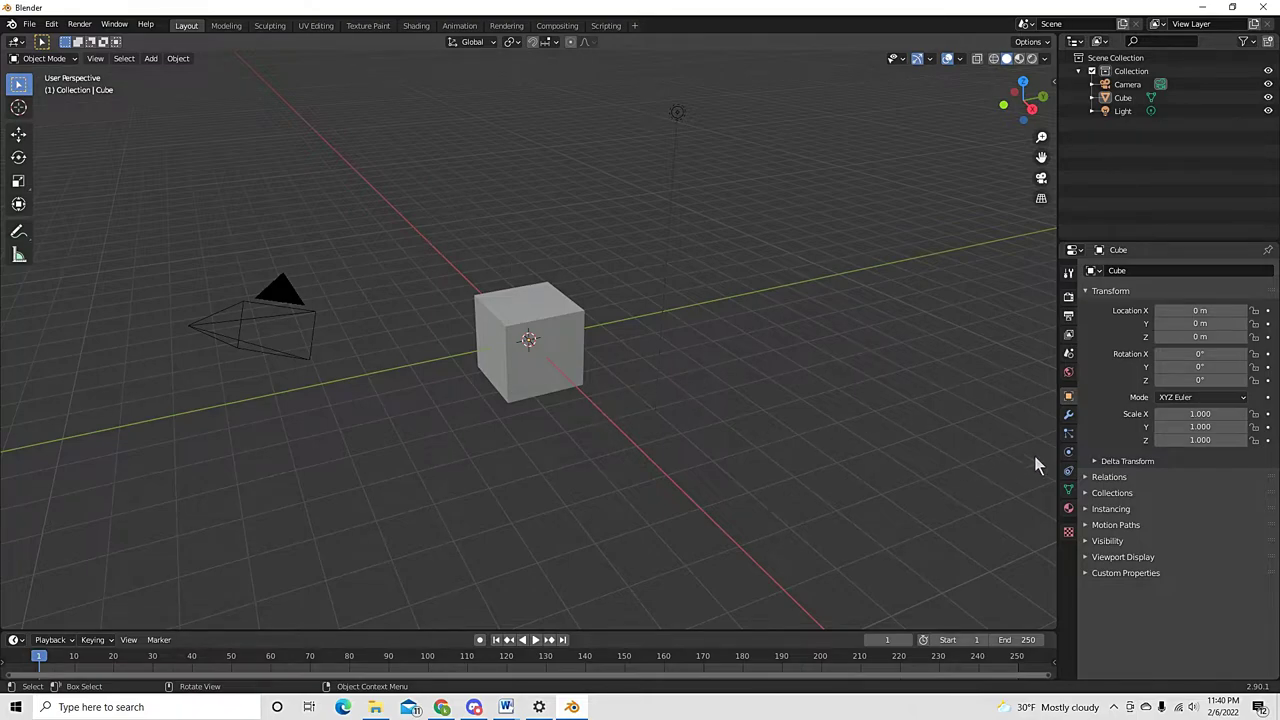
Browse the Properties tabs (particles, physics, constraints, data, texture, world, scene, object) and finish on Modifiers
left_click(1068, 415)
left_click(1068, 433)
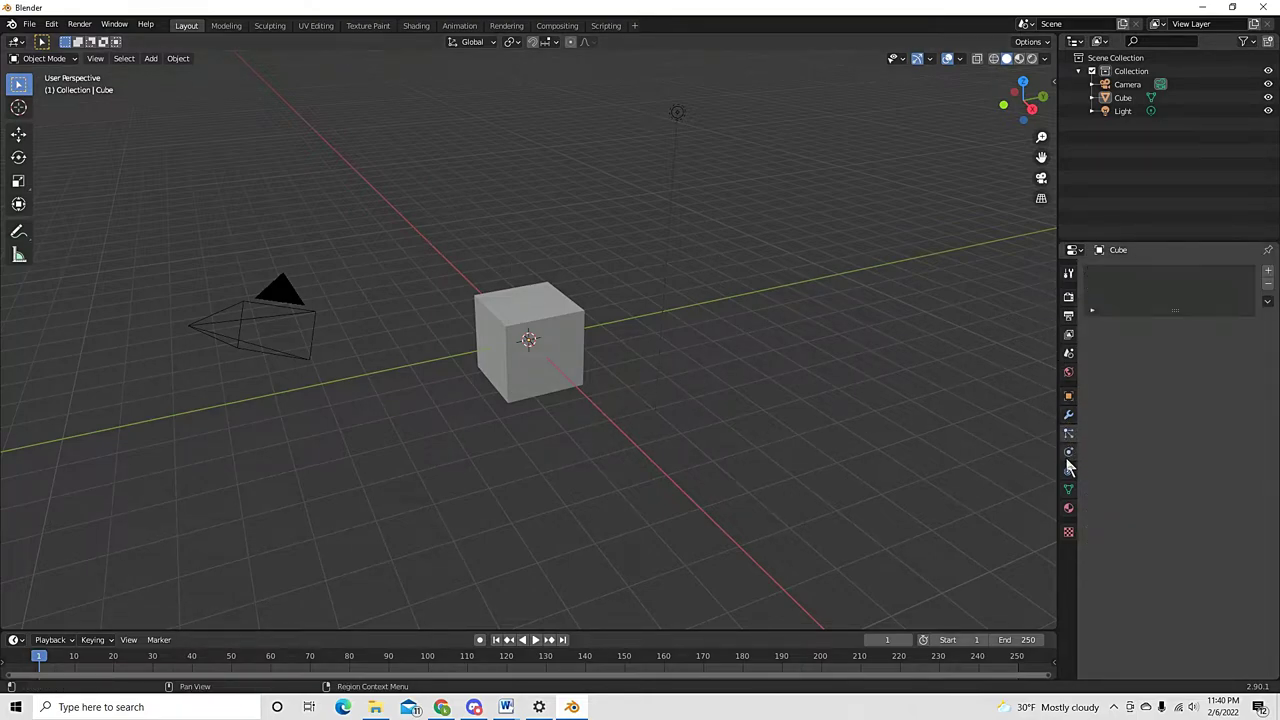
left_click(1068, 451)
left_click(1068, 470)
left_click(1068, 489)
left_click(1068, 532)
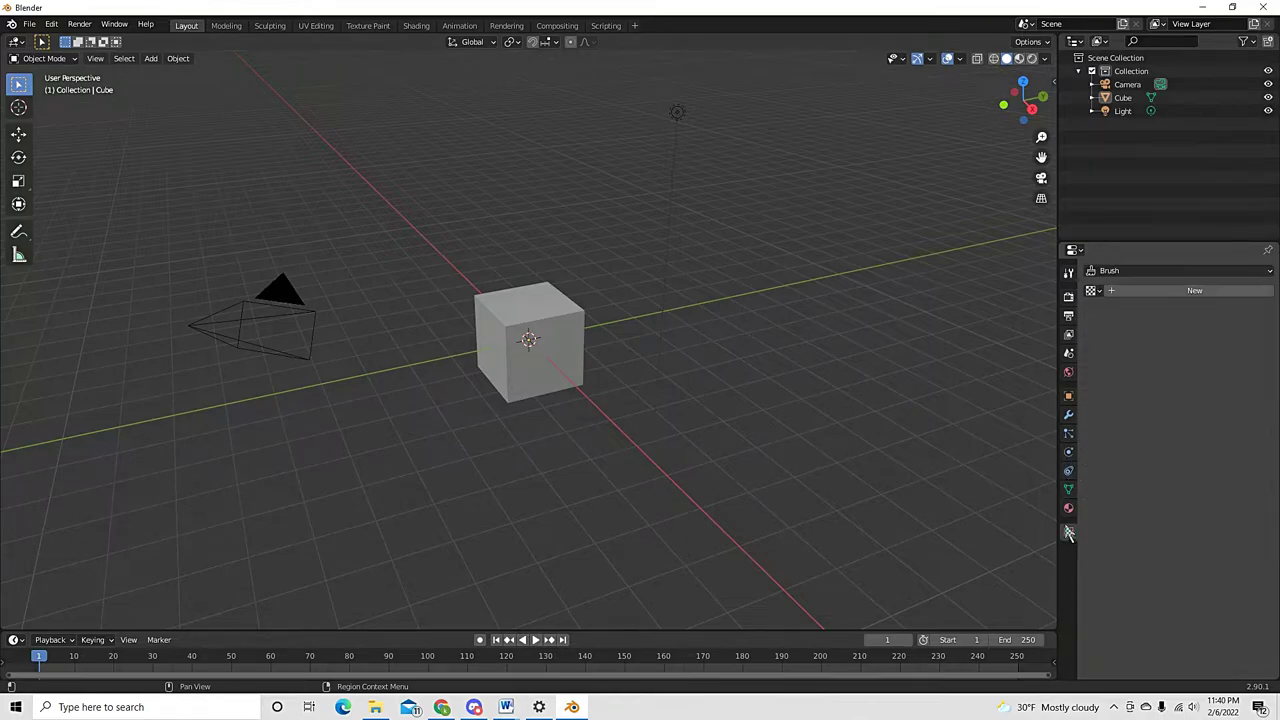
left_click(1068, 371)
left_click(1068, 353)
left_click(1068, 376)
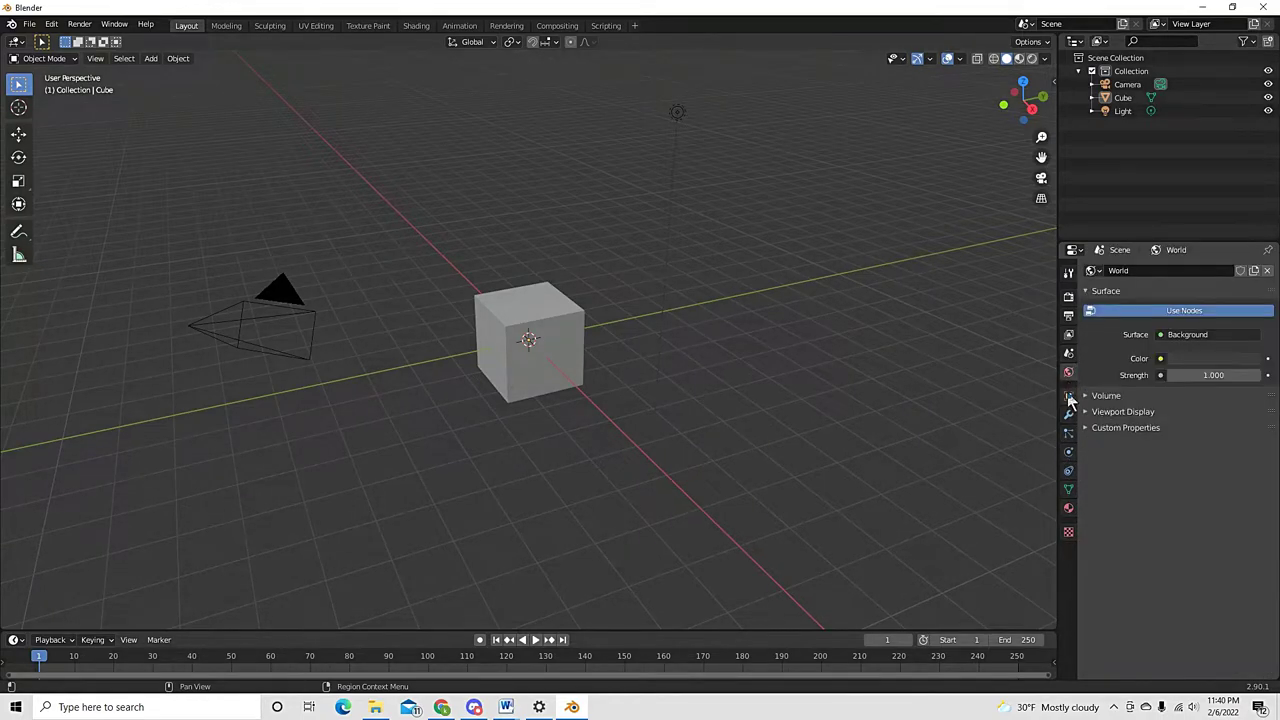
left_click(1068, 396)
left_click(1068, 355)
left_click(1068, 397)
left_click(1068, 414)
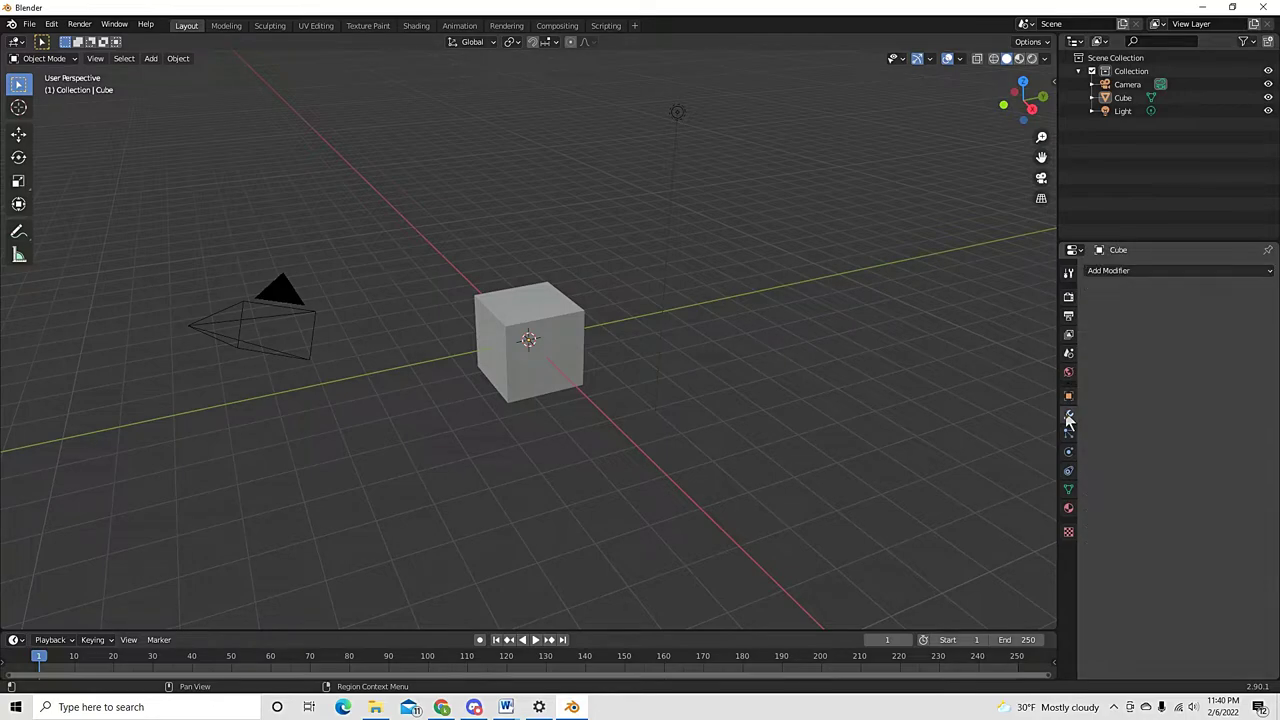
Look through the Modeling, Sculpting and UV Editing workspaces, then return to Layout
left_click(228, 26)
left_click(269, 26)
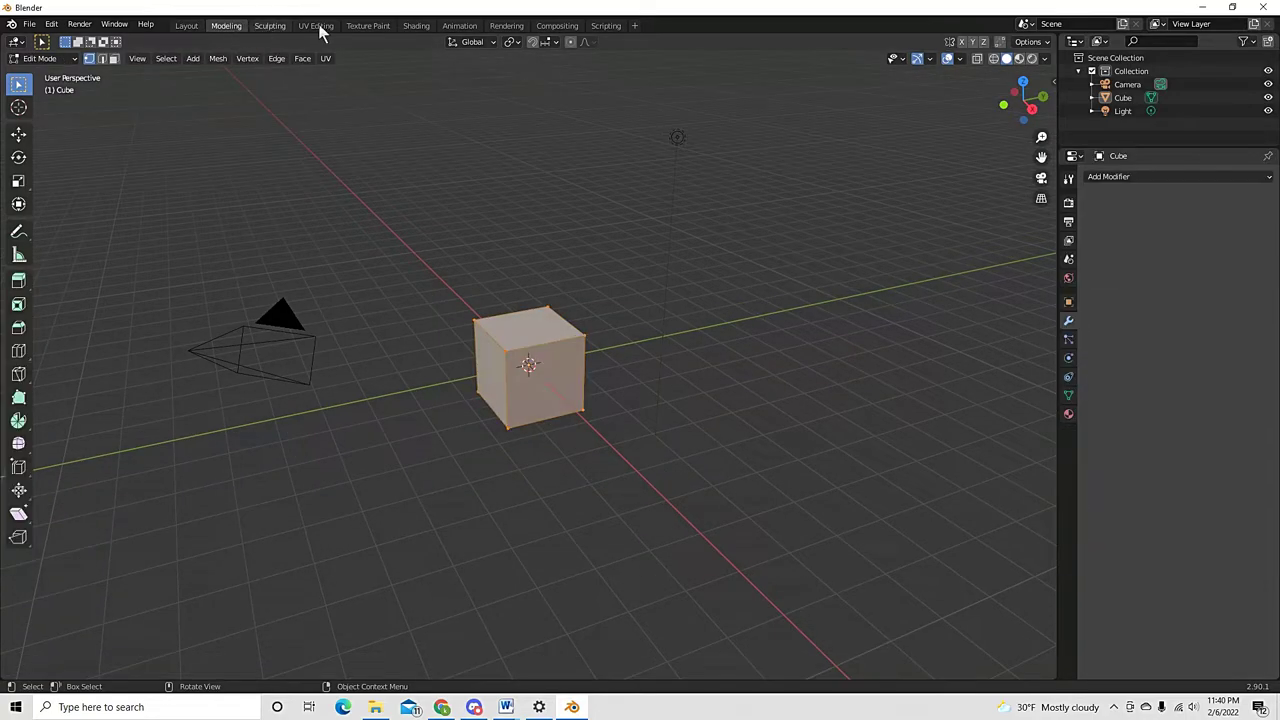
left_click(316, 26)
left_click(187, 26)
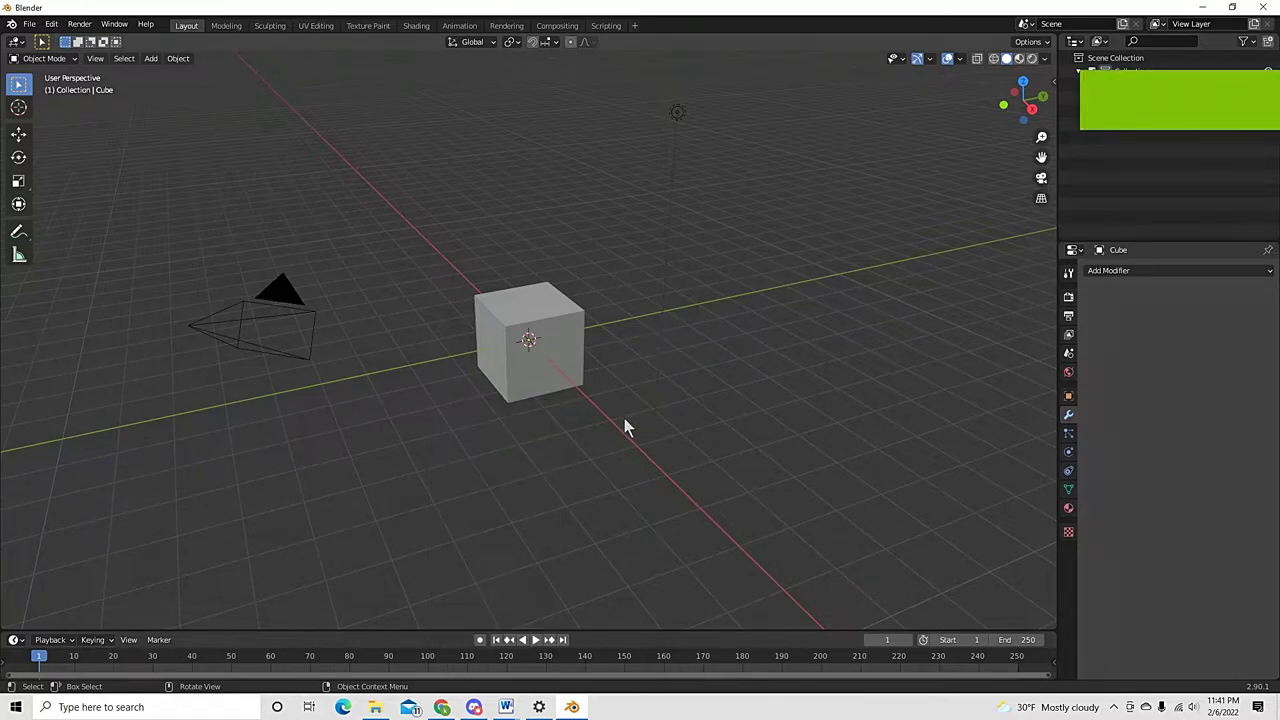
mouse_move(624, 418)
middle_mouse_down()
mouse_move(589, 463)
mouse_move(594, 434)
mouse_move(617, 425)
middle_mouse_up()
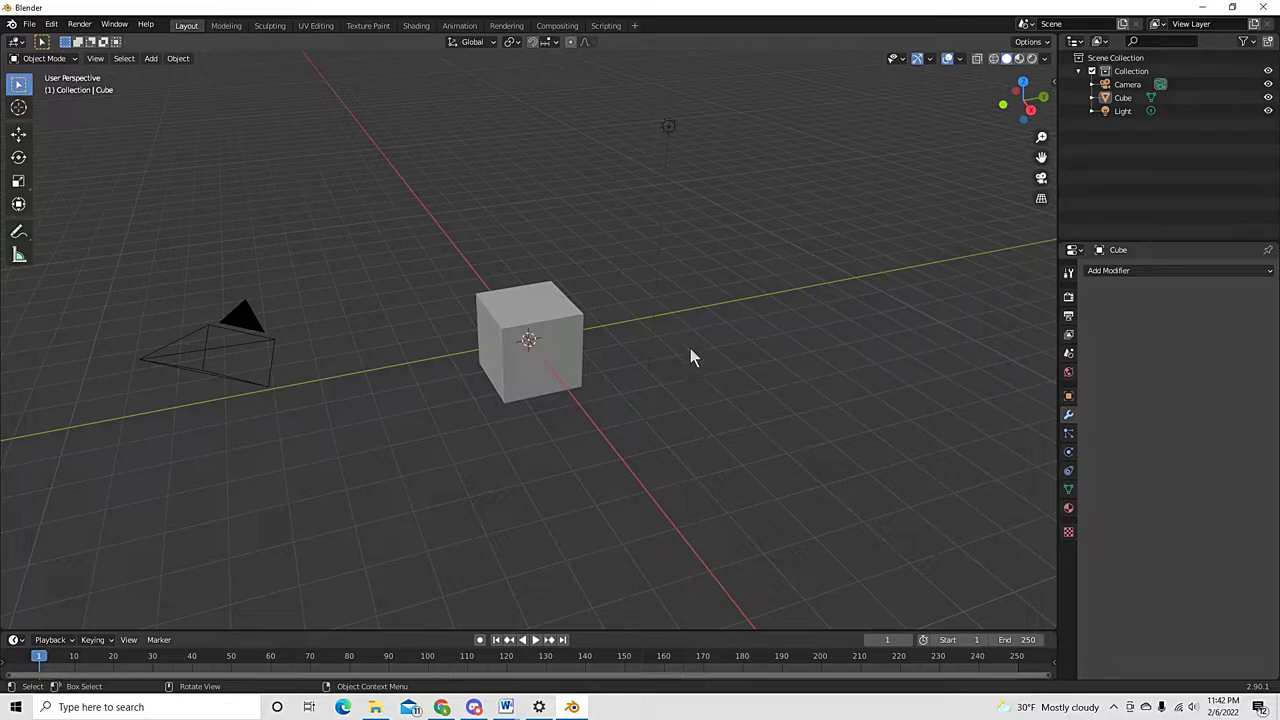
In Scene Units, keep Metric, set Unit Scale to 0.001 and Length to Millimeters
left_click(1068, 354)
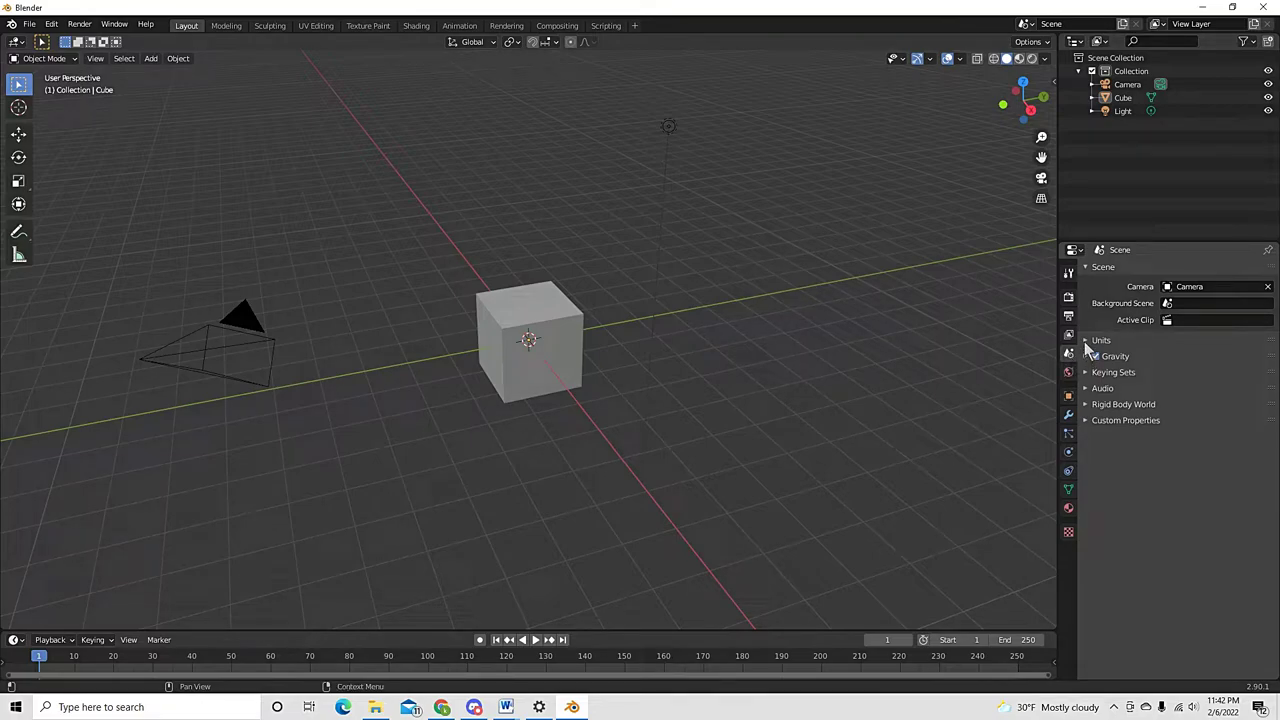
left_click(1090, 341)
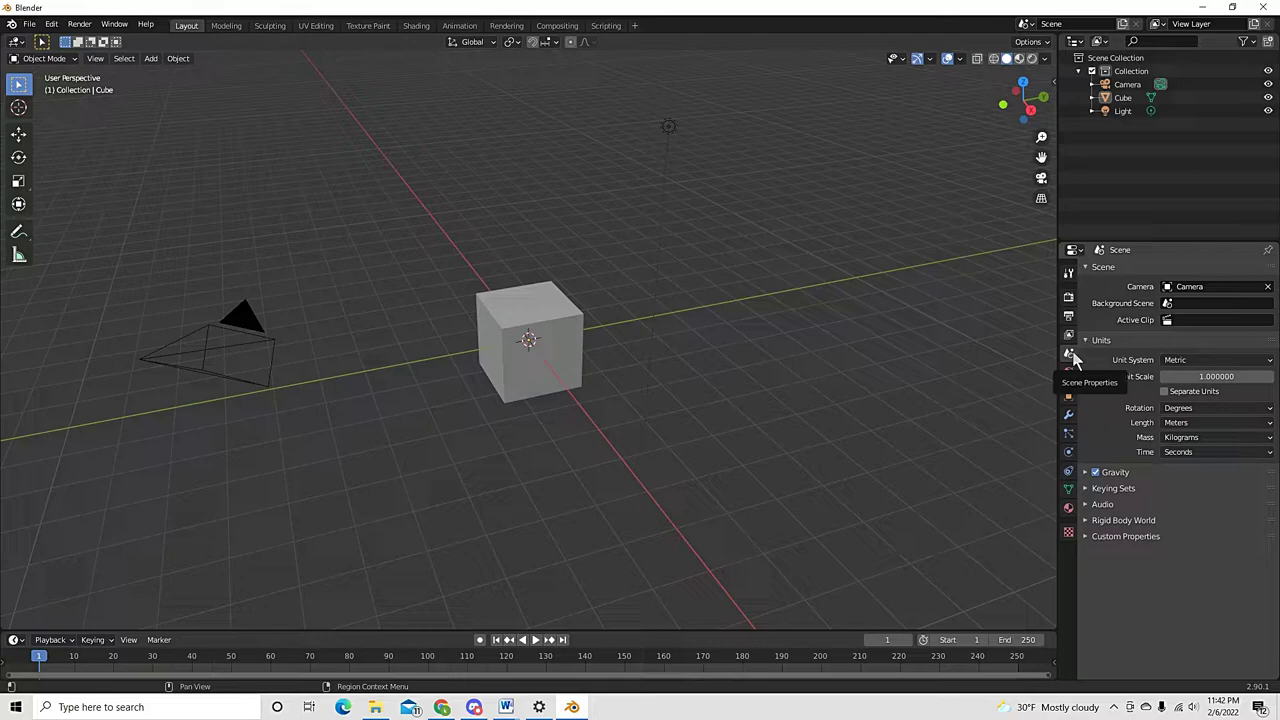
left_click(1189, 363)
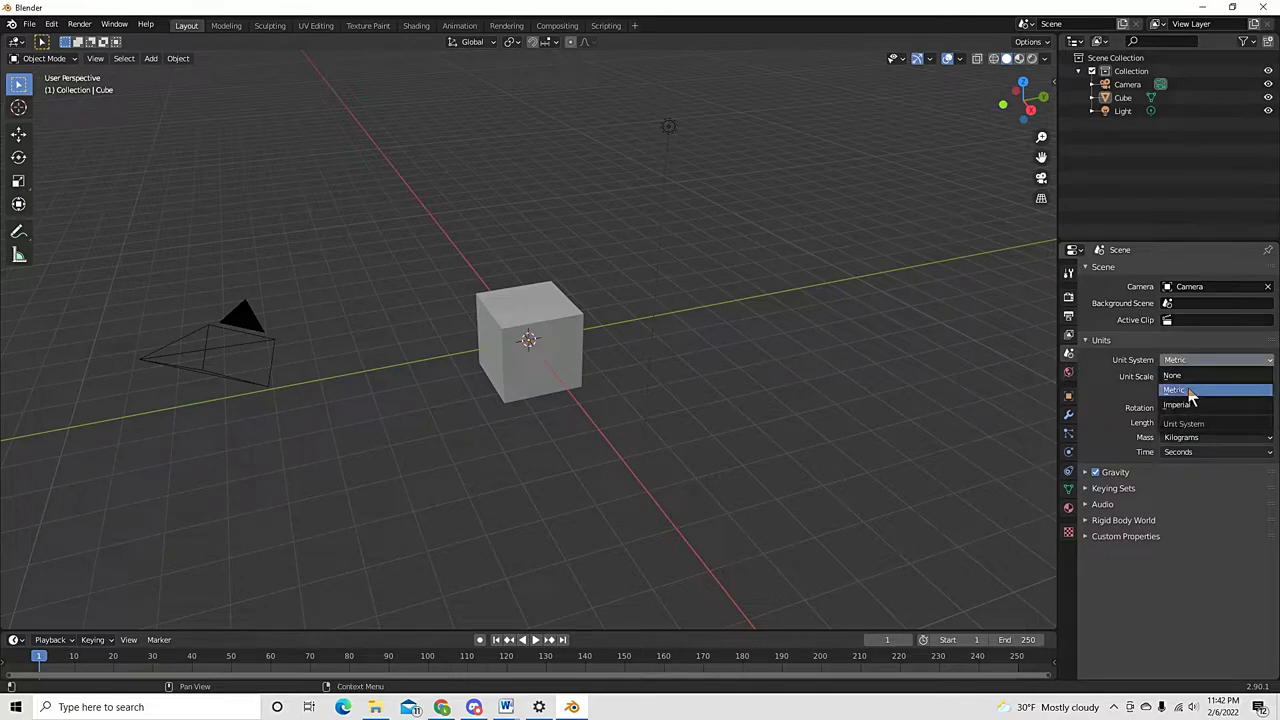
left_click(1185, 389)
double_click(1240, 377)
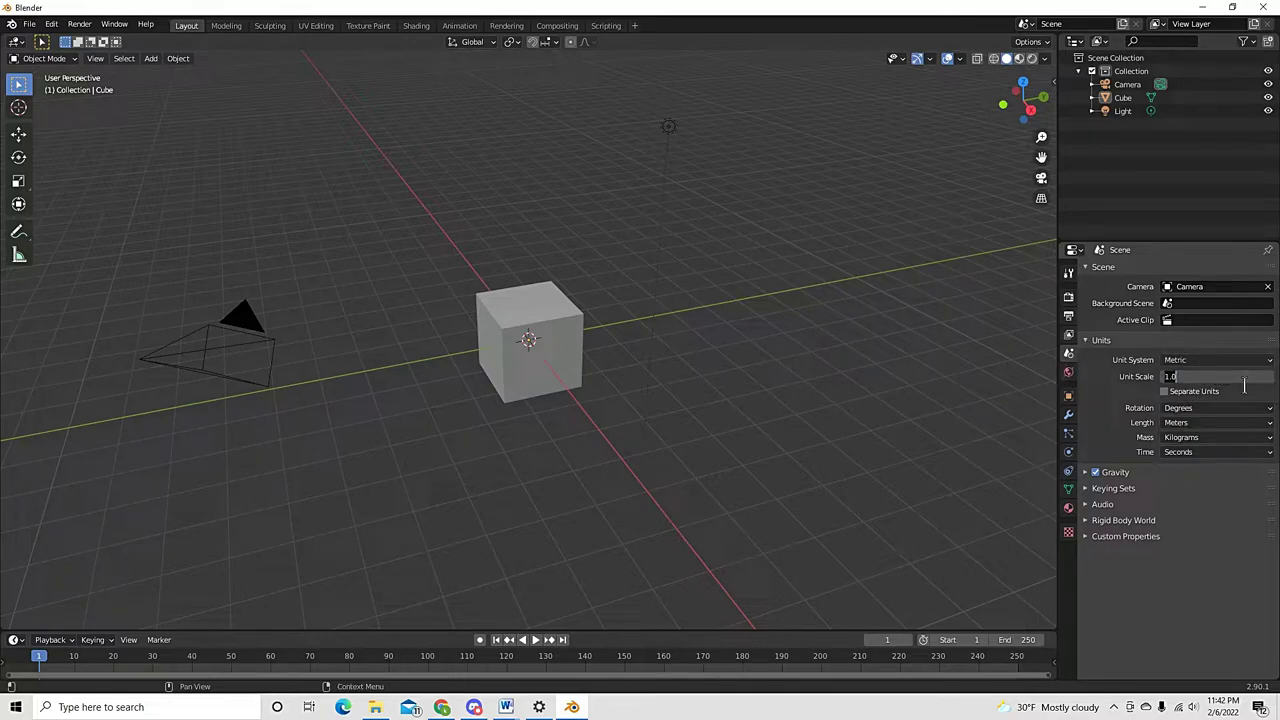
type(".001")
key("Return")
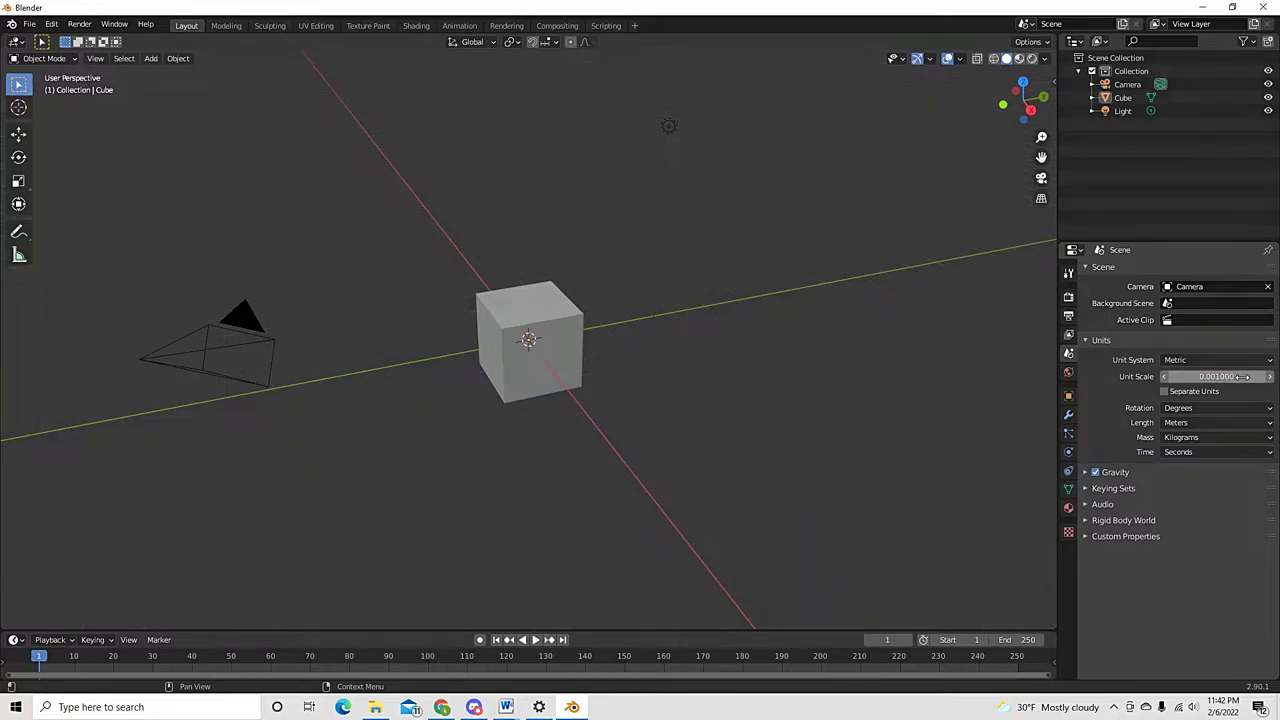
left_click(1212, 423)
left_click(1212, 497)
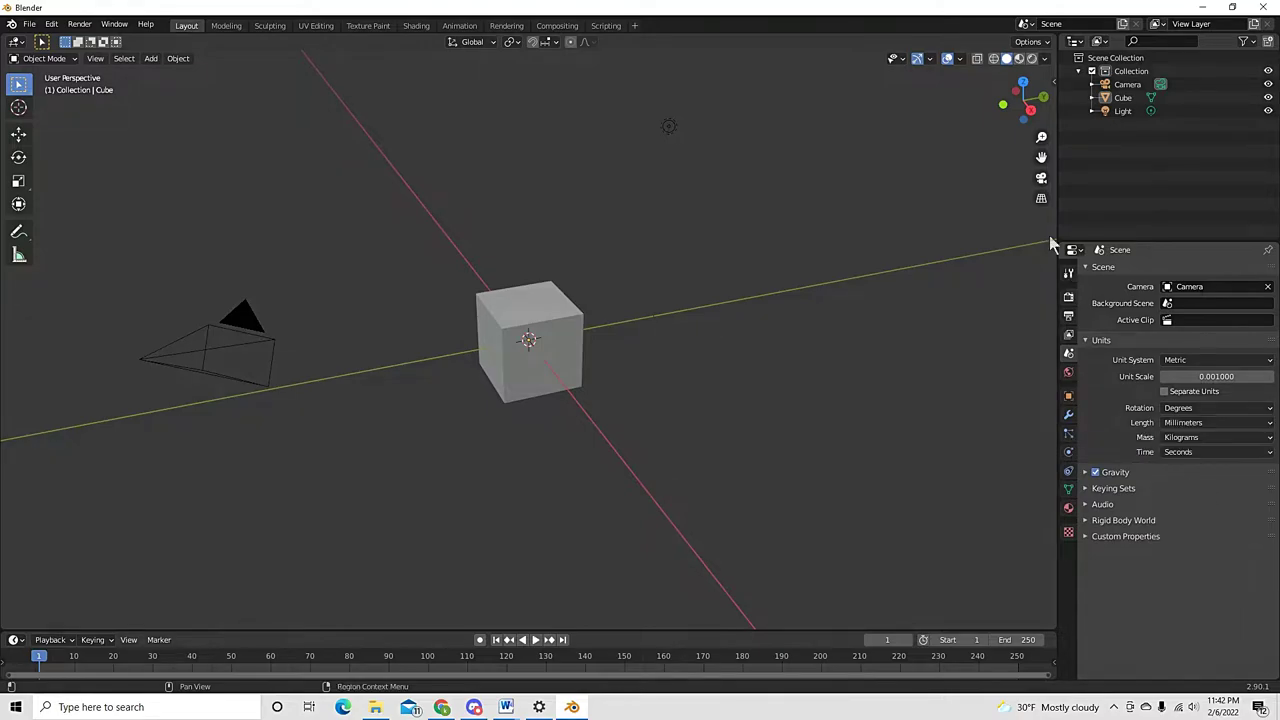
Show the N sidebar and select the cube to read its 2 mm dimensions
key("n")
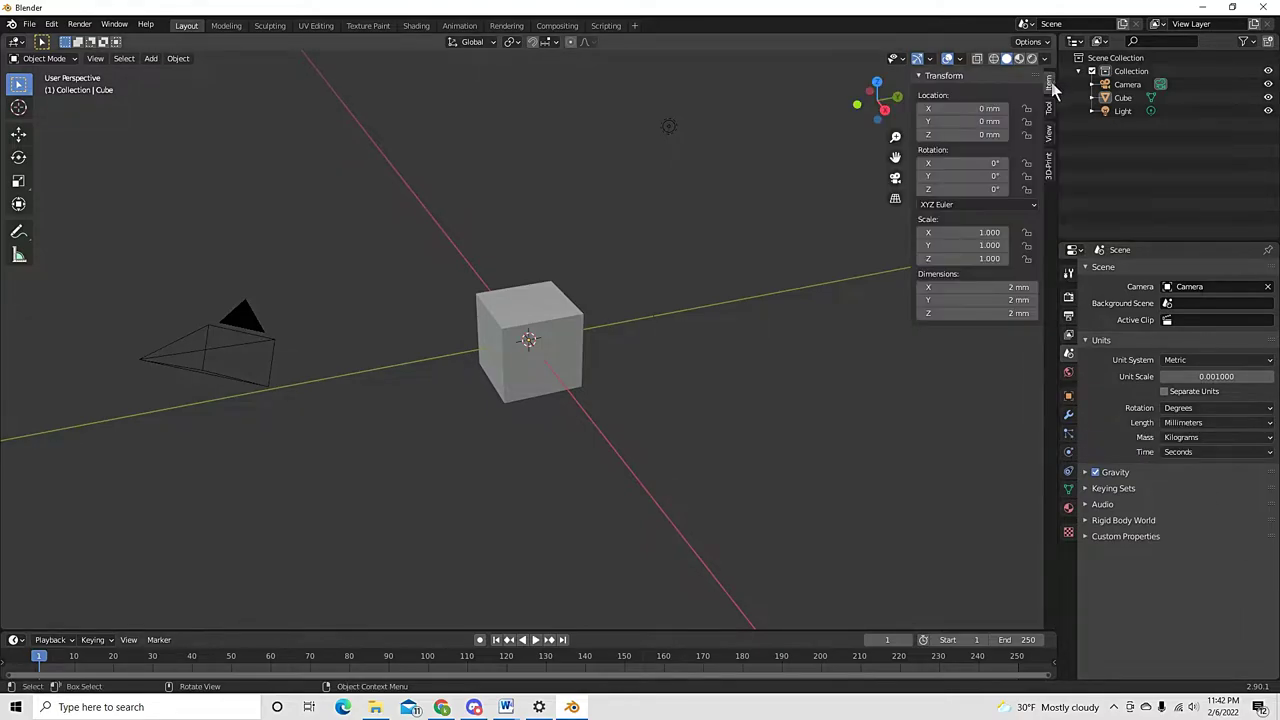
left_click(577, 318)
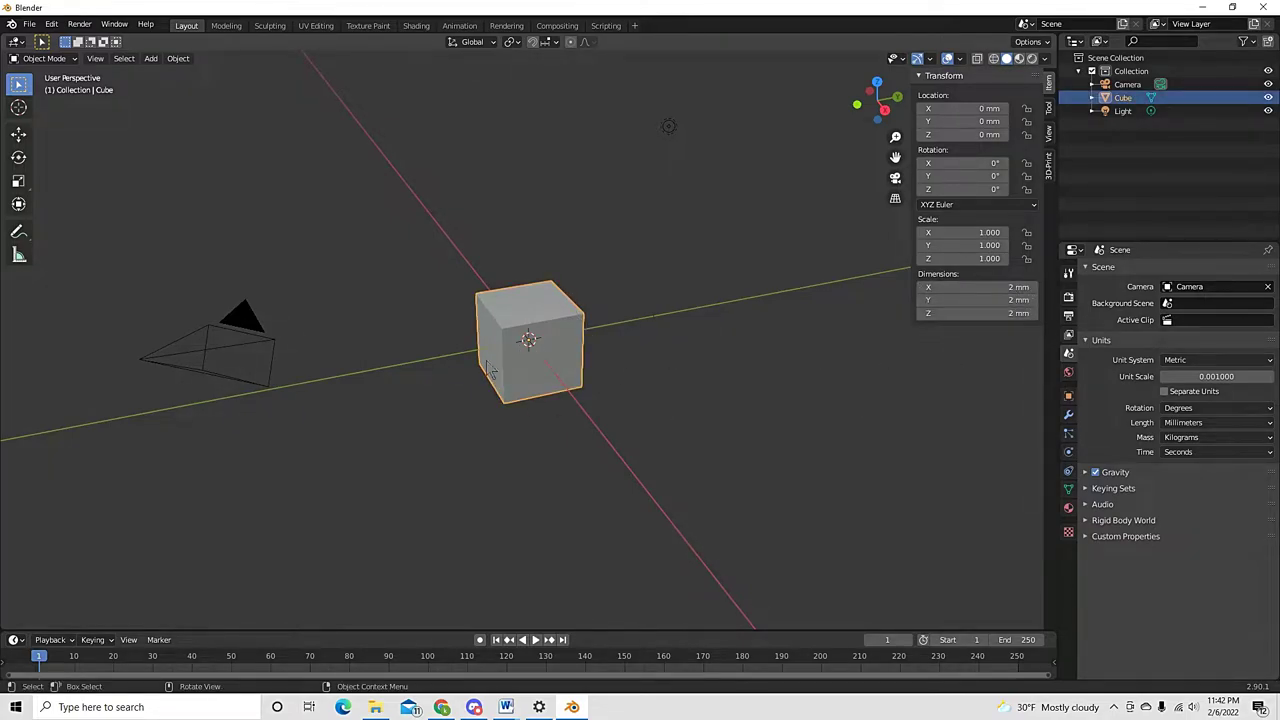
middle_click_drag(606, 457, 632, 455)
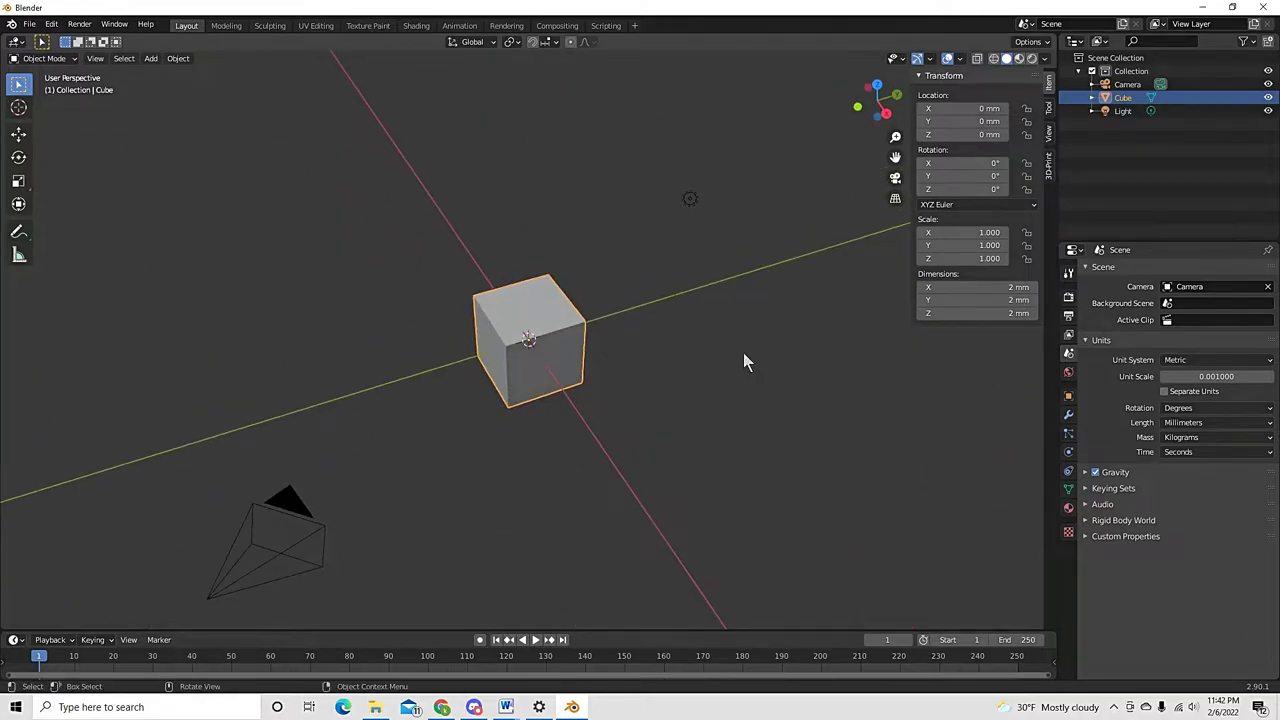
Set the Viewport Overlays grid scale to 0.001, then deselect the cube
left_click(928, 58)
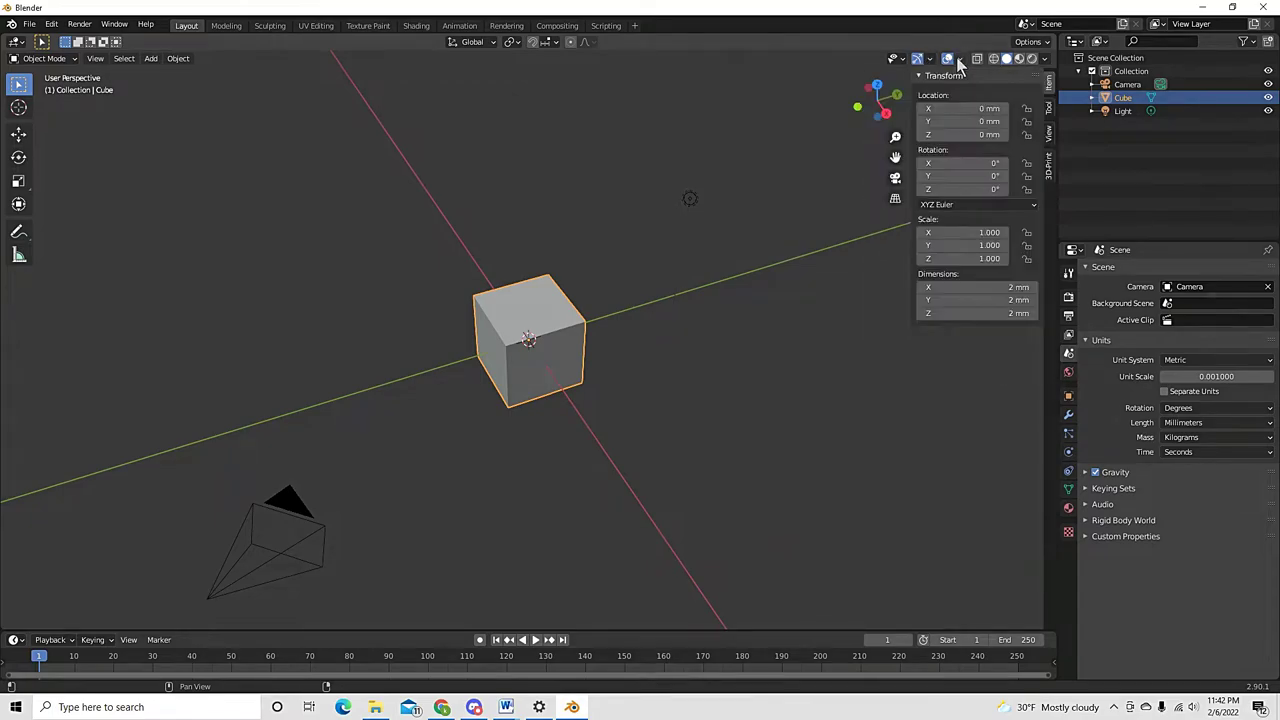
left_click(958, 60)
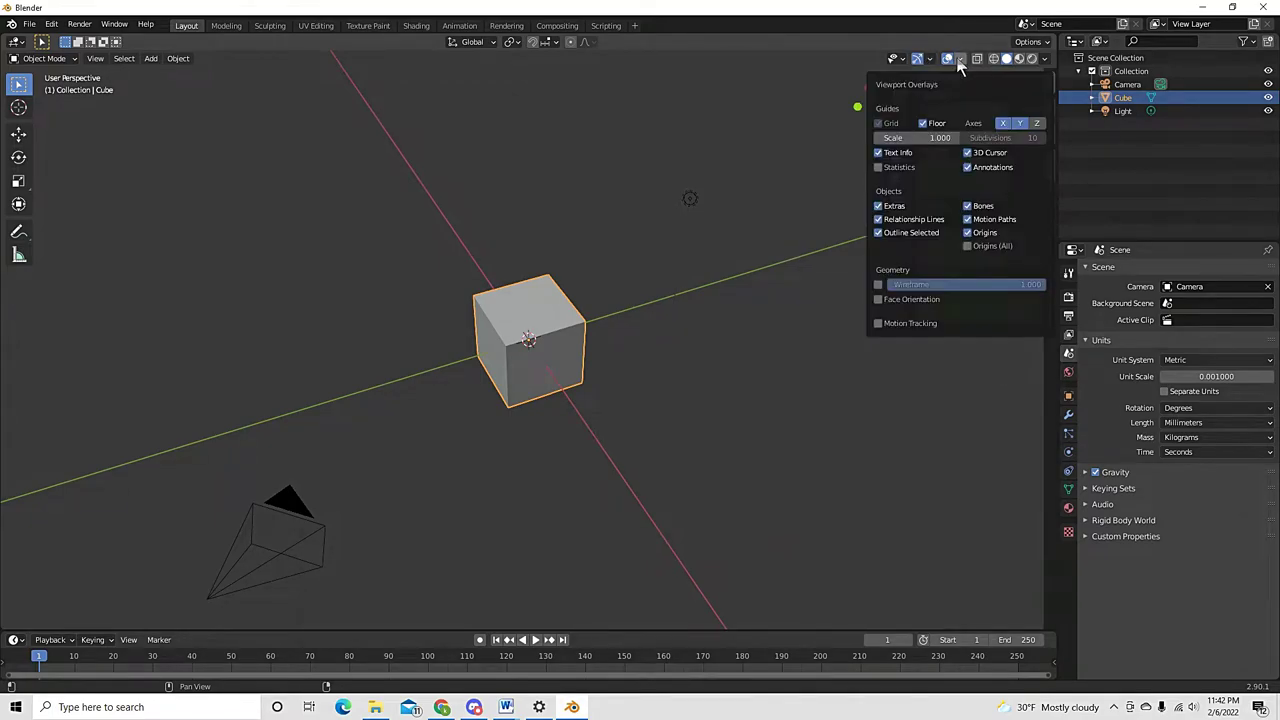
left_click(905, 137)
type("1.001")
key("Return")
key("n")
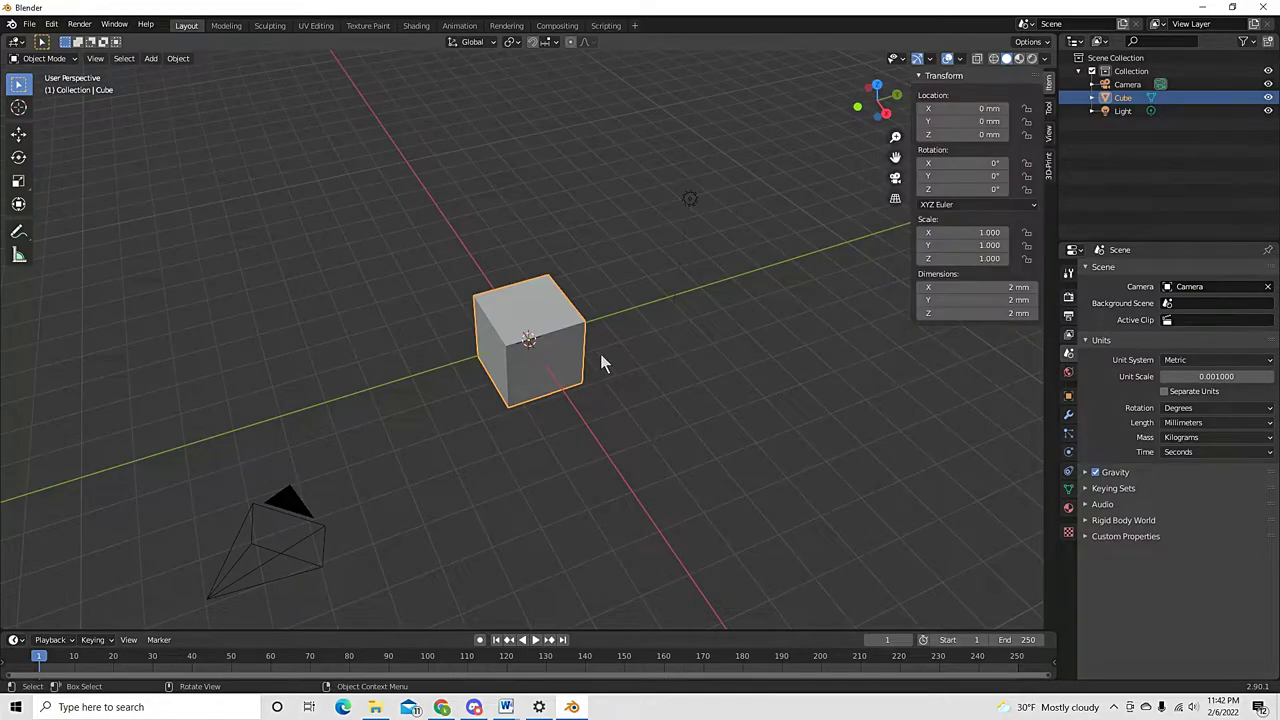
left_click(568, 465)
mouse_move(537, 467)
middle_mouse_down()
mouse_move(494, 408)
mouse_move(543, 483)
mouse_move(683, 446)
mouse_move(593, 472)
mouse_move(532, 463)
middle_mouse_up()
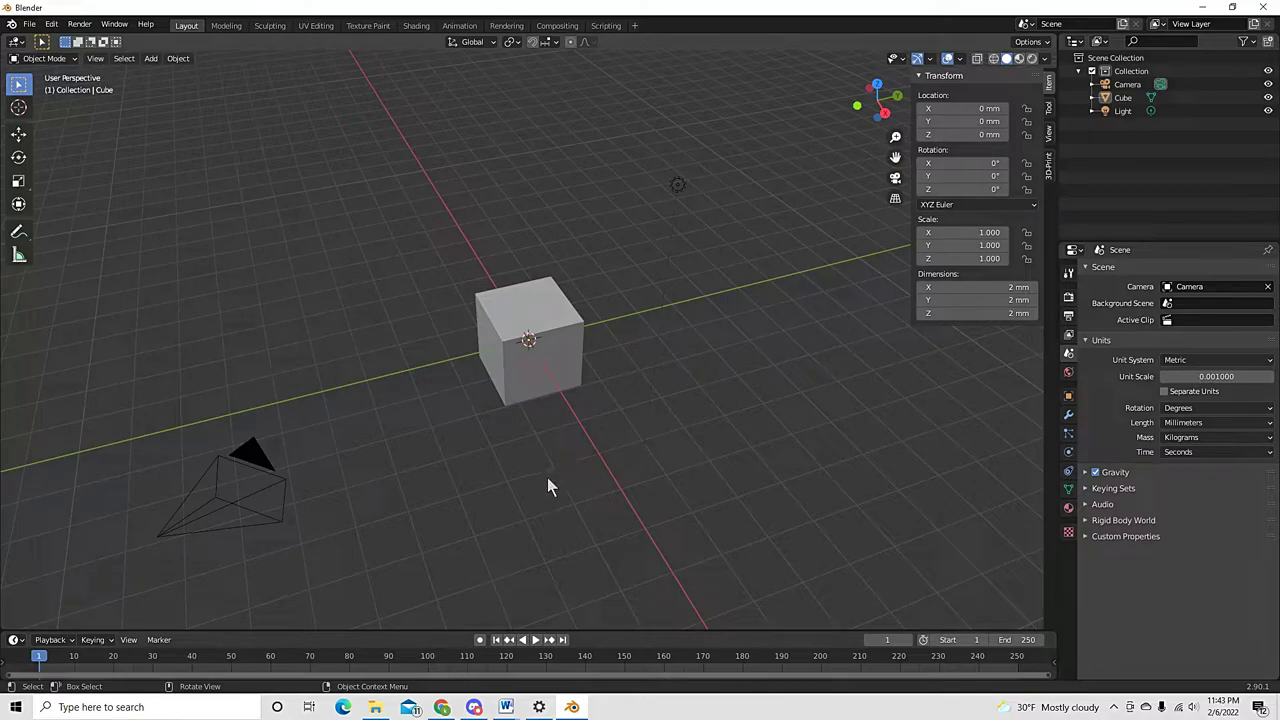
middle_click_drag(547, 477, 559, 470)
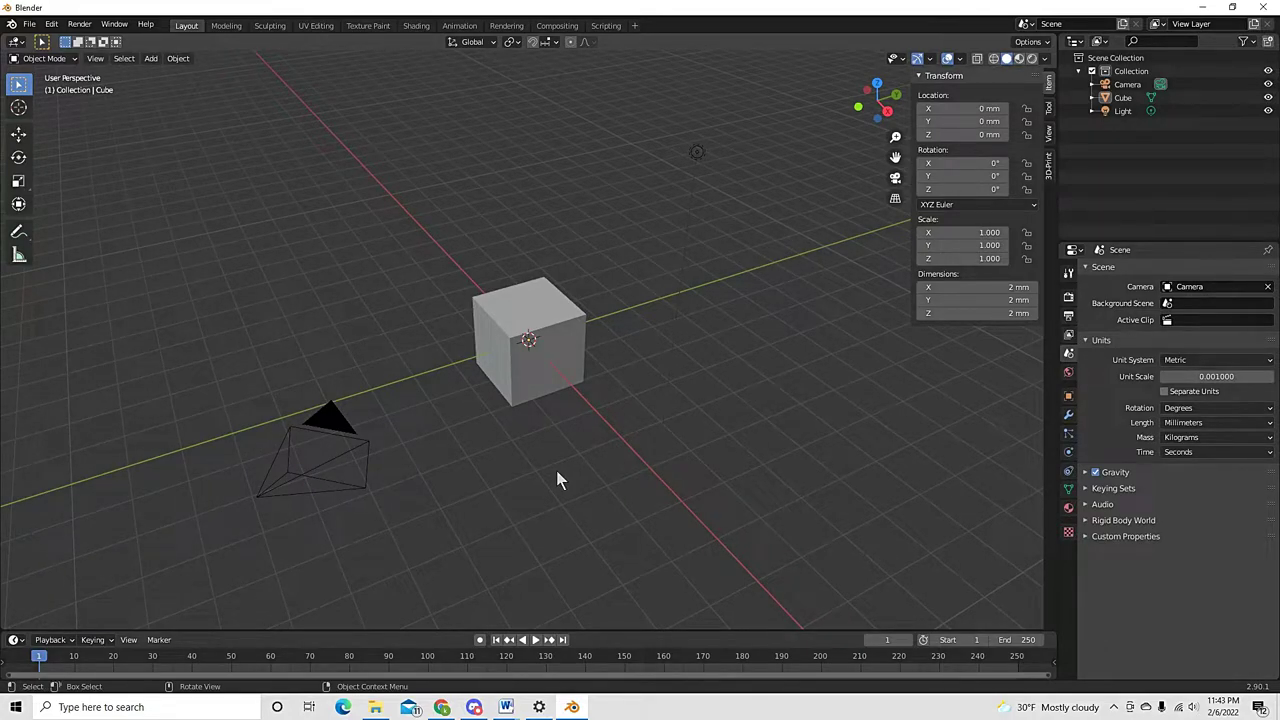
middle_click_drag(557, 472, 595, 482)
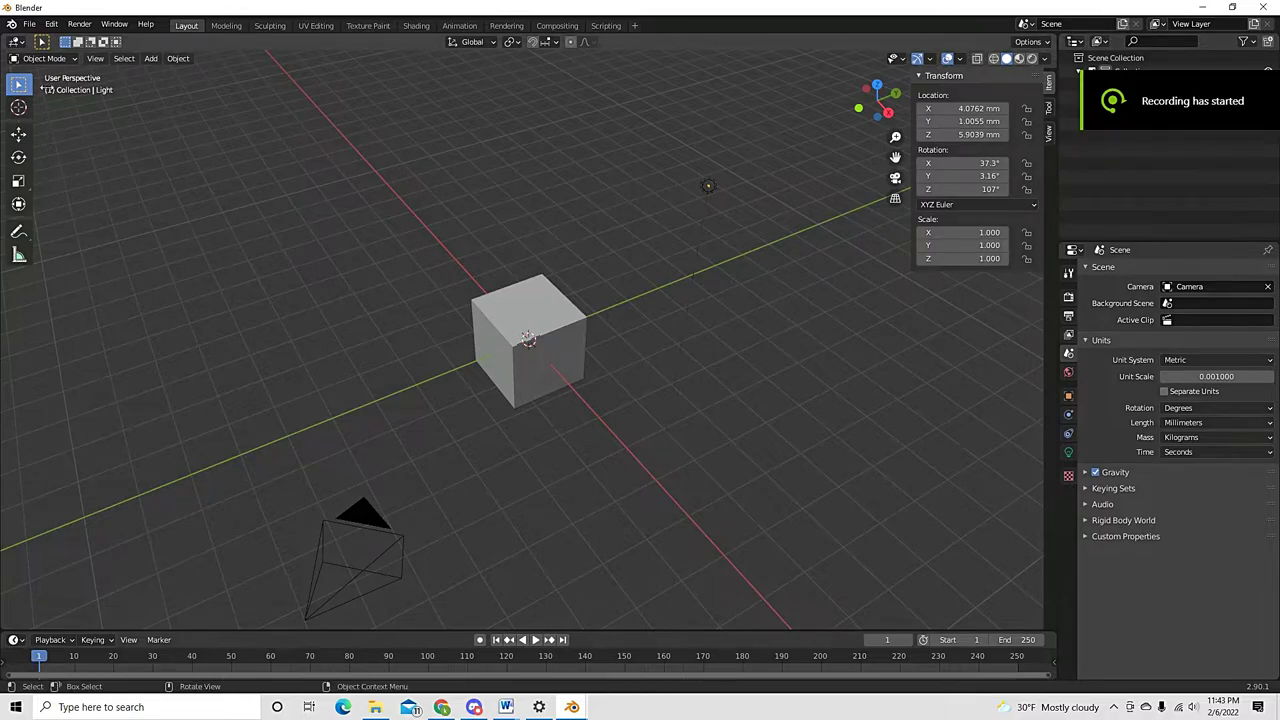
Enable the Mesh: 3D-Print Toolbox add-on in Preferences and close the window
left_click(51, 24)
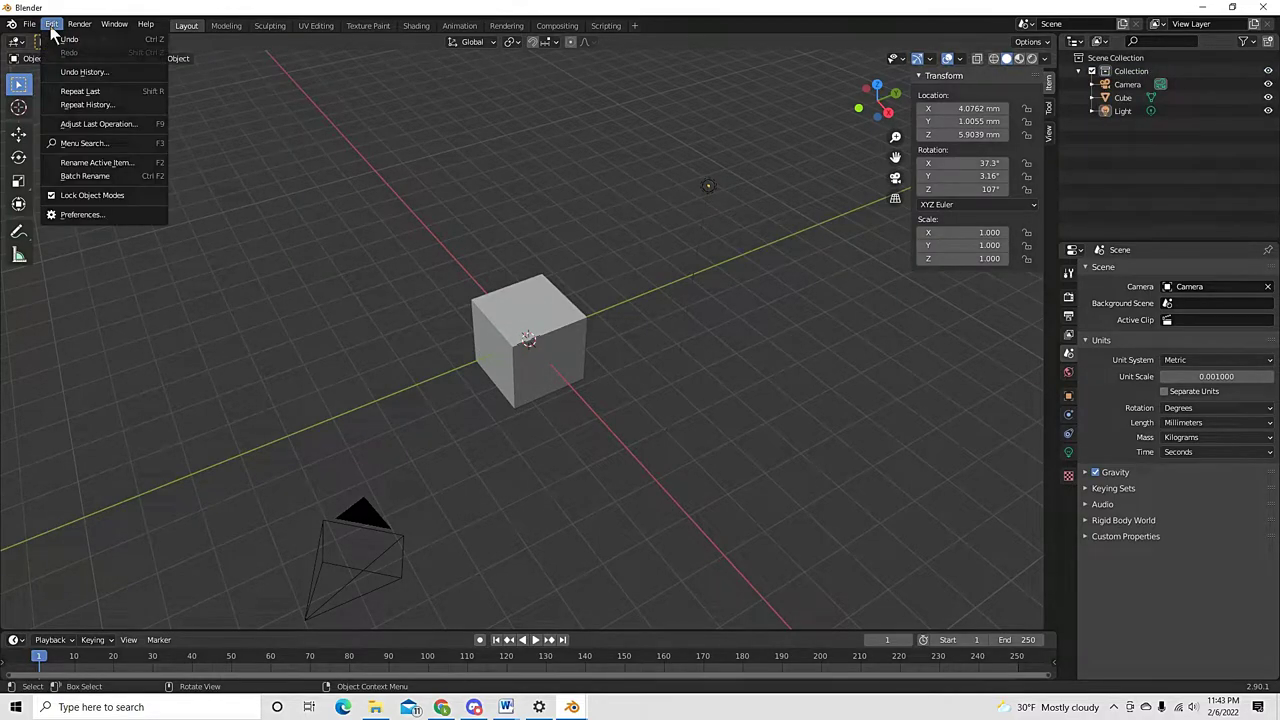
left_click(72, 212)
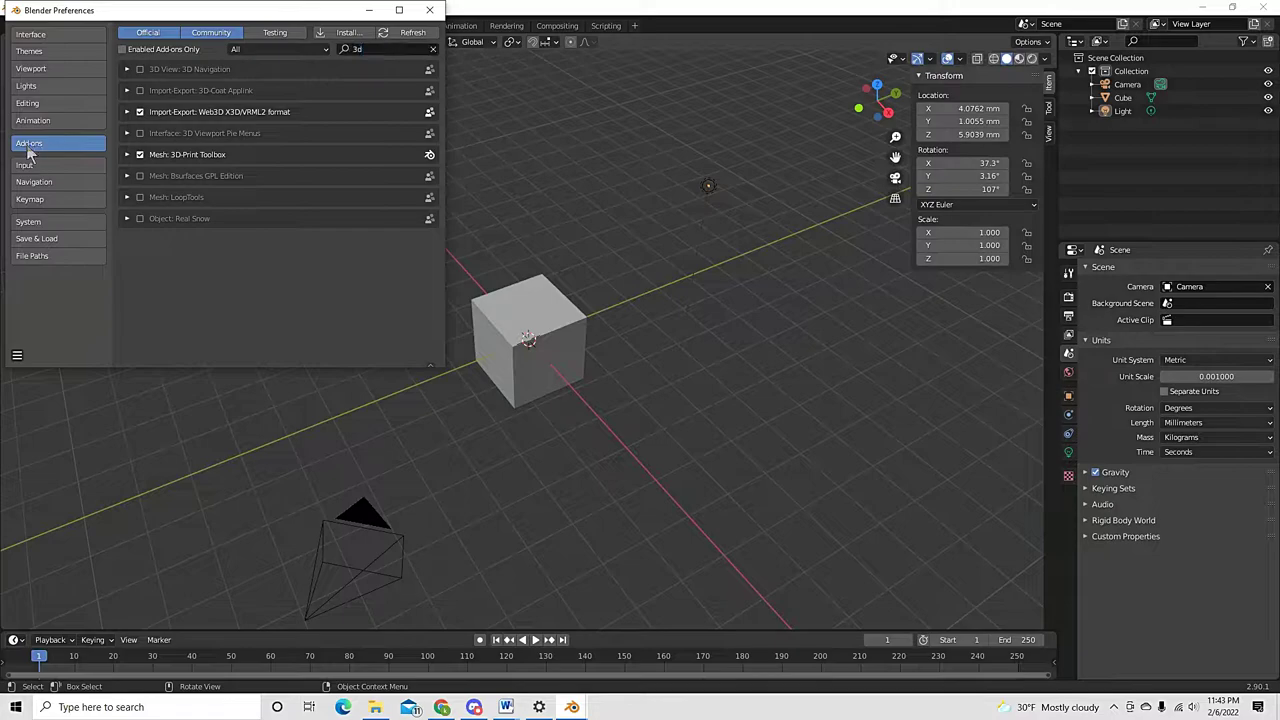
left_click(368, 49)
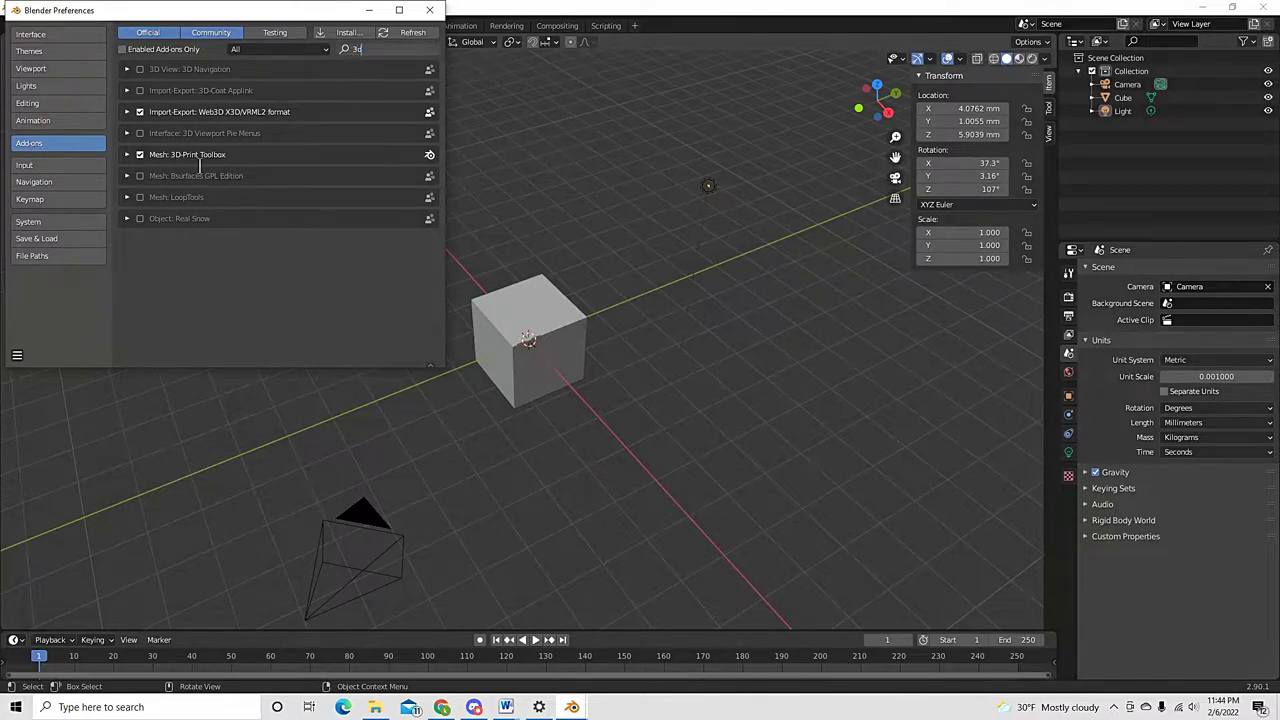
left_click(139, 155)
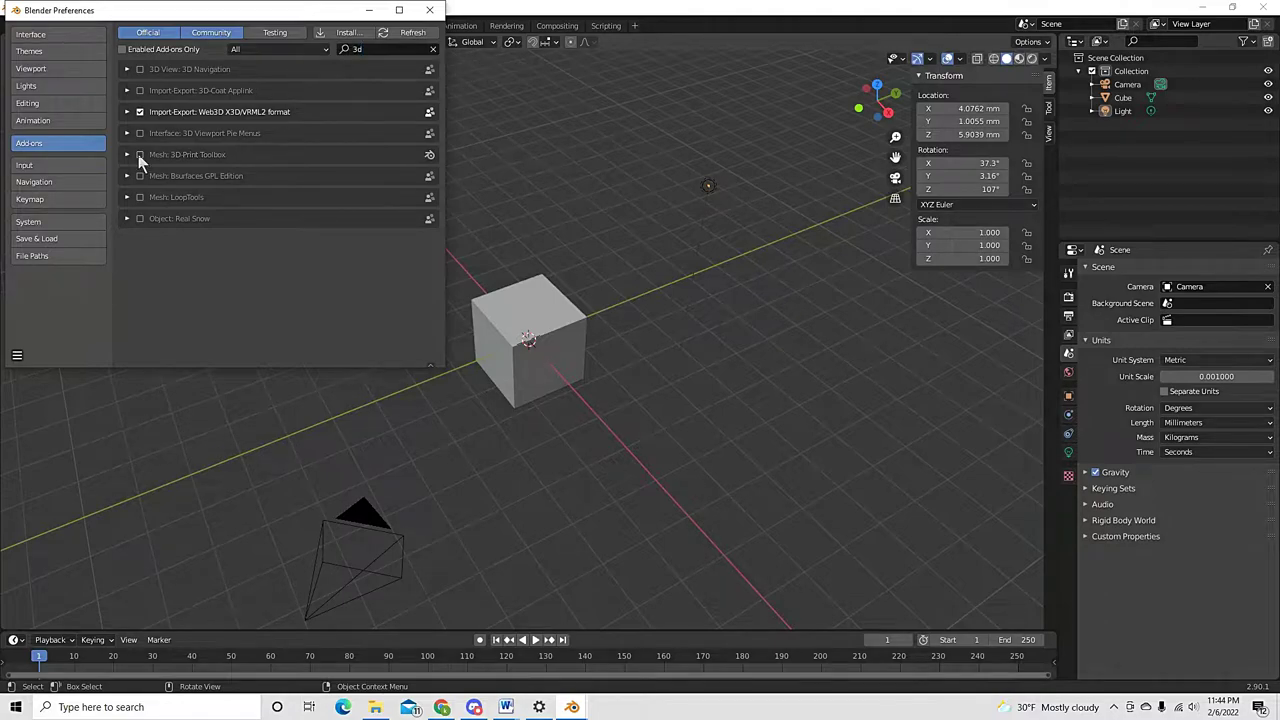
left_click(139, 155)
left_click(430, 12)
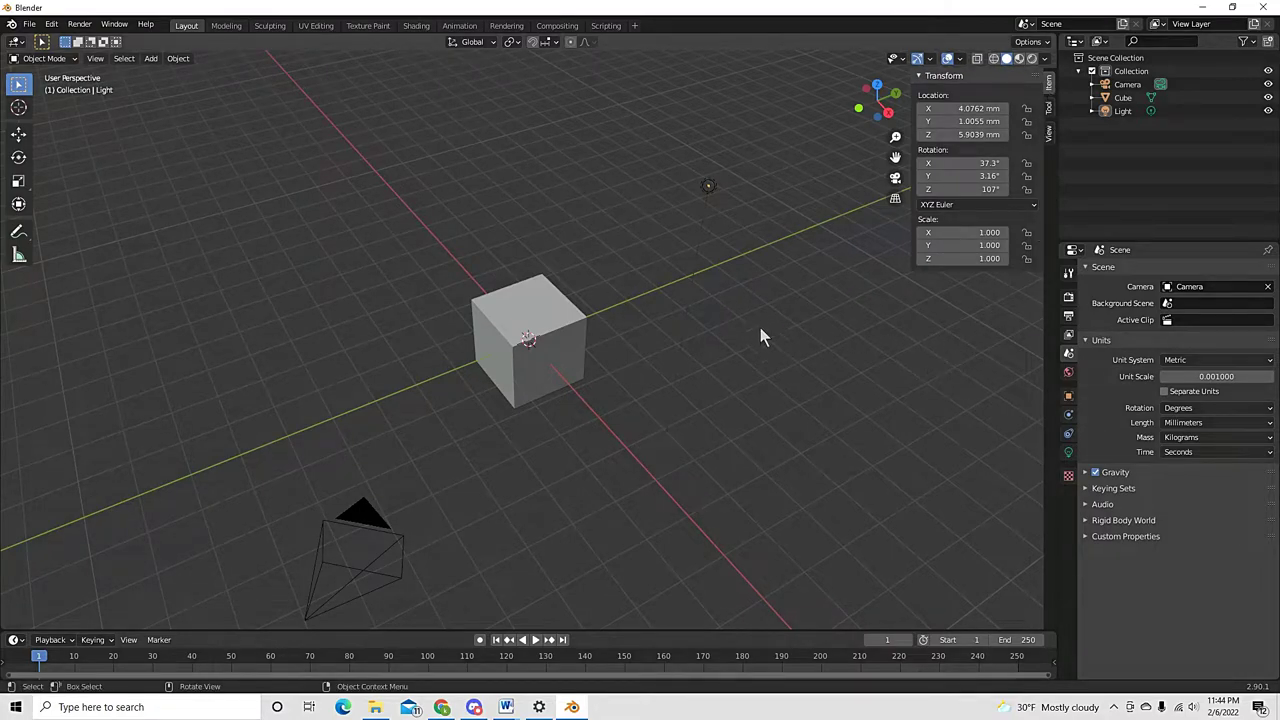
left_click(1048, 108)
Select the cube, run Check All in the 3D-Print sidebar, and expand Clean Up
left_click(560, 338)
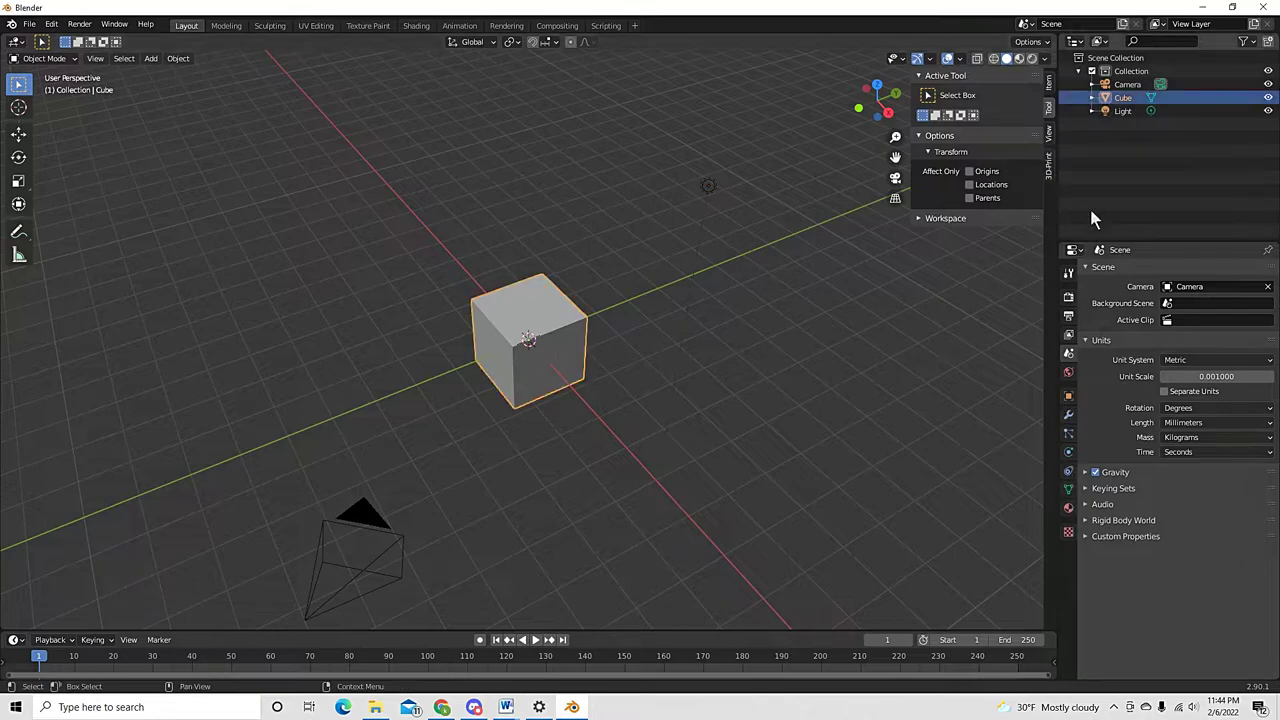
left_click(1049, 172)
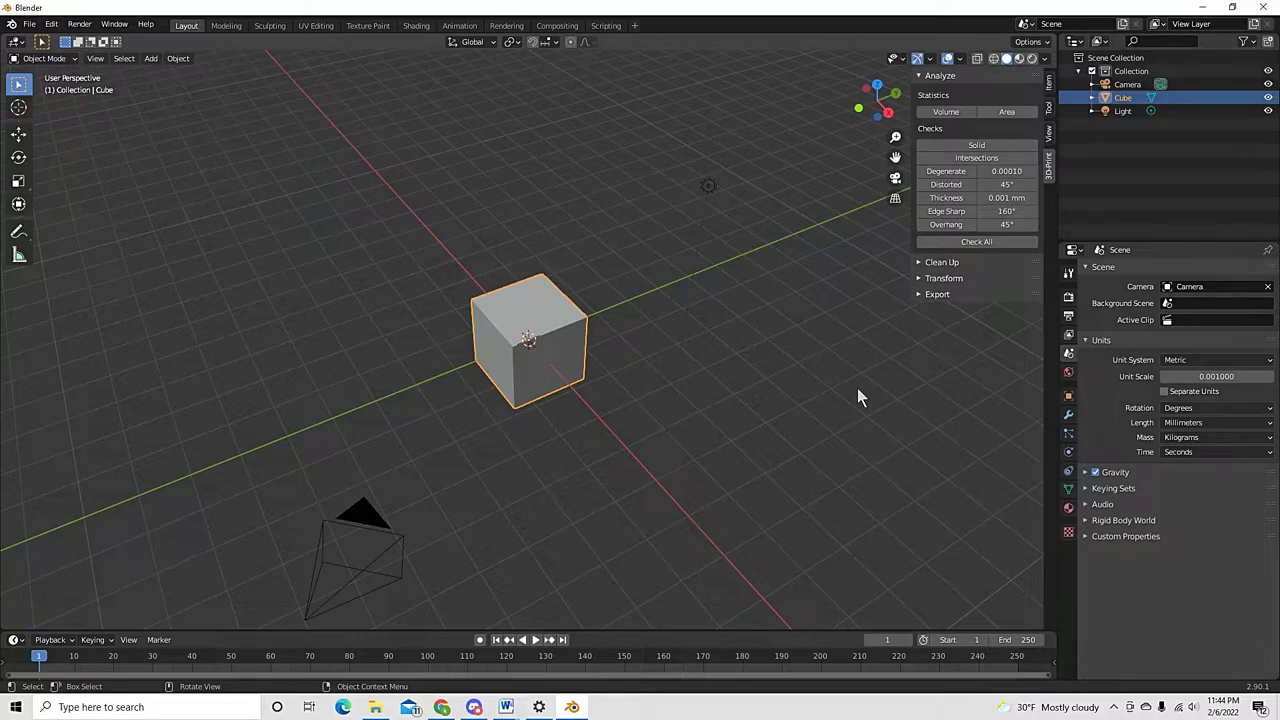
left_click(975, 243)
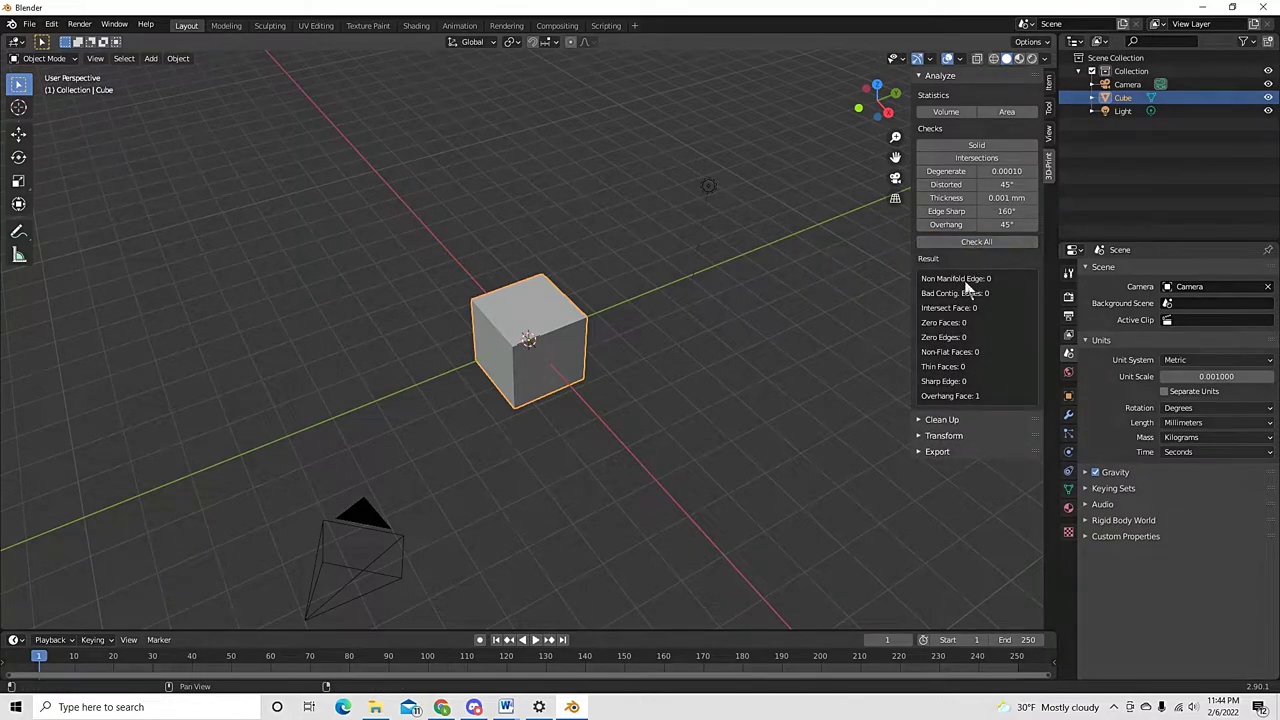
left_click(944, 421)
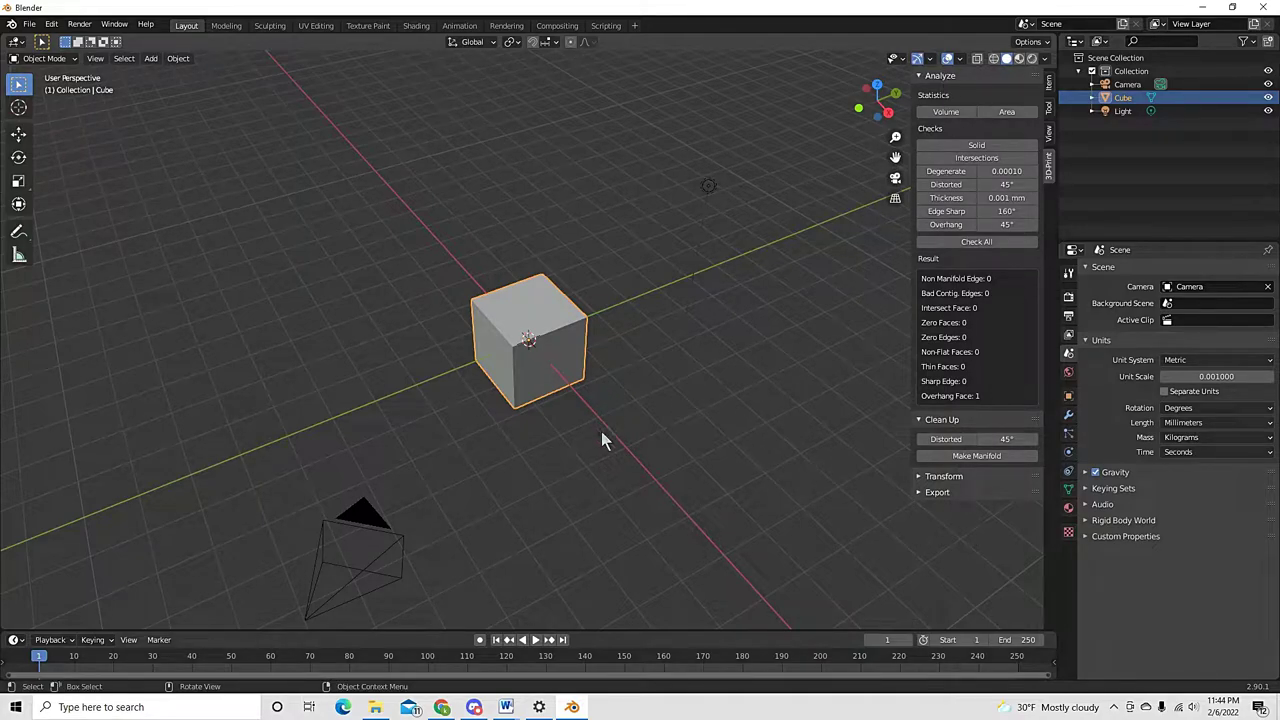
Orbit around the cube to inspect the flagged overhang face, then deselect it
middle_click_drag(580, 492, 469, 388)
middle_click_drag(443, 451, 592, 452)
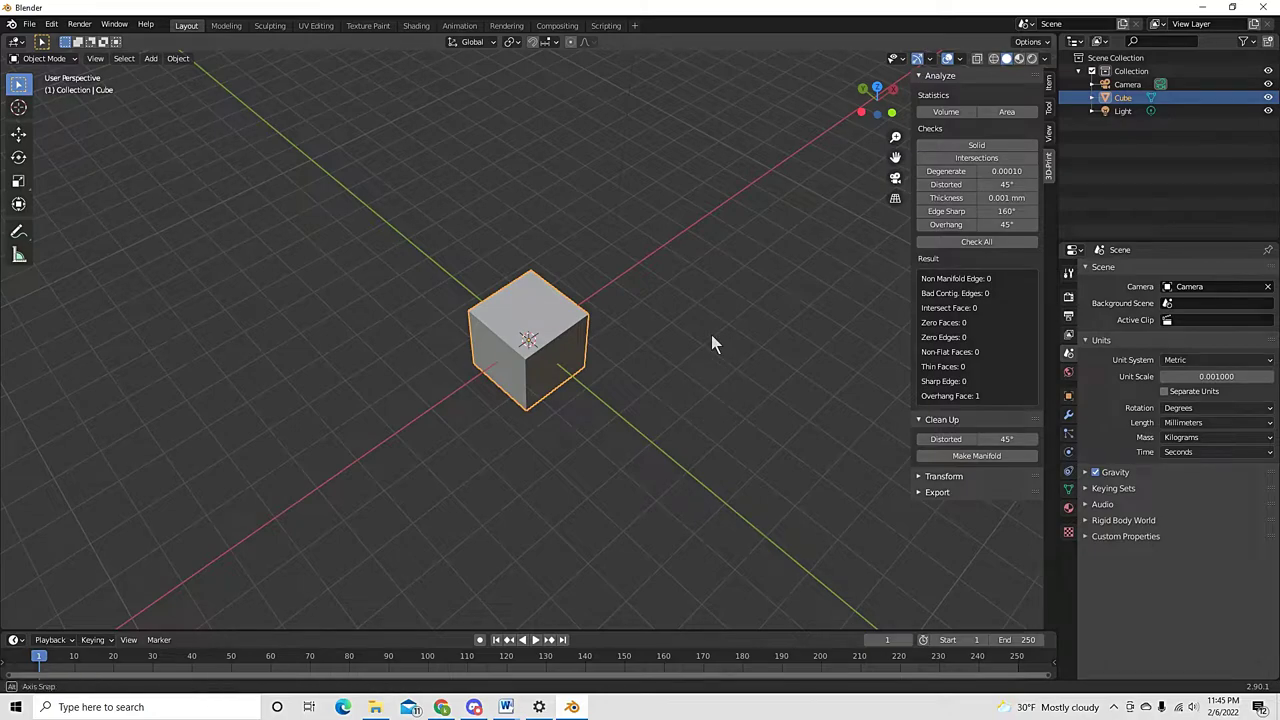
middle_click_drag(711, 338, 640, 400)
middle_click_drag(698, 327, 652, 372)
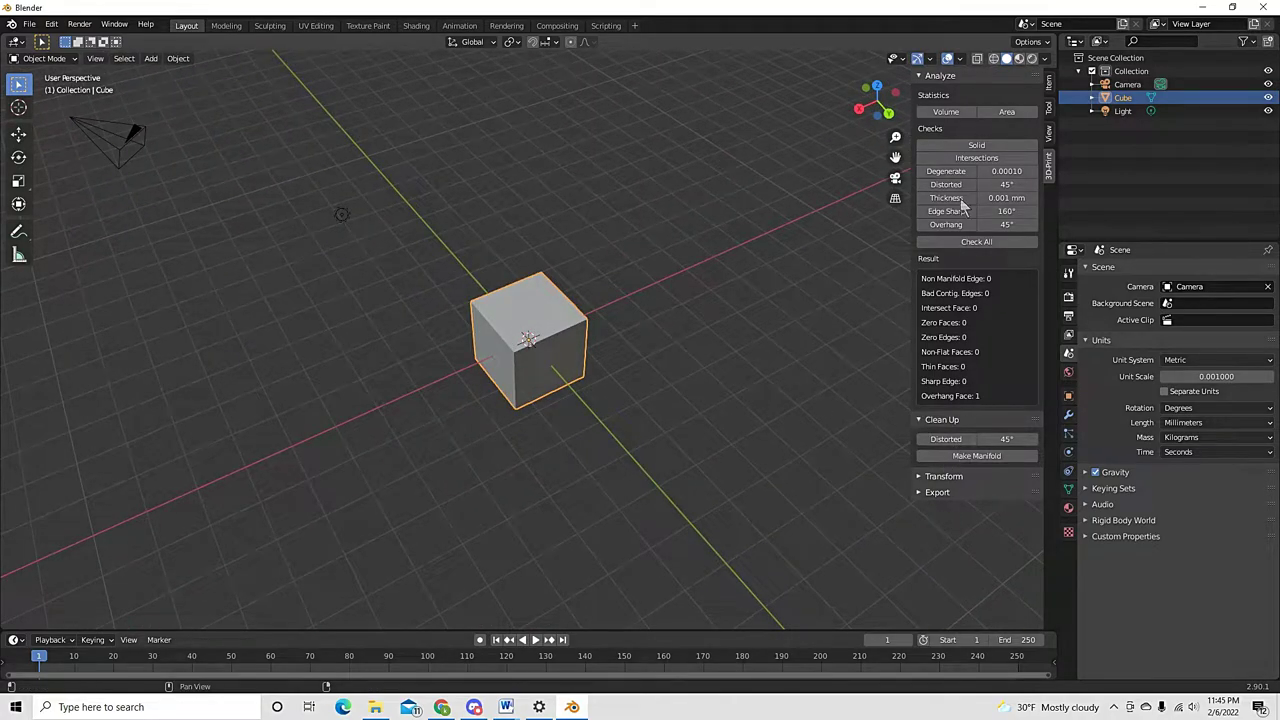
left_click(695, 434)
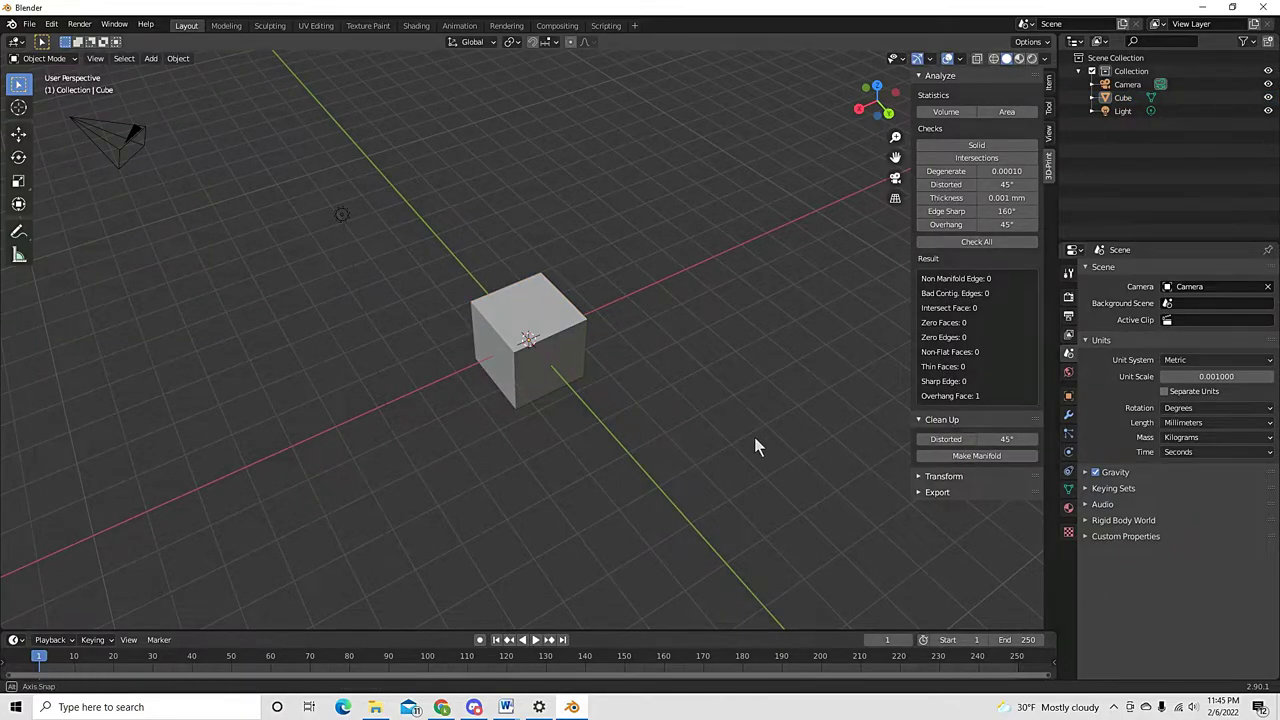
middle_click_drag(754, 437, 734, 419)
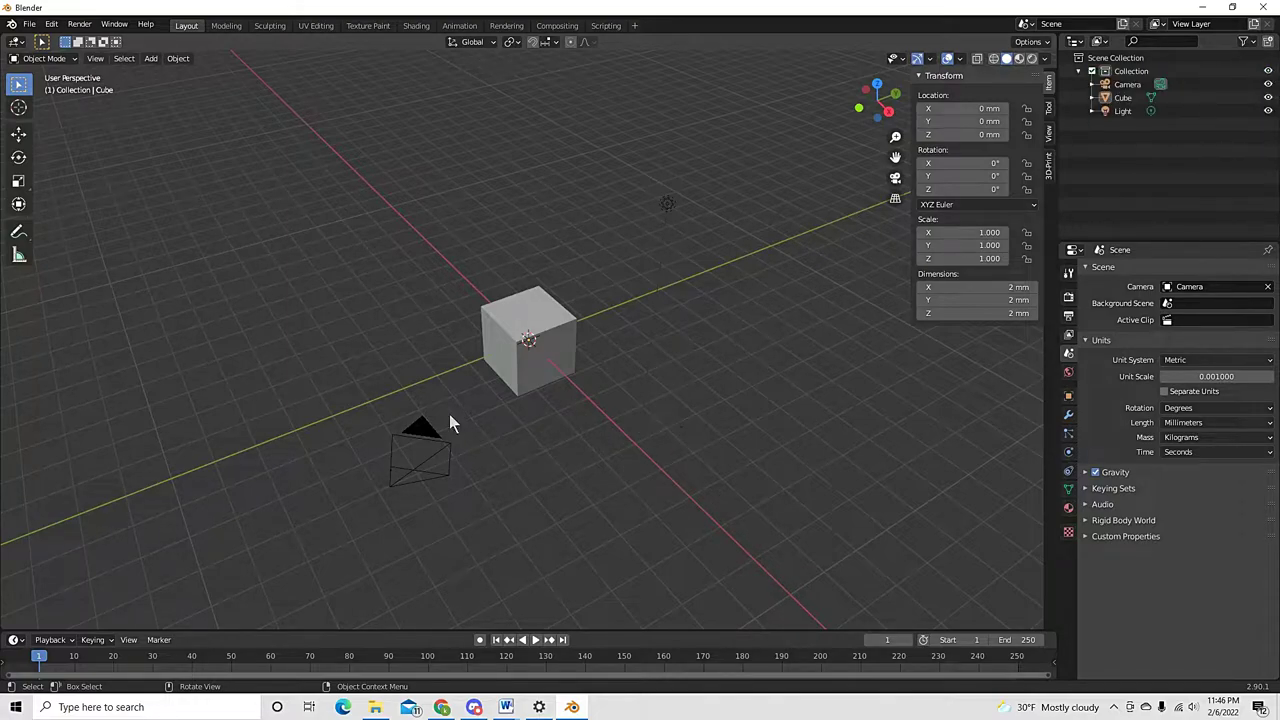
Select all objects, start a scale, cancel it, and deselect everything
right_click(420, 385)
key("a")
key("s")
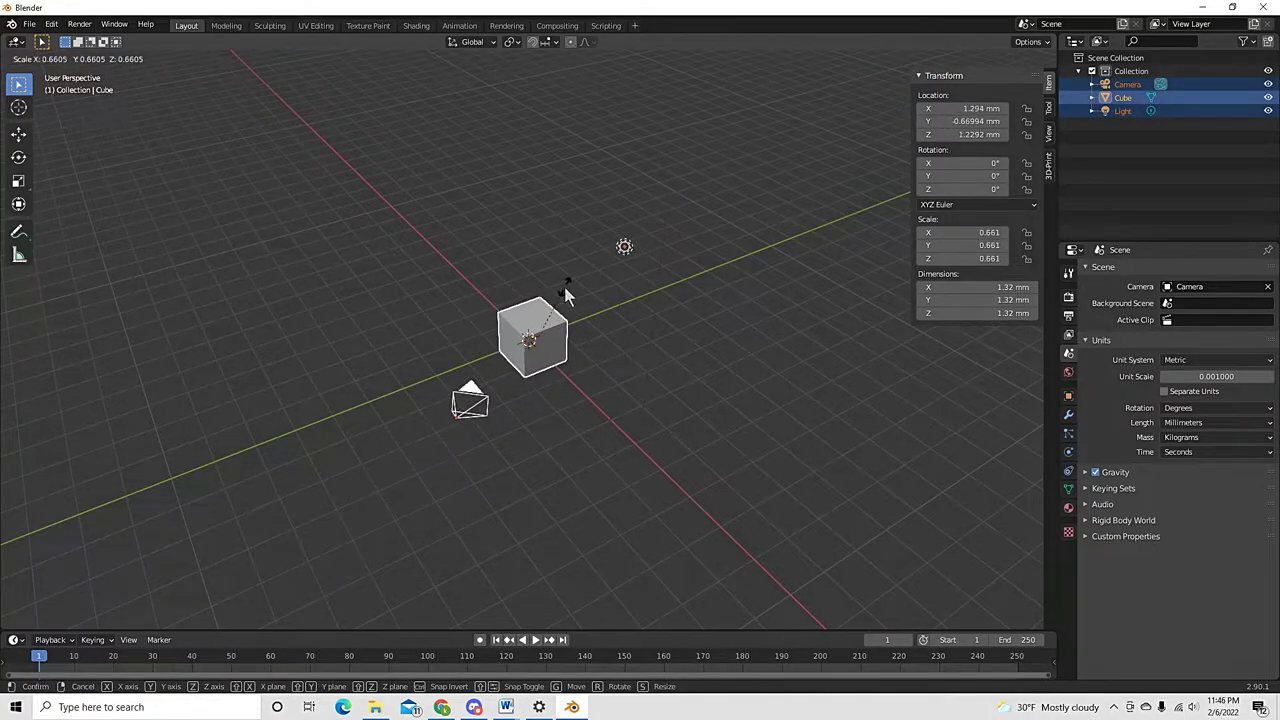
key("Escape")
key("alt+a")
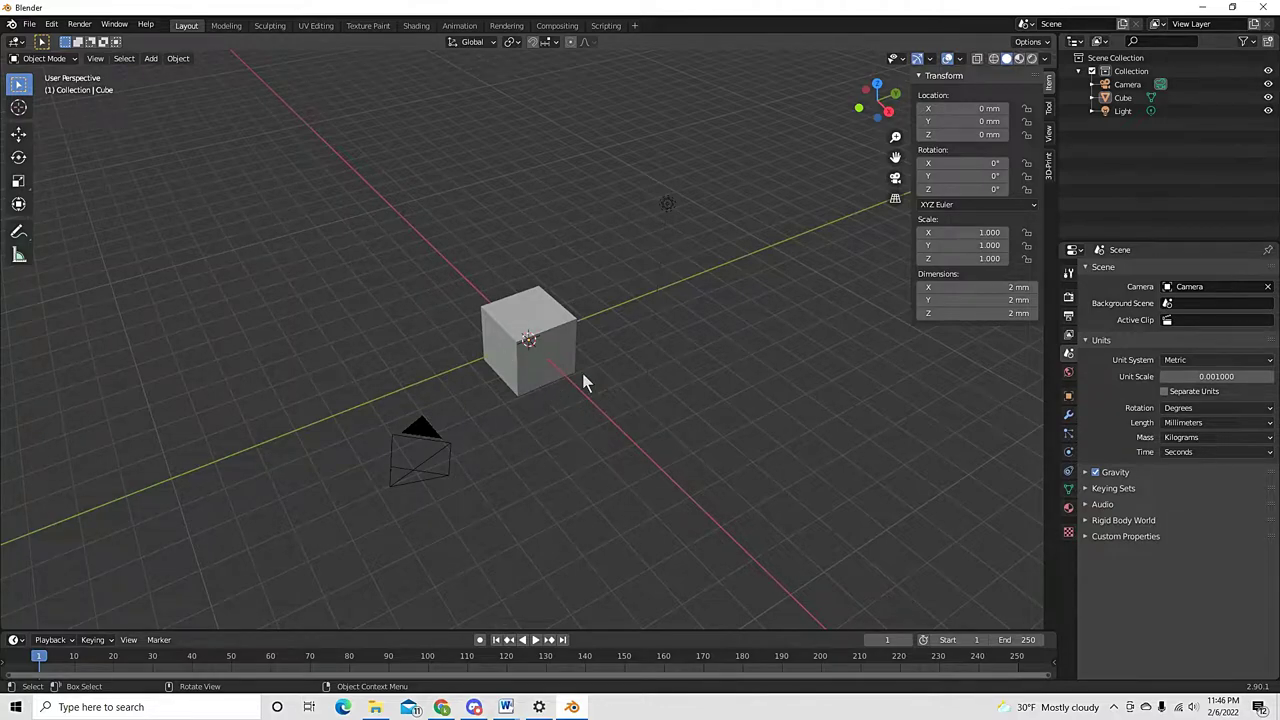
Orbit above the scene and select the cube
mouse_move(697, 385)
middle_mouse_down()
mouse_move(683, 363)
mouse_move(723, 323)
mouse_move(623, 380)
mouse_move(703, 334)
mouse_move(631, 395)
mouse_move(671, 357)
mouse_move(666, 376)
mouse_move(685, 358)
mouse_move(690, 376)
middle_mouse_up()
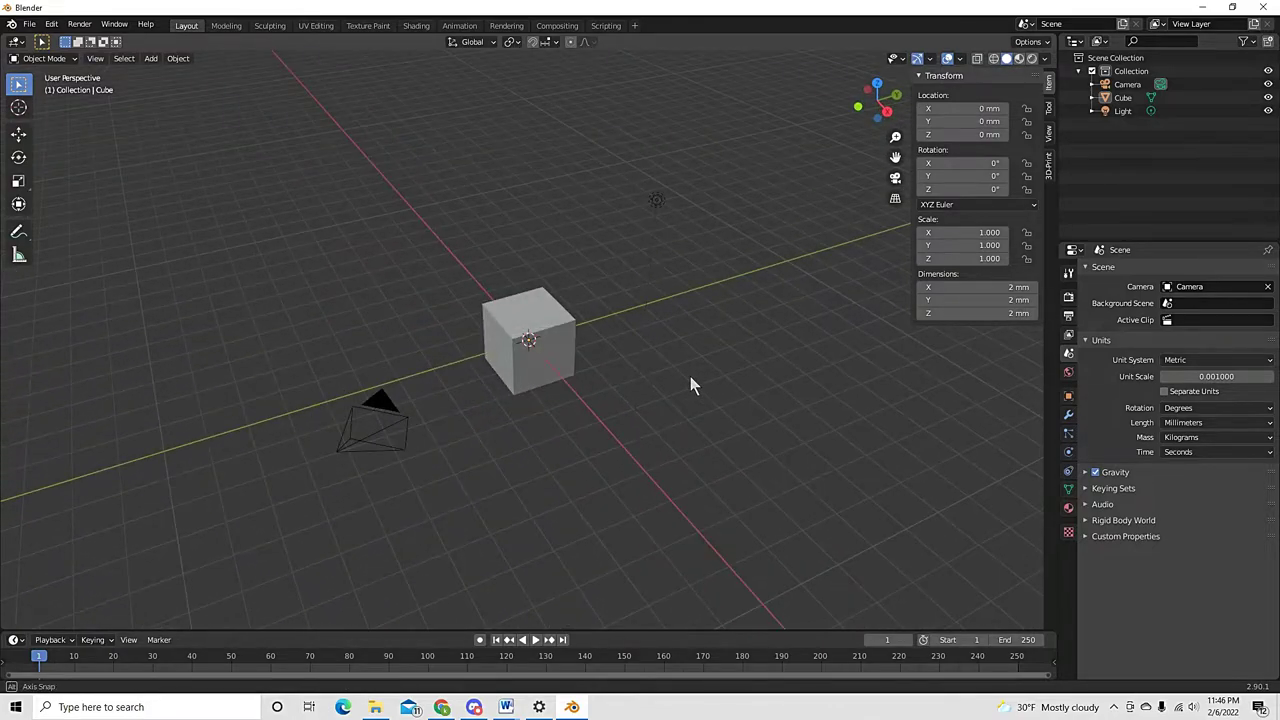
right_click(688, 366)
right_click(733, 371)
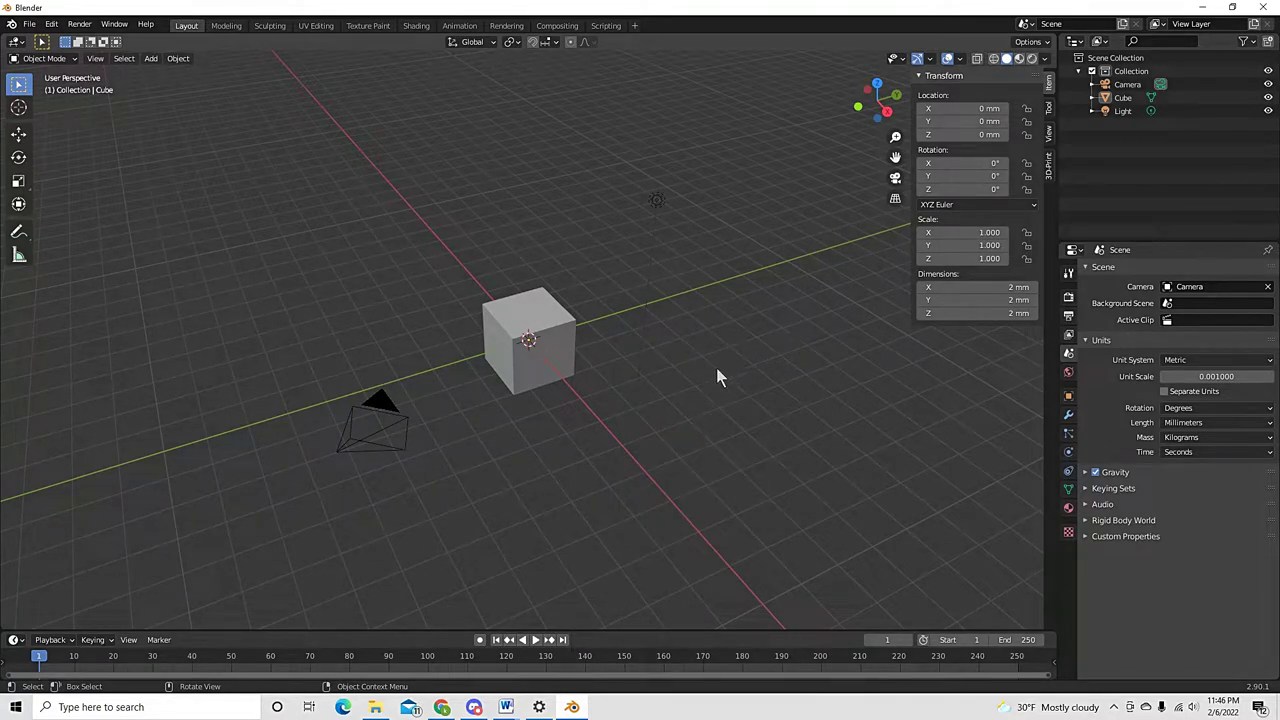
left_click(556, 360)
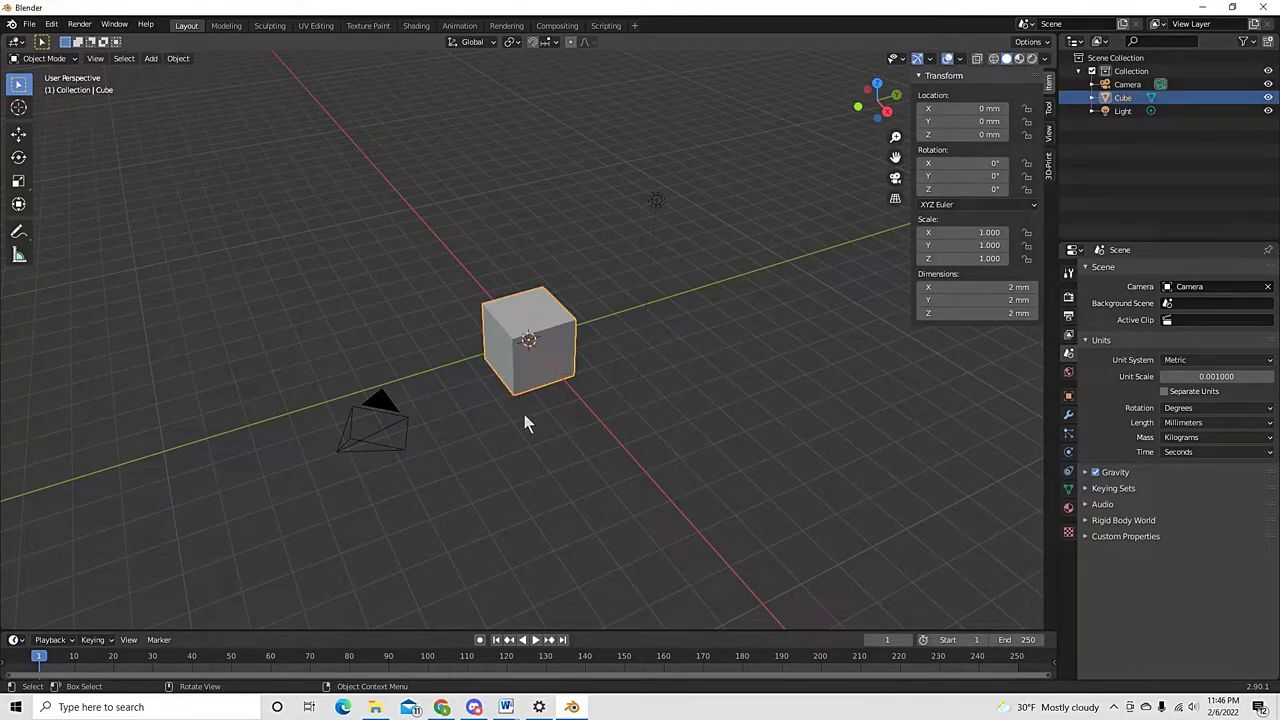
left_click(642, 394)
middle_click_drag(478, 403, 565, 372)
left_click(564, 373)
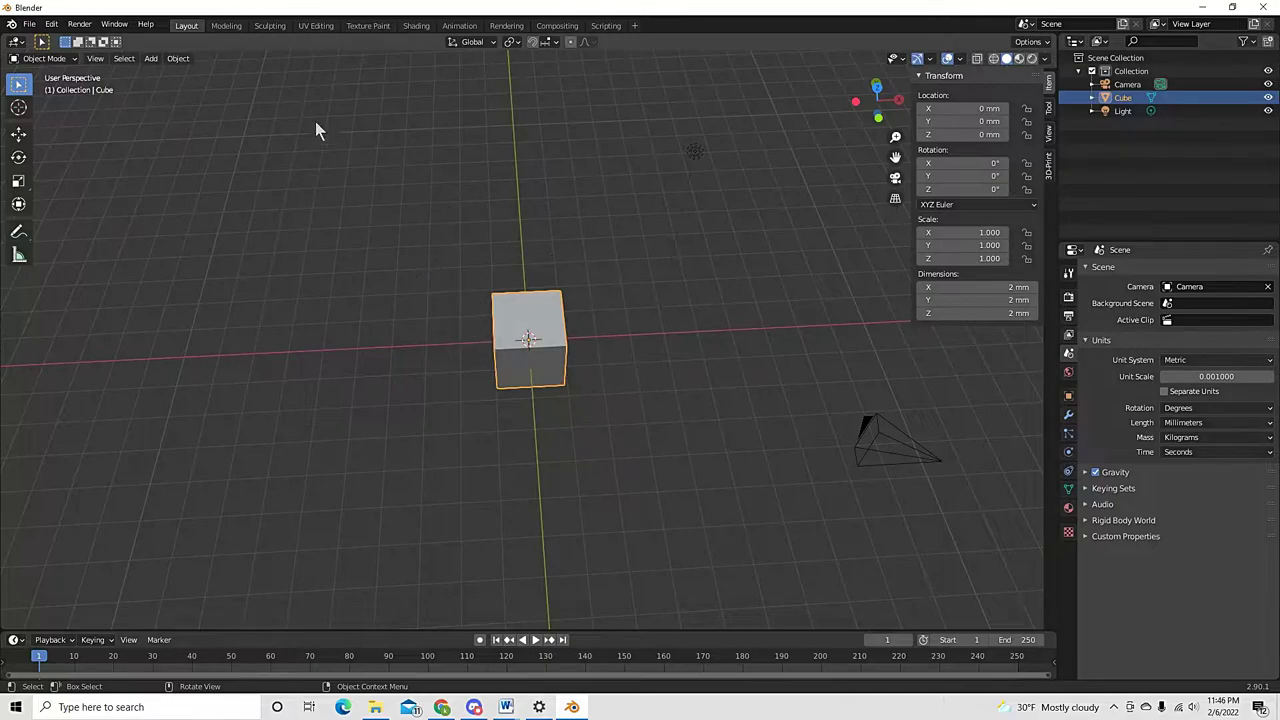
Zoom in on the cube and activate the Move tool
scroll(589, 456, "down", 12)
scroll(579, 415, "up", 3)
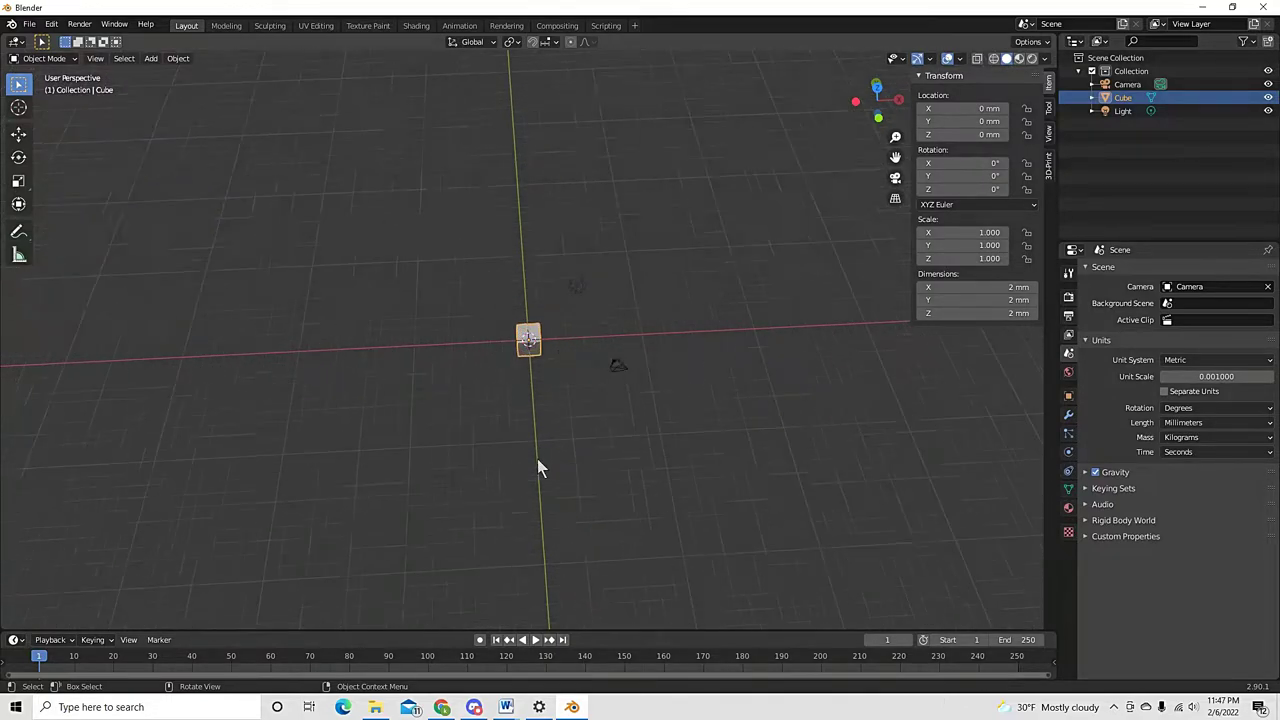
scroll(537, 468, "up", 8)
scroll(537, 468, "down", 6)
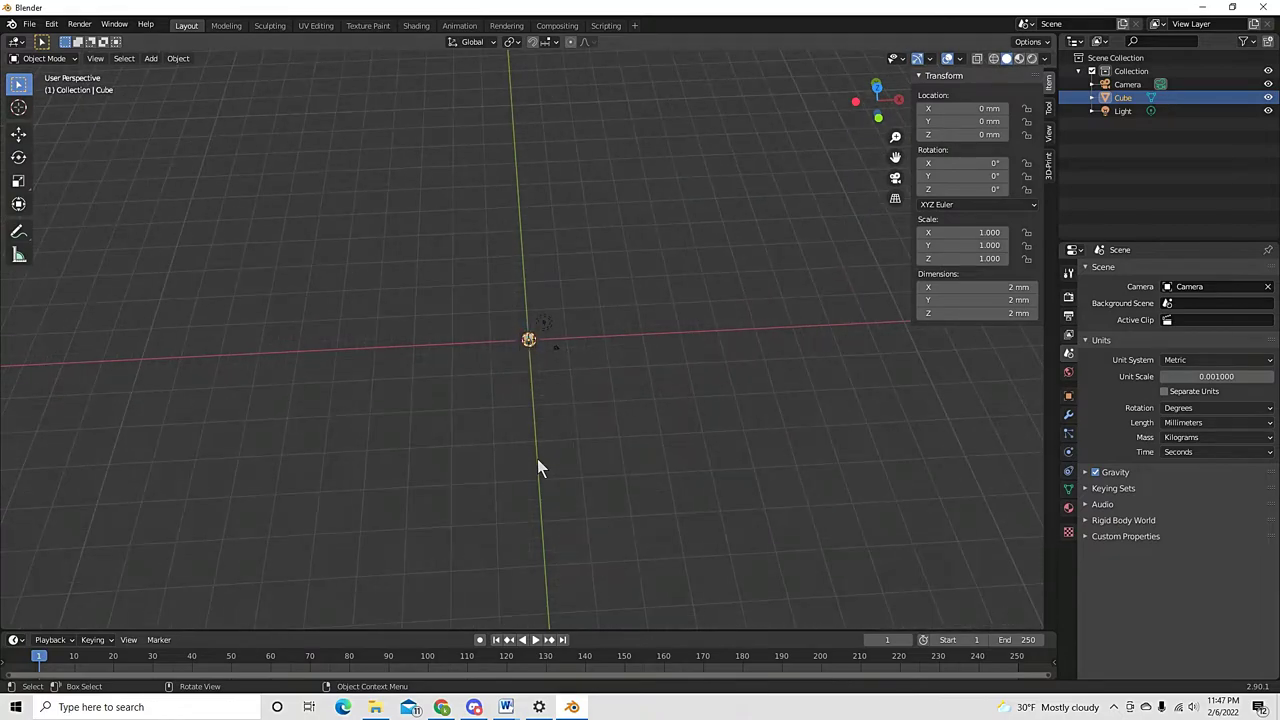
scroll(537, 468, "up", 4)
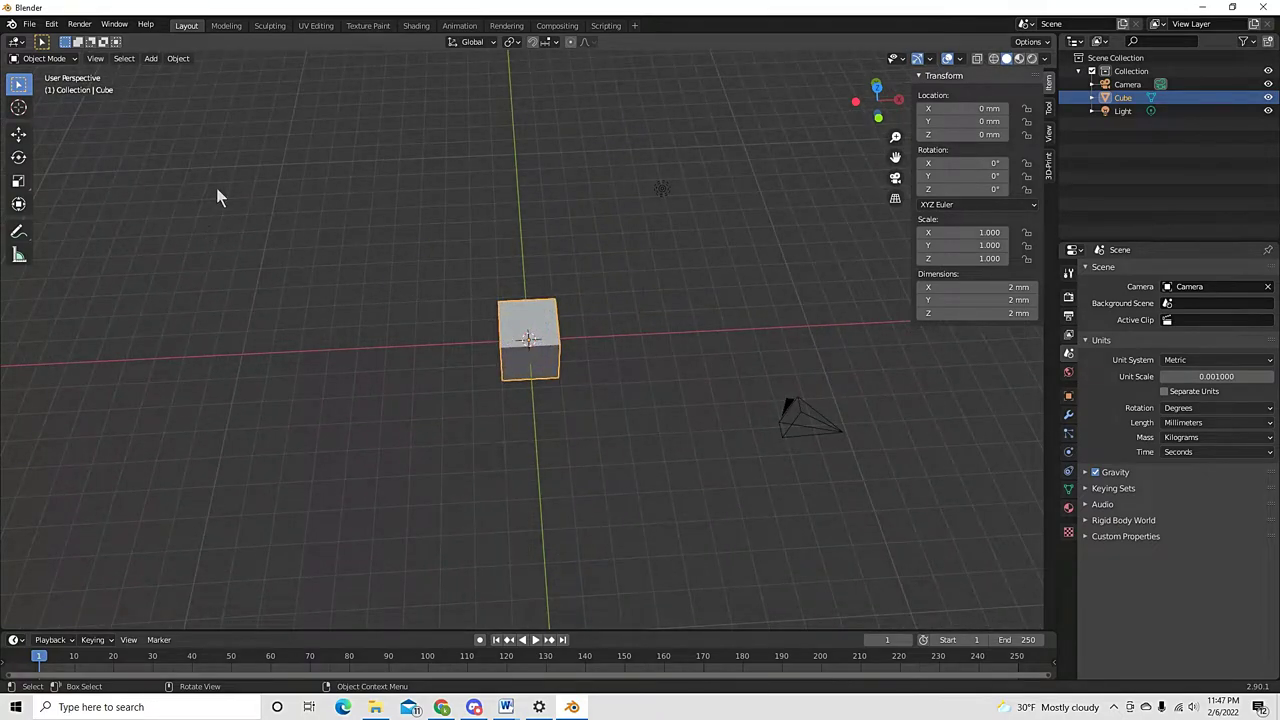
left_click(18, 134)
middle_click_drag(591, 386, 589, 354)
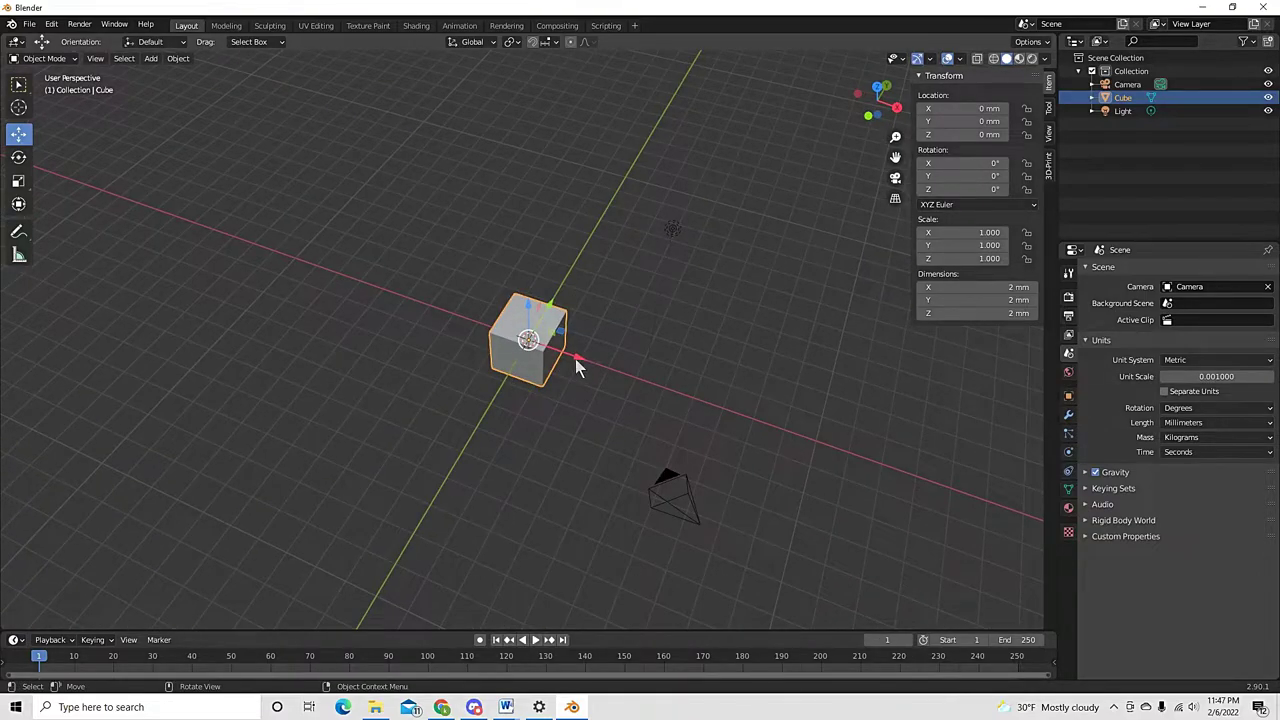
left_click_drag(575, 359, 498, 305)
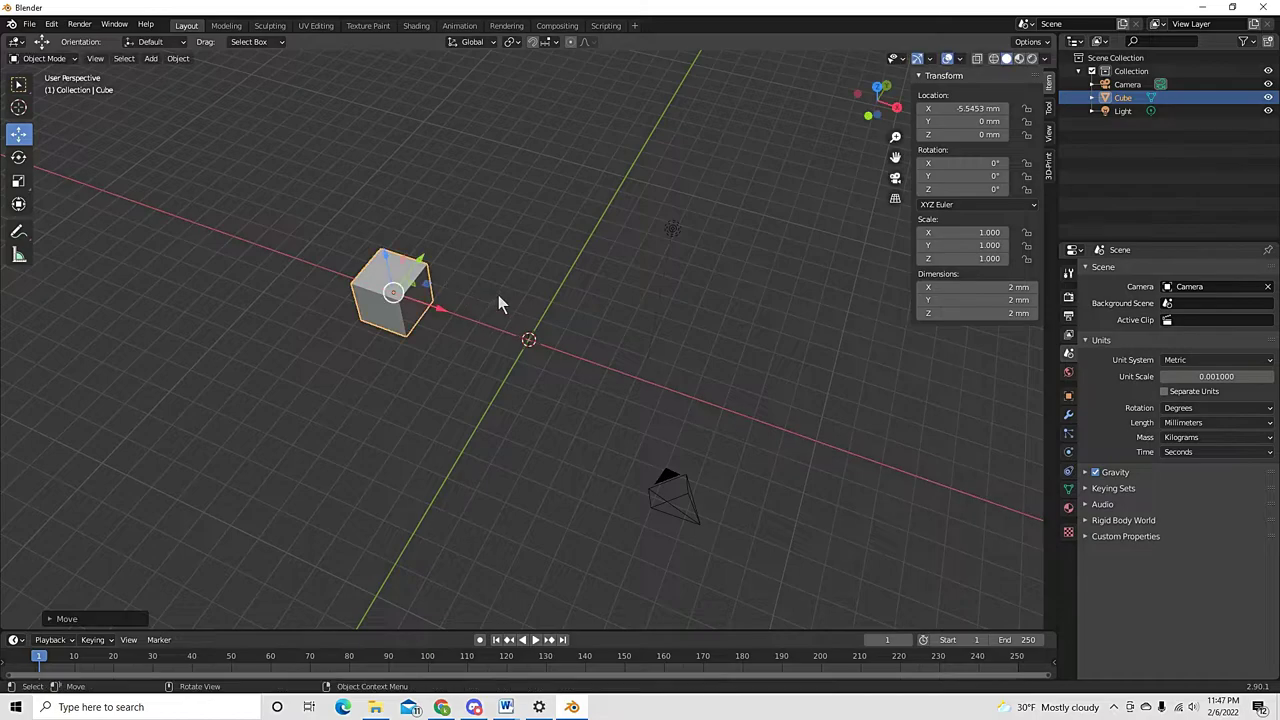
key("alt+g")
mouse_move(526, 389)
middle_mouse_down()
mouse_move(458, 400)
mouse_move(408, 358)
mouse_move(511, 316)
mouse_move(483, 379)
mouse_move(501, 385)
middle_mouse_up()
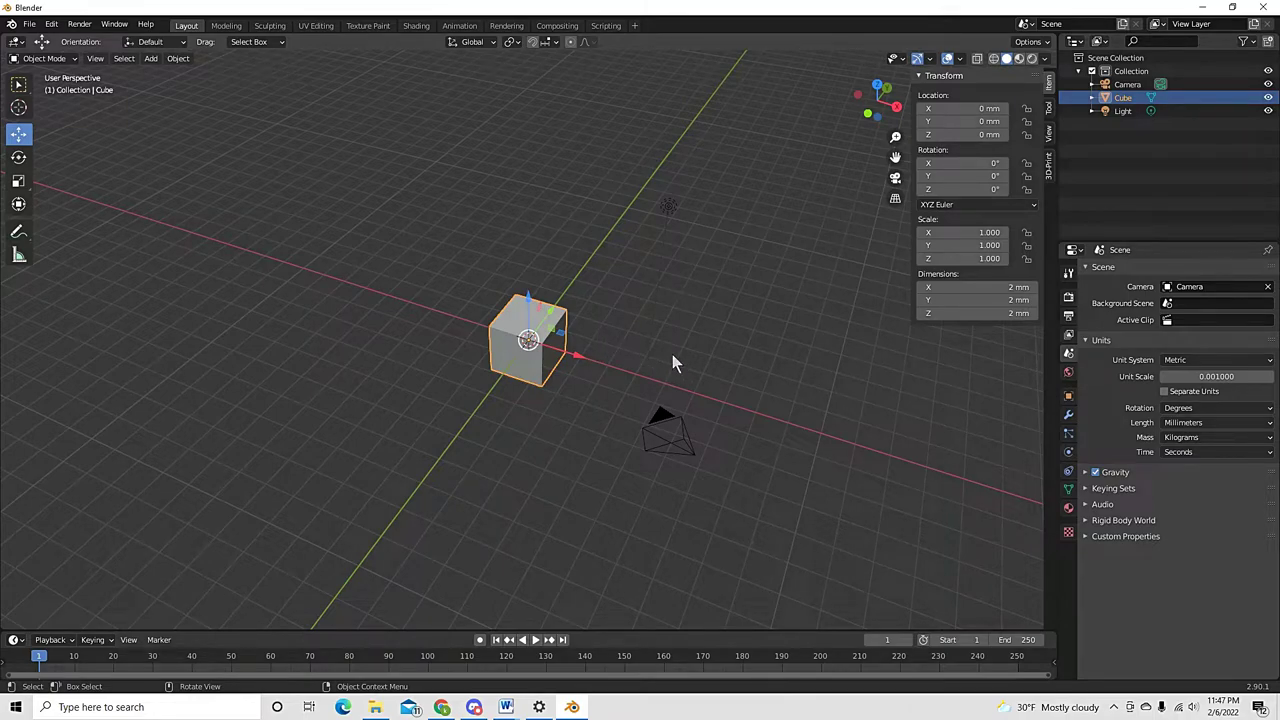
Try a scale and a move on the cube, cancelling both so it stays 2 mm at the origin
key("s")
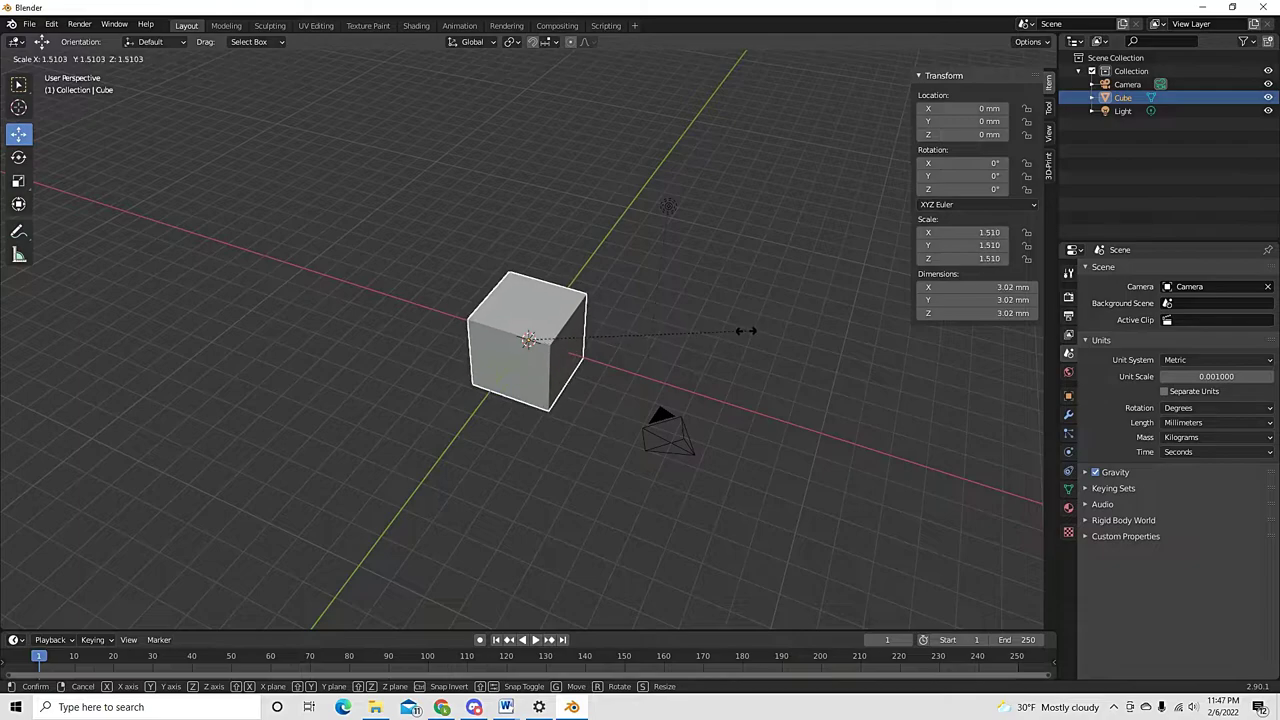
right_click(713, 342)
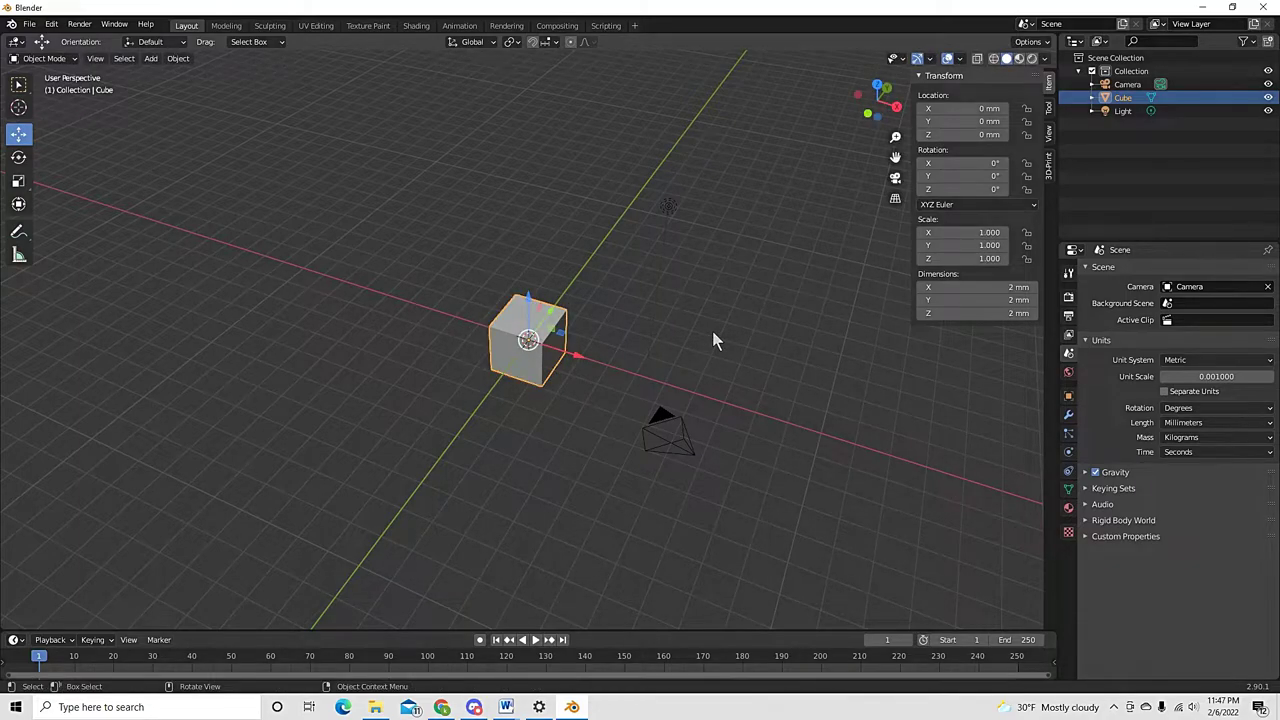
key("g")
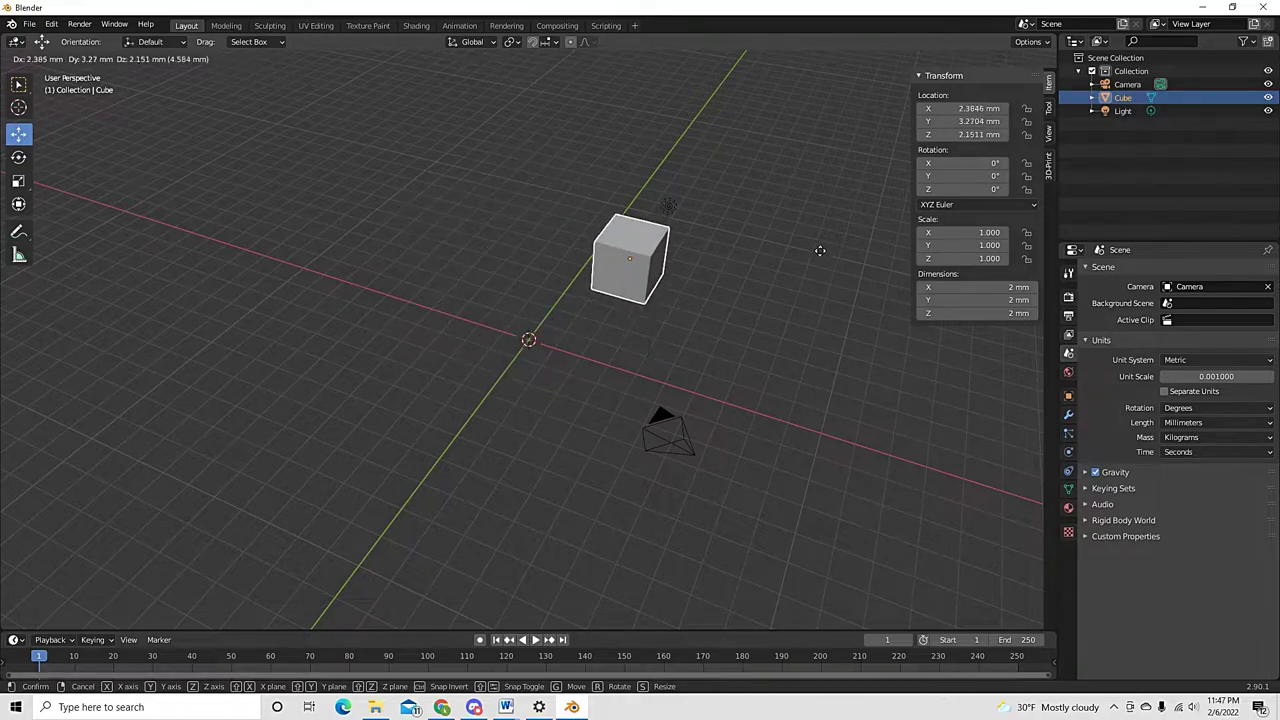
right_click(730, 312)
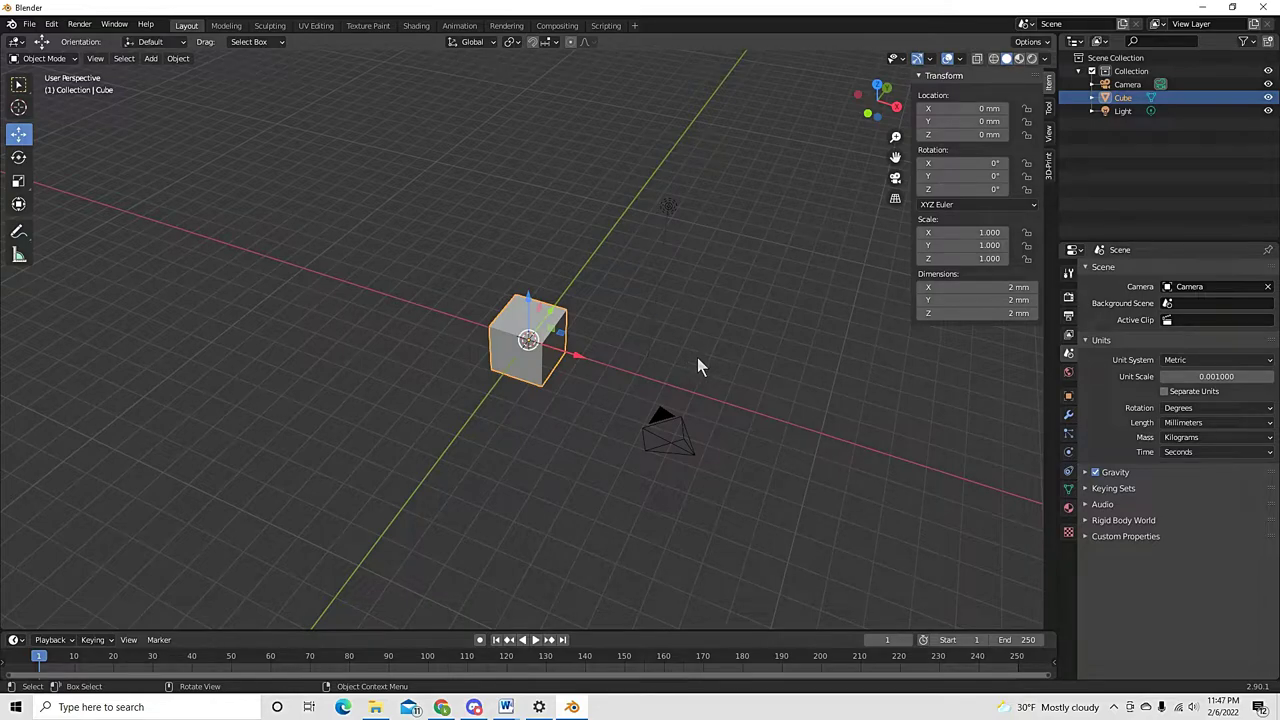
Reselect only the cube, cancel another trial move, and begin scaling it
key("a")
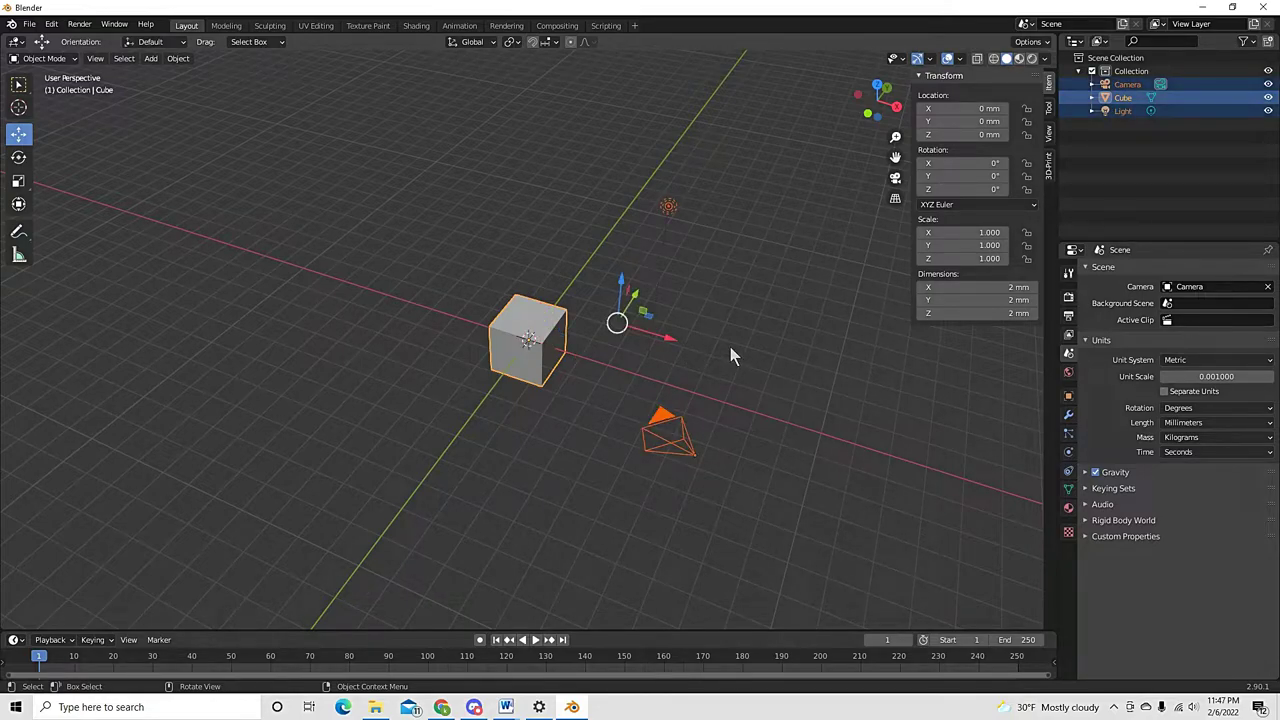
key("alt+a")
left_click(528, 338)
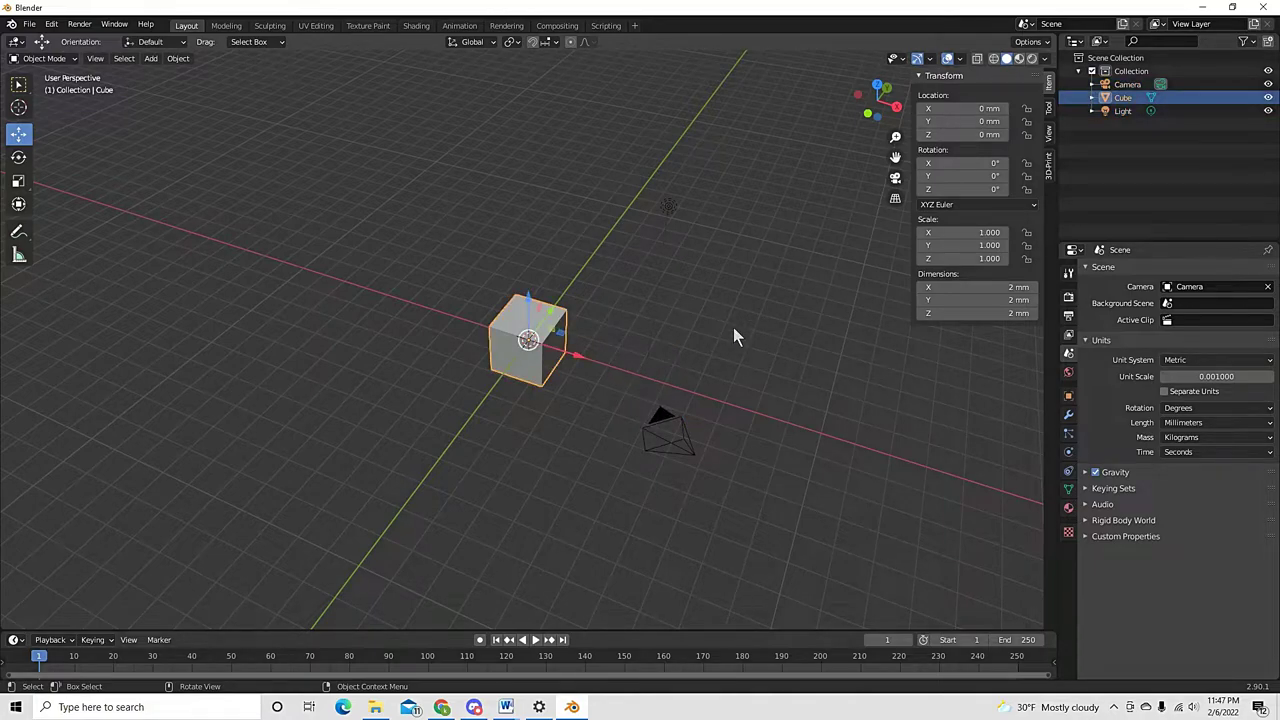
key("g")
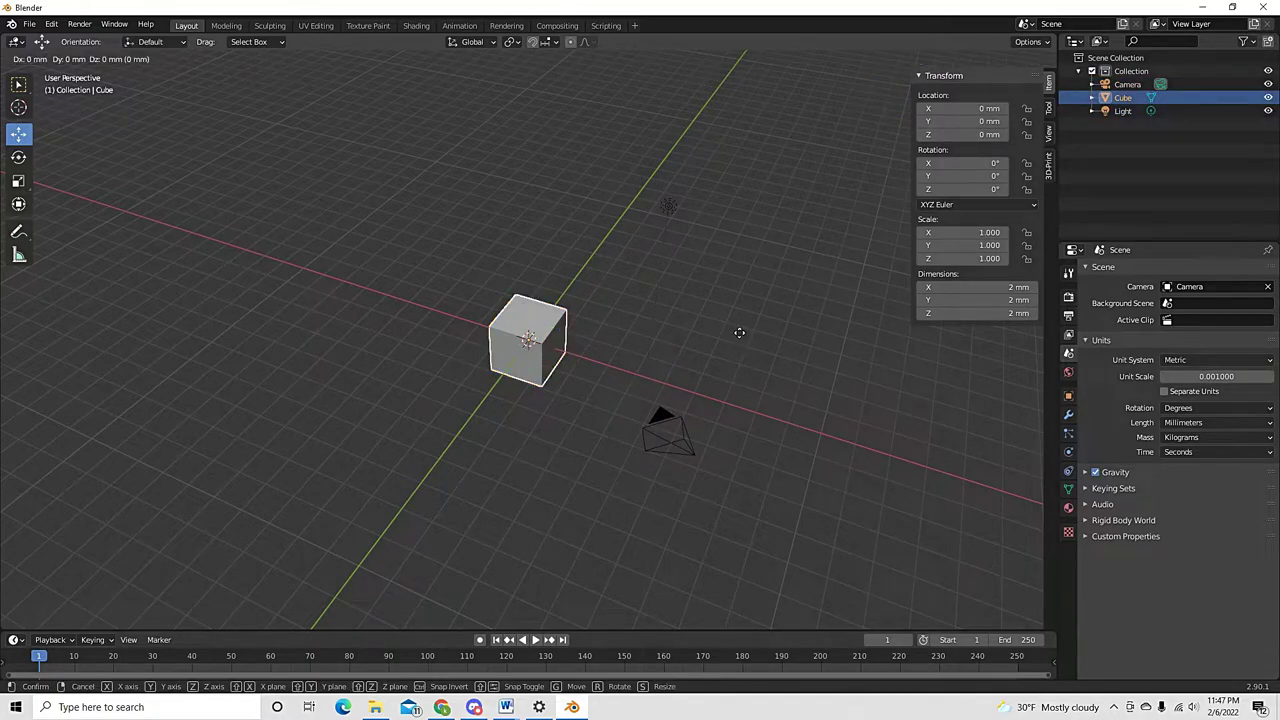
right_click(735, 335)
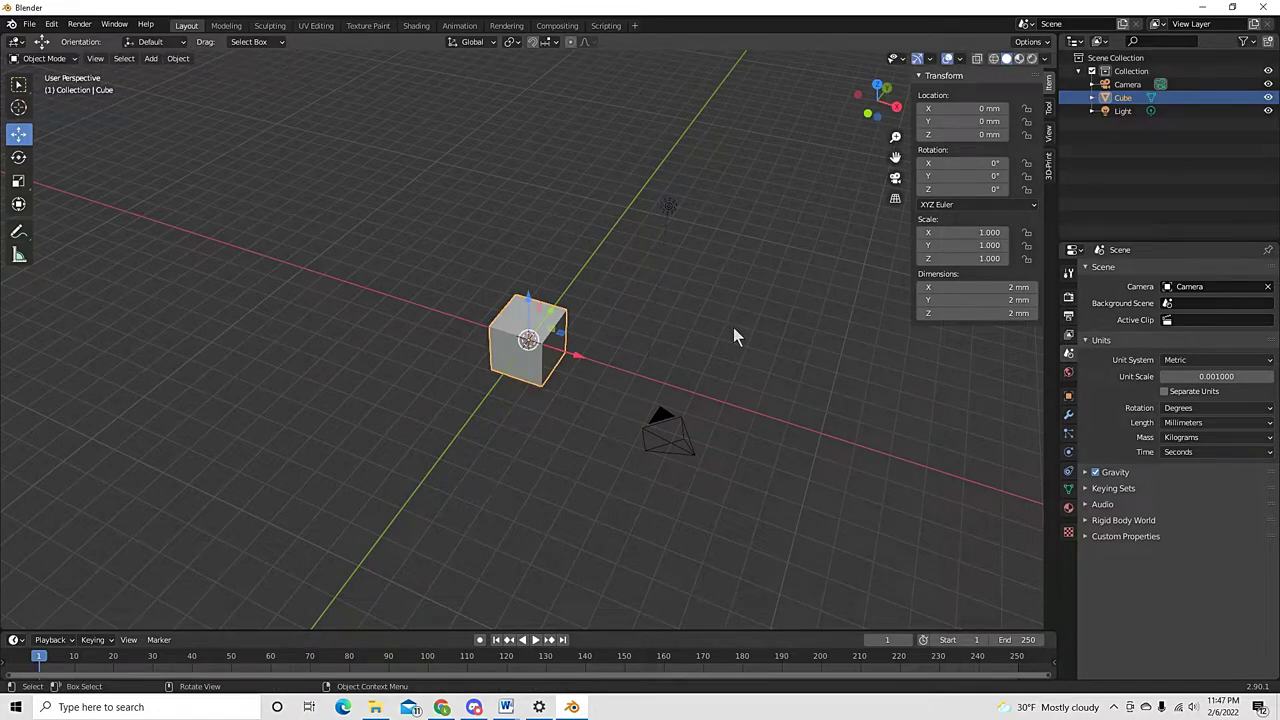
key("s")
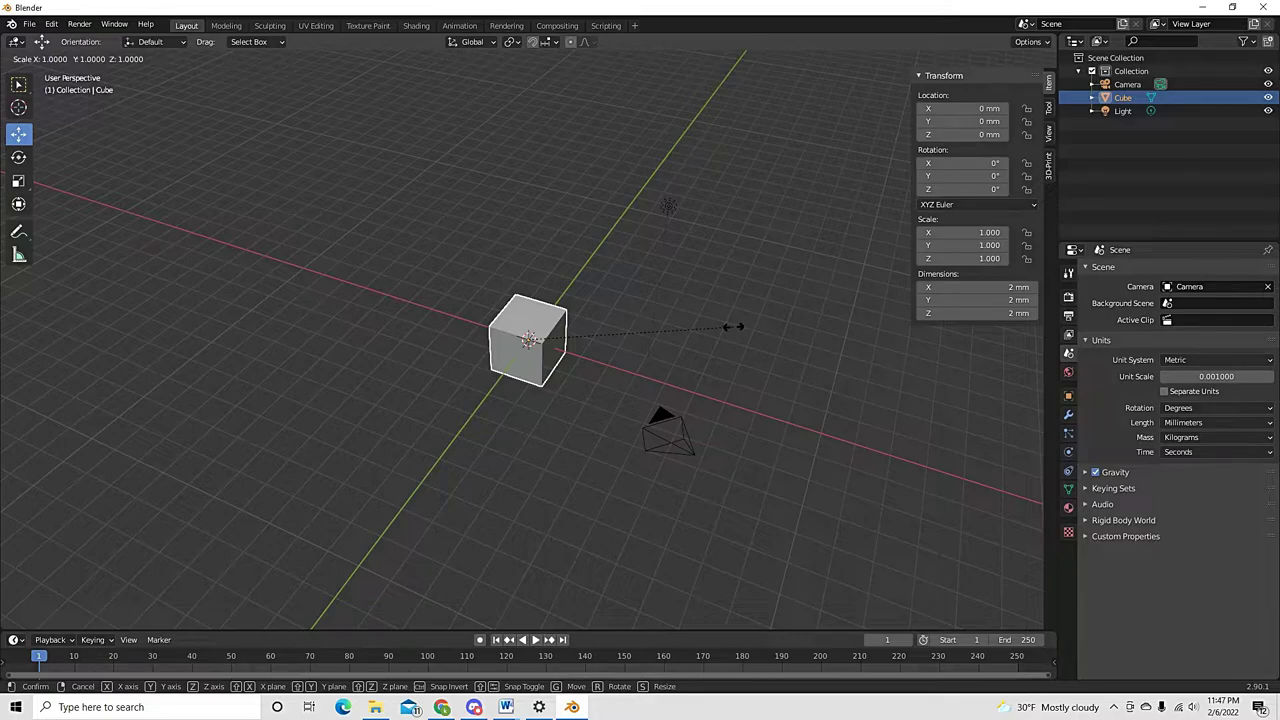
key("y")
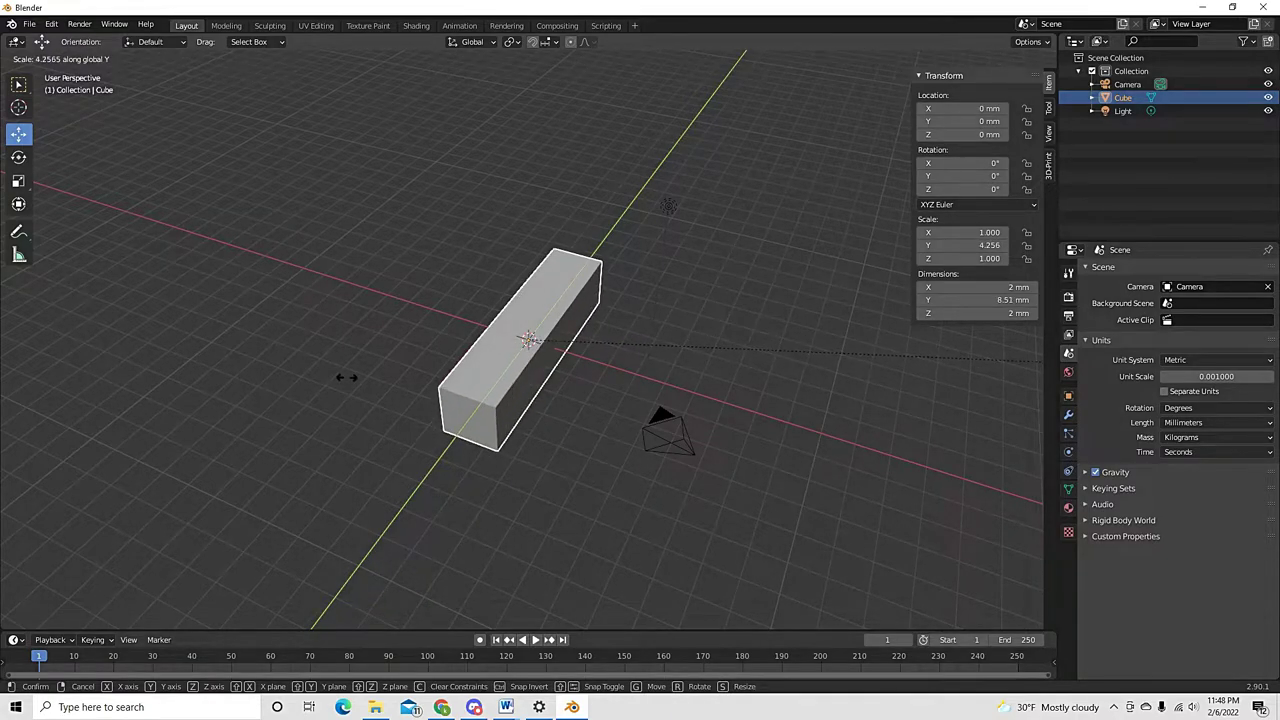
right_click(195, 388)
key("s")
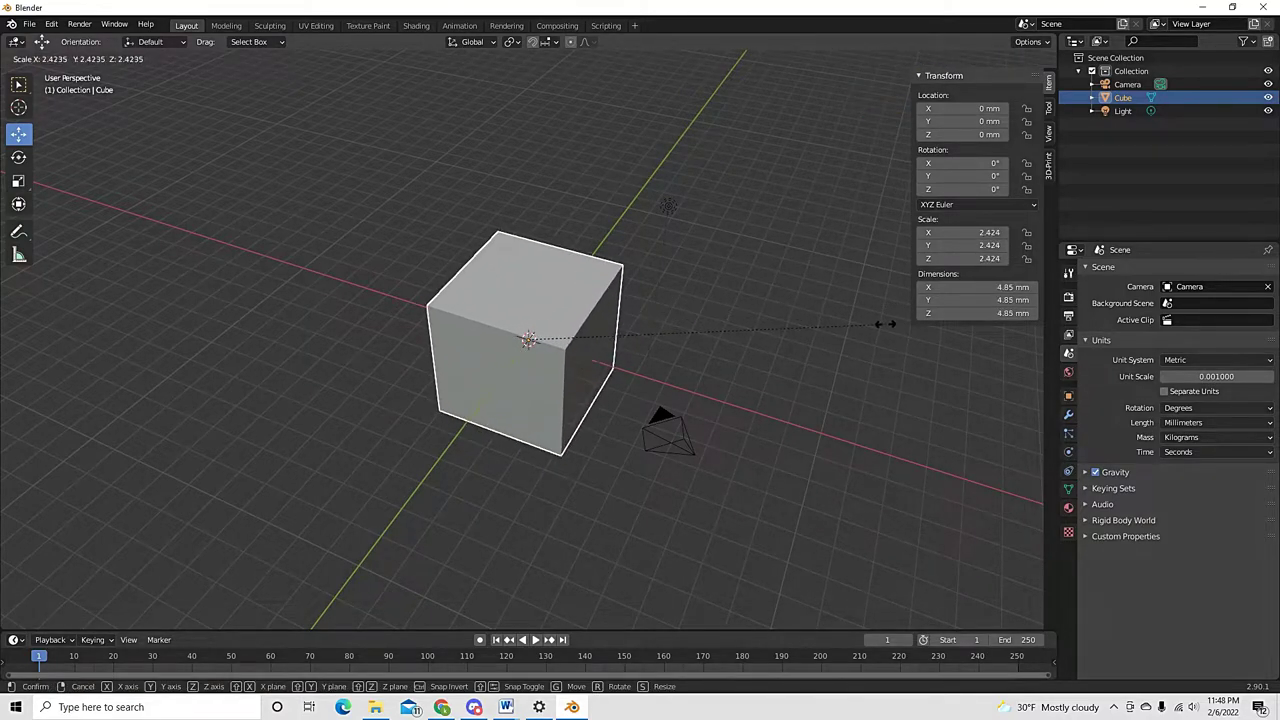
key("y")
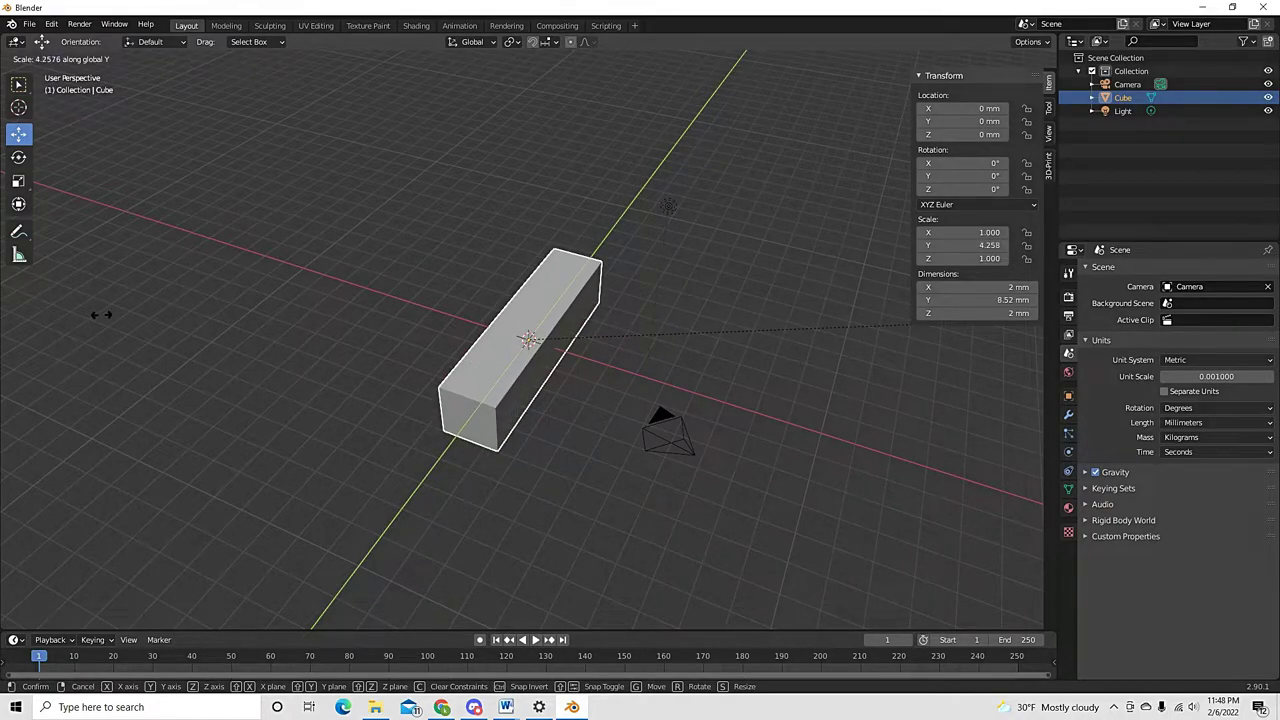
key("x")
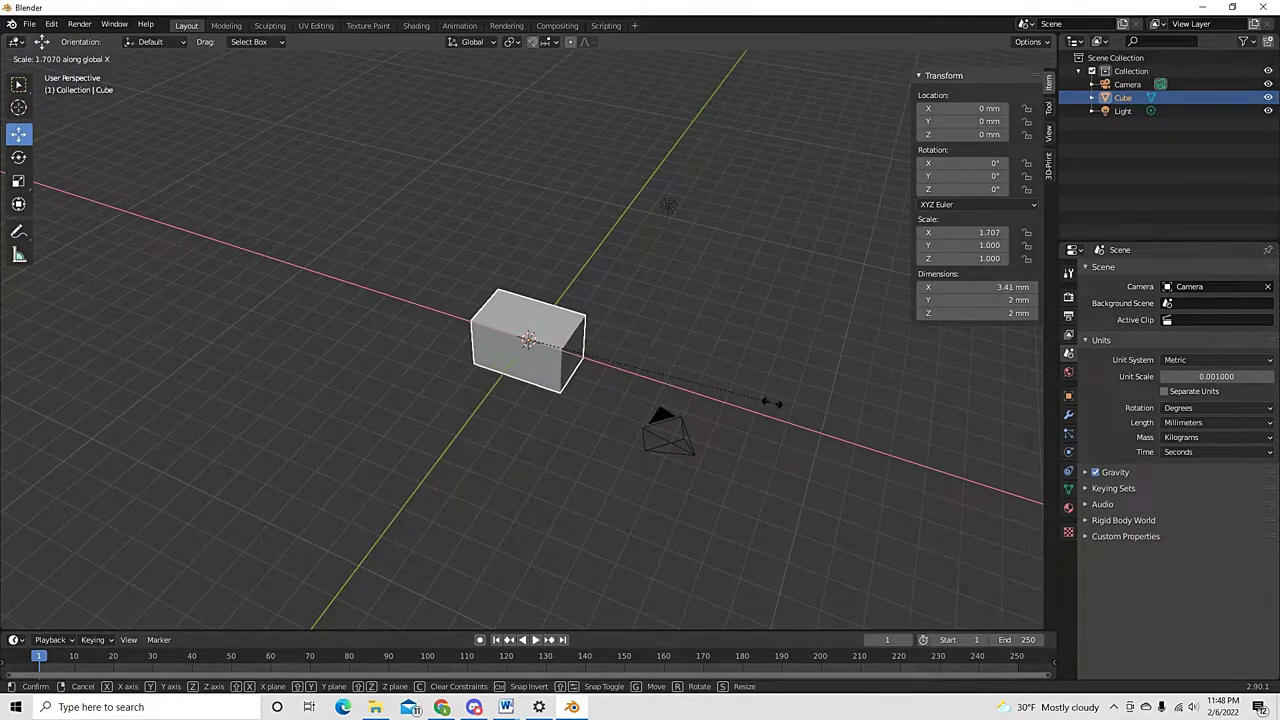
key("z")
key("Escape")
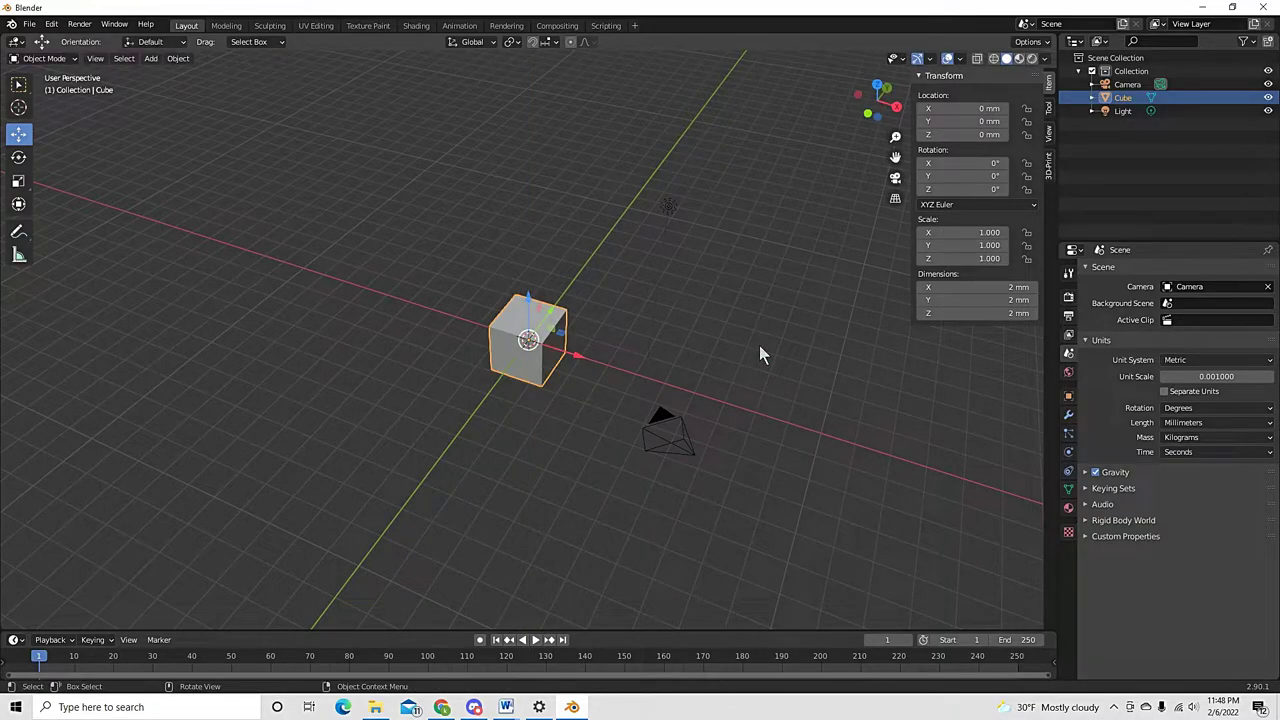
key("g")
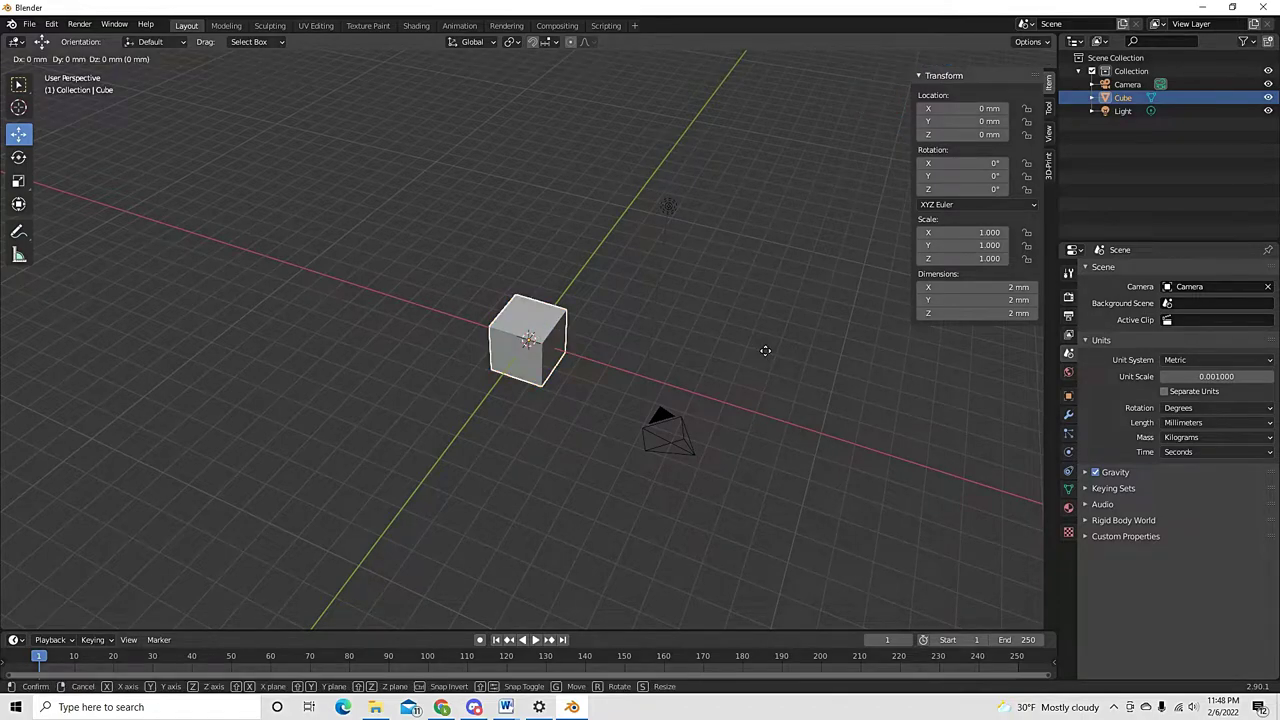
key("x")
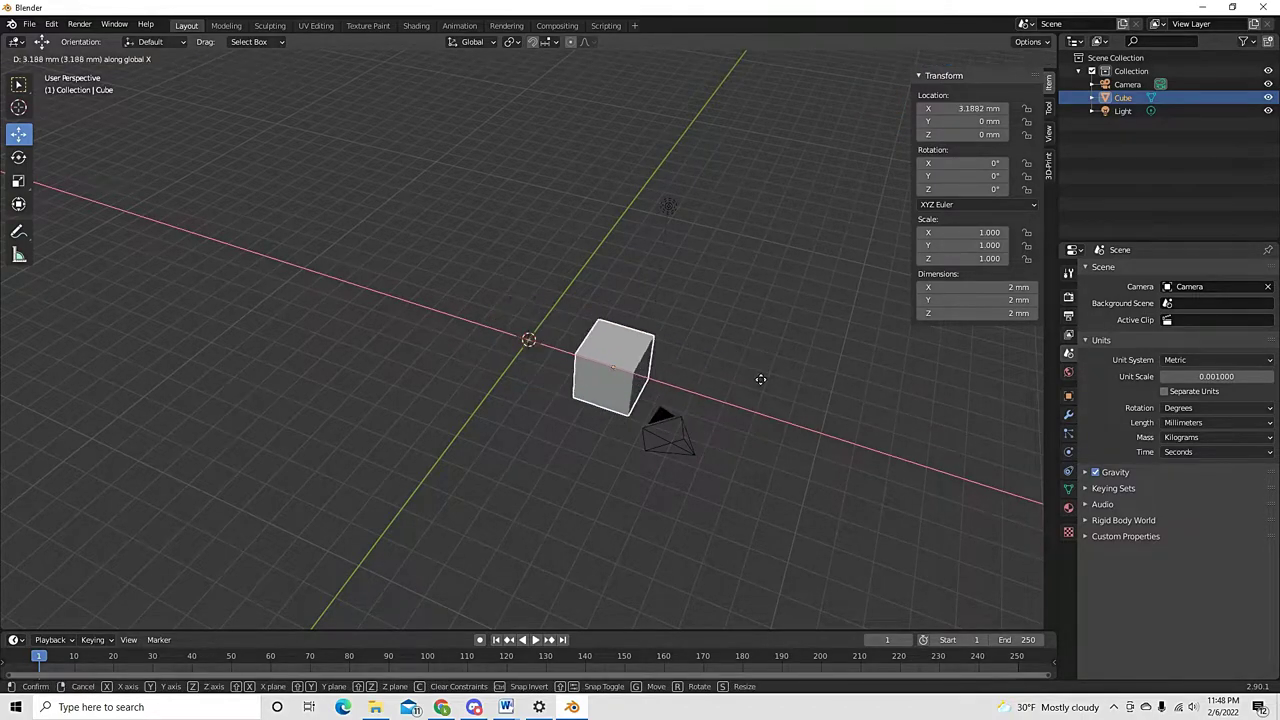
key("Escape")
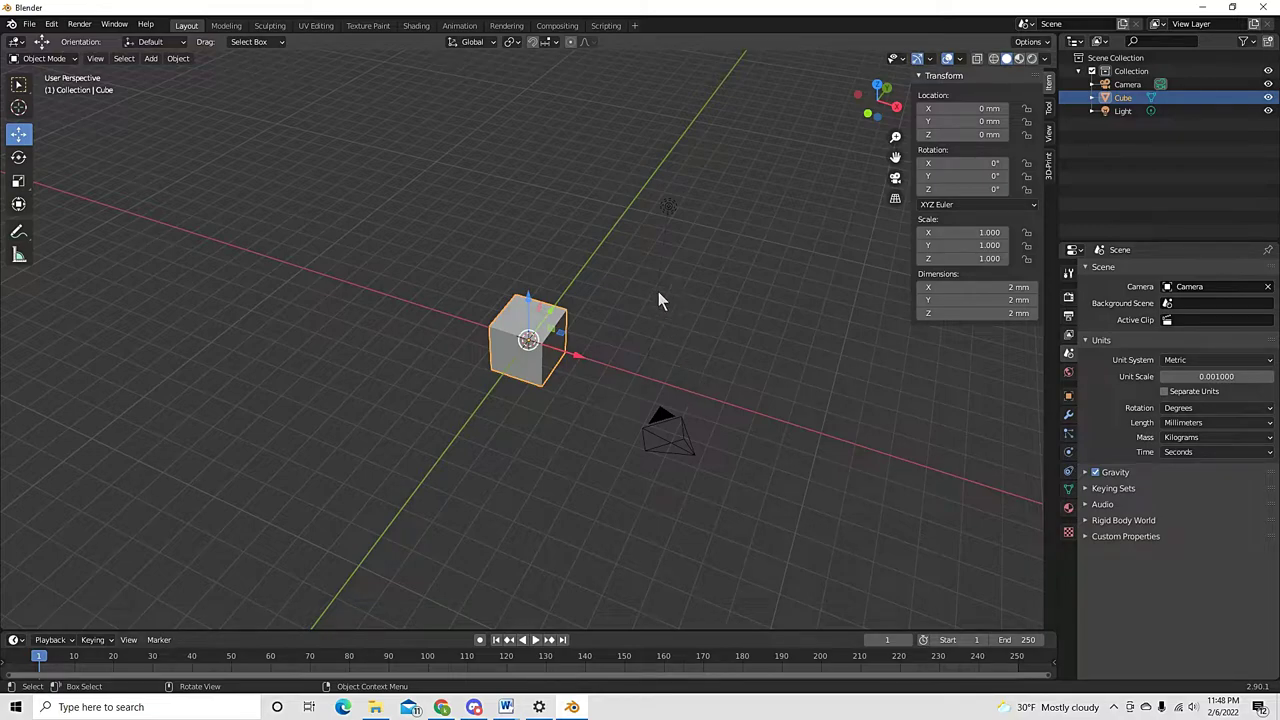
key("g")
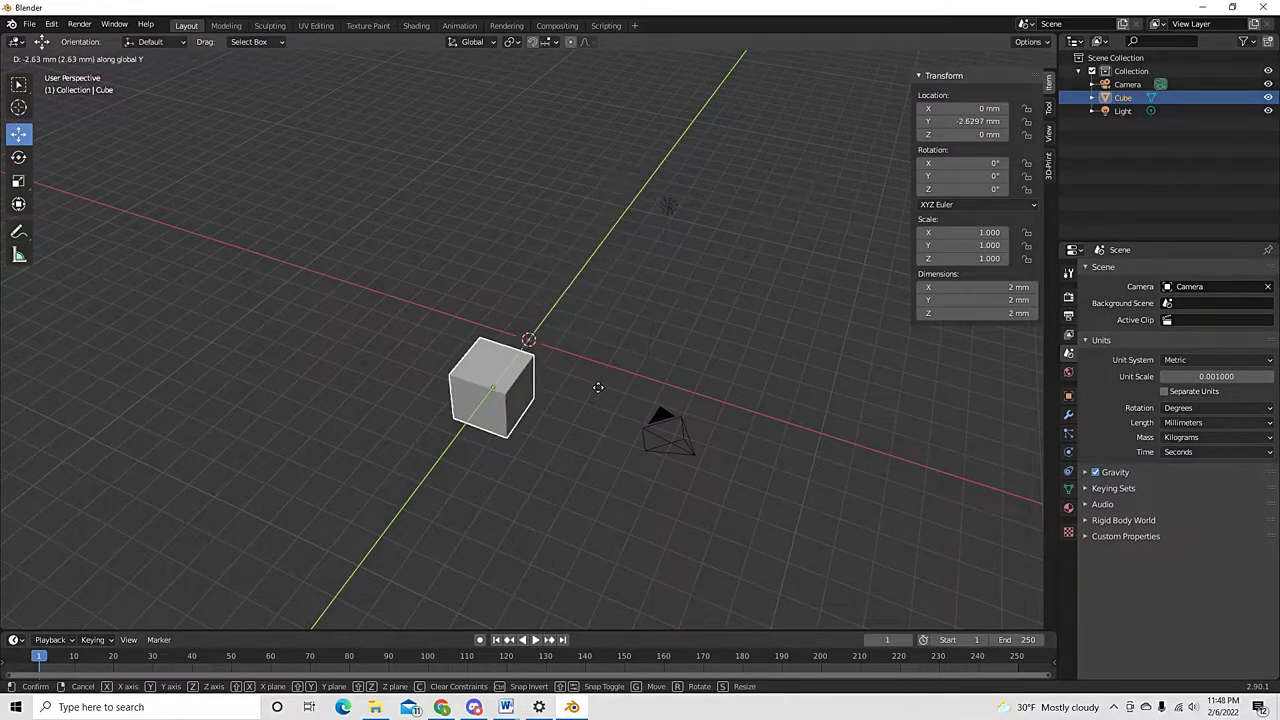
key("Escape")
key("g")
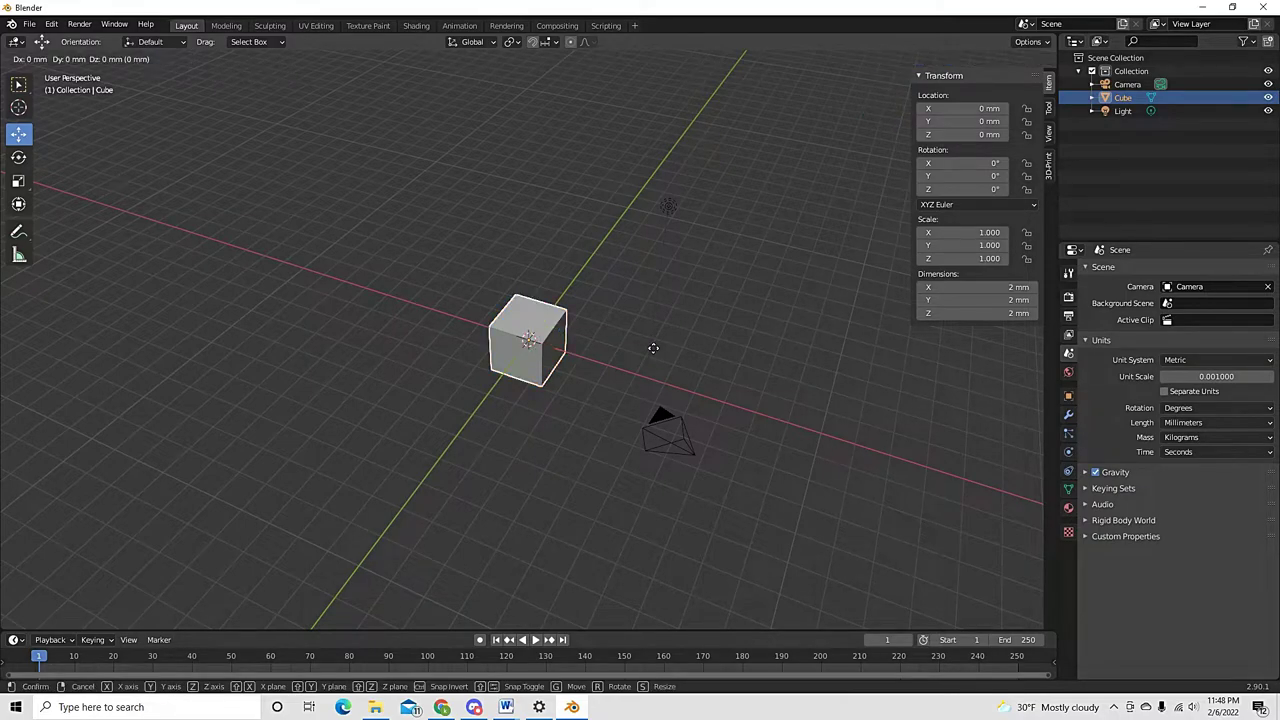
key("z")
key("Escape")
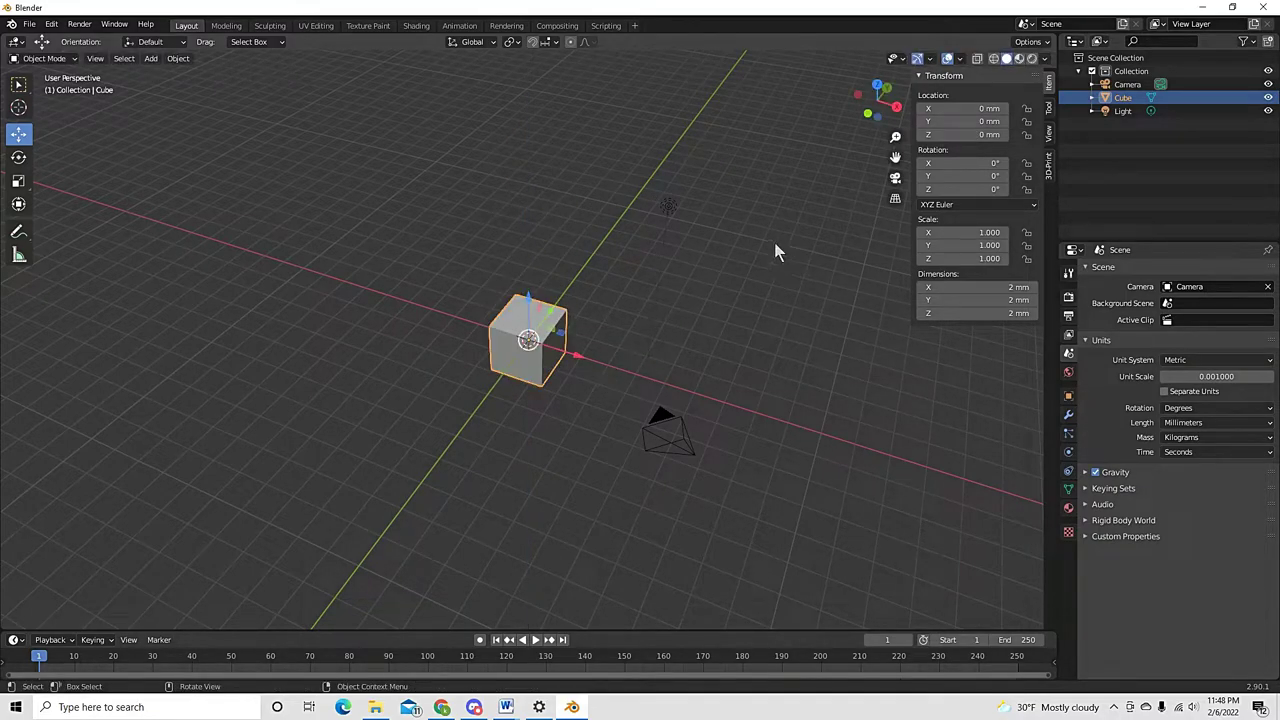
middle_click_drag(437, 434, 349, 313)
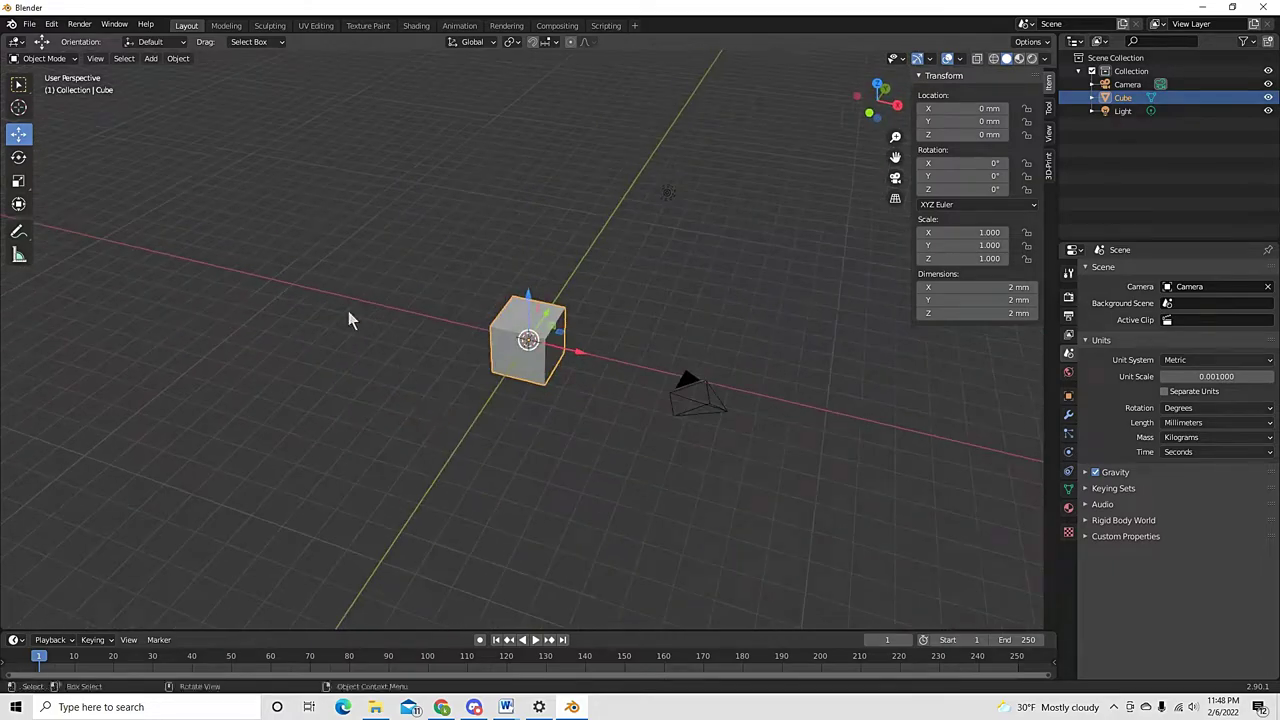
left_click(19, 158)
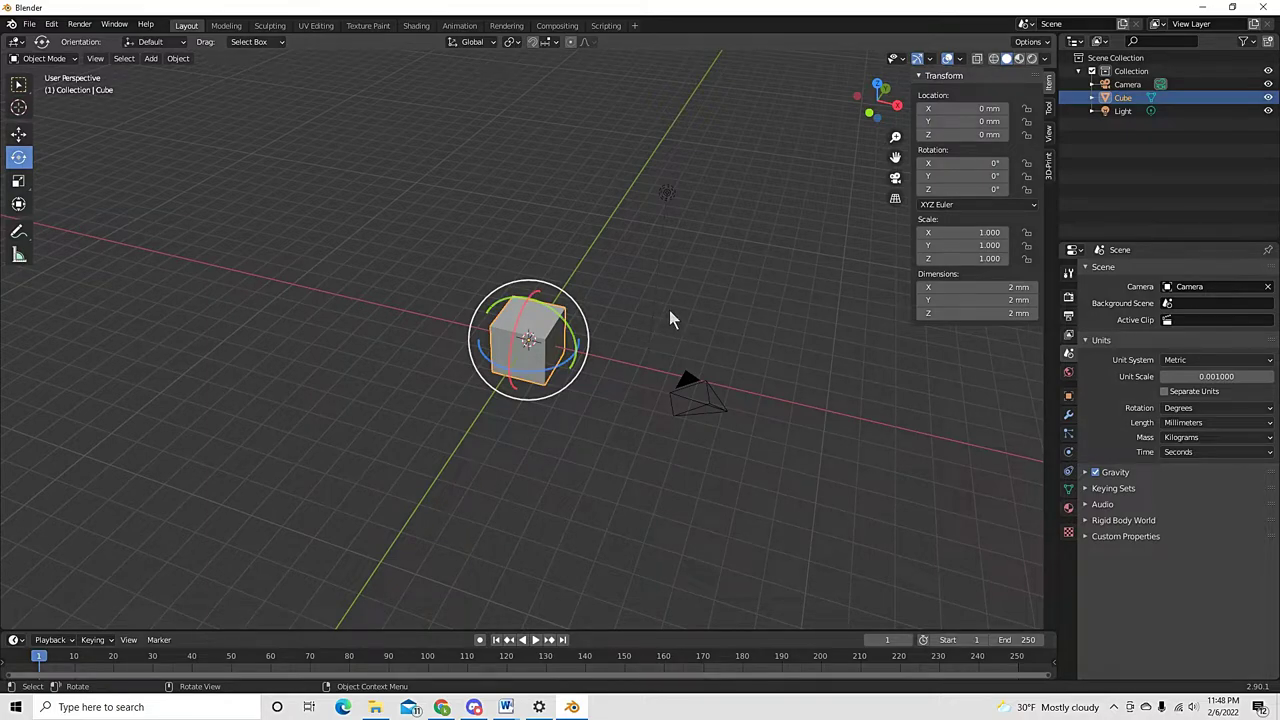
key("r")
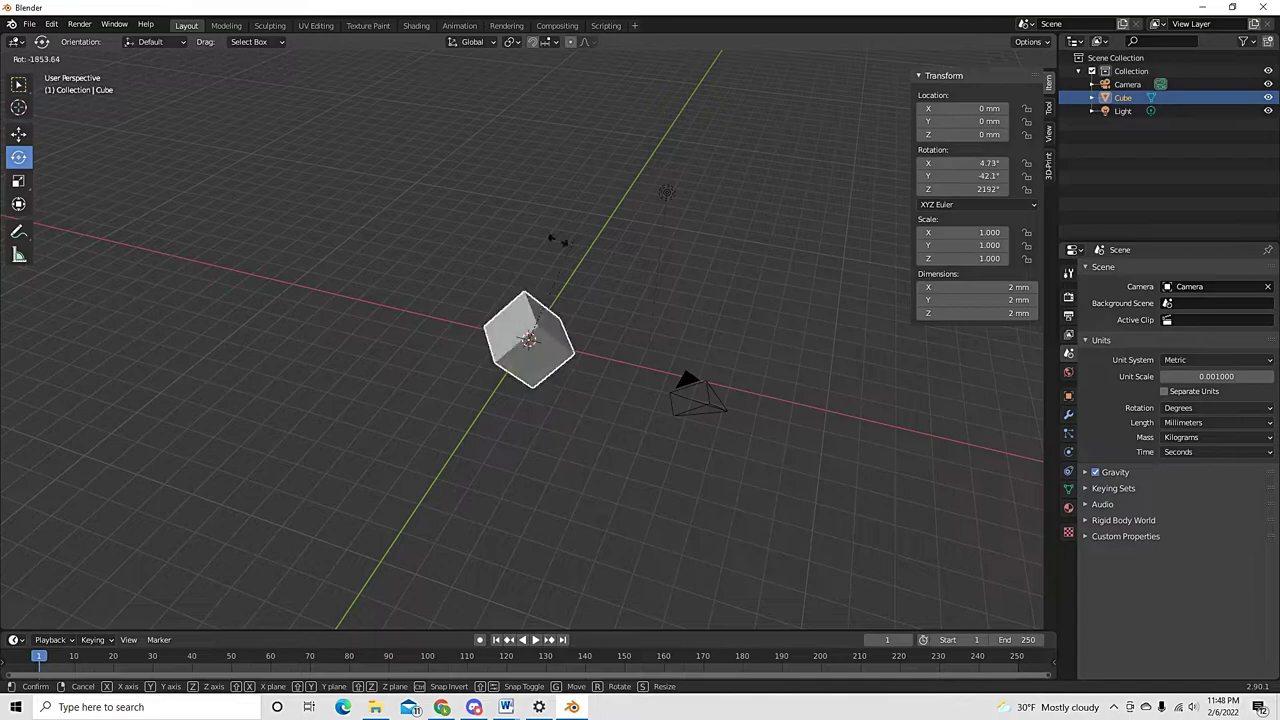
key("Escape")
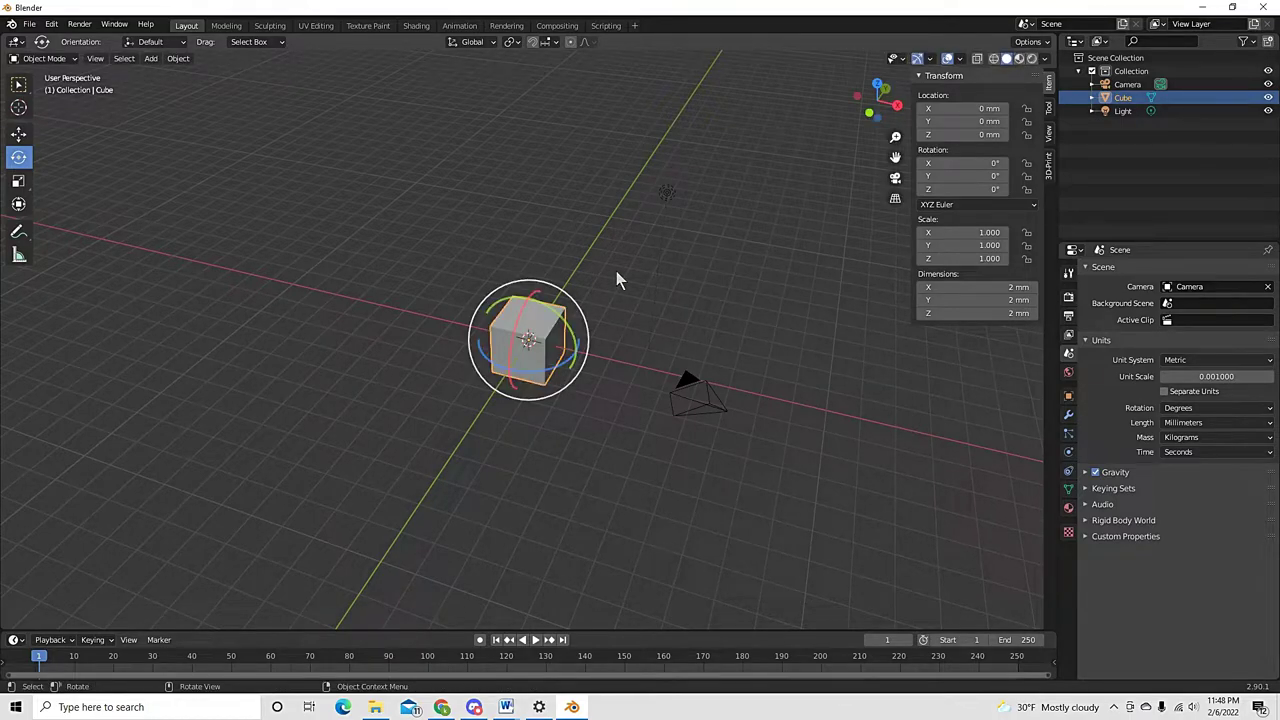
left_click(20, 138)
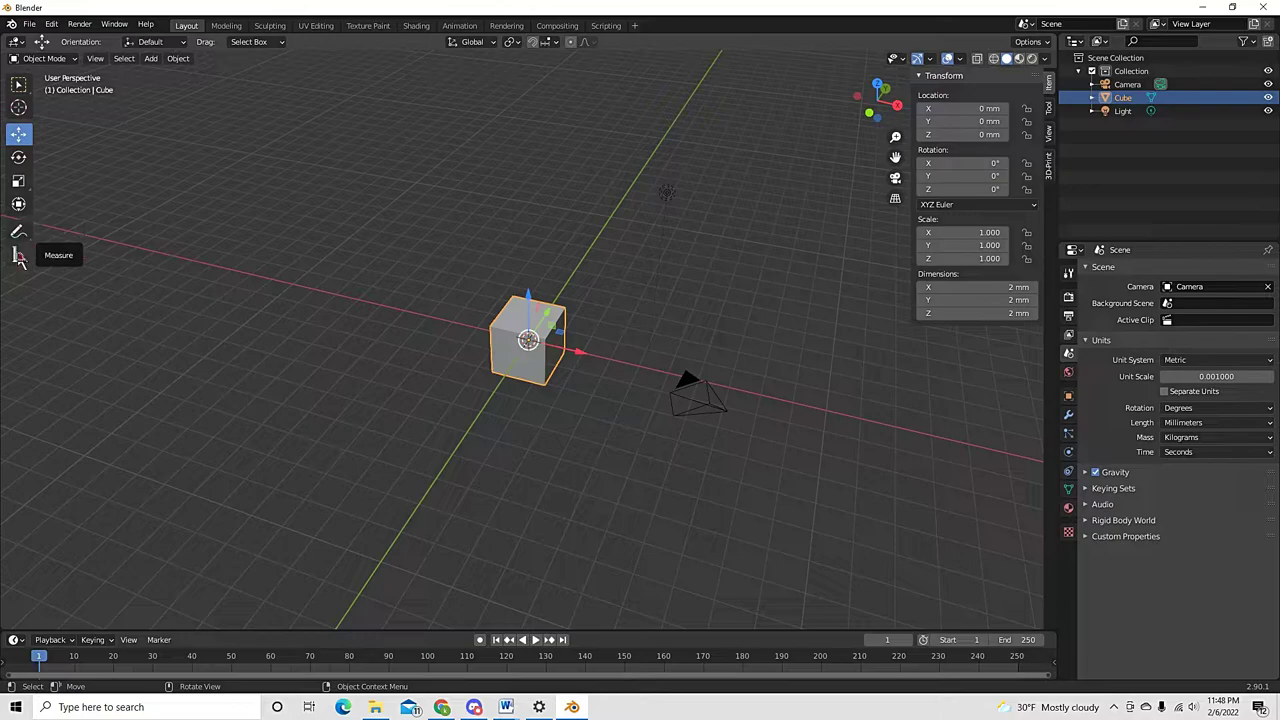
Deselect the cube and compare front and right views in perspective and orthographic projection
left_click(425, 323)
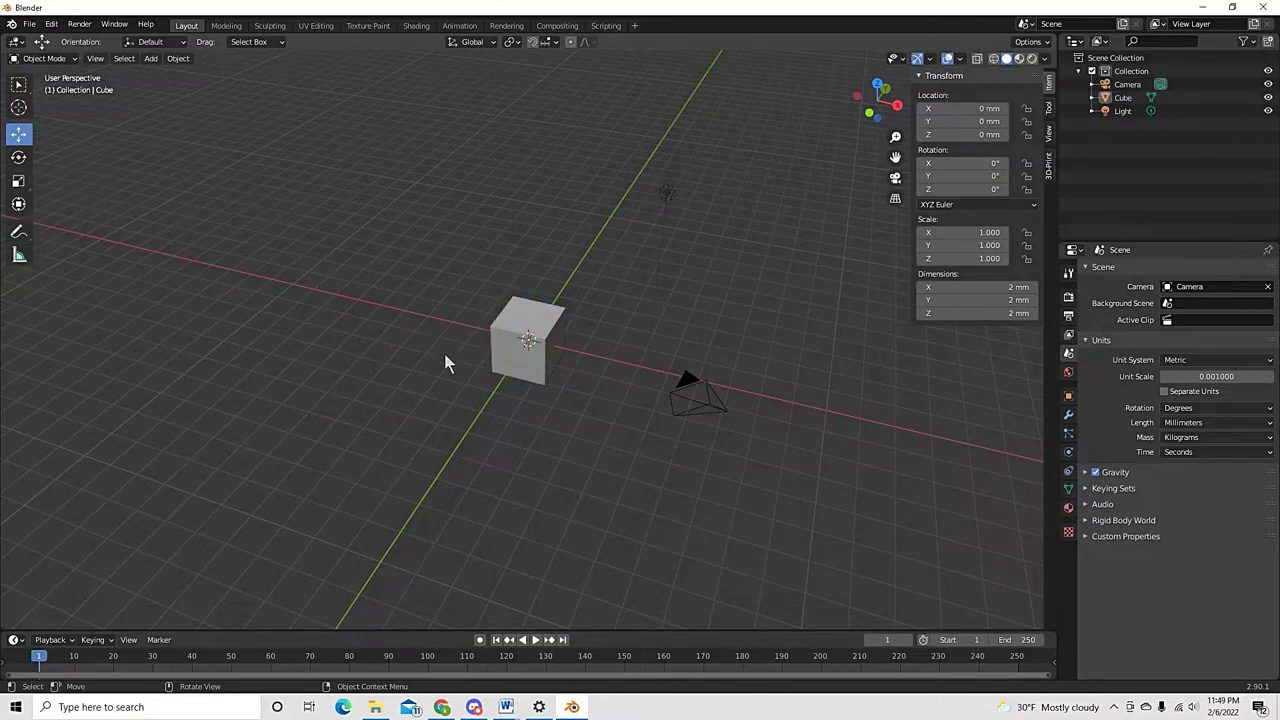
middle_click_drag(445, 363, 447, 371)
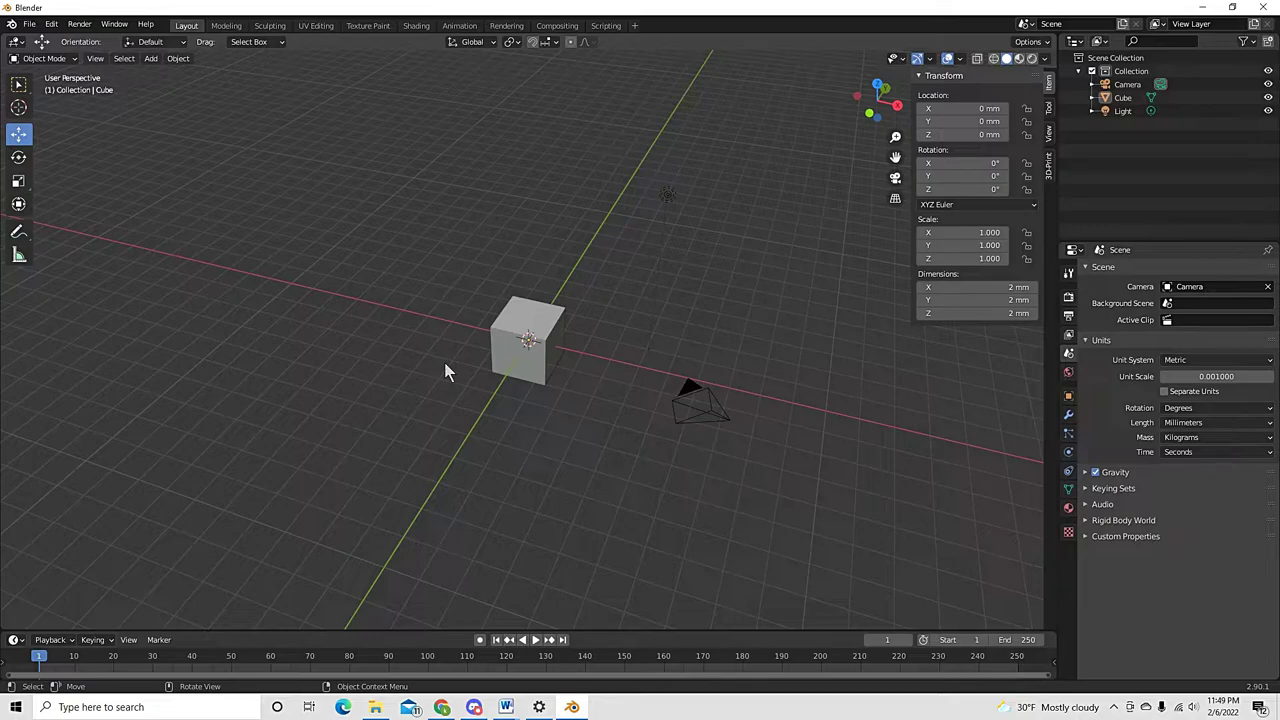
key("KP_1")
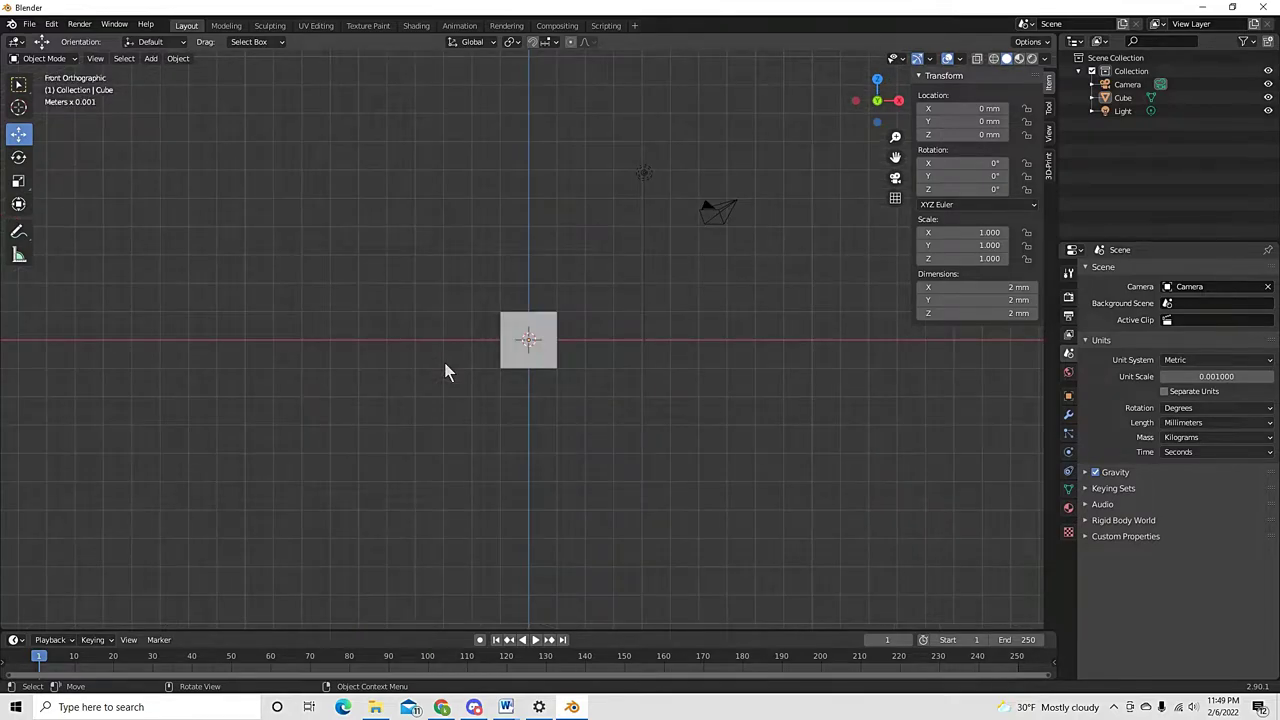
key("KP_3")
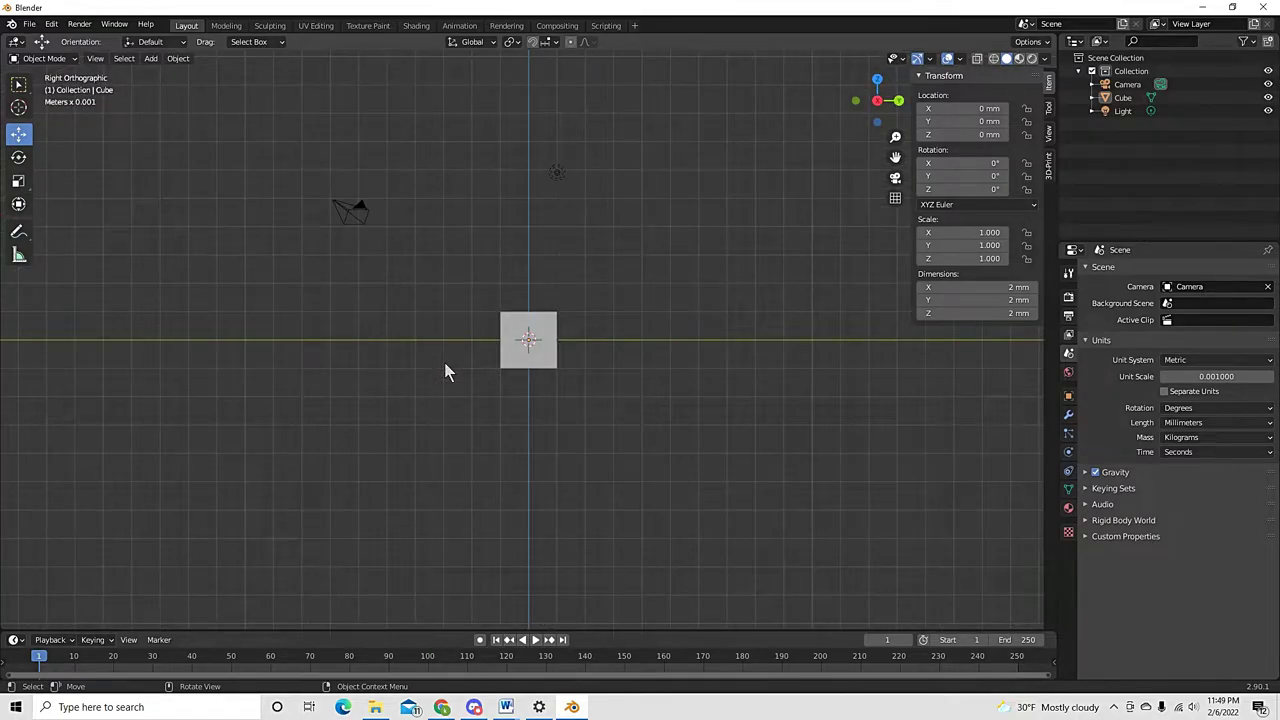
key("KP_5")
key("KP_5")
key("KP_5")
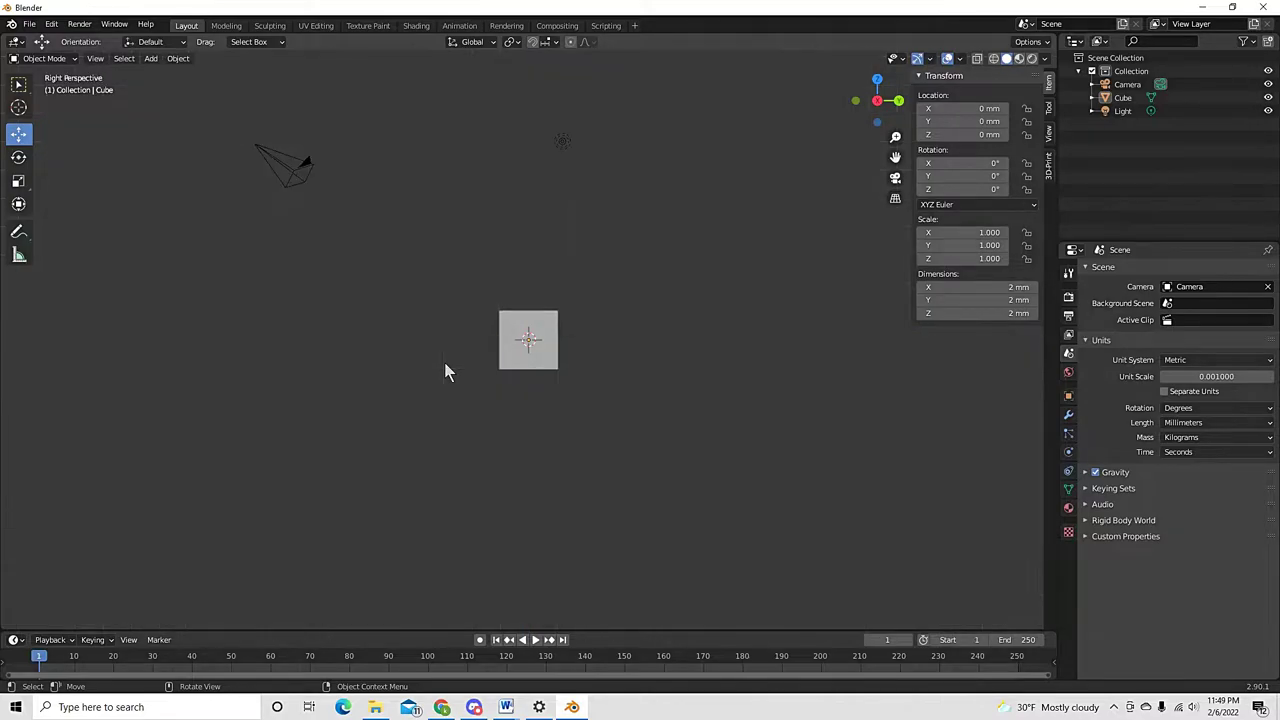
key("KP_5")
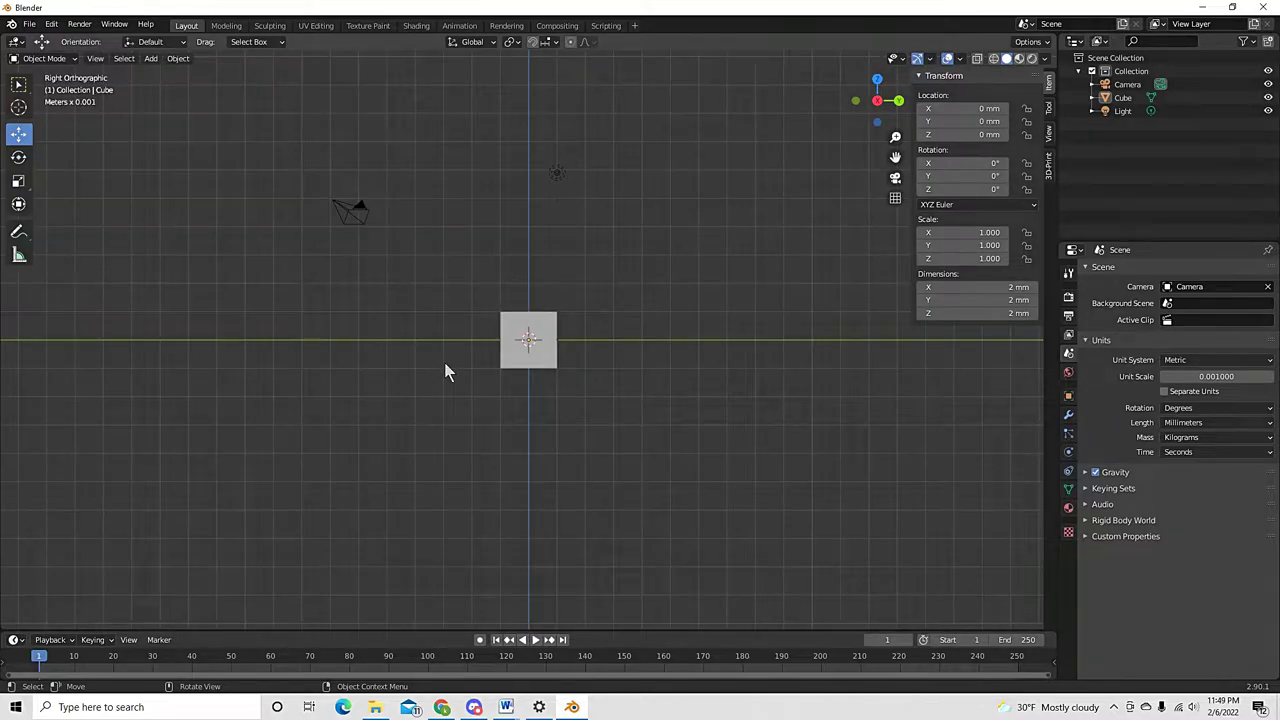
key("KP_5")
middle_click_drag(444, 362, 417, 410)
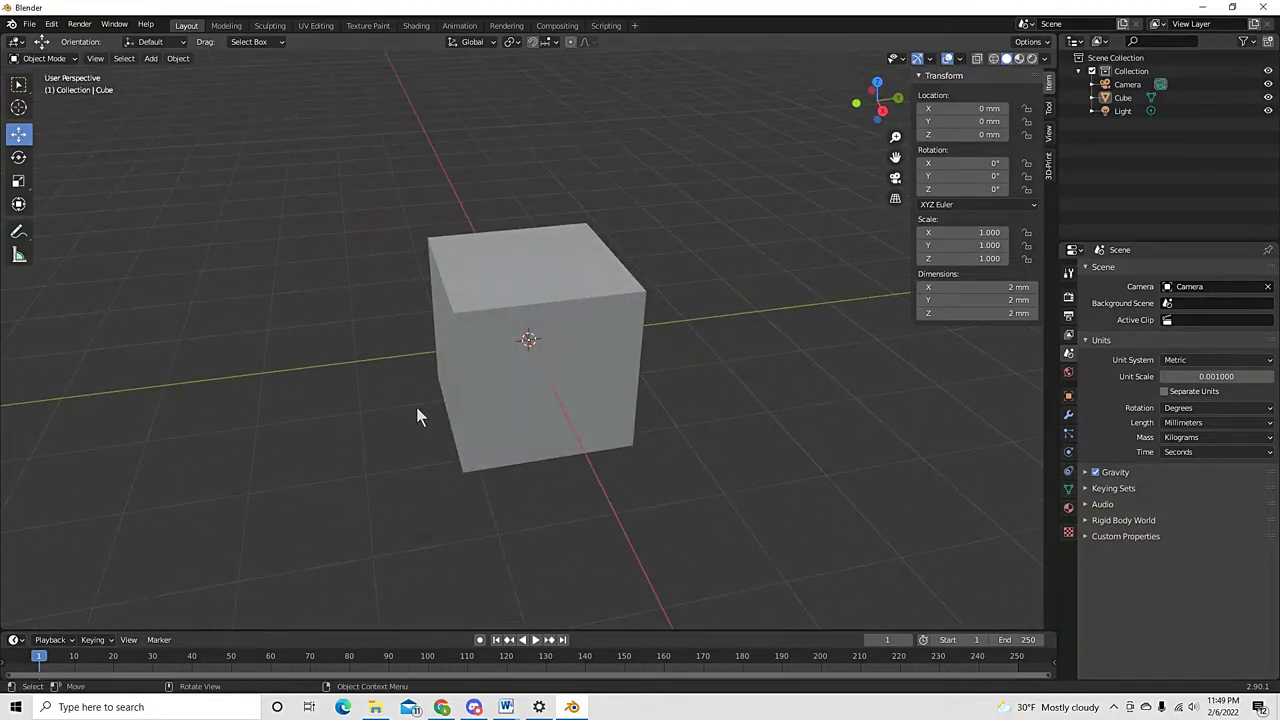
key("KP_5")
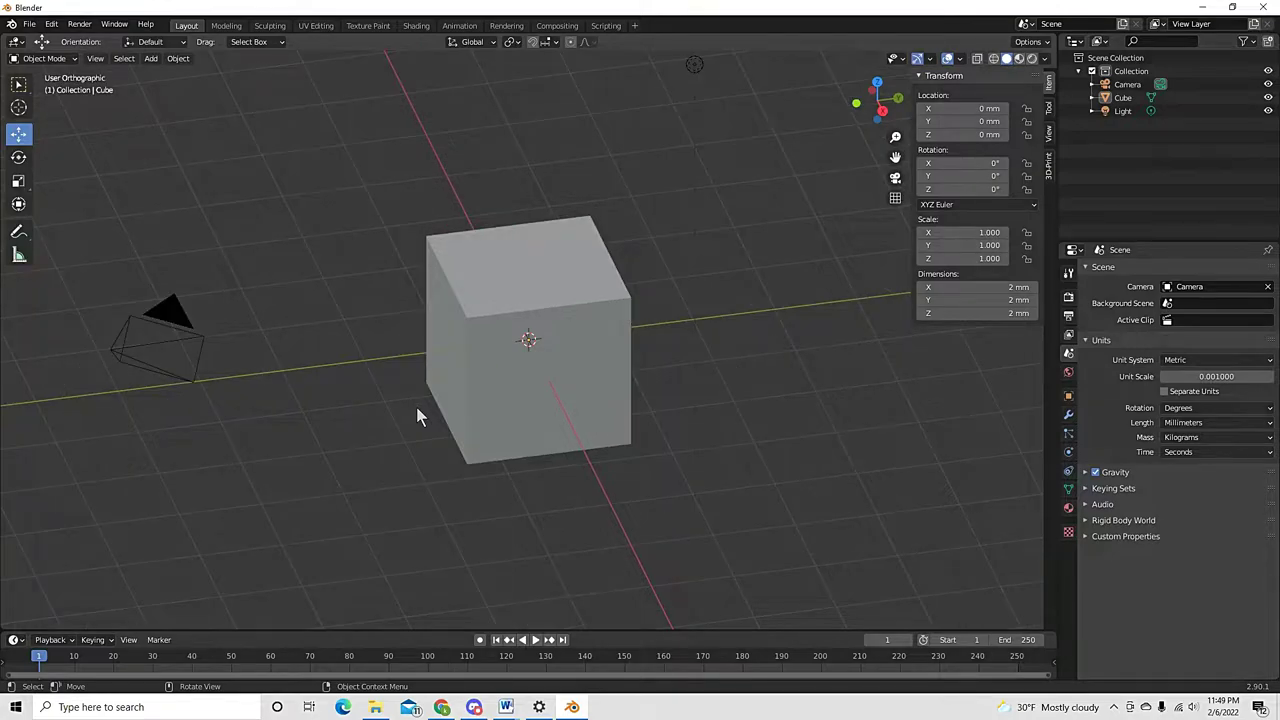
middle_click_drag(416, 407, 375, 462)
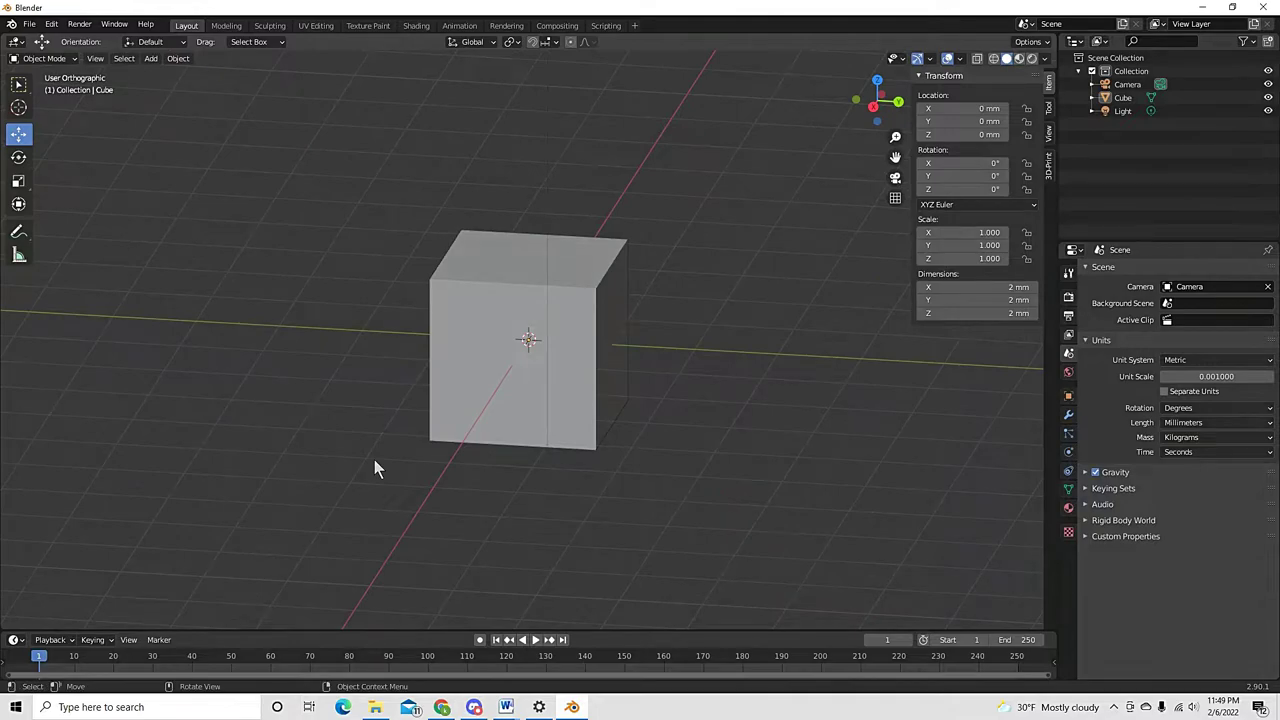
Inspect the cube from front, side, bottom and top orthographic views
key("KP_1")
key("KP_3")
key("ctrl+KP_7")
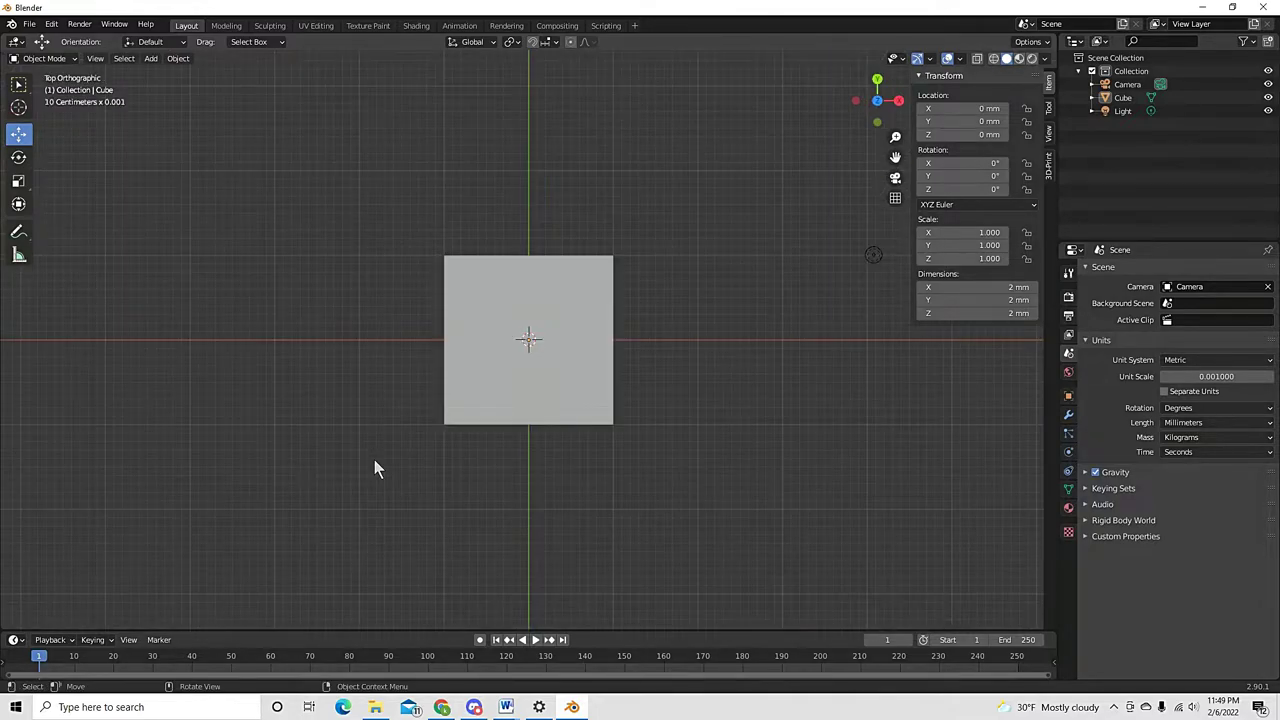
scroll(380, 461, "down", 8)
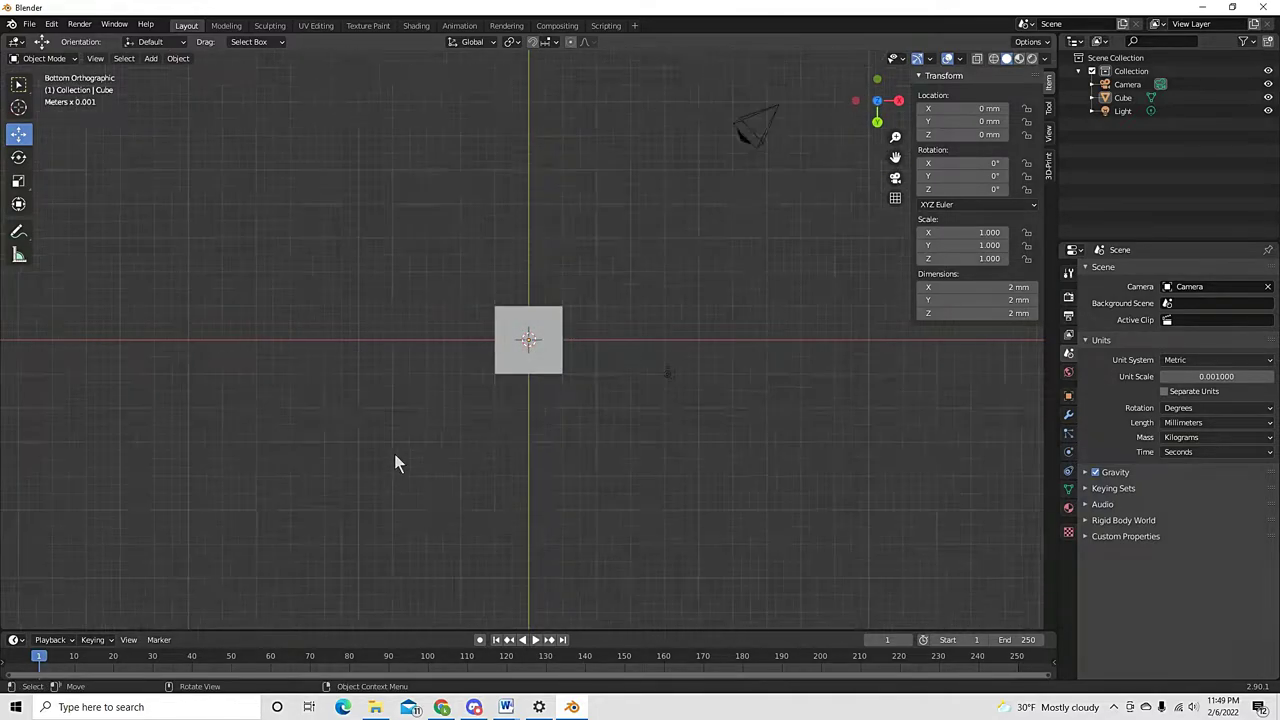
middle_click_drag(434, 383, 463, 290)
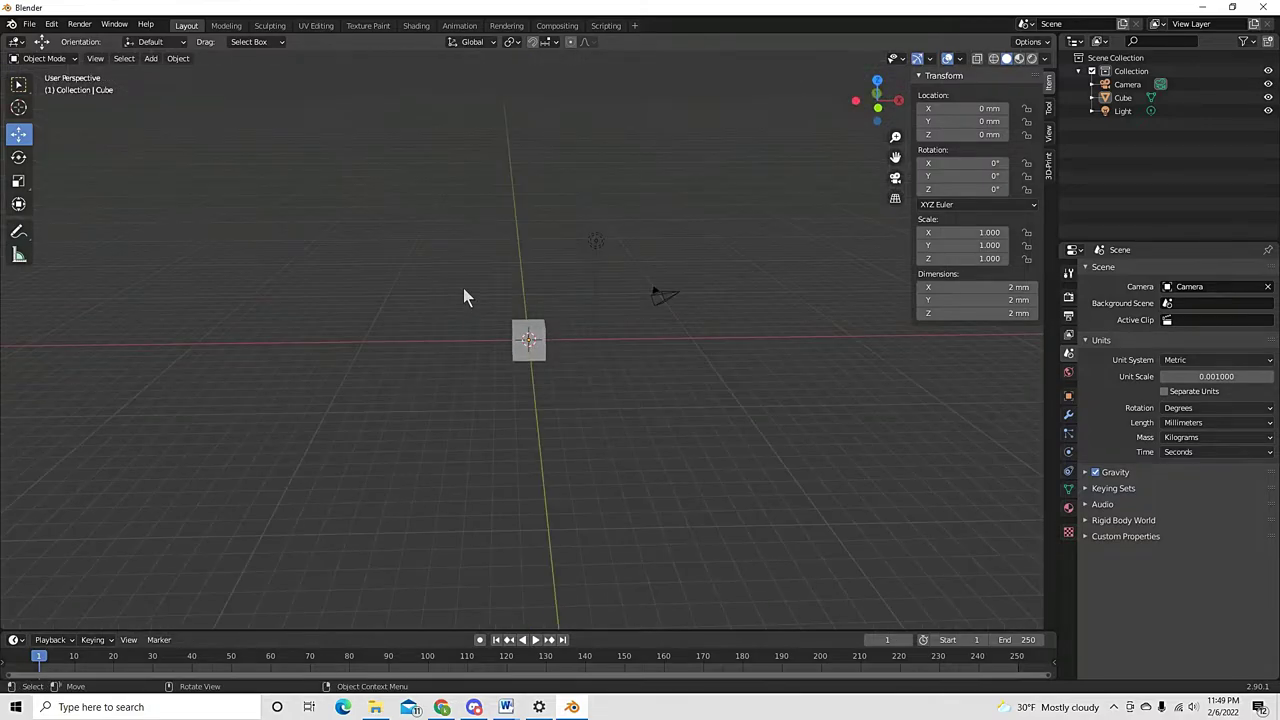
key("KP_7")
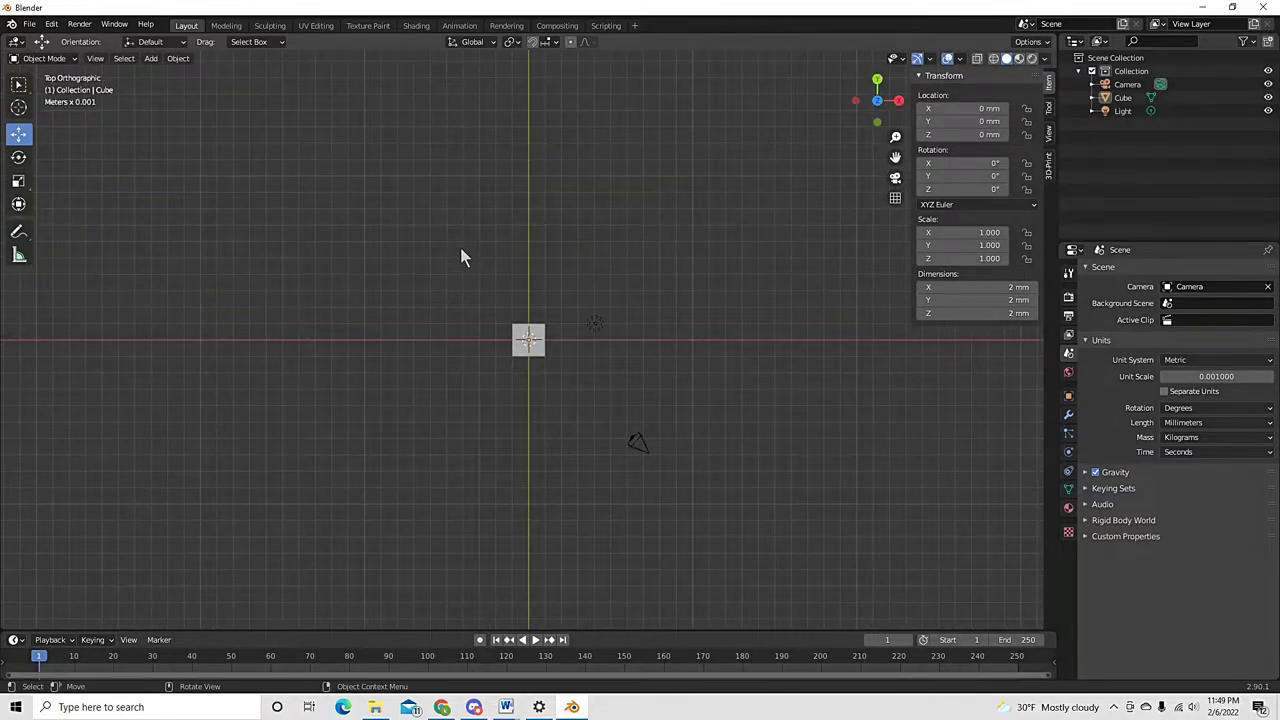
key("ctrl+KP_7")
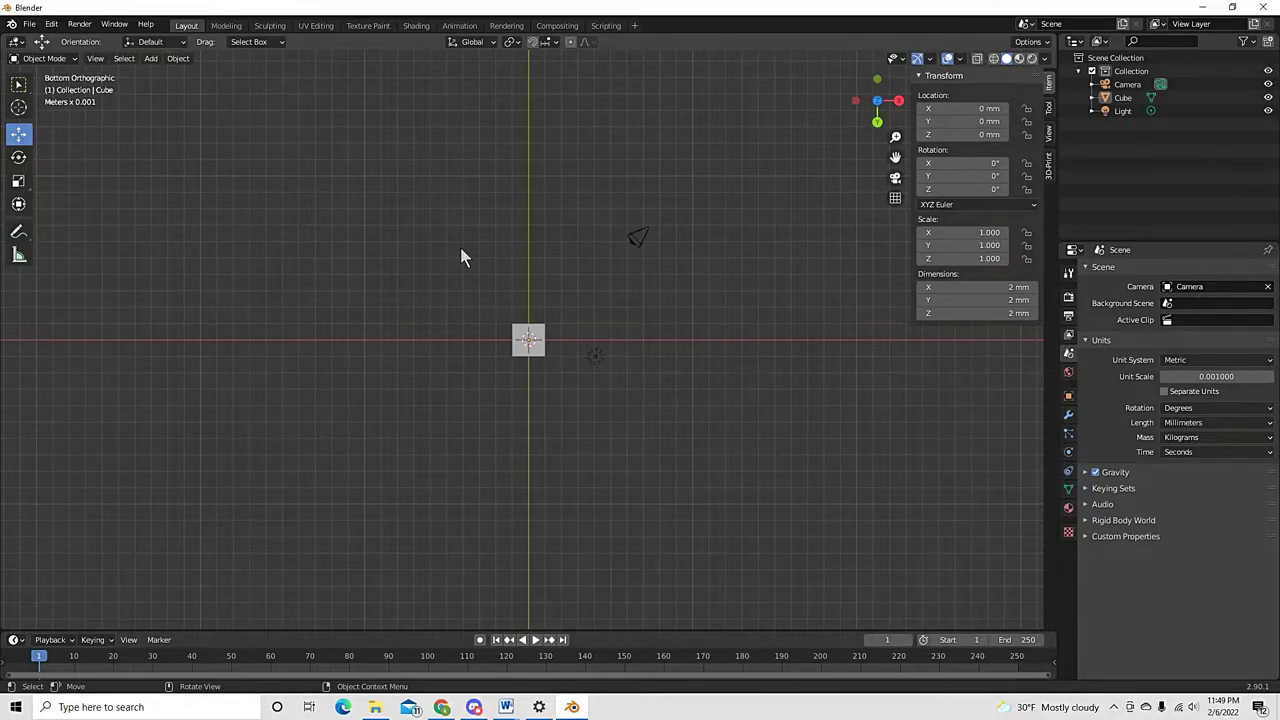
middle_click_drag(434, 288, 707, 463)
key("ctrl+KP_3")
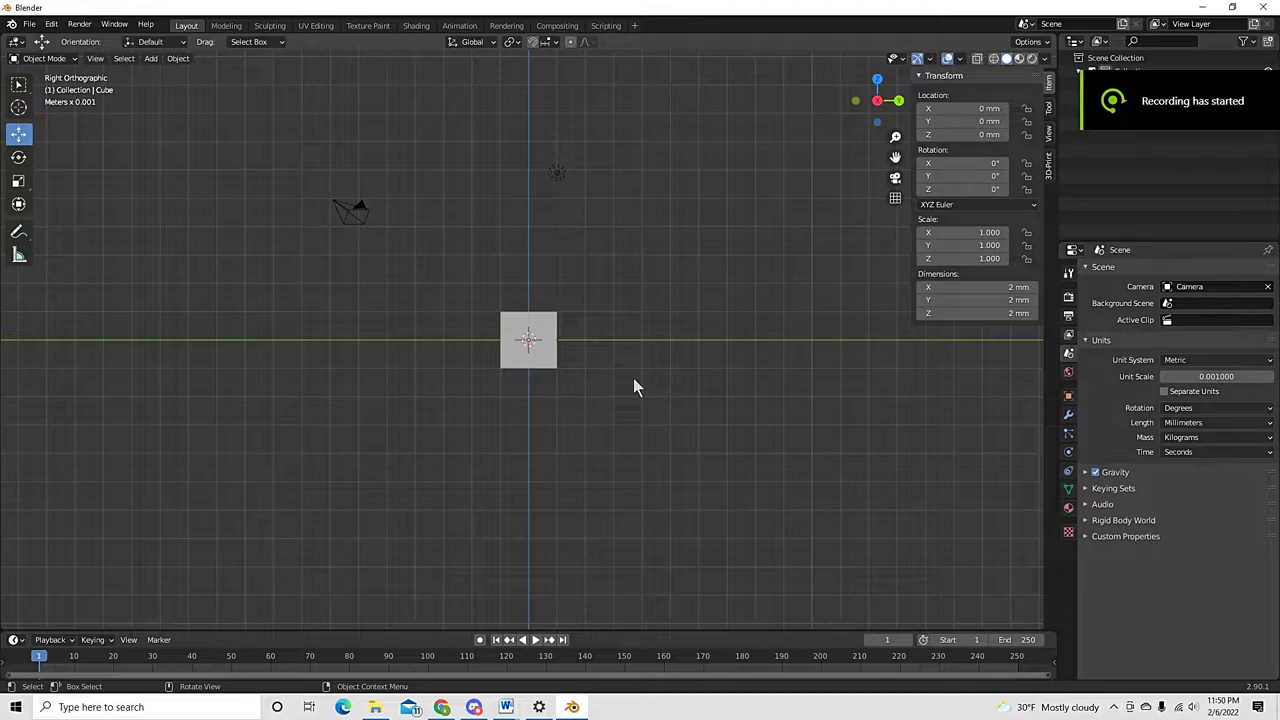
key("KP_7")
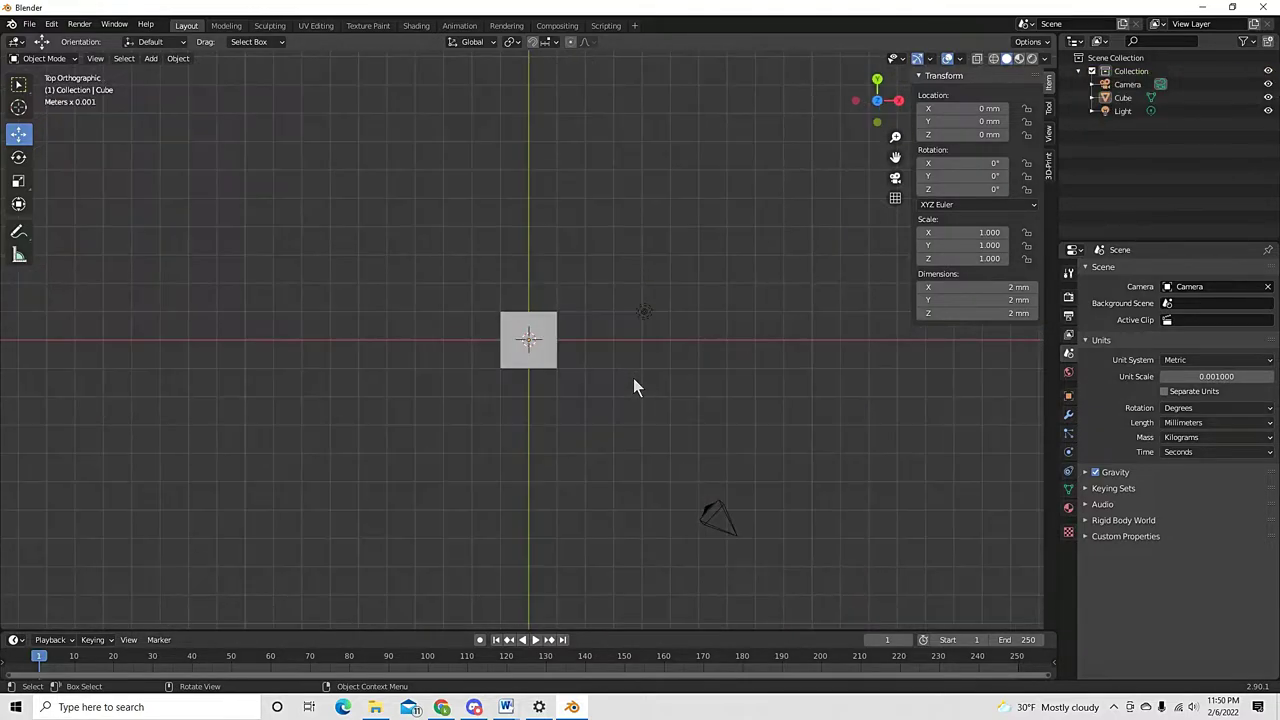
Cycle through front, right, left, back, top and bottom views, then return to perspective
middle_click_drag(634, 380, 619, 342)
key("KP_9")
key("KP_1")
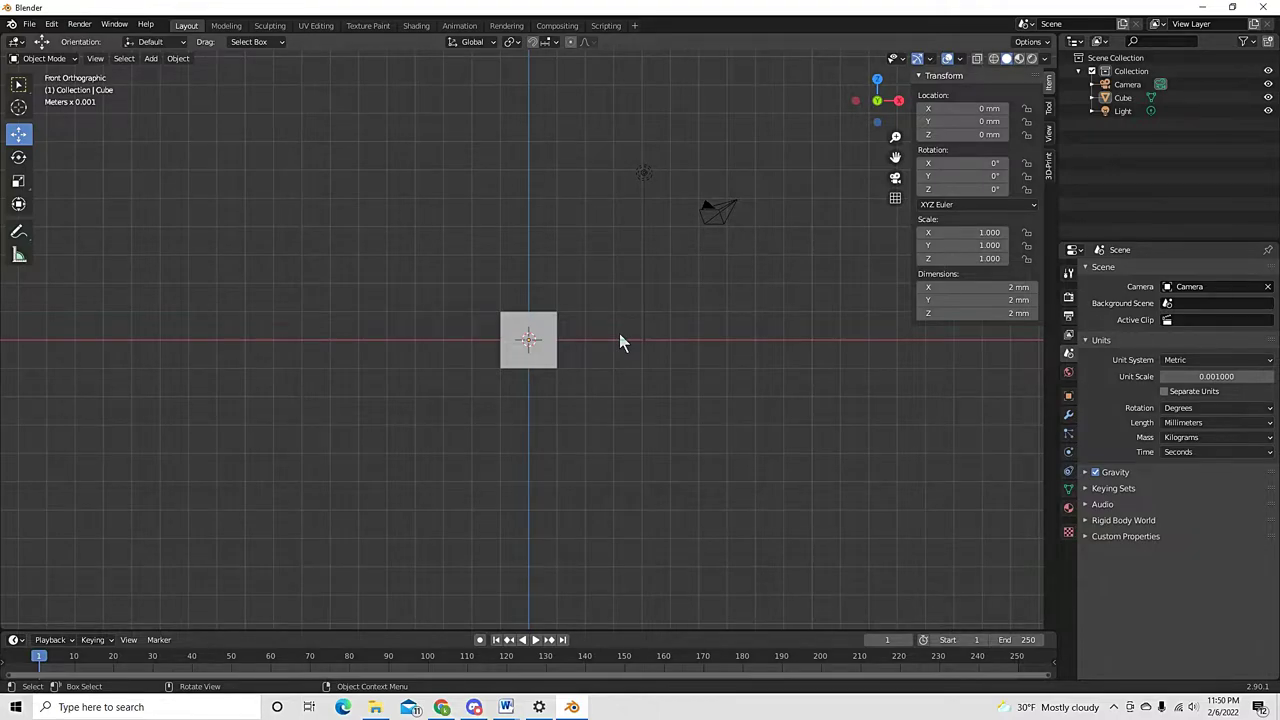
key("KP_3")
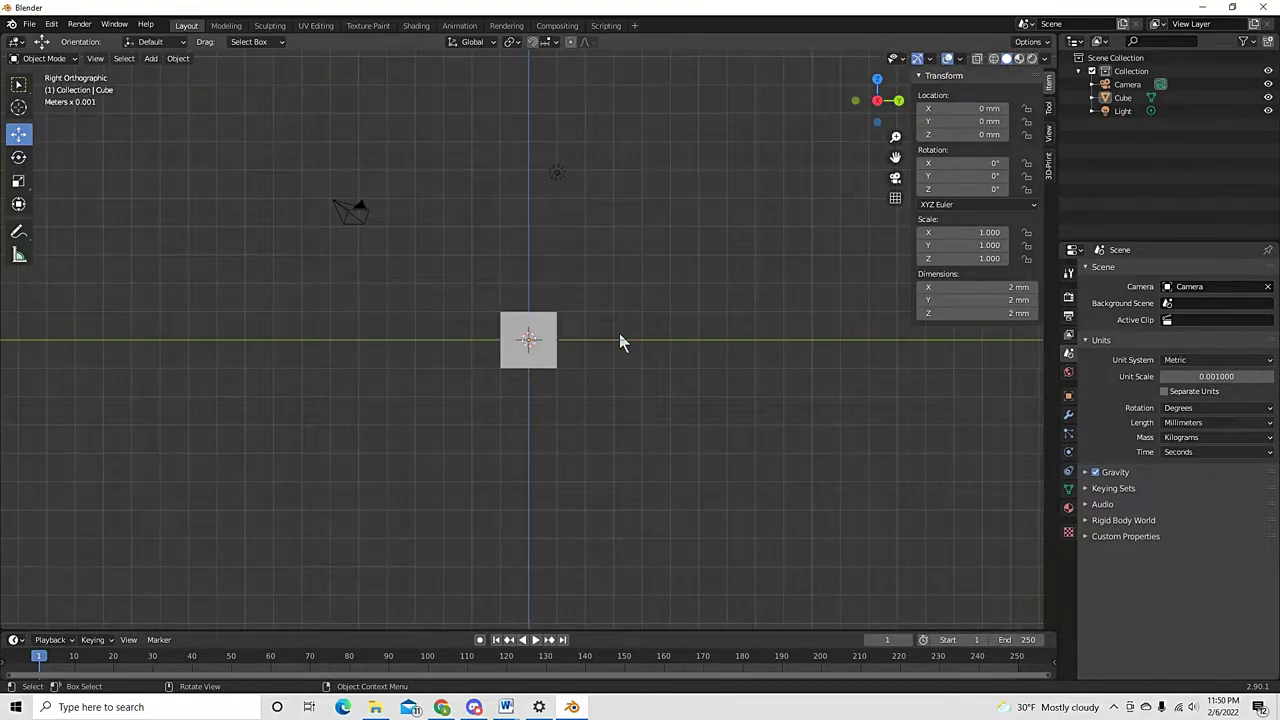
key("ctrl+KP_3")
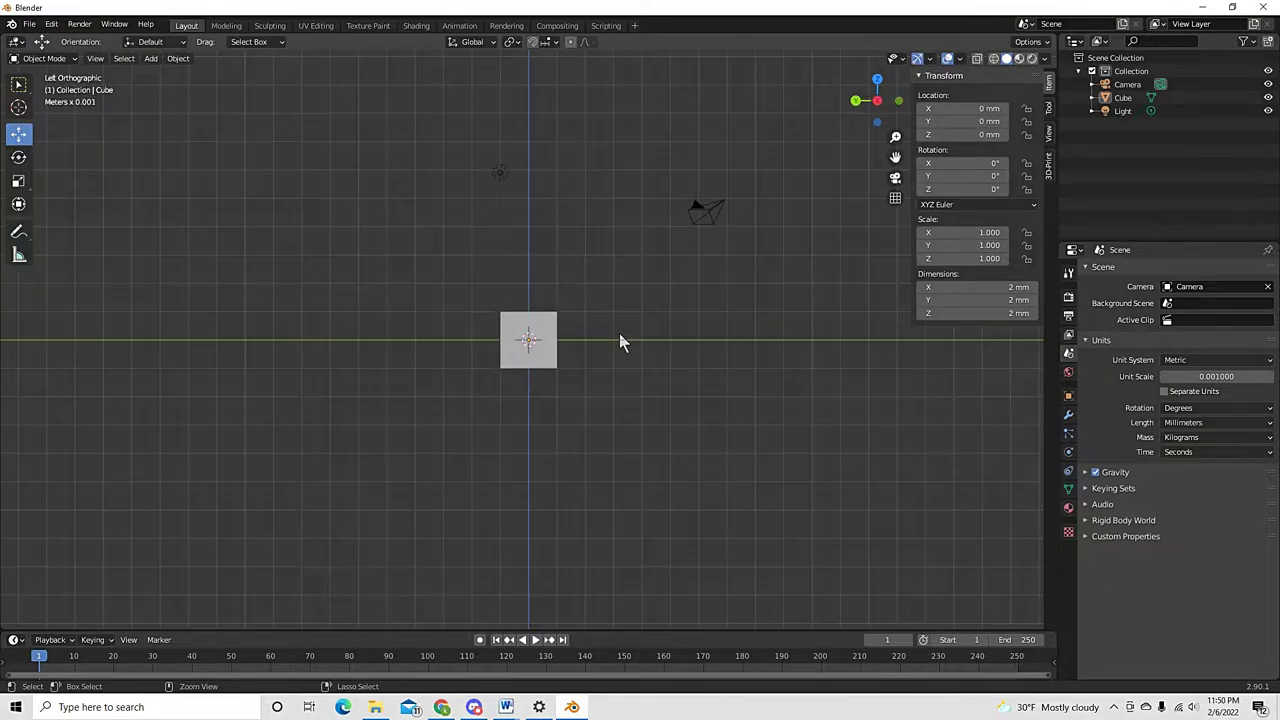
key("ctrl+KP_1")
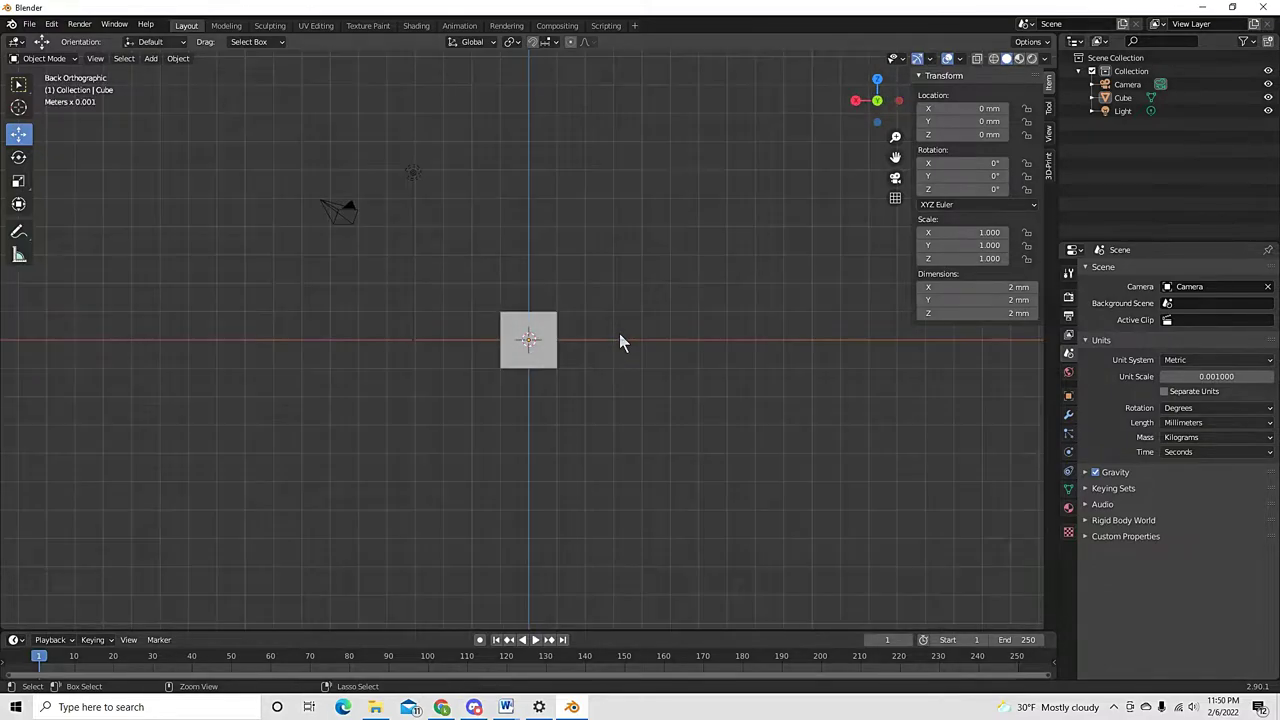
key("ctrl+KP_7")
key("KP_7")
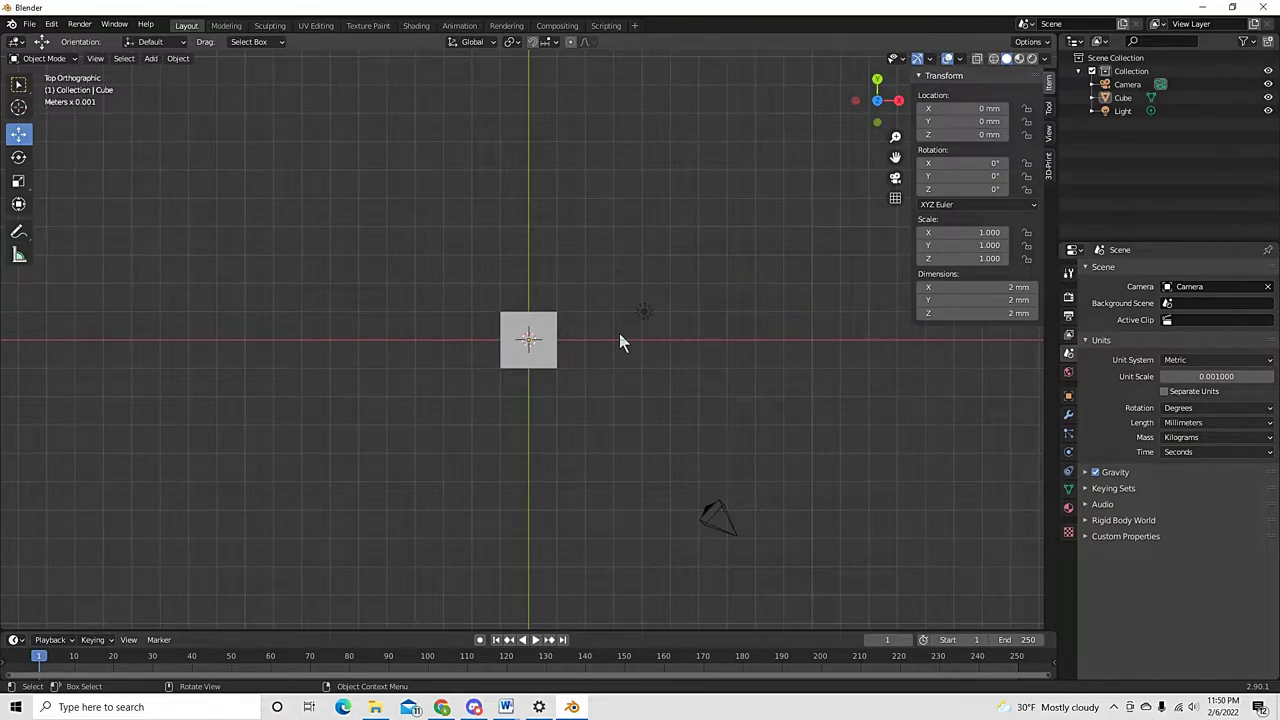
key("ctrl+KP_7")
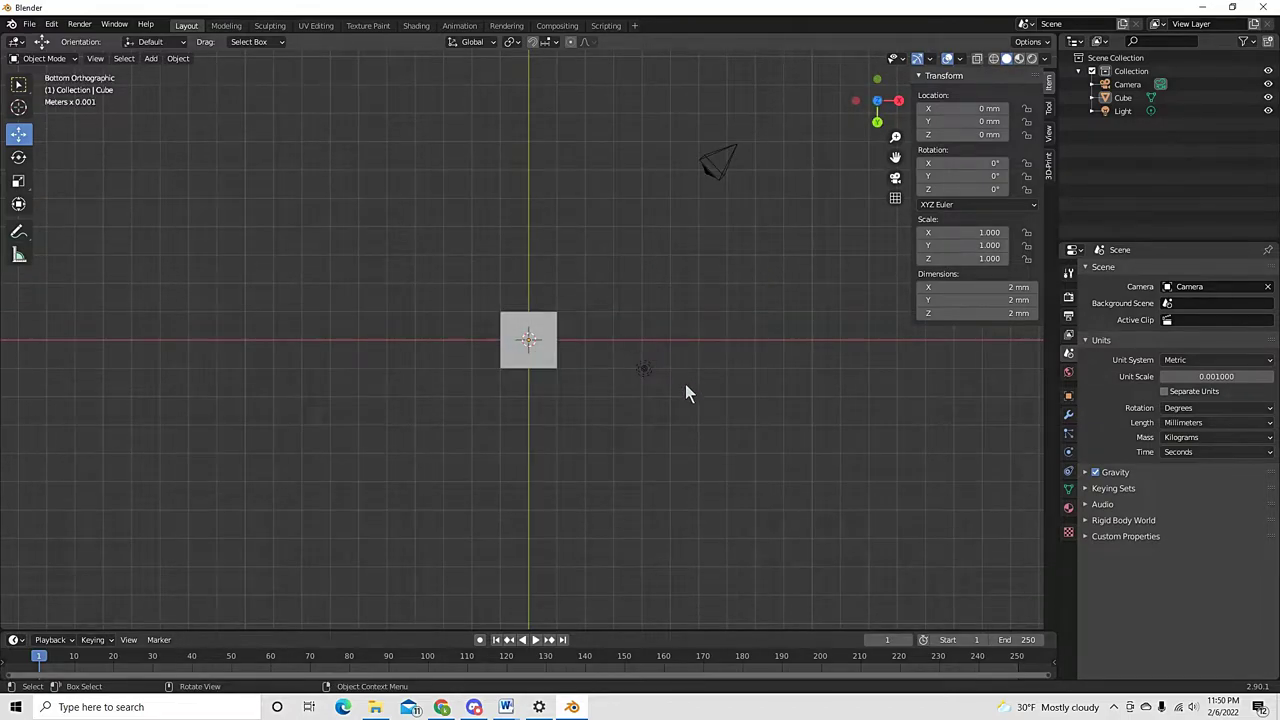
middle_click_drag(685, 384, 694, 485)
In face select mode, scale the cube's top face up into a 6.42 mm plate
key("Tab")
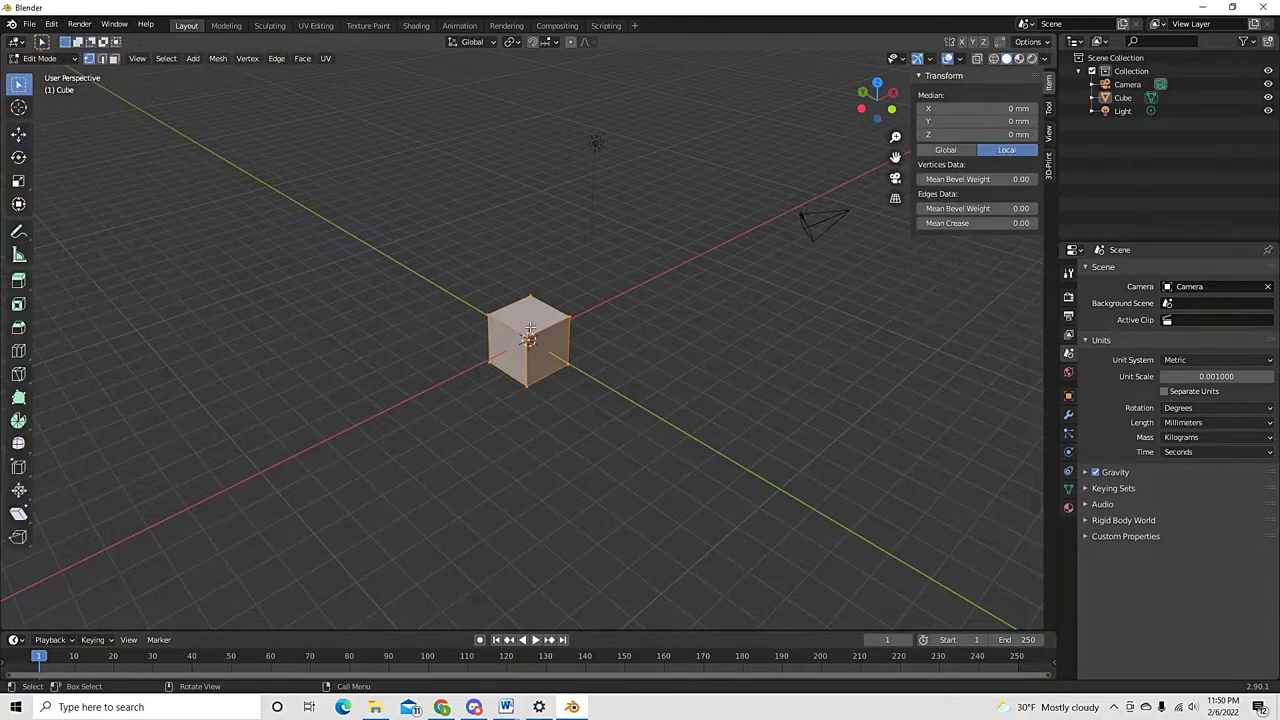
key("alt+a")
left_click(114, 58)
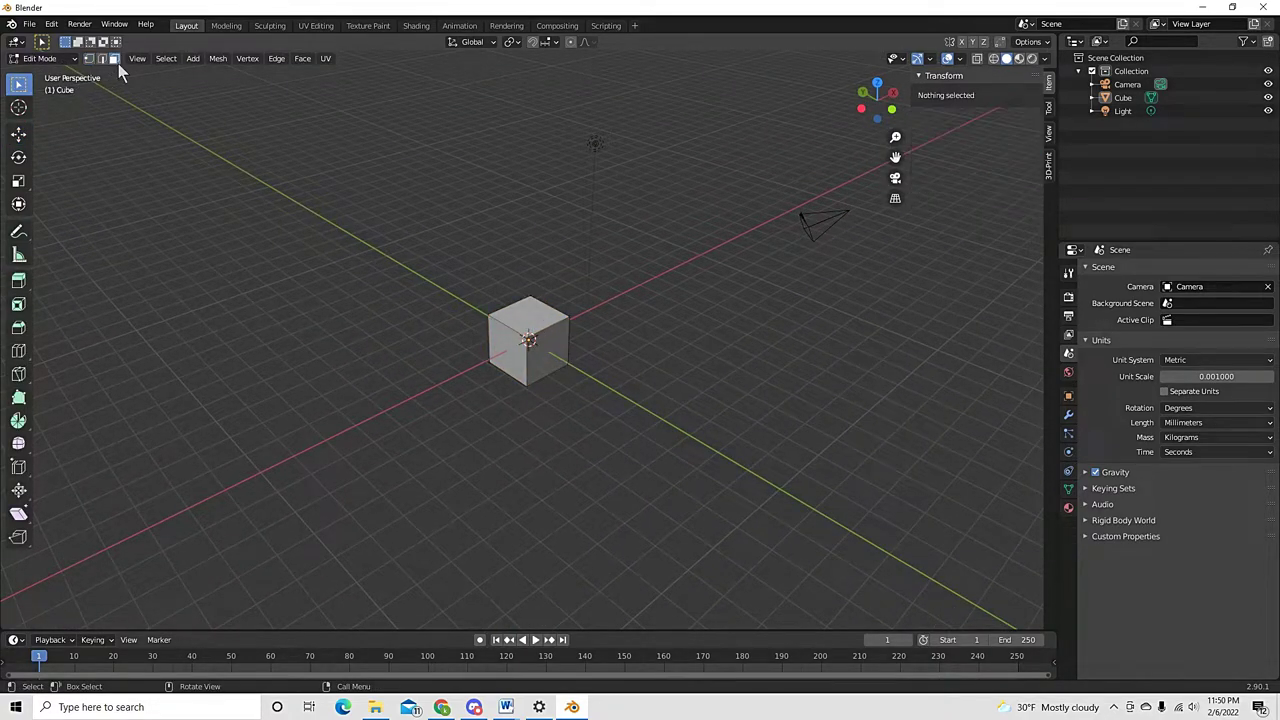
left_click(520, 308)
key("s")
left_click(680, 392)
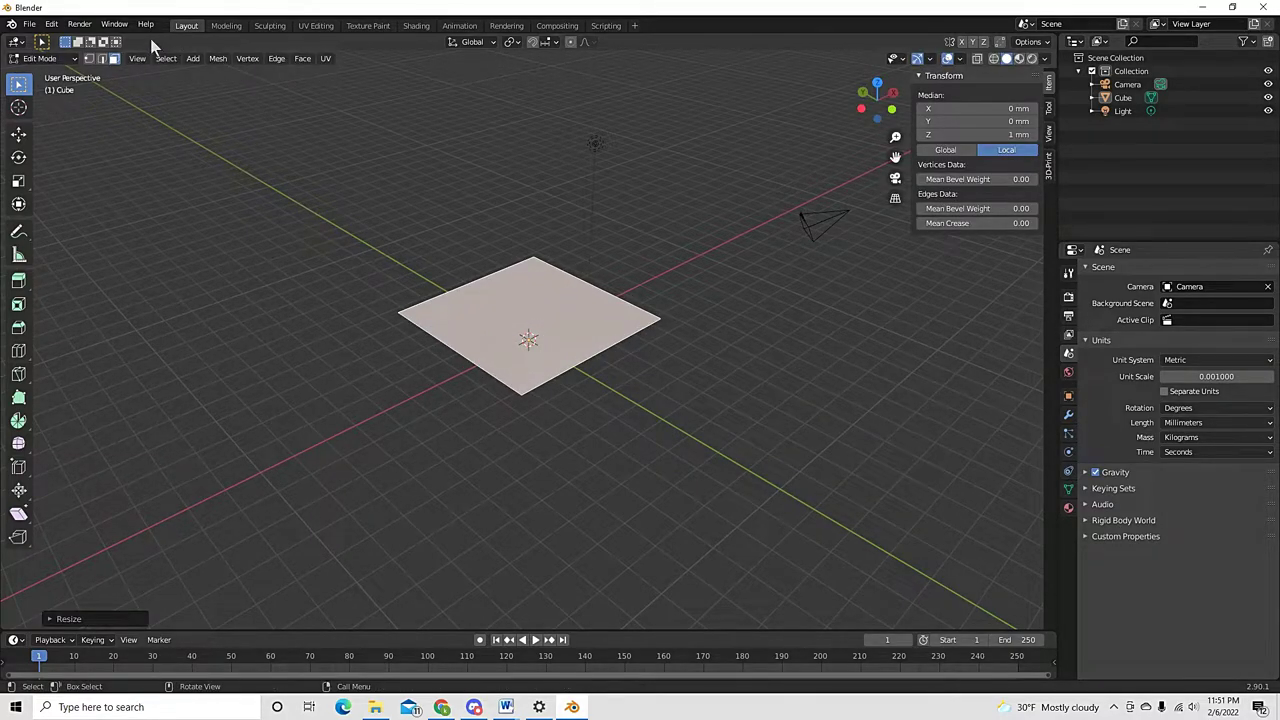
key("Tab")
Check the tapered shape from front, top and bottom views, then delete the object
middle_click_drag(680, 423, 640, 397)
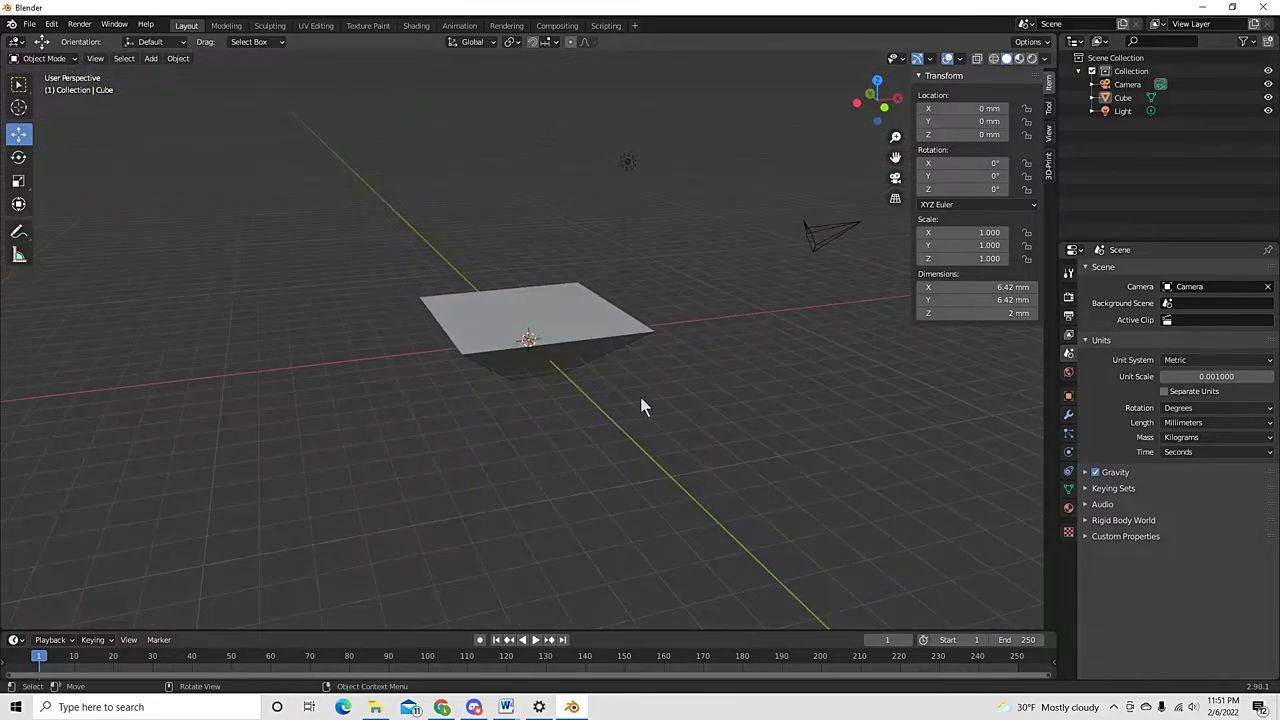
key("KP_1")
key("KP_7")
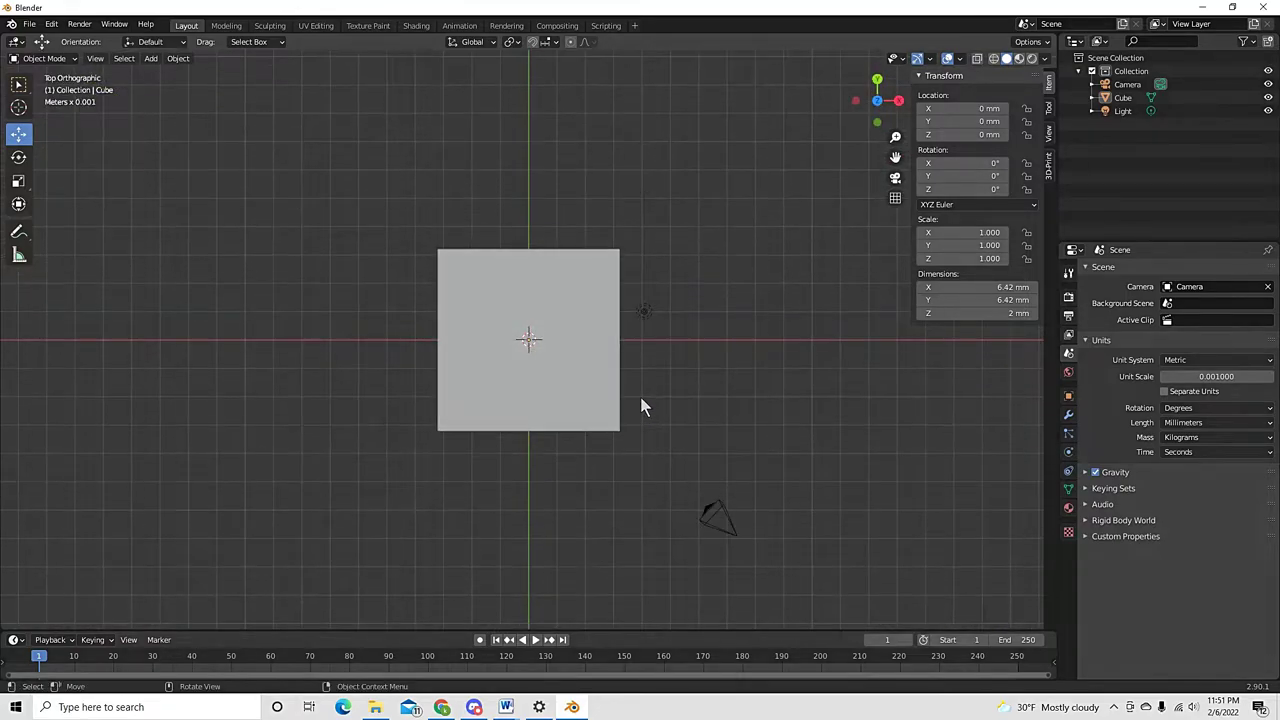
key("ctrl+KP_7")
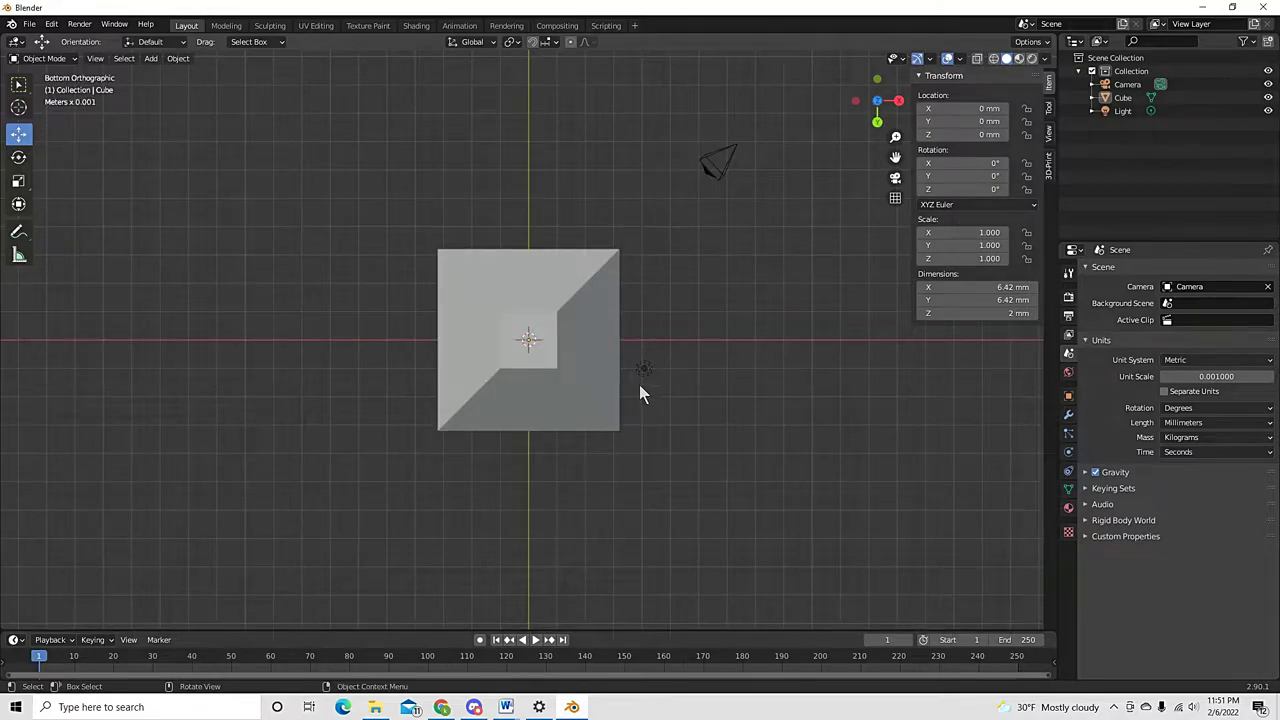
middle_click_drag(640, 391, 652, 459)
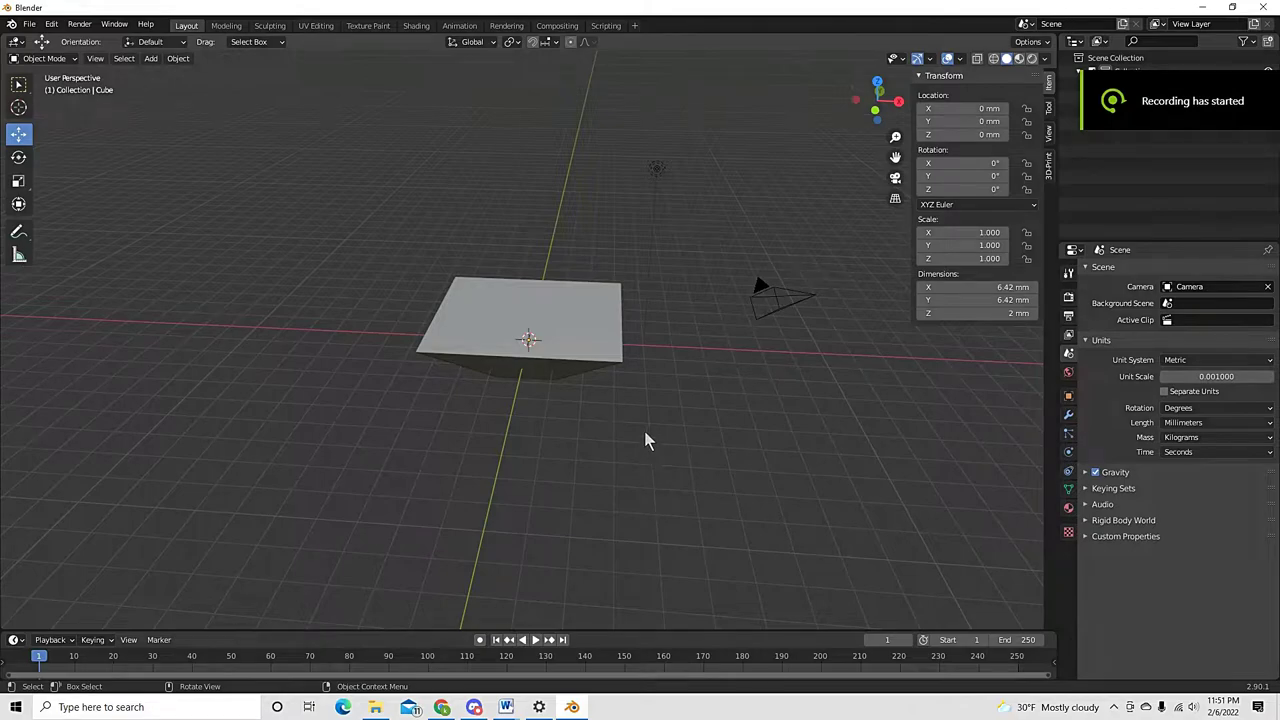
left_click(586, 345)
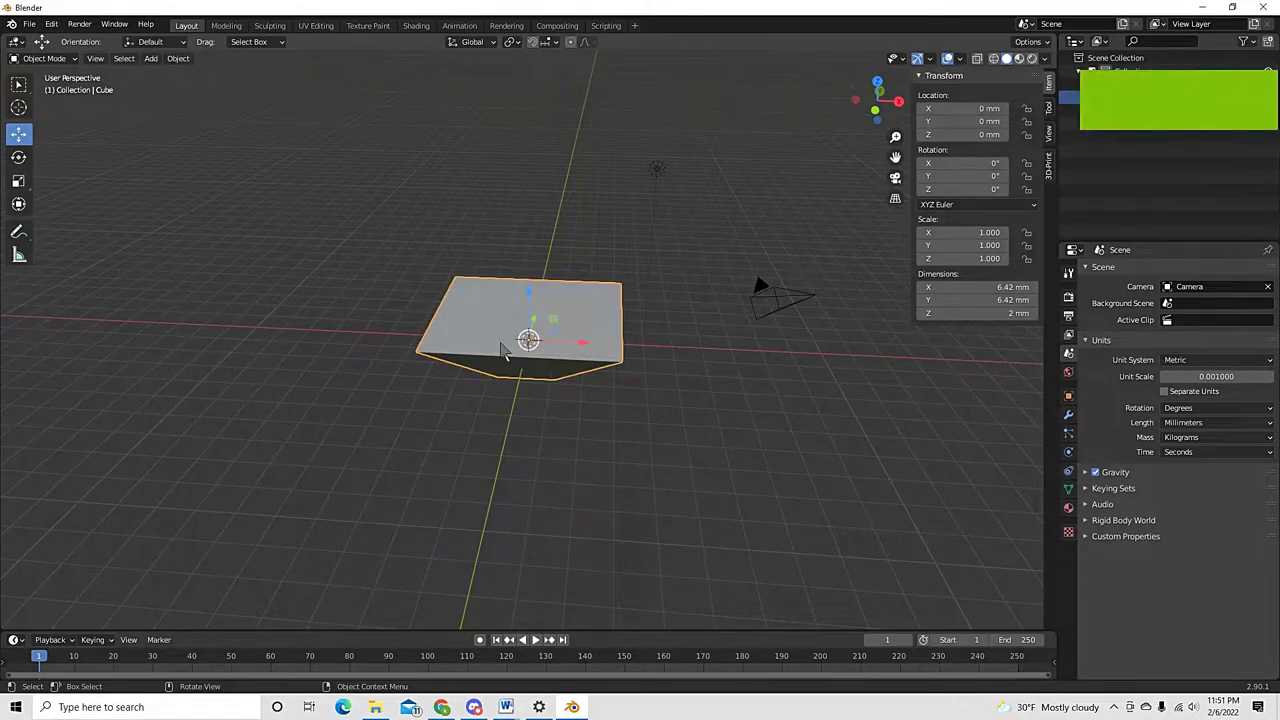
key("Delete")
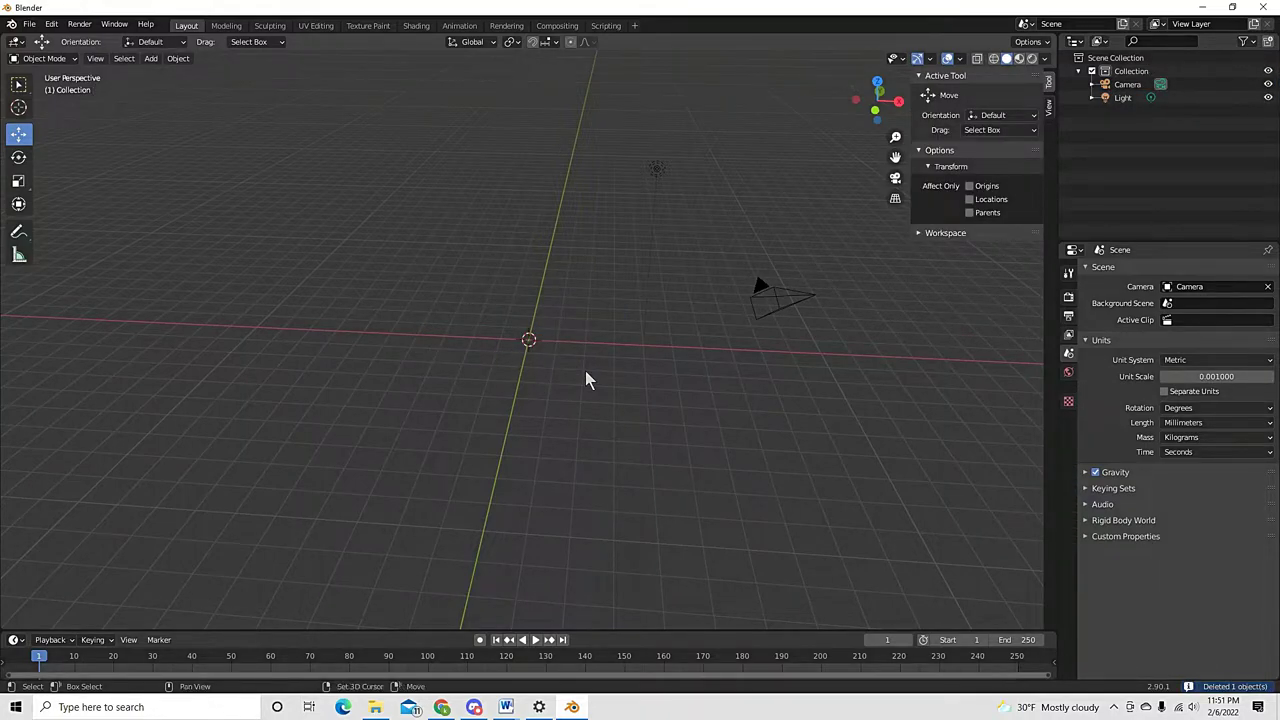
Add a cube mesh and slide it left along the X axis
key("shift+a")
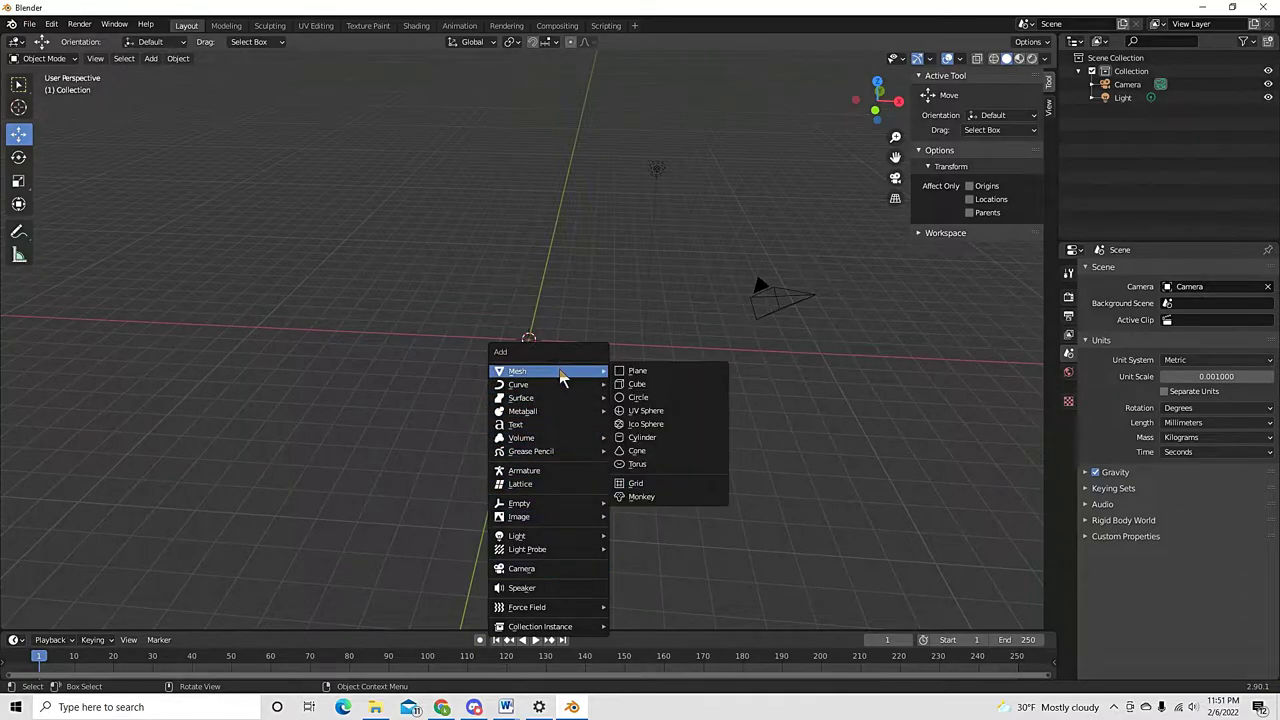
mouse_move(565, 377)
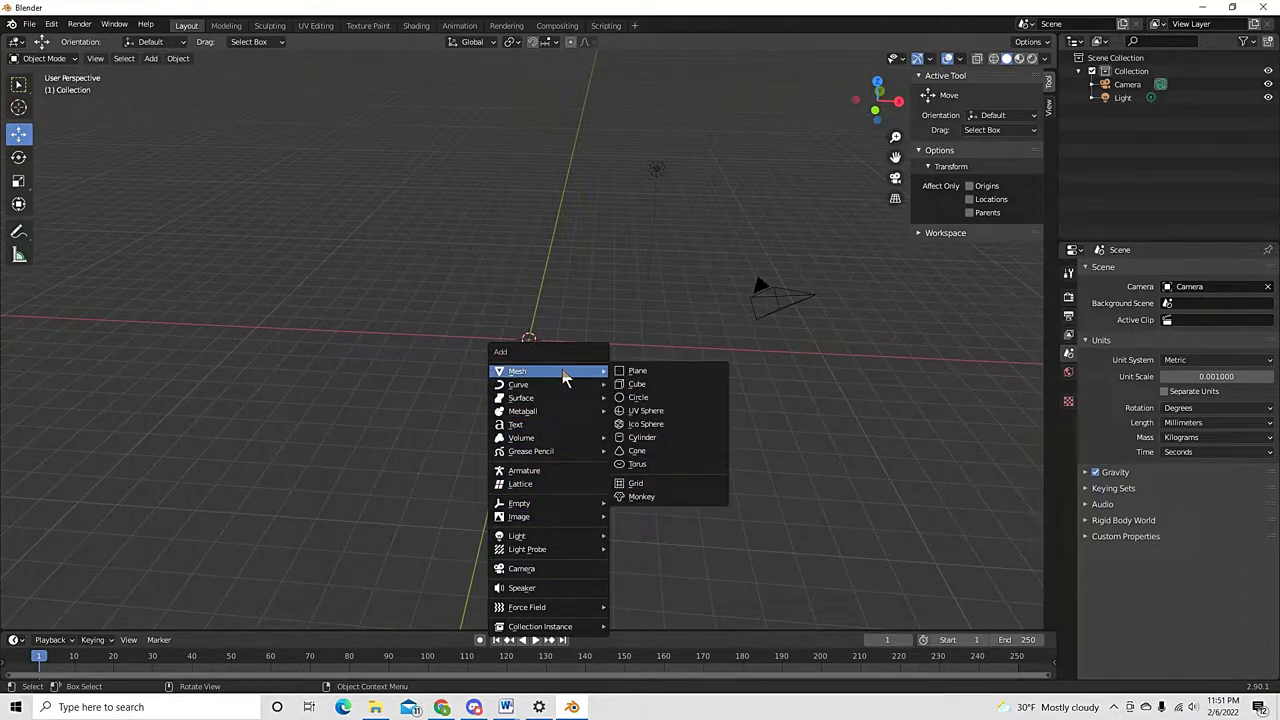
left_click(657, 384)
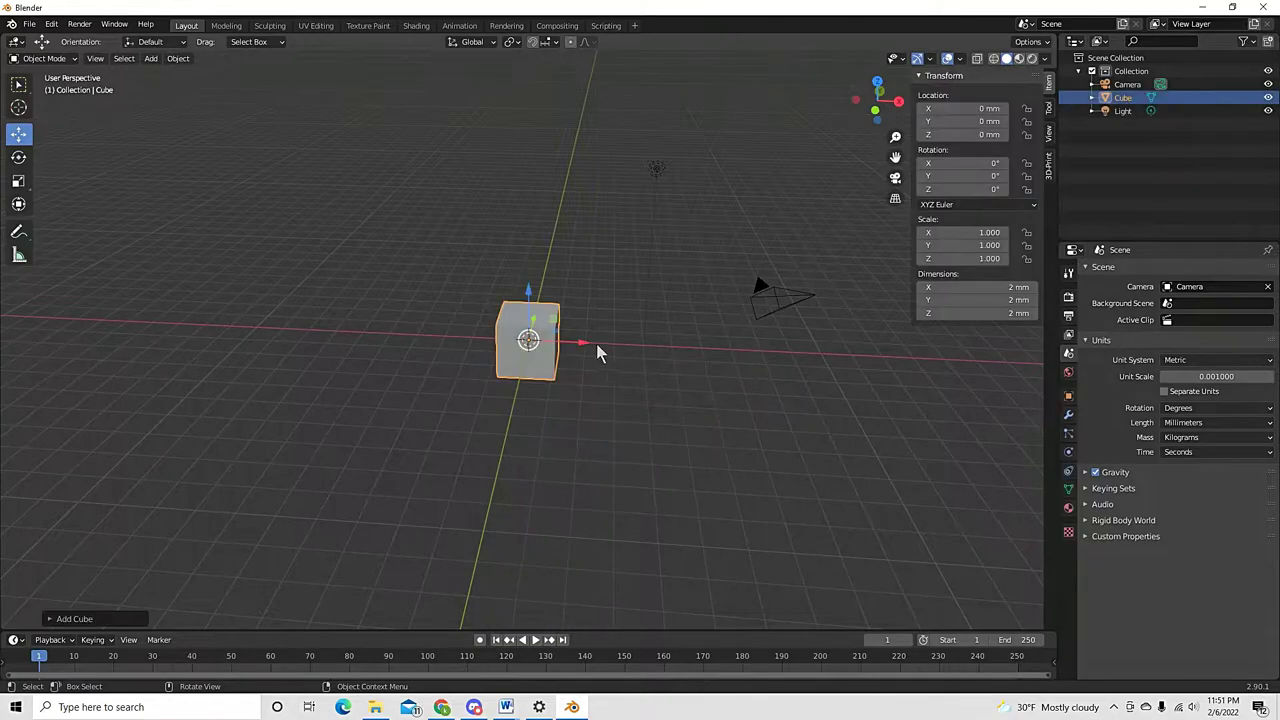
left_click_drag(590, 338, 438, 337)
Add a circle mesh, move it right to about X 3 mm, then delete it
key("shift+a")
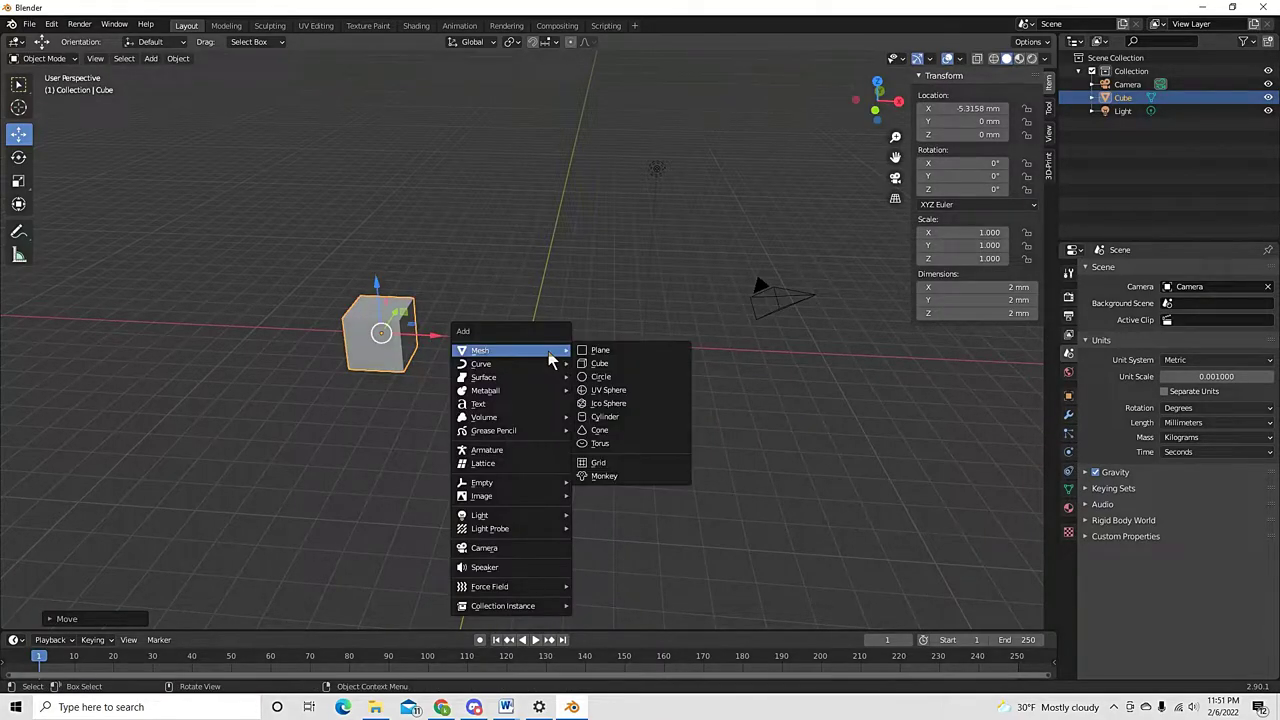
left_click(604, 376)
left_click_drag(584, 342, 676, 351)
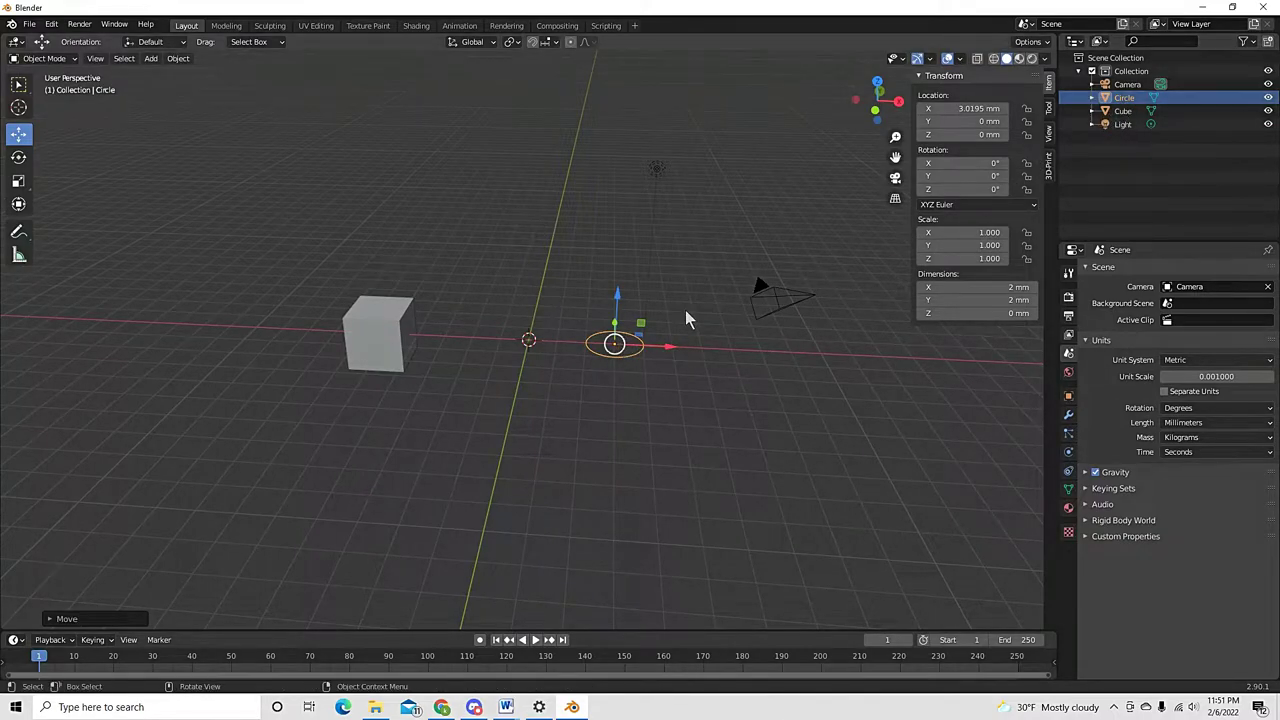
key("Delete")
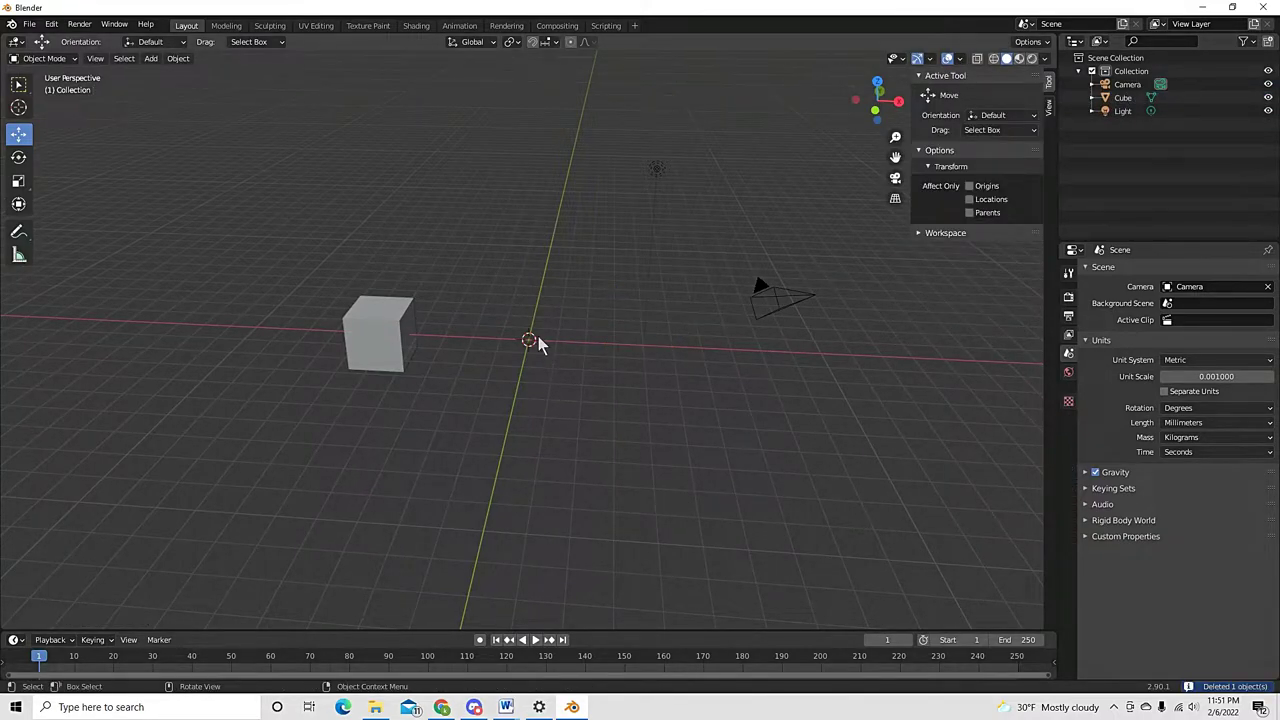
Add a UV sphere and move it along X to 4.3173 mm
key("shift+a")
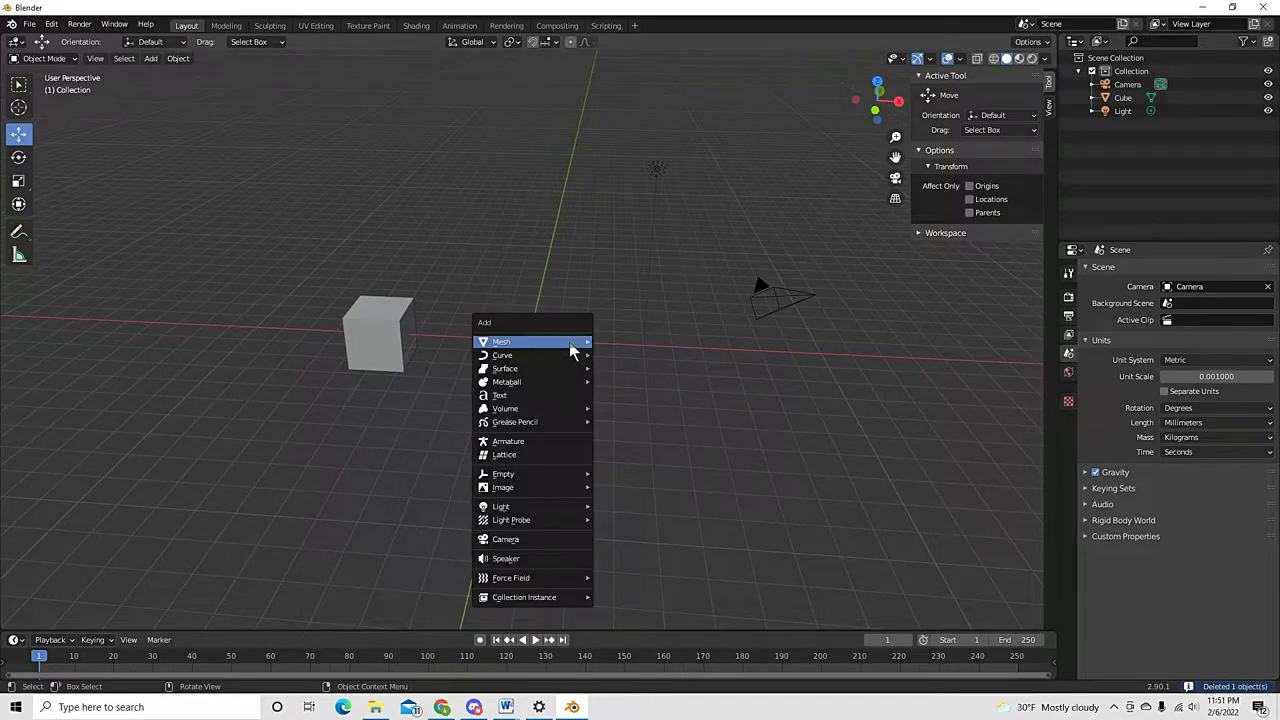
mouse_move(571, 341)
left_click(639, 386)
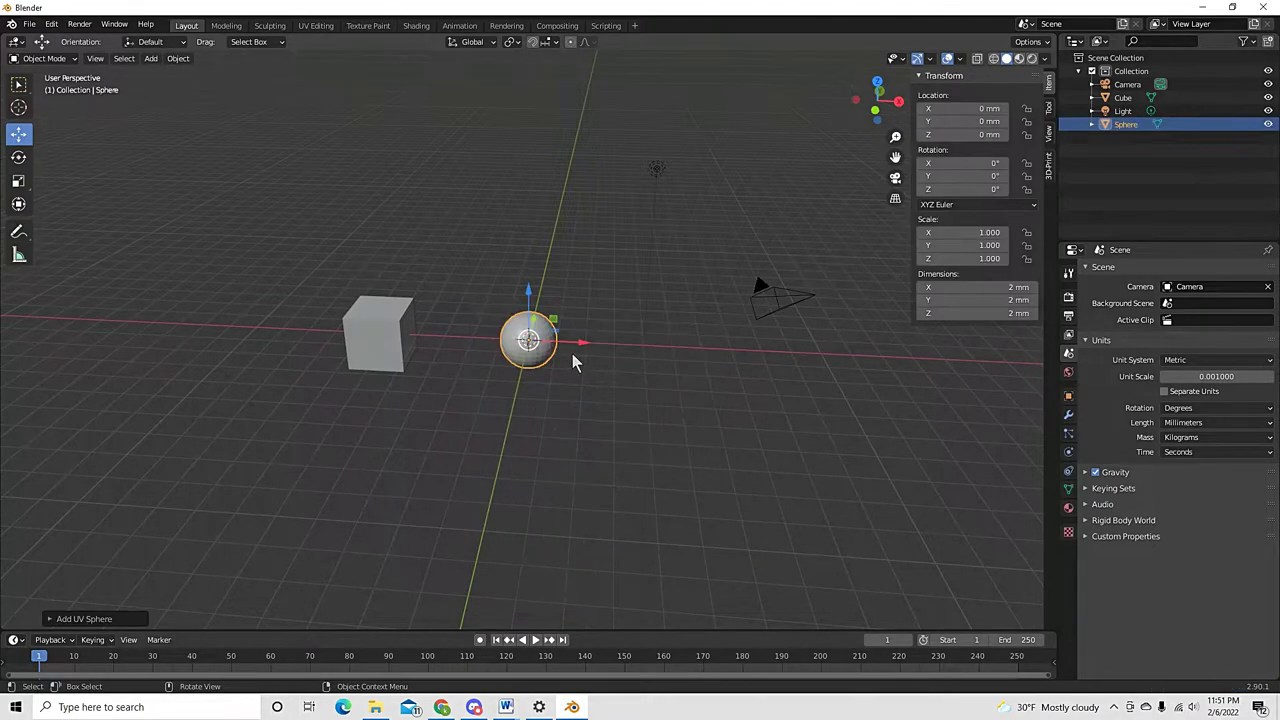
key("g")
key("x")
left_click(721, 346)
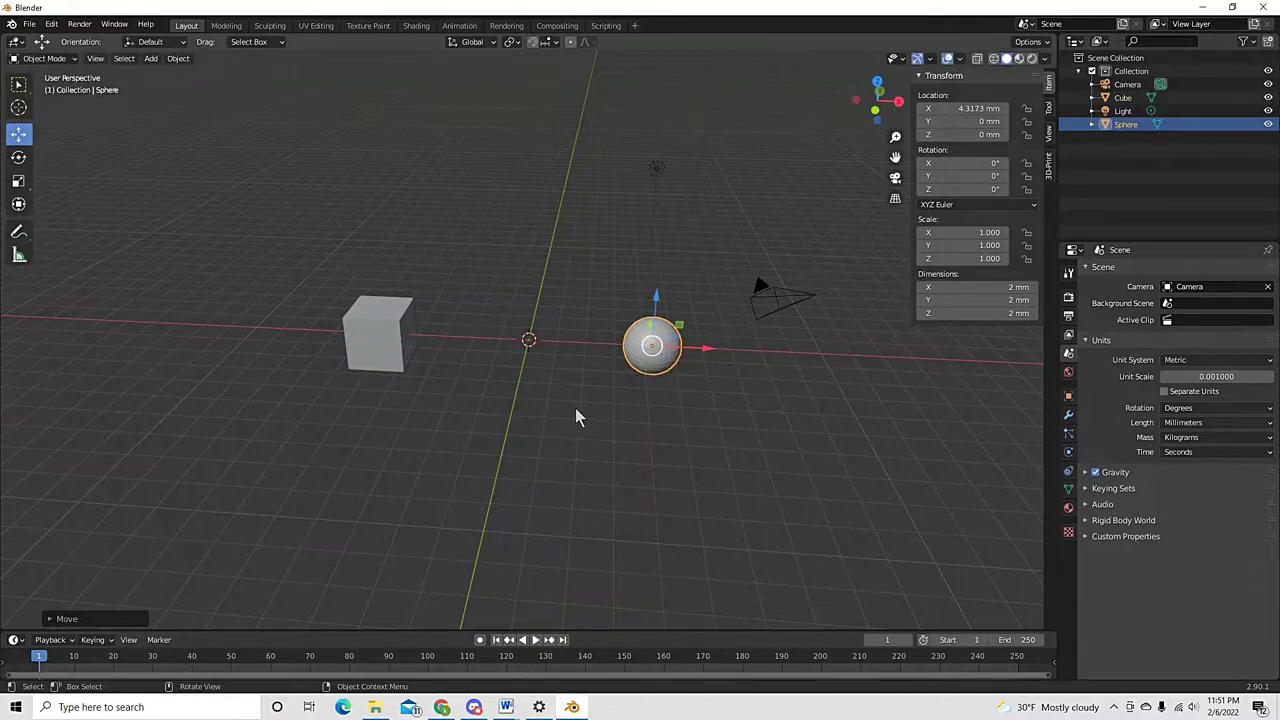
Add an icosphere placed to the right of the UV sphere
key("shift+a")
mouse_move(575, 408)
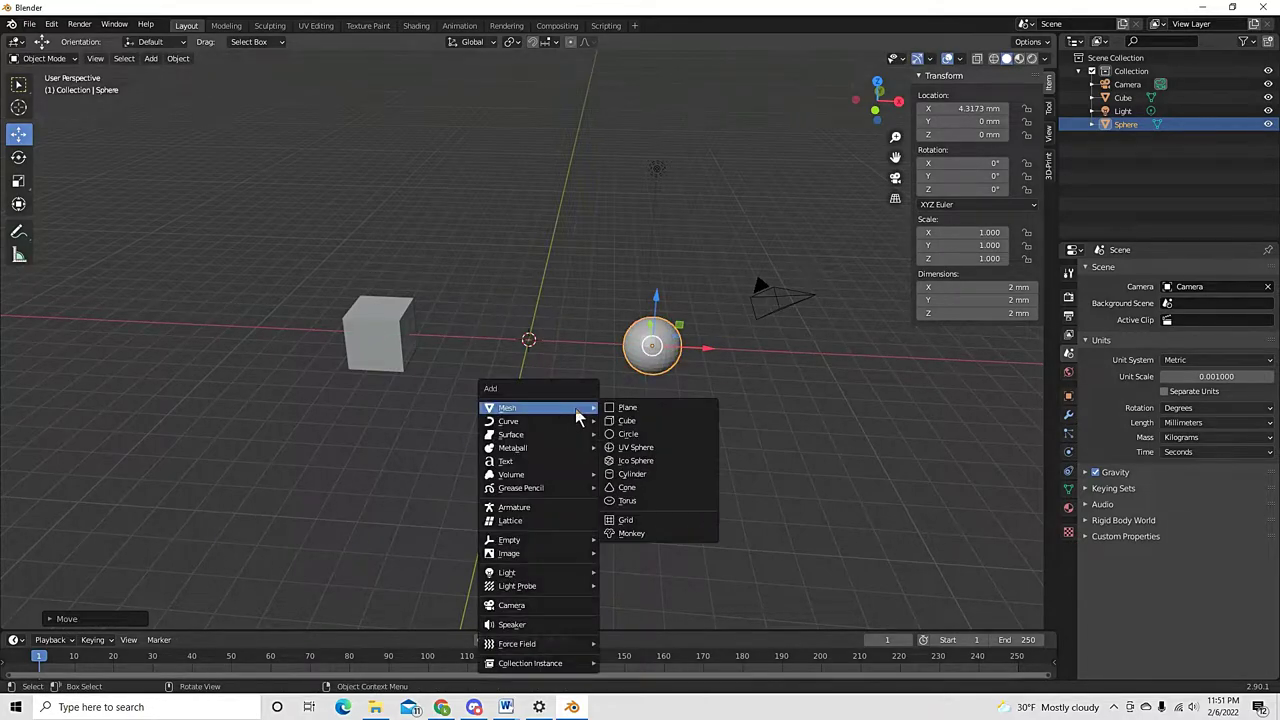
left_click(640, 461)
left_click_drag(563, 349, 784, 358)
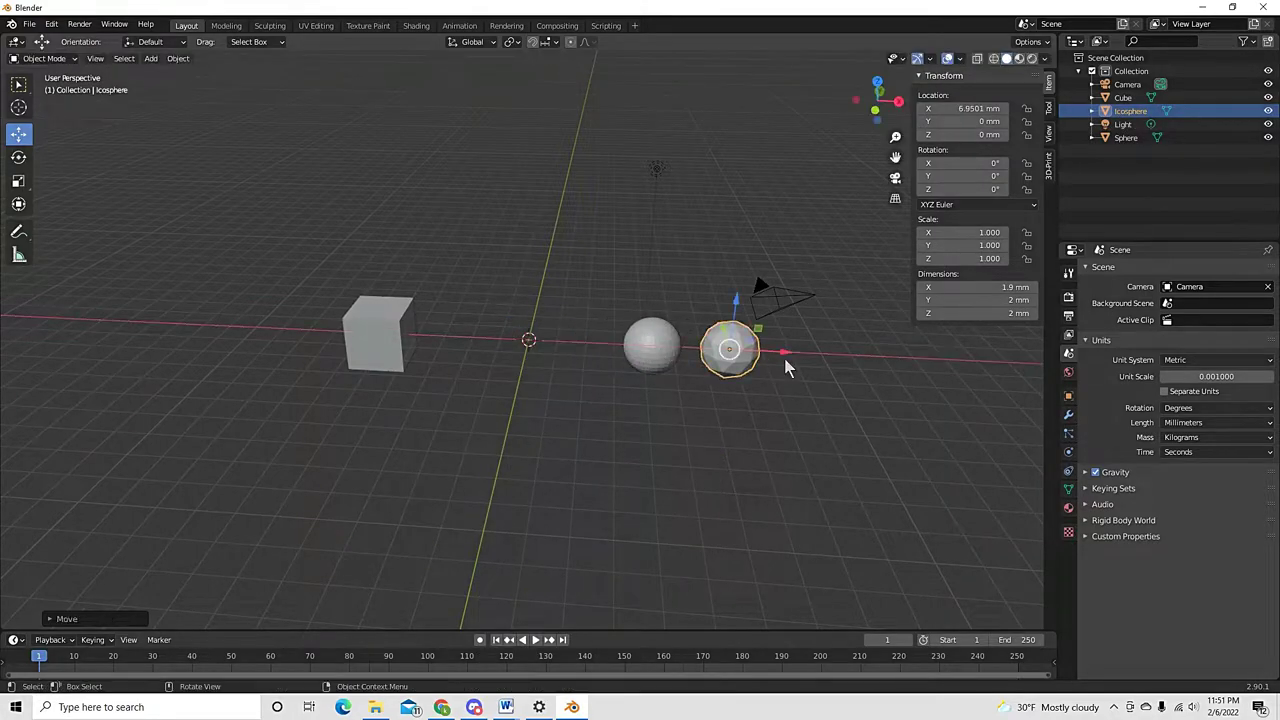
left_click(486, 396)
Add a cylinder and slide it right along the X axis
key("shift+a")
mouse_move(486, 397)
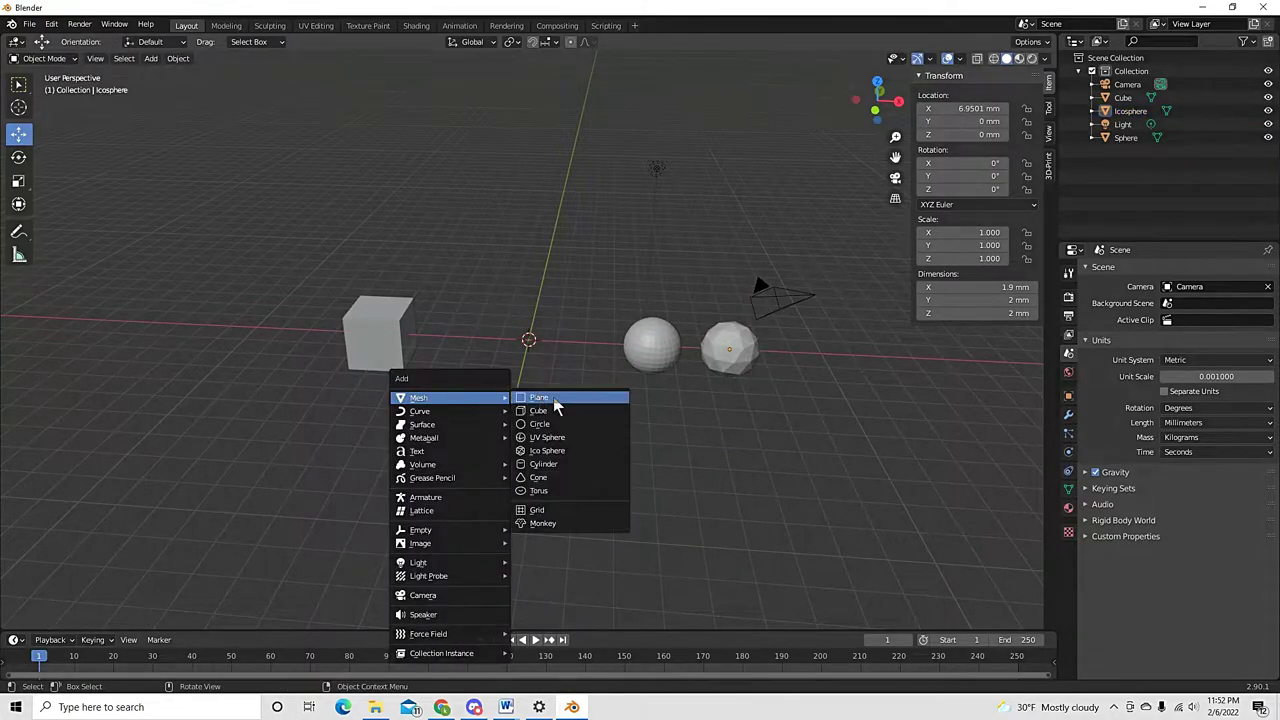
left_click(578, 470)
left_click_drag(586, 350, 625, 350)
left_click(55, 619)
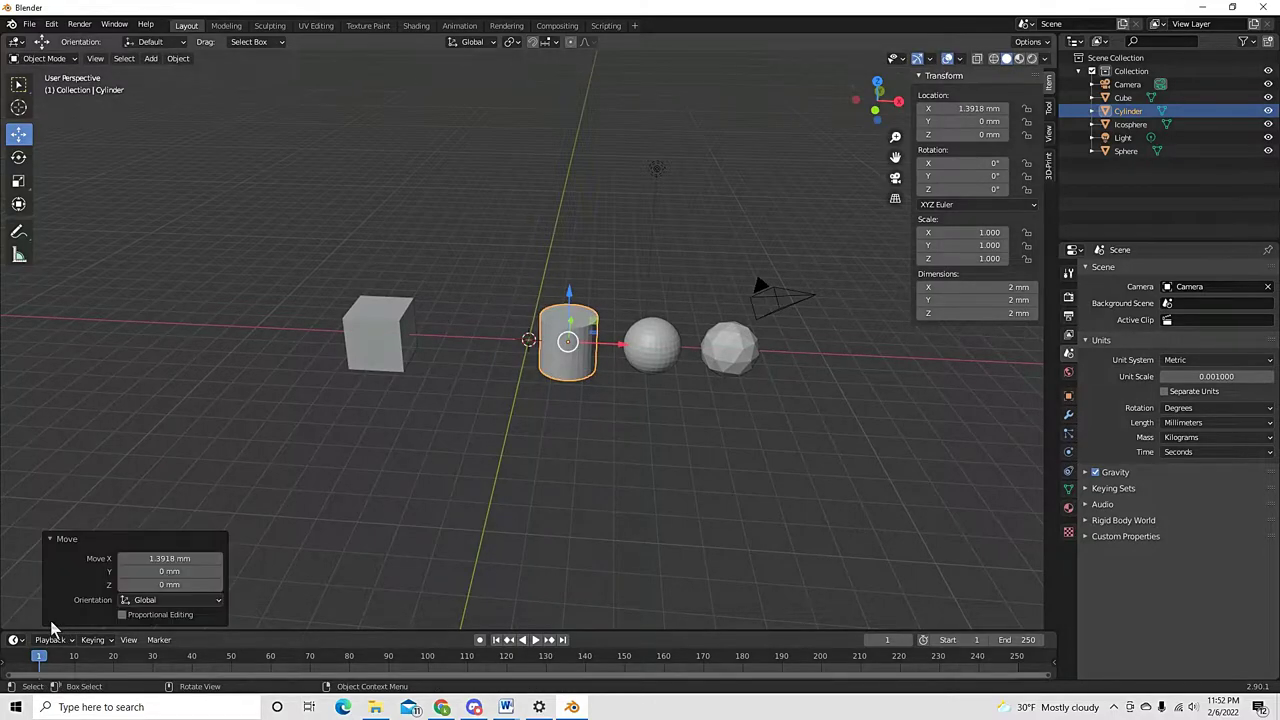
left_click(45, 540)
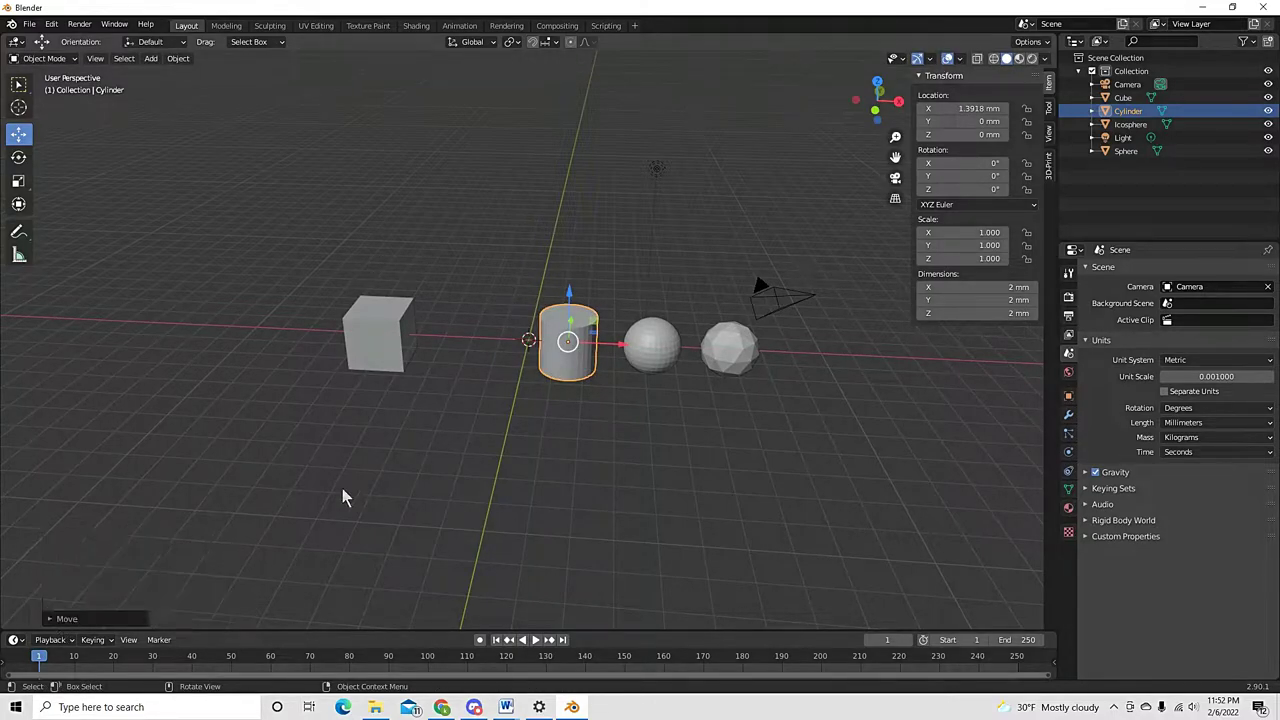
left_click(342, 488)
Add a cone positioned just left of the cylinder along X
key("shift+a")
mouse_move(354, 426)
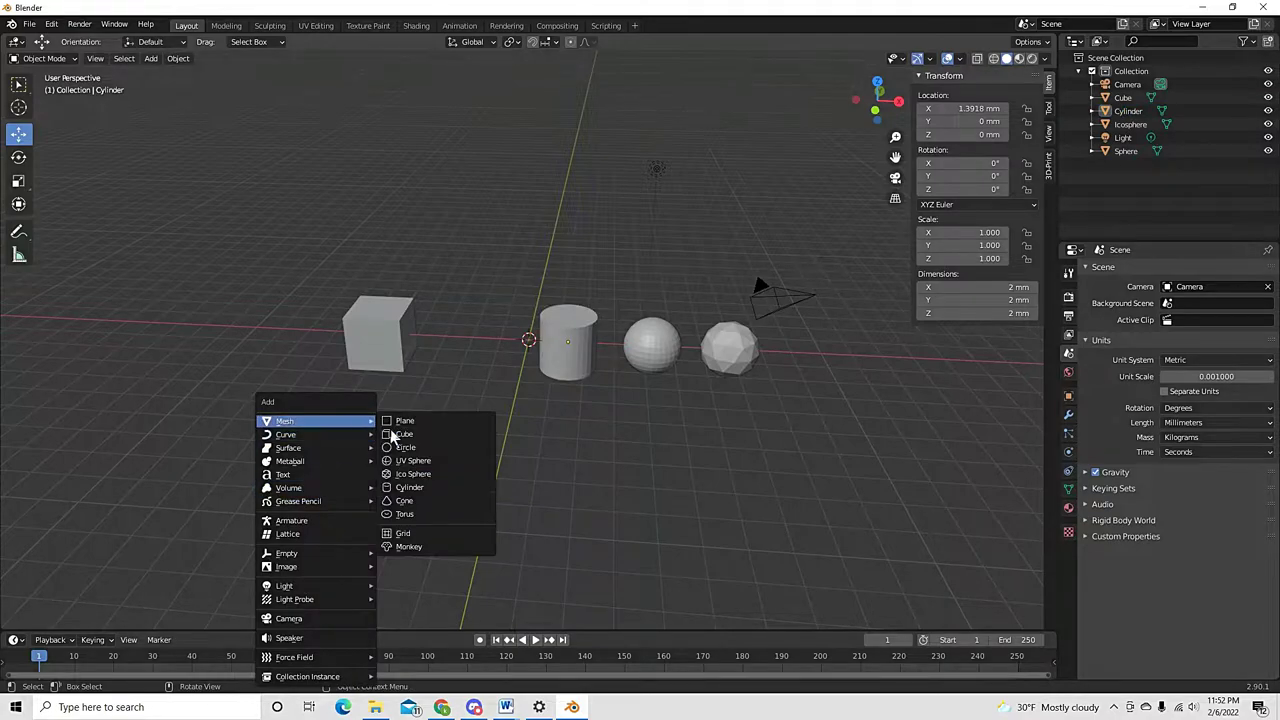
left_click(440, 503)
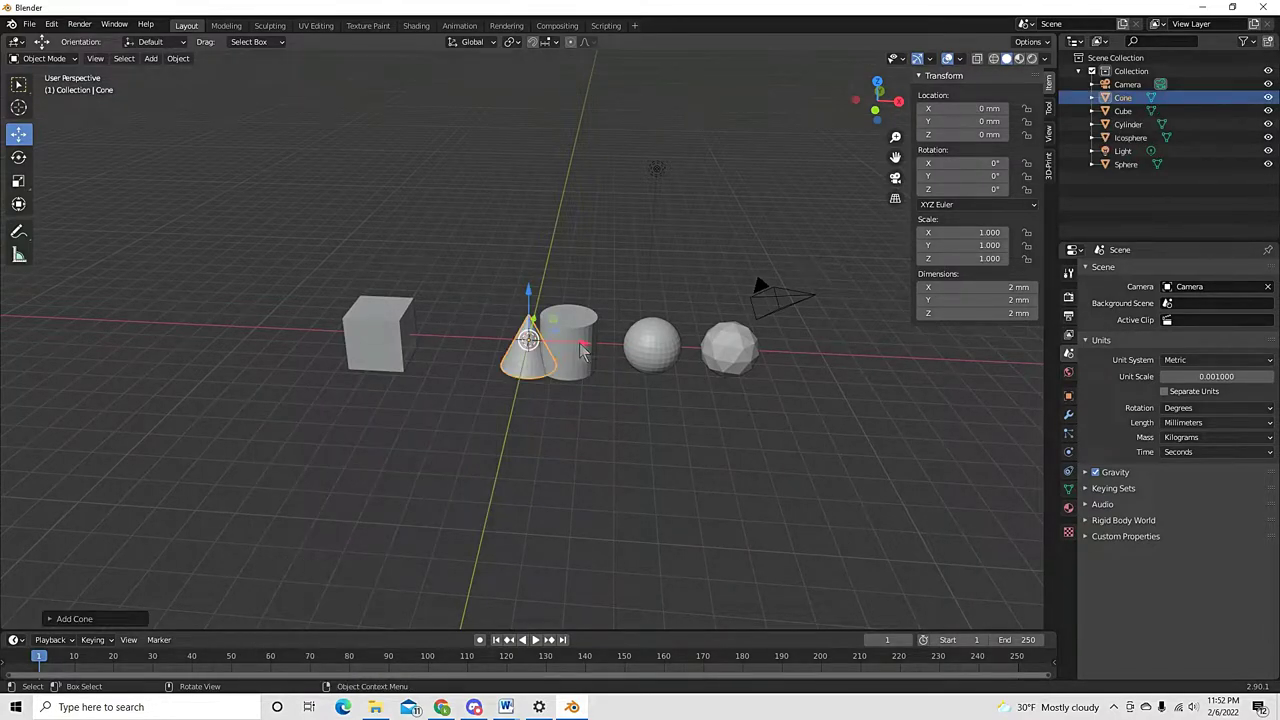
left_click_drag(582, 342, 534, 342)
Add a torus past the icosphere at the far right, then select all objects
key("shift+a")
mouse_move(523, 422)
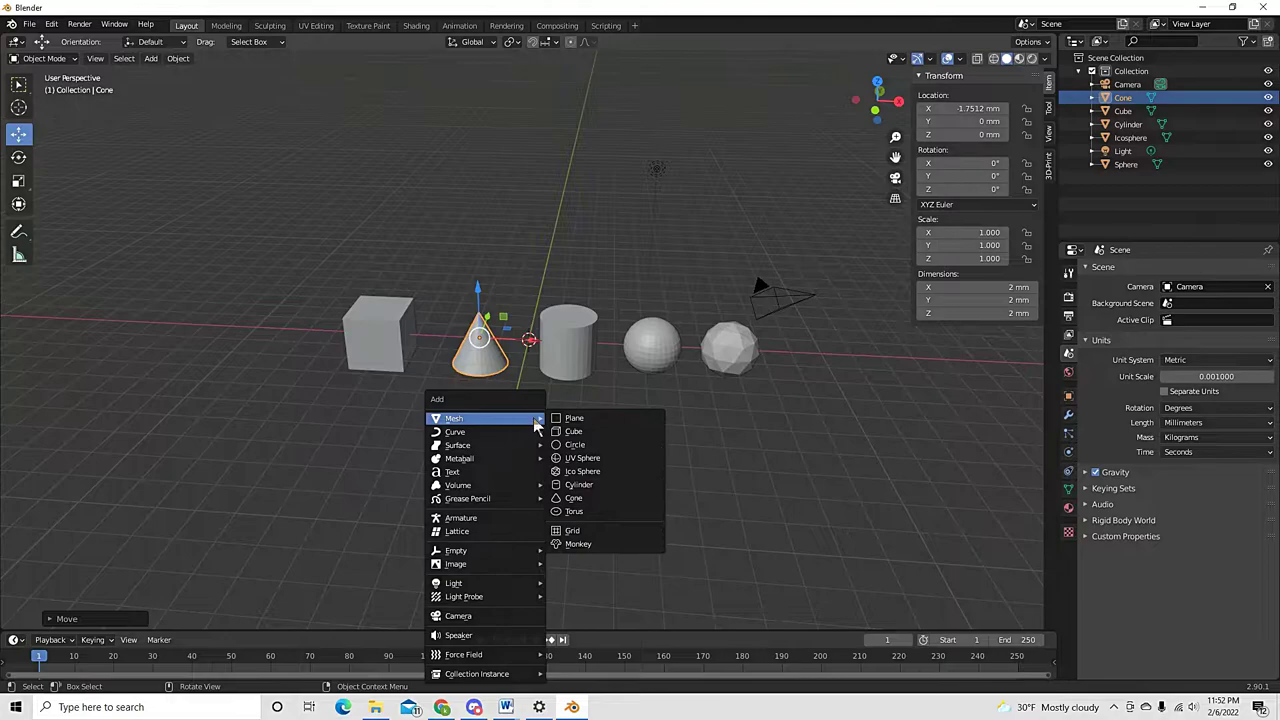
left_click(603, 498)
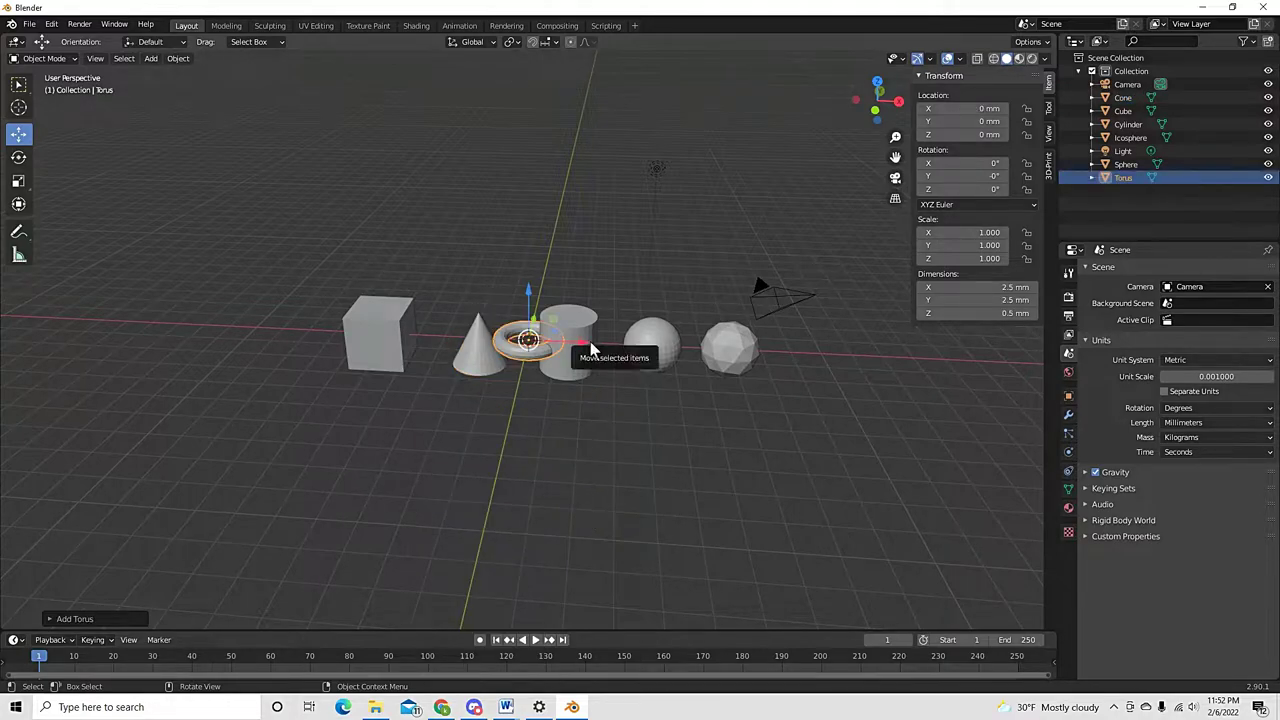
left_click_drag(590, 355, 880, 372)
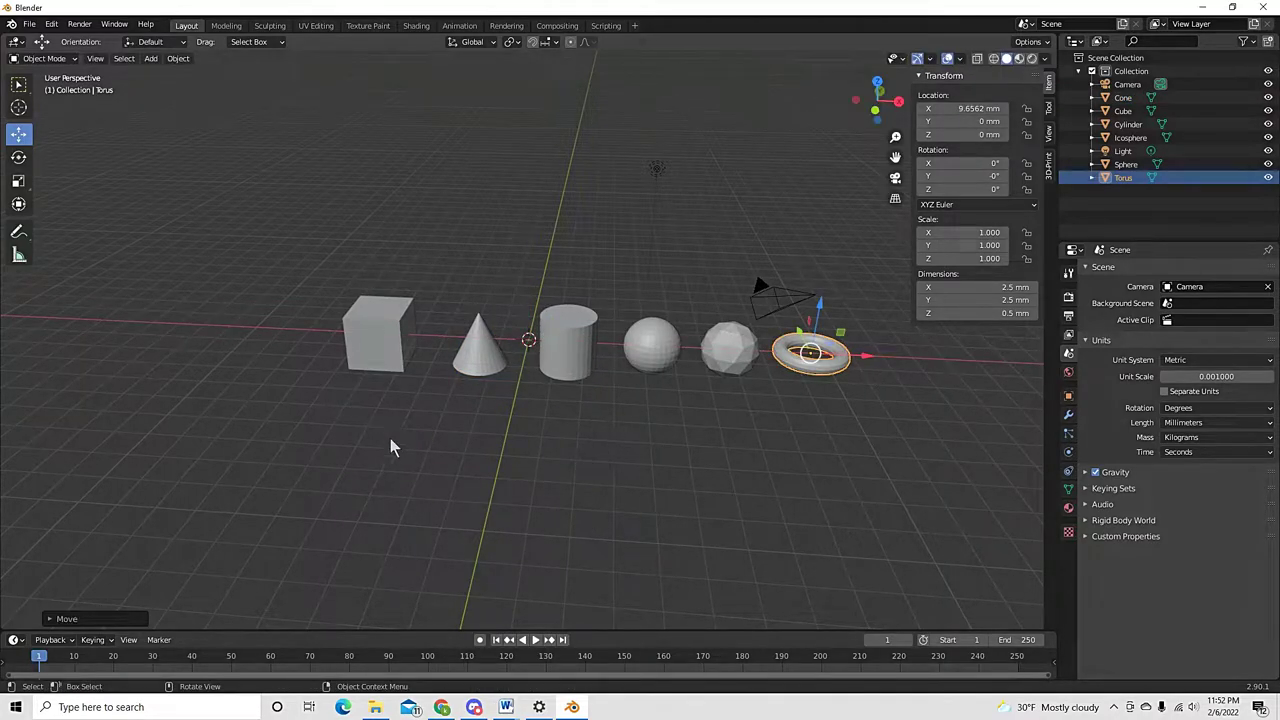
middle_click_drag(390, 448, 380, 410)
key("a")
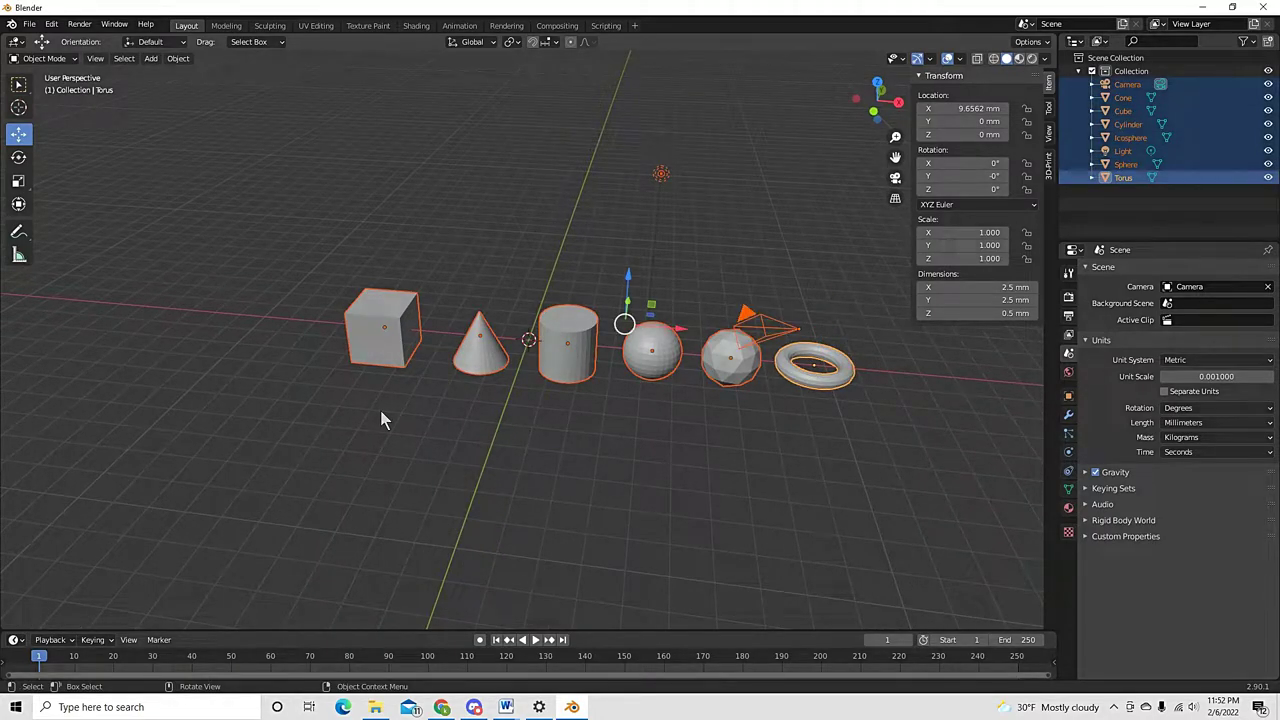
Delete all objects and add a plane moved along X to 15.118 mm
key("Delete")
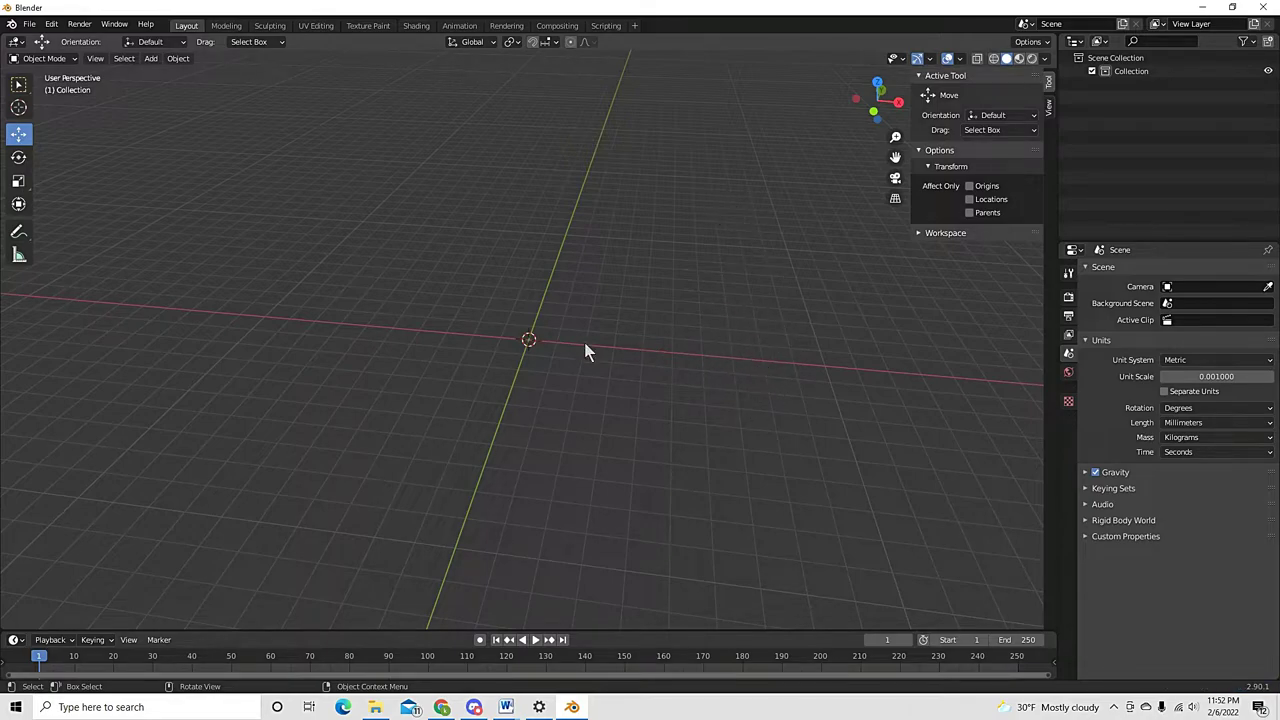
mouse_move(428, 380)
middle_mouse_down()
mouse_move(443, 377)
mouse_move(420, 380)
middle_mouse_up()
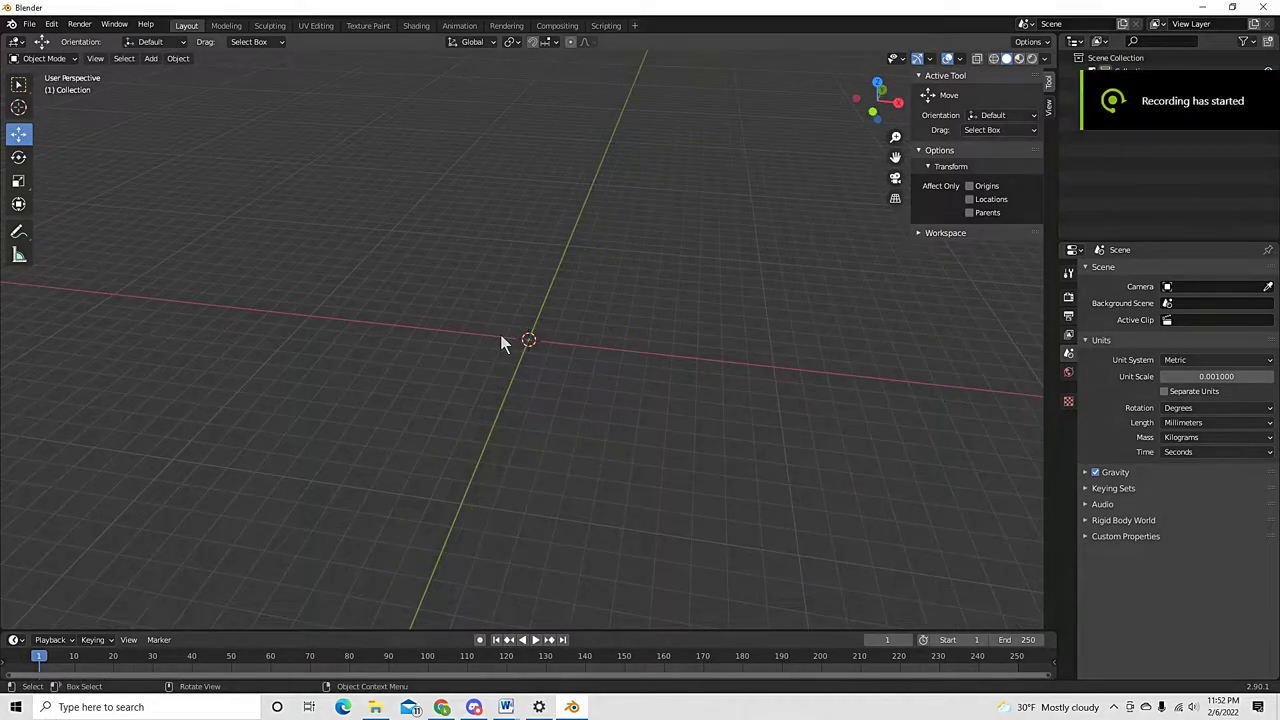
key("shift+a")
mouse_move(531, 421)
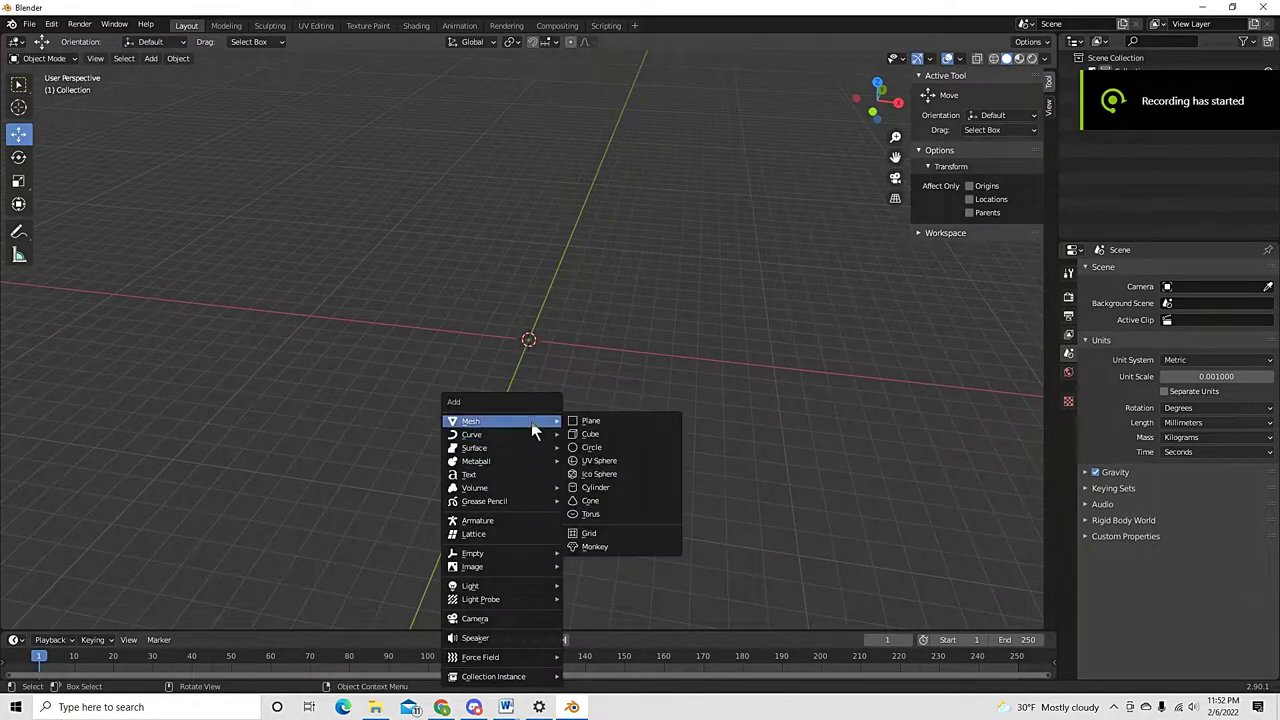
left_click(597, 421)
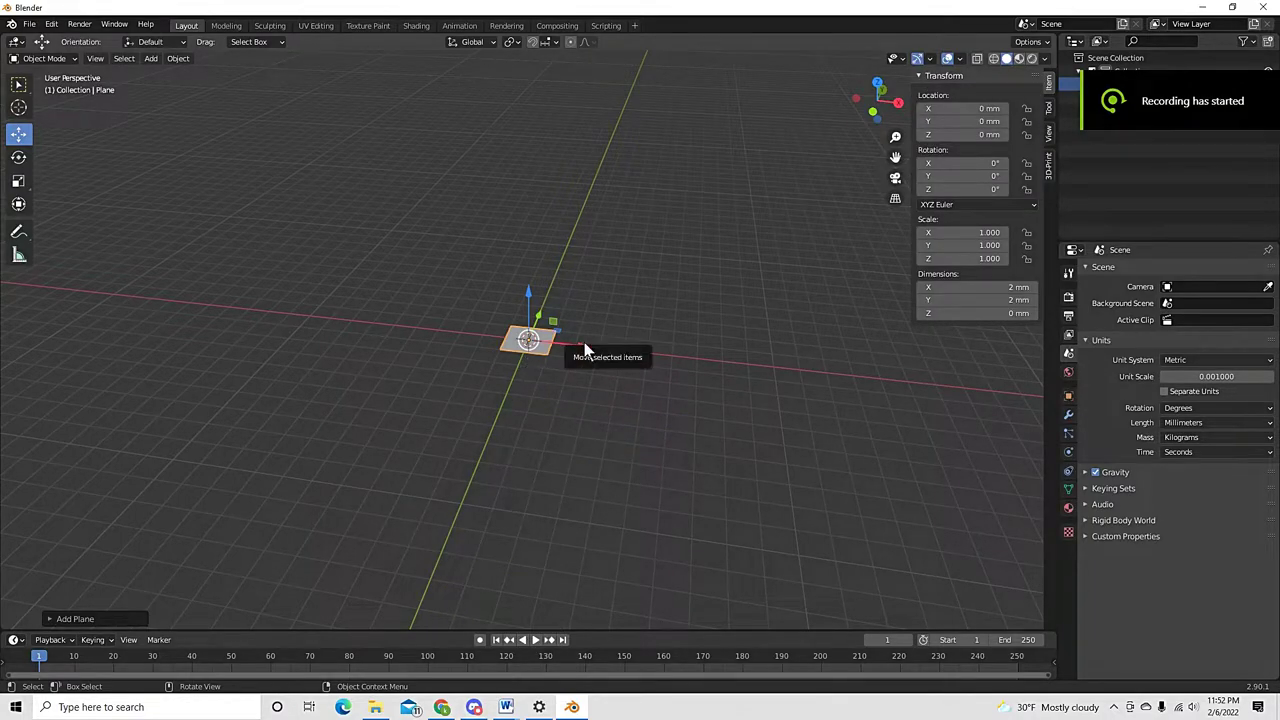
left_click_drag(571, 350, 977, 376)
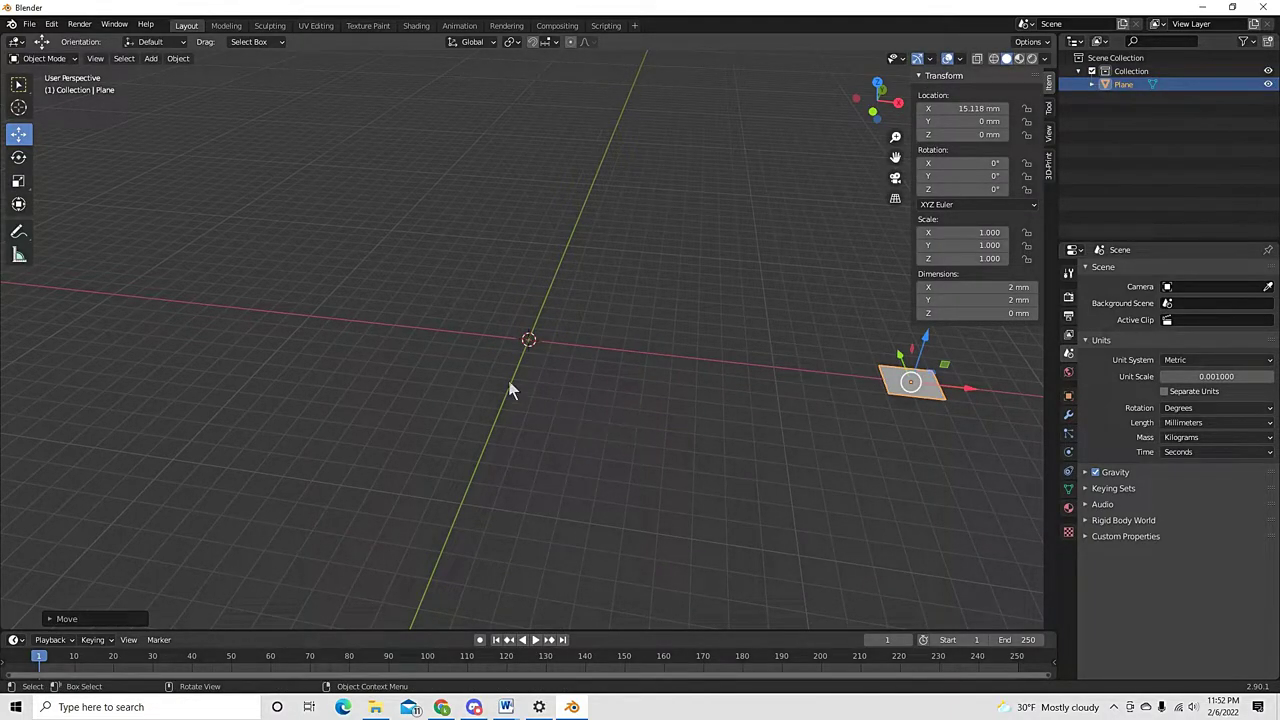
Add a cube moved left along X, and remove the extra second plane
key("shift+a")
mouse_move(517, 389)
left_click(591, 388)
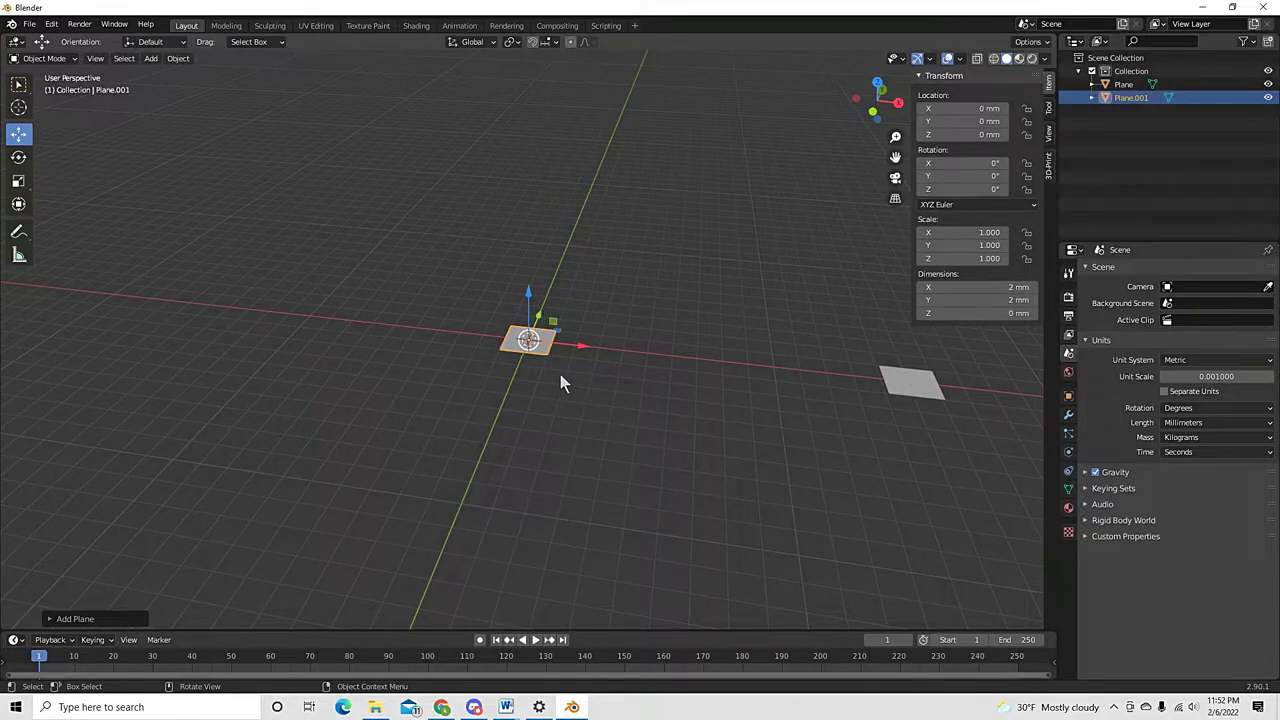
key("shift+a")
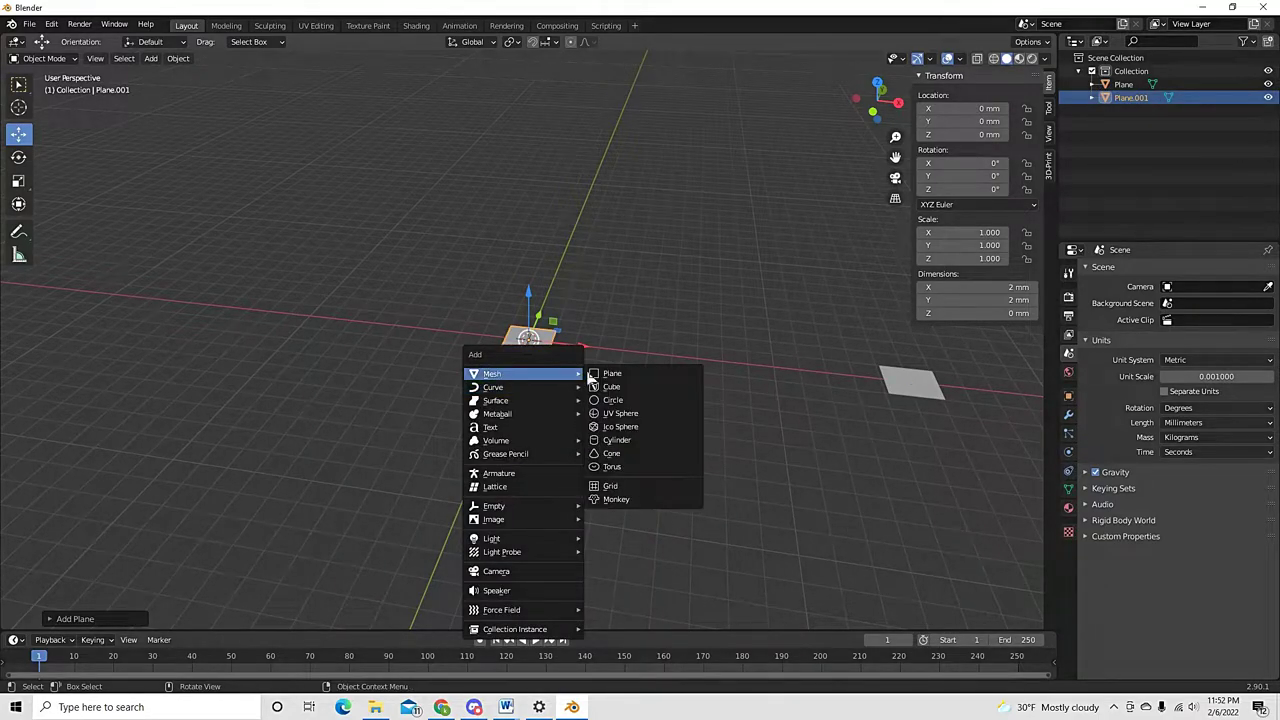
left_click(603, 386)
left_click_drag(577, 348, 467, 346)
left_click(541, 343)
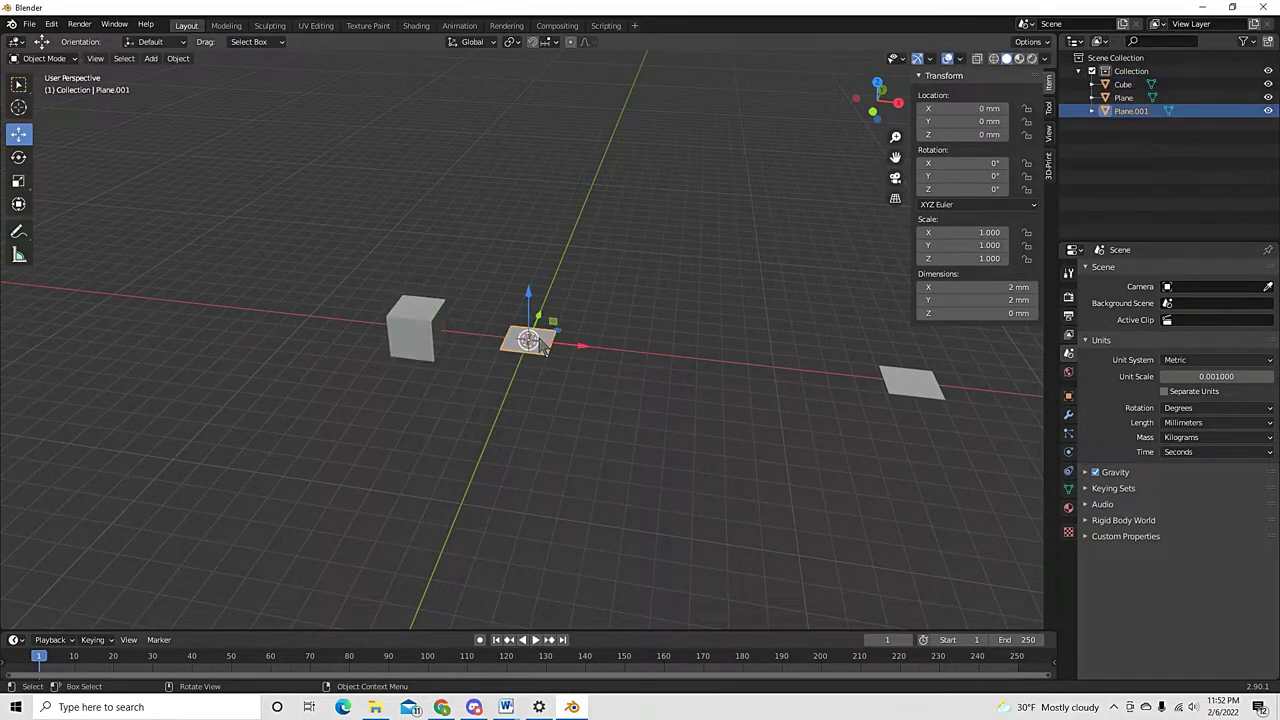
key("Delete")
Move the cube up and left to roughly -11.6, 4.0, 8.76 mm
left_click(437, 345)
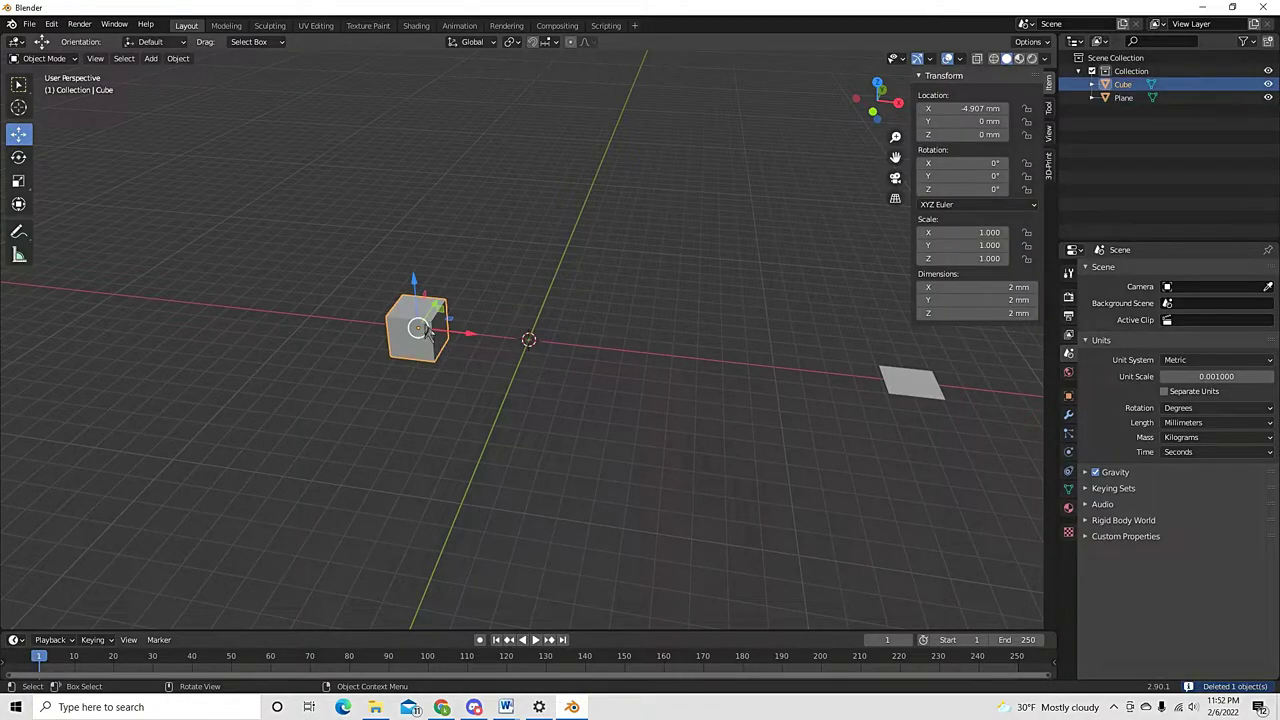
left_click_drag(427, 330, 297, 96)
left_click(571, 334)
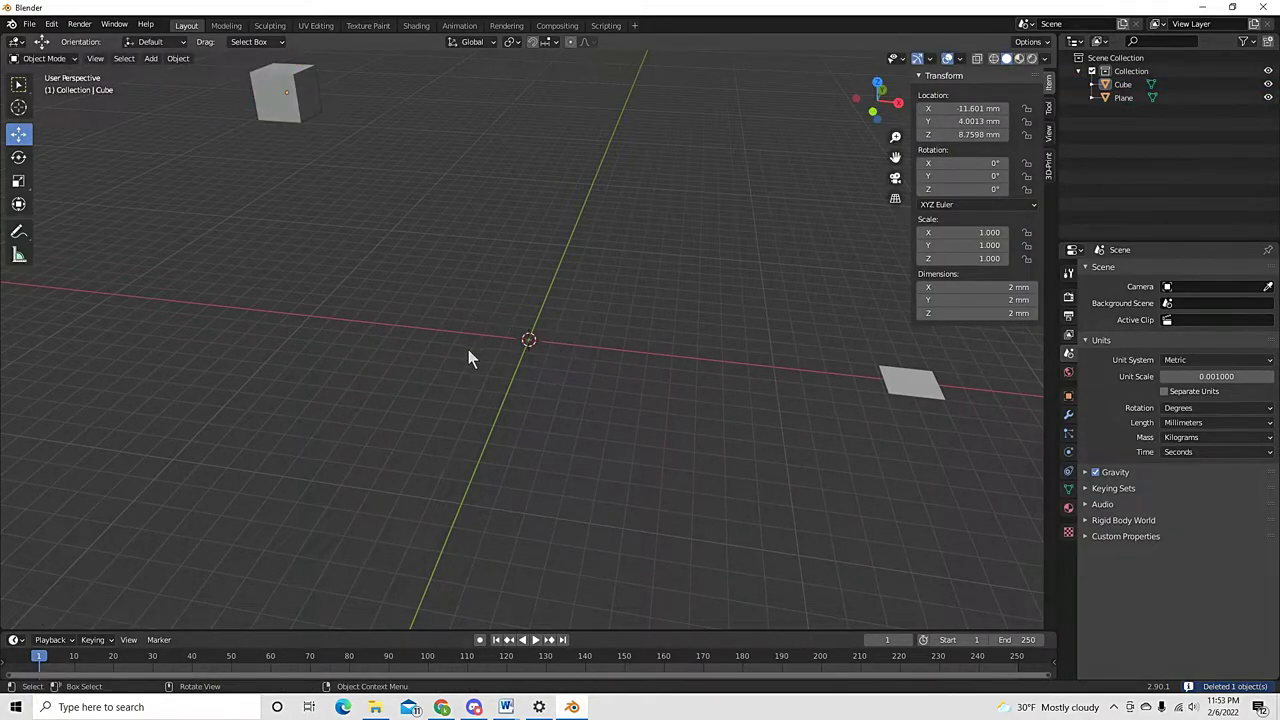
middle_click_drag(470, 357, 494, 374)
scroll(523, 391, "down", 3)
scroll(601, 333, "up", 2)
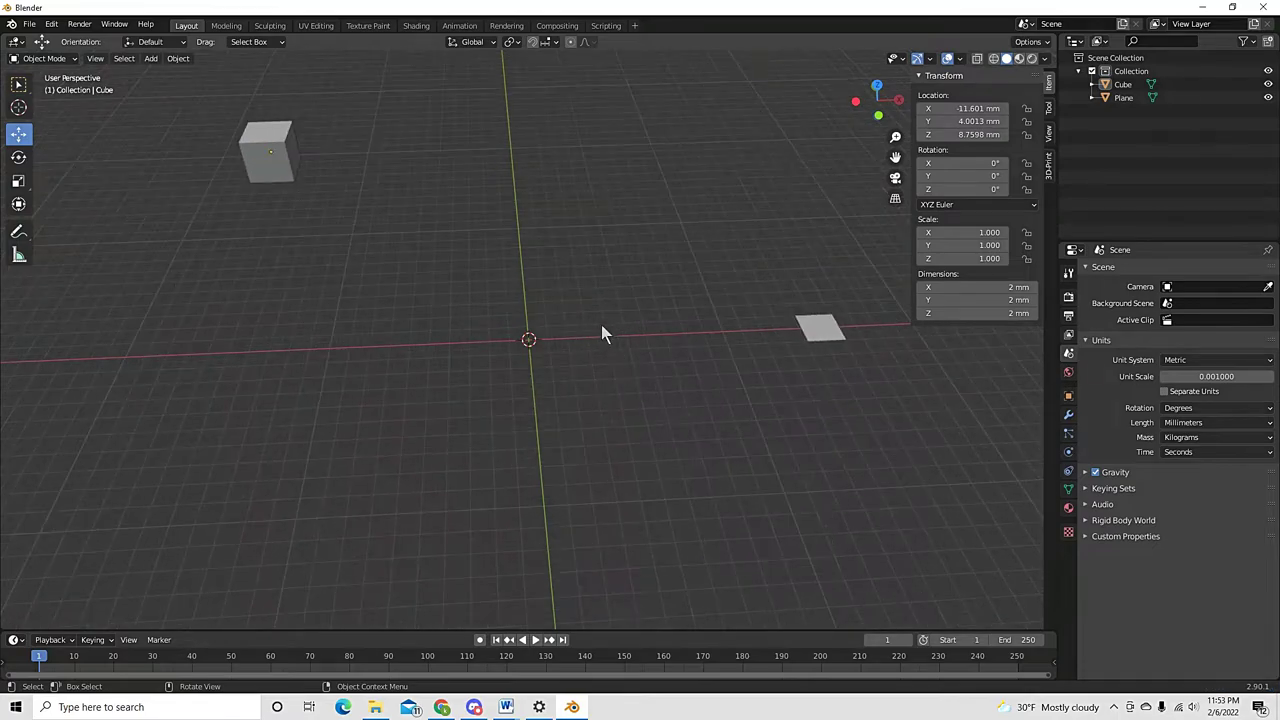
scroll(494, 266, "down", 3)
scroll(563, 414, "up", 3)
scroll(563, 414, "down", 4)
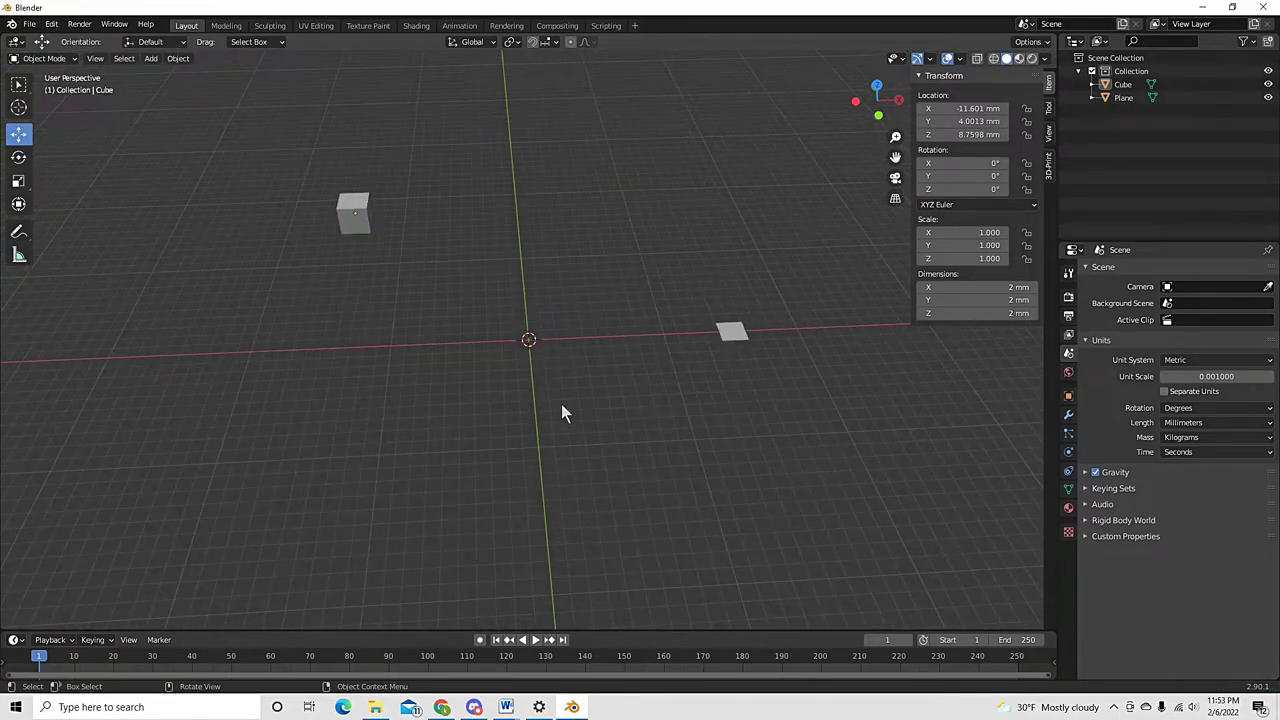
left_click(598, 335)
left_click(447, 283)
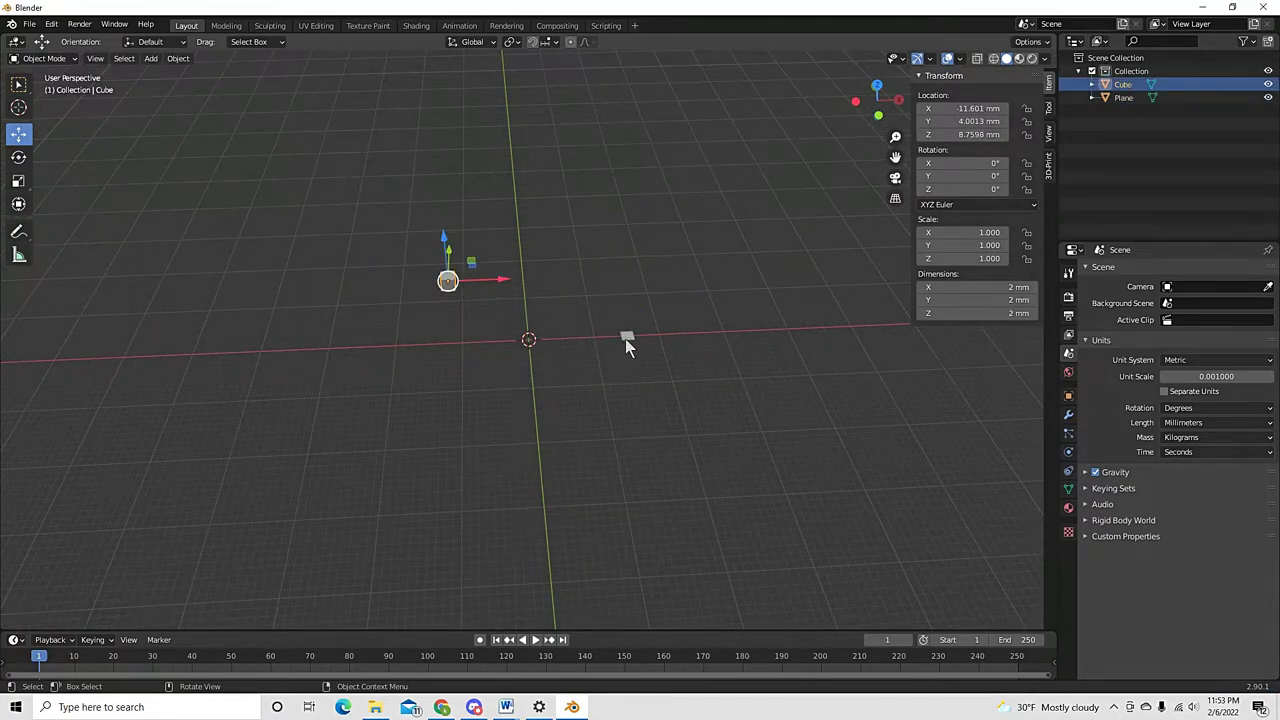
left_click(625, 339)
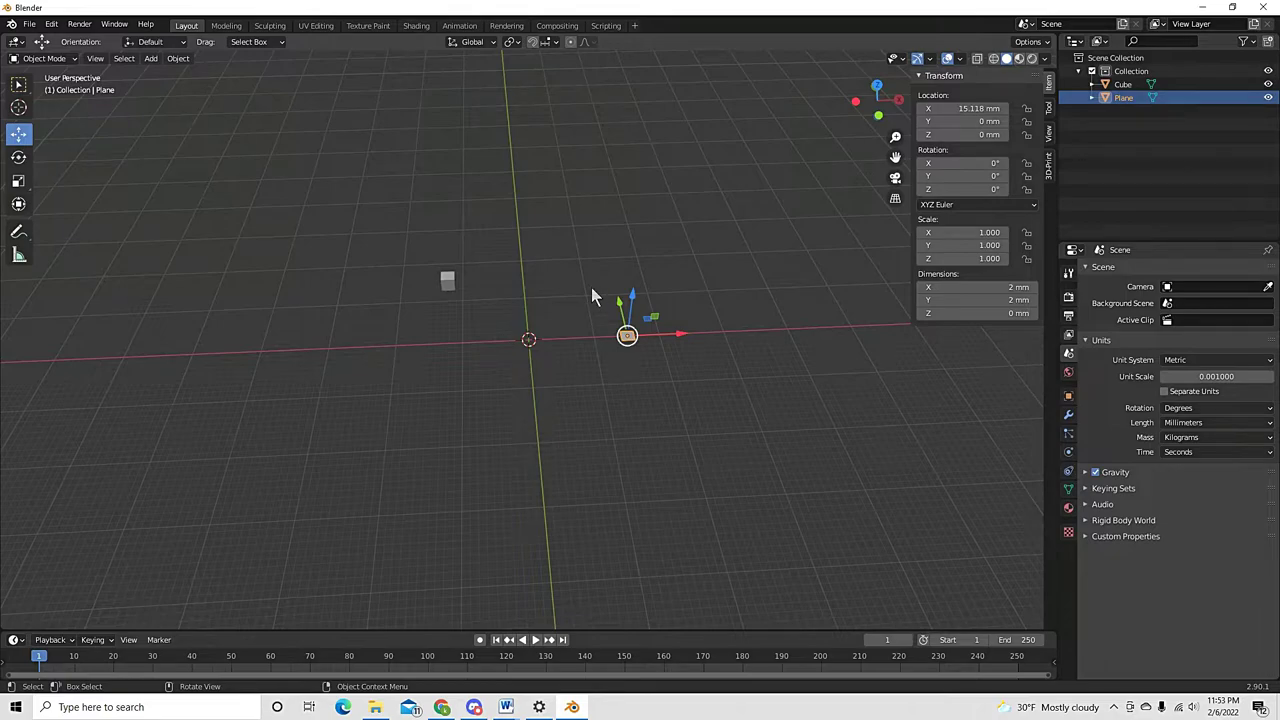
key("KP_Decimal")
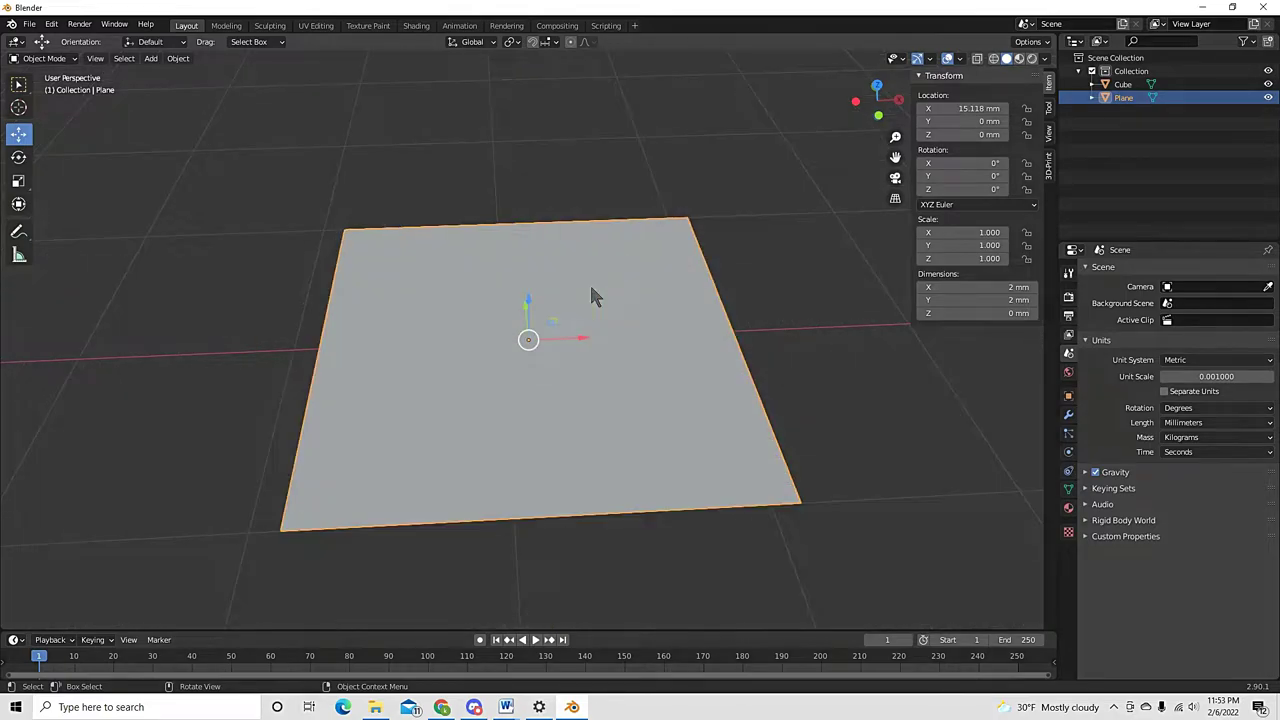
scroll(589, 282, "down", 10)
scroll(640, 339, "up", 2)
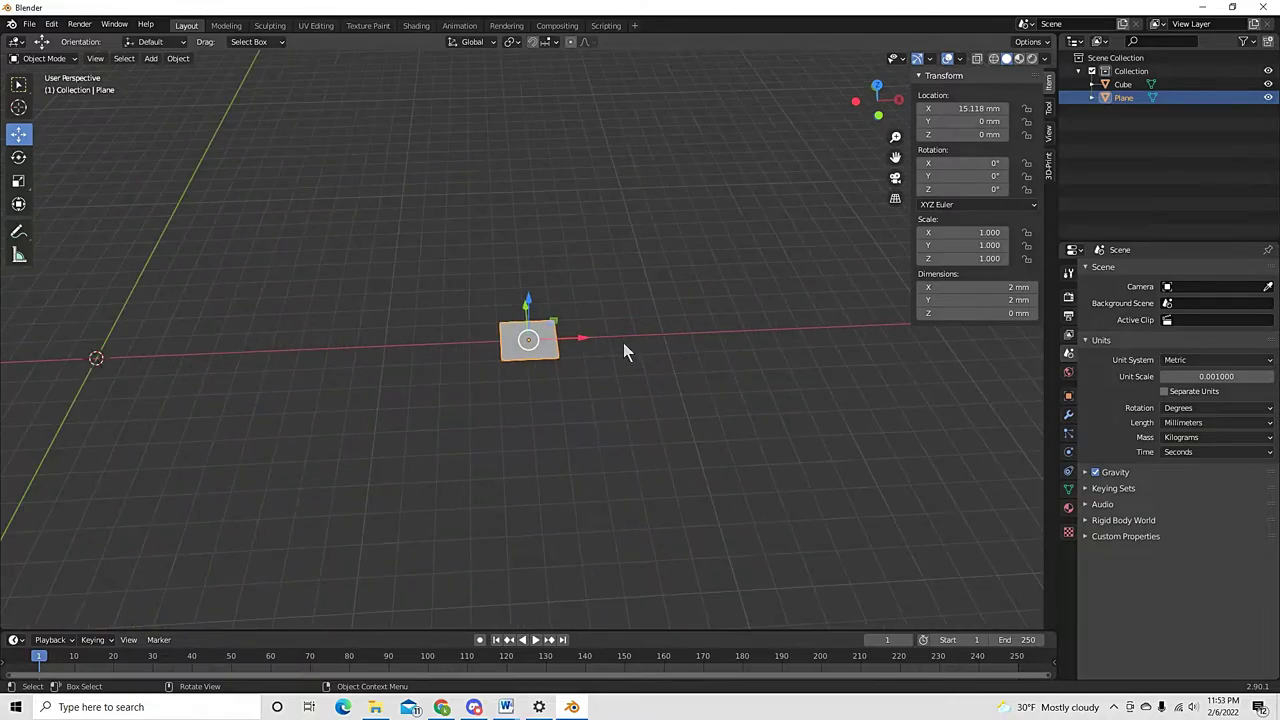
middle_click_drag(623, 345, 575, 391)
left_click(446, 290)
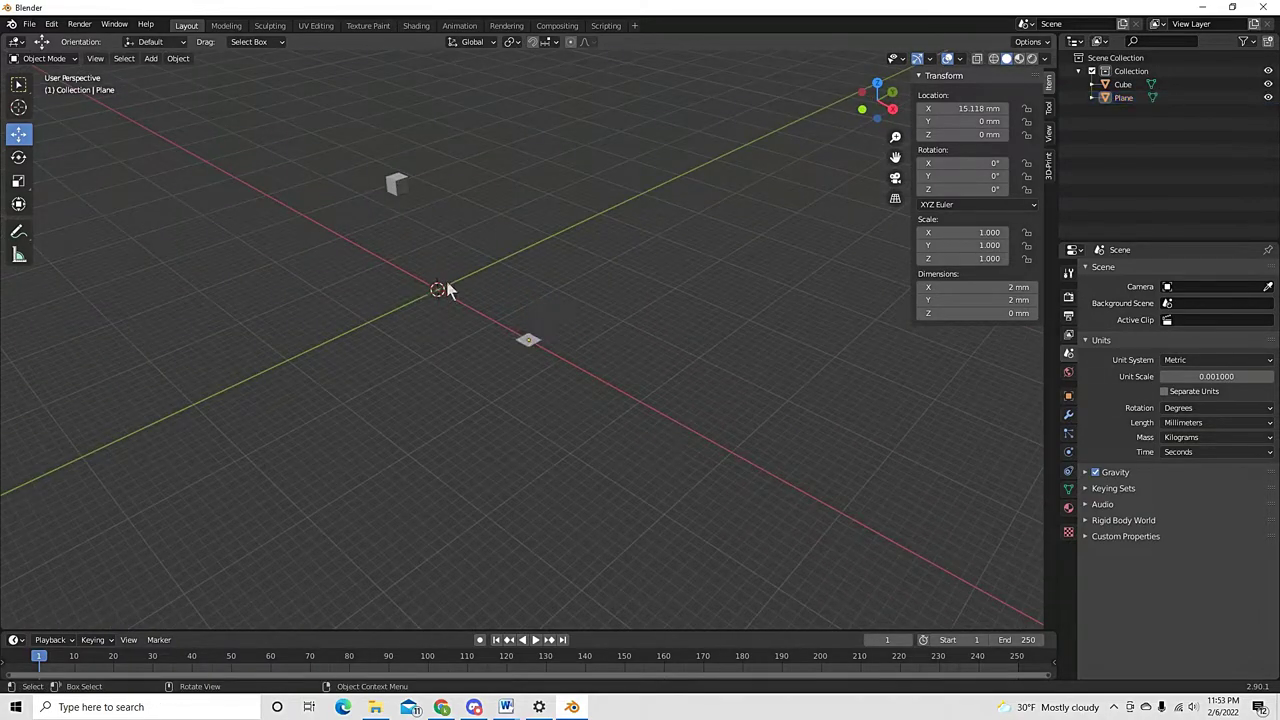
left_click(395, 183)
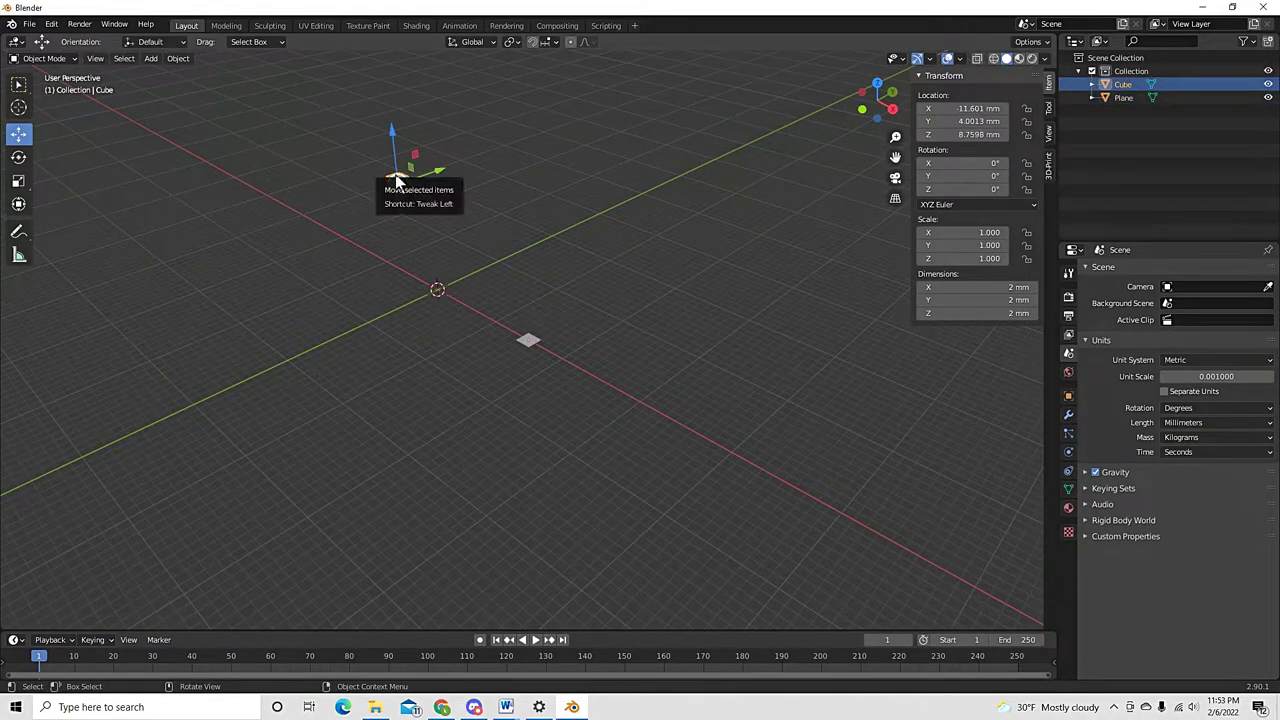
key("KP_Decimal")
scroll(446, 349, "down", 8)
middle_click_drag(449, 380, 548, 376)
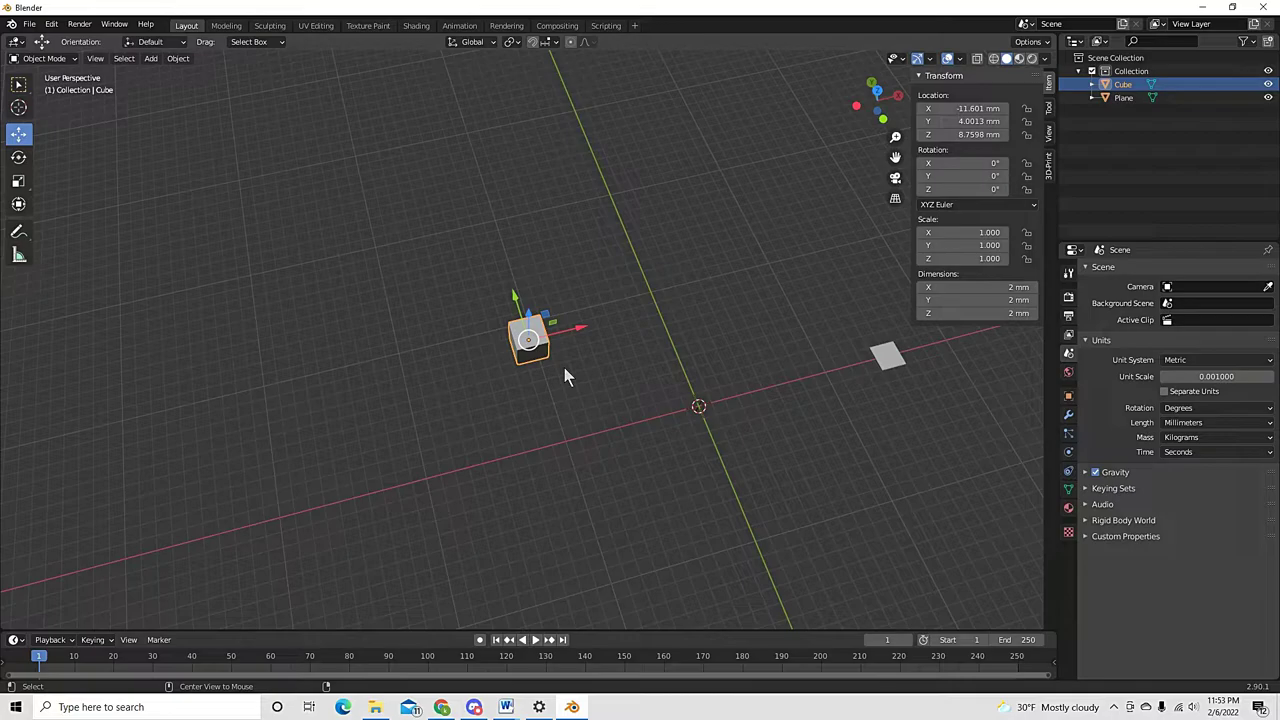
Clear the cube's location back to the origin and frame it in a level side view
key("alt+g")
left_click(733, 464)
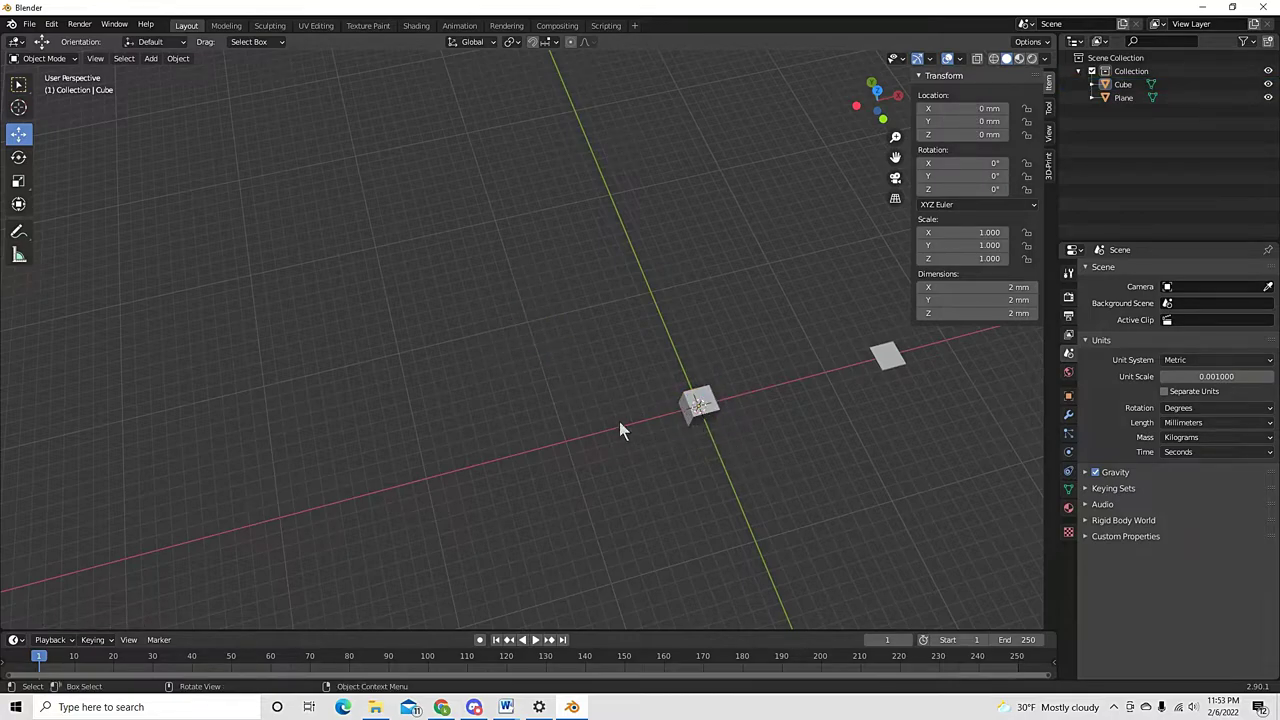
left_click(697, 408)
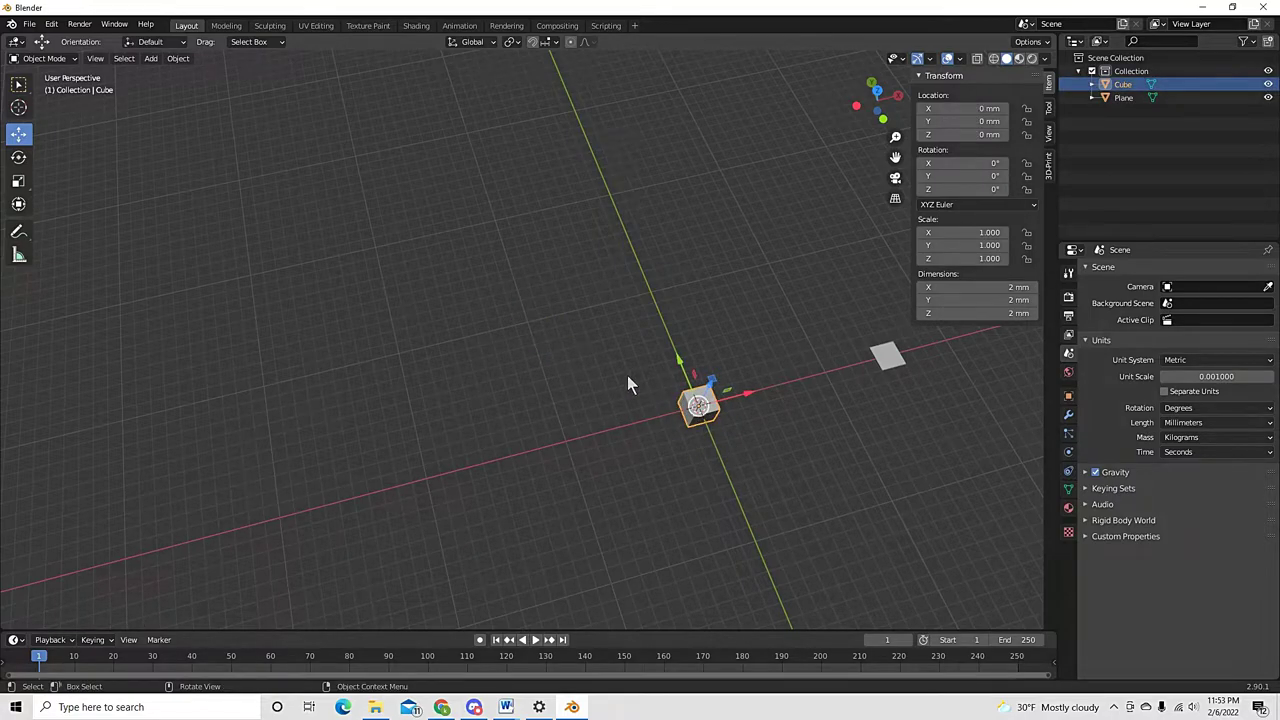
key("KP_Decimal")
scroll(625, 375, "down", 10)
middle_click_drag(680, 508, 560, 342)
left_click(673, 437)
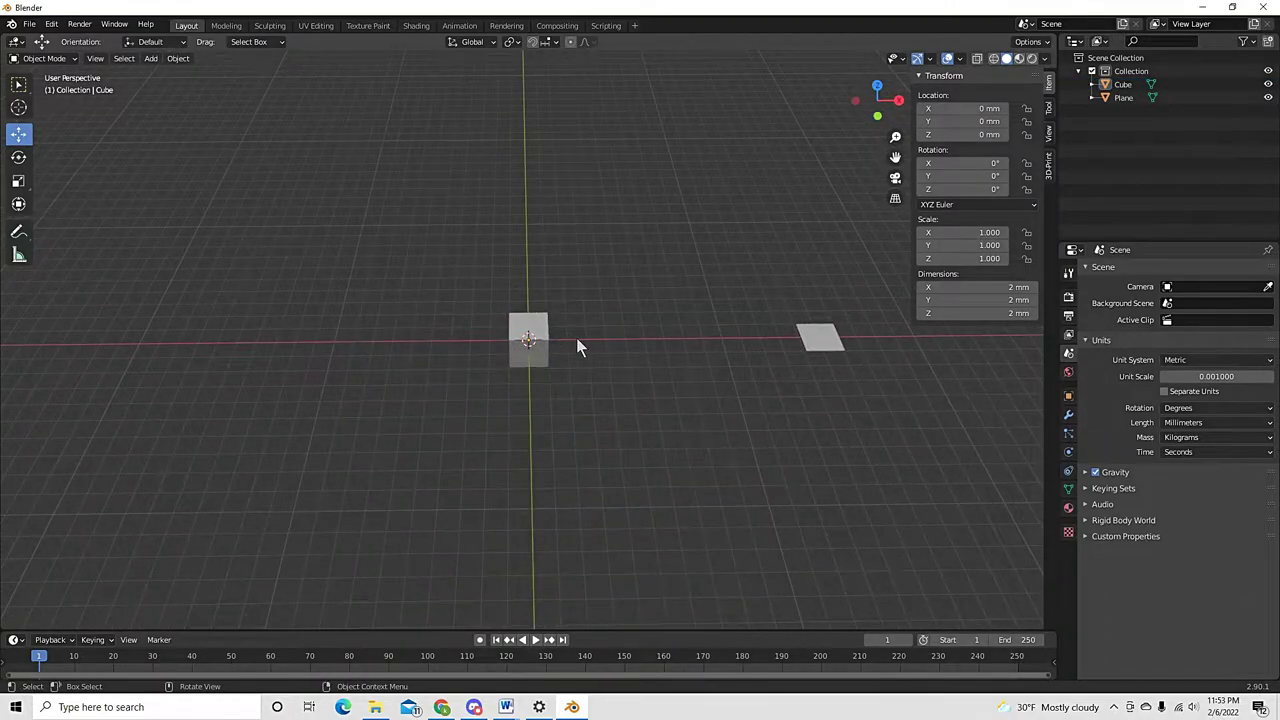
Use Set Origin > Origin to Center of Mass (Surface) on the cube
right_click(657, 340)
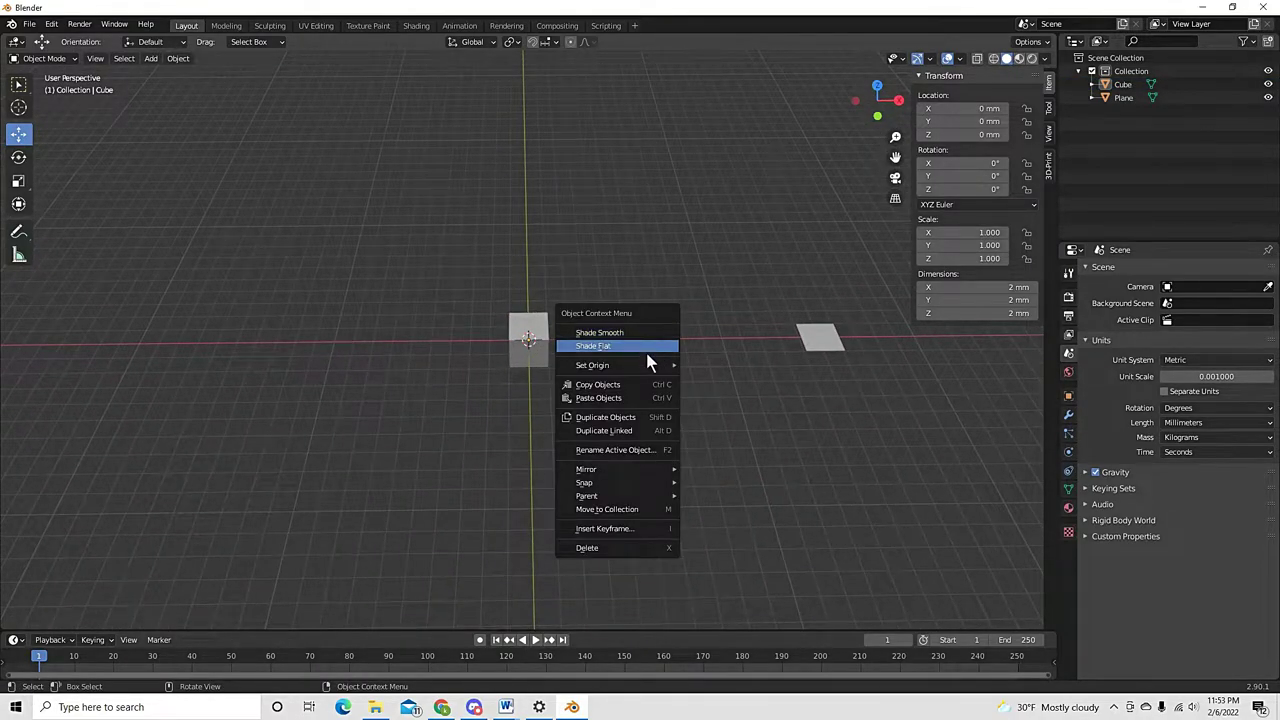
mouse_move(645, 365)
left_click(745, 393)
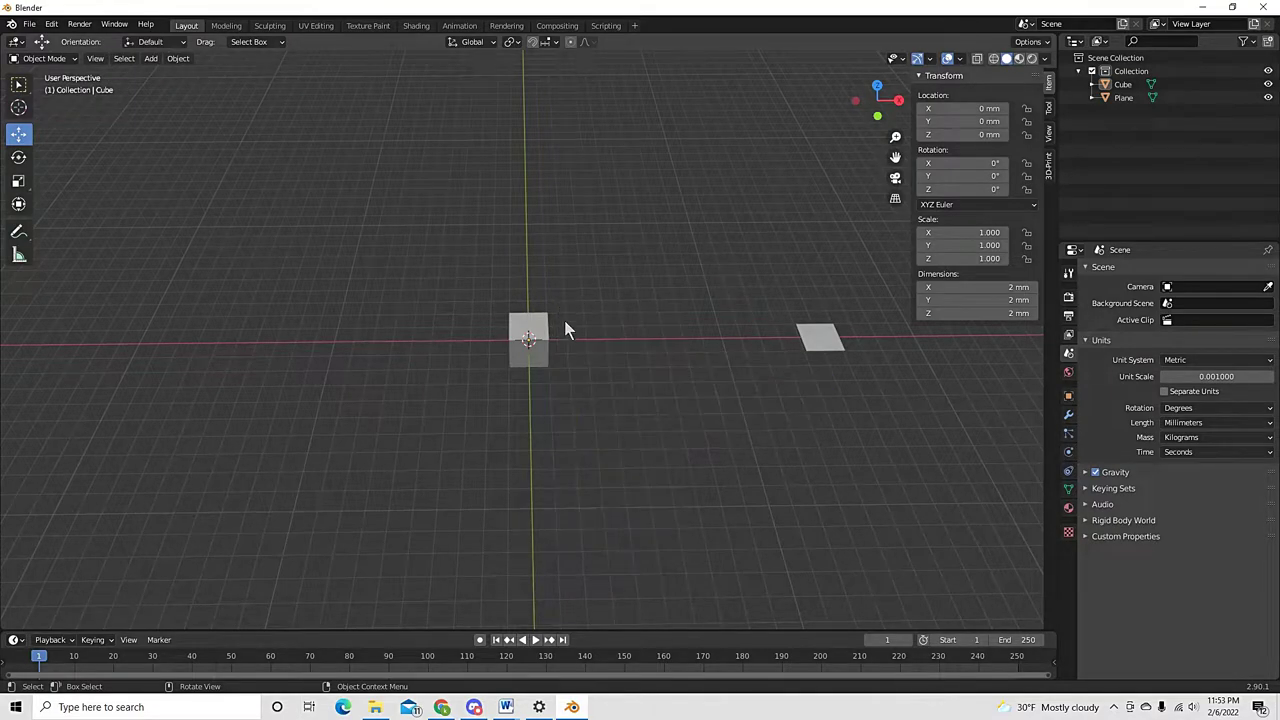
left_click(1050, 110)
Move the 3D cursor to X 5 mm in the View sidebar, then add and delete a test cube
left_click(1050, 134)
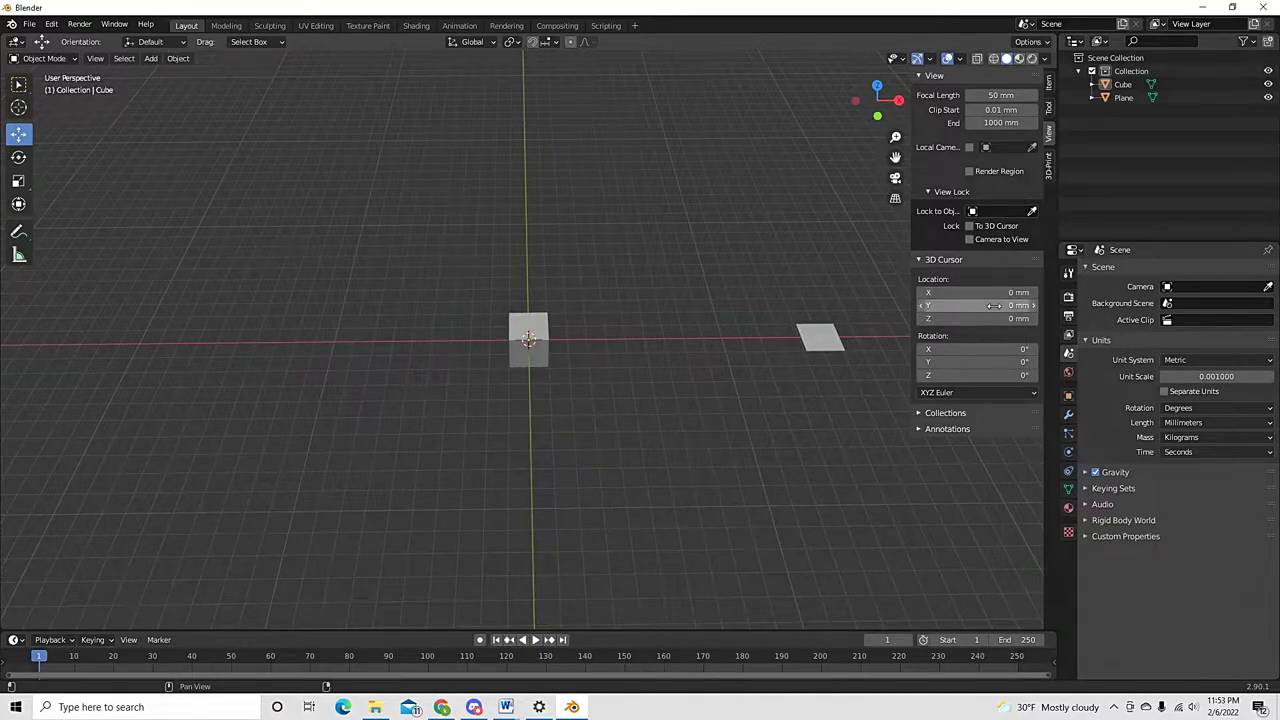
left_click_drag(985, 293, 987, 296)
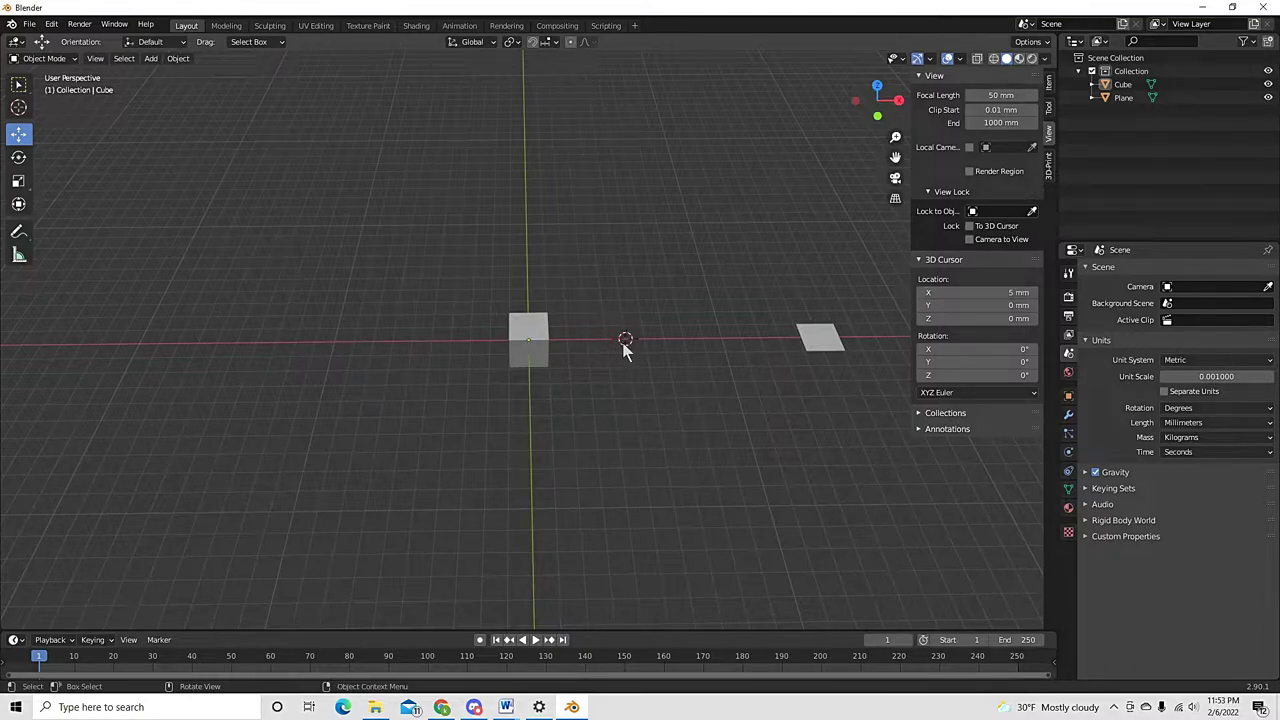
key("shift+a")
mouse_move(613, 382)
left_click(686, 396)
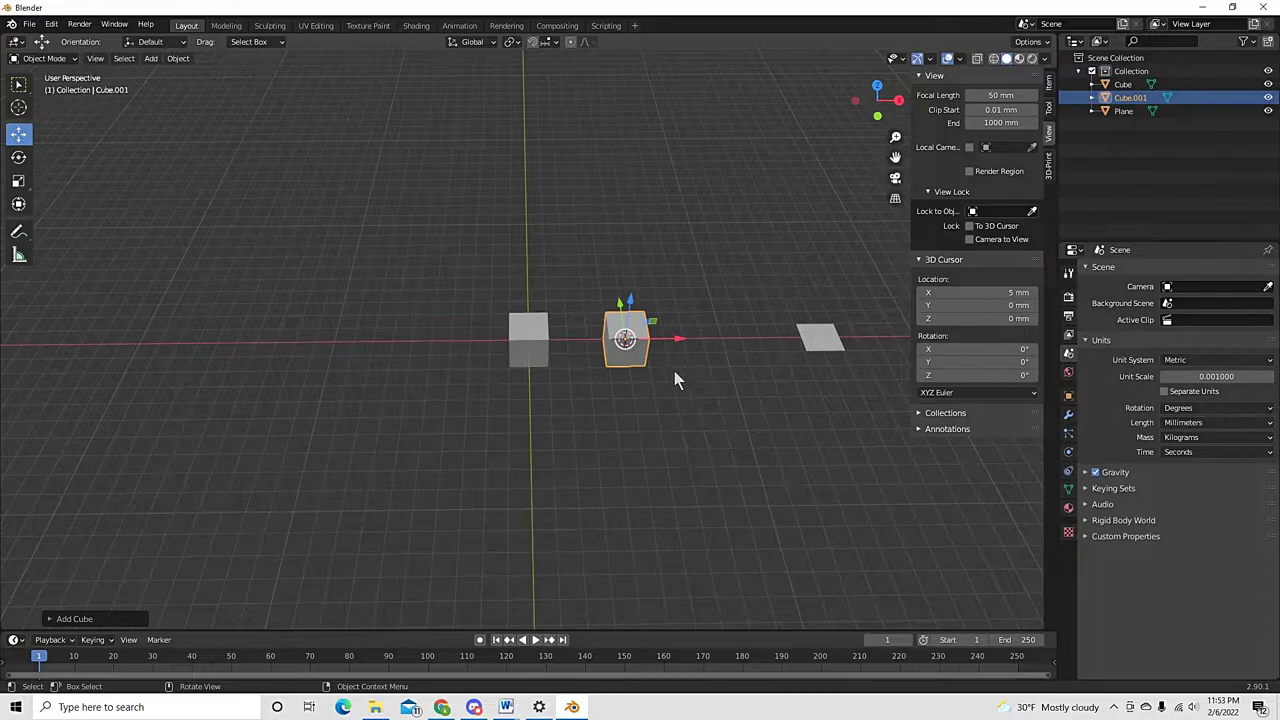
key("Delete")
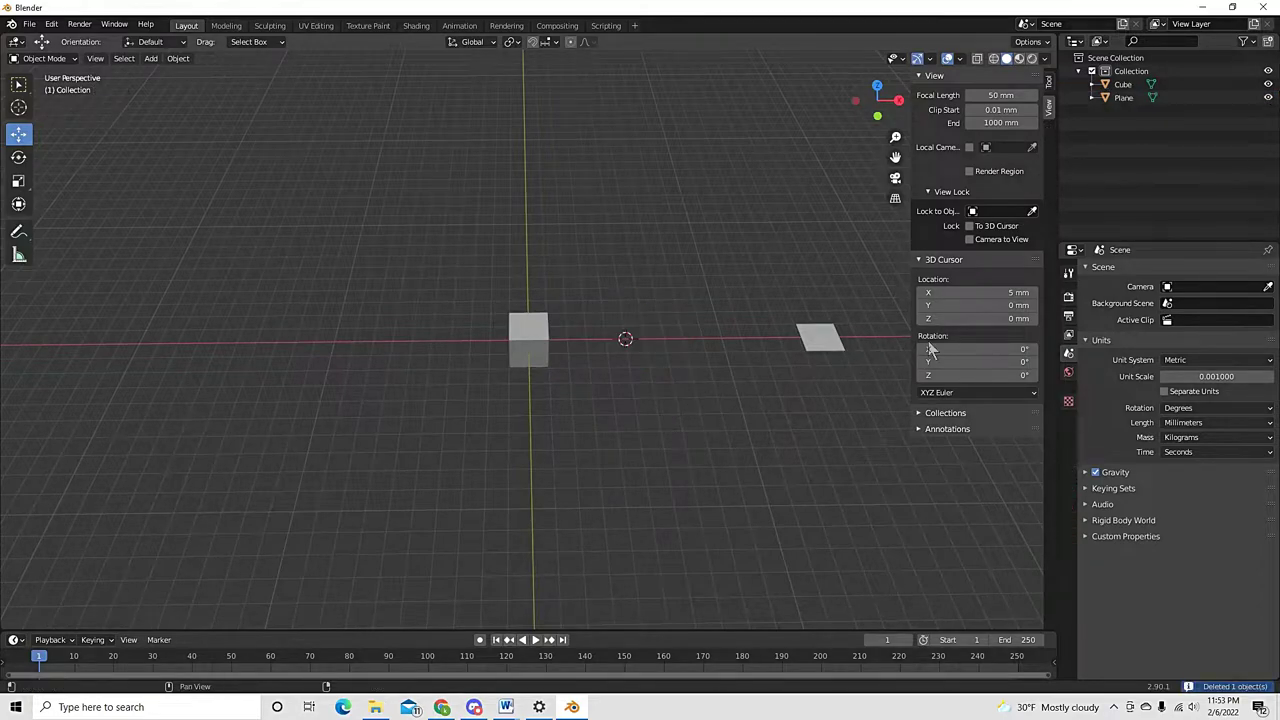
Reset the 3D cursor's X position to 0 mm
left_click(979, 292)
type("0")
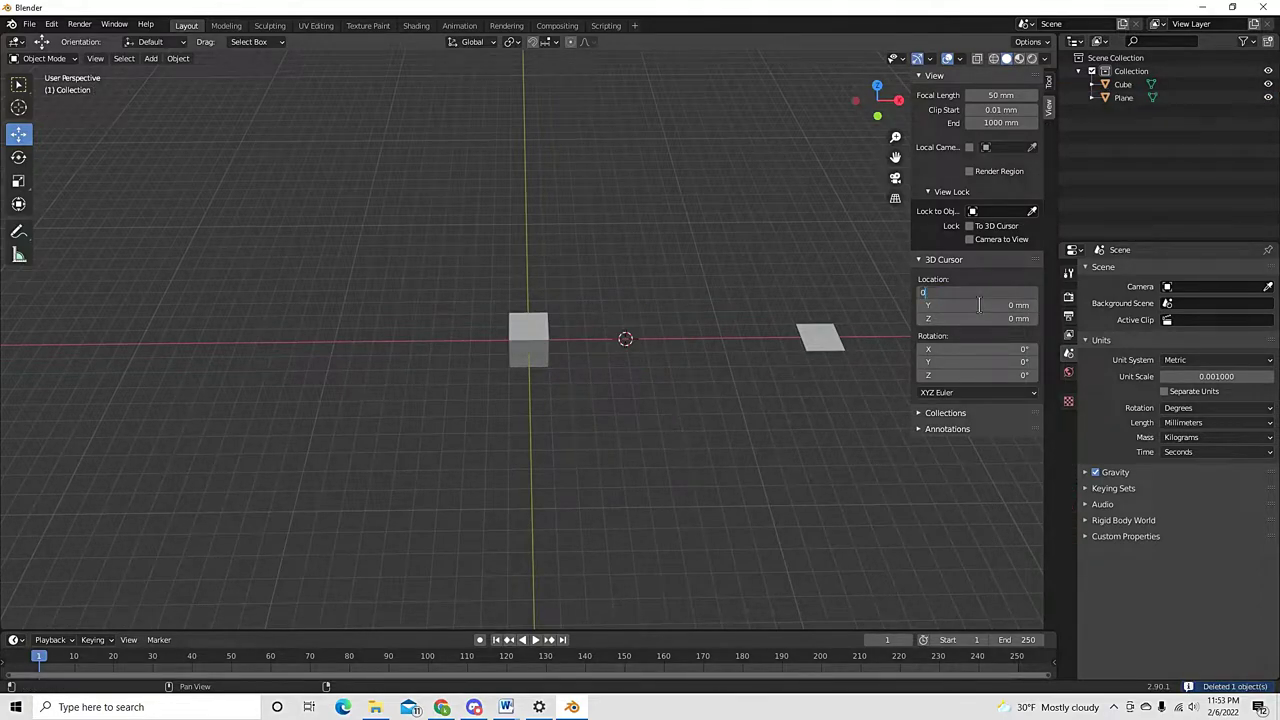
key("Return")
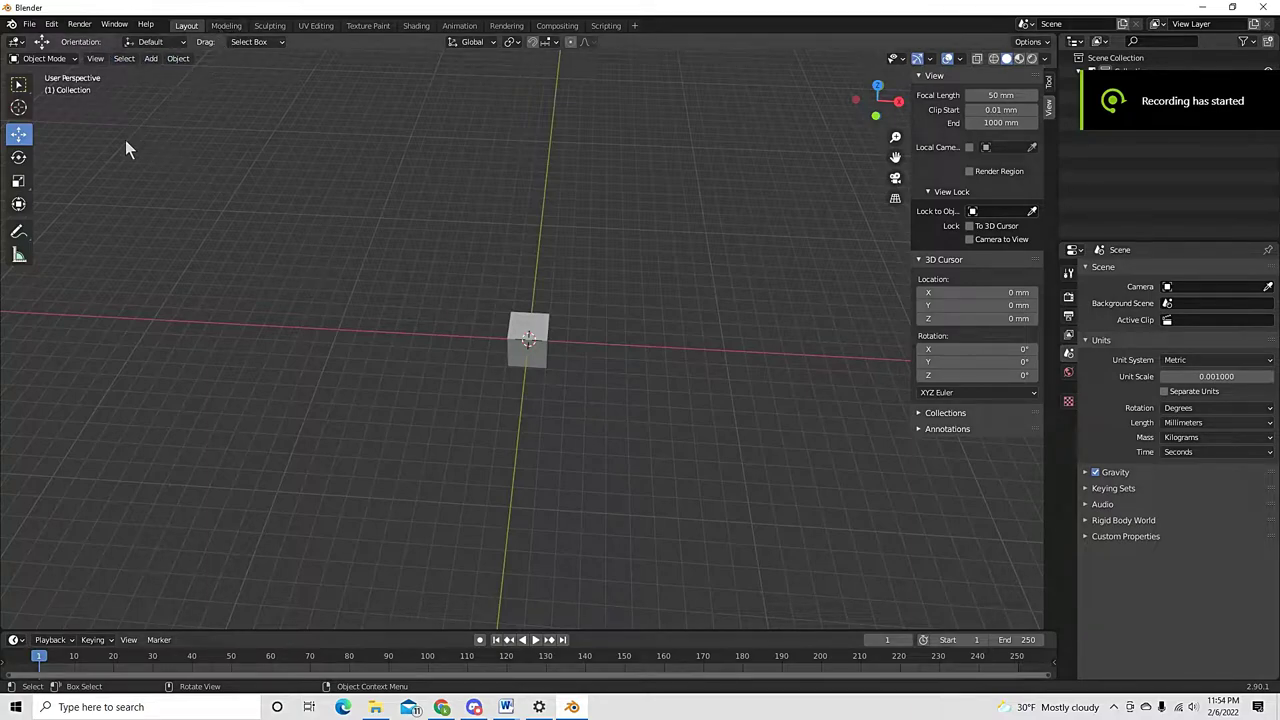
Select the cube and scale it up
key("a")
key("s")
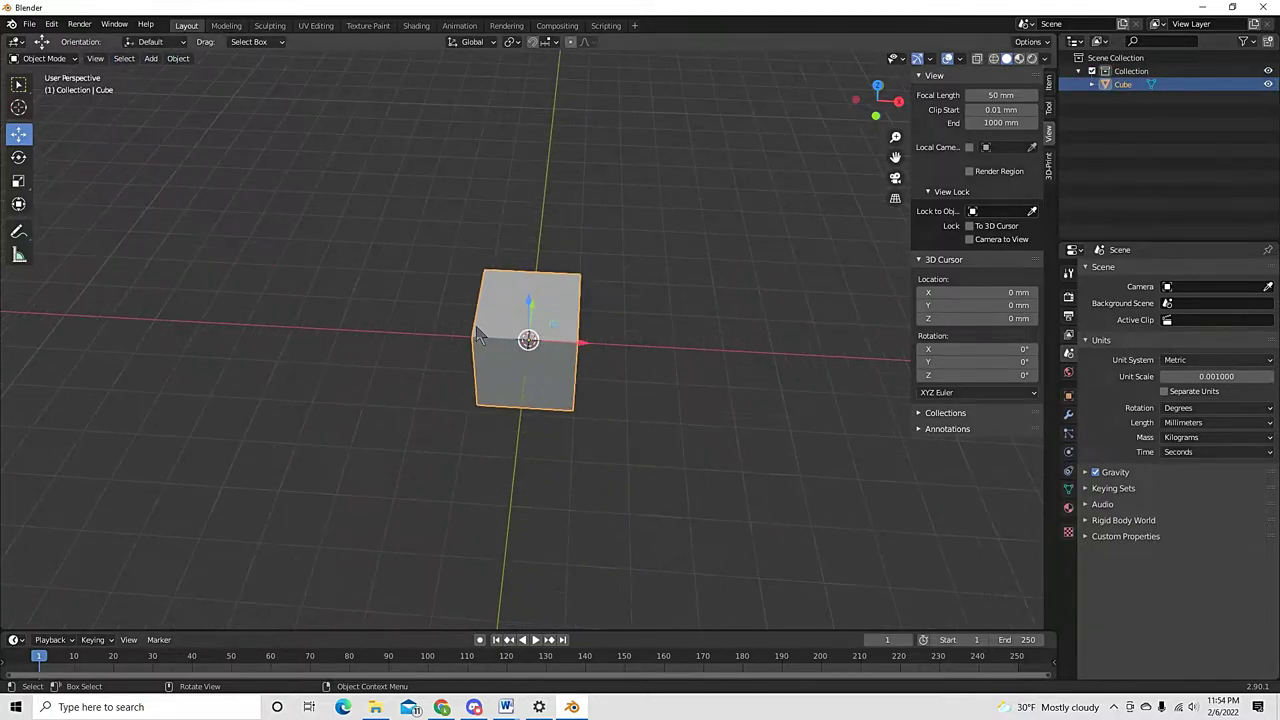
left_click(560, 332)
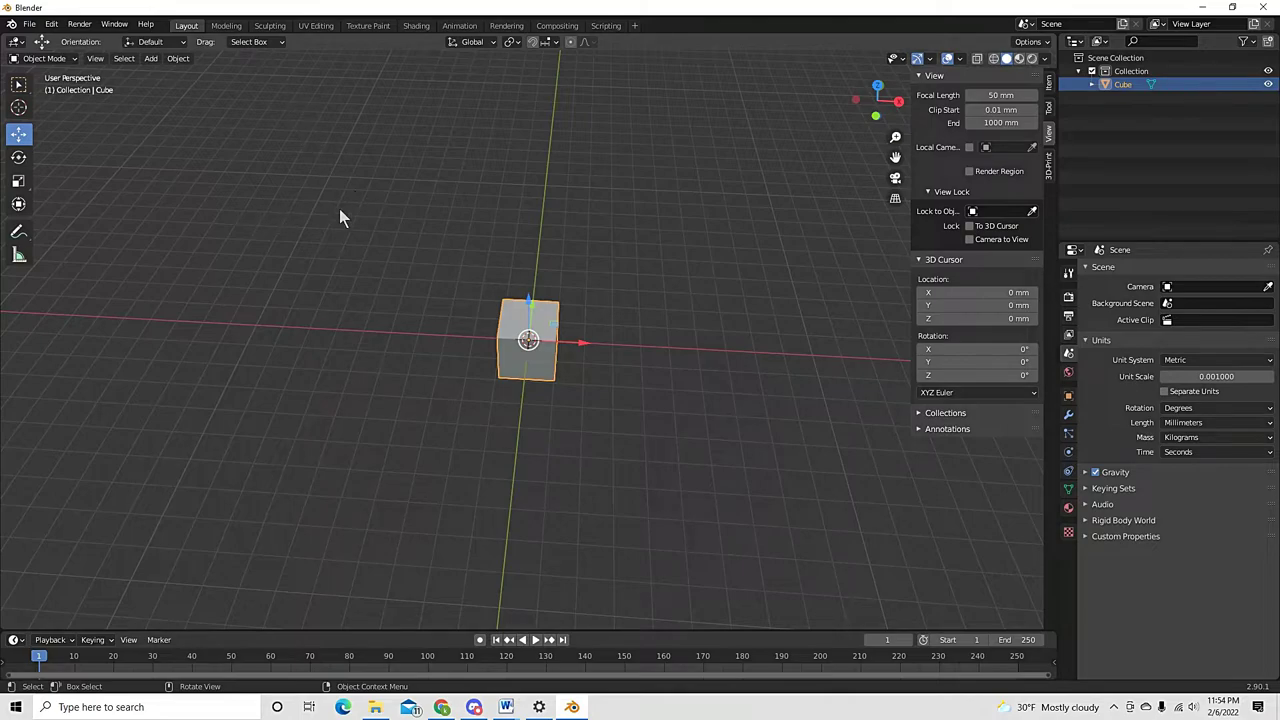
scroll(599, 357, "up", 5)
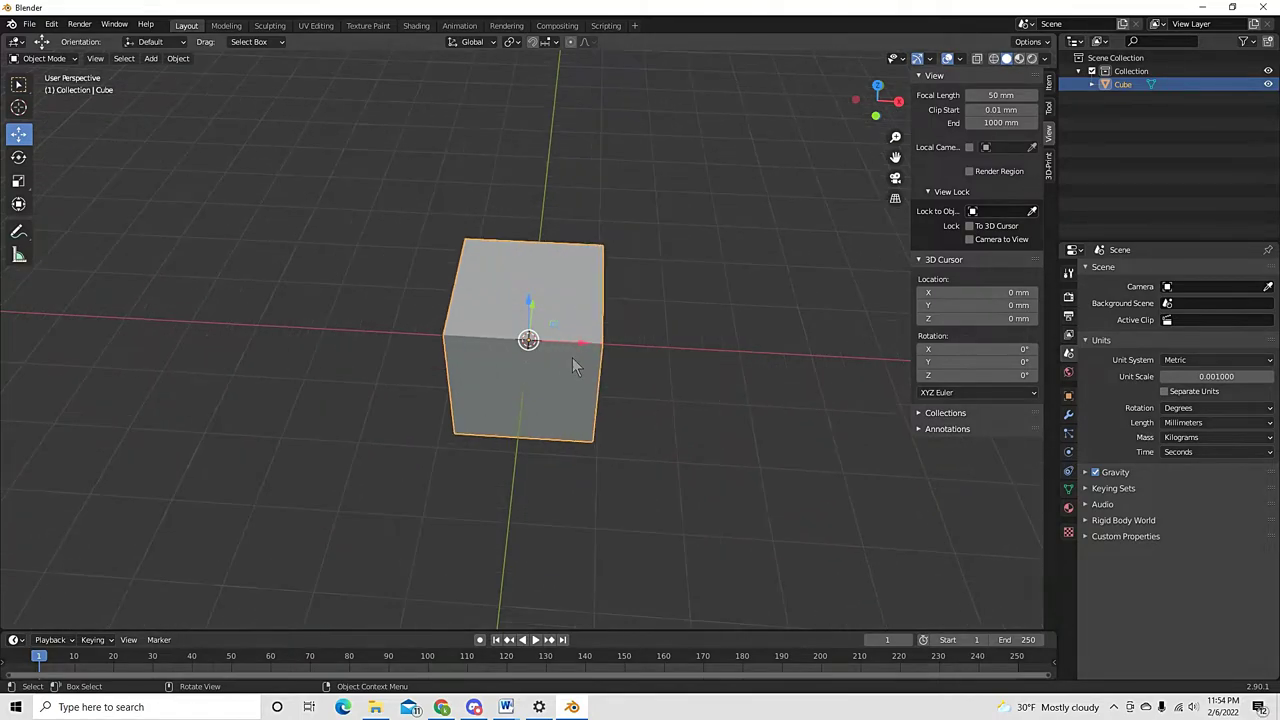
middle_click_drag(580, 363, 540, 350)
Switch the cube into Edit Mode and select all of its geometry
key("Tab")
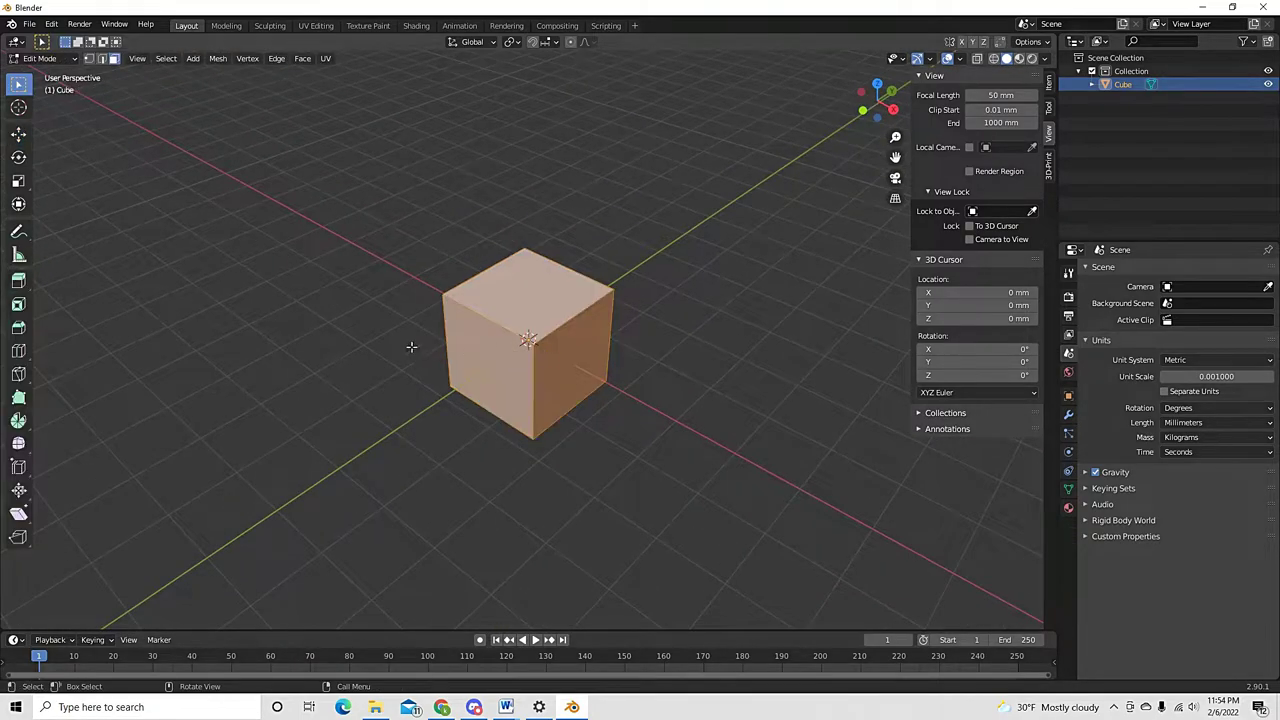
left_click(72, 60)
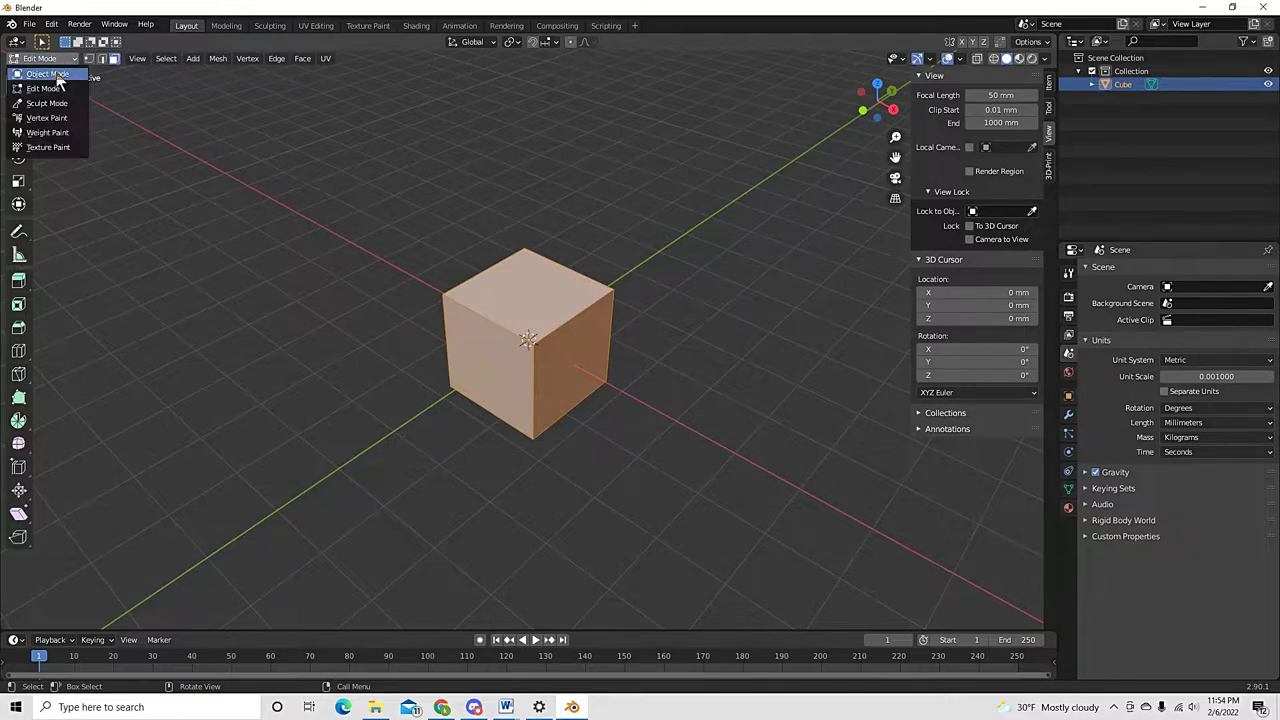
left_click(45, 74)
left_click(55, 62)
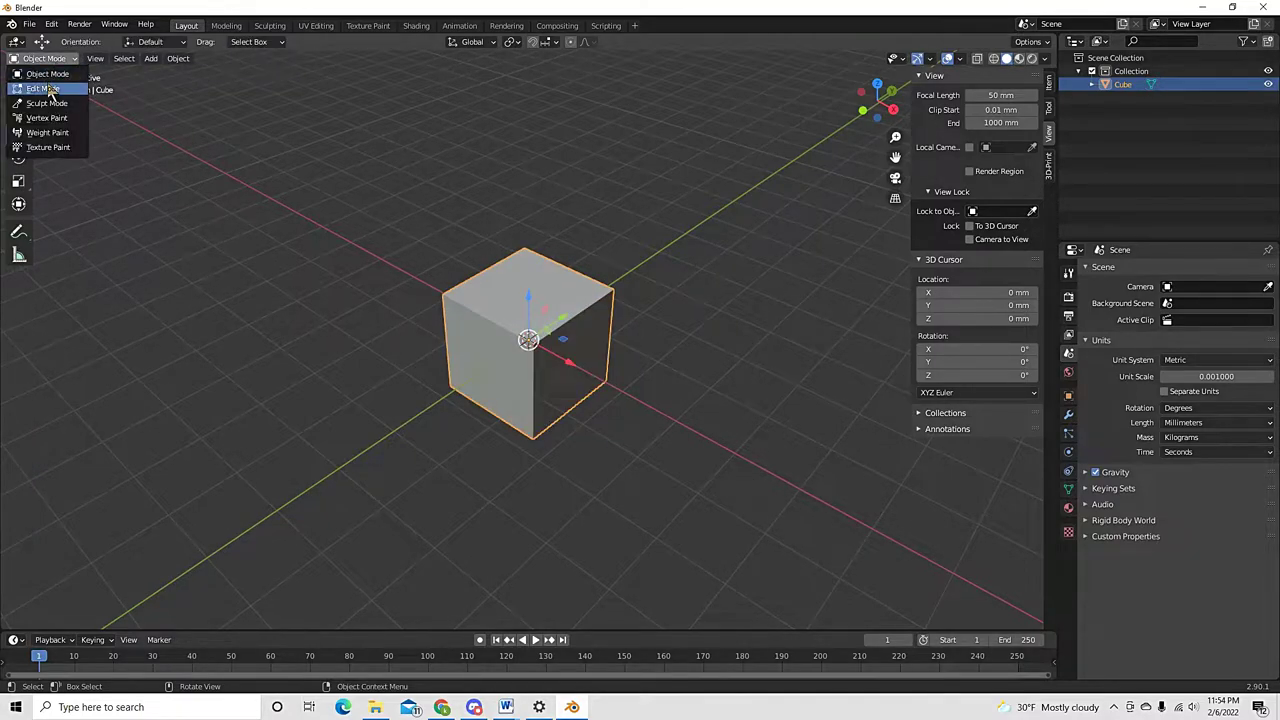
left_click(43, 88)
middle_click_drag(343, 309, 528, 380)
key("alt+a")
key("a")
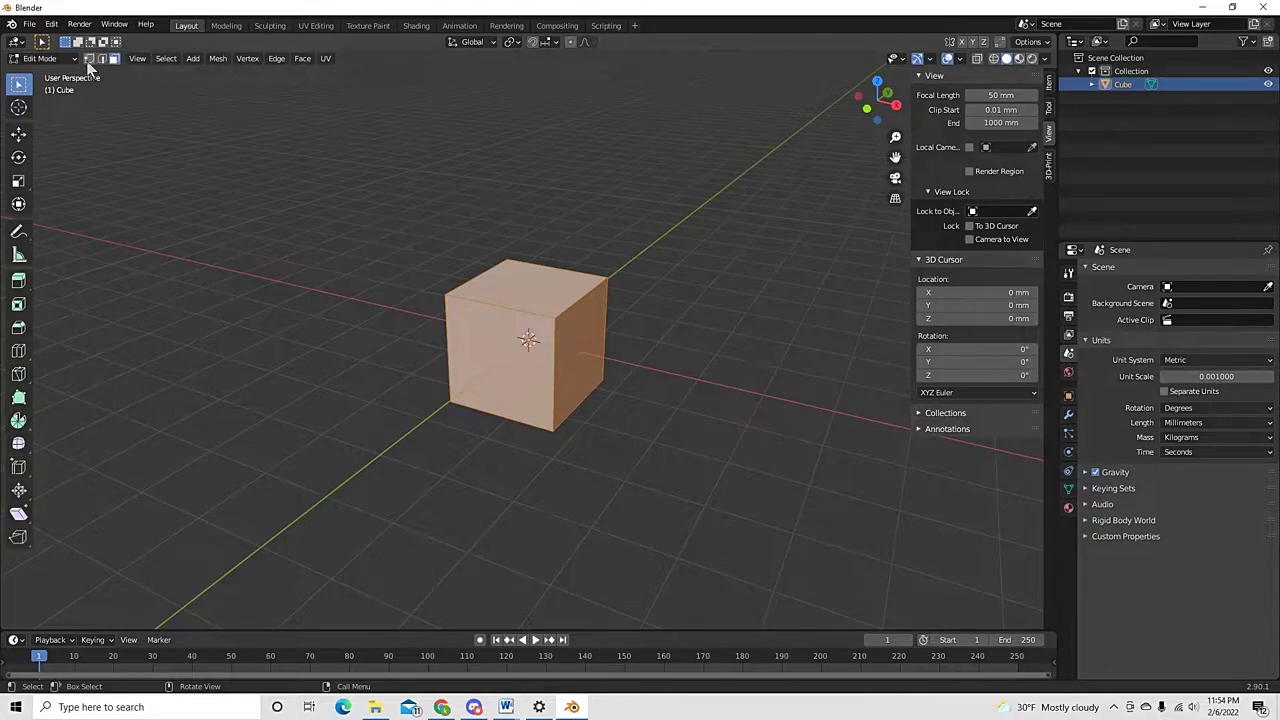
Scale the cube's mesh by 2 and click a top edge and corner vertices
key("s")
key("2")
key("Return")
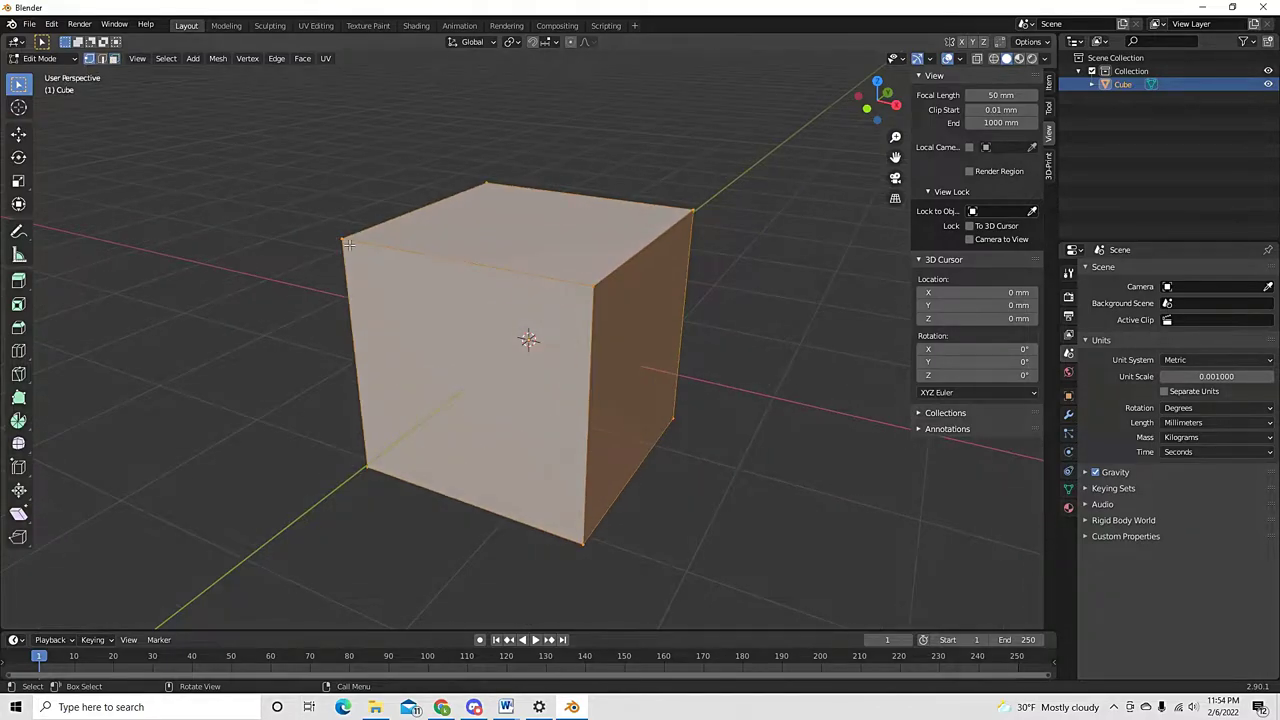
left_click(461, 263)
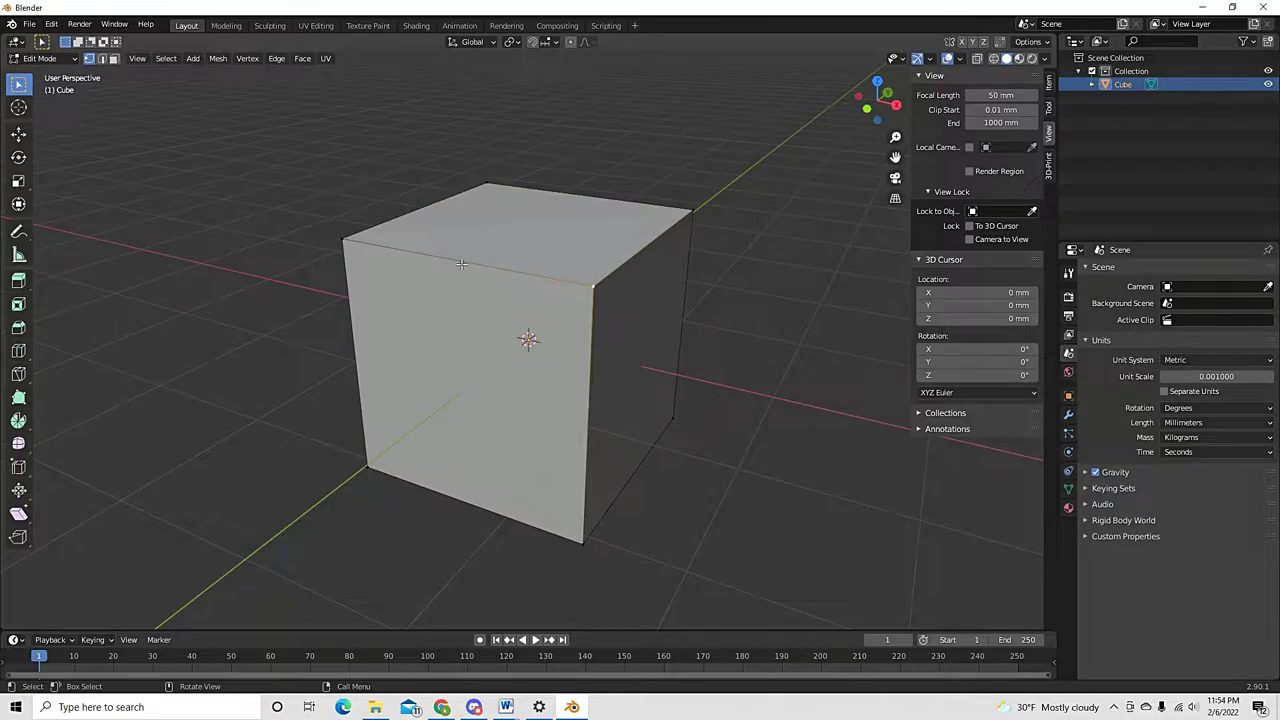
left_click(493, 189)
left_click(355, 238)
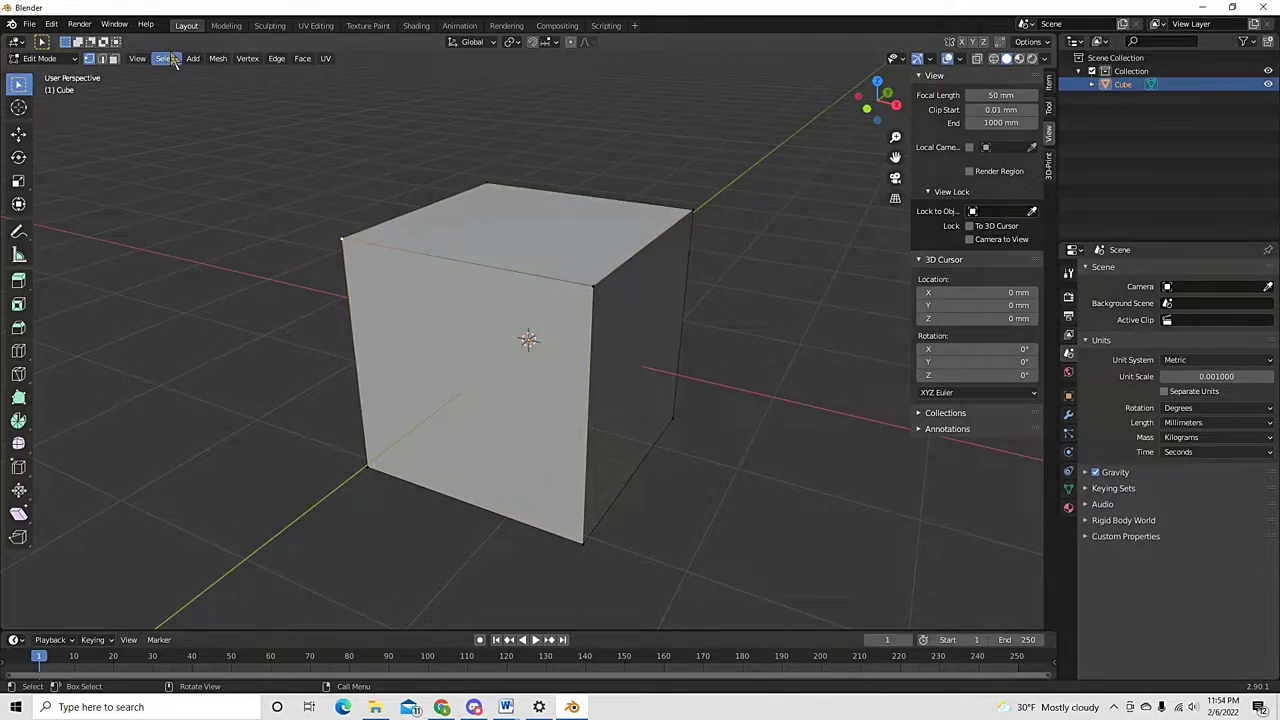
In edge select mode, select the front, right, back and left top edges
left_click(101, 58)
left_click(490, 272)
left_click(628, 256)
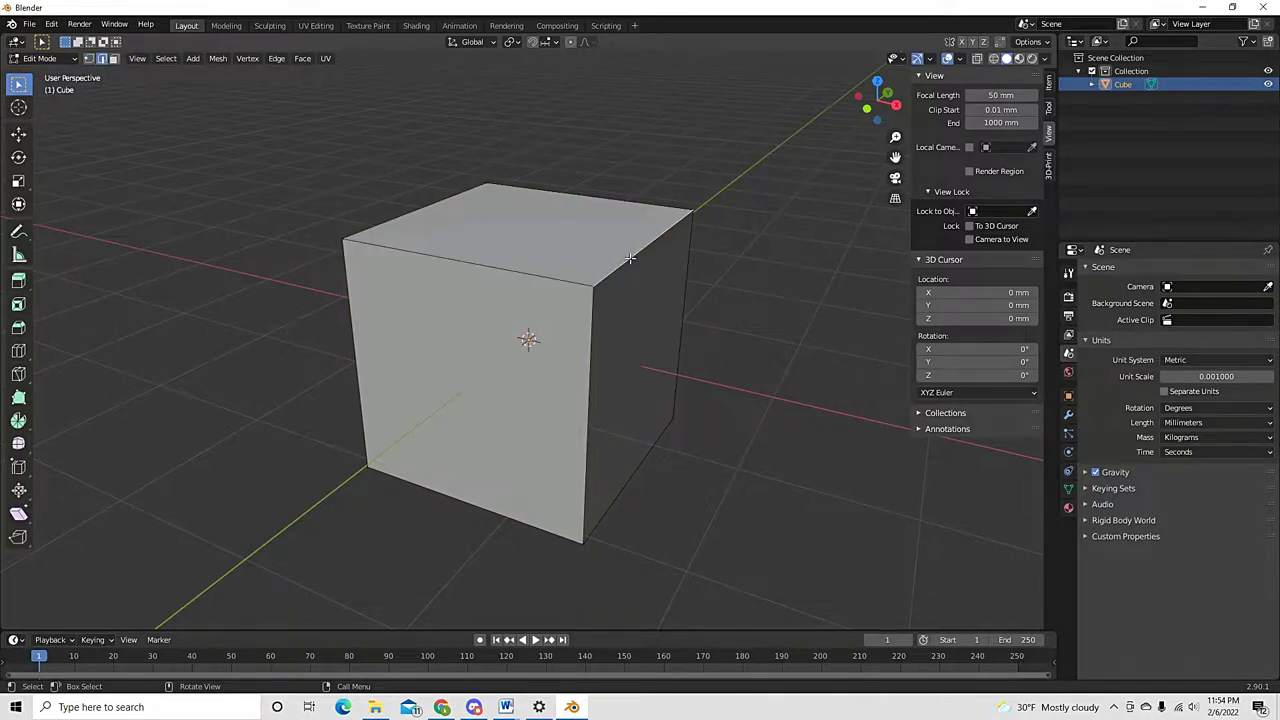
left_click(630, 207)
left_click(411, 215)
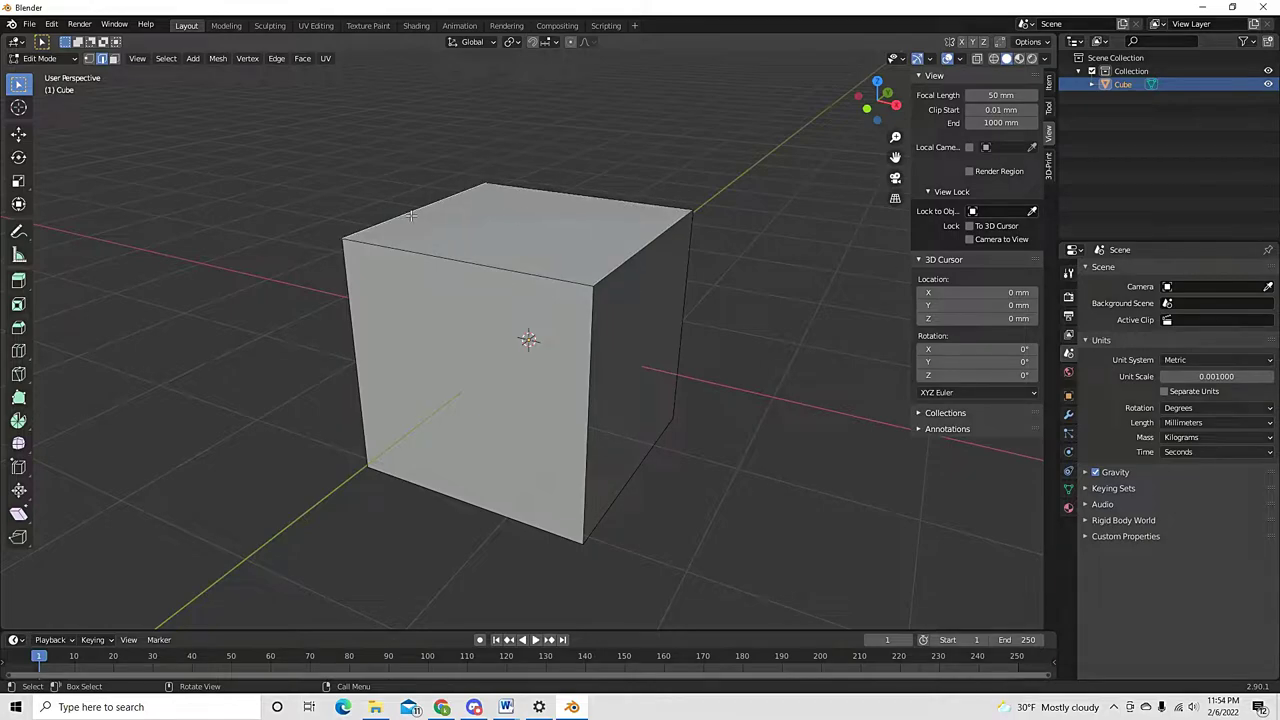
In face select mode, select the top, front and right faces
left_click(114, 58)
left_click(509, 228)
left_click(478, 360)
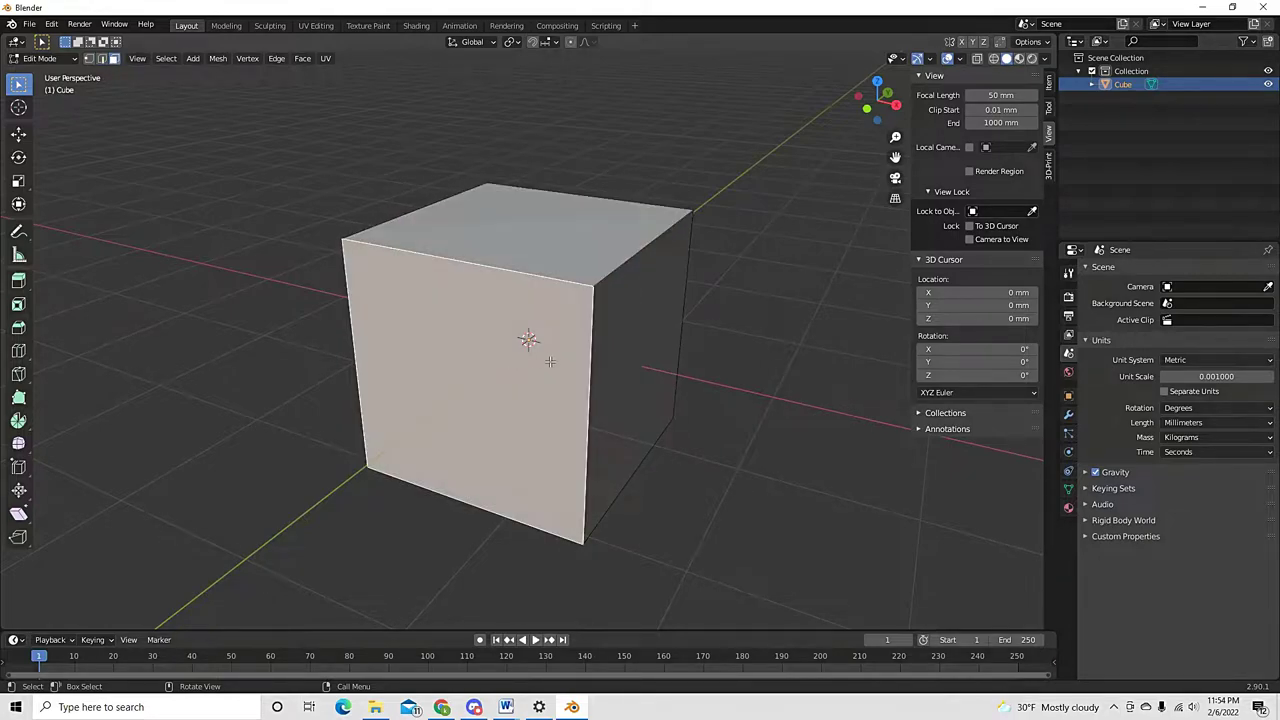
left_click(636, 346)
Back in vertex select mode, select all four top corner vertices
left_click(101, 58)
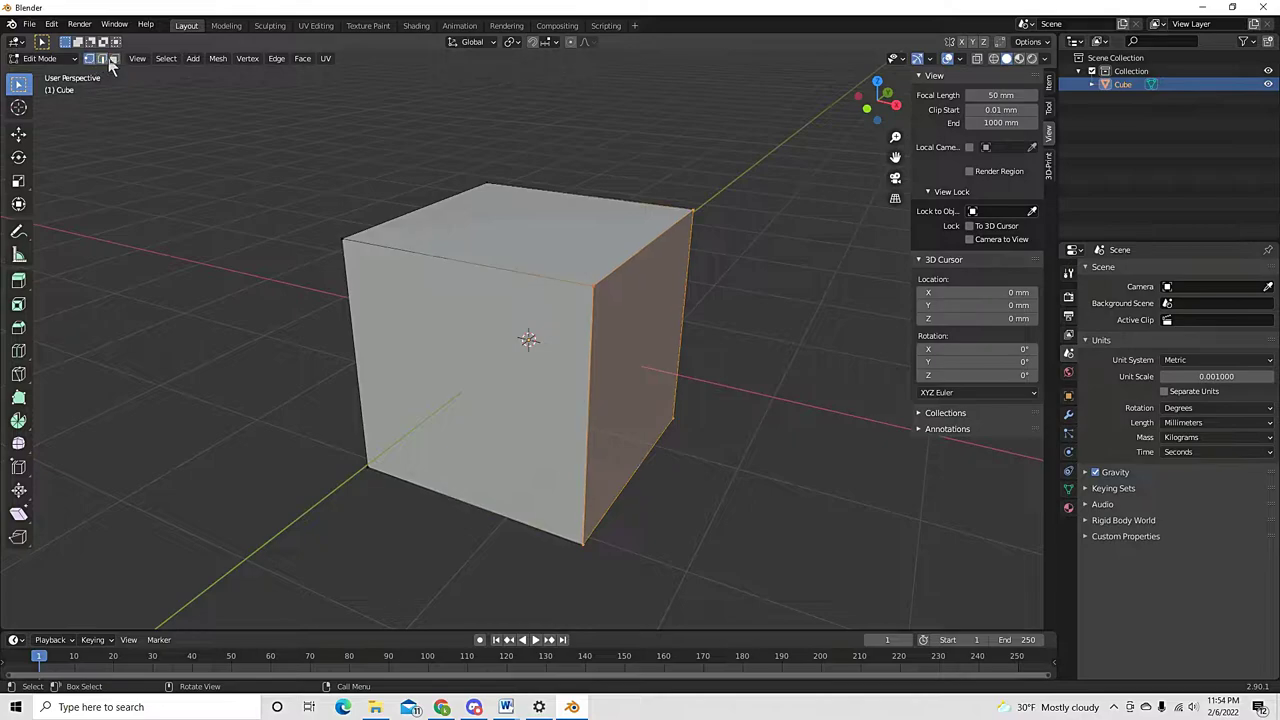
left_click(94, 58)
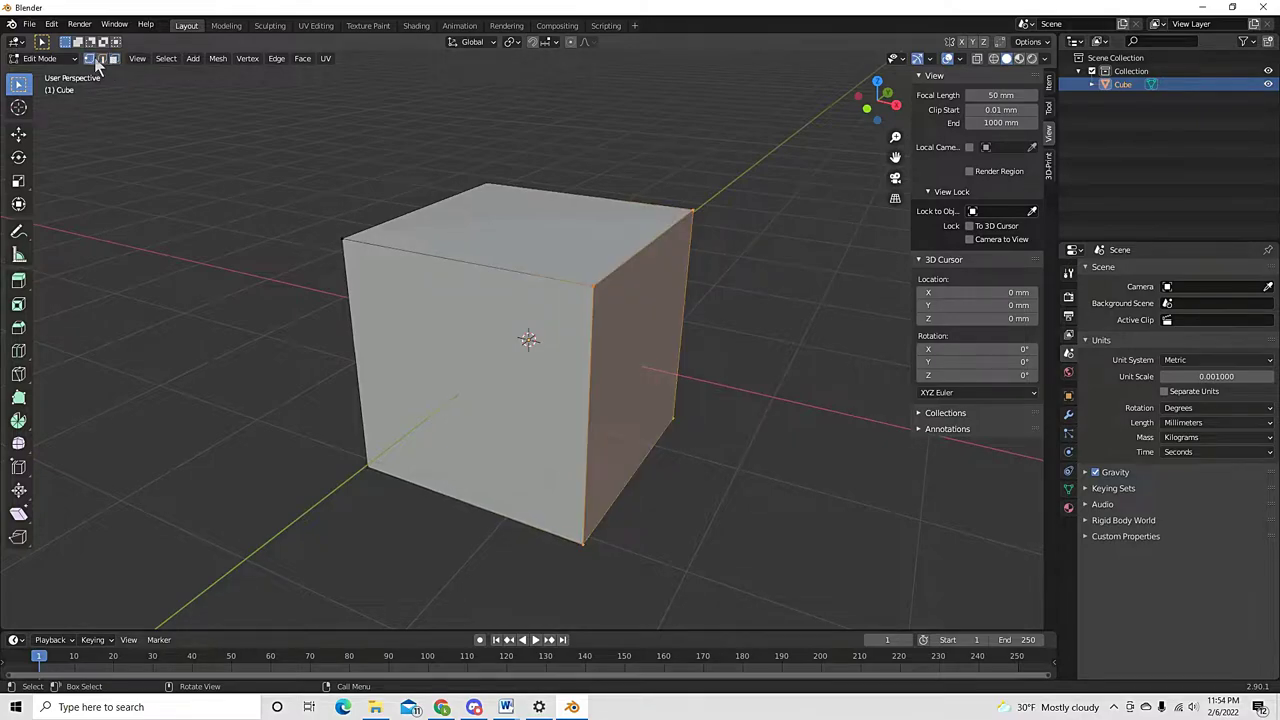
left_click(368, 242)
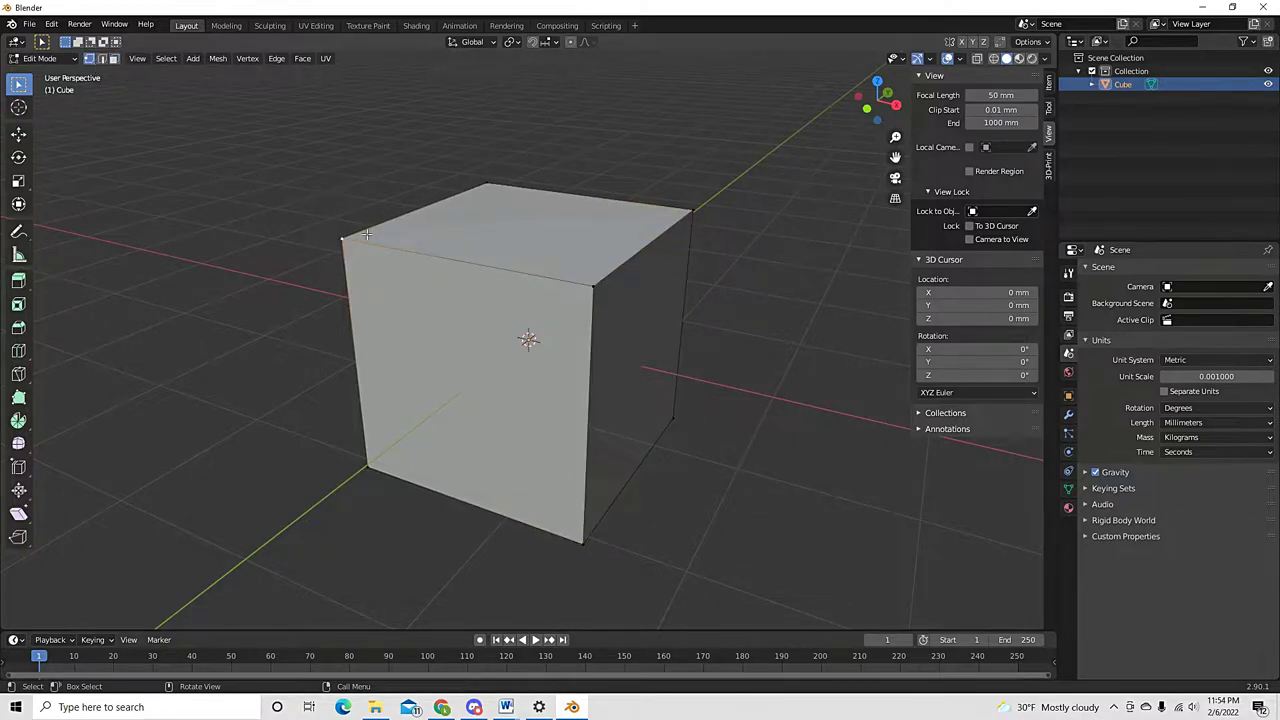
left_click(596, 288, "shift")
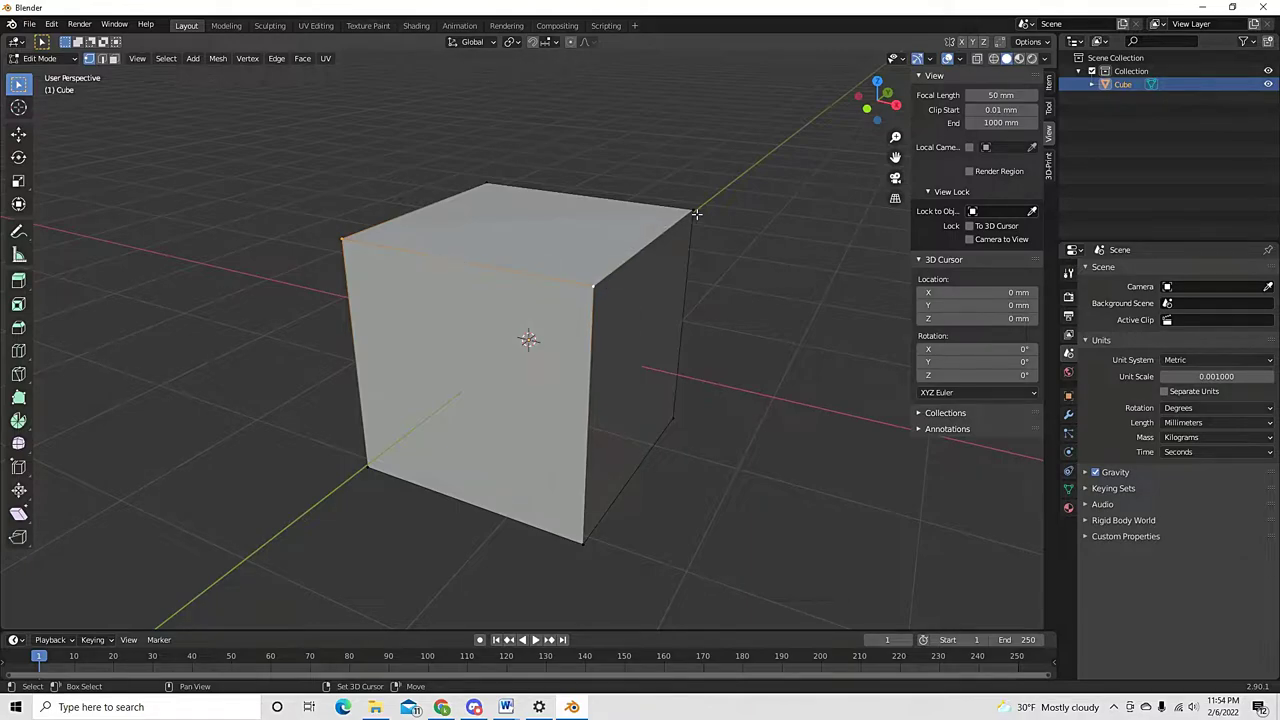
left_click(693, 212, "shift")
left_click(487, 184, "shift")
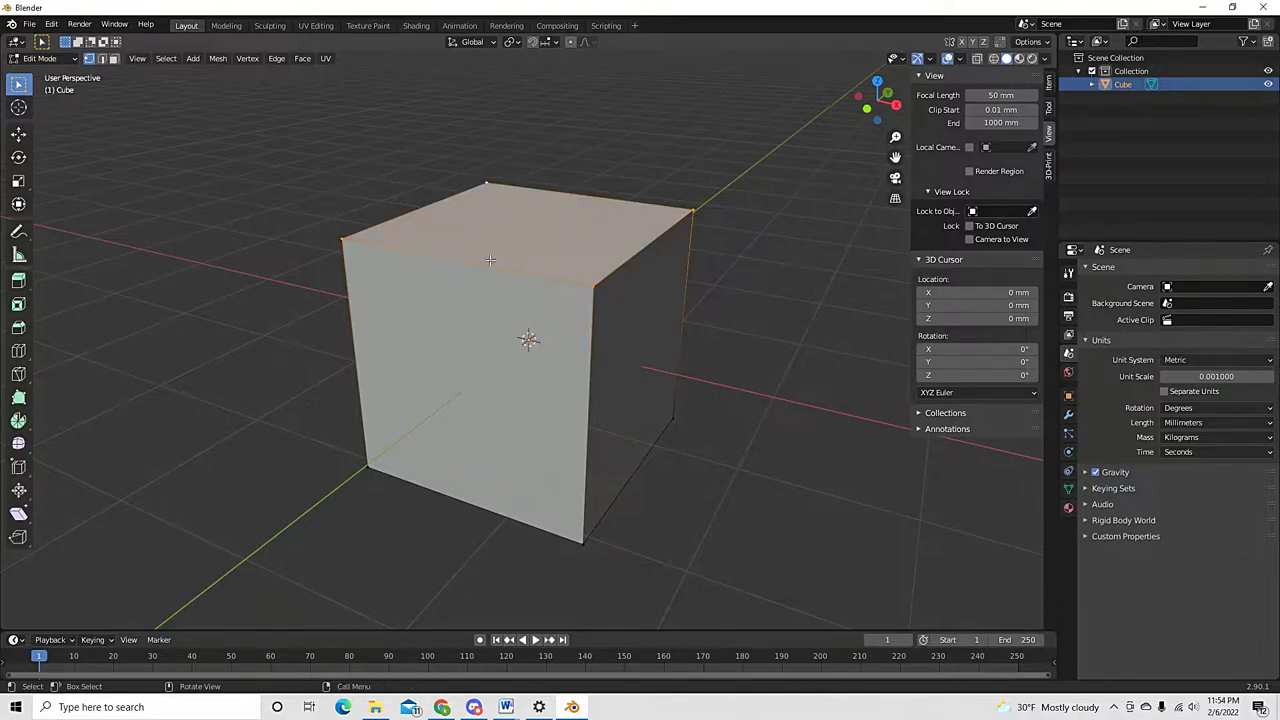
Select a shortest edge path between two vertices, clear it, and return to Object Mode
middle_click_drag(586, 544, 654, 434)
left_click(357, 456)
left_click(720, 423, "ctrl")
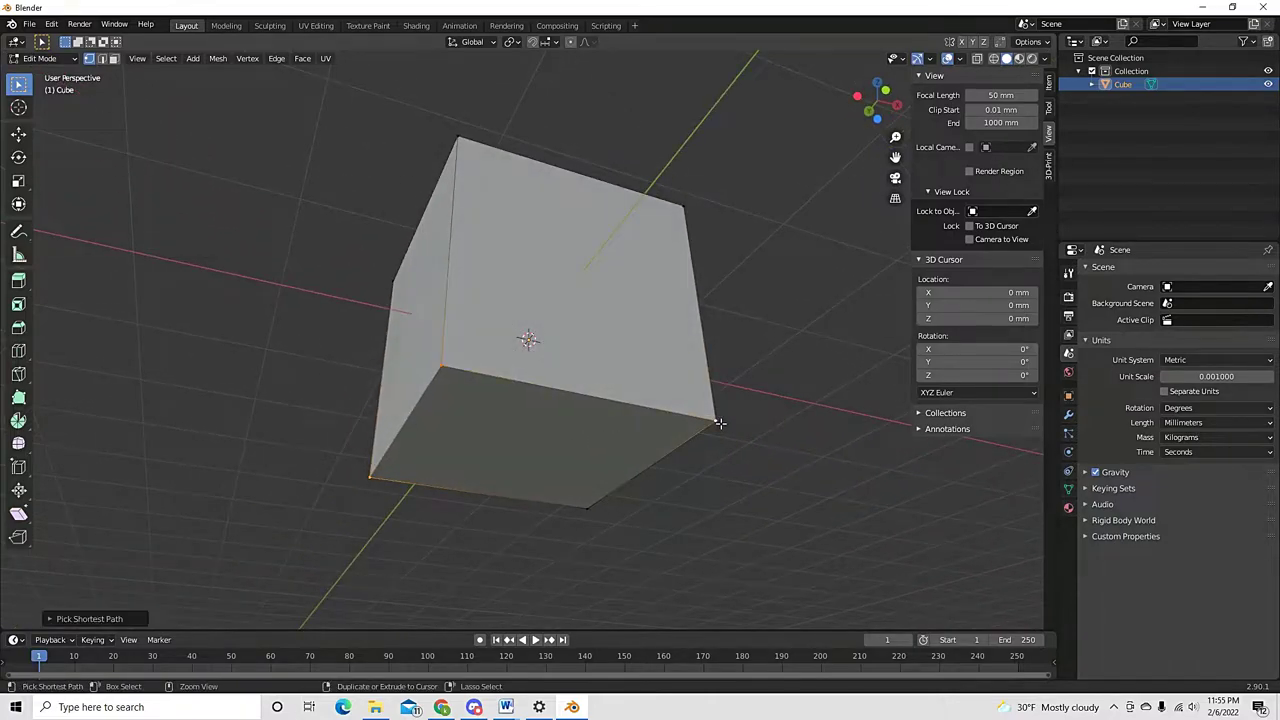
middle_click_drag(512, 429, 463, 455)
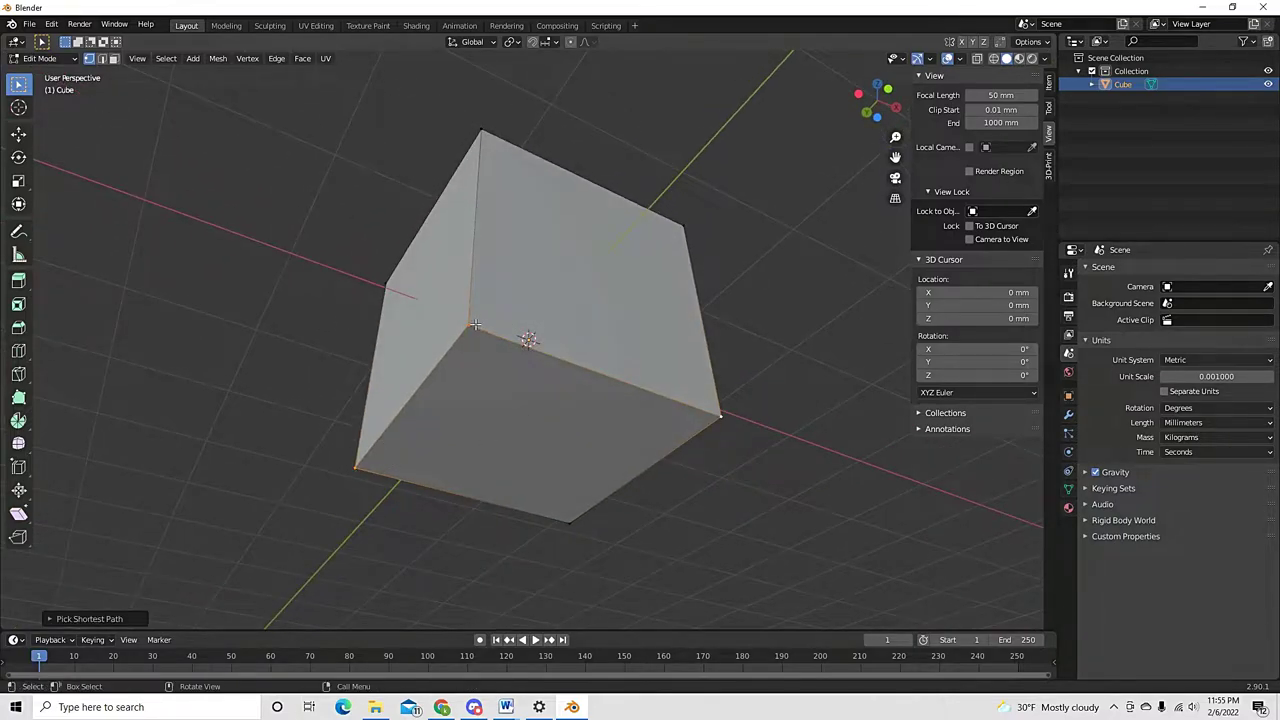
middle_click_drag(716, 424, 526, 337)
scroll(371, 323, "down", 3)
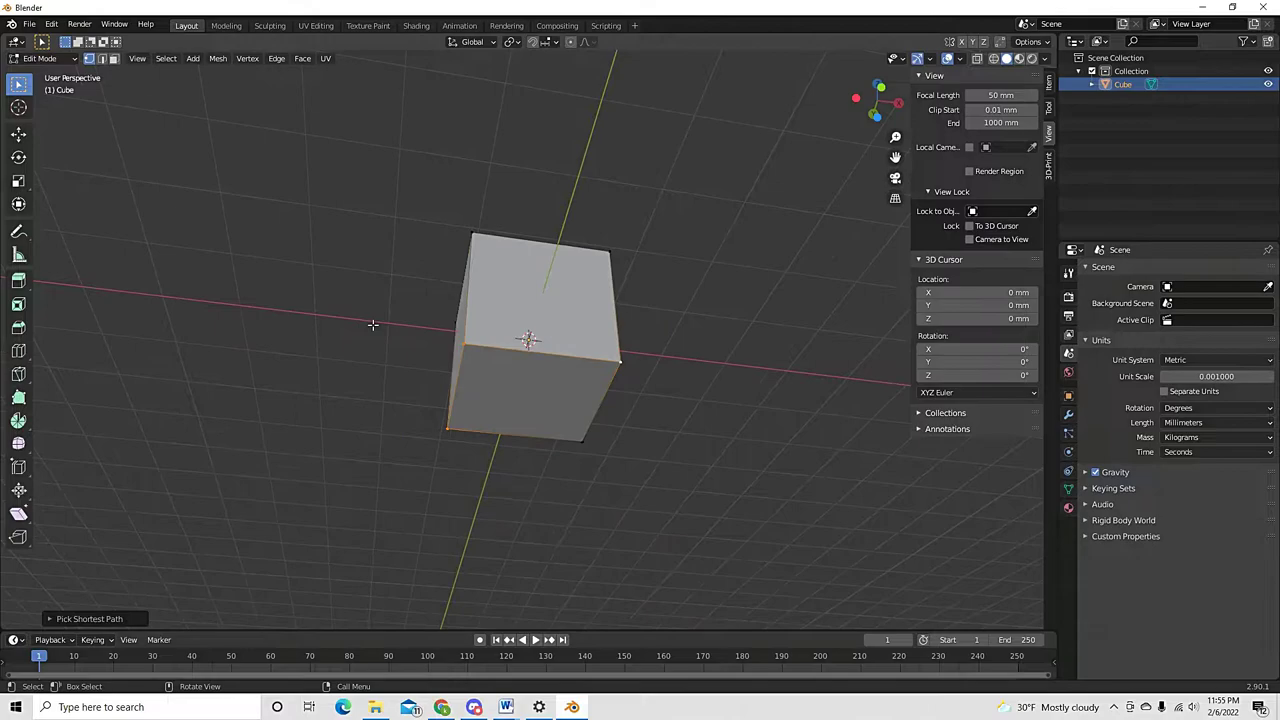
middle_click_drag(371, 323, 372, 352)
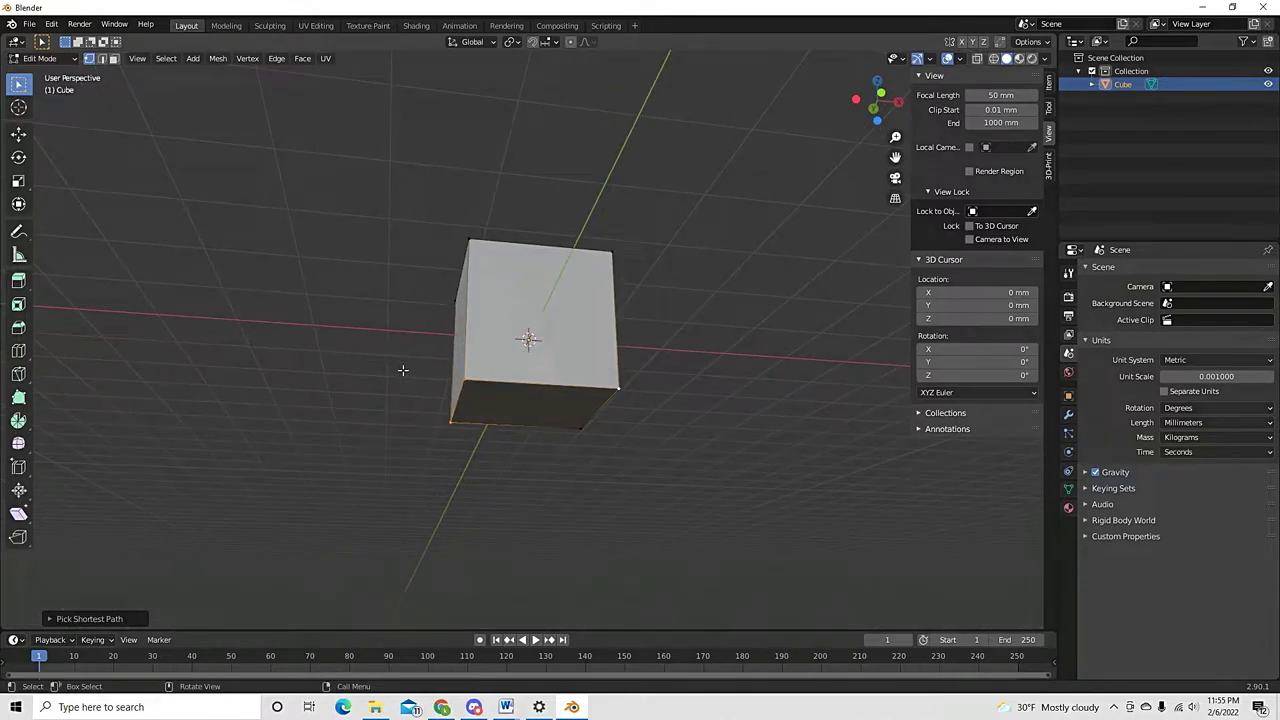
left_click(403, 370)
key("KP_1")
key("Tab")
Delete the cube, add a cone scaled 2x, and raise its base onto the X axis in front view
middle_click_drag(406, 390, 380, 437)
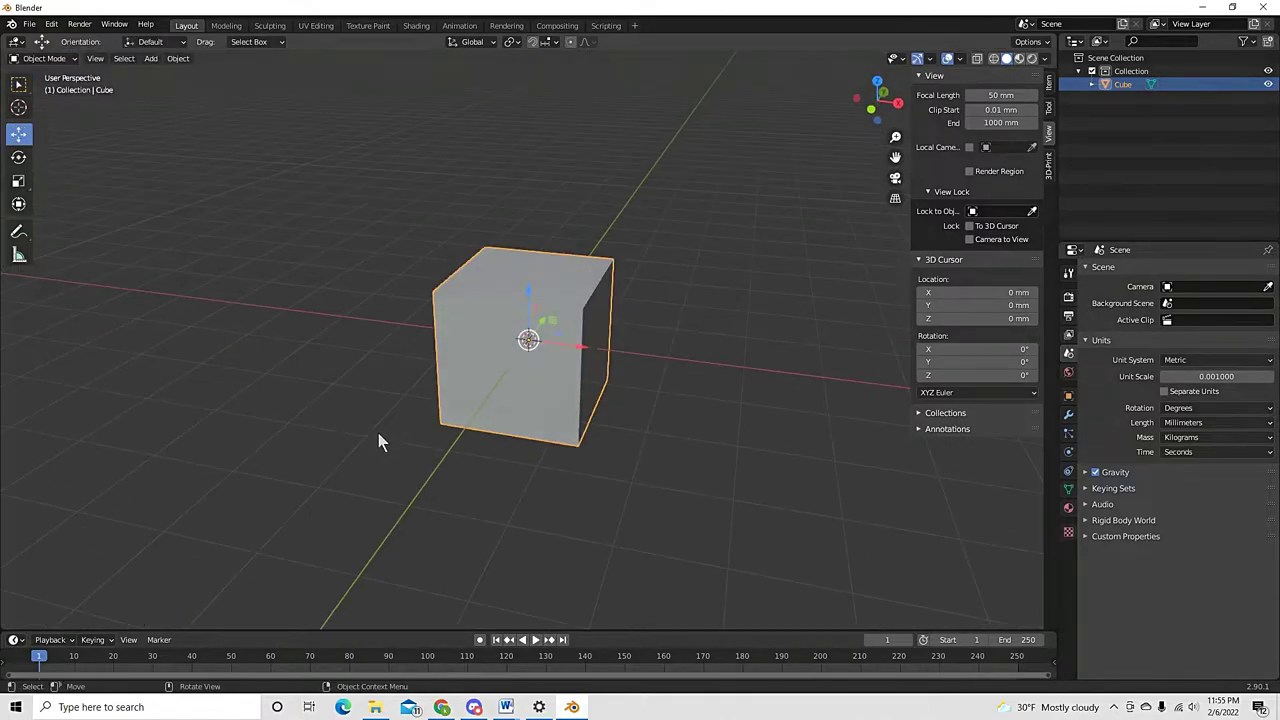
key("Delete")
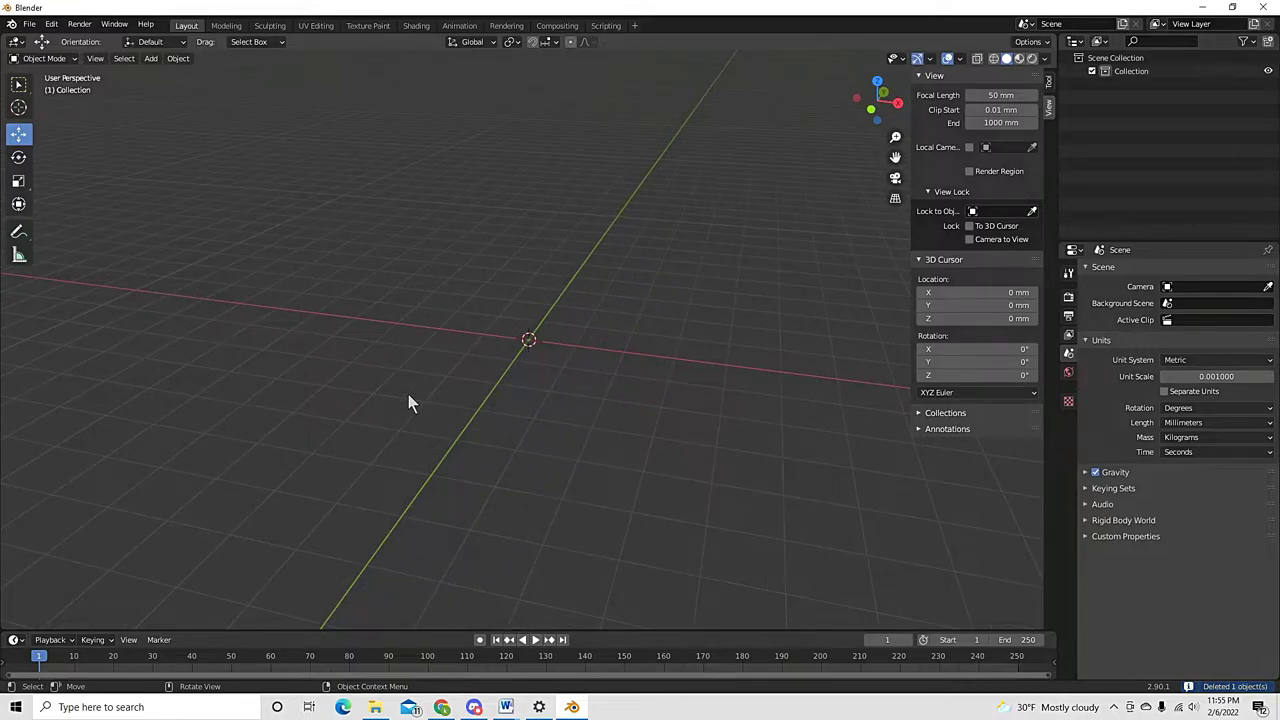
key("shift+a")
mouse_move(408, 394)
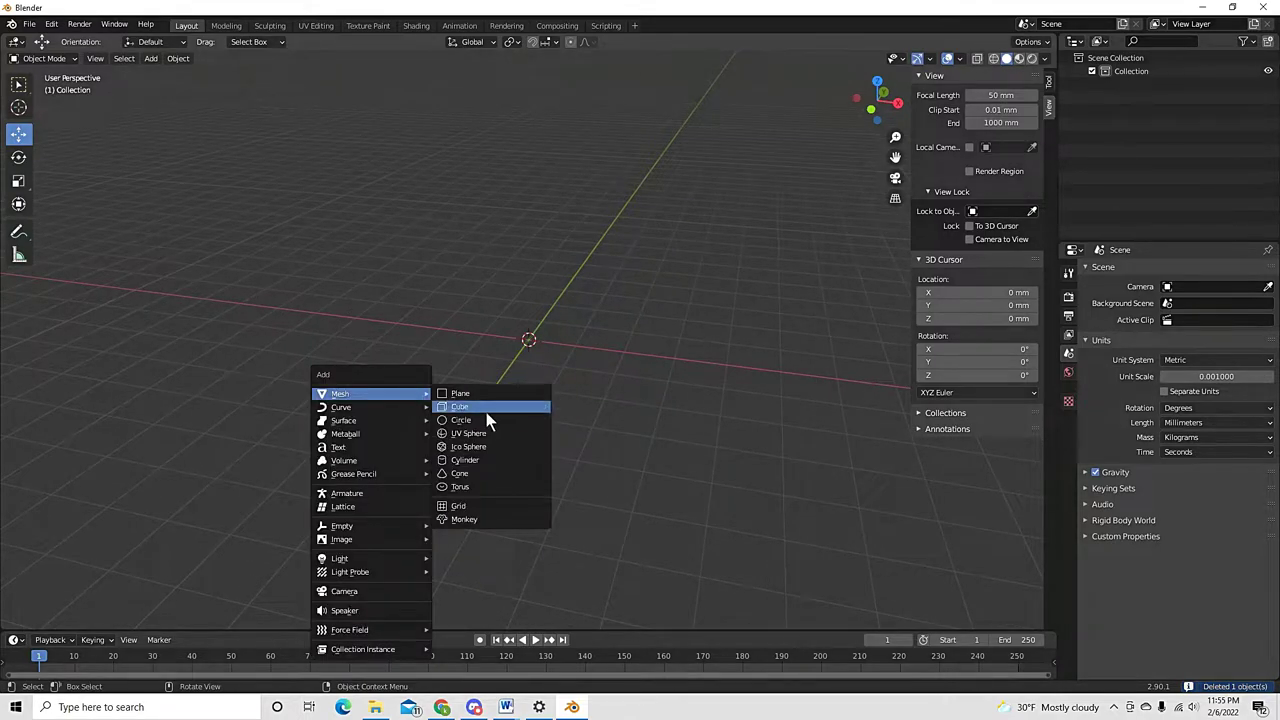
left_click(488, 473)
key("s")
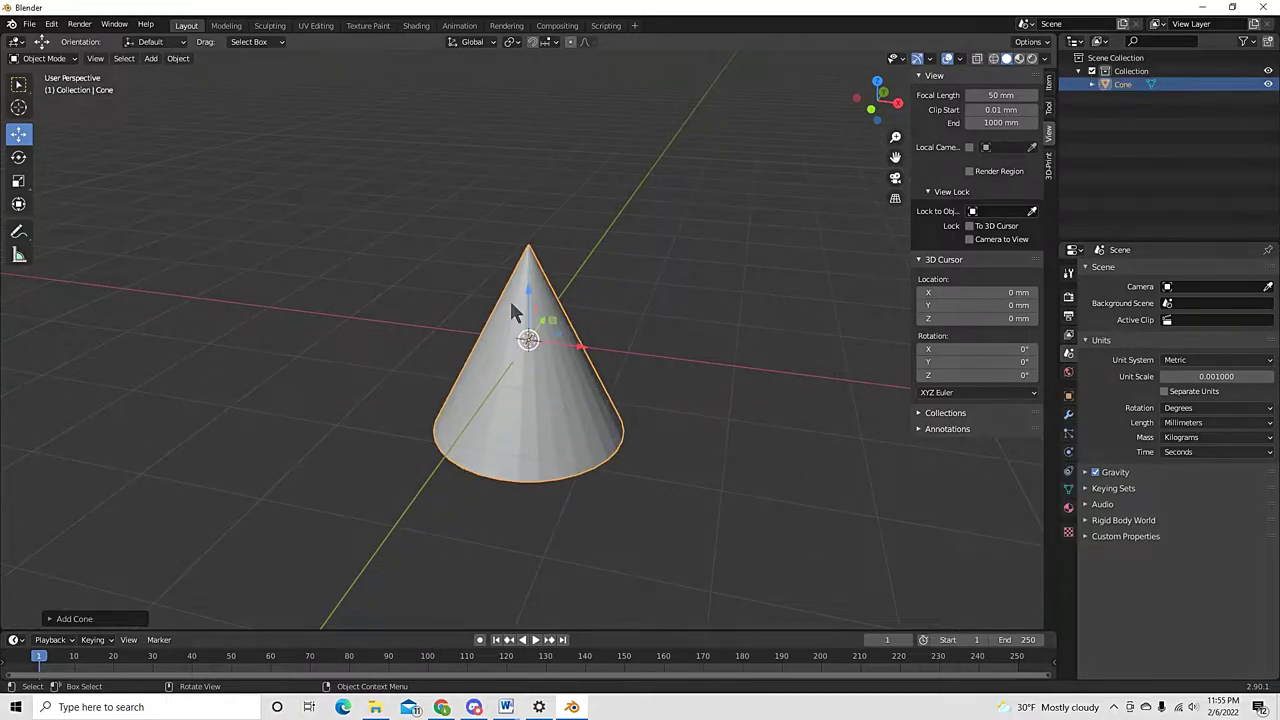
key("KP_1")
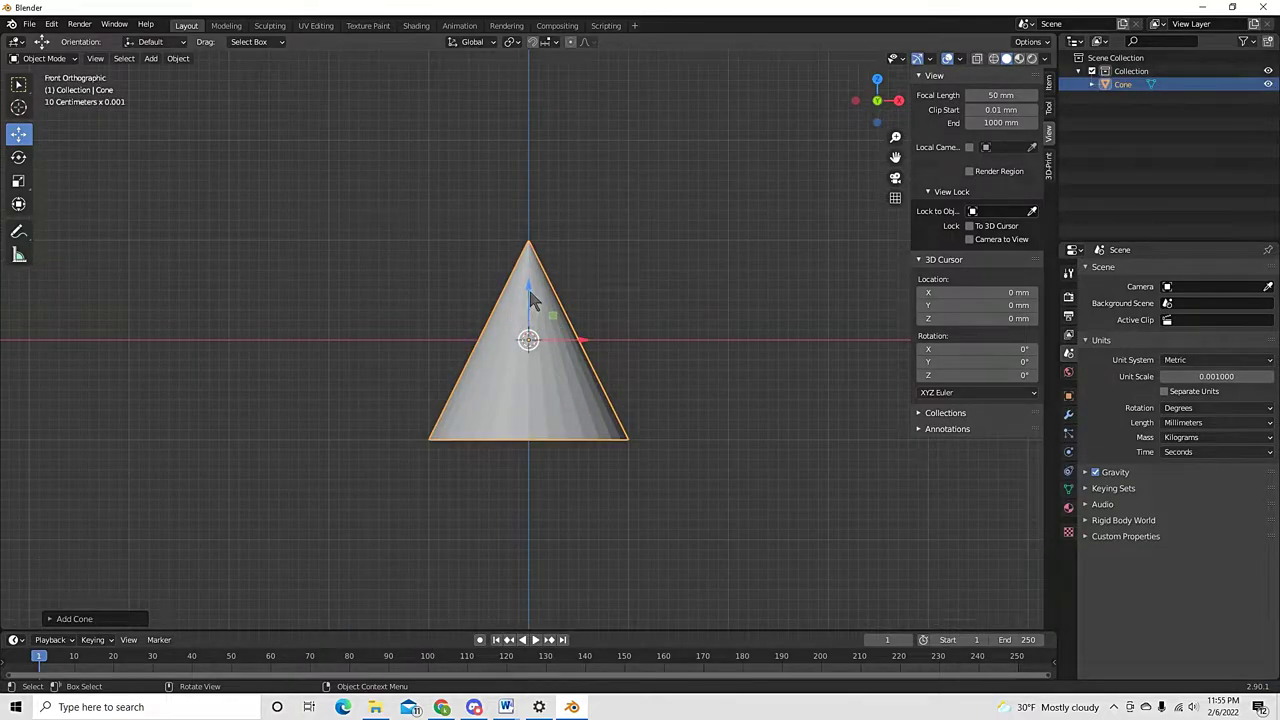
left_click_drag(531, 298, 531, 198)
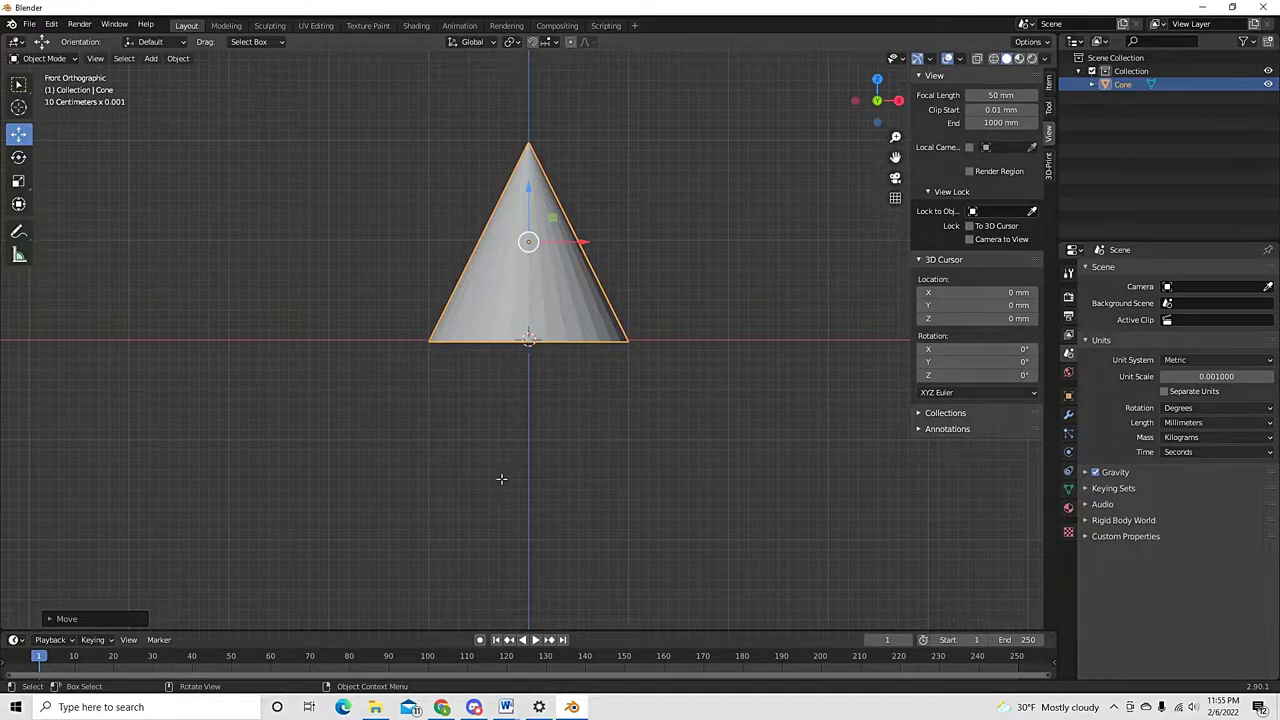
Enter Edit Mode on the cone with edge selection active
key("Tab")
key("KP_2")
key("KP_2")
key("KP_2")
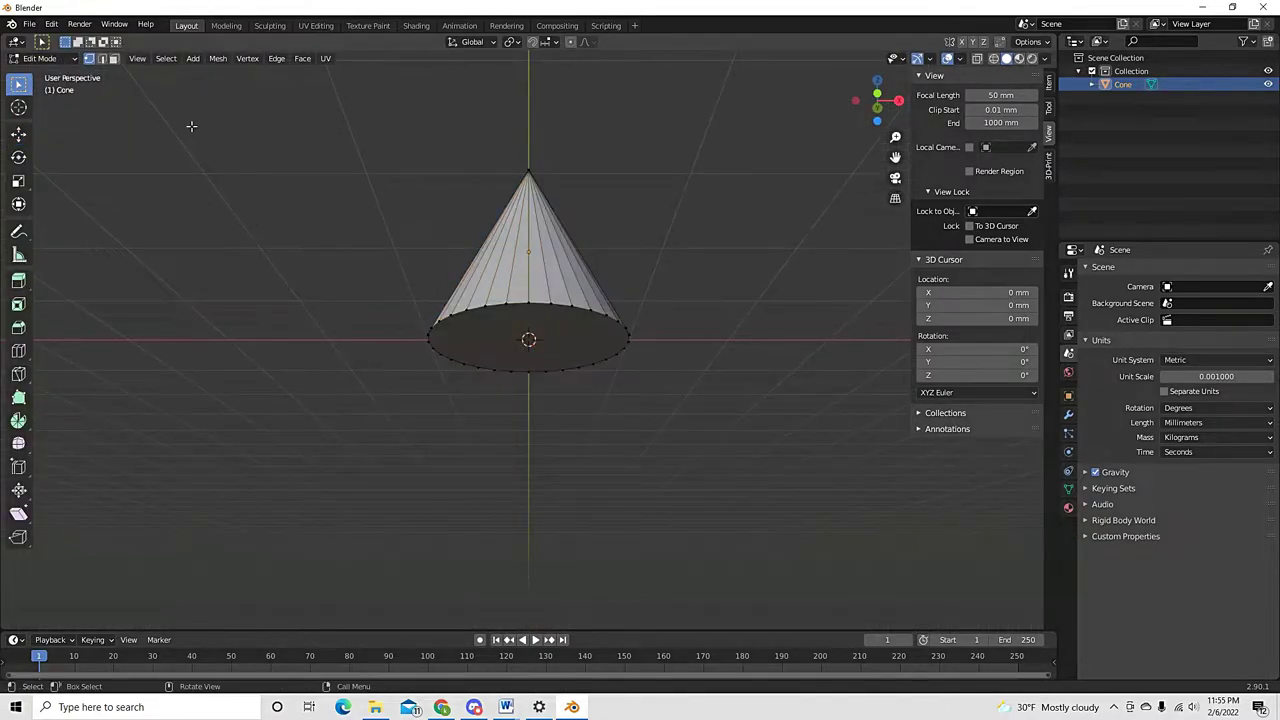
left_click(101, 58)
middle_click_drag(456, 448, 486, 434)
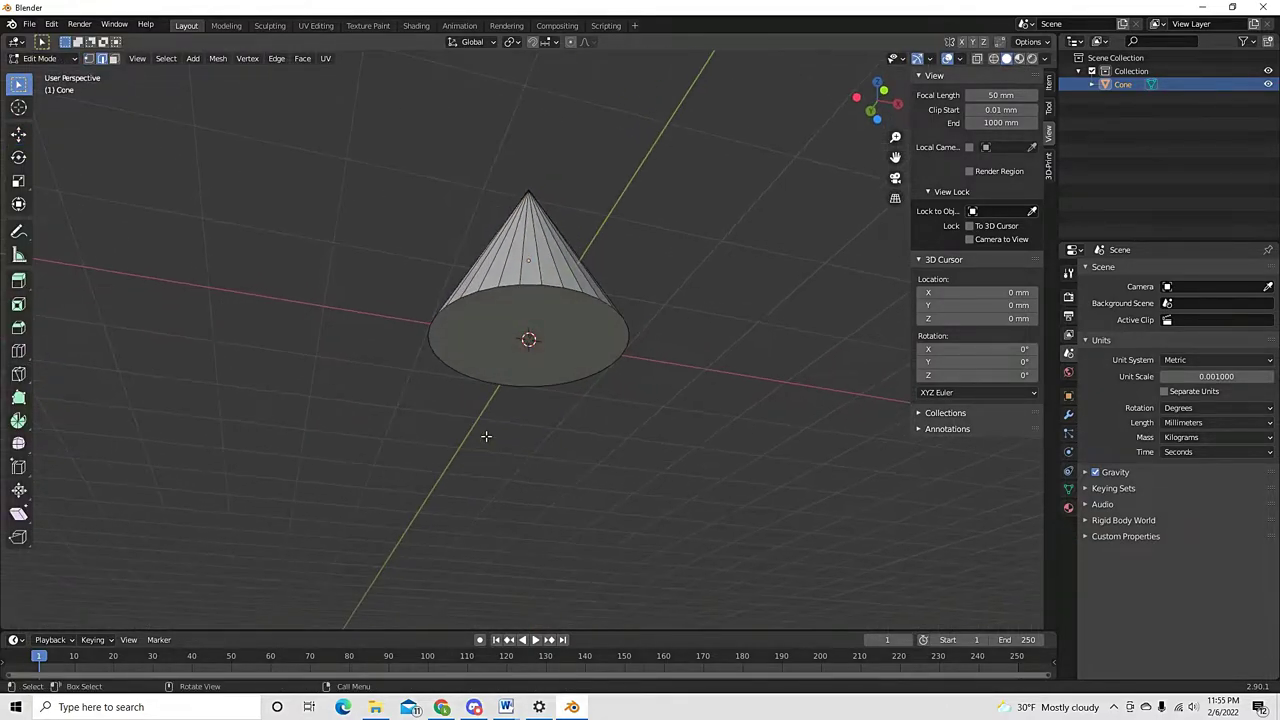
Look up under the cone and start a shortest-path edge selection along the front of the base rim
middle_click_drag(669, 424, 597, 486)
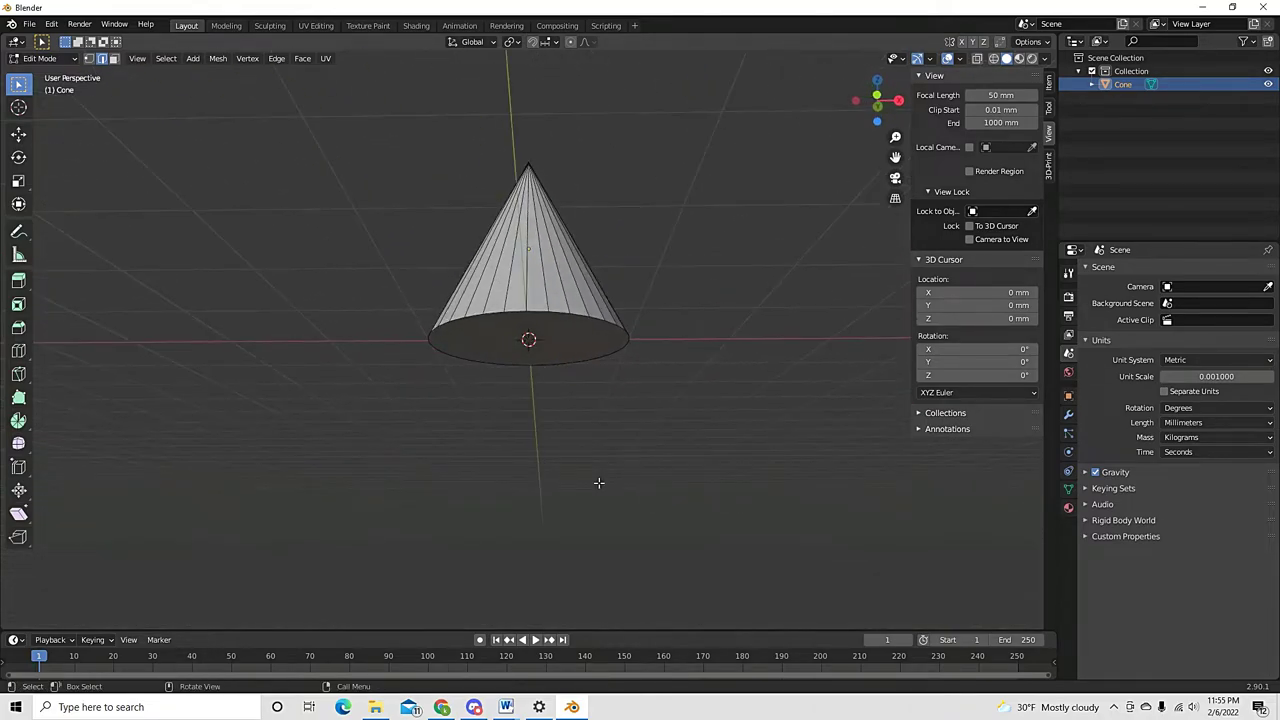
middle_click_drag(534, 423, 531, 337)
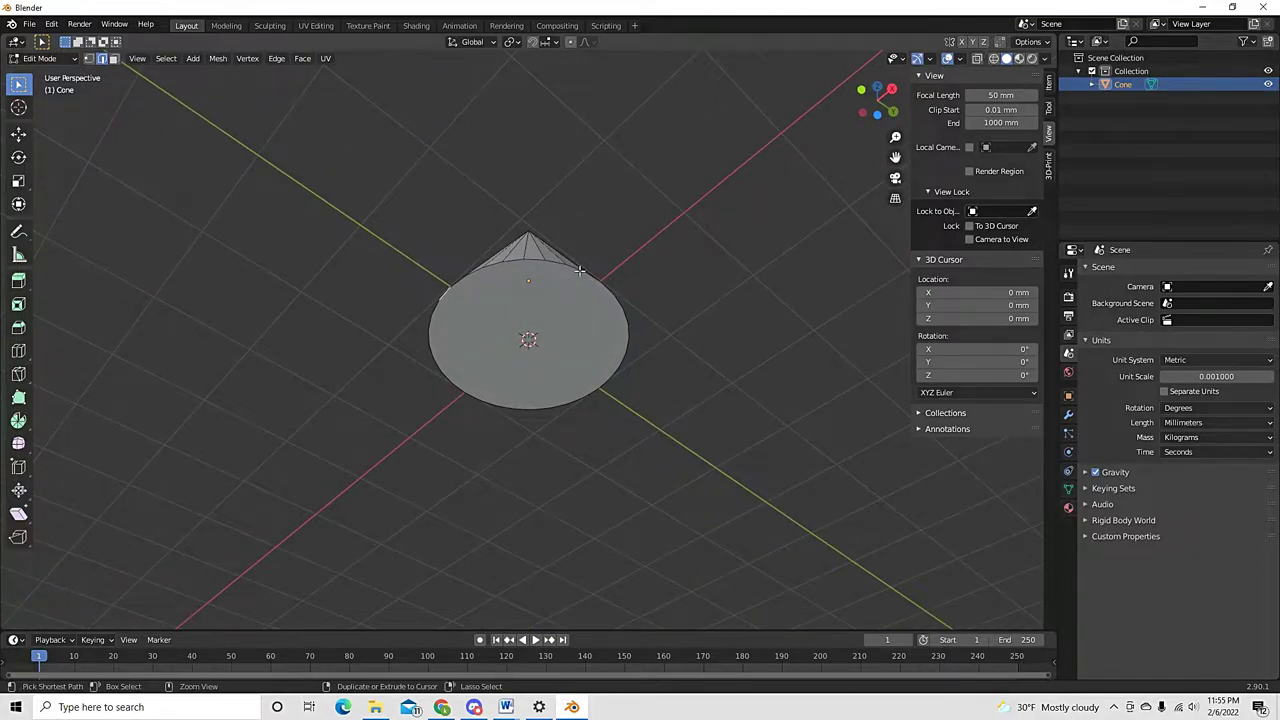
left_click(580, 270, "ctrl")
middle_click_drag(563, 274, 521, 297)
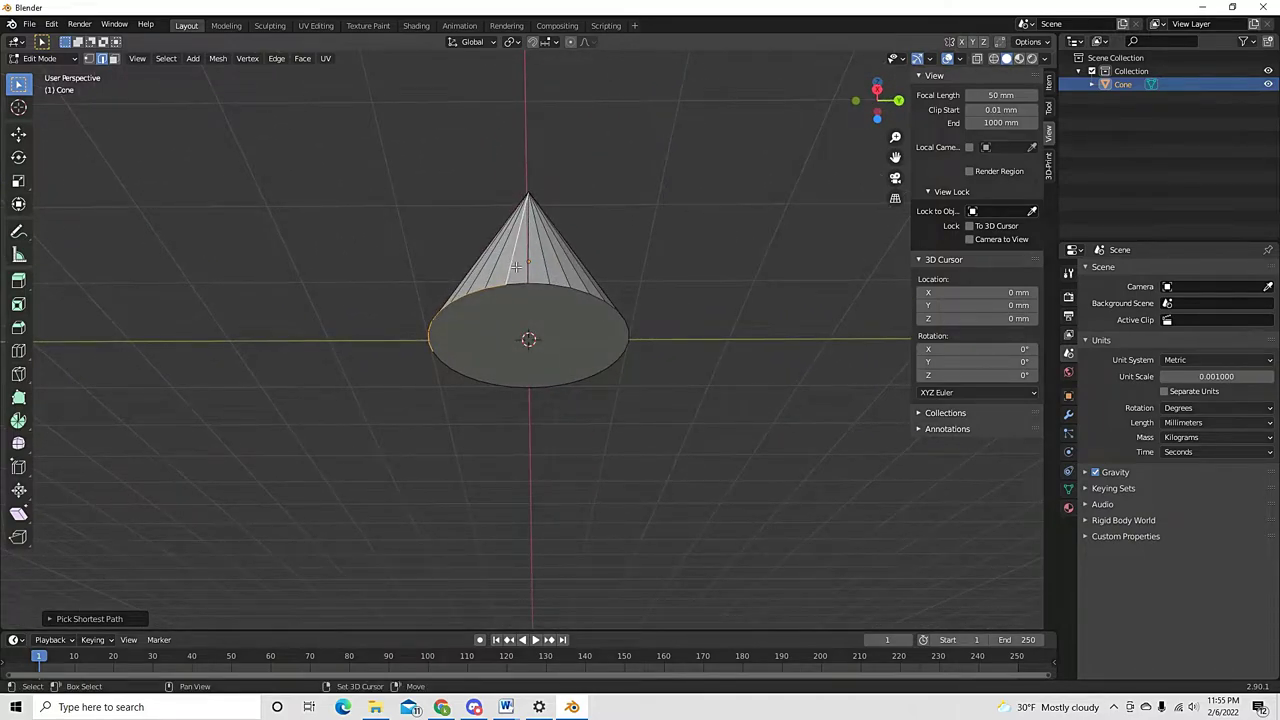
left_click(512, 264, "shift")
middle_click_drag(558, 326, 503, 320)
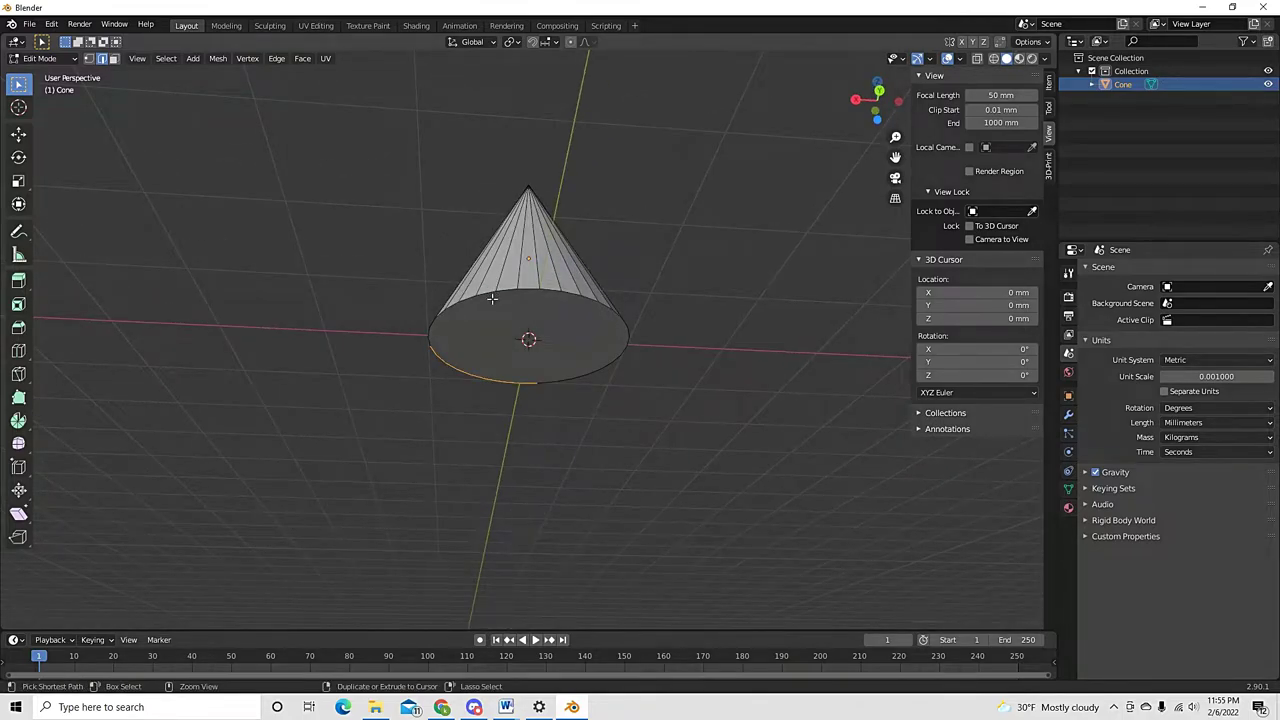
middle_click_drag(489, 296, 506, 248, "ctrl")
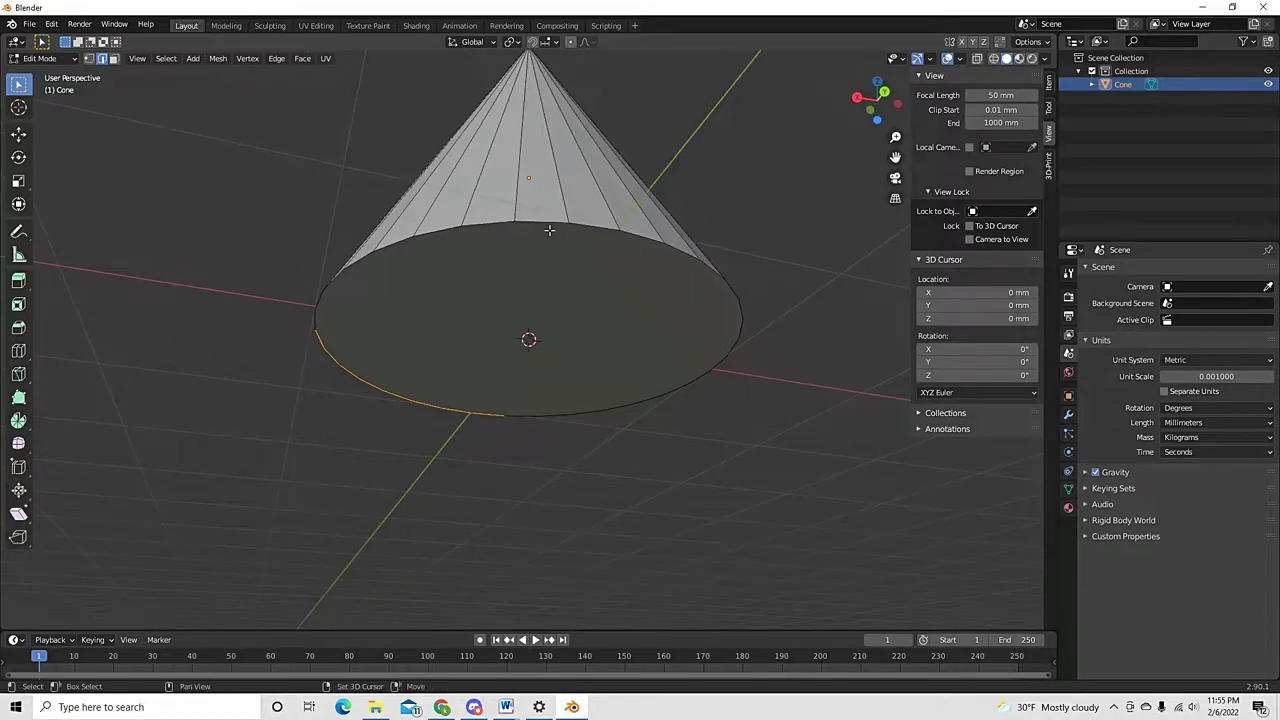
Extend the rim path around the back edges until the whole bottom face is selected
left_click(317, 320, "ctrl")
middle_click_drag(566, 320, 387, 241)
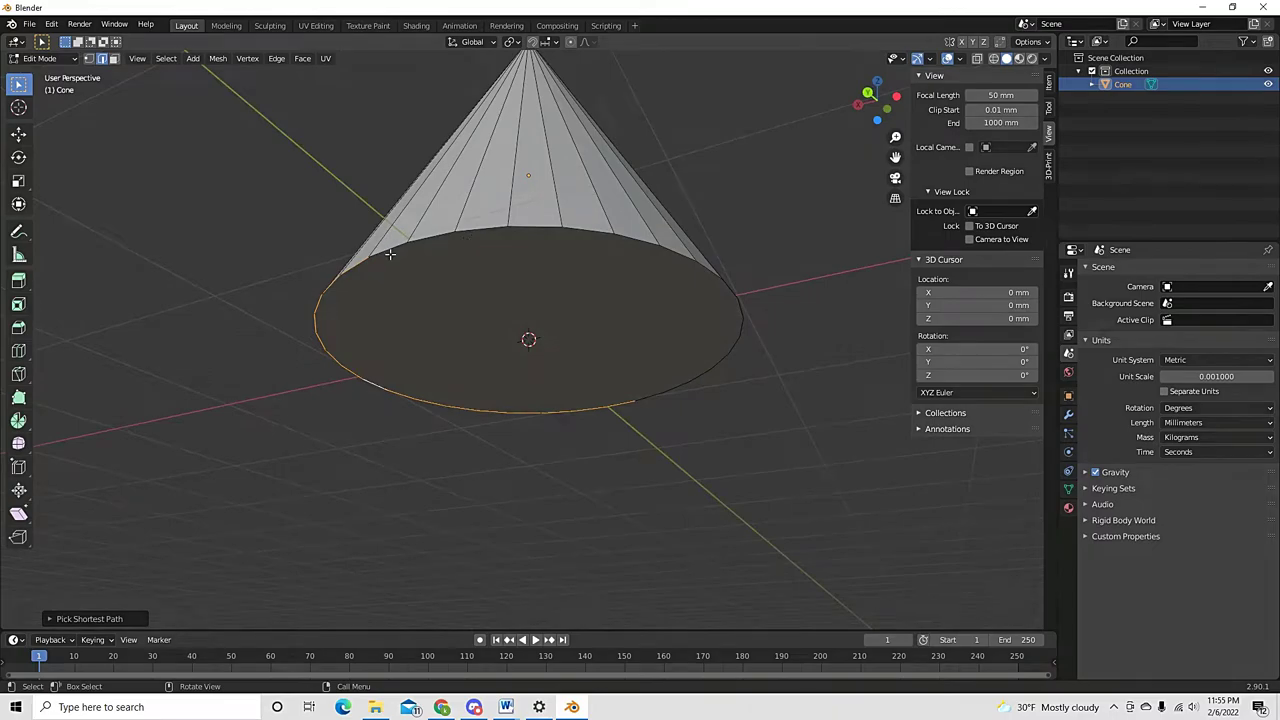
left_click(402, 250, "shift")
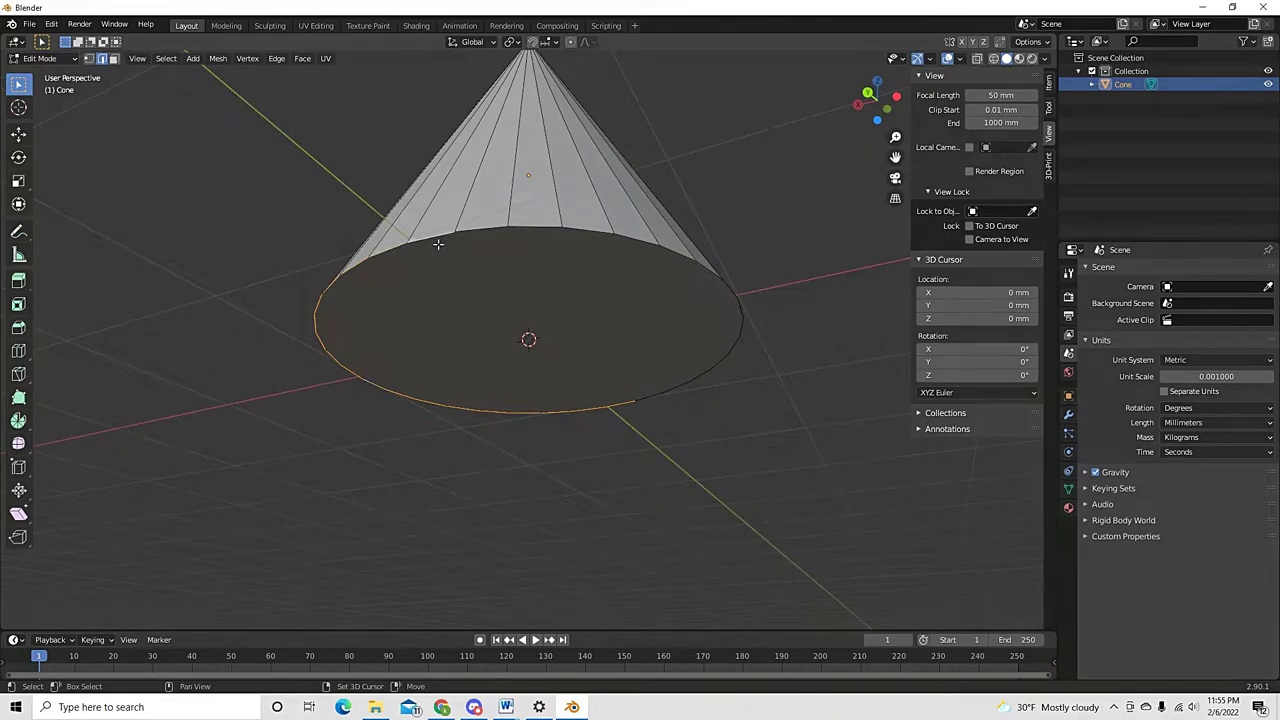
middle_click_drag(611, 274, 534, 274)
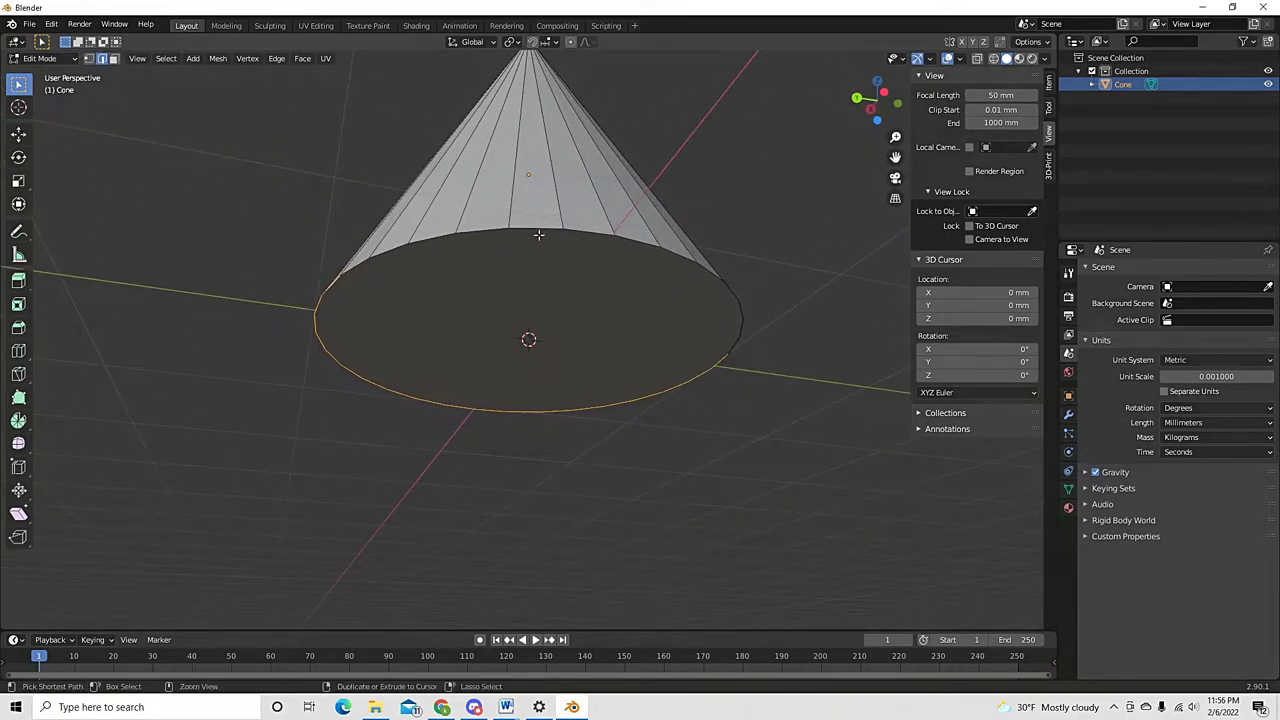
left_click(538, 232, "ctrl")
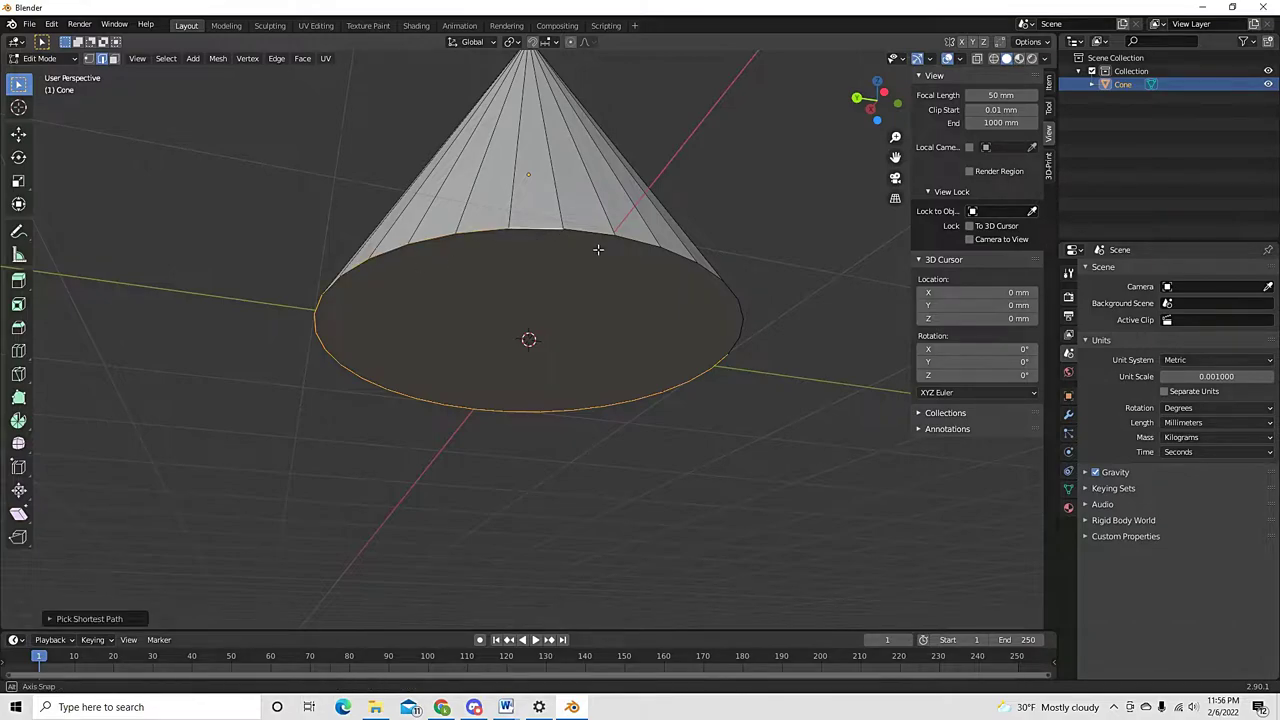
middle_click_drag(597, 249, 585, 246)
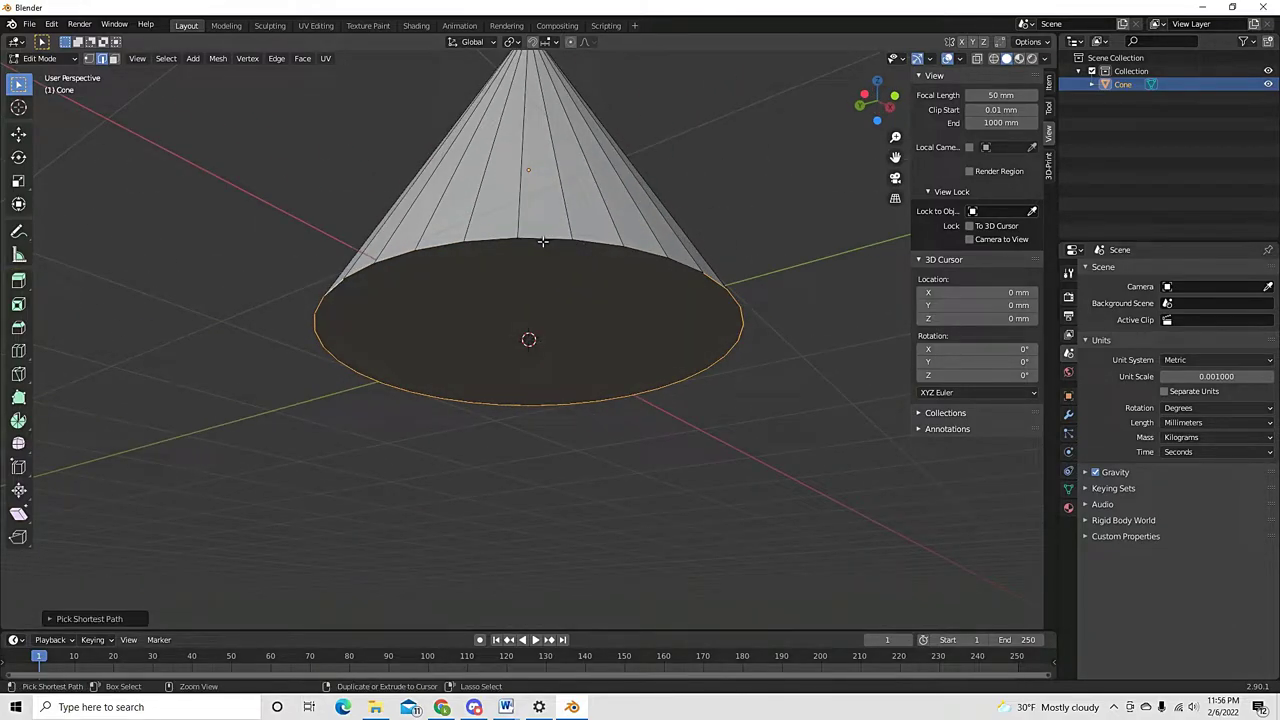
left_click(542, 241, "ctrl")
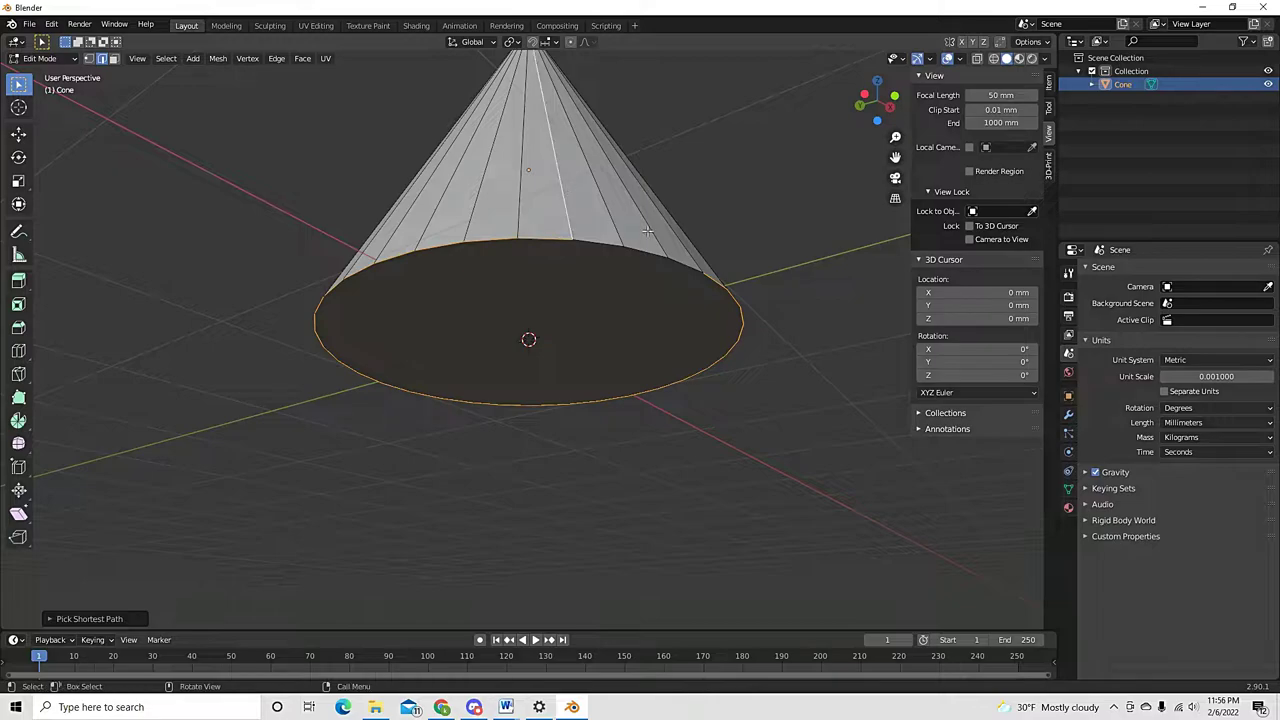
left_click(691, 268, "ctrl")
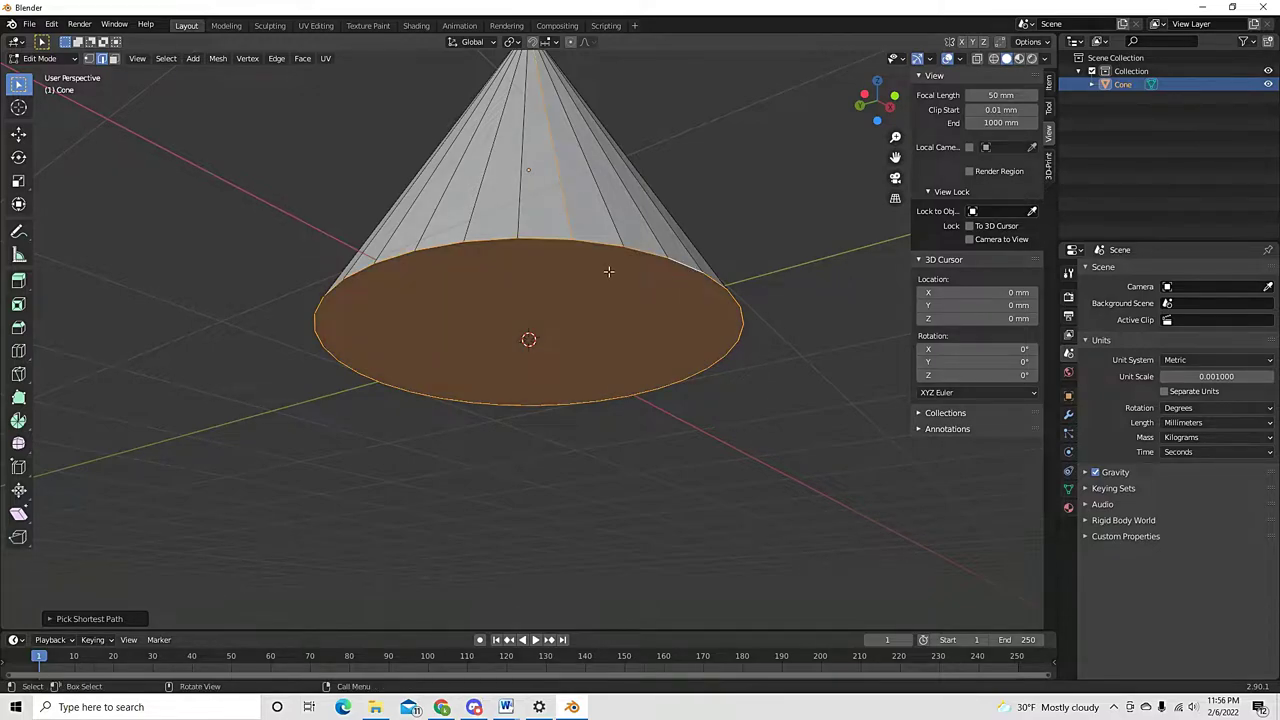
From a low angle, toggle the cone's bottom face selection until it is cleared
middle_click_drag(606, 271, 571, 302)
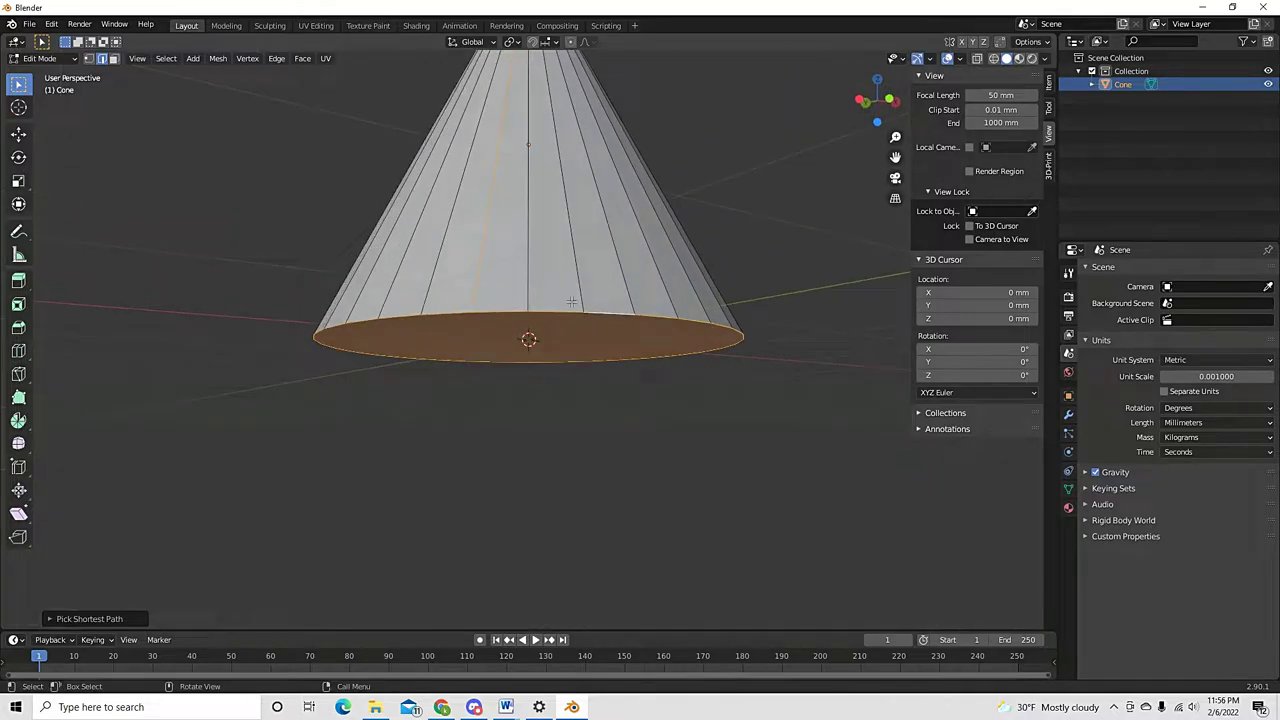
left_click(485, 248, "shift")
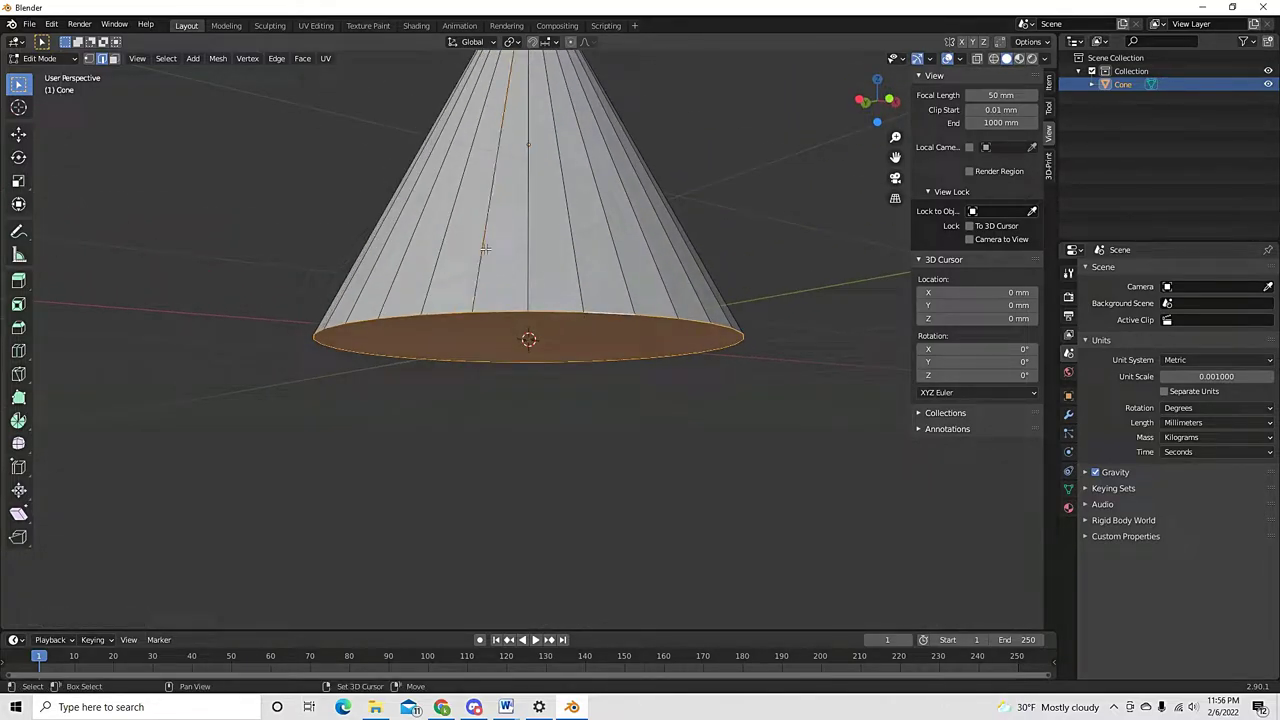
left_click(456, 319, "shift")
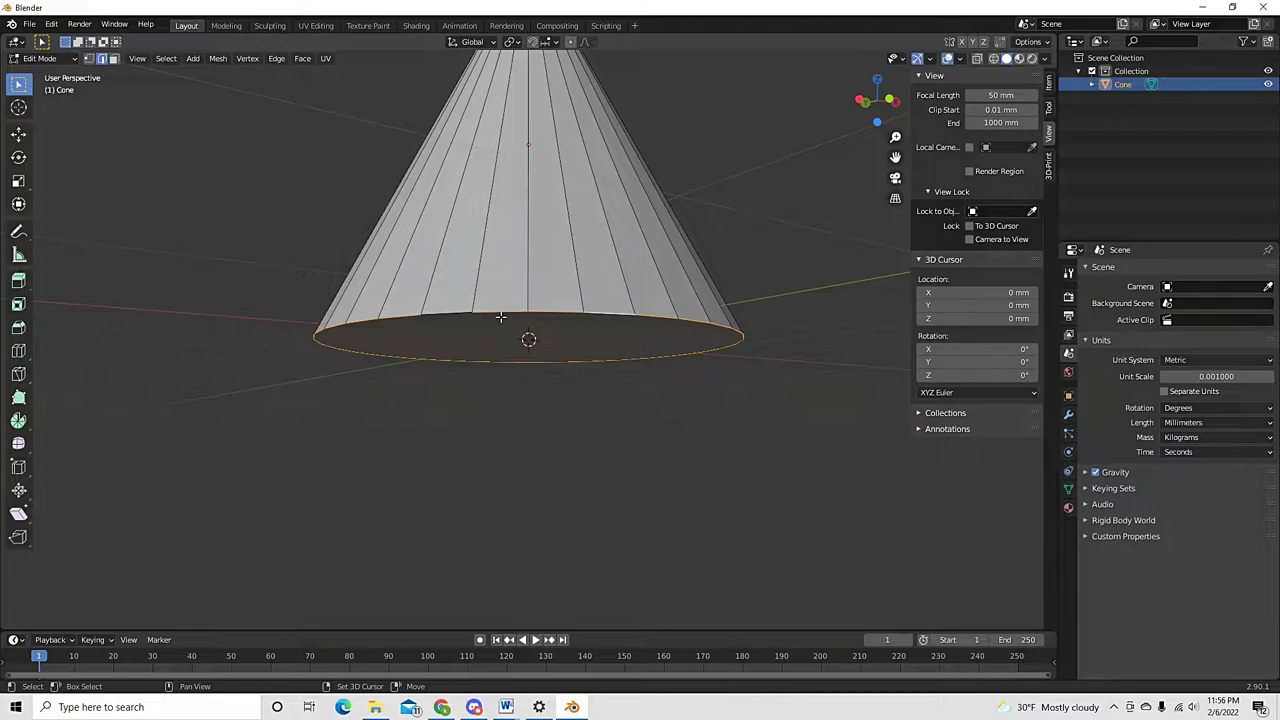
left_click(500, 316, "shift")
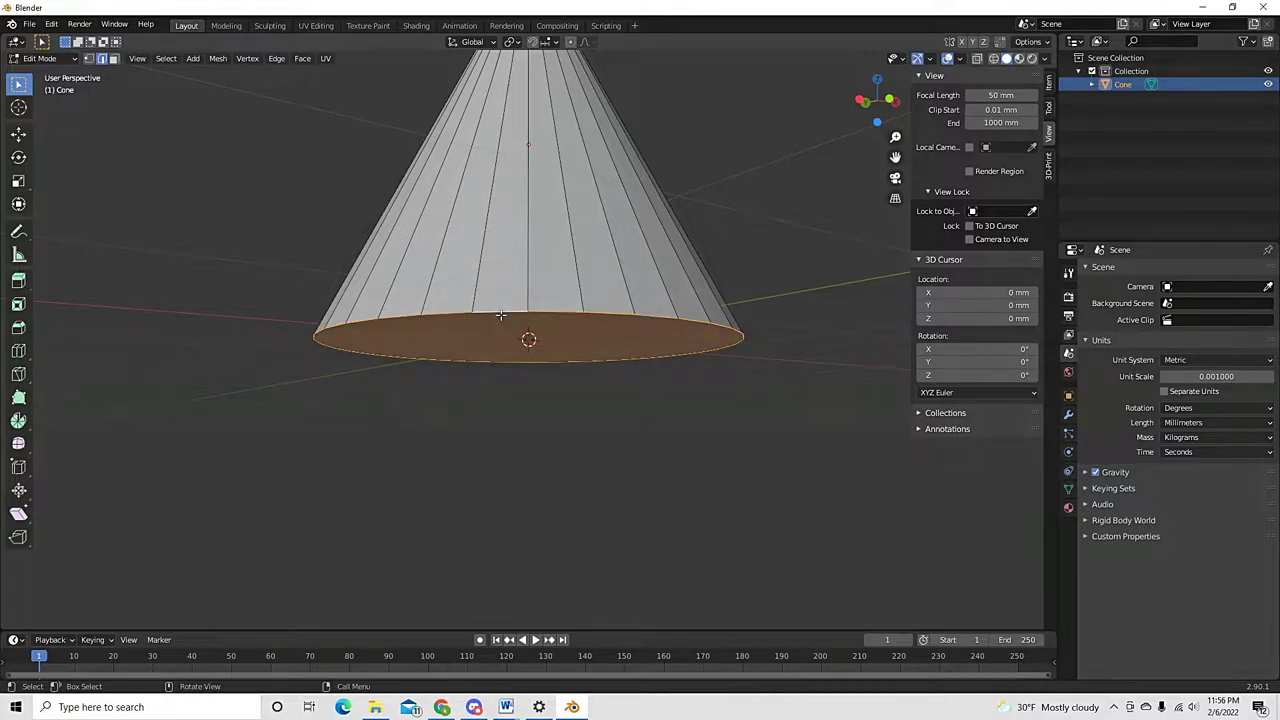
left_click(500, 316, "shift")
middle_click_drag(510, 320, 517, 263)
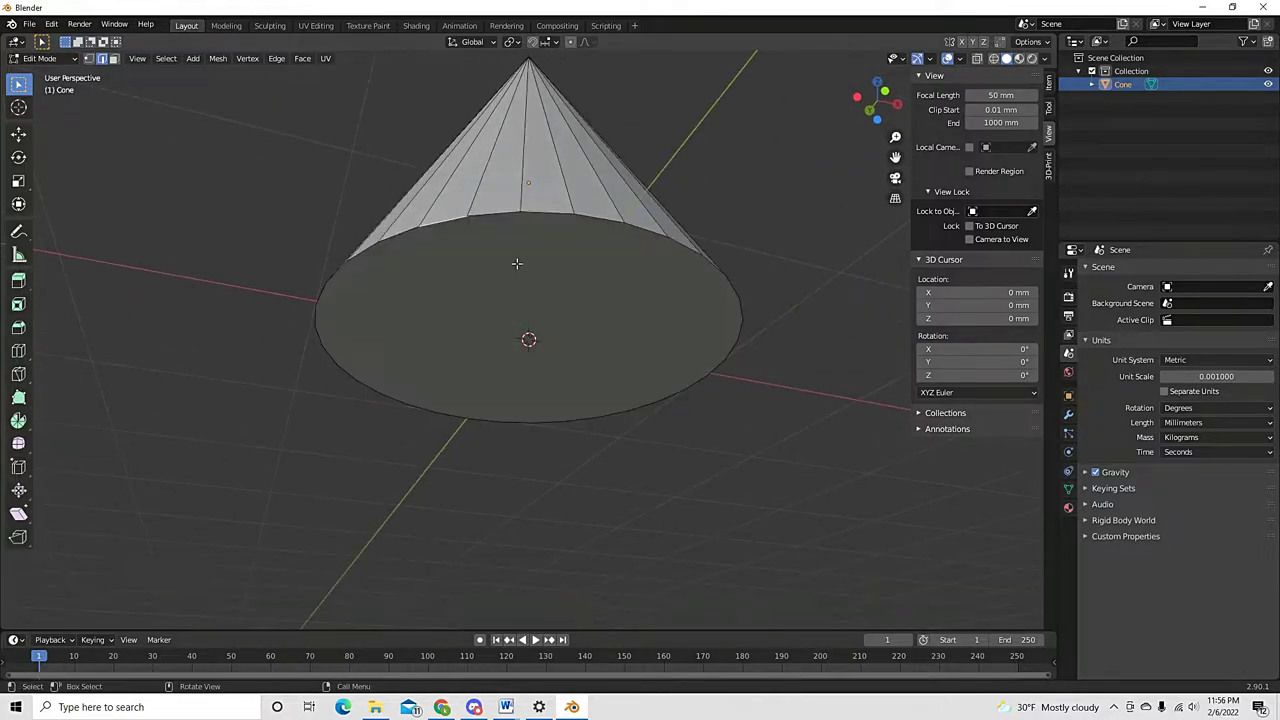
middle_click_drag(609, 283, 523, 266)
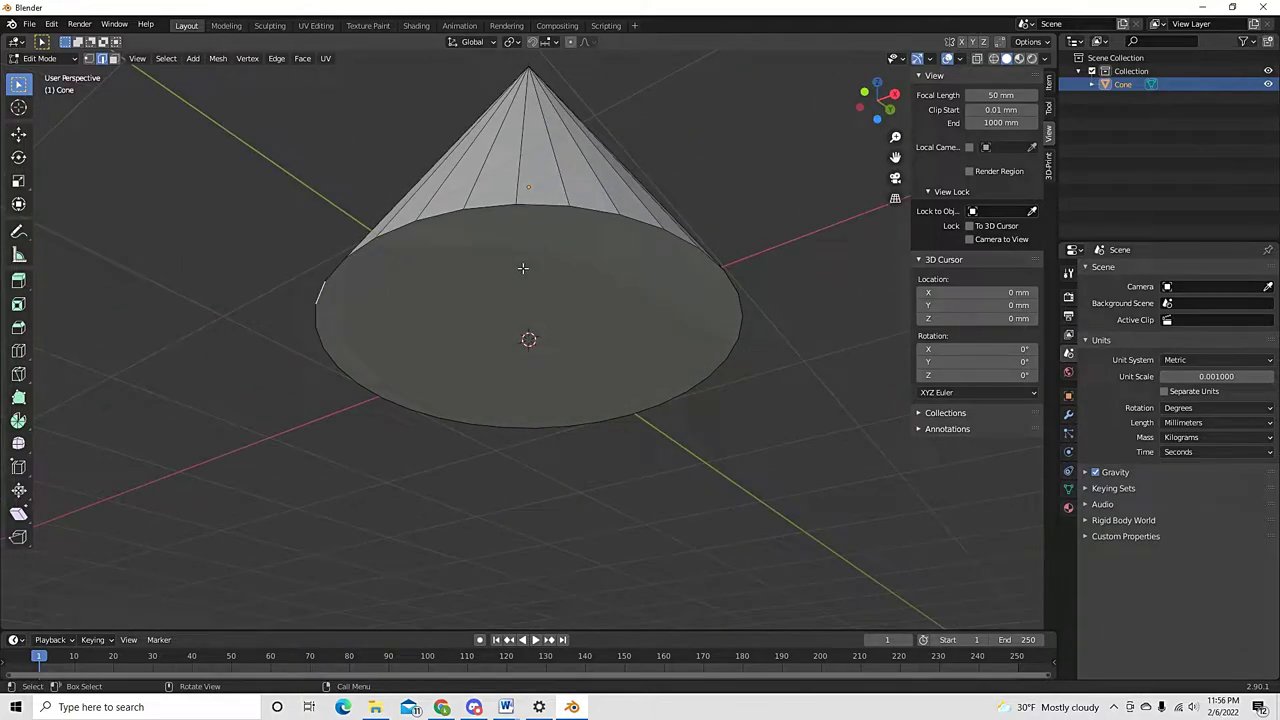
Reselect the bottom face, deselect it again, and switch to vertex select mode
left_click(565, 210, "ctrl")
middle_click_drag(646, 259, 465, 212)
left_click(465, 212)
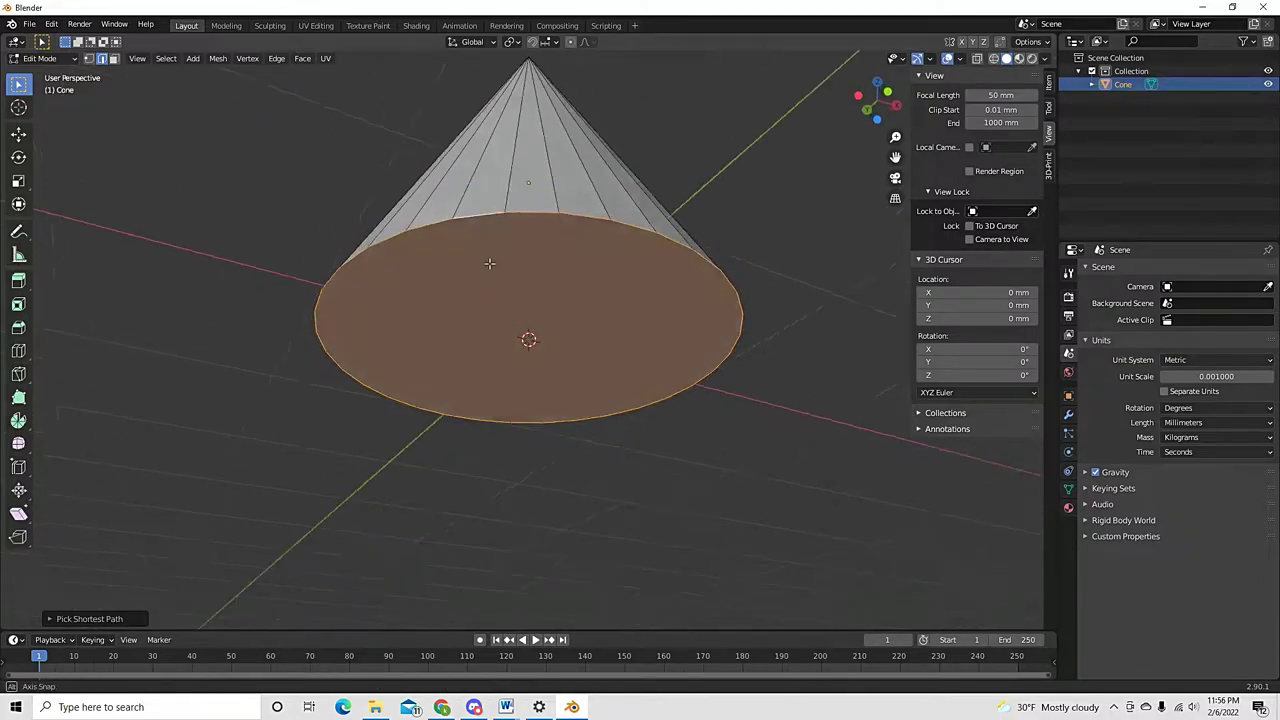
middle_click_drag(491, 263, 505, 280)
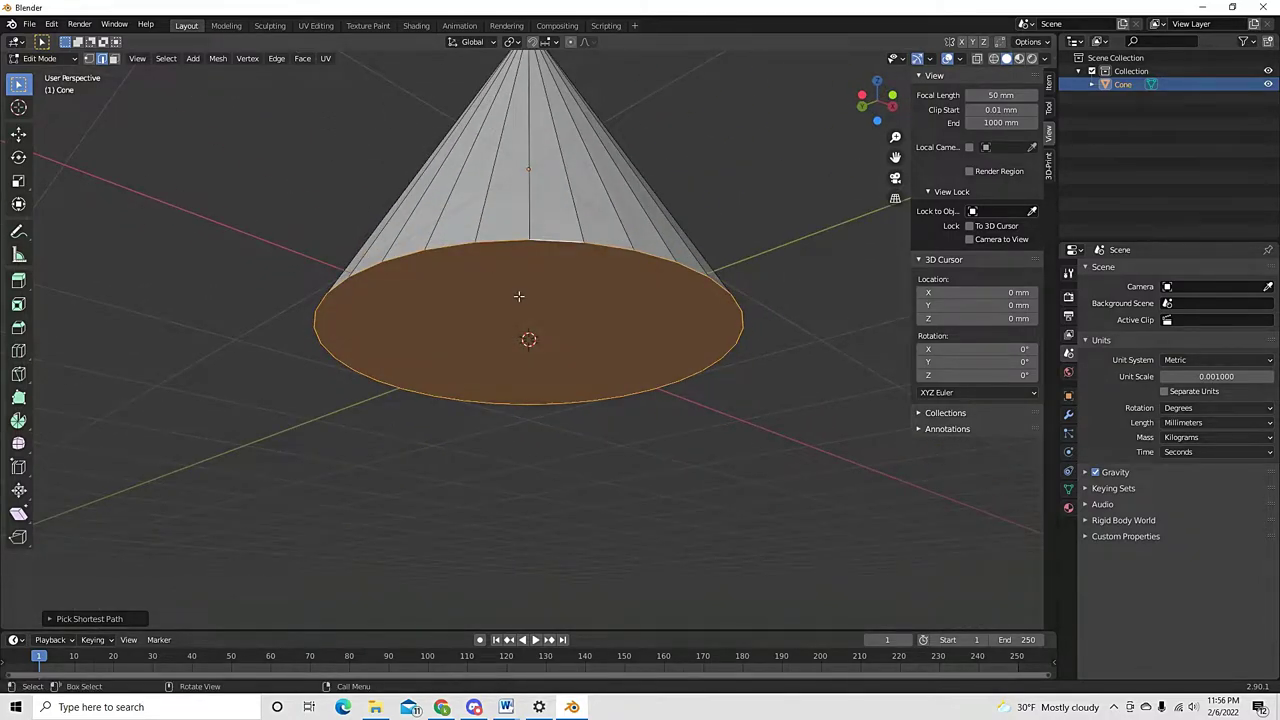
middle_click_drag(540, 410, 337, 384)
left_click(215, 321)
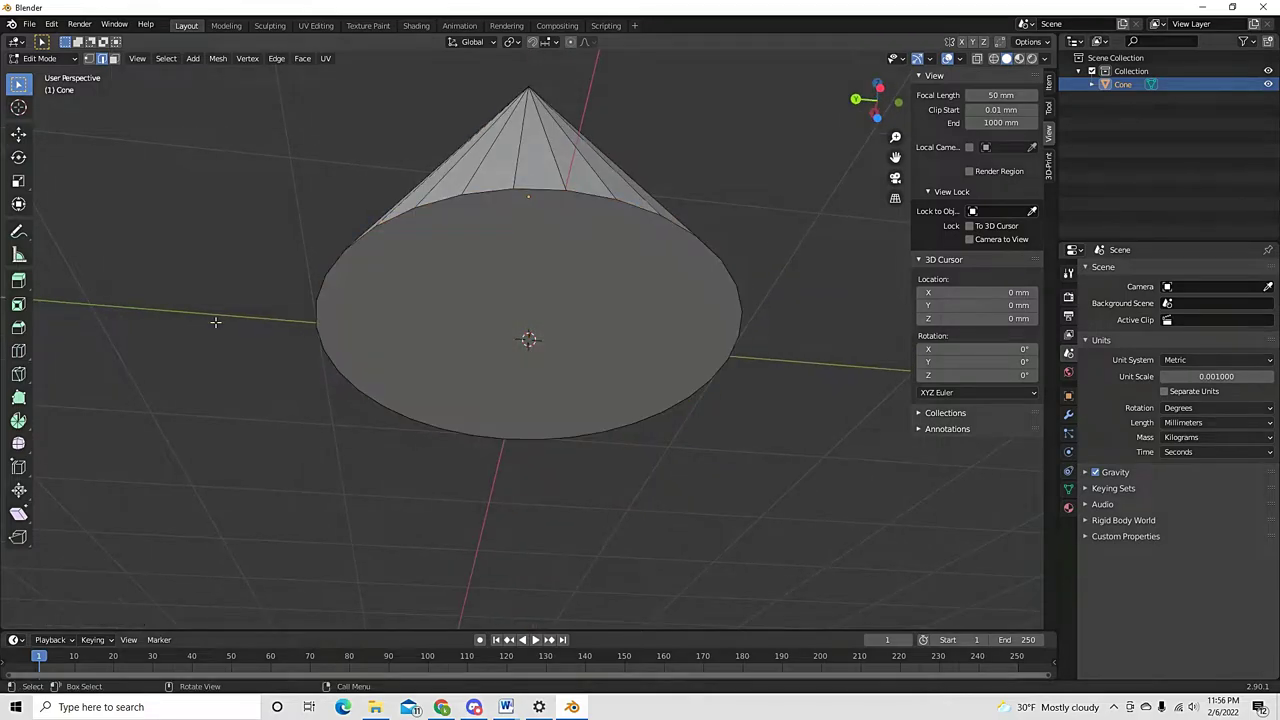
middle_click_drag(215, 321, 204, 272)
left_click(88, 58)
middle_click_drag(214, 187, 306, 252)
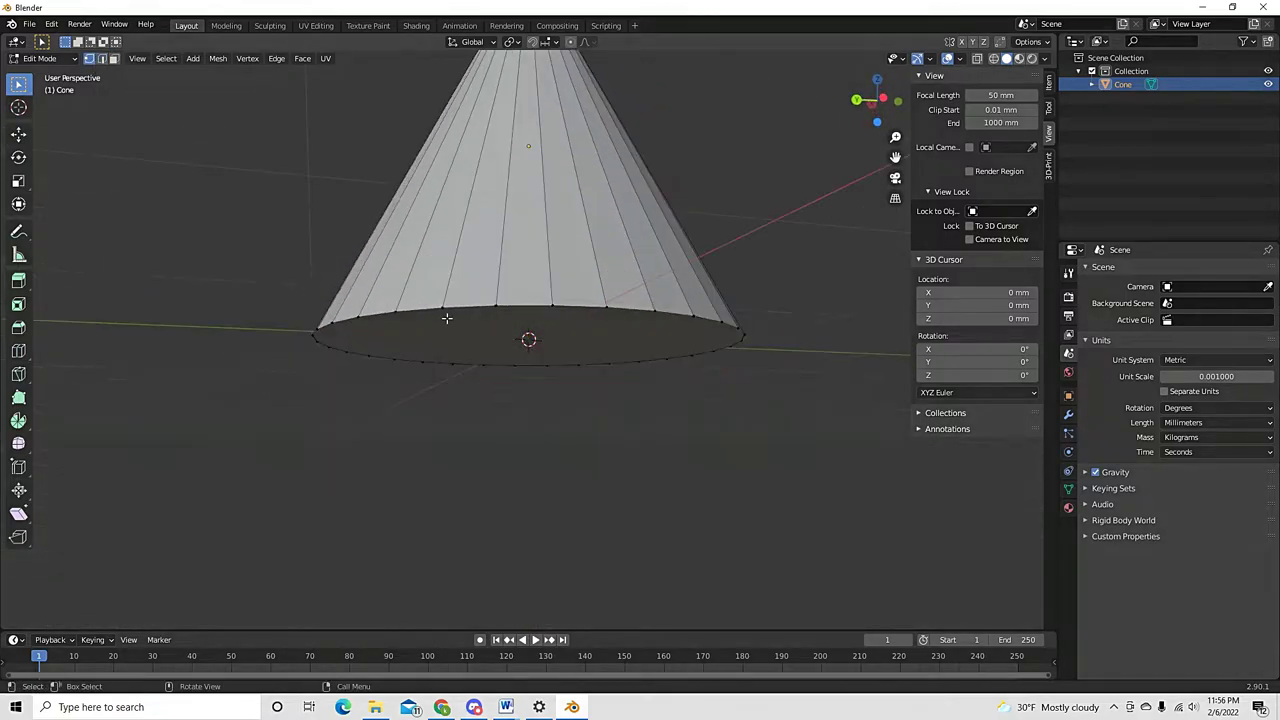
Delete the base vertices via X › Vertices, then pick one vertical side edge in edge mode
key("x")
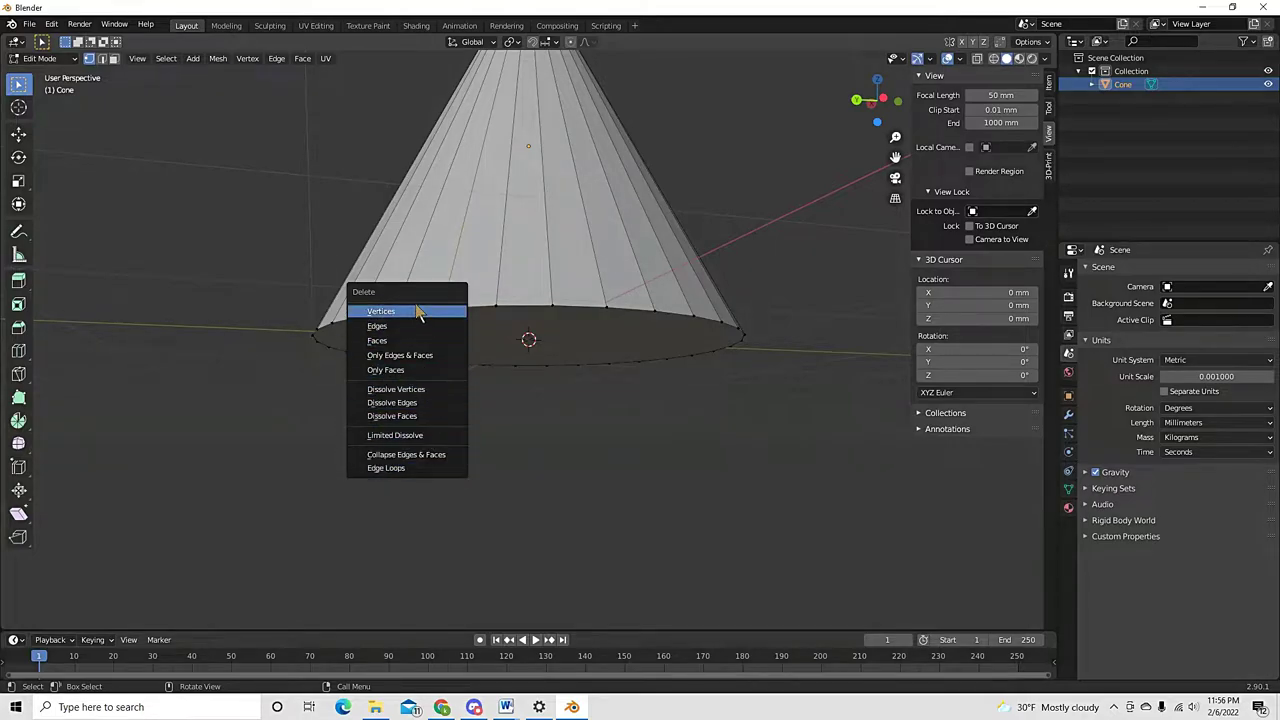
left_click(415, 310)
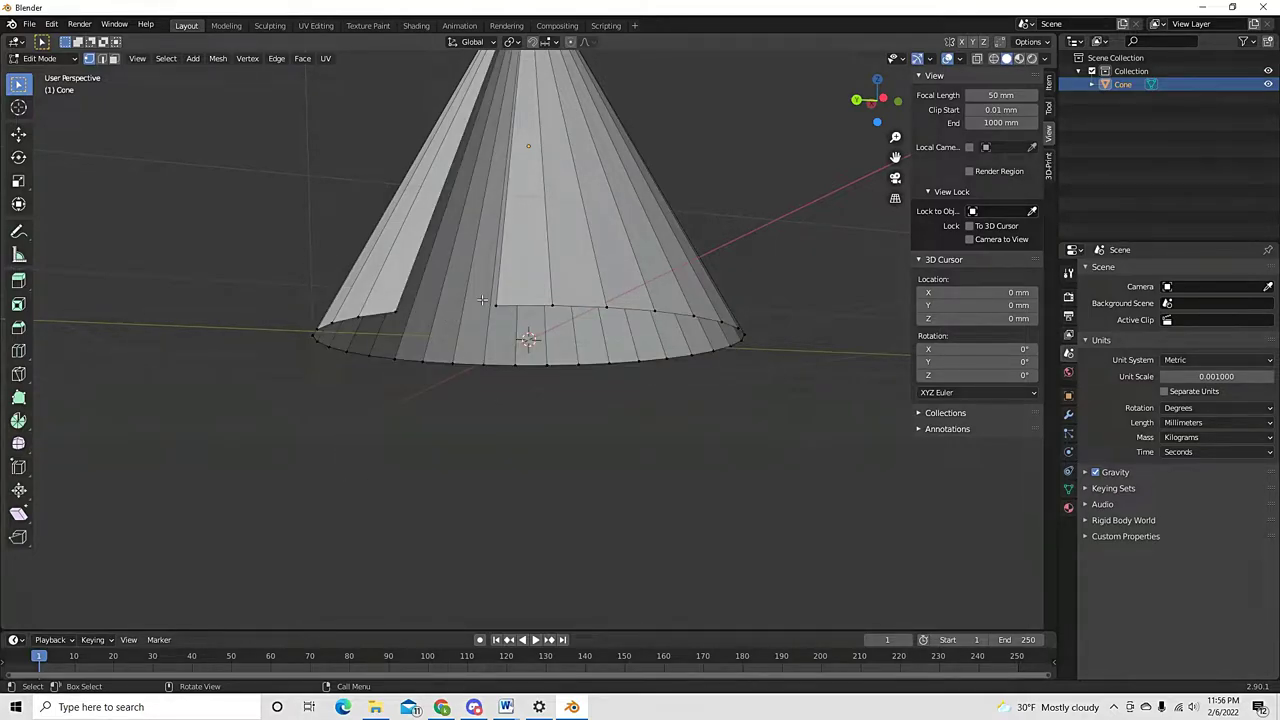
scroll(450, 321, "up", 1)
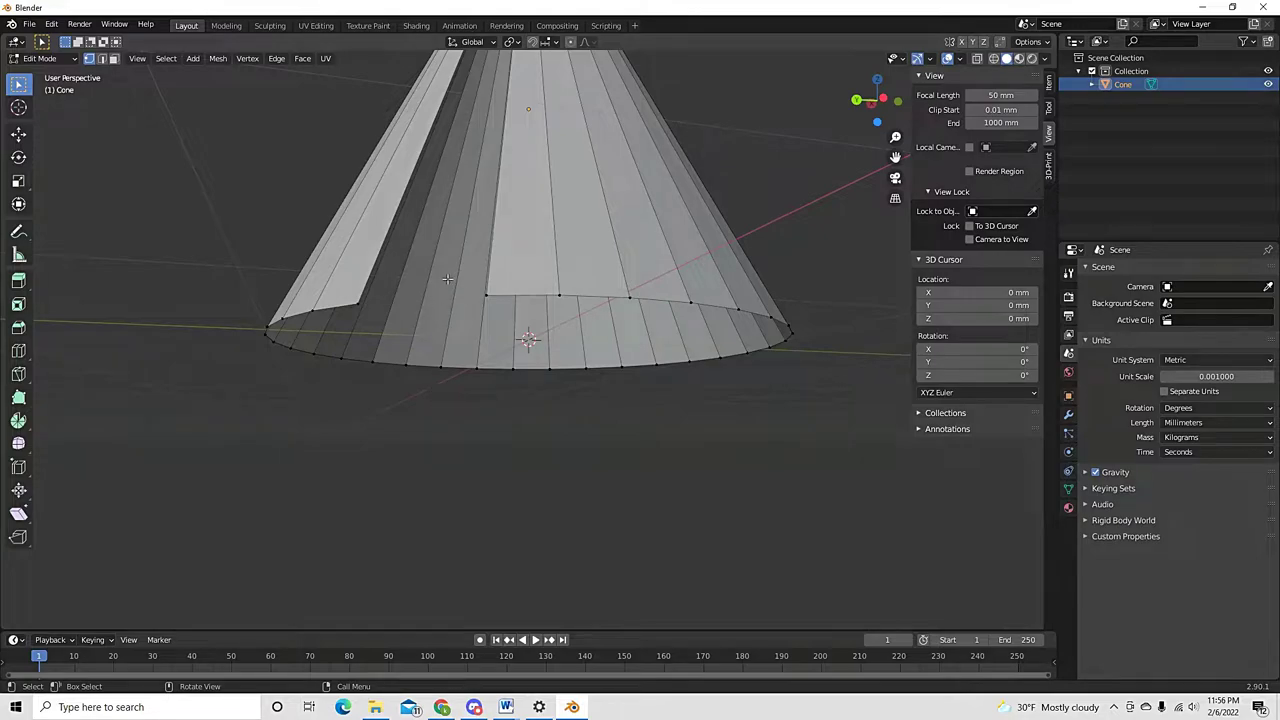
middle_click_drag(452, 370, 489, 249)
mouse_move(494, 305)
middle_mouse_down()
mouse_move(508, 306)
mouse_move(502, 327)
middle_mouse_up()
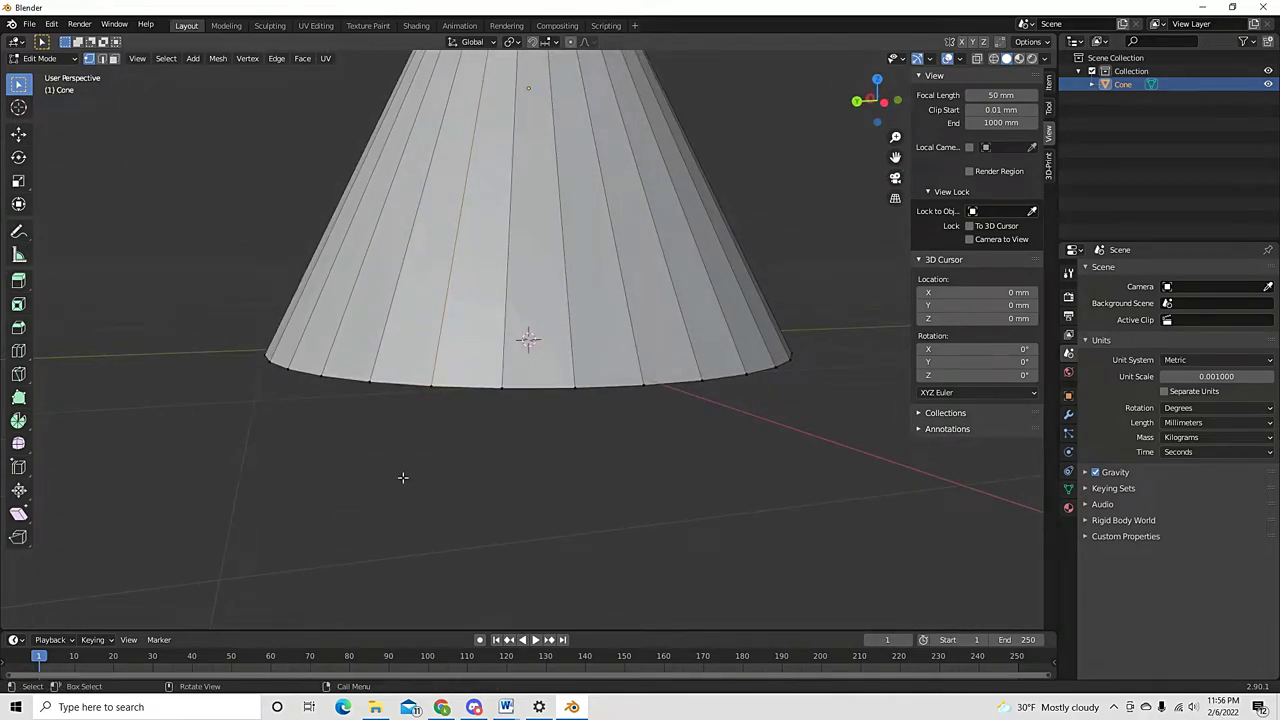
left_click(101, 59)
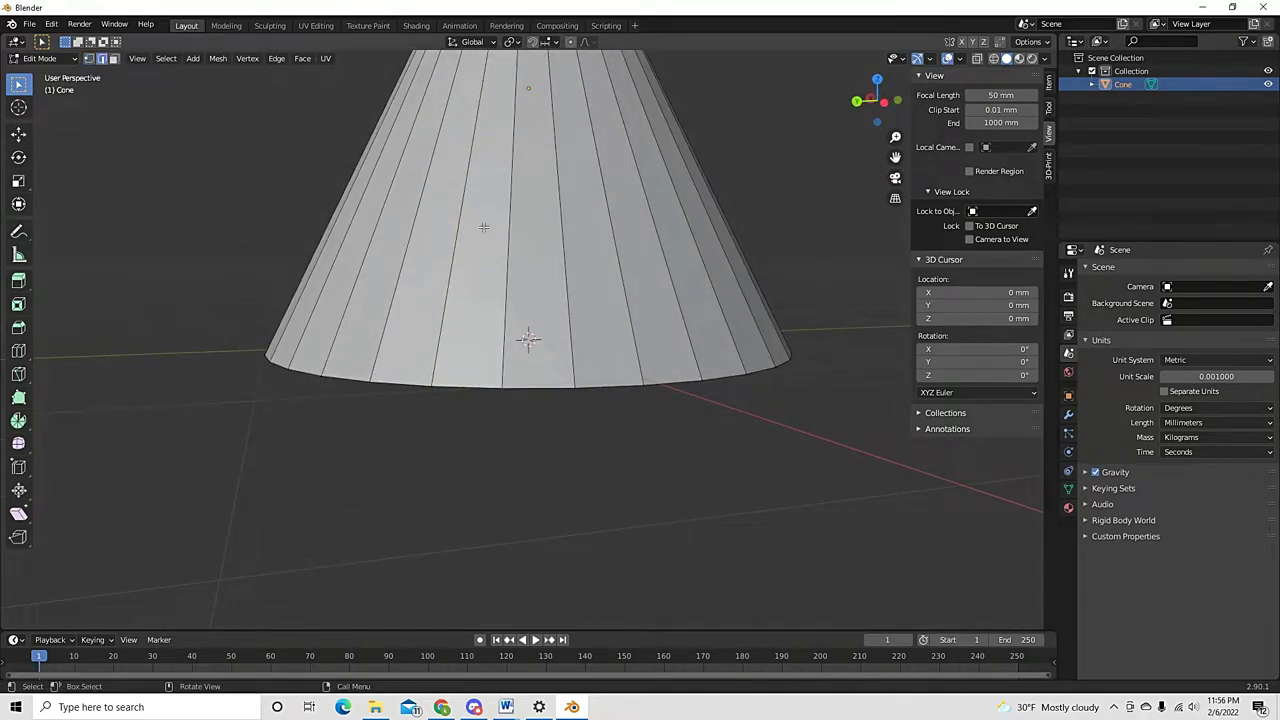
left_click(516, 248)
Try an operation on the selected edge from its right-click menu, then undo it
right_click(516, 248)
left_click(495, 254)
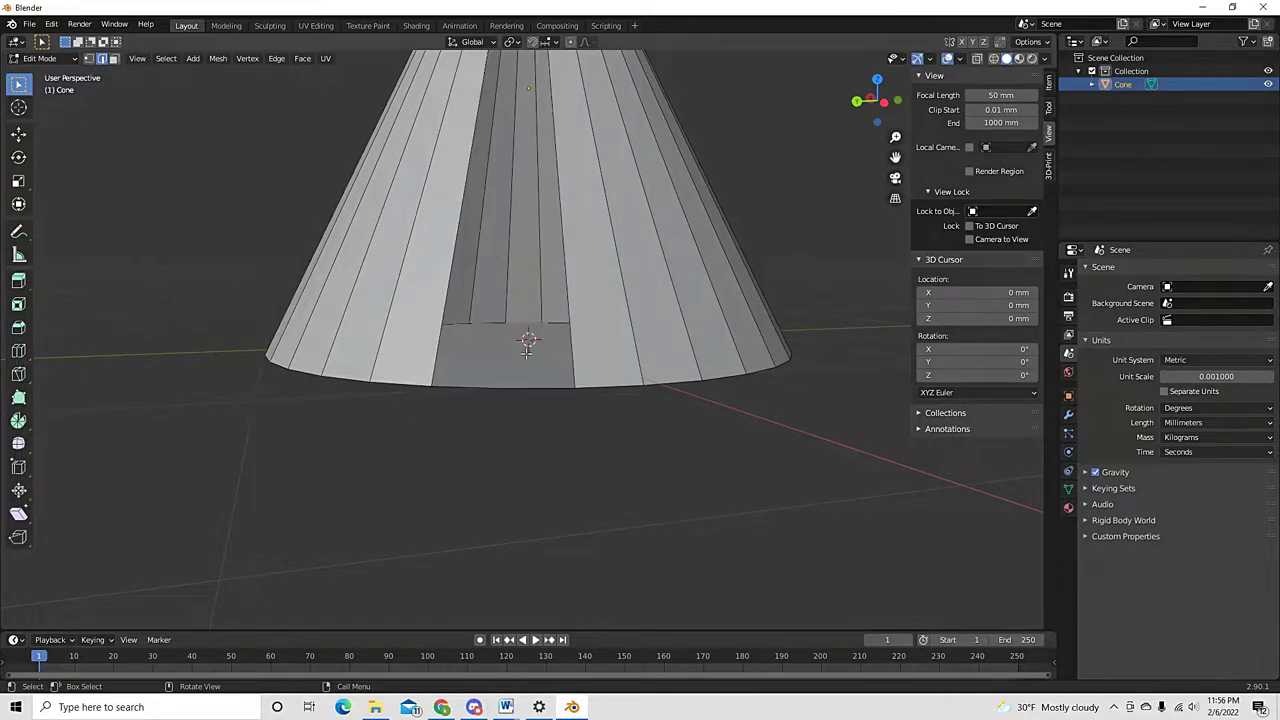
middle_click_drag(526, 350, 537, 326)
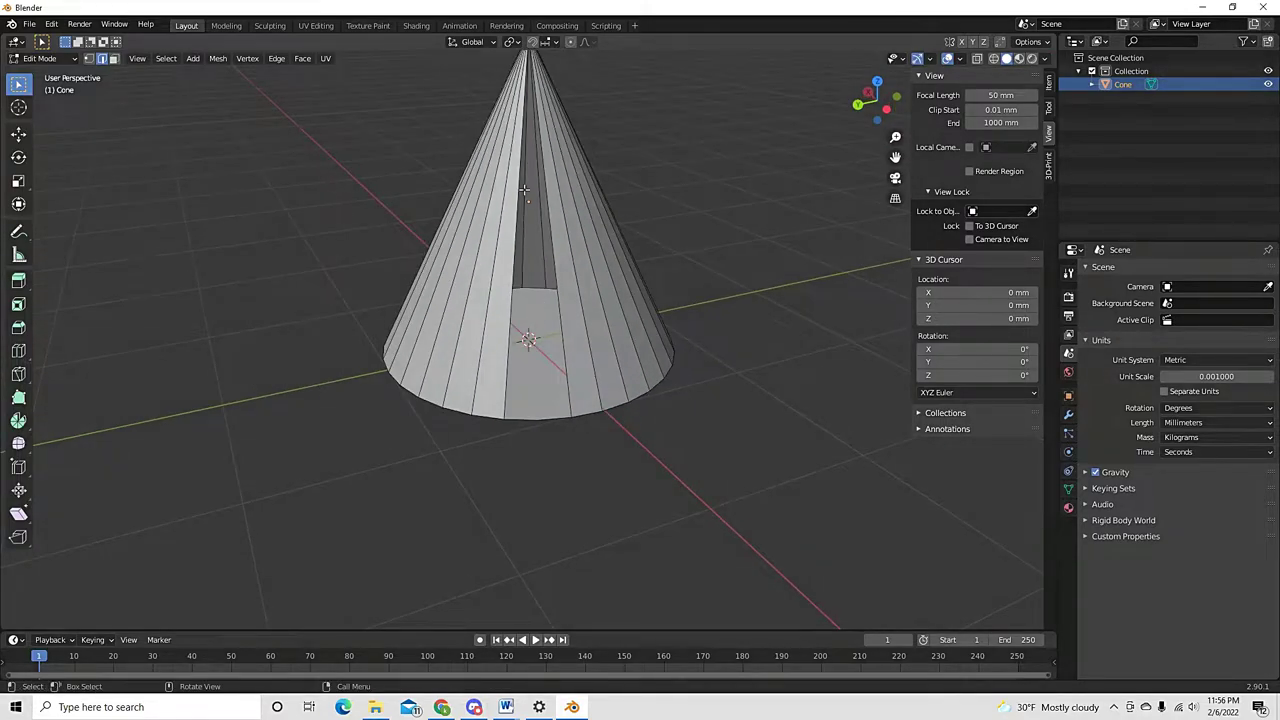
scroll(524, 190, "down", 3)
scroll(524, 347, "up", 3)
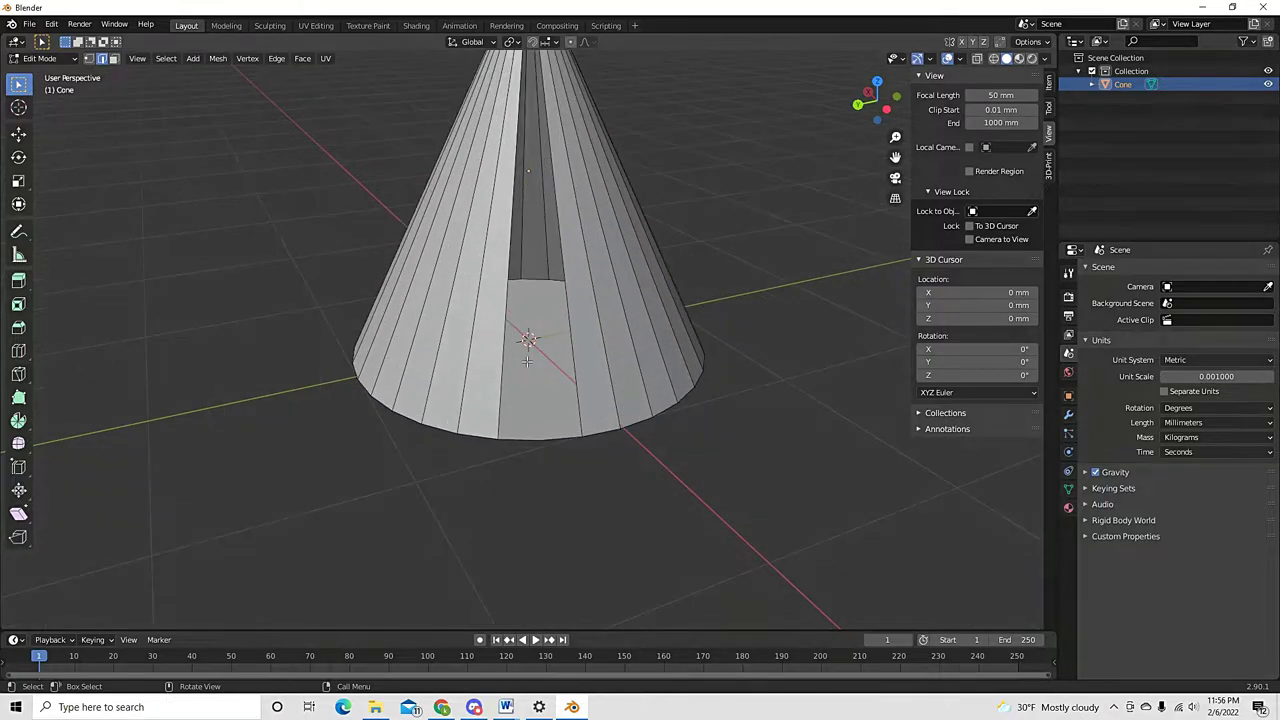
key("ctrl+z")
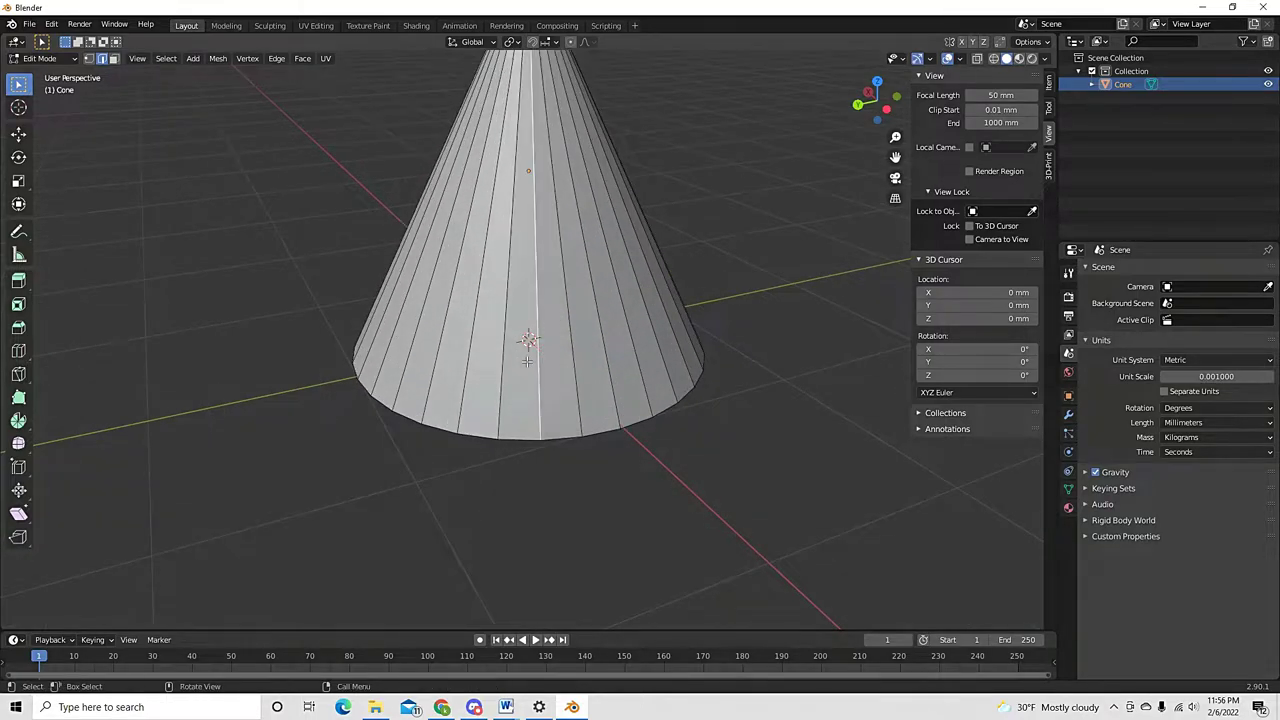
In face select mode, delete one tall vertical column of faces and view the resulting slit
left_click(115, 59)
left_click(524, 305)
key("x")
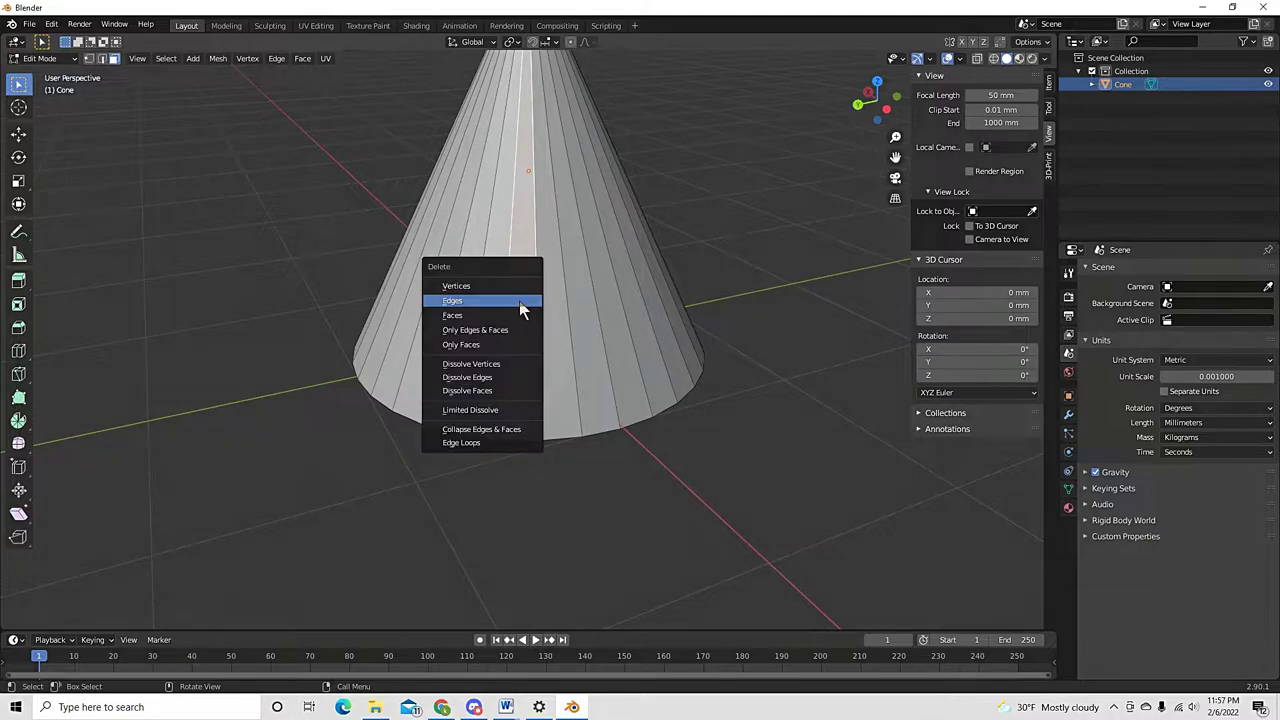
left_click(519, 301)
scroll(524, 231, "down", 2)
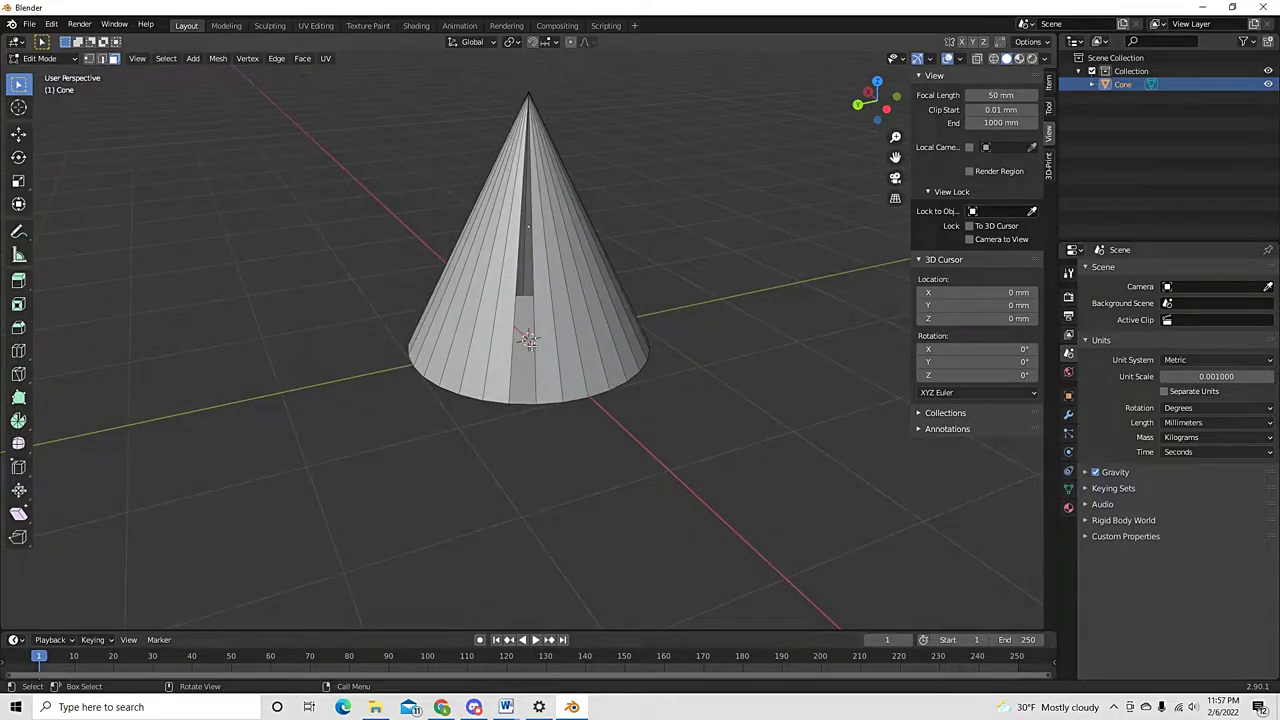
scroll(506, 370, "up", 2)
middle_click_drag(386, 364, 528, 340)
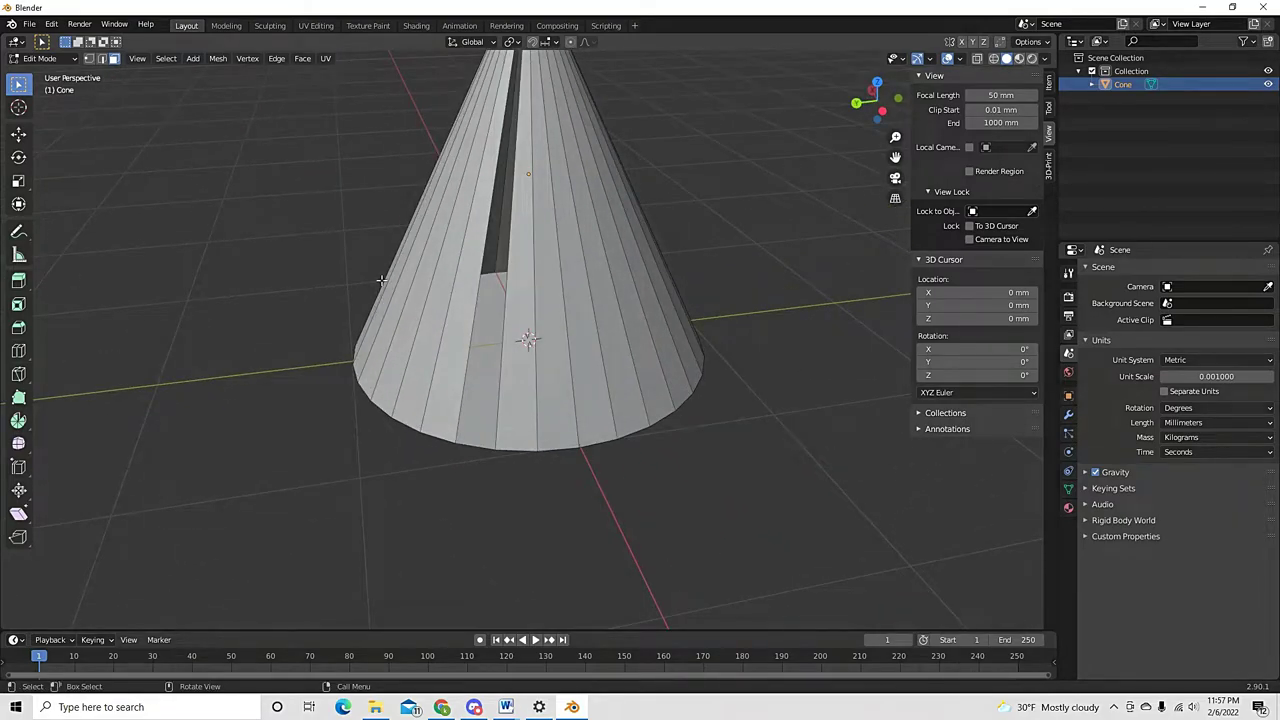
Select the vertical face strip beside the slit and zoom out to view the whole cone
left_click(530, 289)
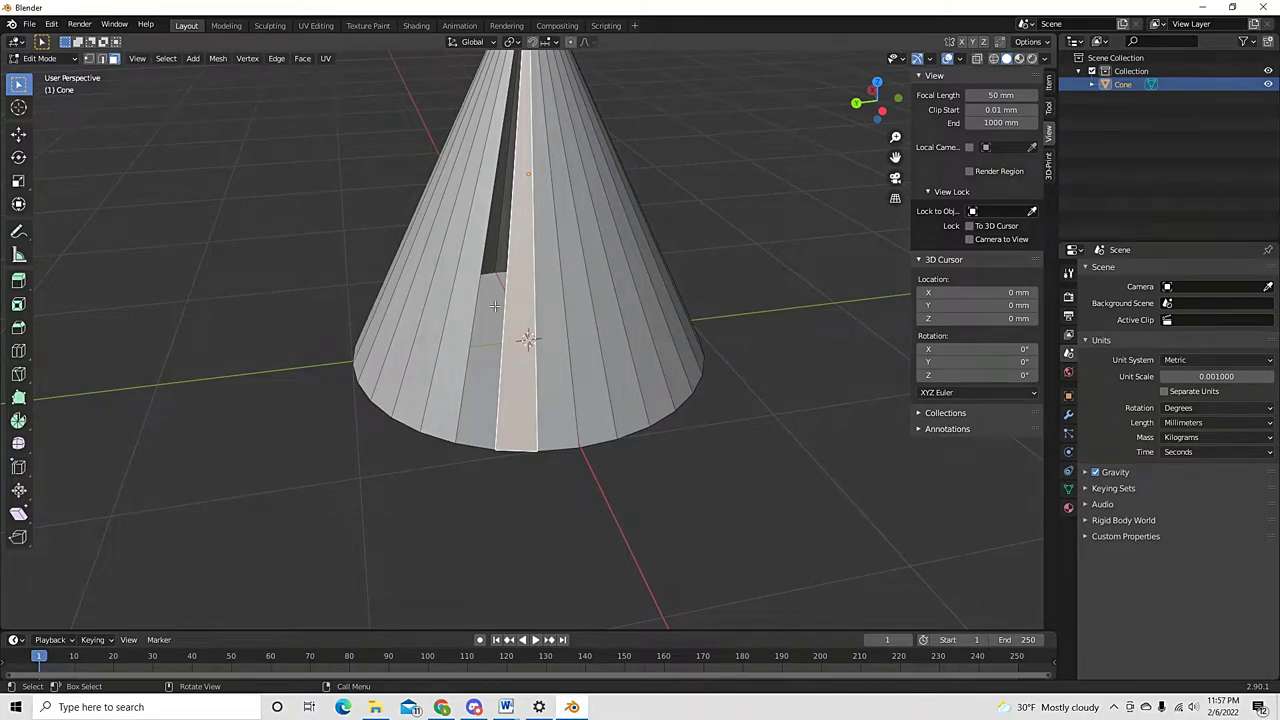
left_click(471, 261)
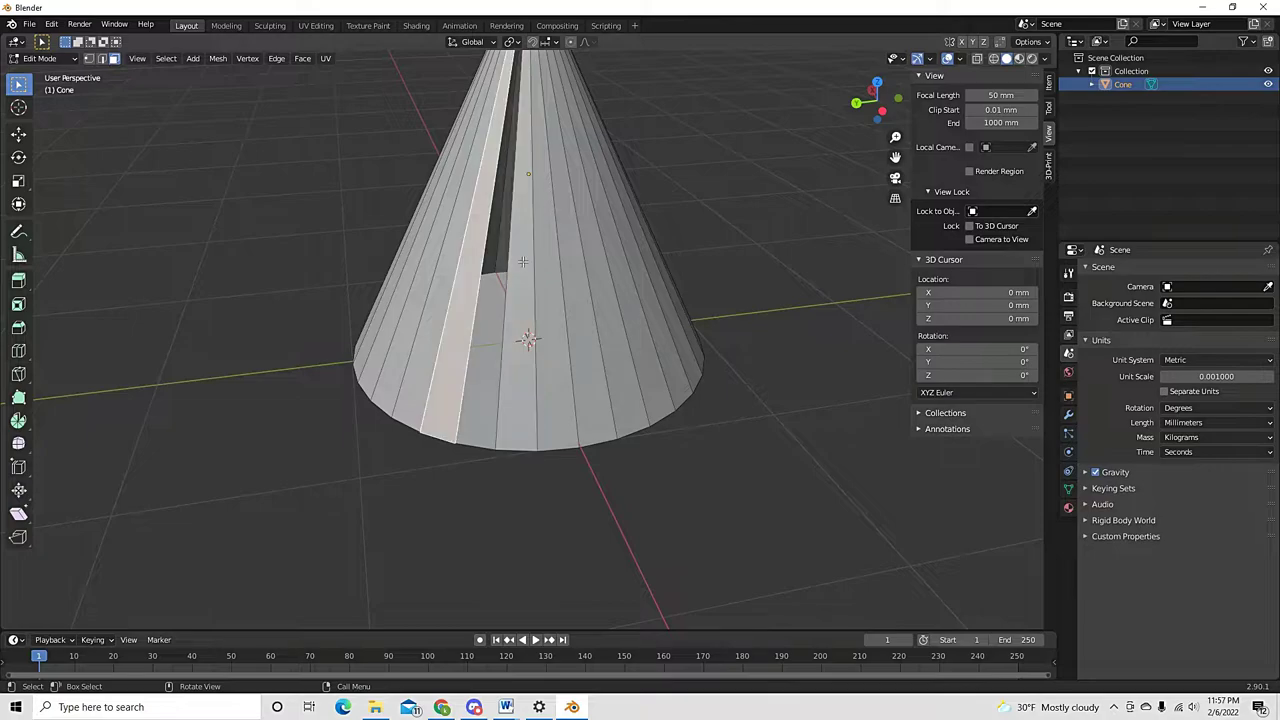
left_click(522, 262)
scroll(522, 262, "down", 3)
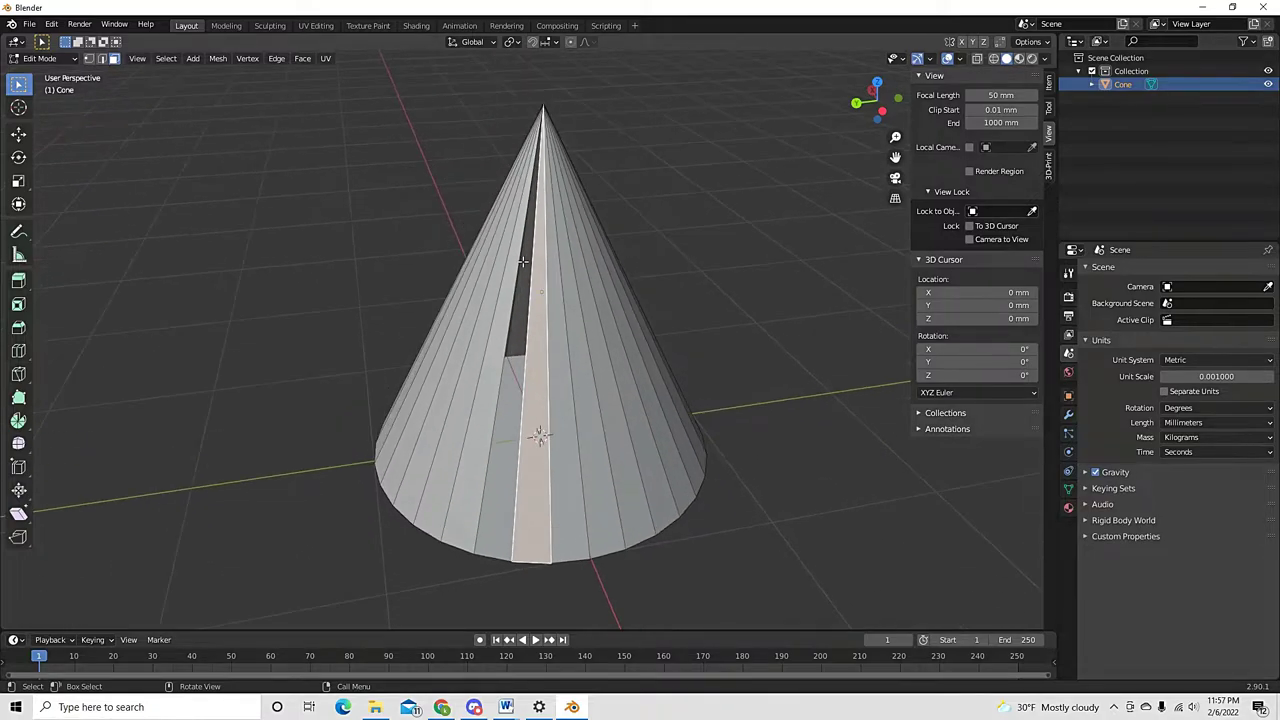
mouse_move(509, 346)
middle_mouse_down()
mouse_move(370, 348)
mouse_move(520, 354)
middle_mouse_up()
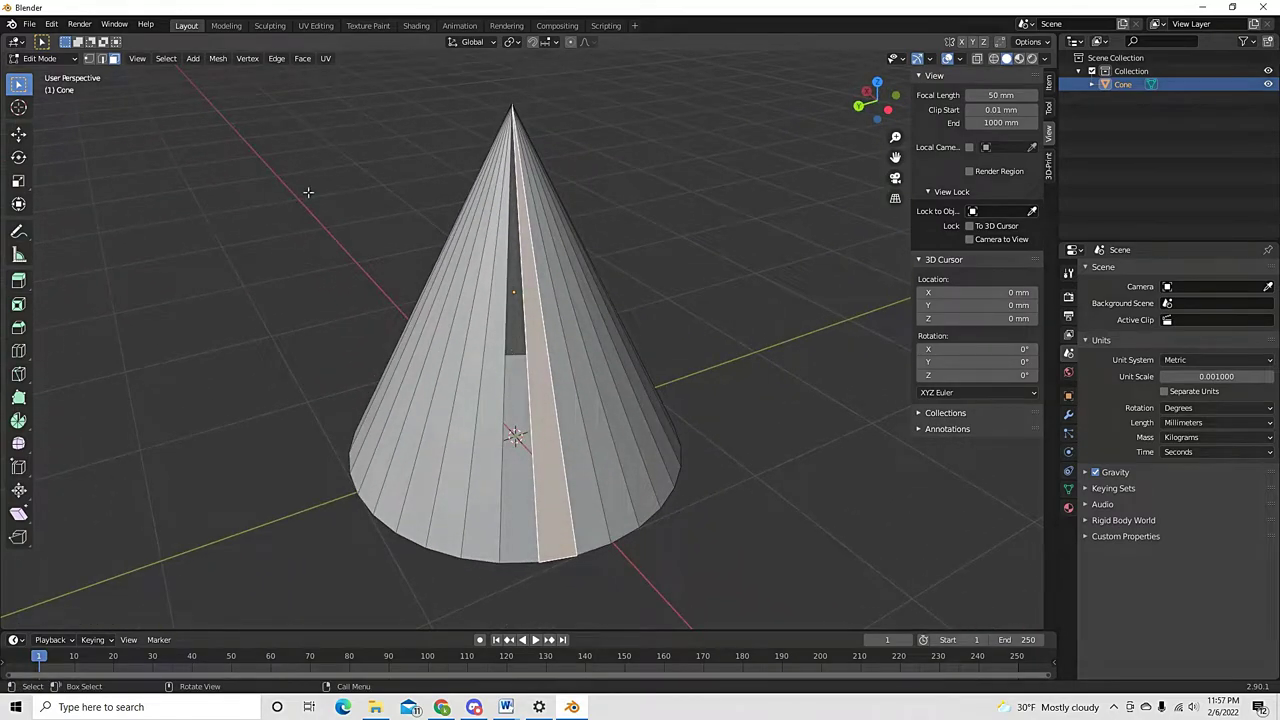
Select the edges bordering the slit in edge mode and fill them with F into a new face
left_click(101, 58)
scroll(342, 340, "up", 2)
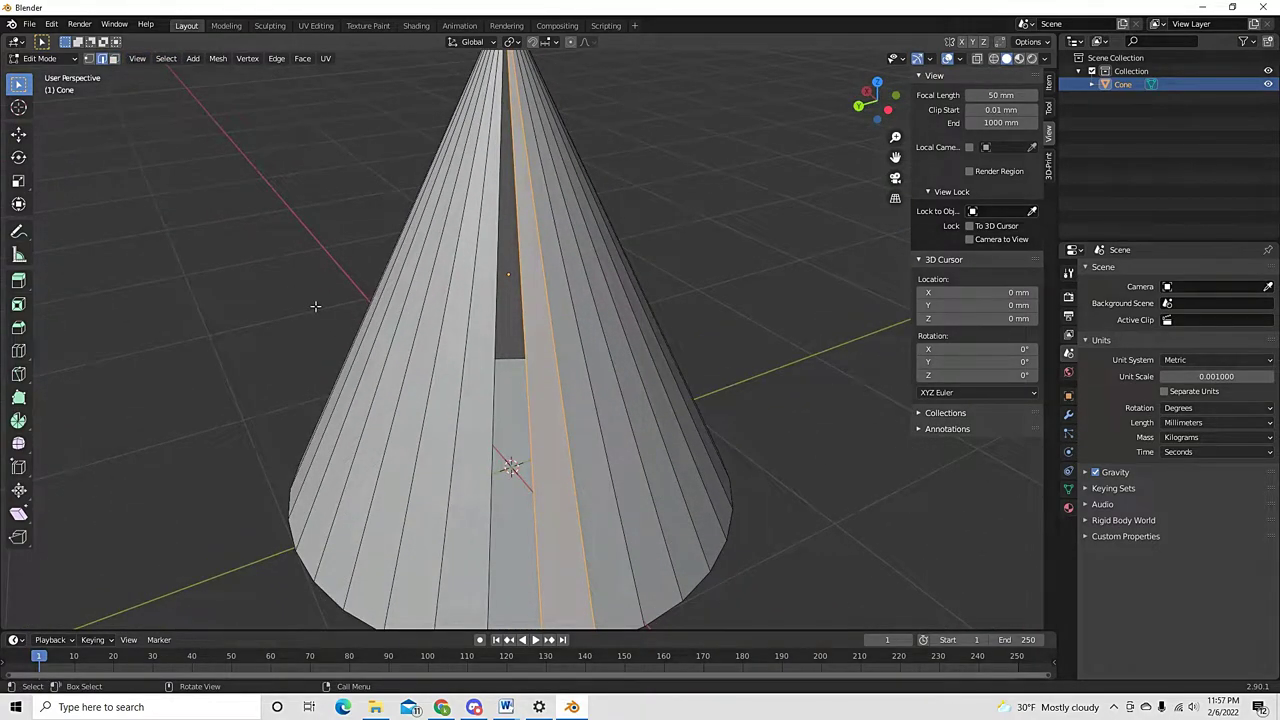
left_click(497, 364)
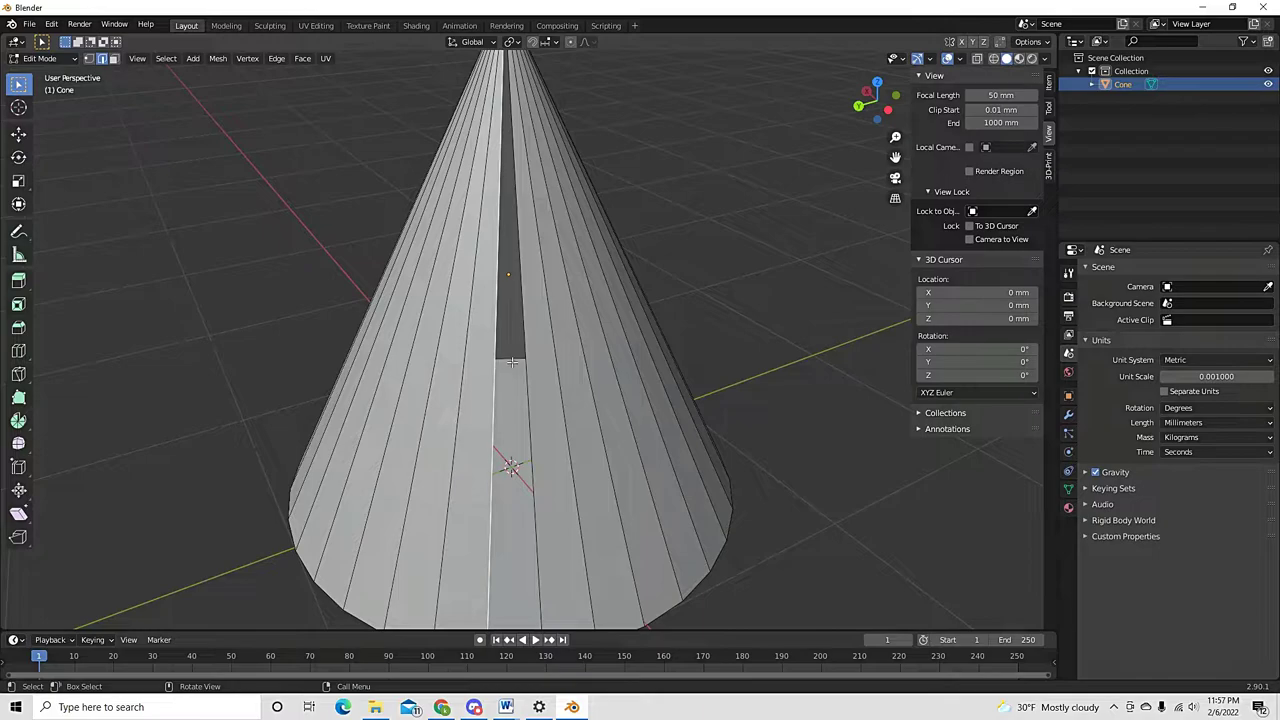
left_click(530, 345, "shift")
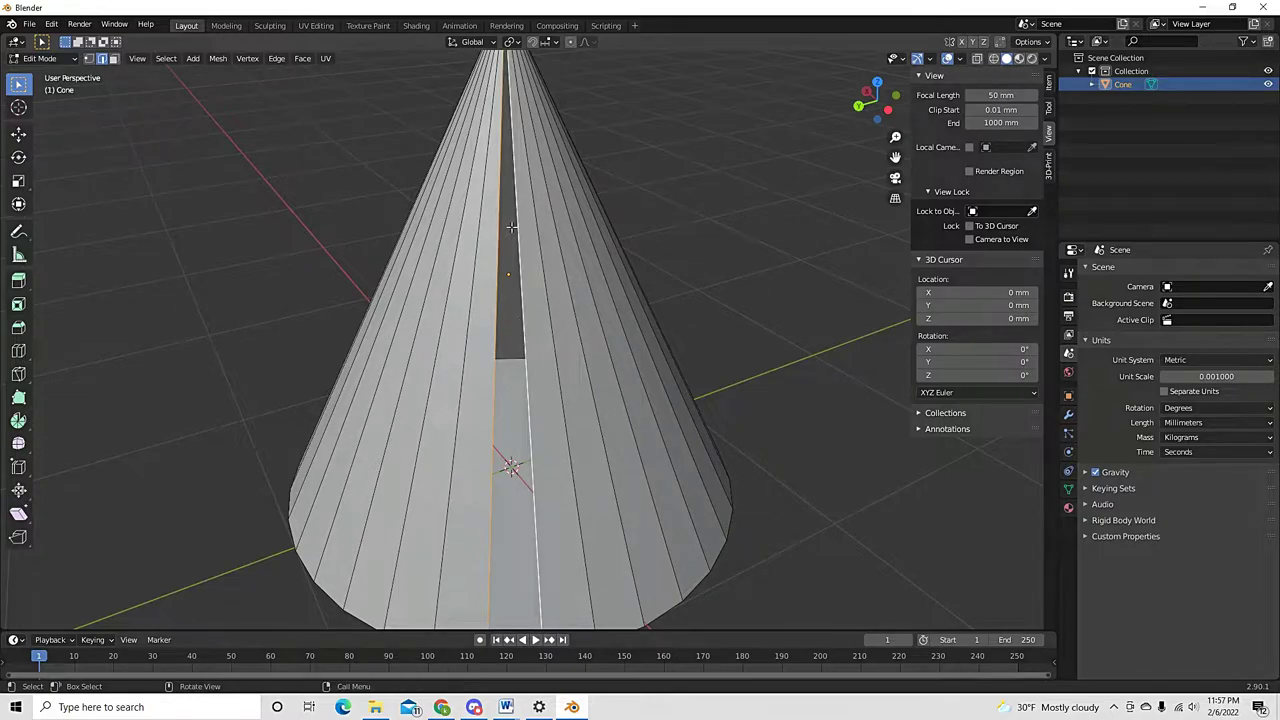
scroll(519, 330, "down", 3)
scroll(519, 330, "up", 2)
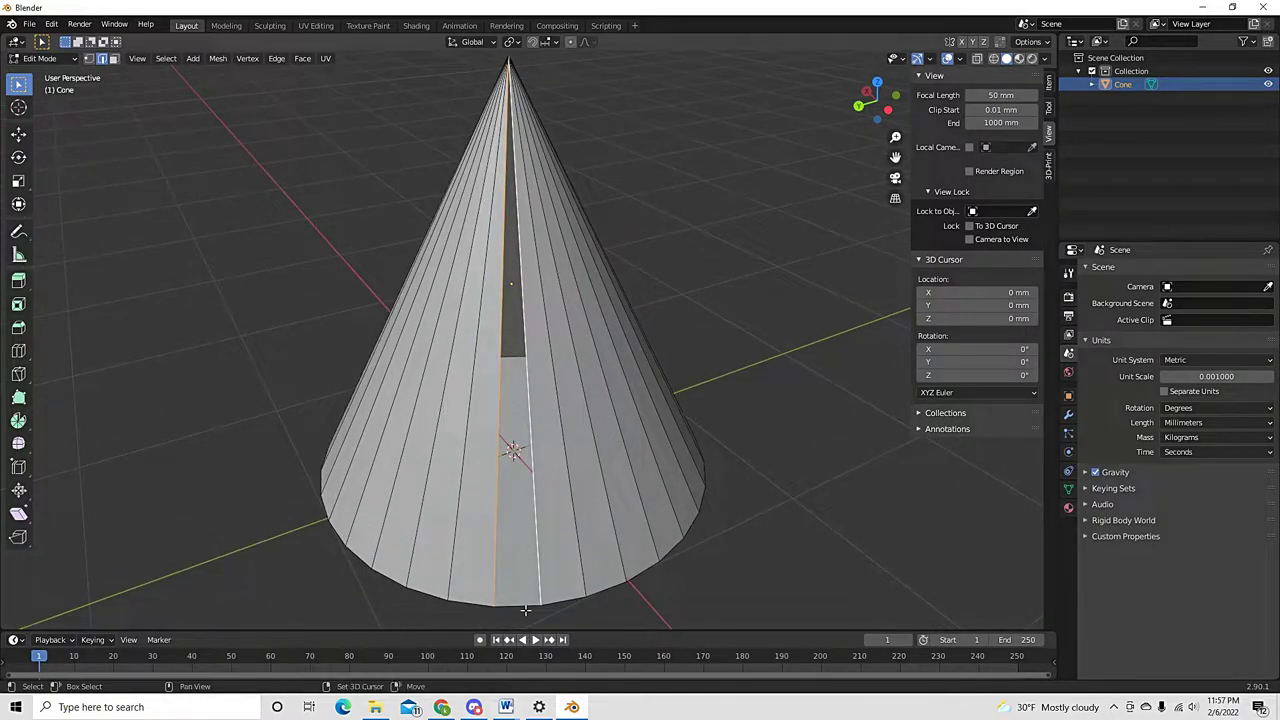
left_click(525, 606, "shift")
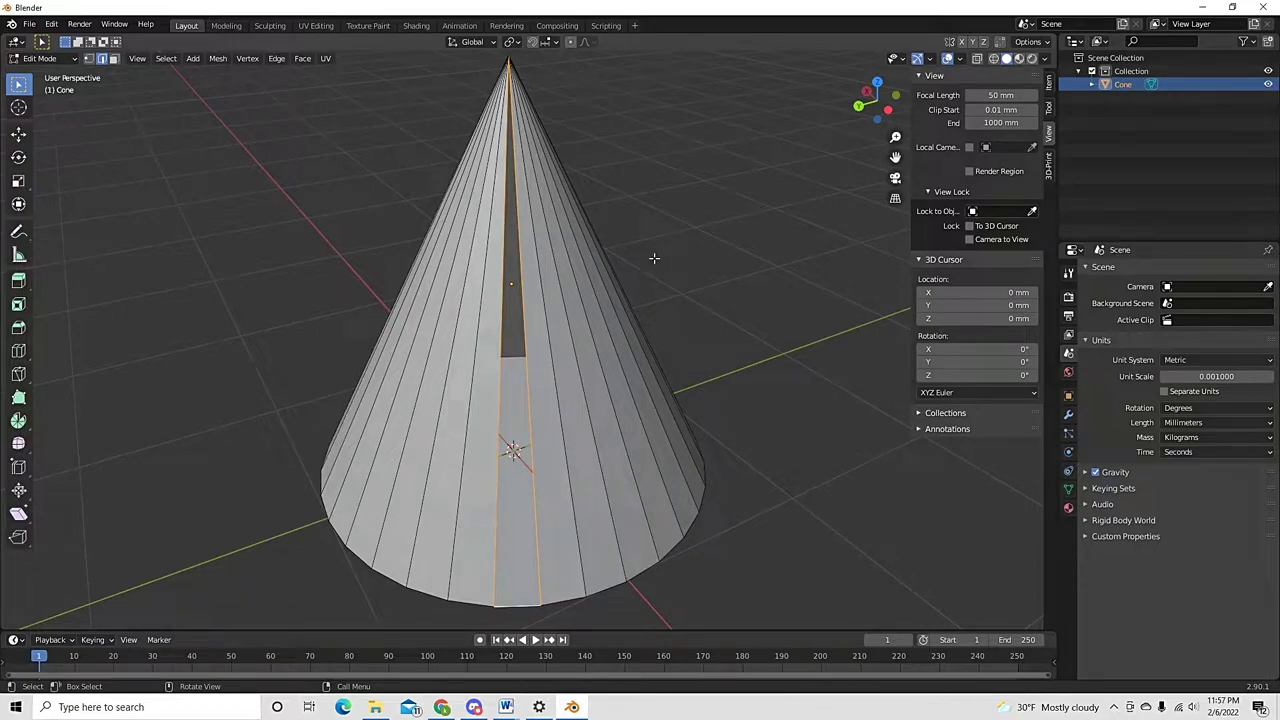
key("f")
mouse_move(310, 407)
middle_mouse_down()
mouse_move(419, 404)
mouse_move(290, 406)
middle_mouse_up()
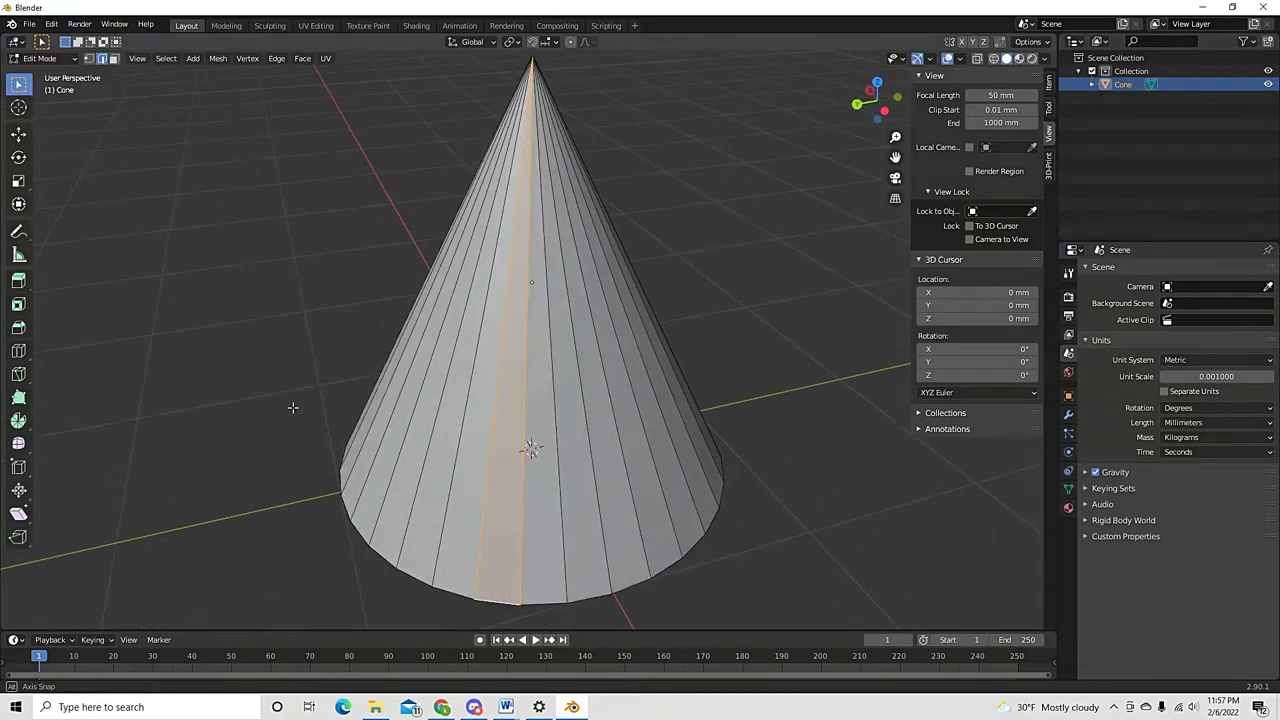
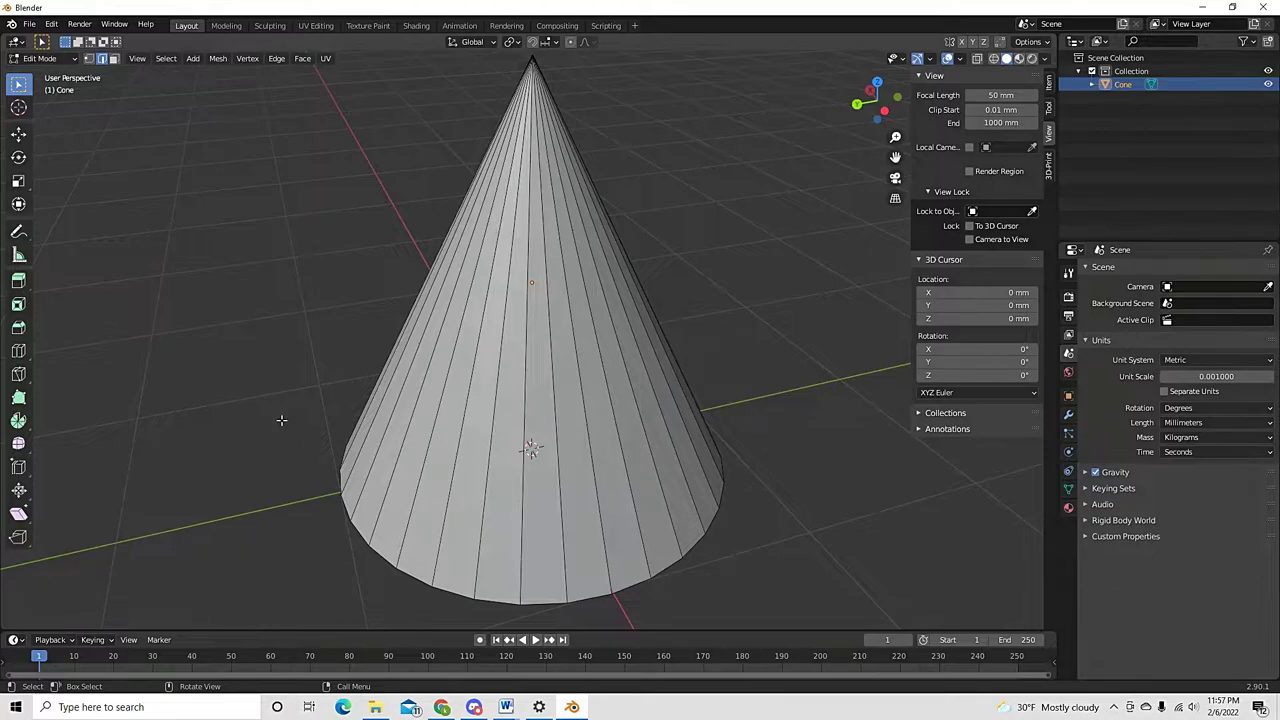
Delete one side face strip of the cone in face select mode
scroll(281, 427, "down", 5)
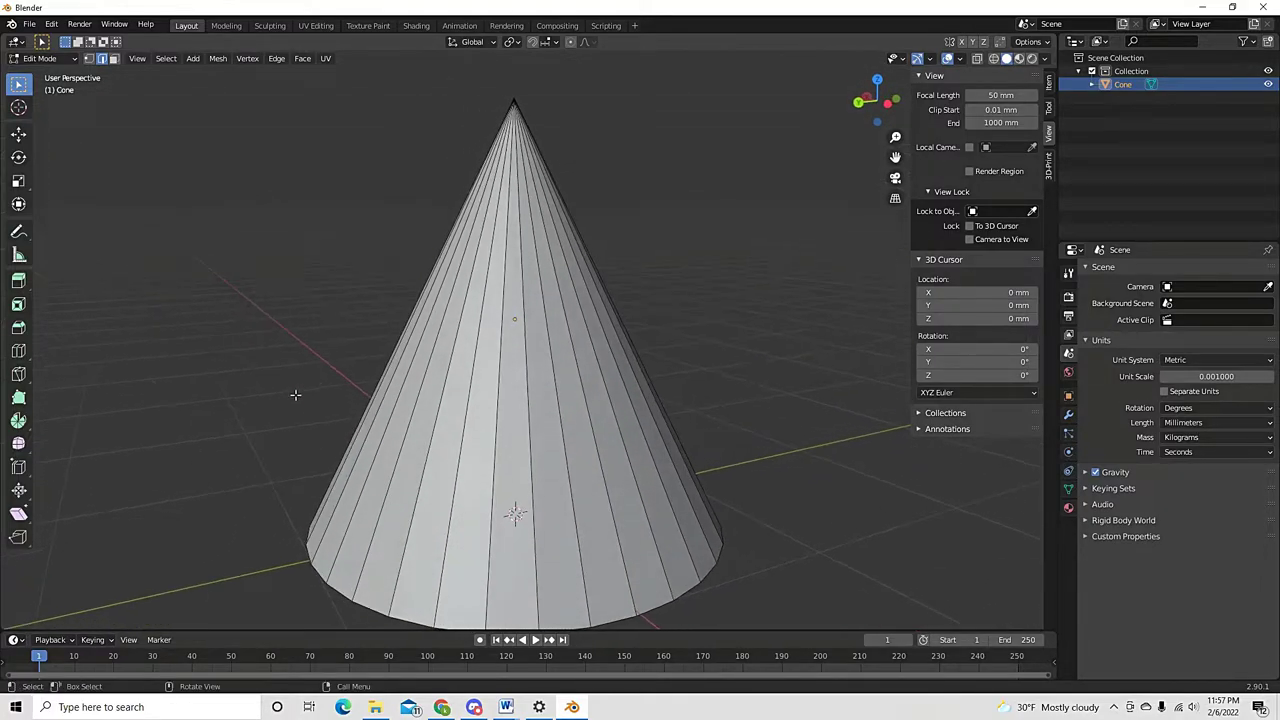
middle_click_drag(367, 528, 449, 440)
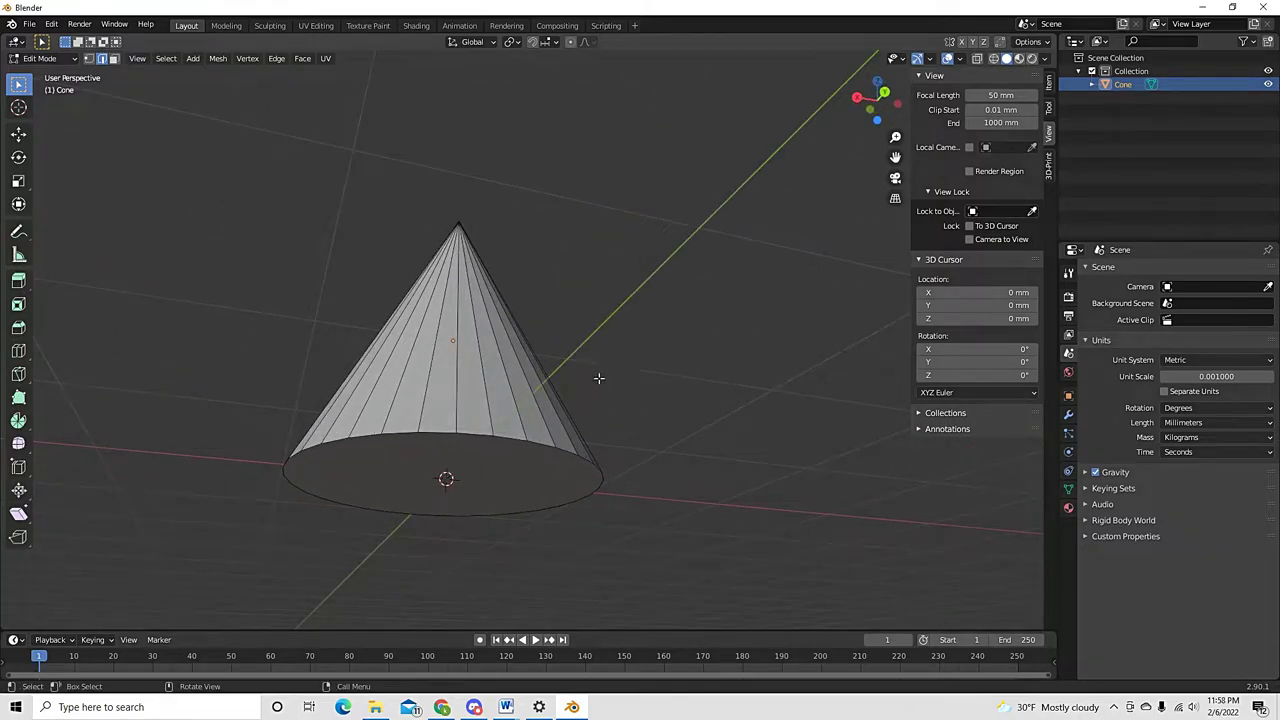
middle_click_drag(600, 374, 534, 424)
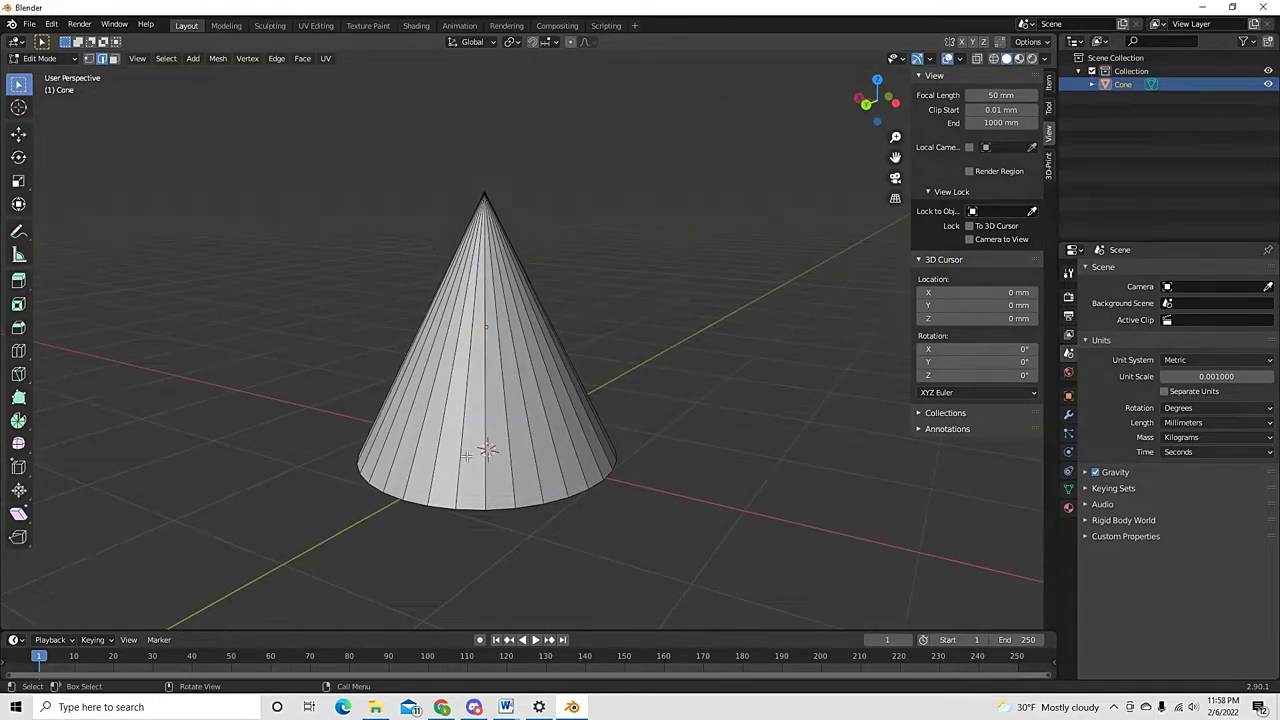
middle_click_drag(599, 376, 629, 383)
left_click(486, 432)
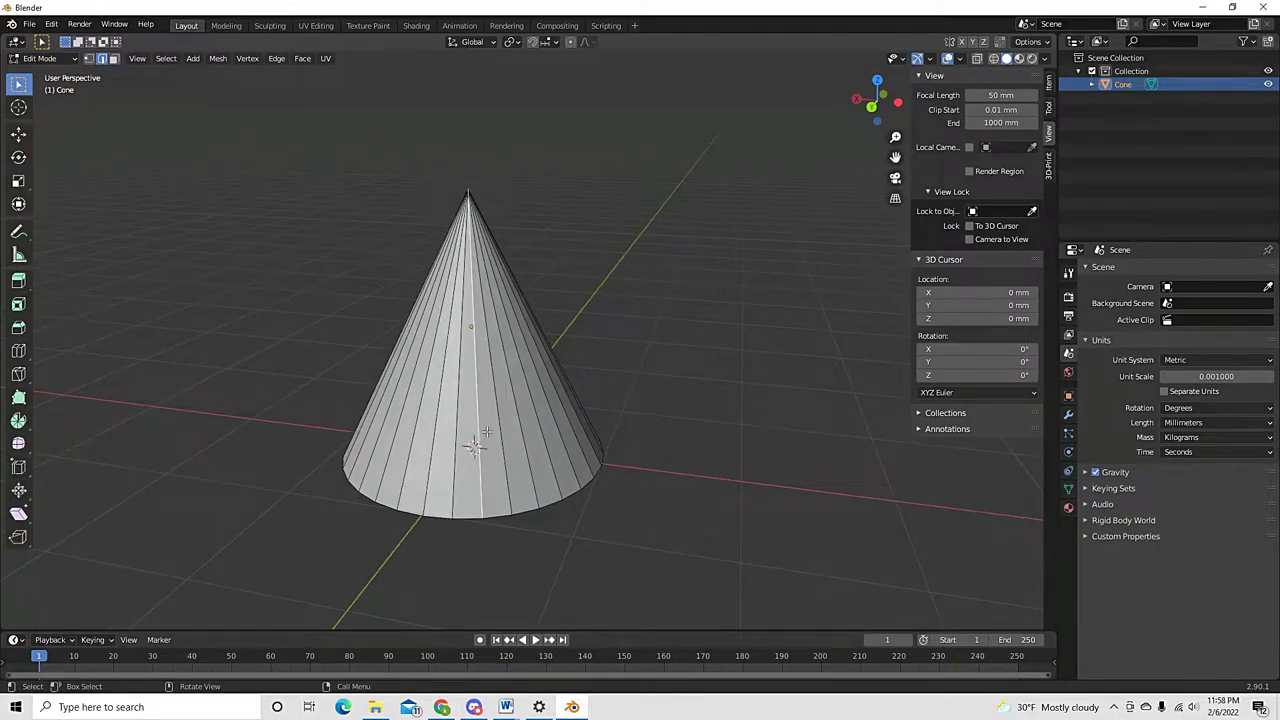
key("Tab")
key("Tab")
left_click(114, 58)
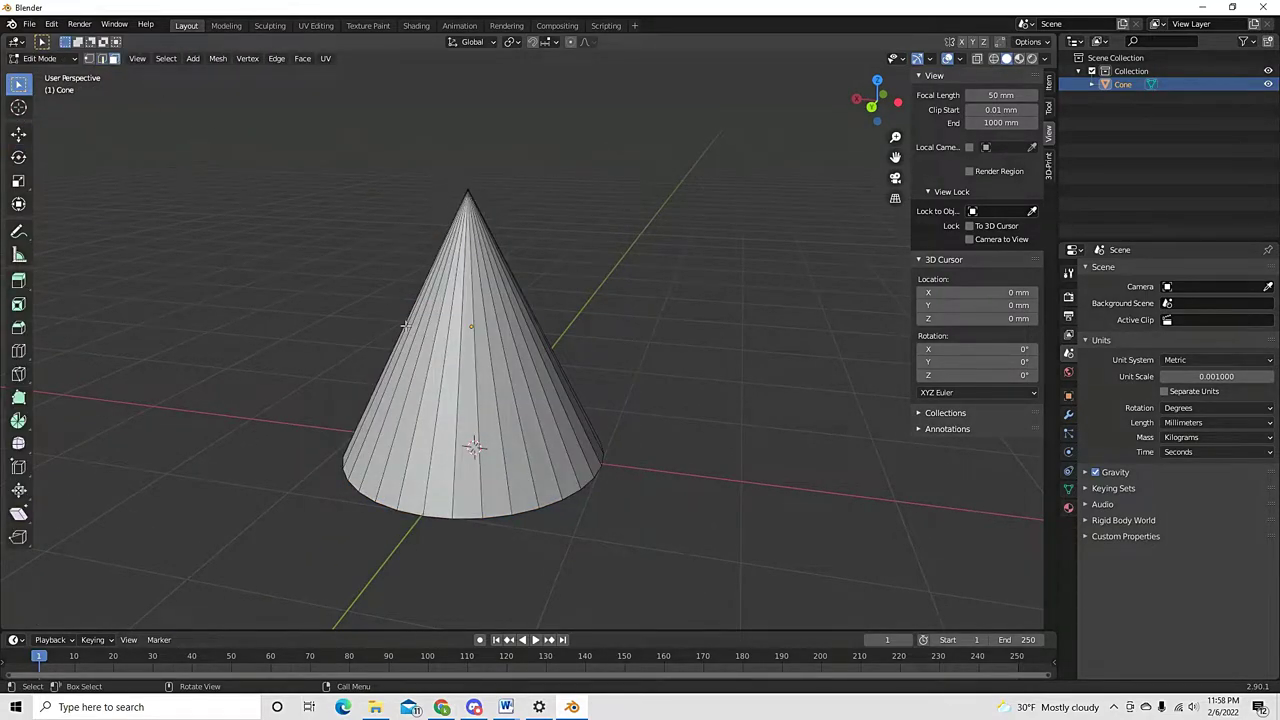
left_click(499, 408)
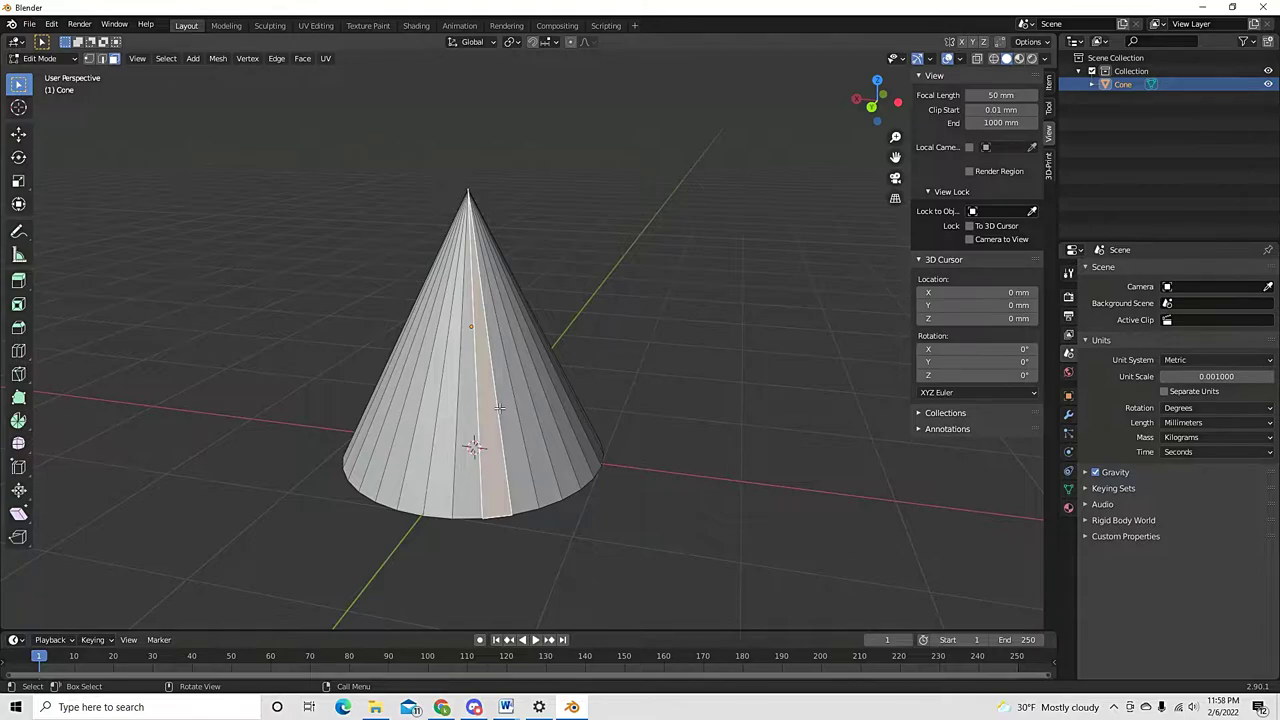
key("x")
left_click(495, 405)
Inspect the gap, then undo the deletion to restore the closed cone
scroll(423, 483, "up", 5)
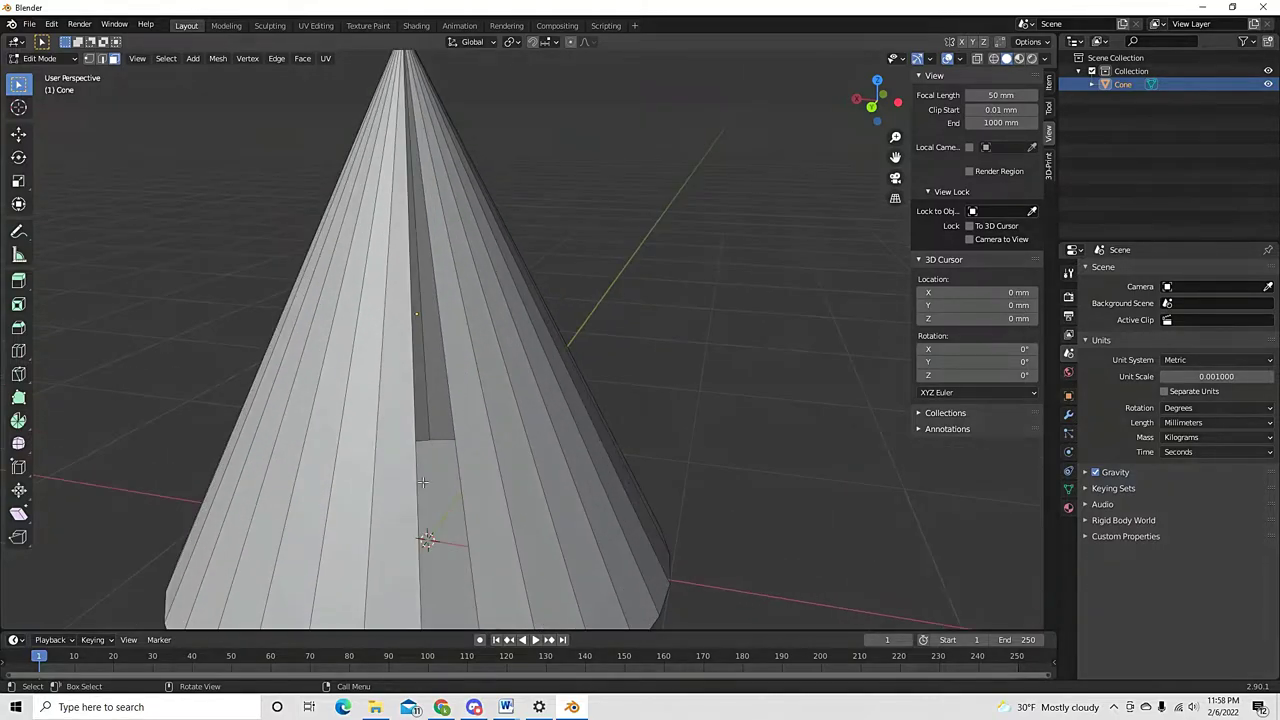
middle_click_drag(439, 451, 434, 477)
scroll(442, 522, "down", 5)
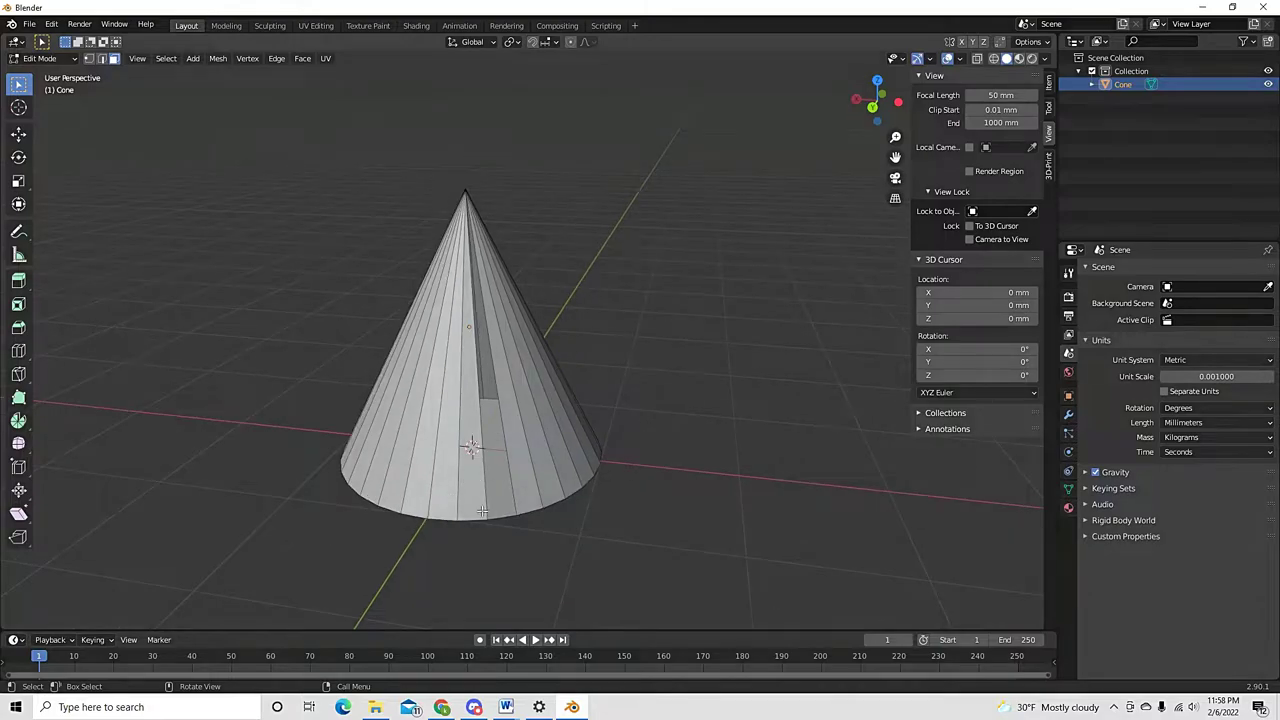
left_click(483, 362)
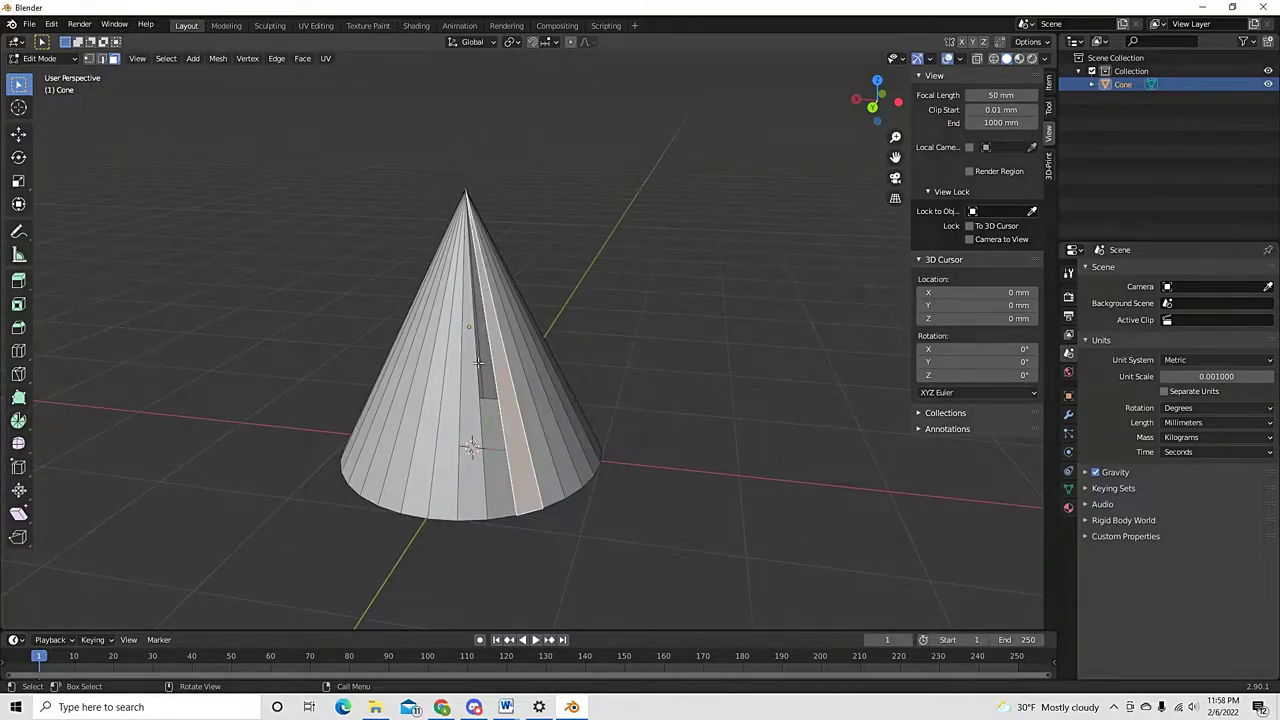
key("ctrl+z")
key("ctrl+z")
key("ctrl+shift+z")
key("ctrl+z")
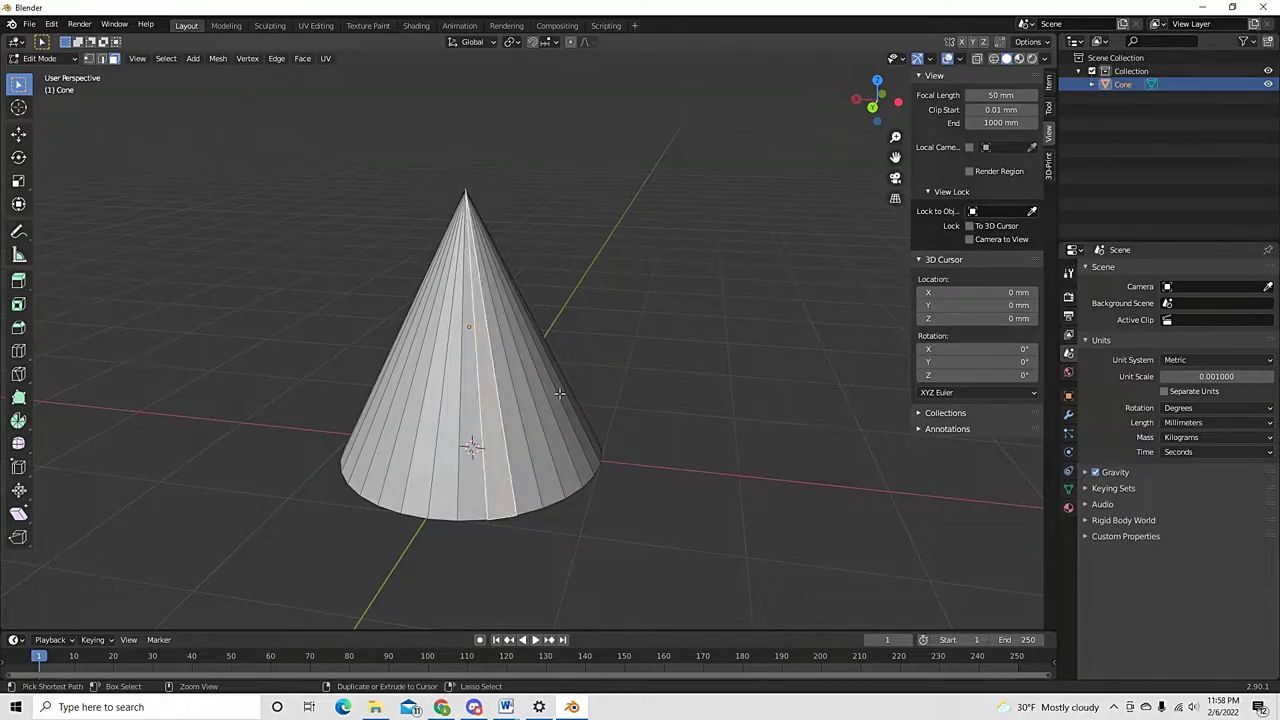
left_click(370, 524)
middle_click_drag(503, 345, 457, 455)
middle_click_drag(659, 432, 600, 443)
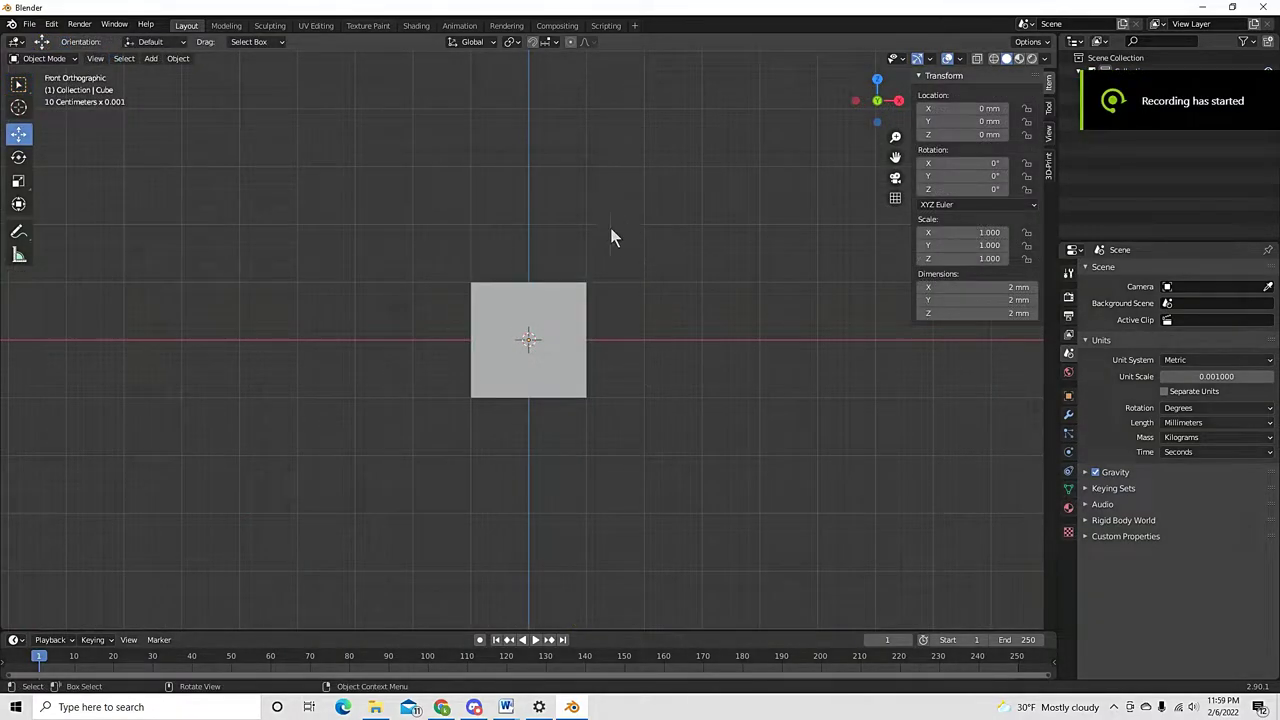
Enter Edit Mode on the cube, clear the selection and select its right face
middle_click_drag(618, 250, 563, 338)
left_click(563, 338)
middle_click_drag(643, 340, 530, 387)
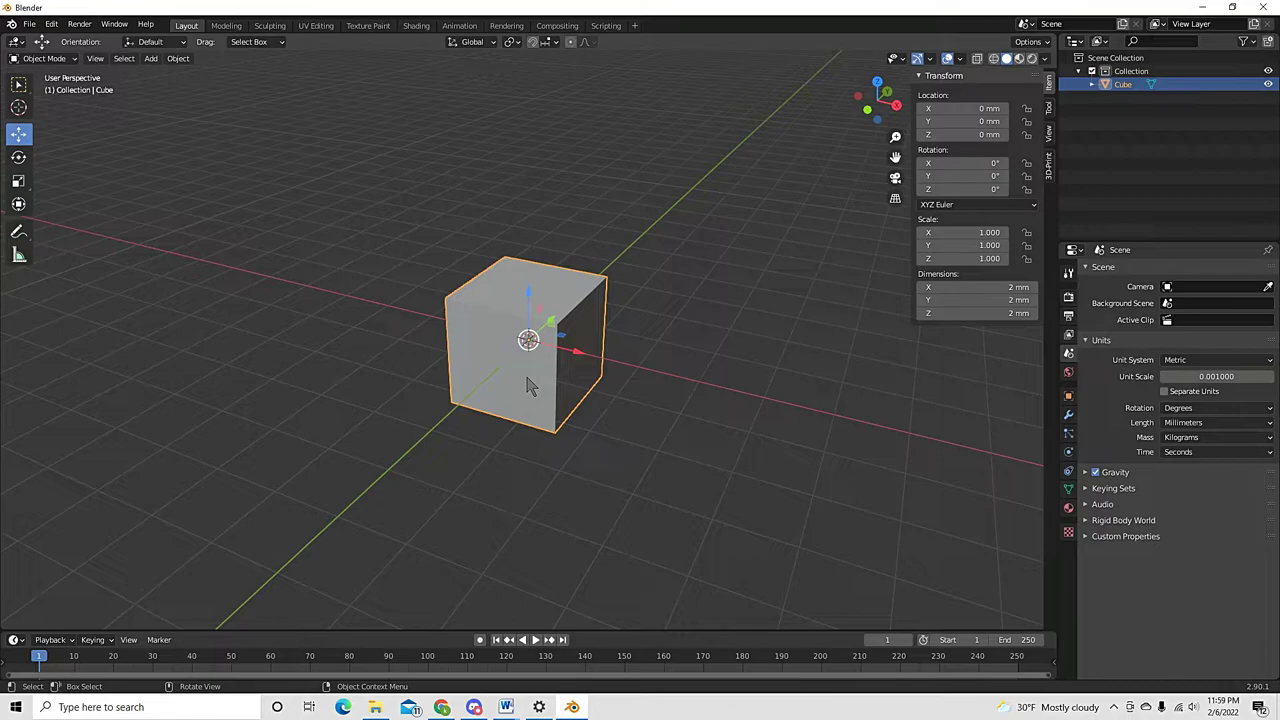
key("Tab")
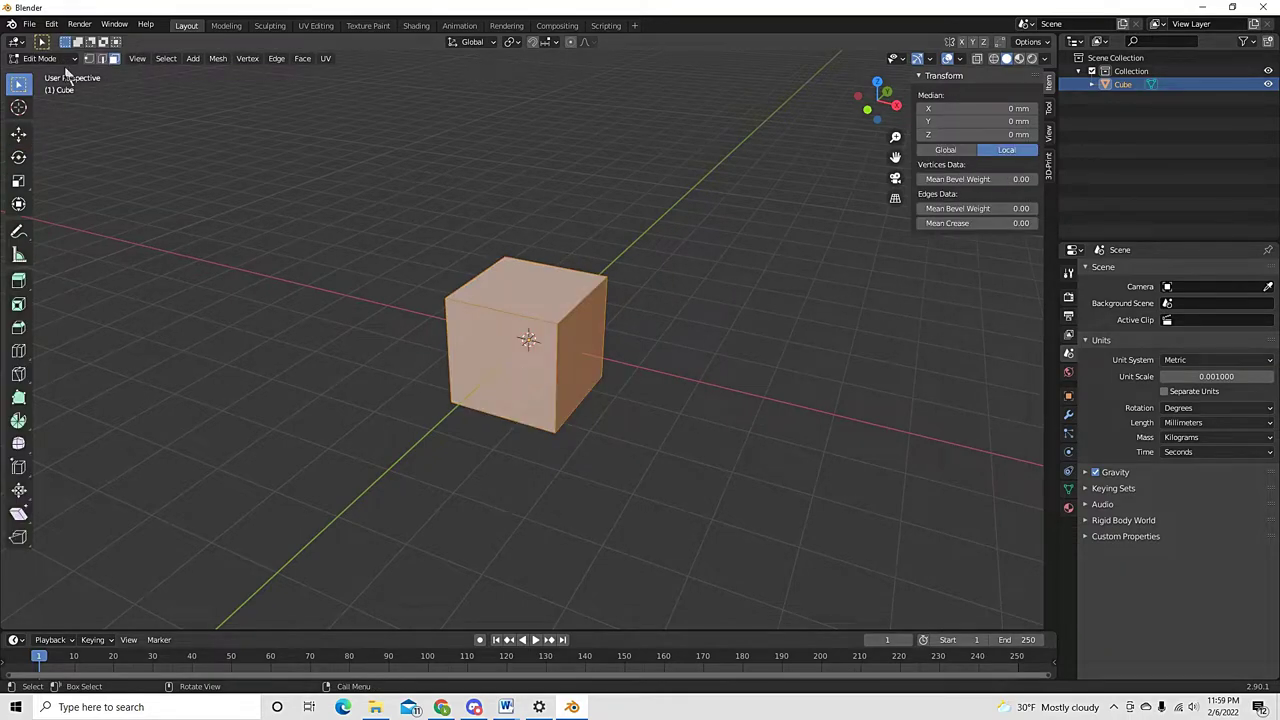
key("alt+a")
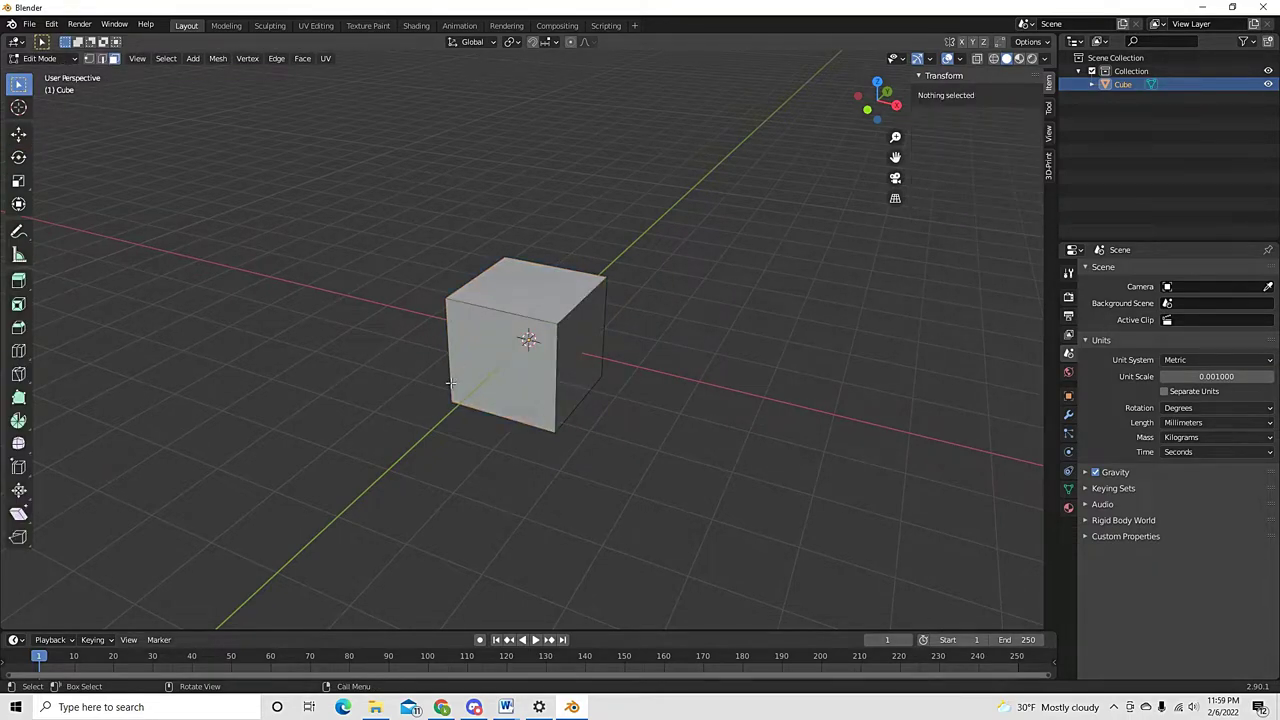
middle_click_drag(450, 383, 486, 348)
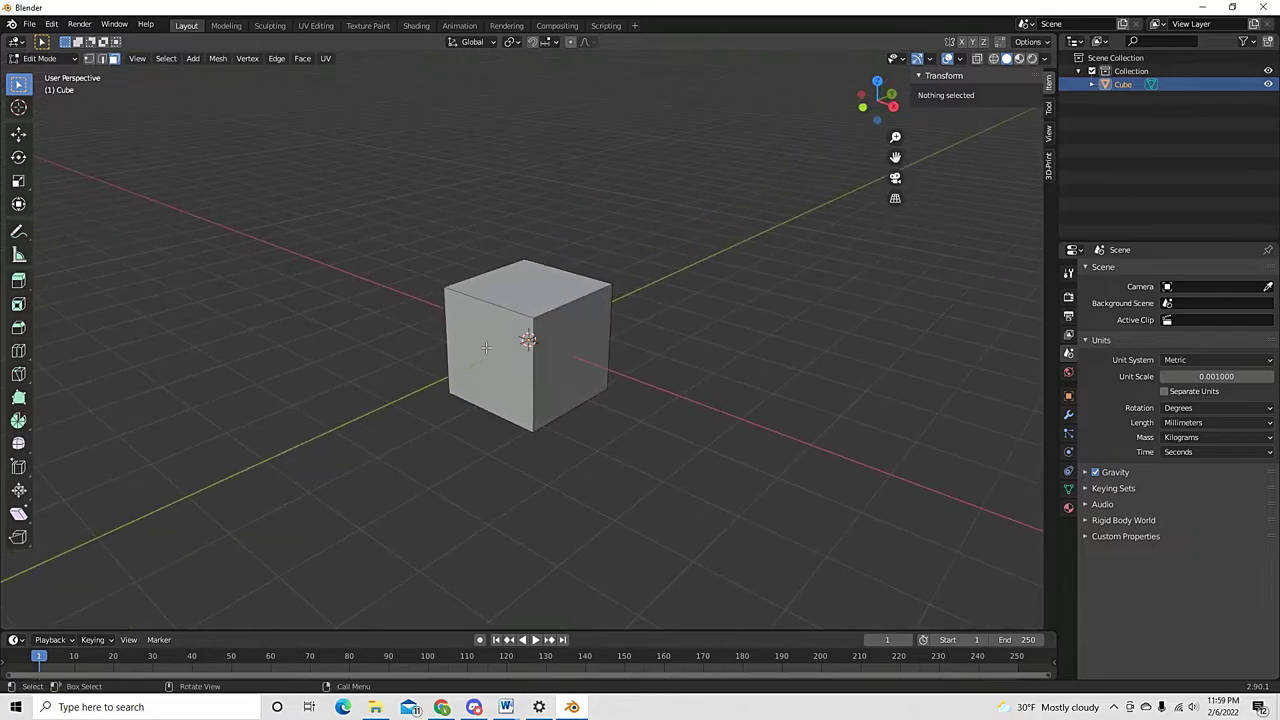
left_click(574, 347)
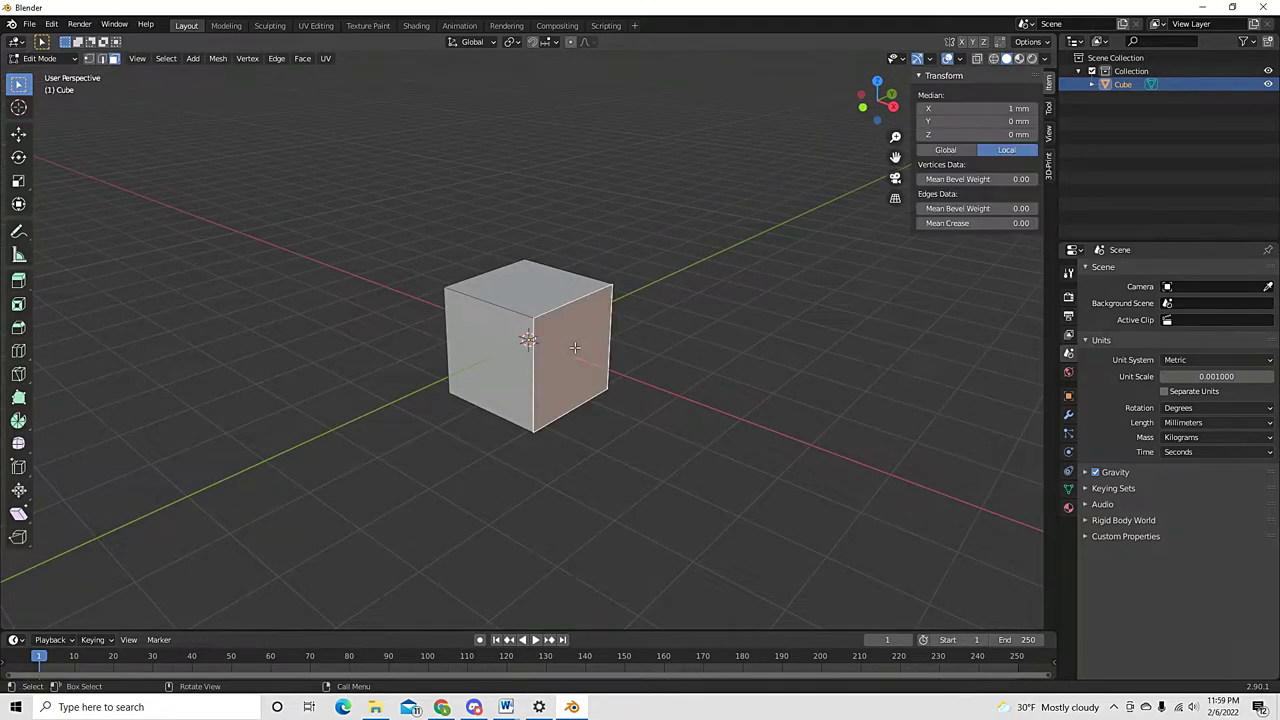
middle_click_drag(471, 347, 543, 346)
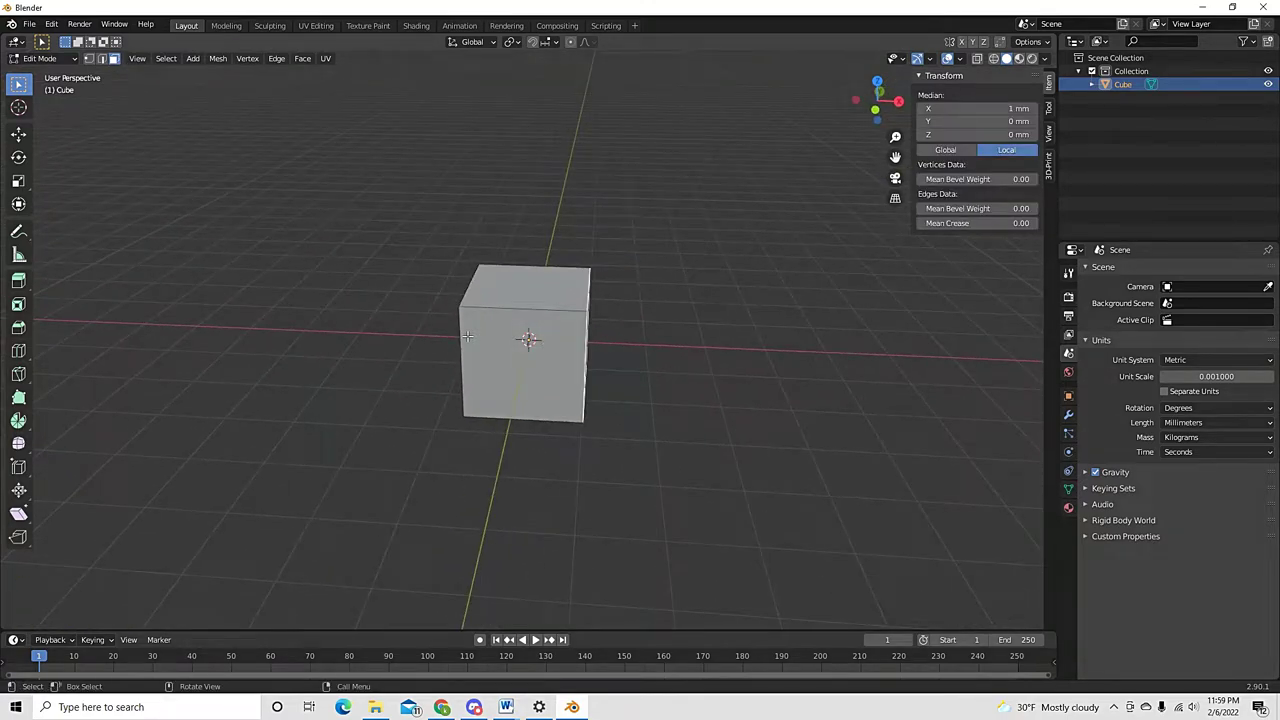
Drag the right face outward along X, refining its position in top view
left_click(18, 133)
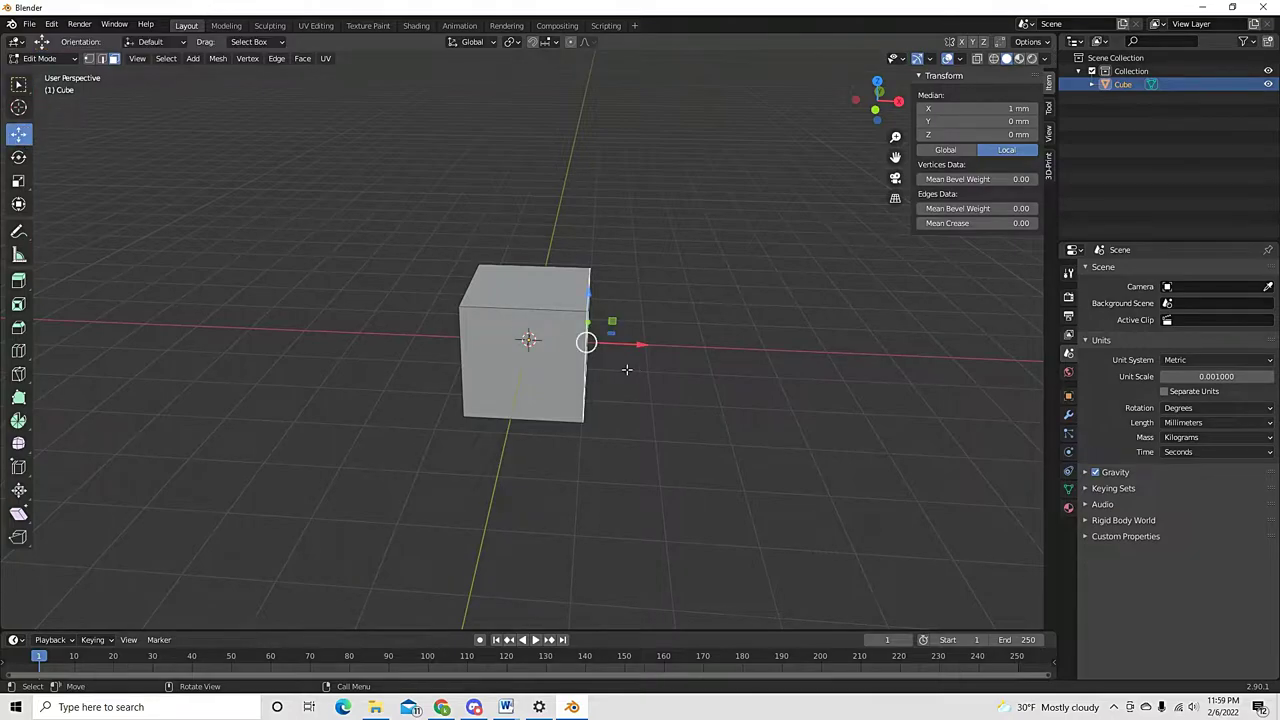
middle_click_drag(627, 369, 607, 372)
left_click_drag(610, 372, 682, 375)
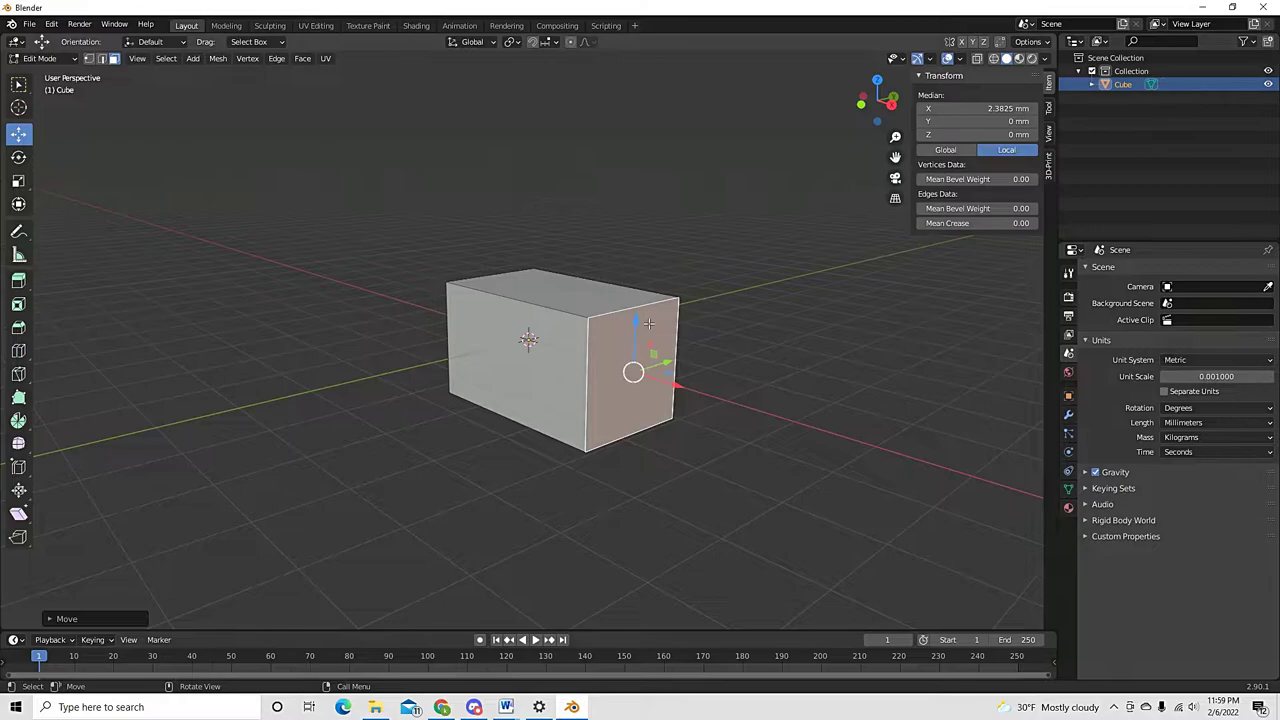
left_click_drag(649, 323, 660, 150)
right_click(655, 158)
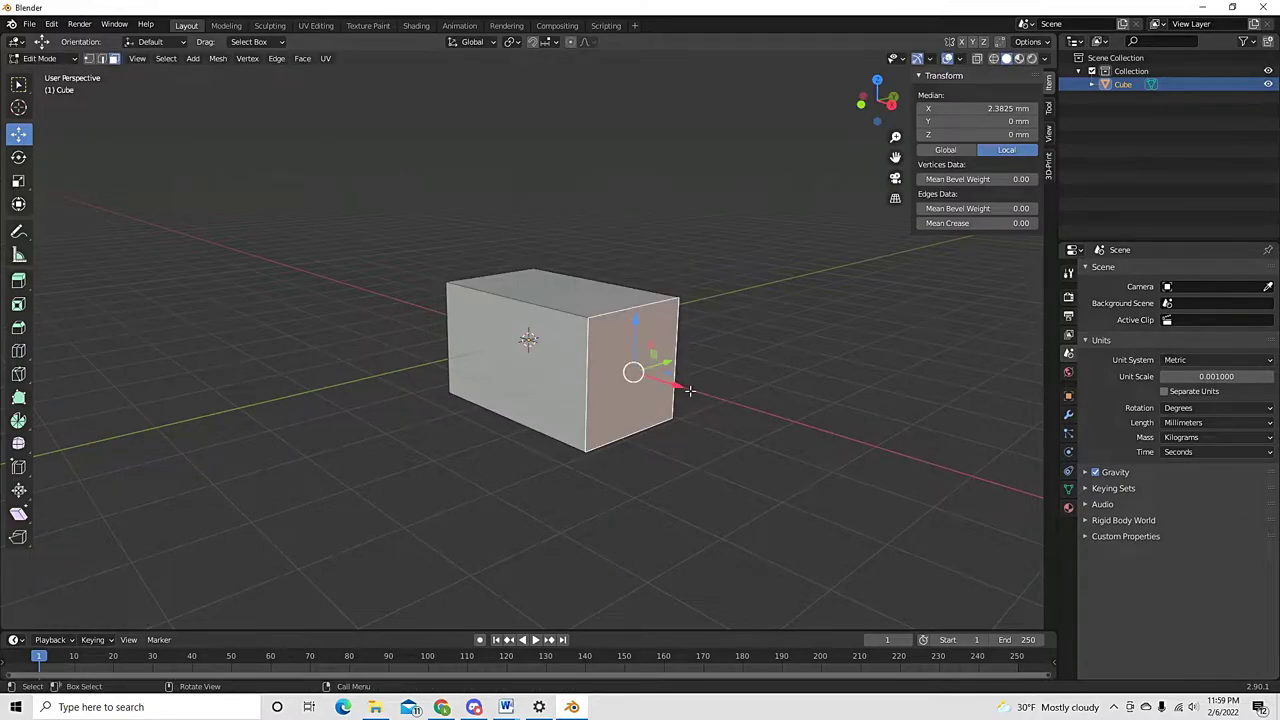
key("KP_7")
left_click_drag(728, 348, 761, 343)
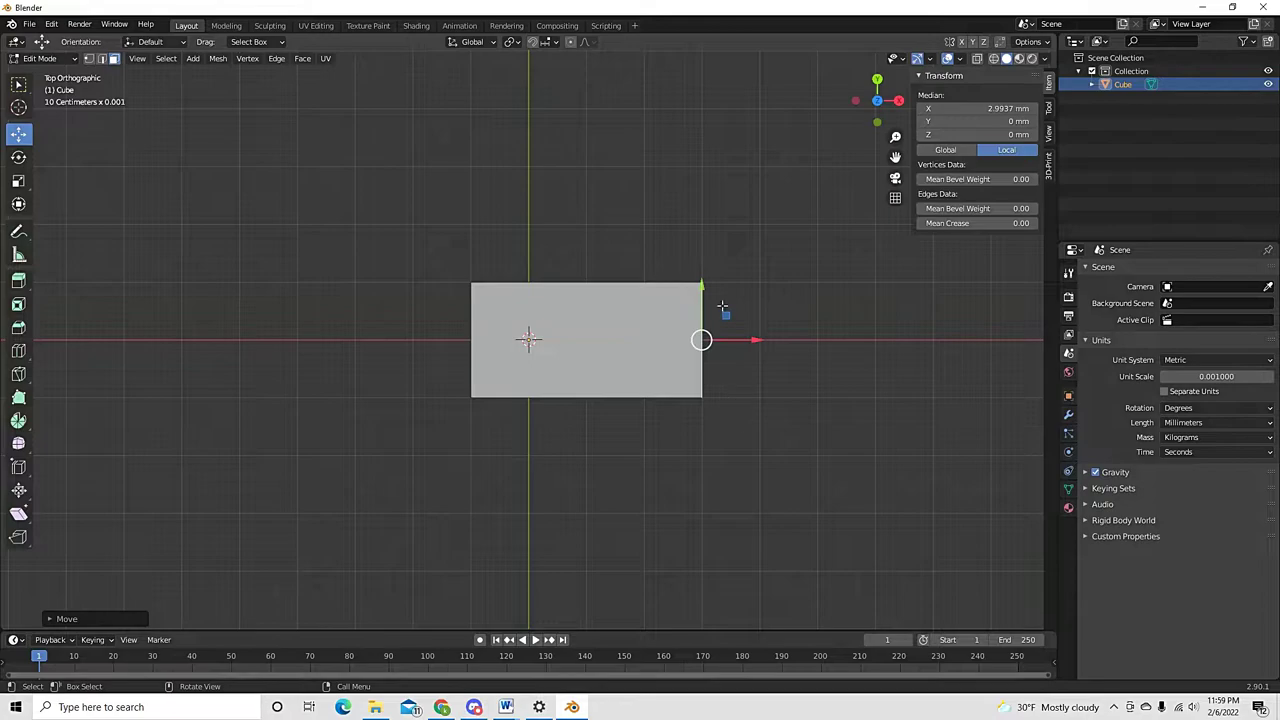
Select the left end face and drag it left along X in top view
middle_click_drag(329, 400, 478, 391)
left_click(531, 381)
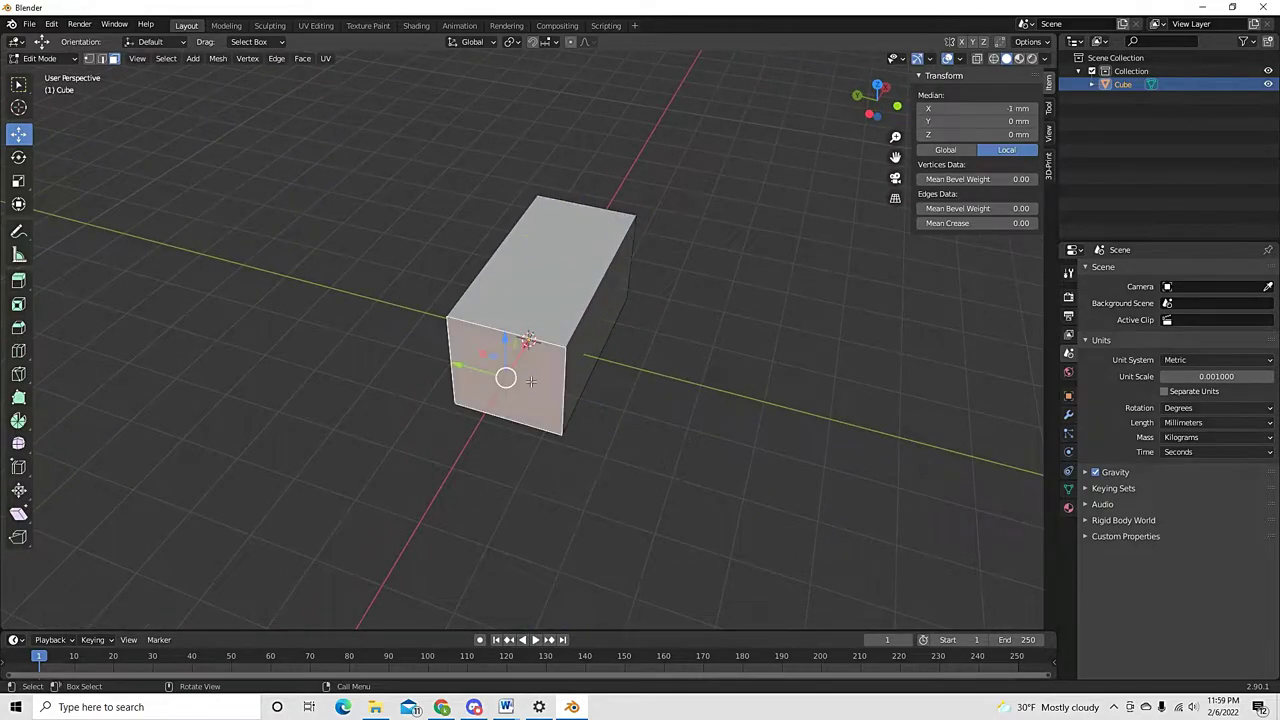
key("KP_7")
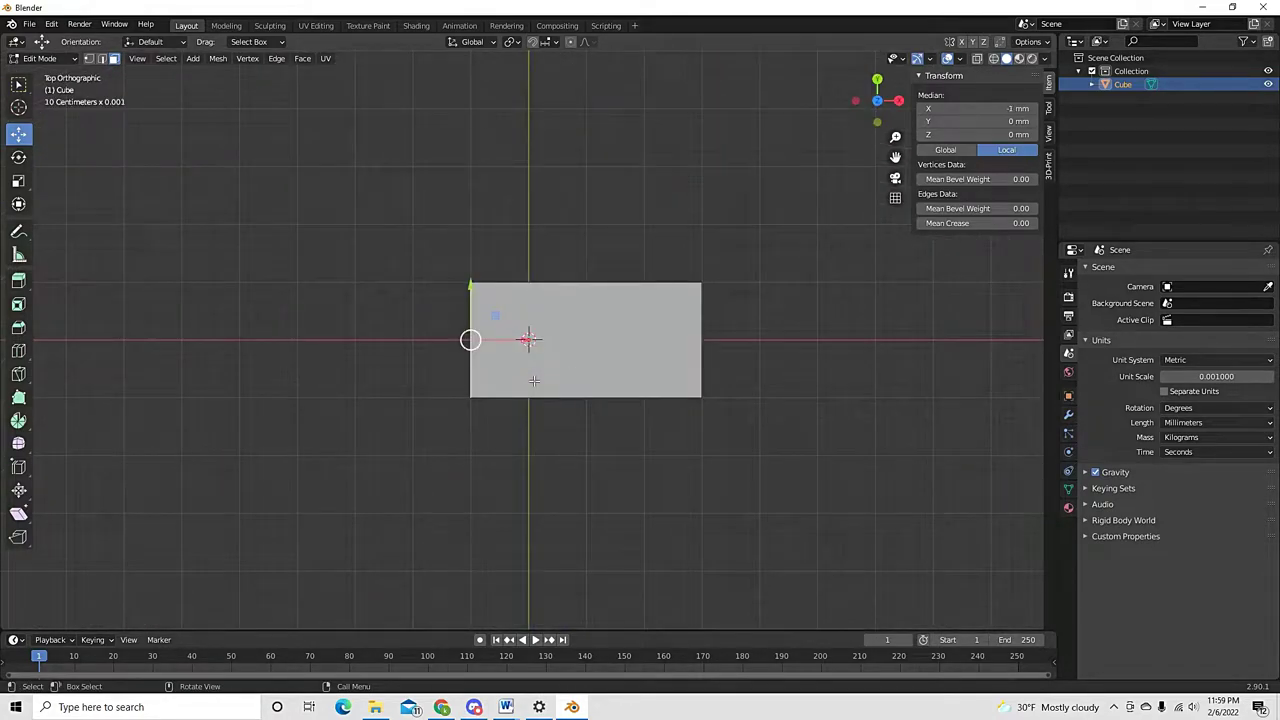
left_click_drag(527, 341, 410, 343)
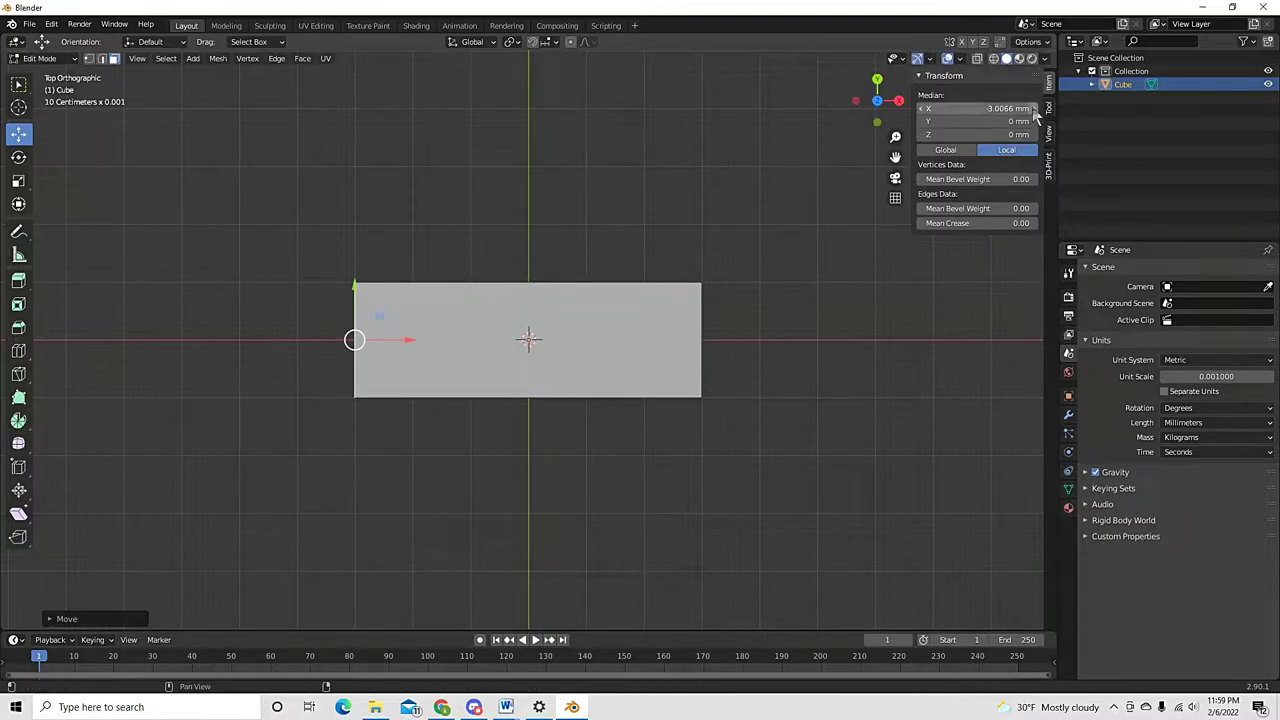
Set the selected face's X position to −3 mm in the Transform panel
left_click(975, 109)
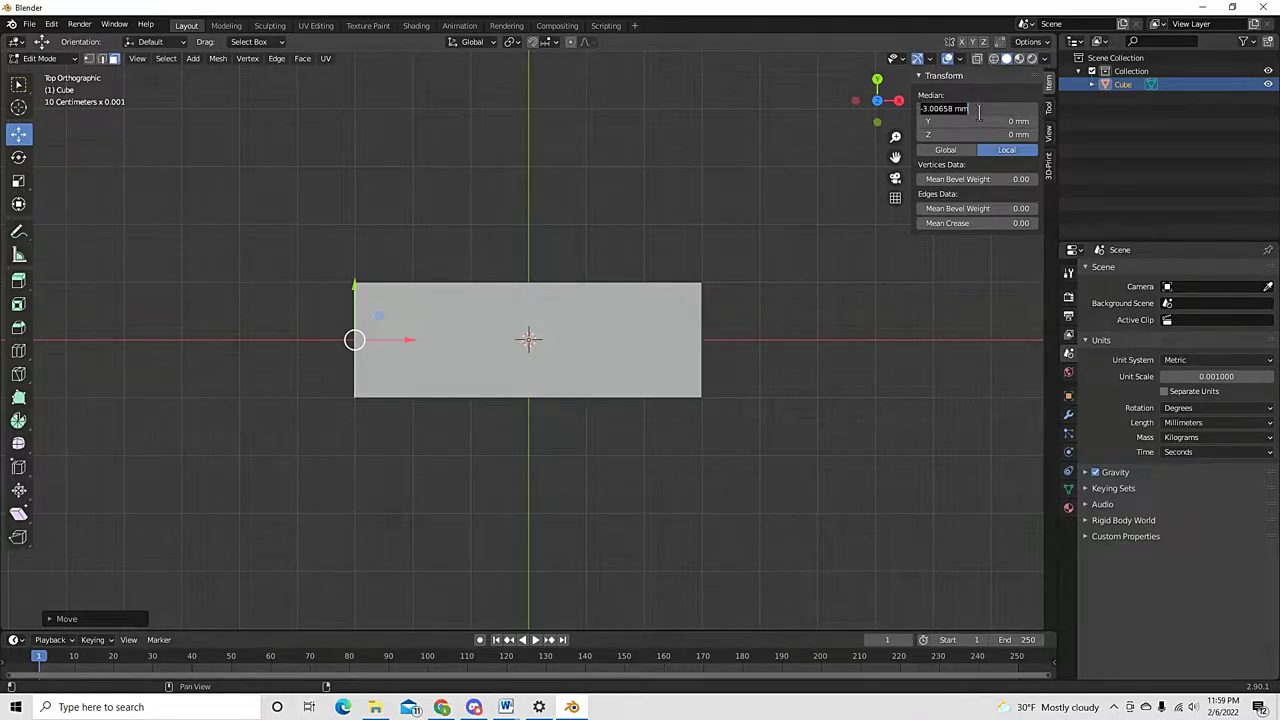
type("0")
key("Return")
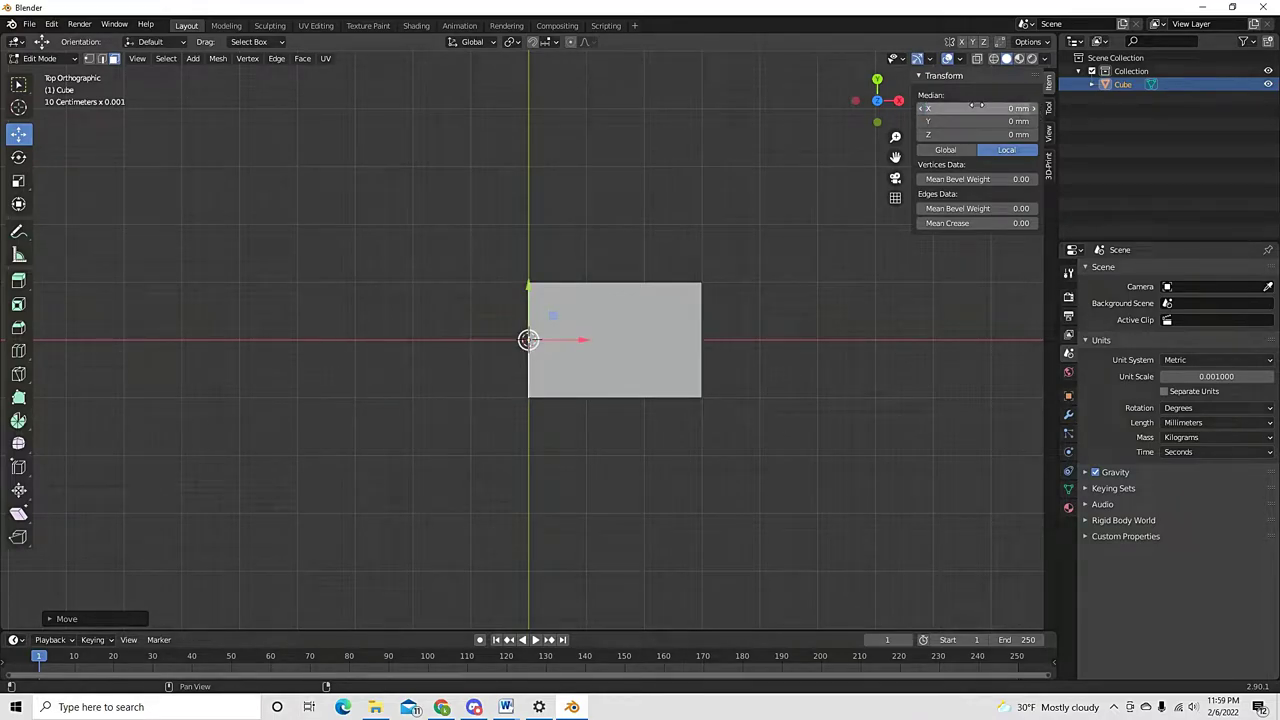
left_click(979, 107)
type("-3")
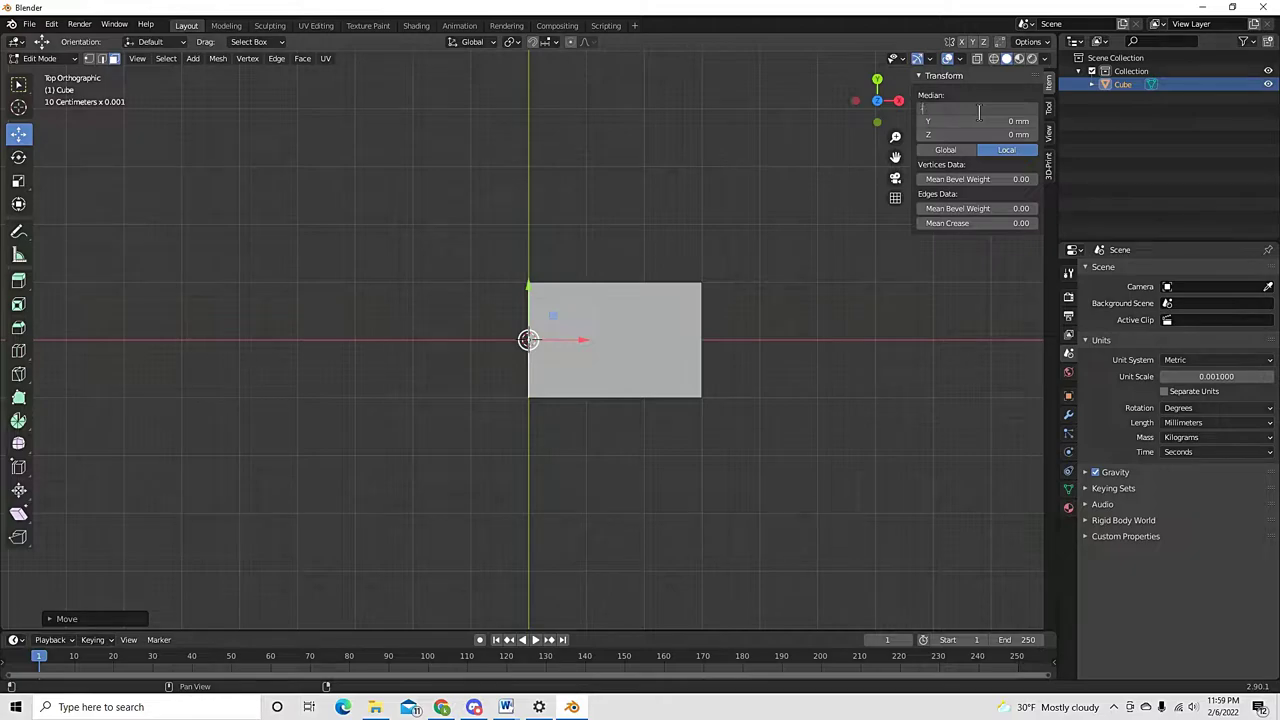
key("Return")
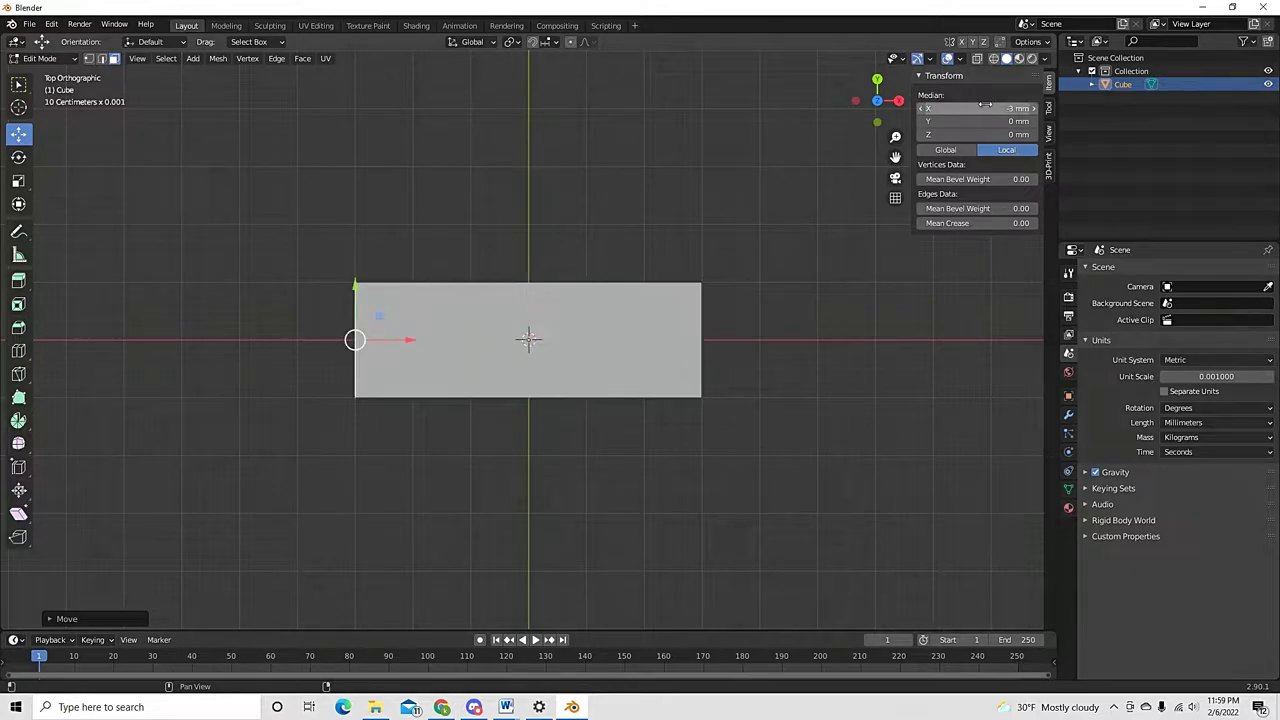
left_click(985, 107)
type("3")
key("Return")
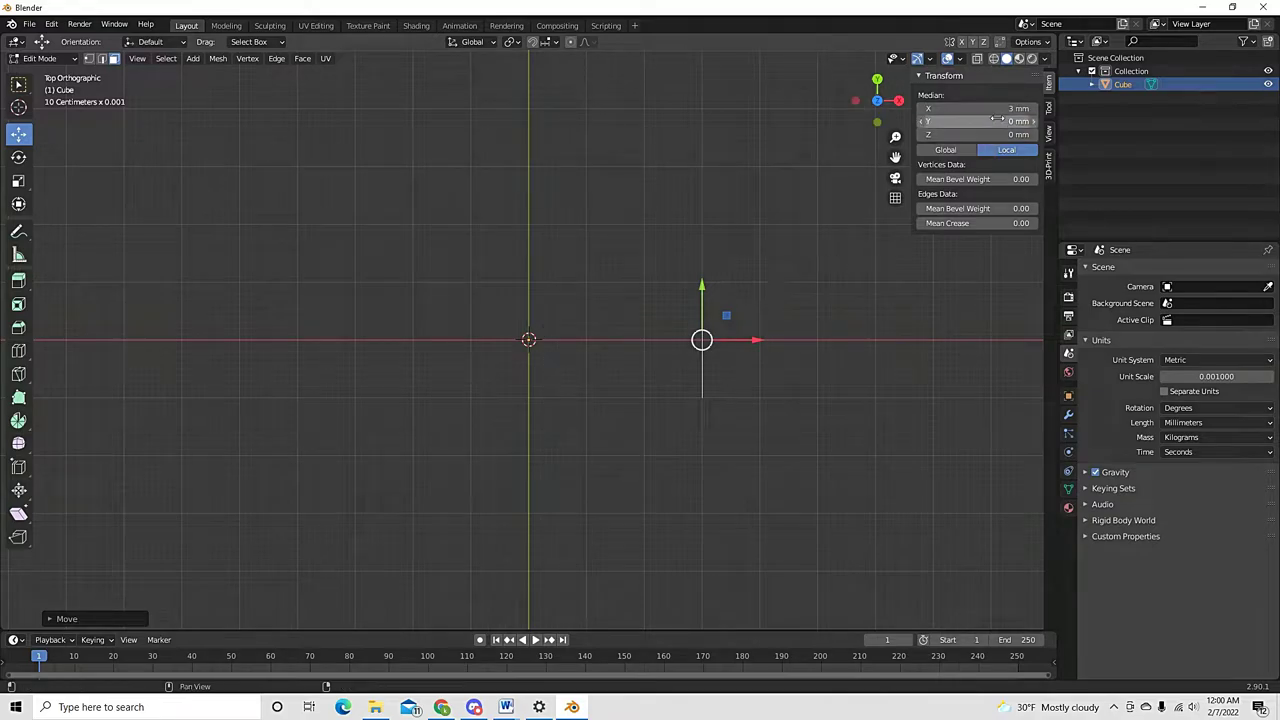
left_click(993, 109)
key("BackSpace")
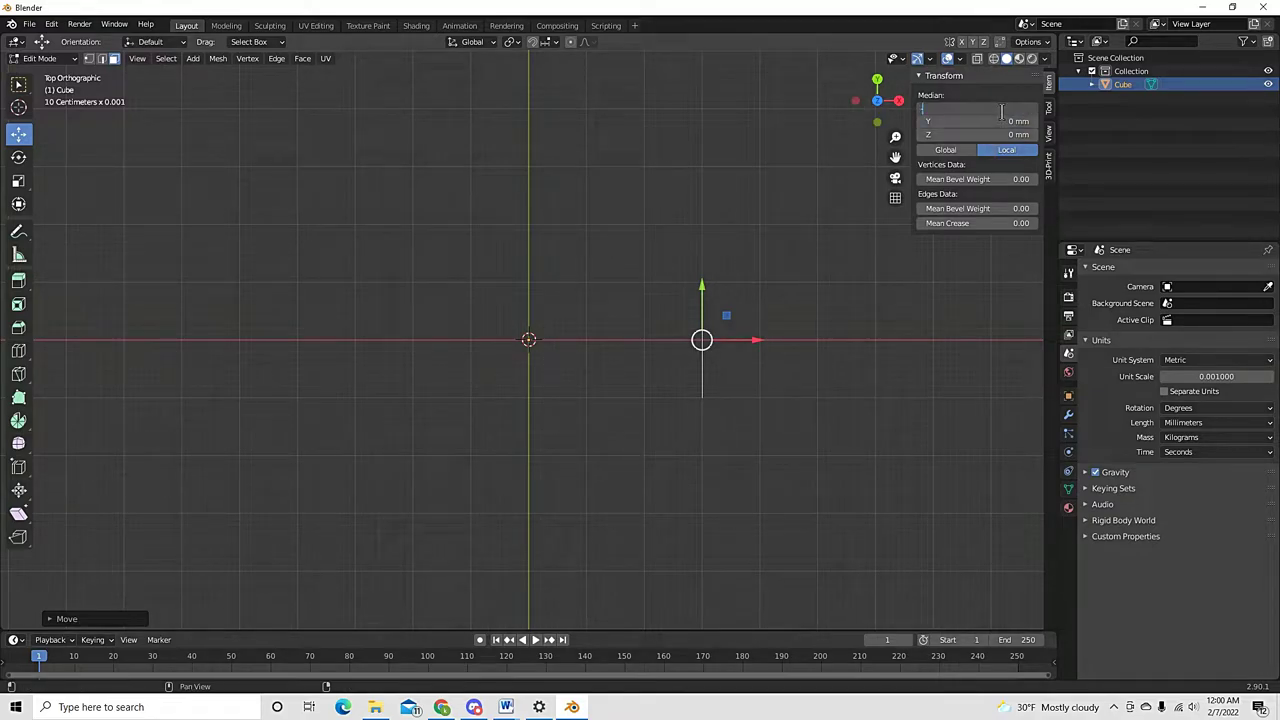
type("-3")
key("Return")
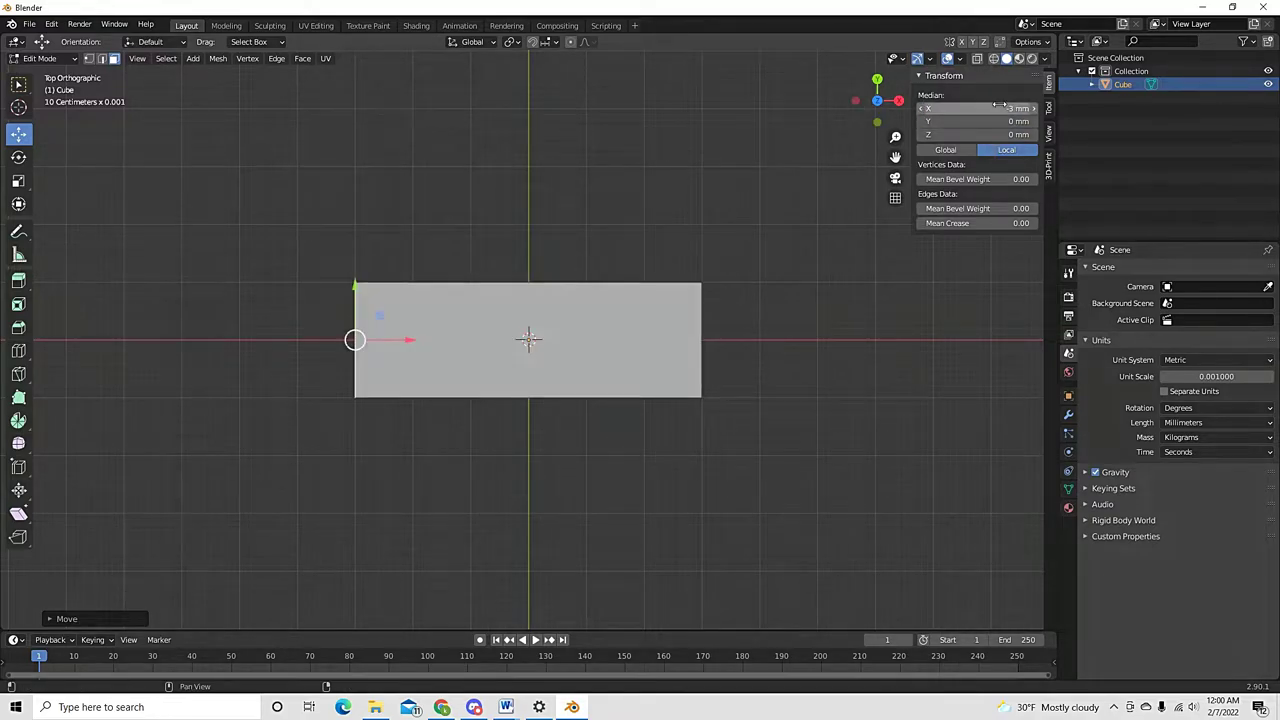
Deselect, view the box from the front, and select its left vertical edge
left_click(468, 450)
middle_click_drag(487, 510, 421, 363)
key("KP_1")
left_click(351, 389)
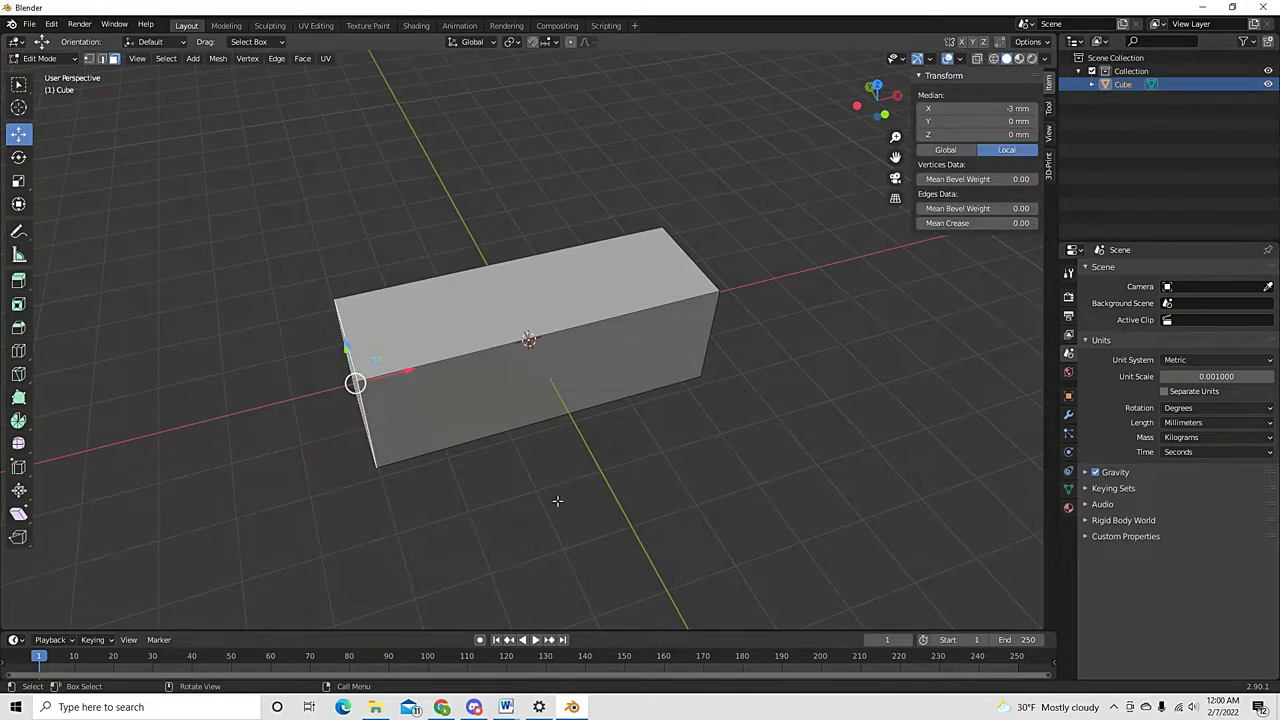
Return to Object Mode and delete the long block
scroll(557, 500, "up", 2)
key("alt+a")
key("Tab")
middle_click_drag(557, 504, 531, 508)
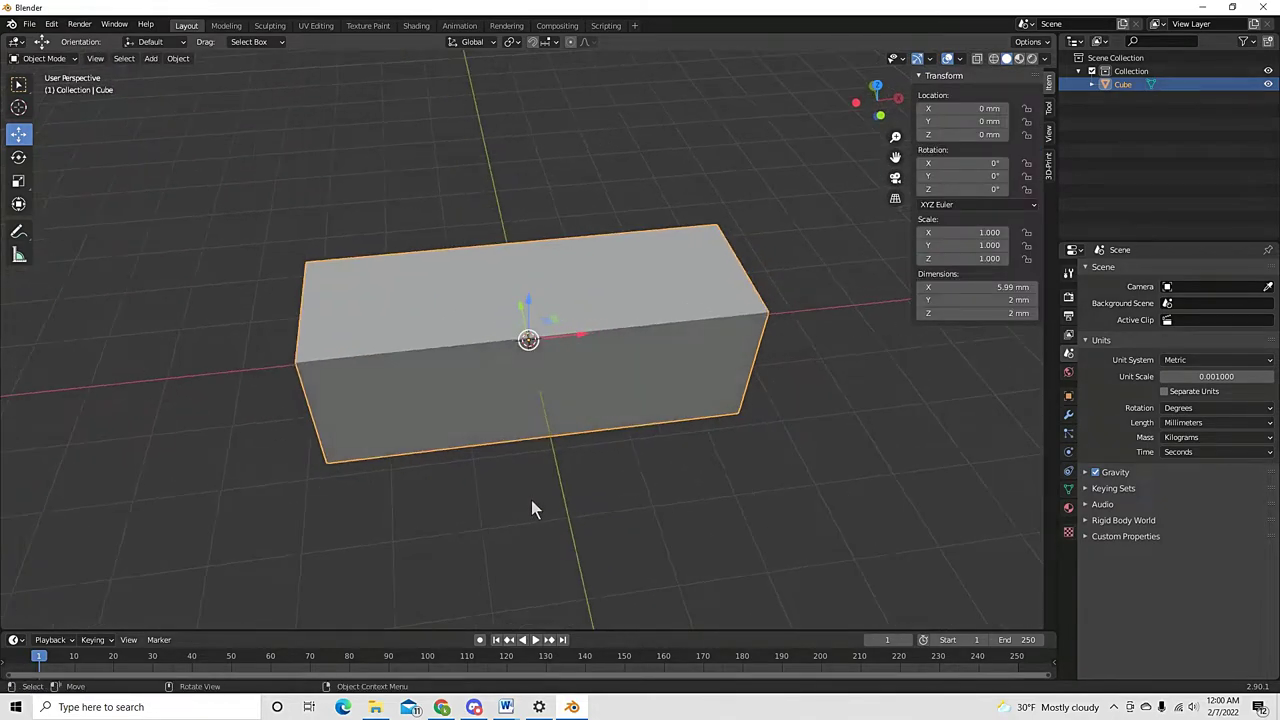
key("Delete")
Add a new mesh cube, enter Edit Mode and select its right face
key("shift+a")
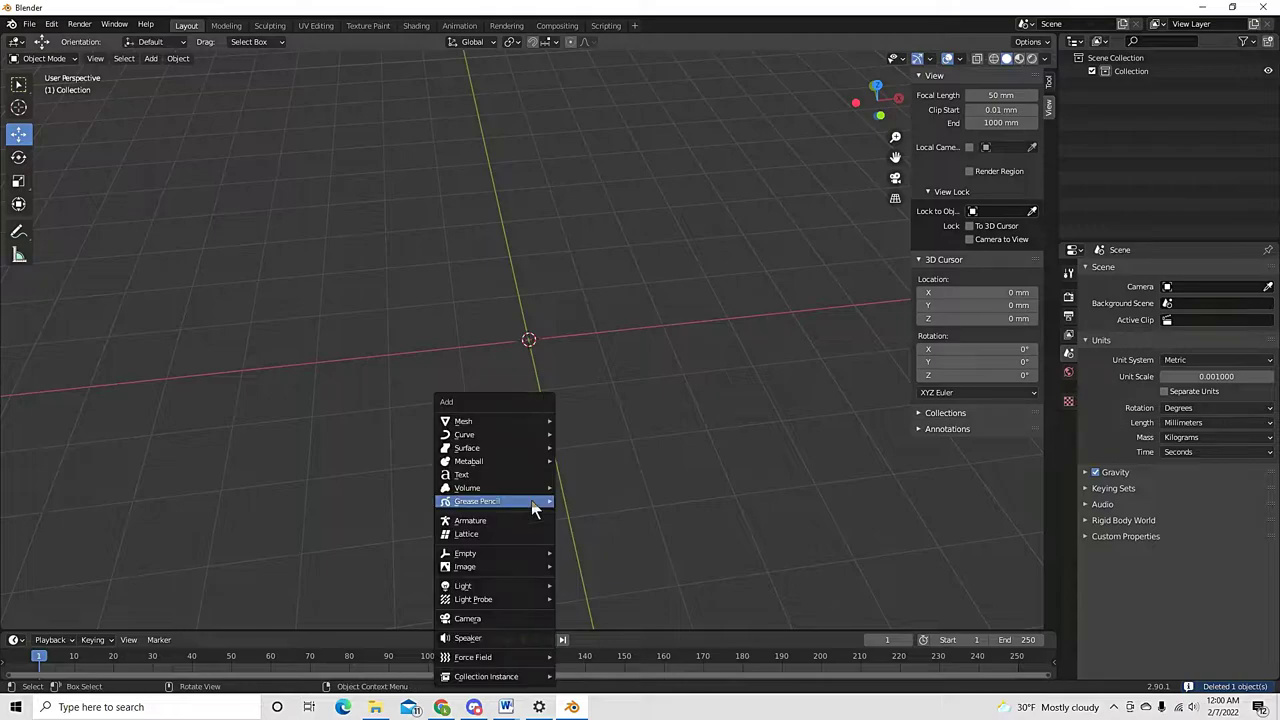
mouse_move(527, 424)
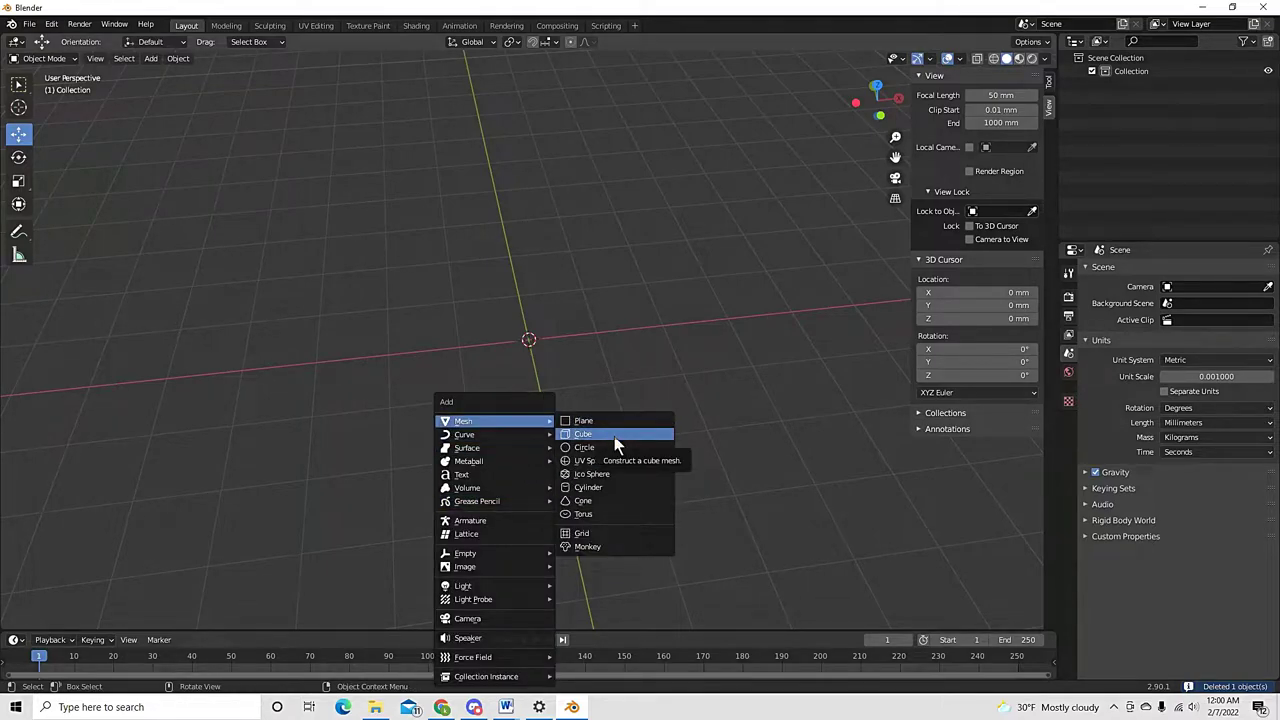
left_click(614, 436)
key("Tab")
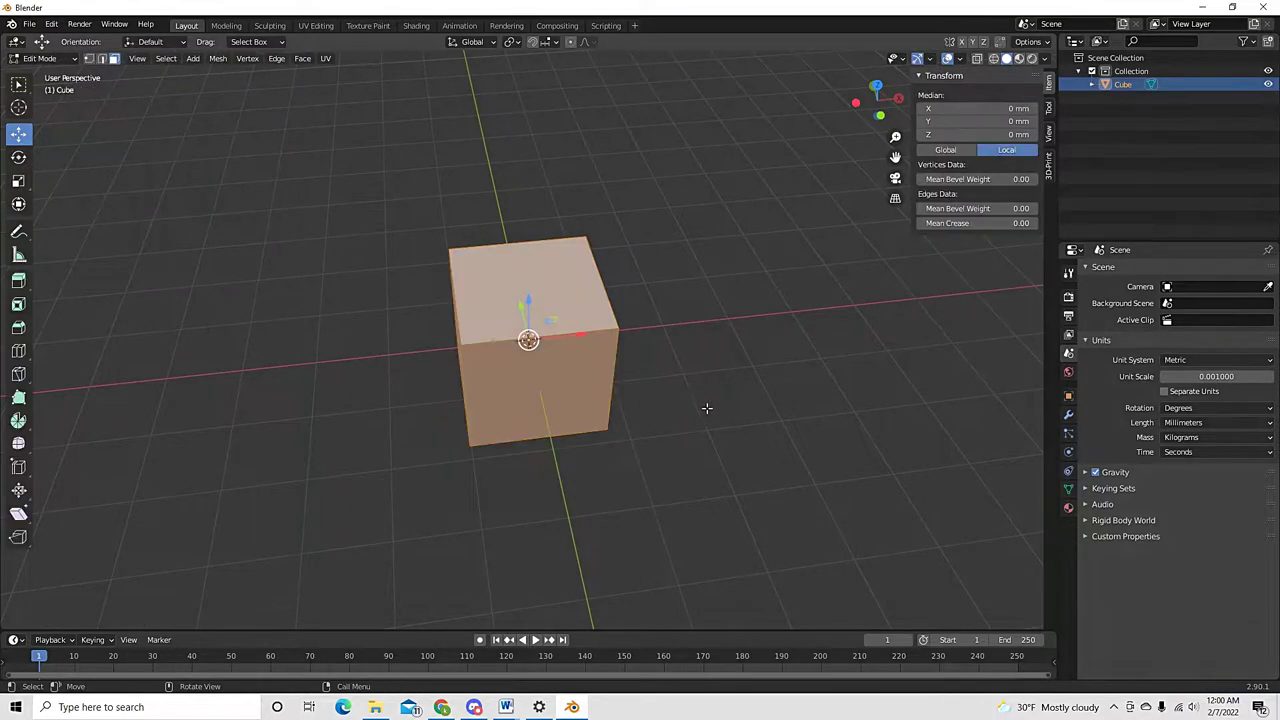
middle_click_drag(715, 403, 686, 431)
left_click(686, 431)
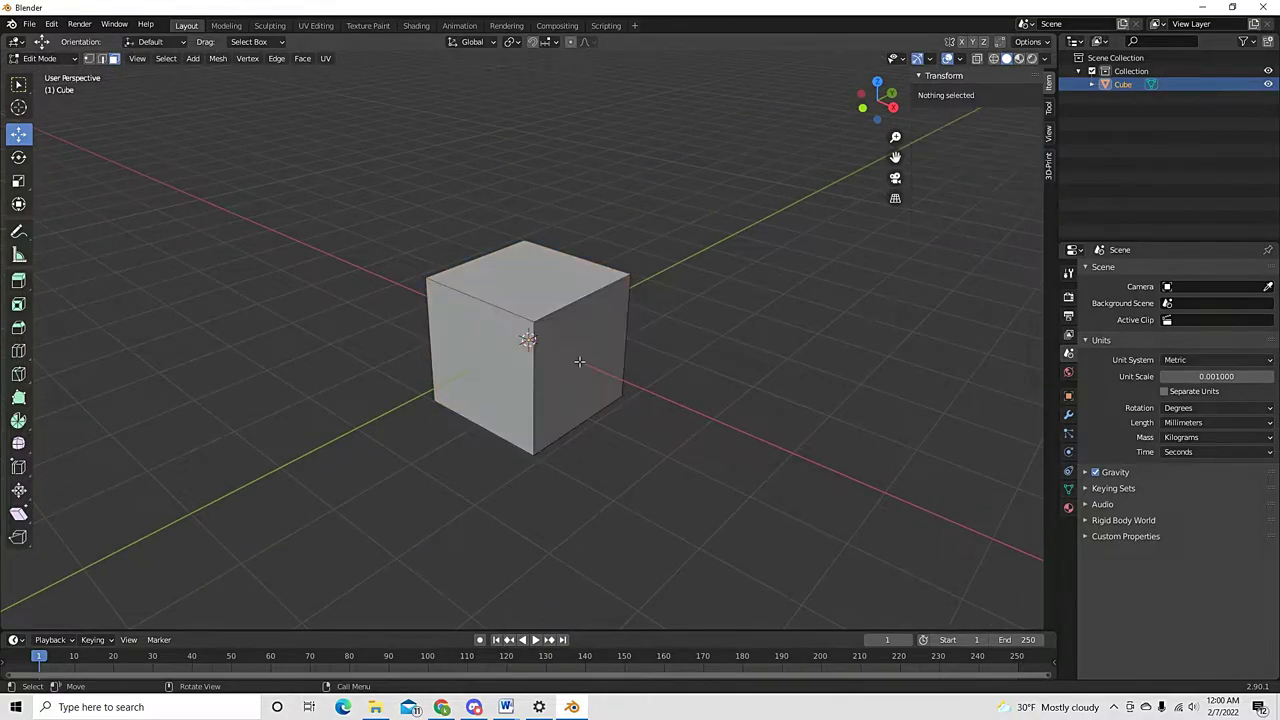
left_click(582, 362)
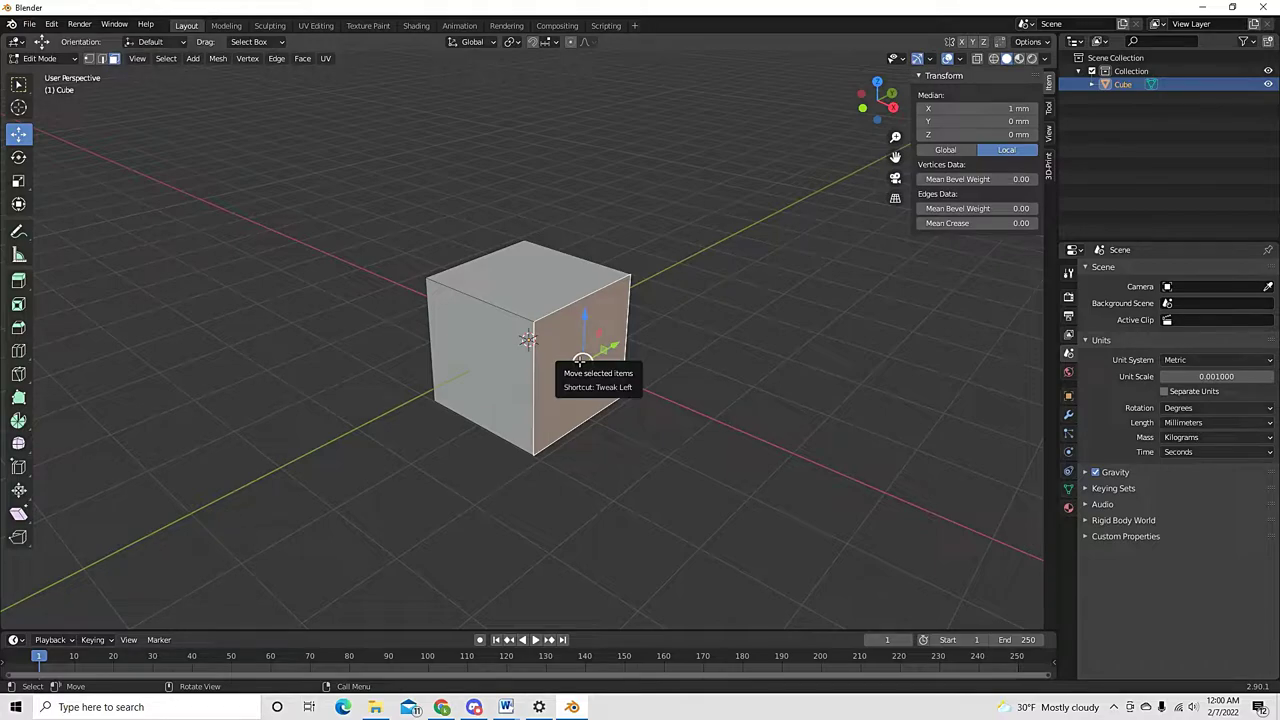
Extrude the cube's right face and slide it outward along X
left_click_drag(582, 360, 580, 362)
middle_click_drag(580, 362, 684, 395)
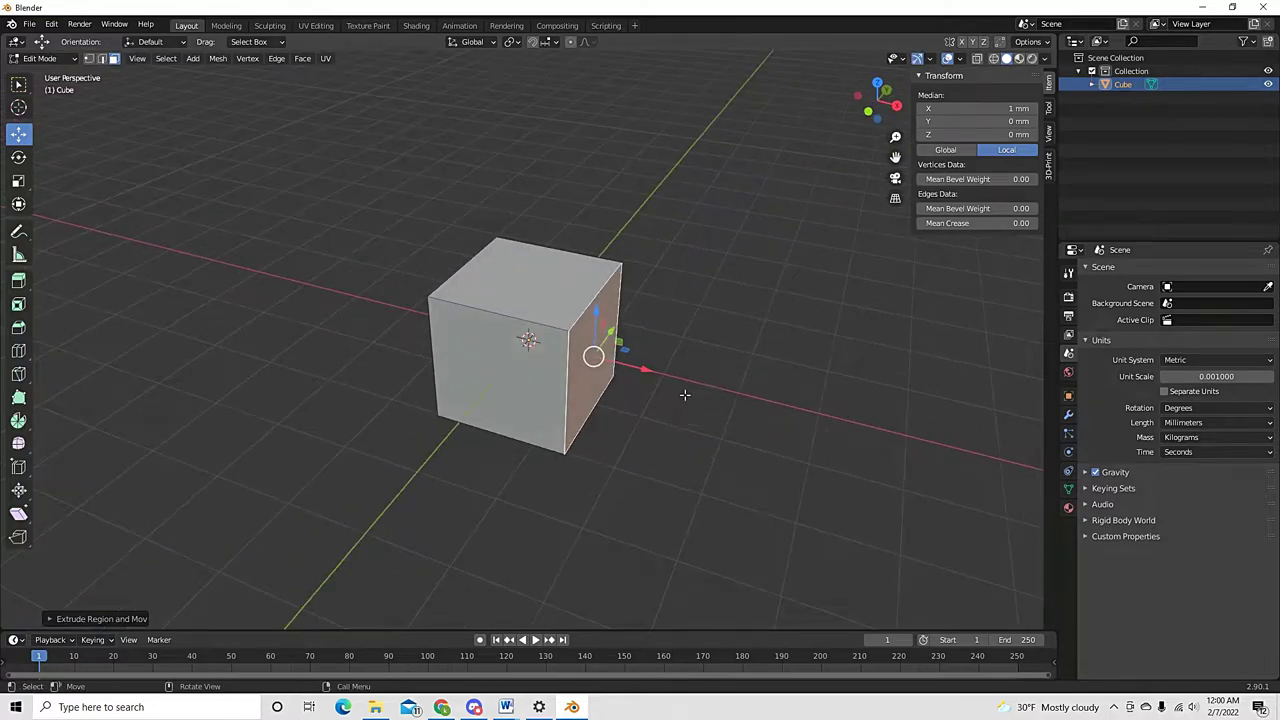
left_click_drag(645, 368, 727, 392)
key("s")
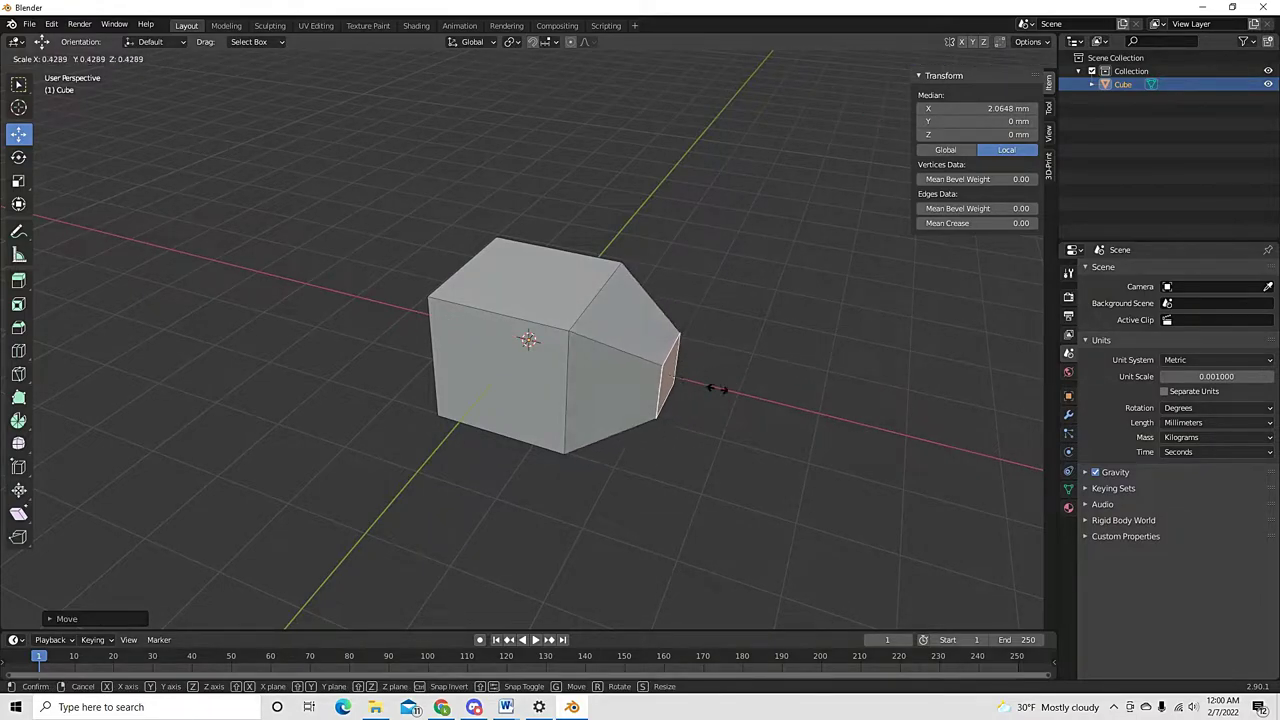
key("Escape")
Pull the end face further out and scale it up into an enlarged end
key("e")
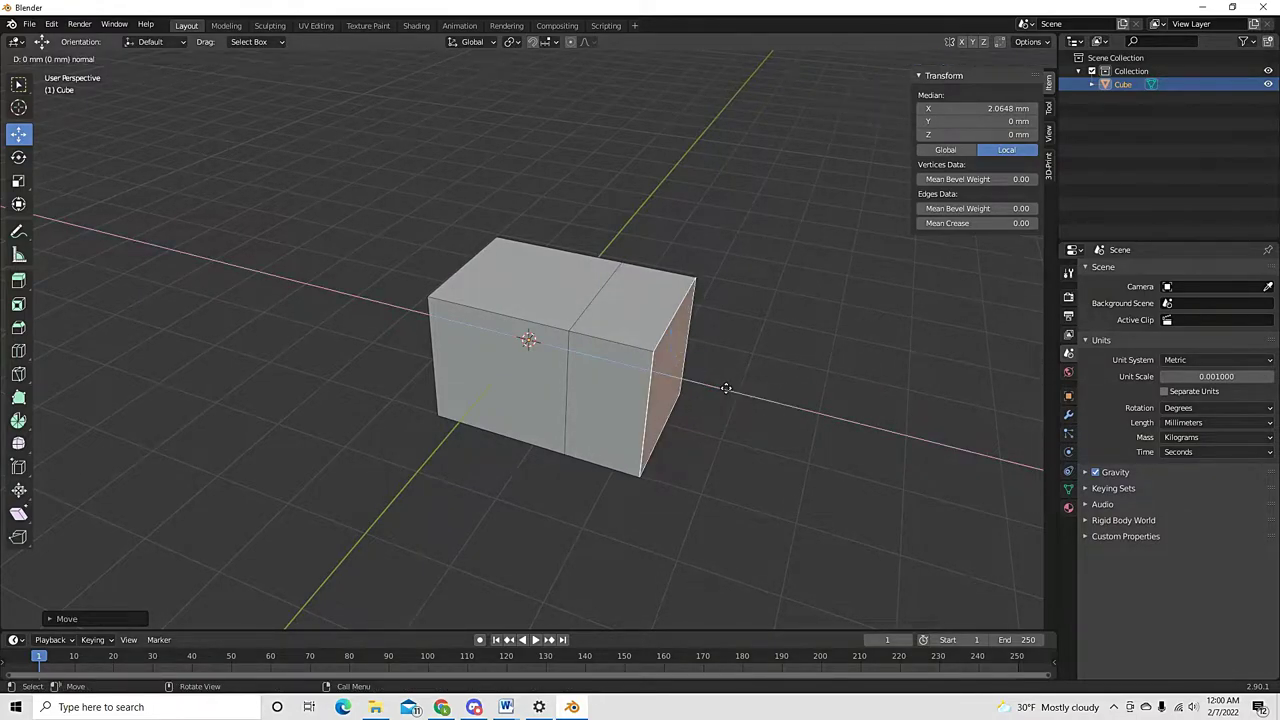
key("Escape")
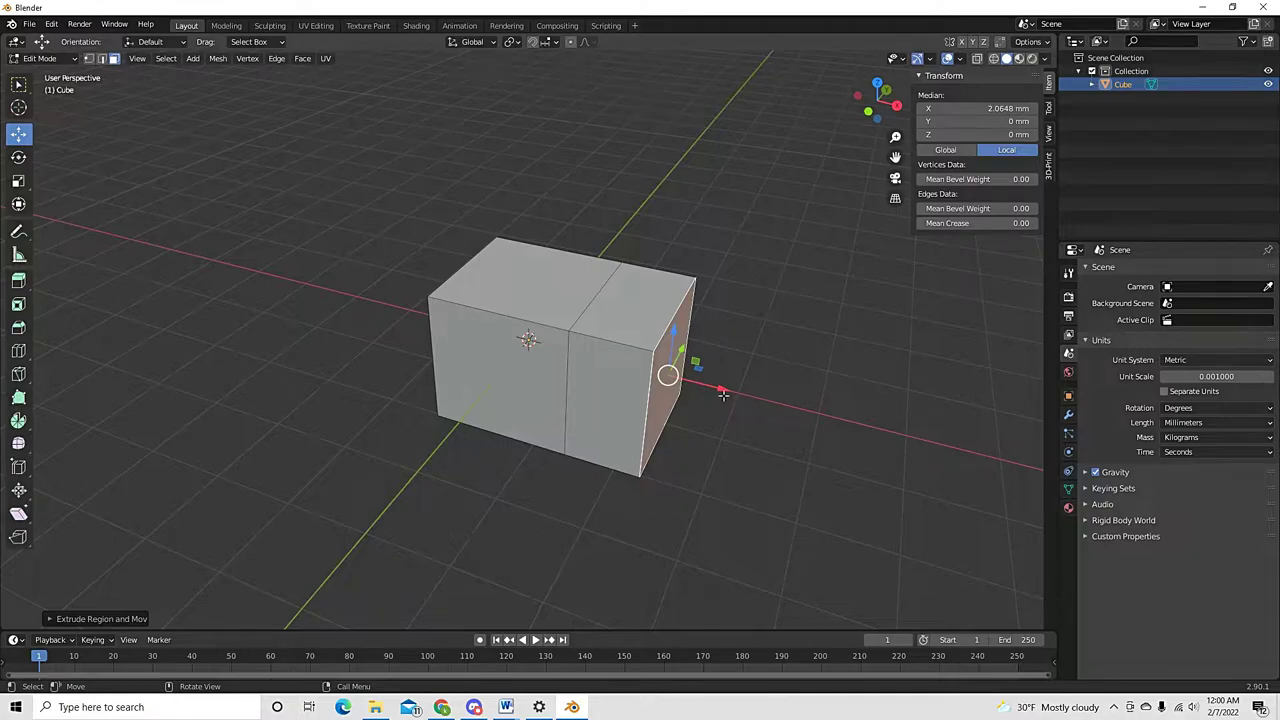
key("g")
left_click(794, 413)
key("s")
left_click(876, 405)
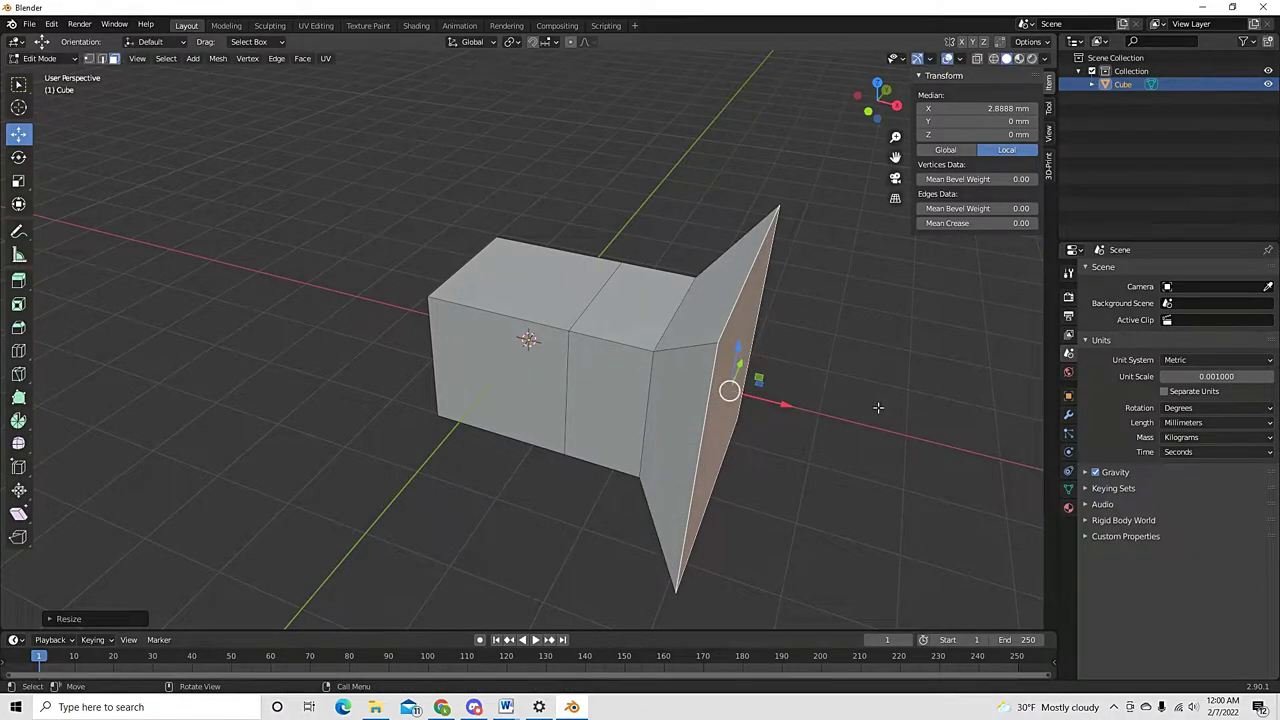
Add one more end extrusion, then undo back to the plain cube and reselect its right face
key("e")
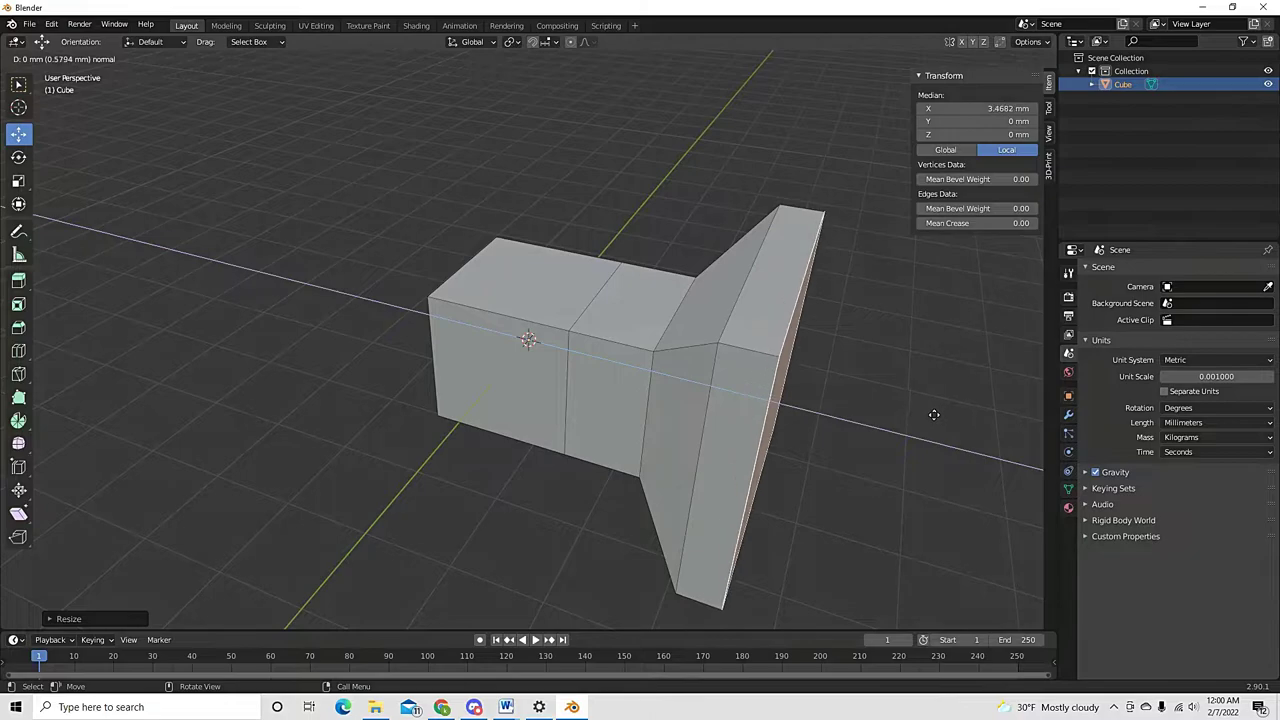
left_click(974, 423)
middle_click_drag(920, 456, 905, 418)
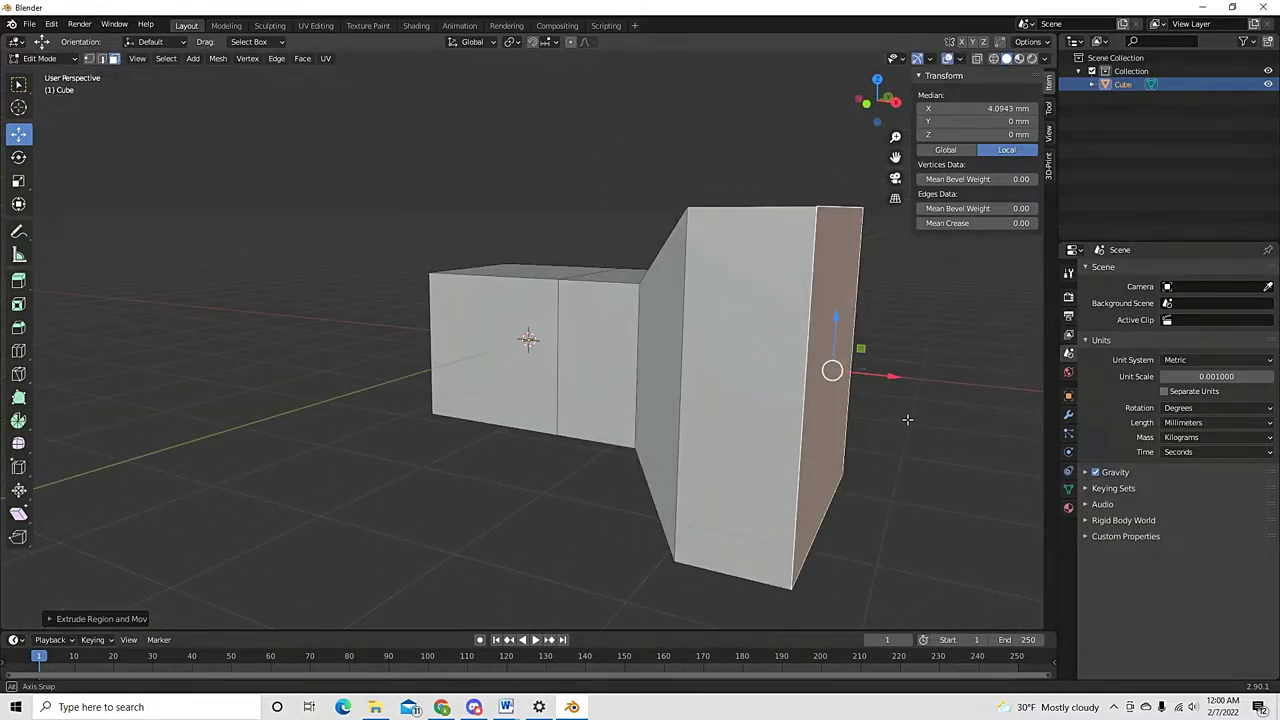
key("ctrl+z")
key("ctrl+z")
key("ctrl+z")
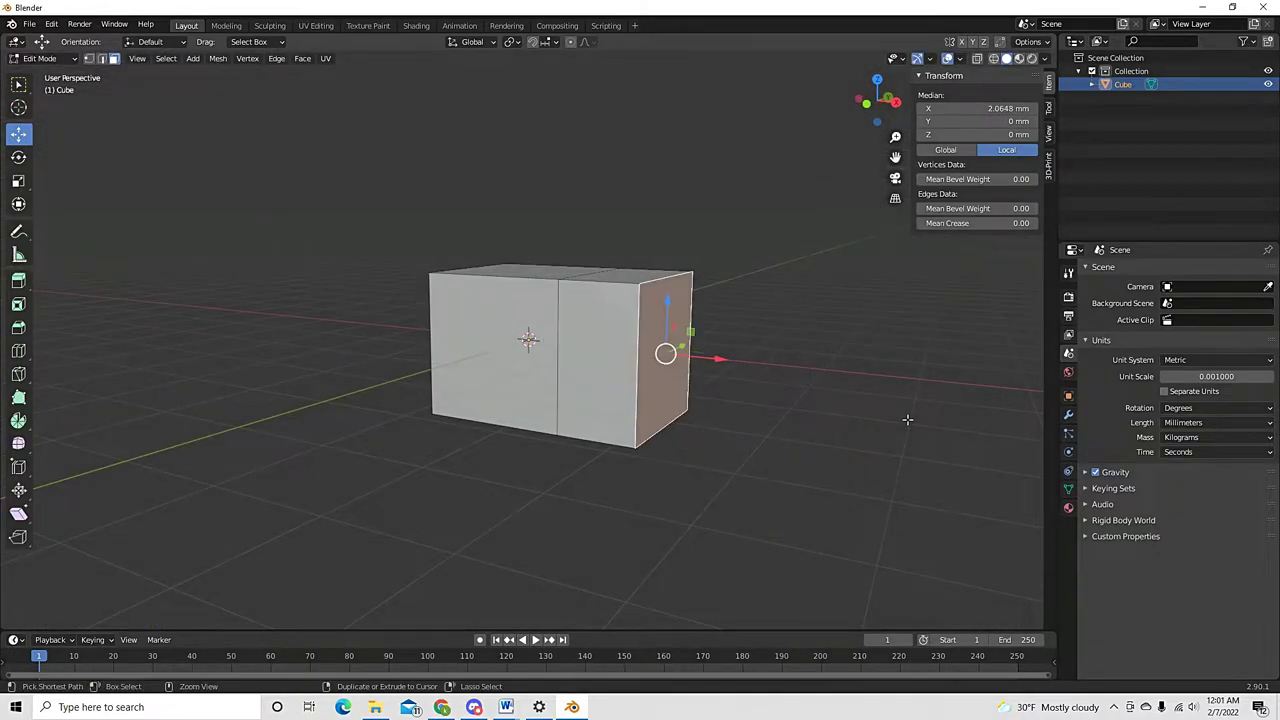
key("ctrl+z")
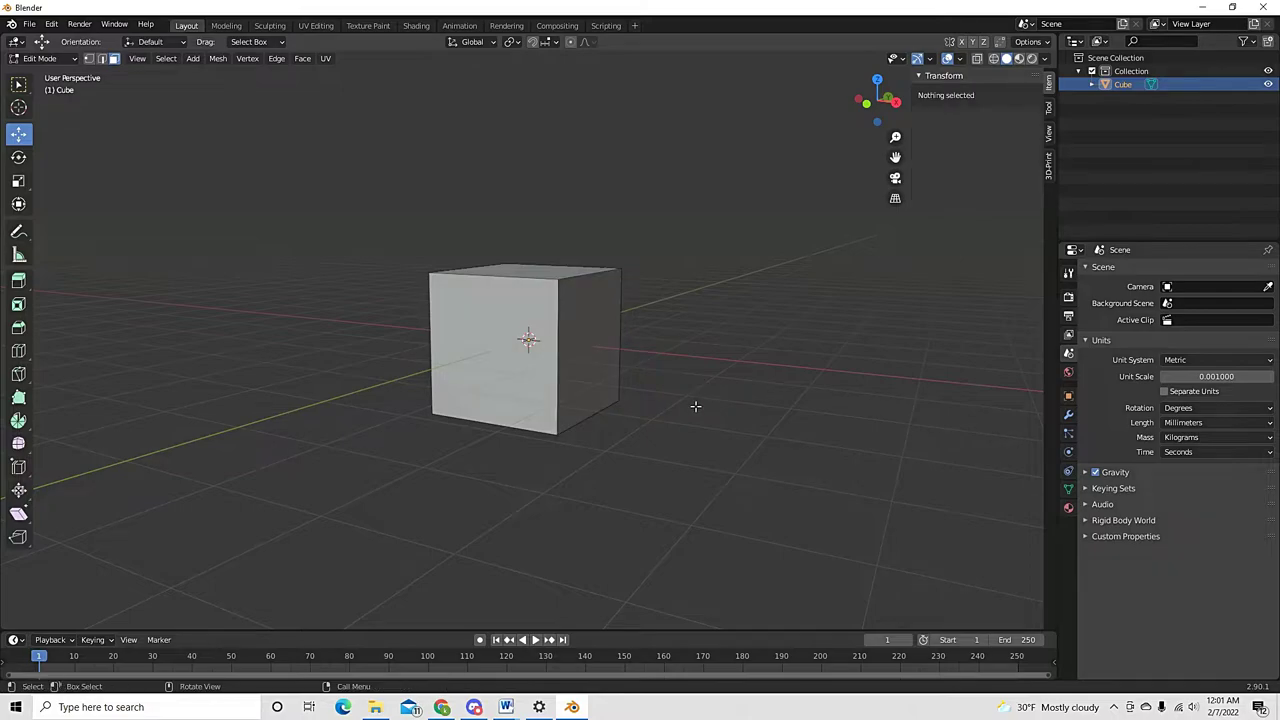
left_click(612, 330)
middle_click_drag(612, 330, 601, 456)
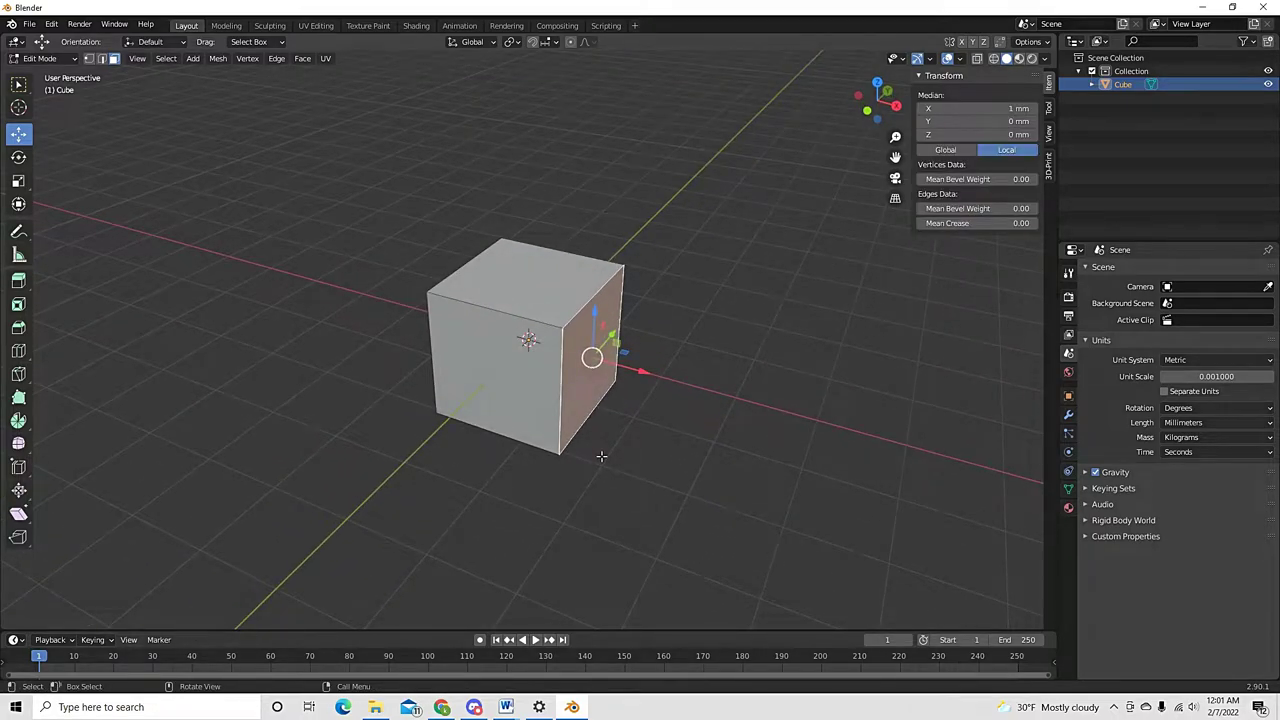
Select the cube's top edge vertices and stretch them out along X into a flap
left_click(88, 58)
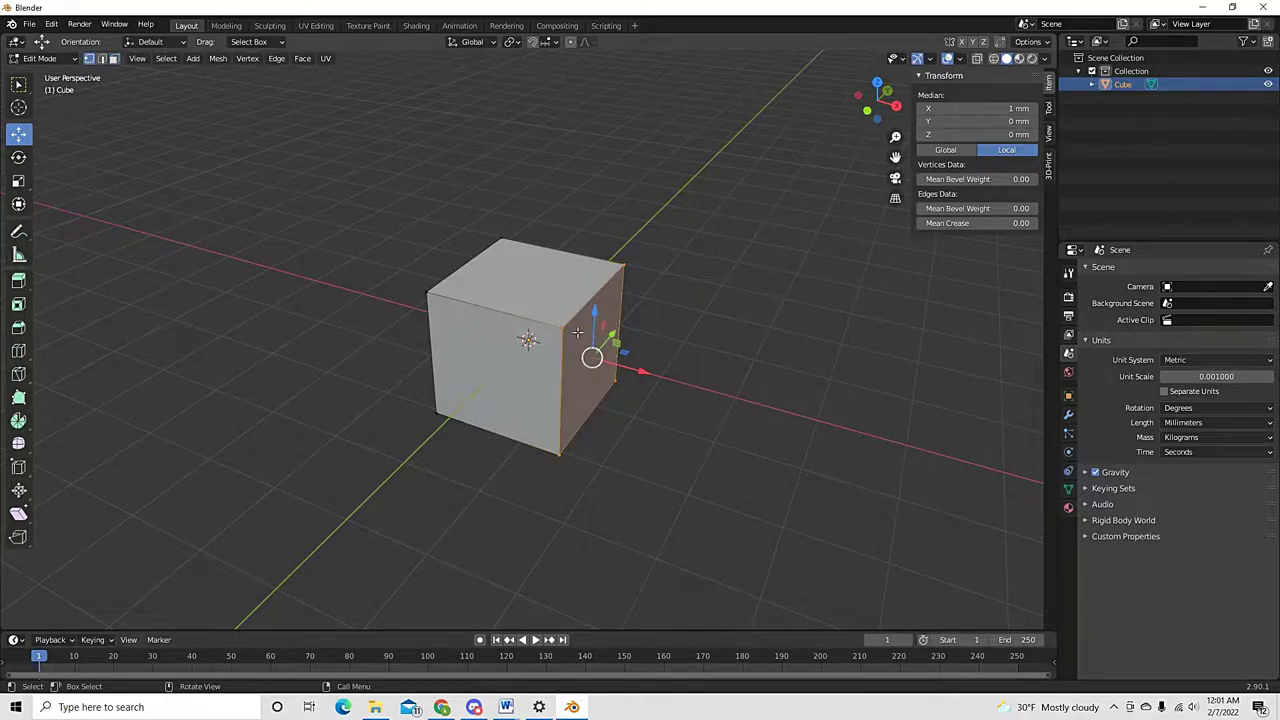
left_click(610, 288)
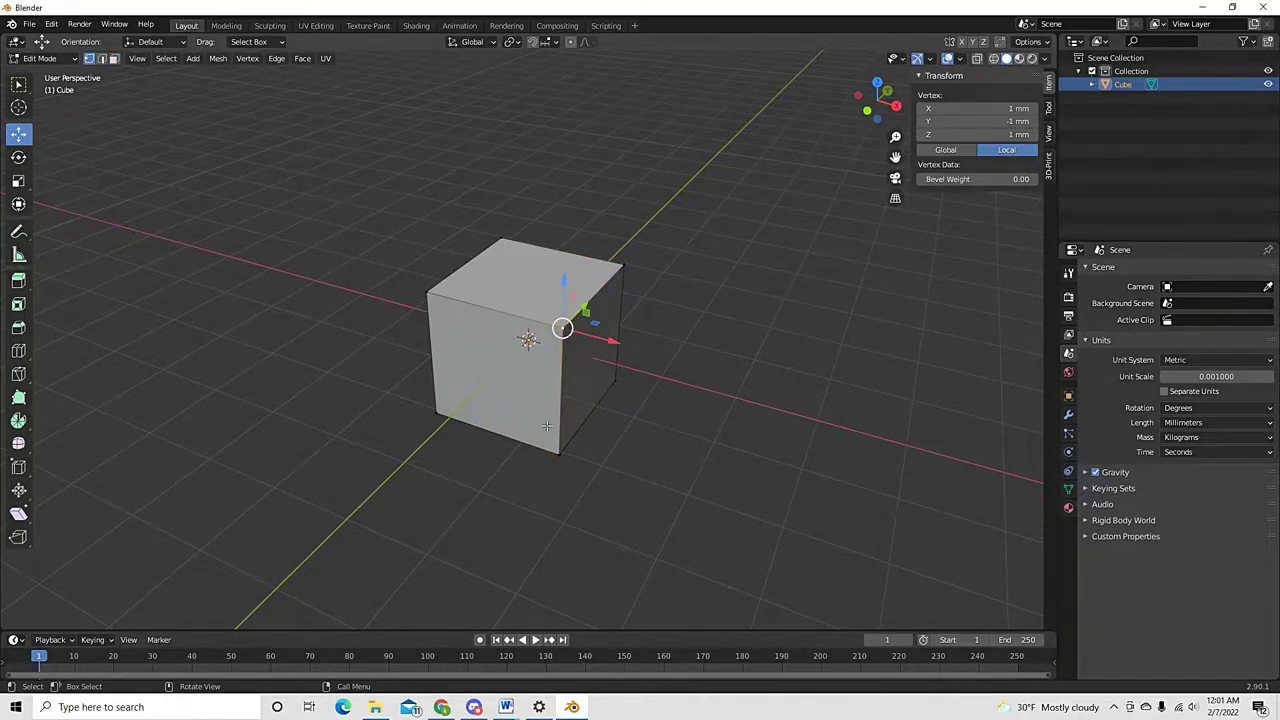
middle_click_drag(547, 425, 634, 288)
left_click(630, 278, "shift")
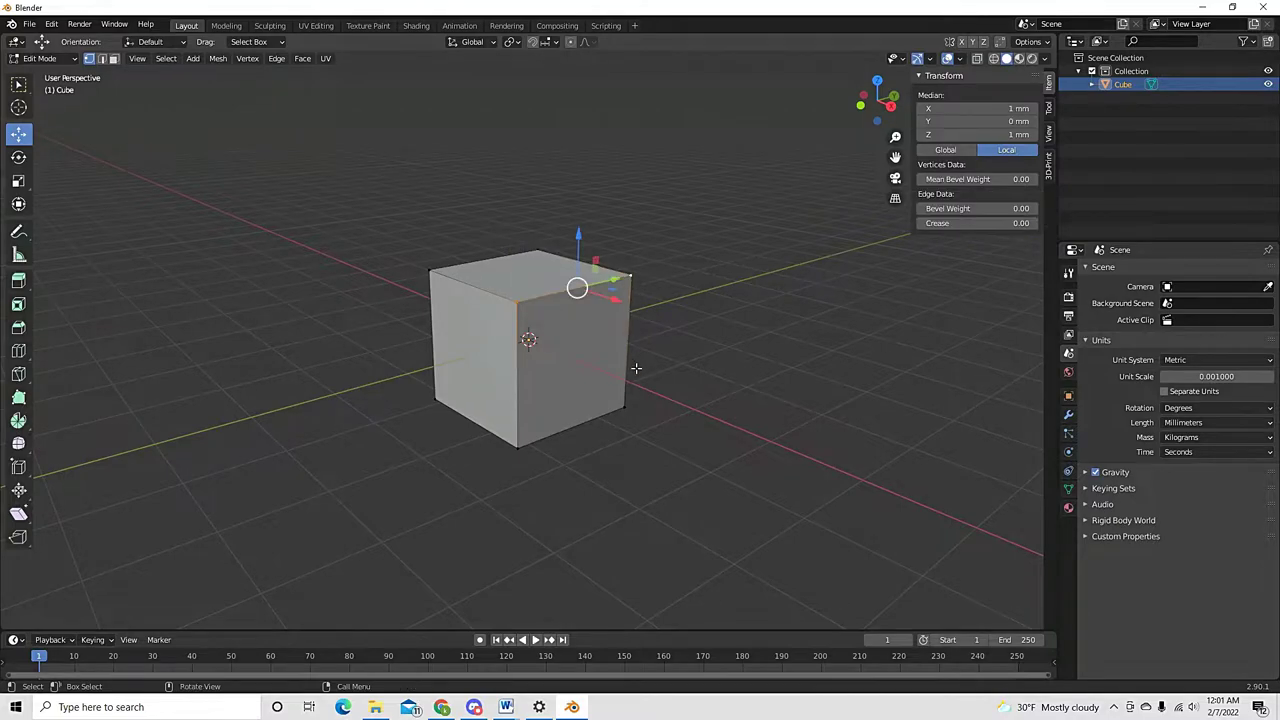
middle_click_drag(636, 368, 671, 383)
key("g")
right_click(673, 387)
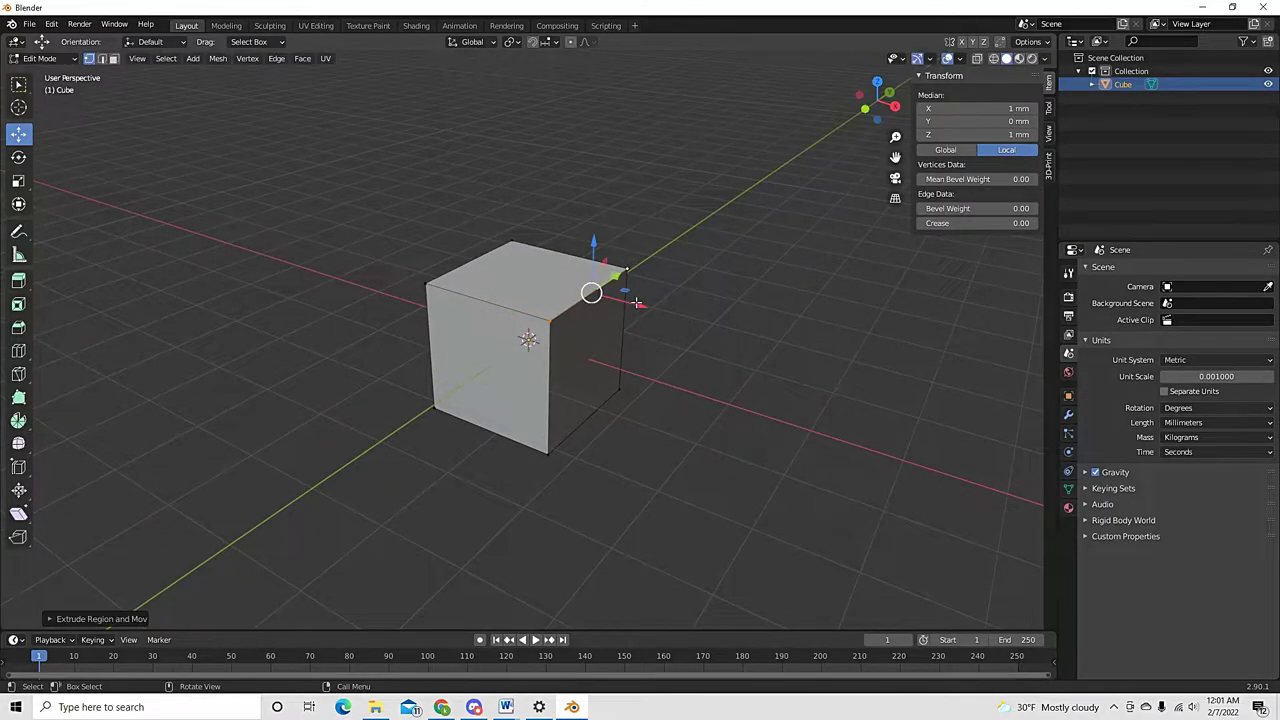
left_click_drag(642, 311, 718, 302)
Extrude the bottom front vertex, sliding it along X and raising it along Z
left_click(560, 454)
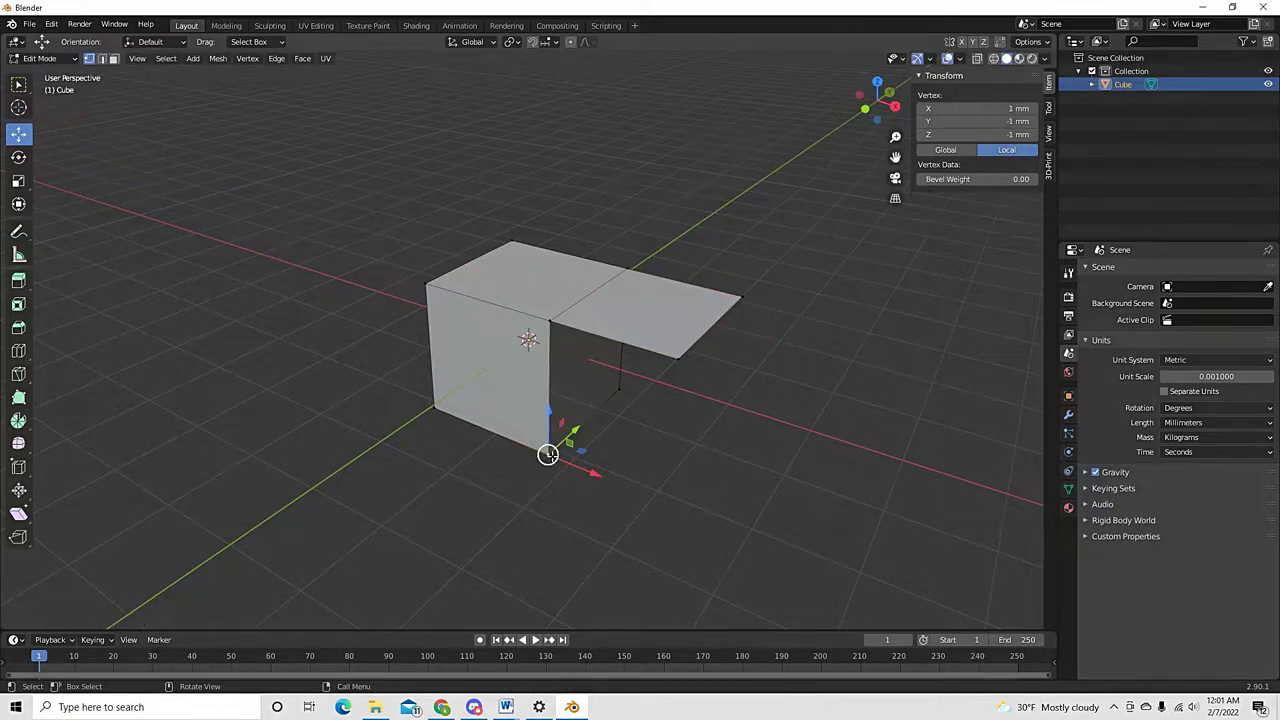
key("e")
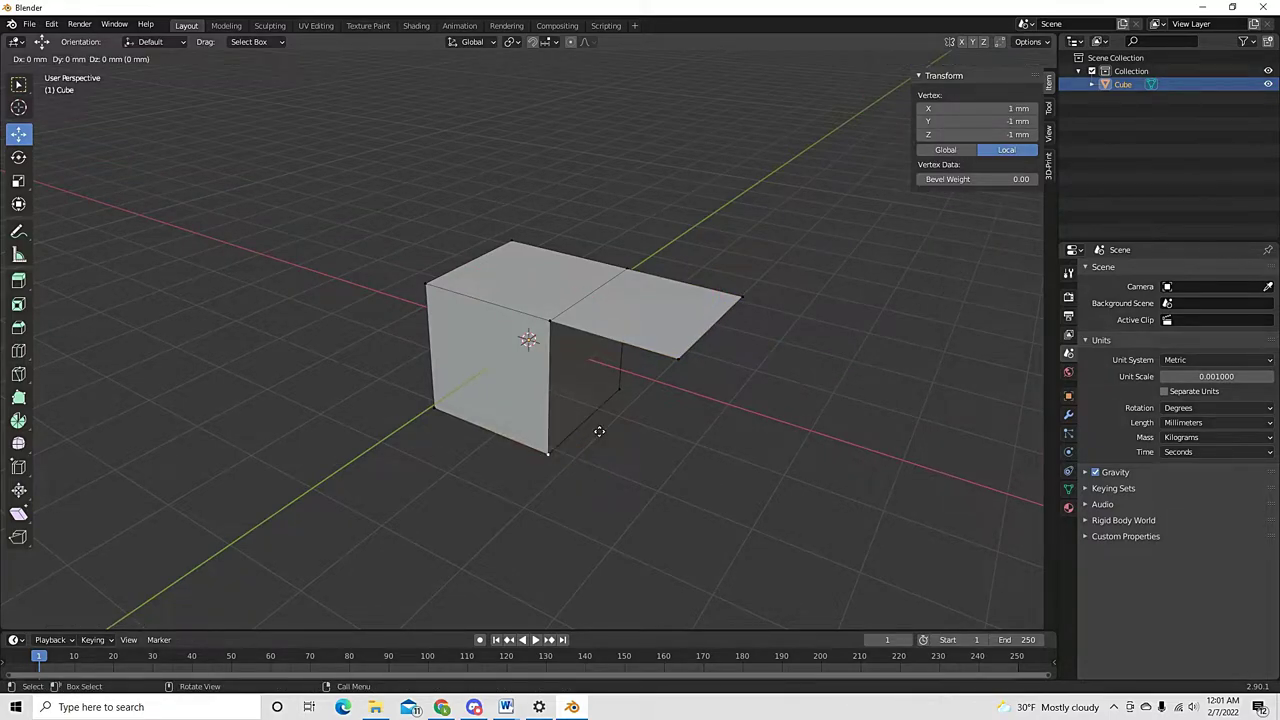
right_click(599, 430)
left_click_drag(593, 474, 700, 500)
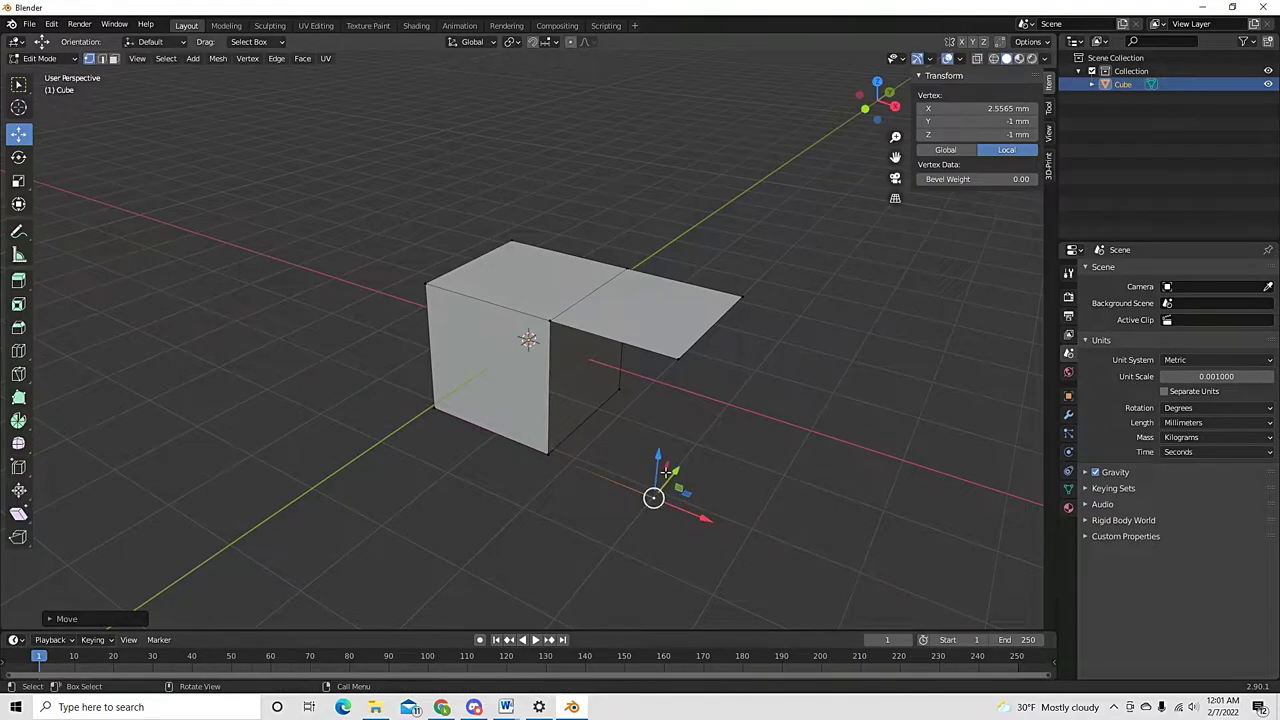
left_click_drag(658, 458, 674, 356)
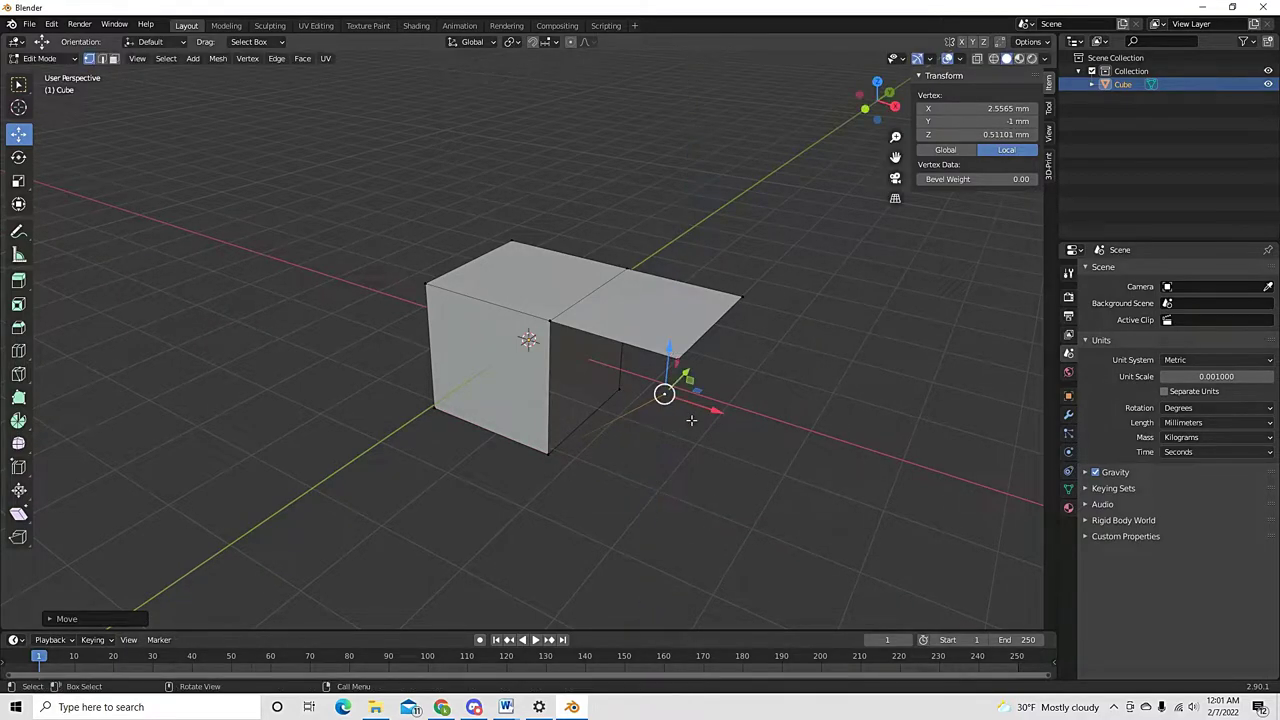
left_click_drag(700, 410, 677, 332)
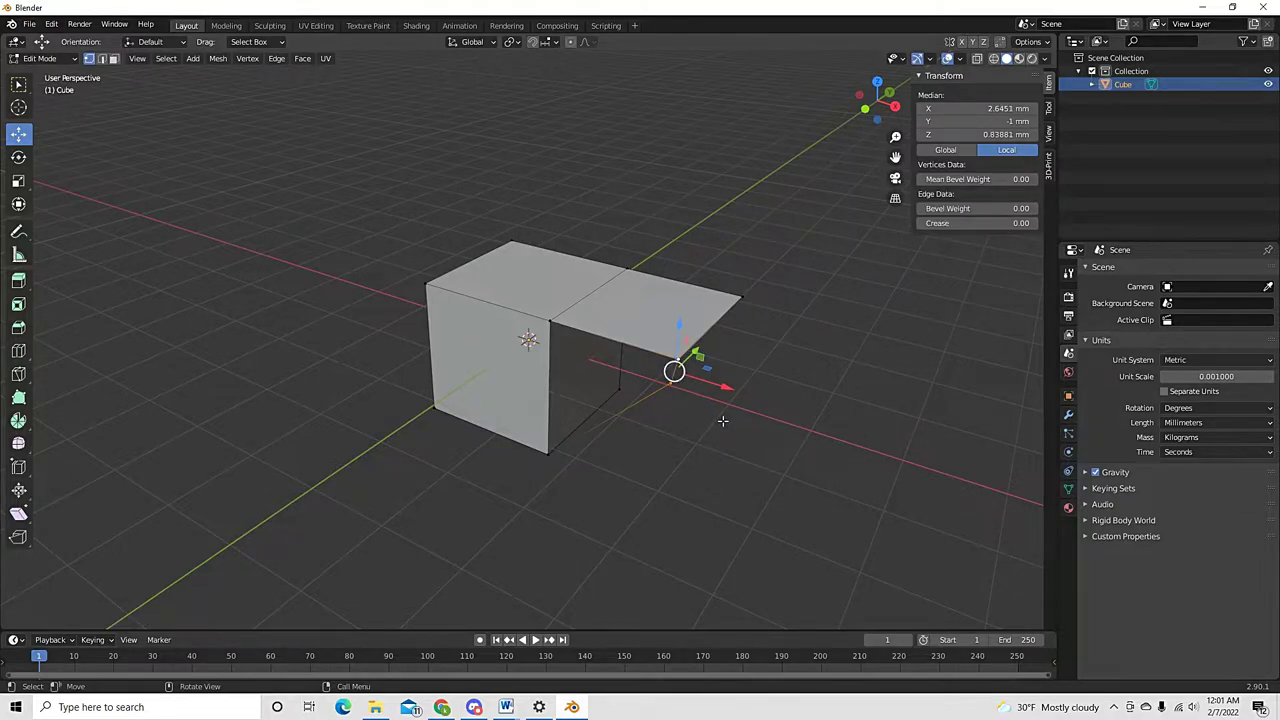
Select the flap's front, inner vertical and diagonal bottom edges and fill a face
left_click(638, 348)
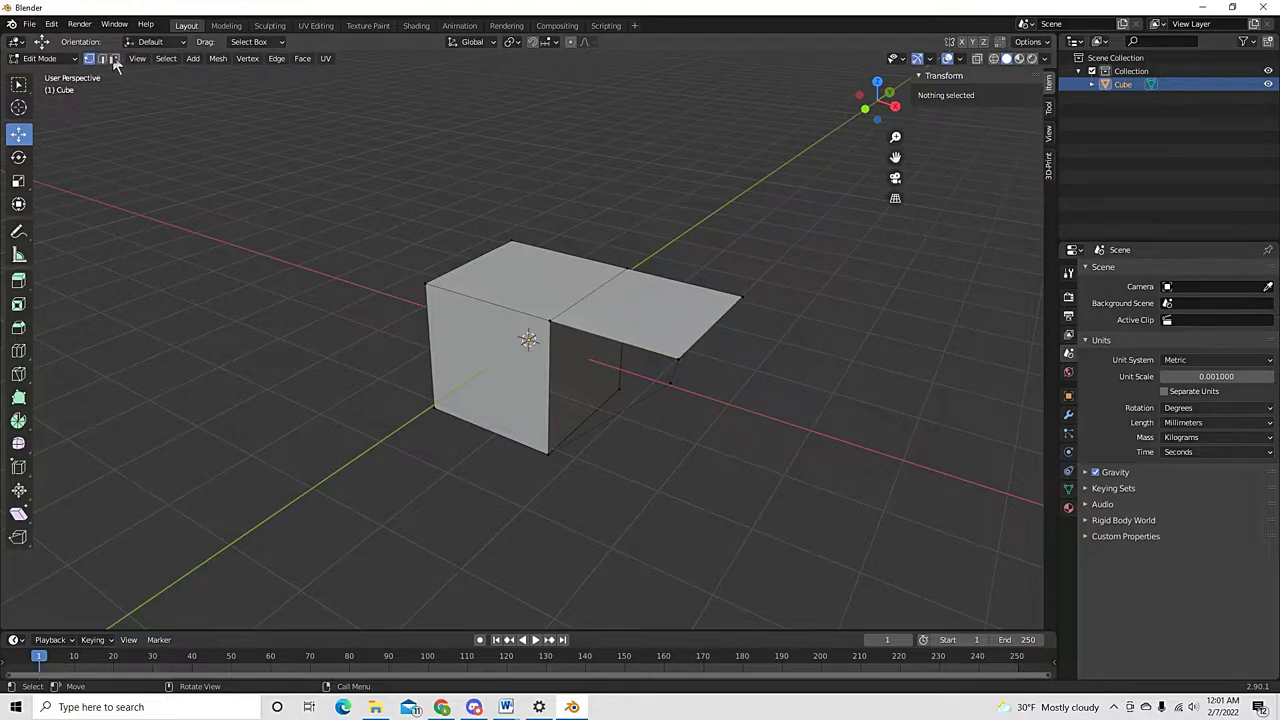
left_click(596, 339)
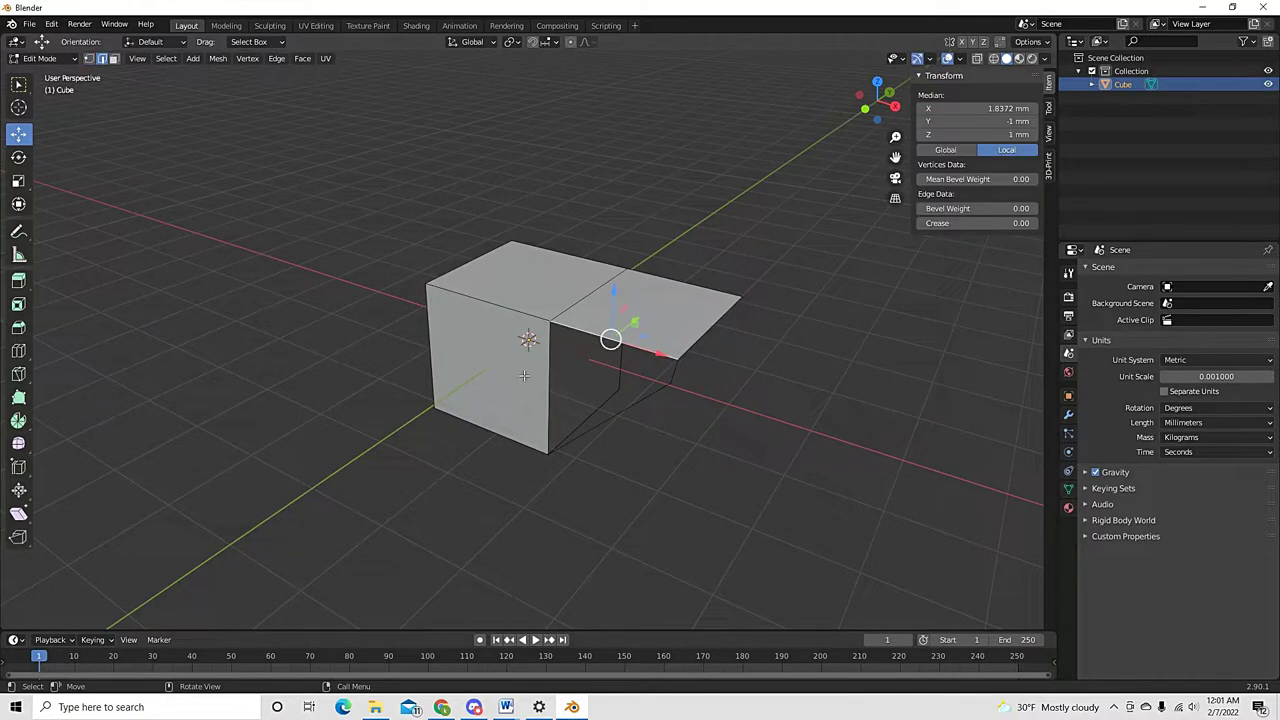
left_click(554, 391, "shift")
left_click(622, 416, "shift")
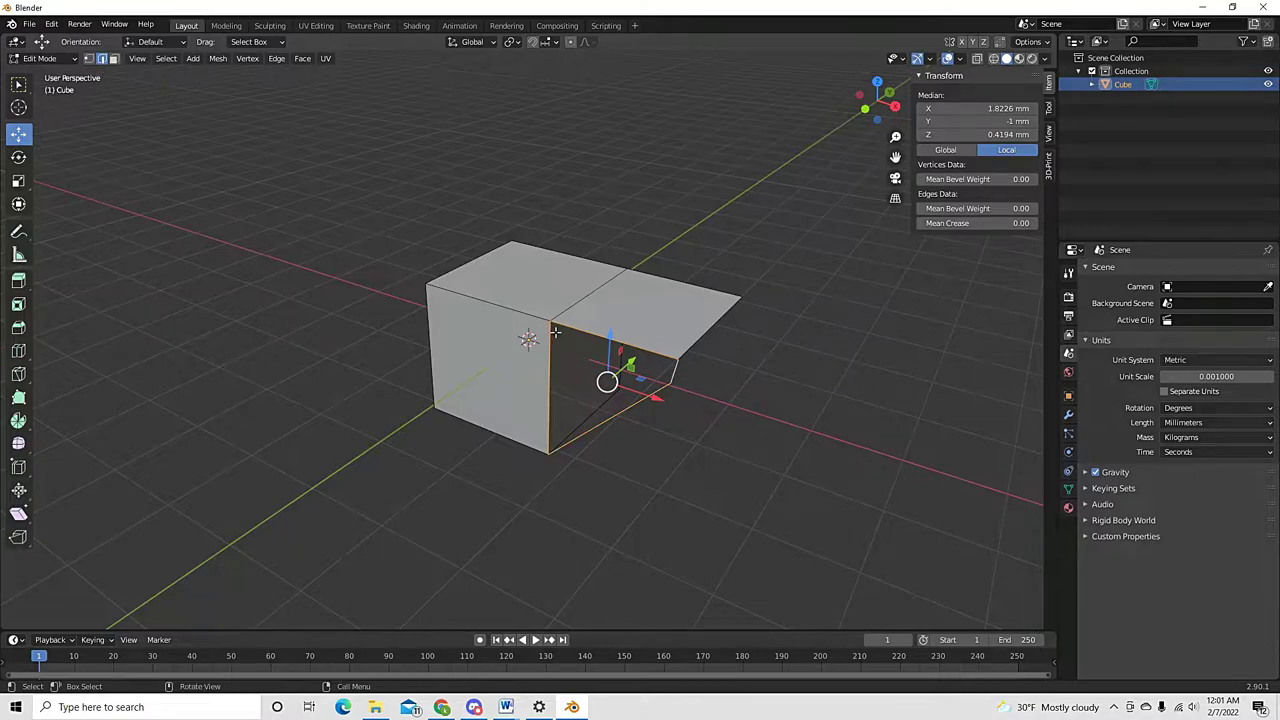
key("f")
middle_click_drag(576, 420, 657, 468)
left_click(496, 505)
middle_click_drag(496, 505, 634, 514)
Undo the filled face and the flap, then return to face select mode
key("ctrl+z")
key("ctrl+z")
key("ctrl+z")
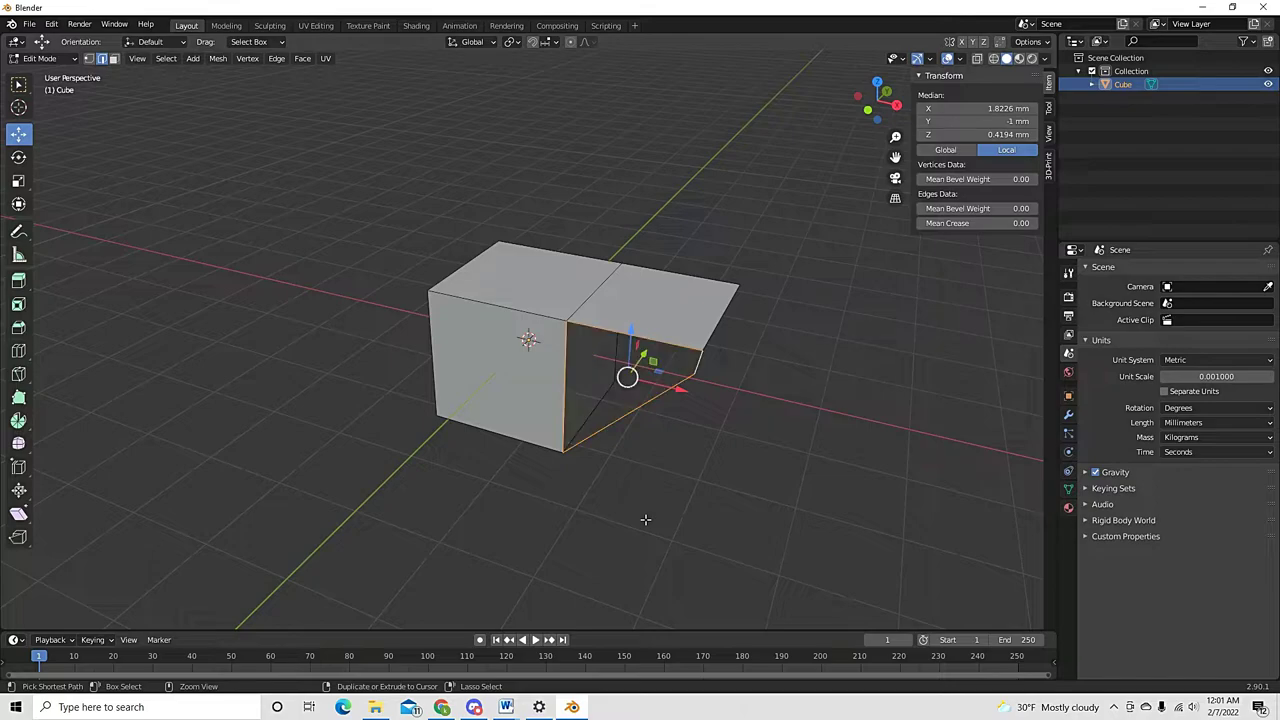
key("ctrl+z")
key("ctrl+z")
key("ctrl+z")
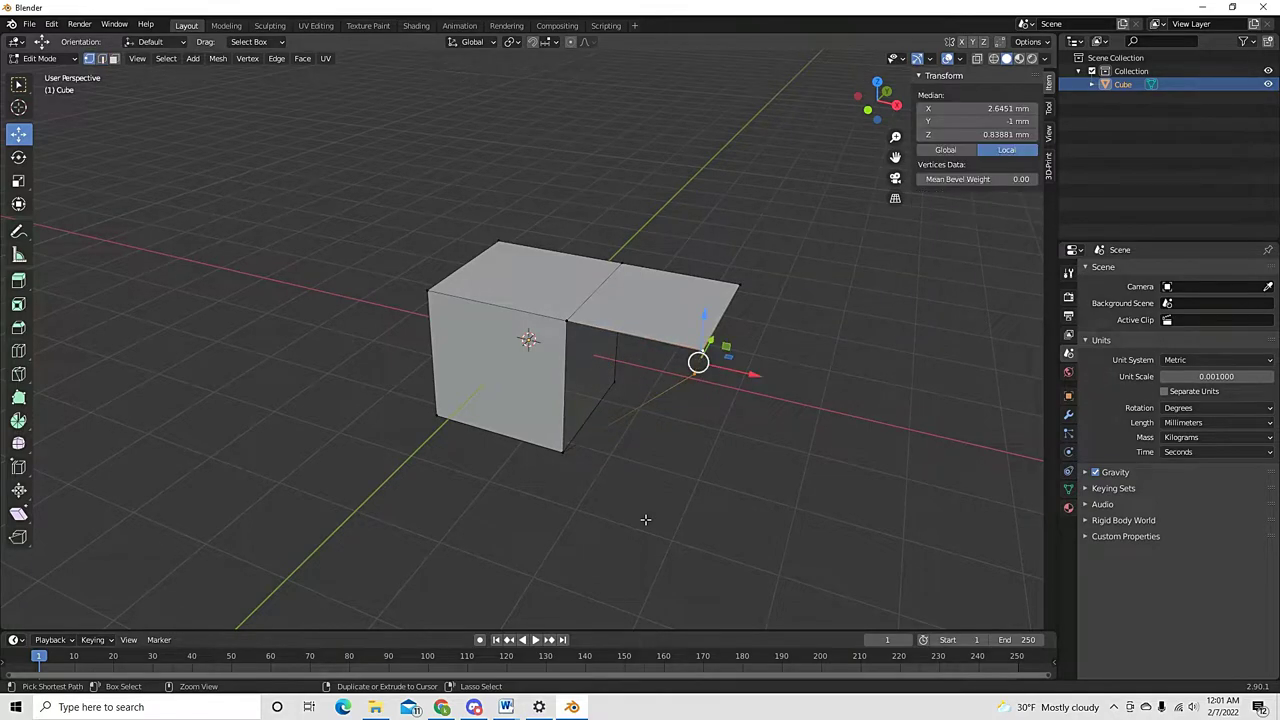
key("ctrl+z")
key("ctrl+z")
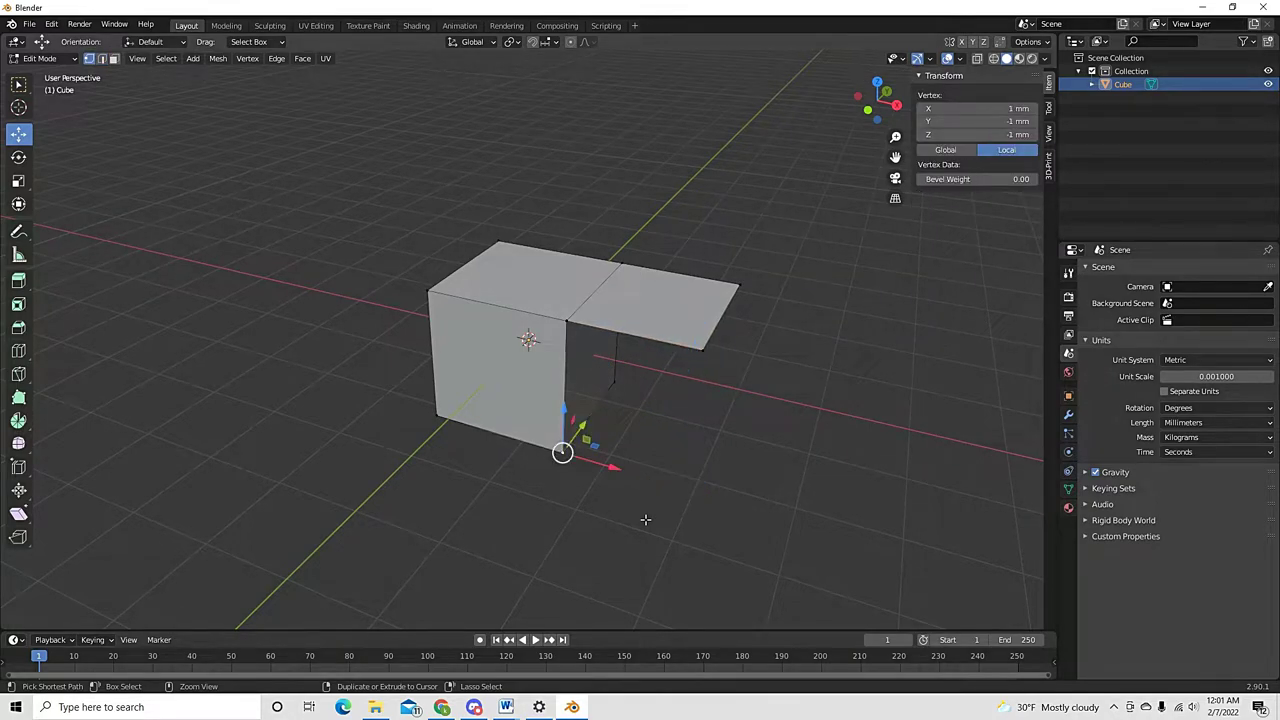
key("ctrl+z")
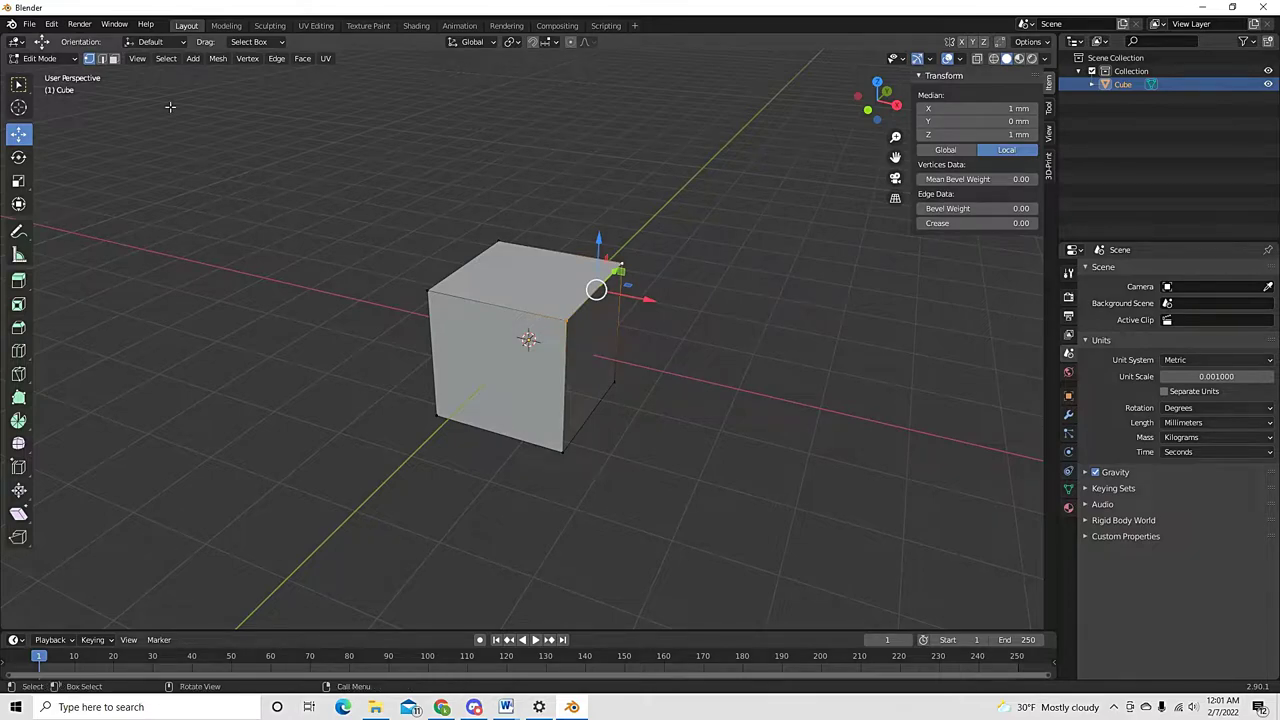
left_click(114, 58)
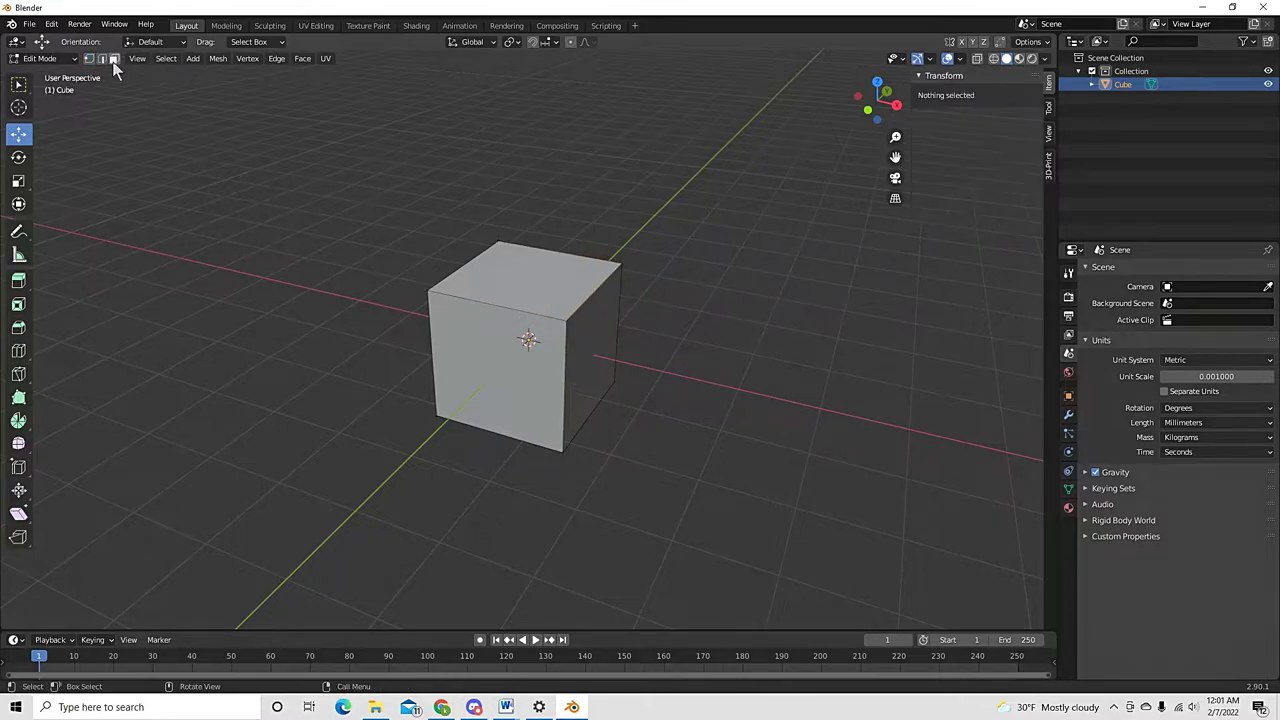
Extrude the right face out along X, adjusting its length in top view
left_click(590, 360)
middle_click_drag(680, 391, 674, 406)
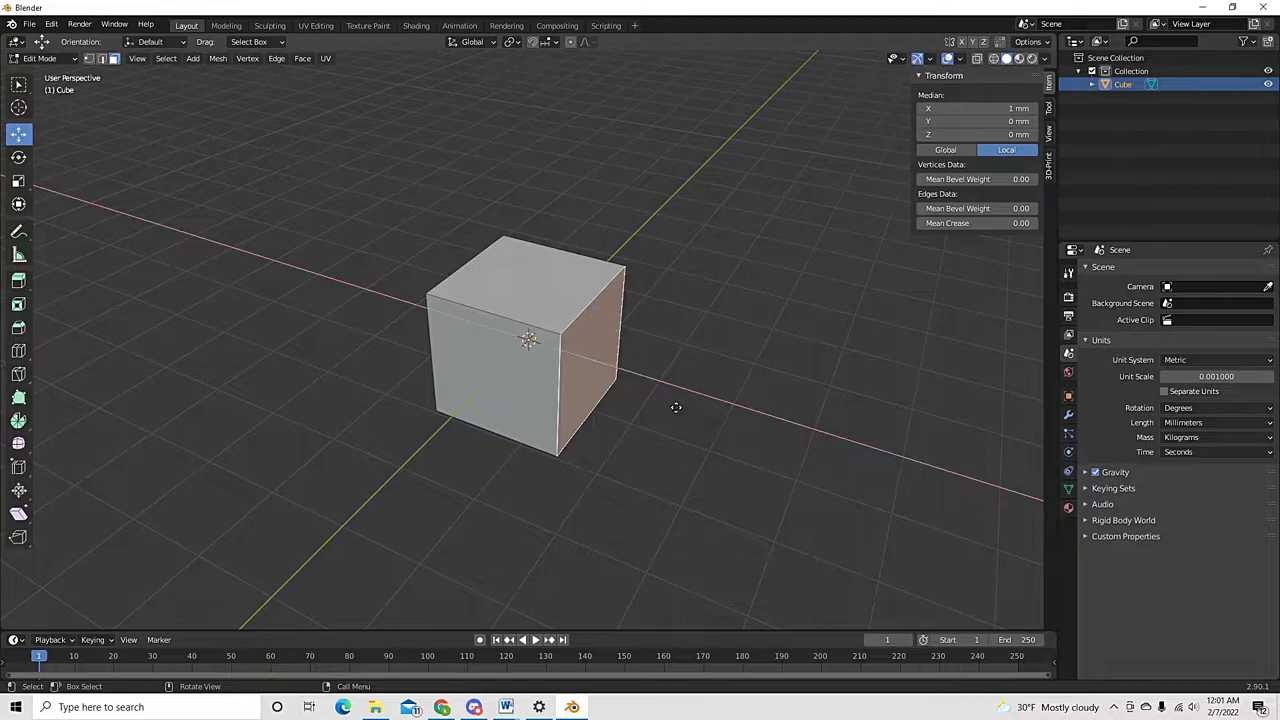
key("e")
right_click(676, 404)
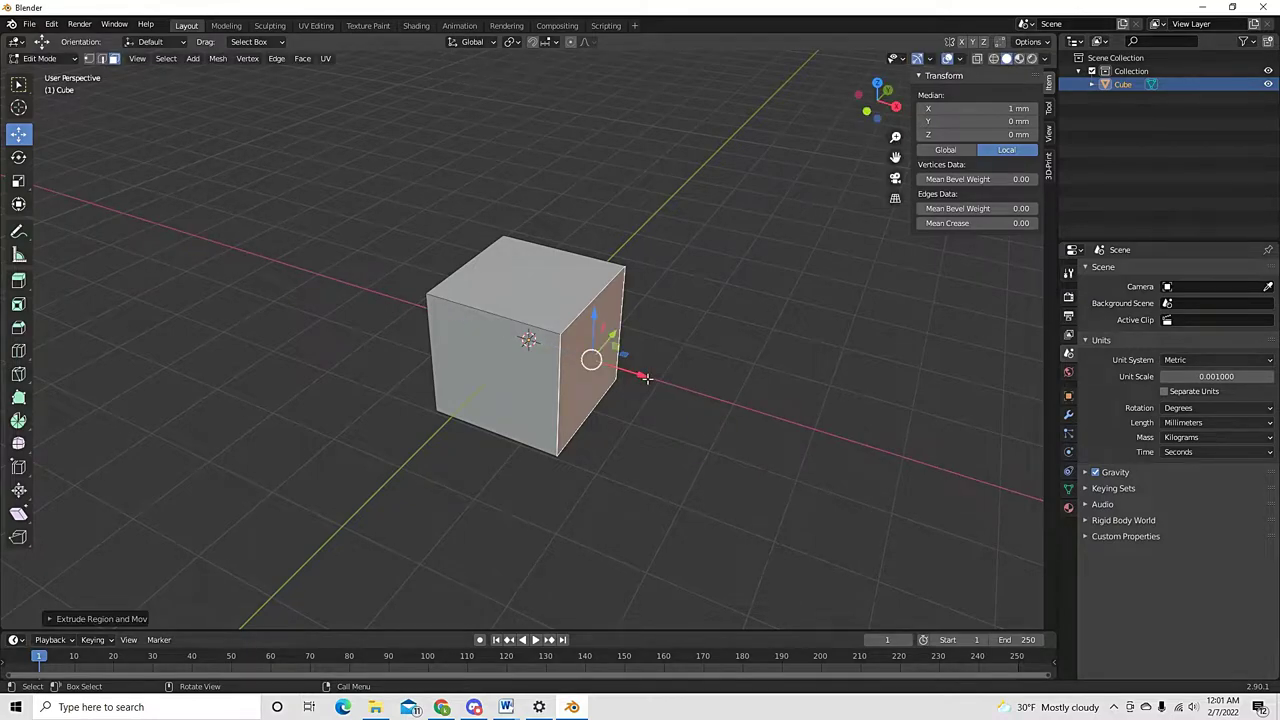
left_click_drag(647, 380, 765, 420)
key("KP_7")
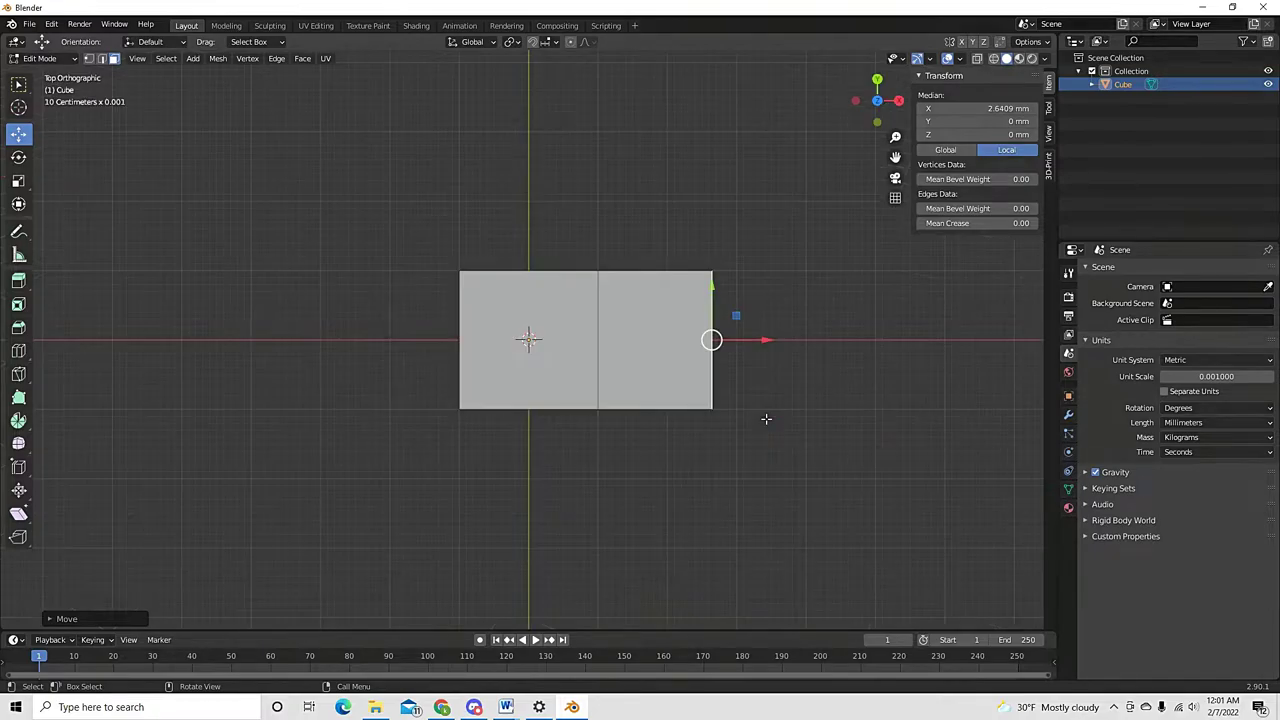
left_click_drag(765, 344, 793, 347)
Extrude the left end face out to the left along X to about −3 mm
middle_click_drag(369, 367, 472, 360)
left_click(490, 390)
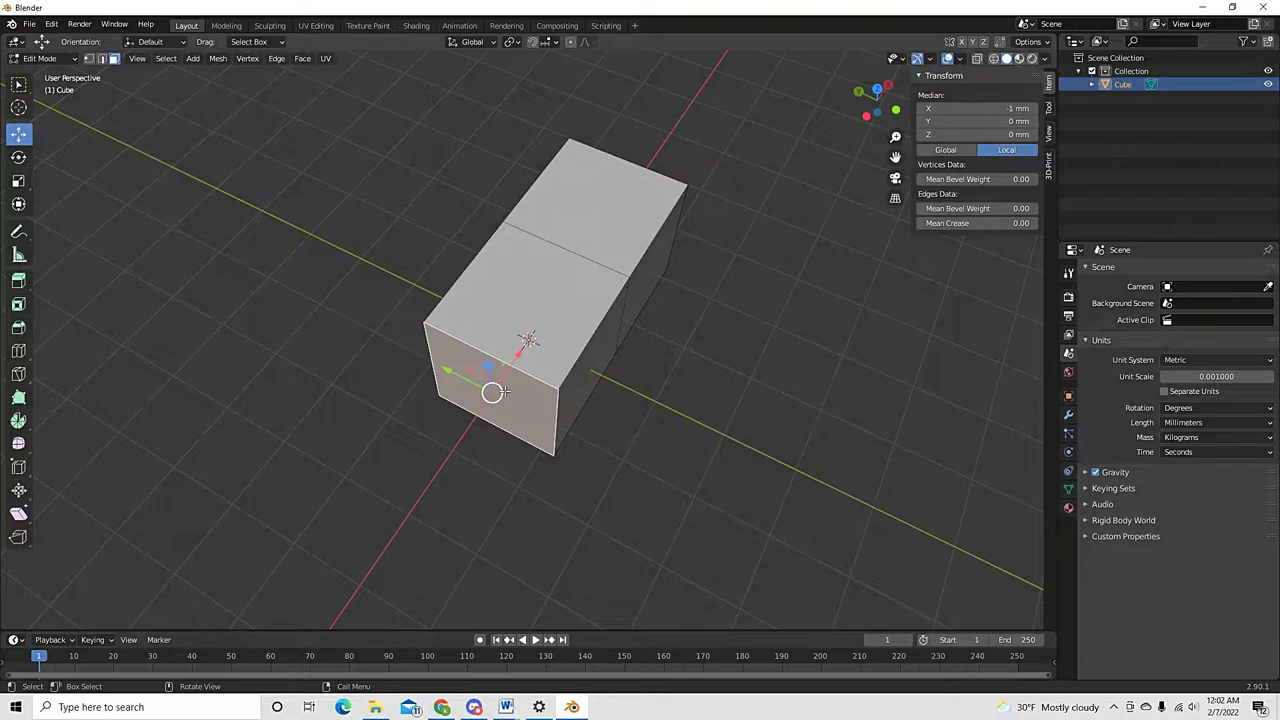
key("KP_7")
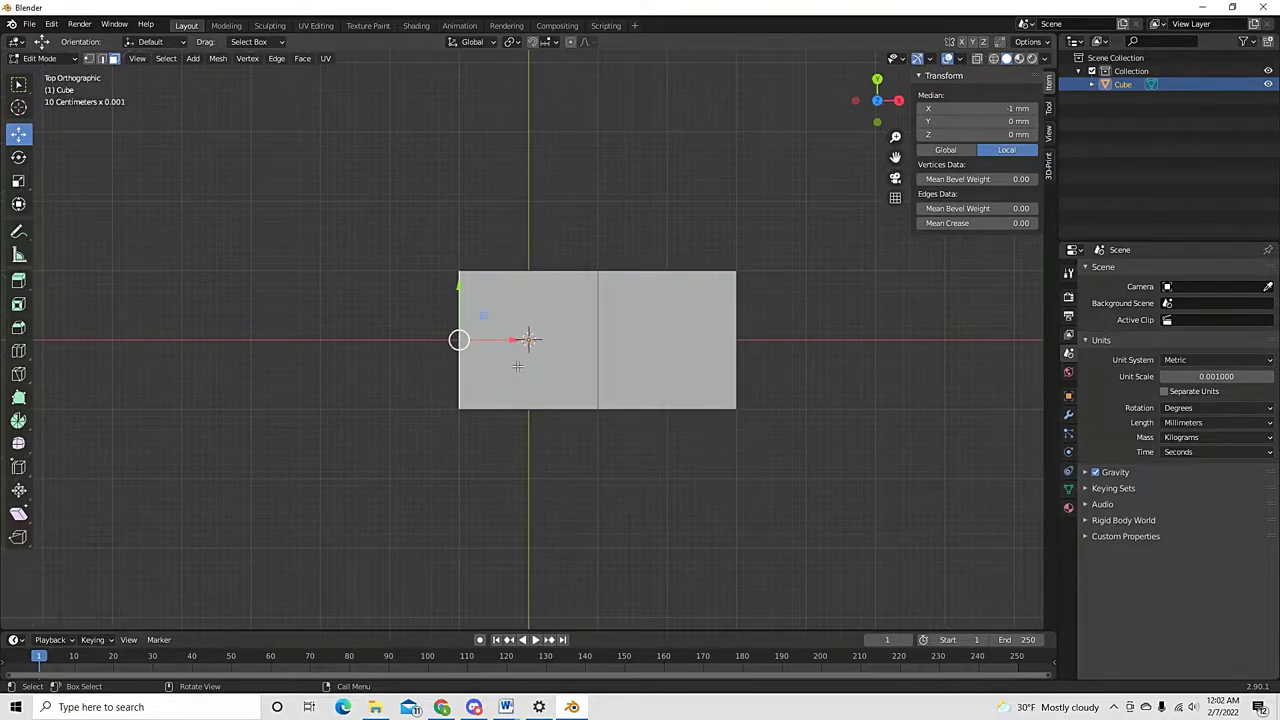
left_click_drag(514, 340, 528, 340)
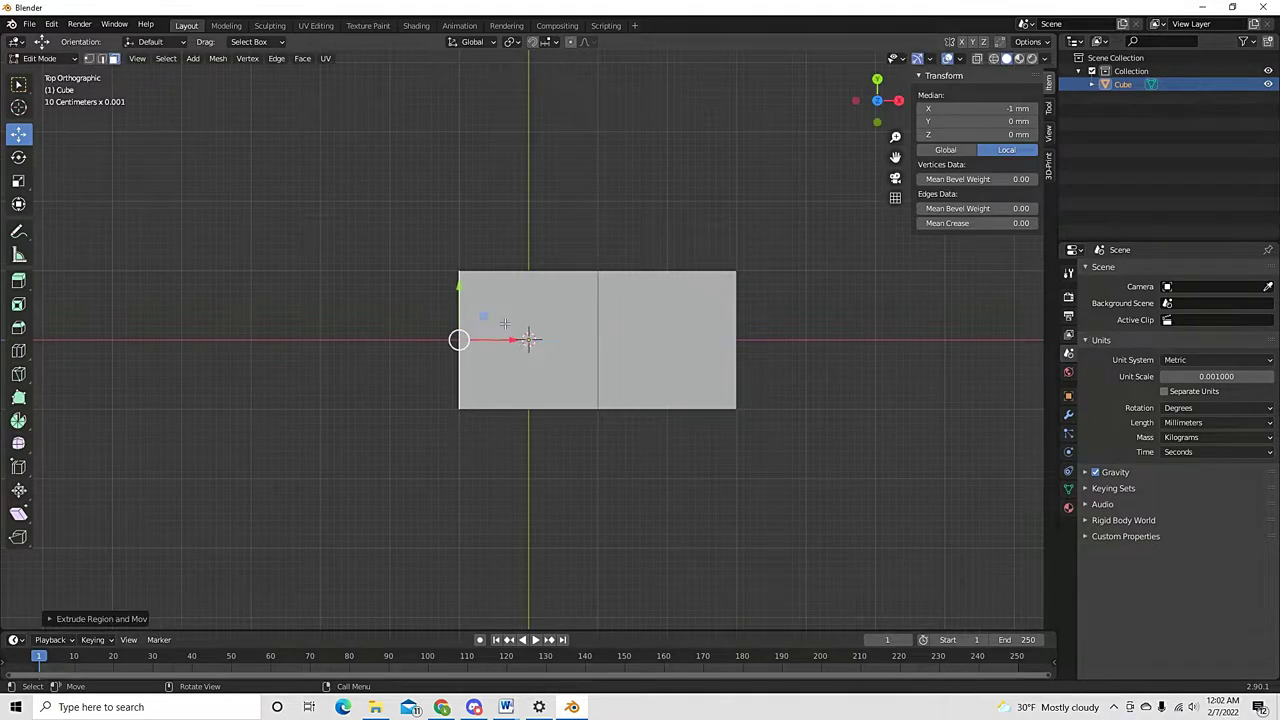
key("e")
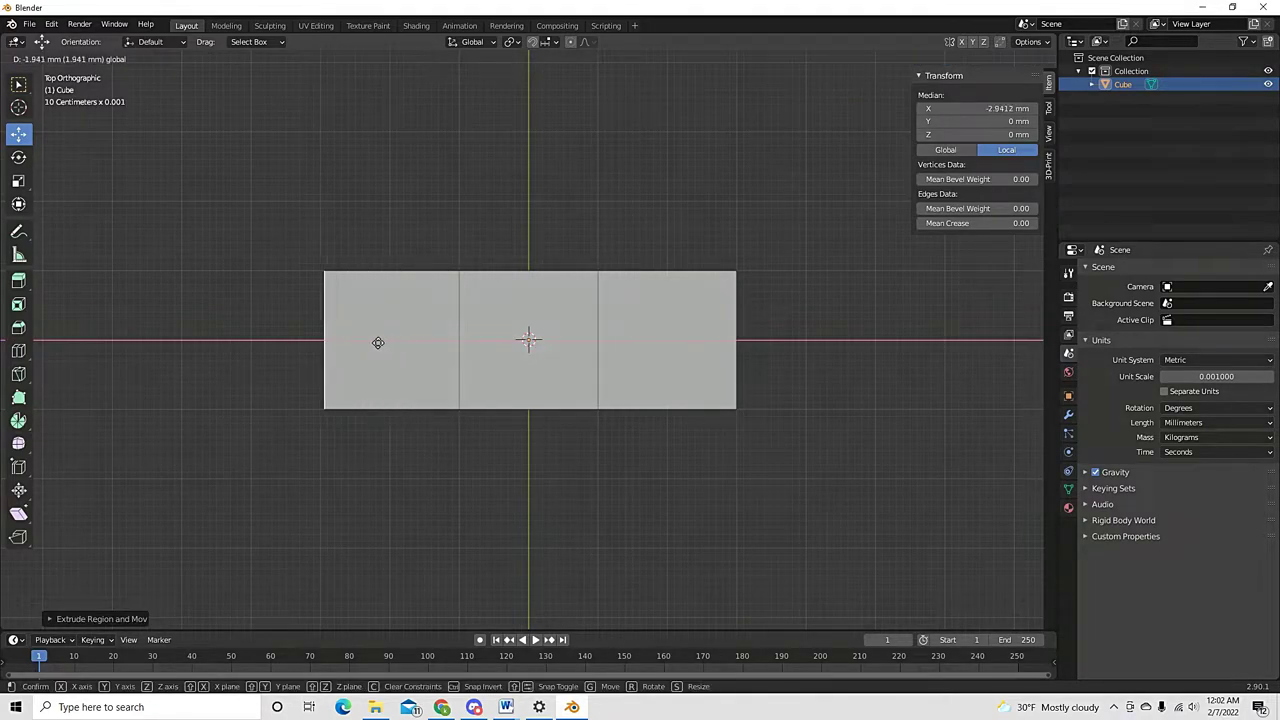
left_click(376, 344)
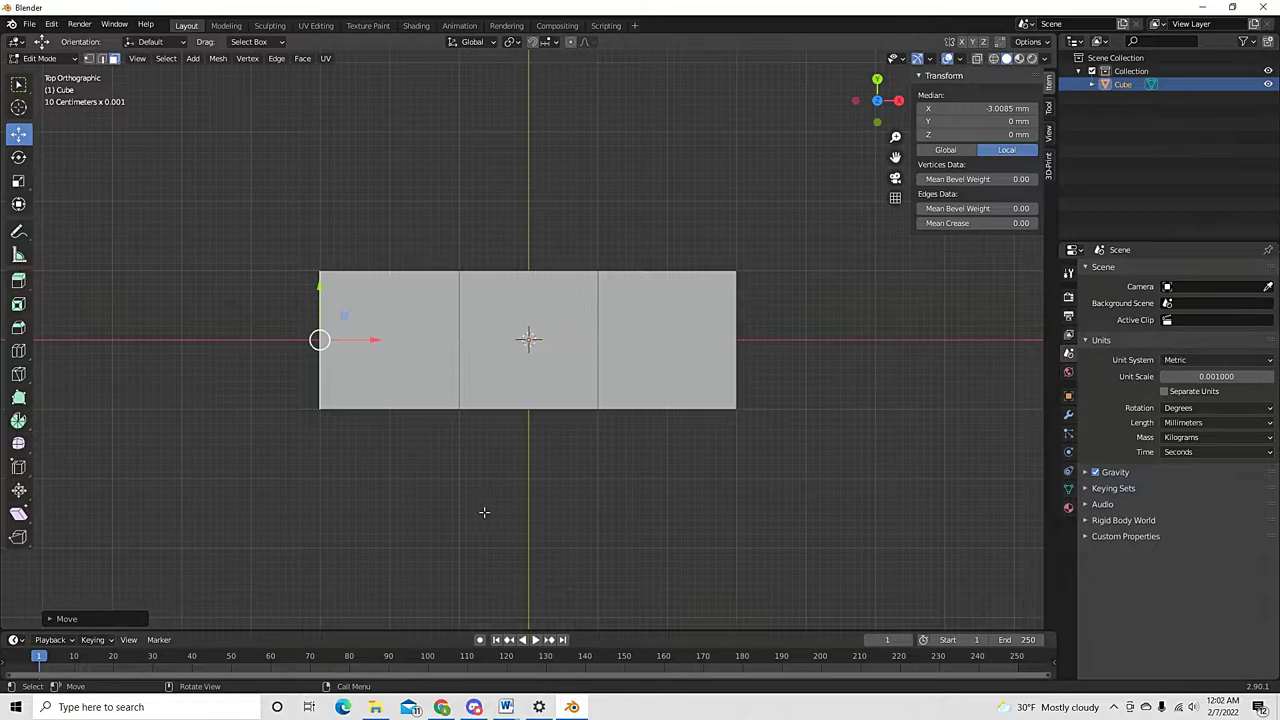
Deselect everything and select the middle front face
left_click(486, 516)
middle_click_drag(486, 516, 502, 388)
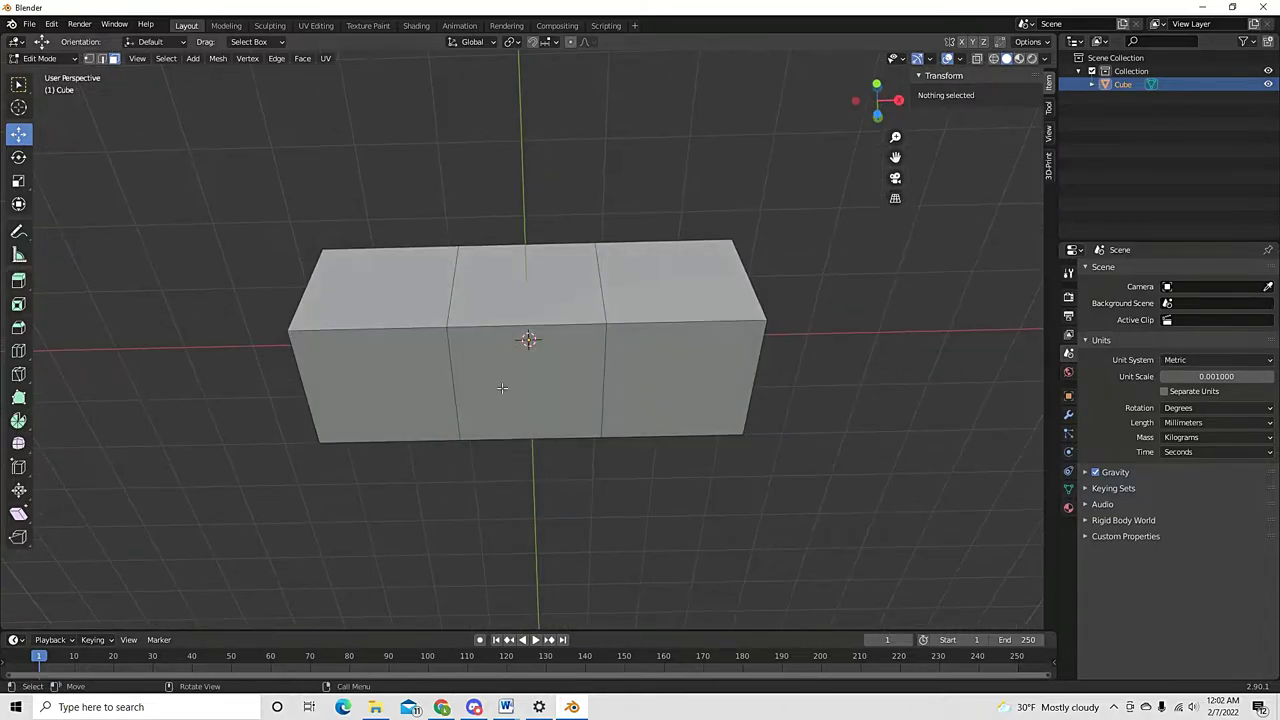
left_click(502, 388)
Select the left and middle front faces of the bar and switch to Front view
left_click(424, 280)
left_click(400, 395)
left_click(517, 384)
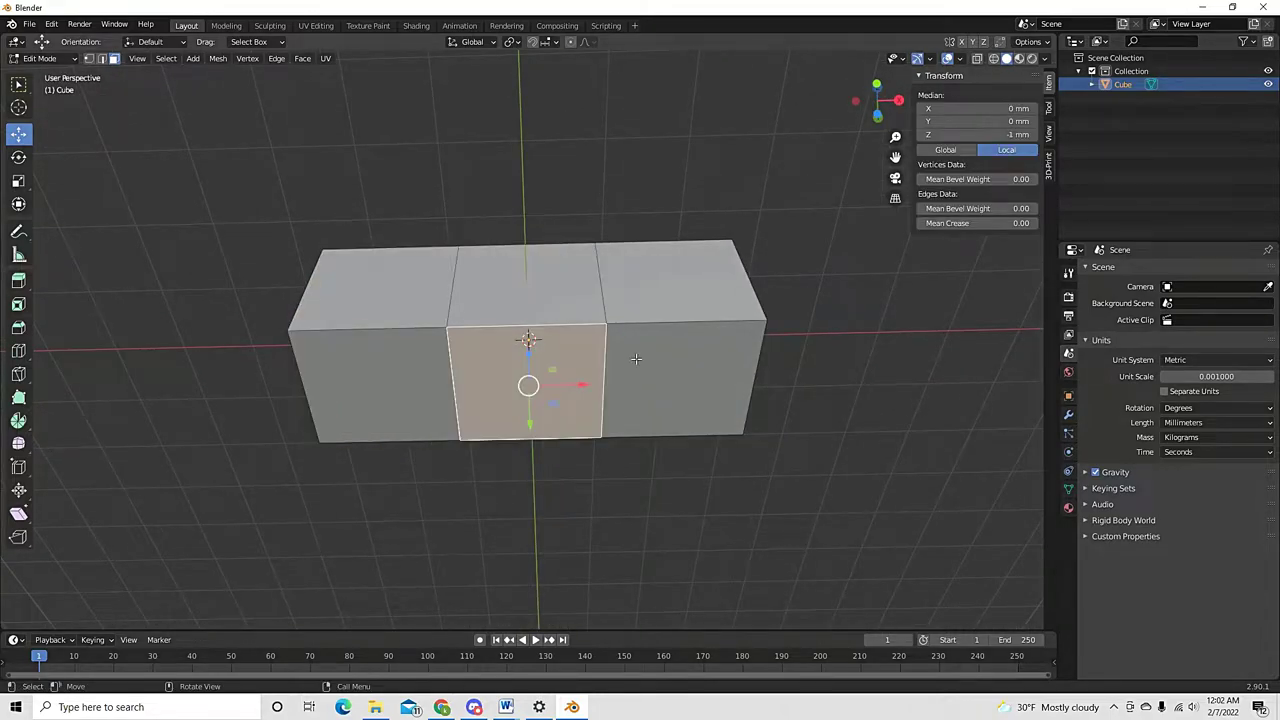
middle_click_drag(459, 456, 521, 368)
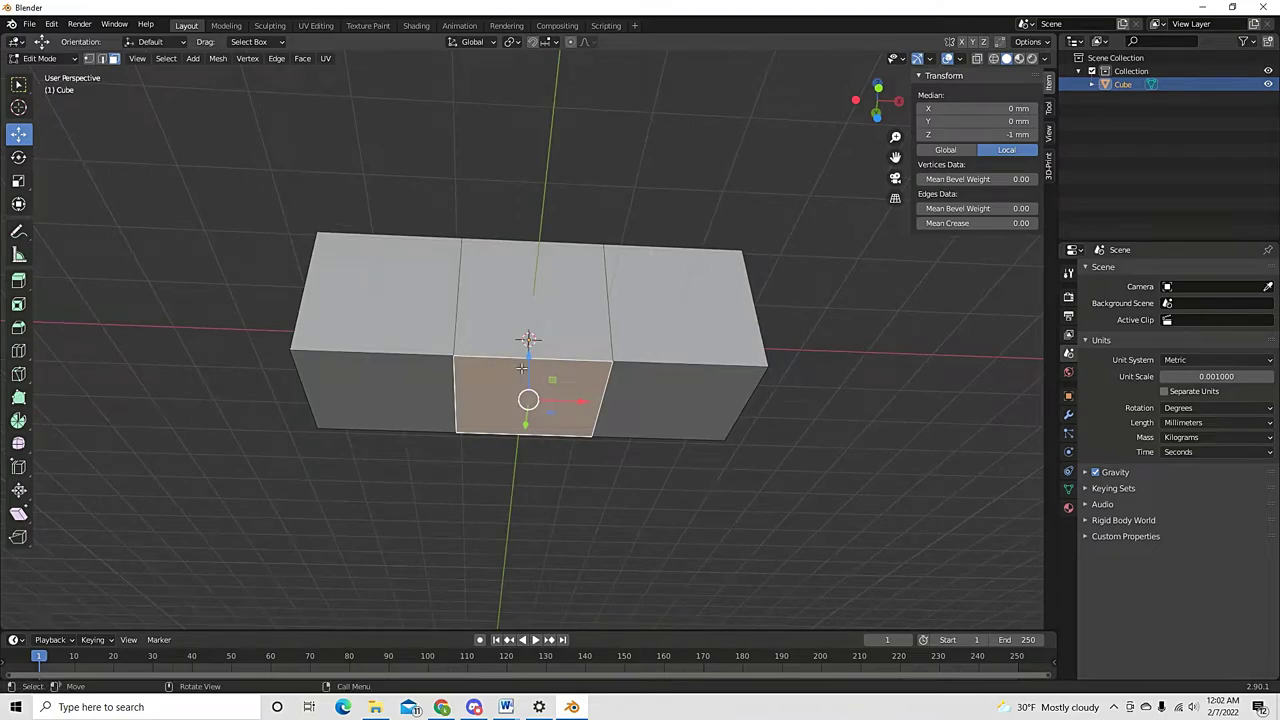
key("KP_1")
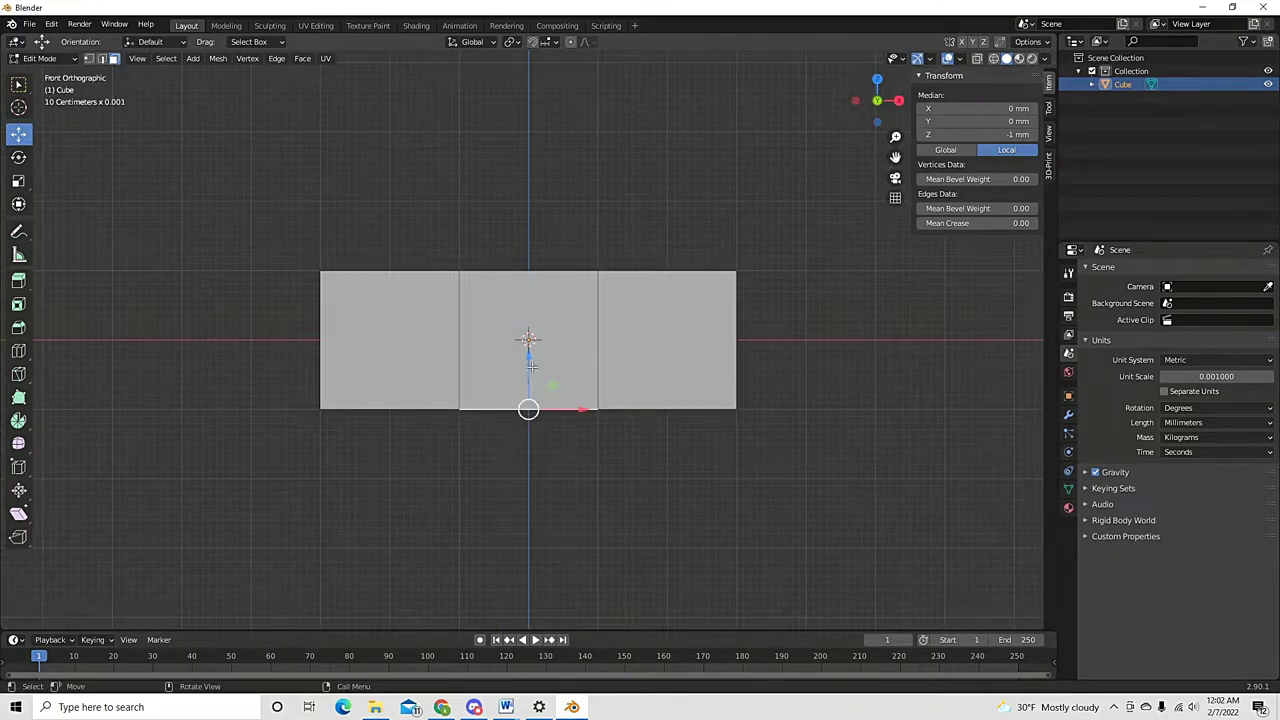
Extrude the middle section's bottom edge straight down into the T's stem, then leave Edit Mode
left_click_drag(531, 366, 530, 400)
key("ctrl+z")
key("Escape")
key("e")
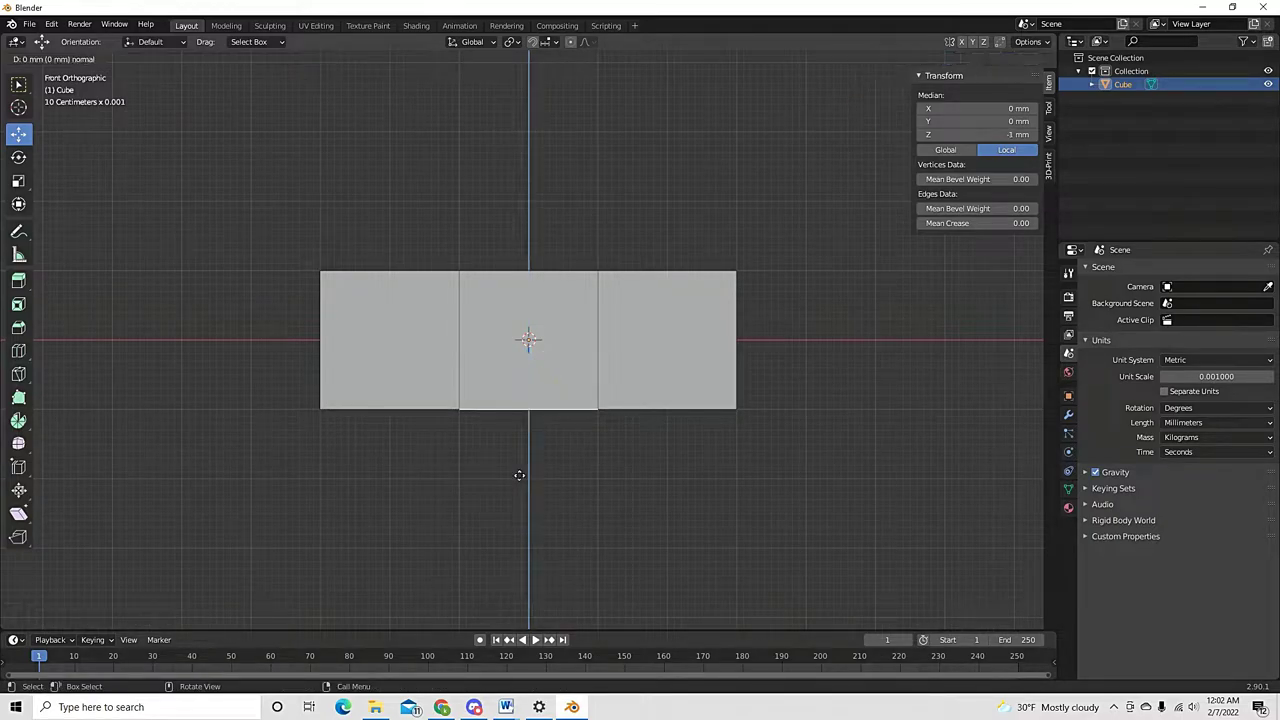
key("Escape")
left_click_drag(533, 362, 520, 571)
key("Tab")
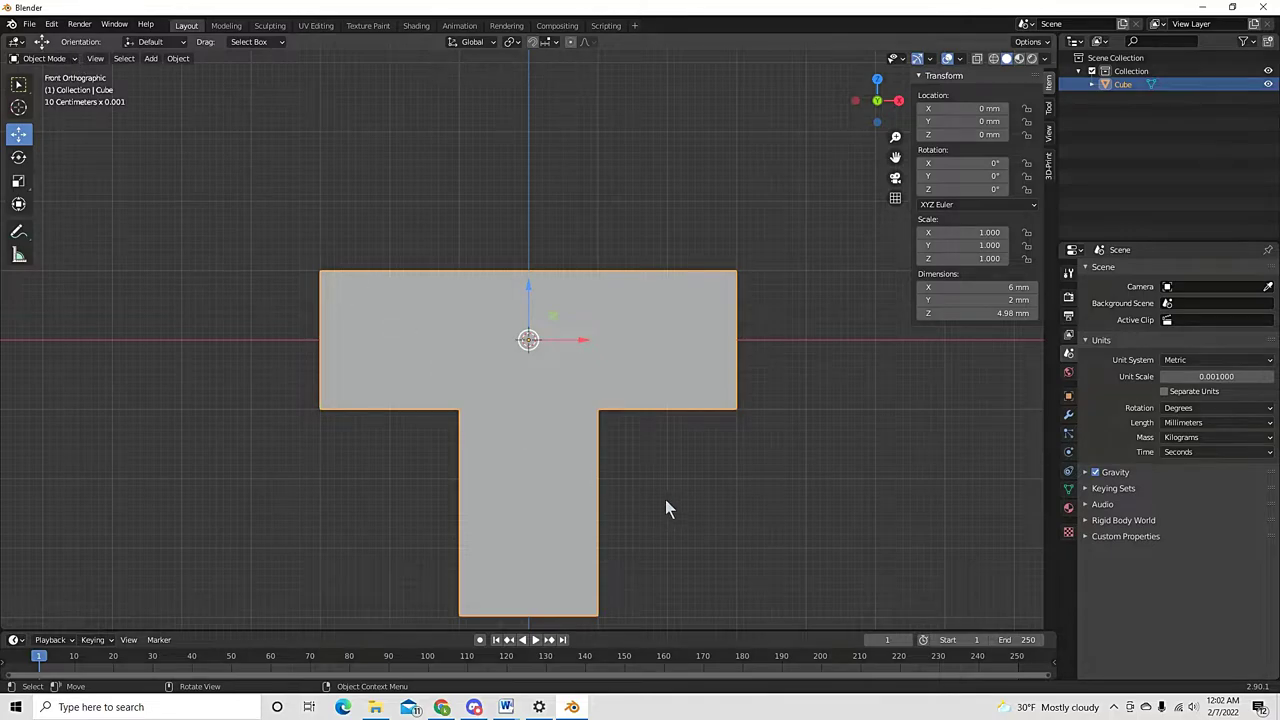
Inspect the T in Front view, cancel a trial move and rotation, and clear its location with Alt+G
middle_click_drag(666, 509, 617, 457)
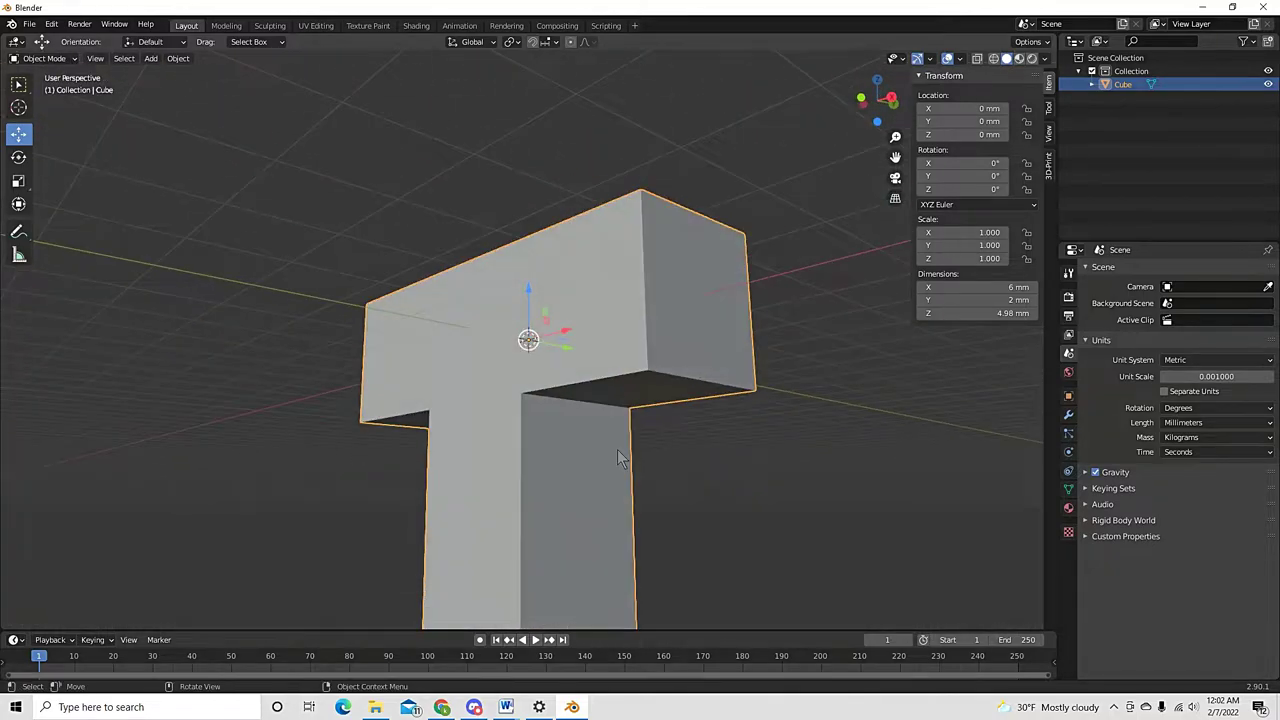
key("KP_1")
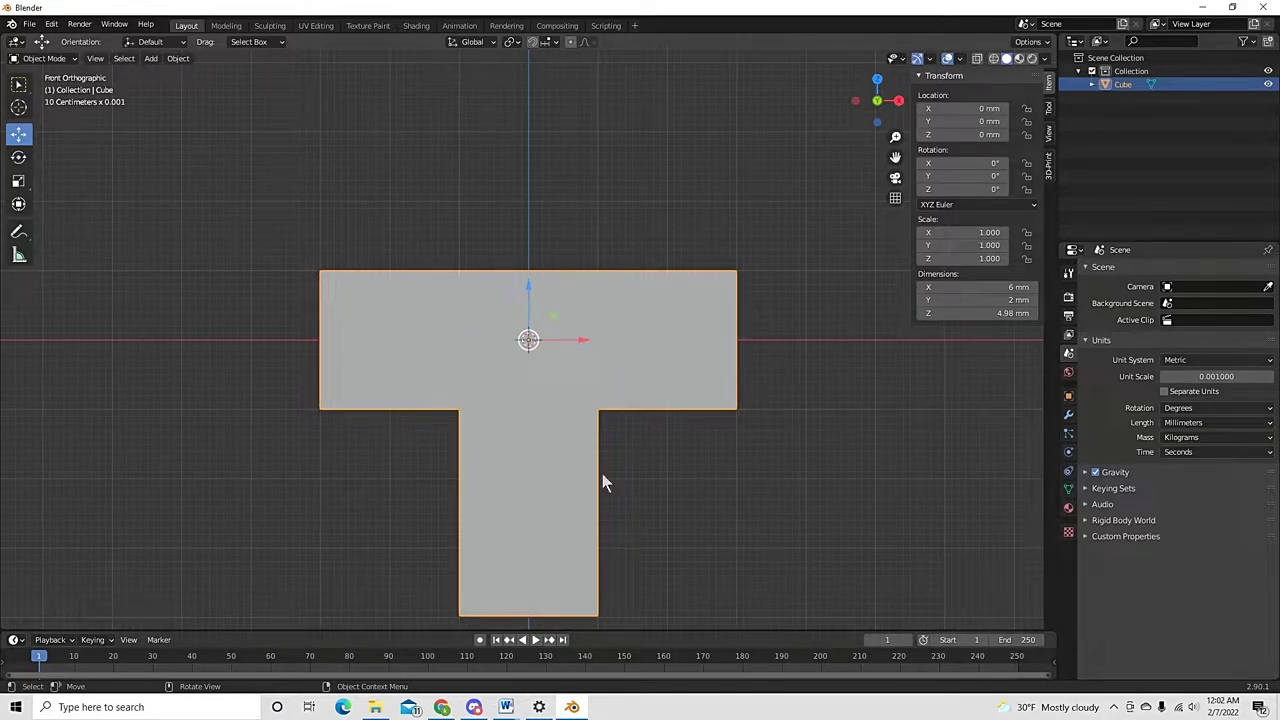
scroll(486, 458, "down", 2)
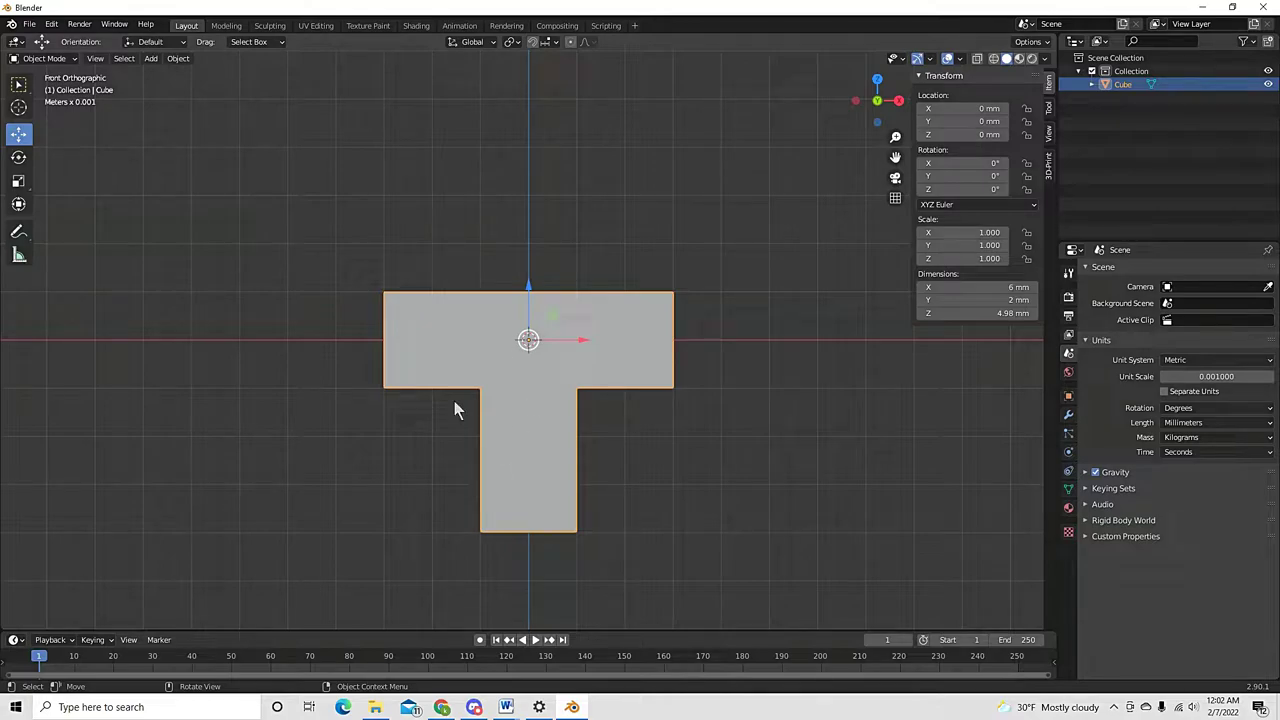
scroll(500, 320, "up", 3)
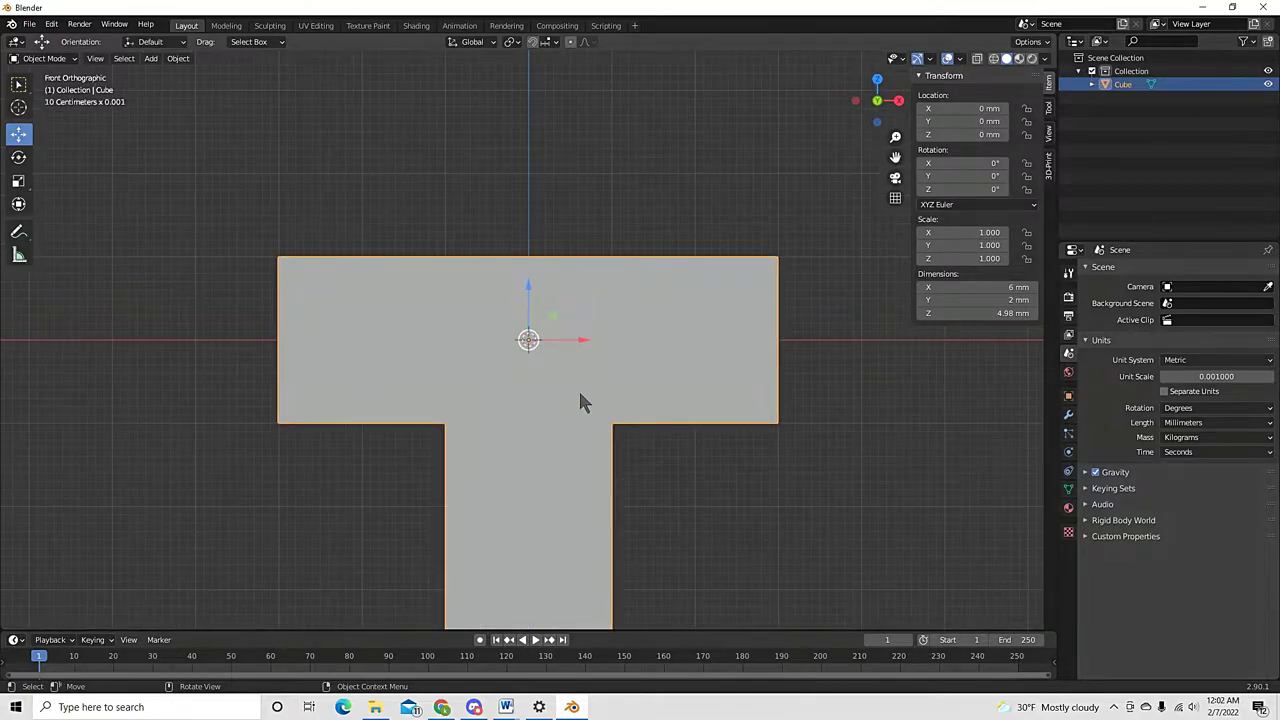
scroll(560, 380, "down", 2)
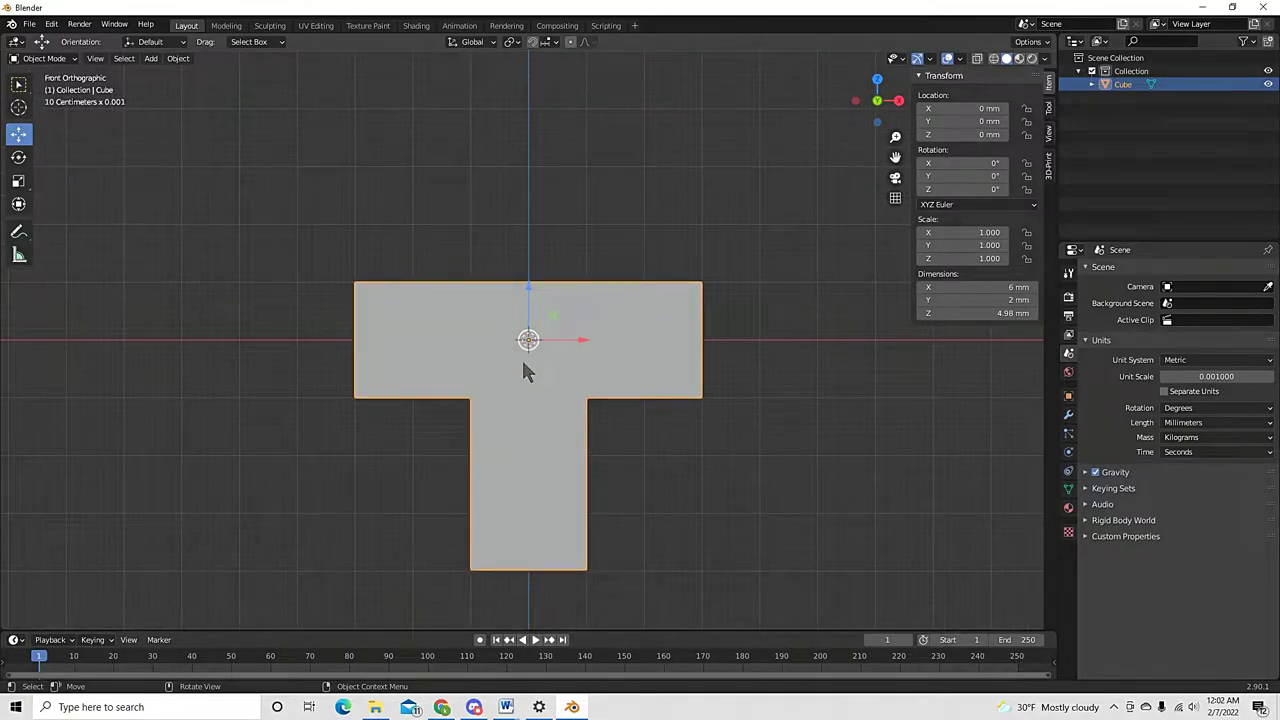
key("g")
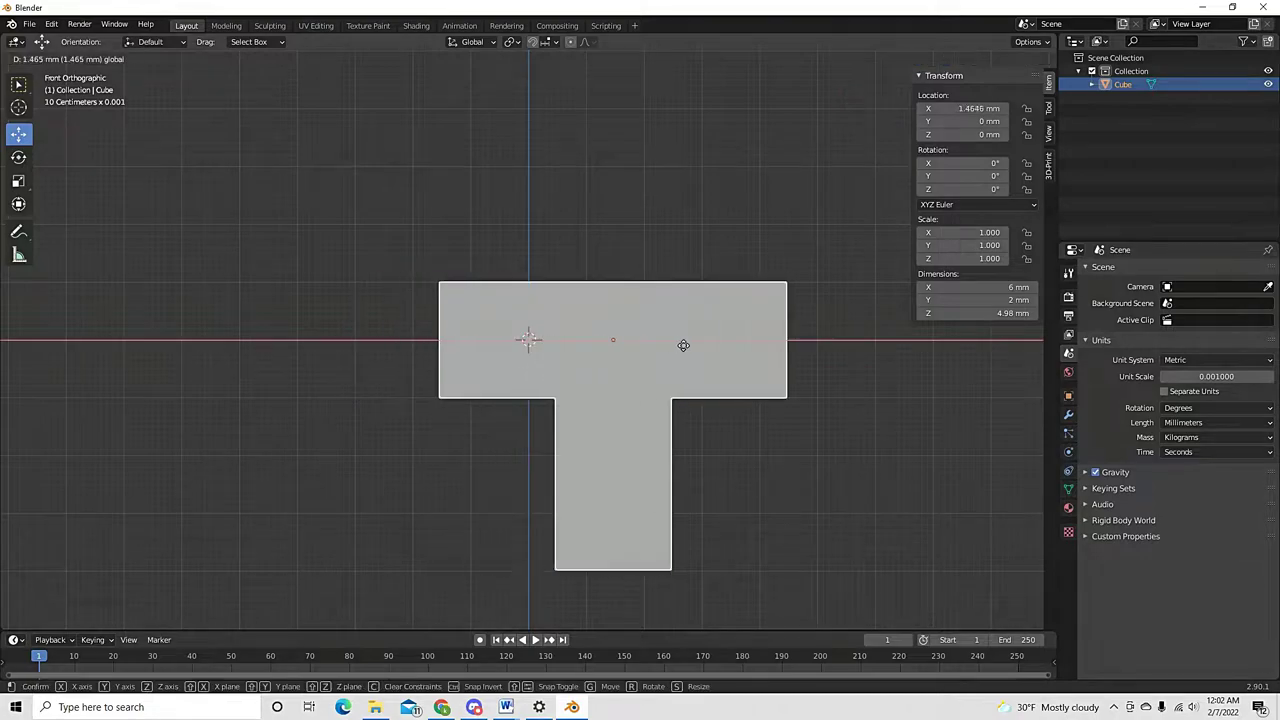
left_click(603, 354)
key("r")
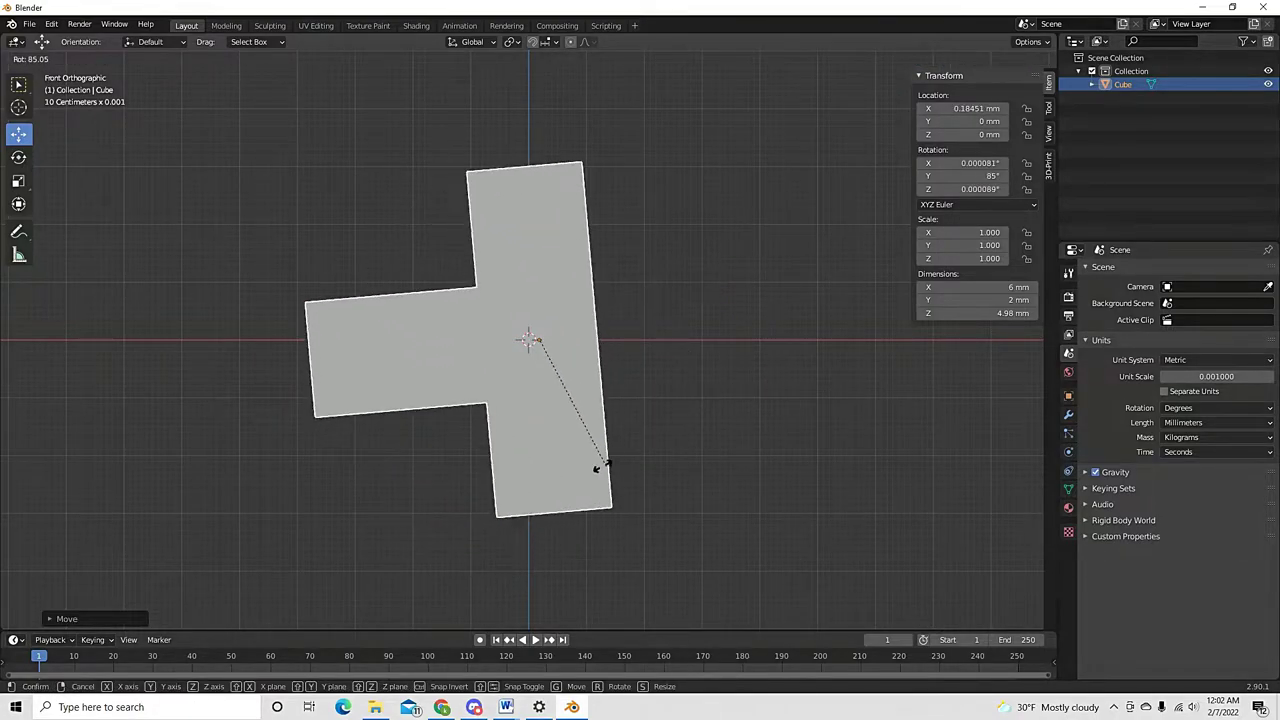
right_click(470, 256)
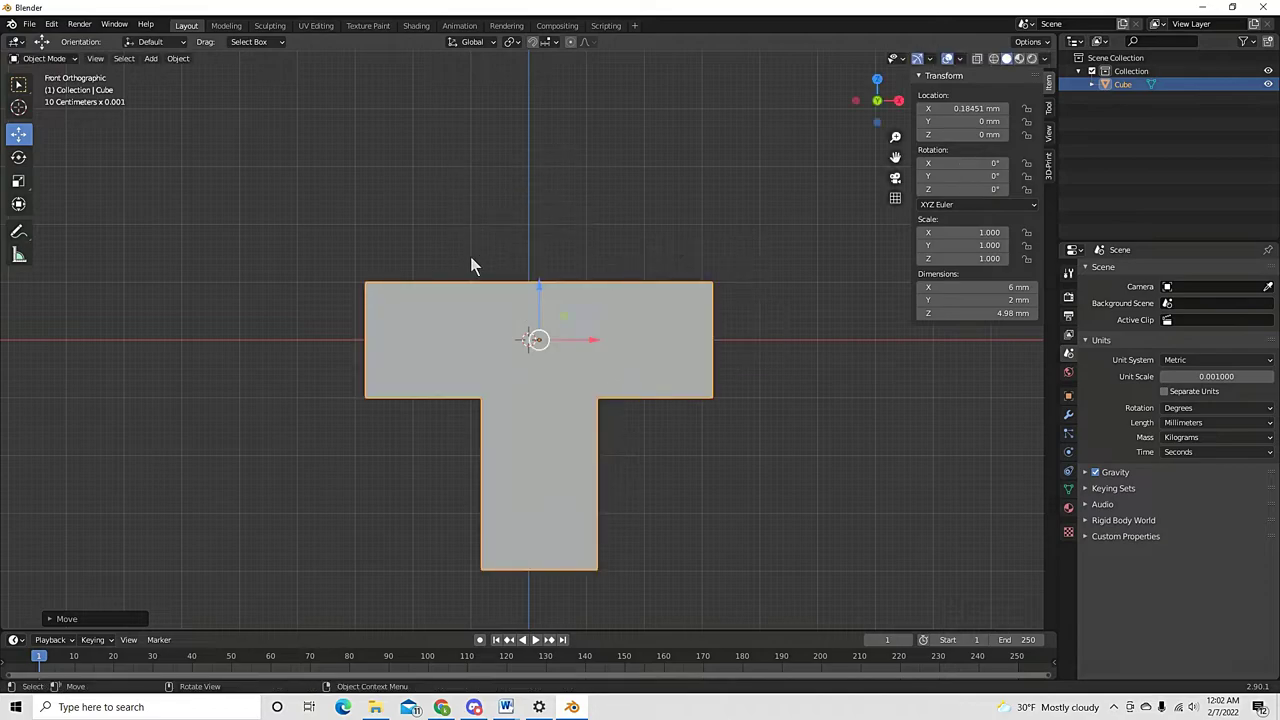
key("alt+g")
Apply Geometry to Origin, then Origin to Geometry, and shift the T left along X
right_click(534, 388)
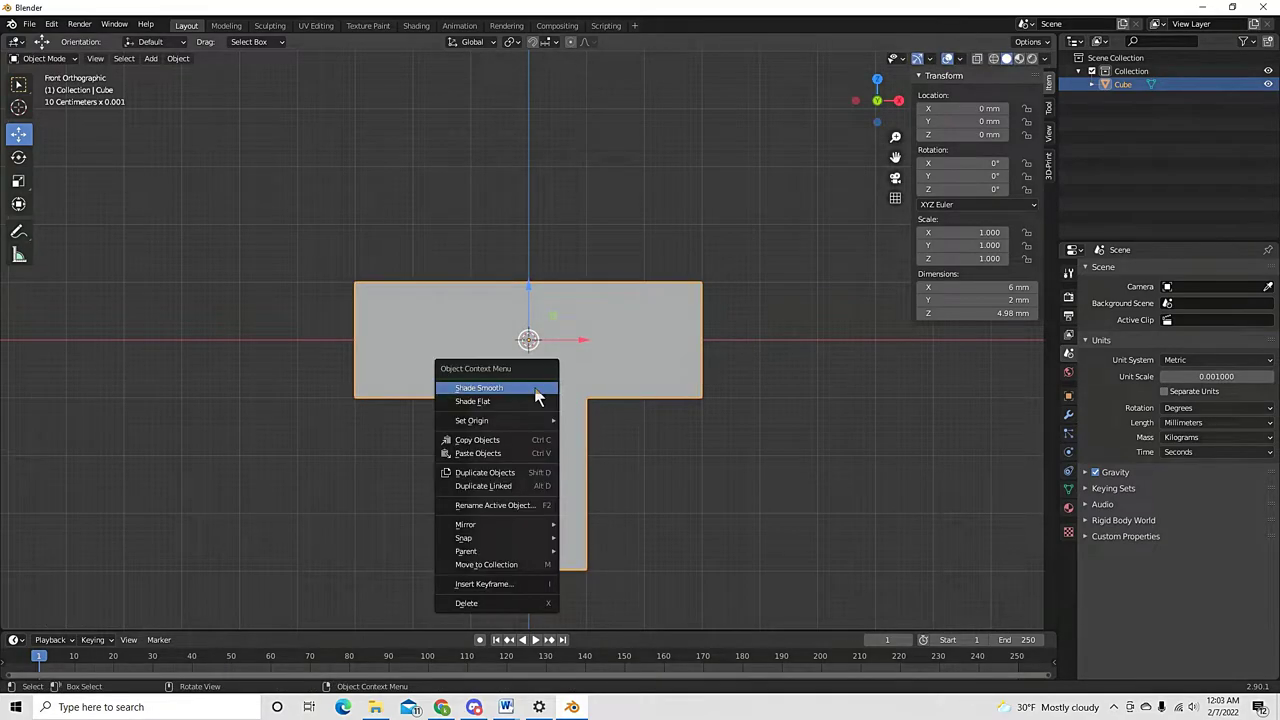
mouse_move(504, 423)
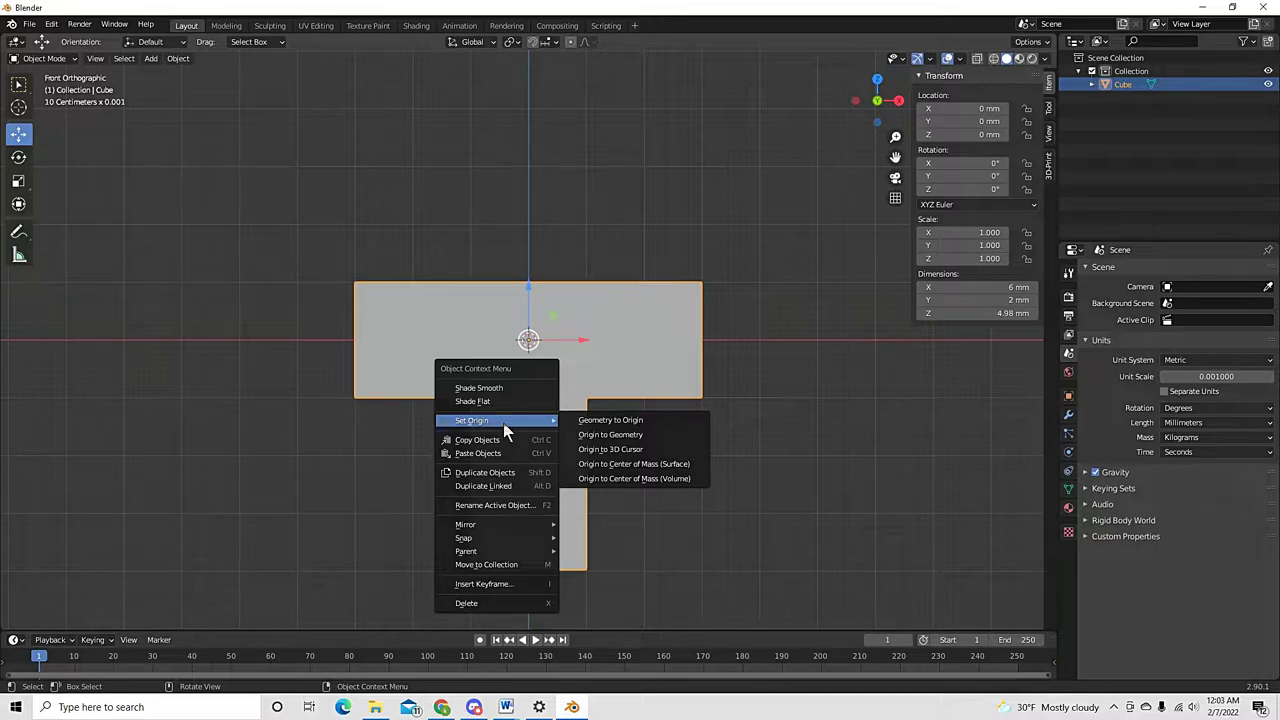
left_click(650, 421)
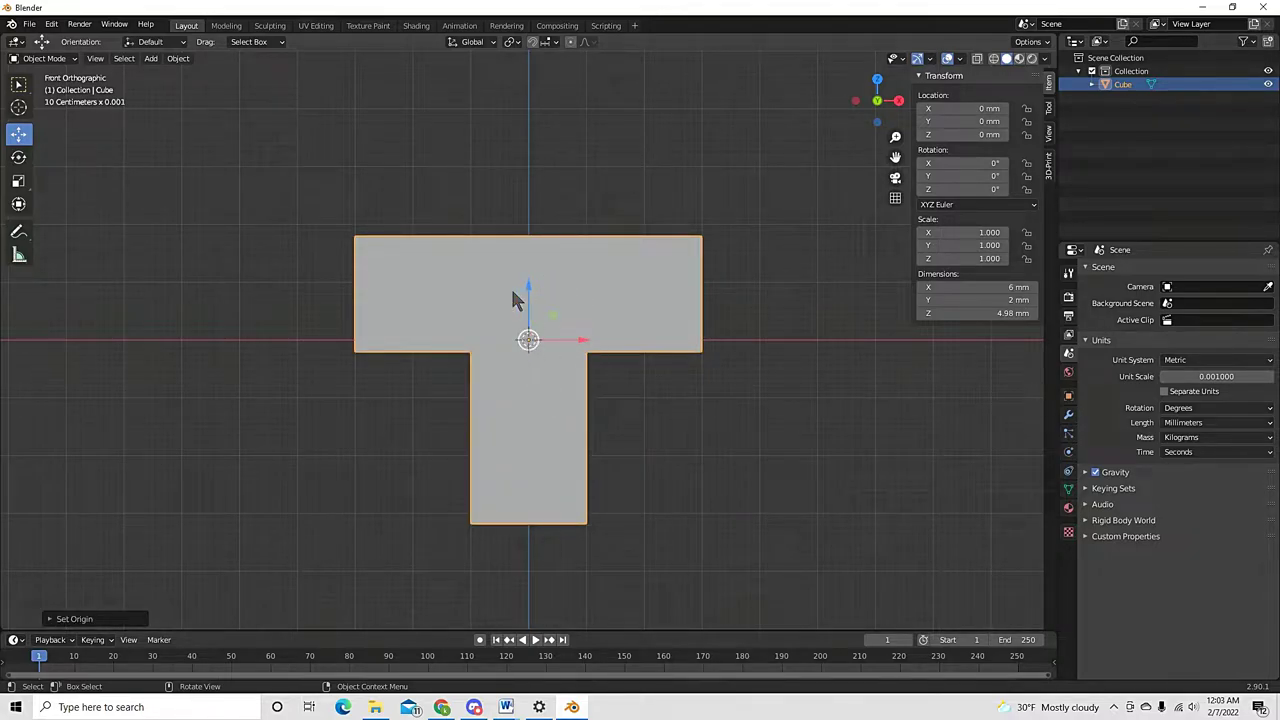
right_click(545, 402)
mouse_move(546, 405)
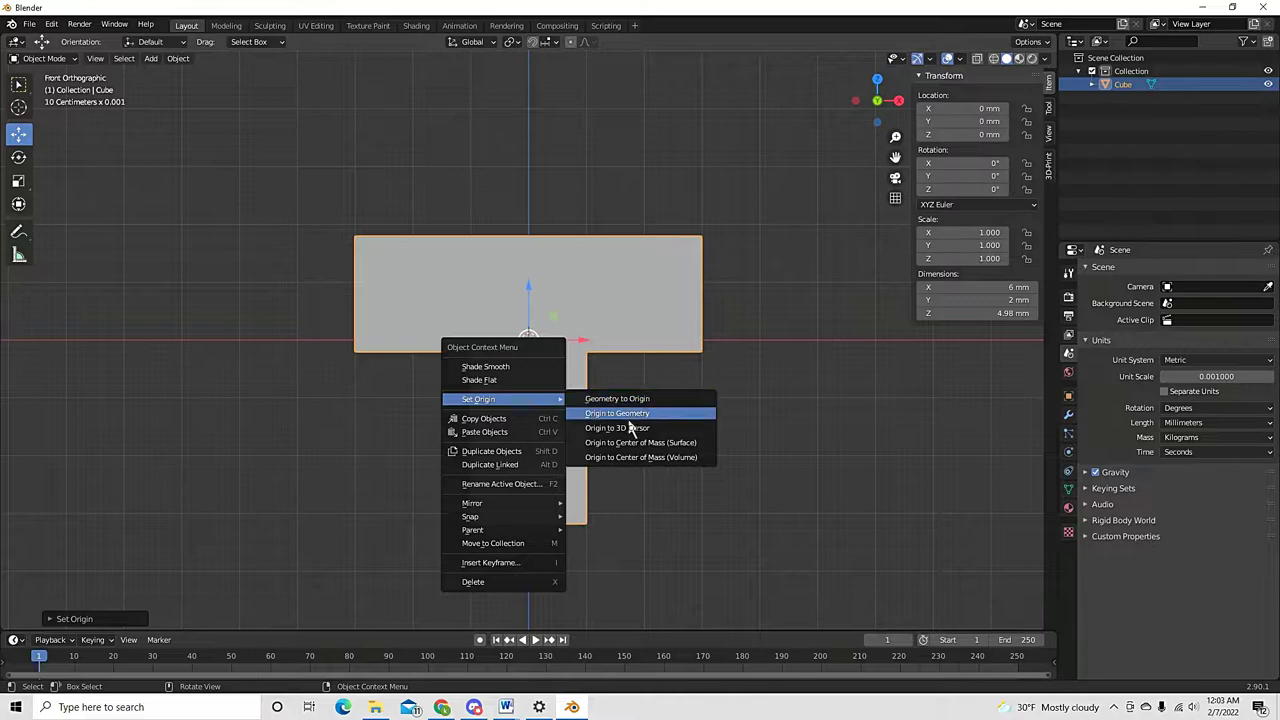
left_click(652, 416)
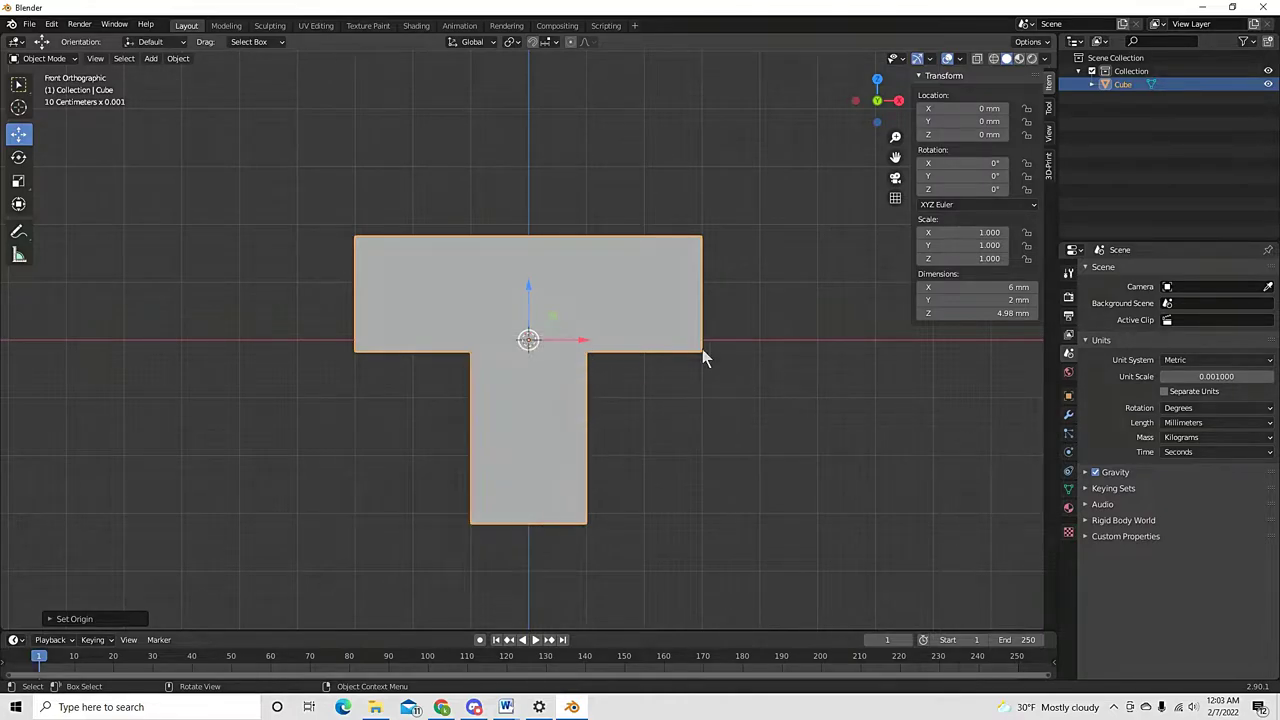
left_click_drag(585, 350, 480, 352)
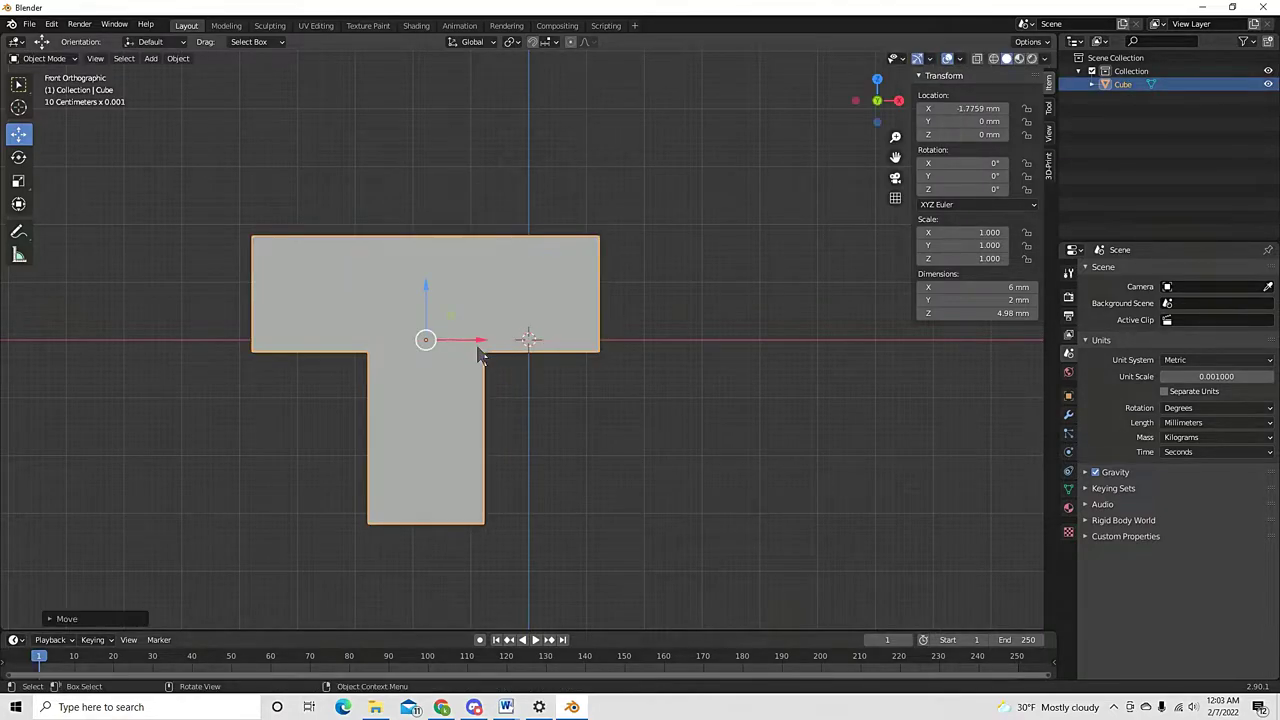
Recentre the origin on the geometry, reselect the T, set origin to world centre, and move it down-left
right_click(403, 415)
mouse_move(403, 415)
left_click(528, 432)
left_click(485, 366)
left_click(427, 385)
right_click(463, 363)
mouse_move(463, 366)
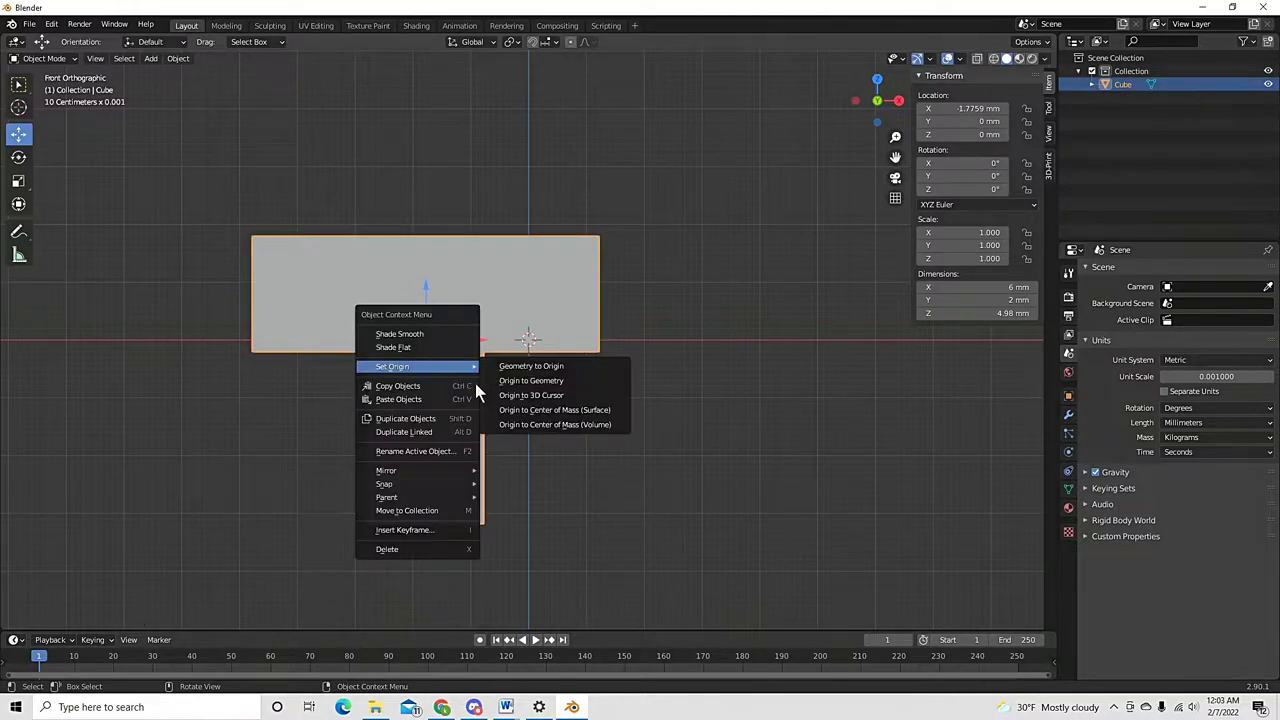
left_click(563, 397)
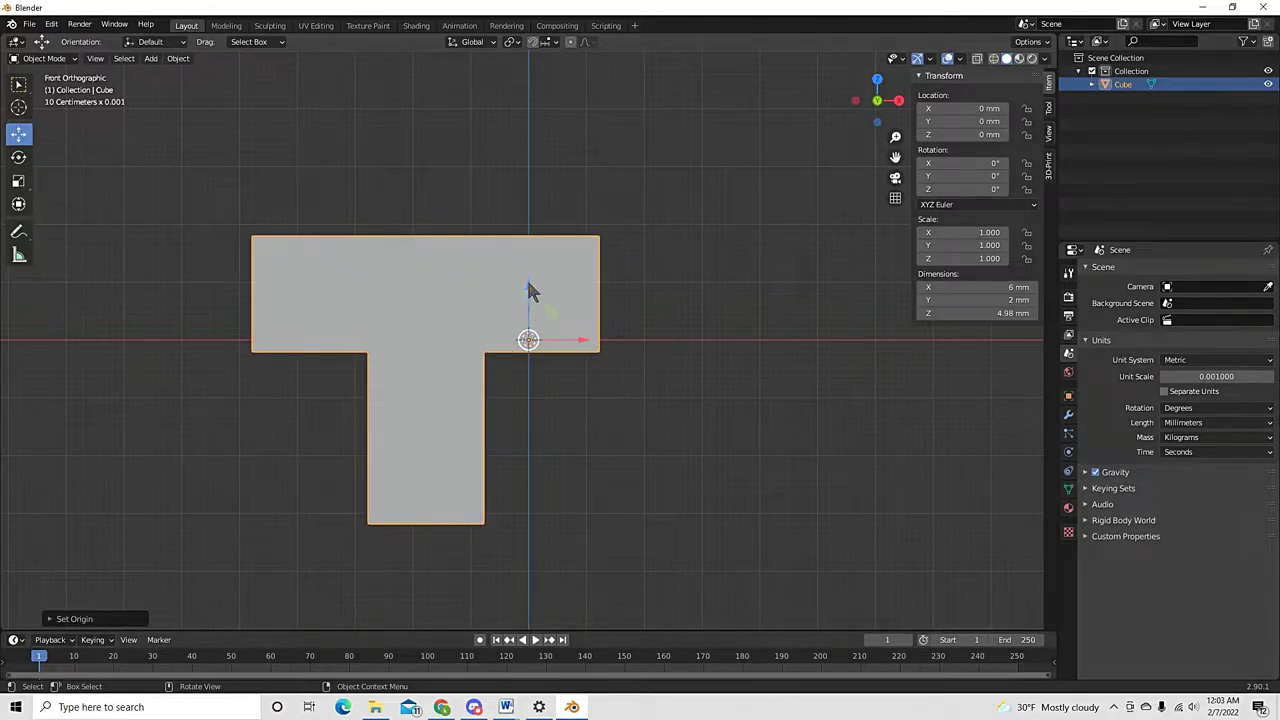
mouse_move(529, 291)
left_mouse_down()
mouse_move(500, 314)
mouse_move(503, 333)
mouse_move(531, 314)
left_mouse_up()
left_click_drag(532, 373, 452, 455)
Place the origin at the T's top-right corner and test a rotation, leaving it upright
right_click(440, 420)
mouse_move(443, 418)
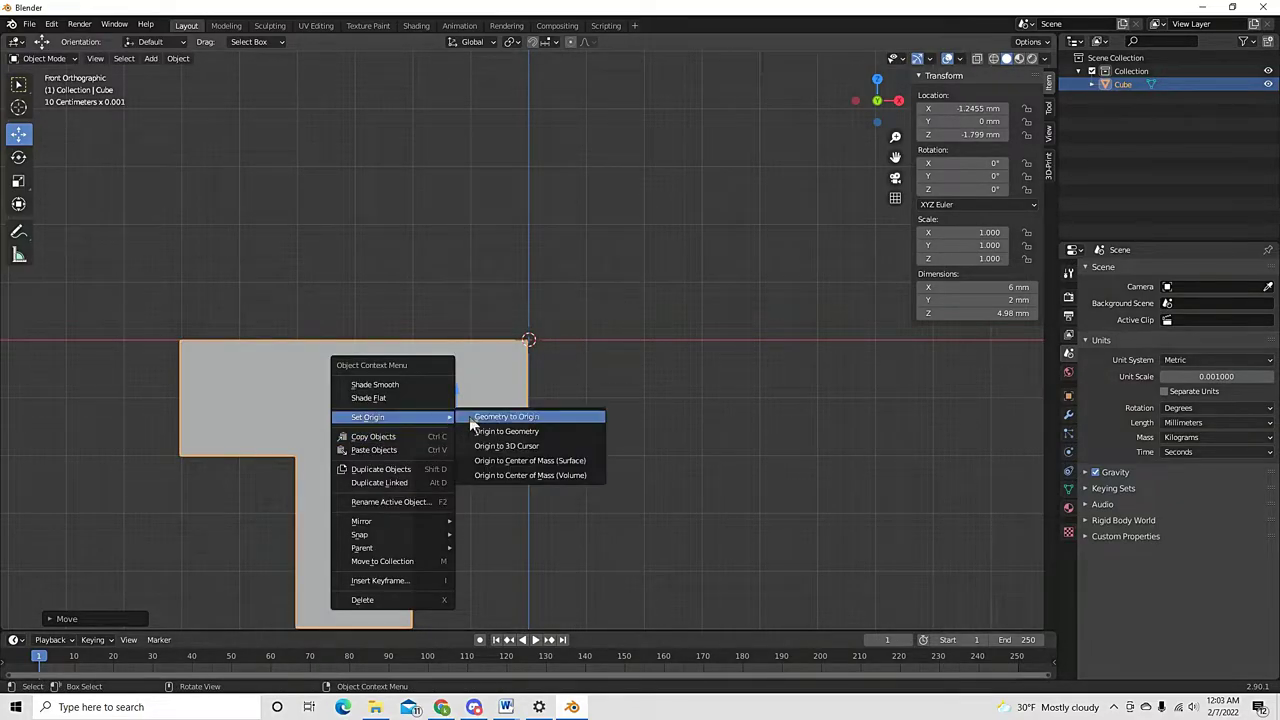
left_click(523, 447)
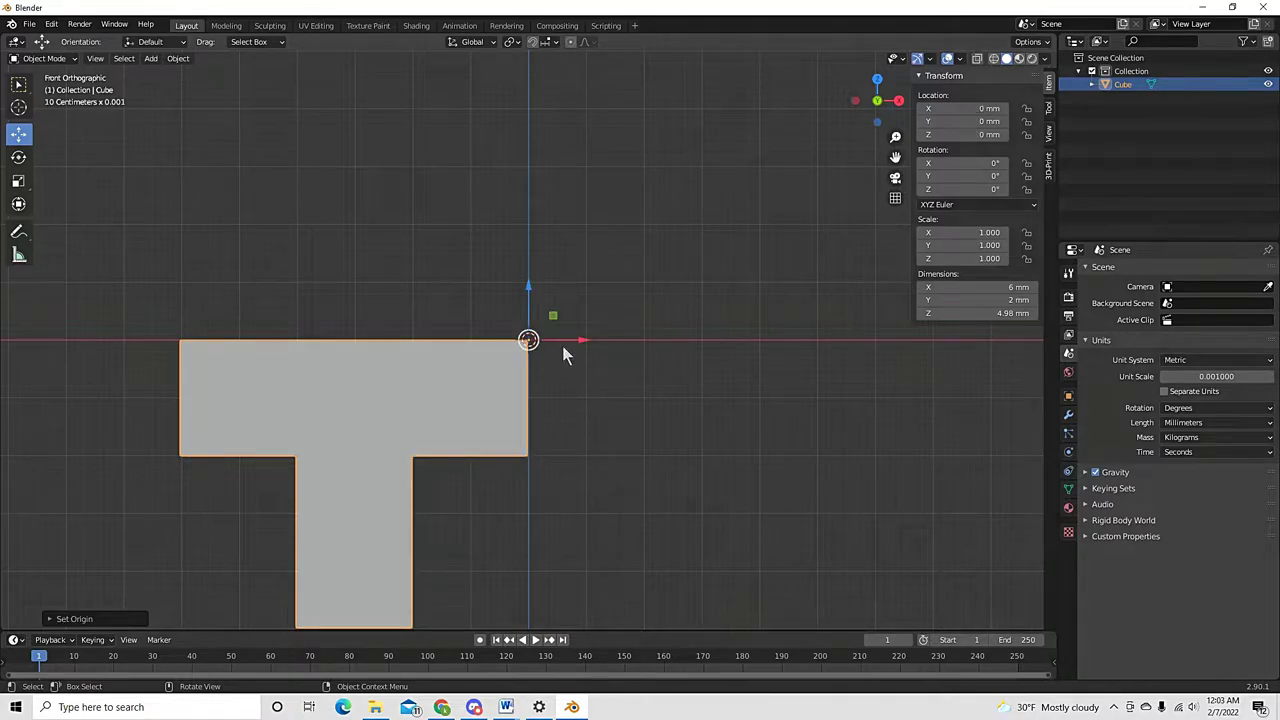
key("r")
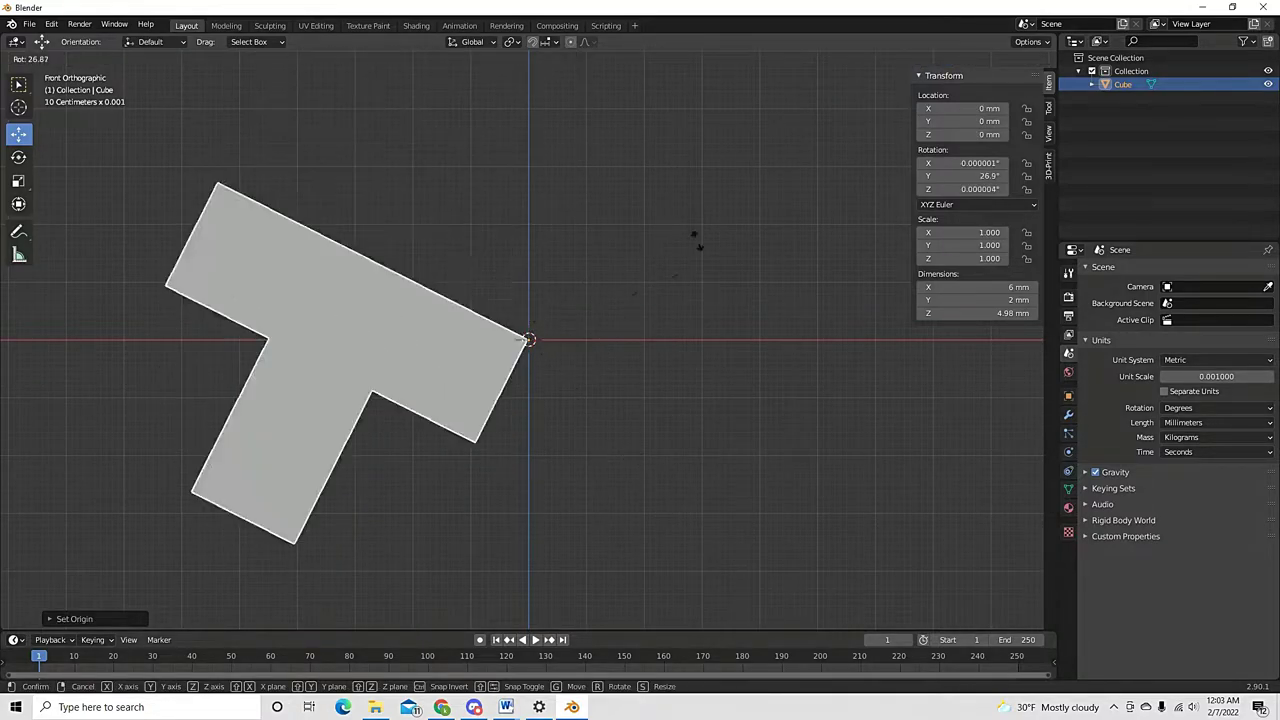
key("Escape")
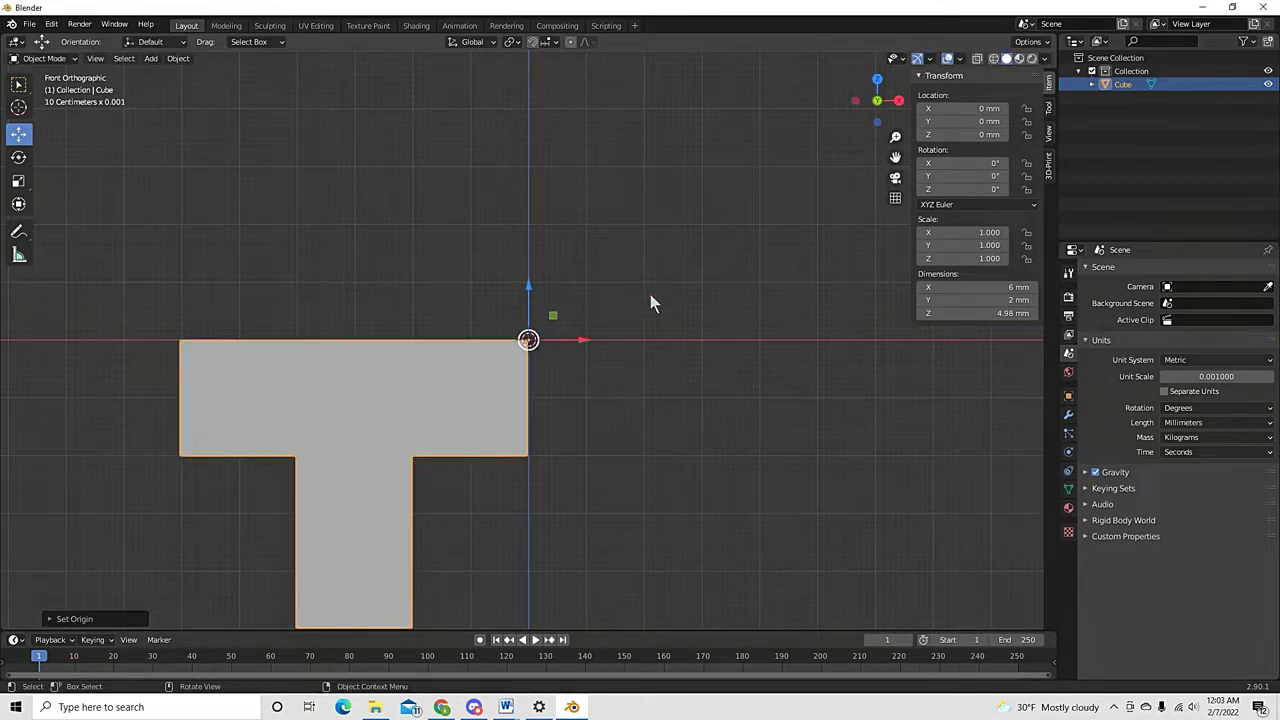
Return the origin to the shape's centre and clear the T's location back to world centre
right_click(447, 392)
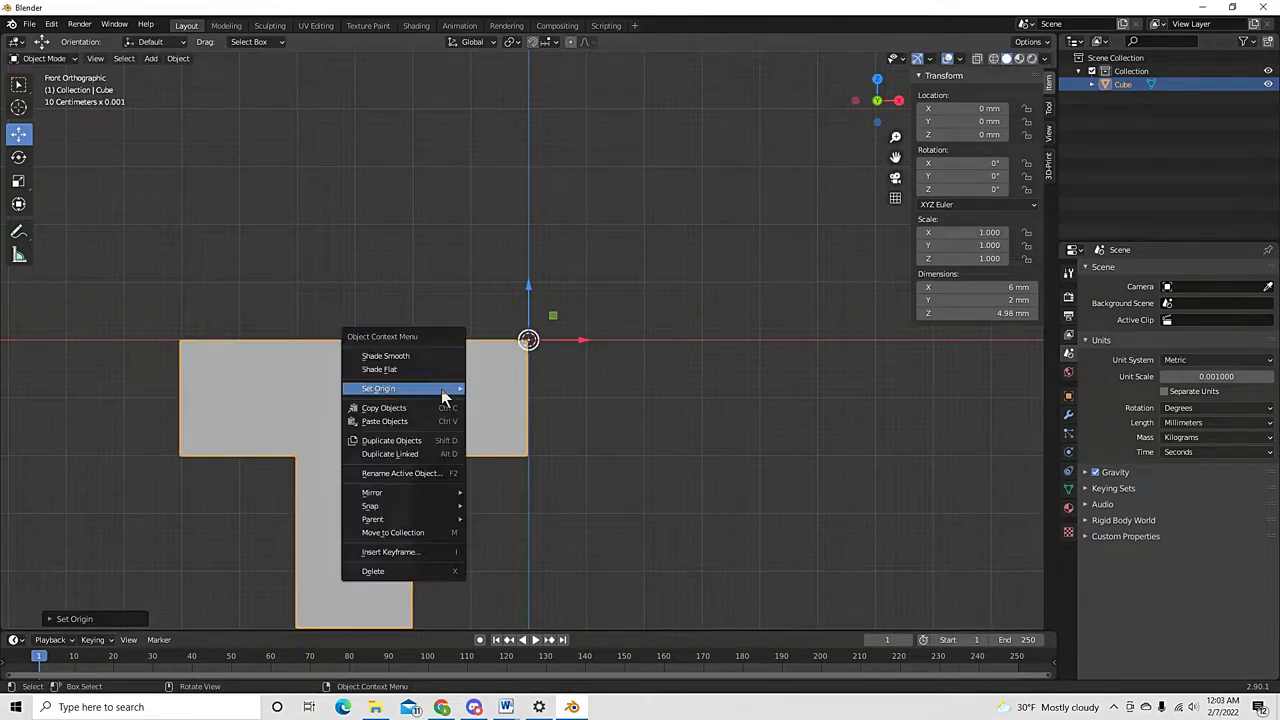
mouse_move(441, 389)
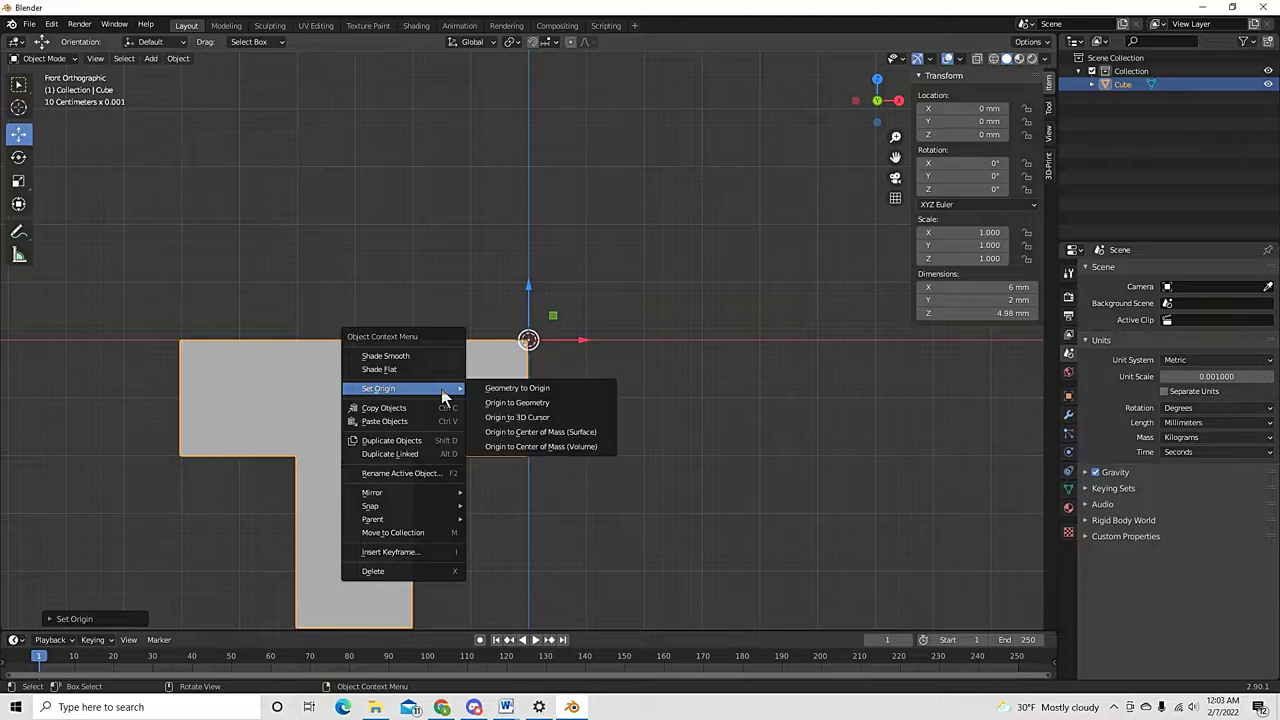
left_click(505, 403)
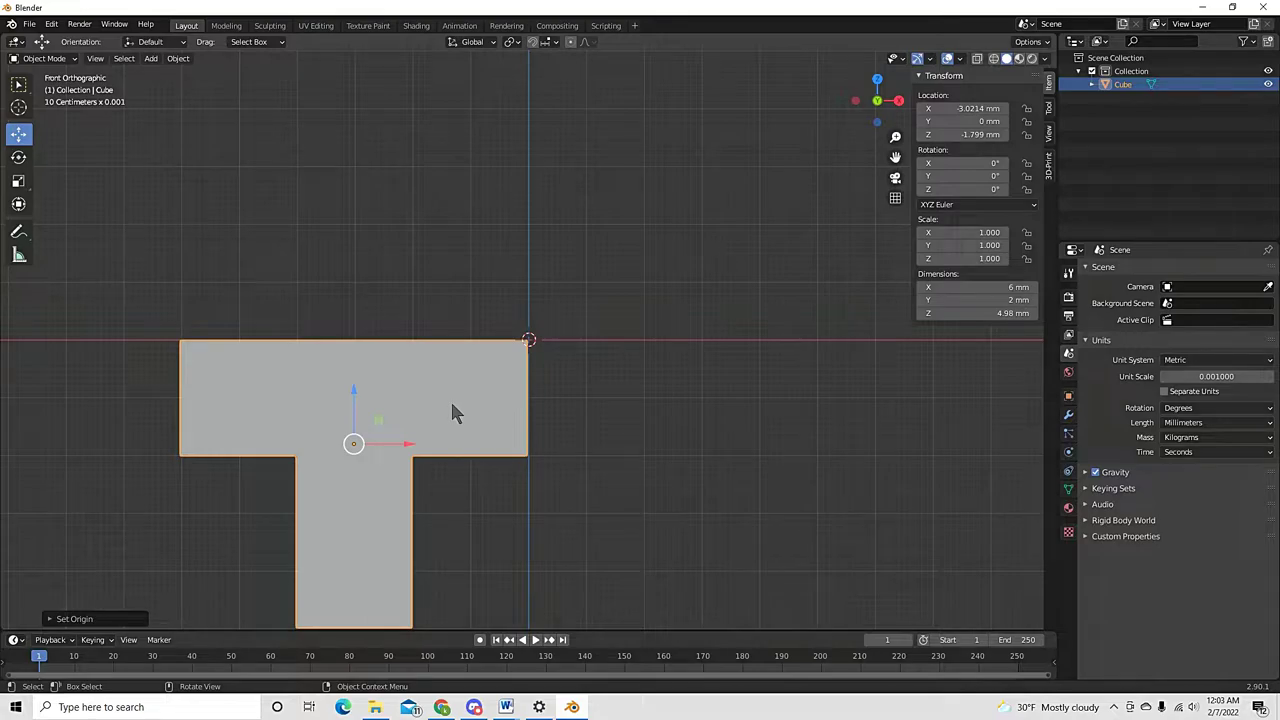
key("alt+g")
right_click(594, 310)
mouse_move(595, 312)
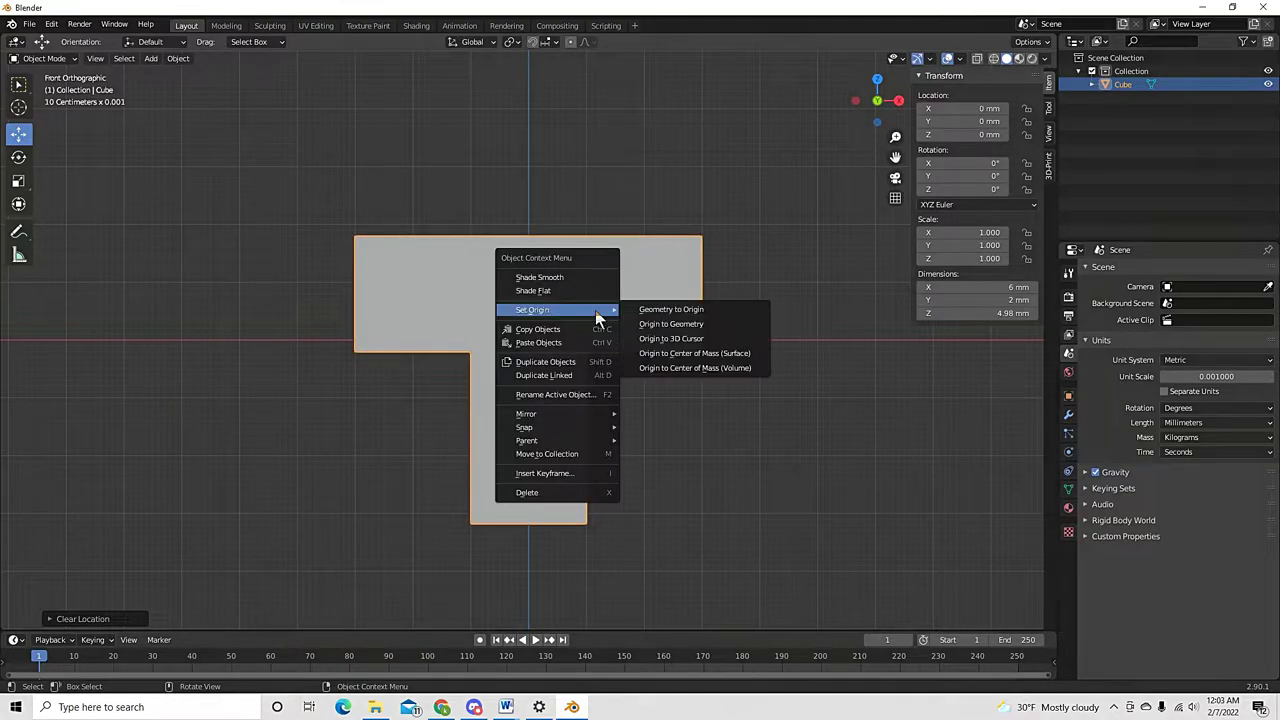
left_click(689, 338)
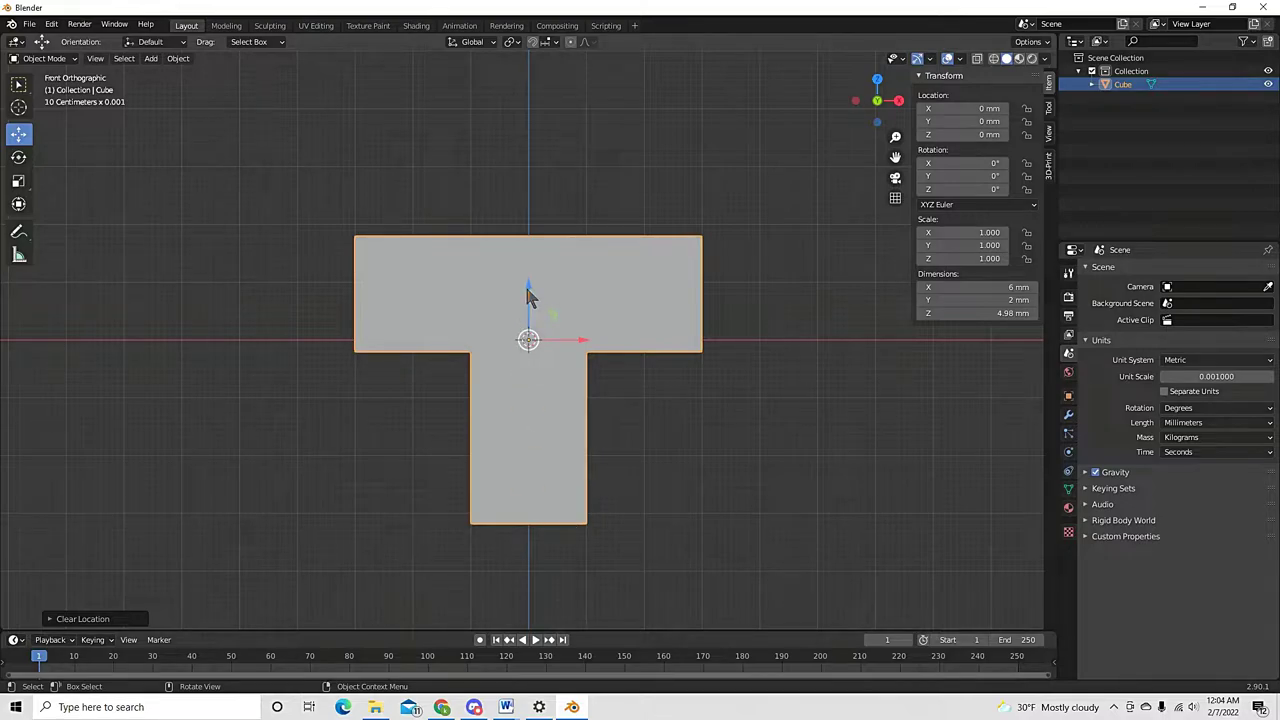
Raise the T shape along Z, setting its Z location to 3 mm
left_click_drag(530, 296, 509, 106)
left_click(962, 136)
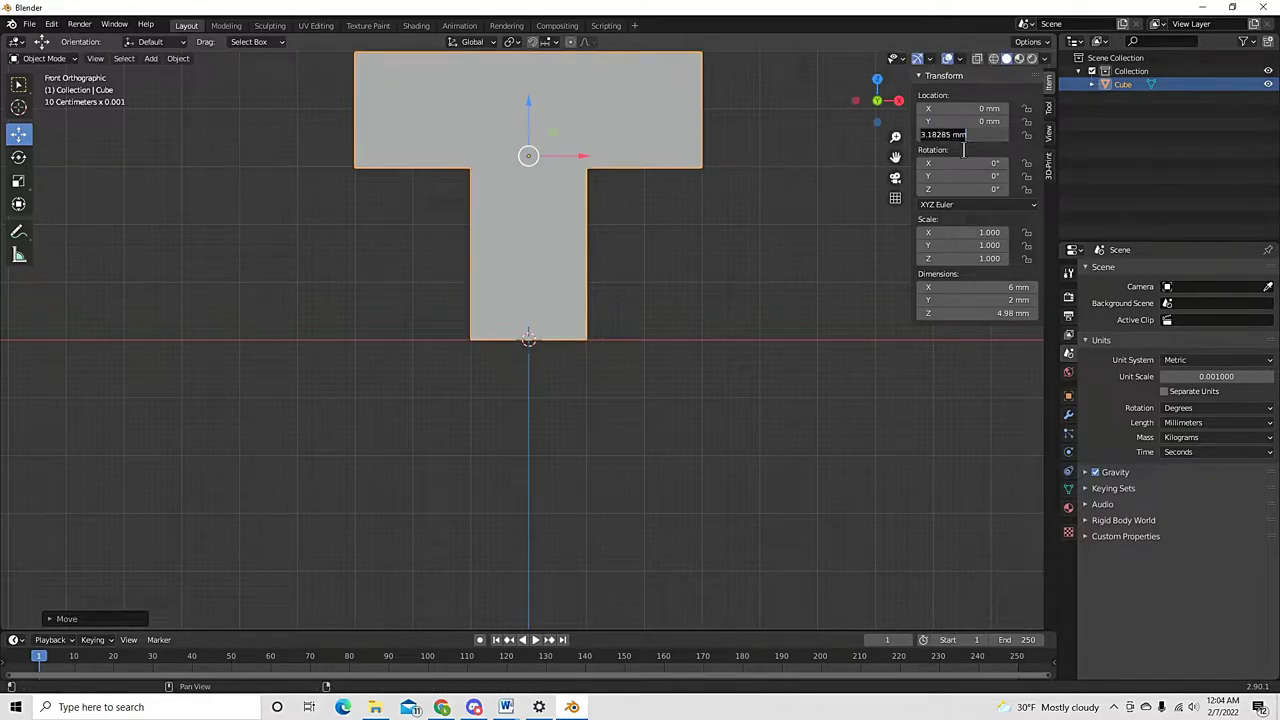
type("3")
key("Return")
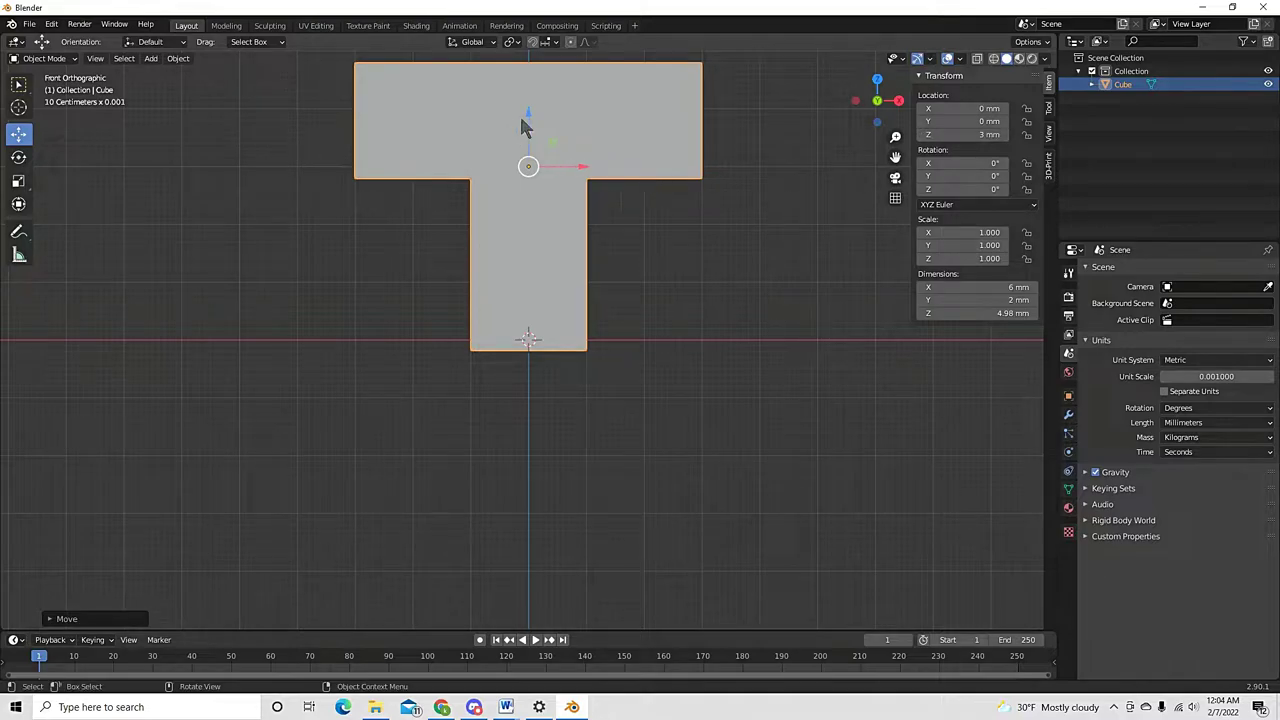
left_click_drag(528, 118, 528, 103)
Set the T's origin to the 3D cursor at the stem's base and check rotation around it
right_click(530, 226)
mouse_move(530, 226)
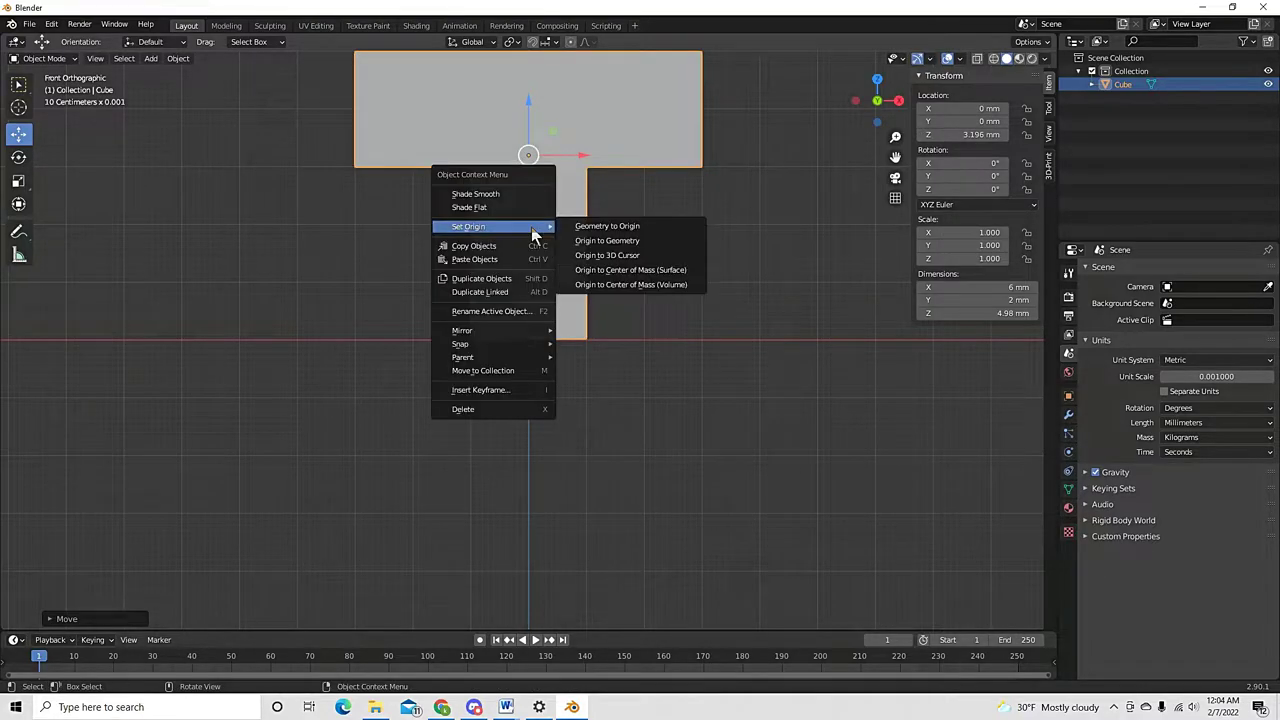
left_click(645, 256)
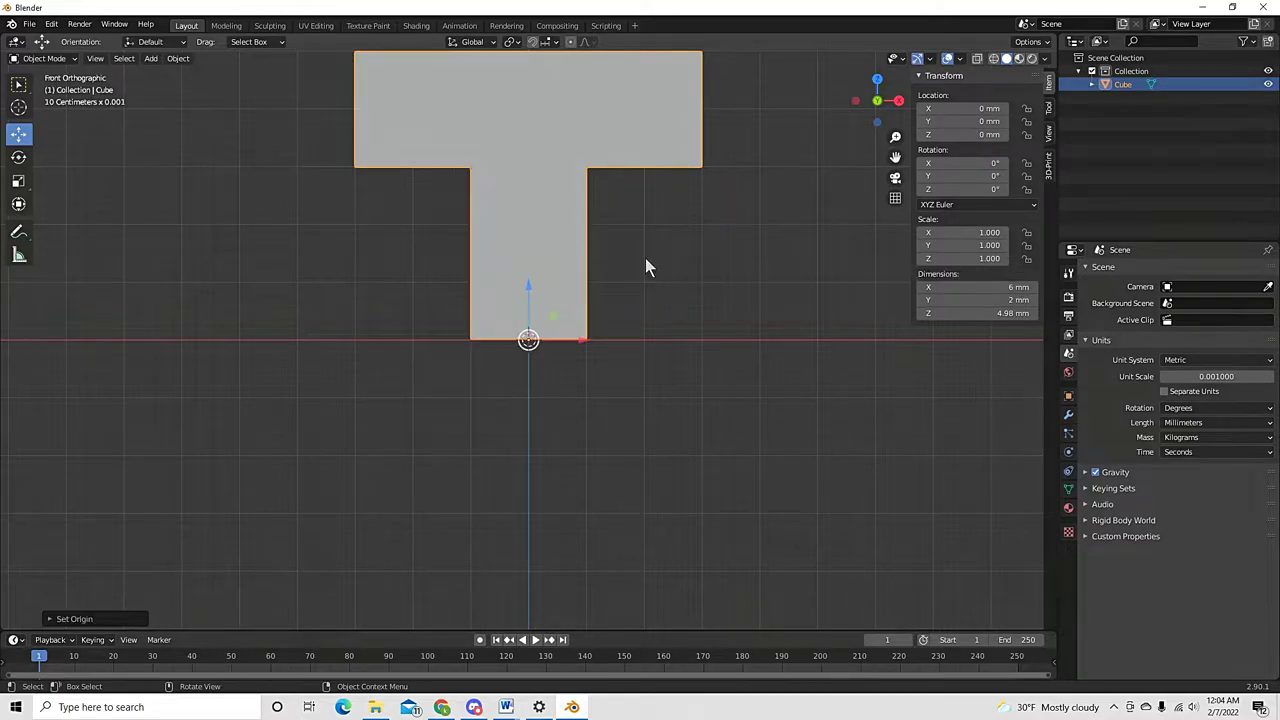
left_click(698, 336)
left_click(556, 246)
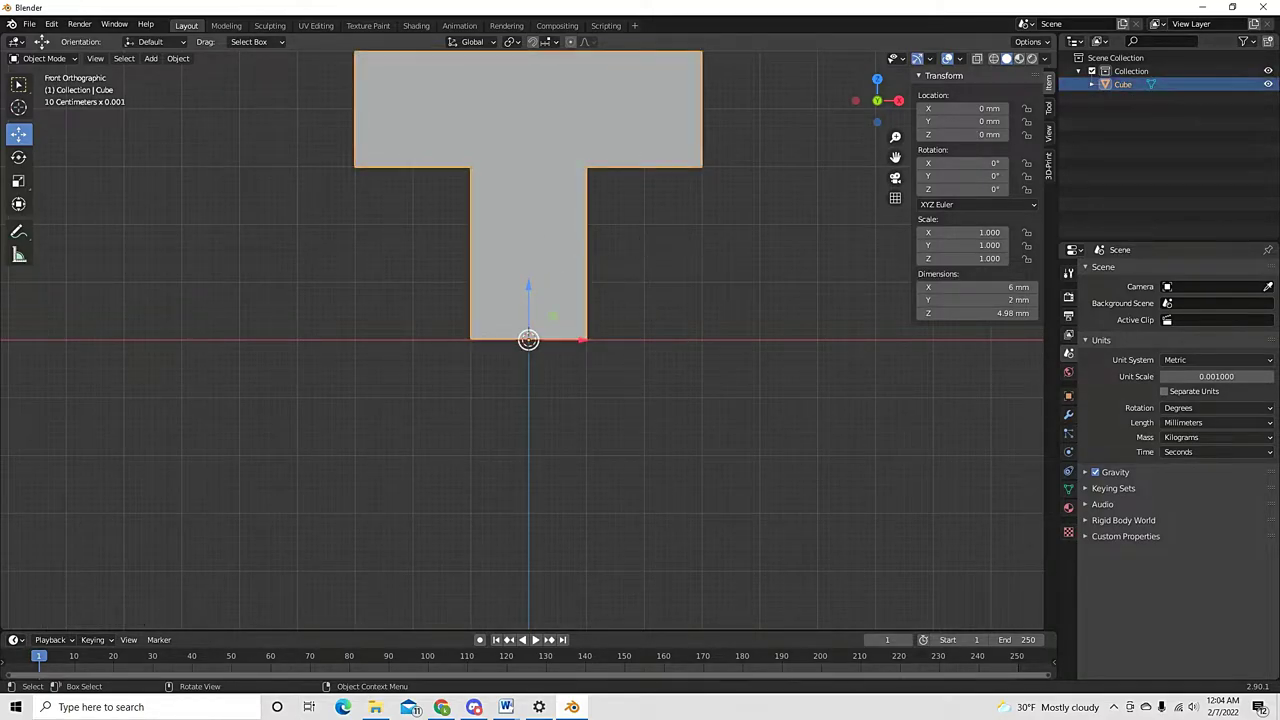
key("r")
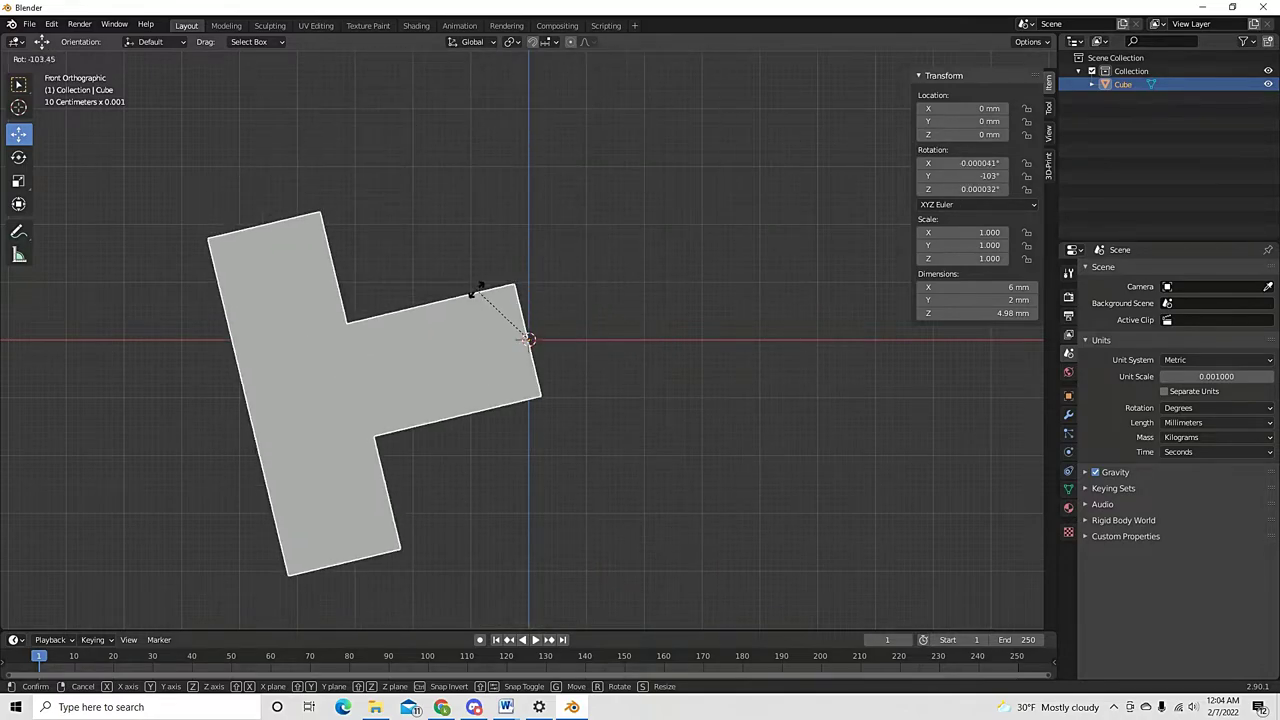
key("Escape")
left_click(621, 286)
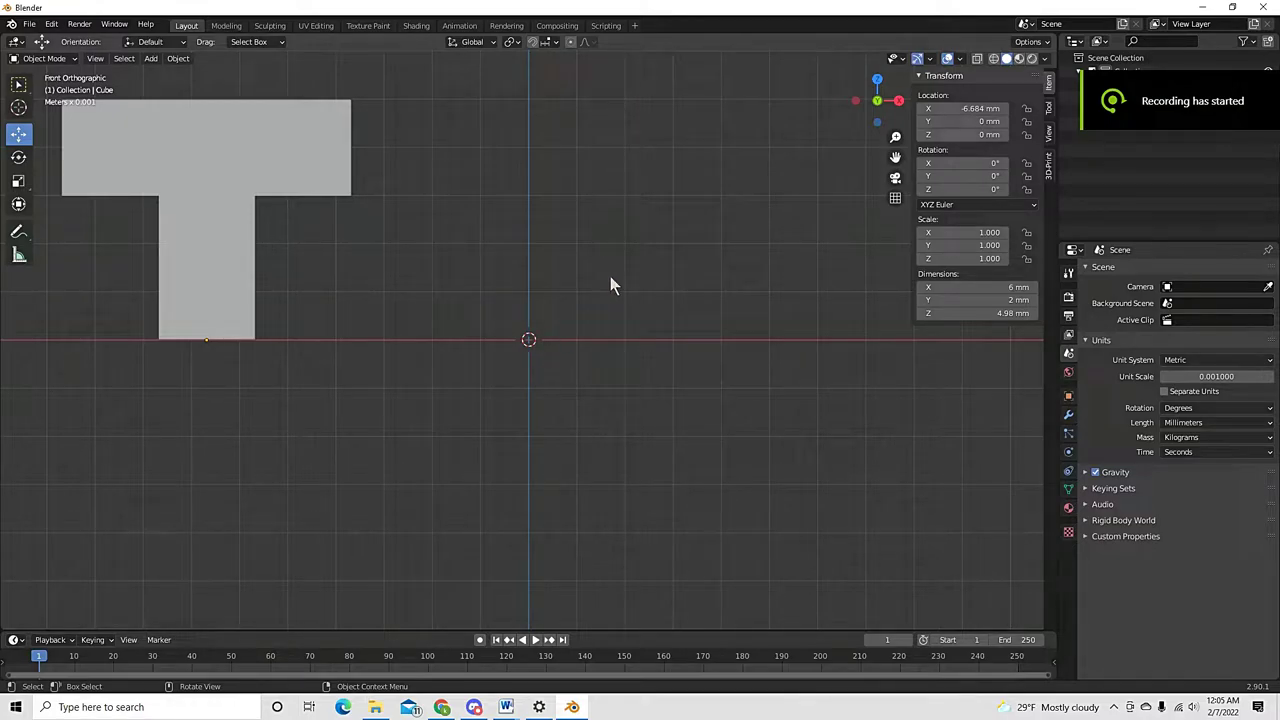
Bring the reference photo into the scene and clear its location to the world centre
scroll(611, 285, "down", 1)
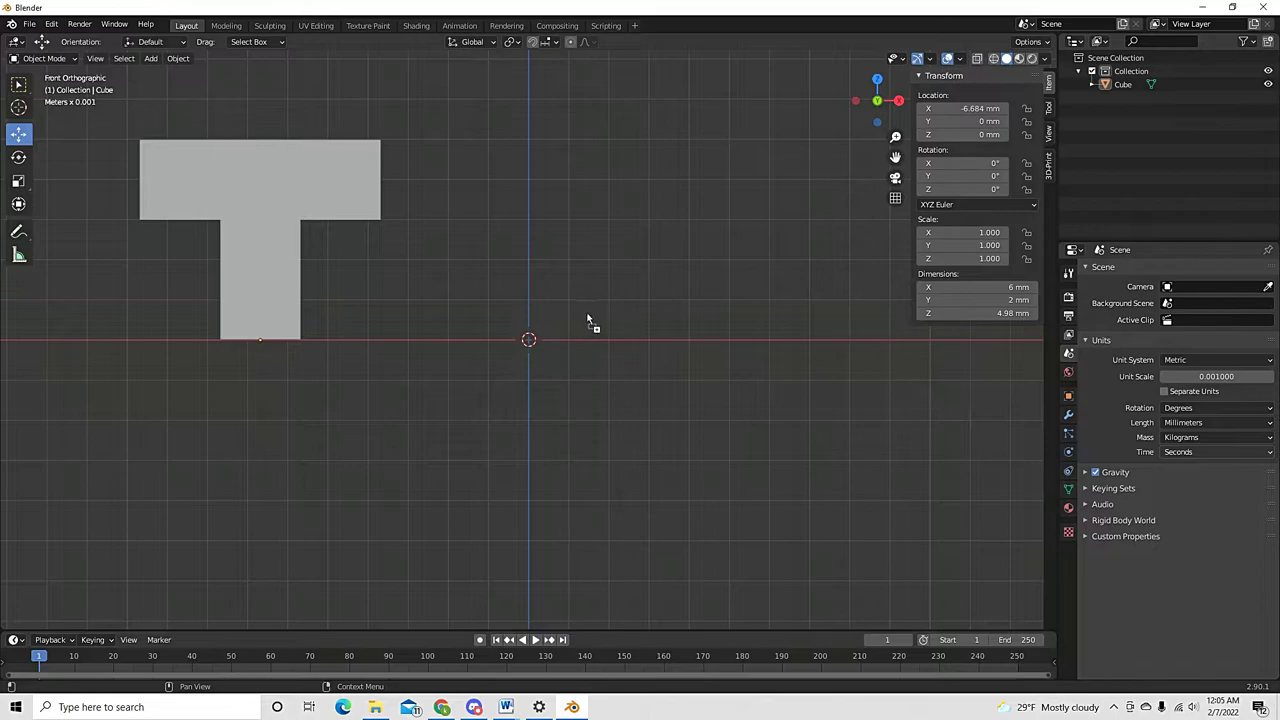
left_click_drag(530, 330, 530, 330)
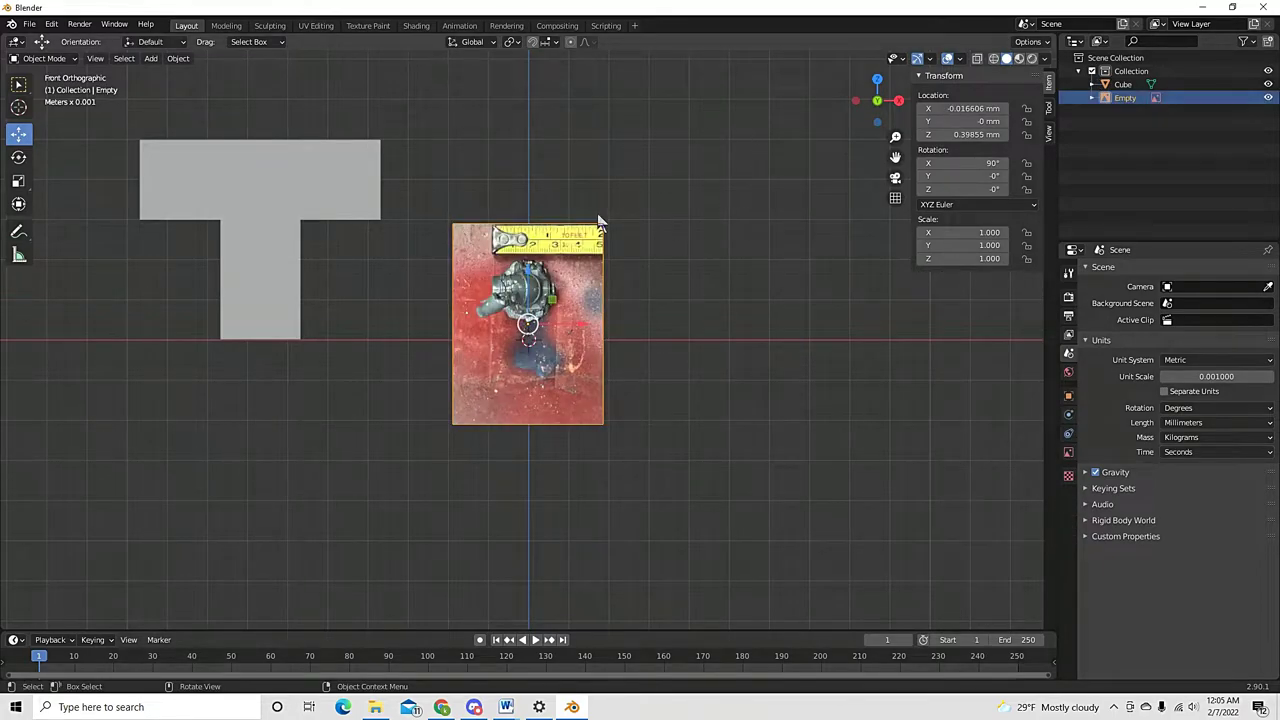
left_click(707, 299)
scroll(565, 285, "up", 5)
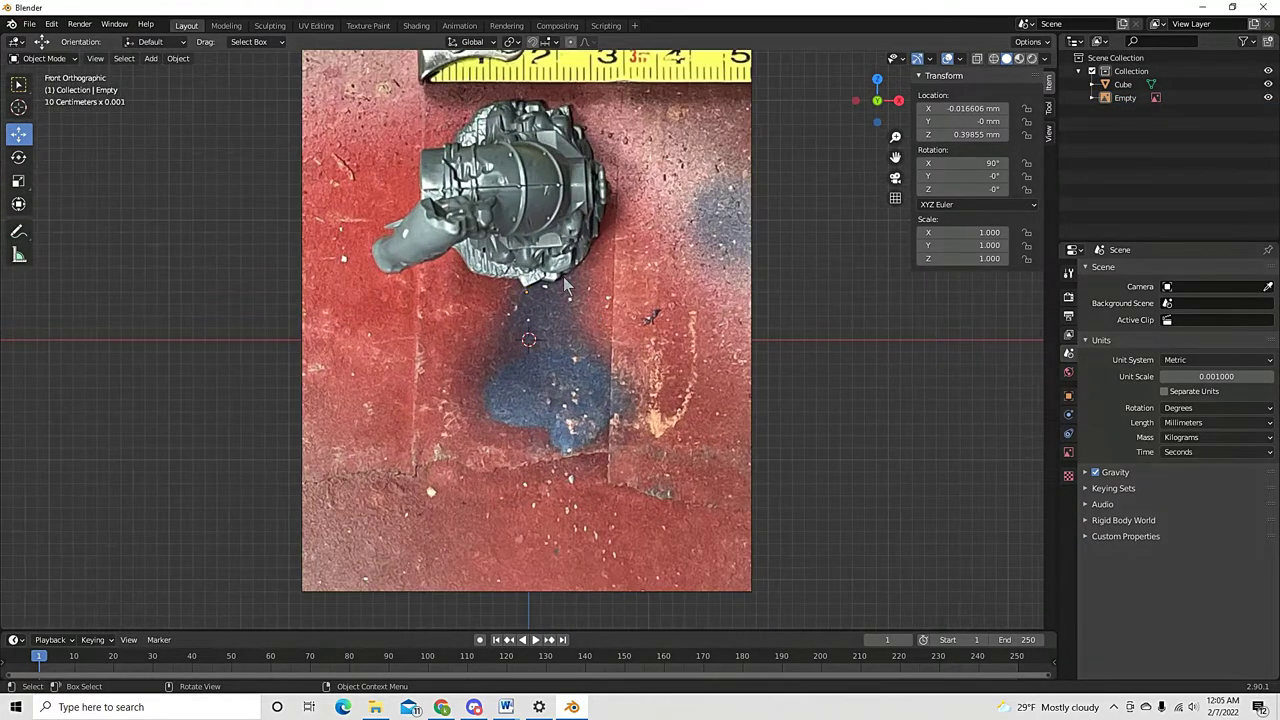
left_click(565, 285)
key("alt+g")
scroll(670, 325, "down", 5)
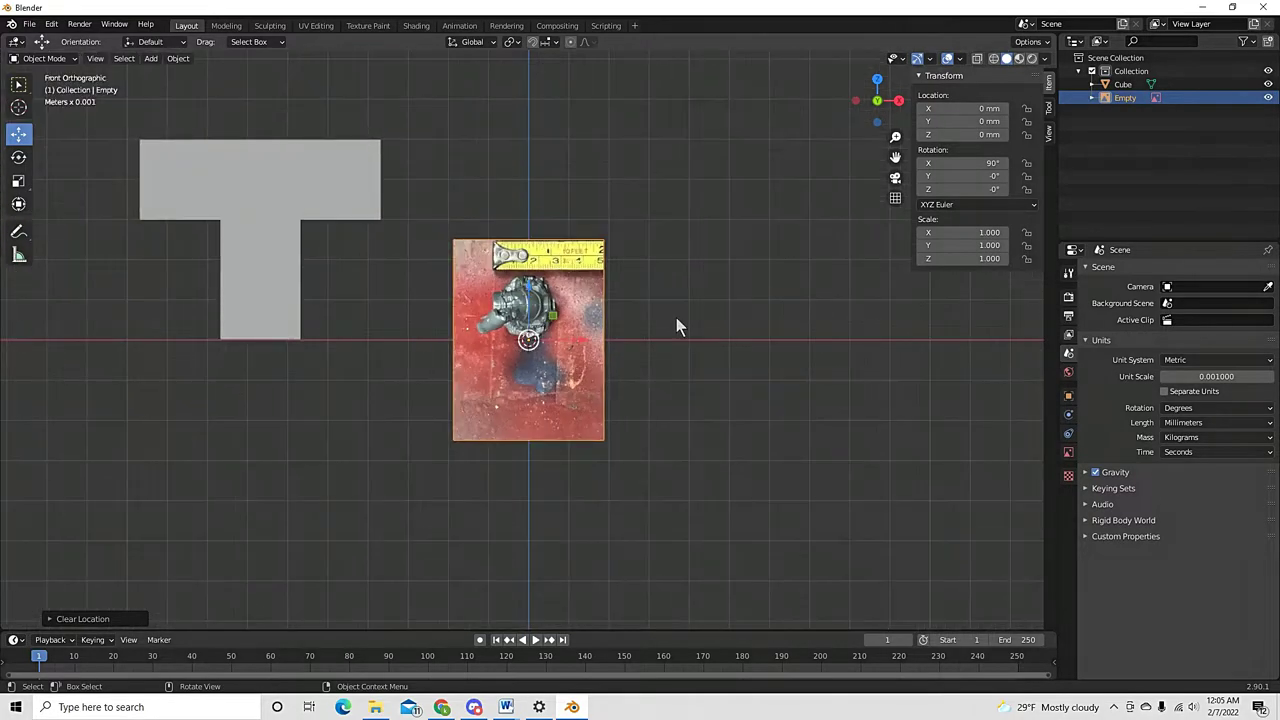
scroll(676, 325, "up", 3)
Set the reference image's Y rotation to 90°
key("r")
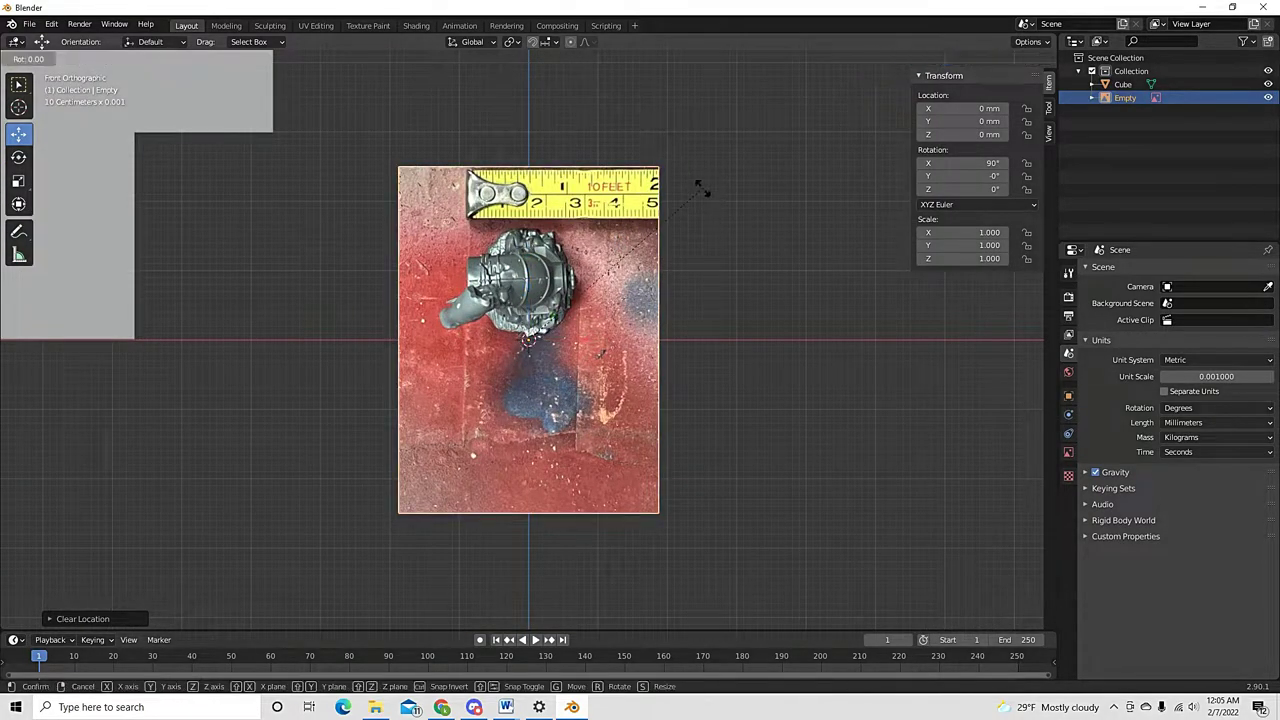
right_click(605, 440)
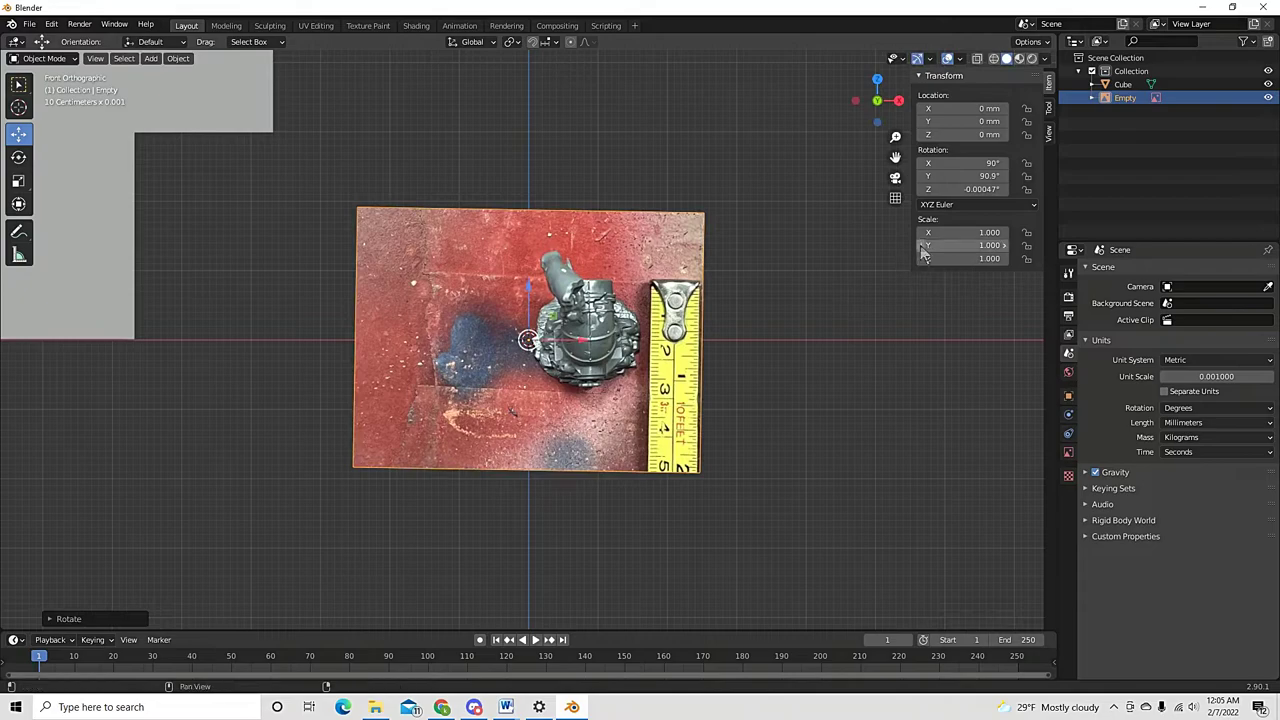
left_click(958, 176)
type("9")
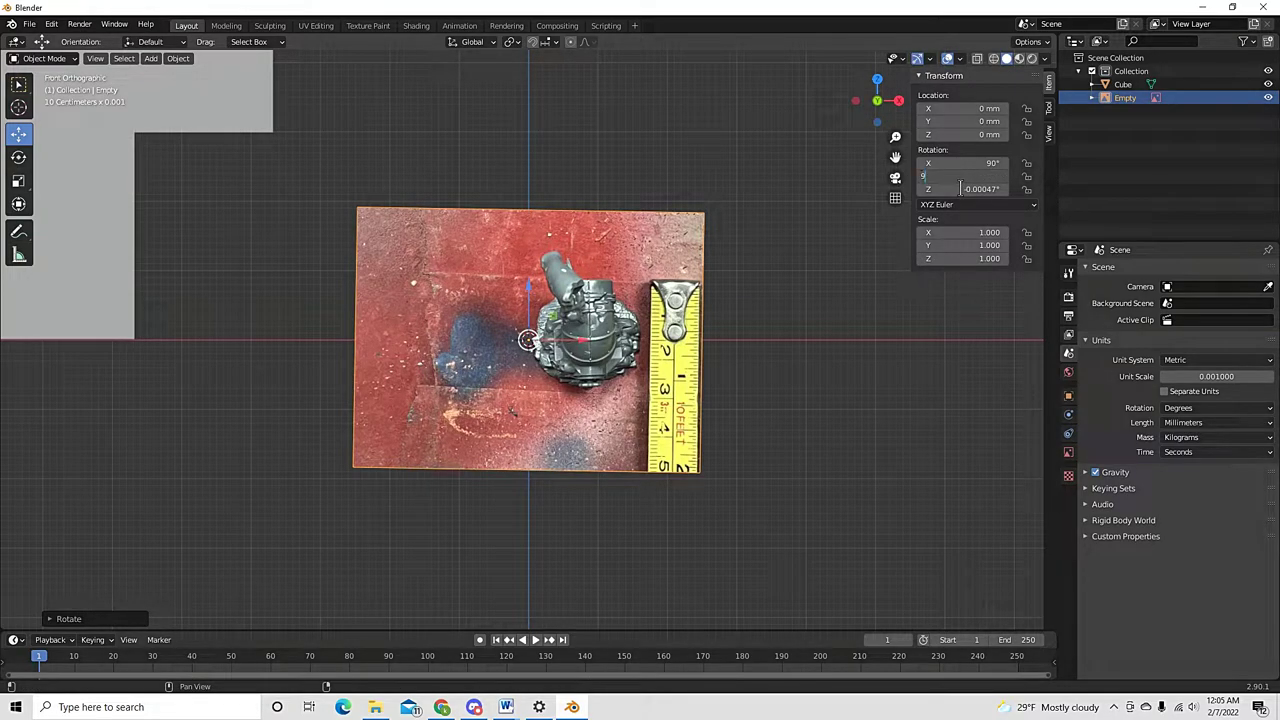
type("0")
key("Return")
left_click(834, 351)
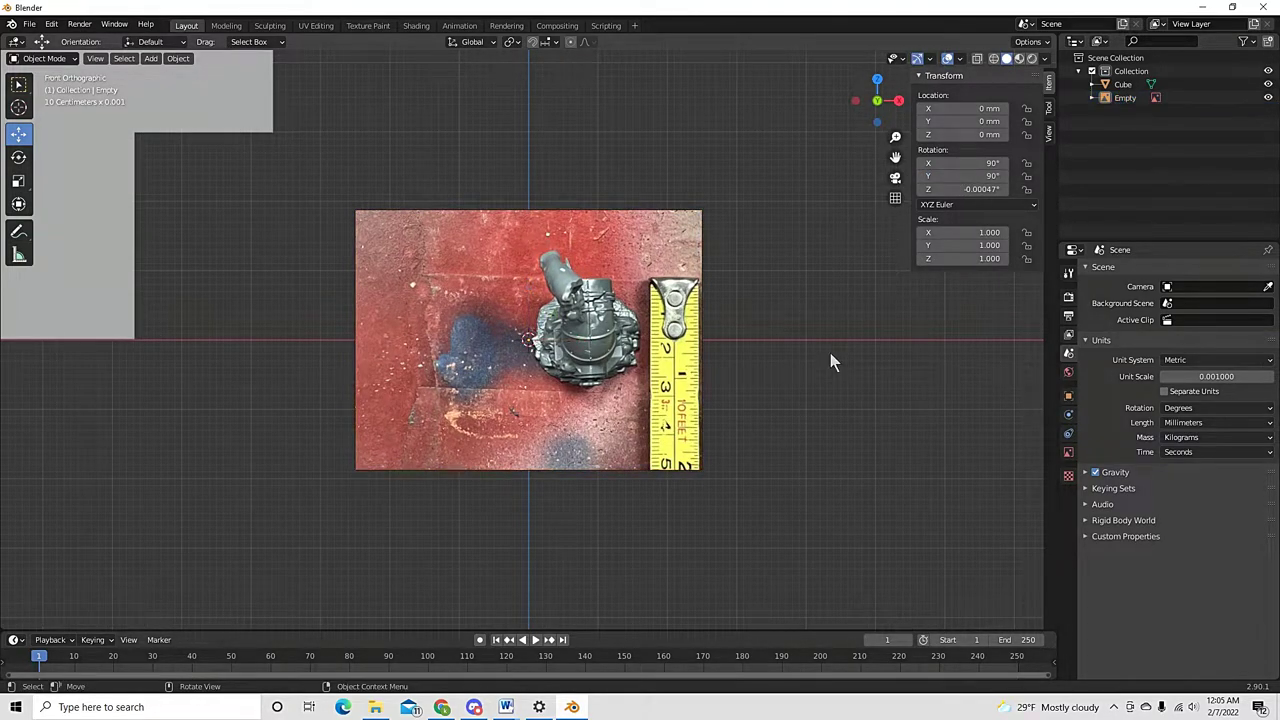
Nudge the reference photo slightly to the left and deselect it
scroll(830, 353, "down", 4)
left_click(563, 369)
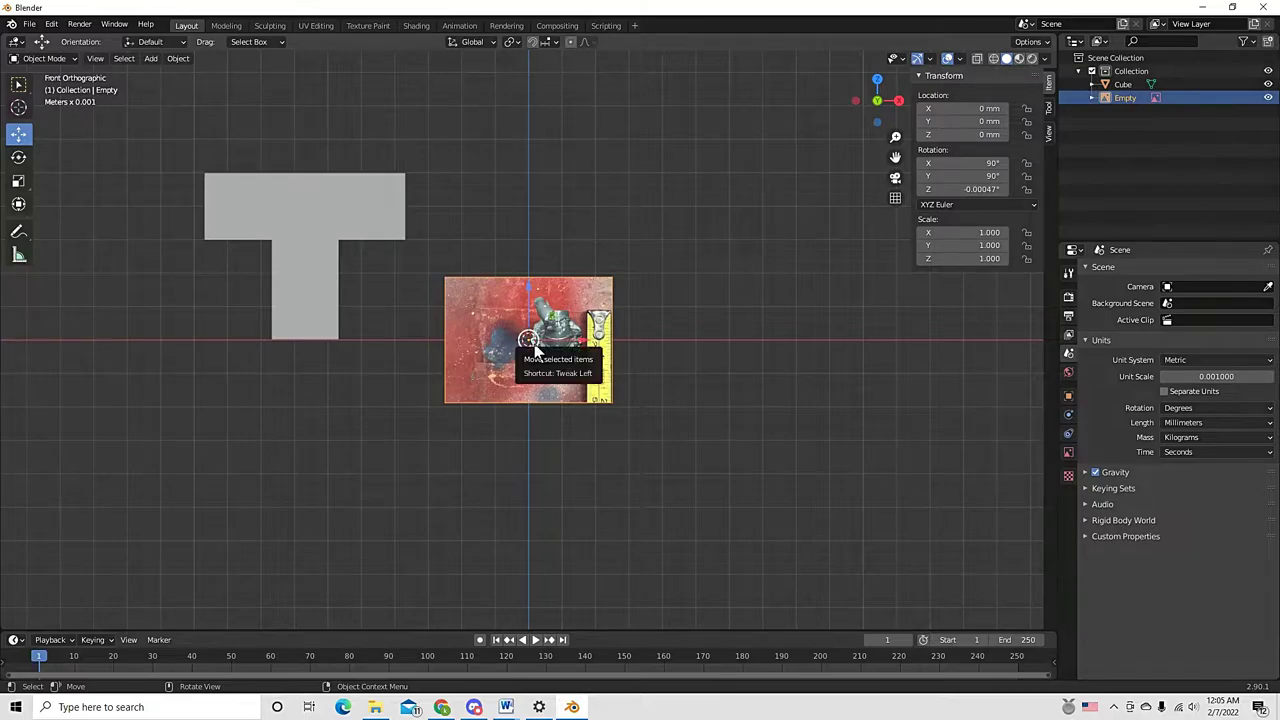
left_click_drag(541, 352, 508, 347)
right_click(462, 348)
key("Escape")
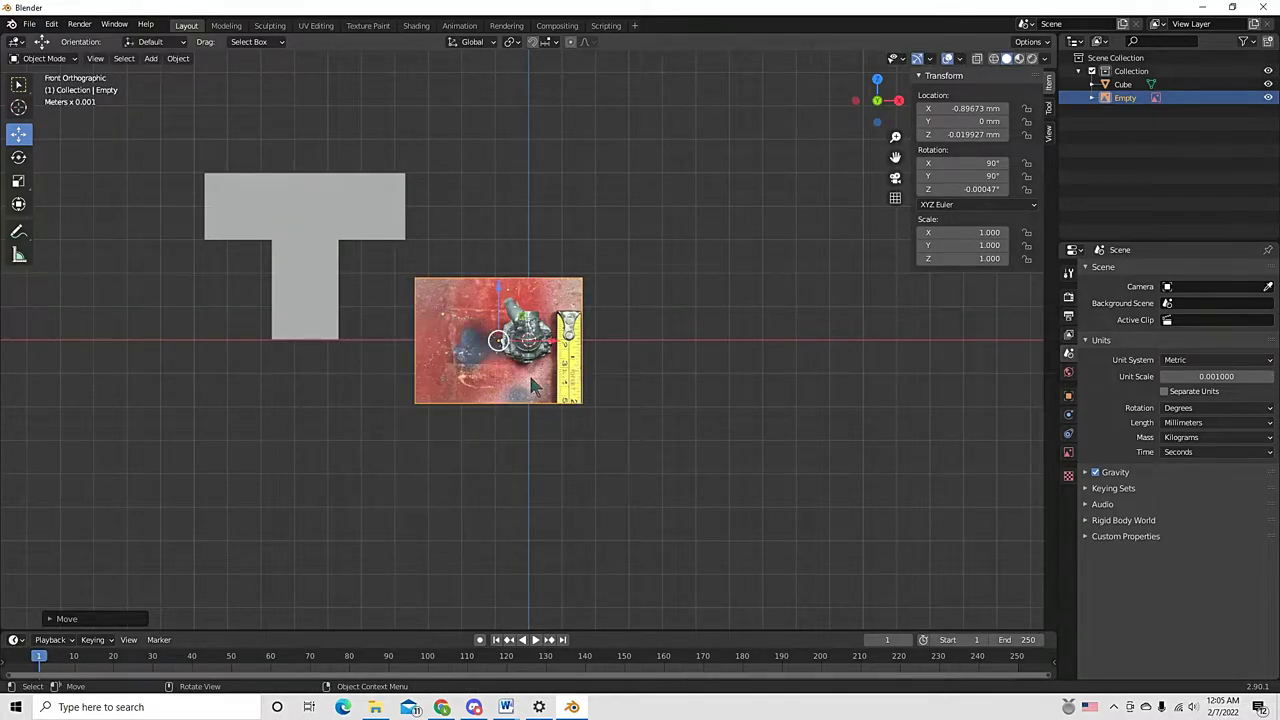
right_click(531, 381)
left_click(618, 398)
scroll(624, 396, "up", 7)
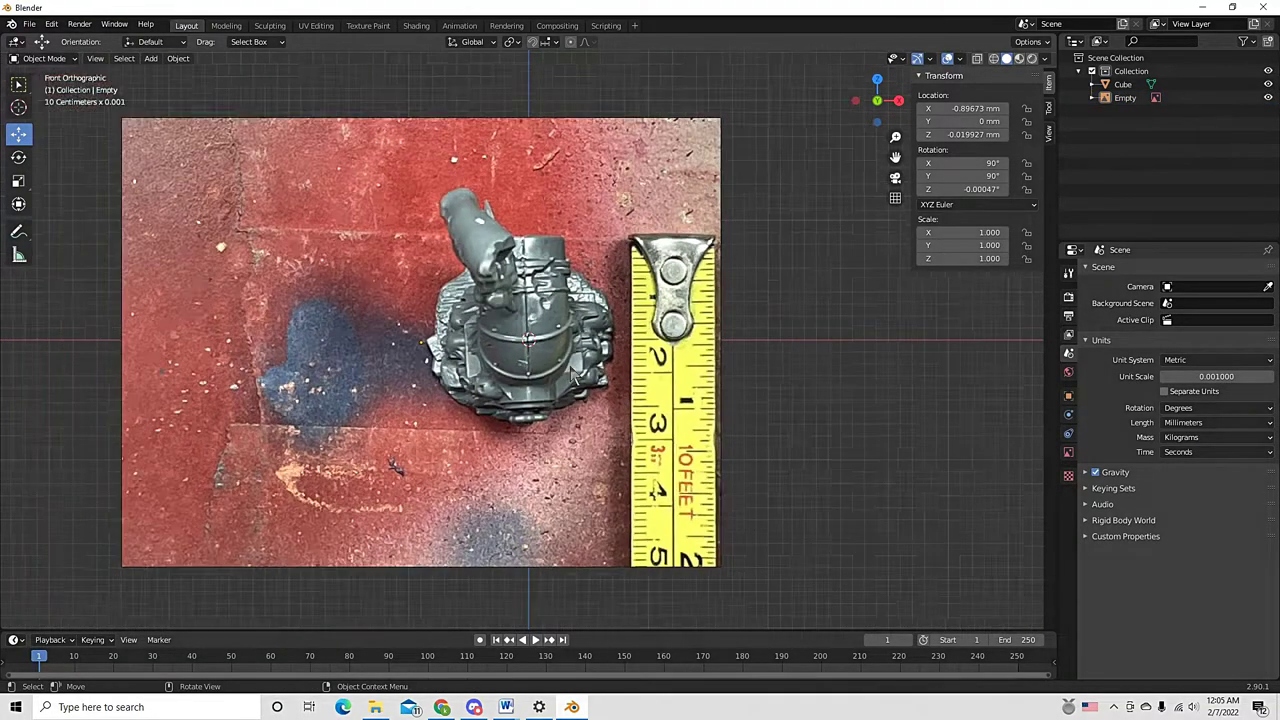
scroll(677, 353, "down", 3)
Move the reference photo back along the Y axis and return to Front view
middle_click_drag(703, 303, 512, 315)
left_click(510, 312)
left_click_drag(556, 302, 699, 273)
key("KP_1")
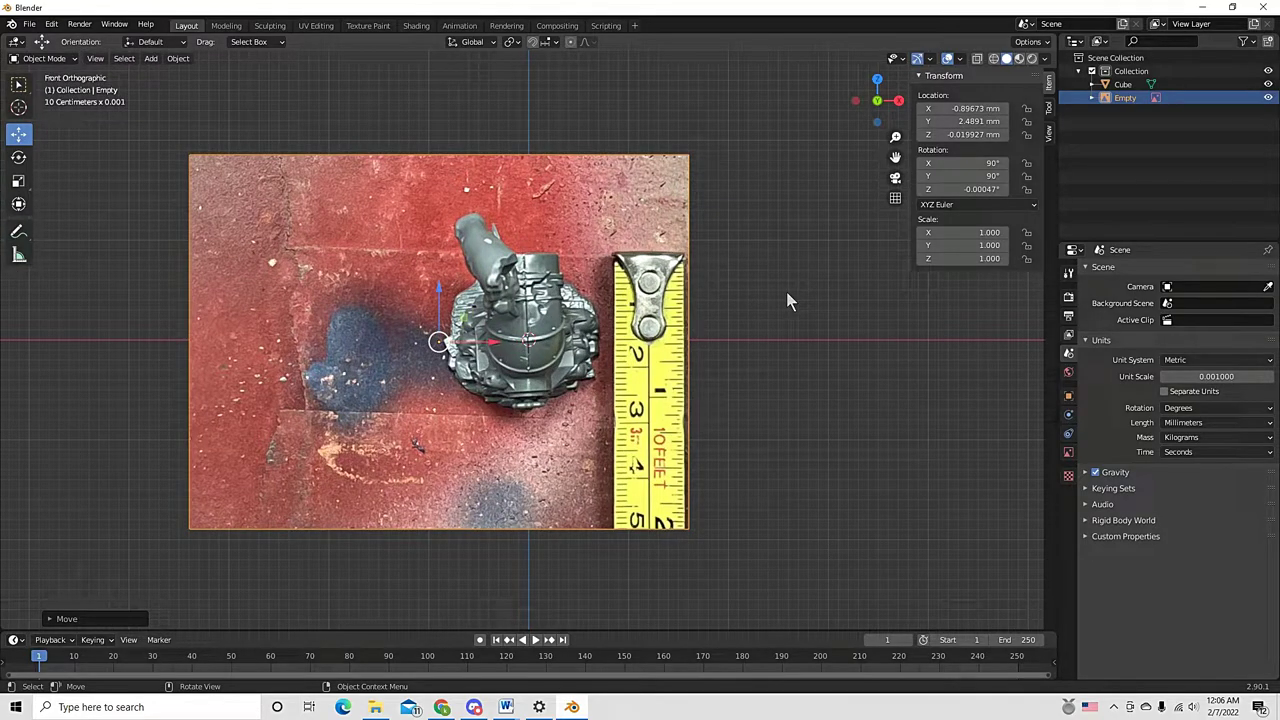
left_click(773, 295)
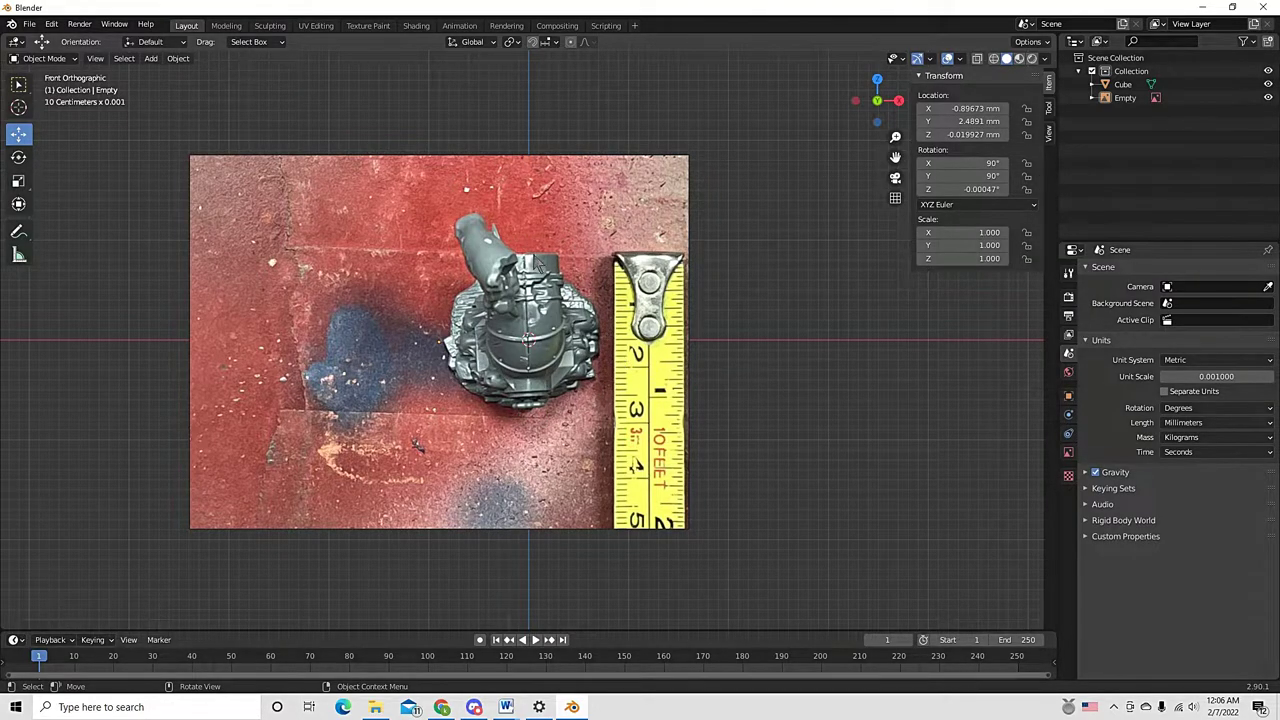
scroll(703, 374, "down", 3)
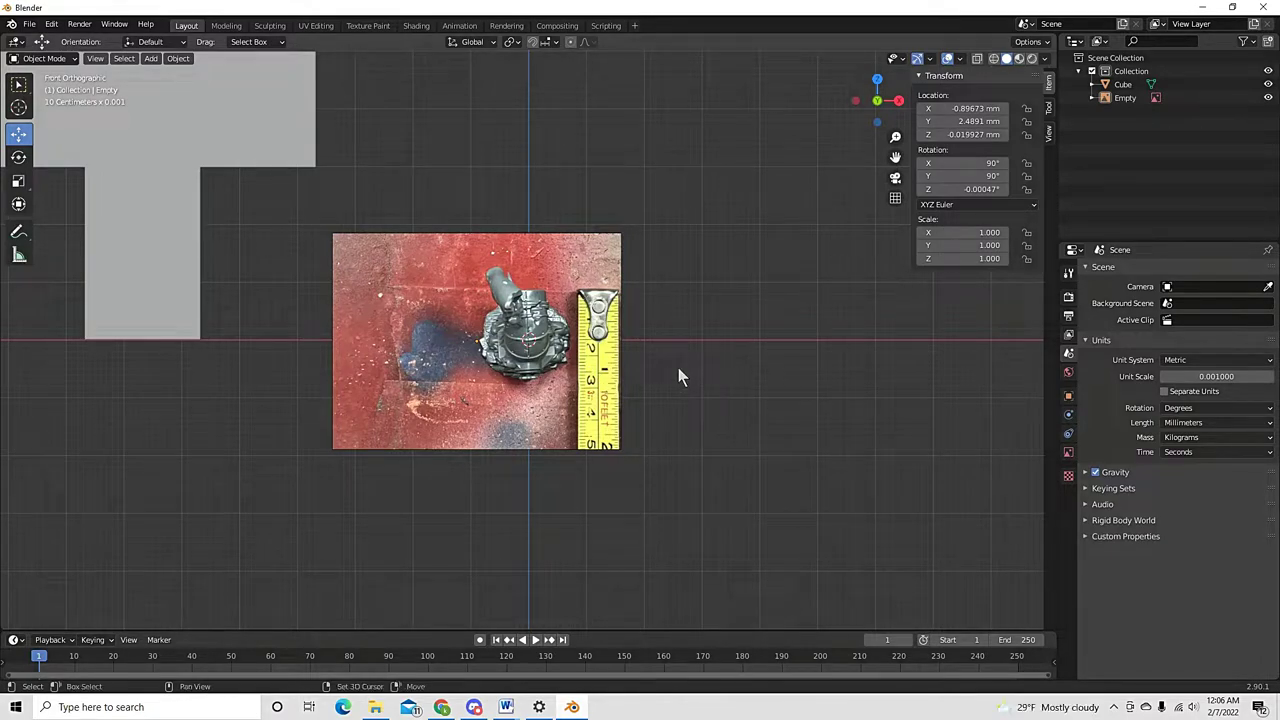
Add a new cube mesh with Shift+A and move it down and left
key("shift+a")
mouse_move(678, 367)
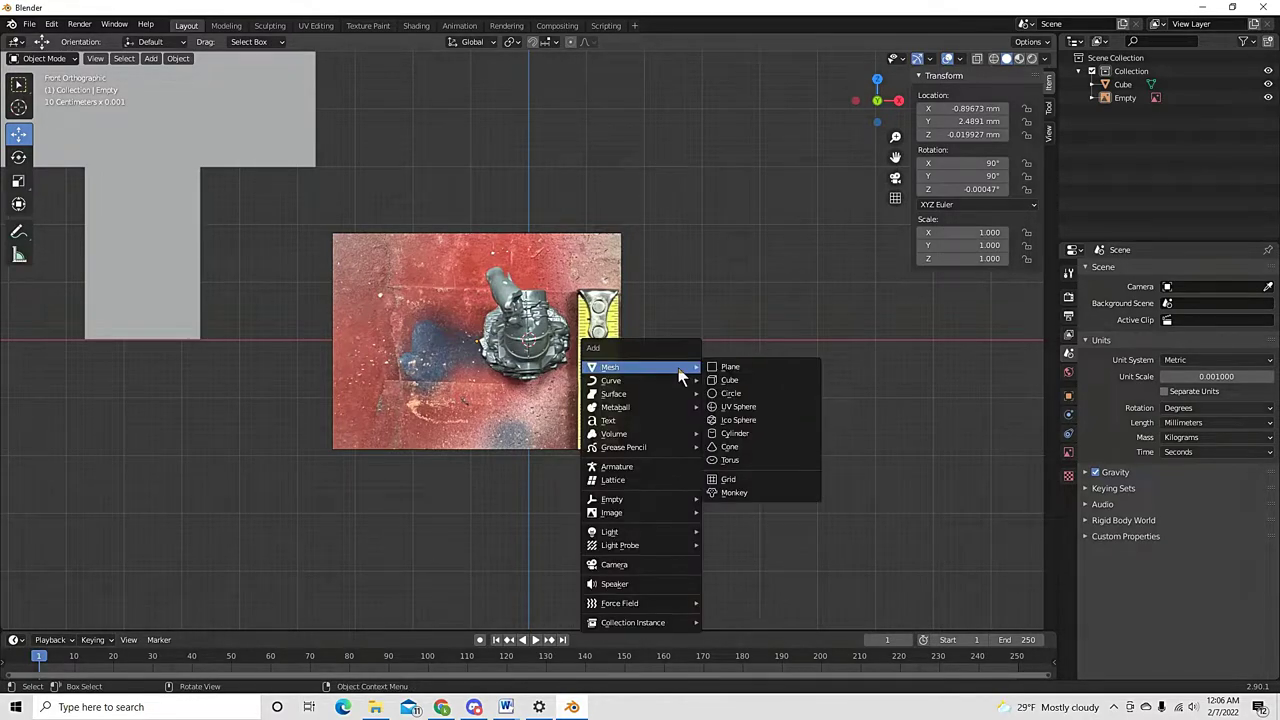
left_click(743, 381)
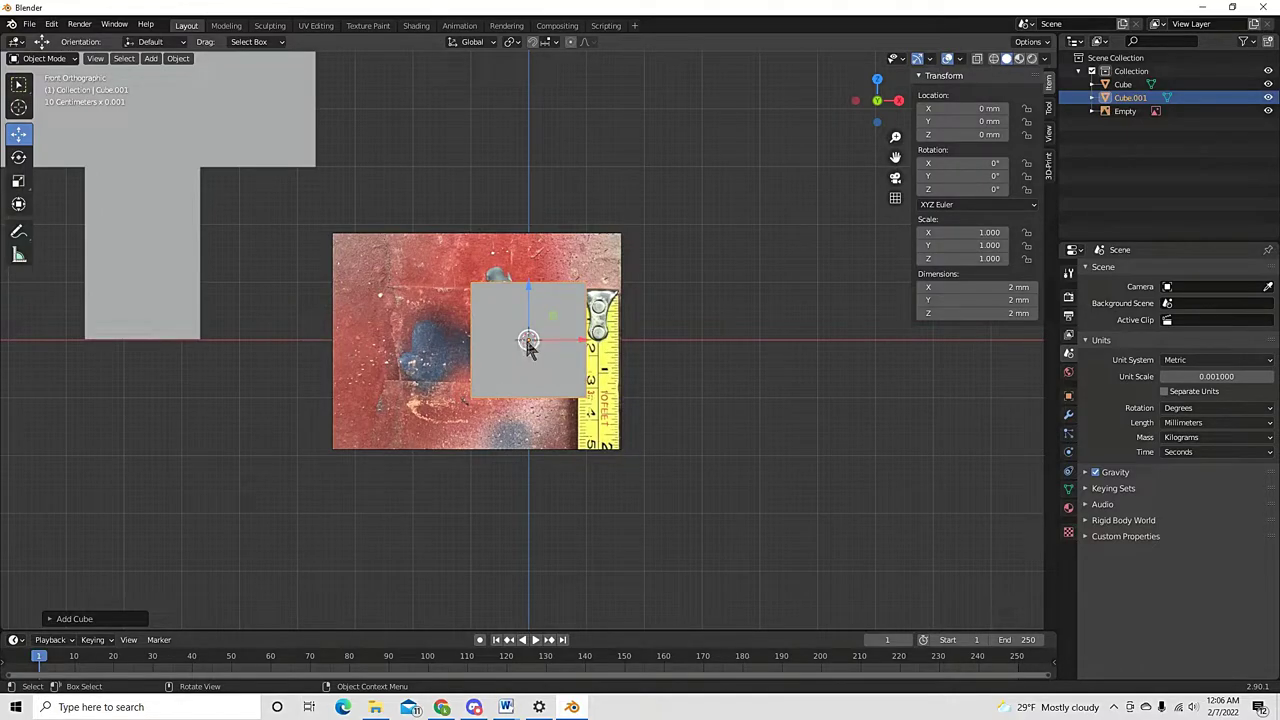
left_click_drag(526, 341, 766, 378)
Position the cube over the bottom centre of the photo, lowering it along Z
scroll(548, 276, "up", 4)
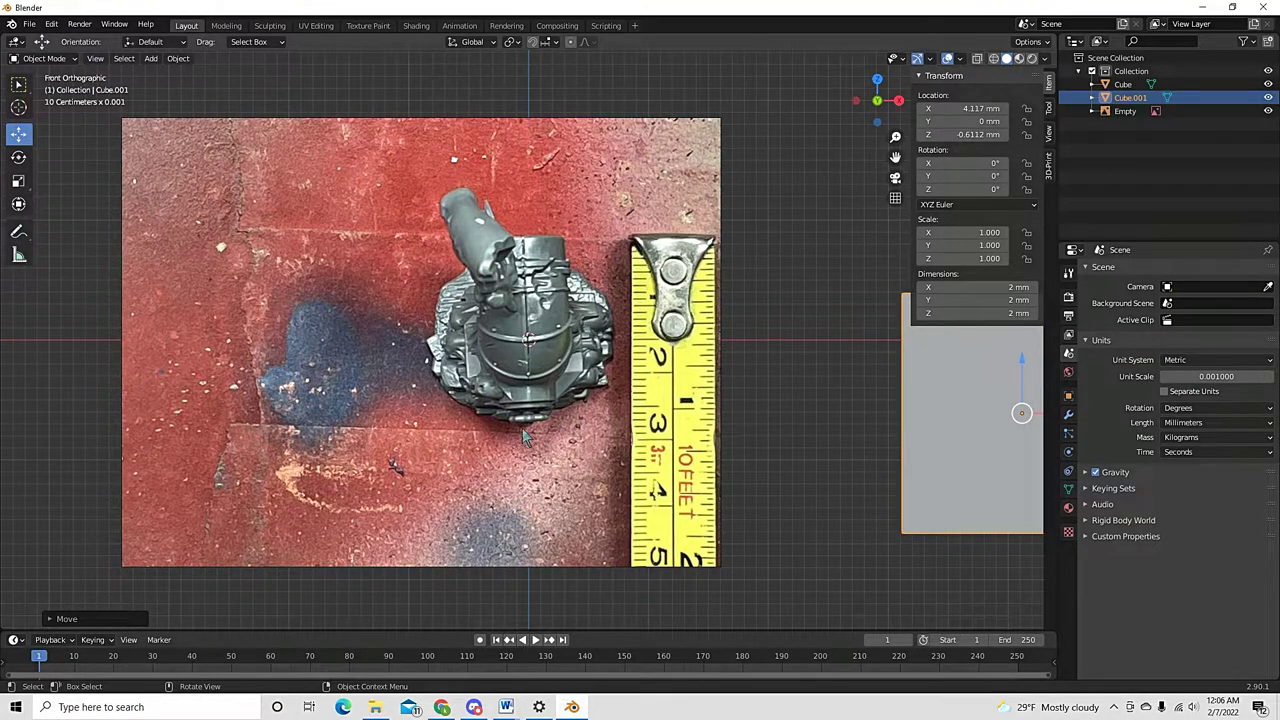
left_click_drag(1020, 411, 576, 554)
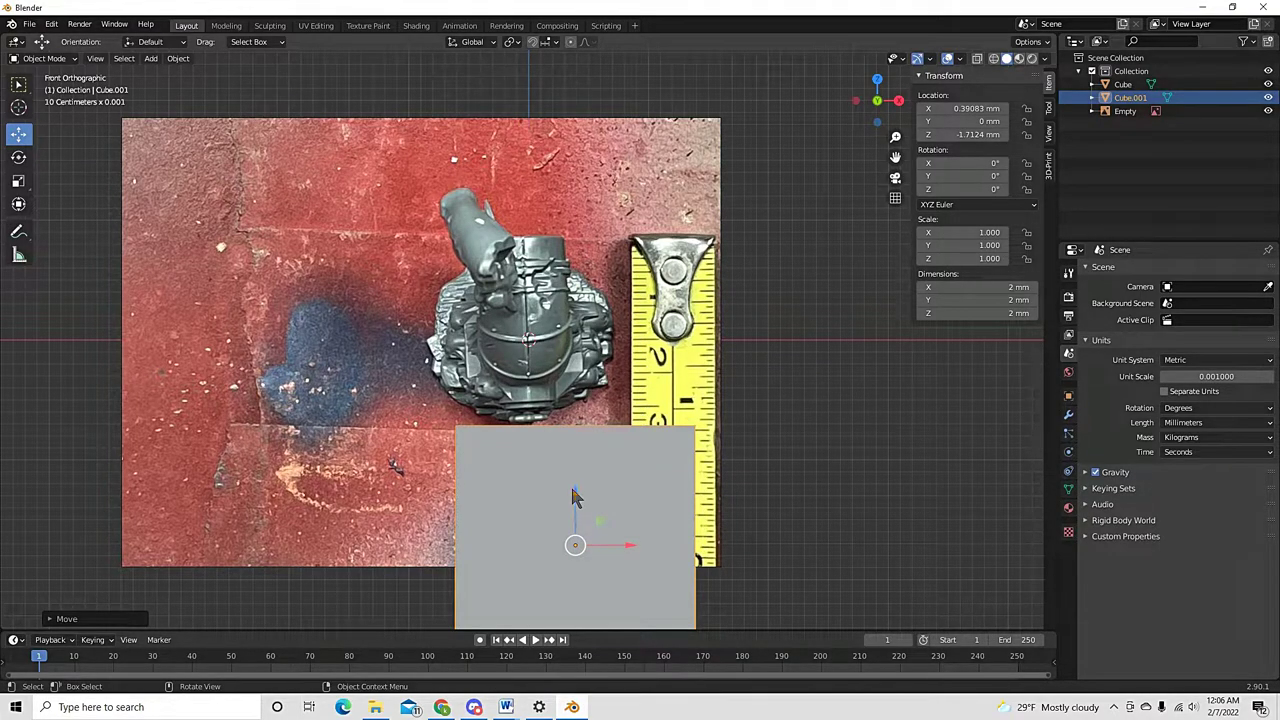
left_click_drag(574, 503, 586, 325)
scroll(620, 360, "down", 3)
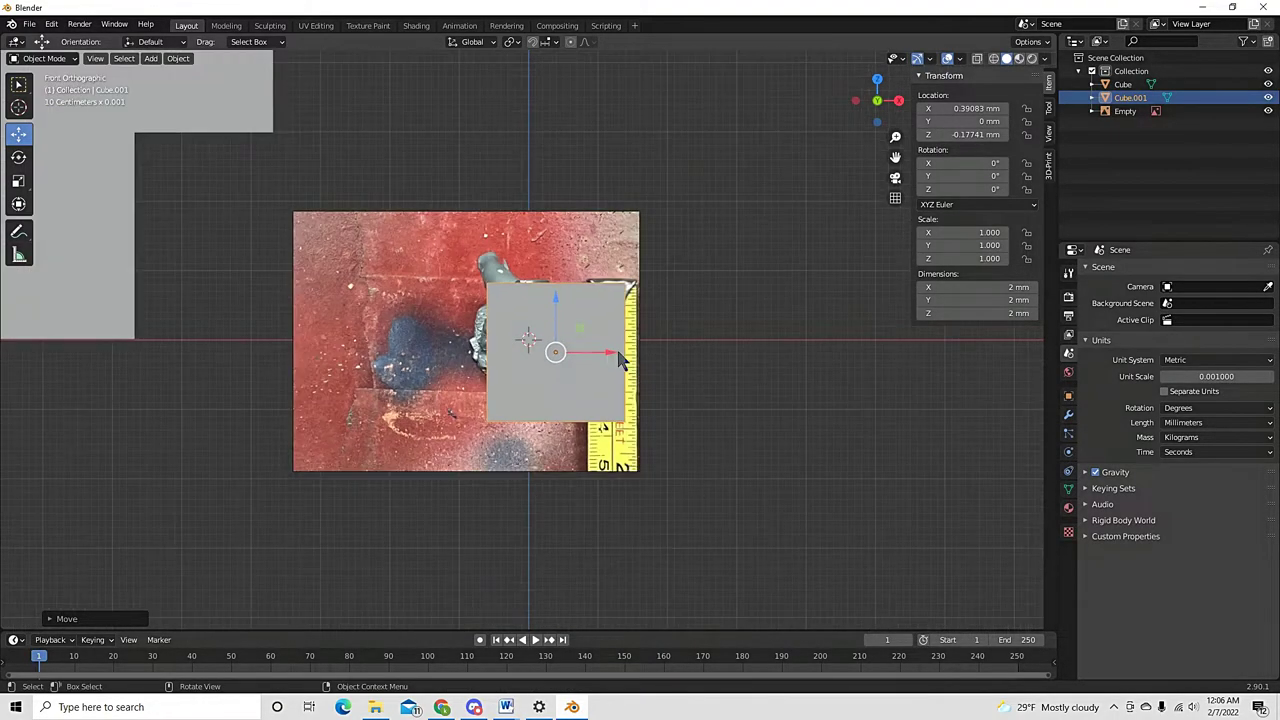
scroll(620, 360, "down", 2)
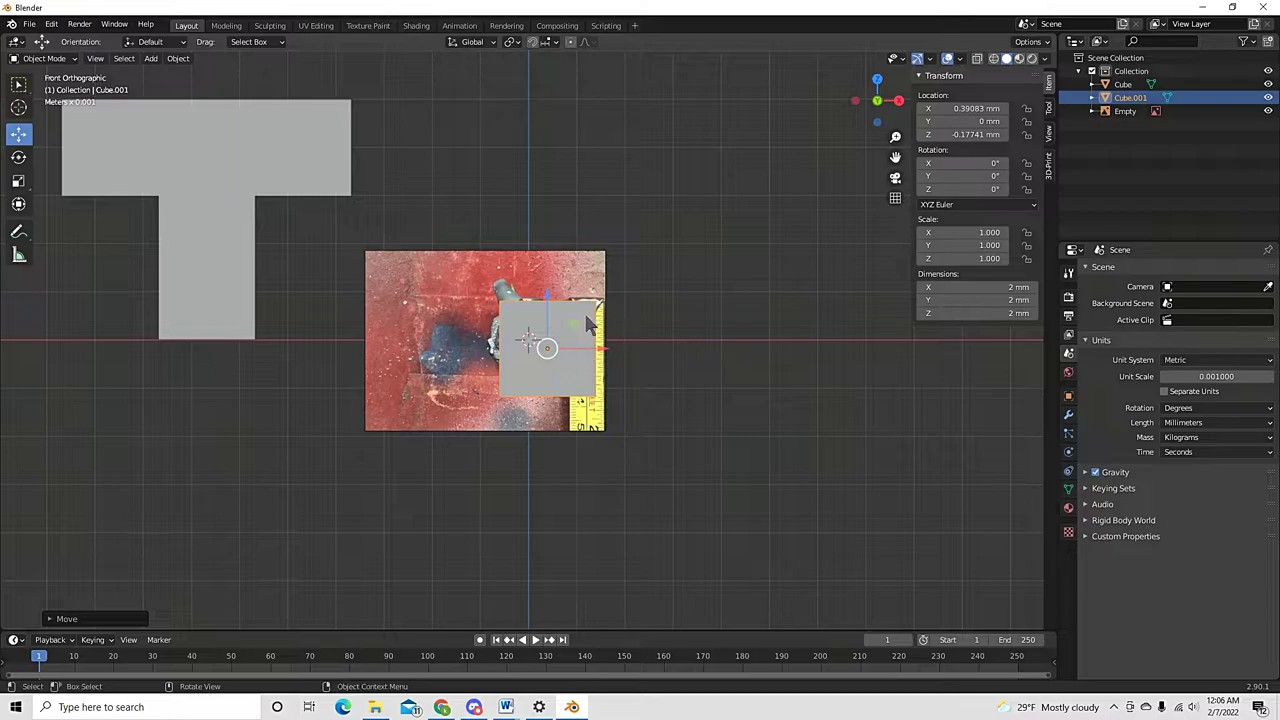
left_click(968, 287)
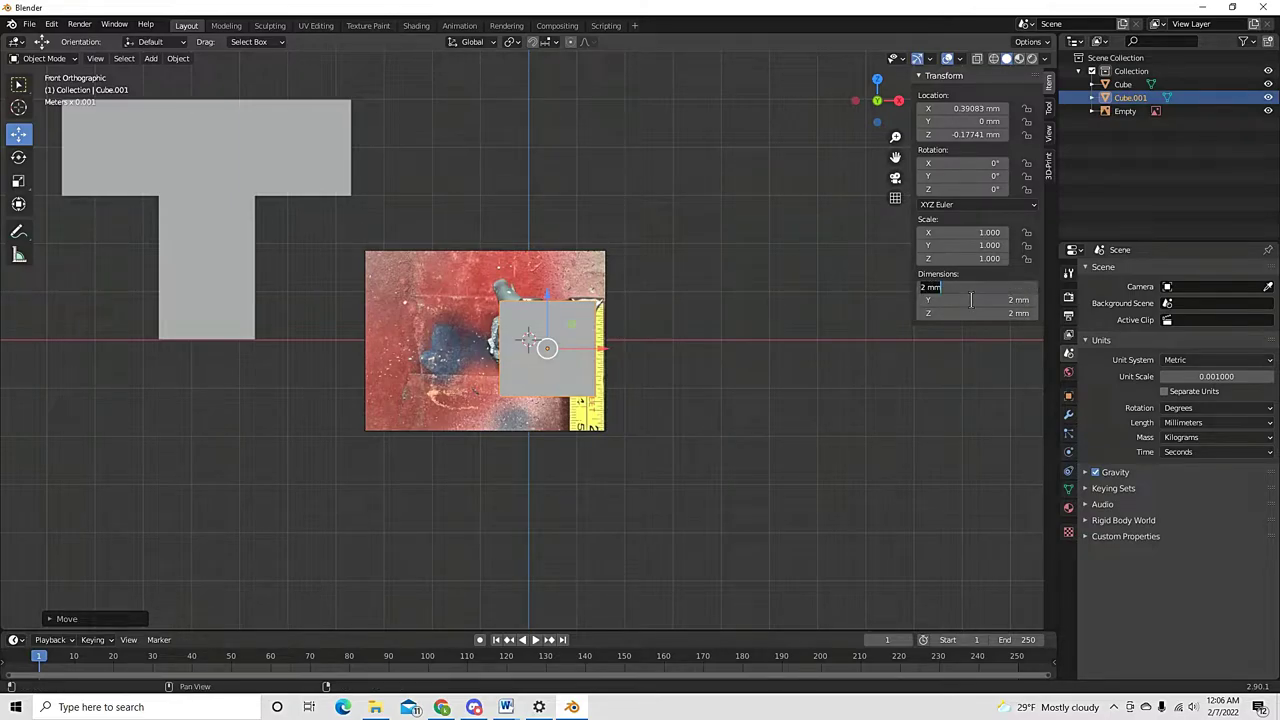
Set the cube's X, Y and Z dimensions to 28 mm
type("28")
key("Return")
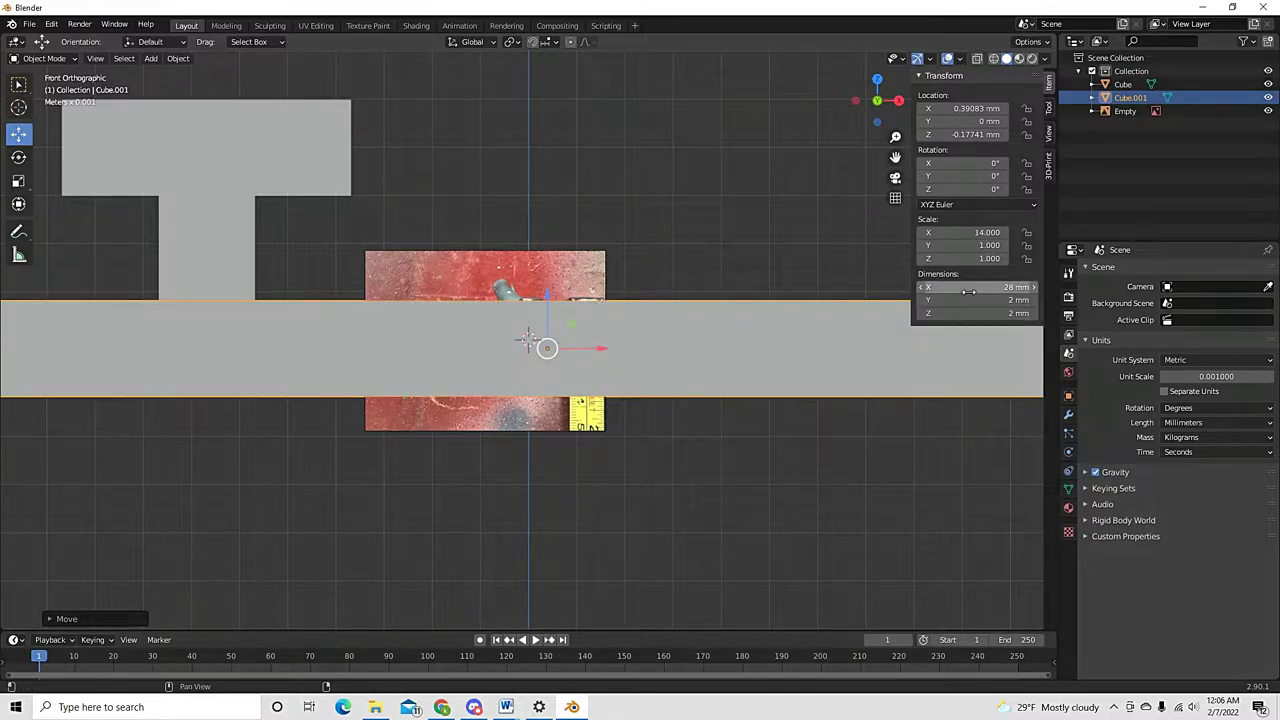
left_click(973, 300)
type("2")
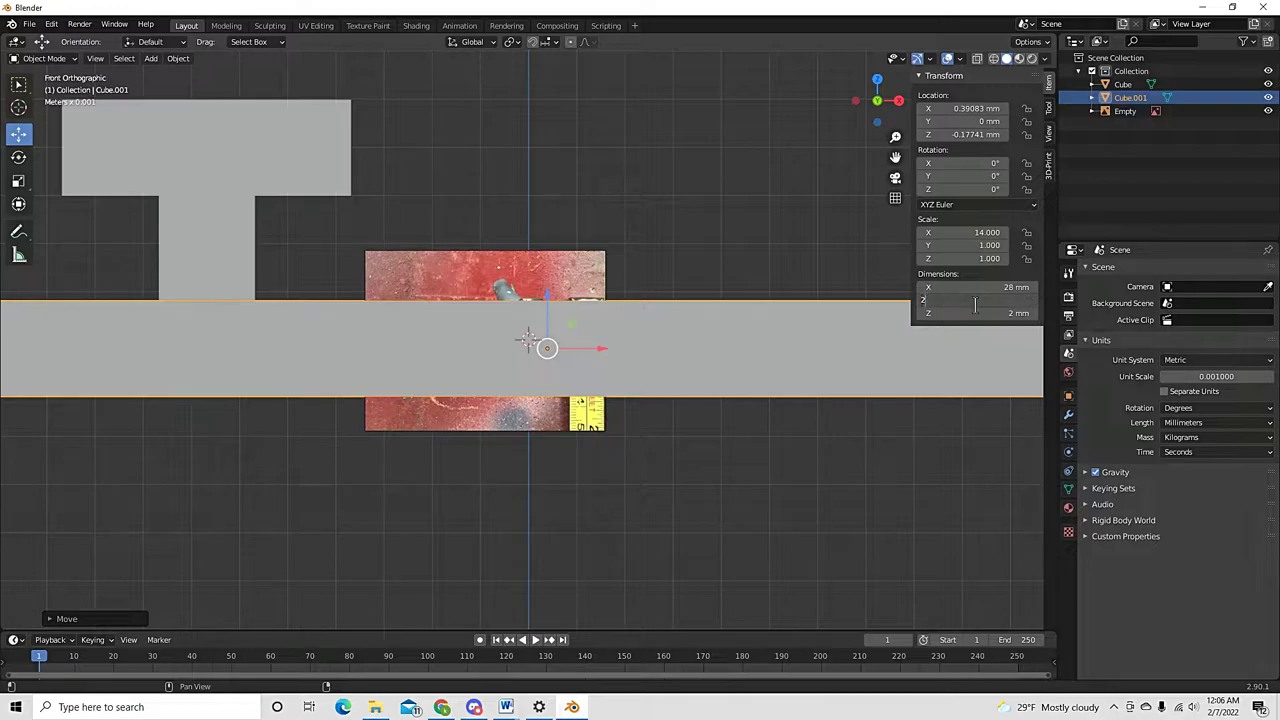
type("8")
key("Return")
left_click(975, 313)
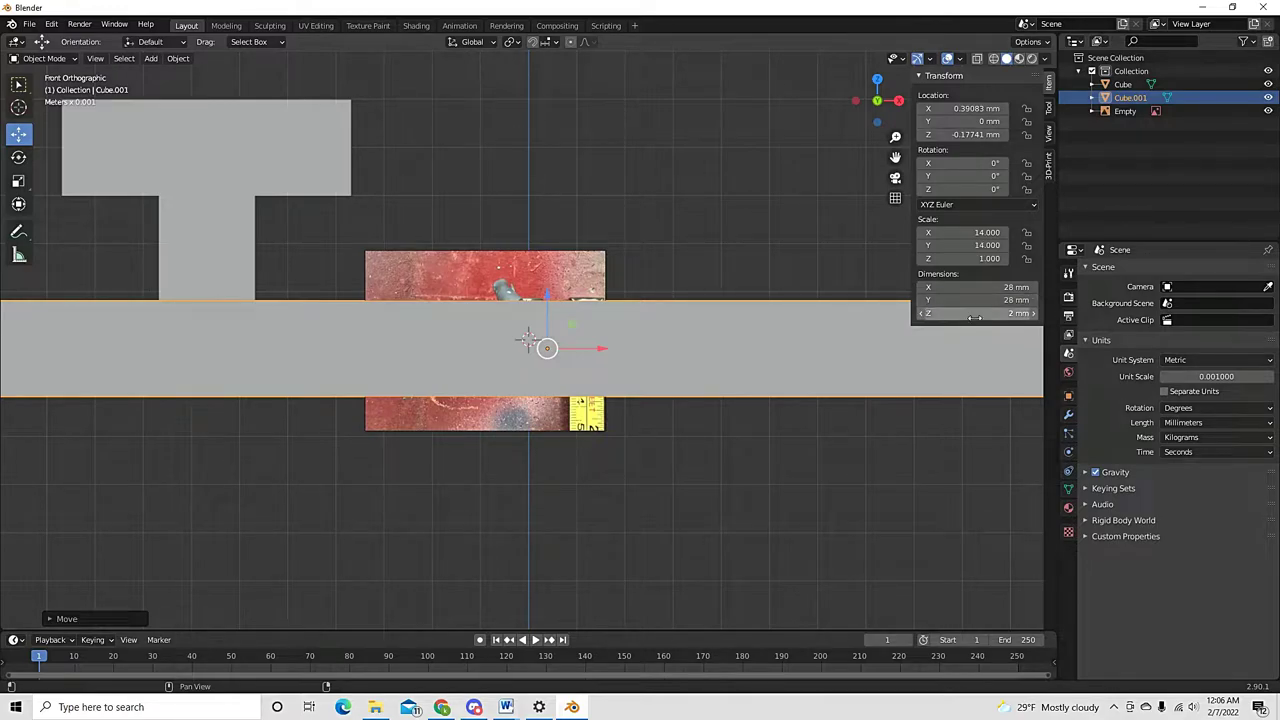
type("28")
key("Return")
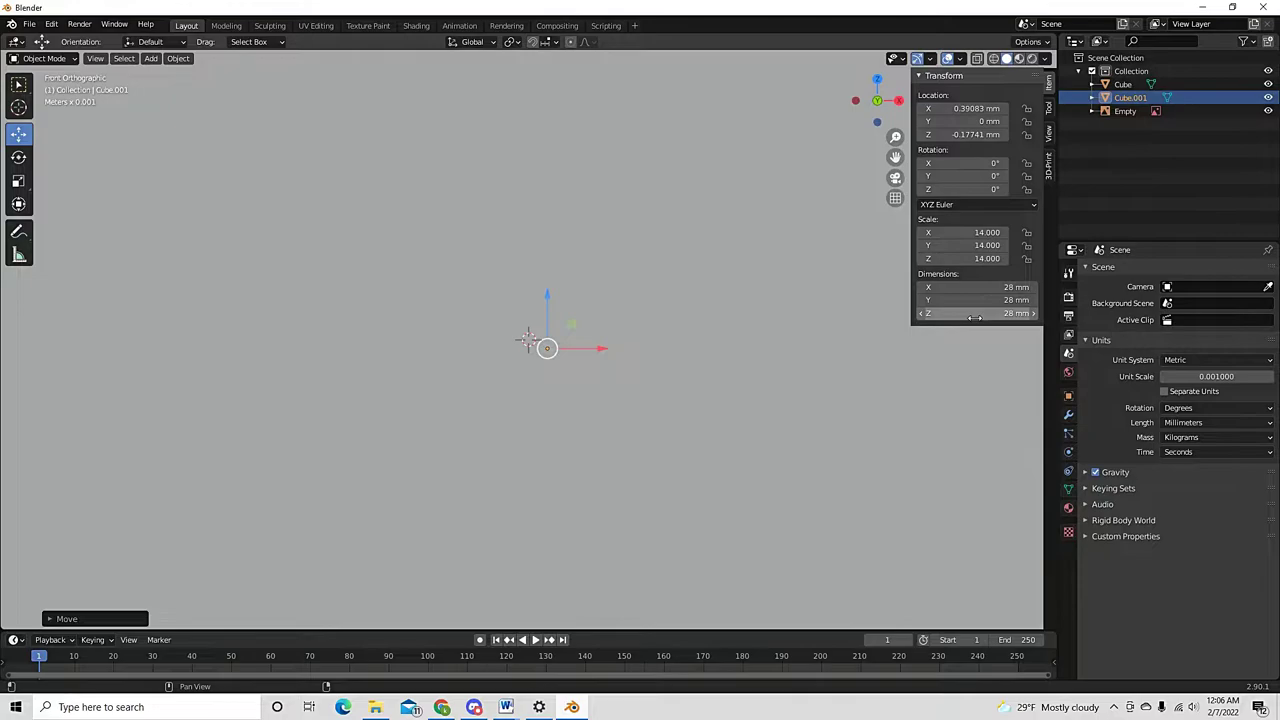
Reset X and Y dimensions to 2 mm and slide the tall bar right along X
left_click(972, 289)
type("2")
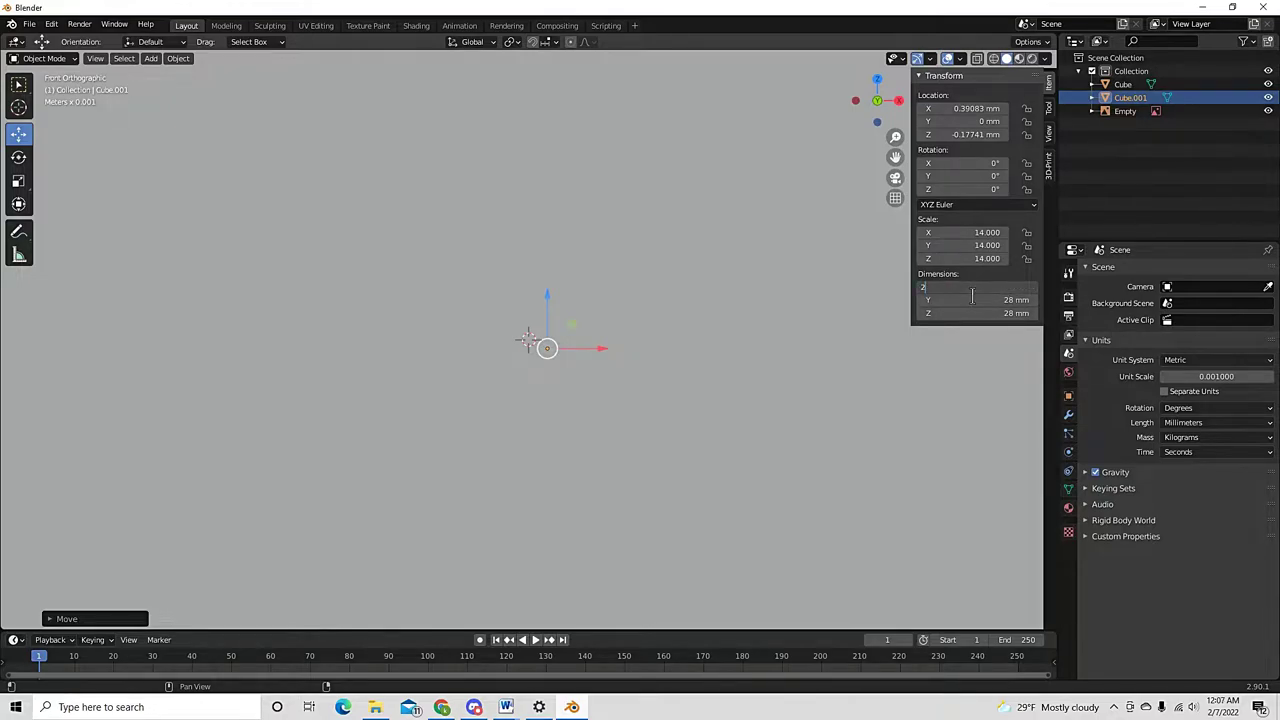
key("Return")
left_click(972, 299)
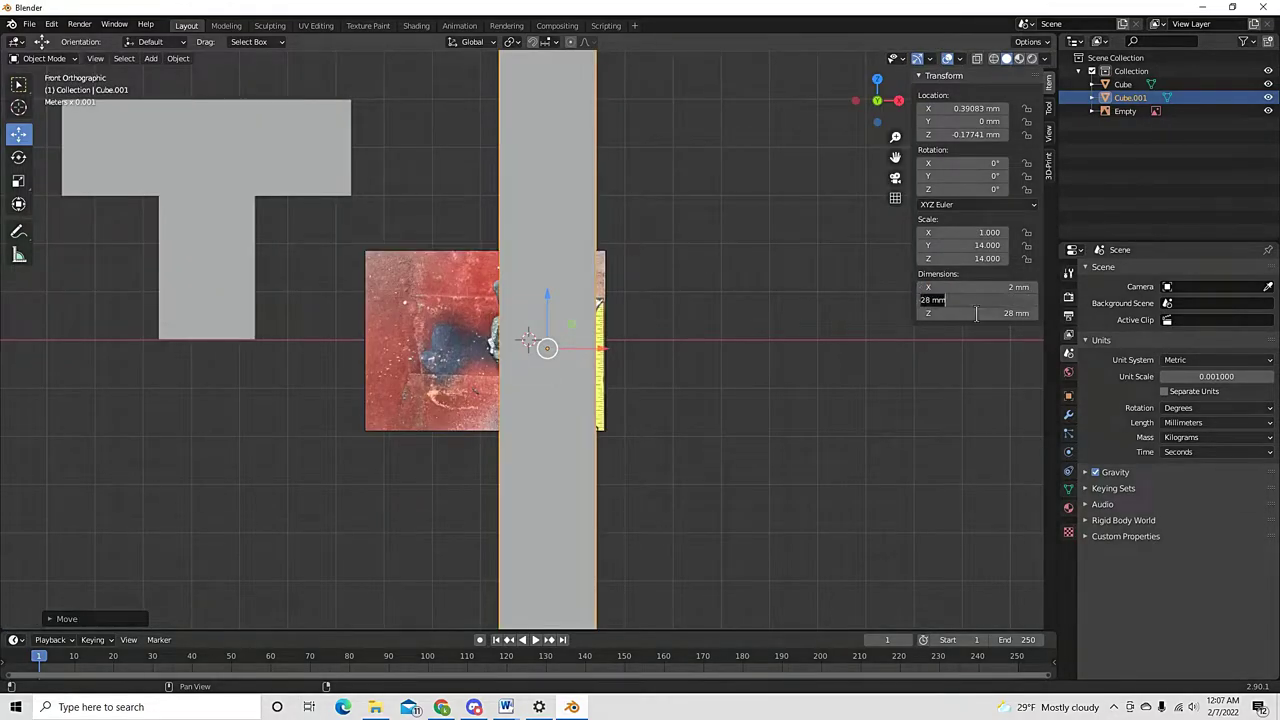
type("2")
key("Return")
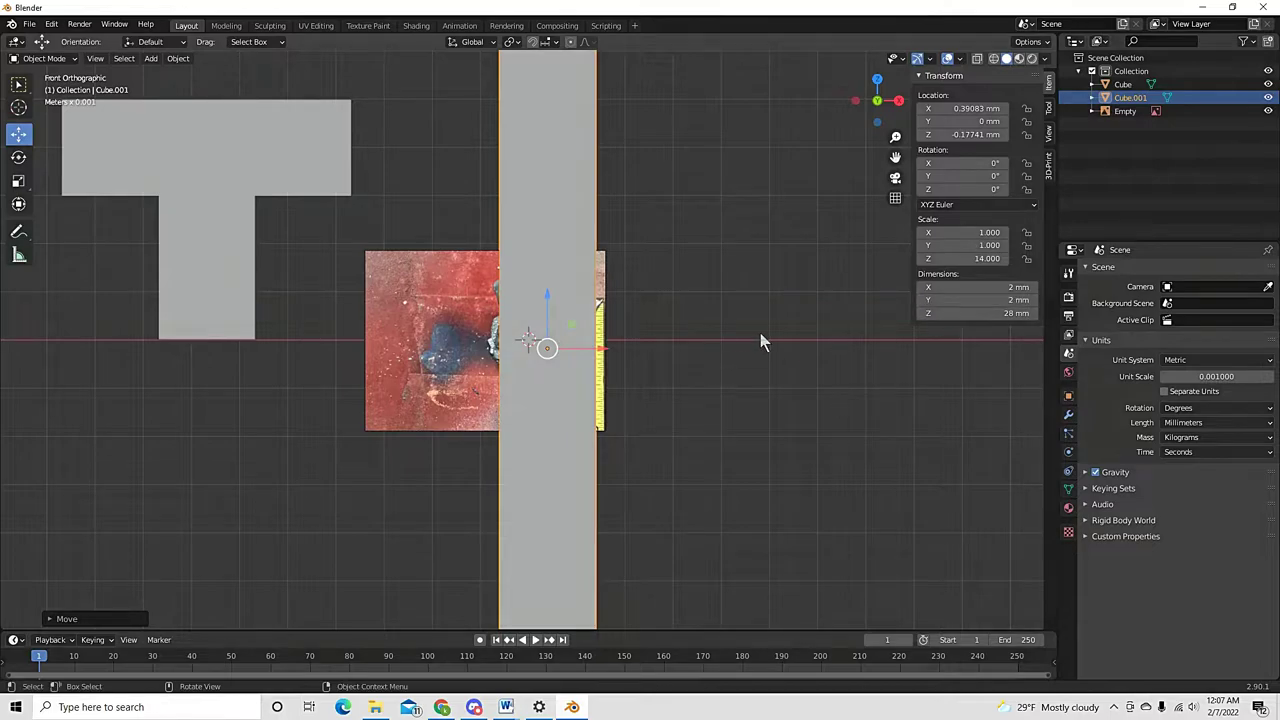
scroll(760, 337, "down", 3)
left_click_drag(602, 344, 652, 388)
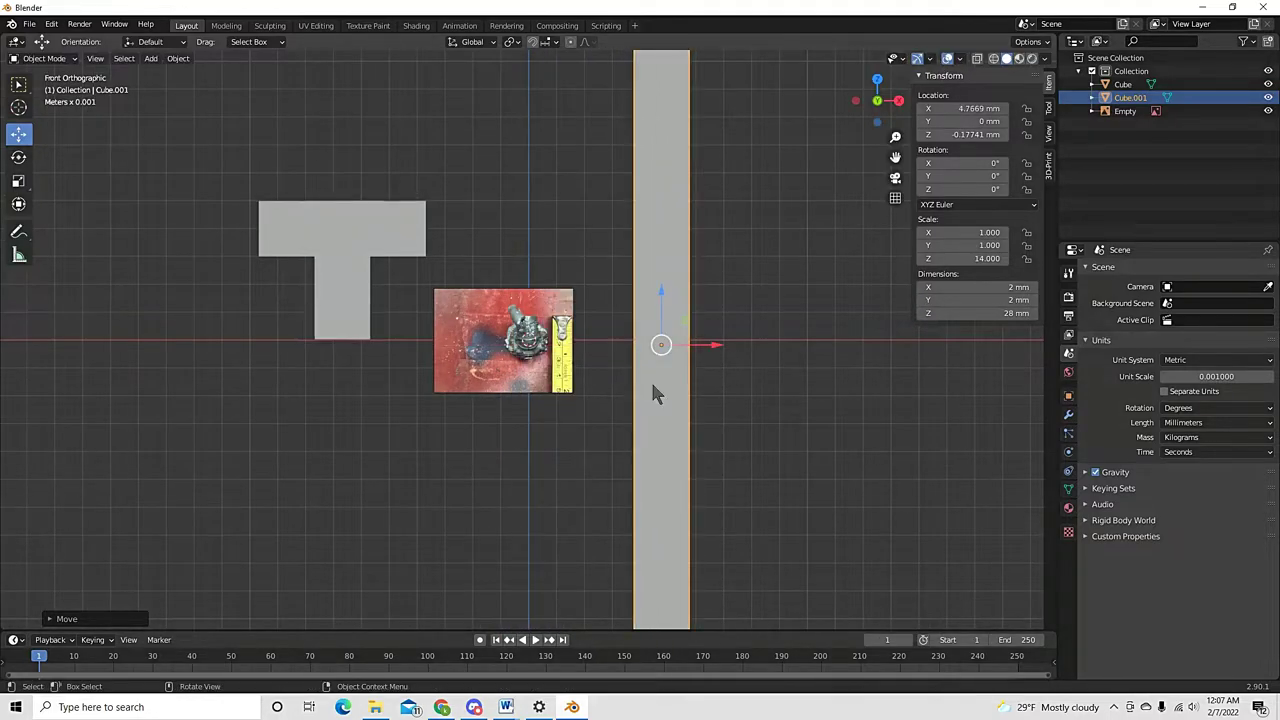
scroll(526, 480, "down", 4)
Move the T-shaped block up and left out of the way
key("alt+a")
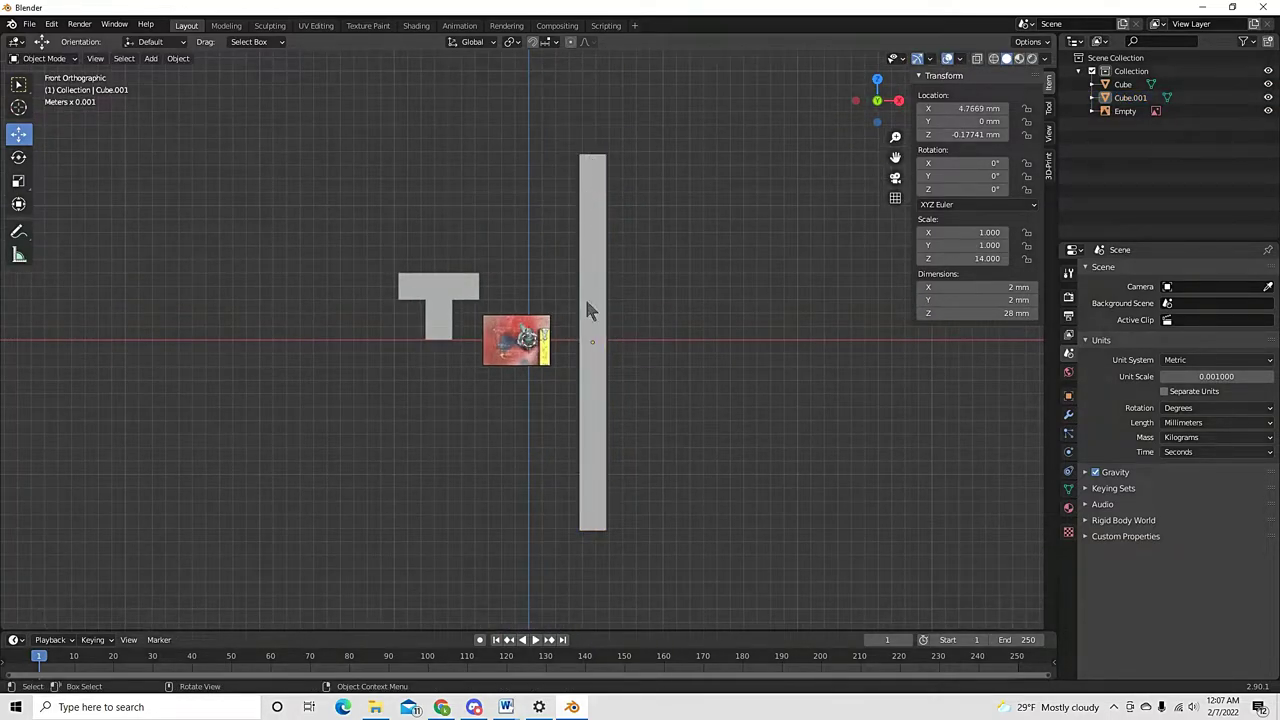
left_click(447, 298)
left_click_drag(440, 350, 313, 198)
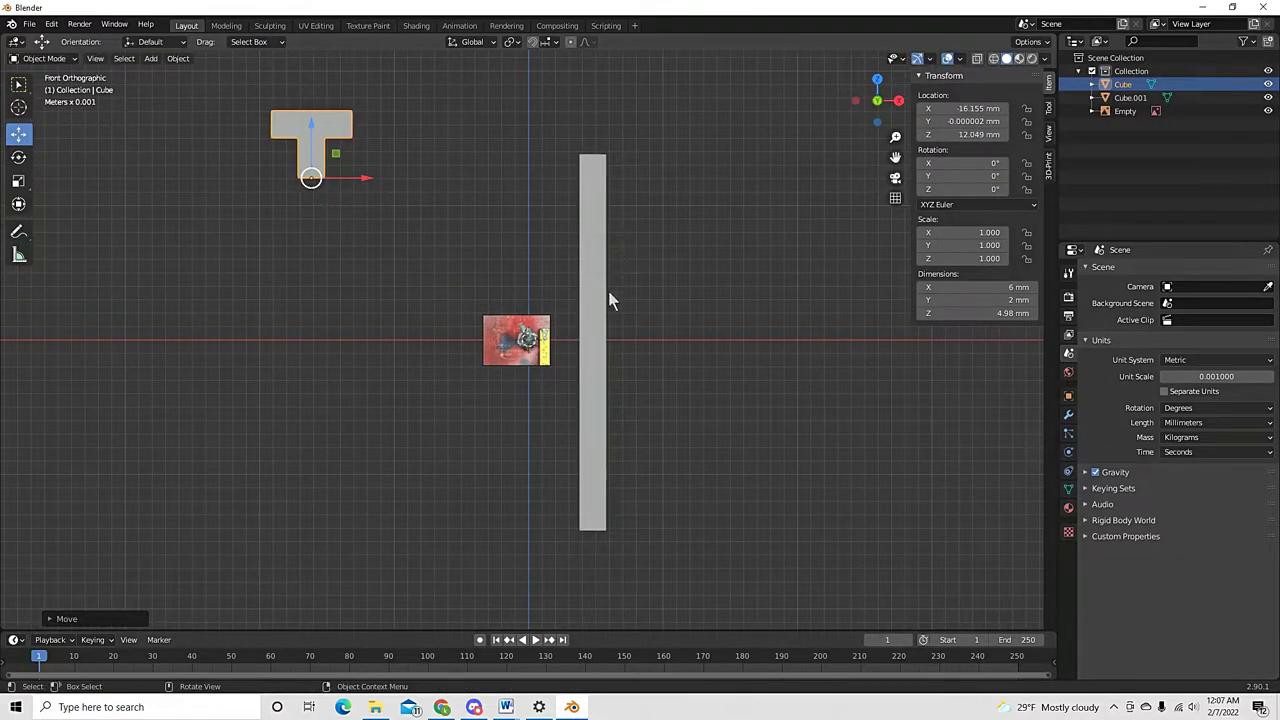
Move and enlarge the reference photo to scale 15.019 at X −9.34 mm, Z 2.64 mm, then select the bar
left_click(528, 350)
key("g")
left_click(394, 400)
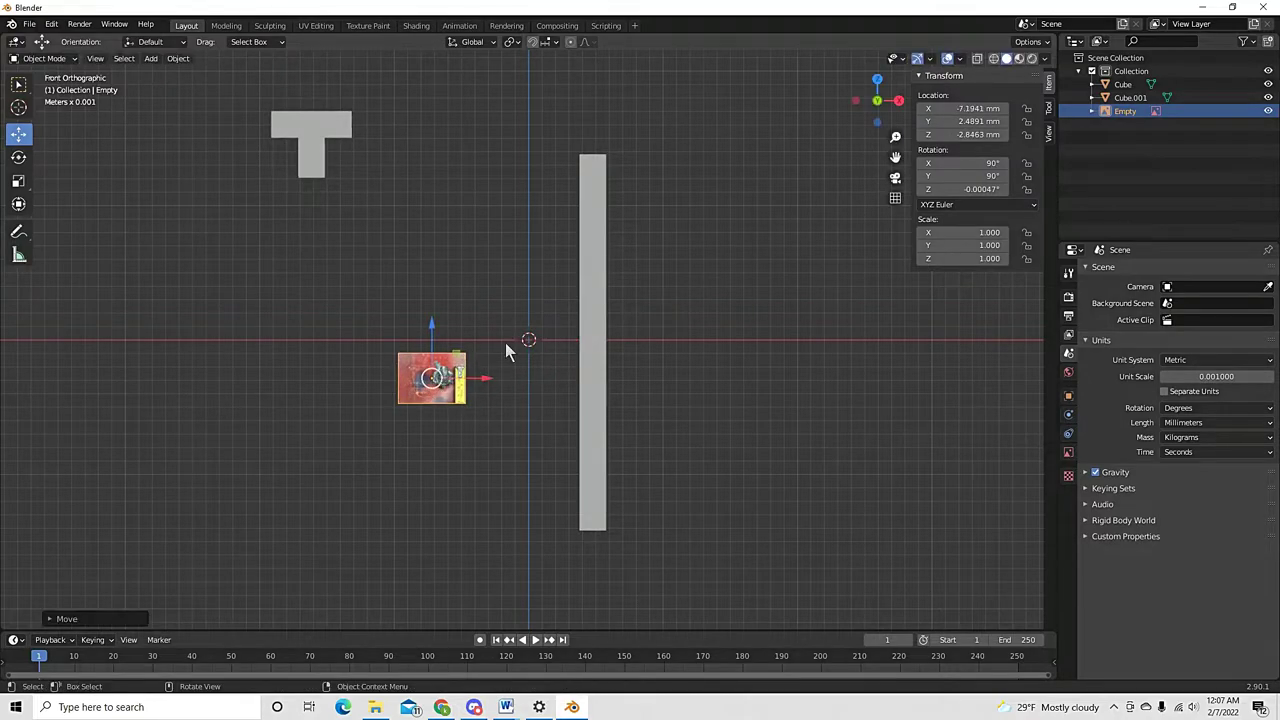
key("s")
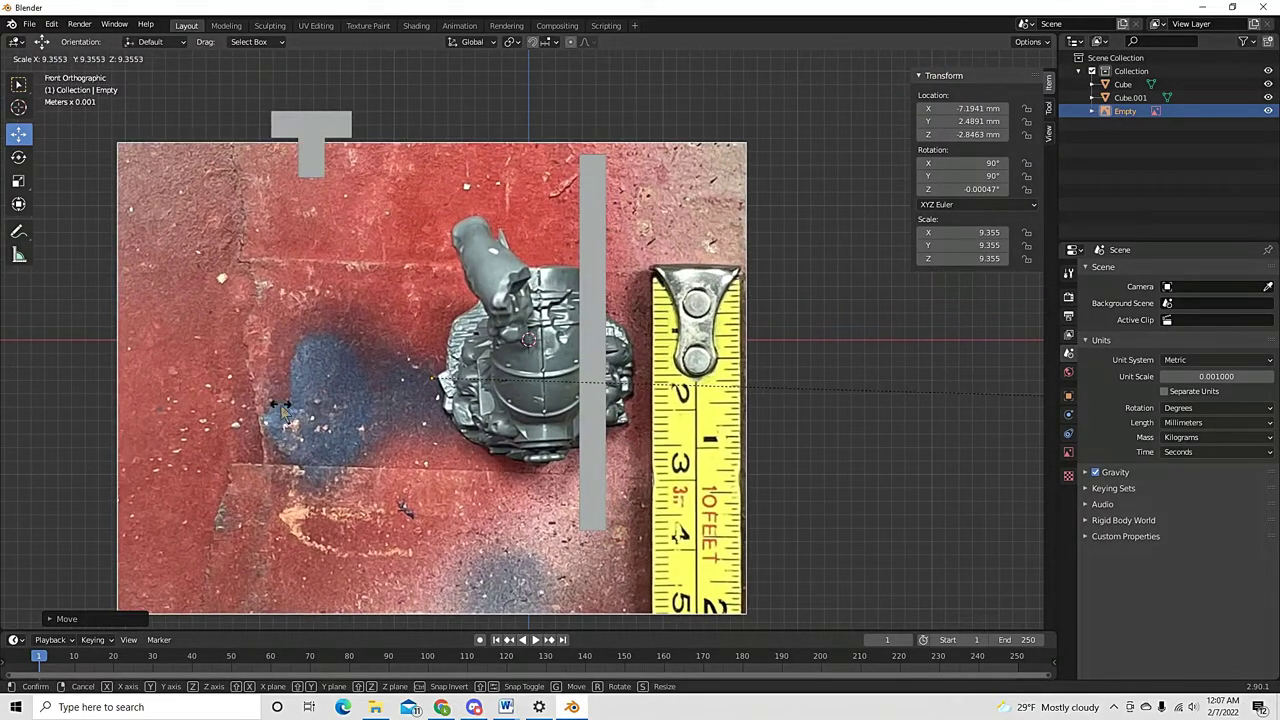
left_click(378, 389)
key("g")
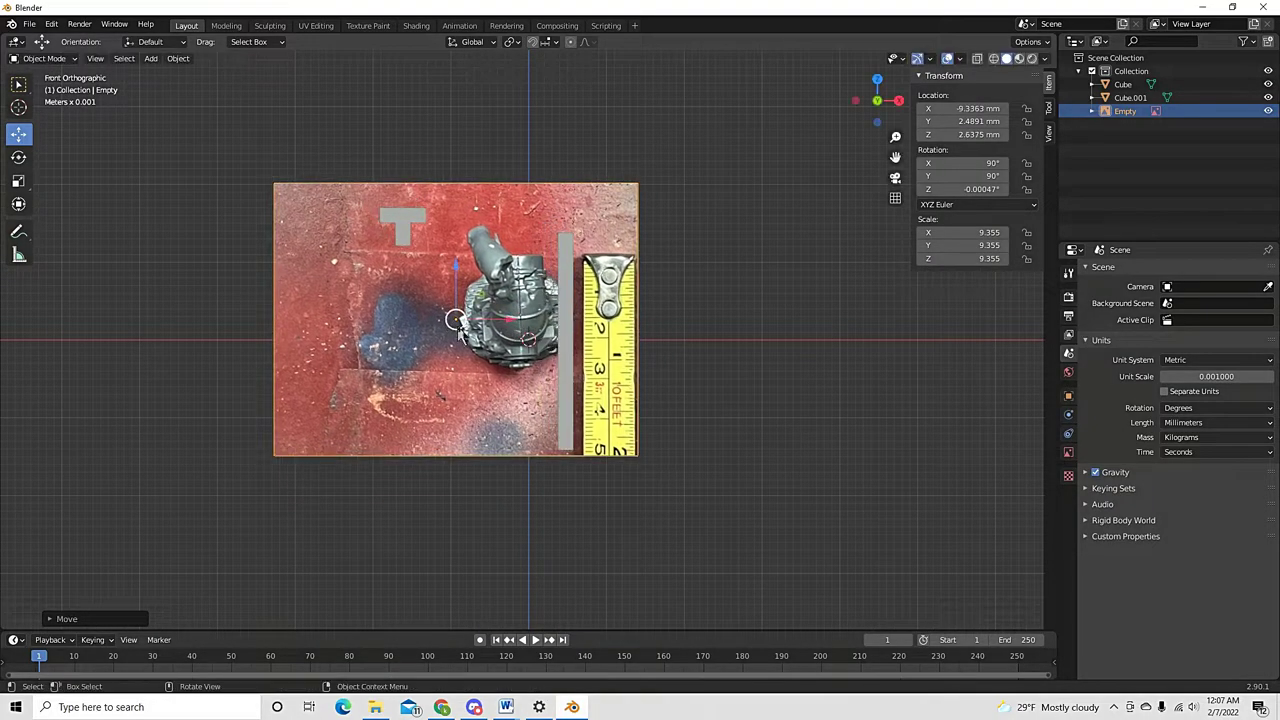
left_click(455, 350)
key("s")
key("Escape")
key("s")
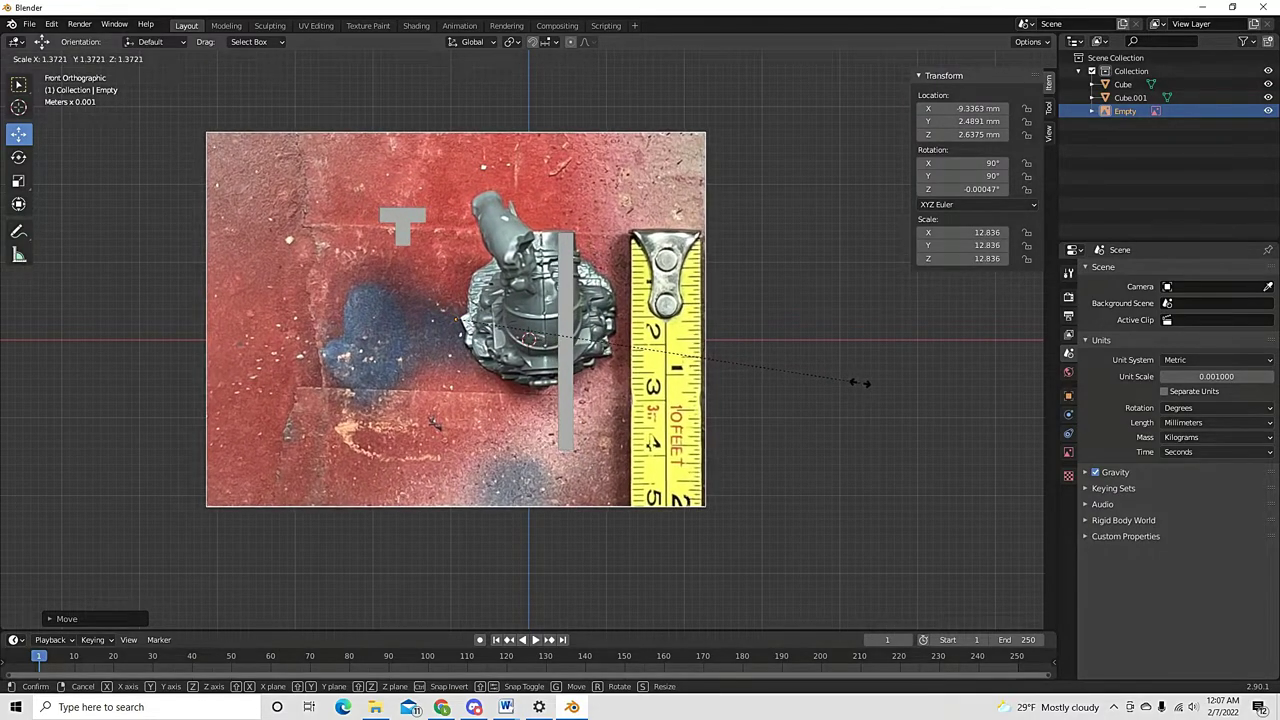
left_click(925, 387)
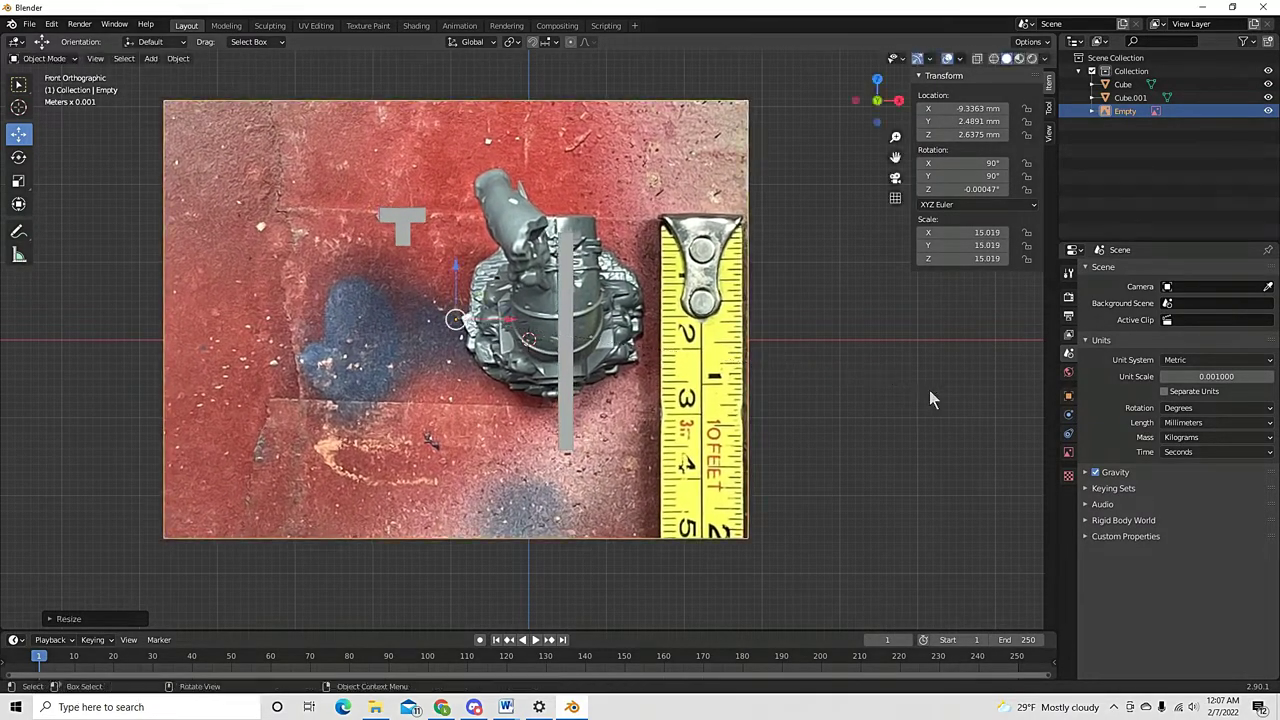
left_click(566, 360)
key("g")
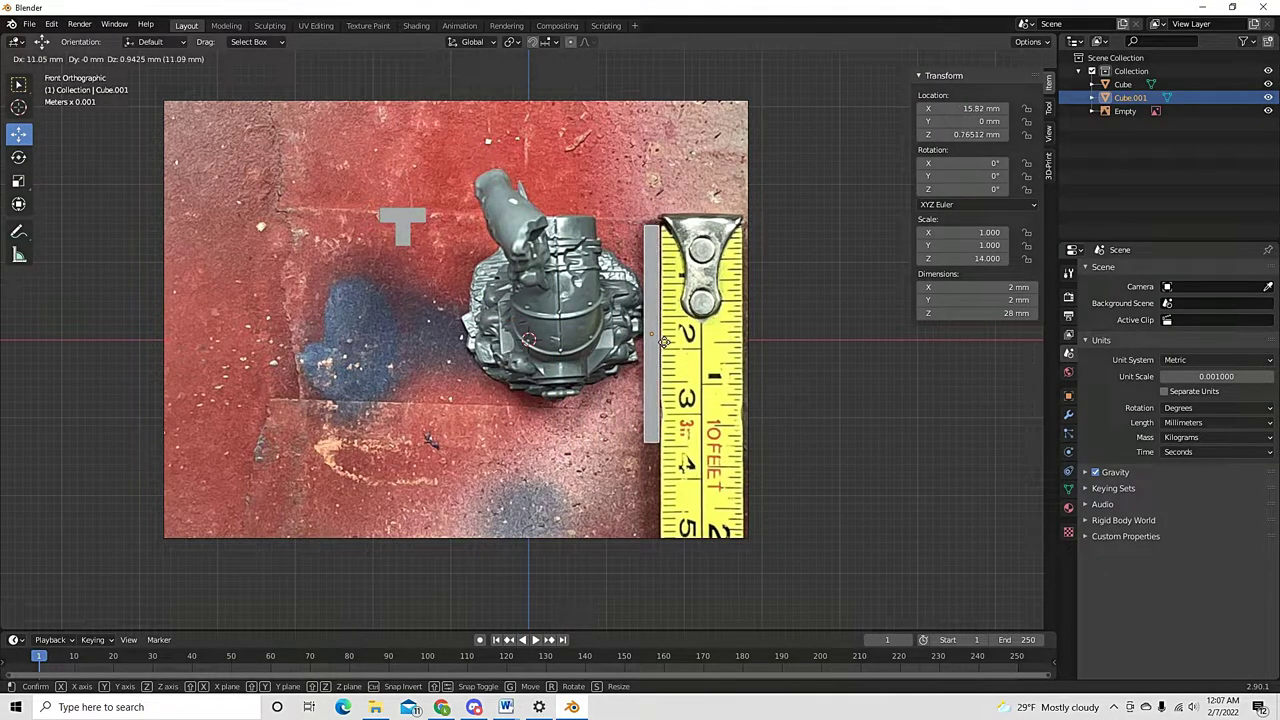
Move the grey bar right of the photo, then scale and reposition the photo to scale 18.206
left_click(664, 342)
scroll(664, 342, "down", 3)
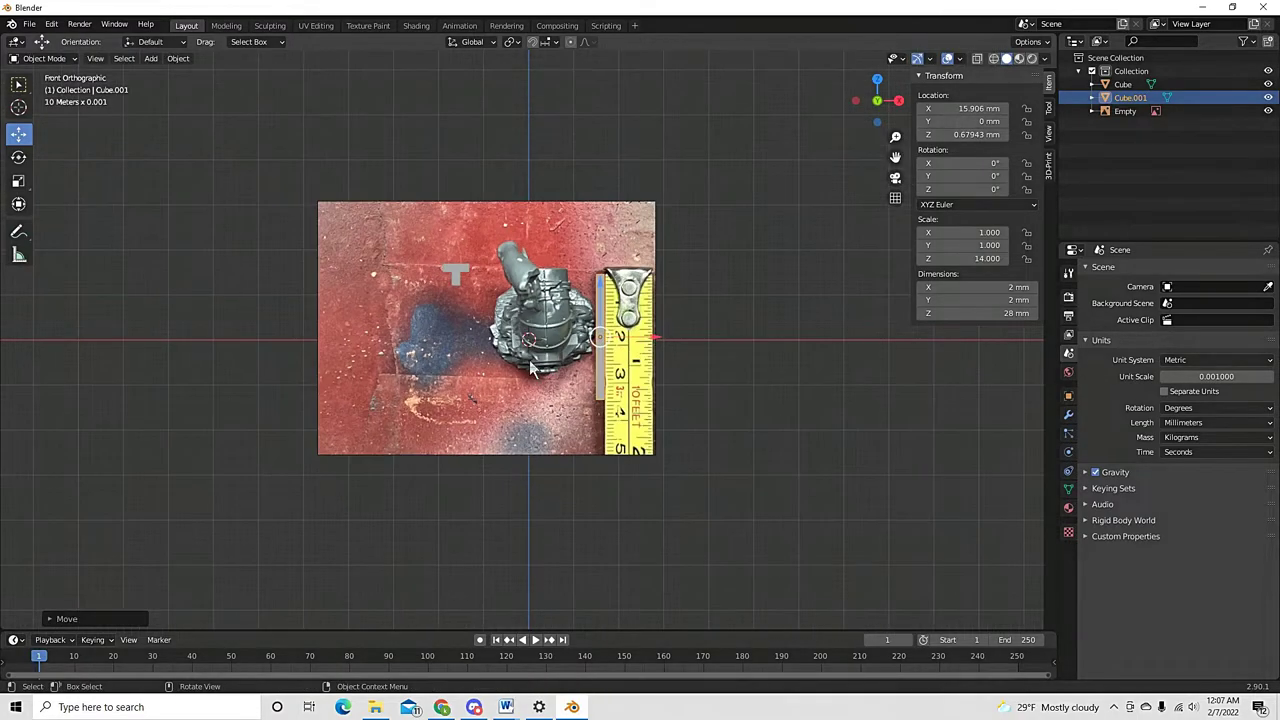
left_click(487, 388)
left_click_drag(459, 280, 822, 375)
left_click(650, 318)
key("s")
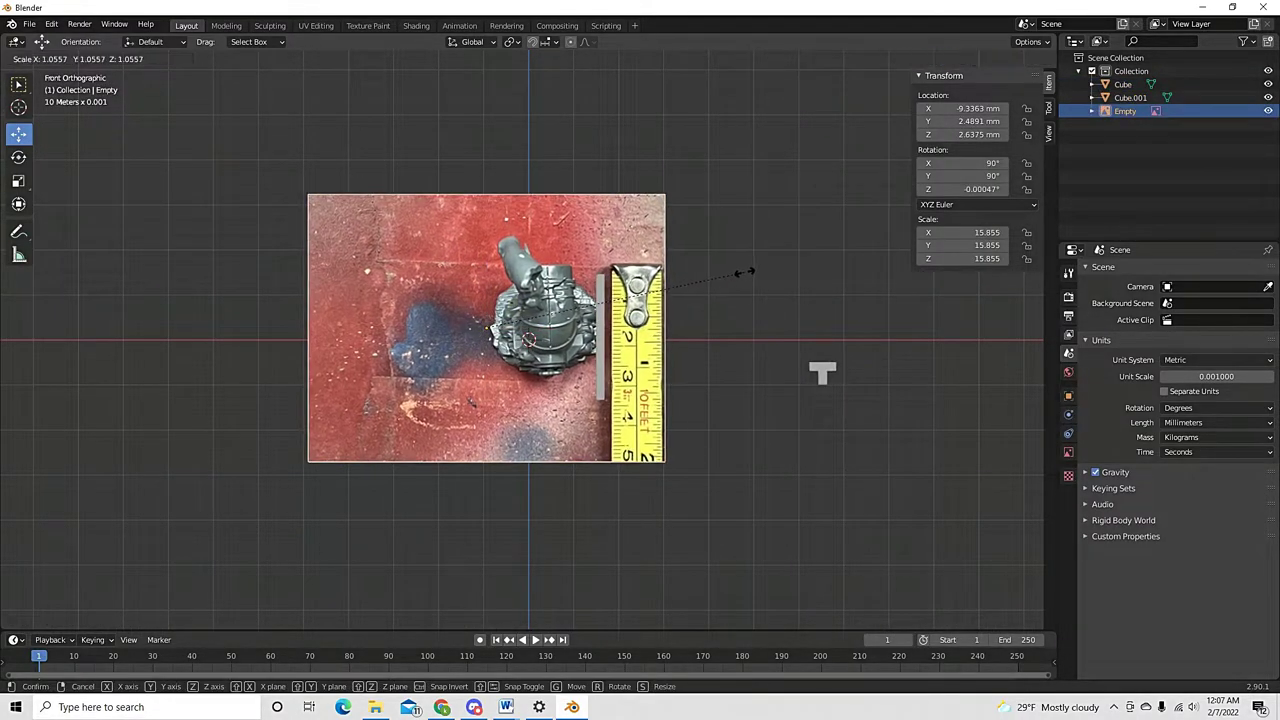
left_click(796, 282)
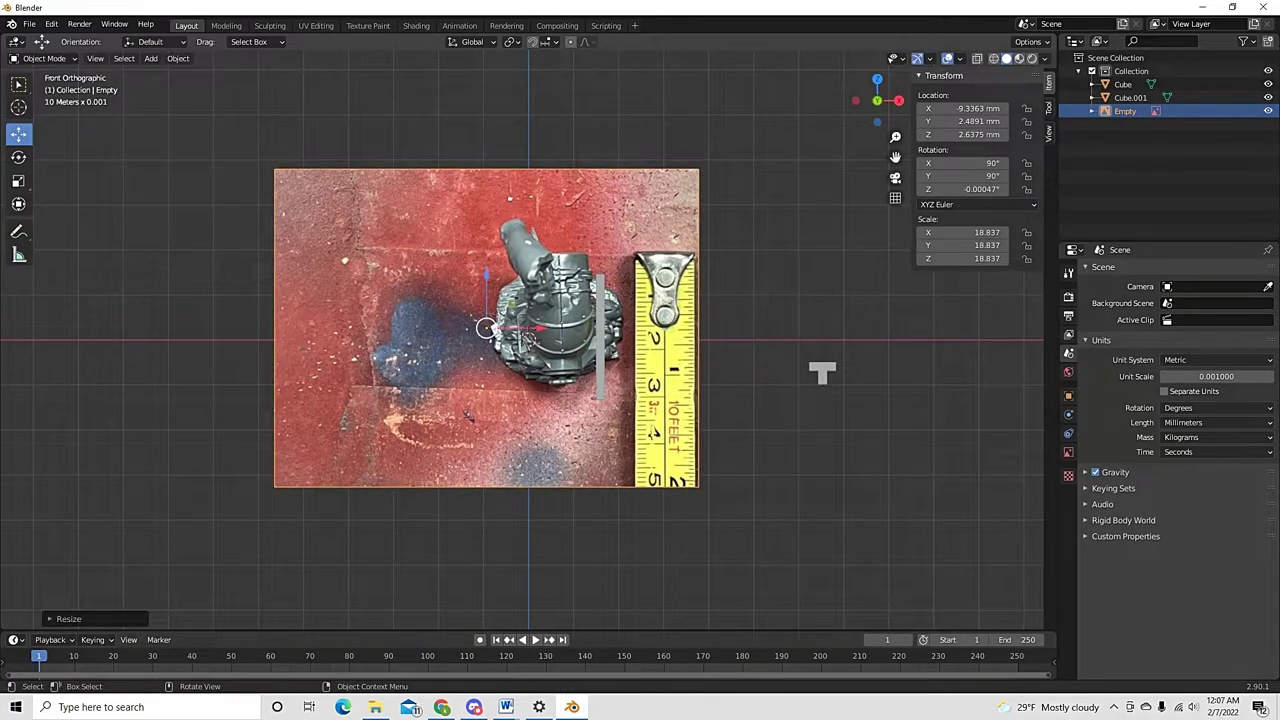
key("g")
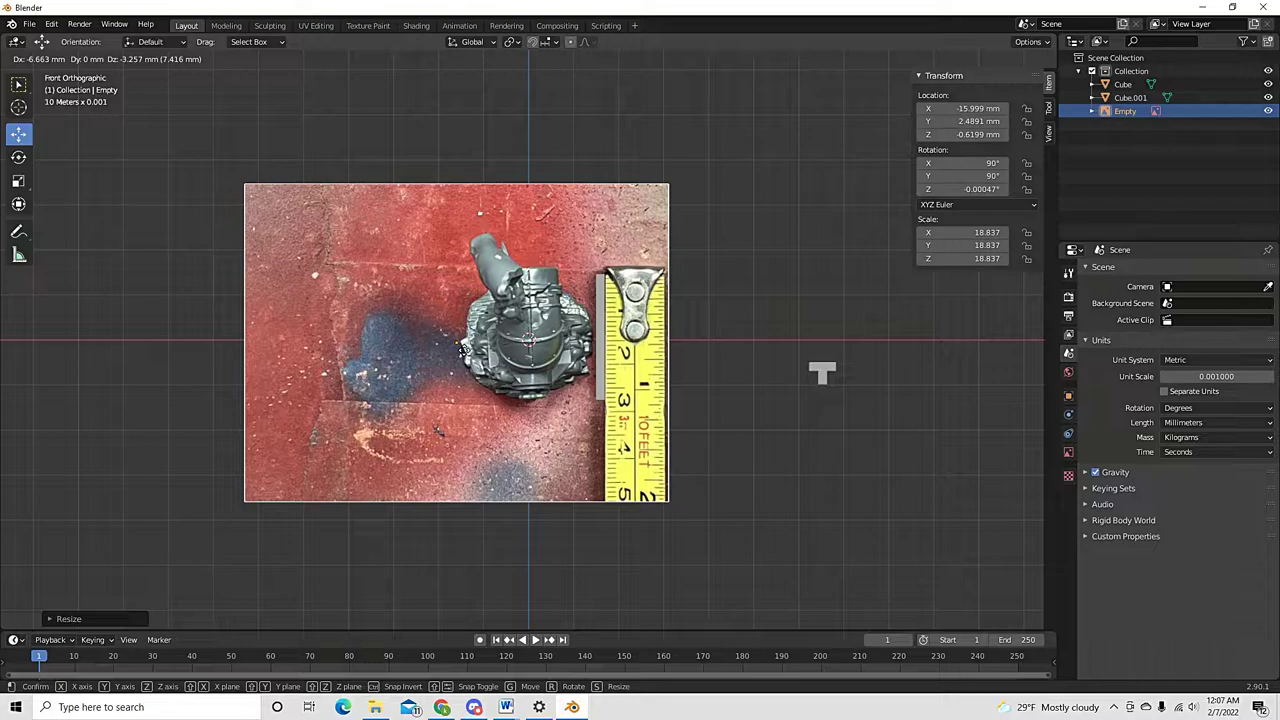
left_click(464, 350)
key("s")
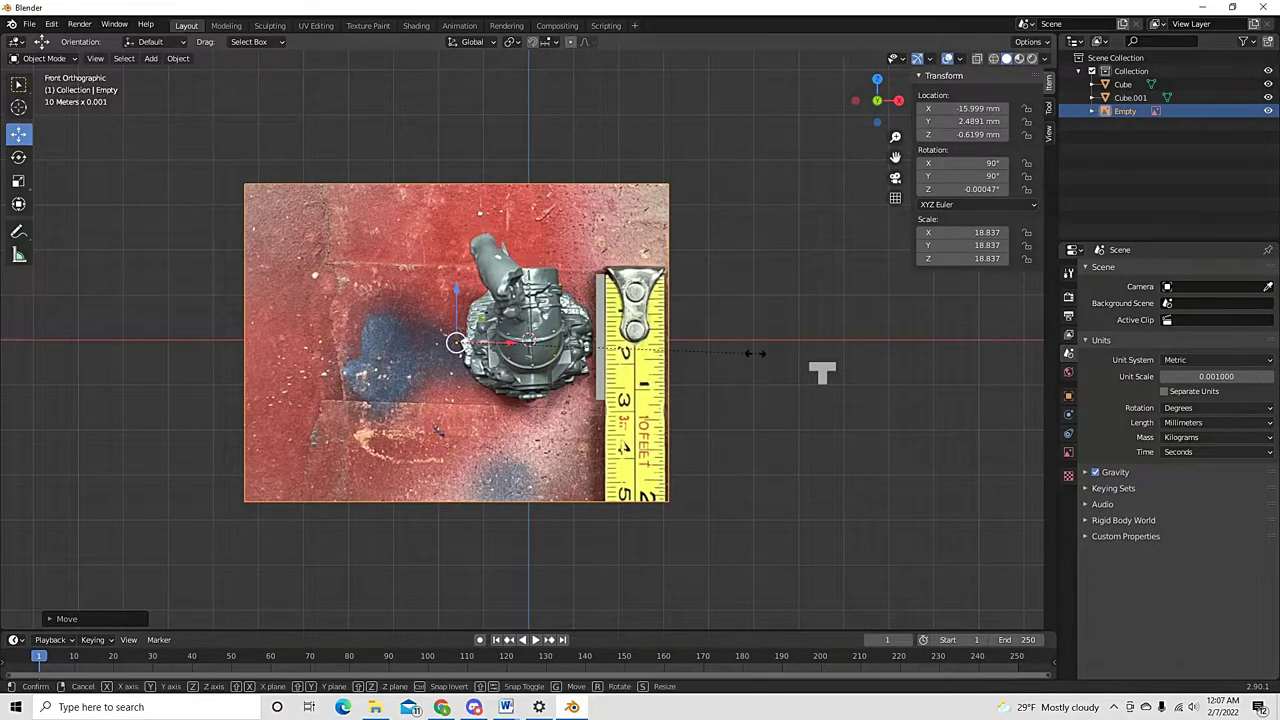
left_click(737, 351)
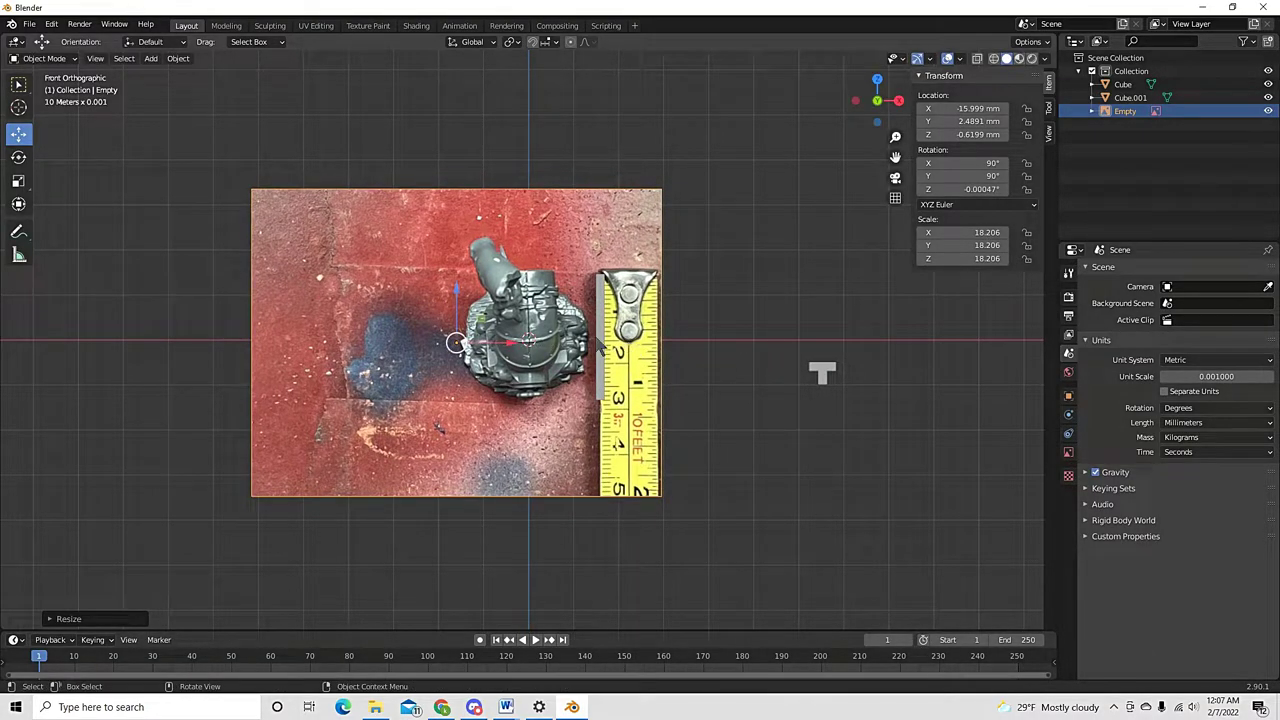
Line the thin bar up against the tape measure's edge at X 14.927 mm
left_click(599, 344)
key("g")
left_click(593, 345)
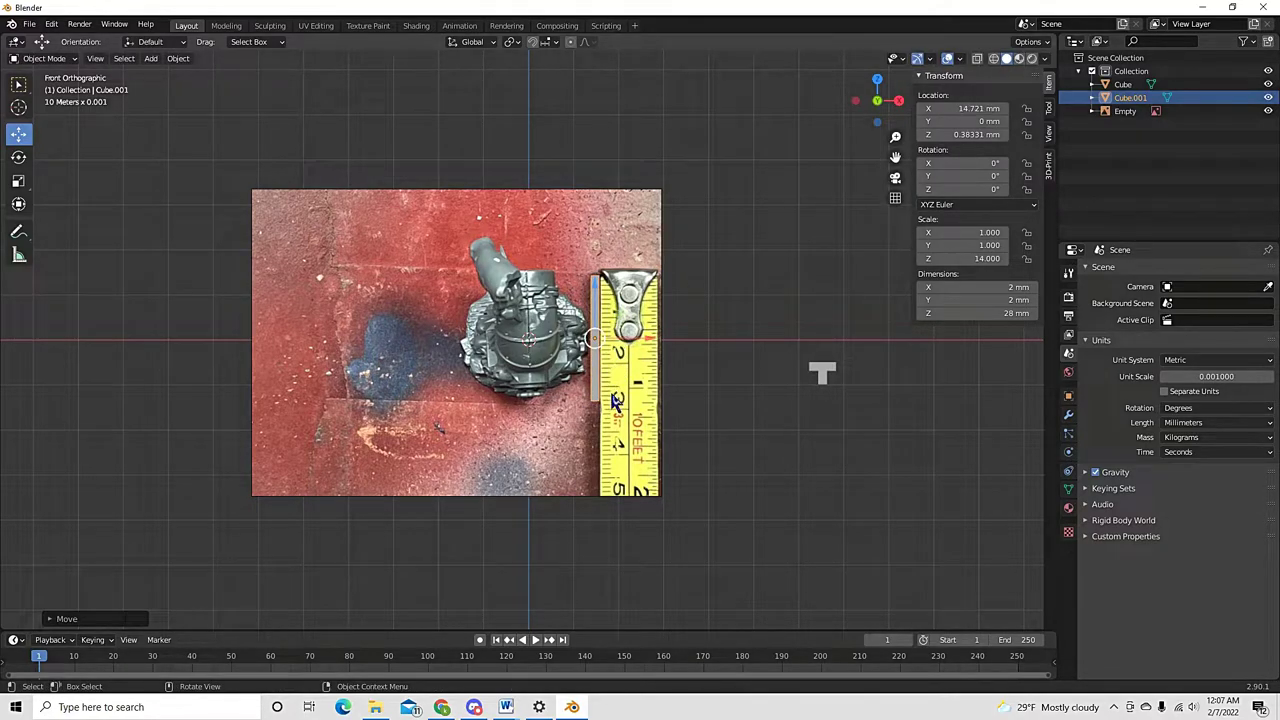
left_click(684, 394)
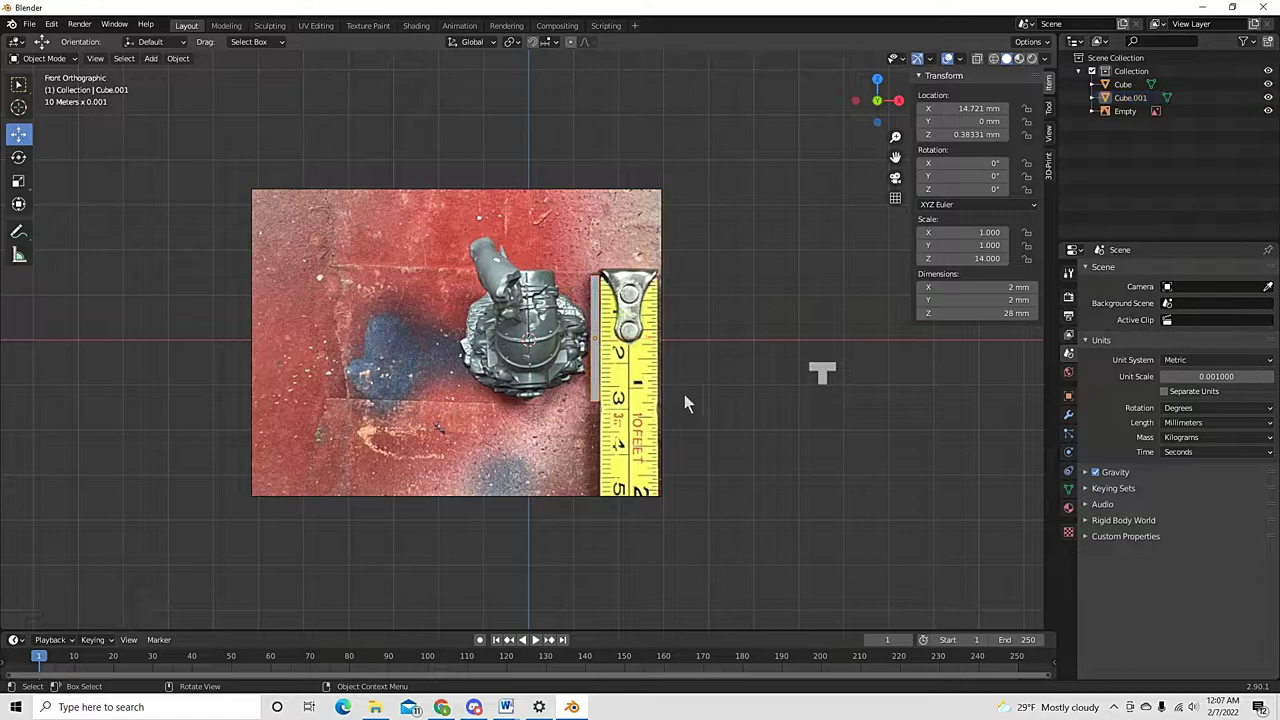
scroll(610, 362, "up", 2)
left_click(629, 358)
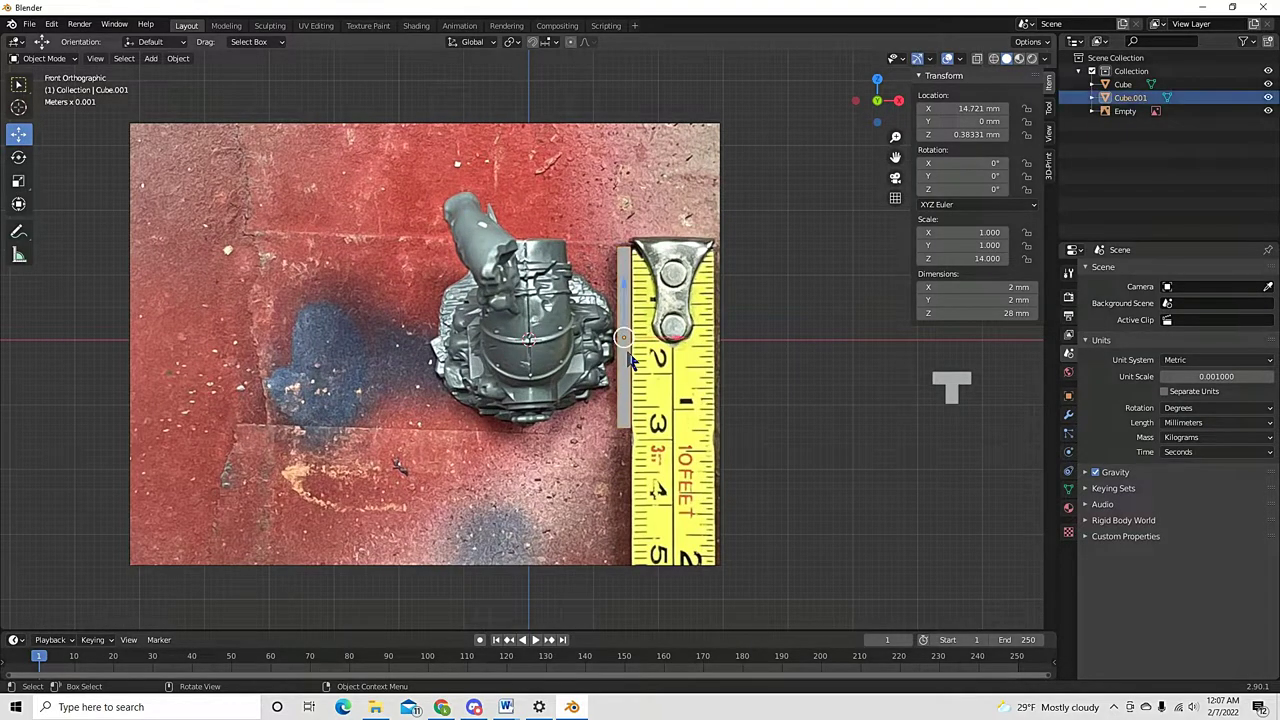
left_click_drag(624, 342, 631, 344)
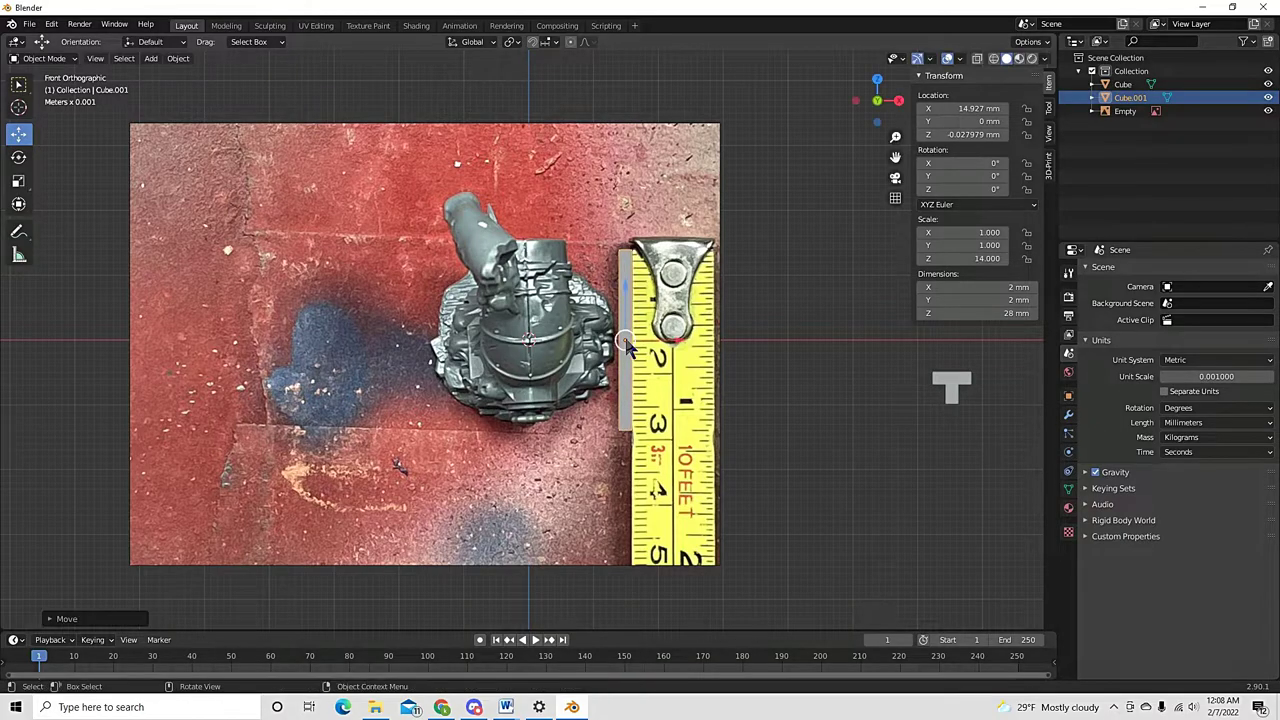
left_click(520, 352)
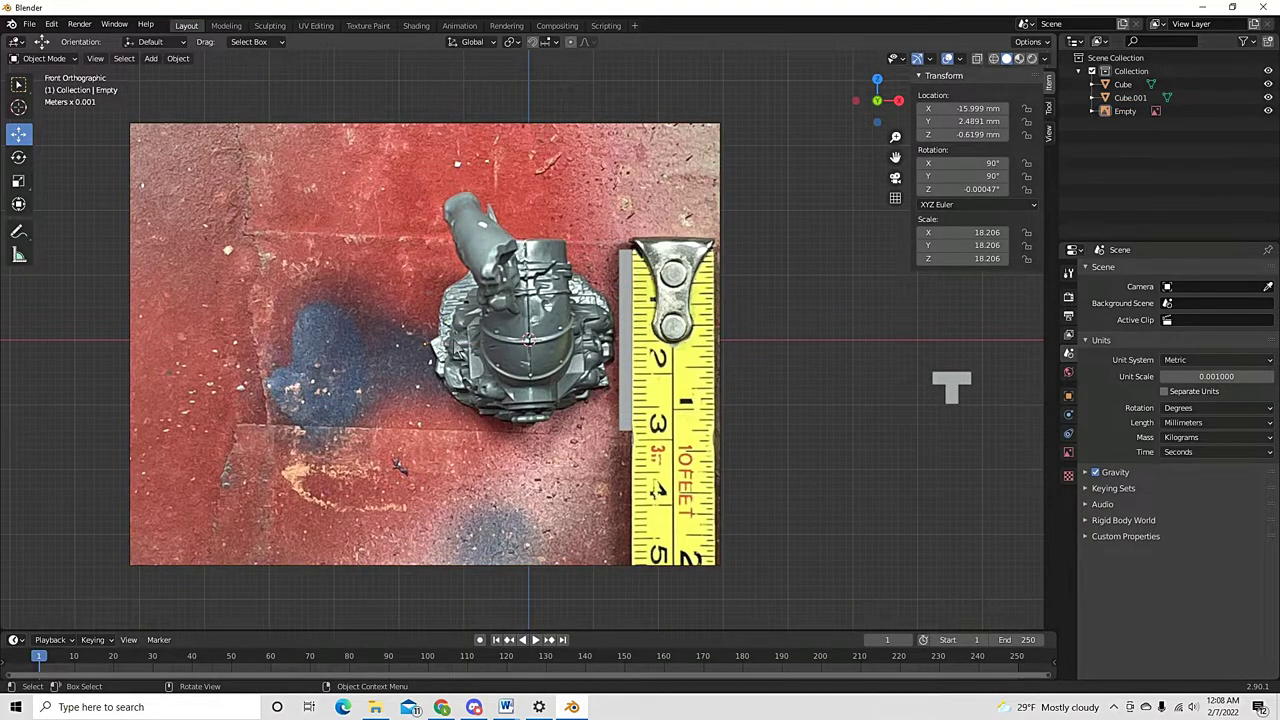
scroll(455, 345, "down", 4)
scroll(458, 348, "up", 6)
scroll(477, 352, "down", 4)
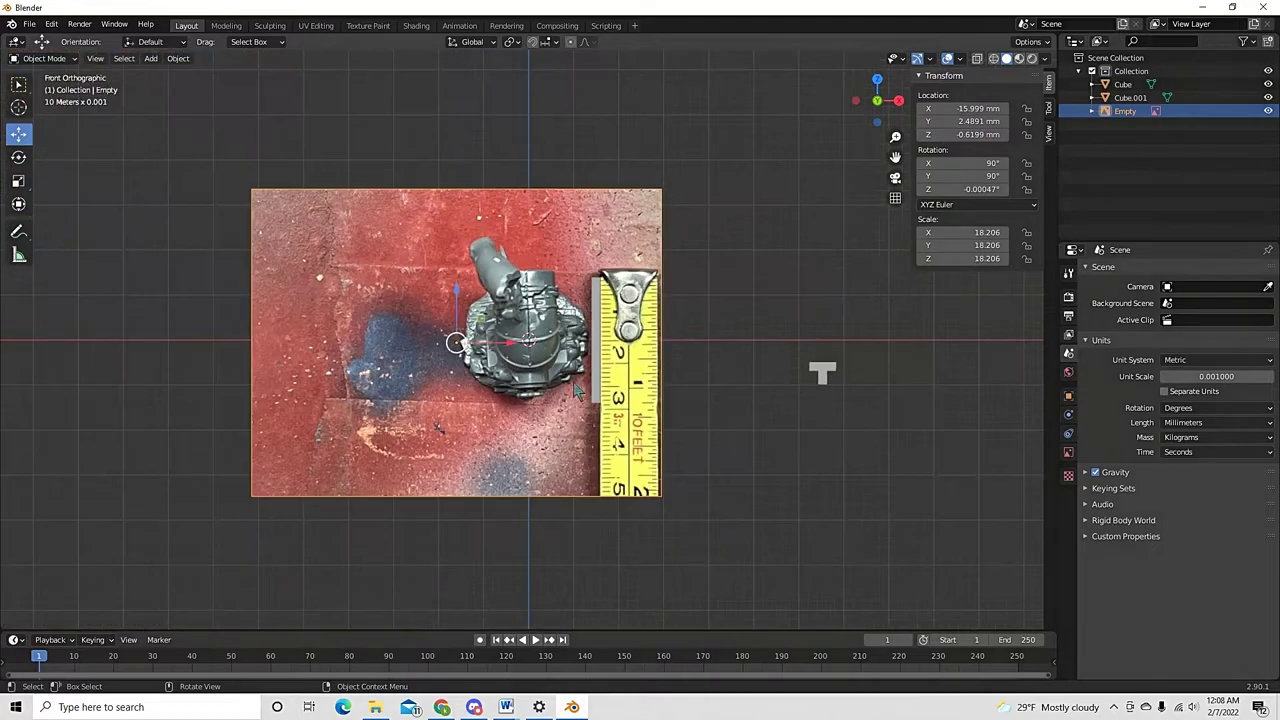
scroll(568, 318, "up", 3)
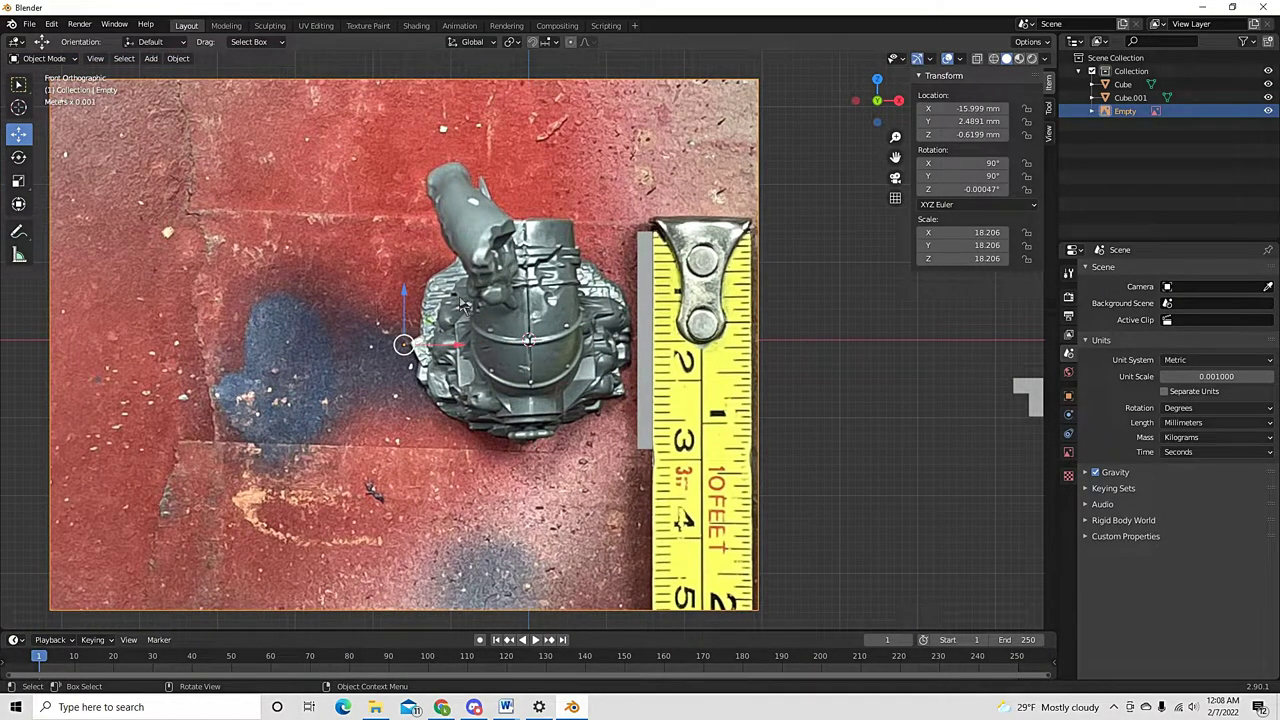
scroll(560, 310, "down", 5)
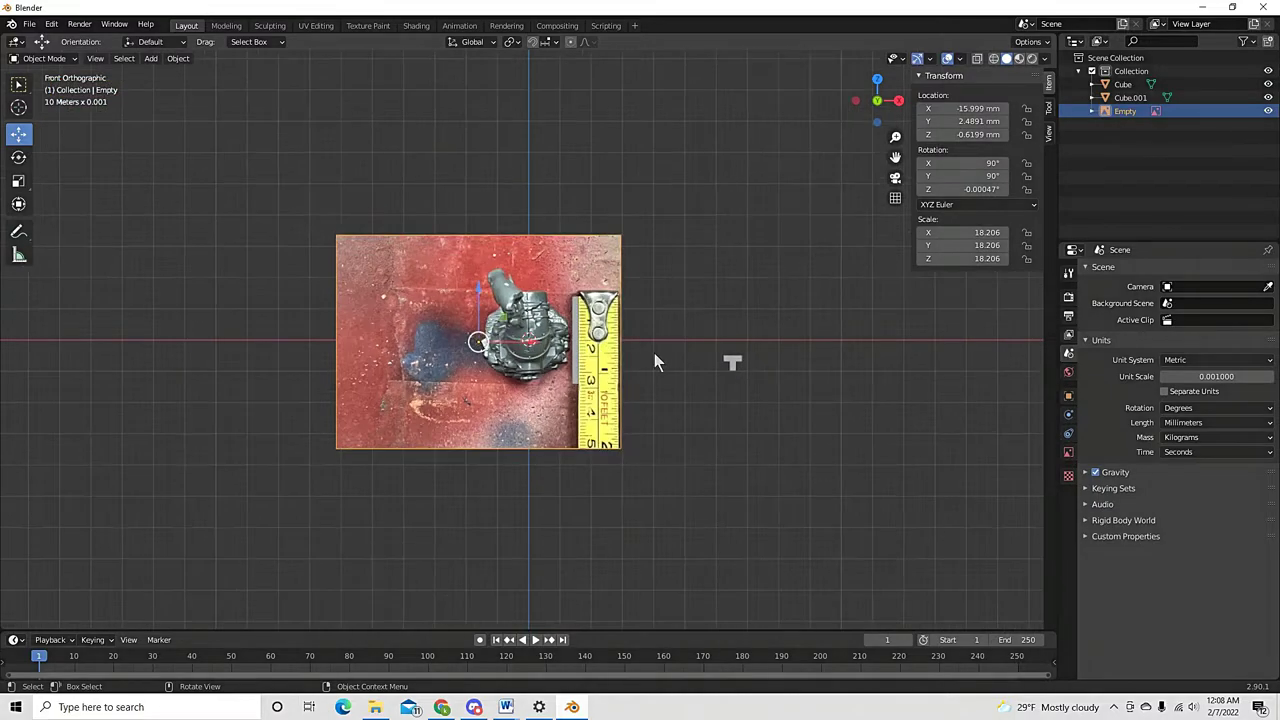
left_click(577, 355)
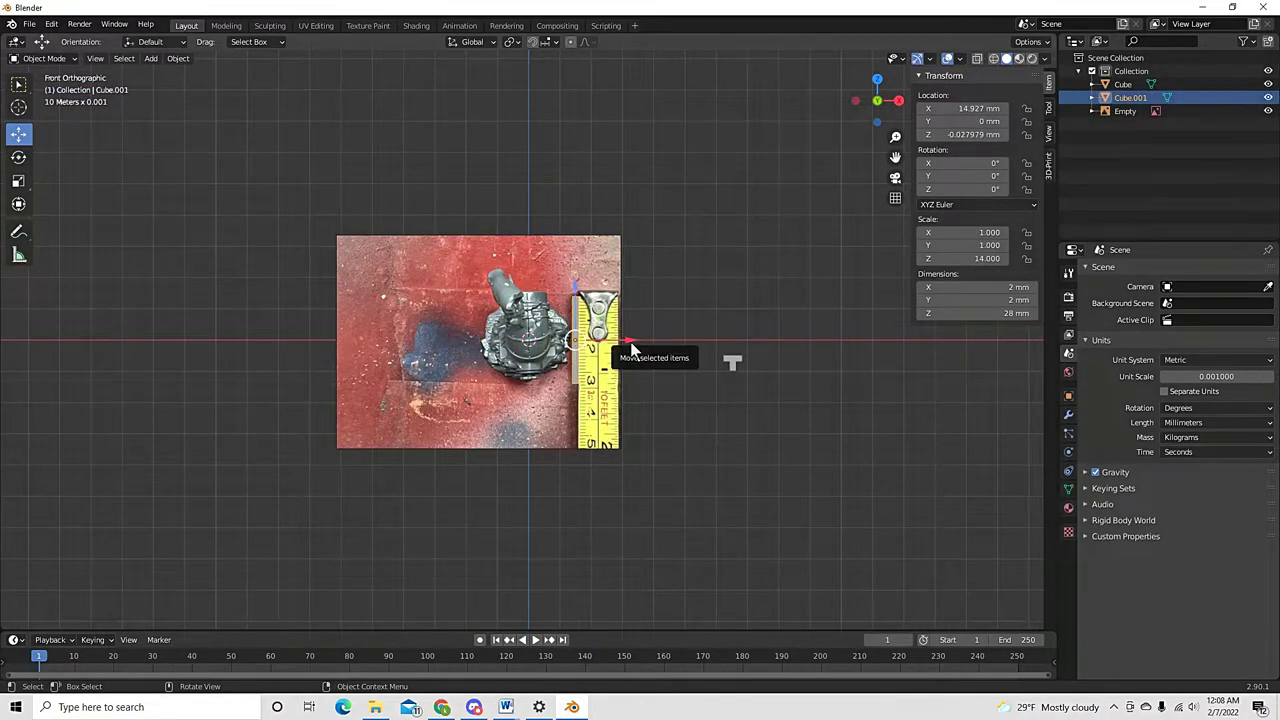
Slide the bar right along X and rename Cube.001 to 28mm in the Outliner
left_click_drag(629, 354, 838, 358)
left_click(828, 410)
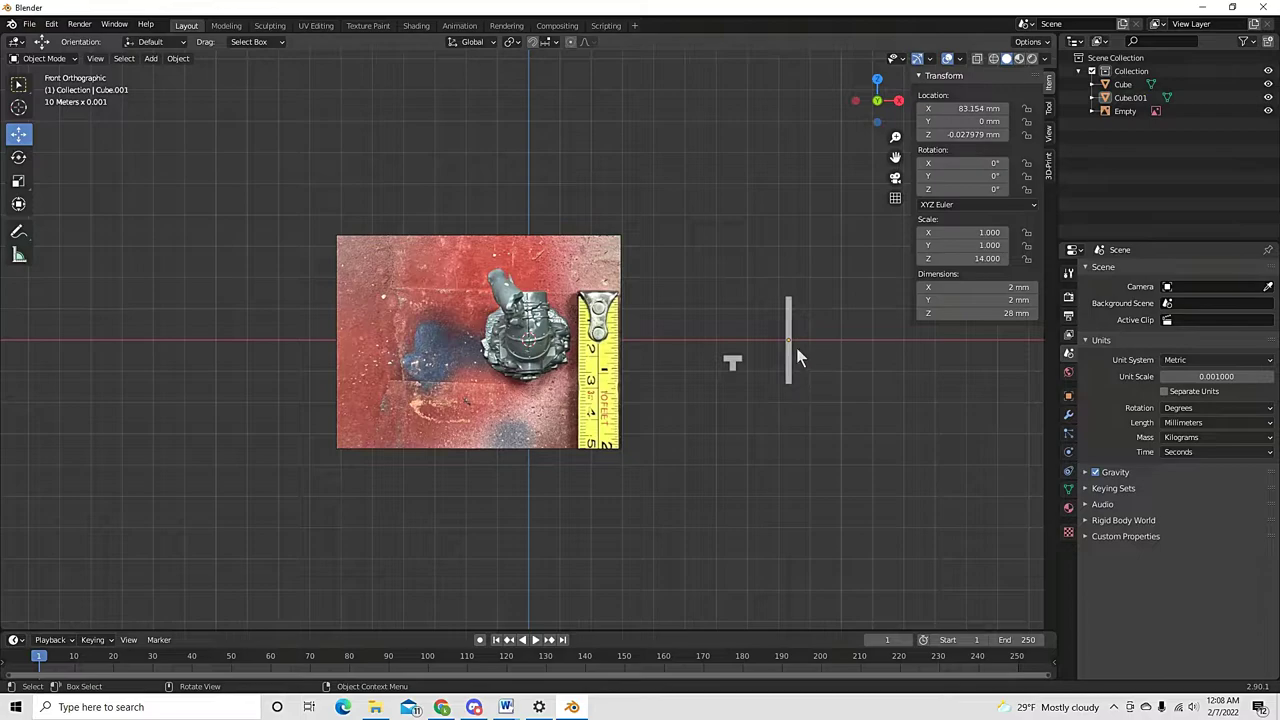
left_click(792, 356)
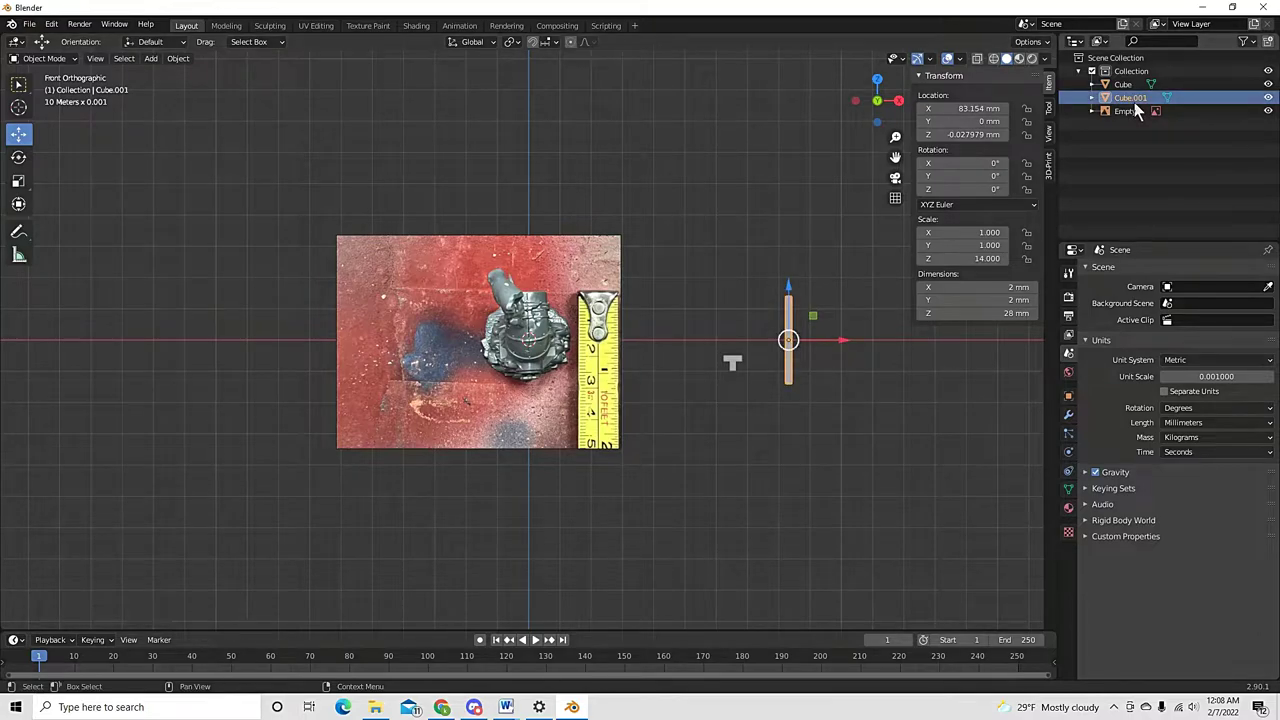
double_click(1133, 98)
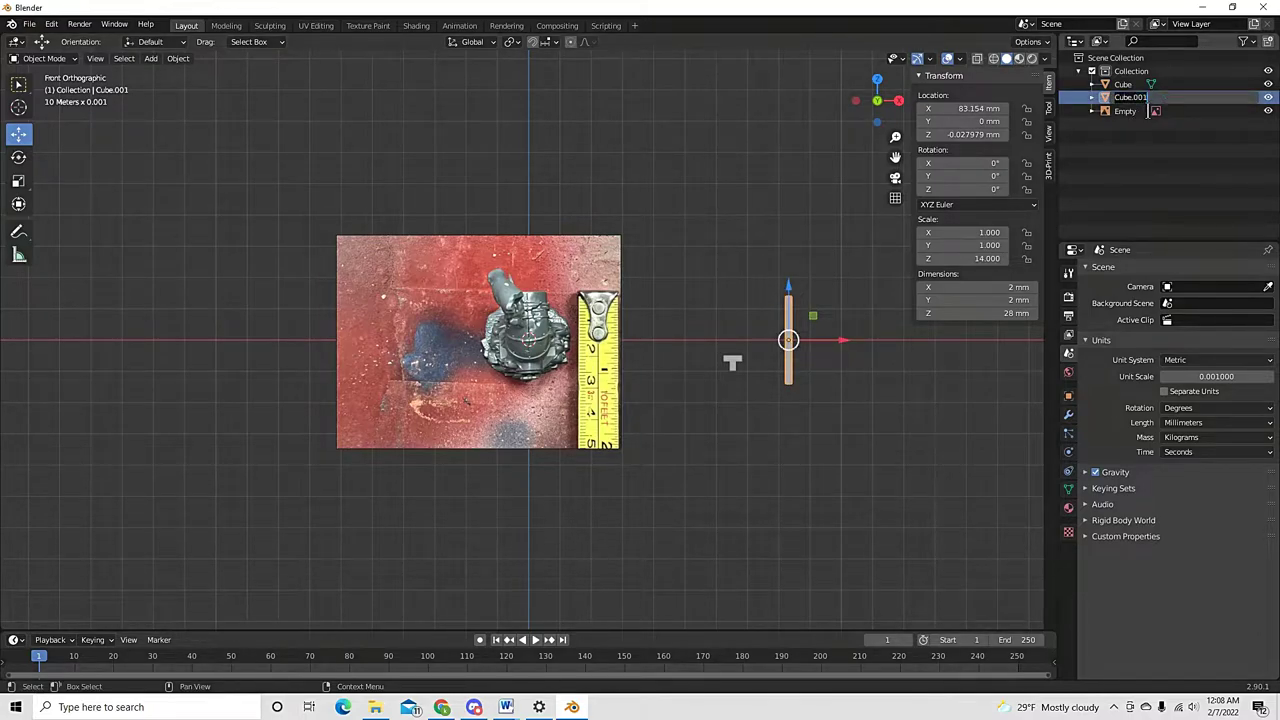
type("28mm")
key("Return")
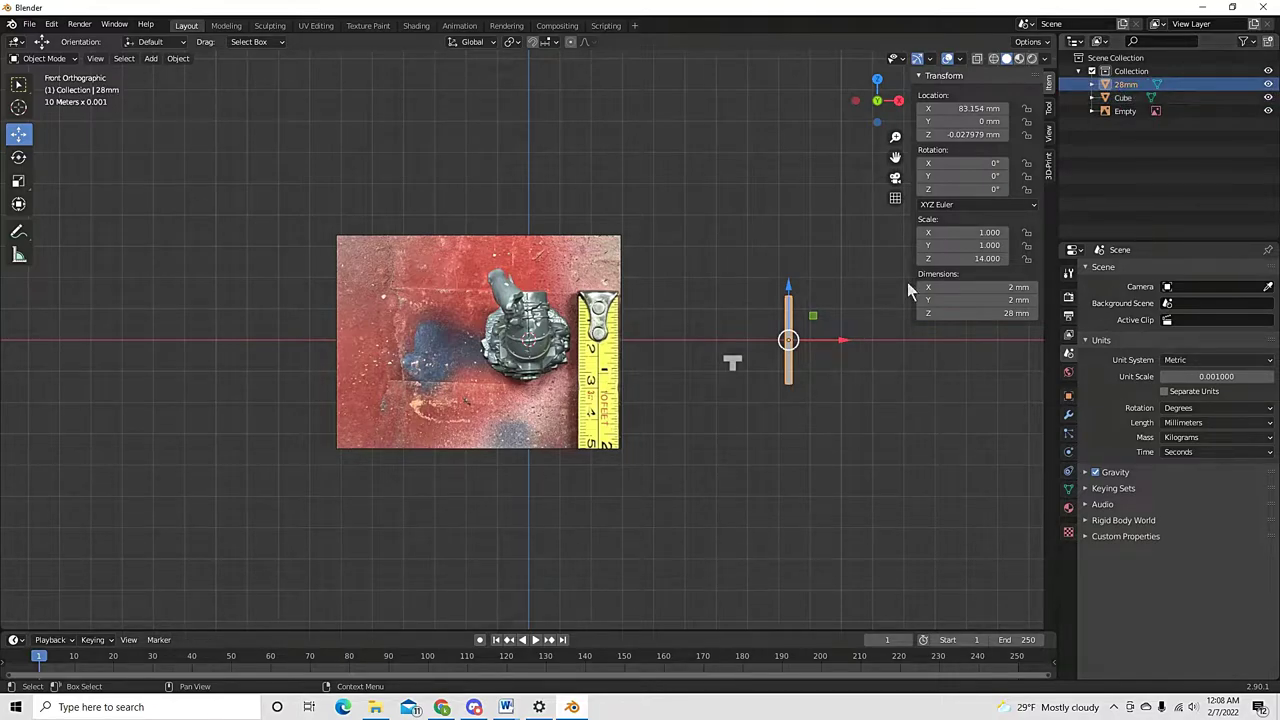
Place the 28mm bar just to the right of the reference photo
left_click(717, 446)
left_click(790, 352)
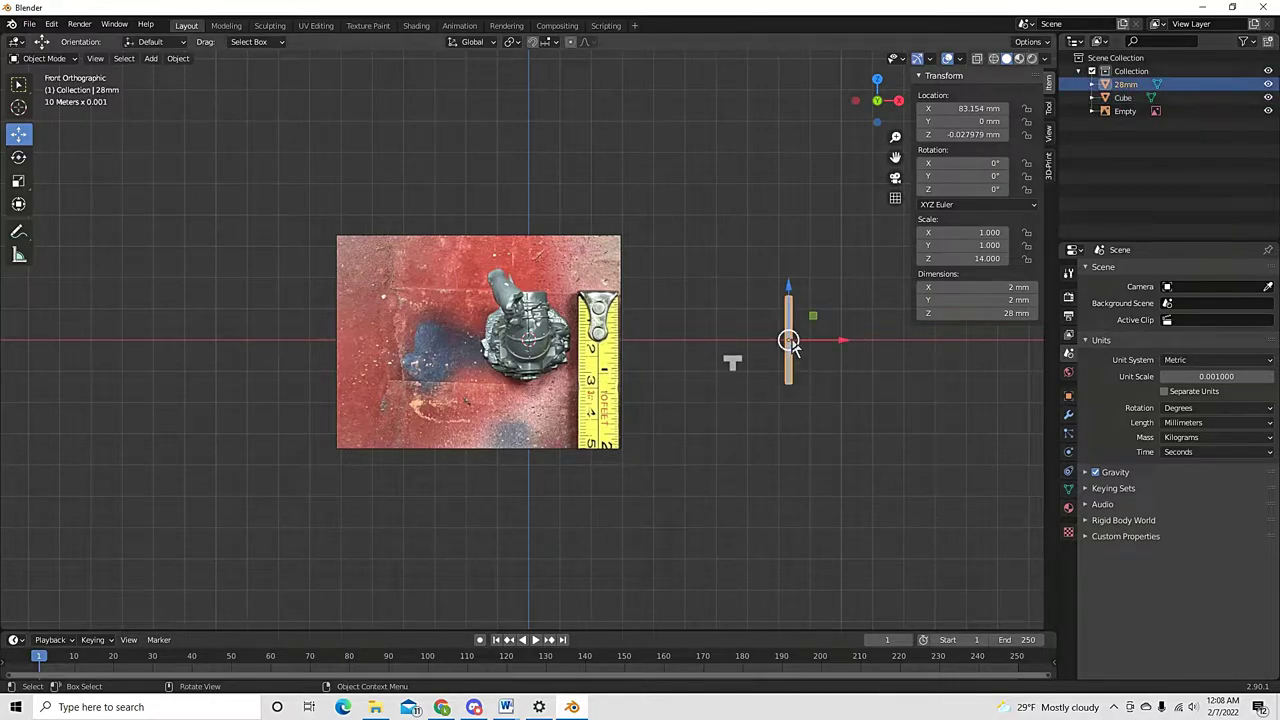
key("g")
left_click(585, 352)
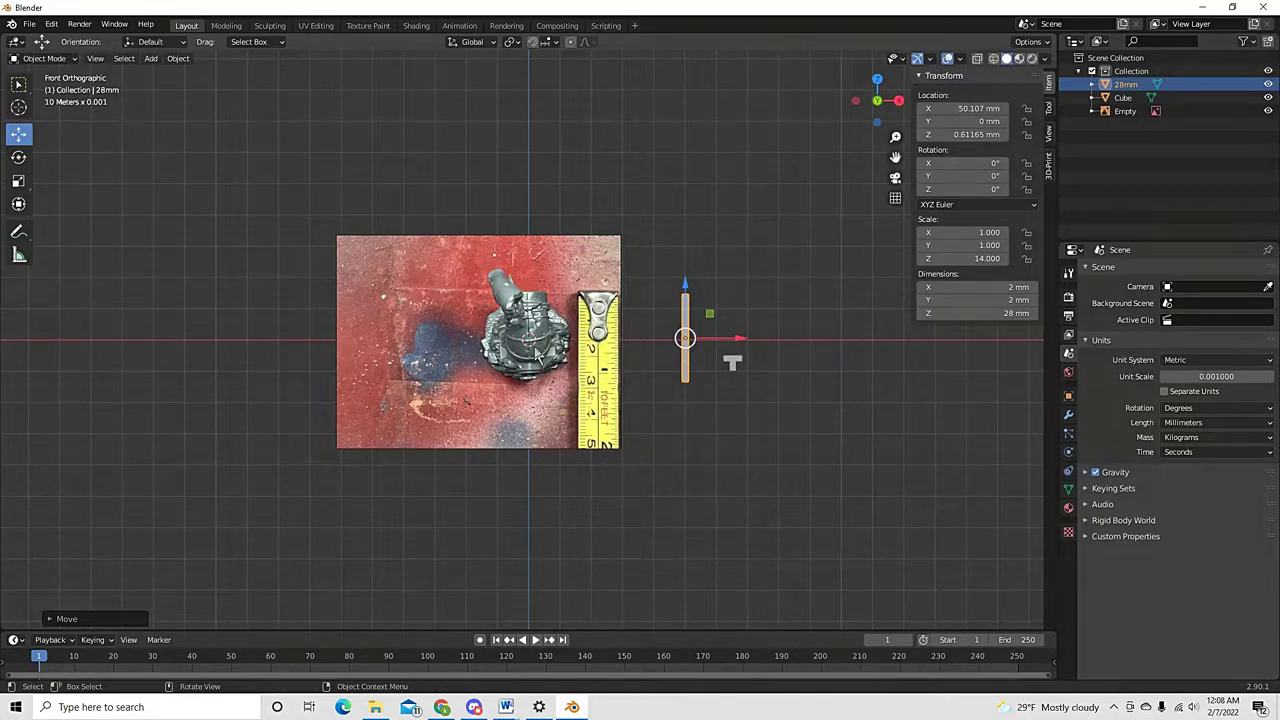
scroll(535, 355, "up", 3)
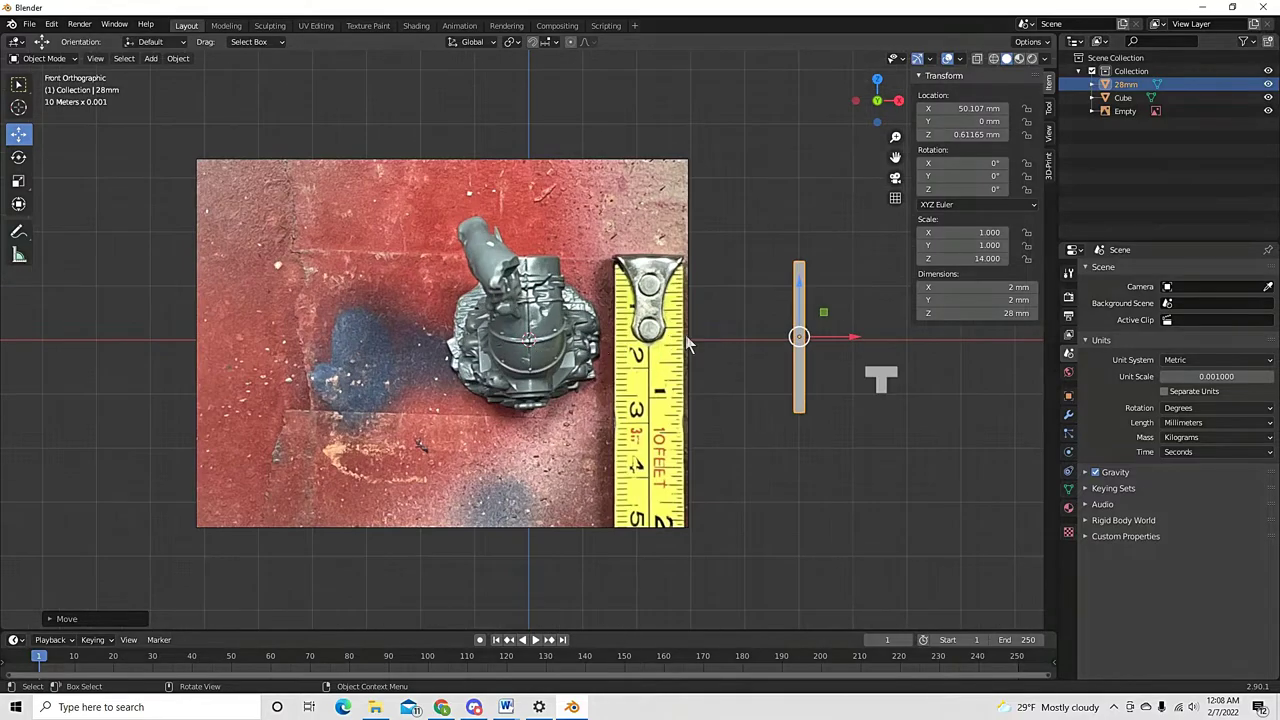
left_click(724, 345)
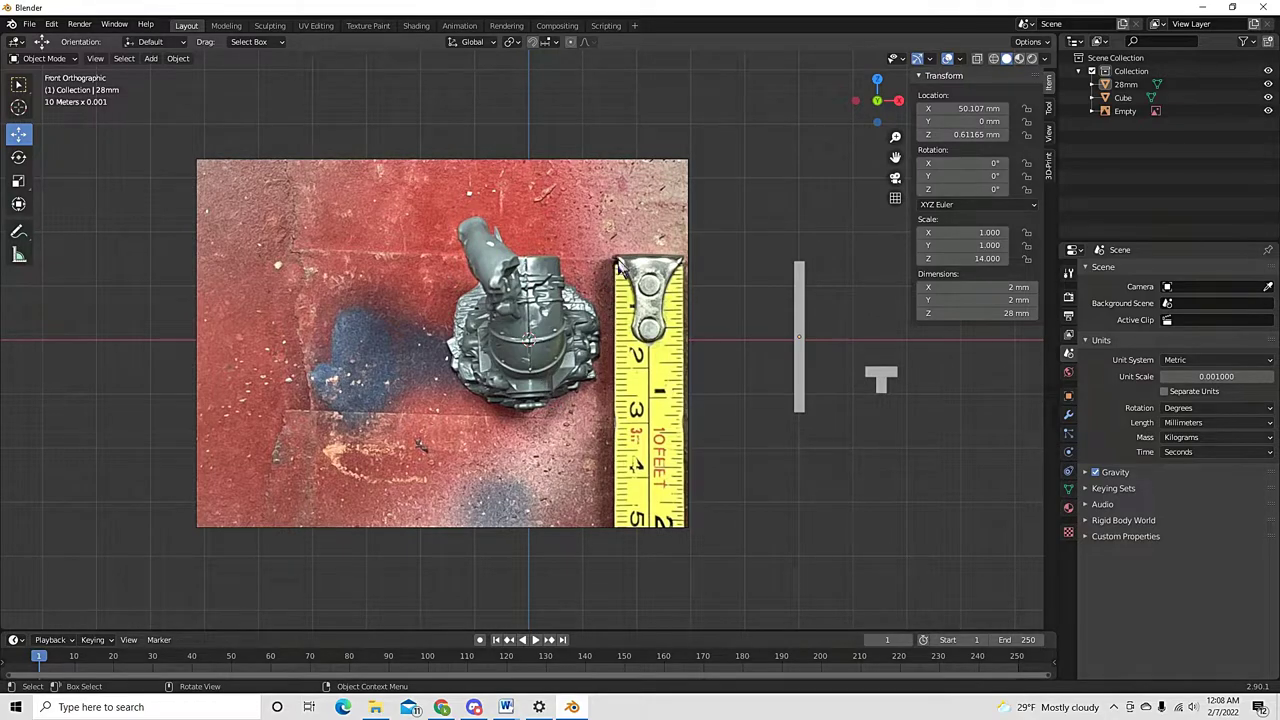
left_click(800, 355)
key("g")
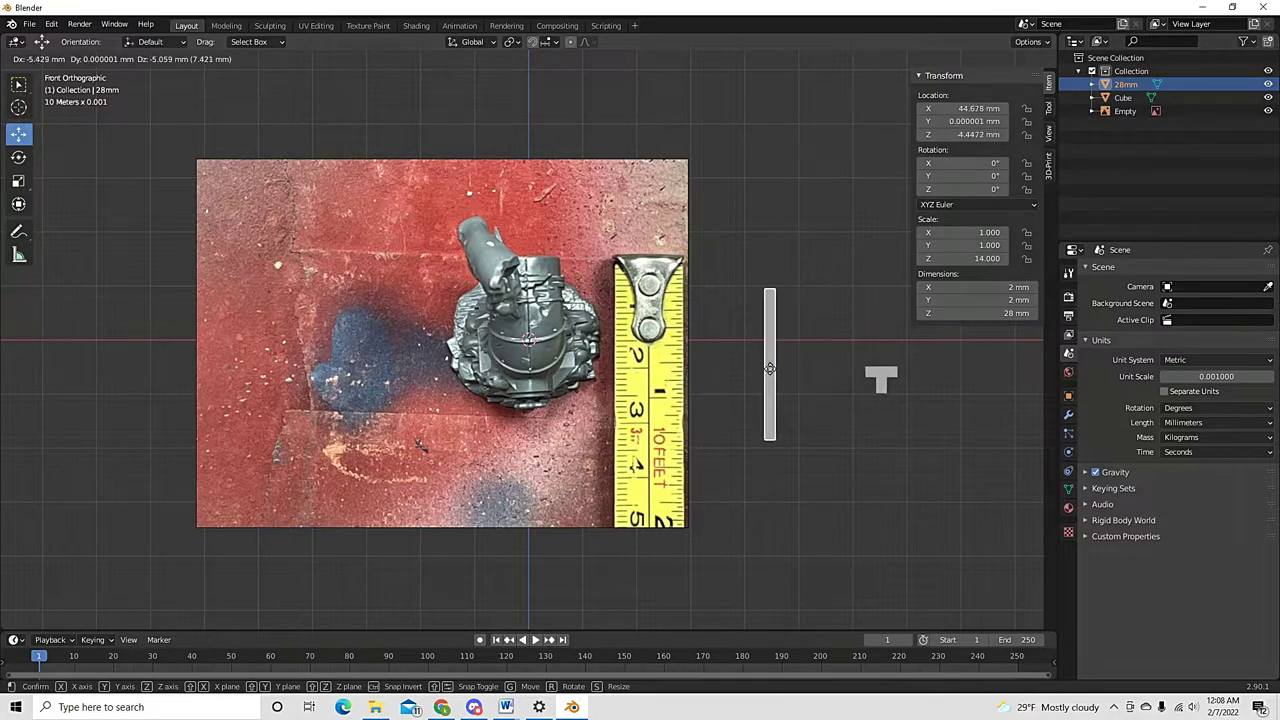
left_click(773, 393)
Search Add-ons for 'carver', confirm Object: Carver is enabled, and close Preferences
left_click(865, 528)
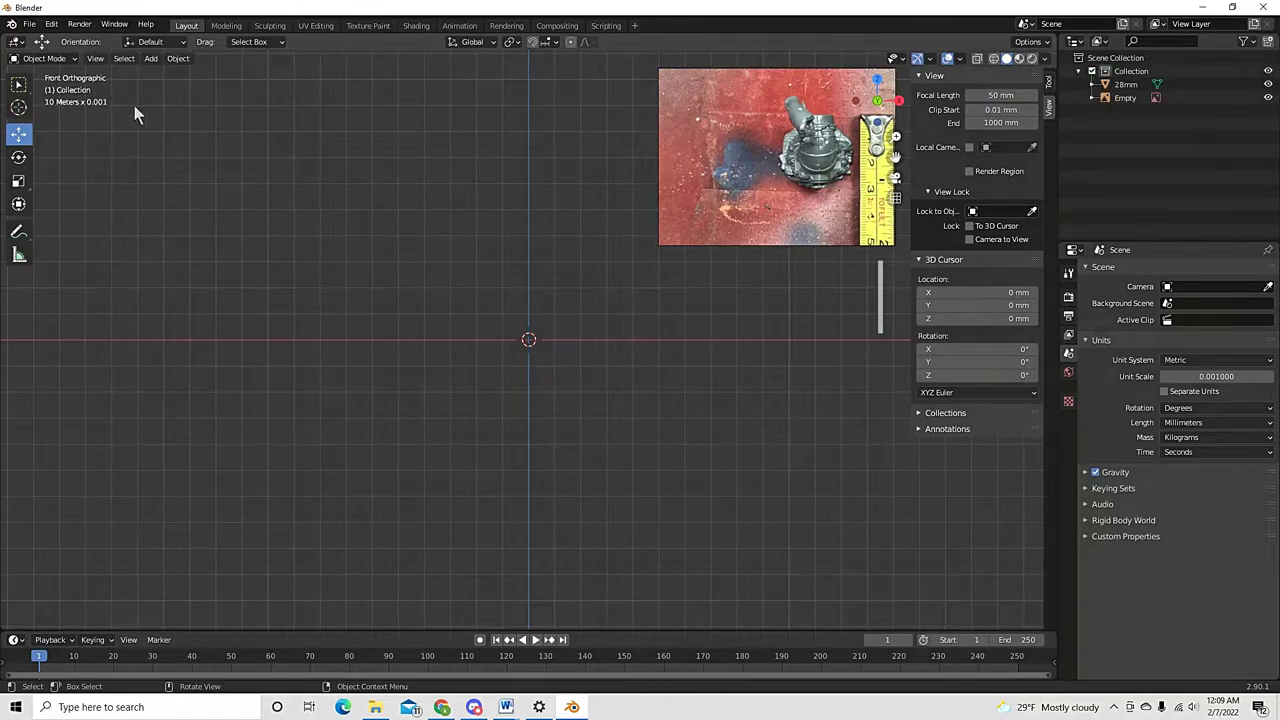
left_click(51, 24)
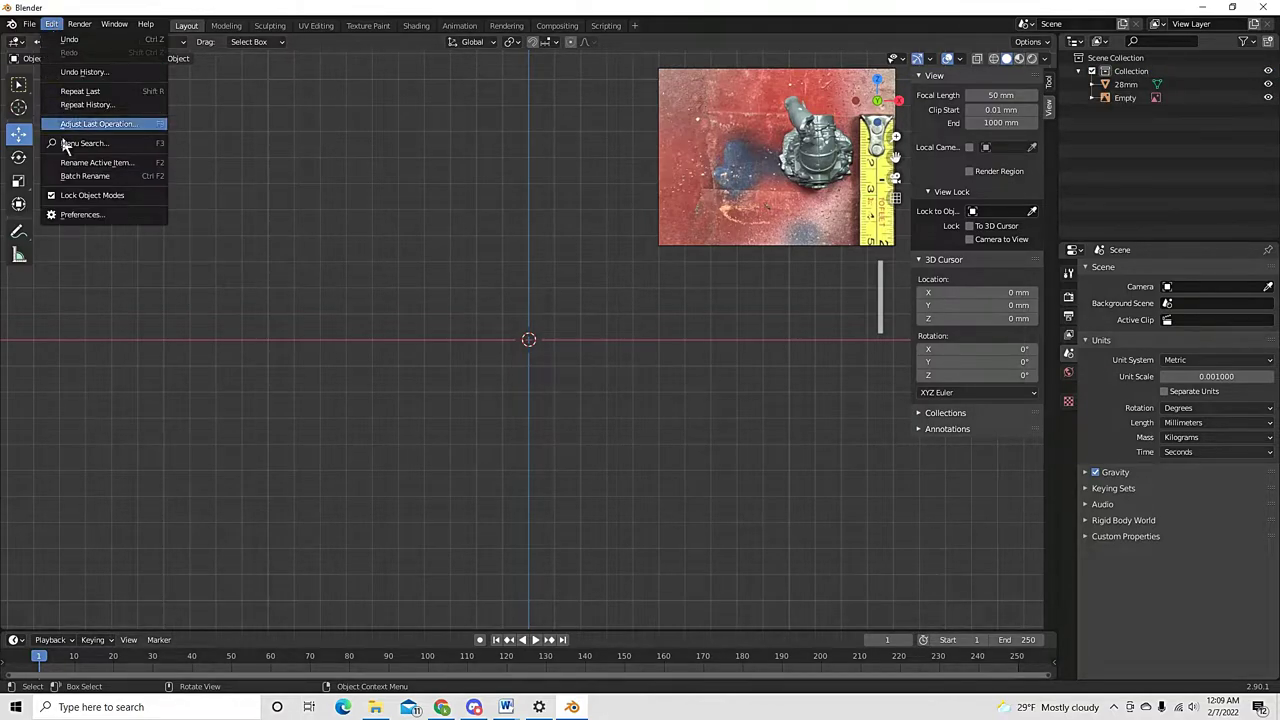
left_click(74, 215)
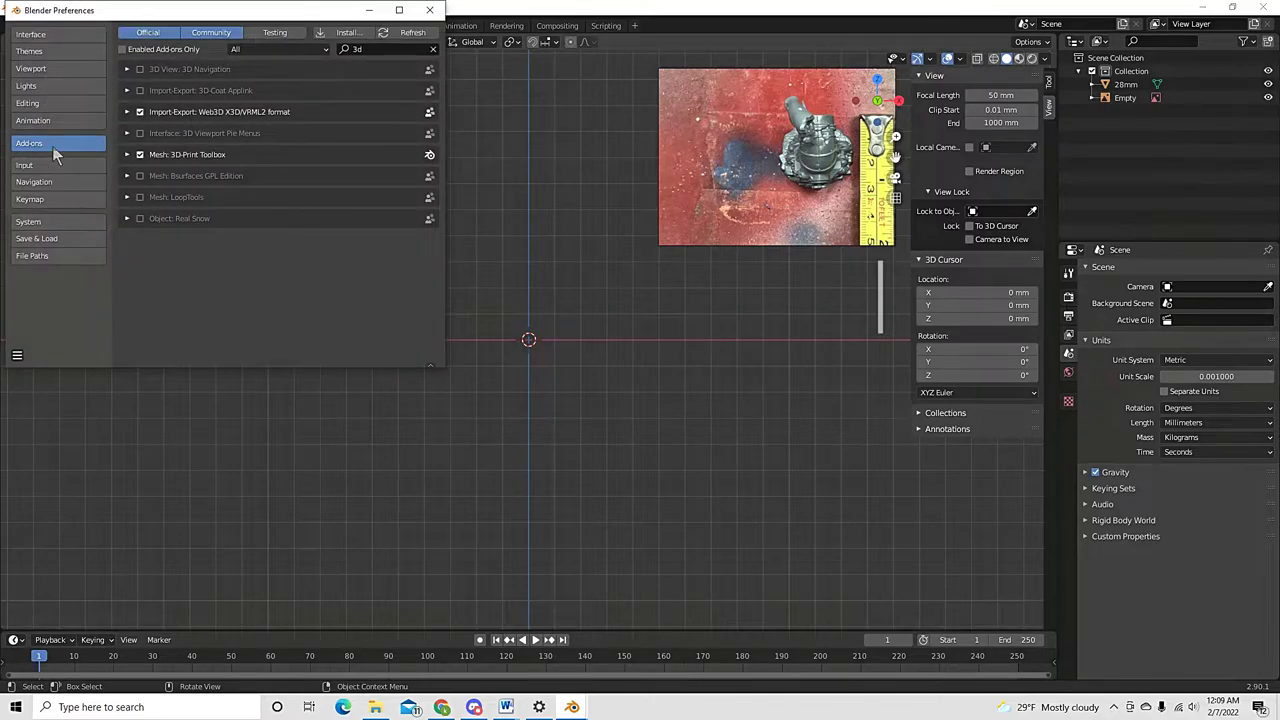
left_click(388, 50)
type("c")
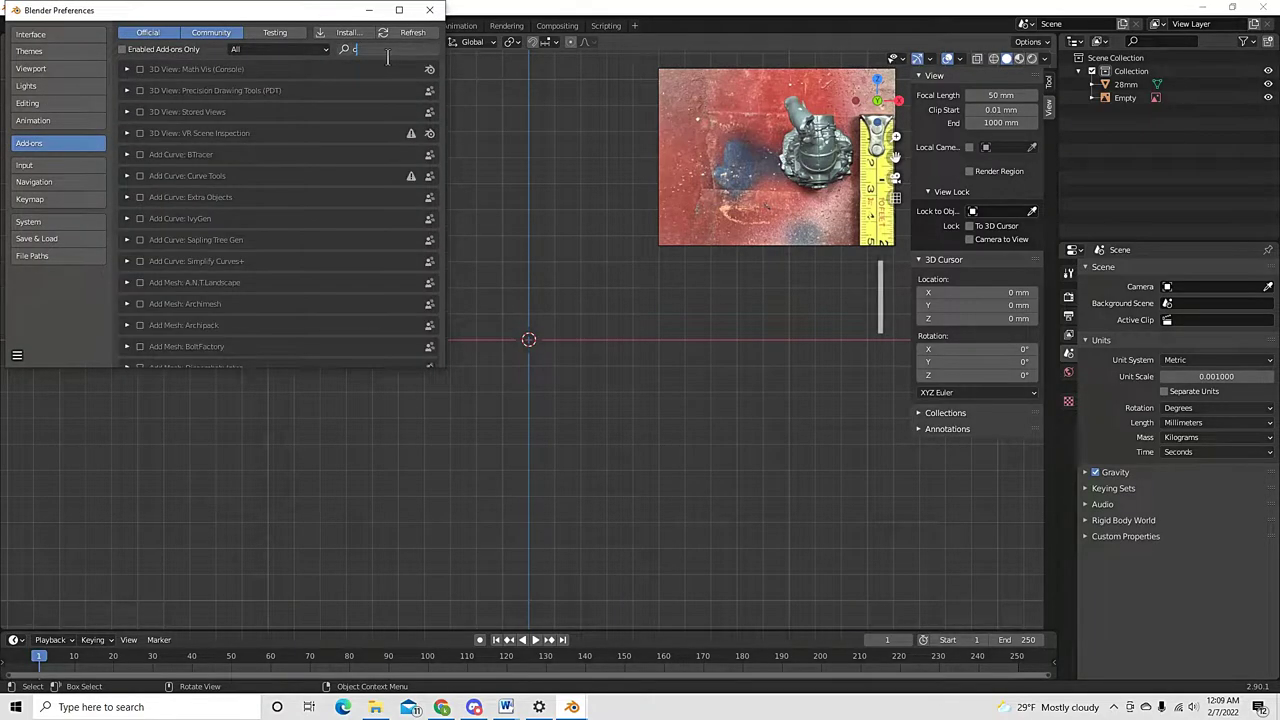
type("arver")
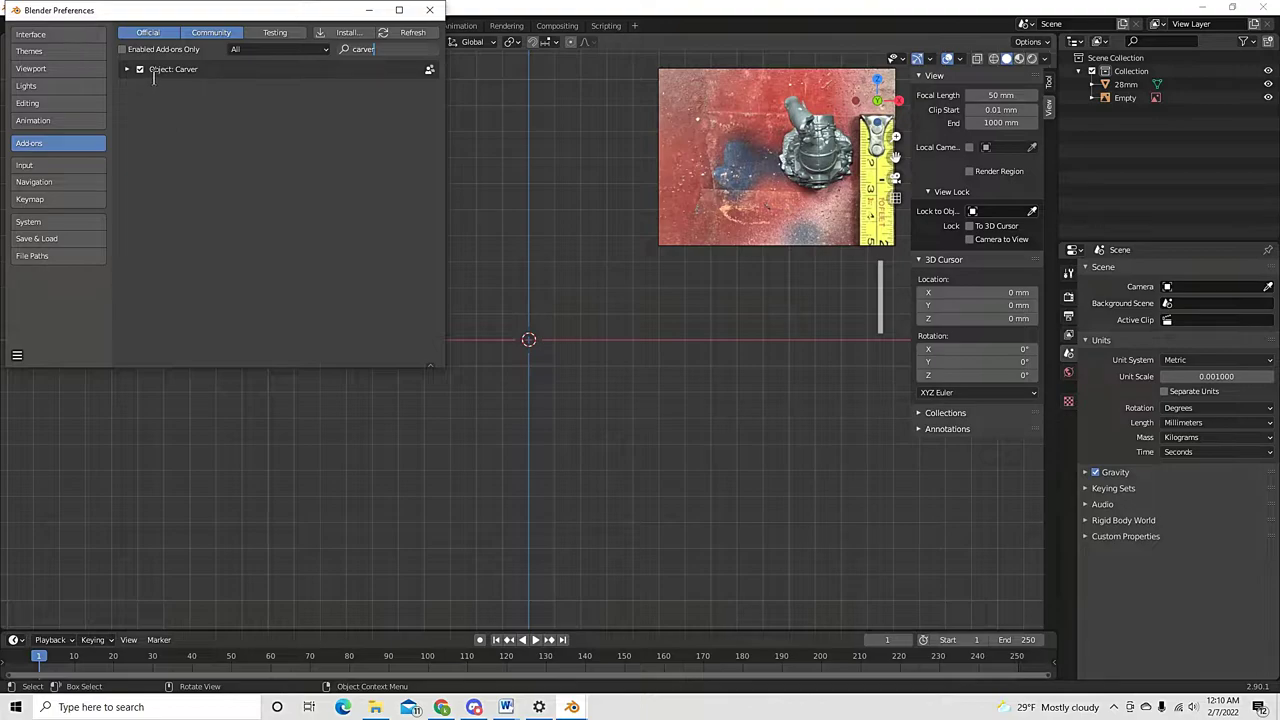
left_click(140, 69)
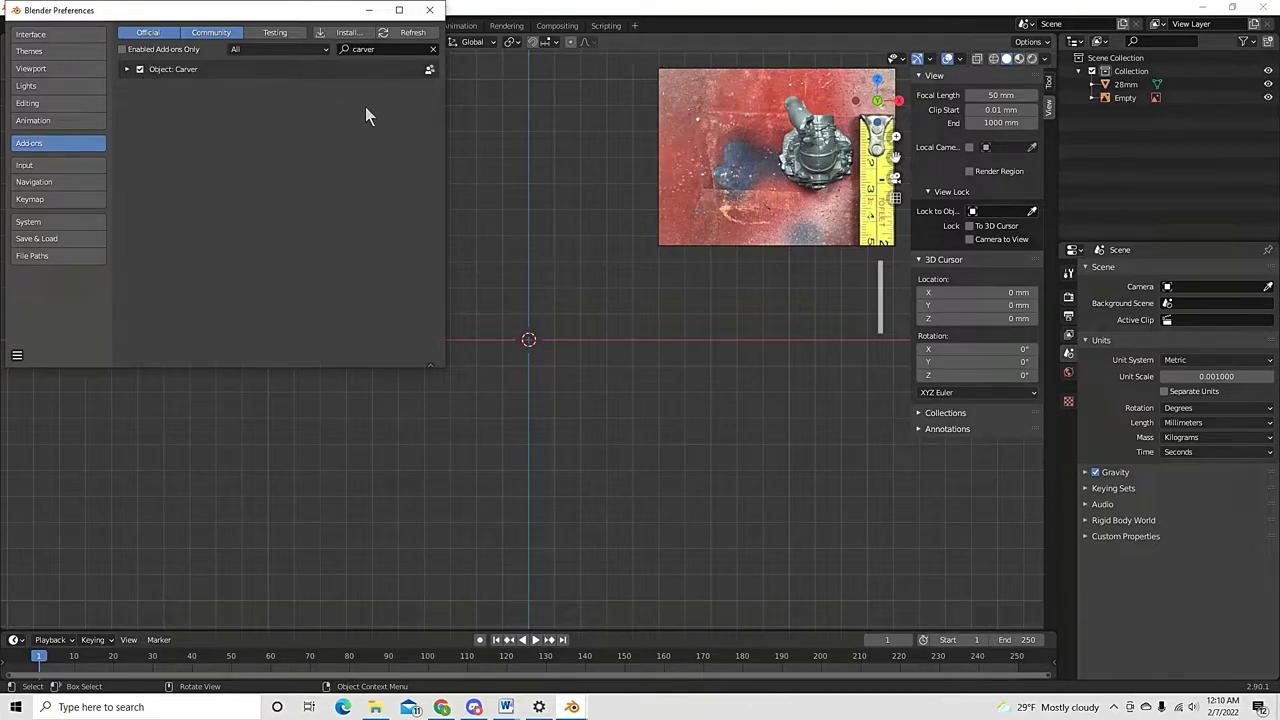
left_click(429, 10)
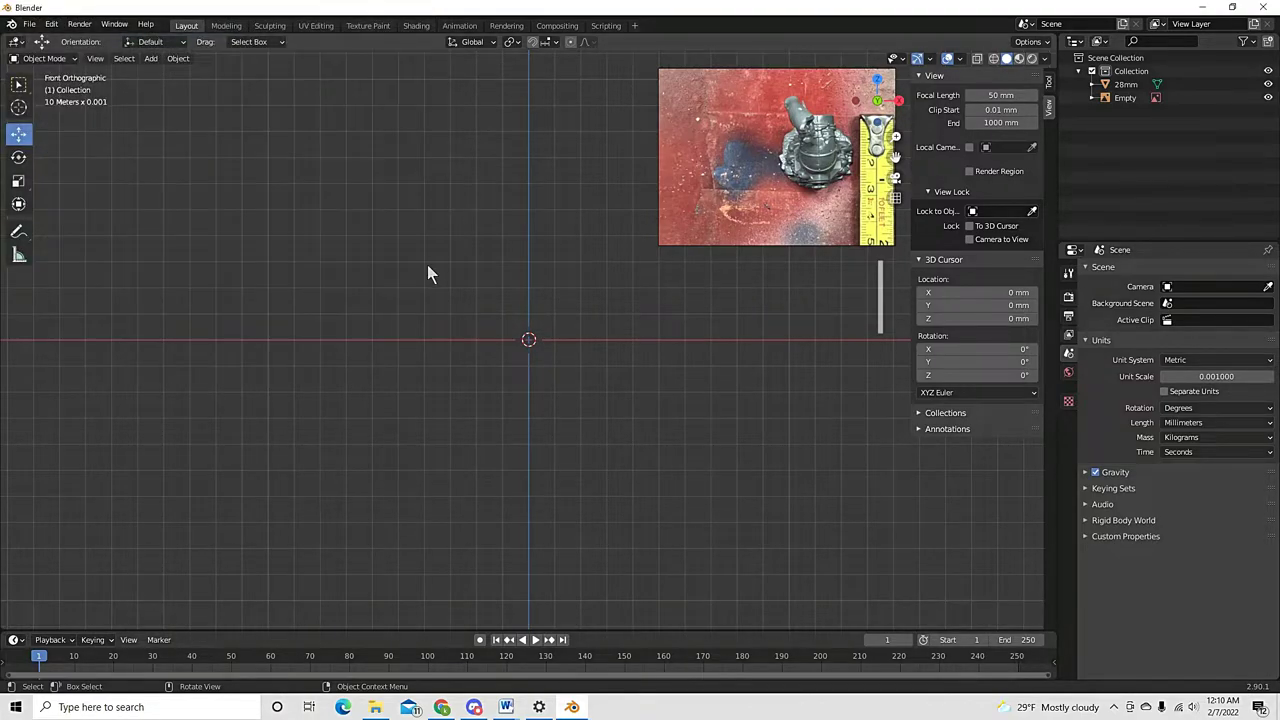
Add a cube scaled to 37.3 mm and move it left of the origin
scroll(427, 279, "up", 1)
scroll(427, 279, "down", 2)
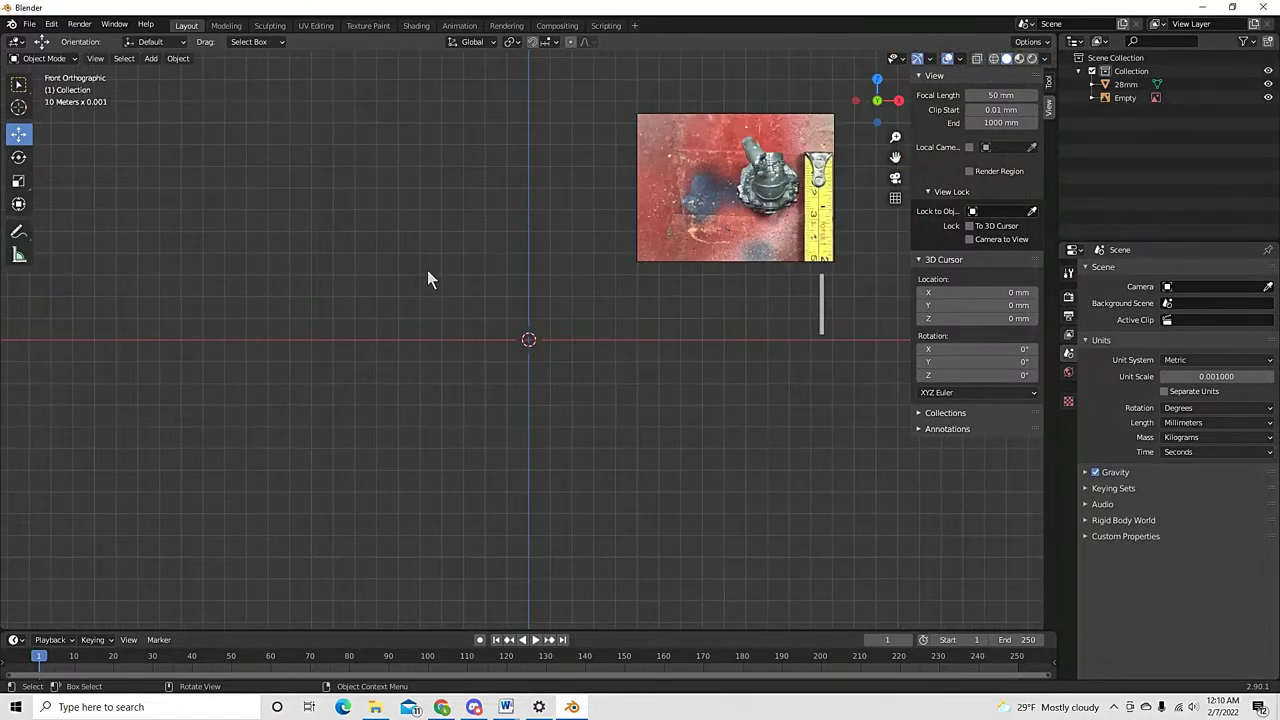
scroll(424, 330, "up", 1)
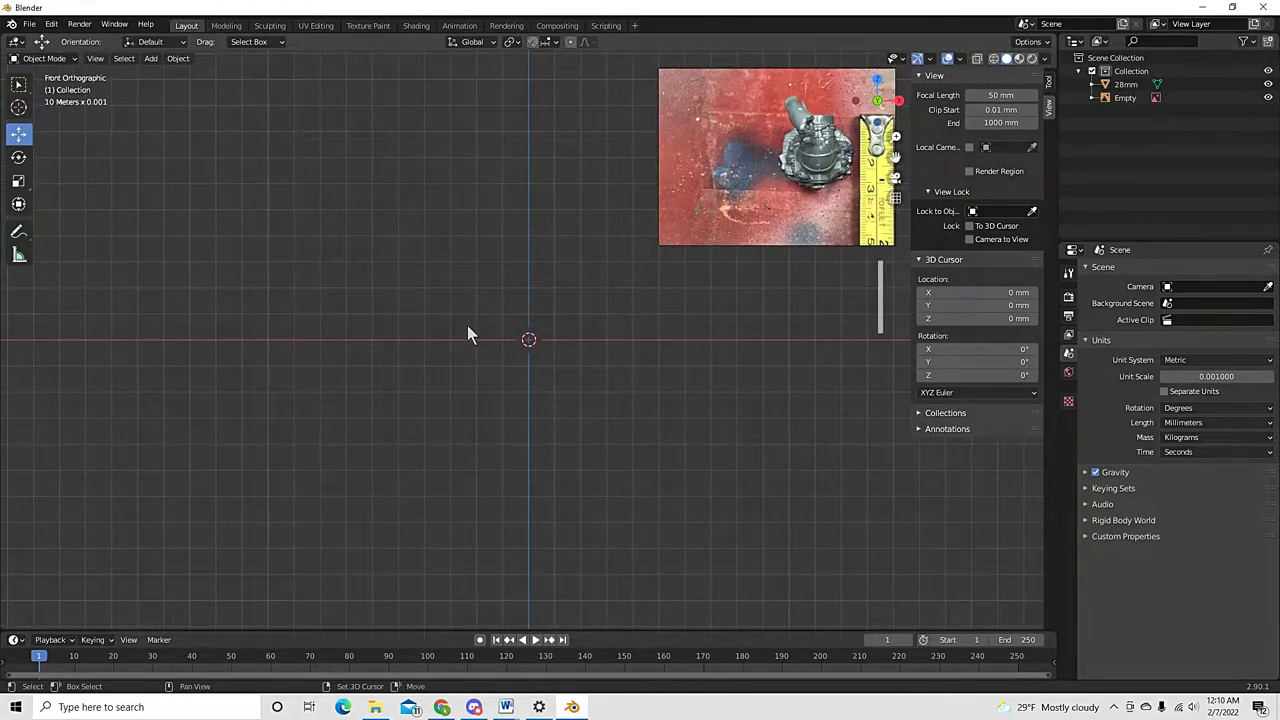
key("shift+a")
mouse_move(468, 328)
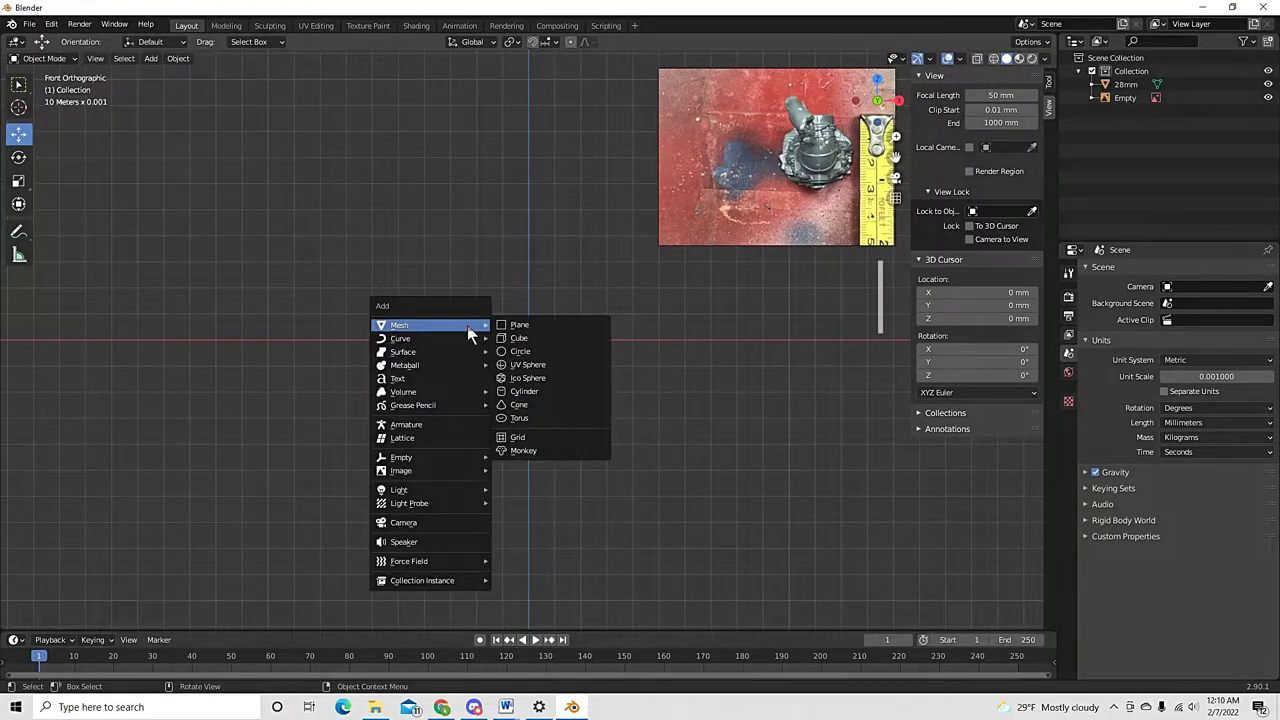
left_click(527, 339)
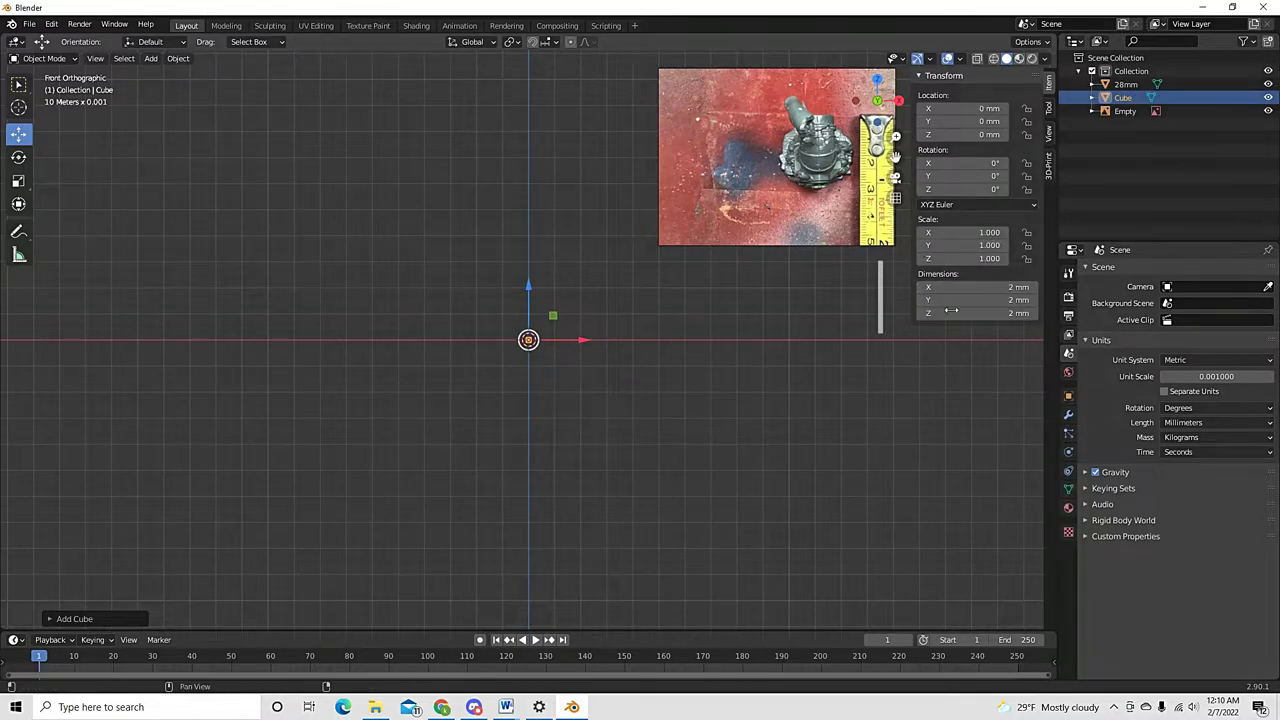
key("s")
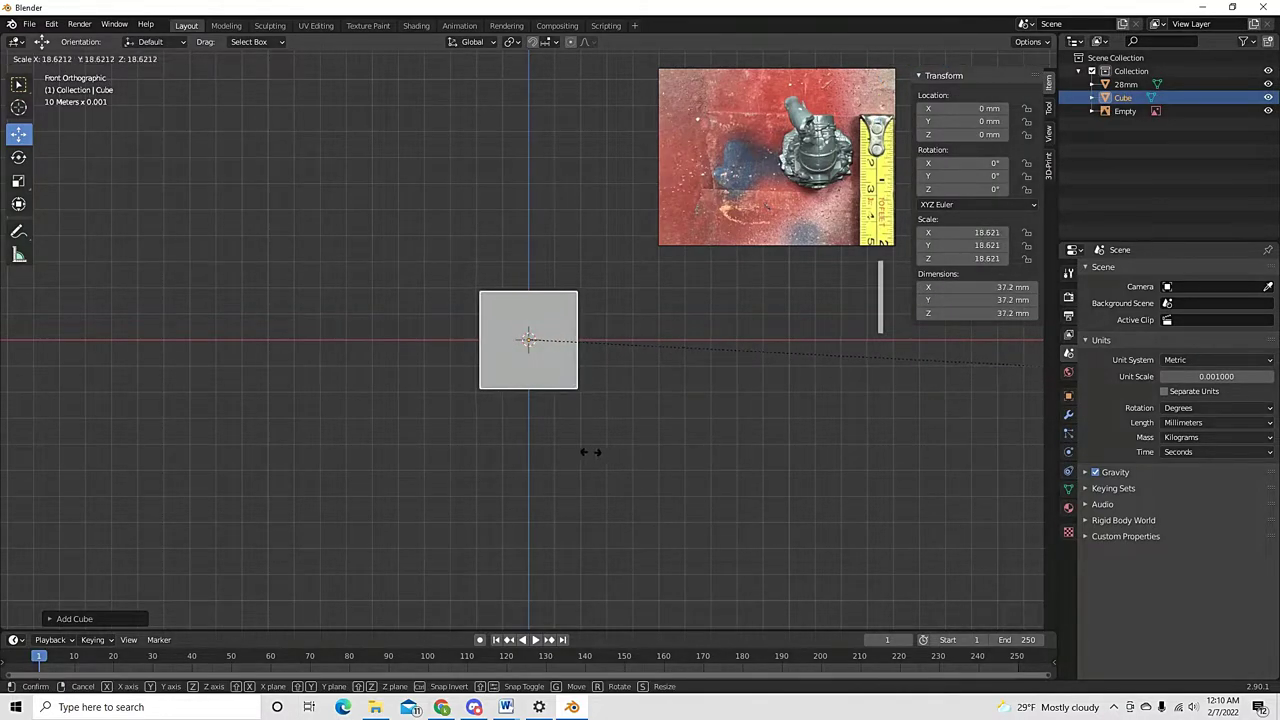
left_click(586, 449)
key("g")
left_click(381, 345)
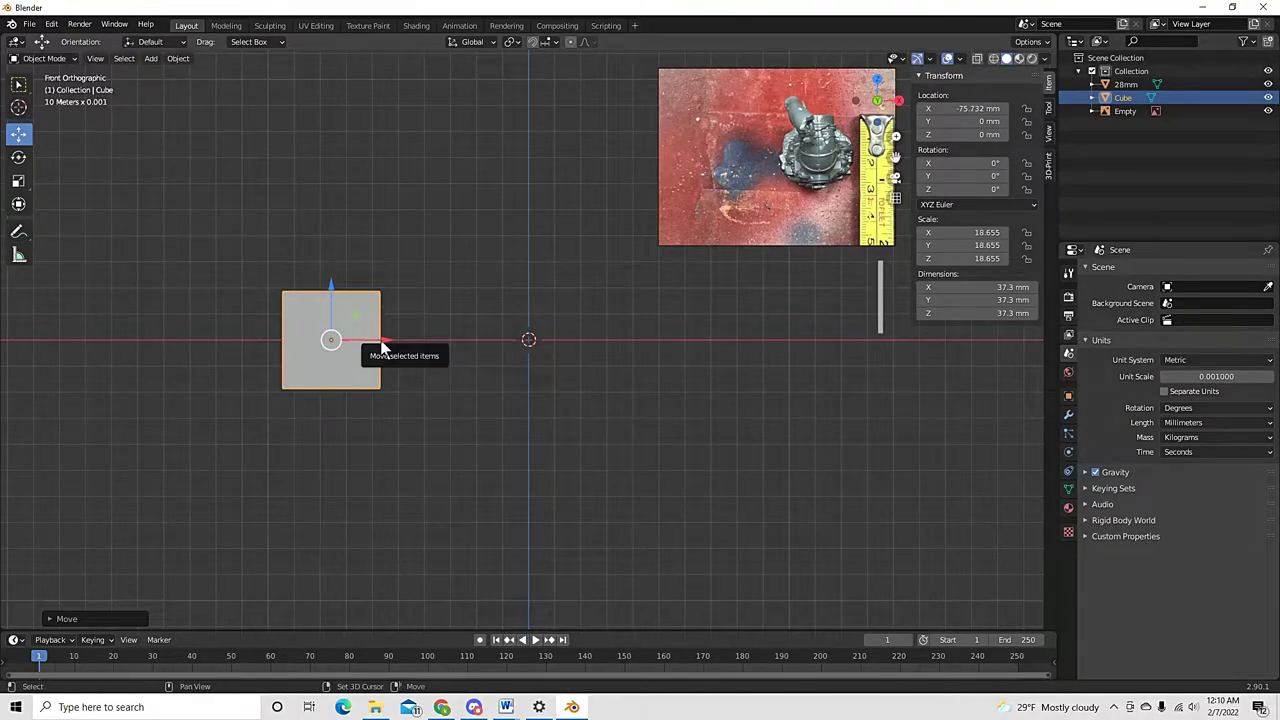
Duplicate the cube, move the original up-left, and reset the copy's location to the origin
key("shift+d")
left_click(632, 328)
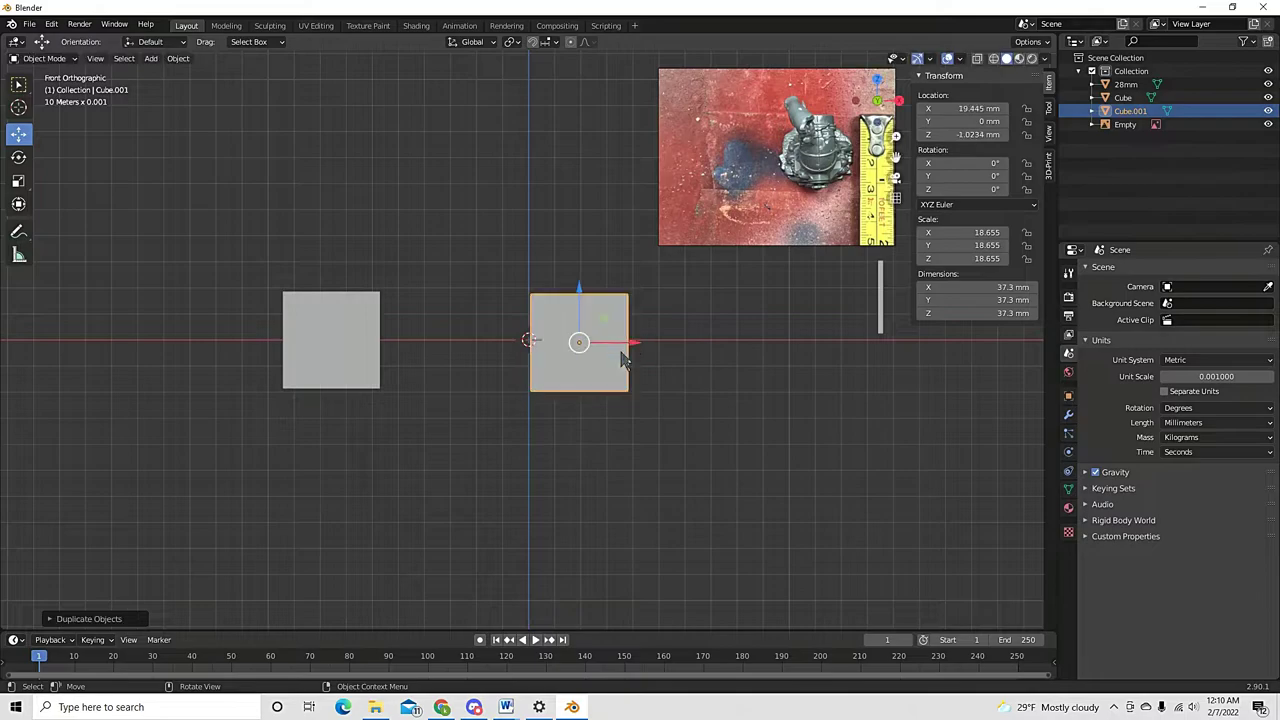
left_click(332, 343)
left_click_drag(332, 343, 230, 210)
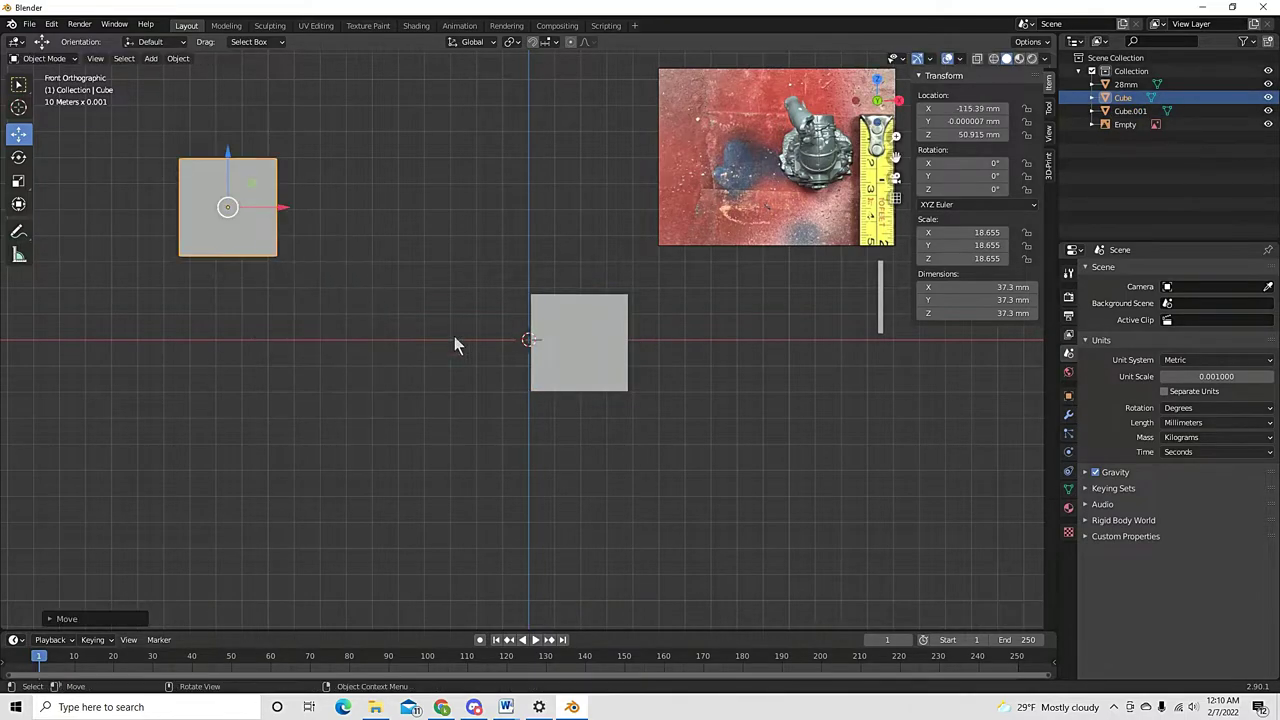
left_click(577, 346)
left_click_drag(577, 346, 551, 346)
key("alt+g")
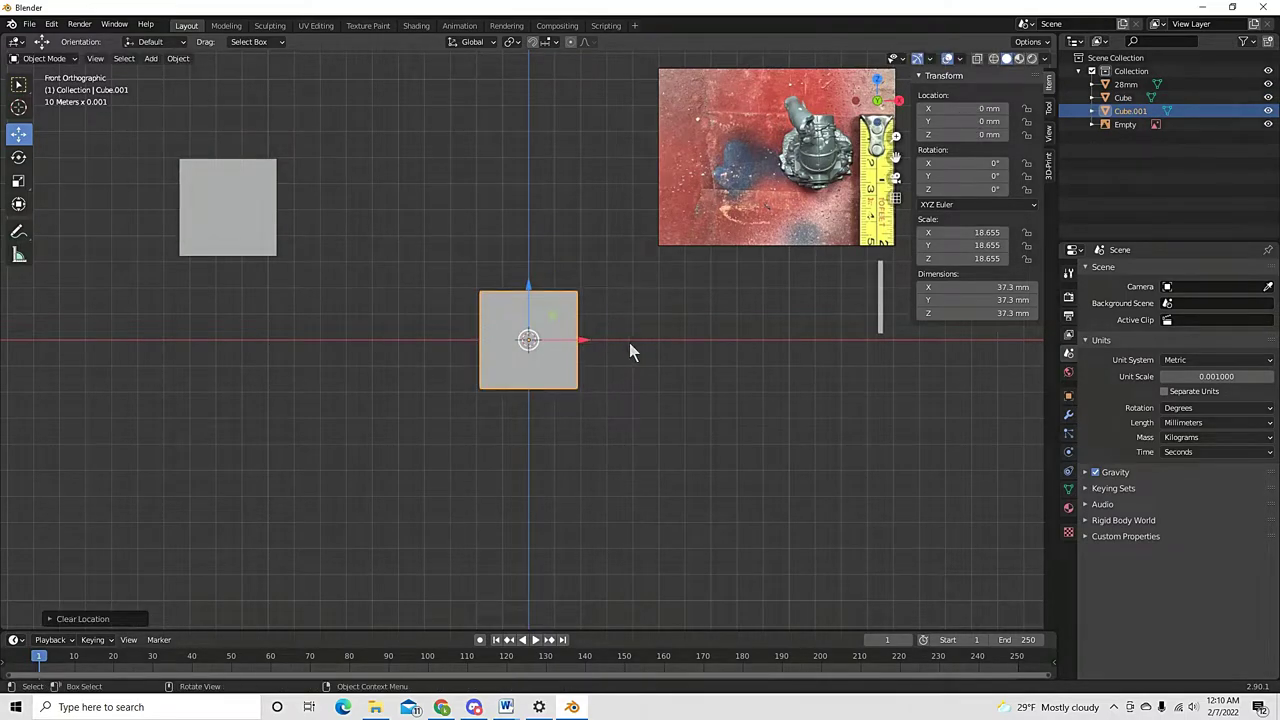
left_click(423, 430)
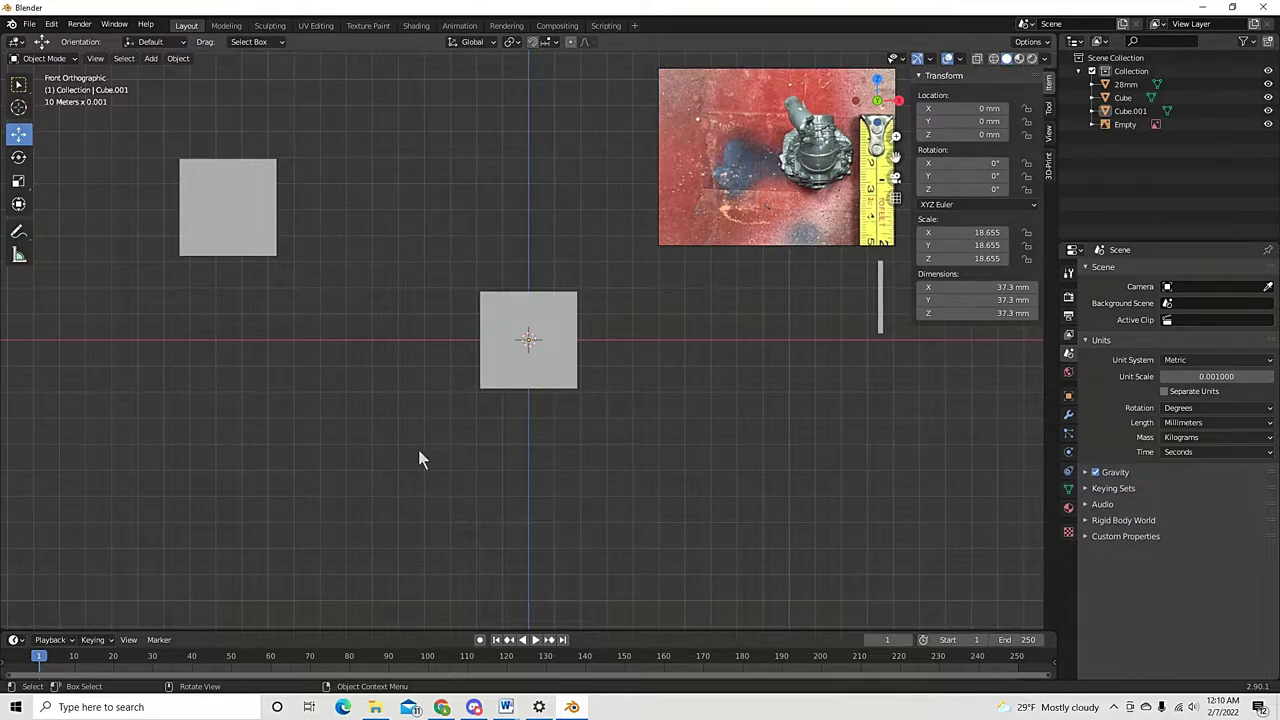
key("x")
left_click(523, 349)
Carve Difference rectangle cuts from the cube's top-right and top-left corners with Carver
key("x")
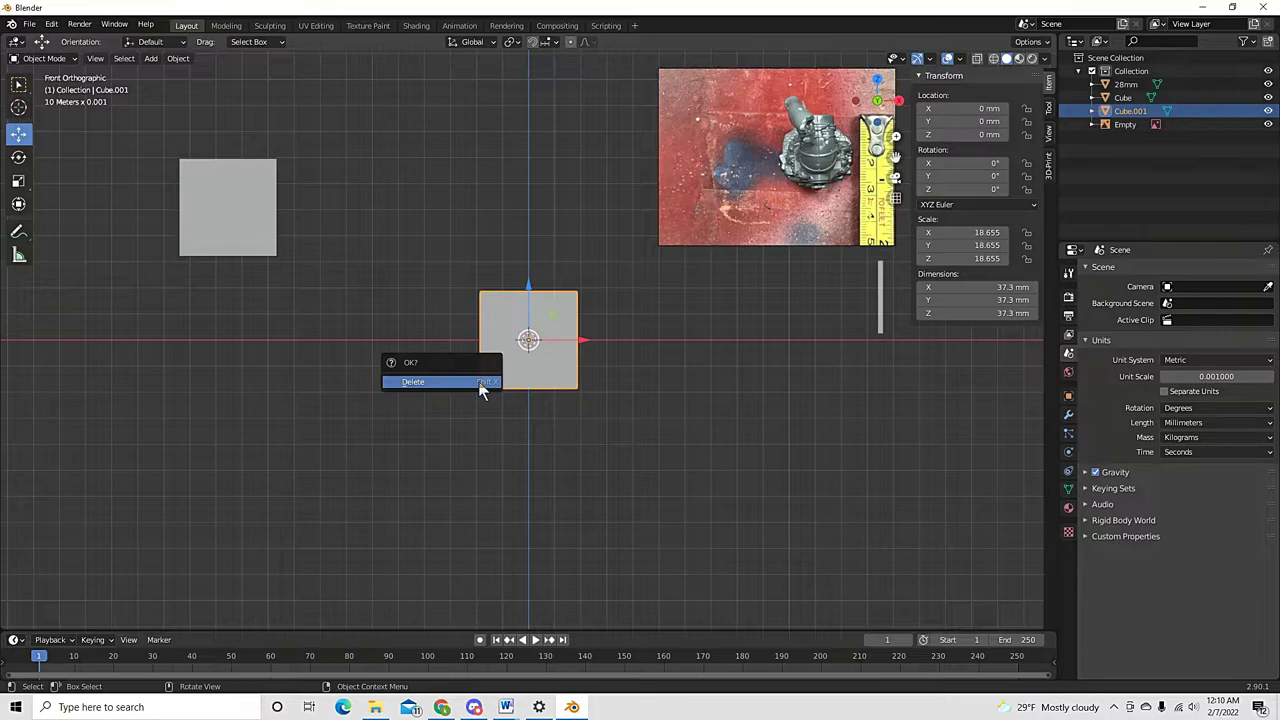
key("ctrl+shift+x")
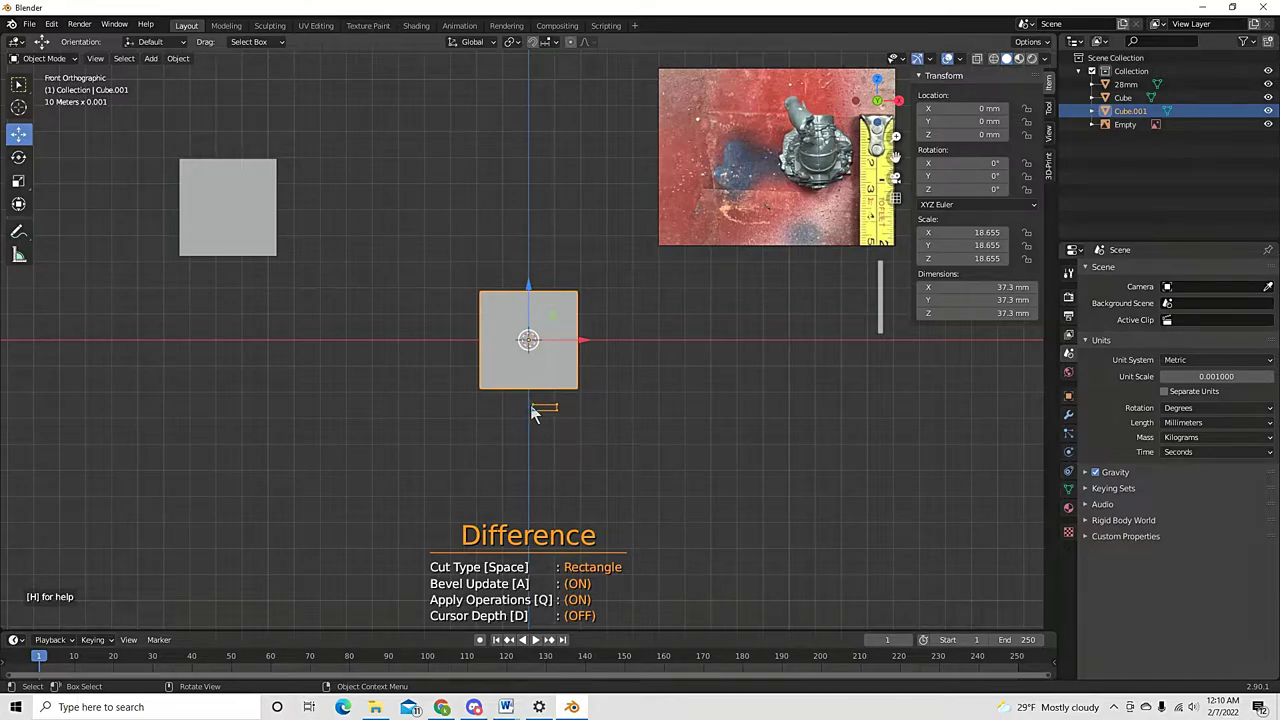
left_click_drag(533, 413, 452, 361)
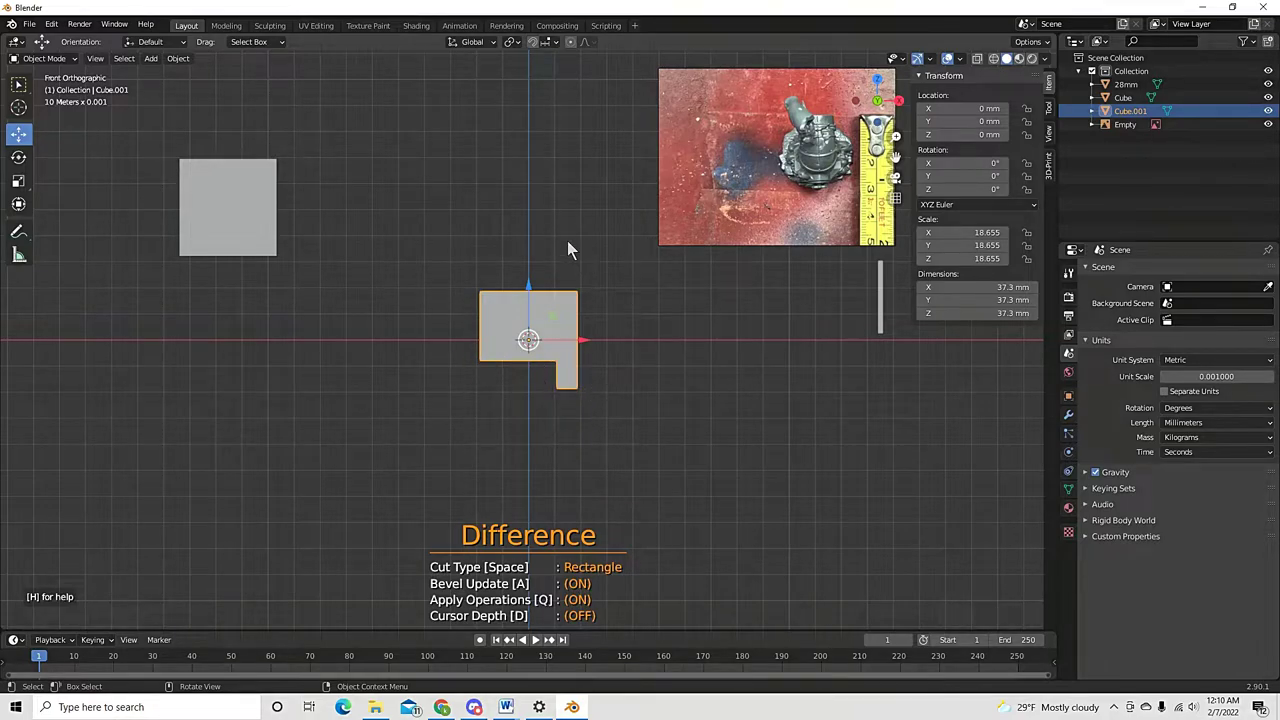
left_click_drag(595, 318, 597, 320)
left_click_drag(443, 262, 495, 305)
middle_click_drag(448, 342, 388, 370)
key("KP_1")
scroll(390, 375, "up", 2)
scroll(390, 375, "down", 1)
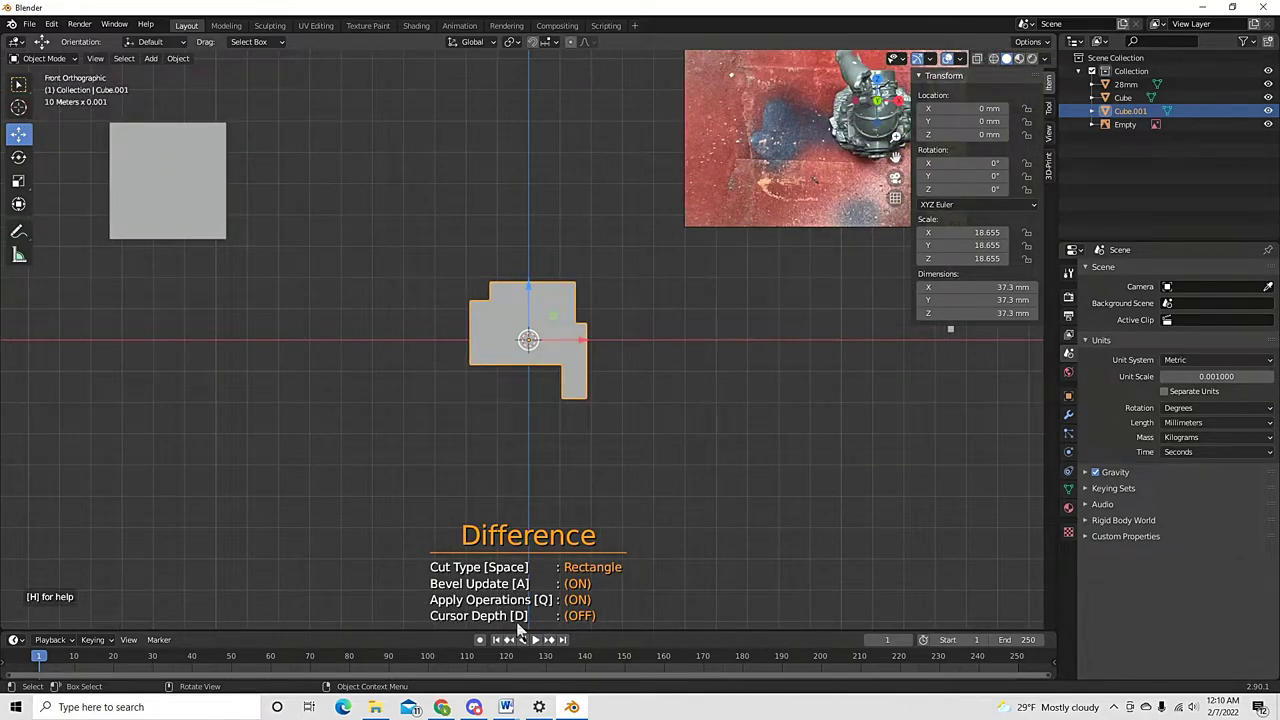
Cut another rectangle out of the cube's top and orbit to inspect the stepped profile
key("d")
key("d")
key("d")
left_click_drag(435, 237, 610, 317)
key("d")
middle_click_drag(611, 323, 495, 332)
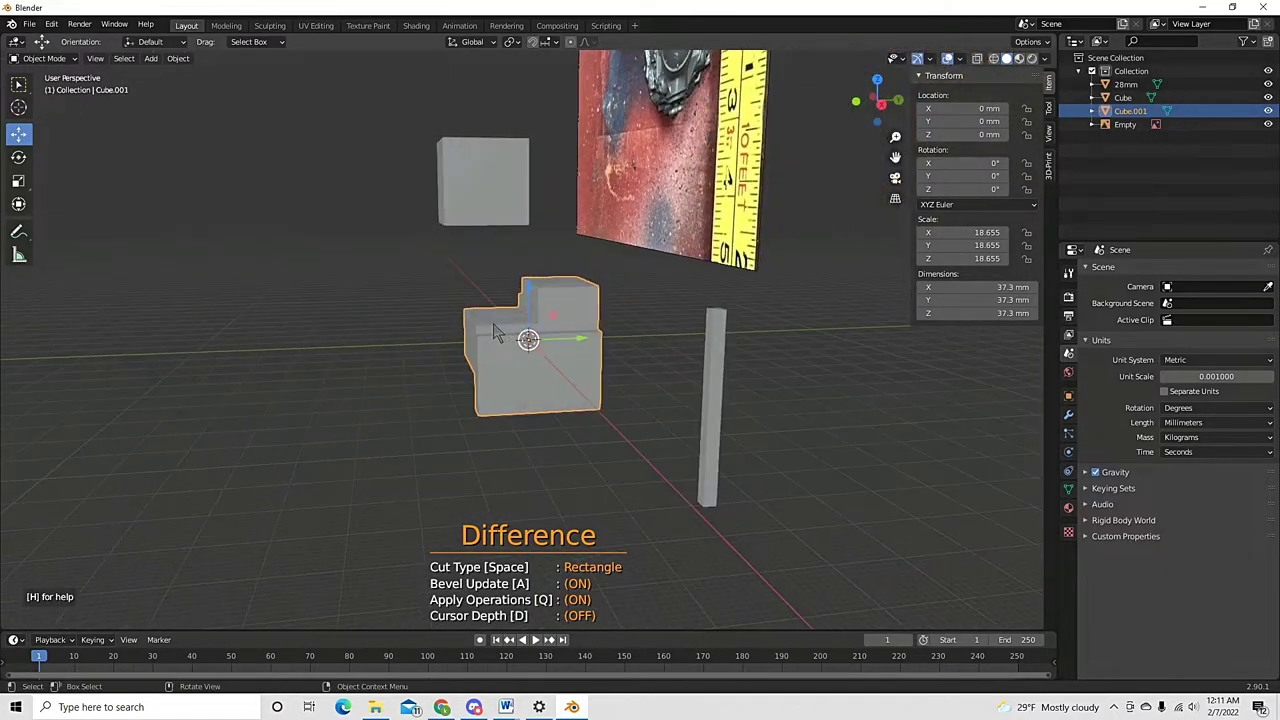
scroll(528, 342, "up", 8)
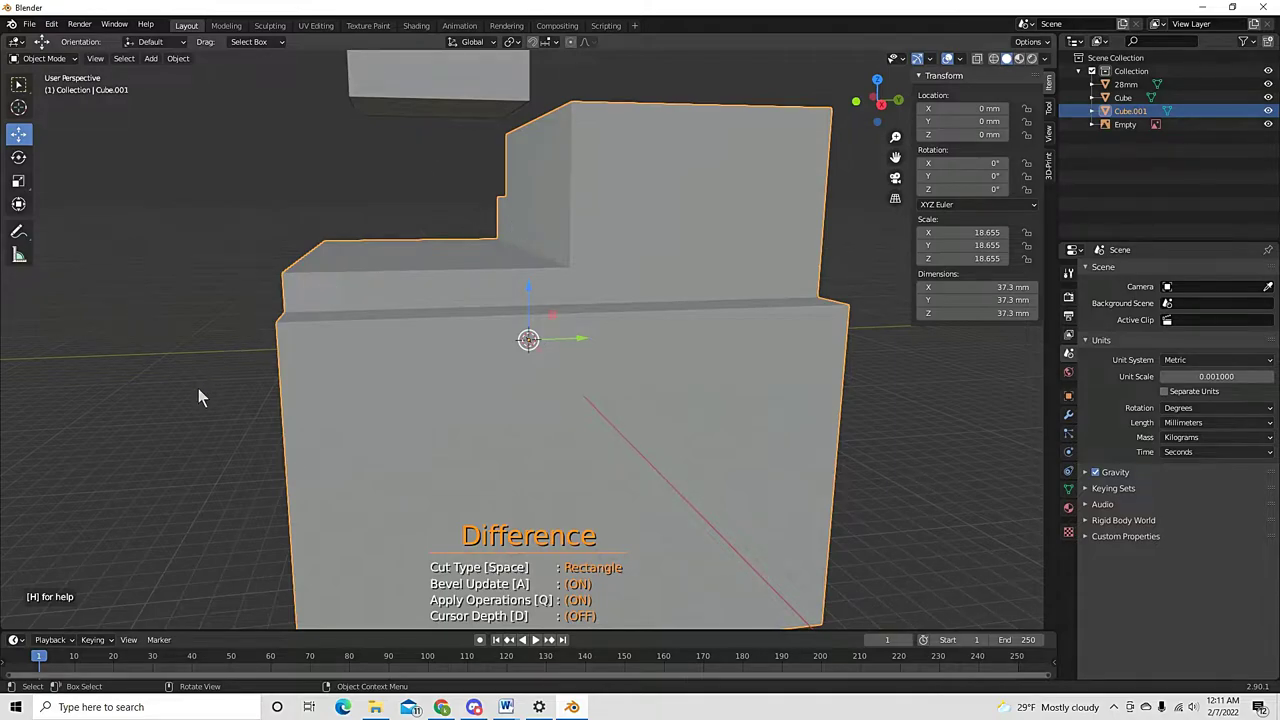
middle_click_drag(277, 394, 336, 400)
scroll(338, 398, "down", 3)
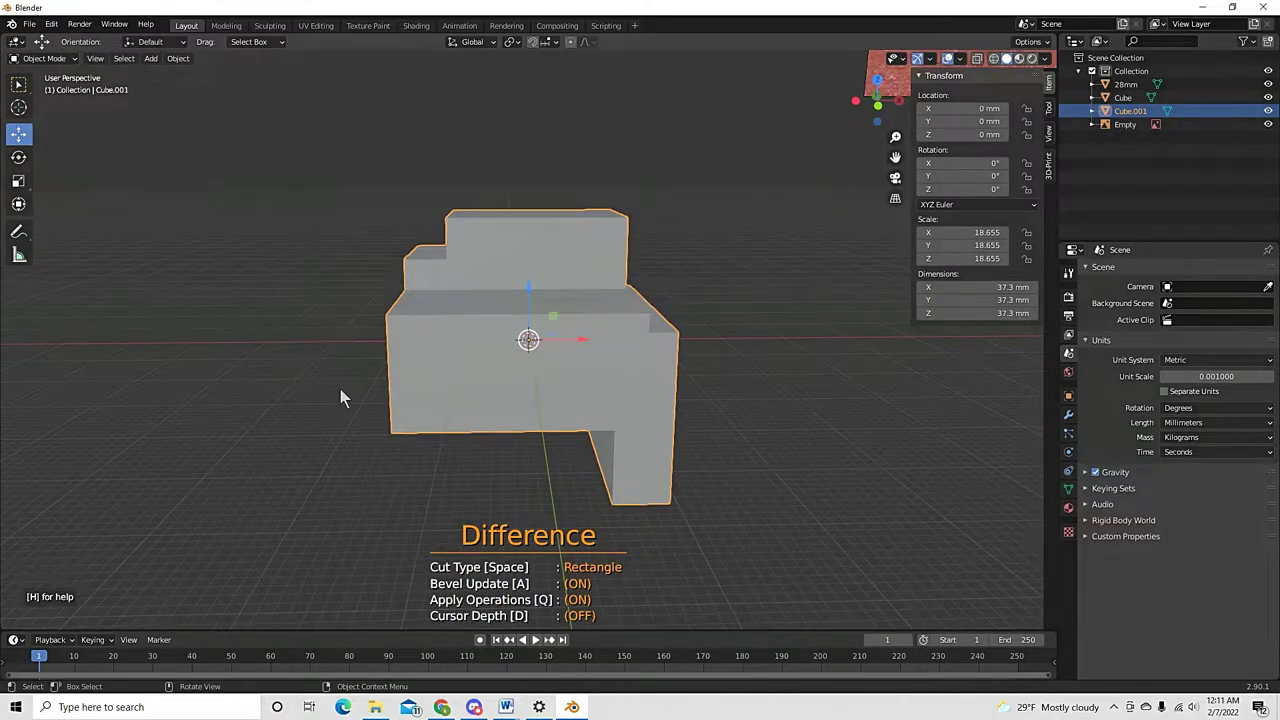
key("KP_1")
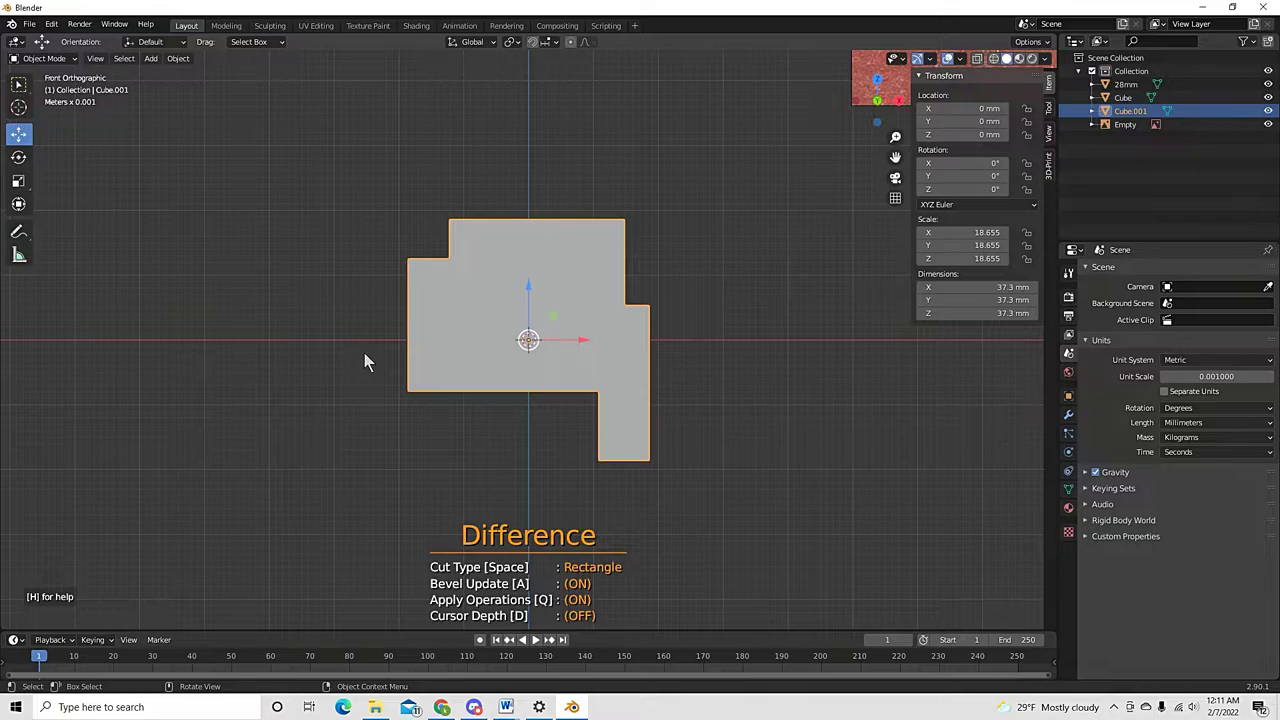
key("ctrl")
middle_click_drag(365, 355, 303, 410)
Slice a slanted wedge from the cube's upper-left edge using a Line-type Carver cut
key("KP_1")
left_click_drag(275, 177, 341, 252)
key("space")
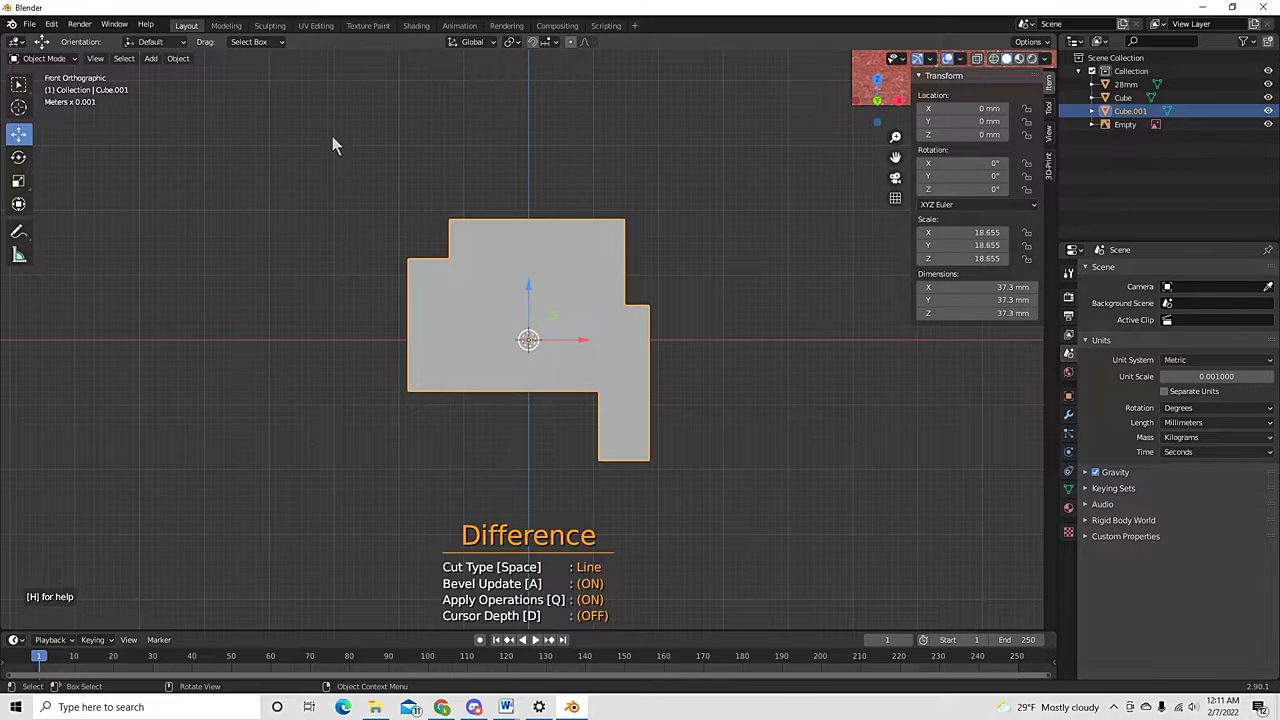
left_click(332, 136)
left_click(323, 262)
left_click(414, 238)
left_click(389, 320)
left_click(292, 263)
middle_click_drag(292, 263, 357, 320)
key("KP_1")
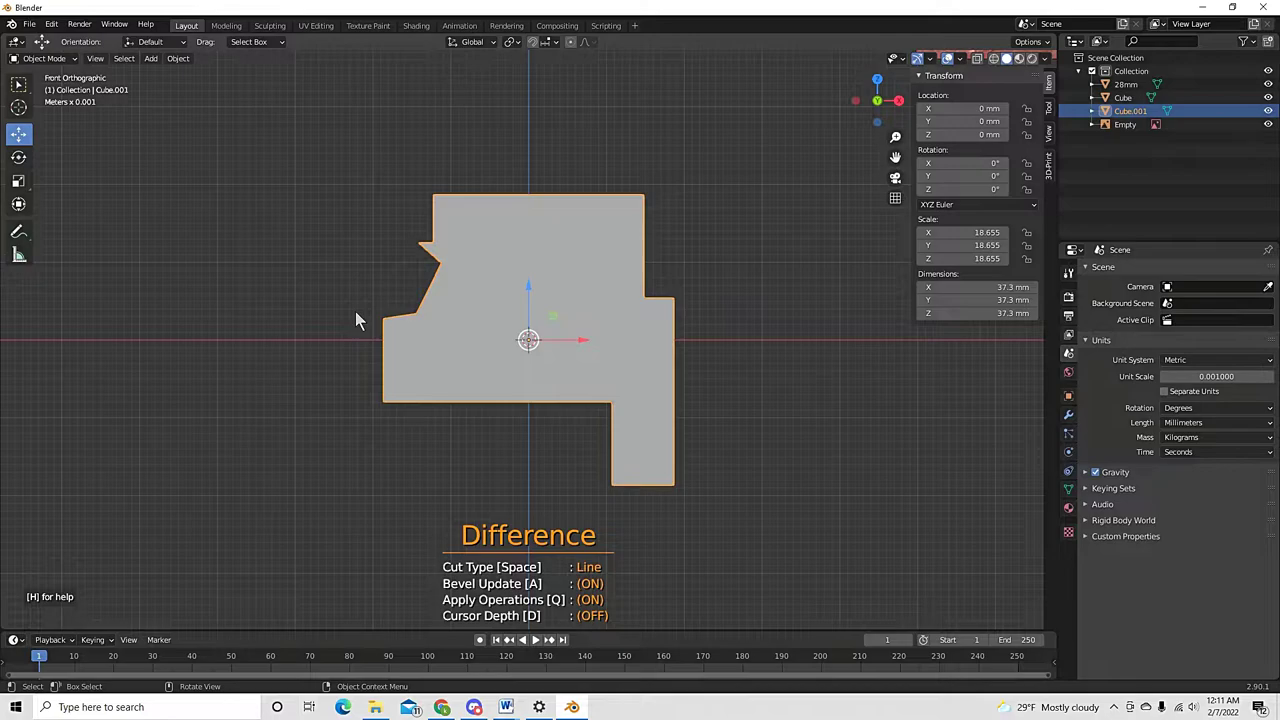
scroll(355, 311, "down", 2)
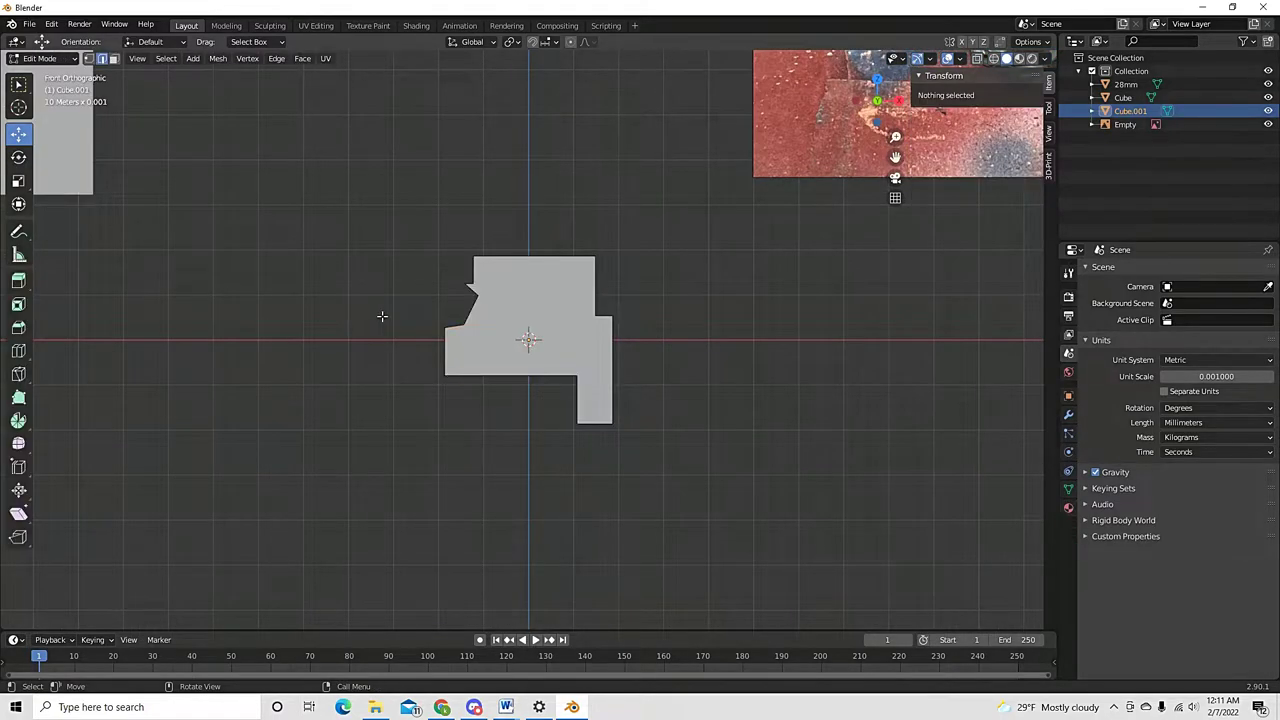
Delete the carved cube and duplicate the remaining cube above the origin
key("Delete")
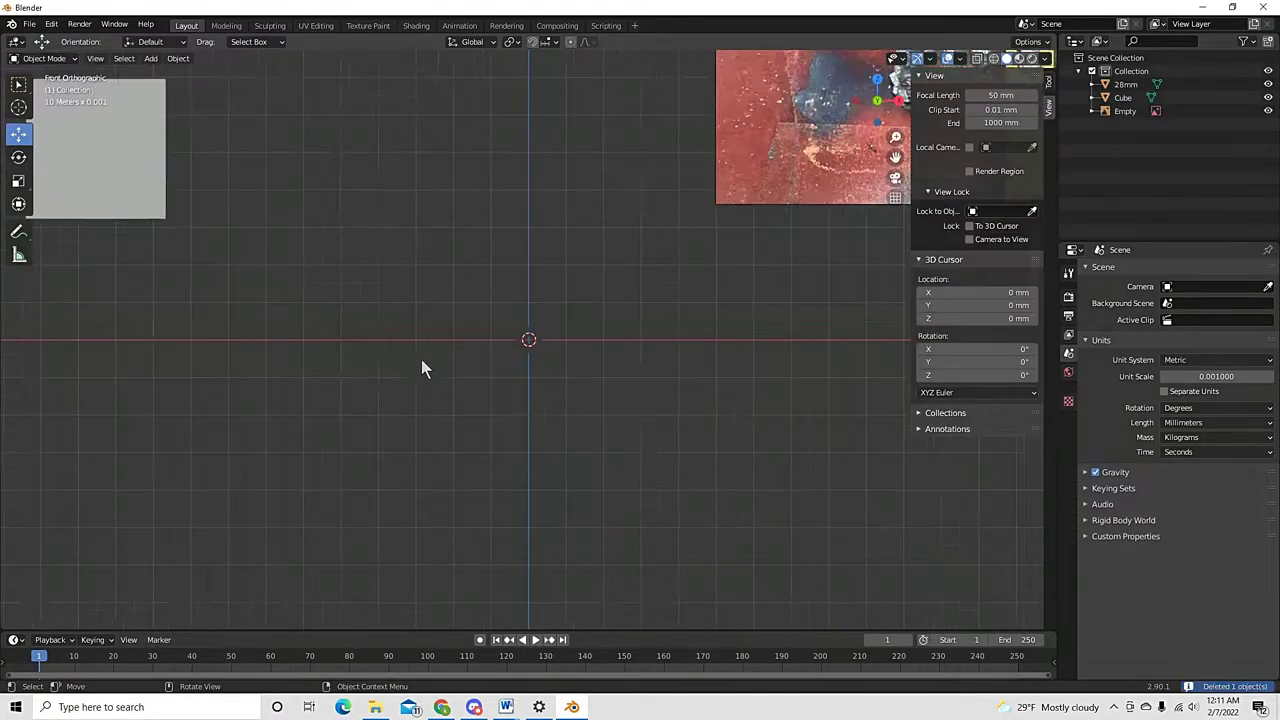
left_click(343, 251)
key("shift+d")
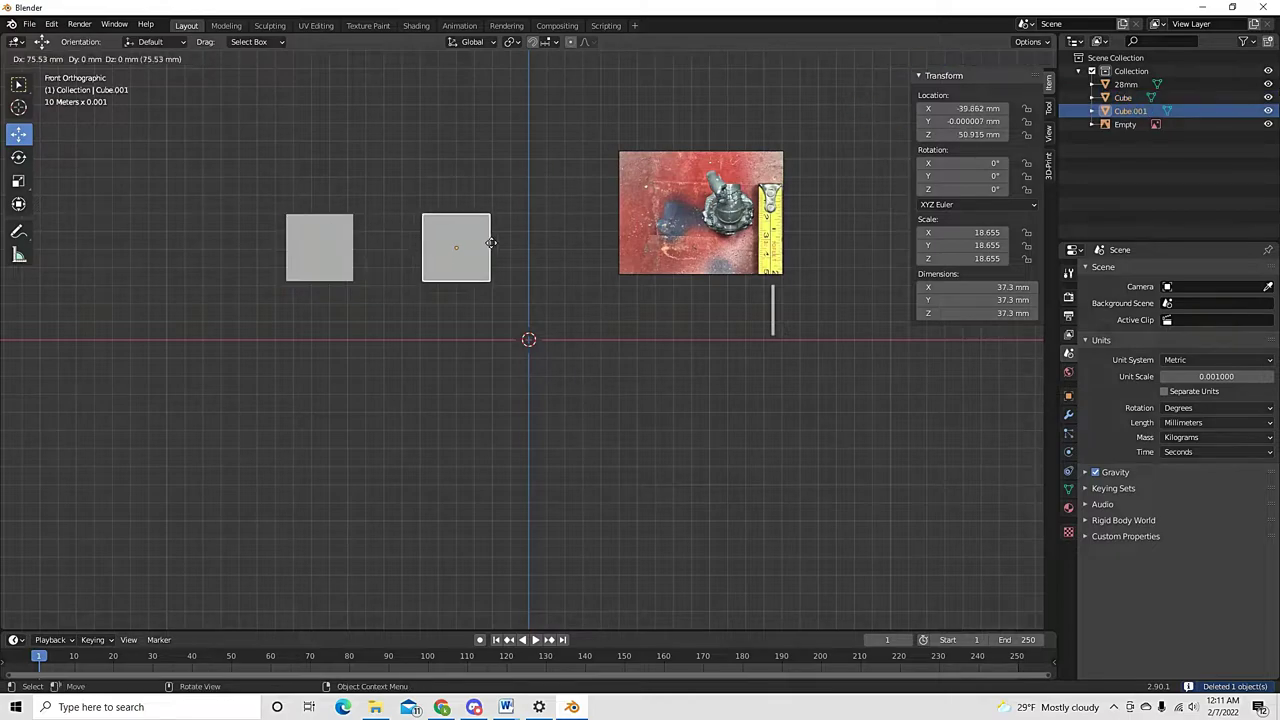
left_click(505, 180)
Reset both the reference image and the copied cube to the world origin
left_click(700, 213)
left_click_drag(701, 215, 532, 337)
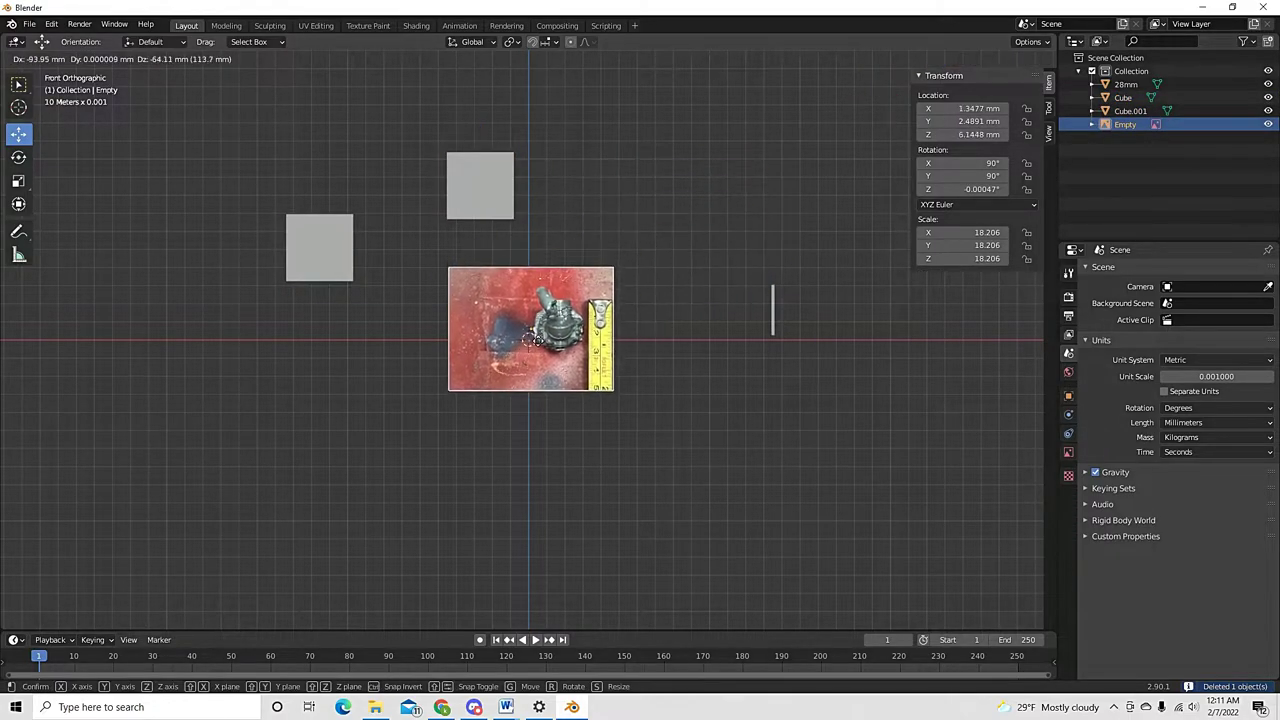
key("alt+g")
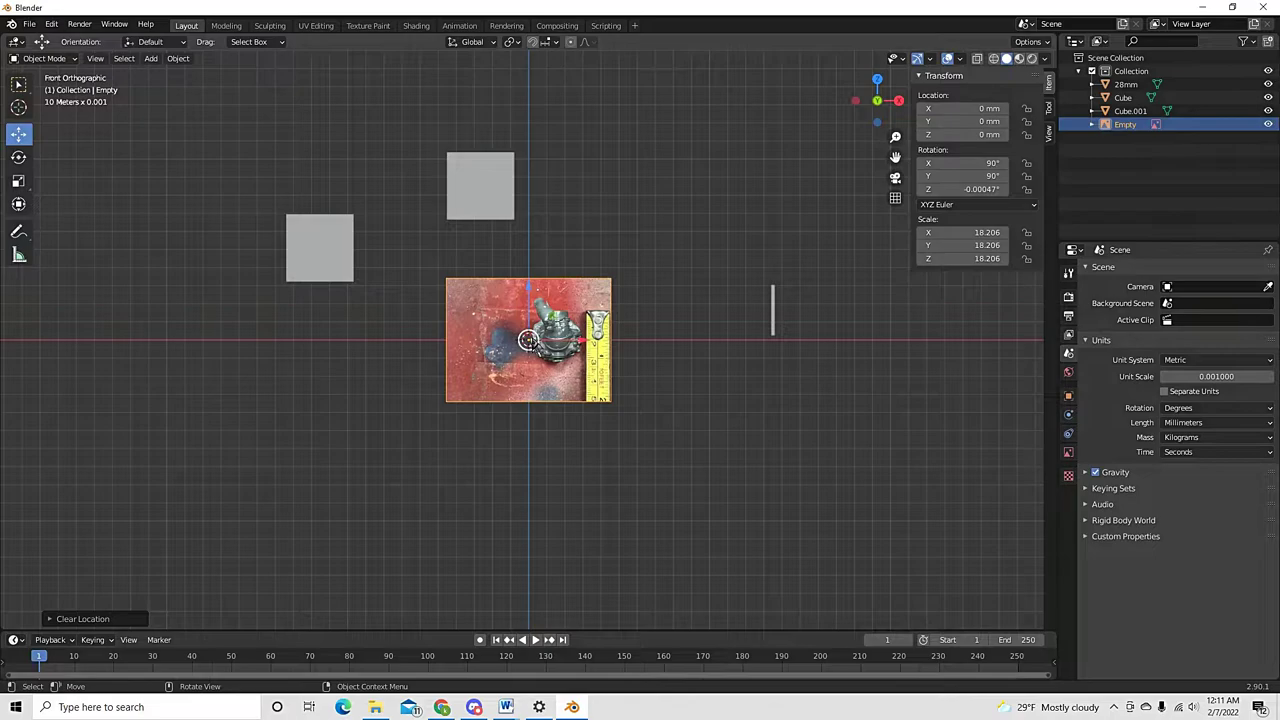
left_click(490, 205)
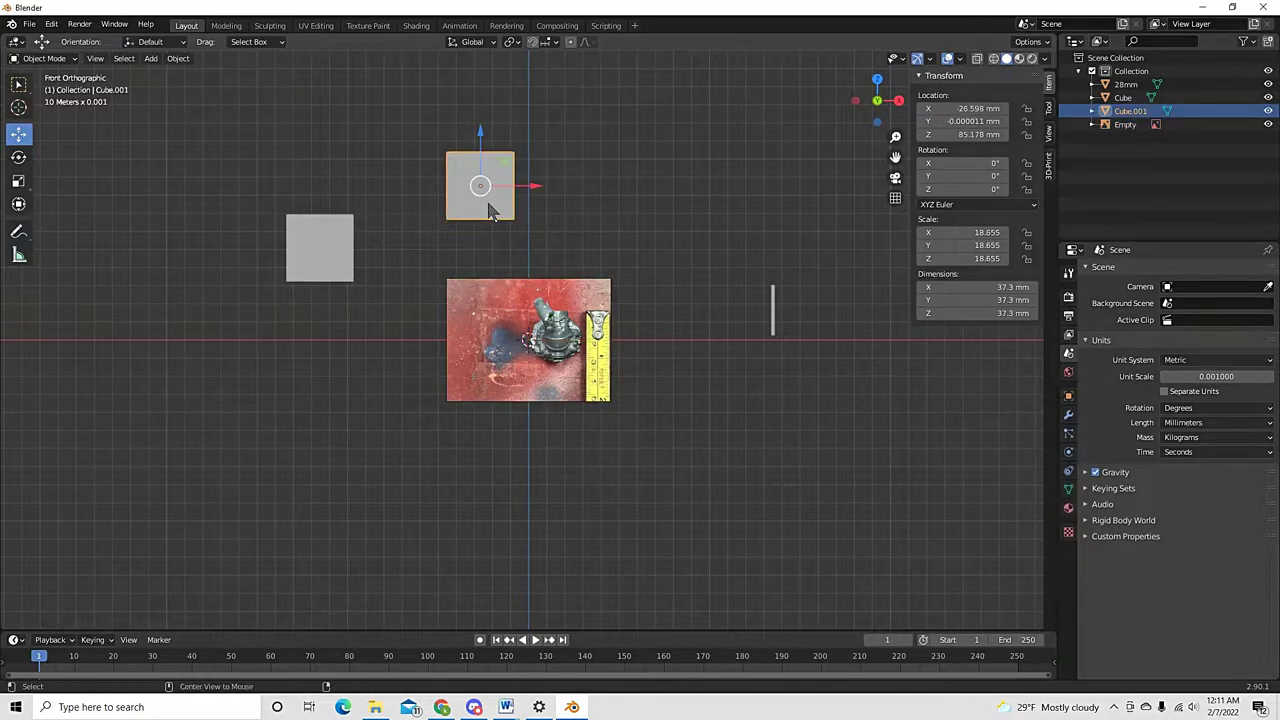
key("alt+g")
Move the reference image beside the cube to X −11.79, Y −35.079, Z −3.3158 mm
left_click(593, 343)
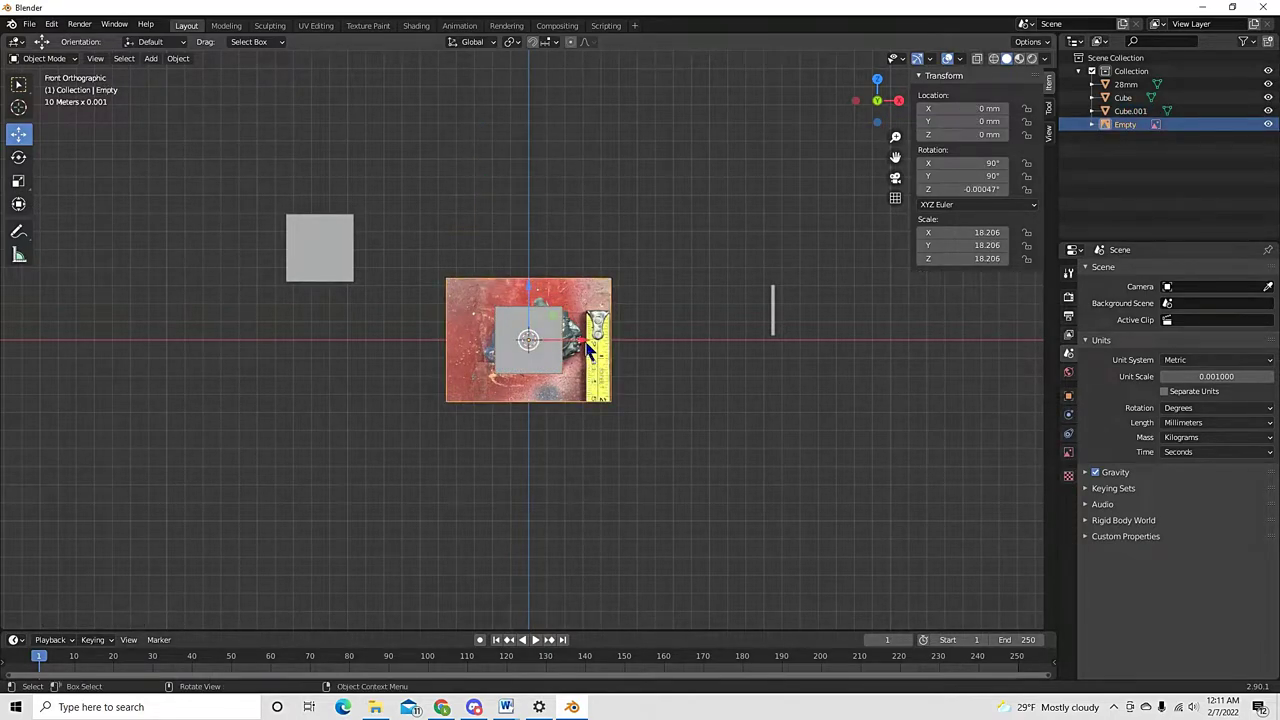
left_click_drag(588, 344, 567, 345)
key("z")
mouse_move(514, 306)
left_mouse_down()
mouse_move(509, 283)
mouse_move(514, 300)
left_mouse_up()
left_click(514, 300)
middle_click_drag(514, 300, 578, 361)
left_click_drag(573, 335, 430, 386)
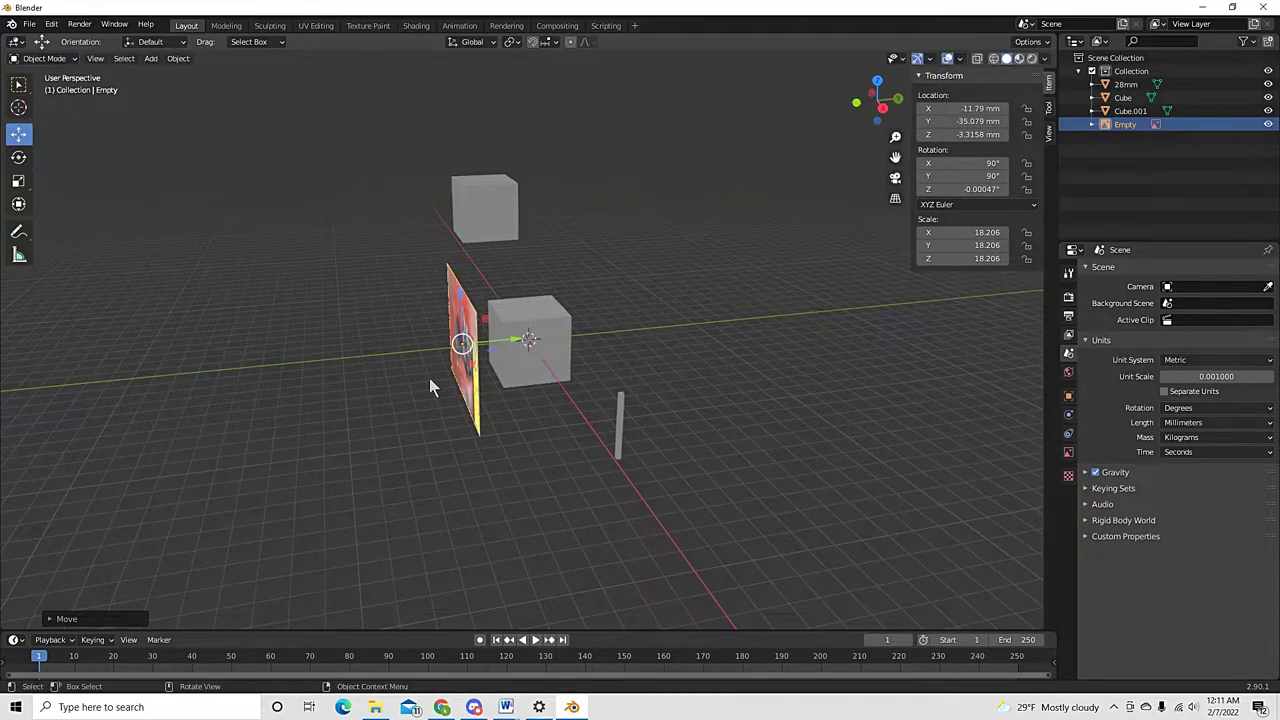
key("KP_1")
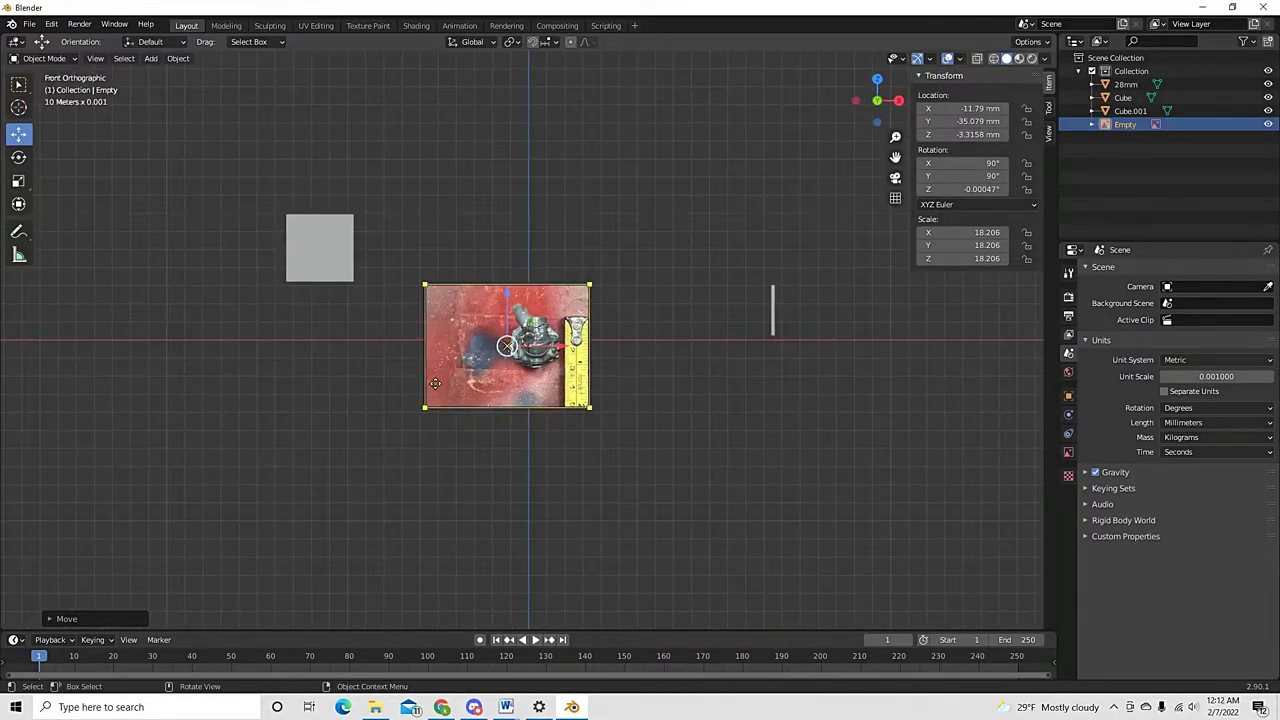
scroll(440, 375, "up", 4)
middle_click_drag(721, 340, 583, 343)
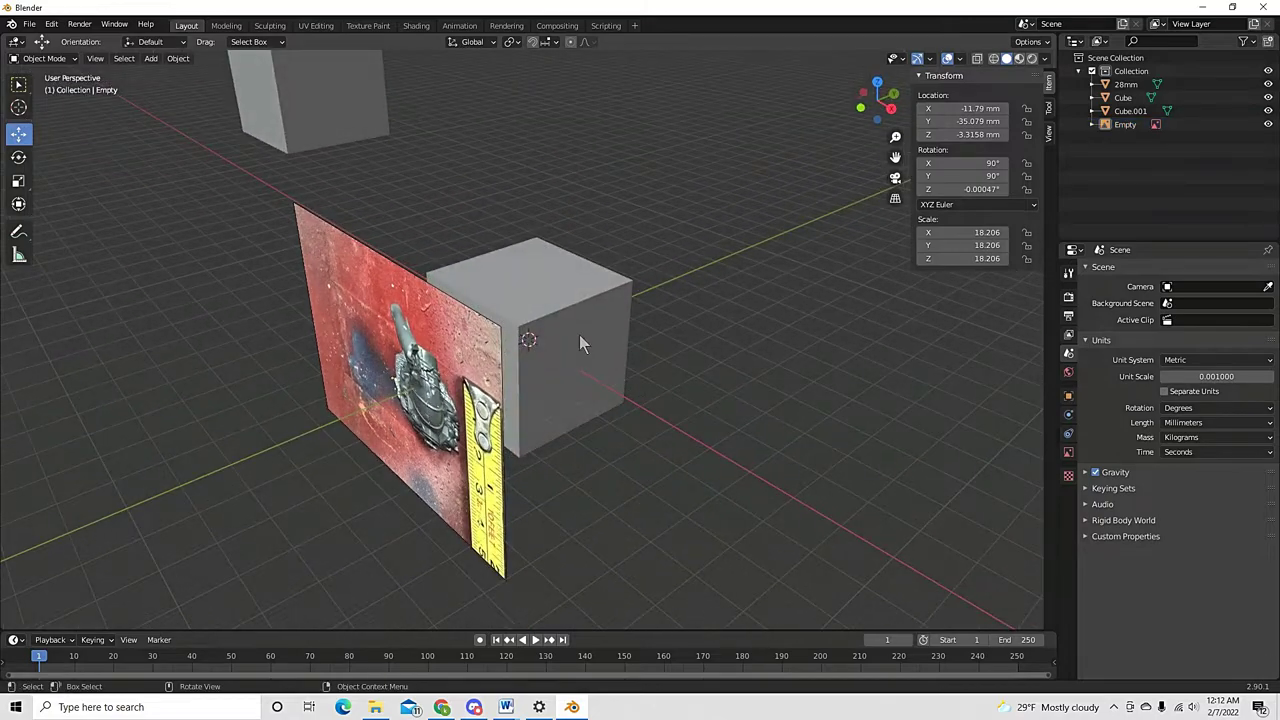
left_click(583, 343)
key("KP_1")
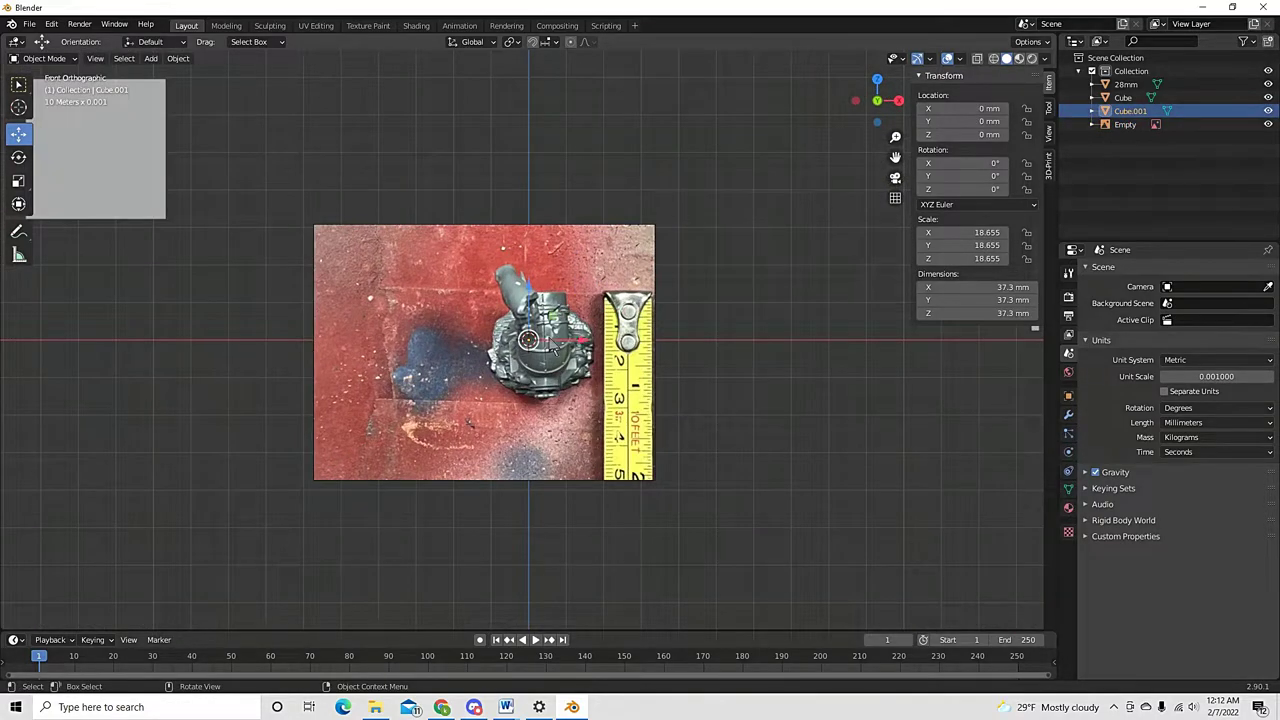
Start a Line-type Carver cut on the block, place three points, then cancel it
scroll(538, 504, "up", 1)
key("ctrl+shift+x")
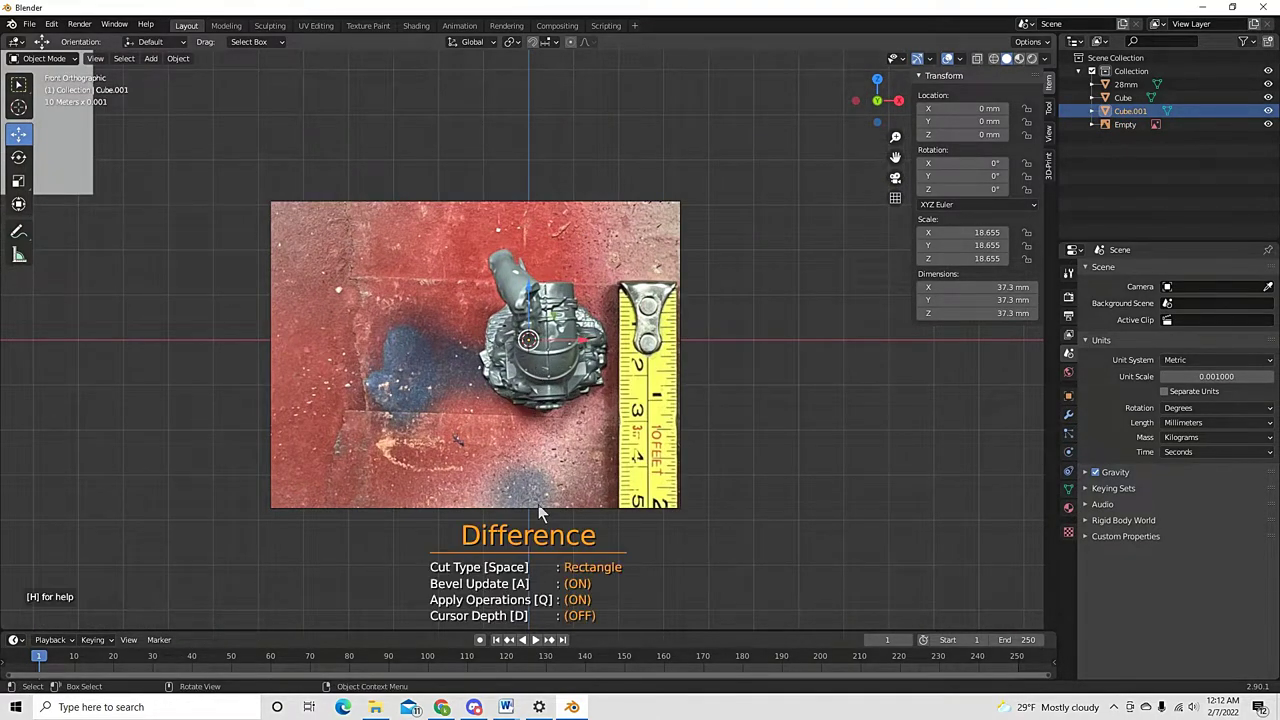
key("space")
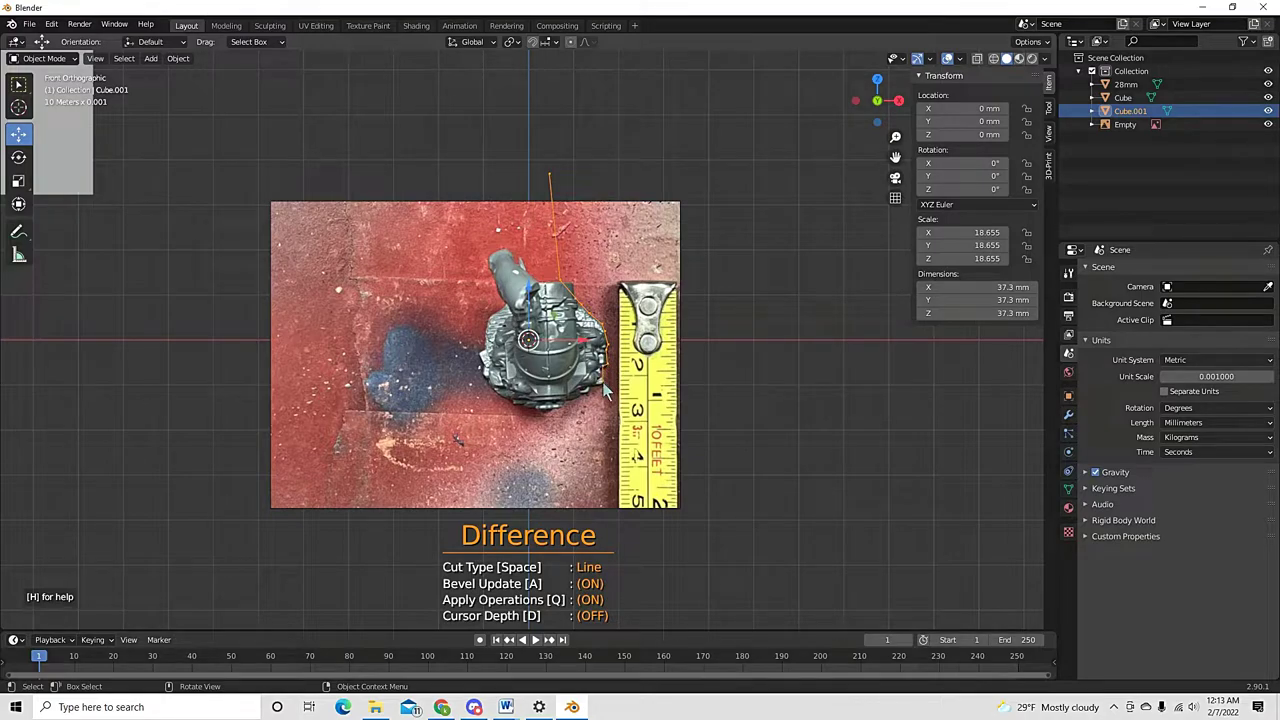
left_click(715, 431)
left_click(807, 240)
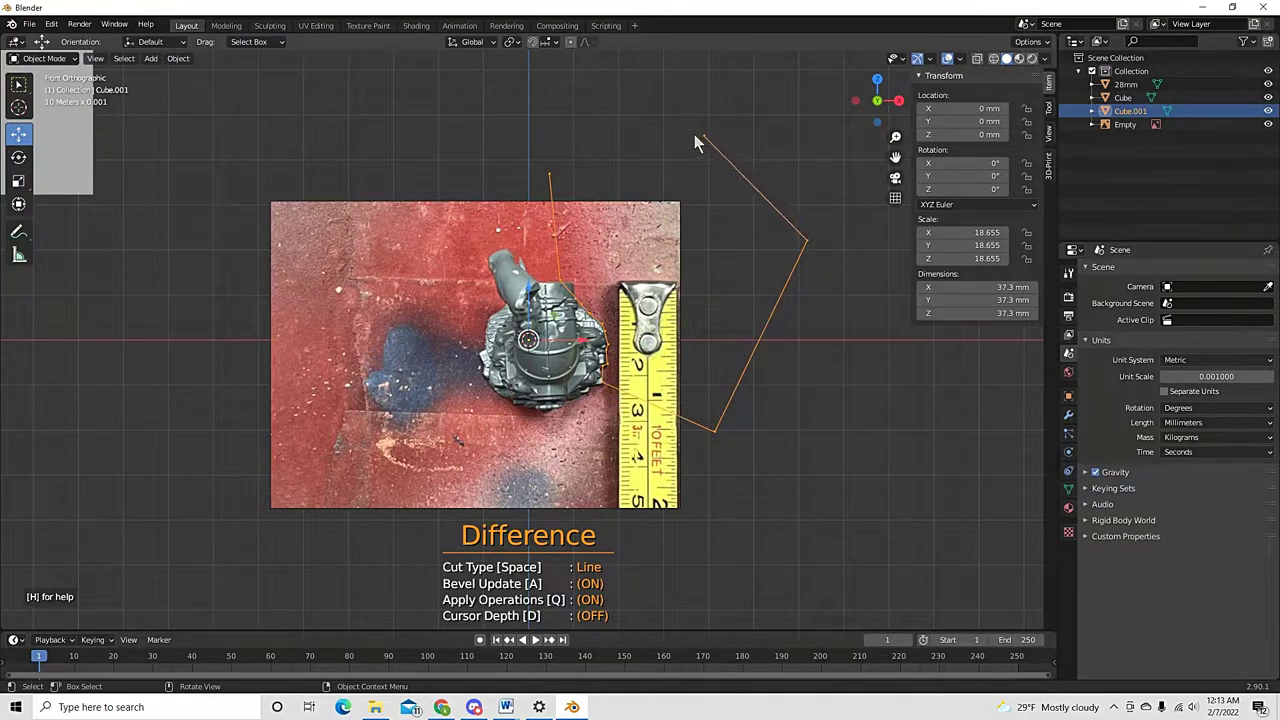
left_click(684, 131)
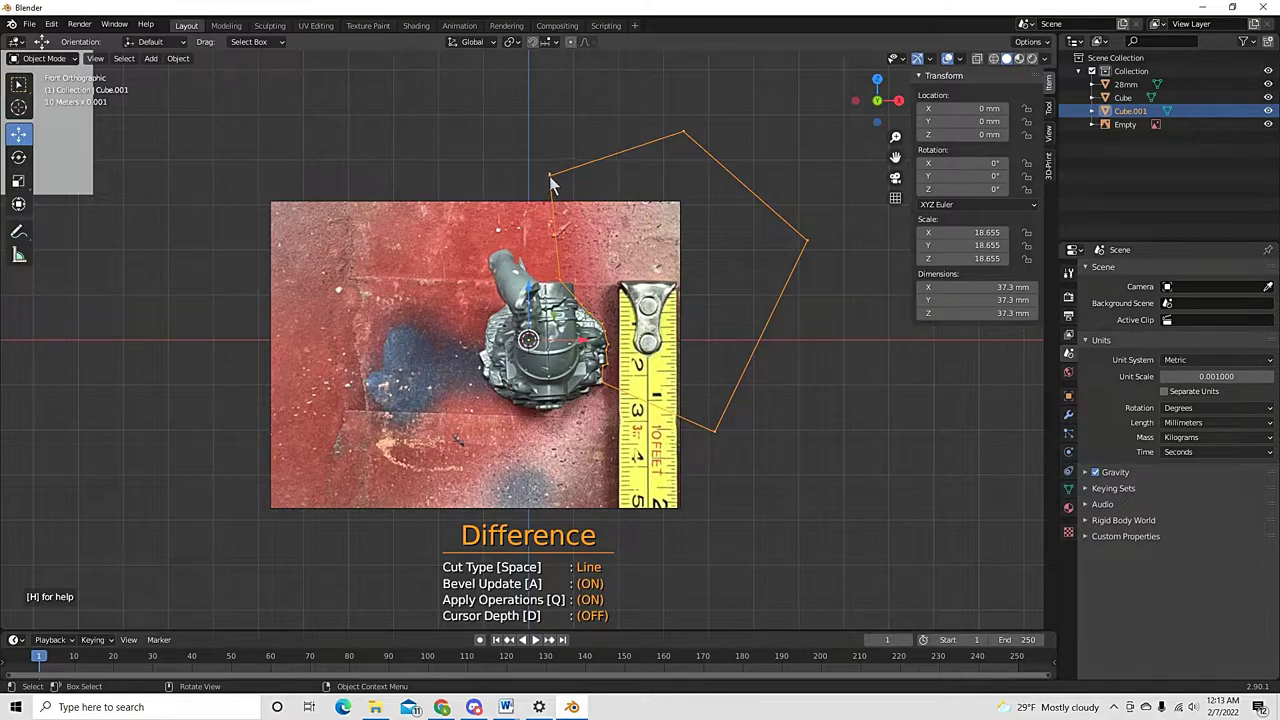
right_click(622, 122)
Move the reference image behind and right of the block to Y 74.908 mm
middle_click_drag(625, 121, 690, 370)
left_click(433, 399)
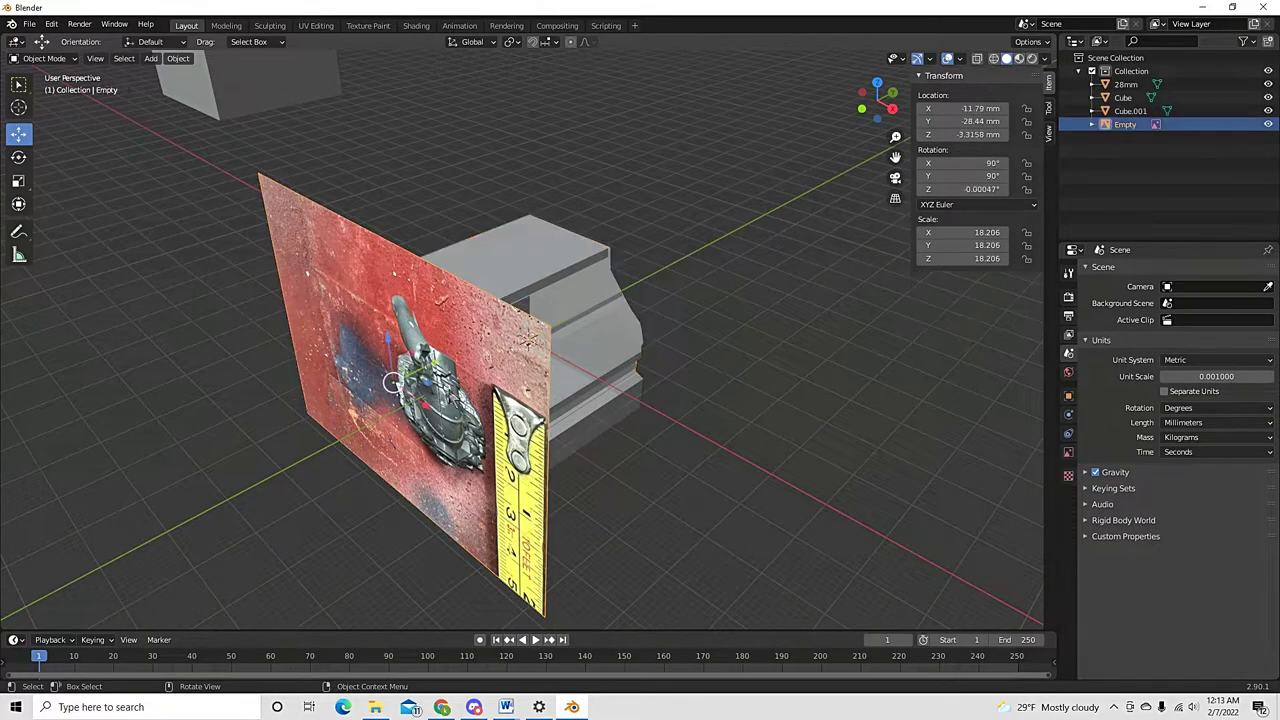
left_click_drag(440, 362, 521, 272)
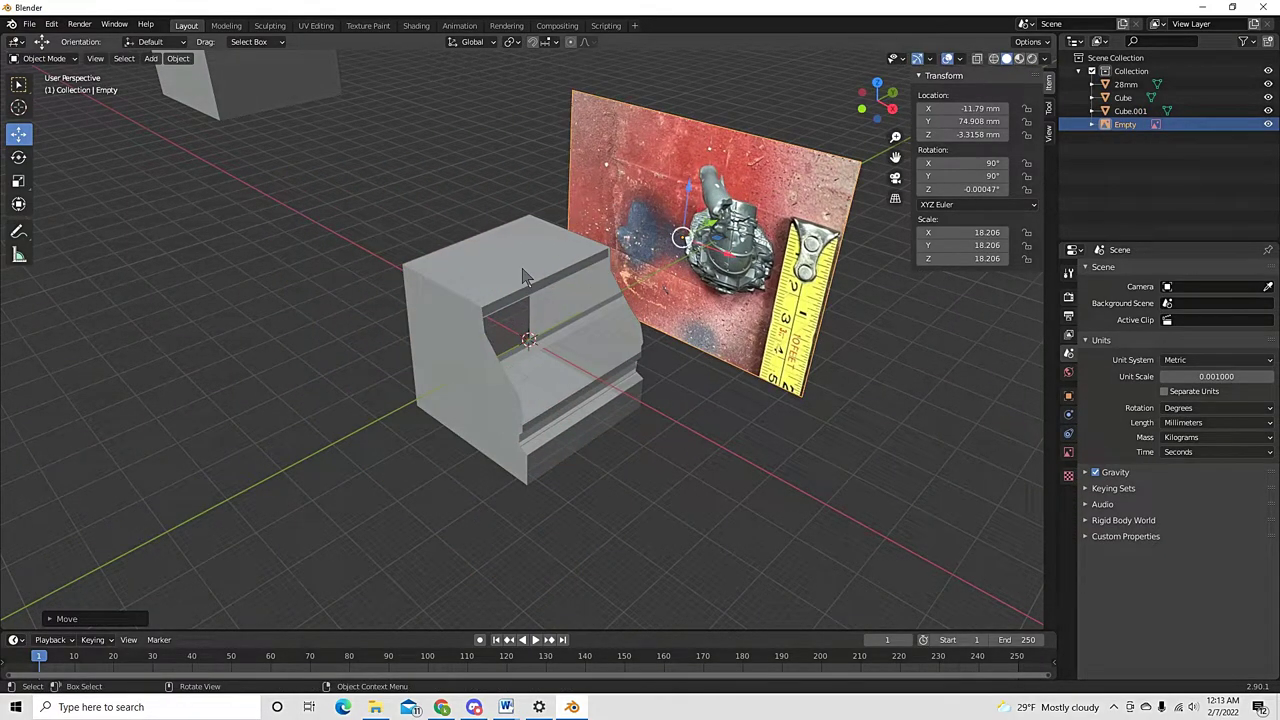
key("KP_1")
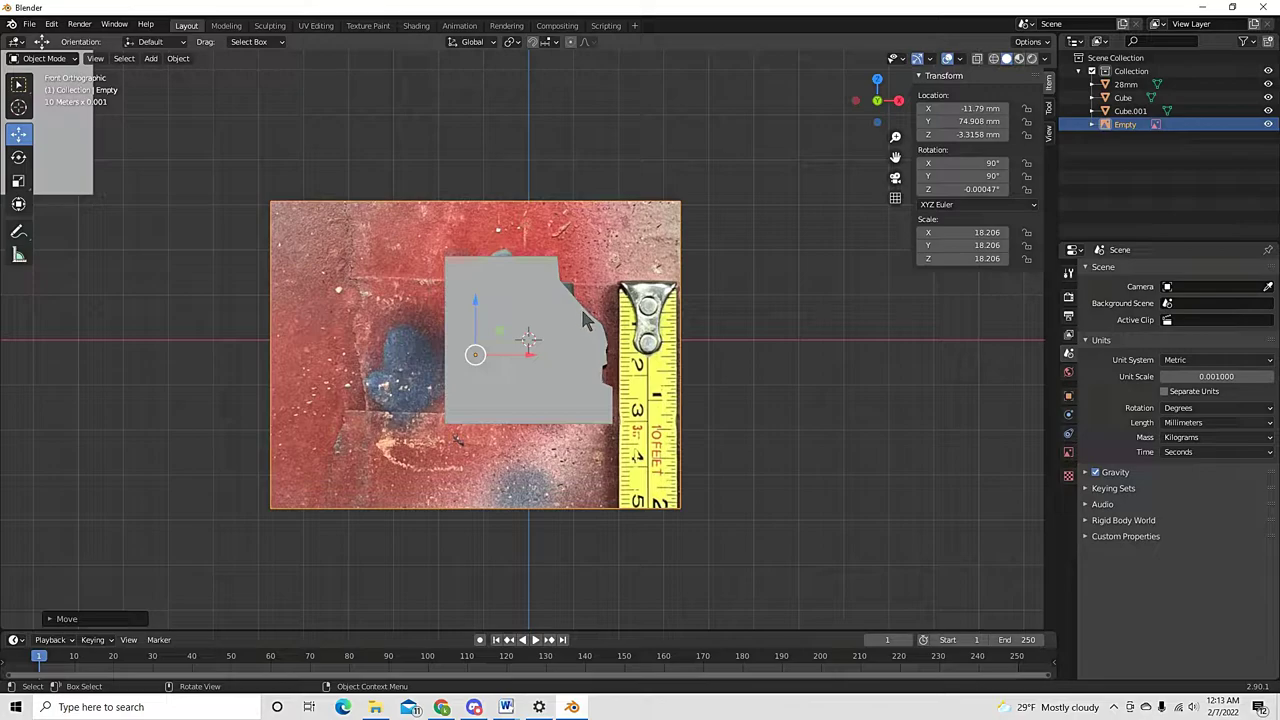
scroll(607, 355, "up", 2)
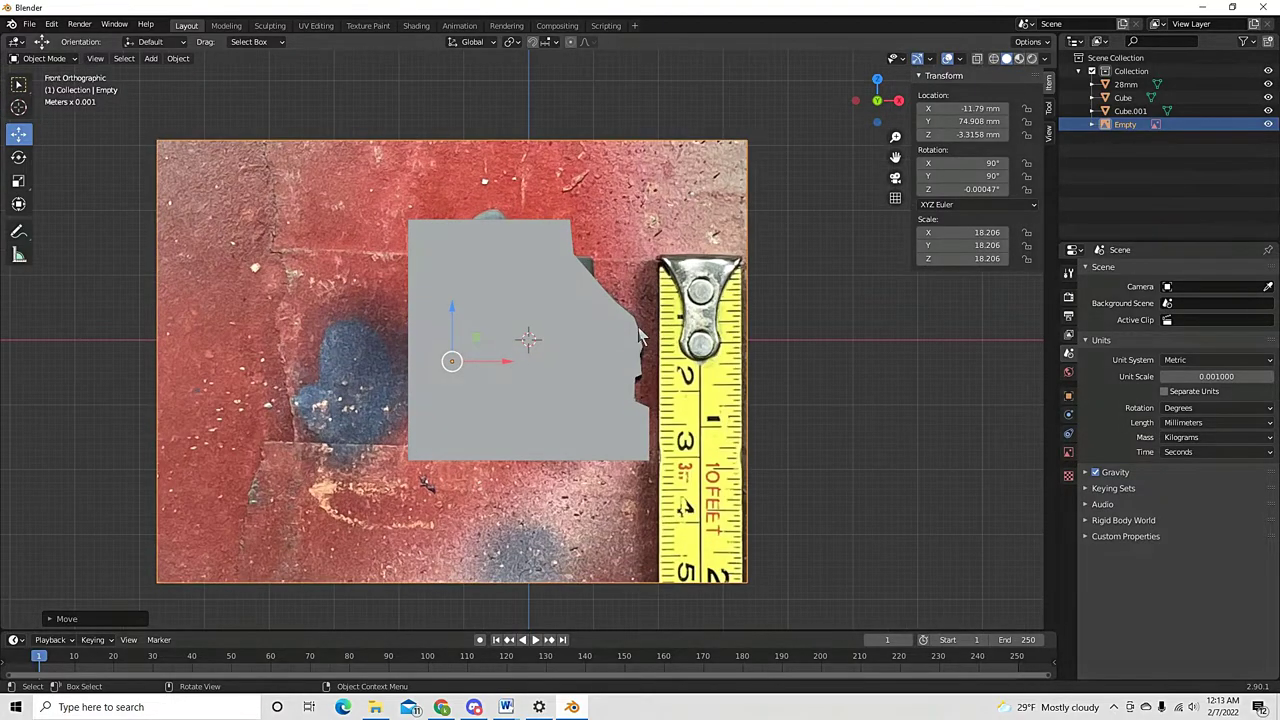
middle_click_drag(607, 355, 558, 343)
middle_click_drag(532, 360, 424, 330)
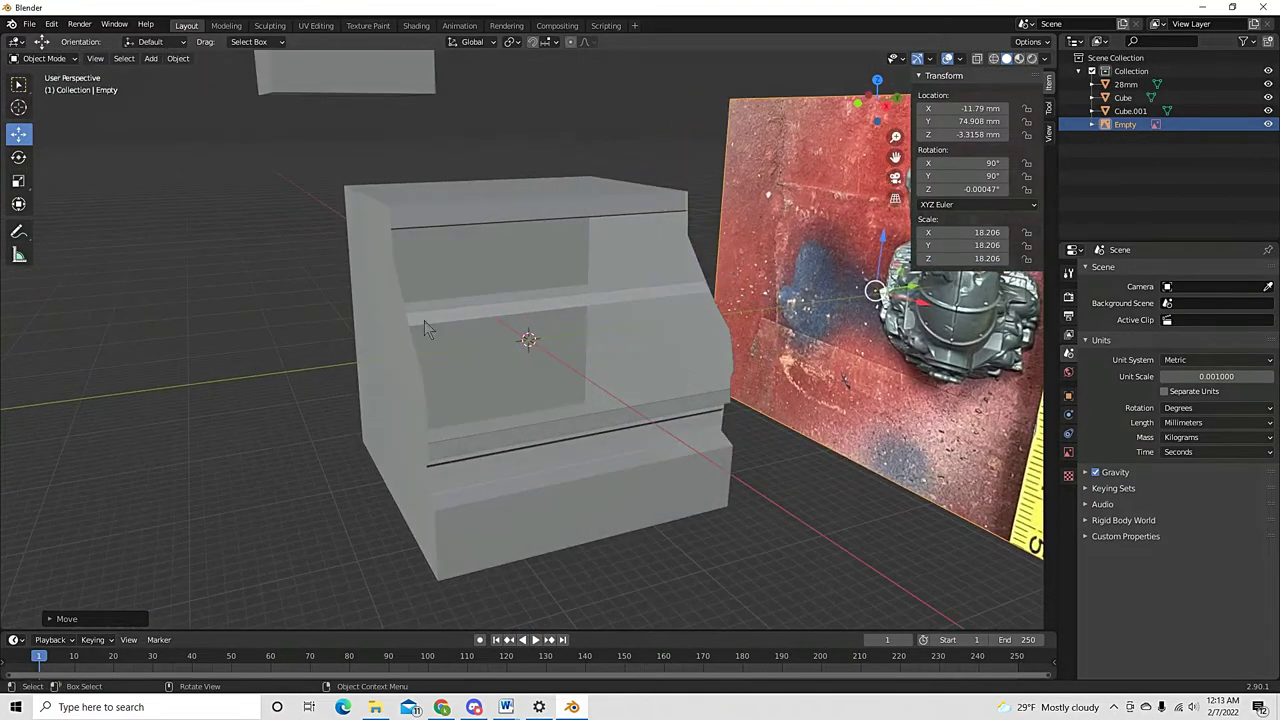
left_click(503, 357)
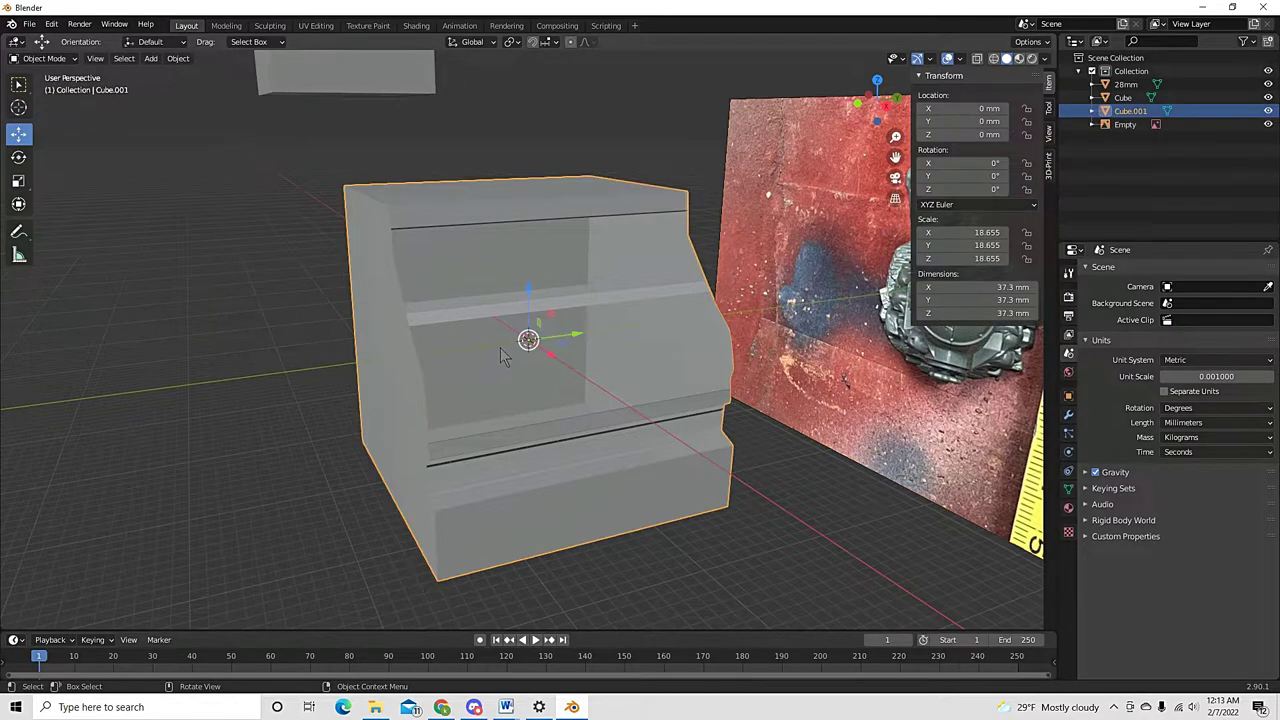
middle_click_drag(503, 357, 520, 378)
key("Tab")
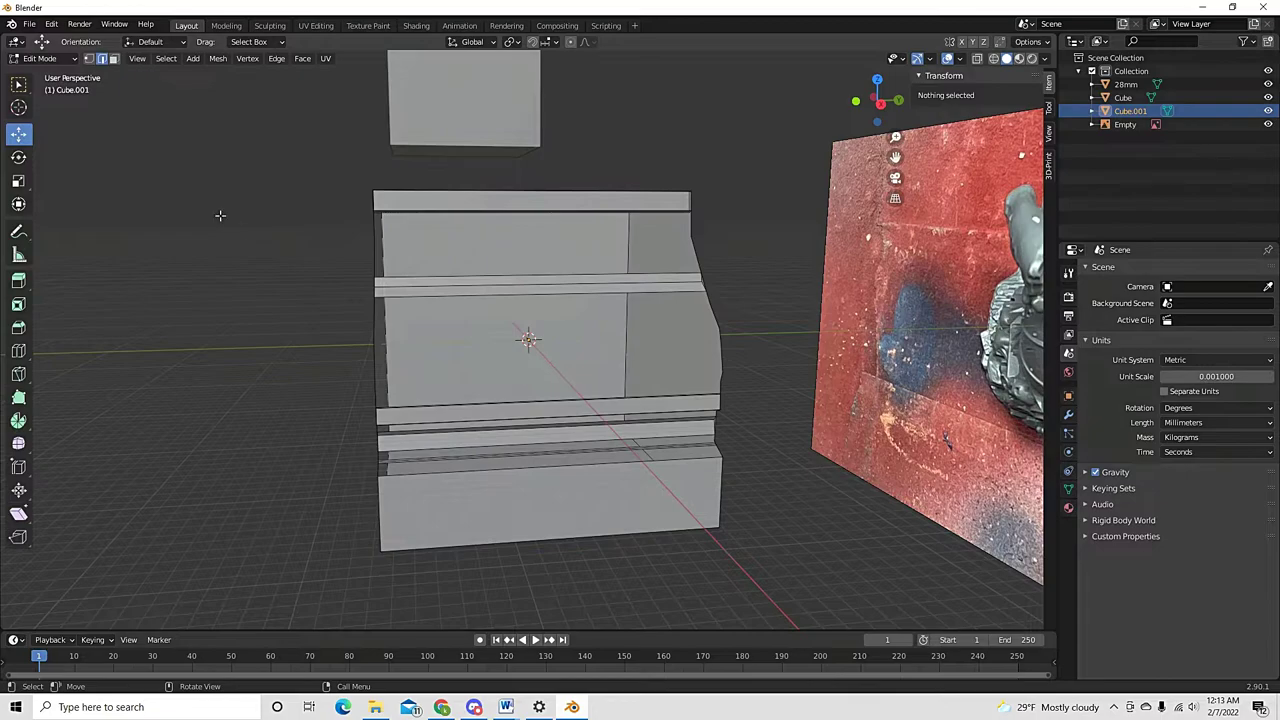
left_click(40, 58)
left_click(45, 80)
middle_click_drag(381, 265, 450, 258)
left_click(665, 208)
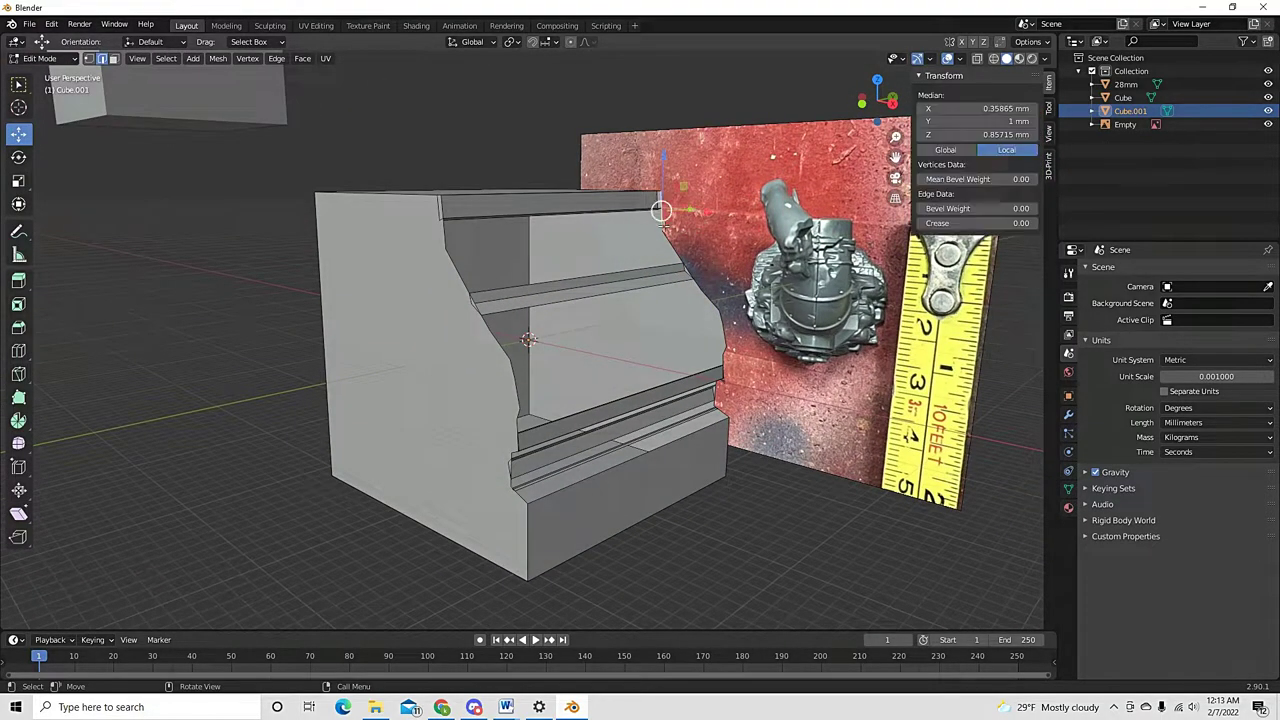
scroll(548, 247, "up", 3)
middle_click_drag(548, 247, 510, 293)
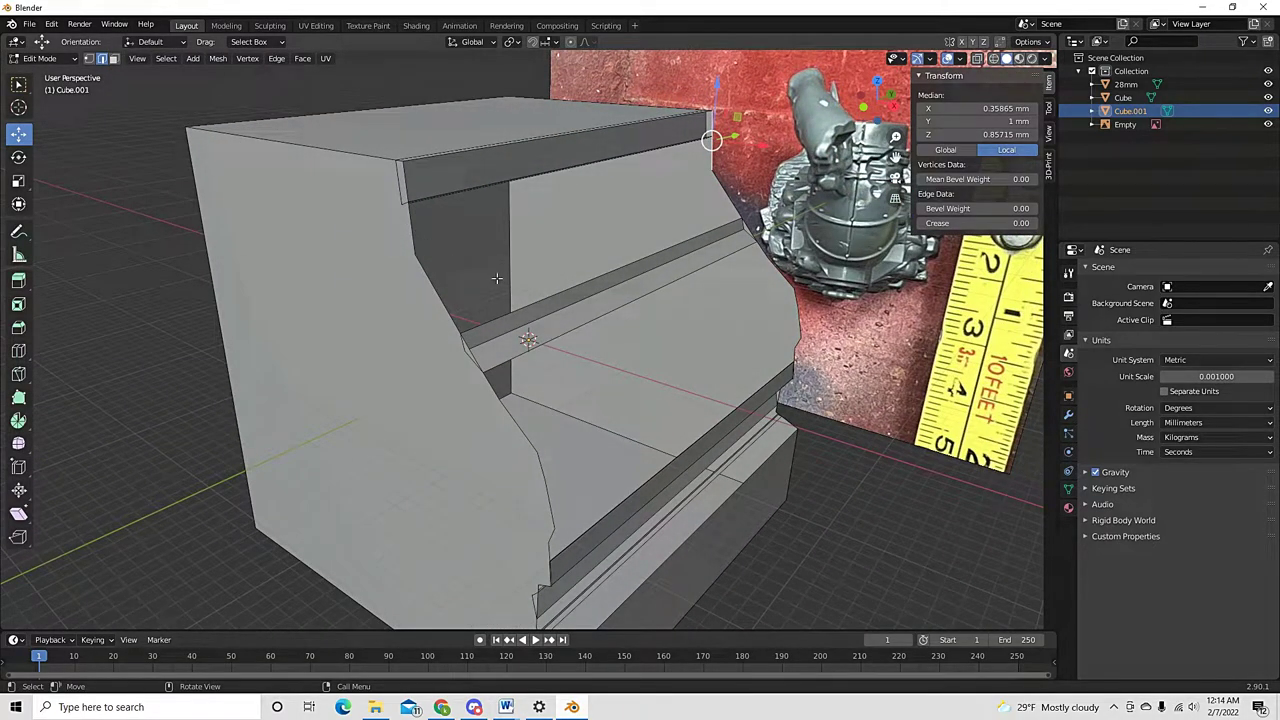
middle_click_drag(497, 278, 350, 354)
left_click(210, 358)
scroll(351, 354, "down", 4)
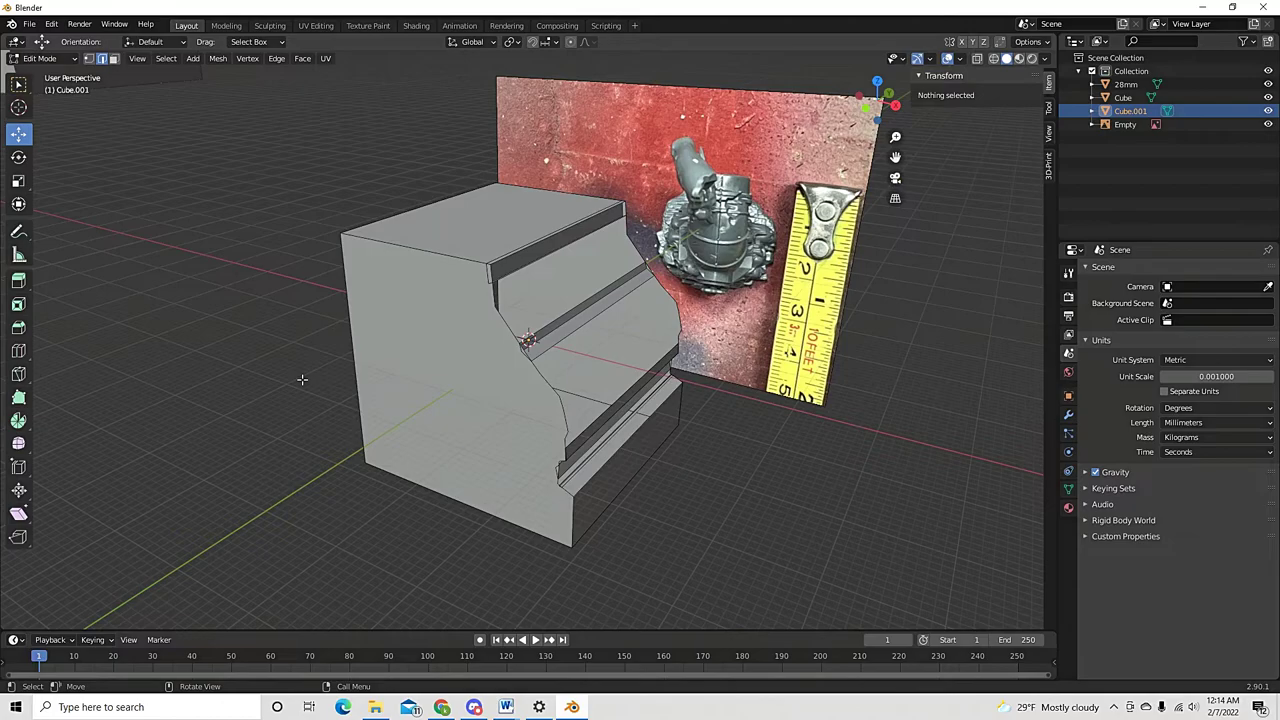
key("KP_1")
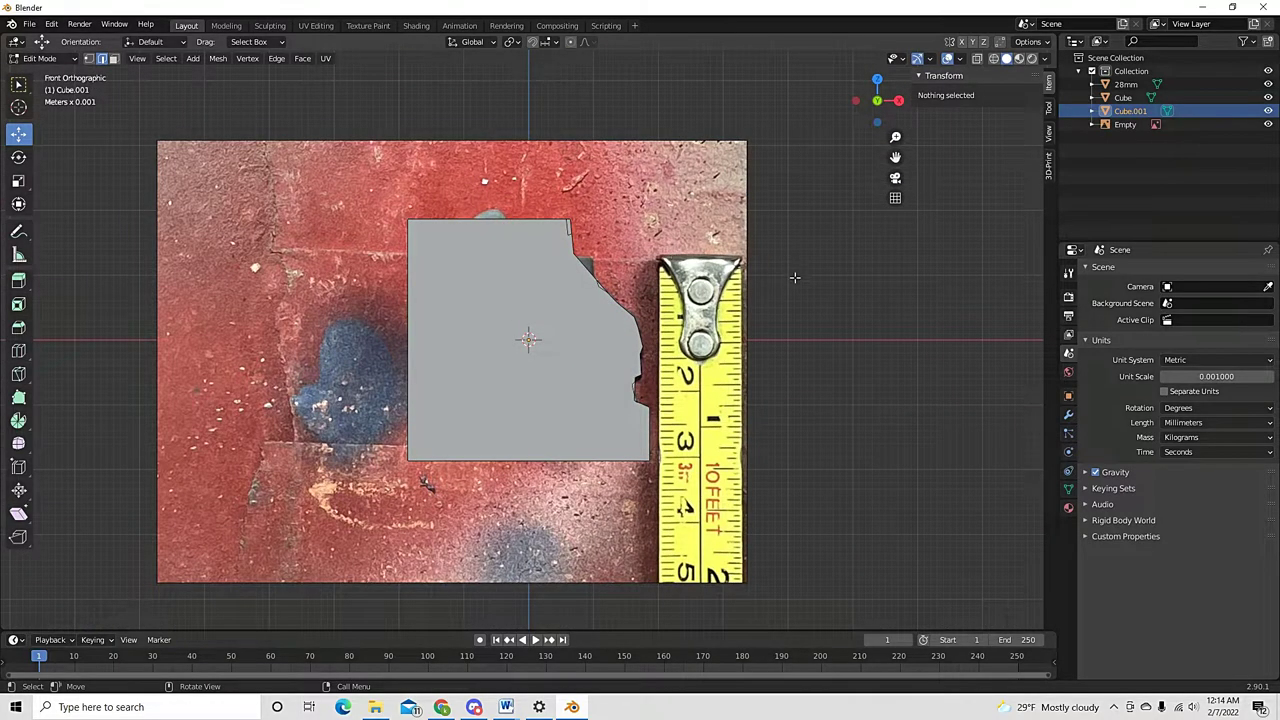
middle_click_drag(798, 278, 714, 327)
left_click(500, 305)
middle_click_drag(500, 305, 687, 235)
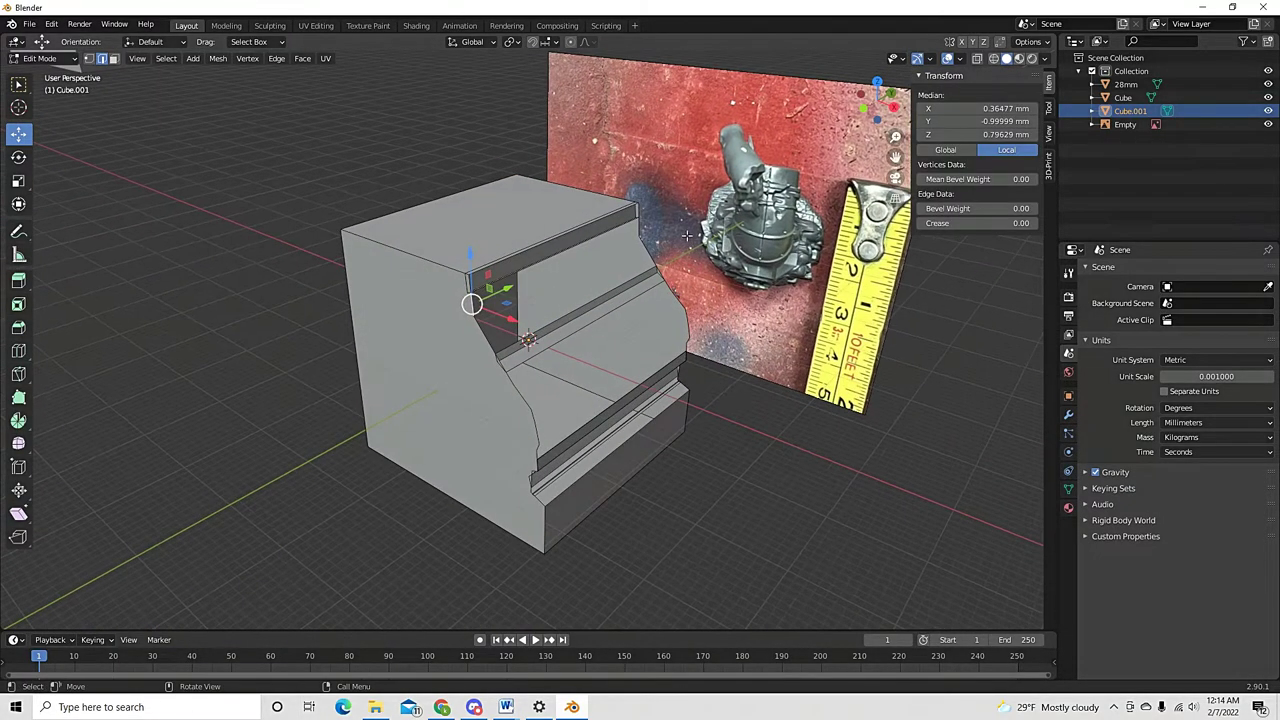
left_click(580, 246)
left_click(580, 246, "alt")
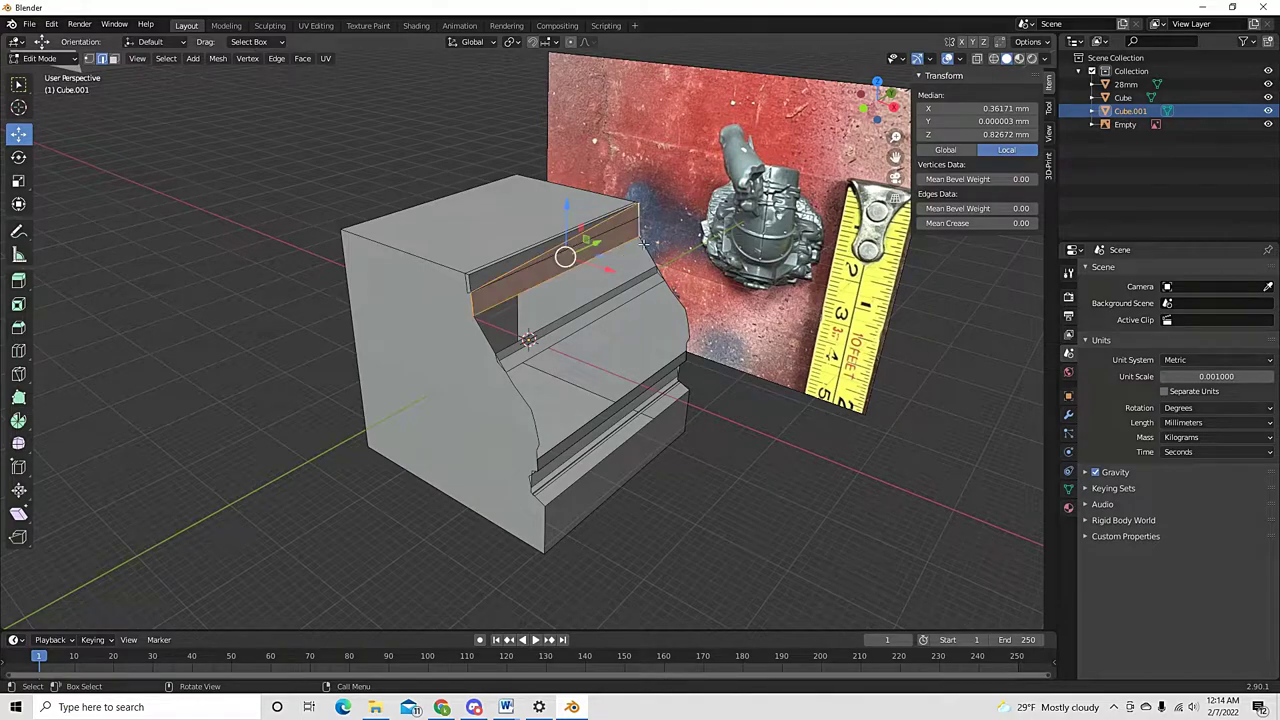
middle_click_drag(580, 246, 426, 317)
left_click(395, 313)
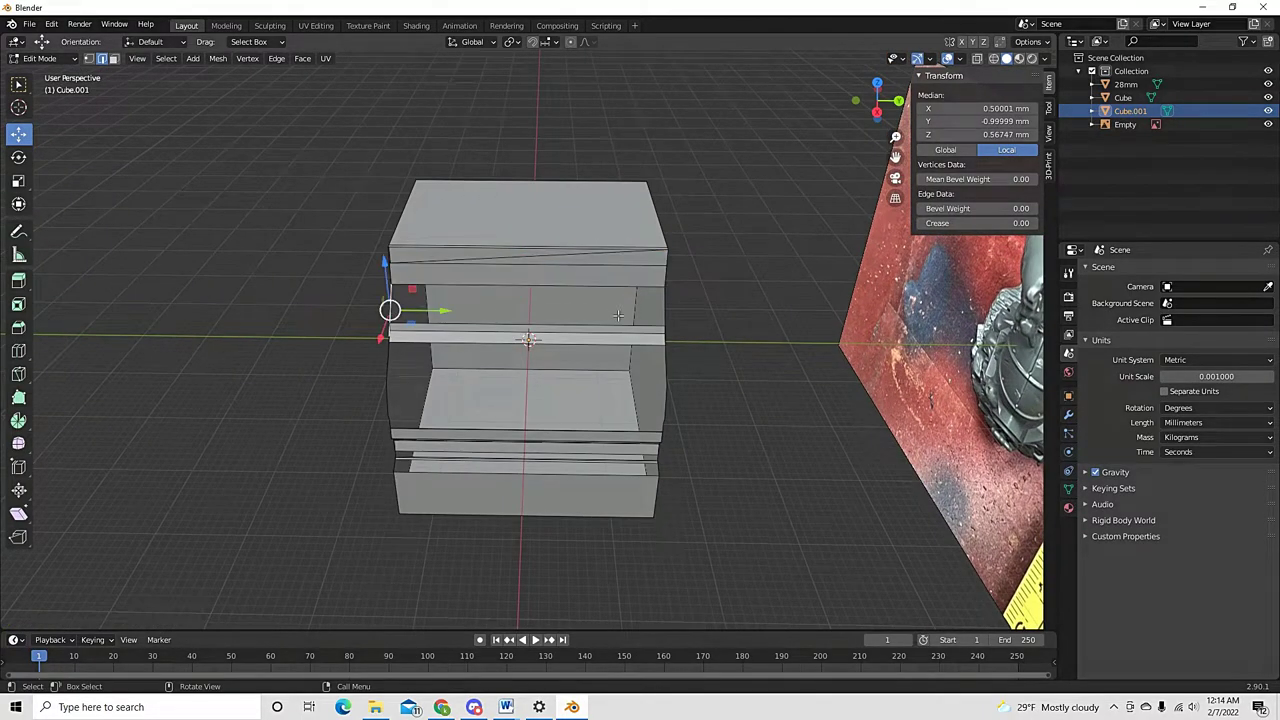
left_click(668, 313, "alt")
middle_click_drag(358, 368, 511, 311)
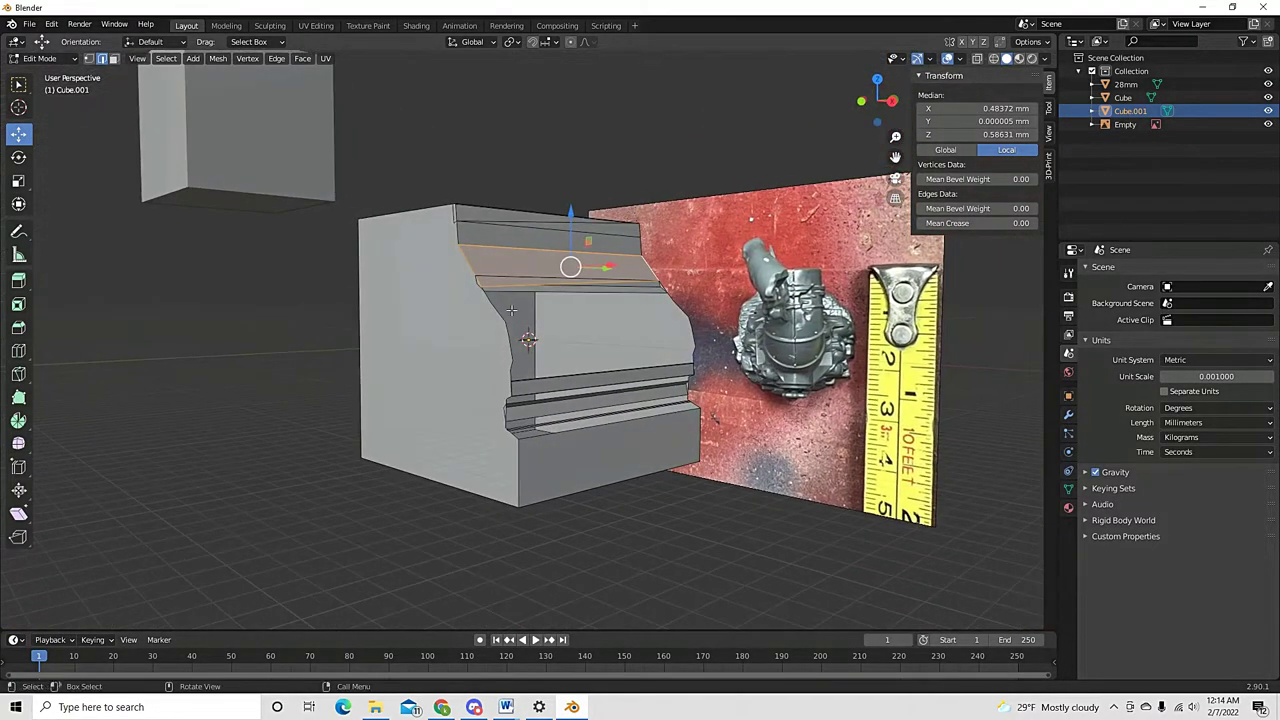
left_click(503, 314)
left_click(642, 314, "alt")
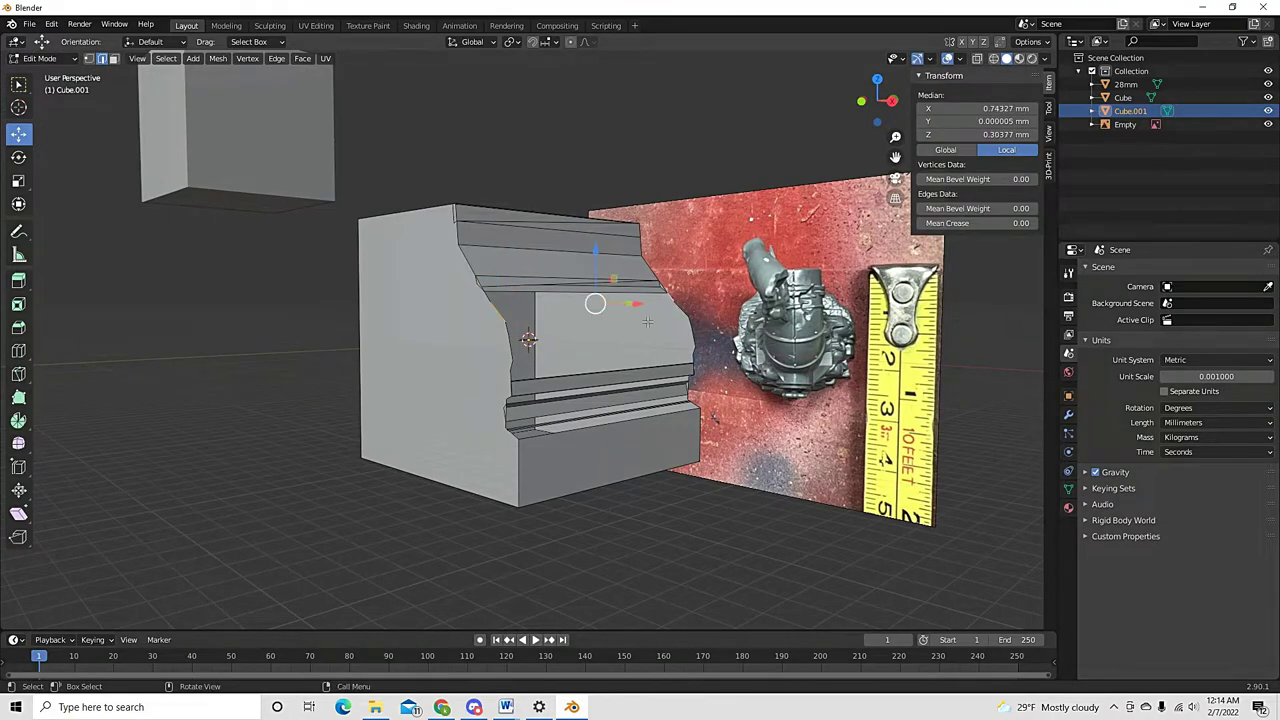
middle_click_drag(642, 314, 553, 358)
left_click(553, 356, "alt")
scroll(553, 358, "up", 4)
left_click(186, 286)
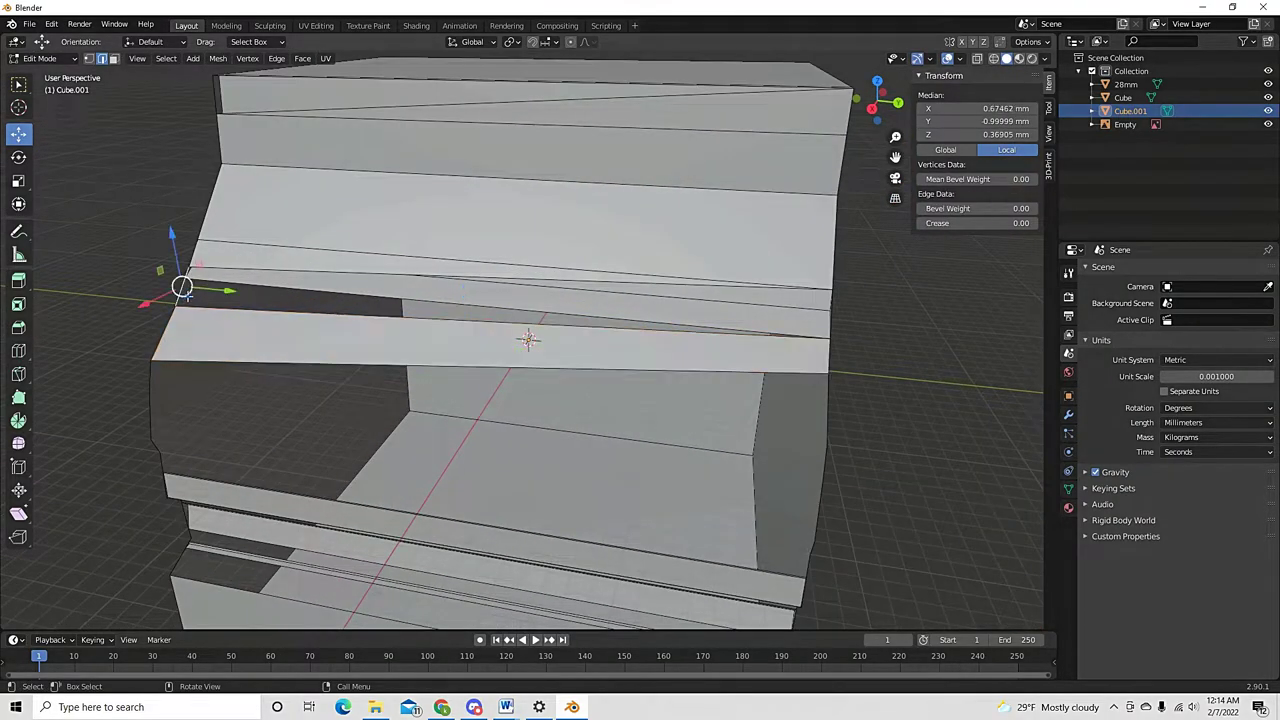
left_click(749, 339, "shift")
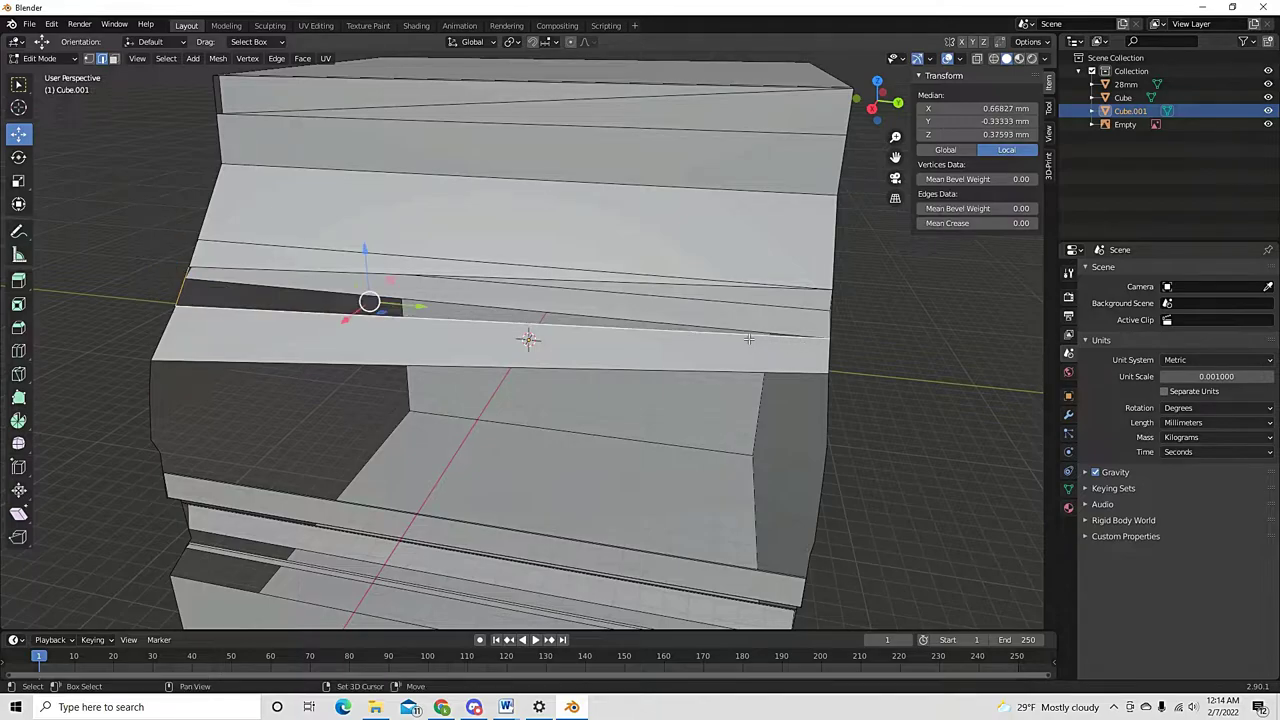
left_click(738, 333, "alt+shift")
middle_click_drag(738, 333, 350, 400)
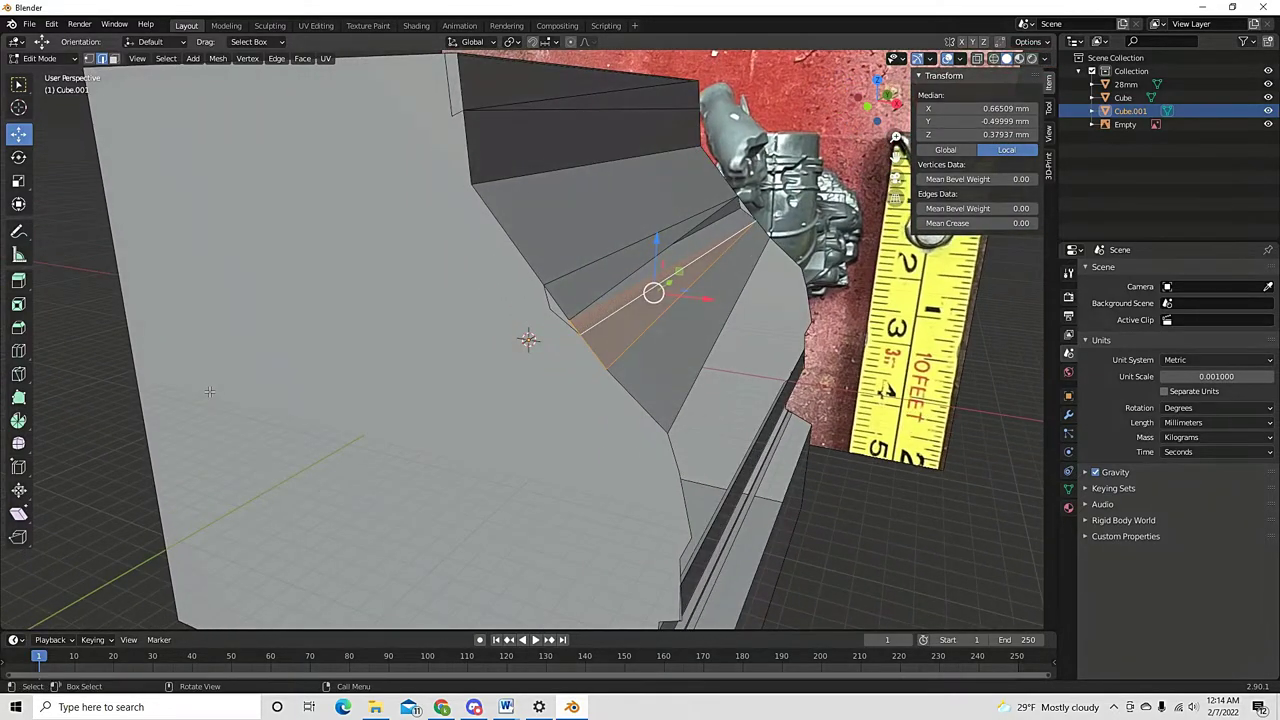
scroll(183, 423, "down", 4)
left_click(183, 423)
key("KP_1")
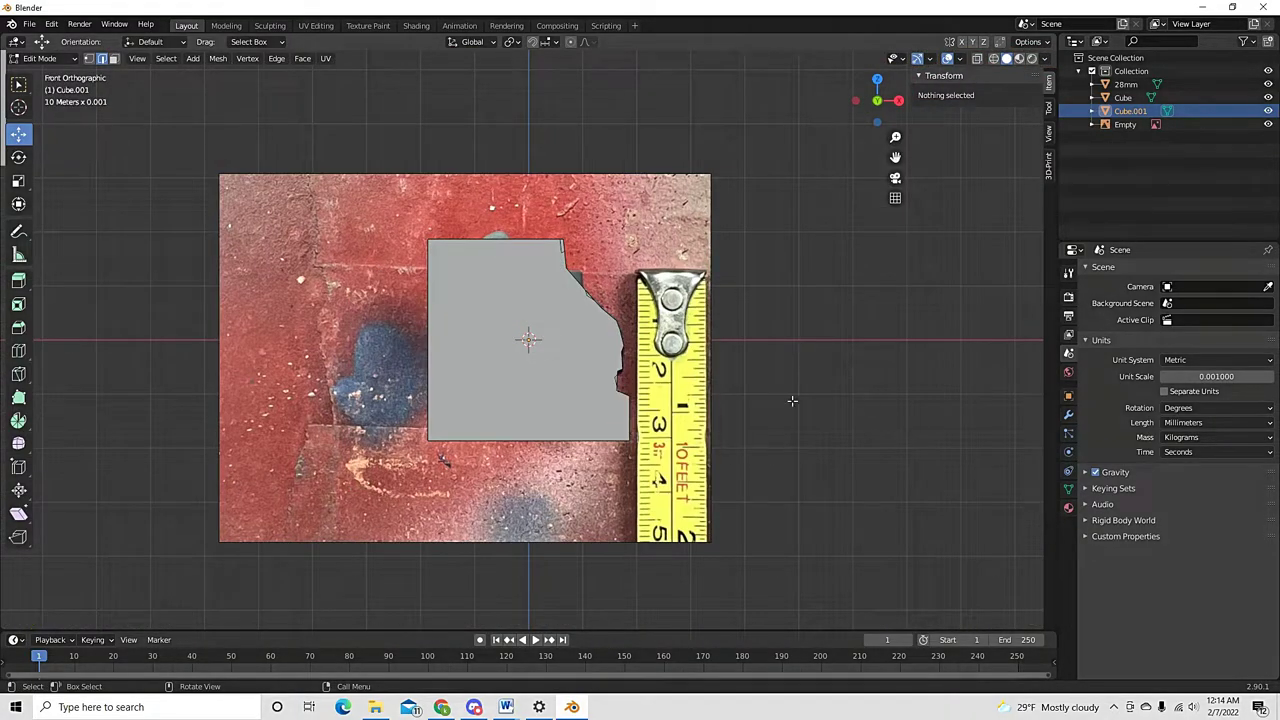
key("Tab")
left_click(527, 376)
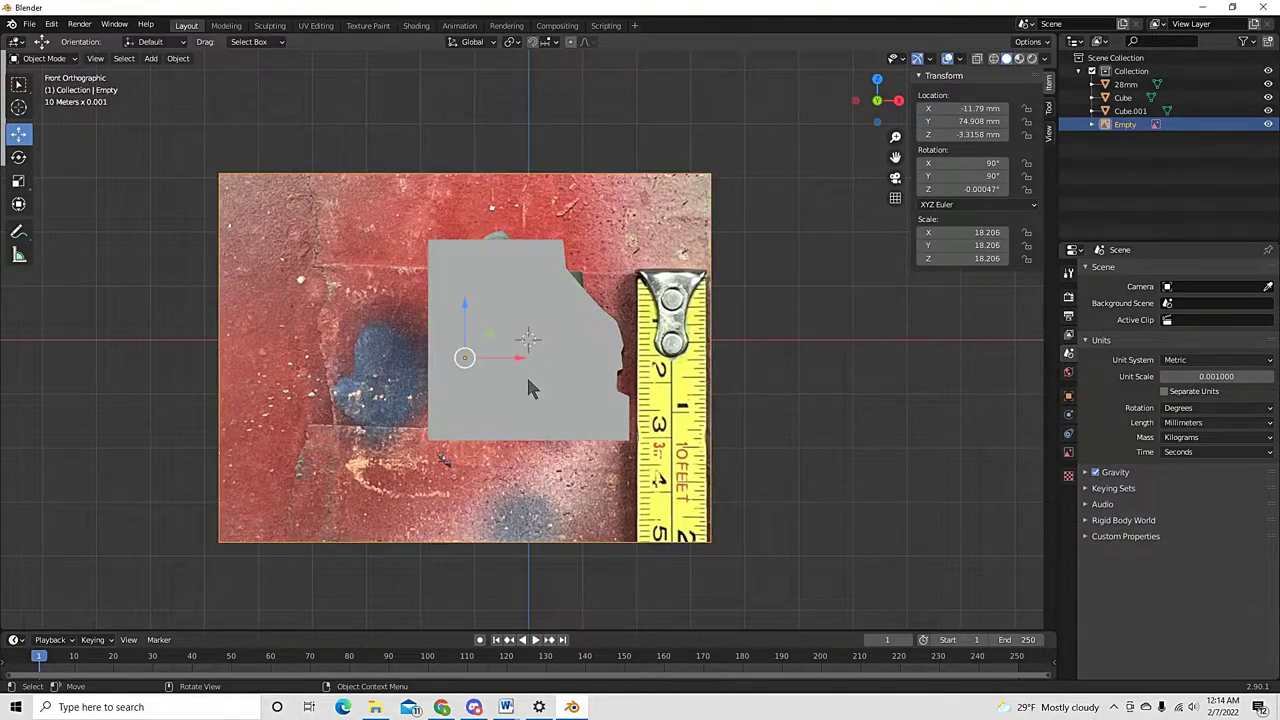
left_click(527, 377)
Delete the carved block and add a new plane to the scene
key("Delete")
middle_click_drag(530, 382, 481, 423)
key("shift+a")
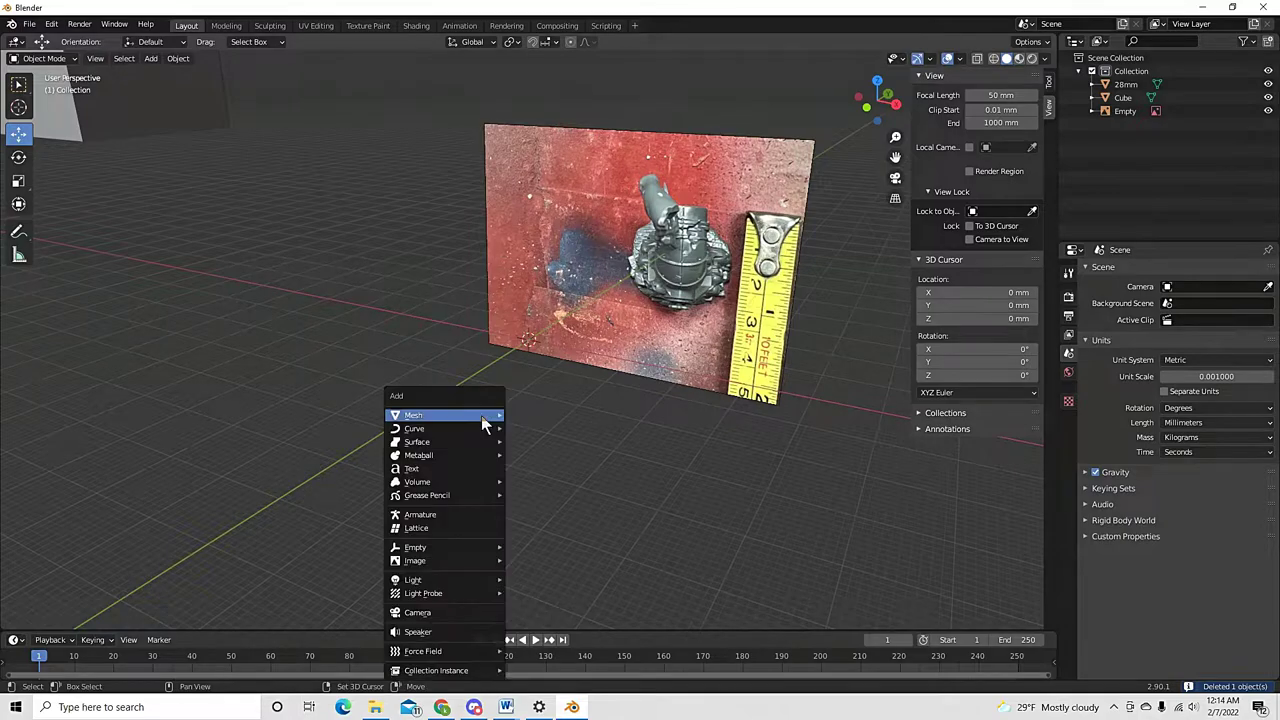
mouse_move(481, 415)
left_click(560, 413)
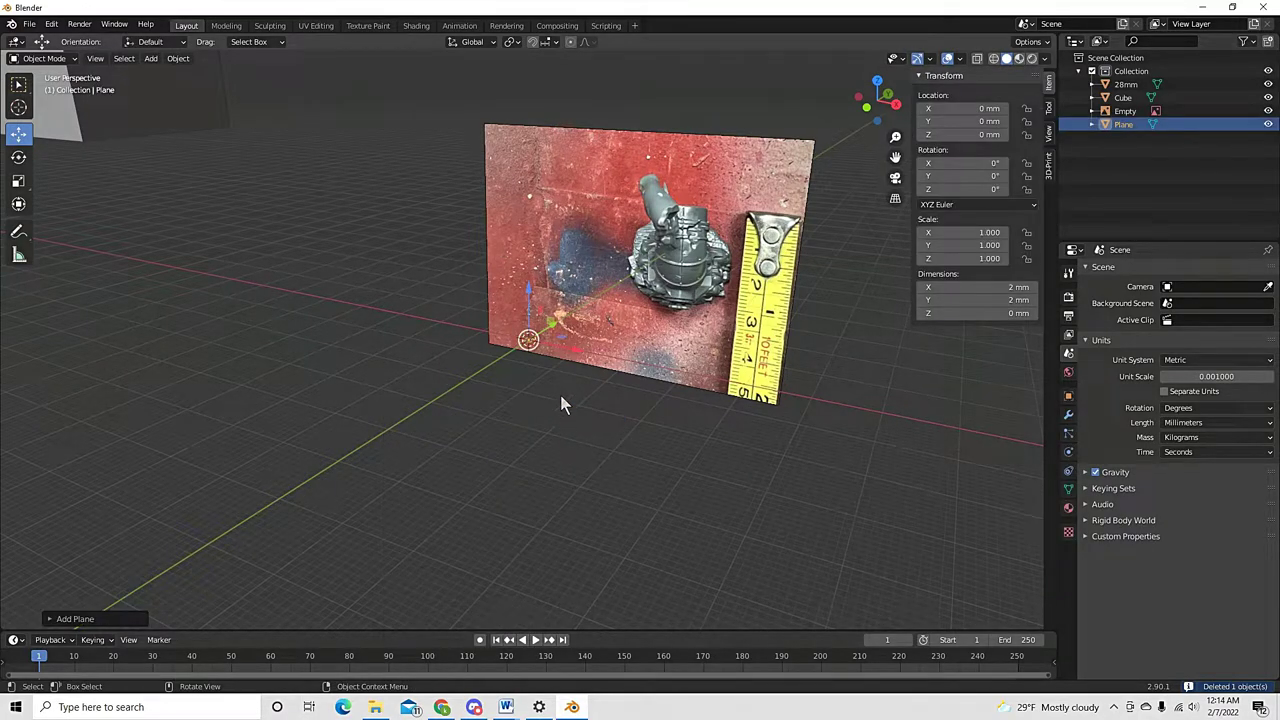
middle_click_drag(560, 397, 493, 445)
Scale the new plane up to 48.7 mm square
key("s")
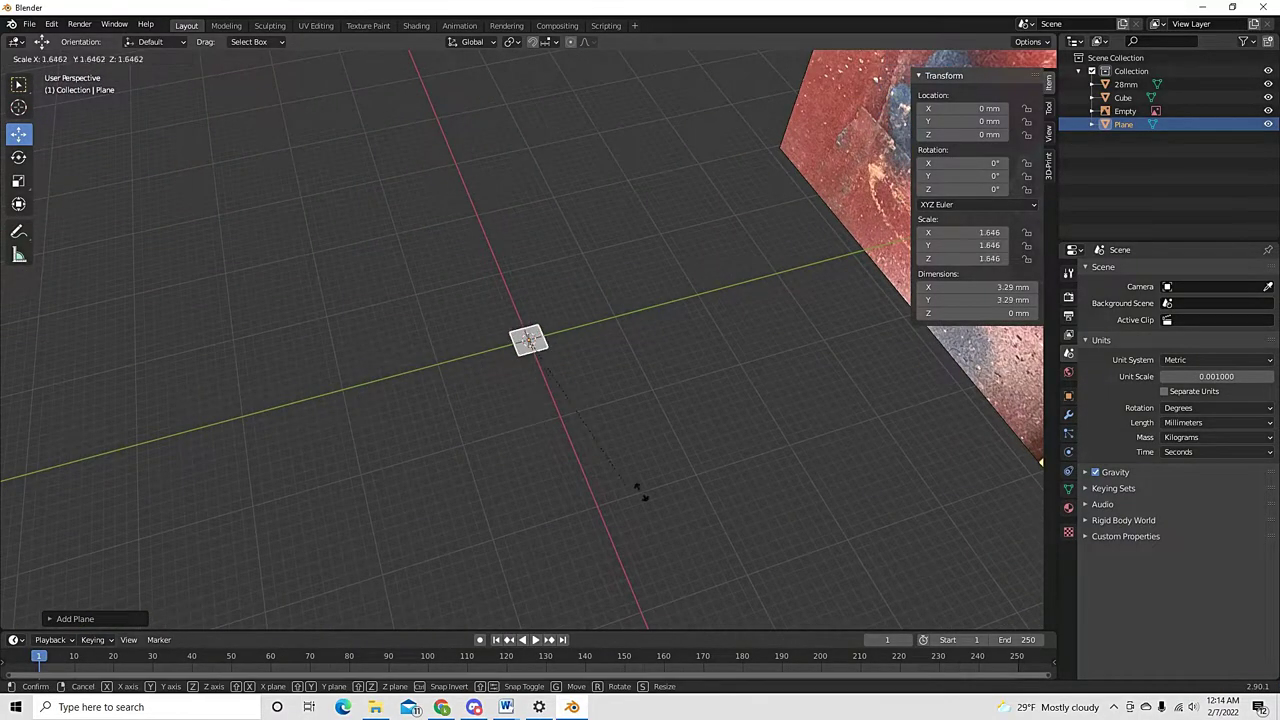
left_click(177, 120)
middle_click_drag(266, 193, 537, 307)
scroll(537, 310, "down", 6)
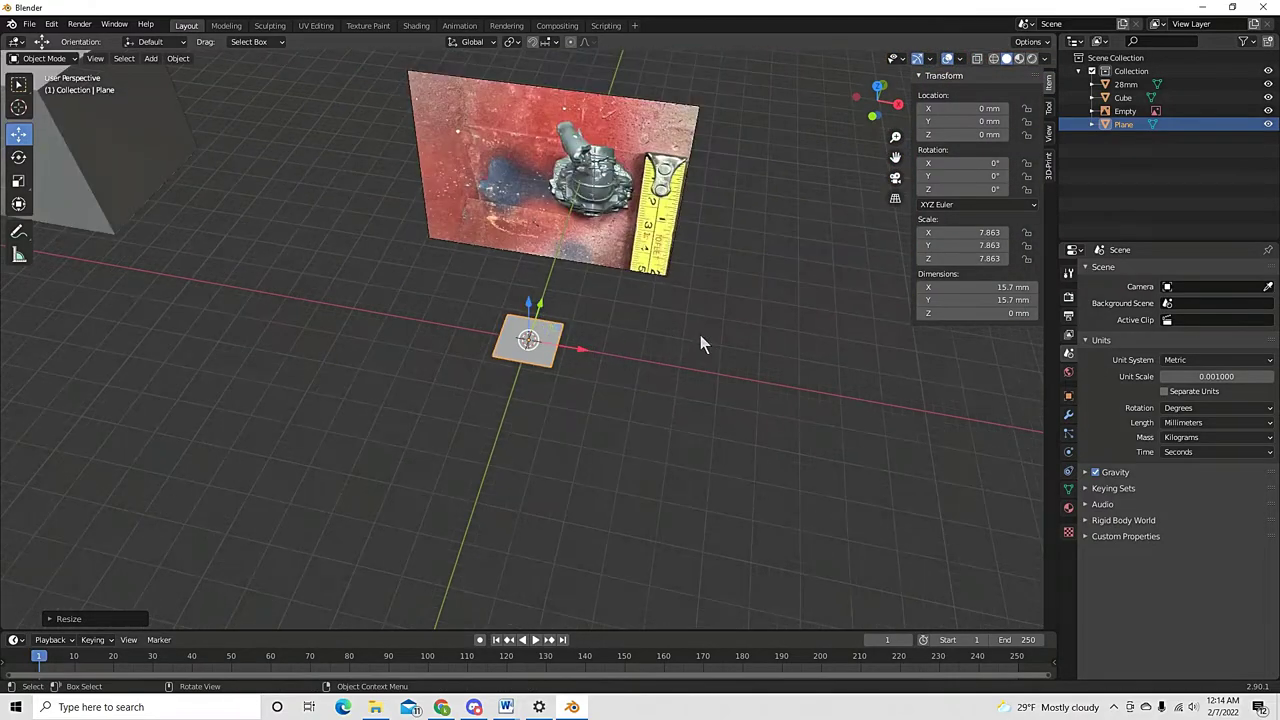
key("s")
left_click(808, 410)
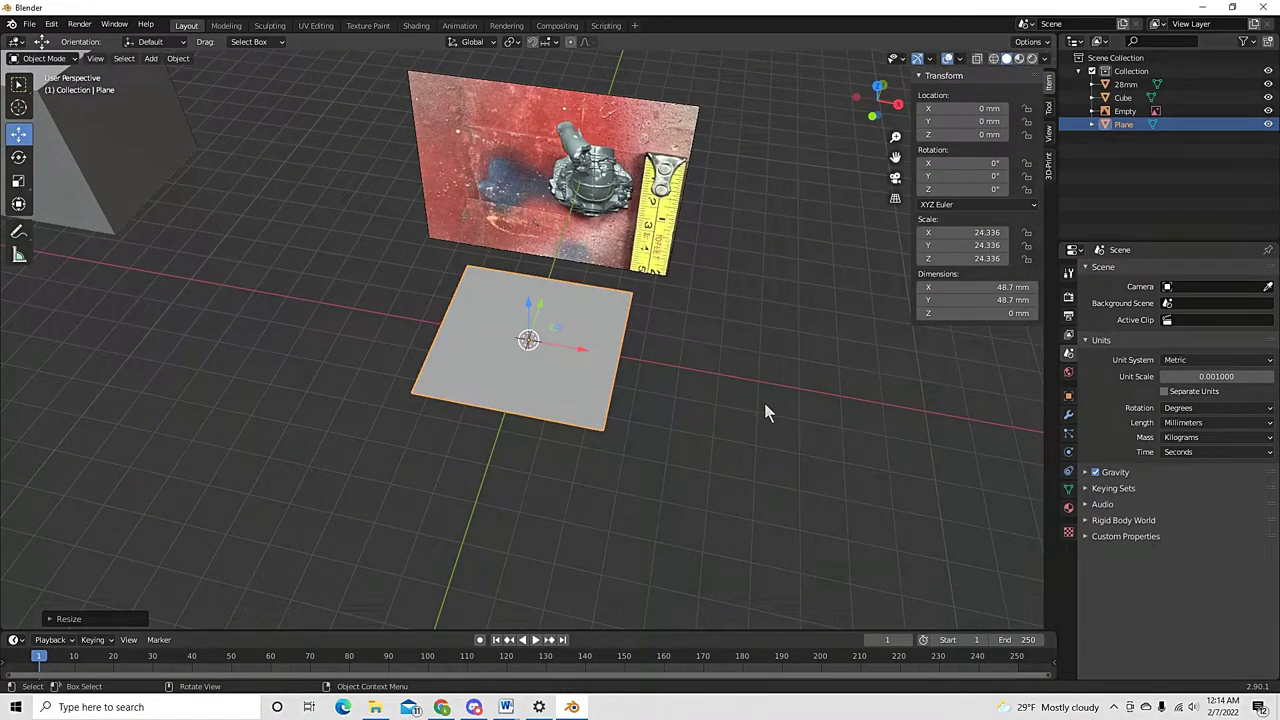
Stand the plane upright with an exact 90° X rotation, then deselect it
key("KP_3")
key("r")
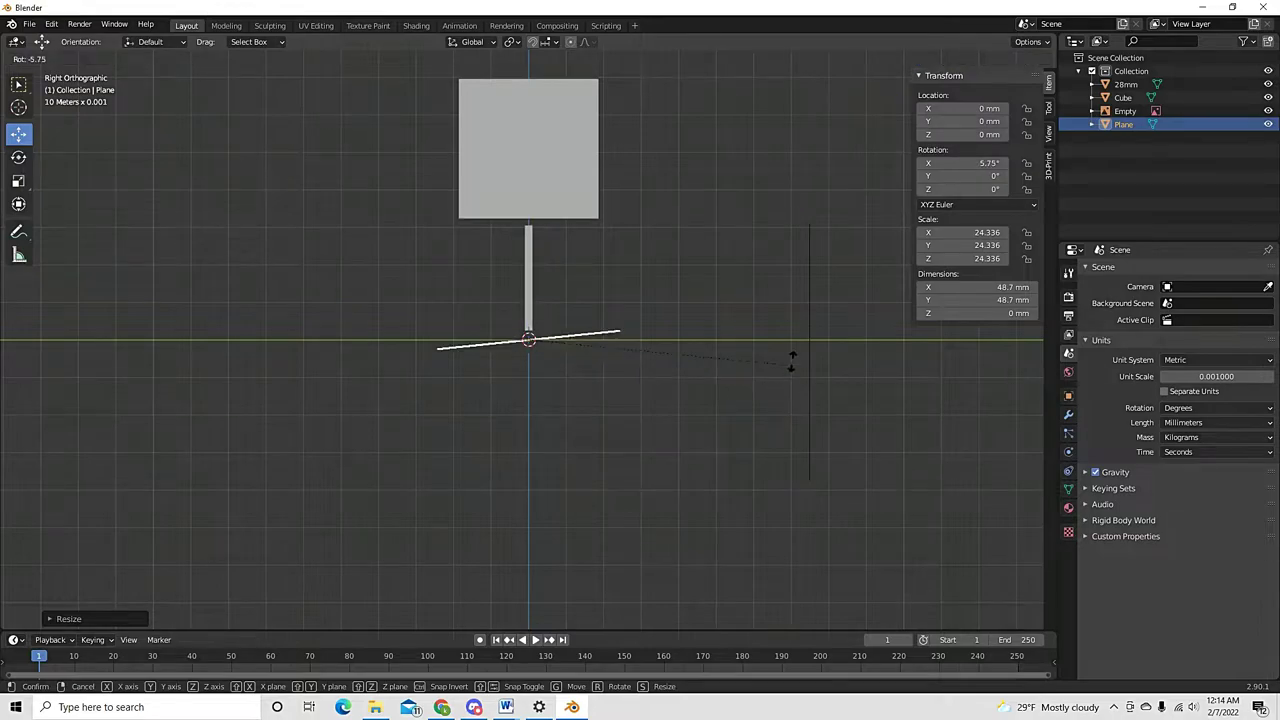
left_click(895, 188)
left_click(965, 164)
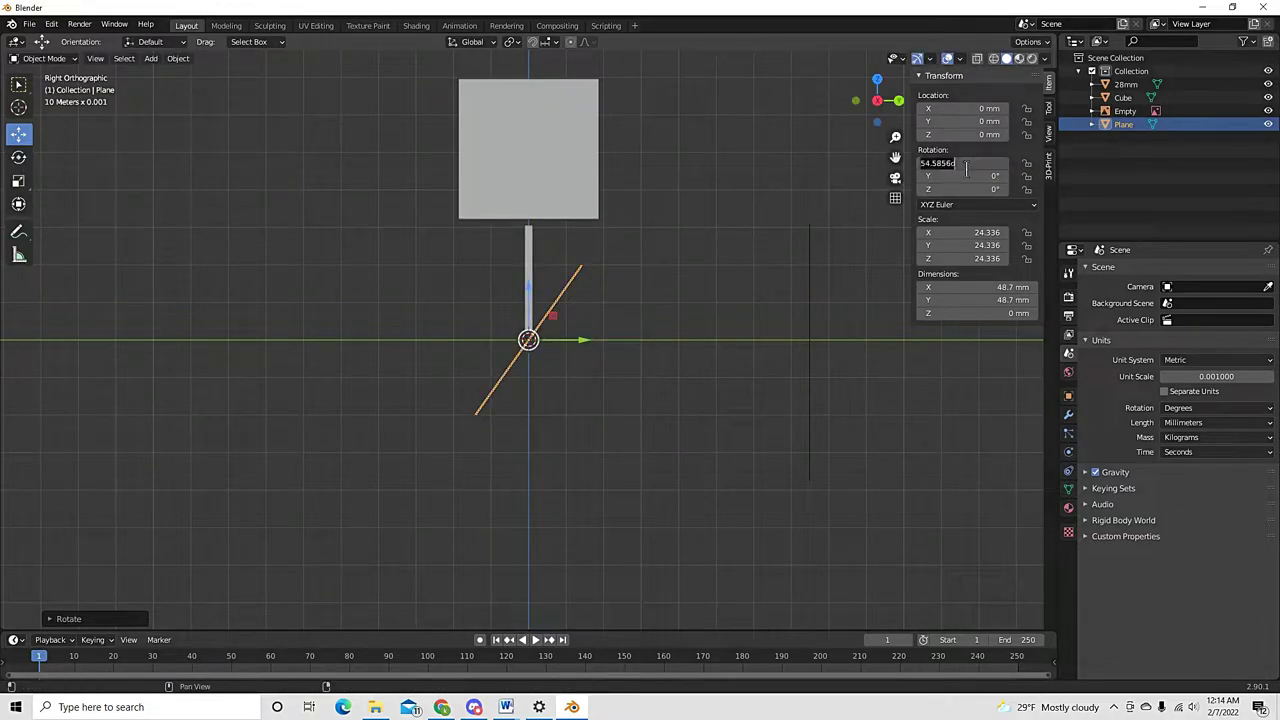
type("90")
key("Return")
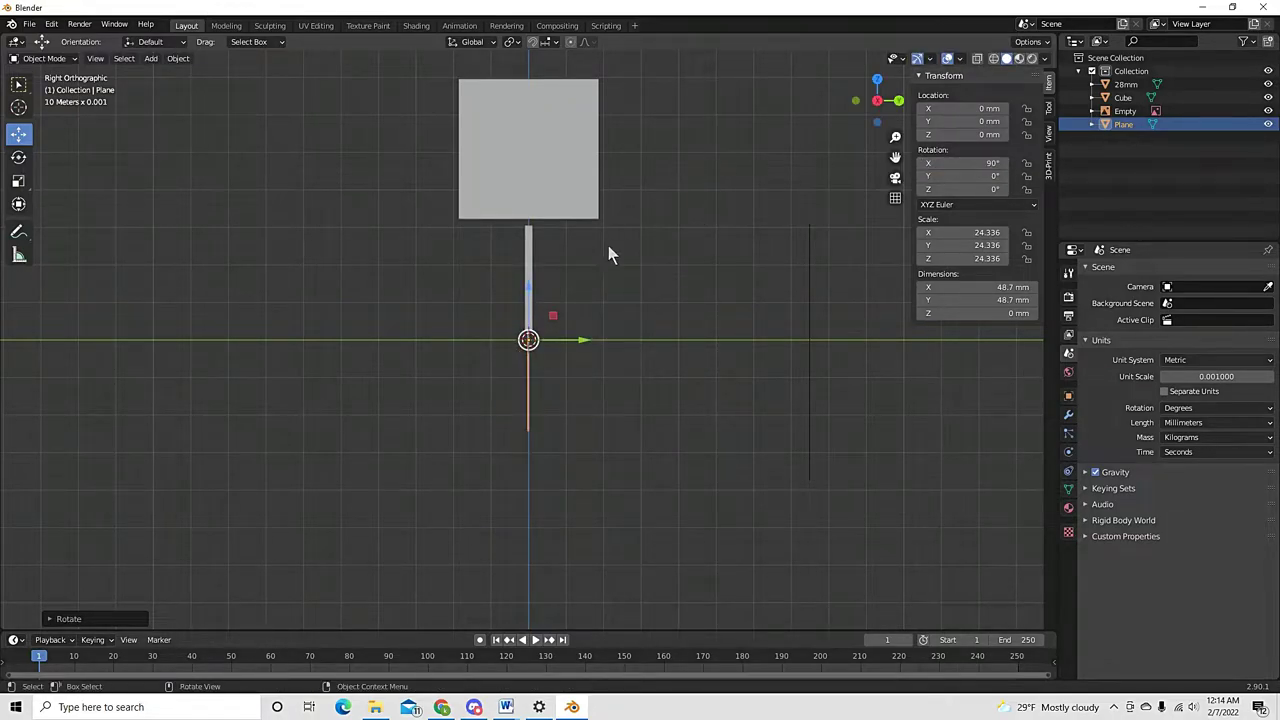
left_click(480, 302)
Notch the plane with a Carver Difference line cut traced along the miniature's outline
middle_click_drag(480, 302, 513, 334)
left_click(640, 330)
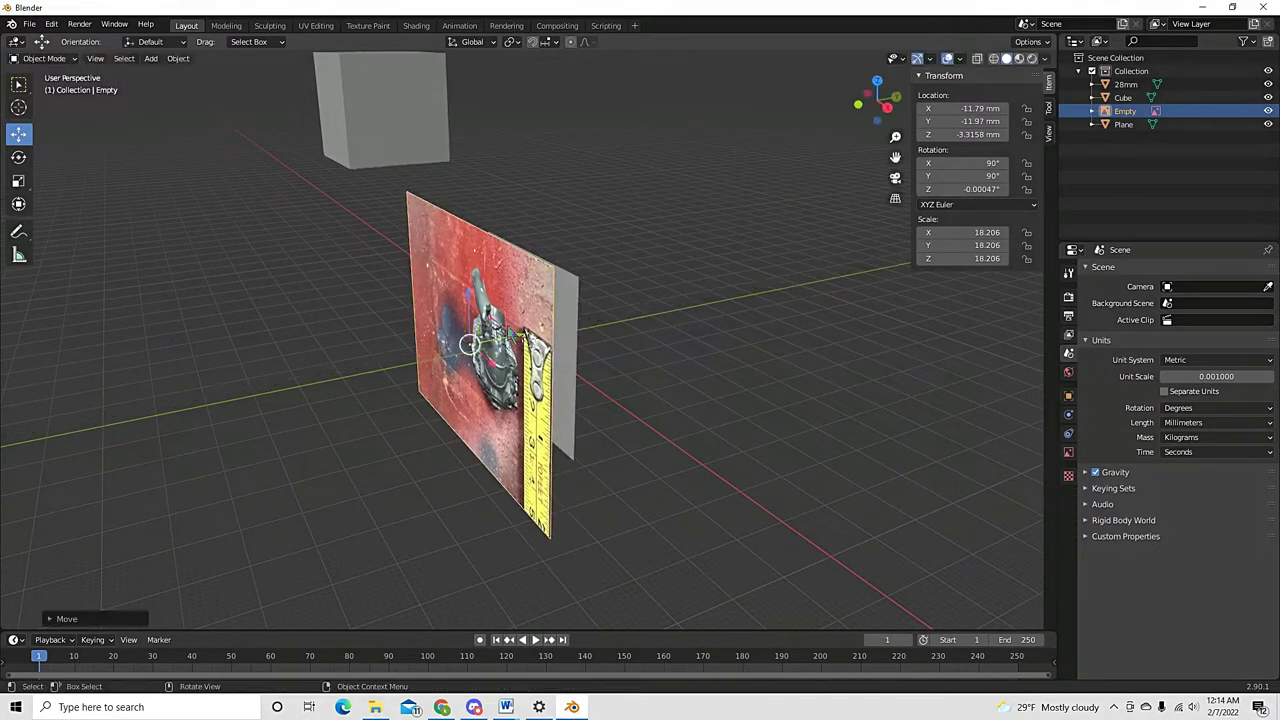
left_click(573, 357)
middle_click_drag(428, 423, 402, 422)
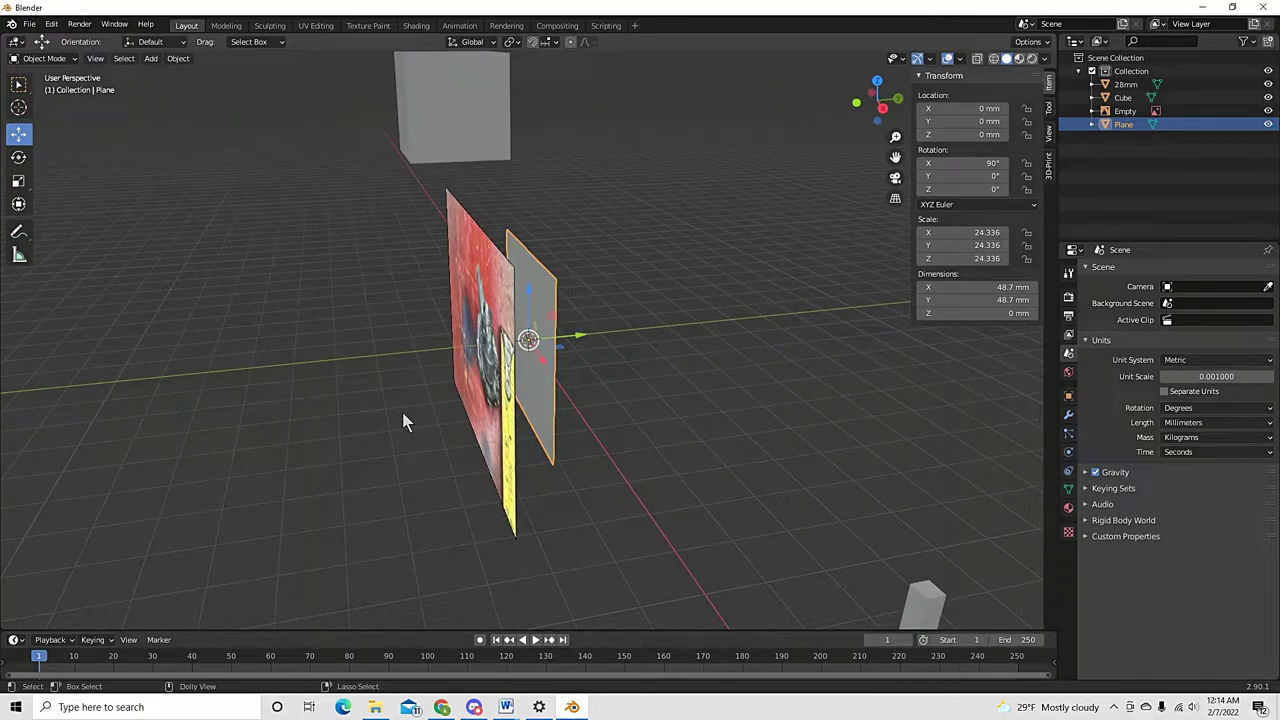
key("ctrl+KP_Subtract")
key("KP_1")
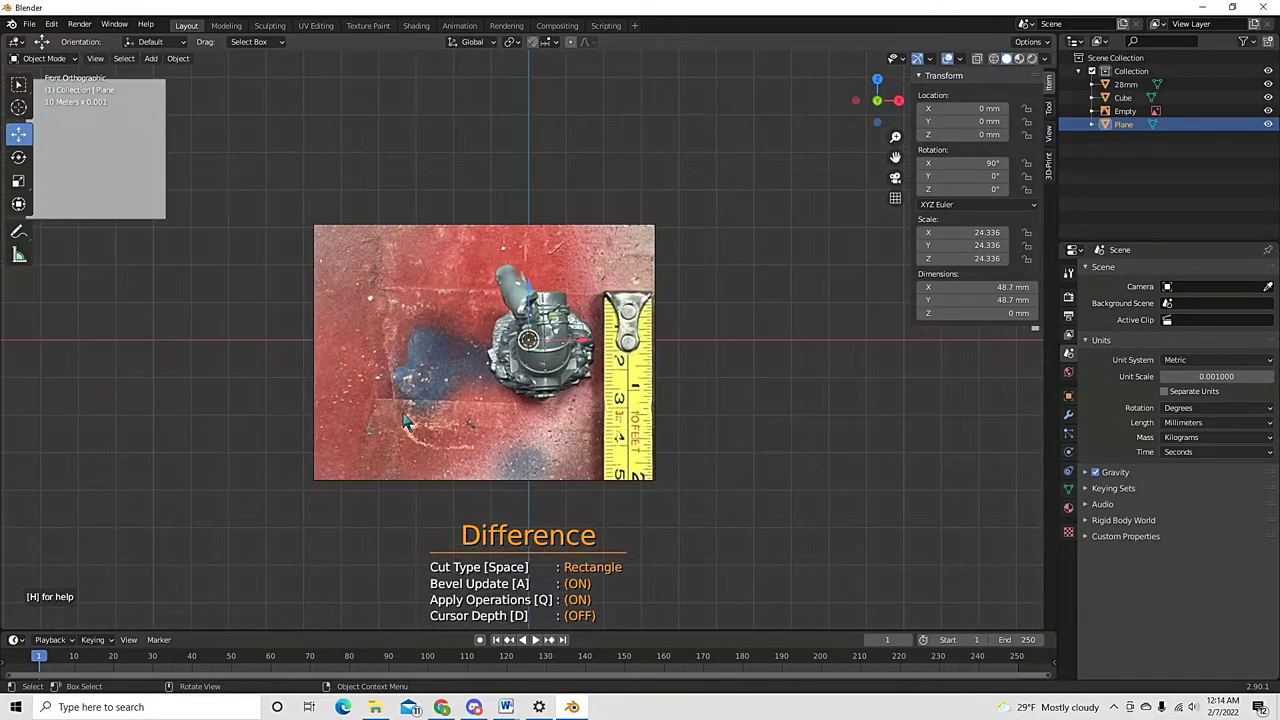
key("space")
scroll(578, 126, "up", 2)
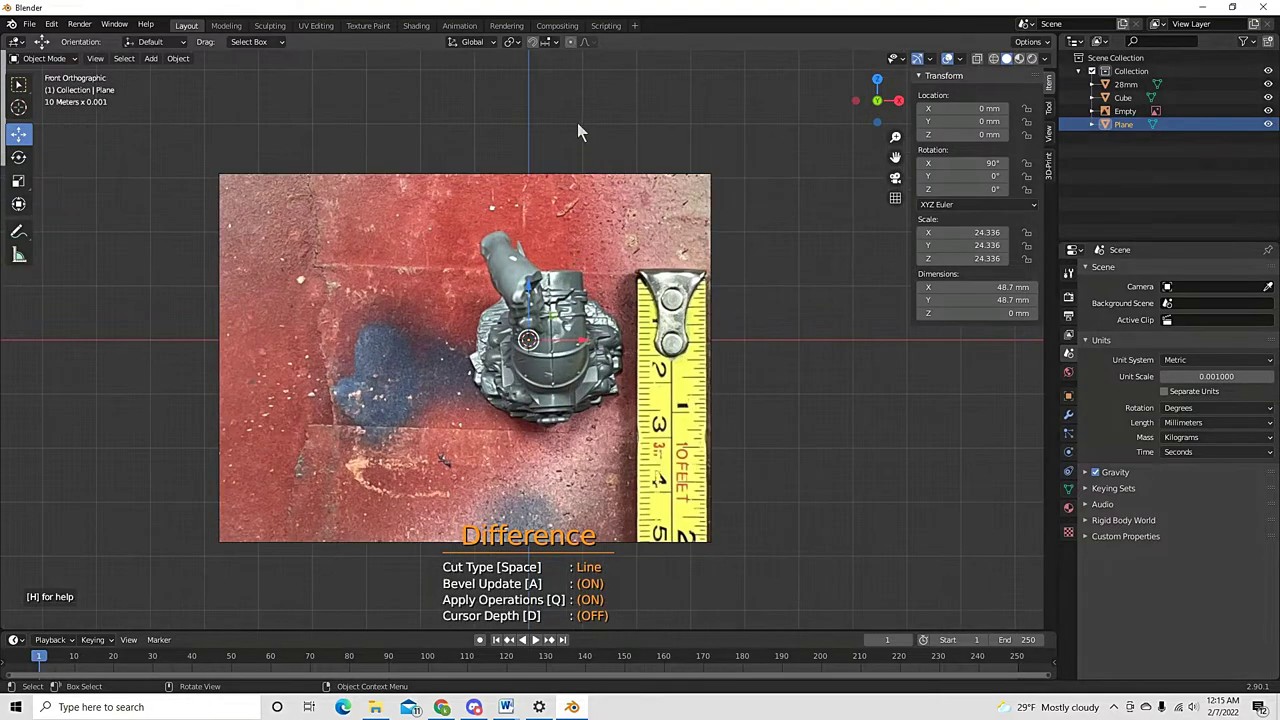
left_click_drag(575, 228, 623, 334)
left_click(772, 387)
left_click(785, 102)
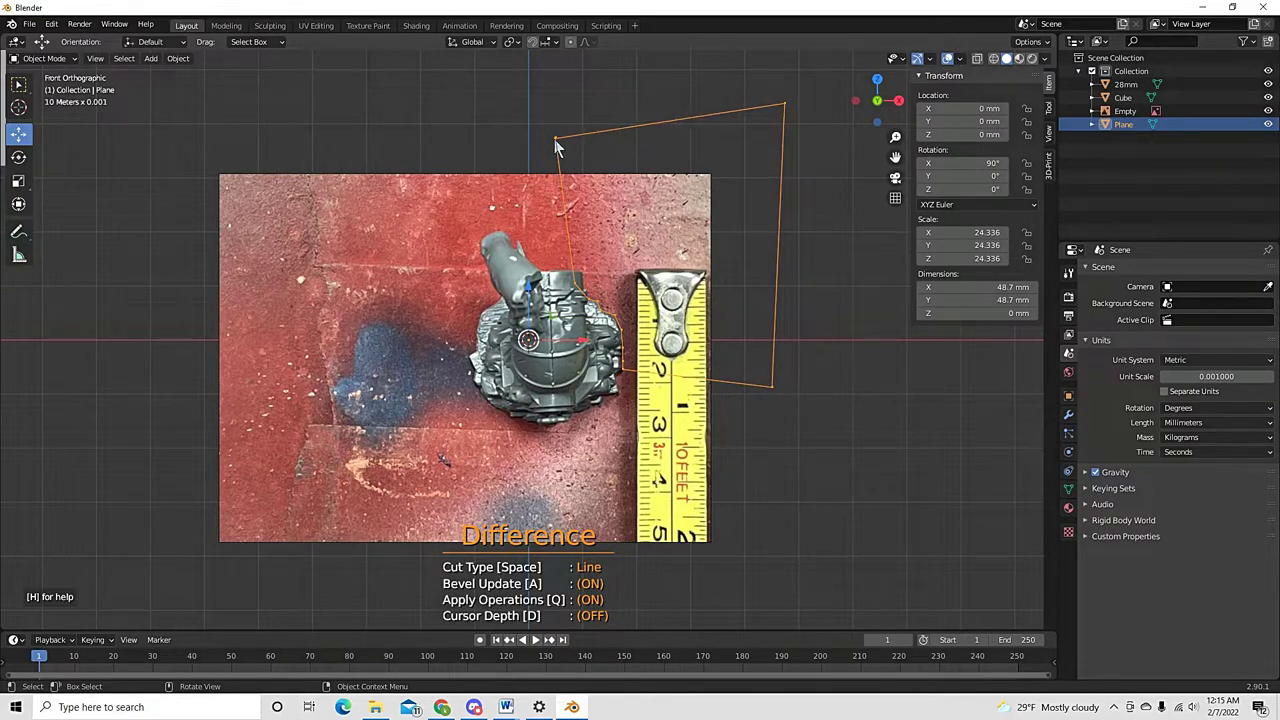
left_click(556, 140)
Move the reference photo along Y to 99.033 mm and reselect the cut plane in front view
middle_click_drag(742, 226, 604, 295)
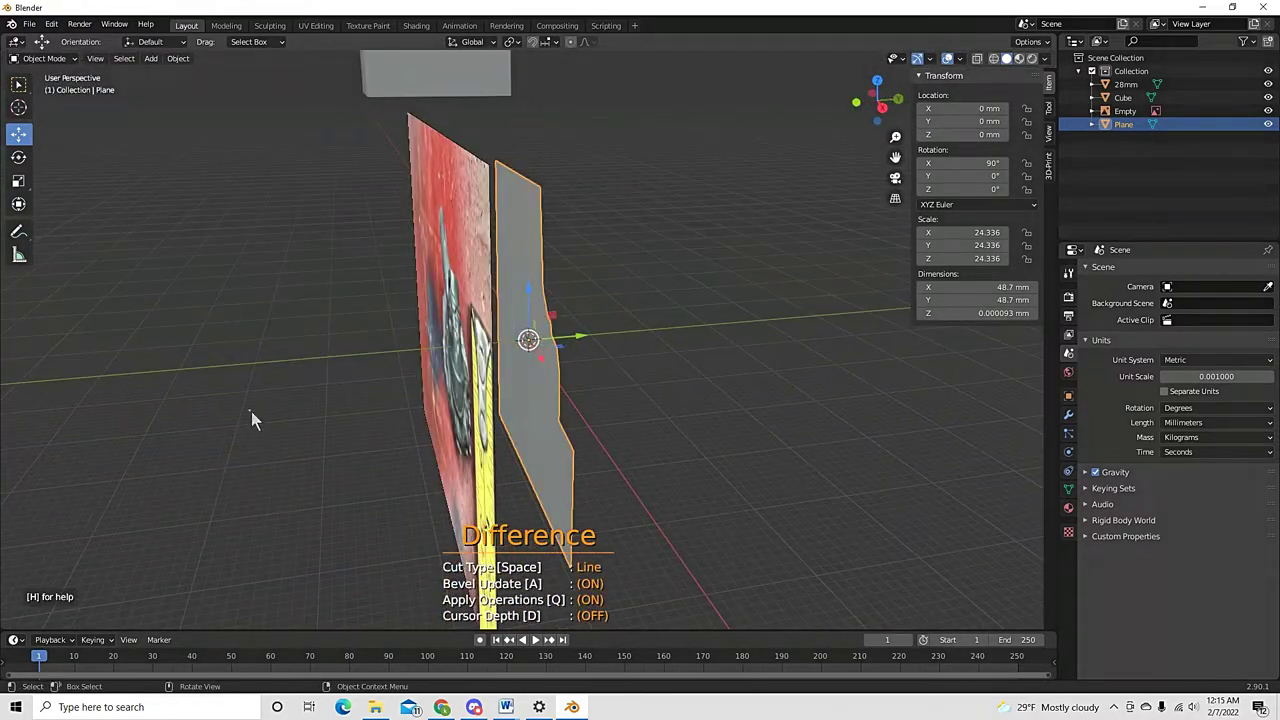
left_click(448, 386)
middle_click_drag(448, 386, 460, 390)
key("g")
key("y")
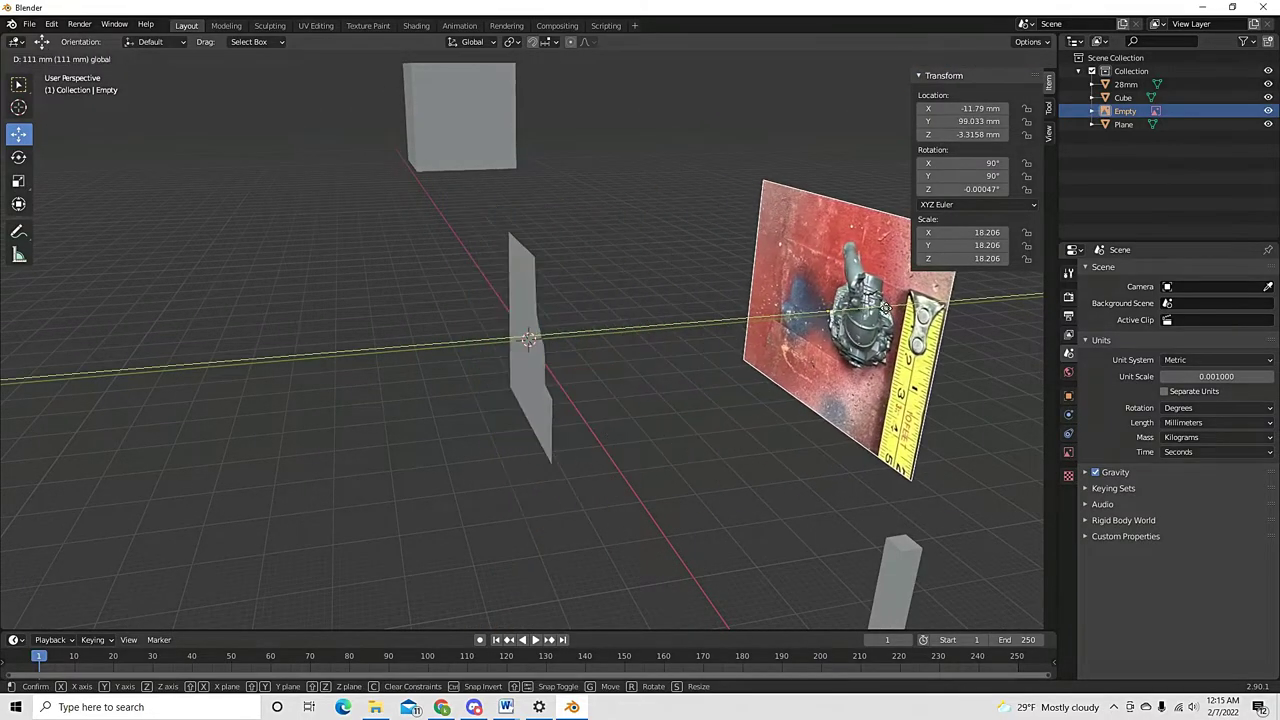
left_click(535, 366)
left_click(535, 366)
key("KP_1")
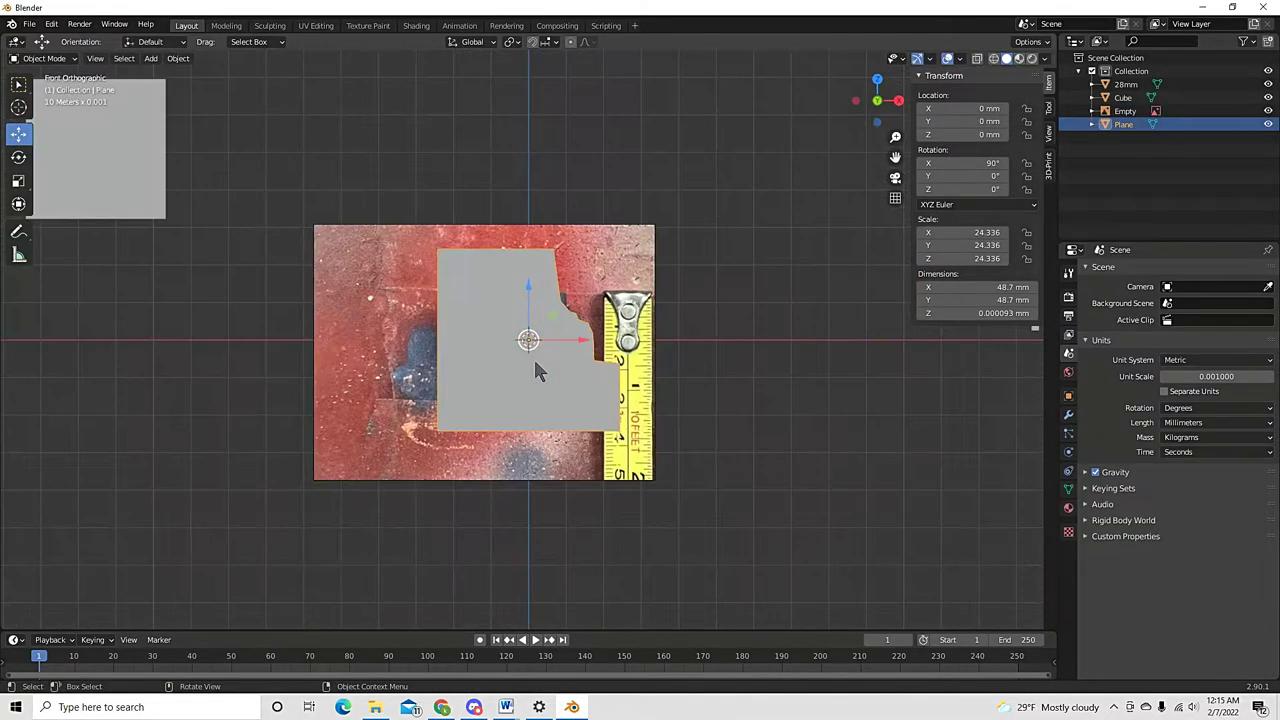
scroll(533, 356, "up", 3)
Extrude the whole notched plane mesh about 18.85 mm into a thick stepped block
key("Tab")
middle_click_drag(590, 336, 475, 389)
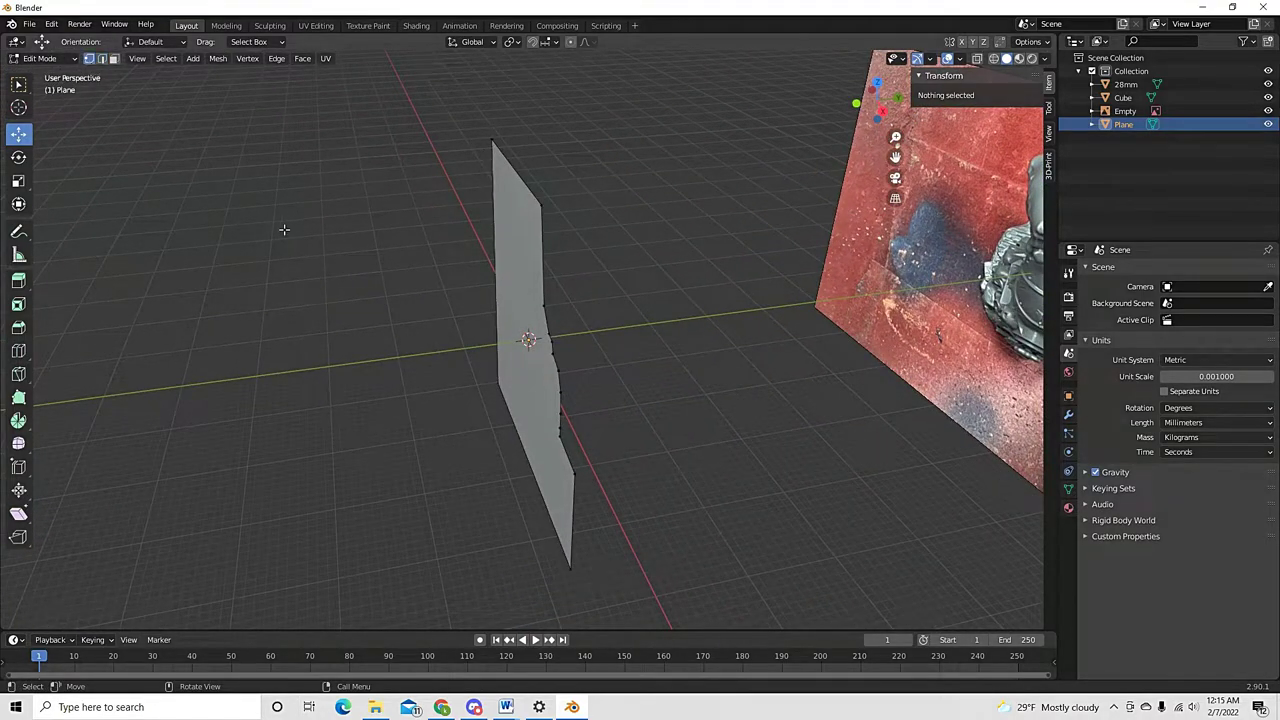
key("a")
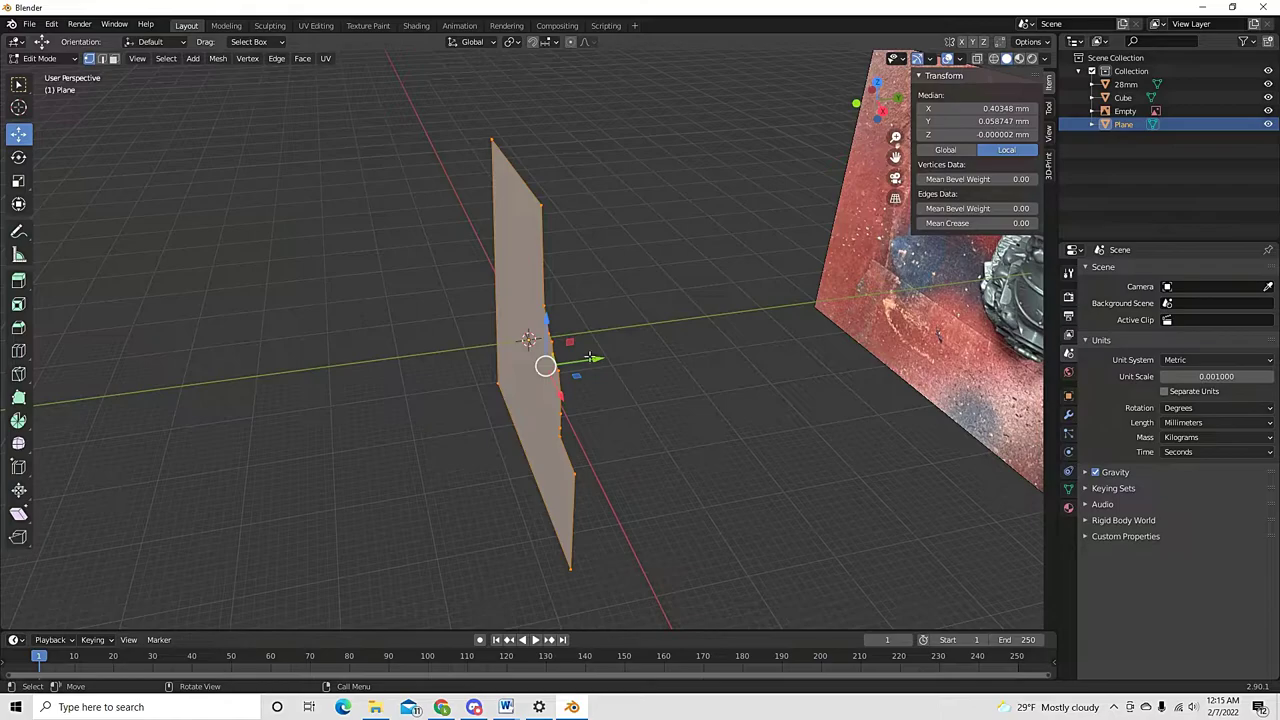
middle_click_drag(707, 351, 723, 344)
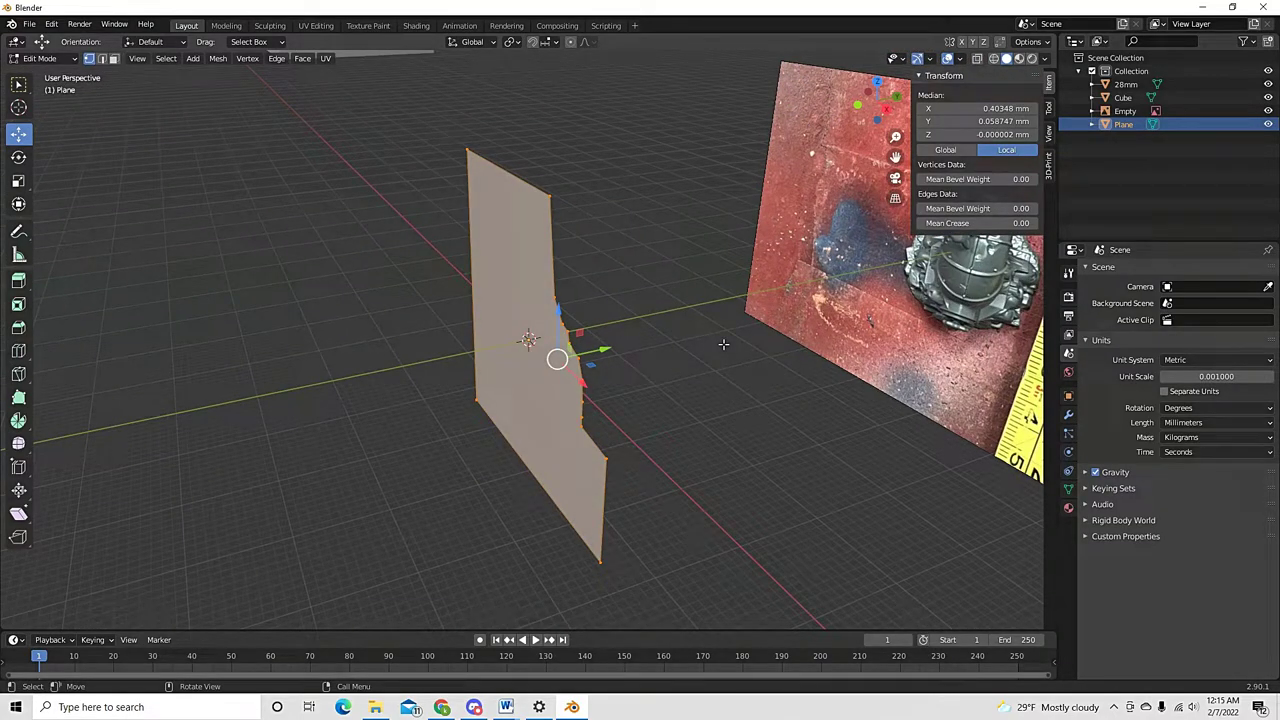
key("g")
key("z")
key("z")
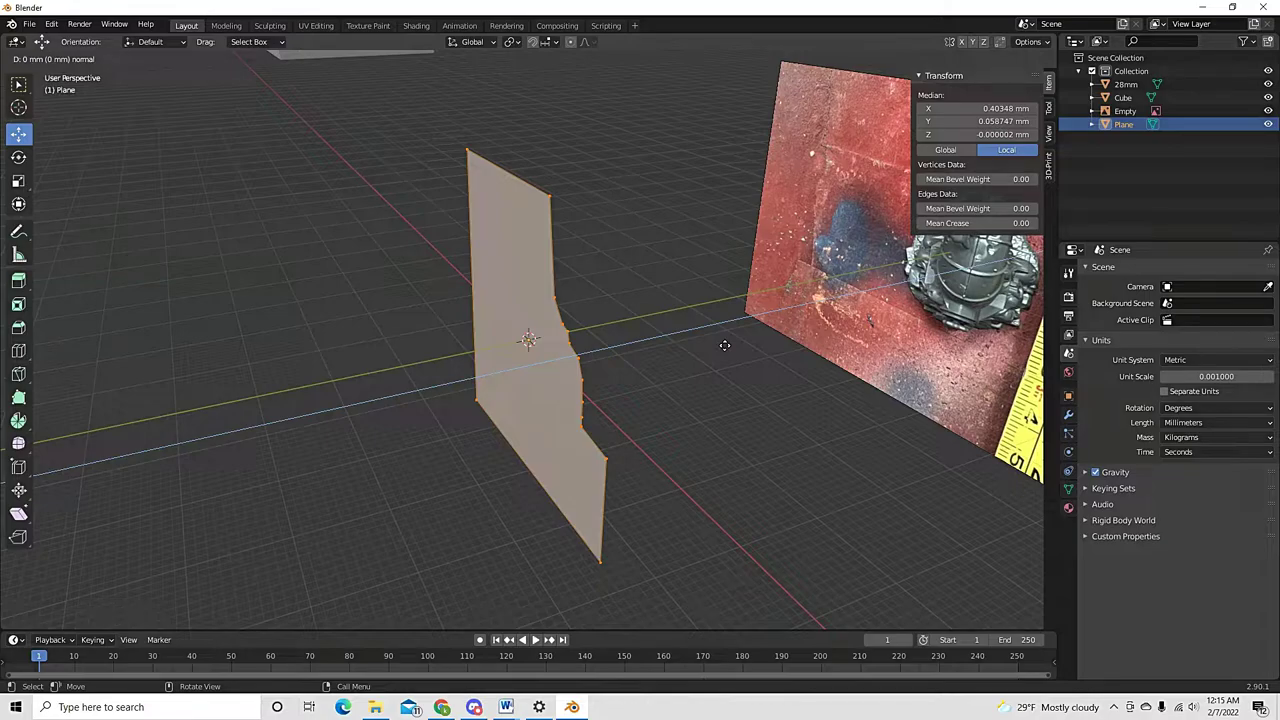
right_click(724, 345)
middle_click_drag(724, 345, 623, 369)
key("e")
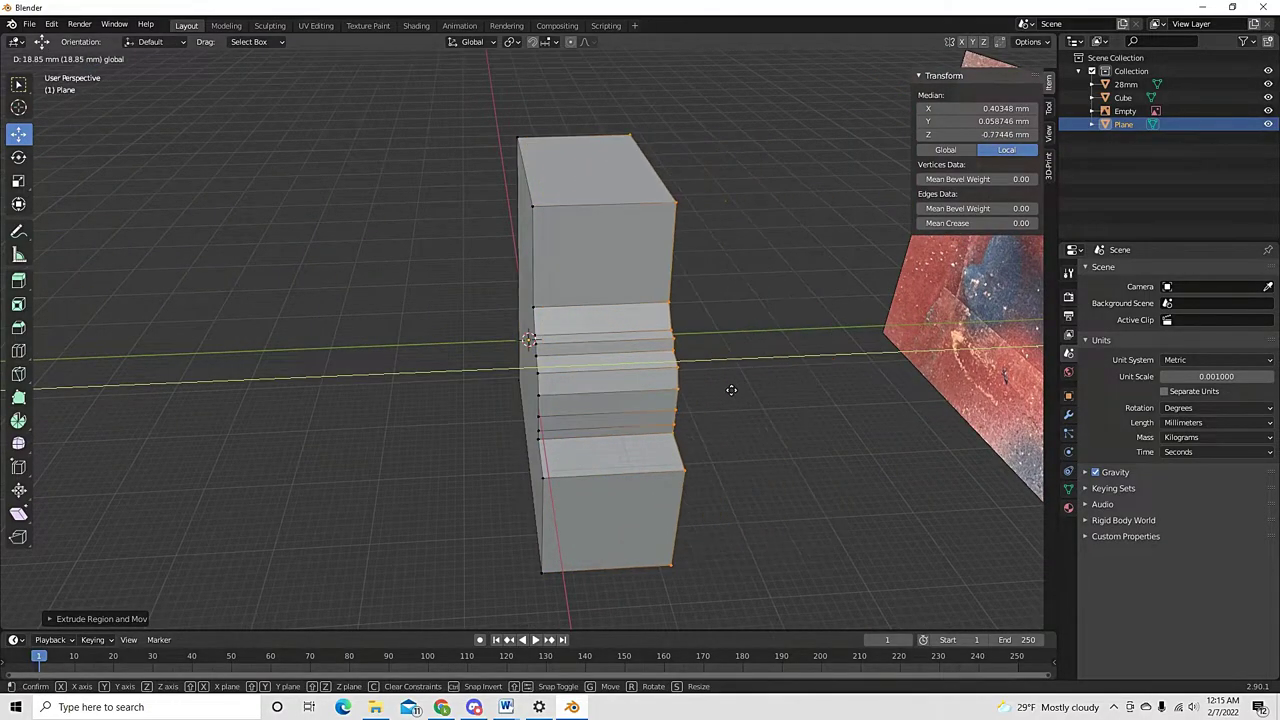
left_click(663, 363)
middle_click_drag(663, 363, 481, 428)
left_click(452, 469)
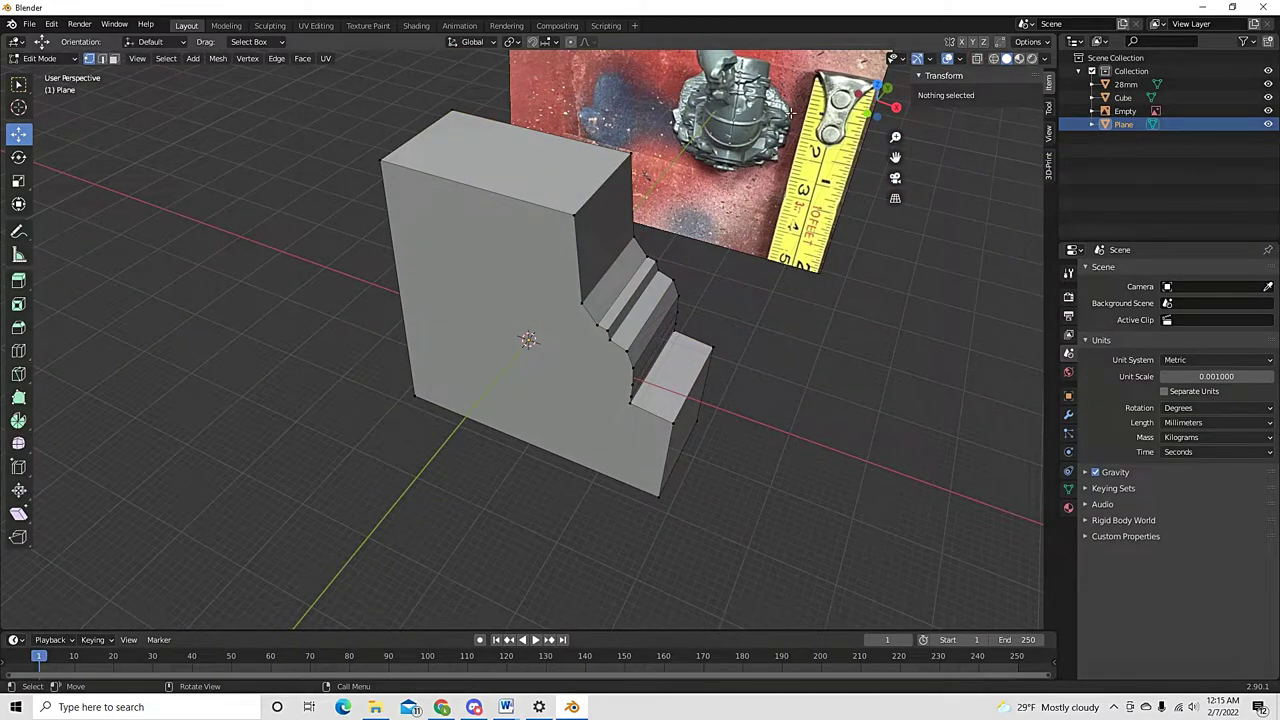
mouse_move(554, 424)
middle_mouse_down()
mouse_move(470, 440)
mouse_move(314, 400)
mouse_move(409, 394)
mouse_move(539, 412)
middle_mouse_up()
scroll(352, 425, "down", 3)
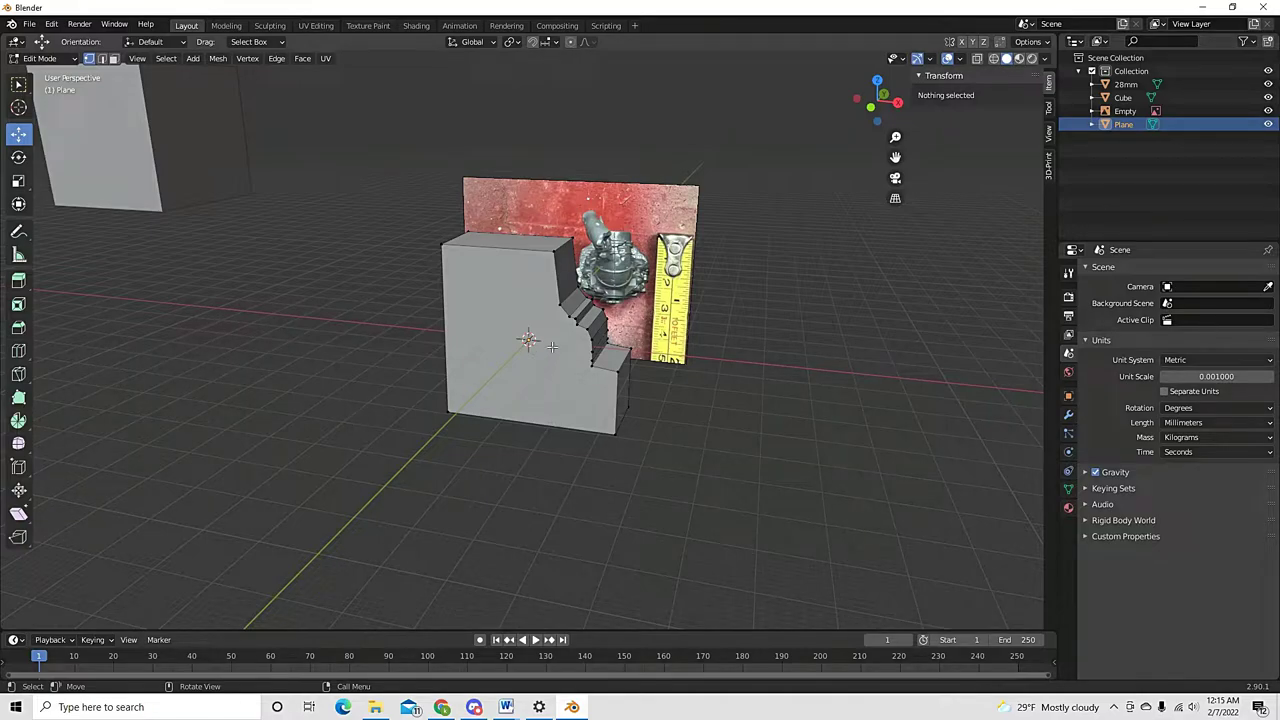
middle_click_drag(507, 326, 509, 423)
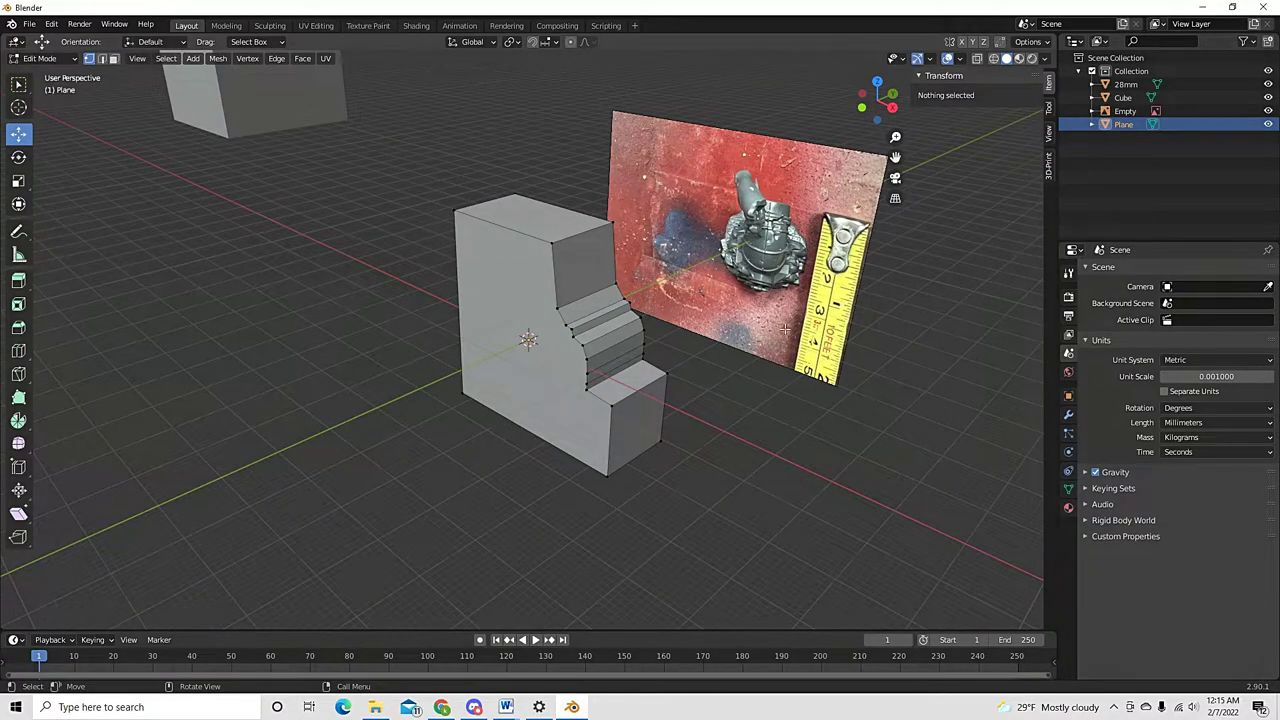
middle_click_drag(777, 380, 837, 311)
middle_click_drag(375, 432, 450, 430)
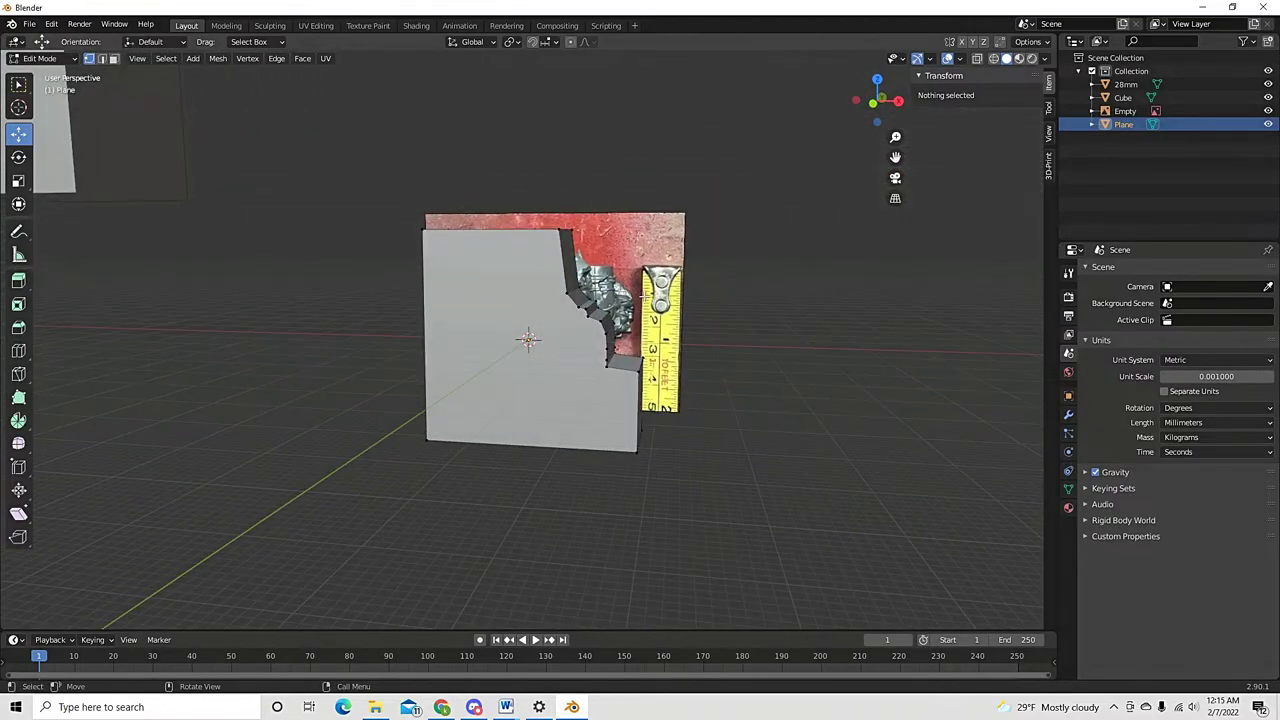
middle_click_drag(597, 362, 639, 320)
middle_click_drag(503, 375, 418, 467)
middle_click_drag(812, 497, 817, 499)
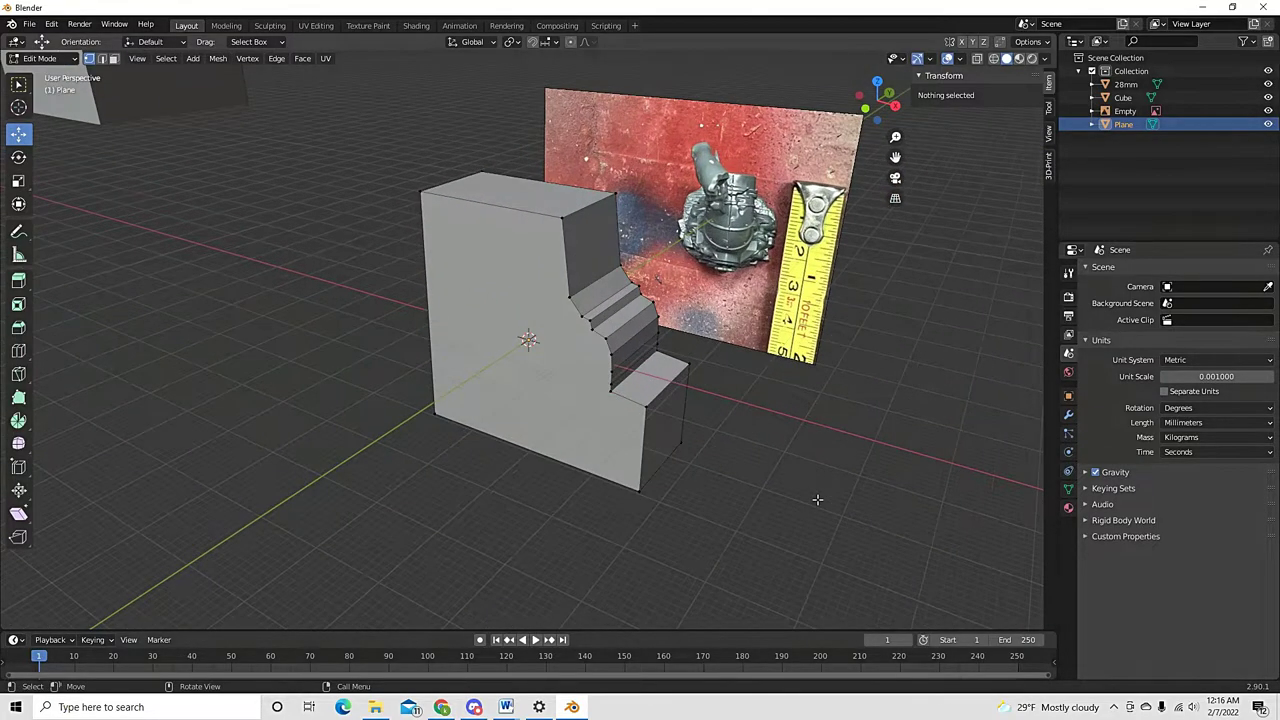
middle_click_drag(830, 448, 810, 454)
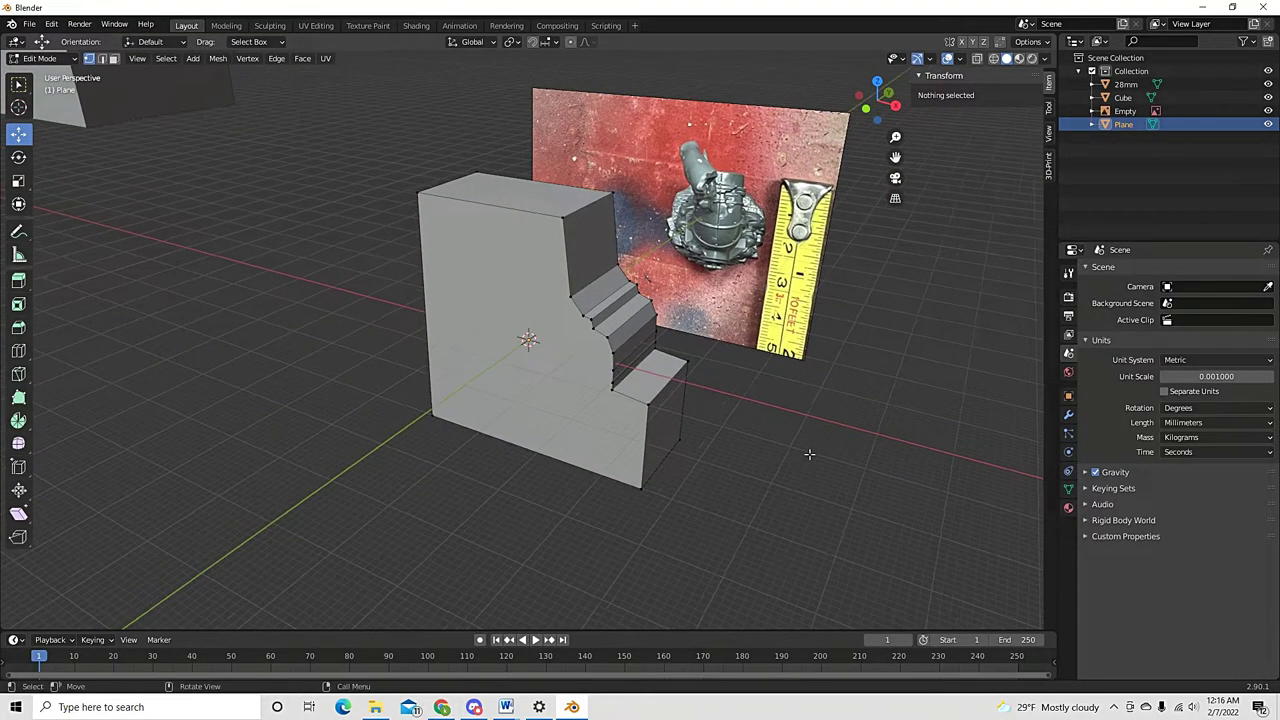
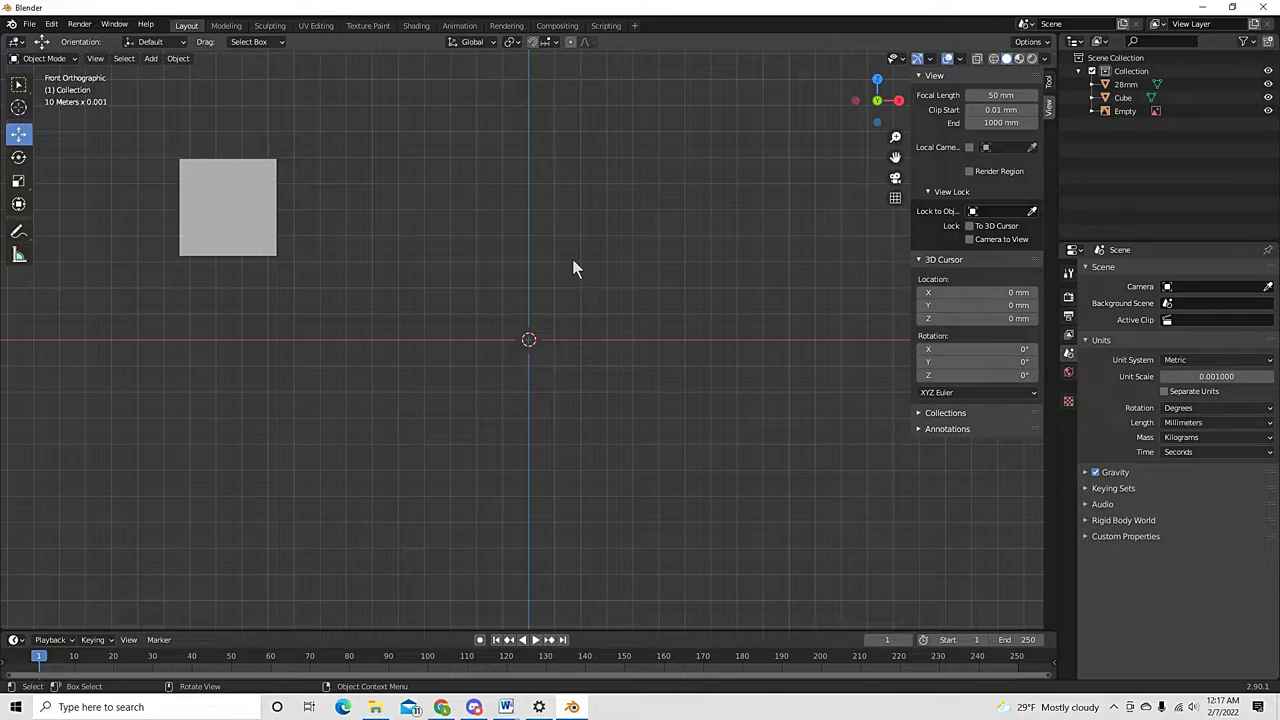
Add a cylinder mesh at the scene origin
scroll(535, 330, "up", 3)
scroll(541, 316, "up", 2)
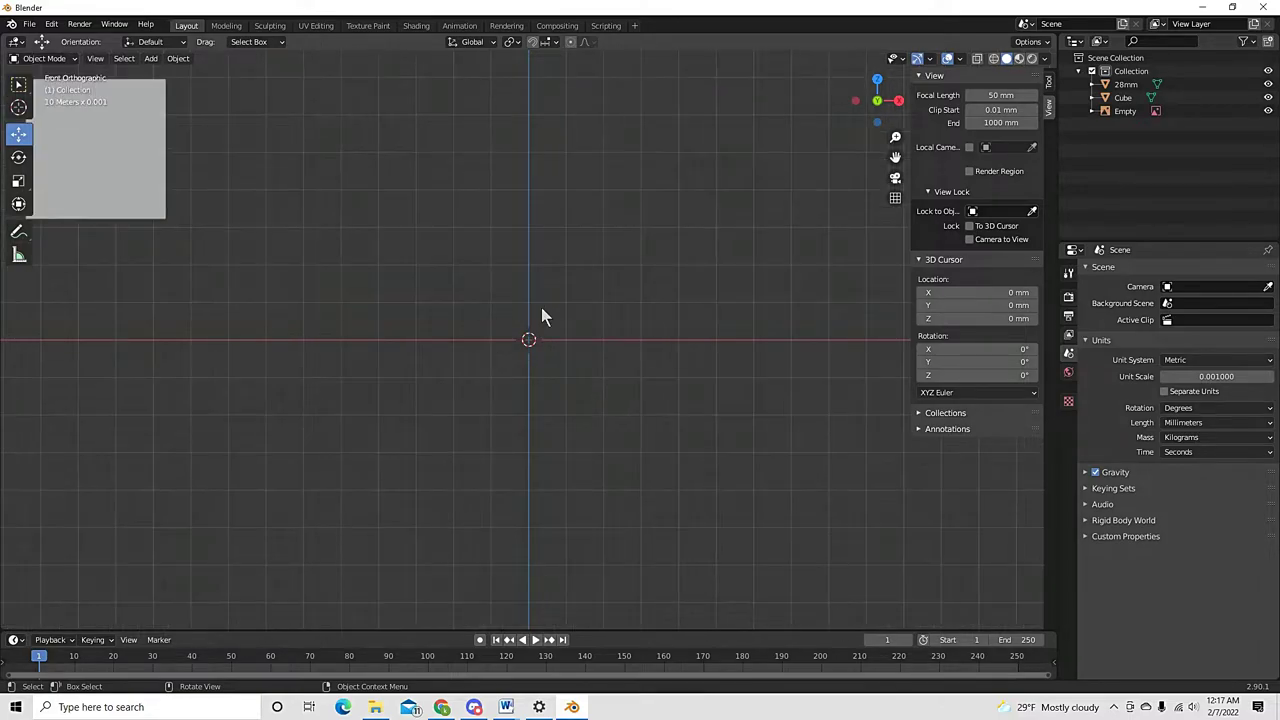
key("shift+a")
mouse_move(541, 308)
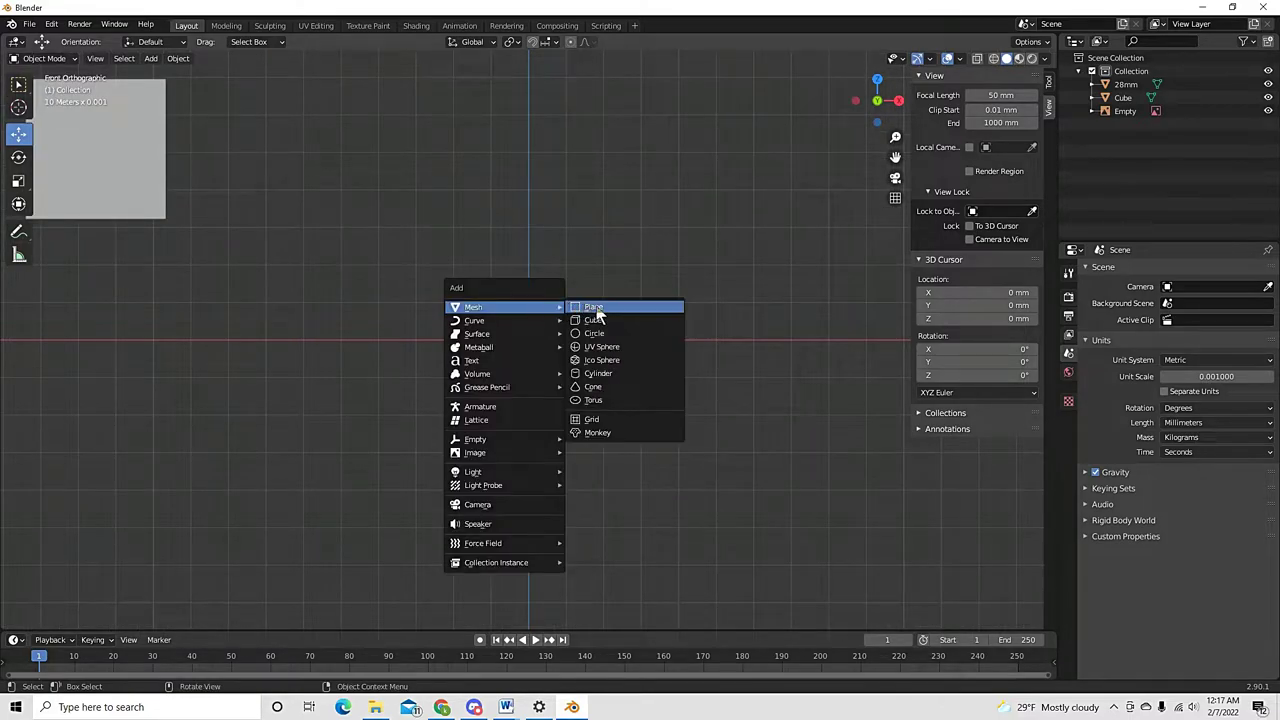
left_click(613, 374)
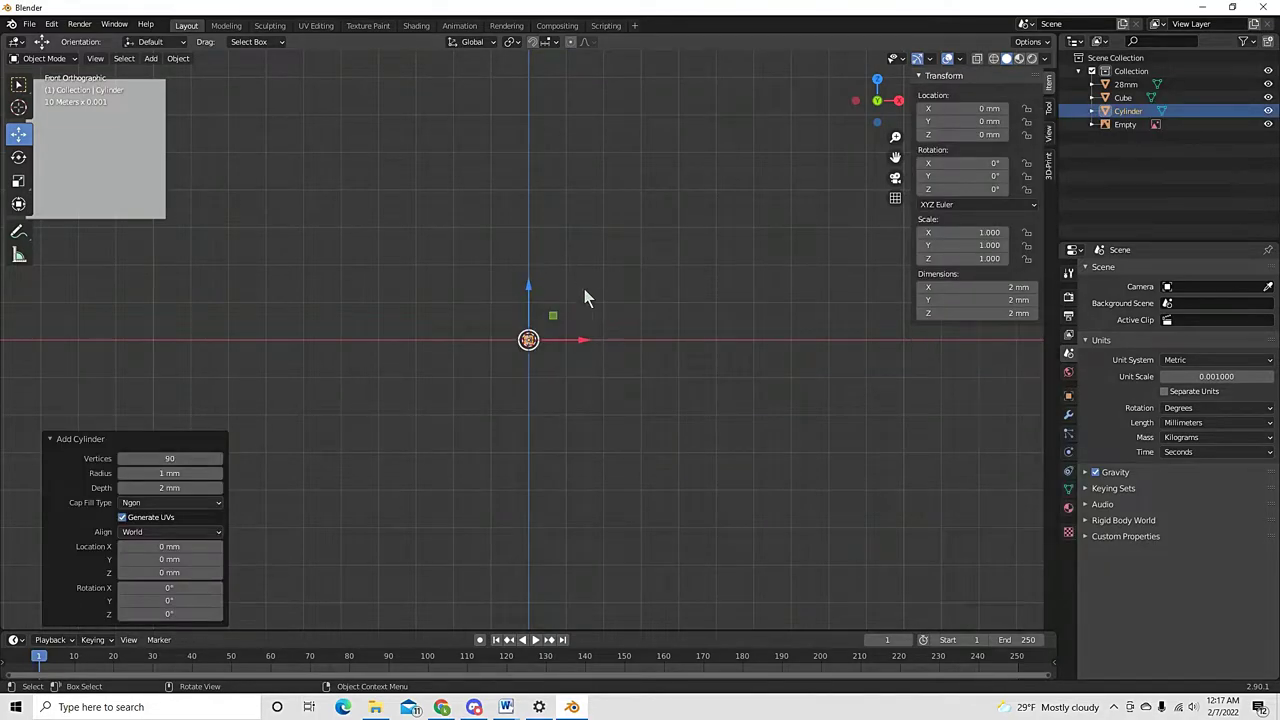
left_click(64, 438)
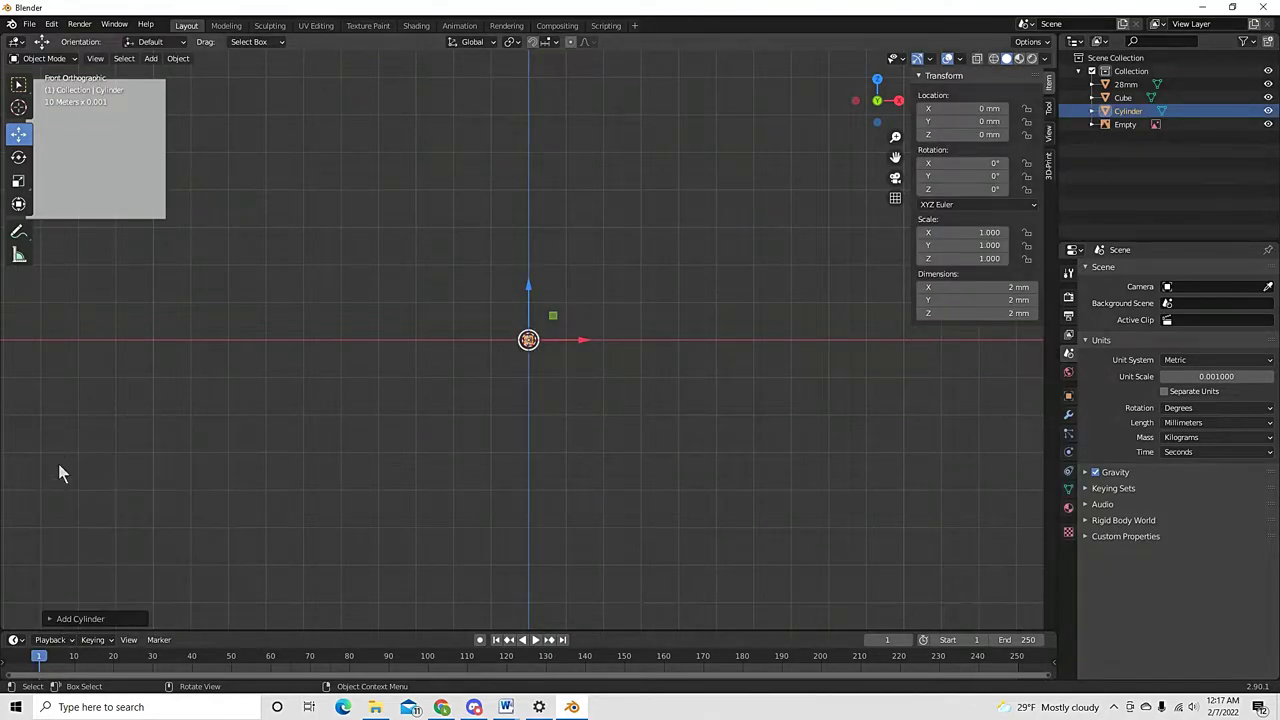
left_click(58, 618)
Set the new cylinder's vertex count to 90
left_click(192, 458)
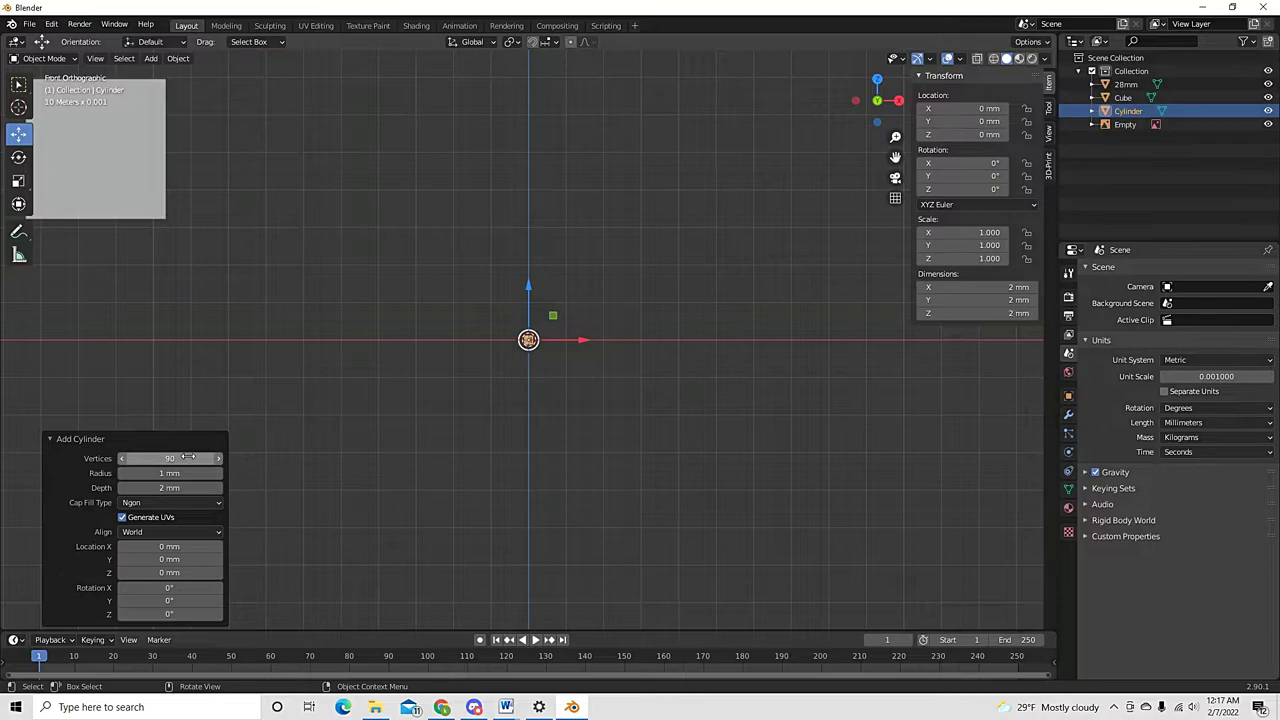
type("90")
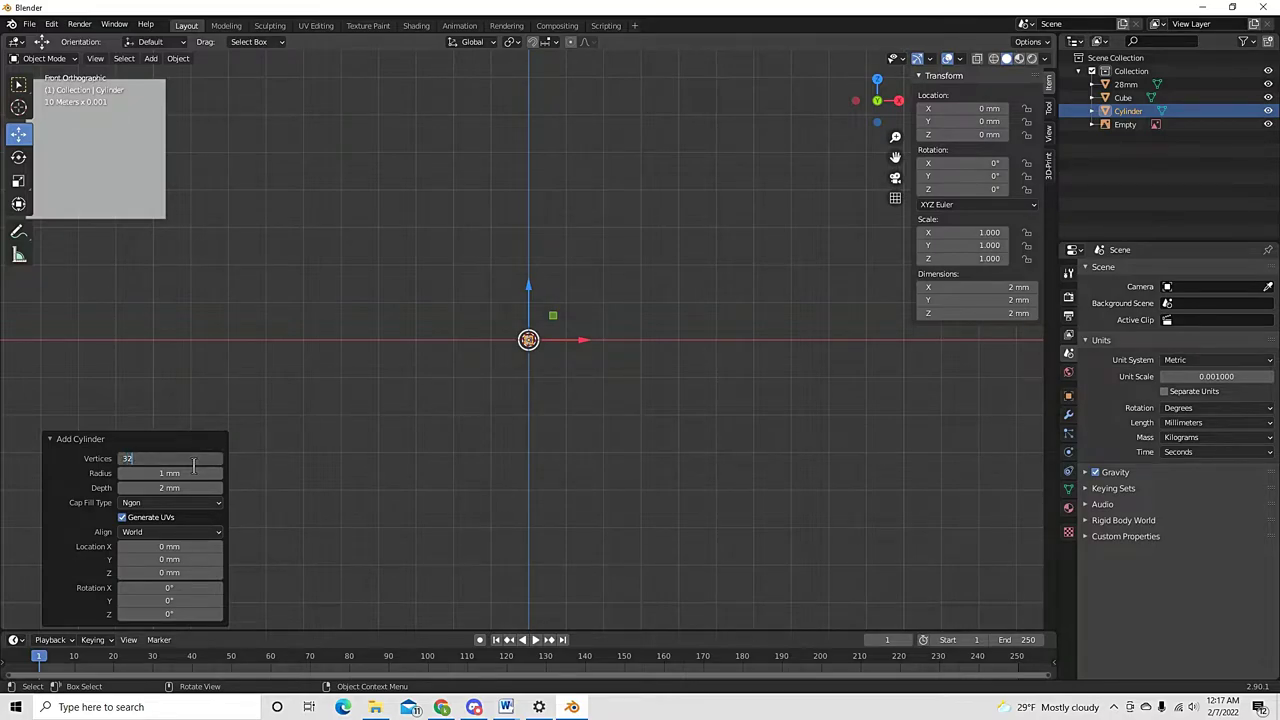
key("Return")
scroll(405, 354, "up", 10)
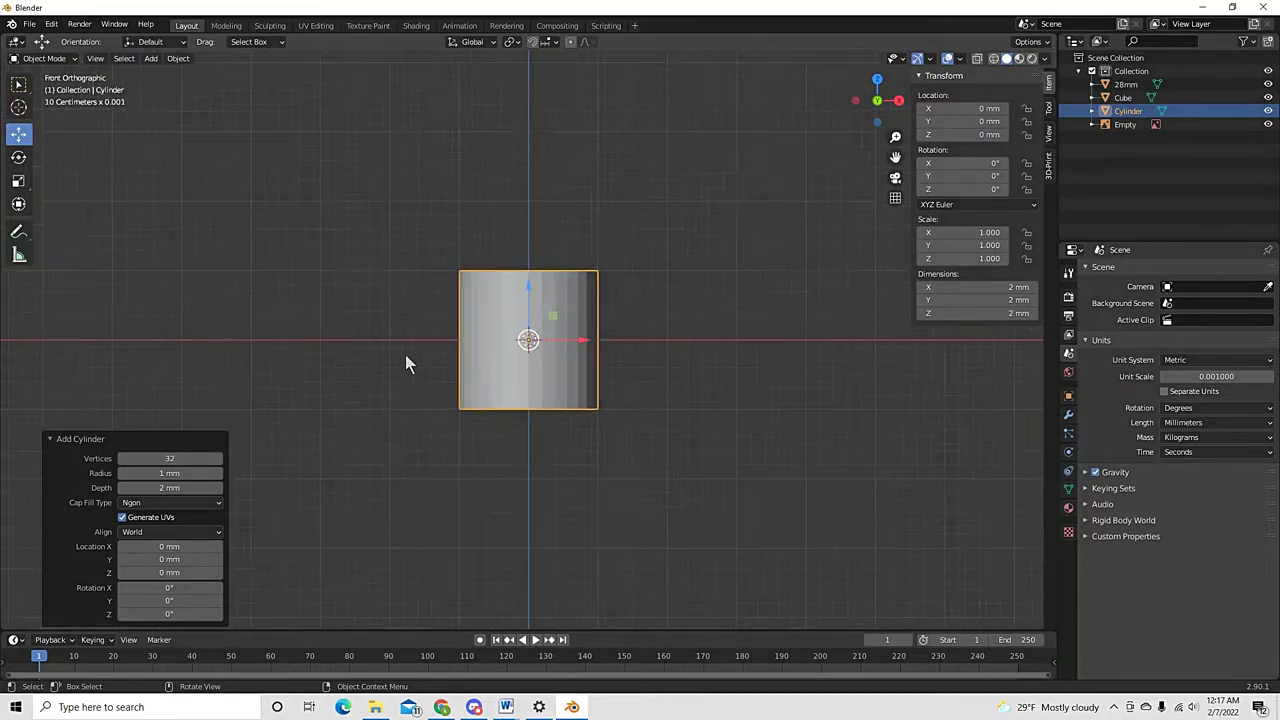
middle_click_drag(693, 391, 549, 400)
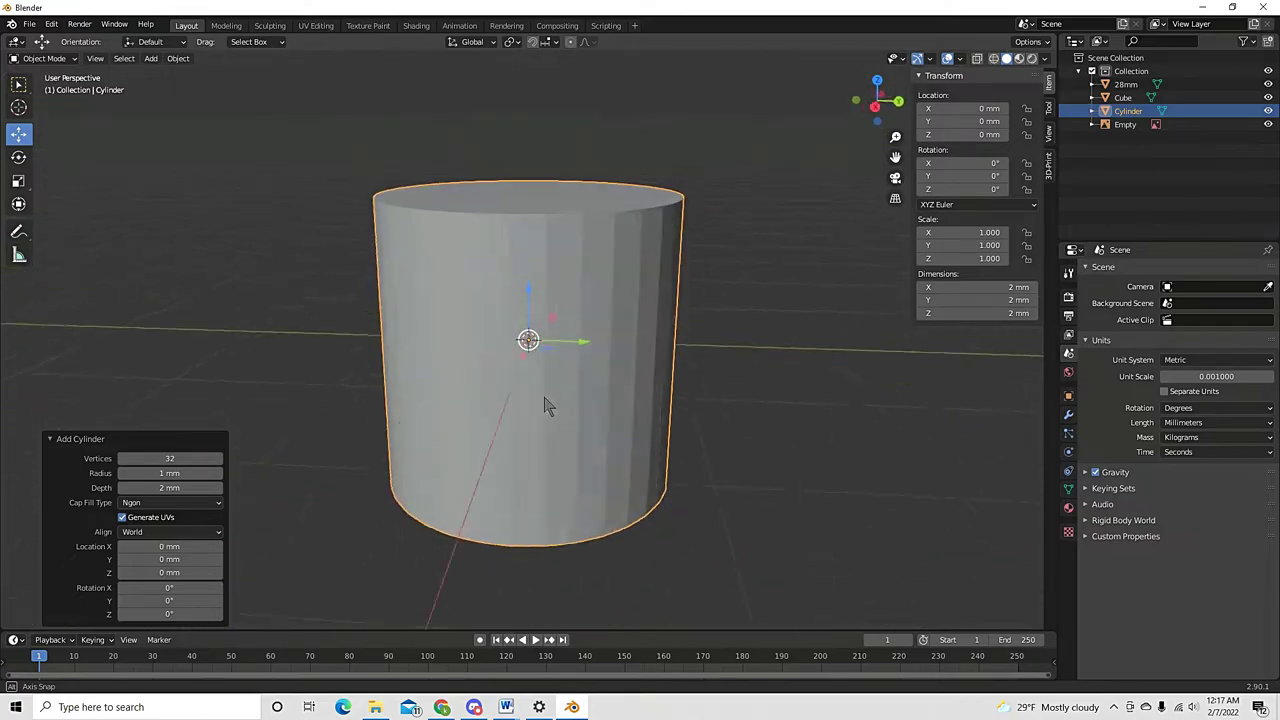
left_click(200, 459)
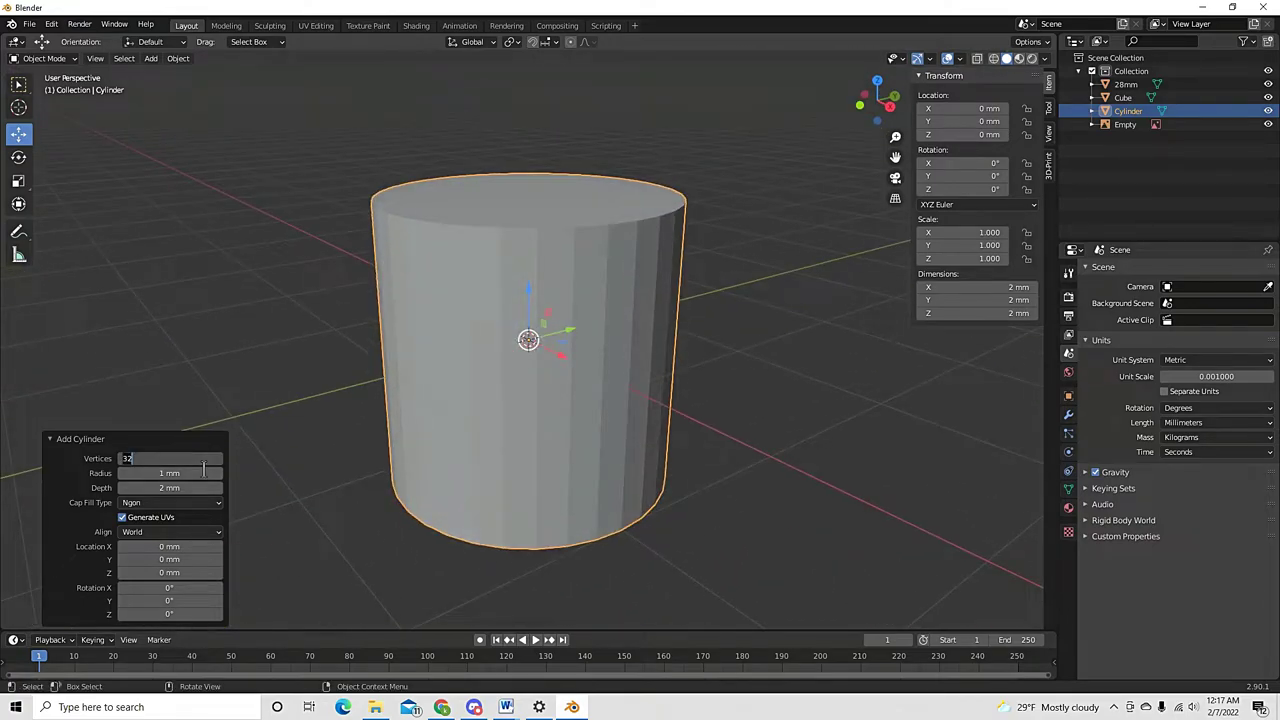
key("Return")
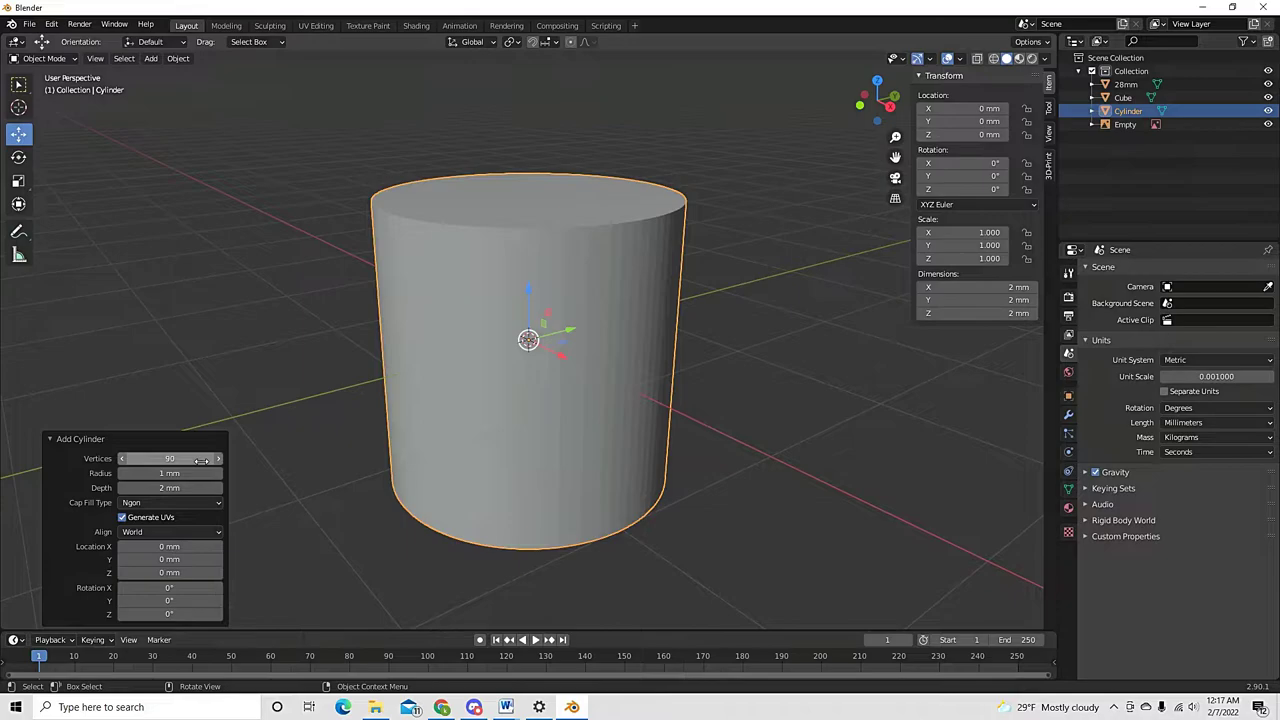
Orbit around the cylinder, then switch to the front orthographic view
middle_click_drag(257, 350, 341, 354)
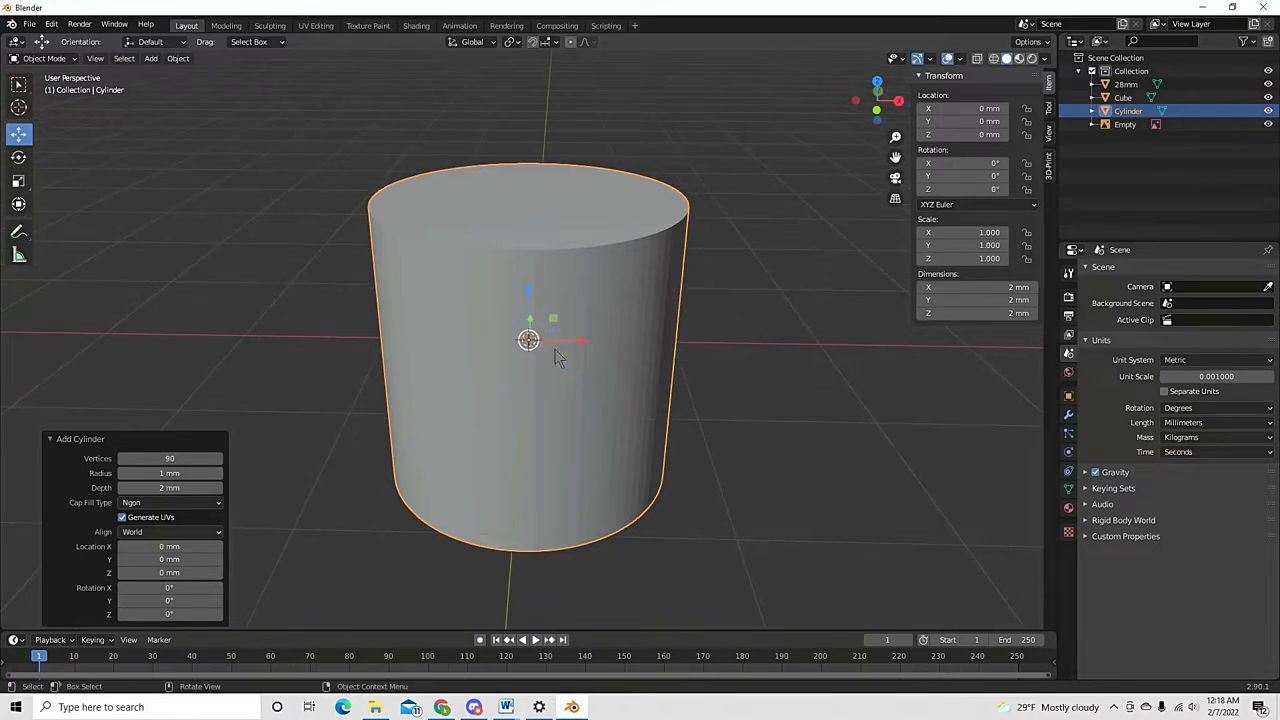
middle_click_drag(560, 355, 495, 290)
scroll(495, 290, "down", 2)
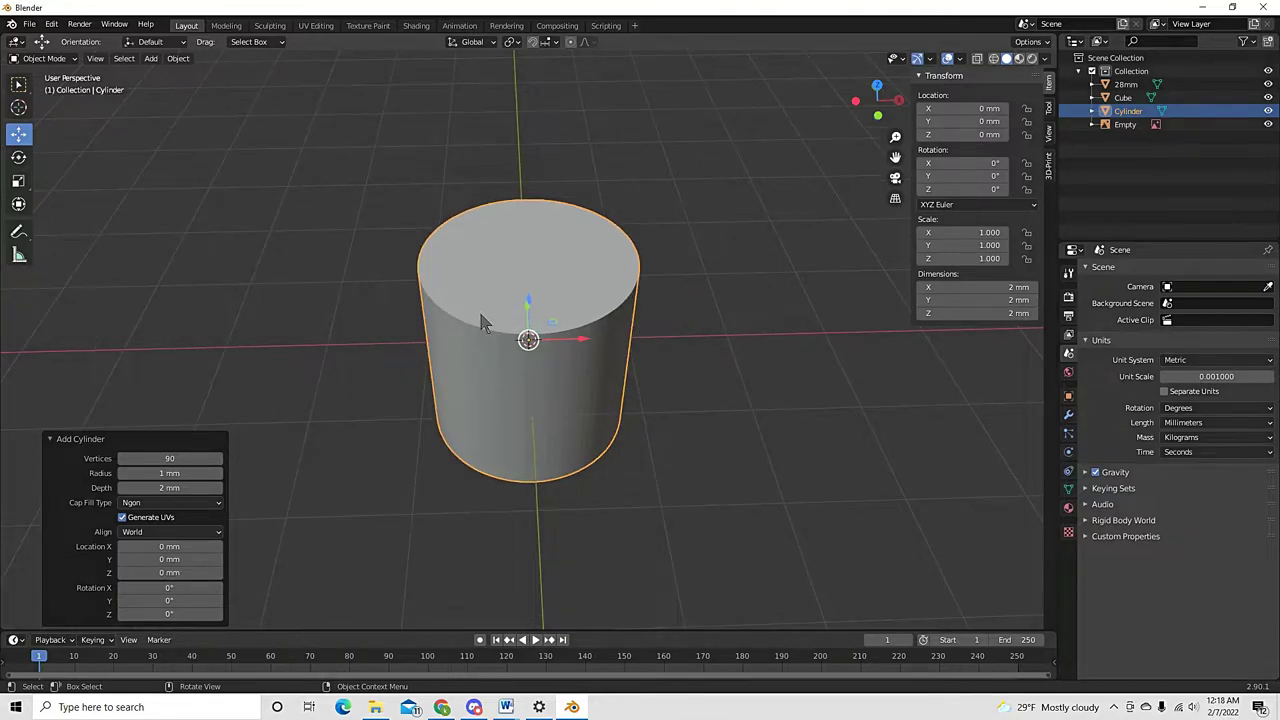
scroll(470, 368, "down", 5)
scroll(495, 455, "down", 2)
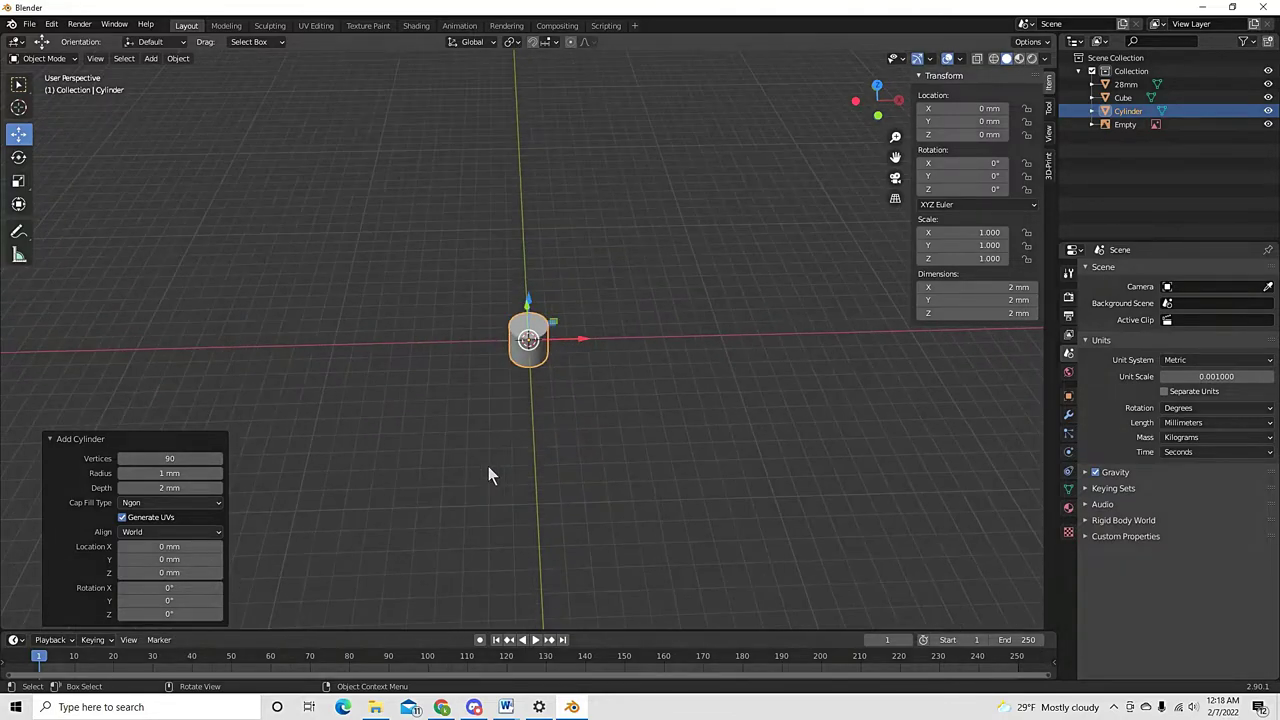
scroll(500, 445, "up", 2)
key("KP_1")
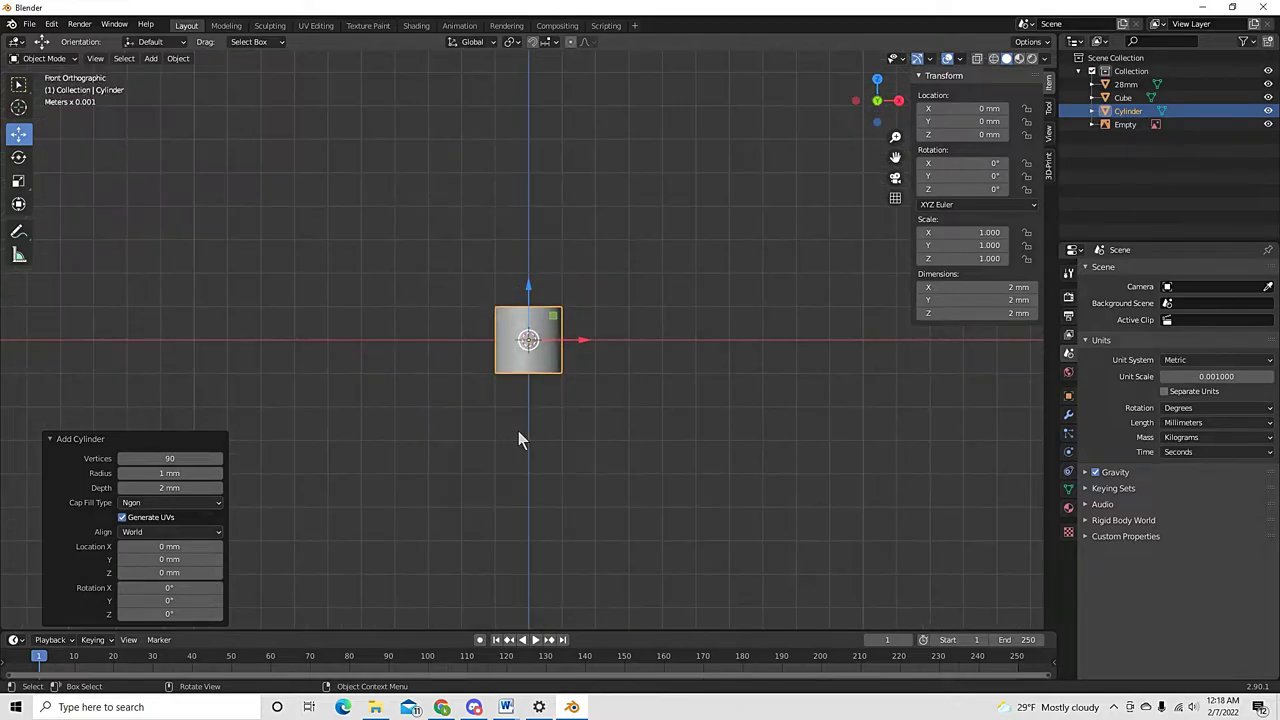
scroll(530, 410, "down", 3)
Scale the cylinder uniformly to 25.1 mm (scale 12.537) and reselect it
key("s")
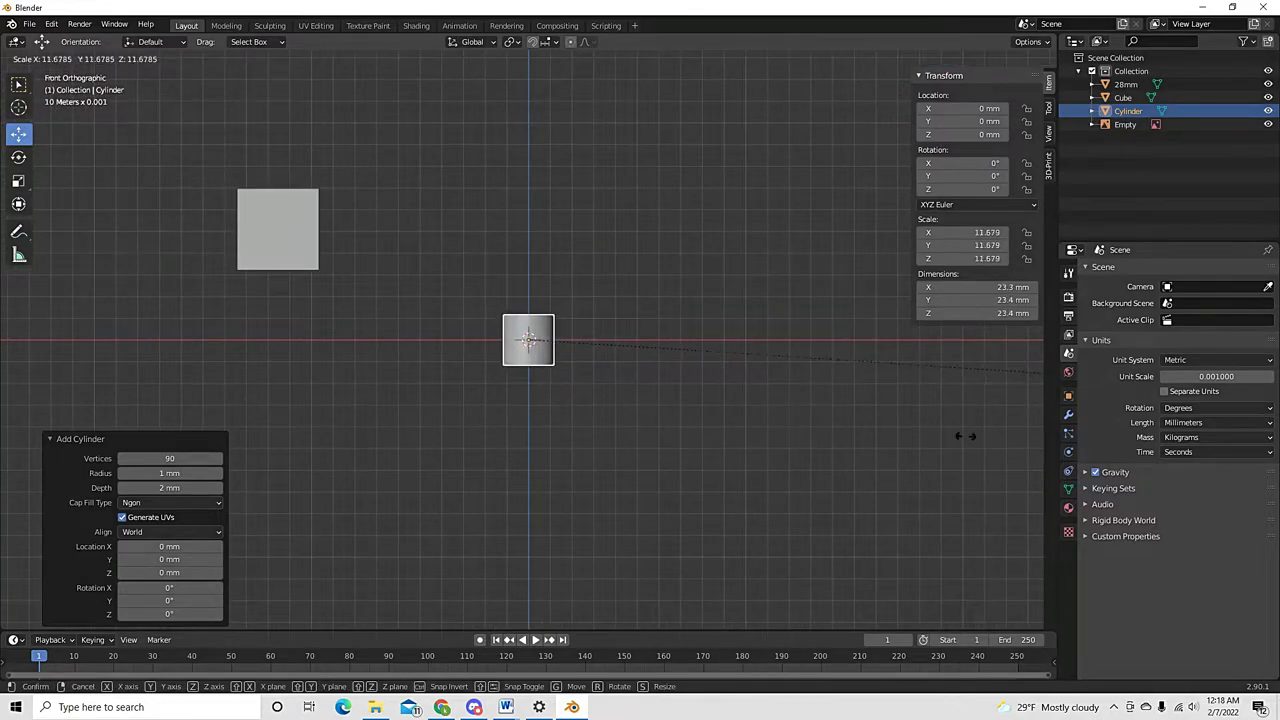
left_click(962, 430)
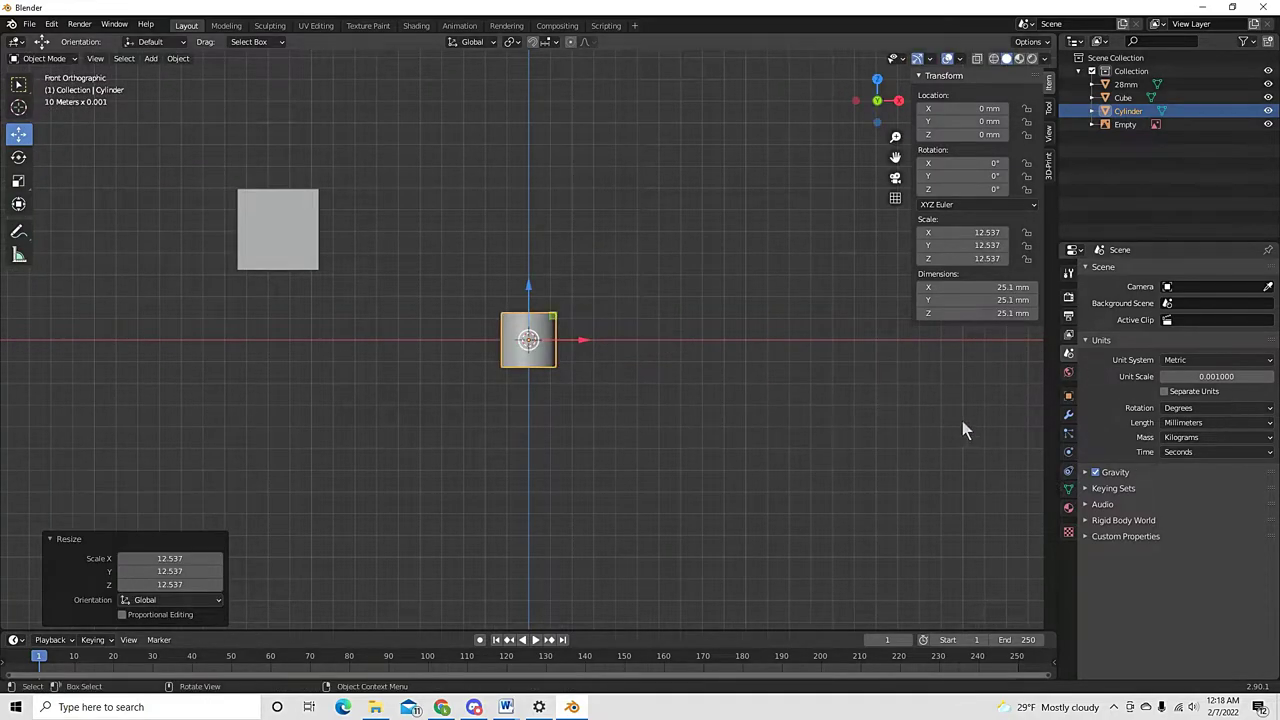
left_click(498, 243)
scroll(580, 345, "up", 4)
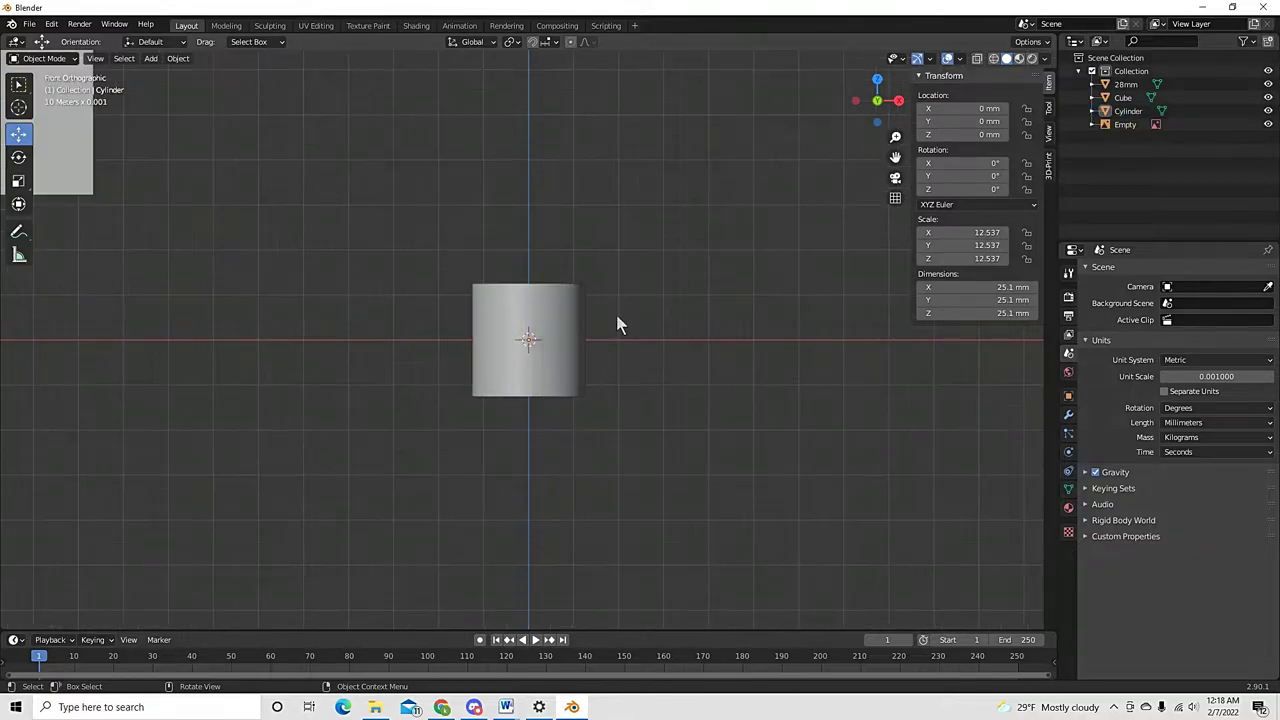
middle_click_drag(616, 315, 560, 372)
left_click(569, 350)
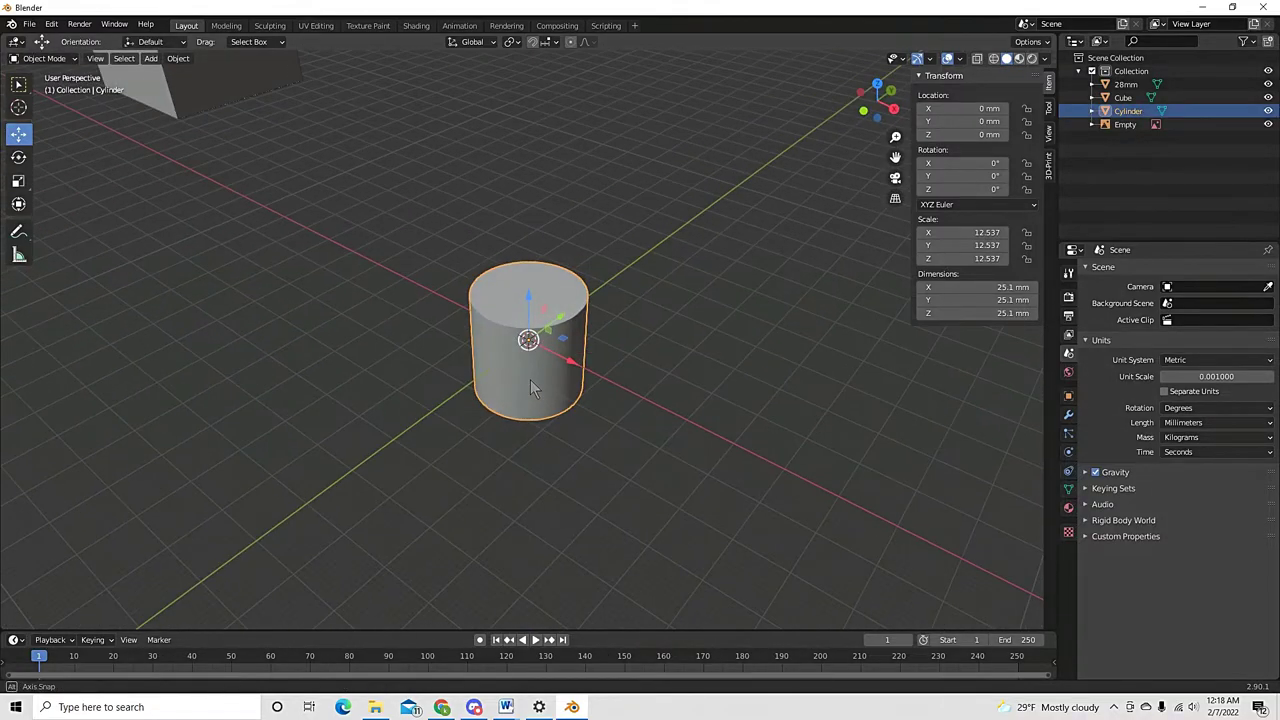
Orbit and zoom to show the whole cylinder with the green axis vertical
scroll(537, 385, "up", 8)
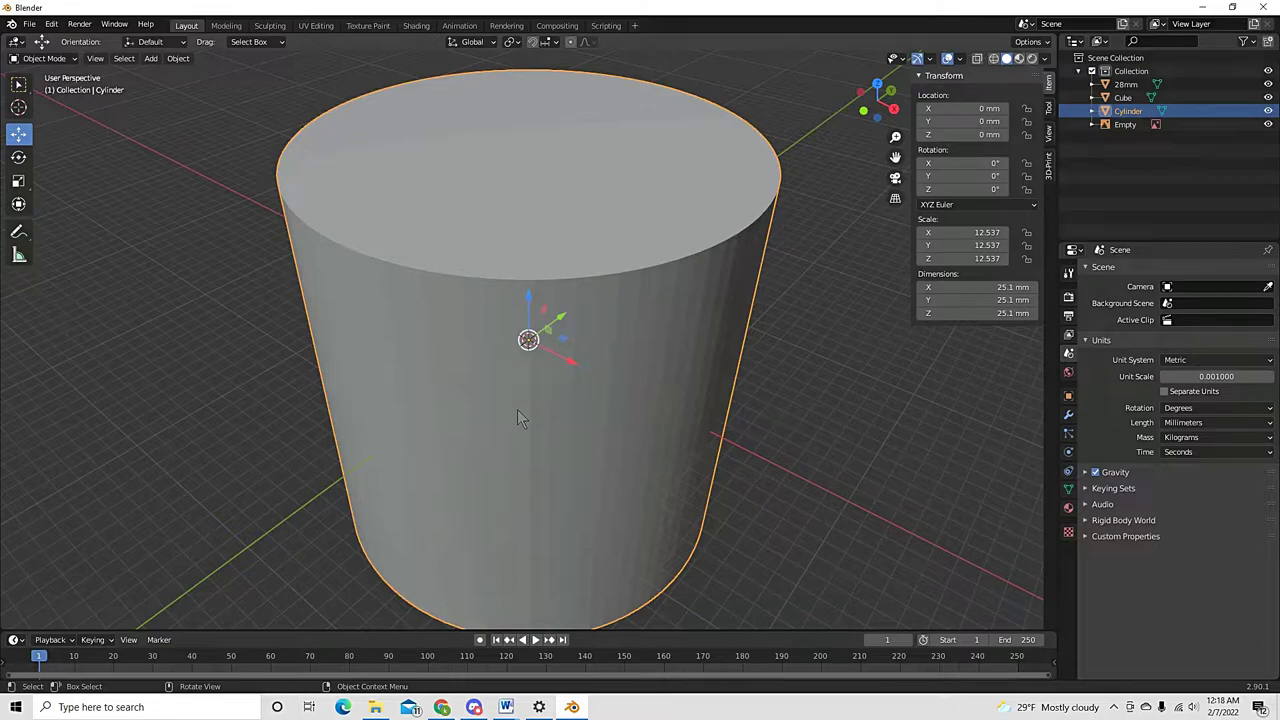
middle_click_drag(474, 506, 489, 491)
middle_click_drag(671, 286, 648, 305)
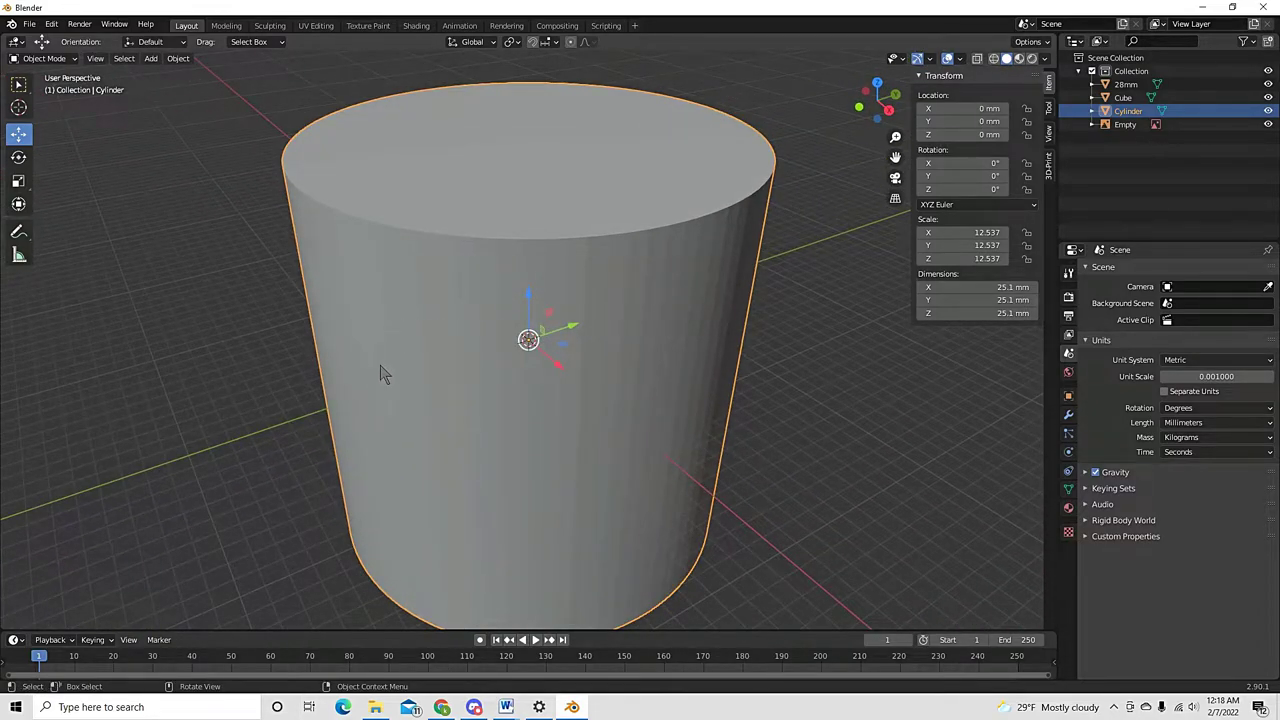
middle_click_drag(380, 371, 499, 373)
scroll(499, 373, "down", 5)
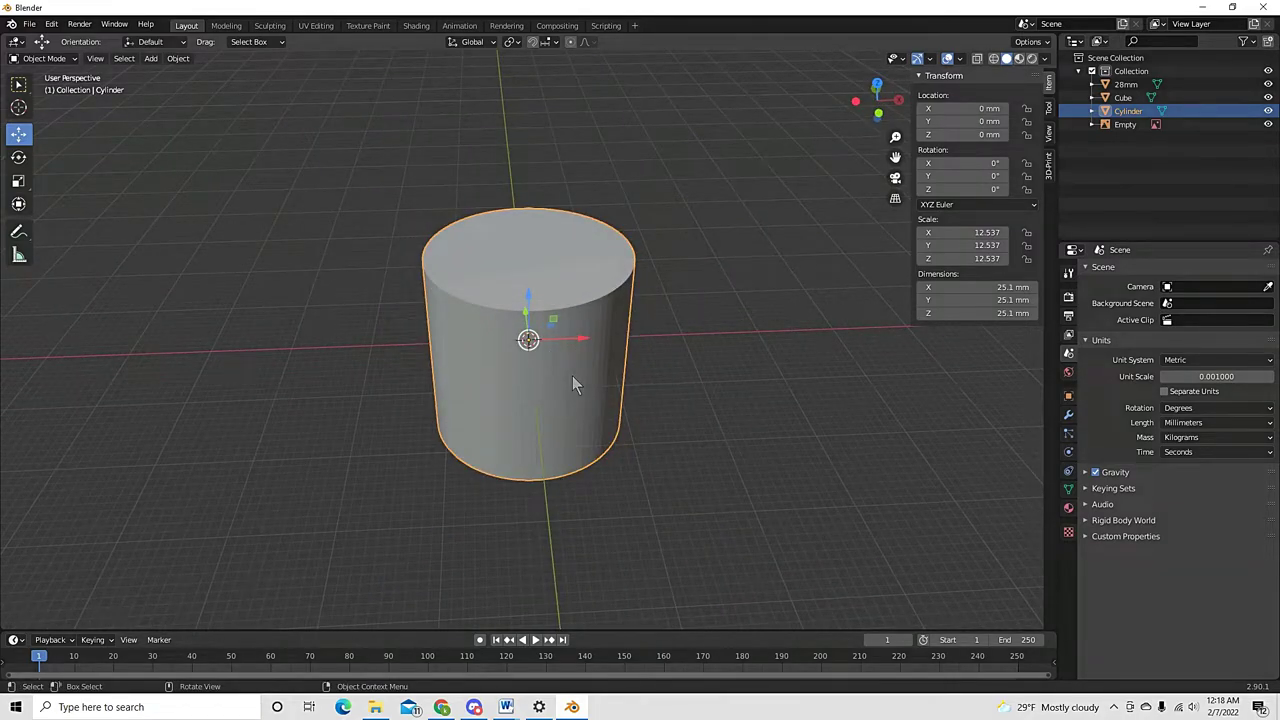
scroll(563, 375, "up", 1)
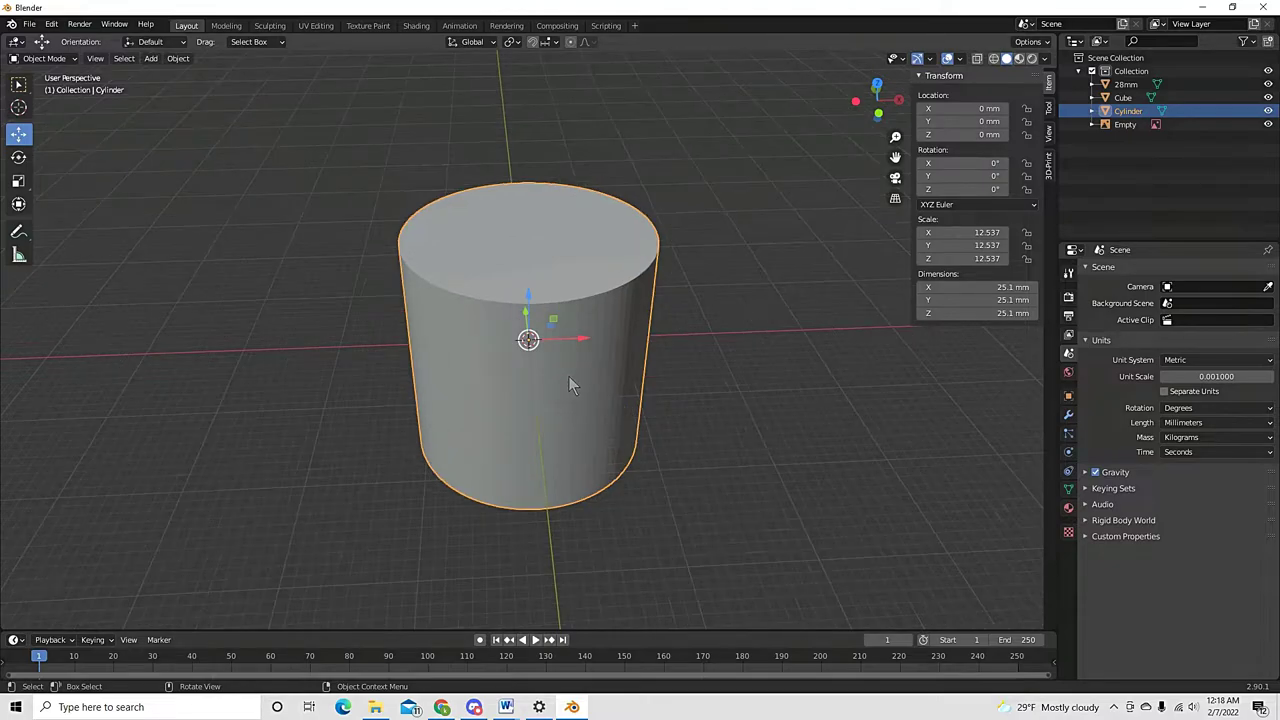
scroll(568, 376, "up", 2)
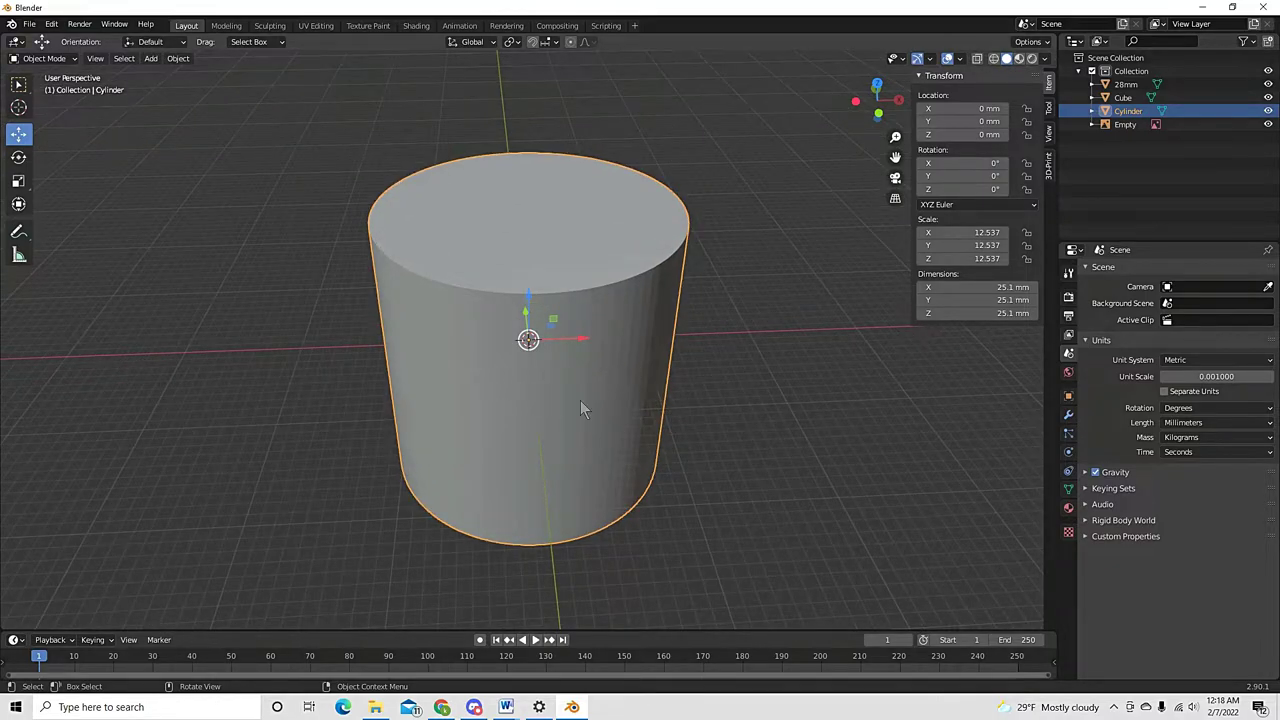
scroll(578, 405, "down", 3)
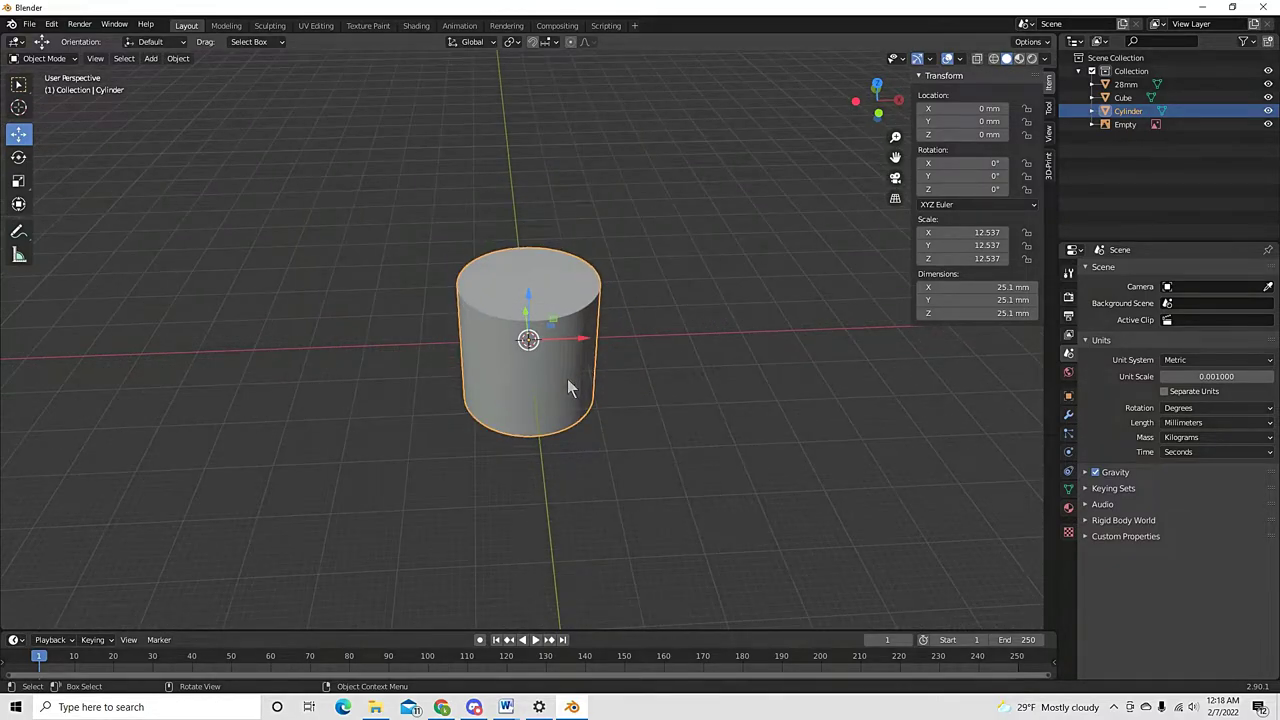
mouse_move(577, 382)
middle_mouse_down()
mouse_move(556, 390)
mouse_move(553, 367)
mouse_move(586, 367)
middle_mouse_up()
In Edit Mode with edge select, select the cylinder's entire top rim loop
key("Tab")
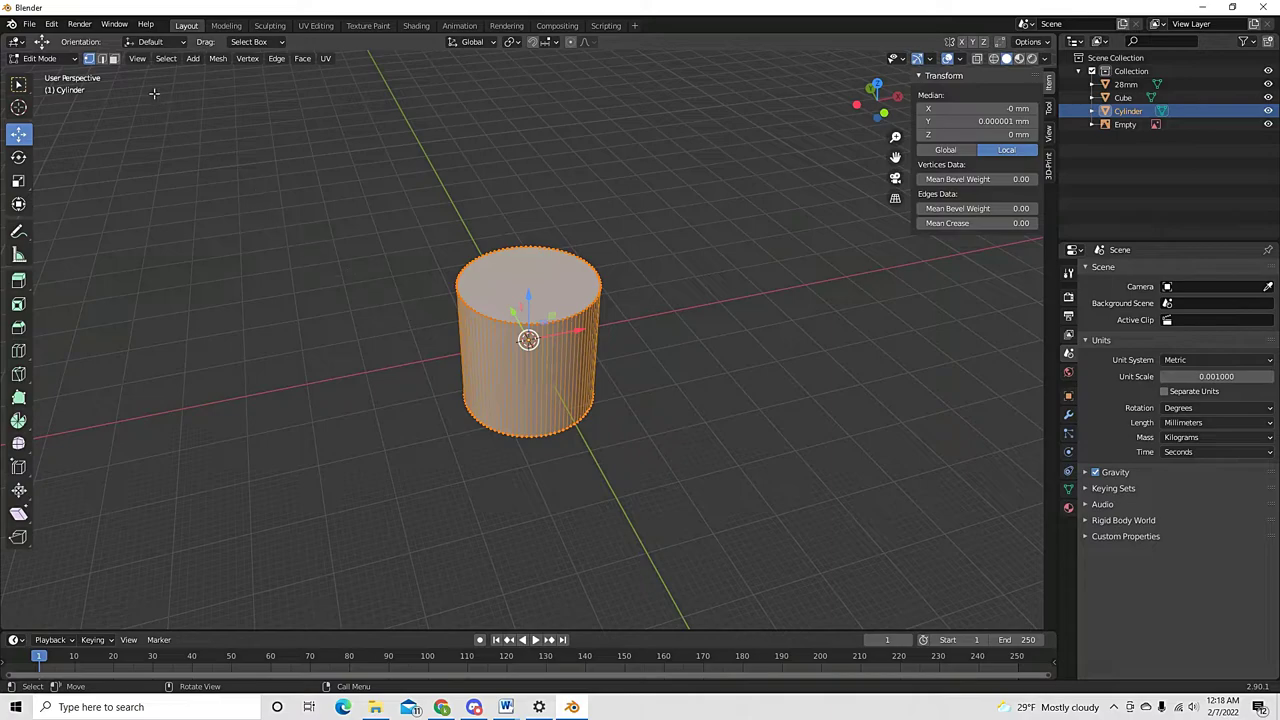
left_click(101, 58)
scroll(416, 285, "up", 3)
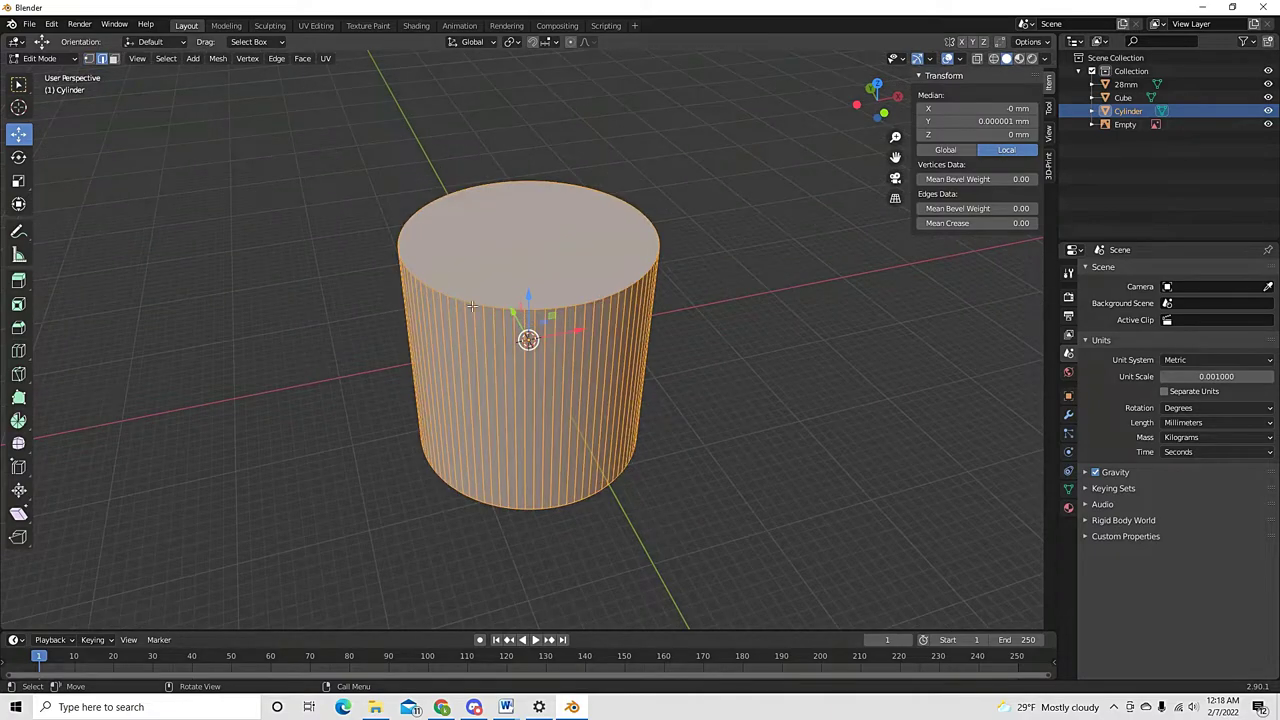
left_click(472, 305)
middle_click_drag(579, 274, 495, 318)
left_click(612, 326, "ctrl")
left_click(593, 367, "ctrl")
left_click(567, 371, "ctrl")
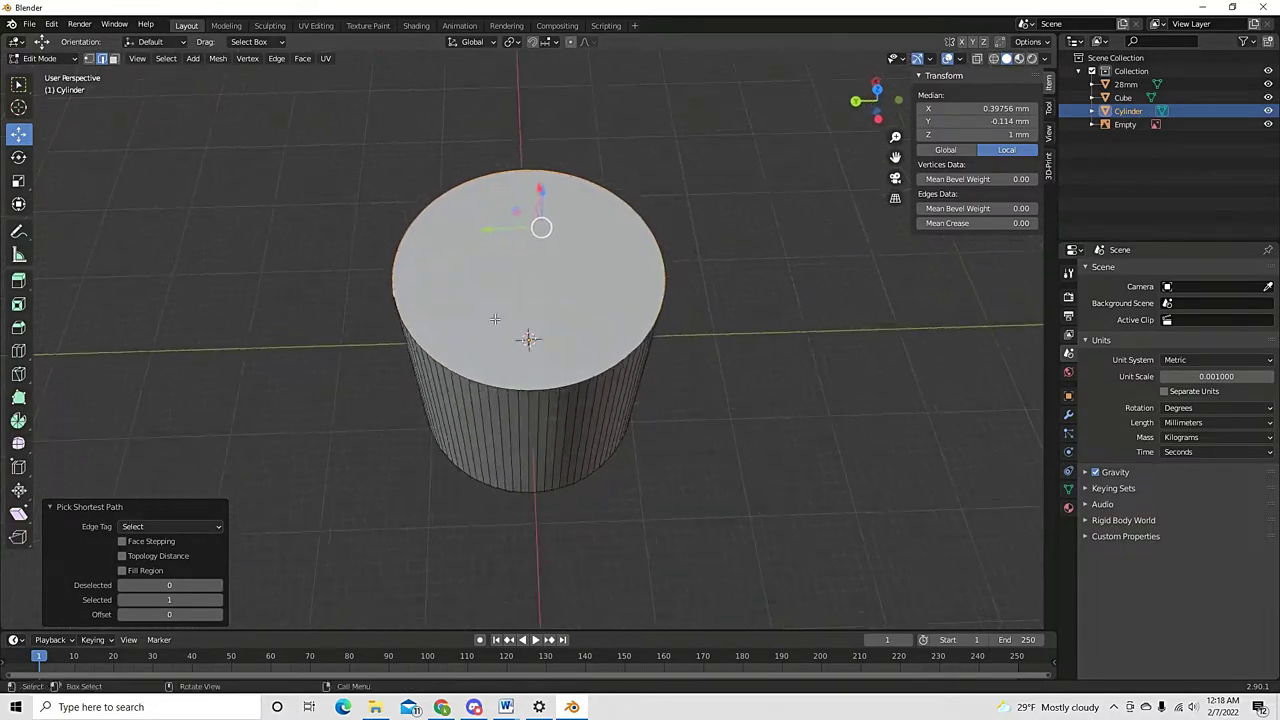
left_click(633, 362, "ctrl")
middle_click_drag(633, 362, 515, 320)
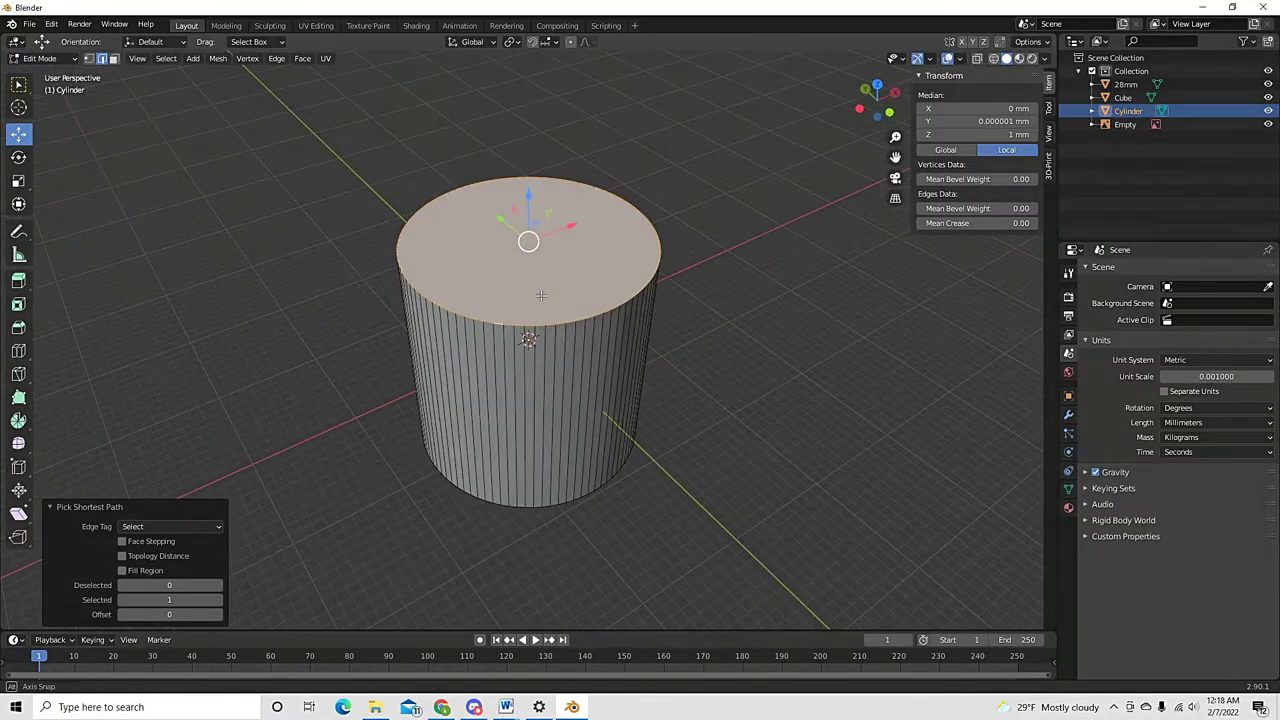
Mark the selected top rim edges as seam and sharp
right_click(515, 320)
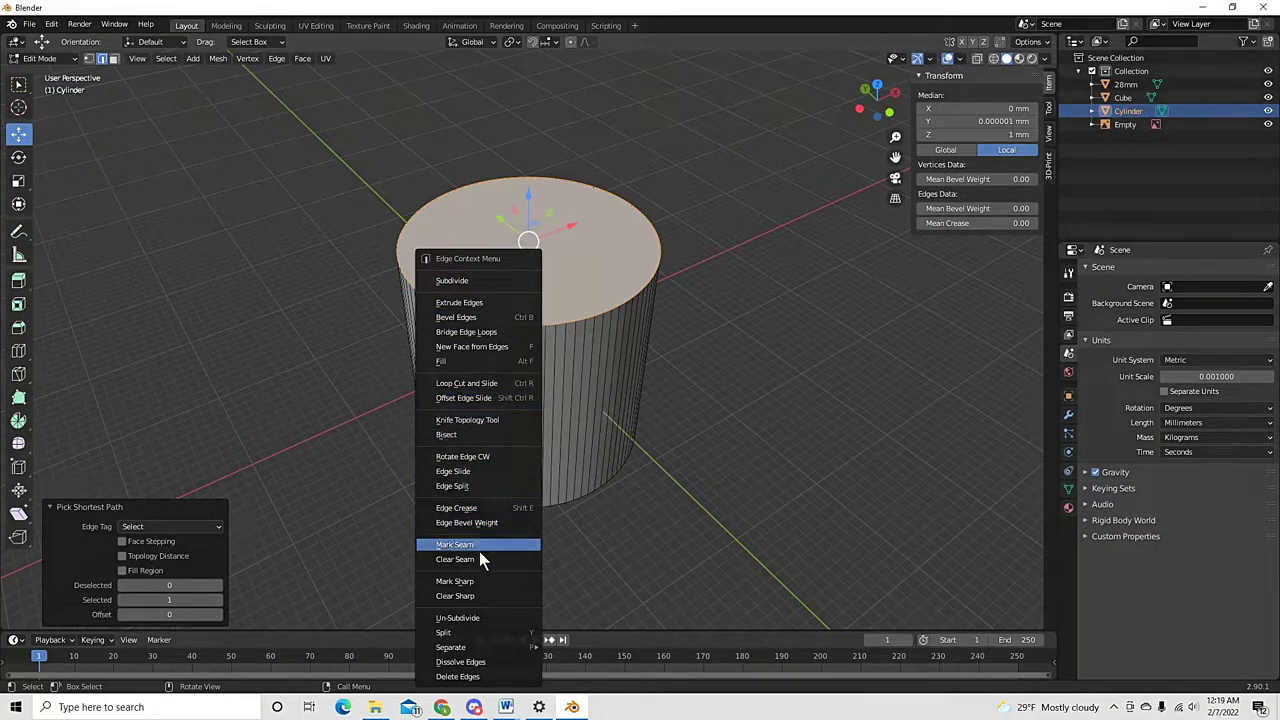
left_click(484, 546)
right_click(538, 314)
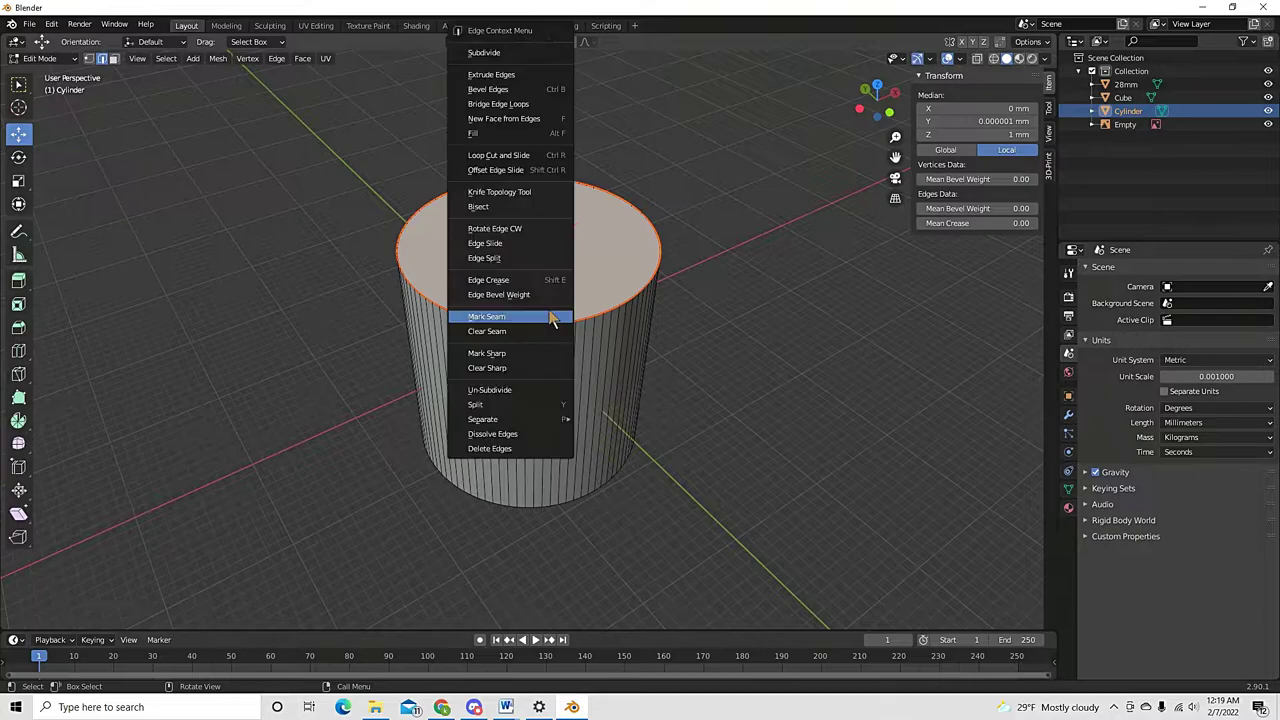
left_click(508, 355)
Select the full edge loop around the cylinder's bottom rim
left_click(371, 438)
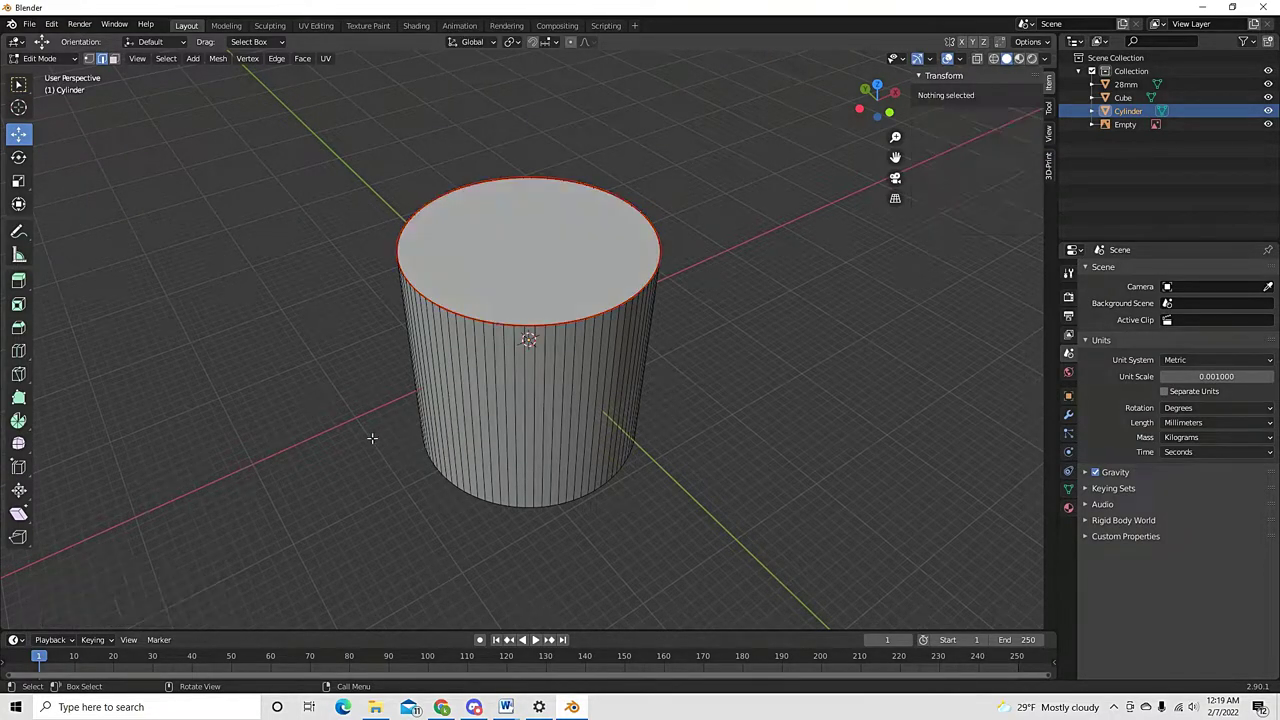
middle_click_drag(518, 545, 499, 379)
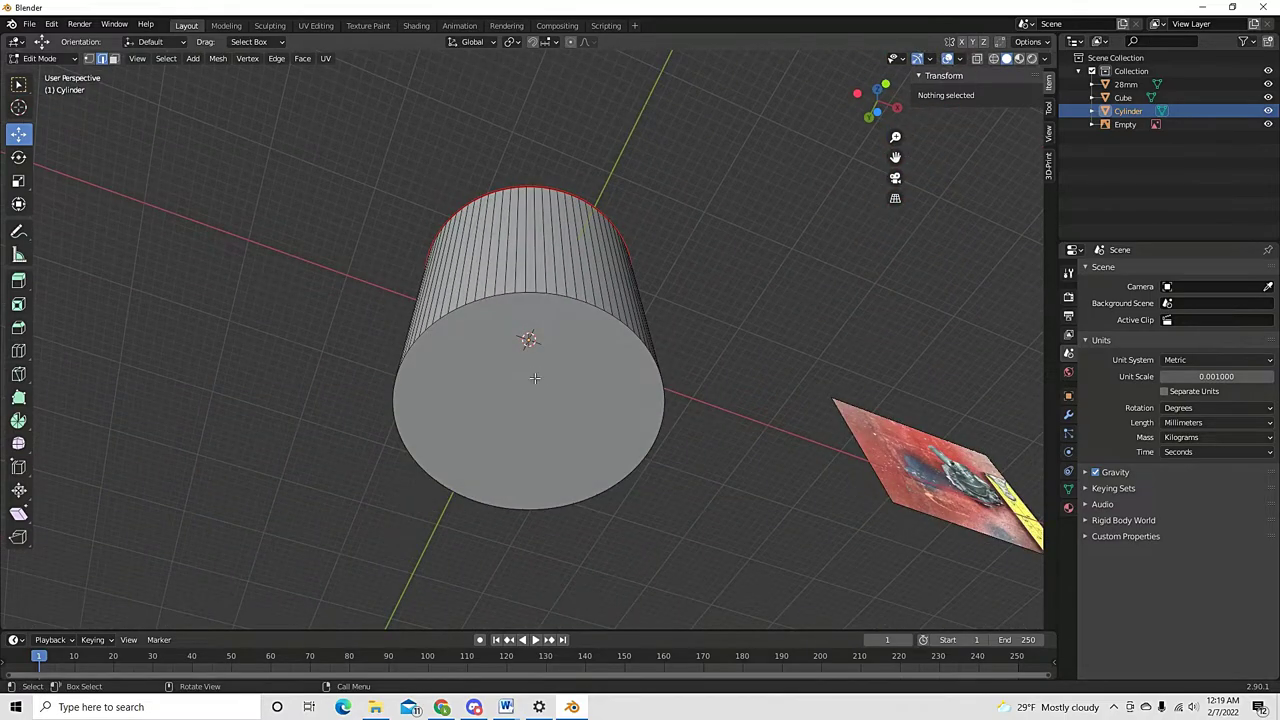
left_click(530, 378)
left_click(515, 313, "shift")
left_click(515, 297)
mouse_move(511, 292)
middle_mouse_down()
mouse_move(470, 330)
mouse_move(536, 258)
mouse_move(488, 292)
middle_mouse_up()
left_click(529, 270, "ctrl")
left_click(513, 267, "ctrl")
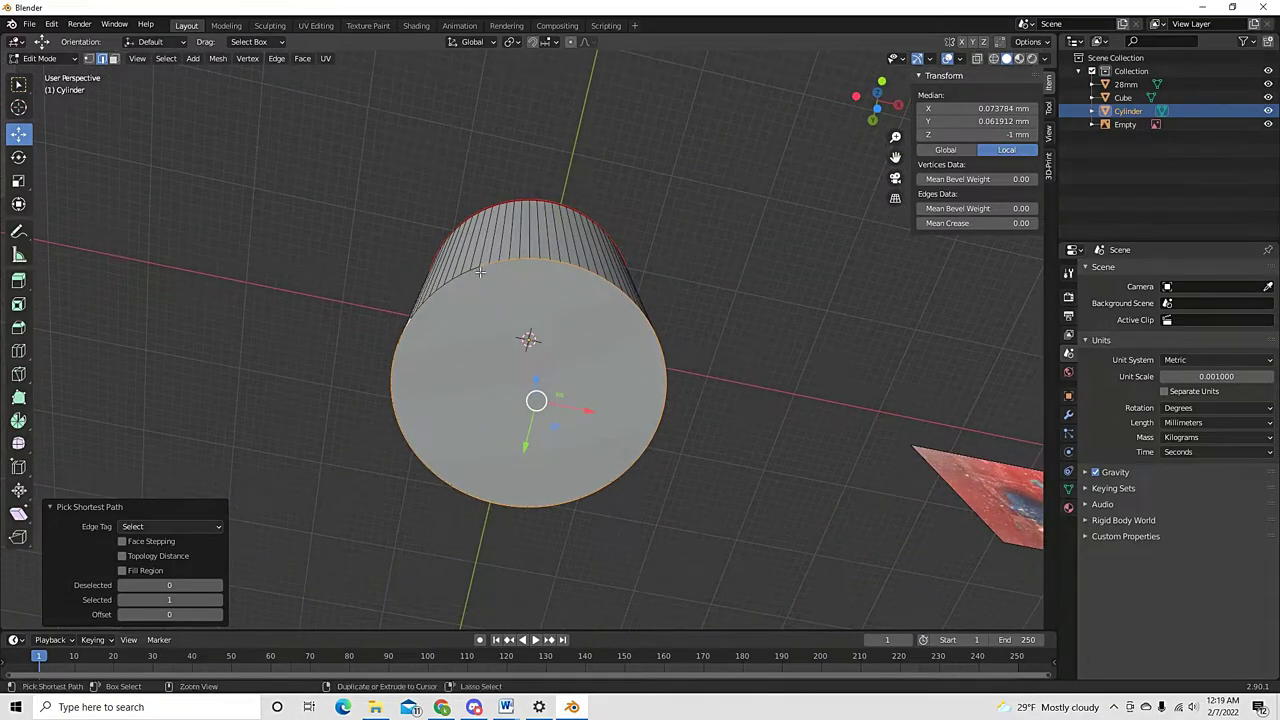
Mark the bottom rim edges as seam and sharp
right_click(510, 304)
left_click(484, 317)
right_click(488, 318)
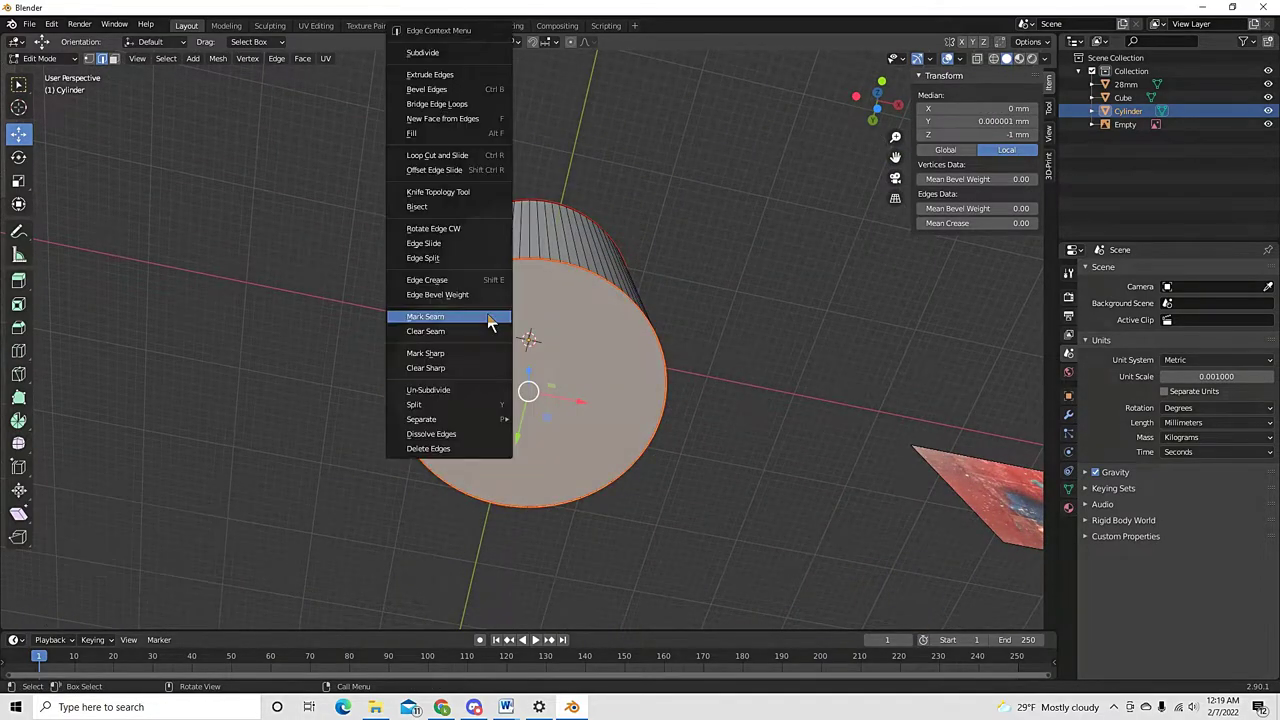
left_click(475, 353)
middle_click_drag(475, 353, 482, 515)
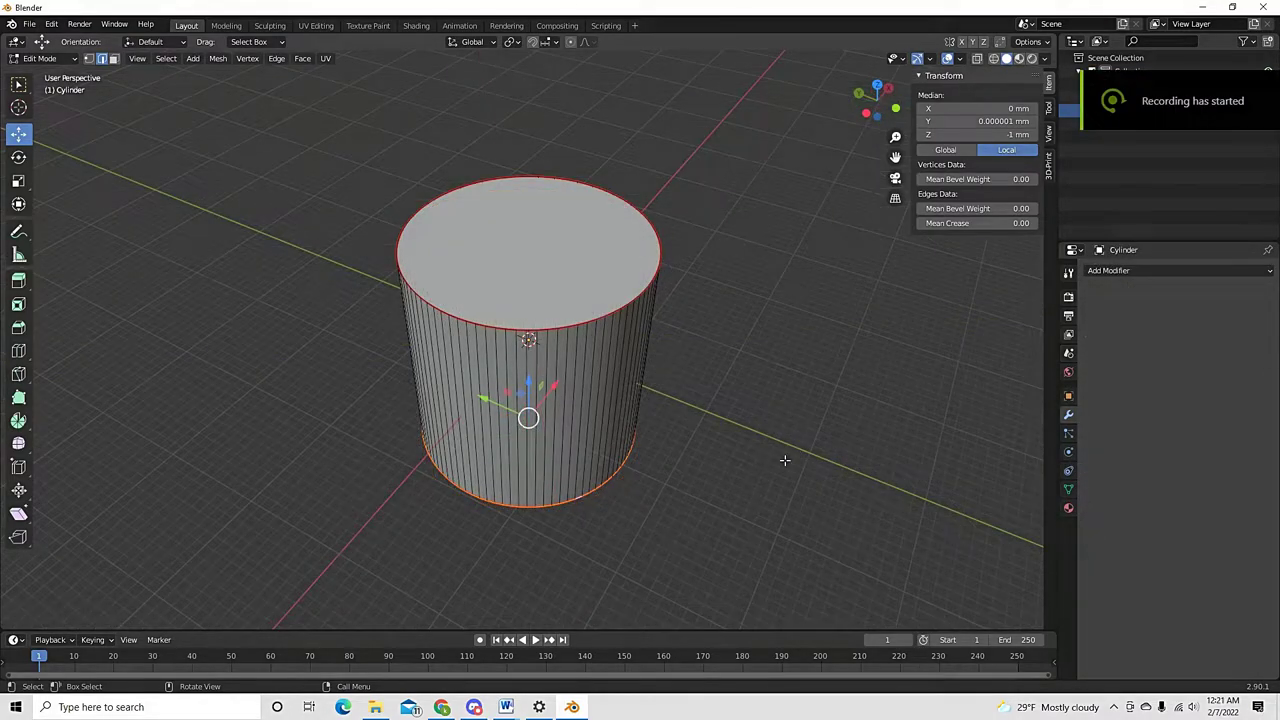
Inspect the marked rims from several angles, returning to Edit Mode
middle_click_drag(786, 460, 668, 378)
middle_click_drag(797, 327, 645, 316)
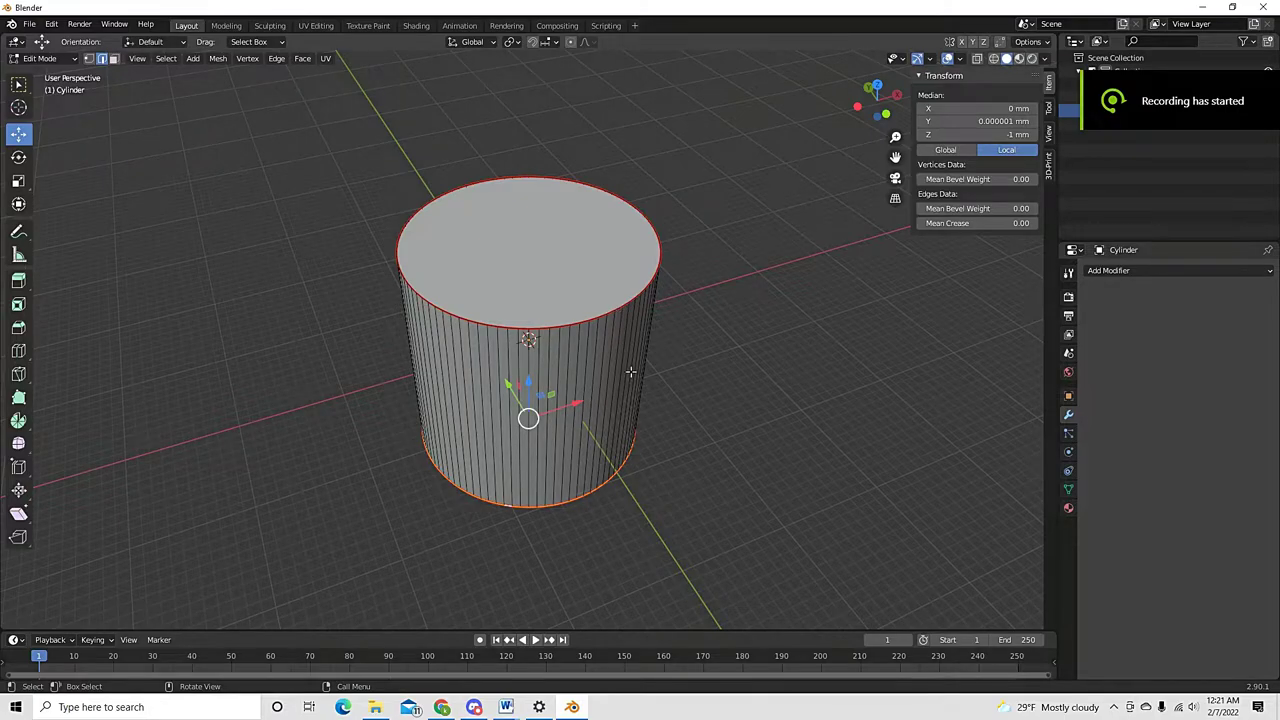
middle_click_drag(673, 460, 728, 408)
scroll(727, 405, "up", 3)
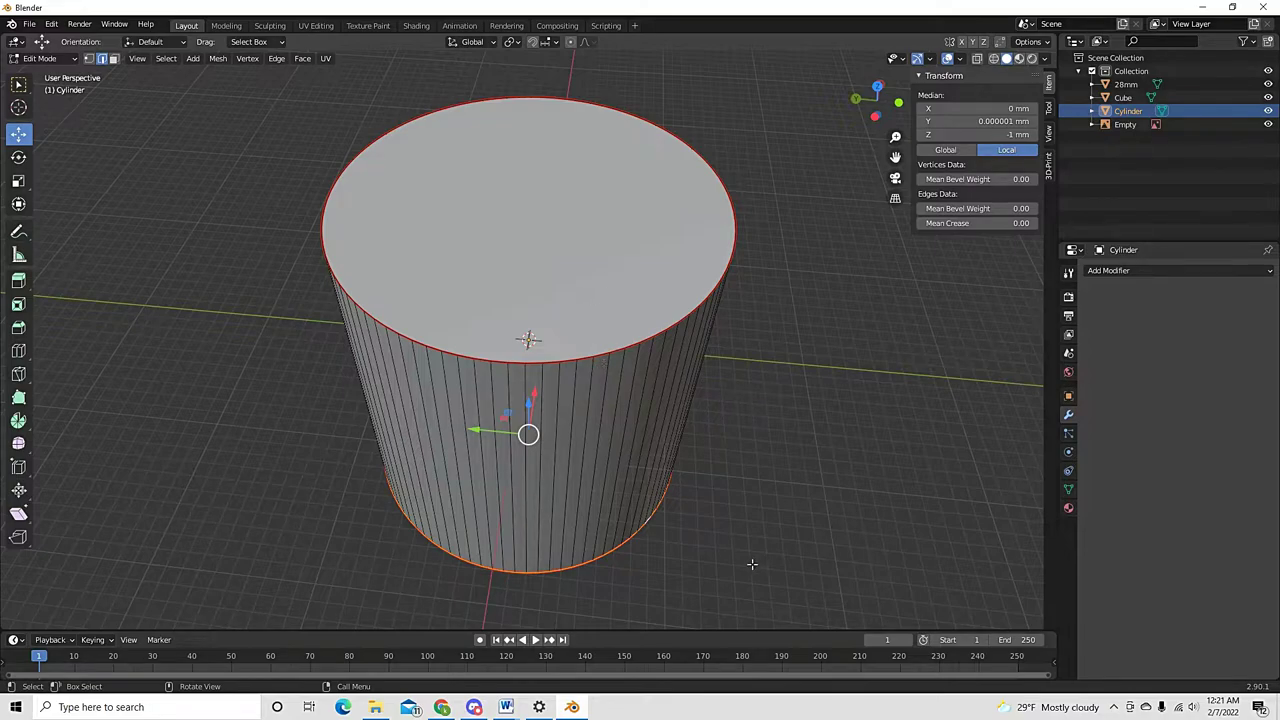
middle_click_drag(752, 564, 722, 526)
scroll(776, 437, "down", 5)
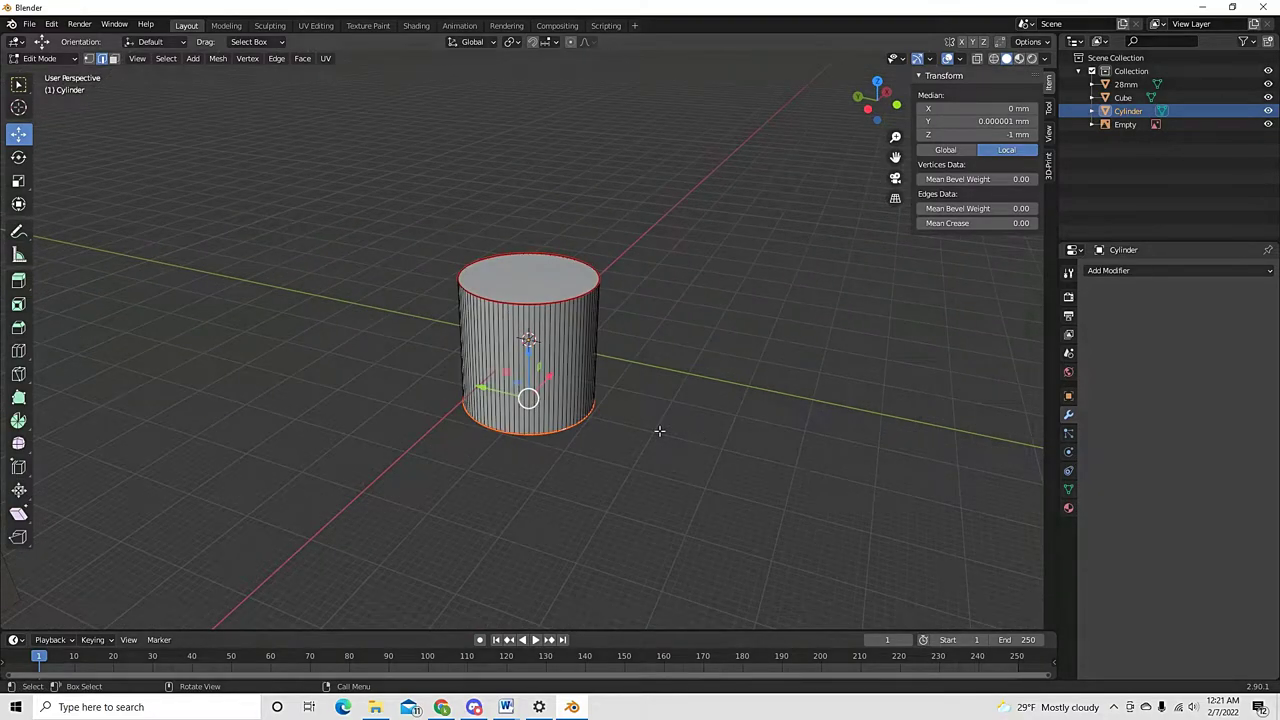
key("Tab")
scroll(614, 414, "up", 4)
middle_click_drag(558, 240, 613, 389)
key("Tab")
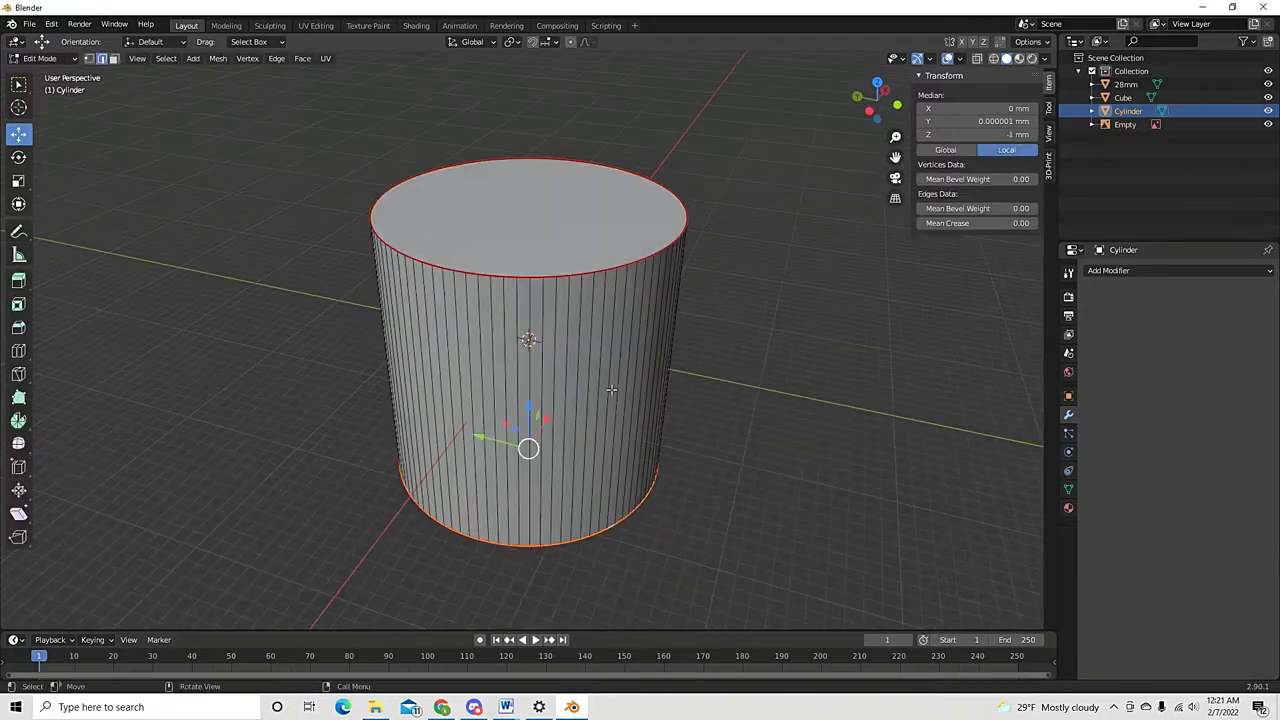
Enable Auto Smooth (30°) in mesh data properties and re-mark the rim edges sharp
left_click(1067, 490)
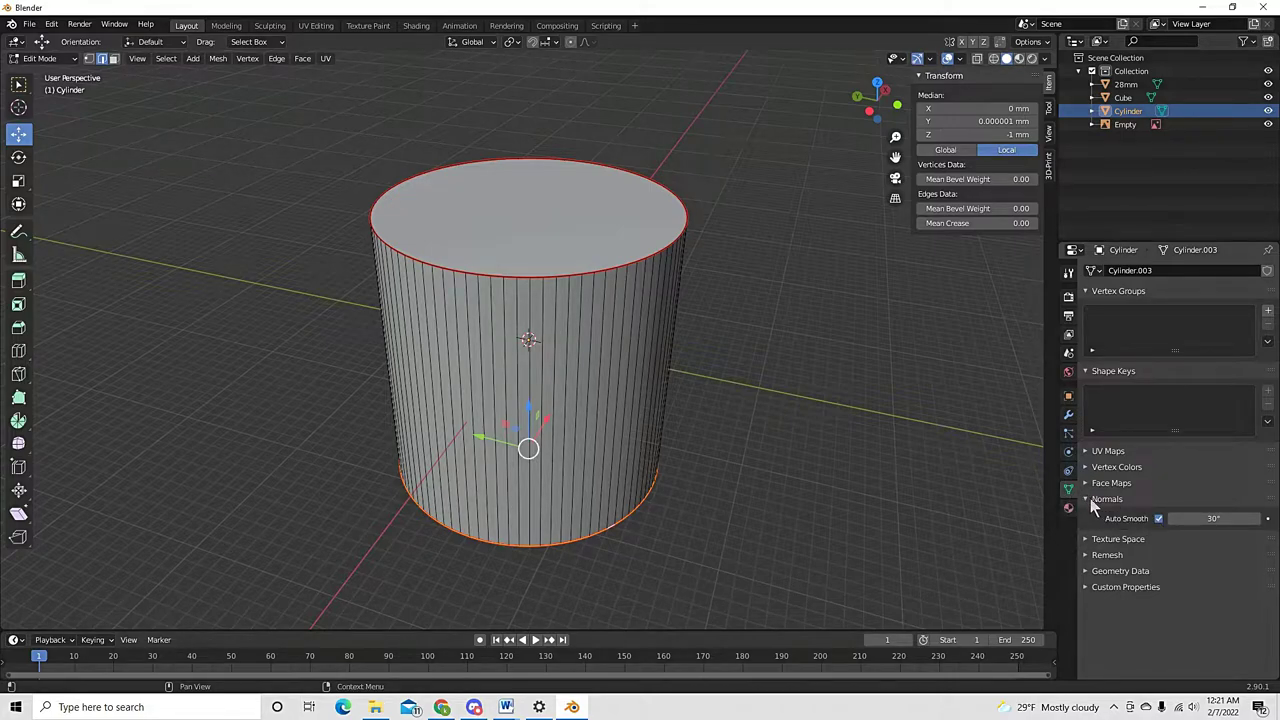
left_click(1158, 518)
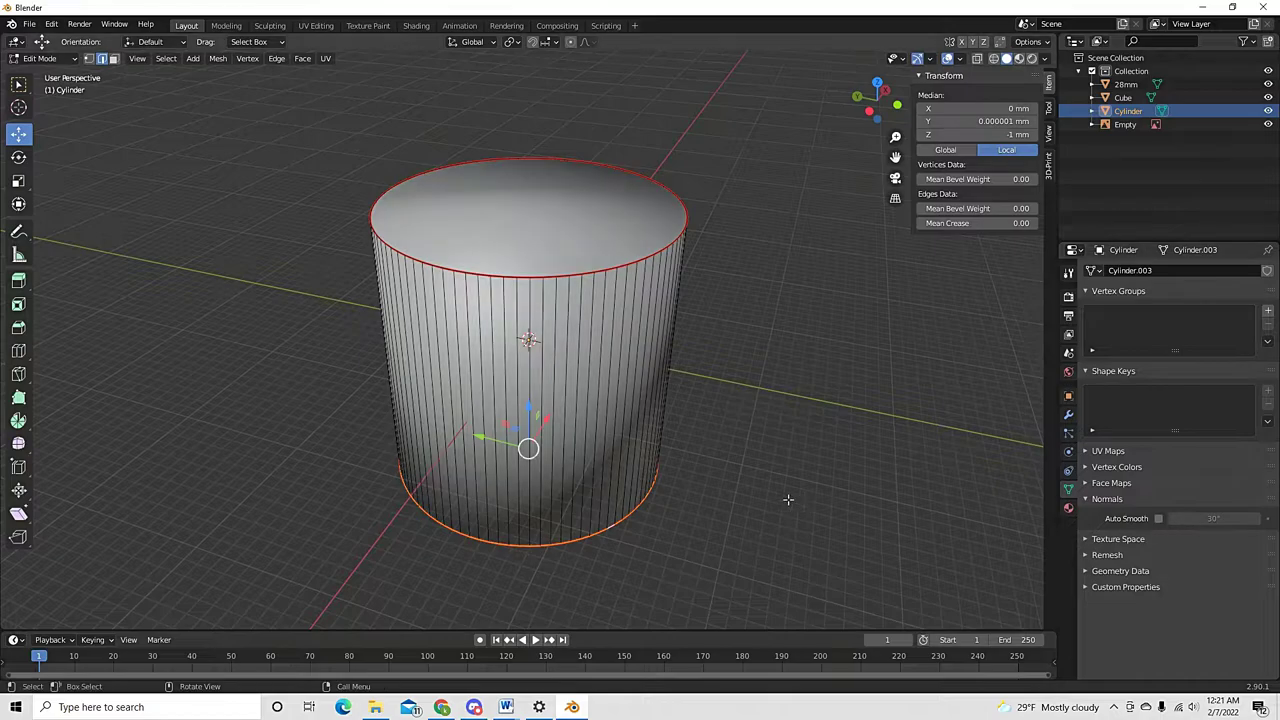
key("Tab")
key("Tab")
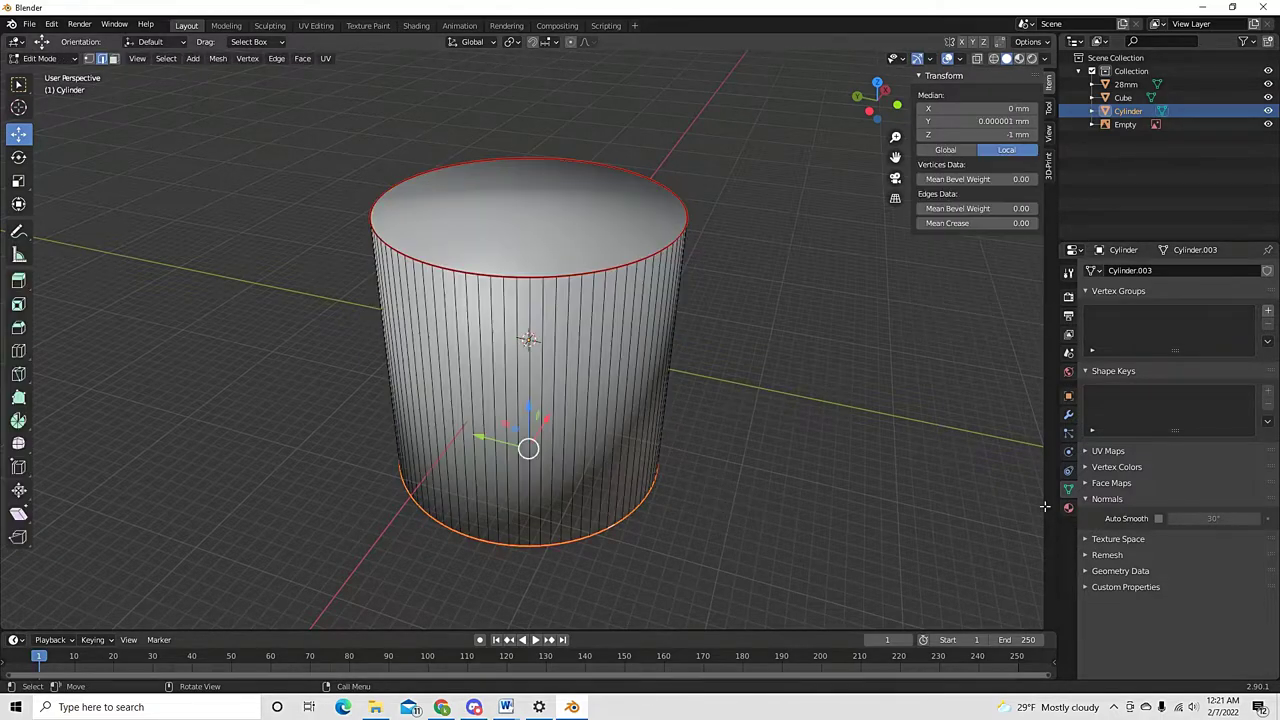
left_click(1158, 518)
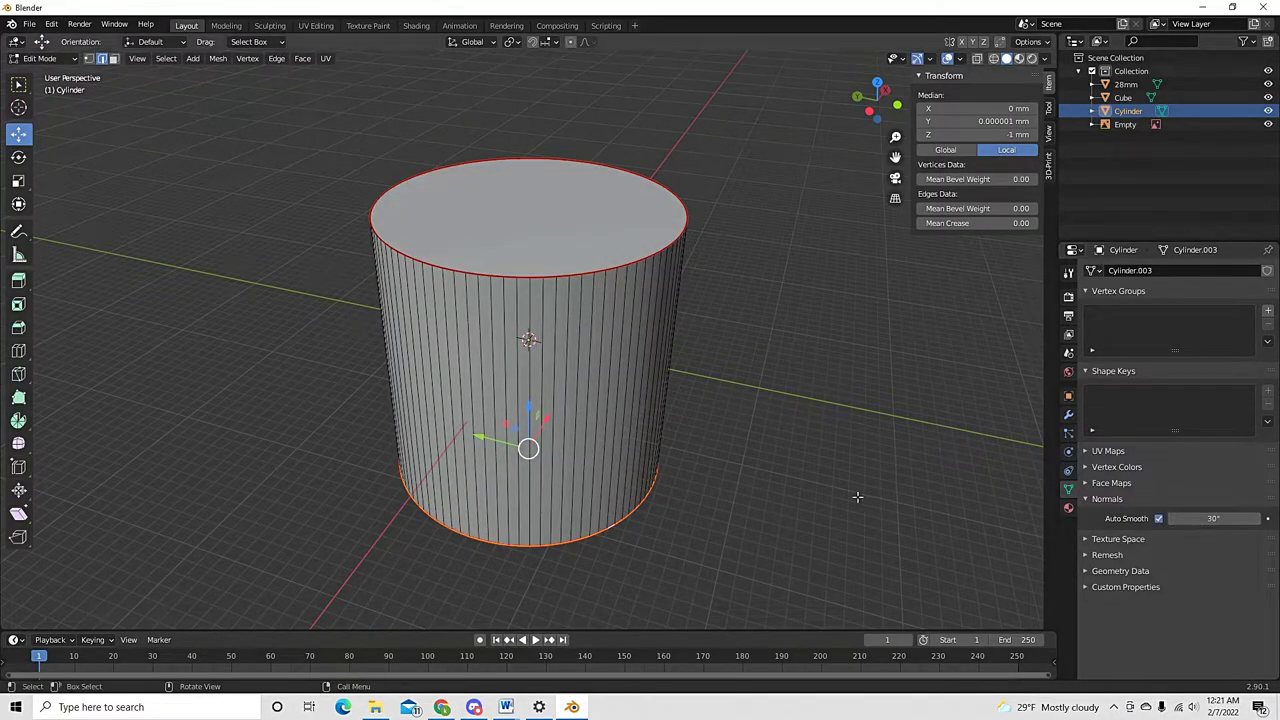
right_click(578, 362)
left_click(577, 357)
Return to Object Mode and shade the cylinder smooth
key("Tab")
right_click(584, 372)
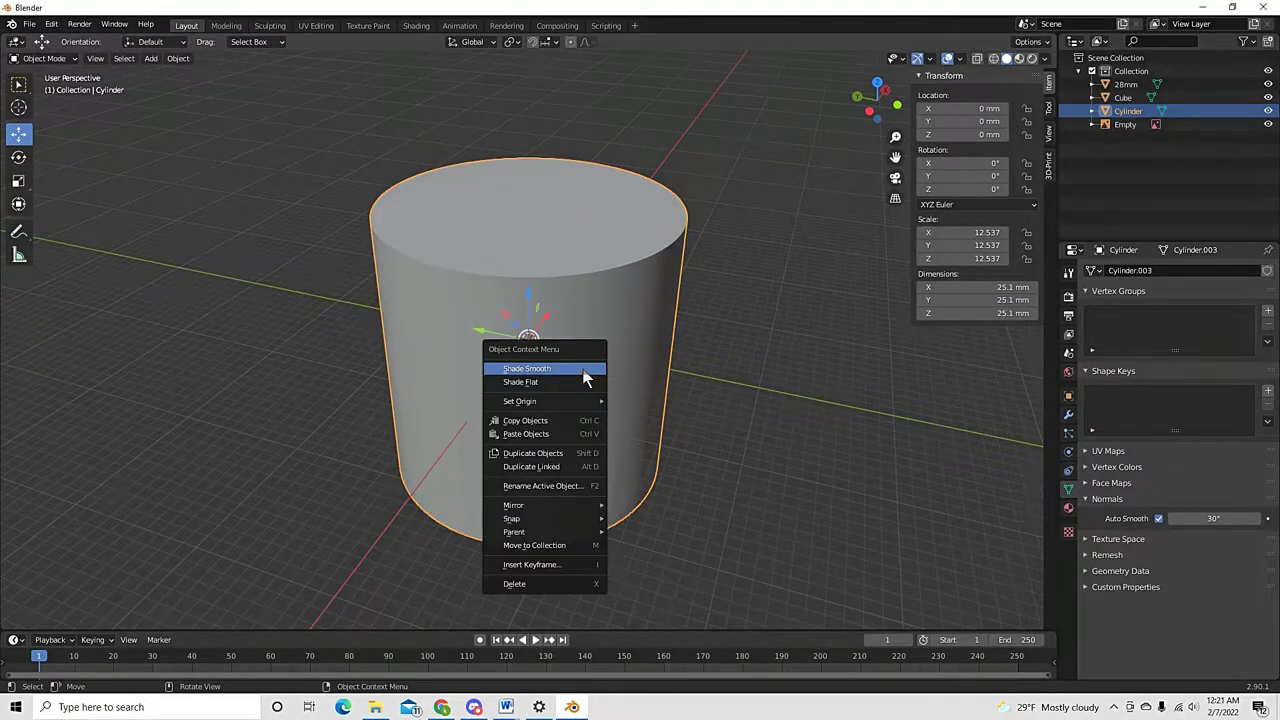
left_click(585, 377)
middle_click_drag(362, 462, 592, 458)
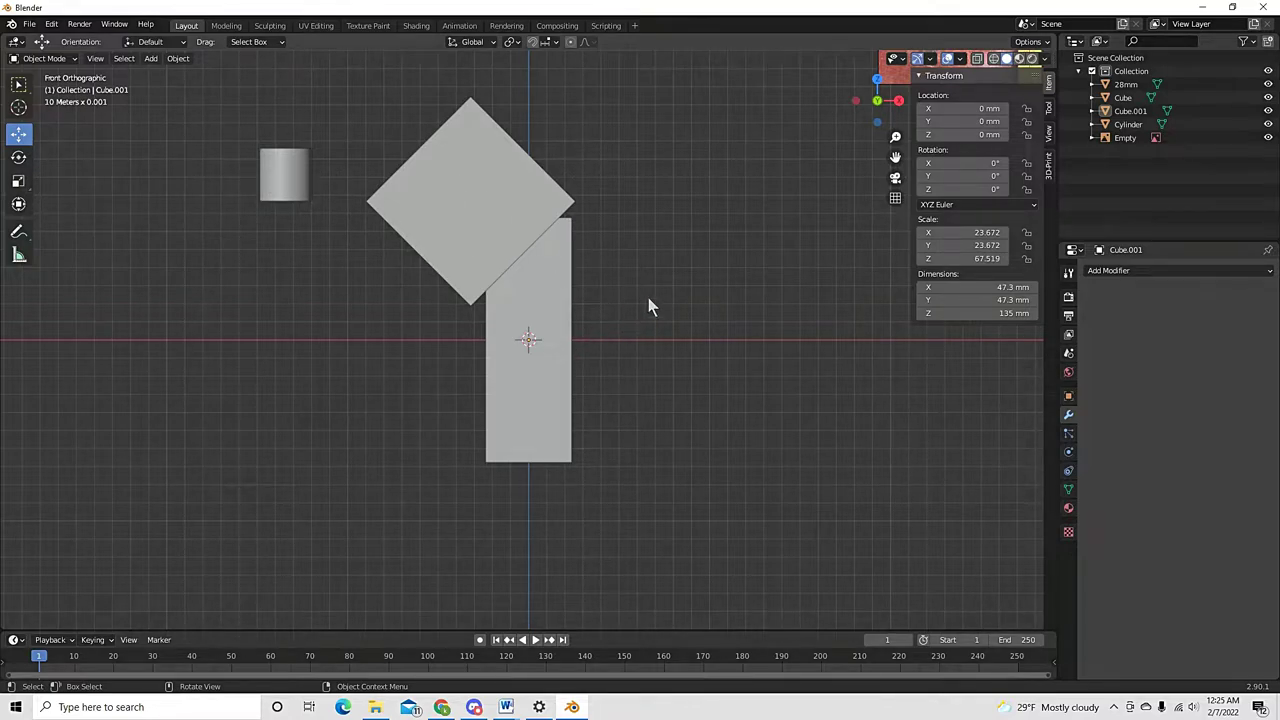
In front view, move Cube.001 to about X 1.84, Z 3.68 under the rotated cube's corner
left_click(534, 300)
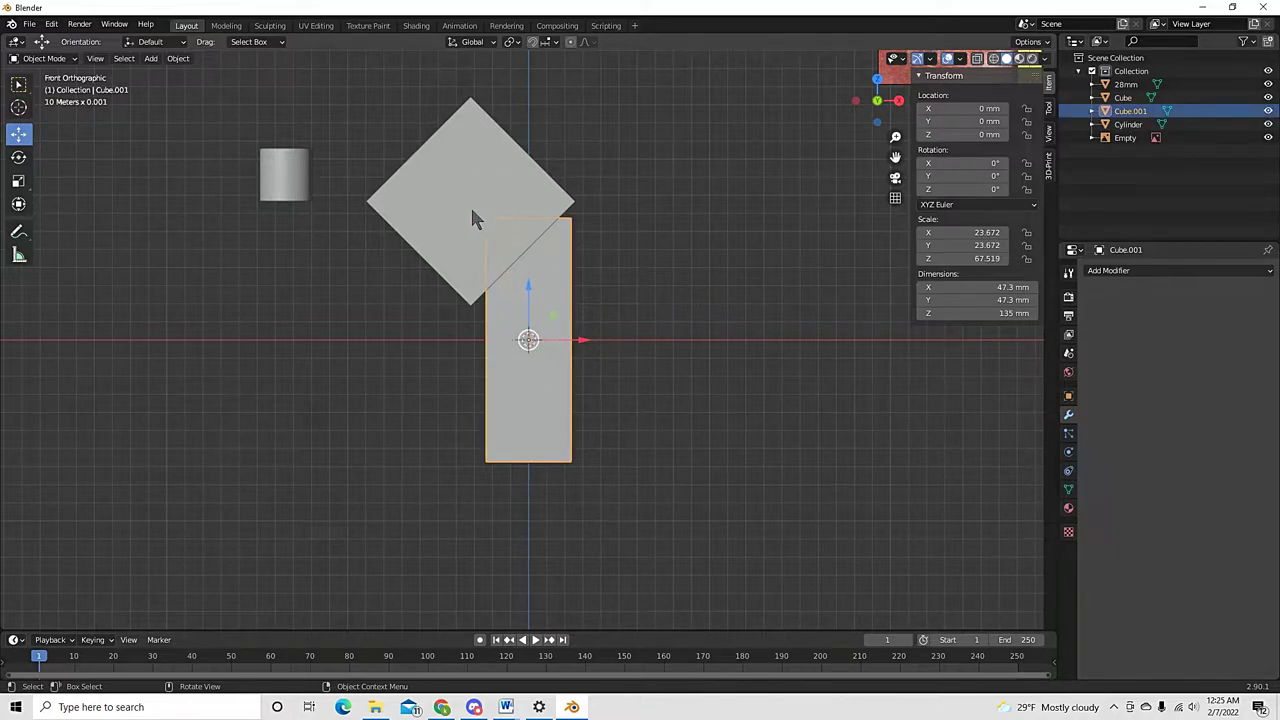
left_click(643, 295)
left_click(528, 300)
middle_click_drag(629, 315, 634, 346)
left_click(445, 190)
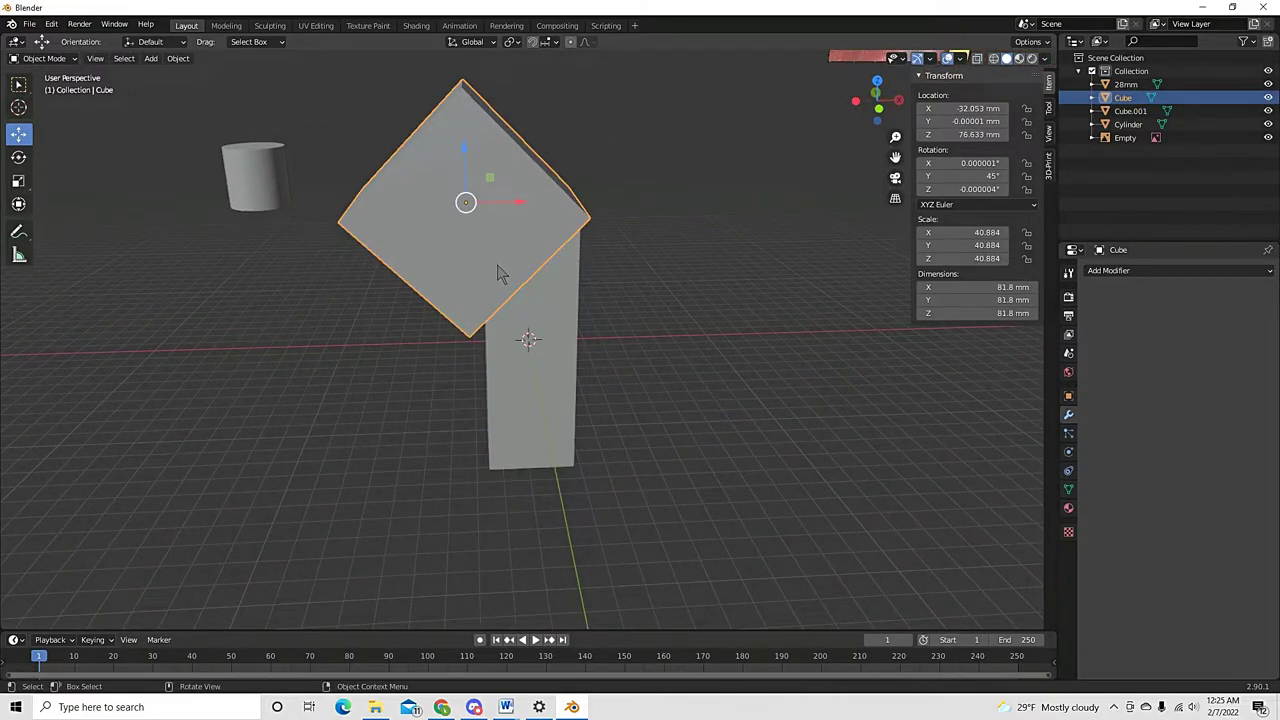
key("KP_1")
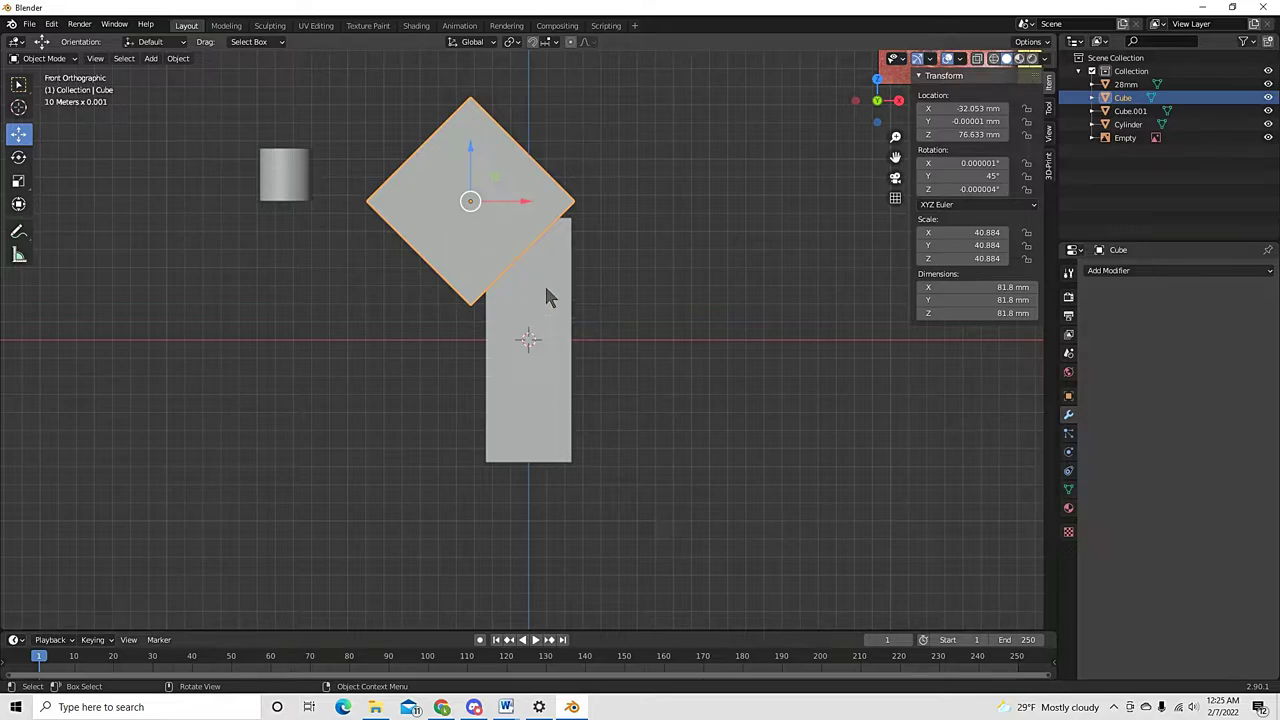
left_click(551, 318)
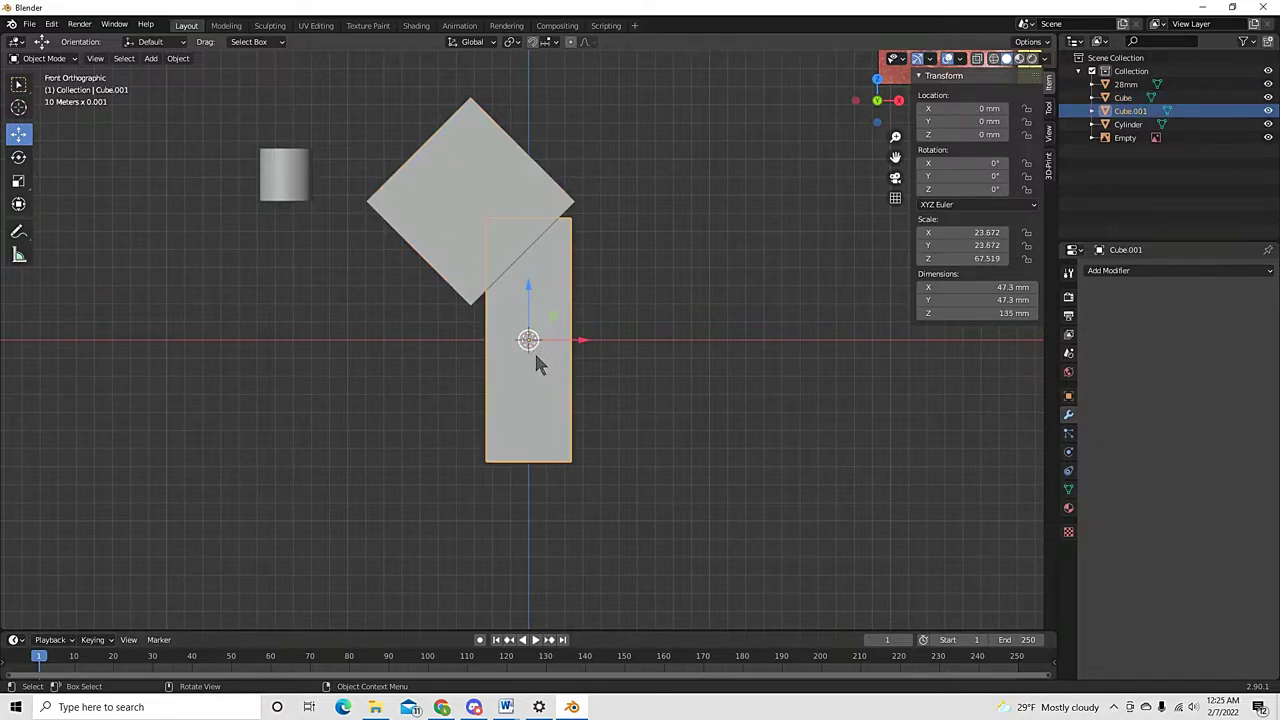
left_click_drag(530, 350, 518, 322)
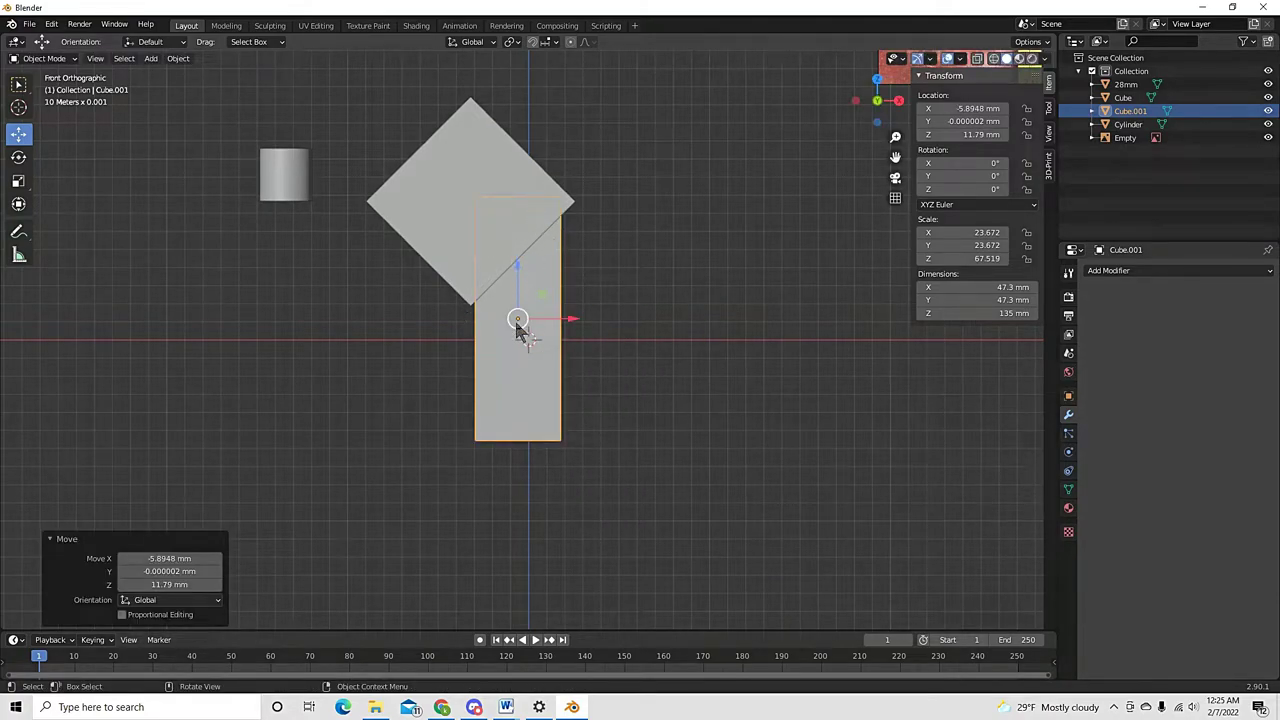
mouse_move(520, 332)
left_mouse_down()
mouse_move(553, 389)
mouse_move(534, 337)
left_mouse_up()
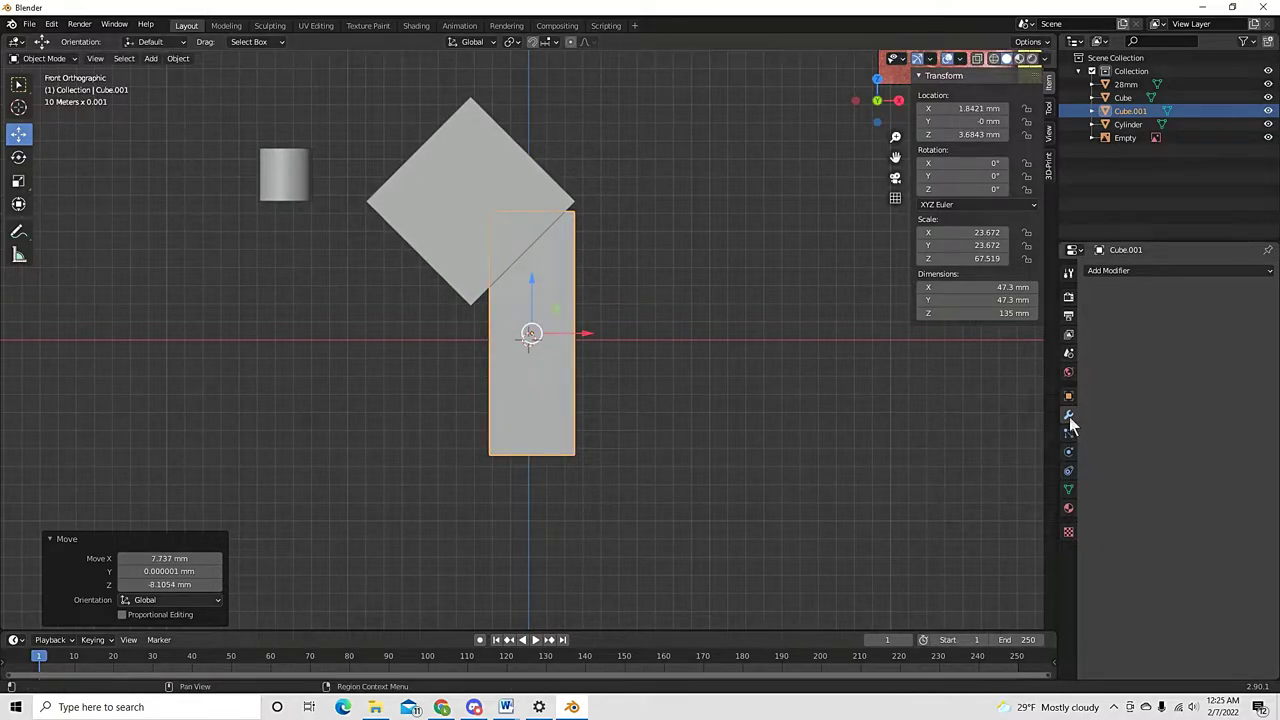
Add a Boolean Difference modifier to Cube.001 with Cube as the cutter and apply it
left_click(1126, 272)
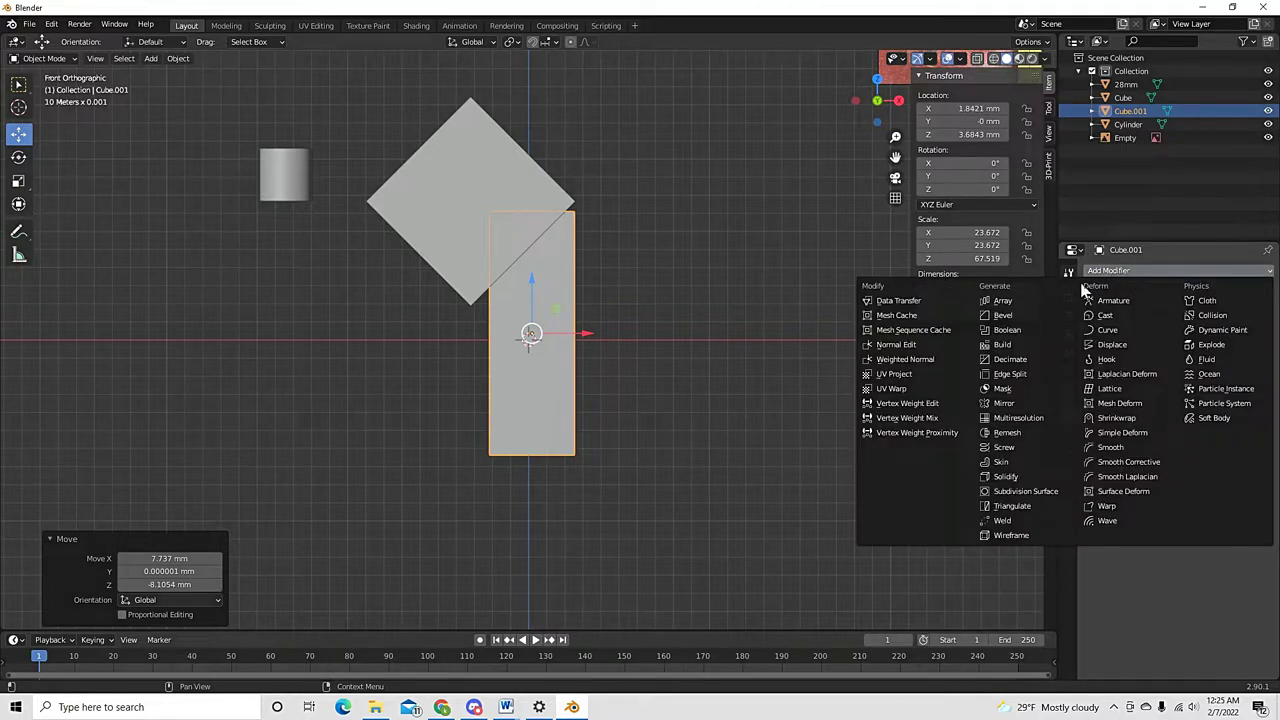
left_click(1017, 331)
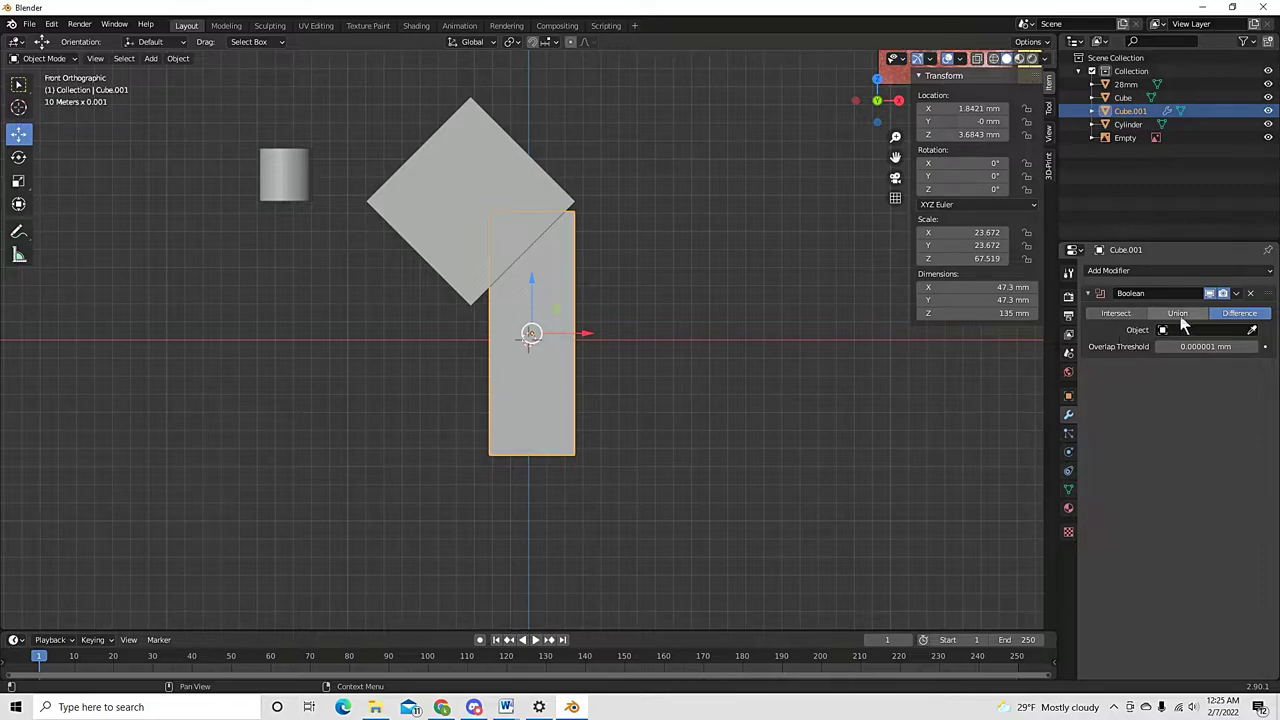
left_click(1115, 314)
left_click(1238, 314)
left_click(1252, 330)
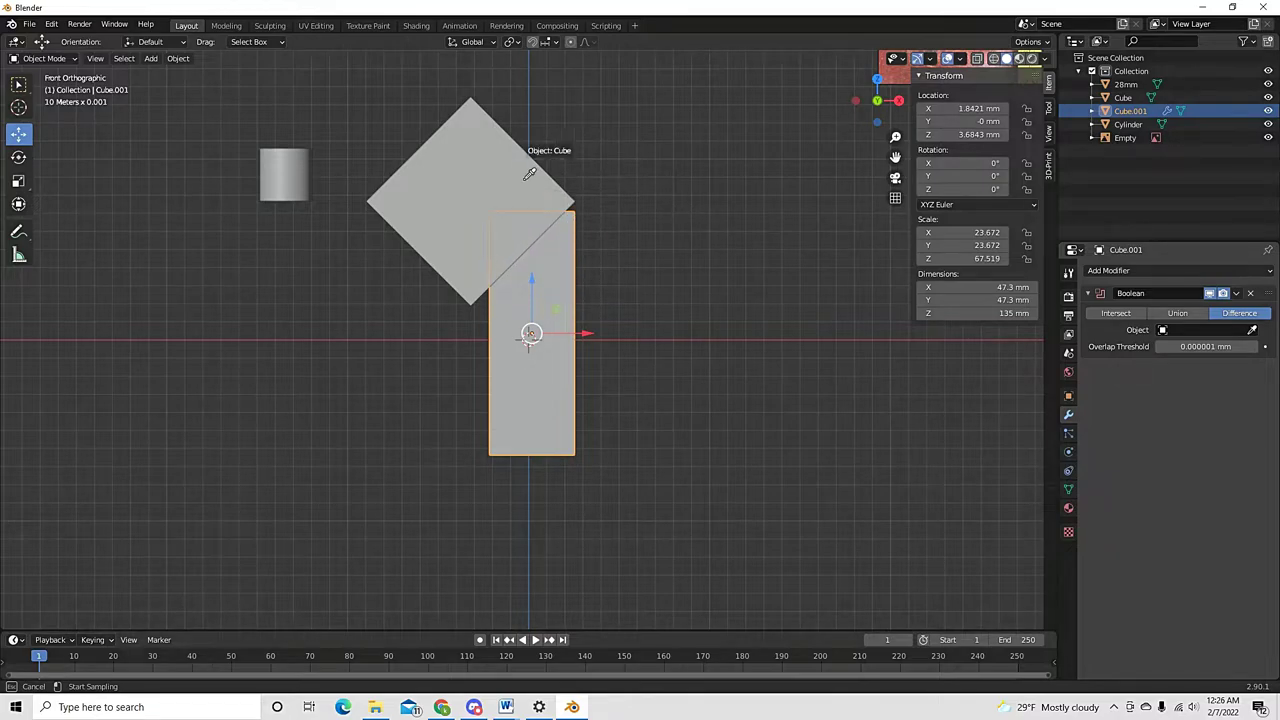
left_click(468, 182)
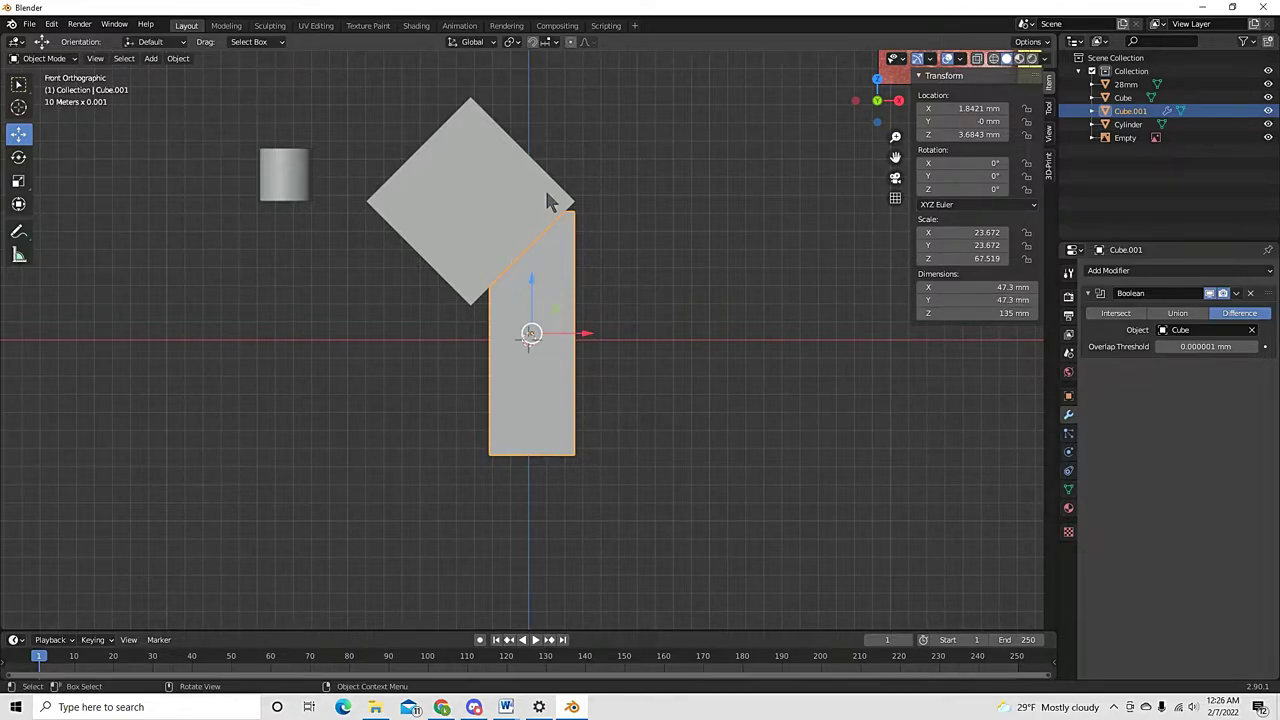
left_click(1236, 293)
left_click(1180, 309)
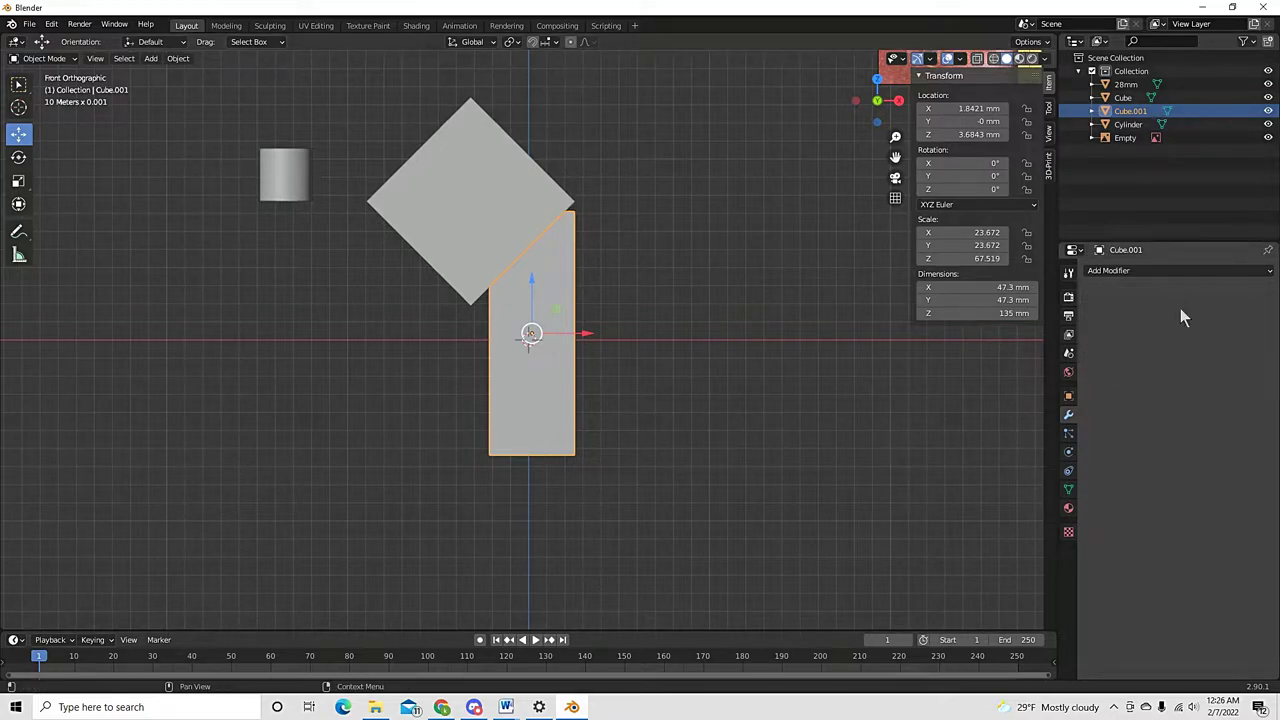
Move the rotated Cube beside Cube.001's lower right side in front view
left_click_drag(588, 341, 668, 289)
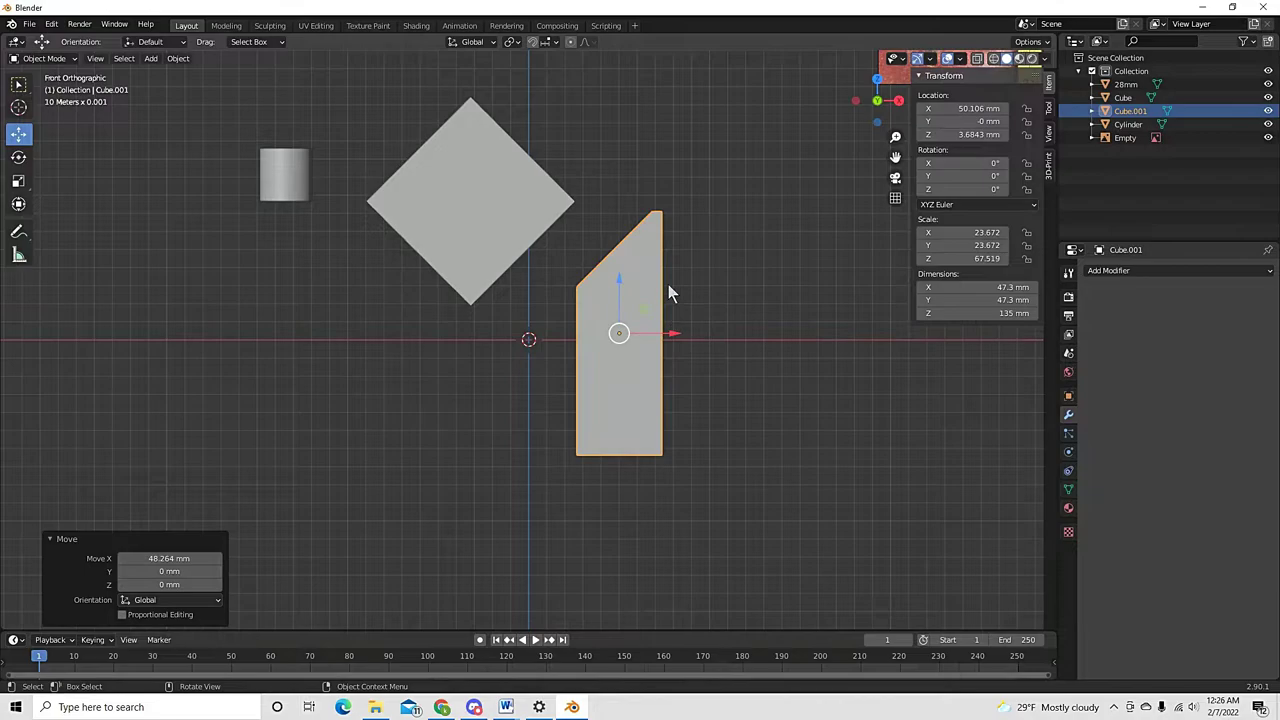
mouse_move(668, 289)
middle_mouse_down()
mouse_move(696, 333)
mouse_move(684, 286)
middle_mouse_up()
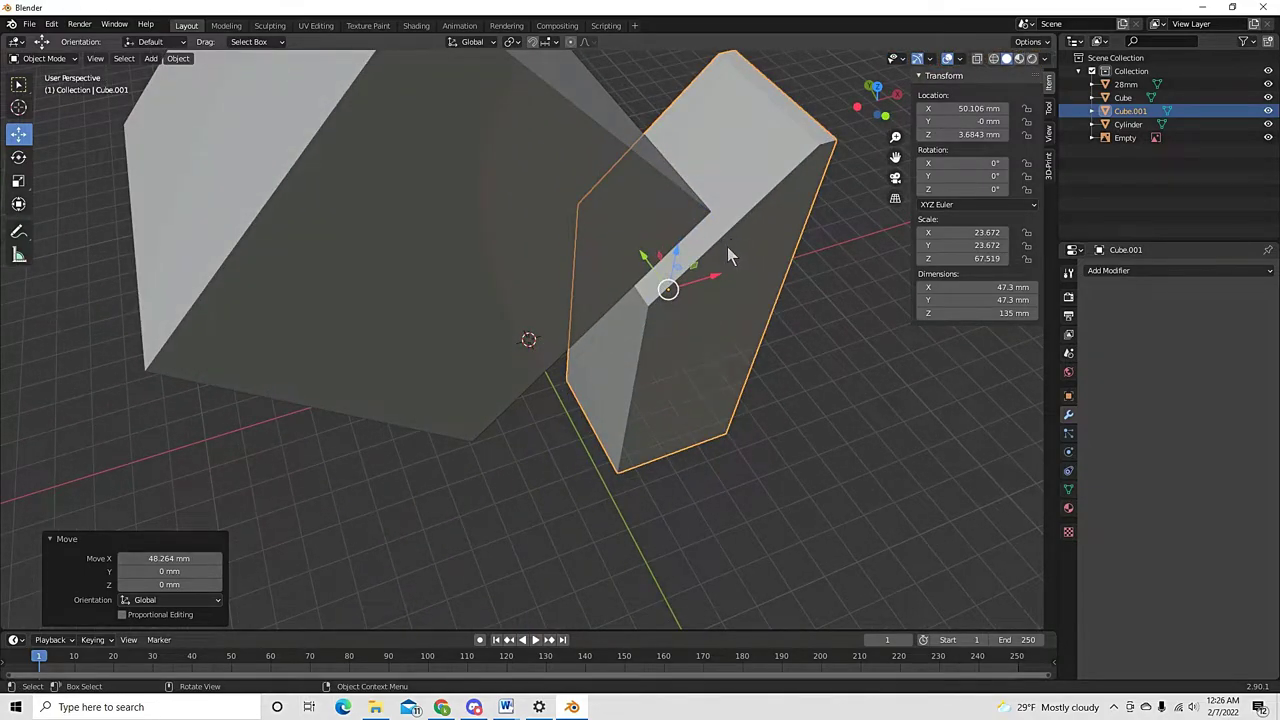
key("ctrl+z")
key("KP_1")
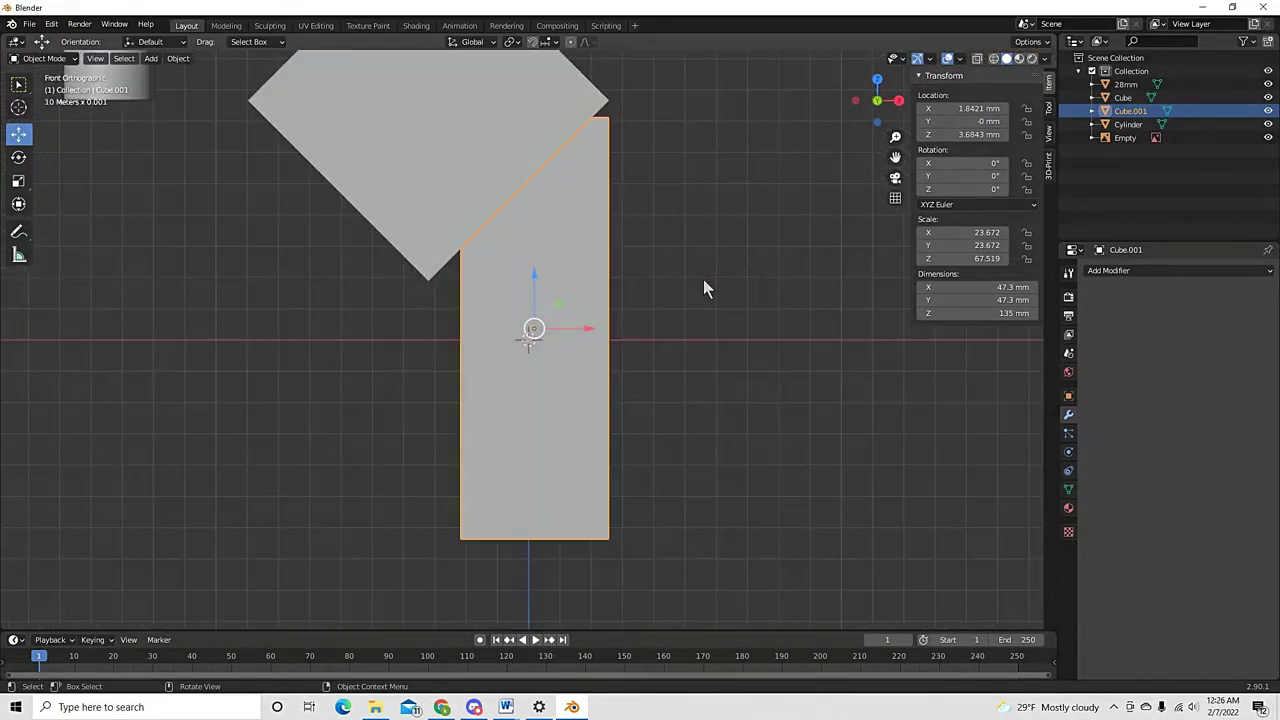
scroll(580, 245, "down", 3)
left_click(472, 210)
left_click_drag(473, 212, 640, 385)
left_click(540, 420)
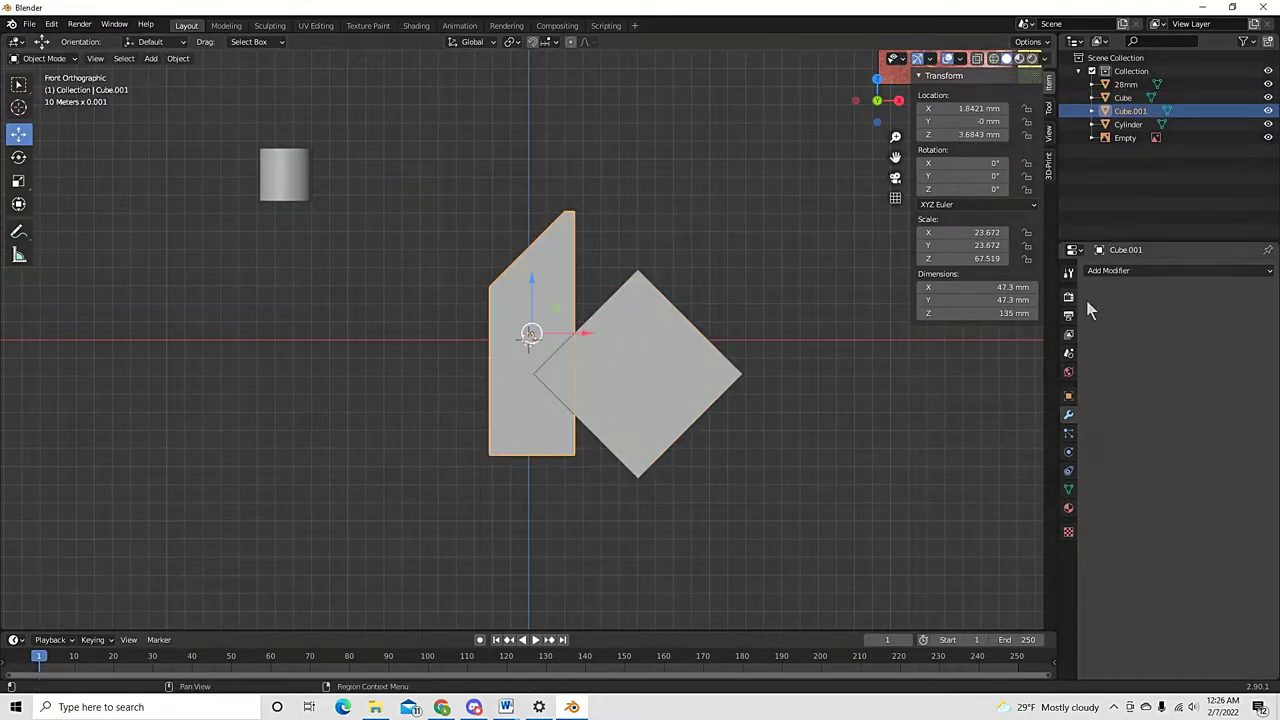
Apply a second Boolean Difference on Cube.001 using Cube as the cutter
left_click(1114, 272)
left_click(1007, 330)
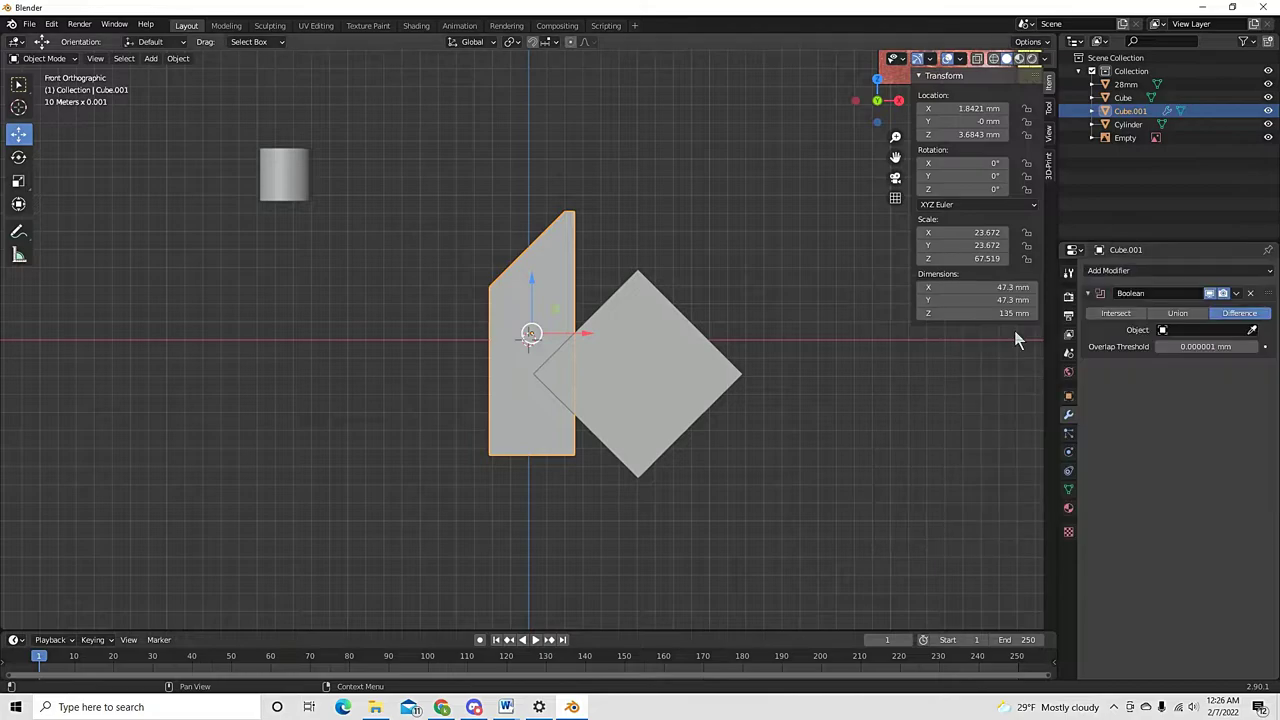
left_click(1252, 330)
left_click(637, 366)
left_click(1237, 293)
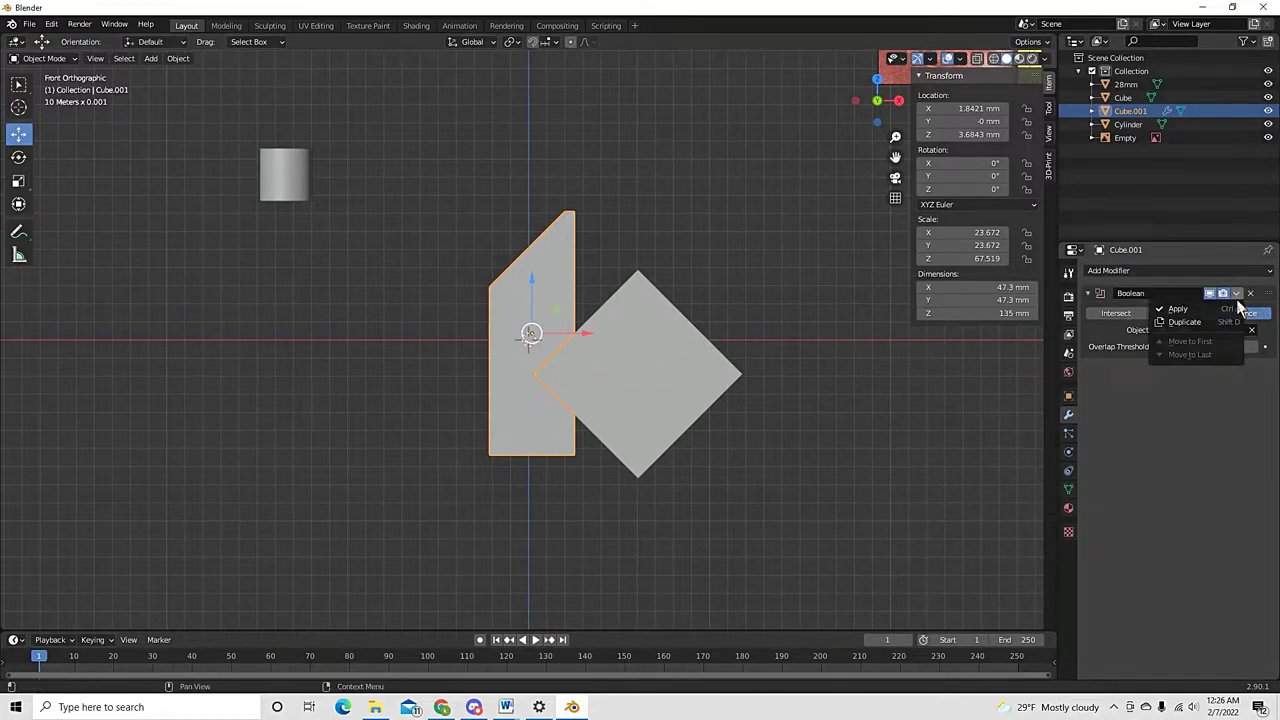
left_click(1180, 308)
Move the rotated Cube up clear of the notched box
left_click(638, 365)
left_click_drag(640, 373, 684, 180)
middle_click_drag(684, 180, 614, 291)
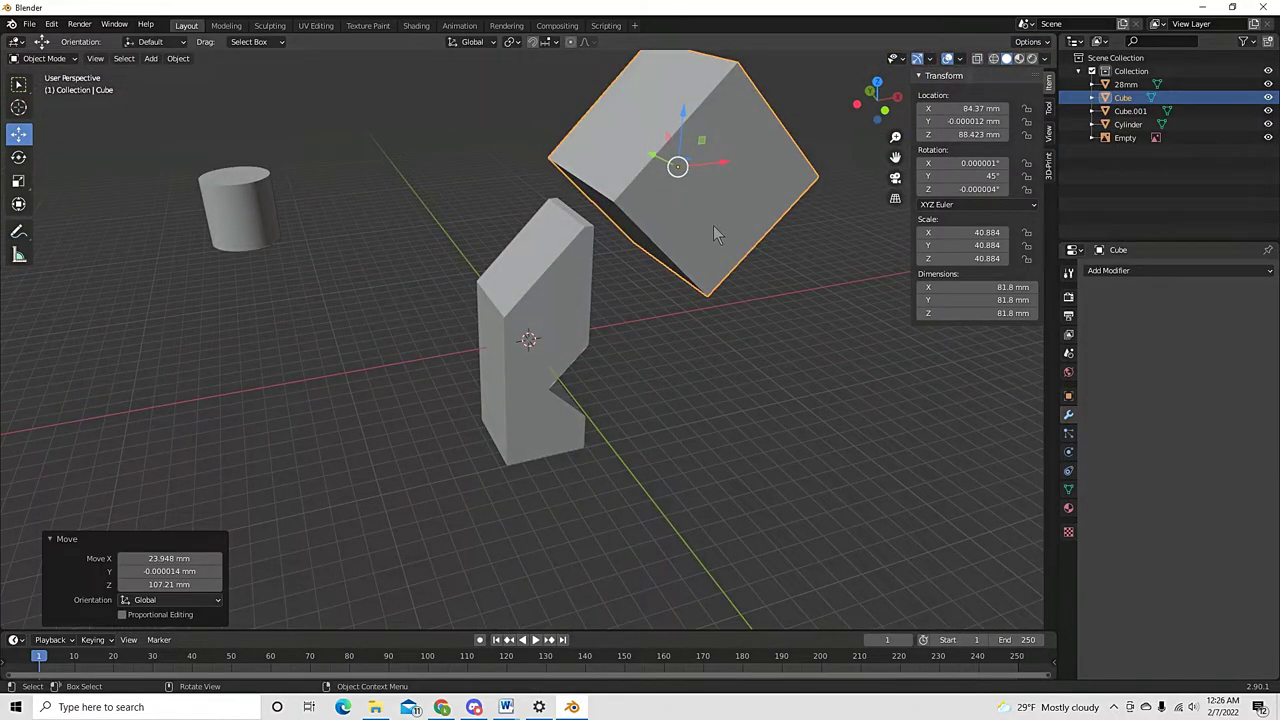
Move the diamond cube off to the left and place the cylinder beside the notched plate
key("KP_1")
left_click_drag(685, 183, 178, 312)
left_click(298, 179)
left_click_drag(298, 179, 423, 349)
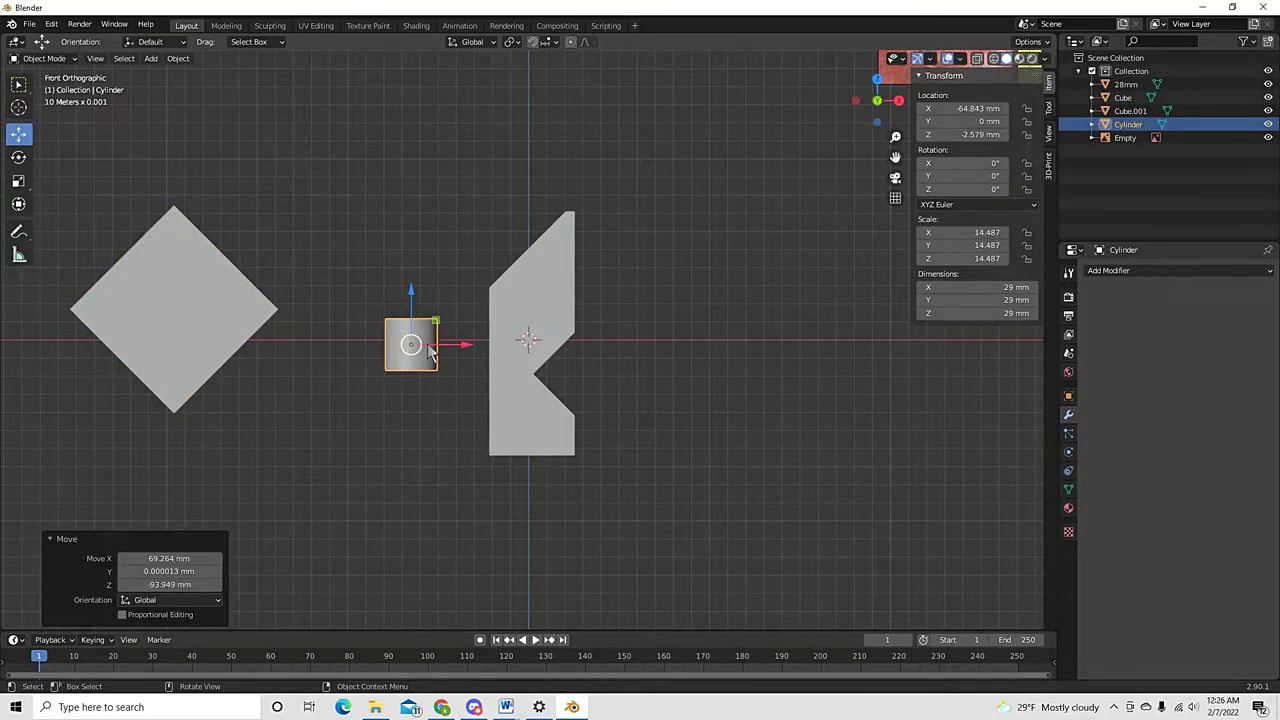
key("KP_3")
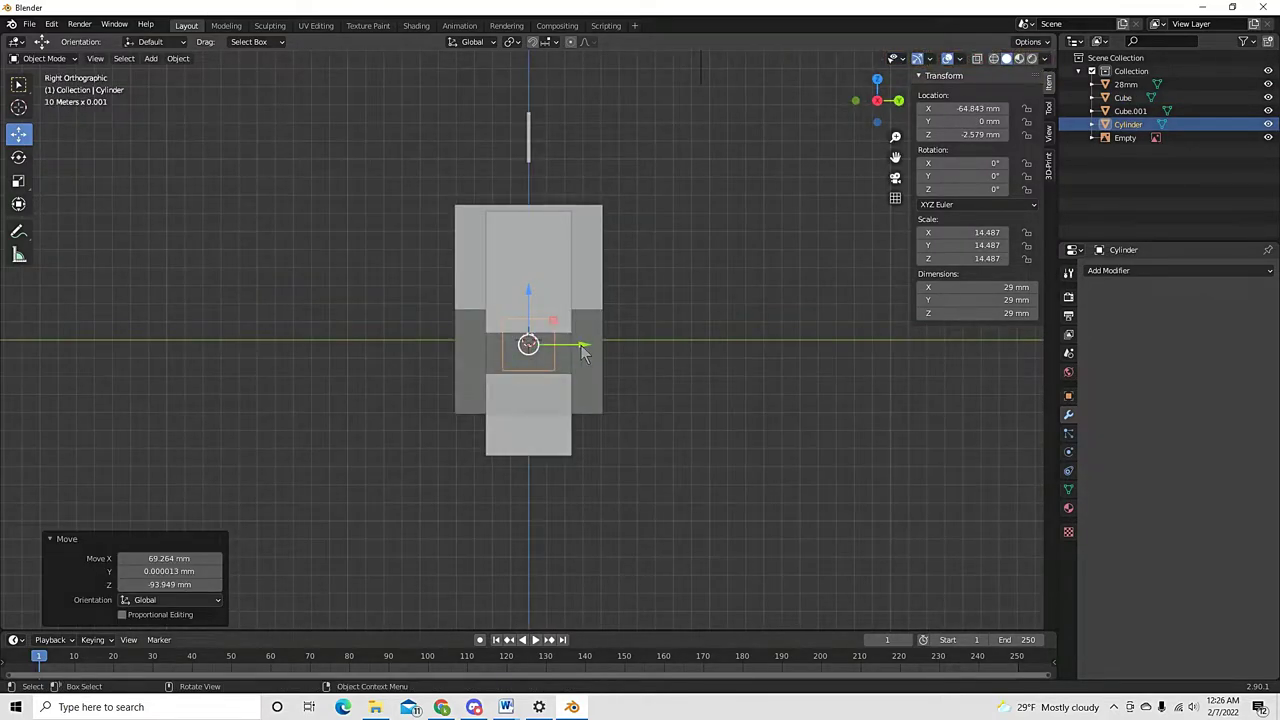
left_click_drag(580, 345, 467, 345)
Turn the cylinder on its side with a 90° X rotation and shrink it to 15 mm
key("r")
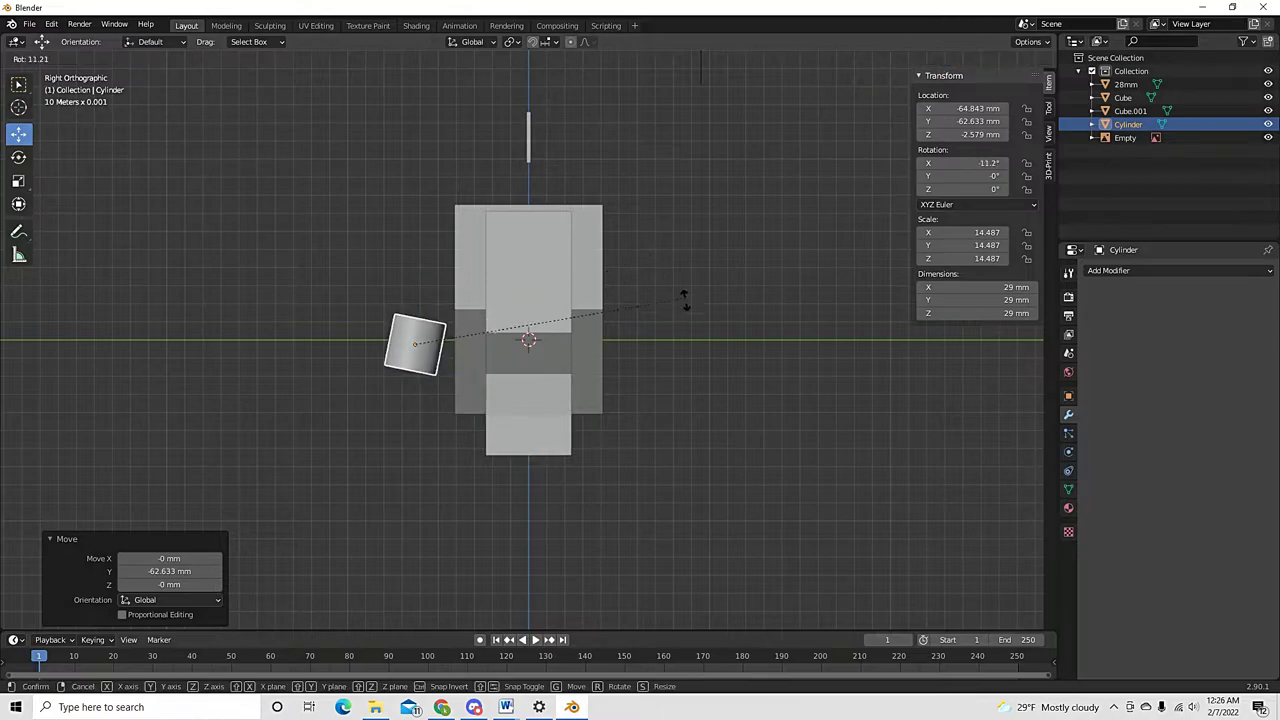
left_click(520, 490)
left_click(966, 164)
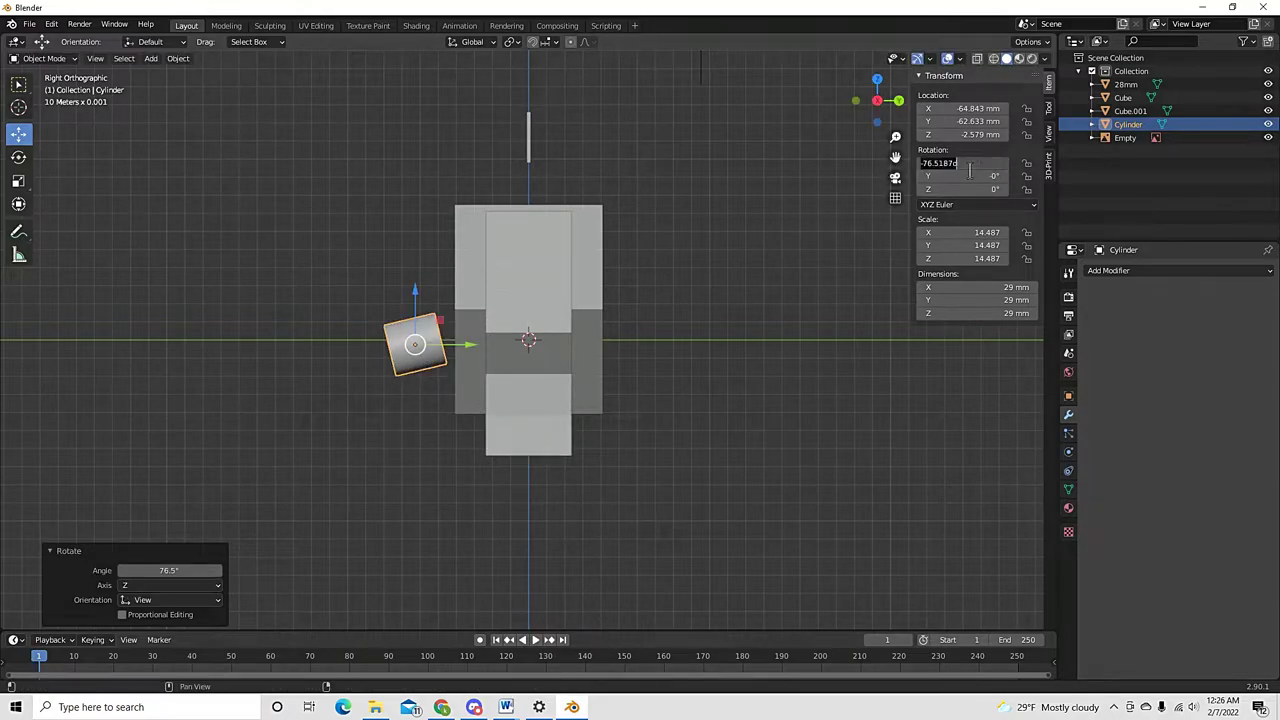
type("90")
key("Return")
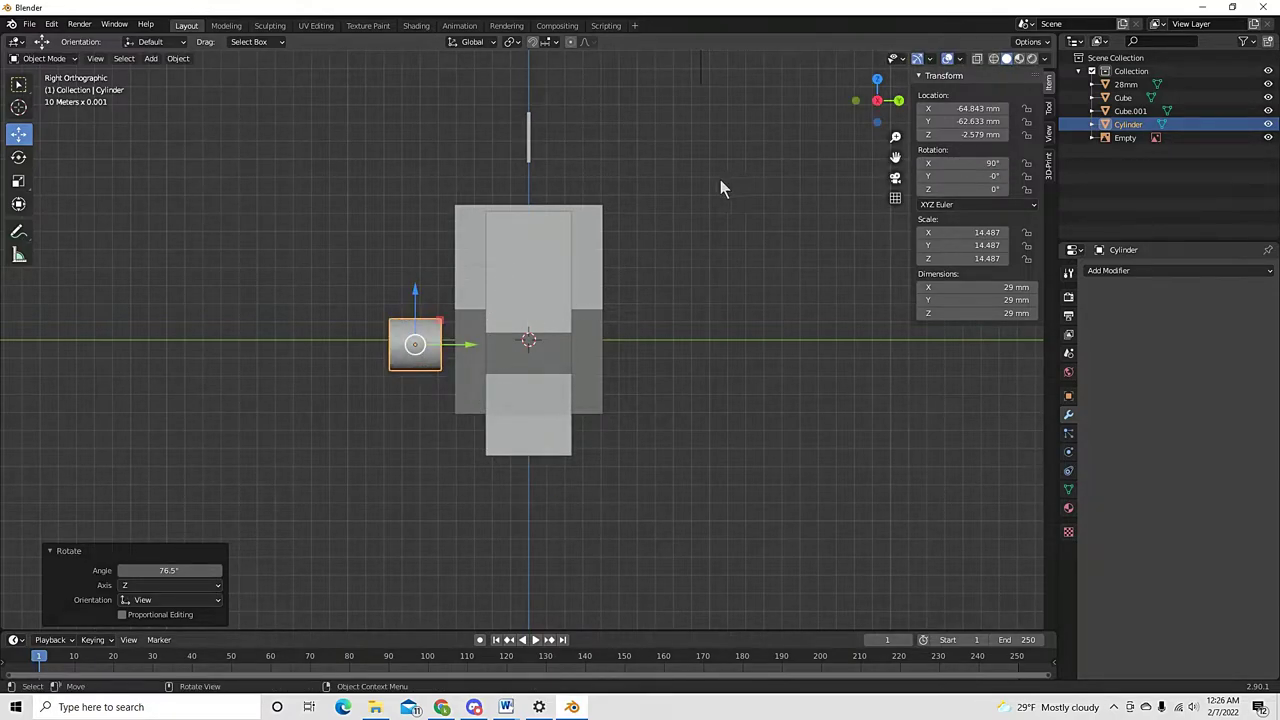
key("s")
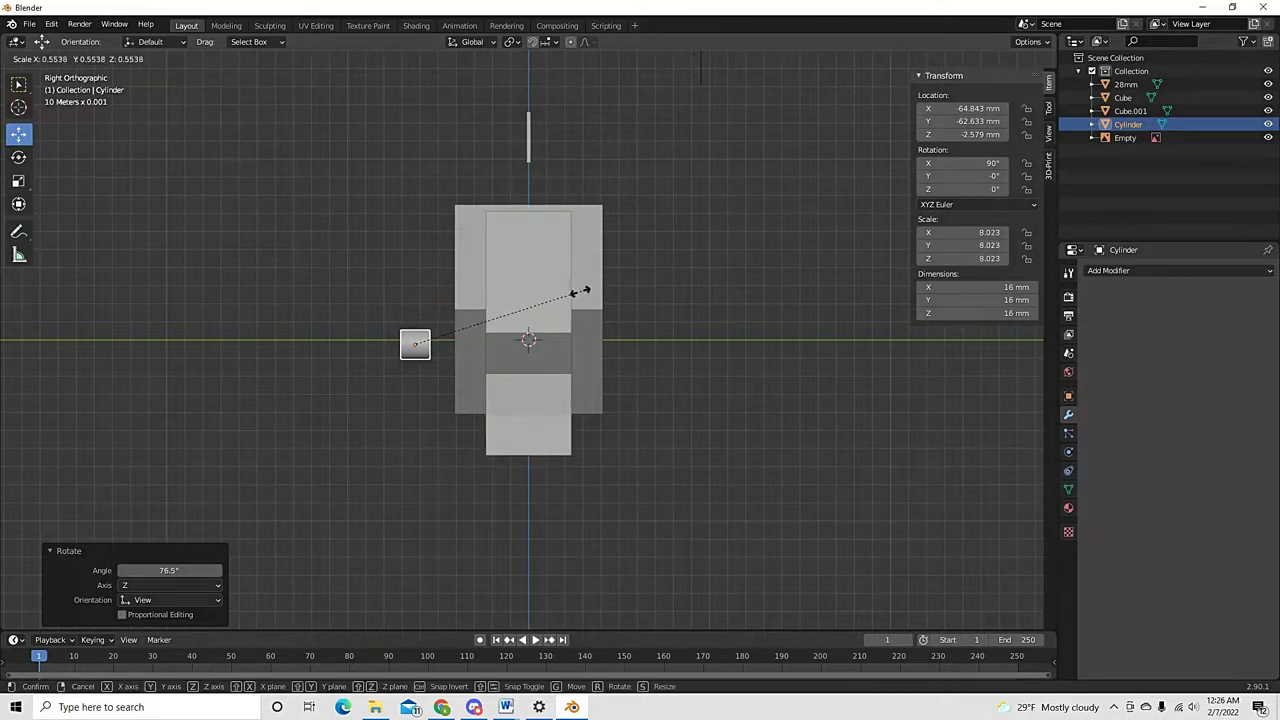
left_click(573, 304)
Shift the cylinder along X and raise it about 37 mm toward the plate's upper part
middle_click_drag(432, 337, 435, 363)
key("g")
key("x")
left_click(495, 380)
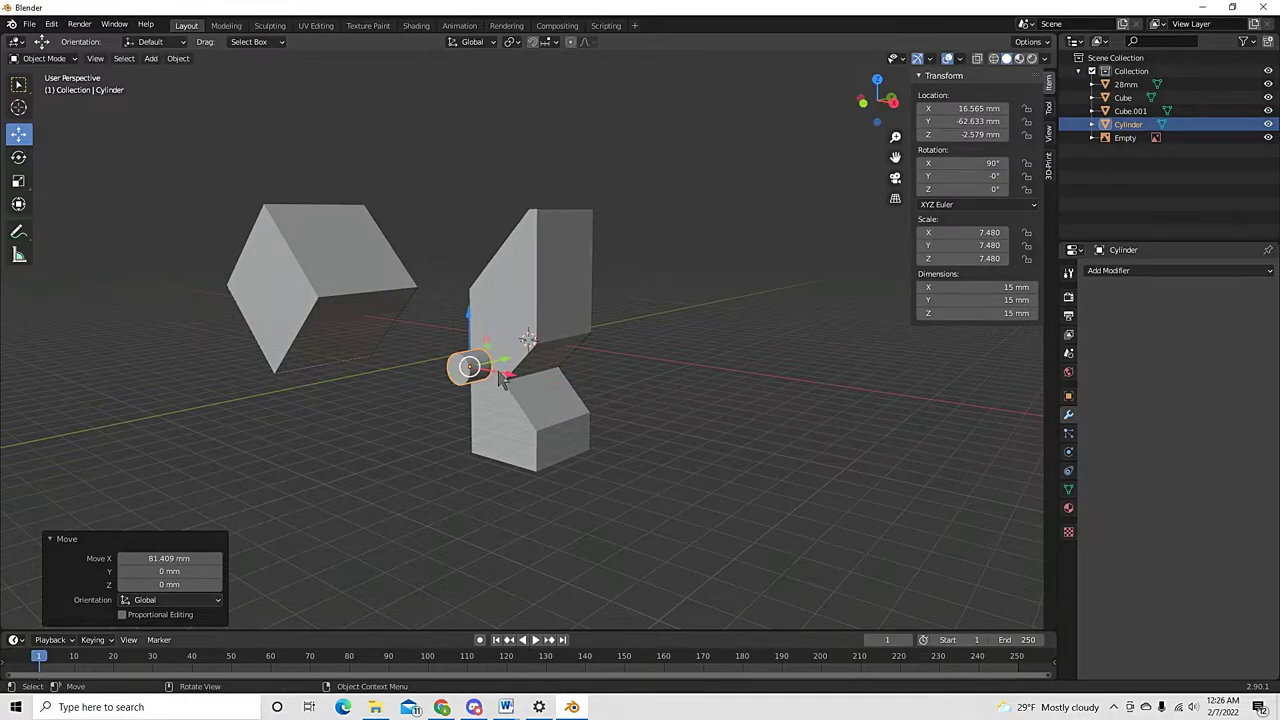
key("g")
key("z")
left_click(496, 240)
Nudge the cylinder and slide it along Y until it passes through the plate's upper slanted face
middle_click_drag(503, 294, 557, 295)
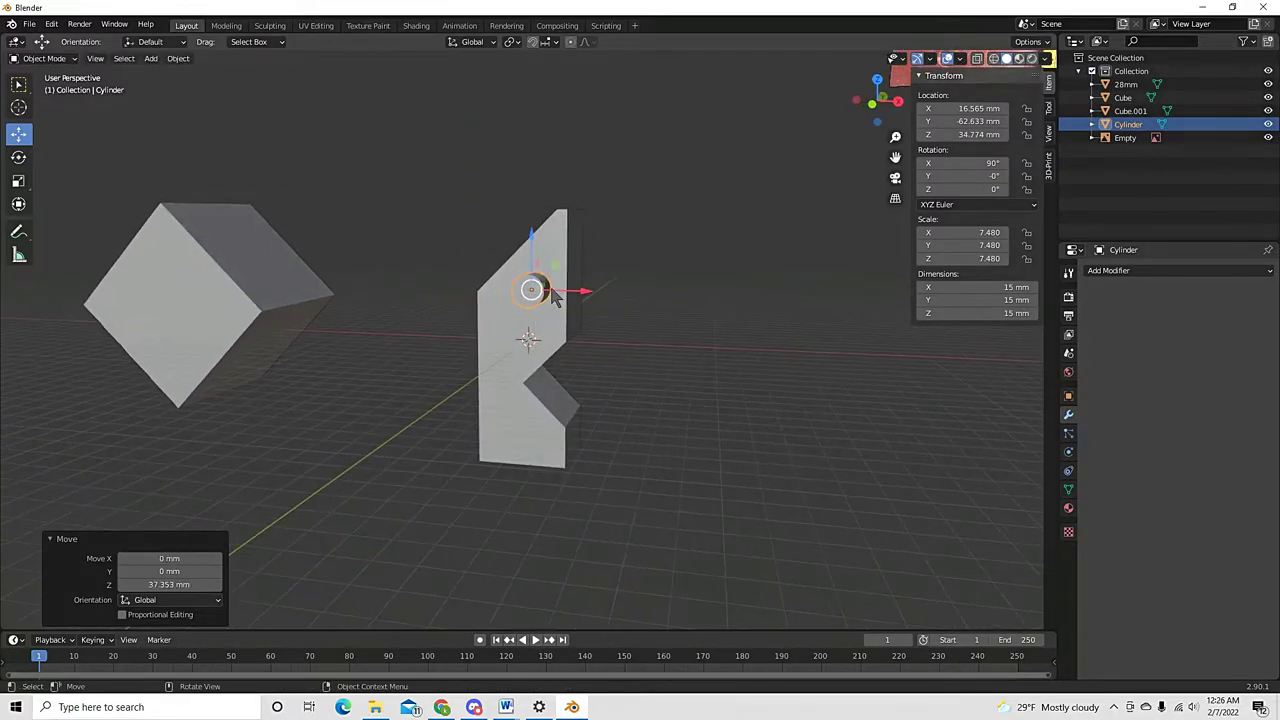
key("KP_1")
scroll(560, 277, "up", 3)
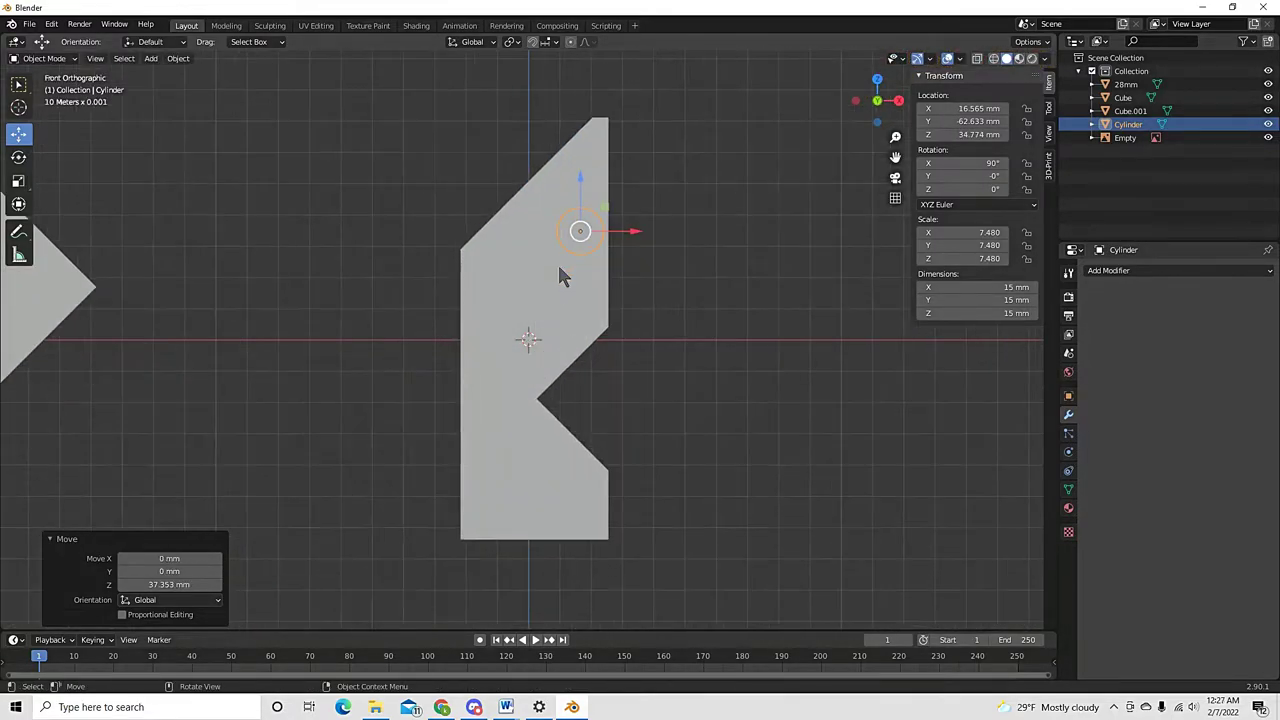
mouse_move(583, 234)
left_mouse_down()
mouse_move(563, 222)
mouse_move(573, 230)
left_mouse_up()
middle_click_drag(573, 230, 420, 272)
key("g")
key("y")
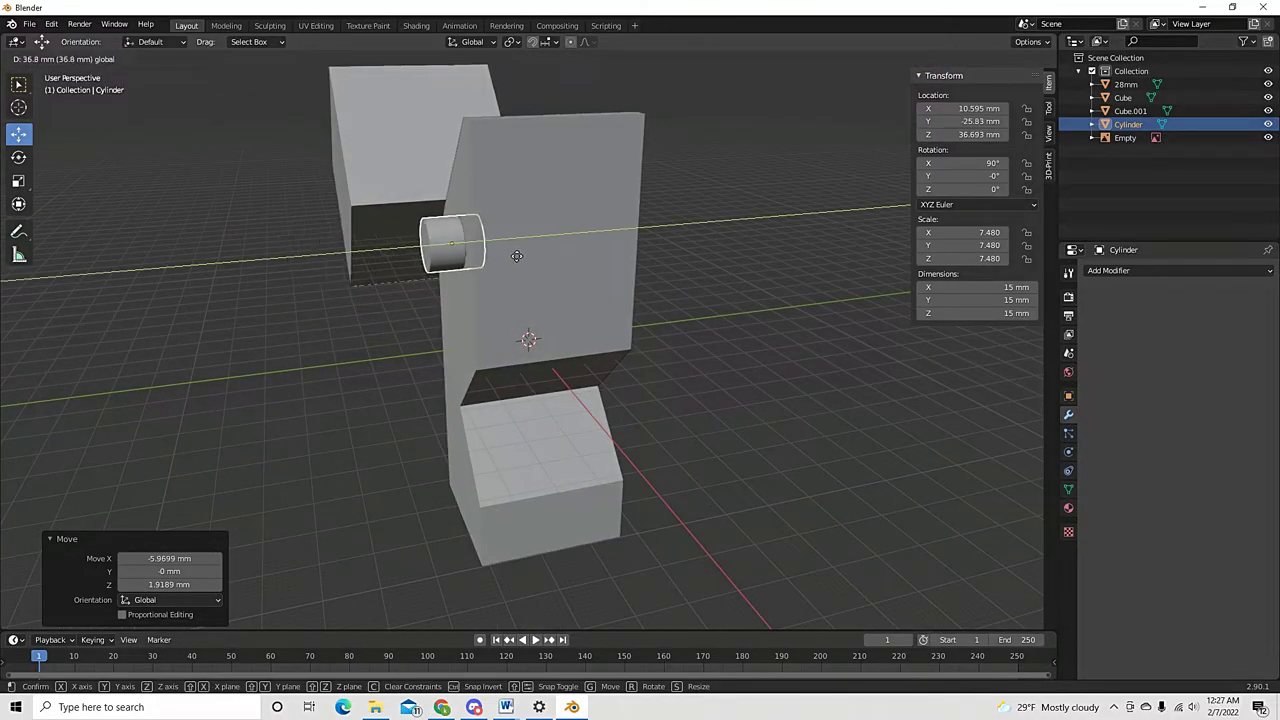
left_click(522, 256)
middle_click_drag(462, 313, 617, 280)
Cut the cylinder's shape out of the notched plate with an applied Boolean Difference modifier
left_click(568, 262)
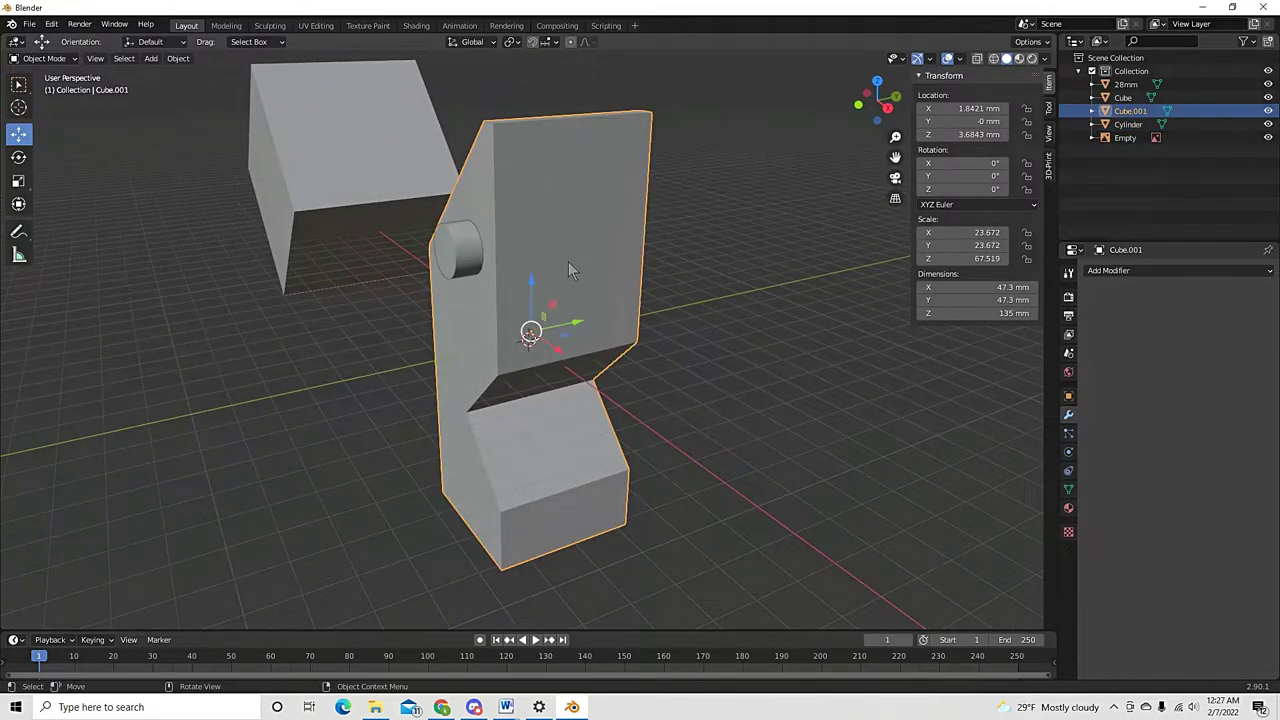
left_click(1116, 272)
left_click(1005, 330)
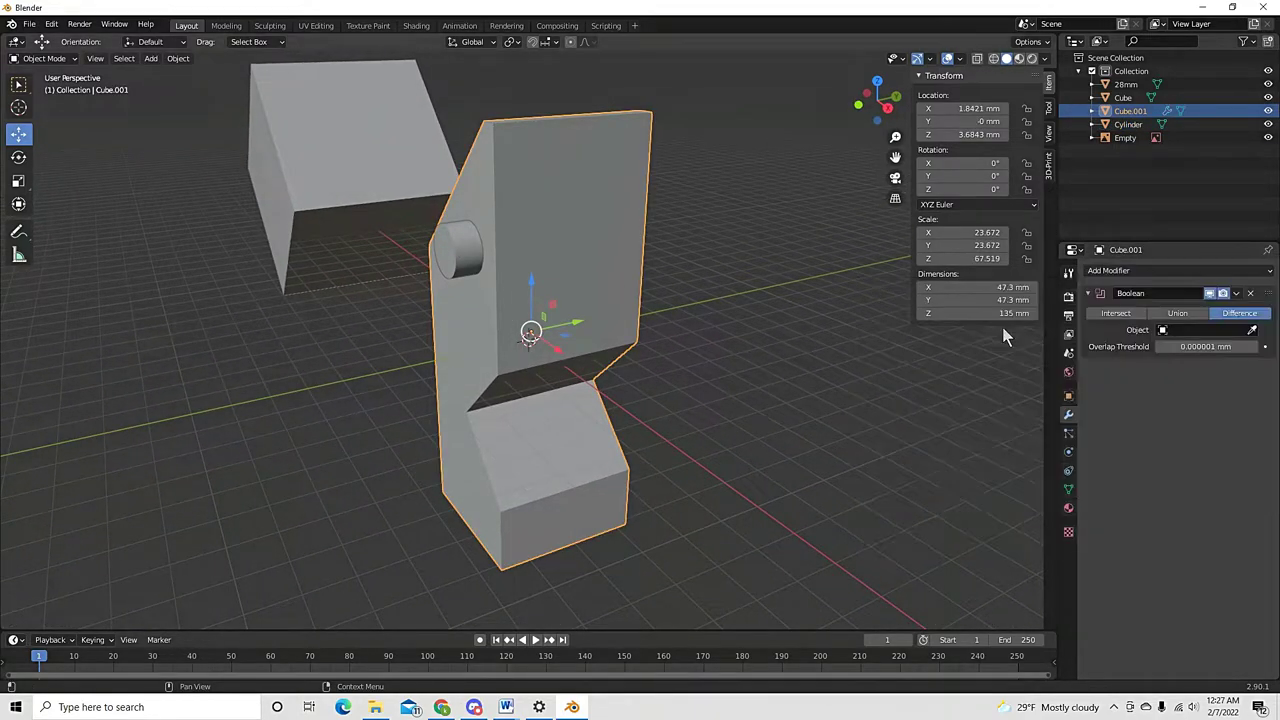
left_click(1252, 331)
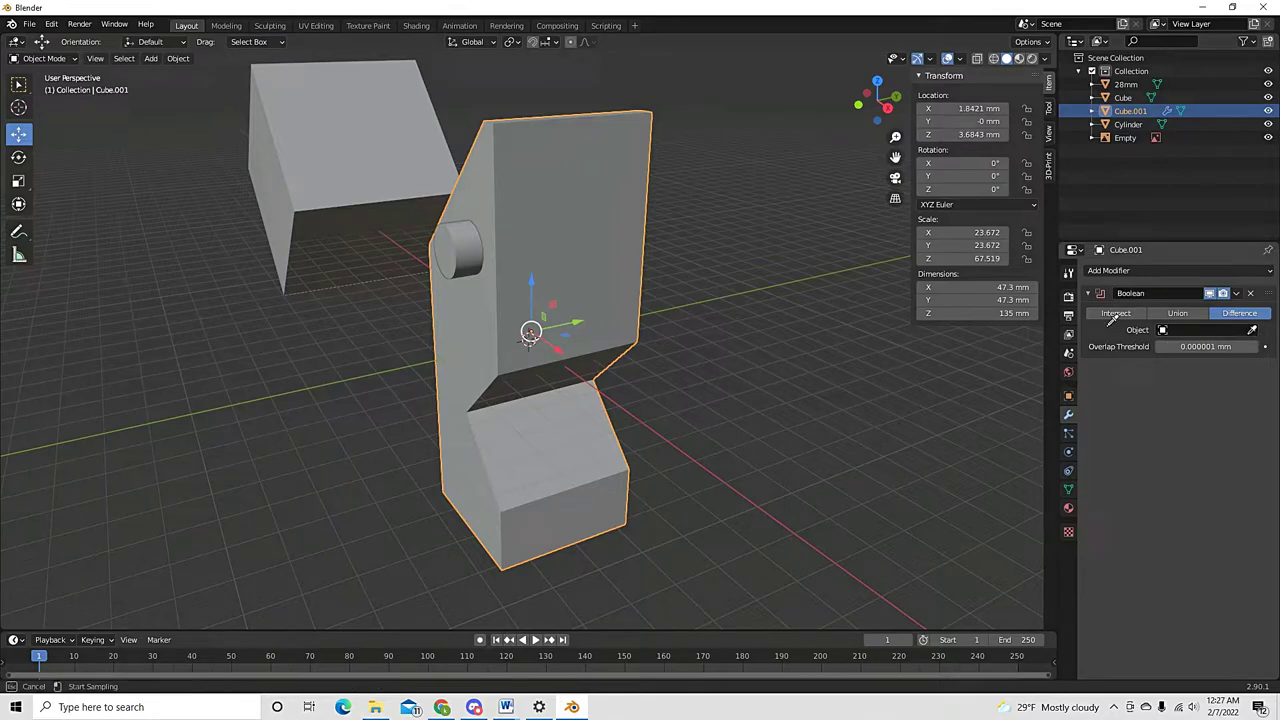
left_click(468, 255)
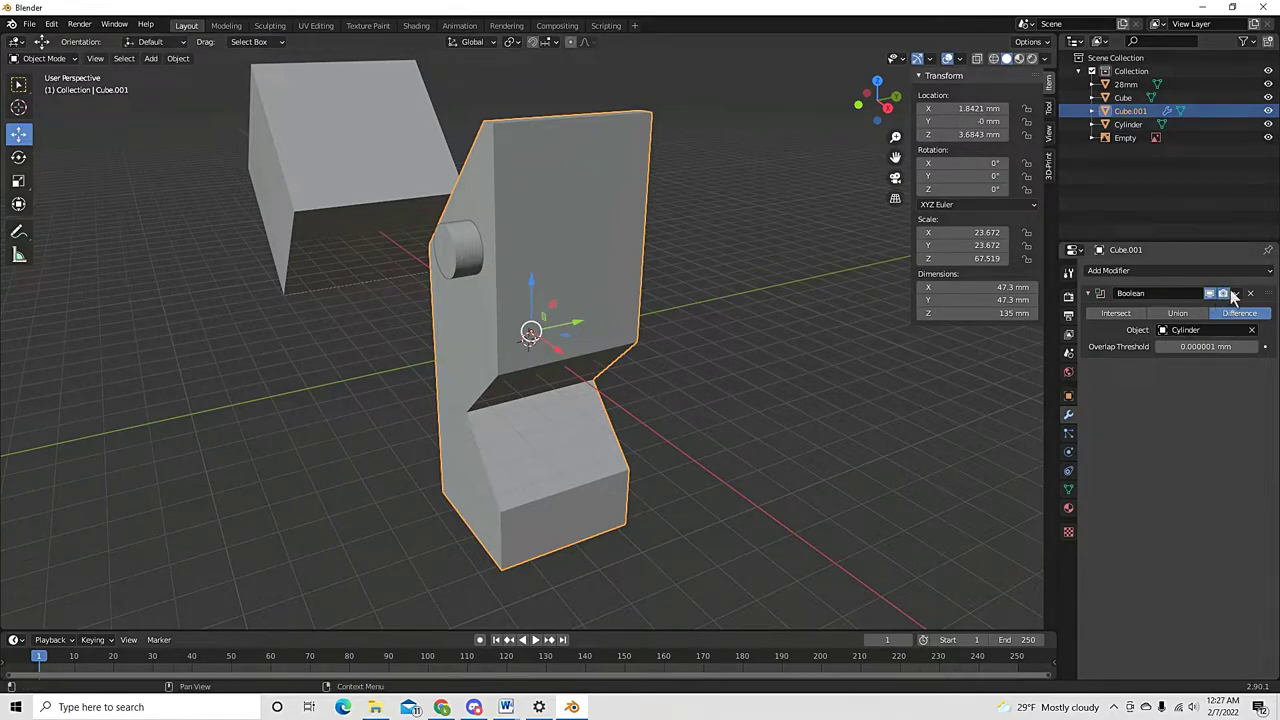
left_click(1236, 293)
left_click(1197, 311)
Move the cylinder out of the plate and inspect the new round hole
left_click(468, 250)
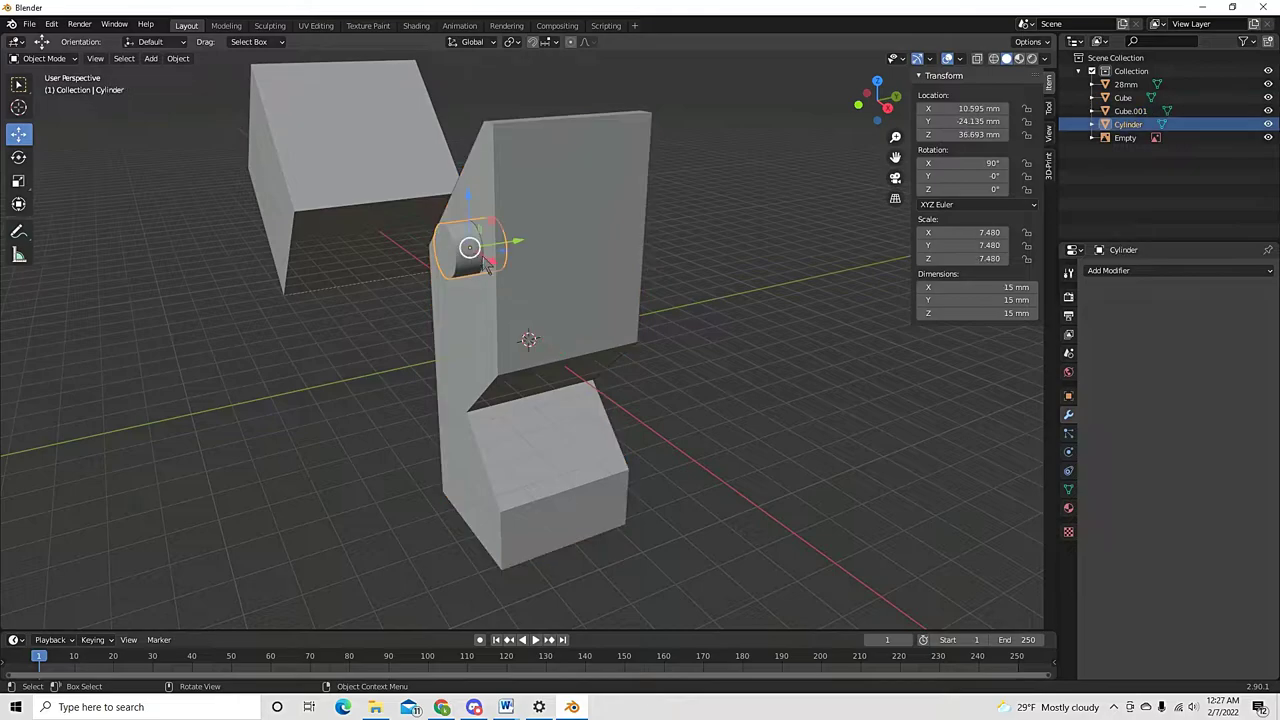
key("g")
left_click(383, 272)
scroll(547, 321, "up", 3)
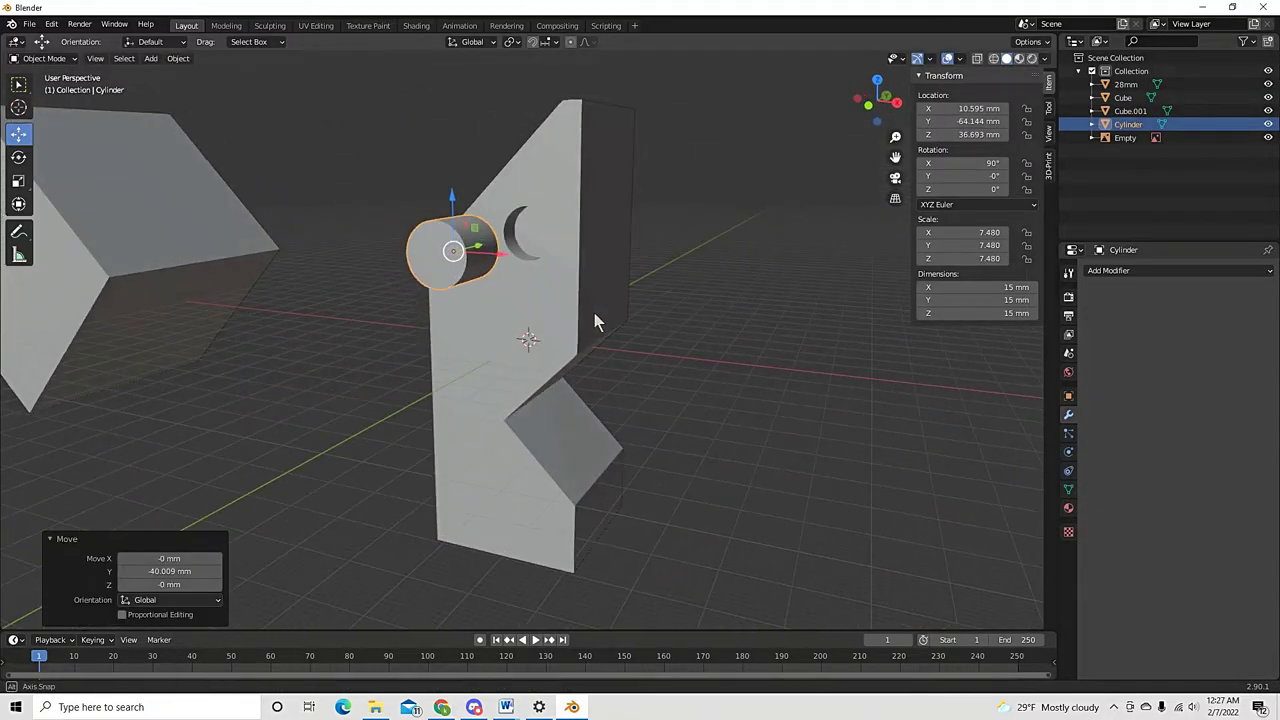
scroll(543, 276, "up", 3)
middle_click_drag(543, 208, 535, 254)
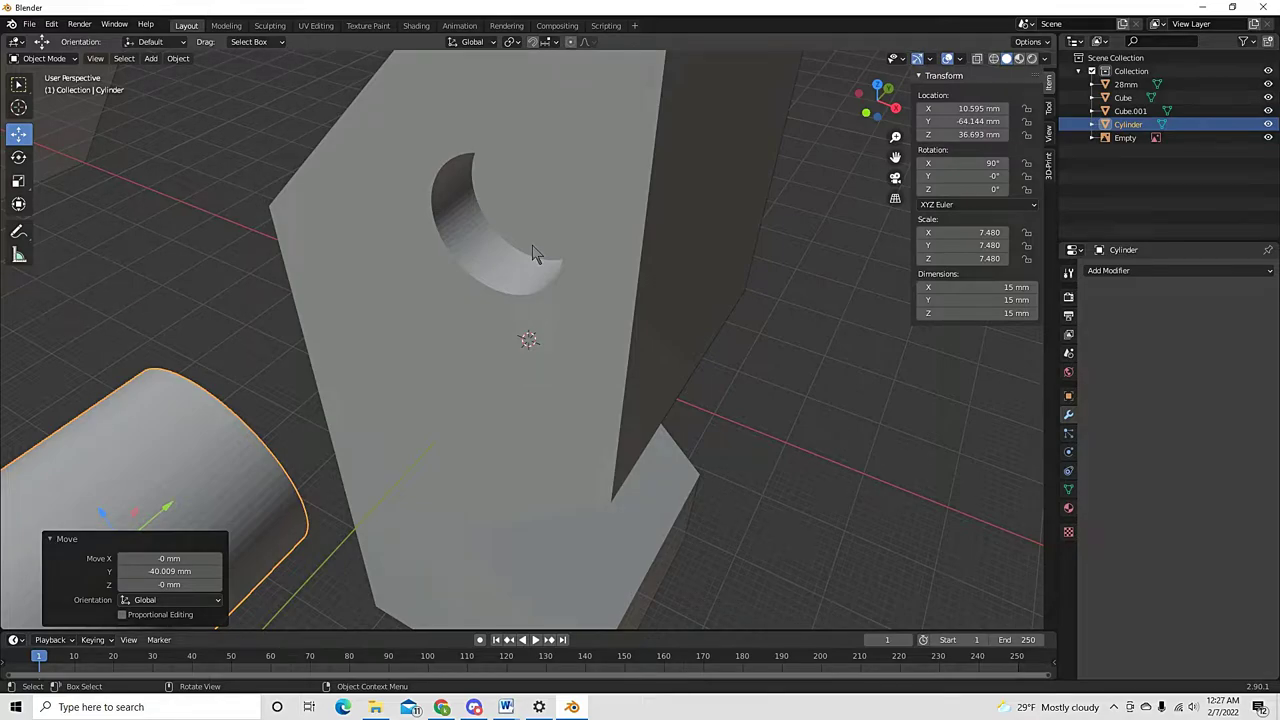
scroll(550, 252, "down", 4)
Enter Edit Mode on the plate, select a vertex on its top edge, then switch to face selection
key("Tab")
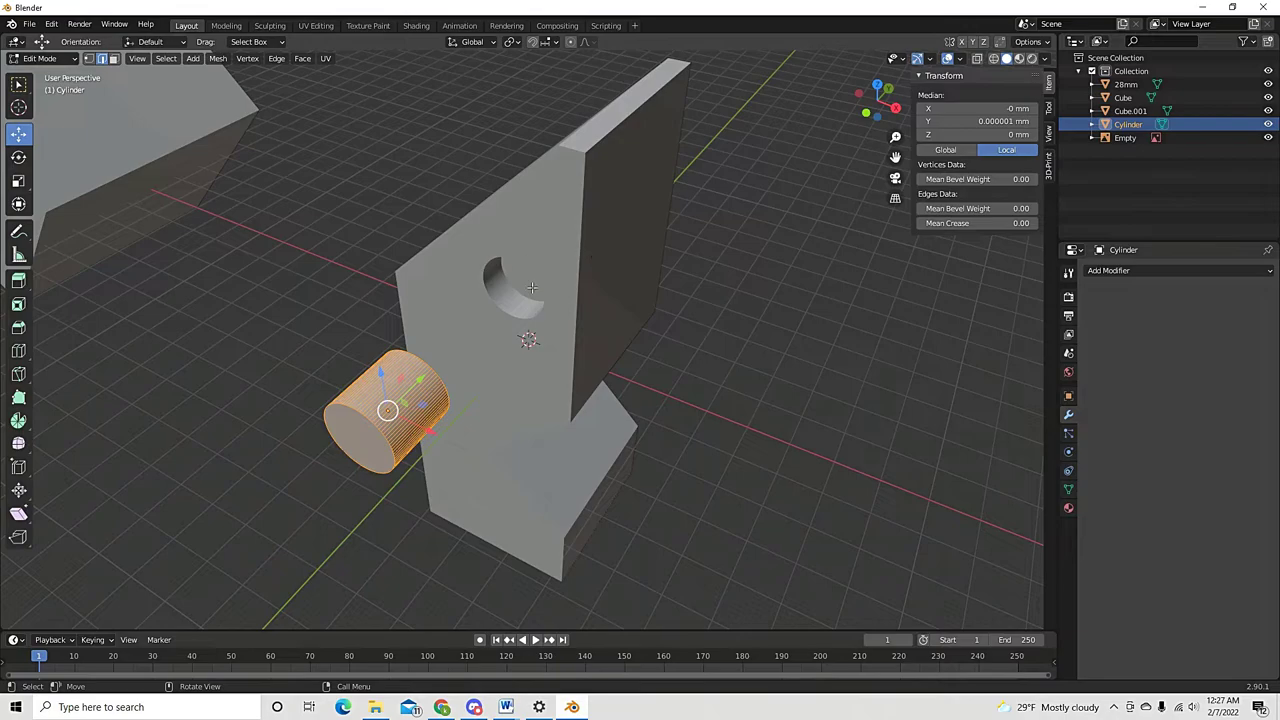
key("Tab")
left_click(577, 286)
key("Tab")
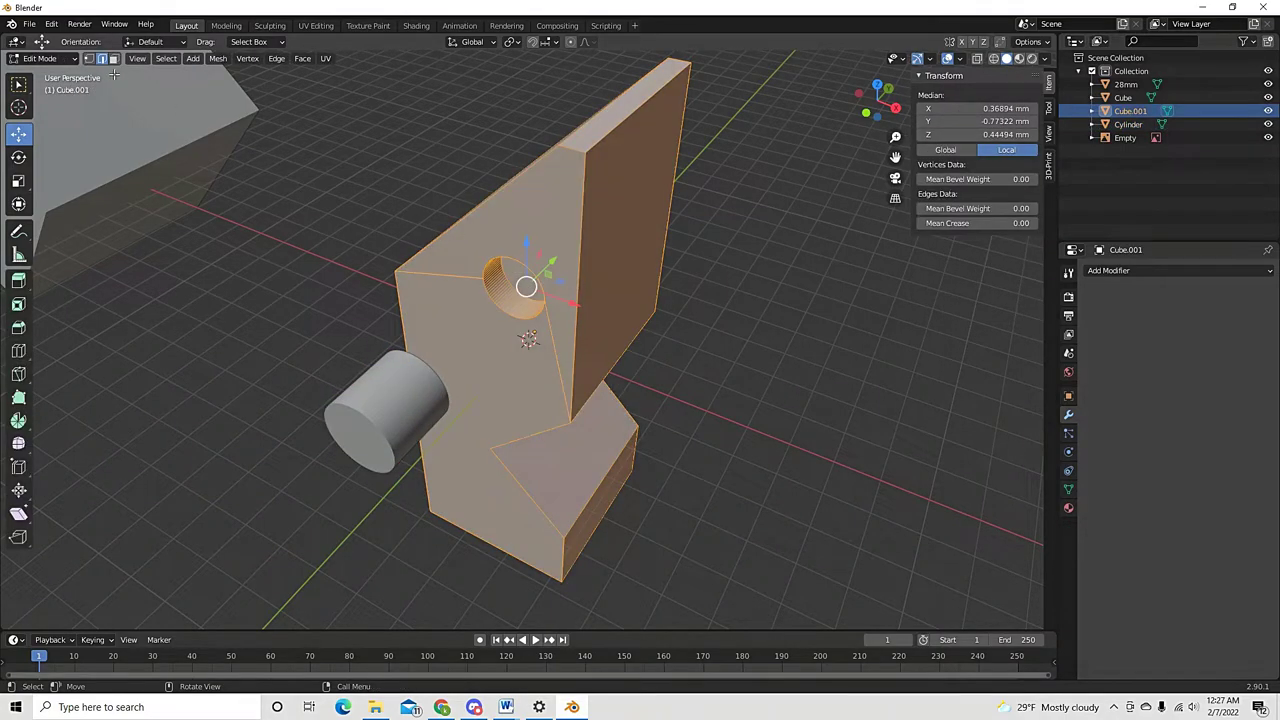
left_click(88, 58)
left_click(600, 130)
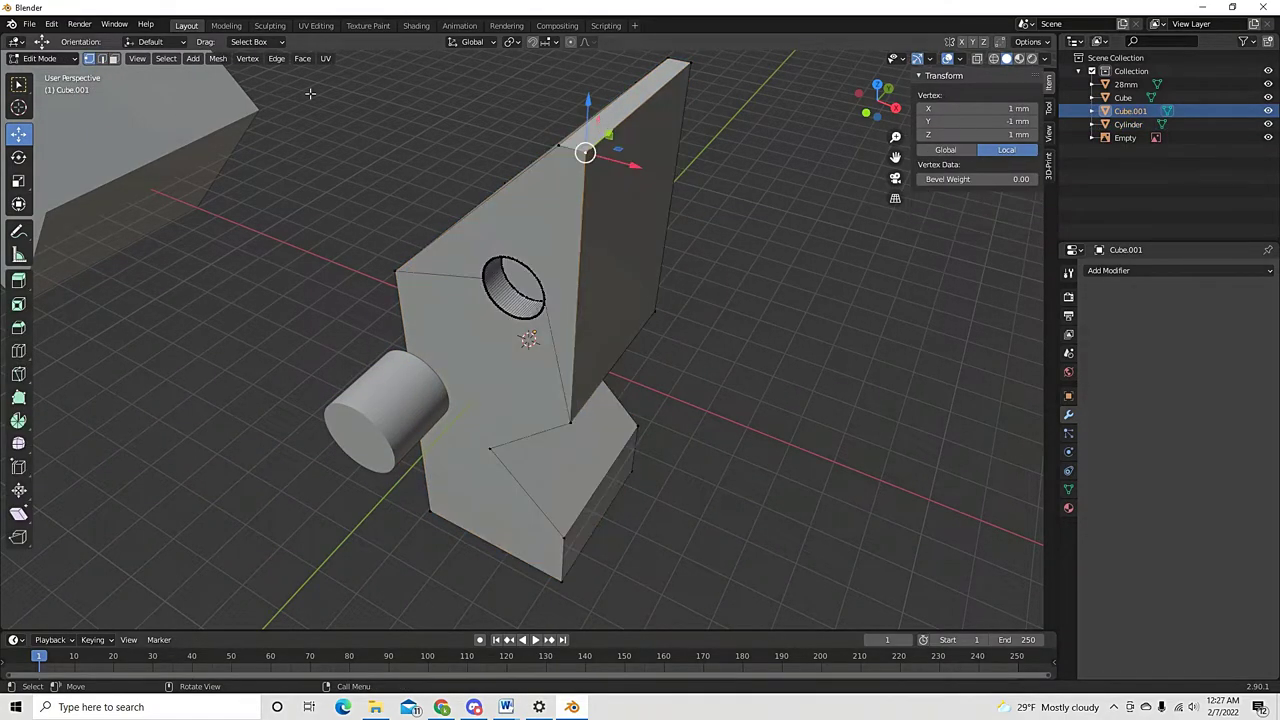
left_click(114, 58)
Move the plate's top face, settle it back near its original spot, and return to Object Mode with nothing selected
left_click(613, 116)
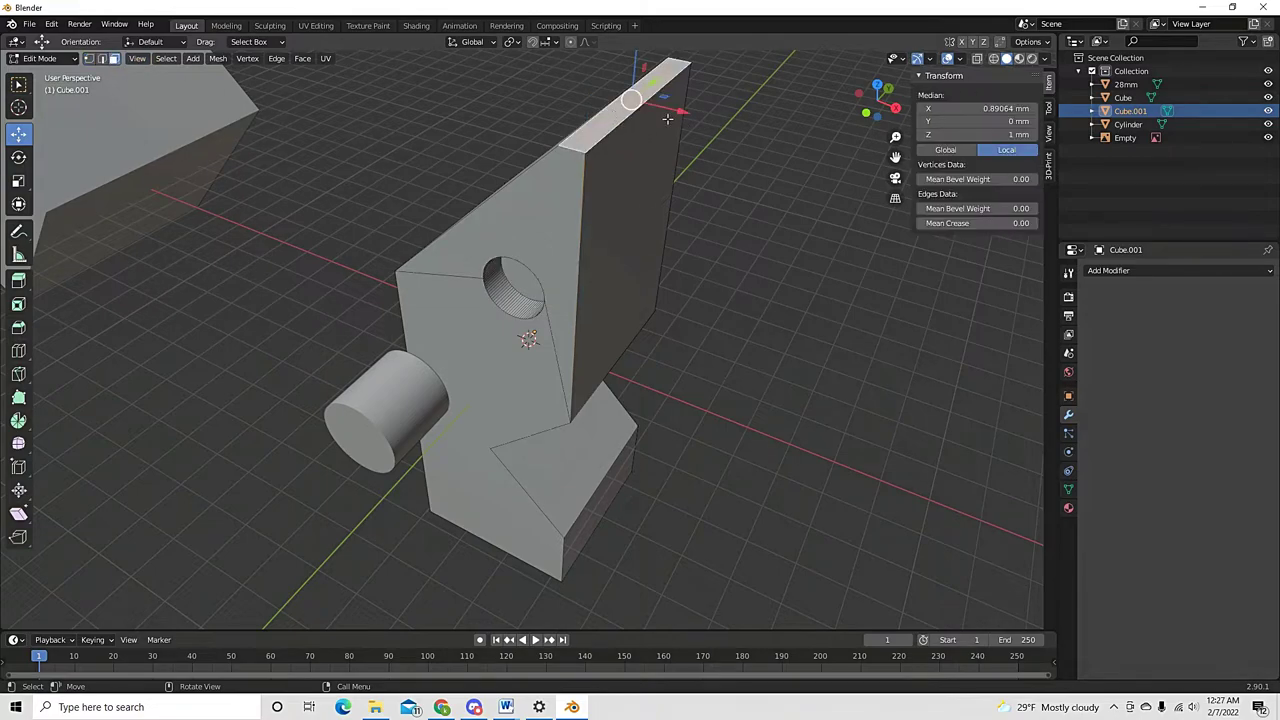
key("g")
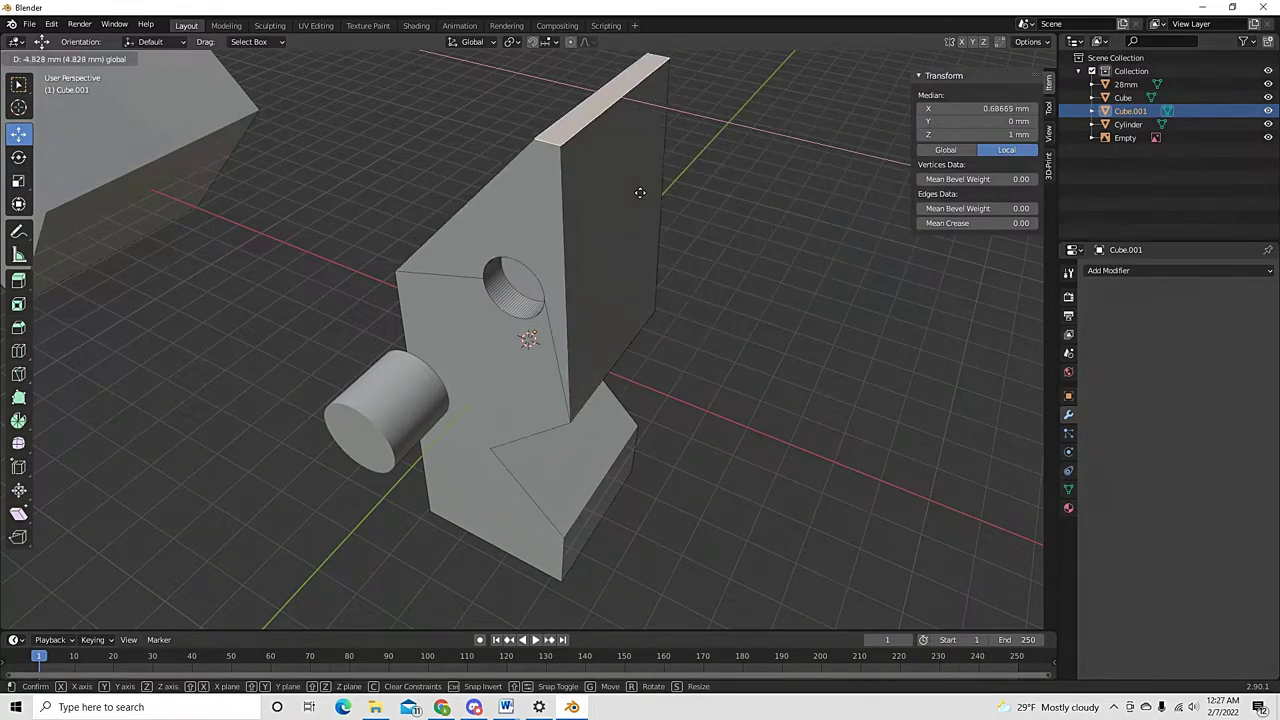
left_click(625, 235)
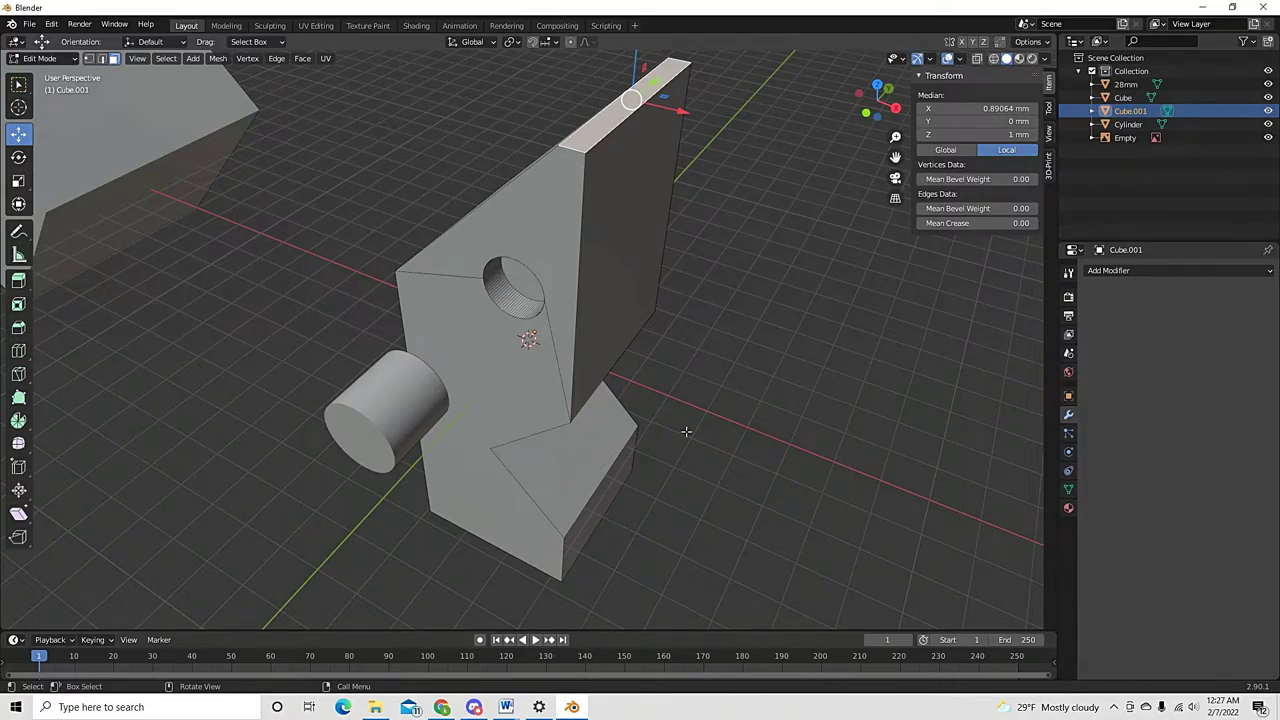
key("a")
key("ctrl+z")
key("alt+a")
mouse_move(285, 397)
middle_mouse_down()
mouse_move(311, 394)
mouse_move(300, 397)
middle_mouse_up()
key("Tab")
scroll(303, 403, "down", 3)
key("alt+a")
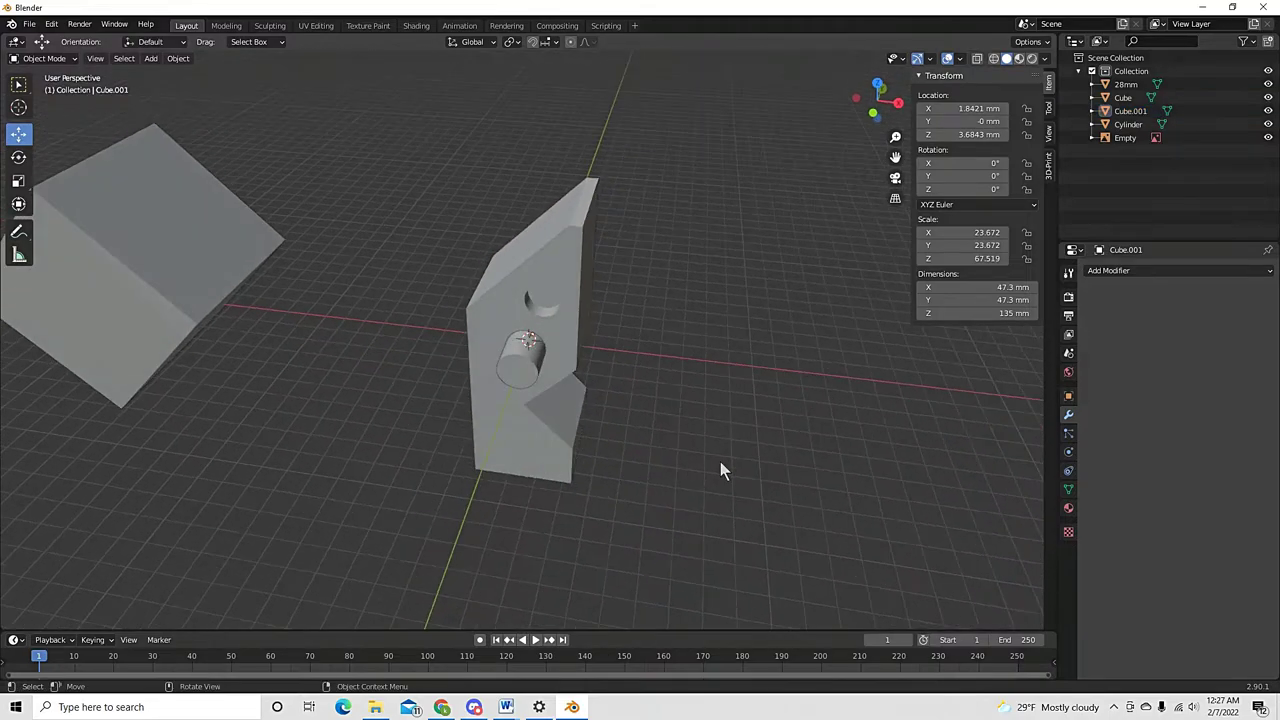
Add a trial UV Sphere, move it right along X, then delete it
key("shift+a")
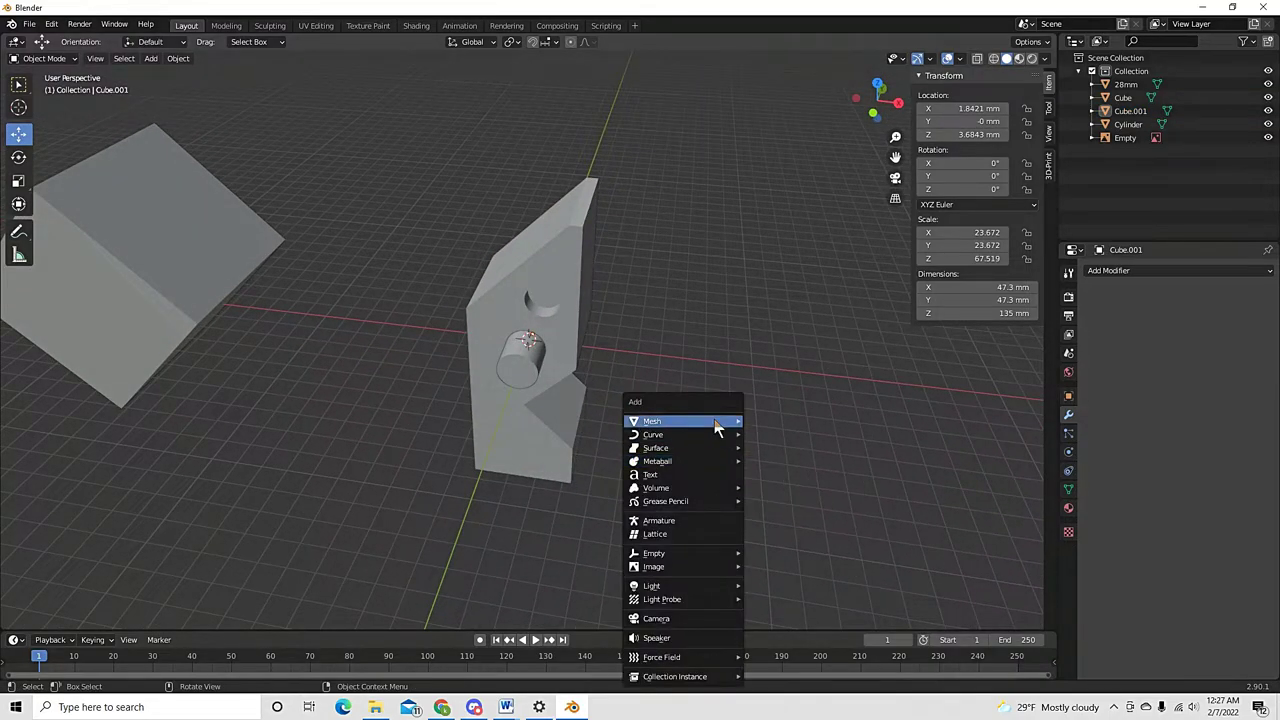
mouse_move(714, 419)
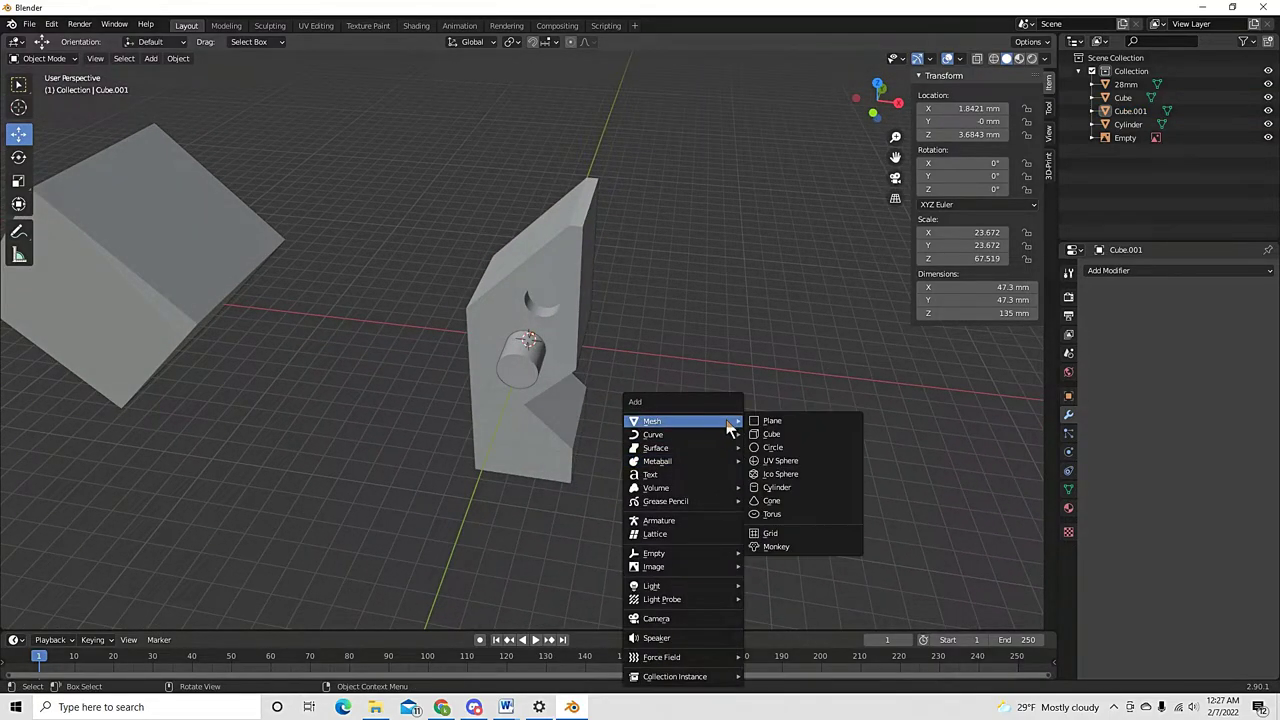
left_click(780, 460)
left_click_drag(600, 357, 783, 378)
key("s")
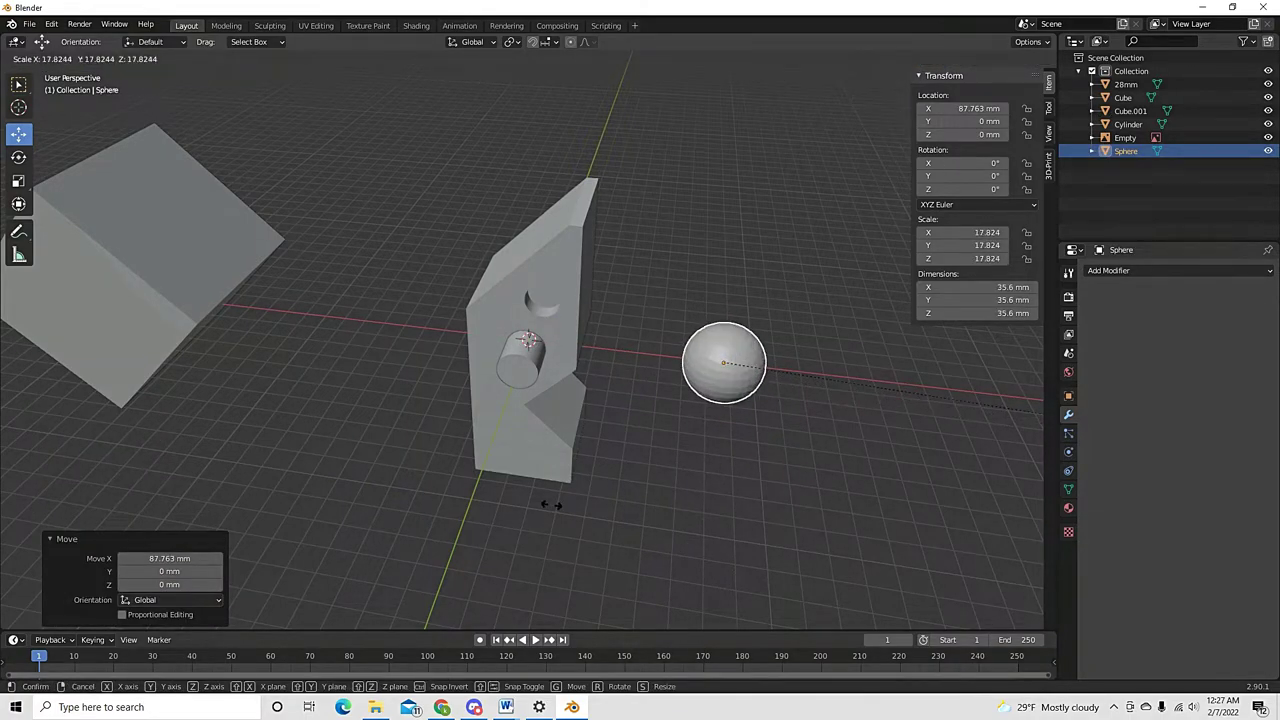
key("Escape")
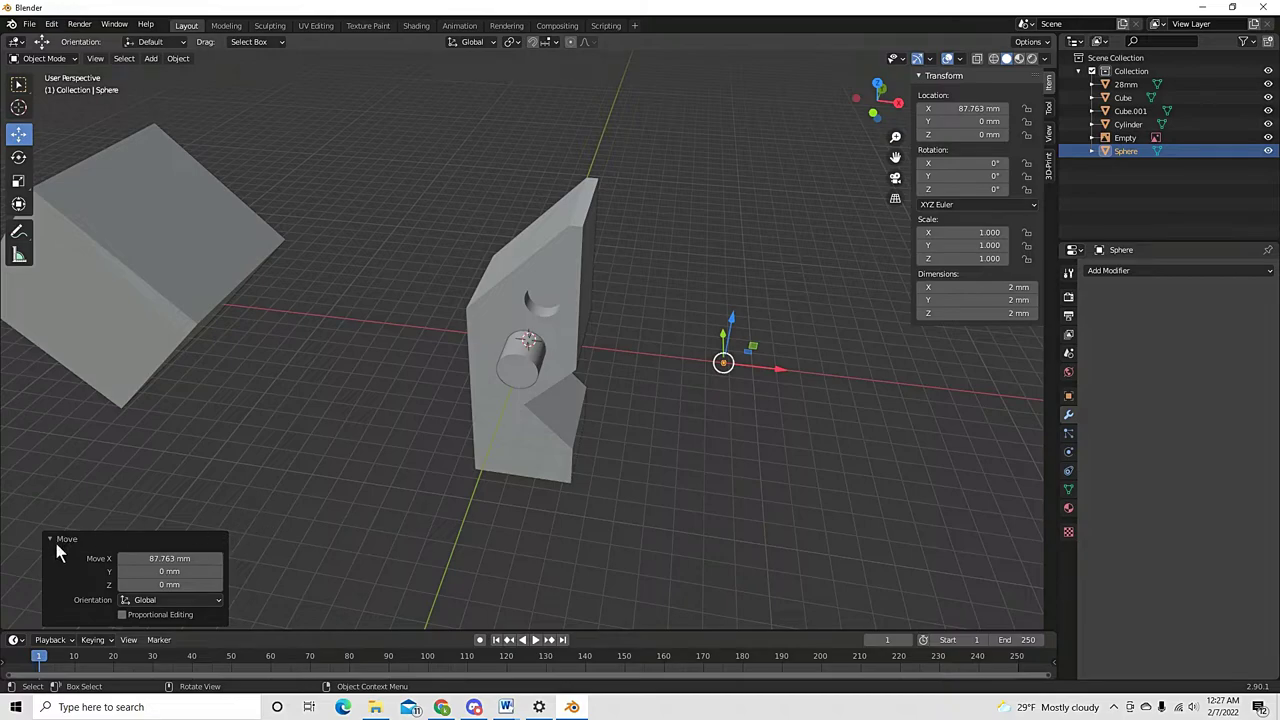
key("ctrl+z")
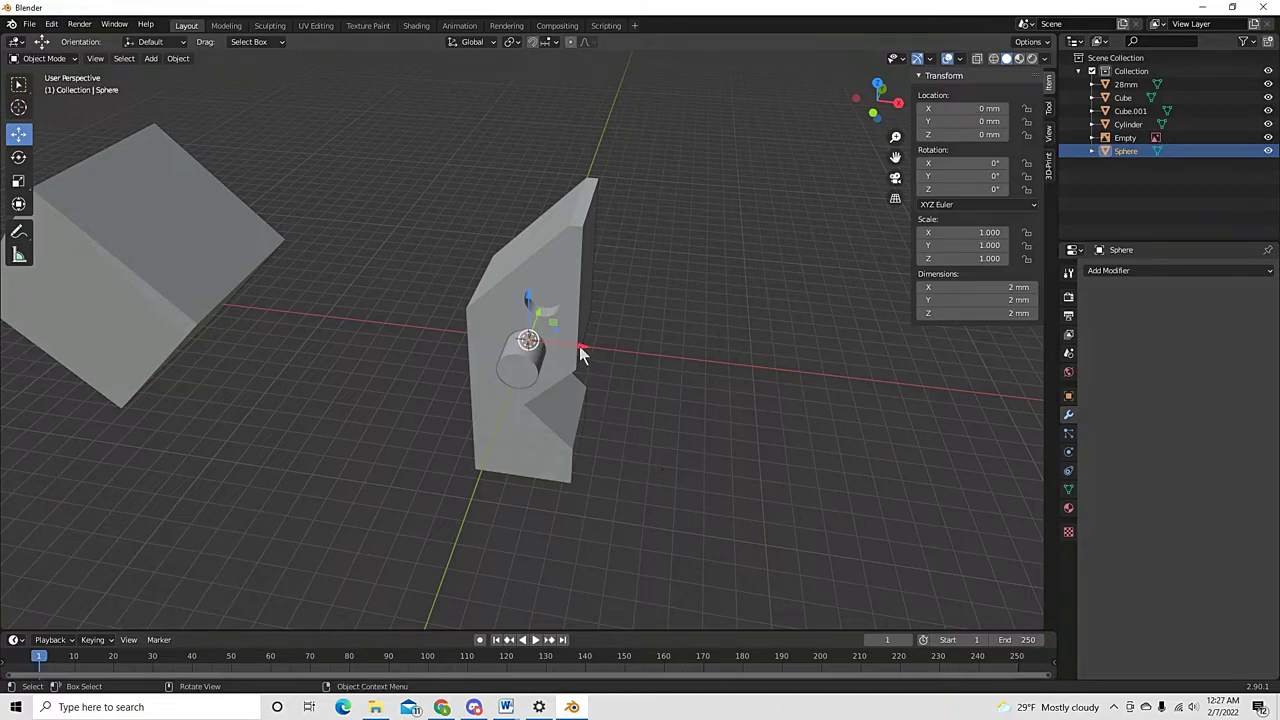
left_click_drag(583, 354, 660, 357)
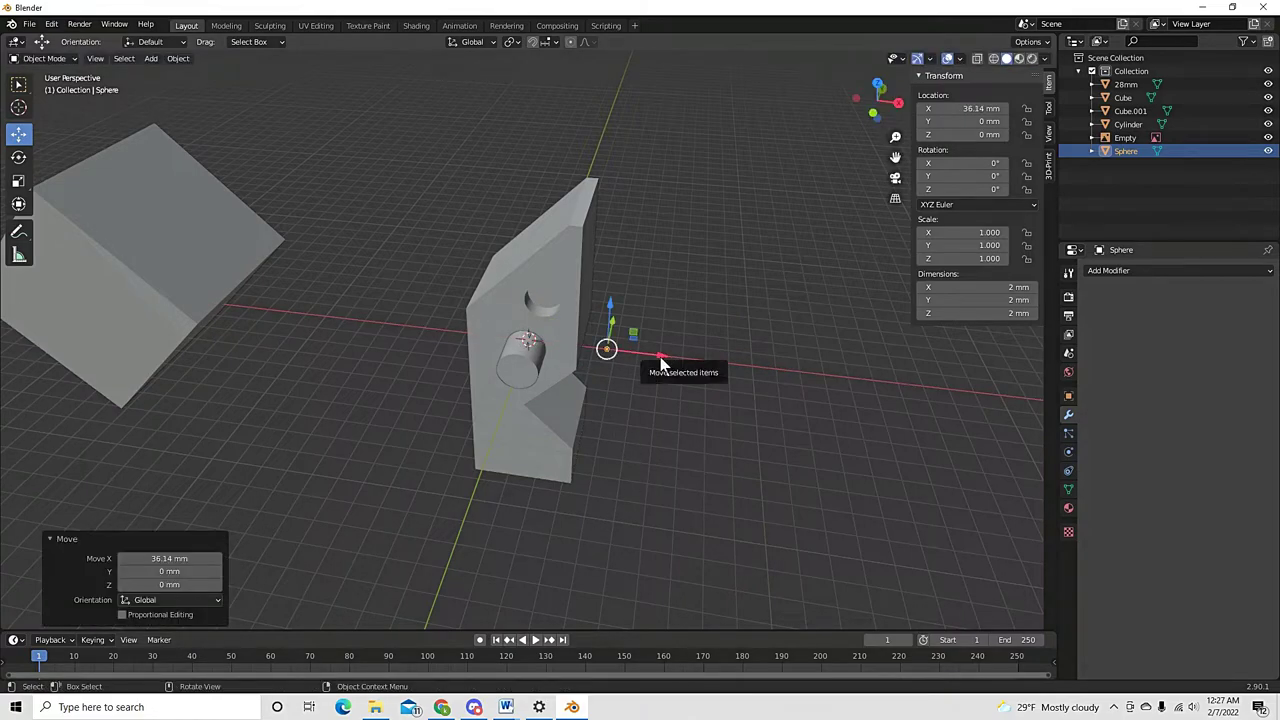
key("Delete")
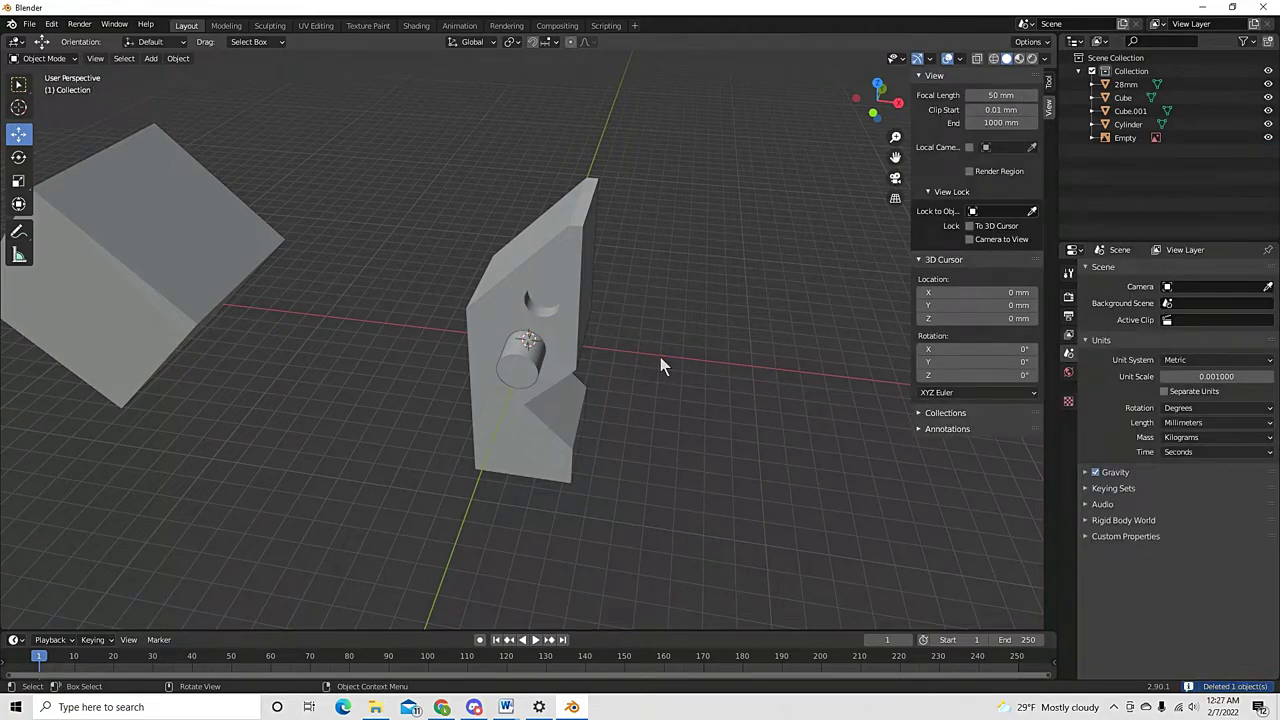
Add a UV Sphere with 60 segments
key("shift+a")
mouse_move(660, 357)
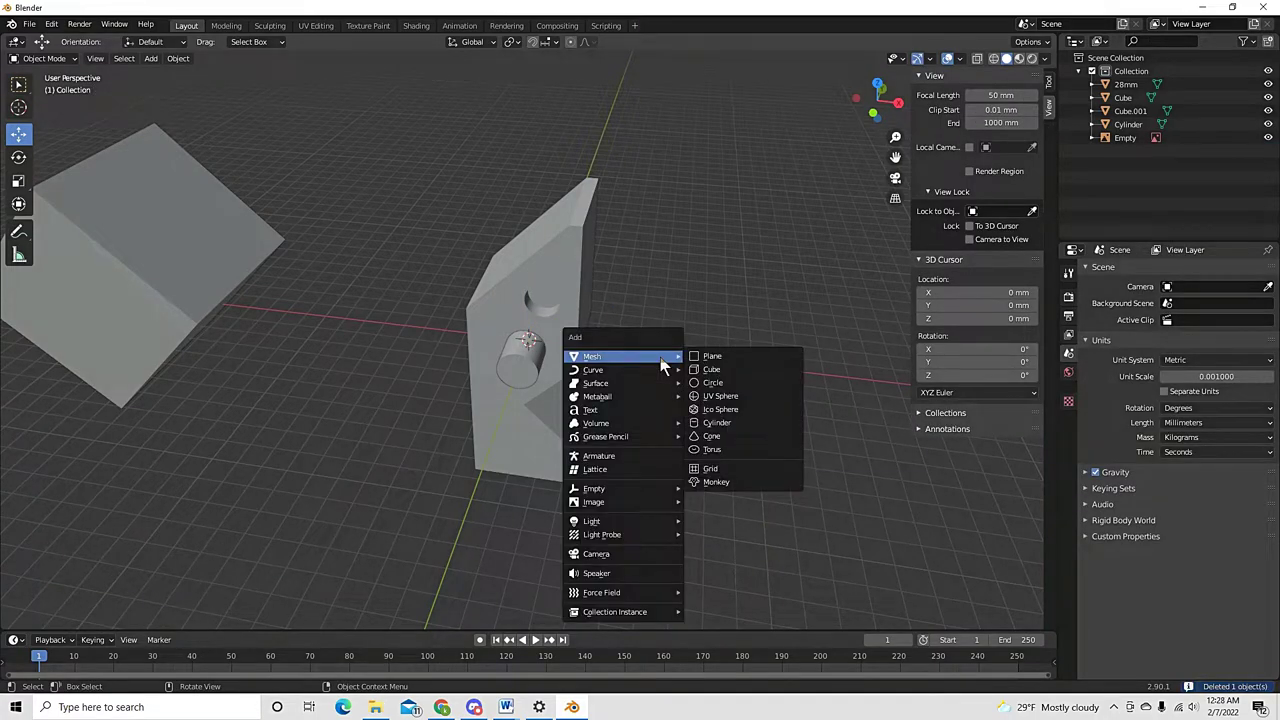
left_click(724, 398)
left_click(163, 473)
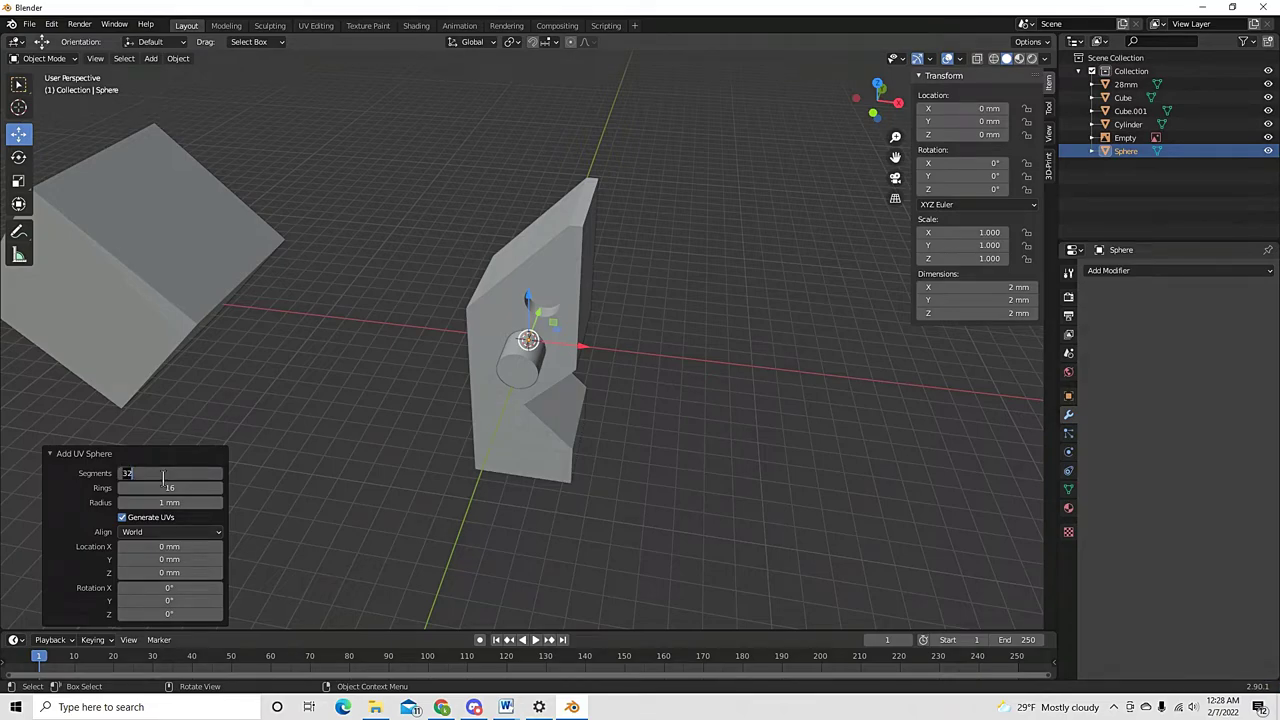
type("60")
key("Return")
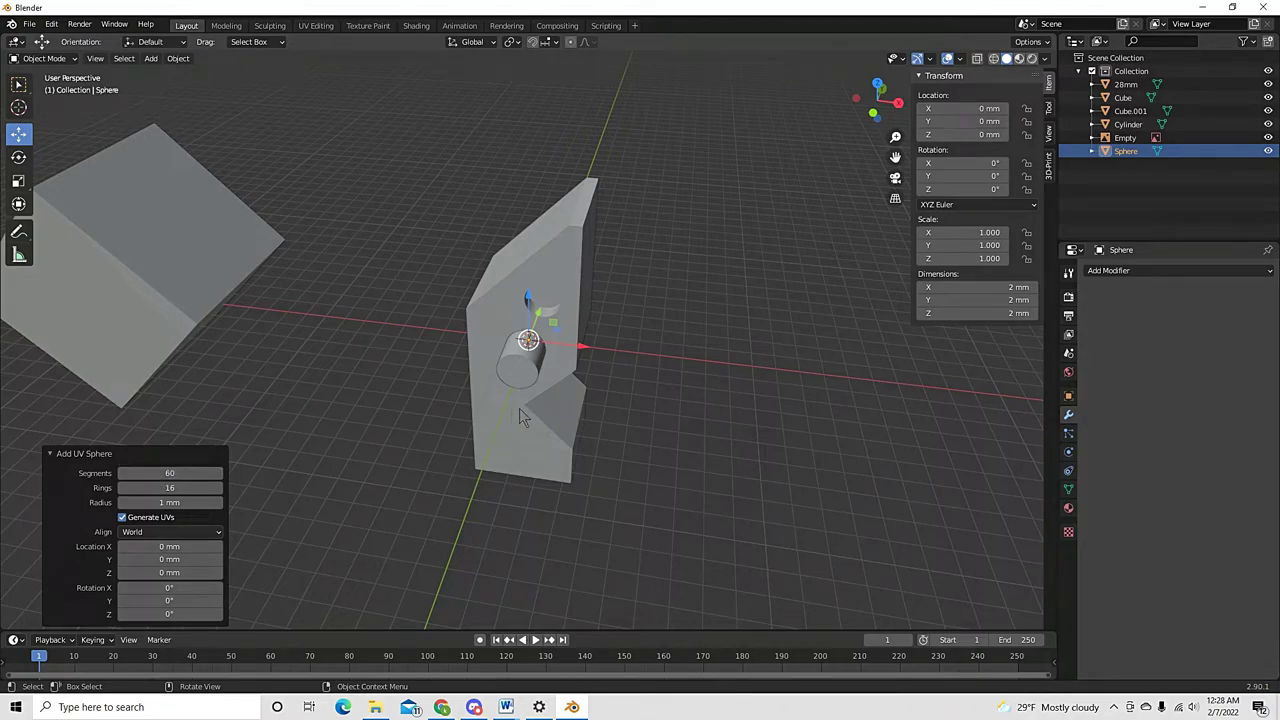
Move the sphere along X and enlarge it
key("g")
key("x")
left_click(701, 346)
key("s")
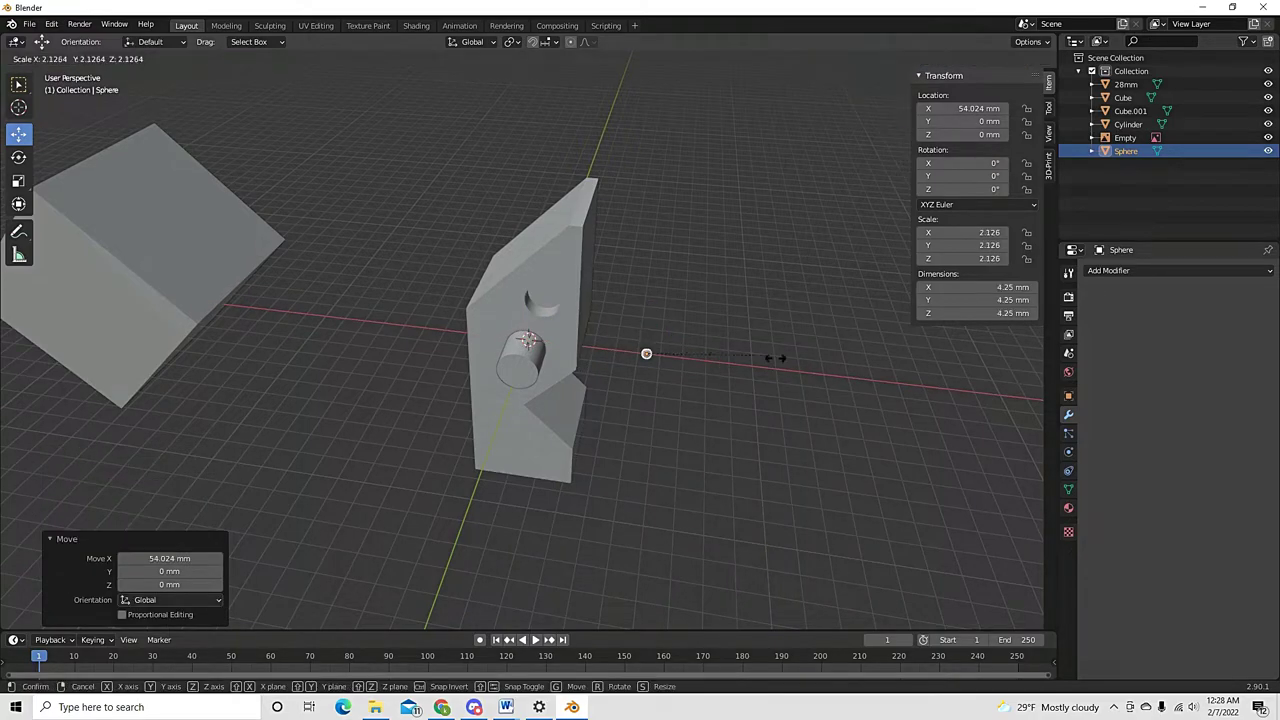
left_click(860, 498)
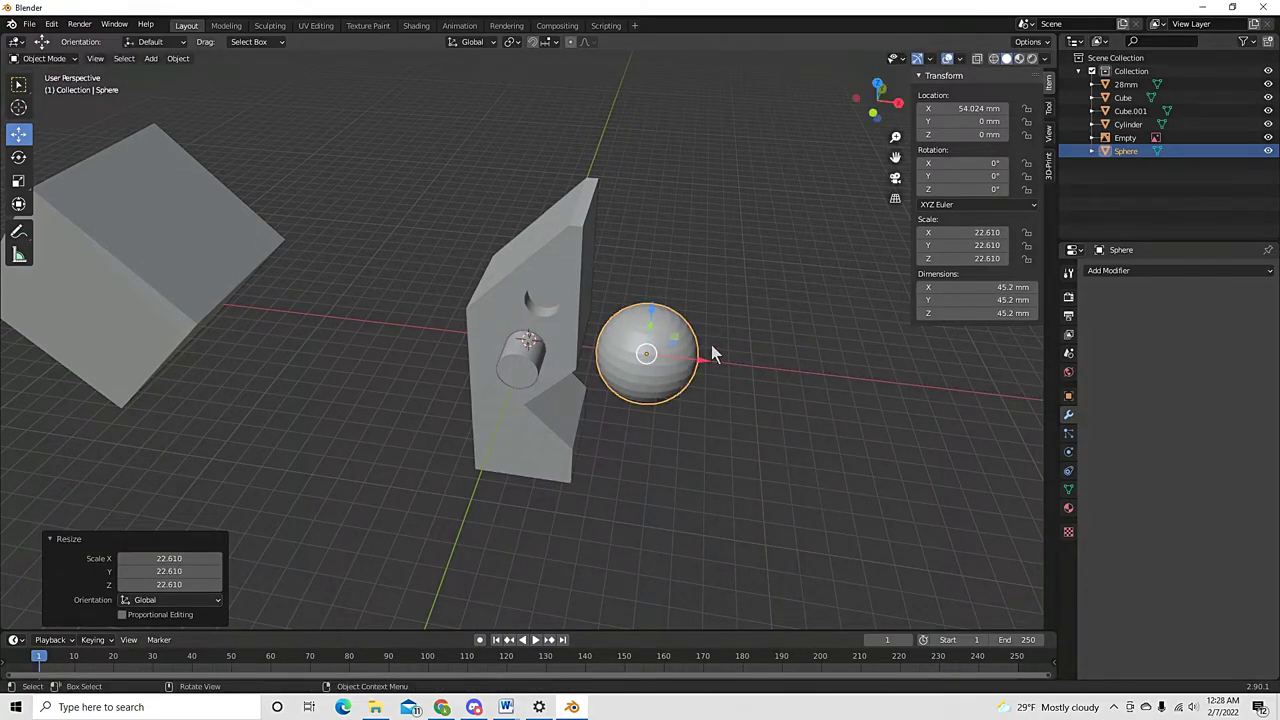
middle_click_drag(651, 357, 617, 405)
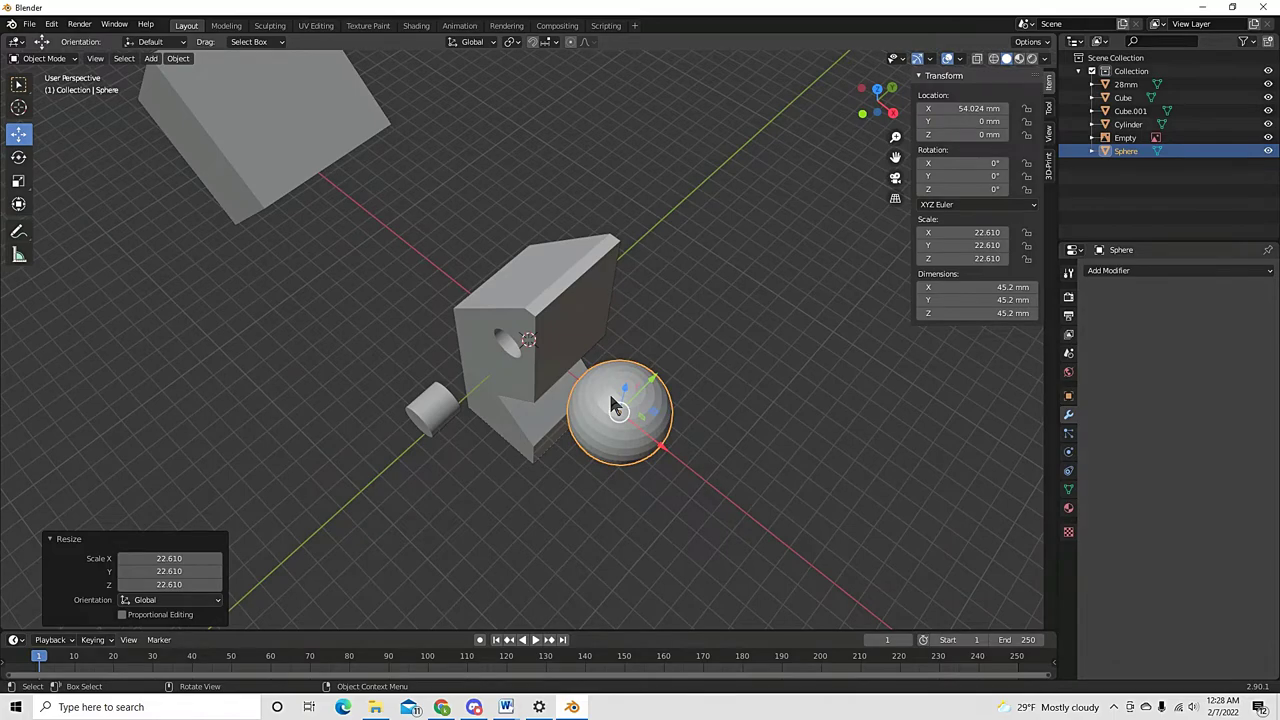
Reset the sphere to the origin, raise it to about 67 mm over the block's top notch, and enlarge it slightly
key("alt+g")
left_click_drag(530, 312, 662, 266)
key("s")
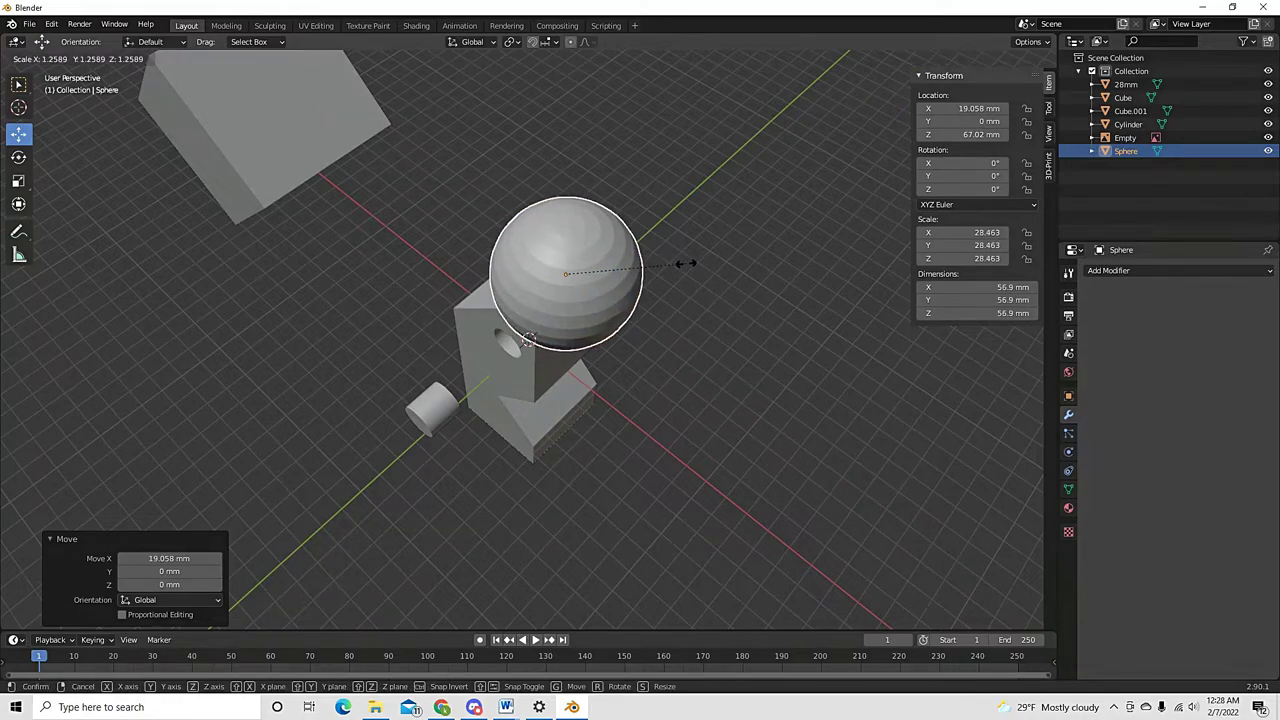
left_click(668, 265)
key("s")
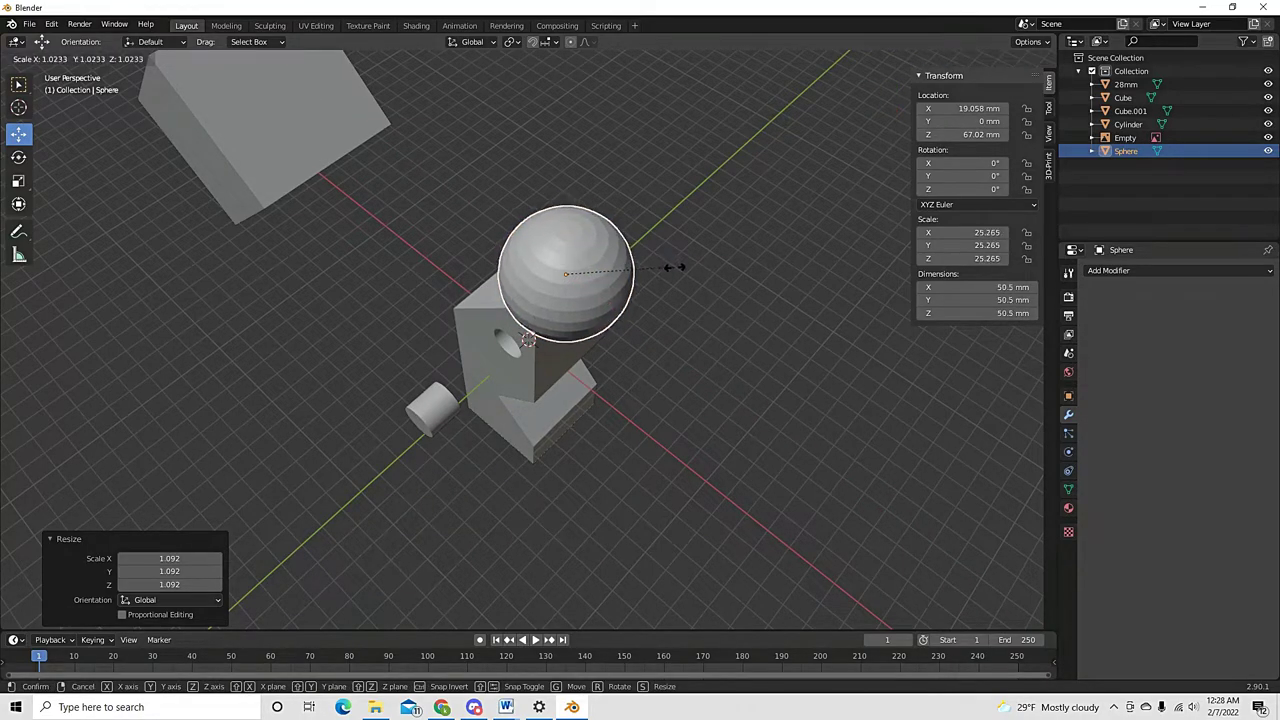
key("Escape")
middle_click_drag(594, 343, 580, 323)
left_click(572, 340)
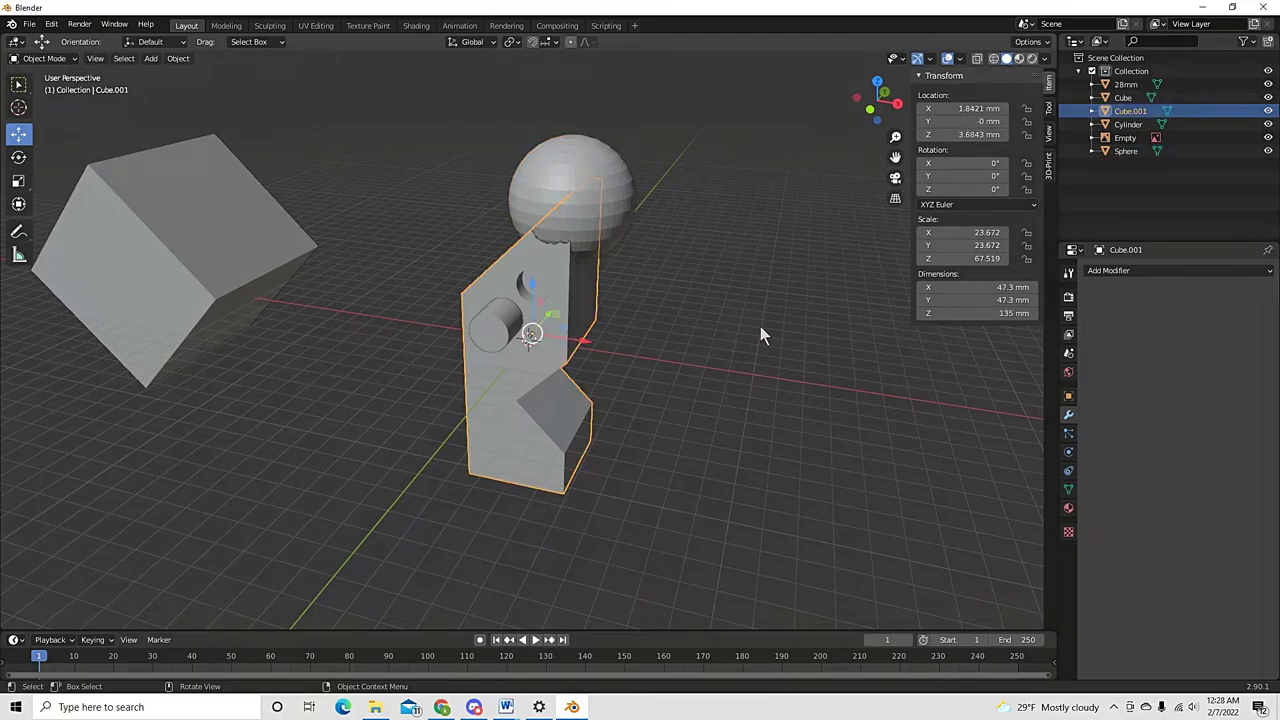
Scoop the block's top with an applied Boolean modifier using the Sphere as the cutter
left_click(1120, 271)
left_click(1033, 330)
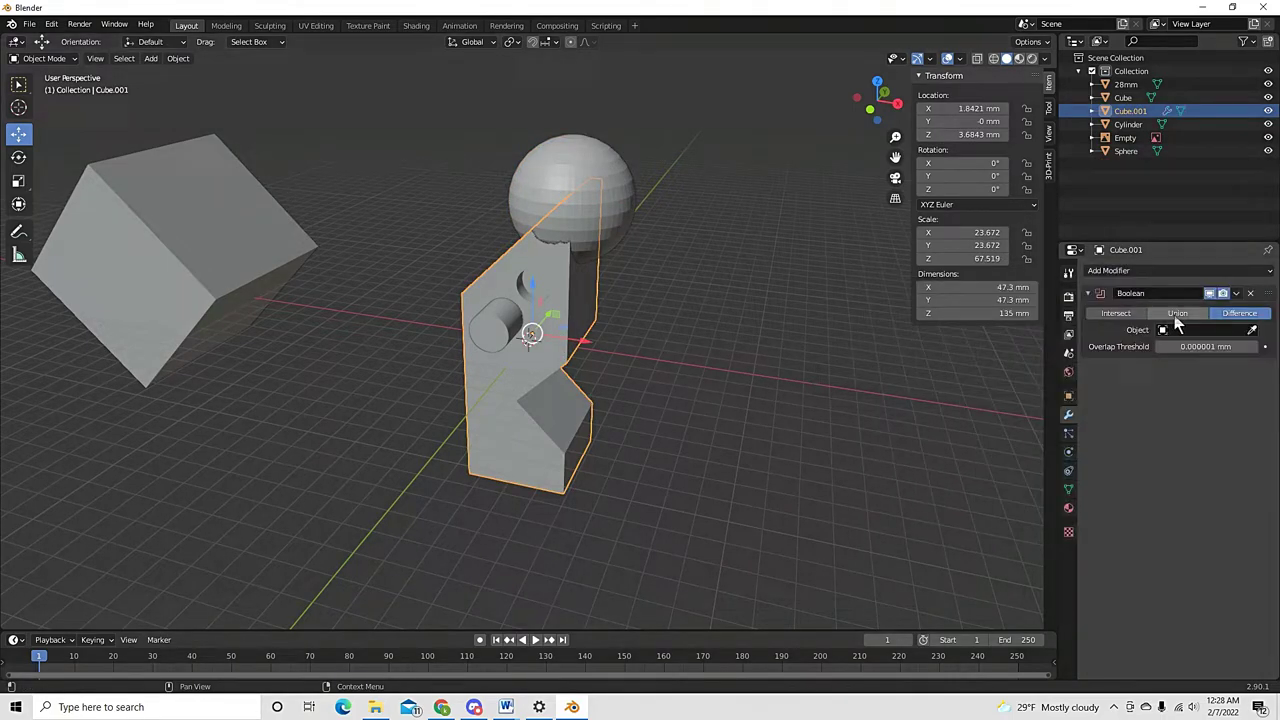
left_click(1252, 329)
left_click(637, 183)
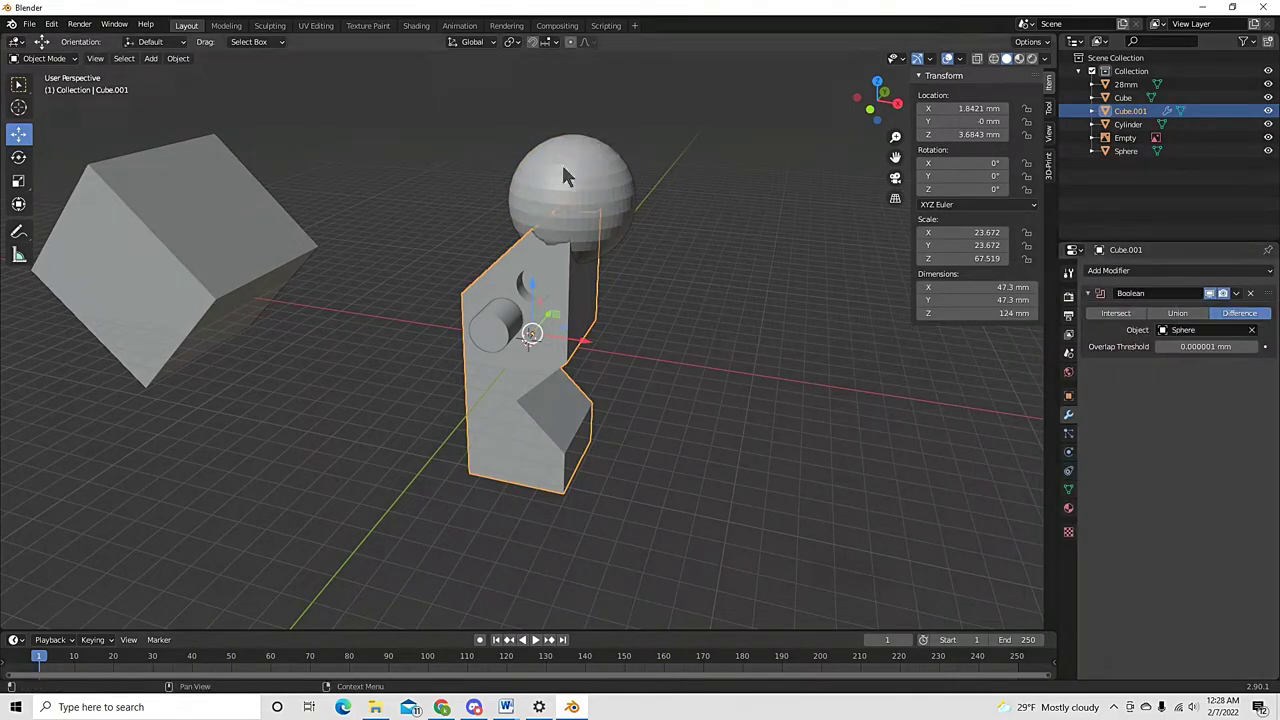
left_click(1236, 293)
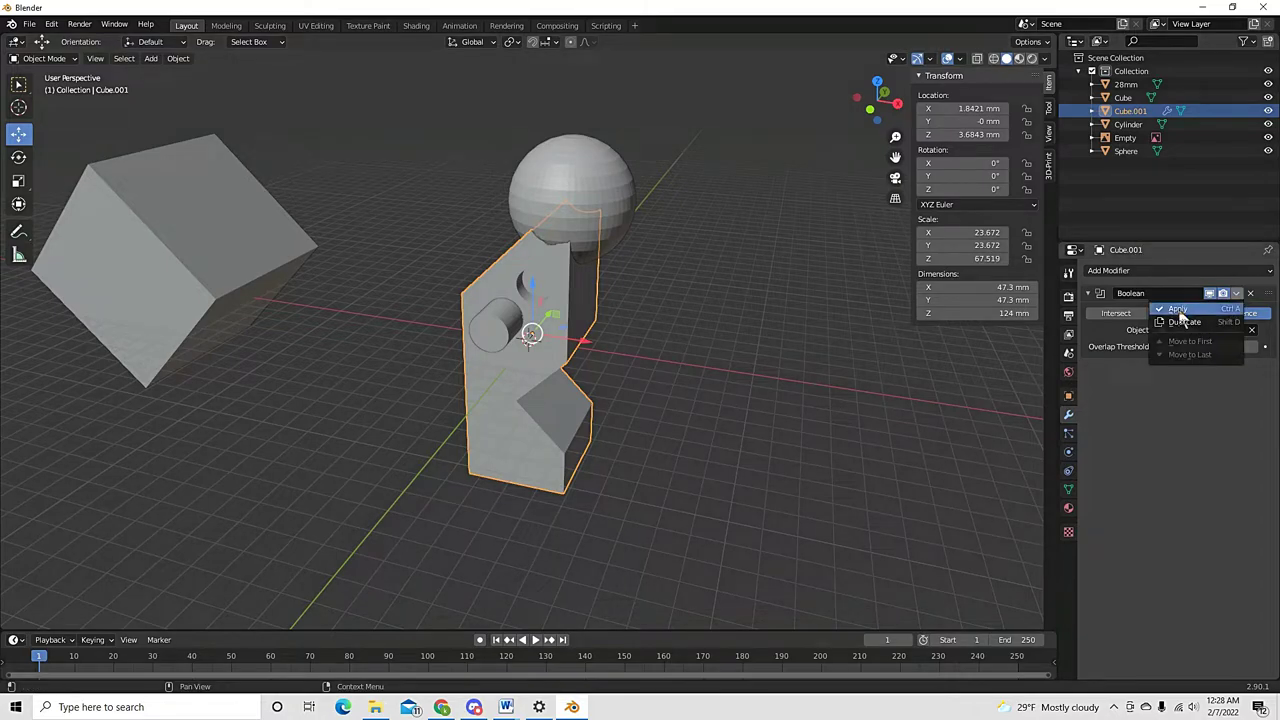
left_click(1186, 313)
Move the sphere away to the right and inspect the block's scooped top
left_click(622, 218)
left_click_drag(622, 218, 799, 234)
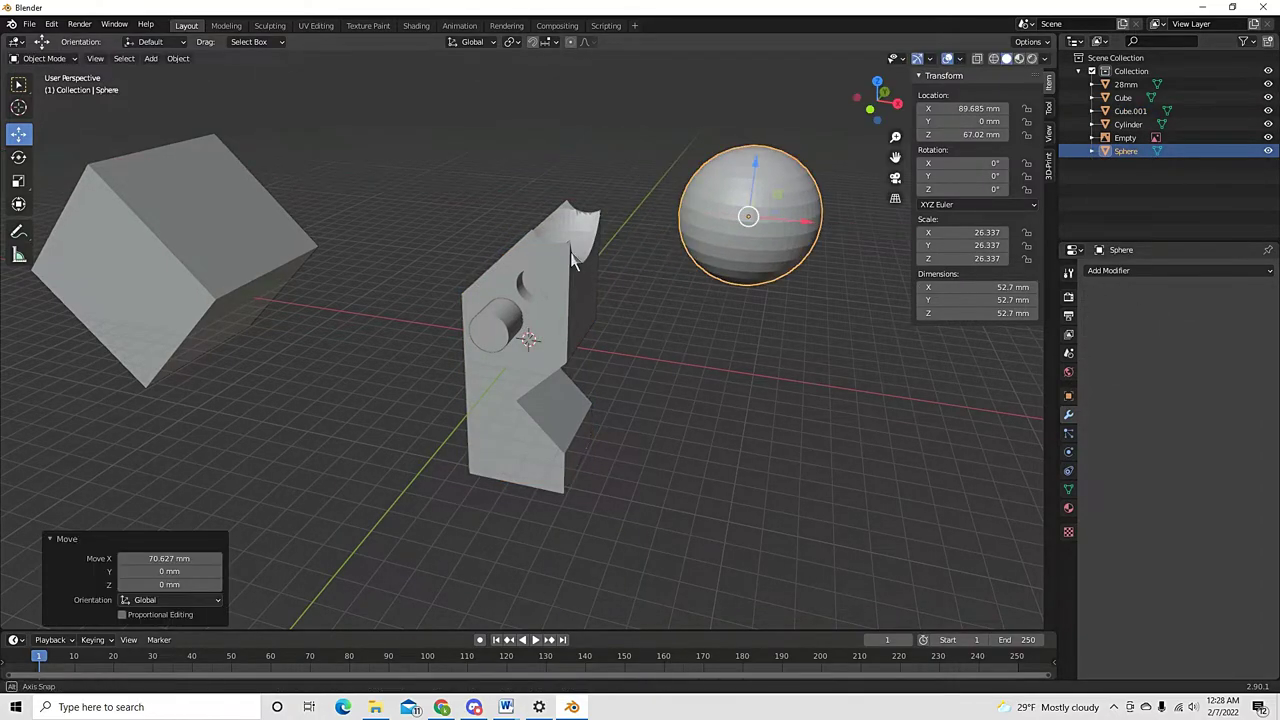
scroll(570, 252, "up", 5)
middle_click_drag(570, 252, 303, 446)
left_click(586, 298)
left_click(760, 455)
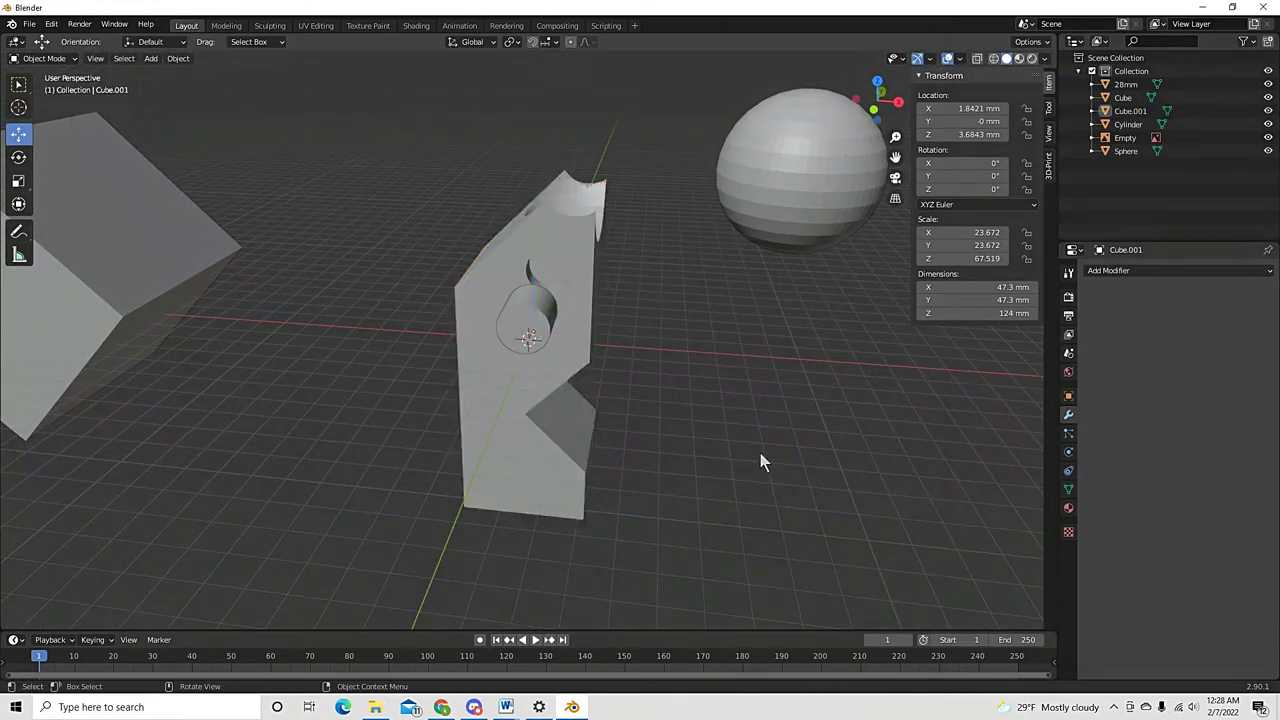
key("Tab")
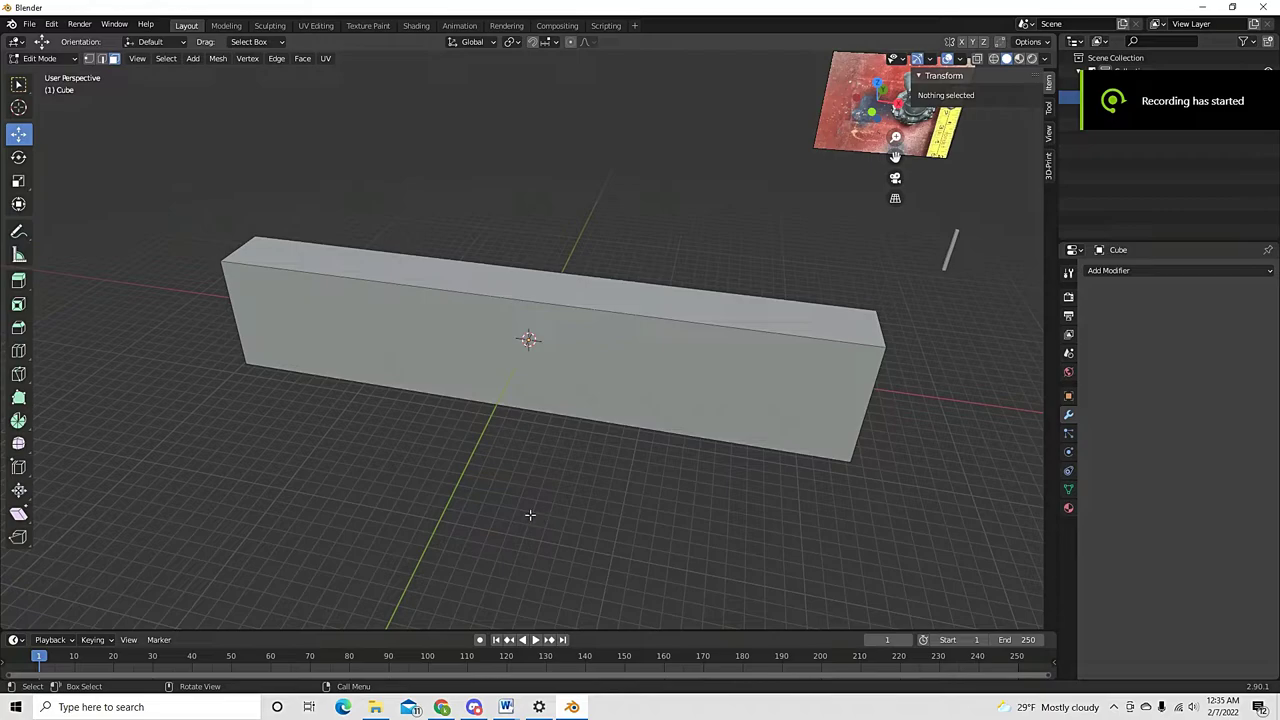
mouse_move(530, 515)
middle_mouse_down()
mouse_move(497, 534)
mouse_move(514, 531)
middle_mouse_up()
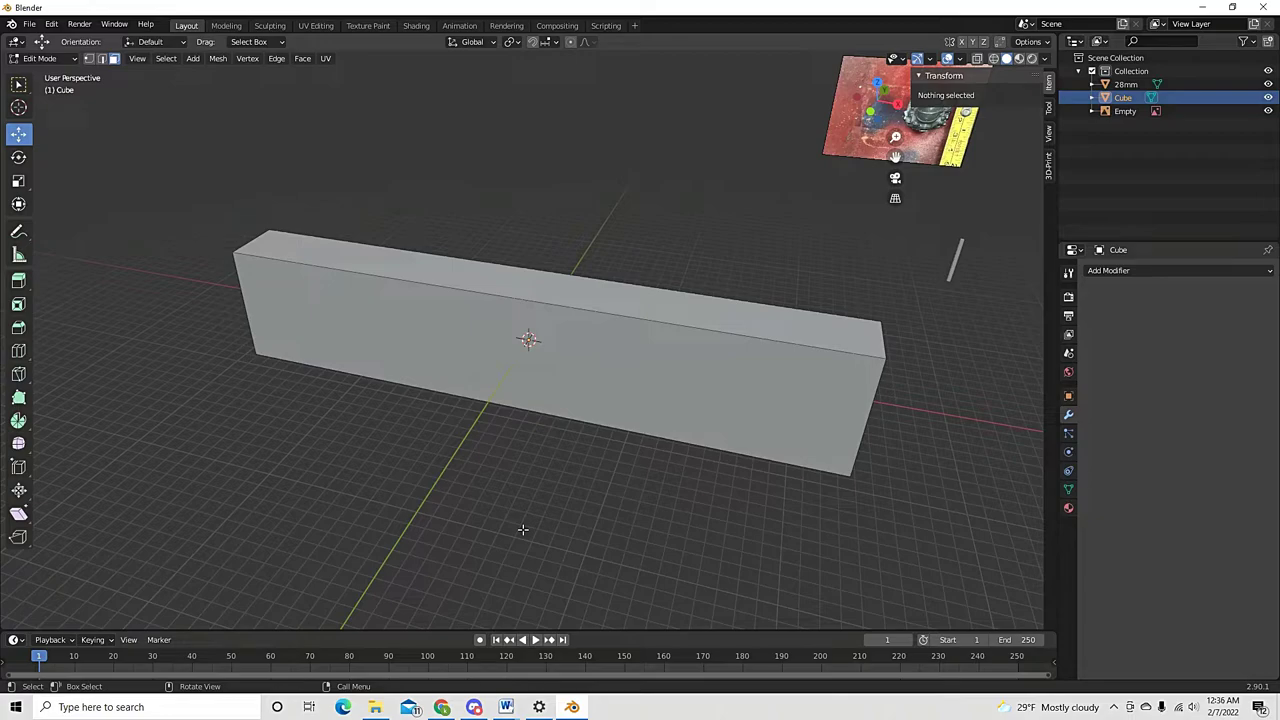
mouse_move(510, 486)
middle_mouse_down()
mouse_move(490, 466)
mouse_move(501, 477)
middle_mouse_up()
left_click(550, 428)
key("Tab")
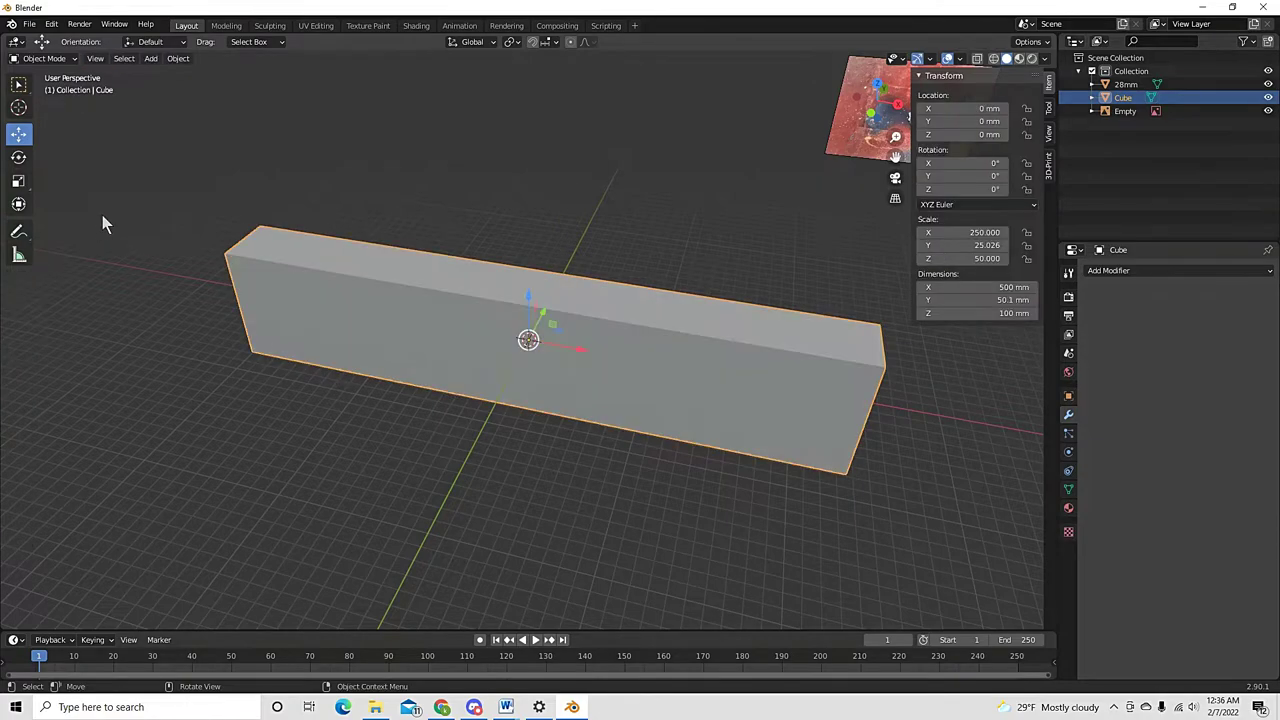
middle_click_drag(562, 435, 249, 303)
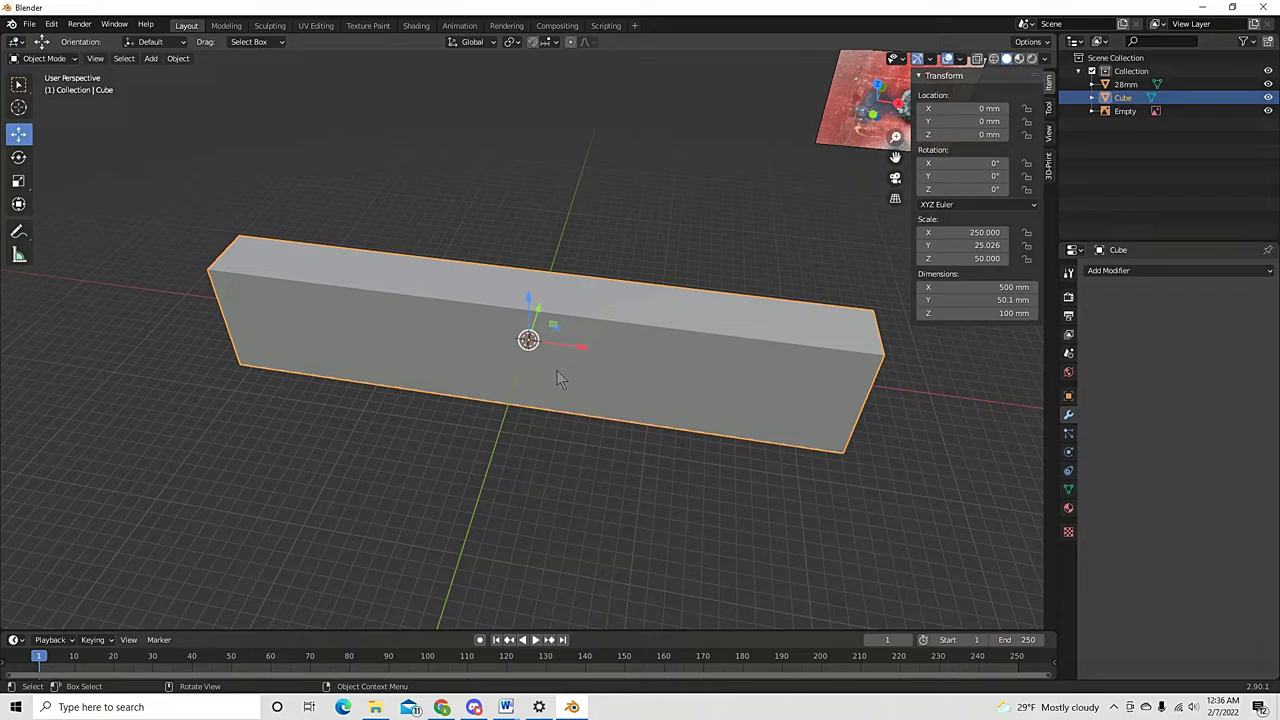
middle_click_drag(558, 379, 539, 361)
key("Tab")
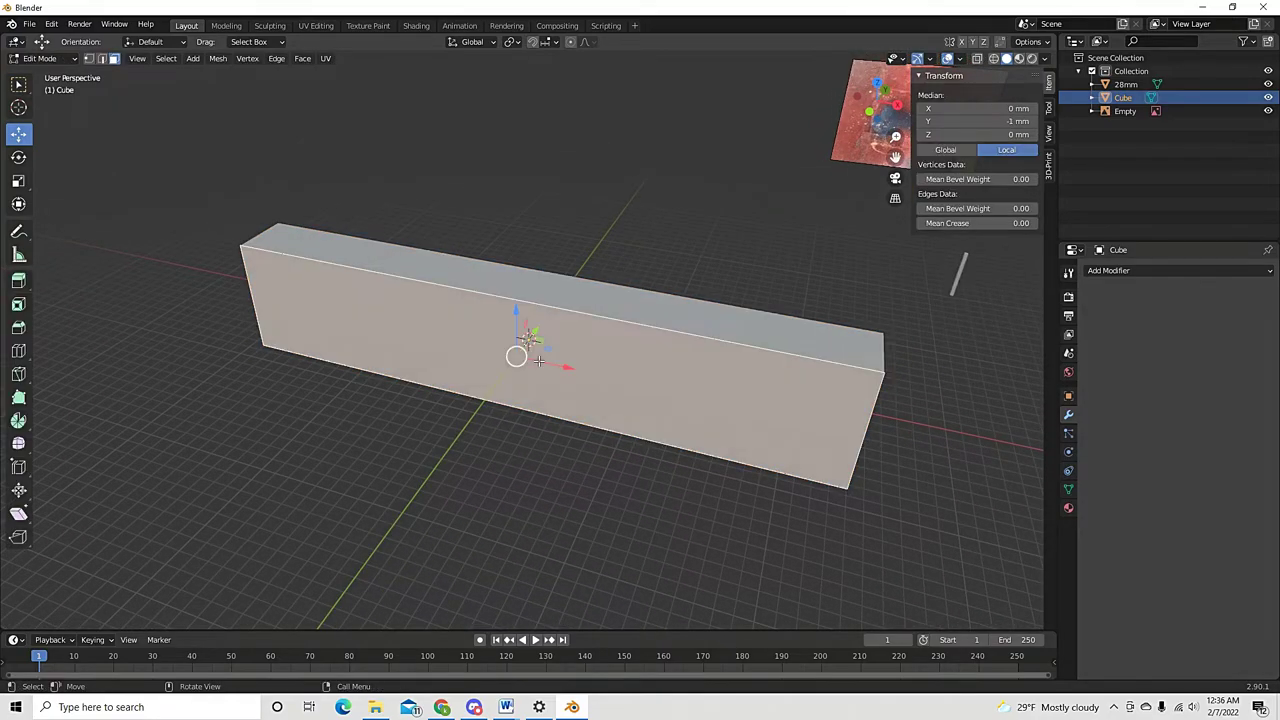
Select the whole box and add a single centred loop cut through its middle
key("ctrl+r")
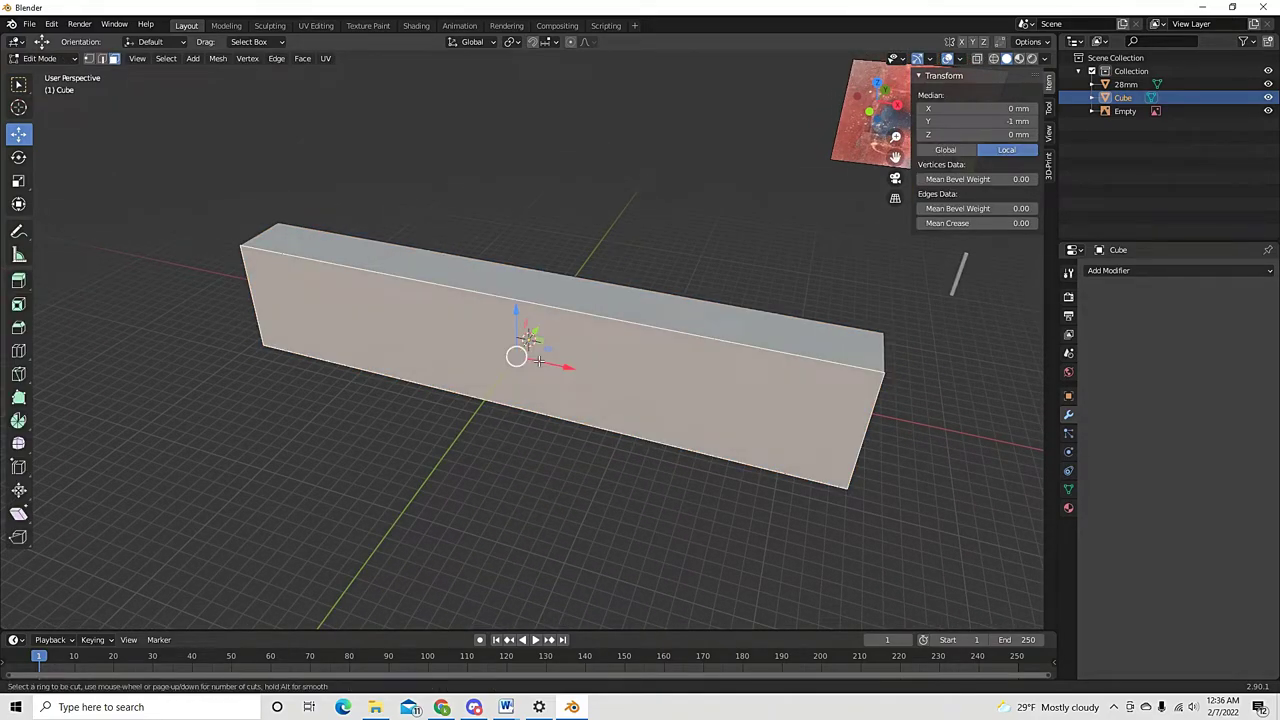
right_click(428, 443)
right_click(428, 443)
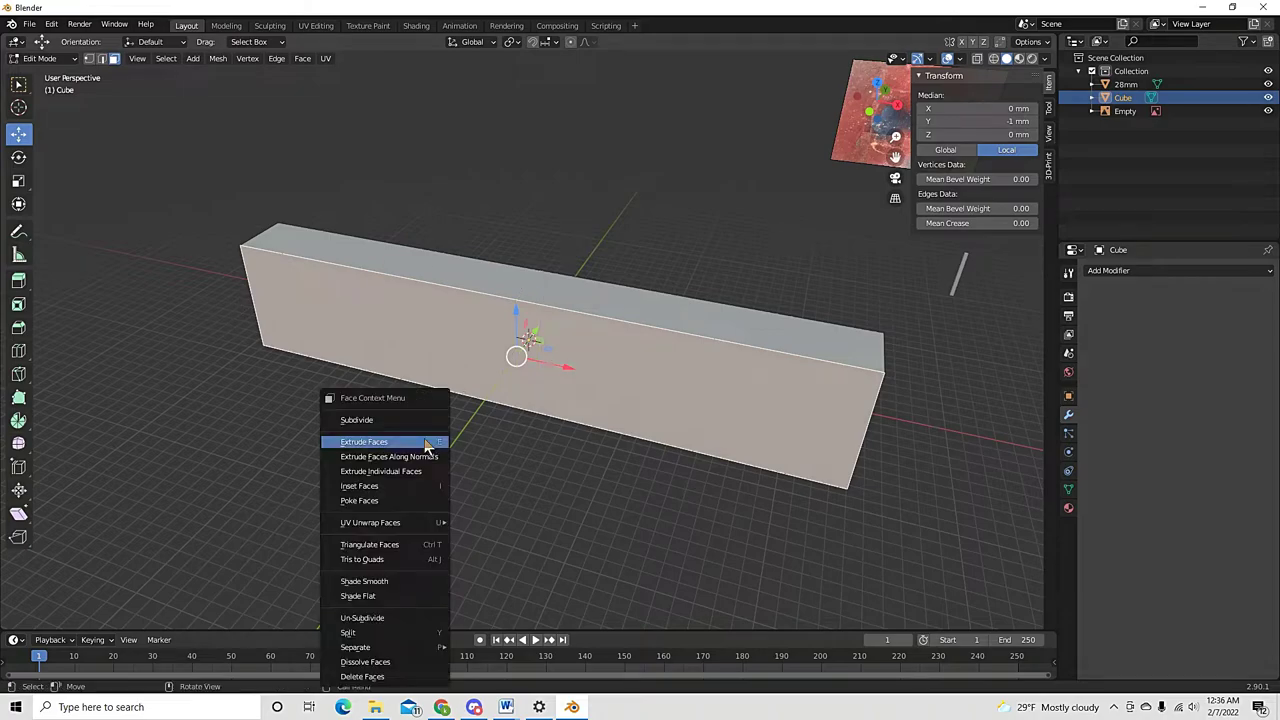
key("alt+a")
key("a")
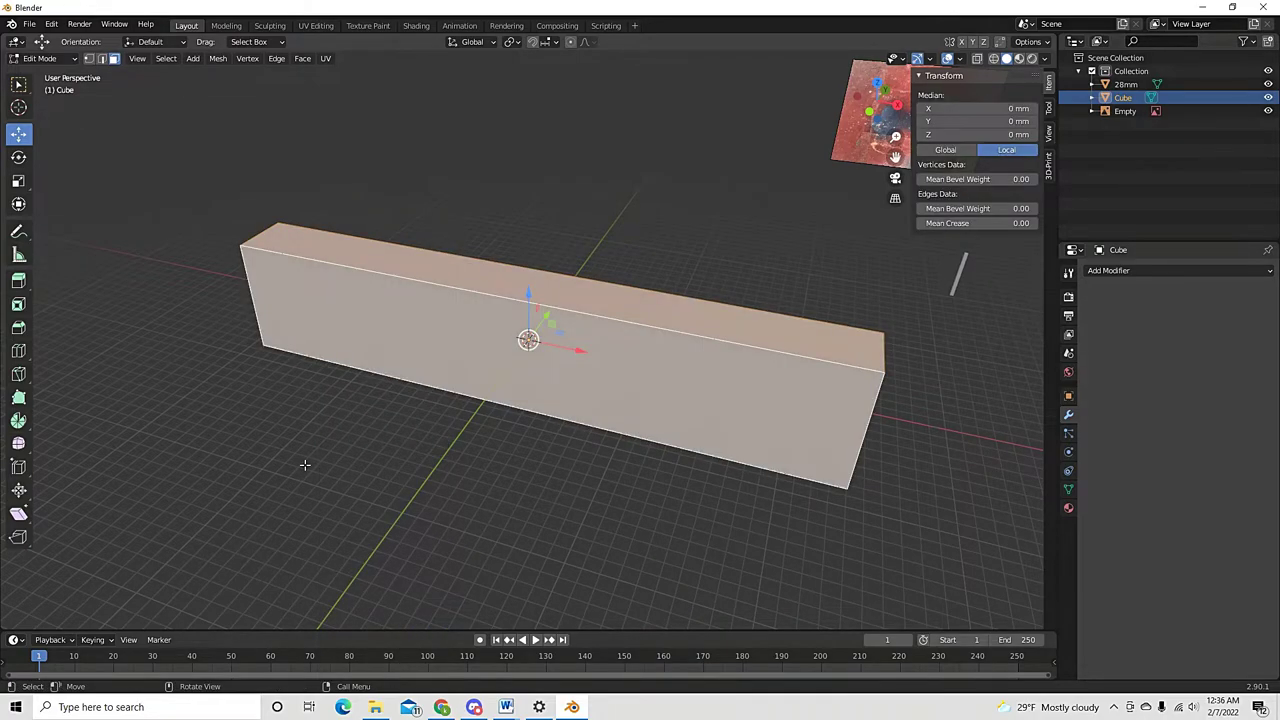
key("ctrl+r")
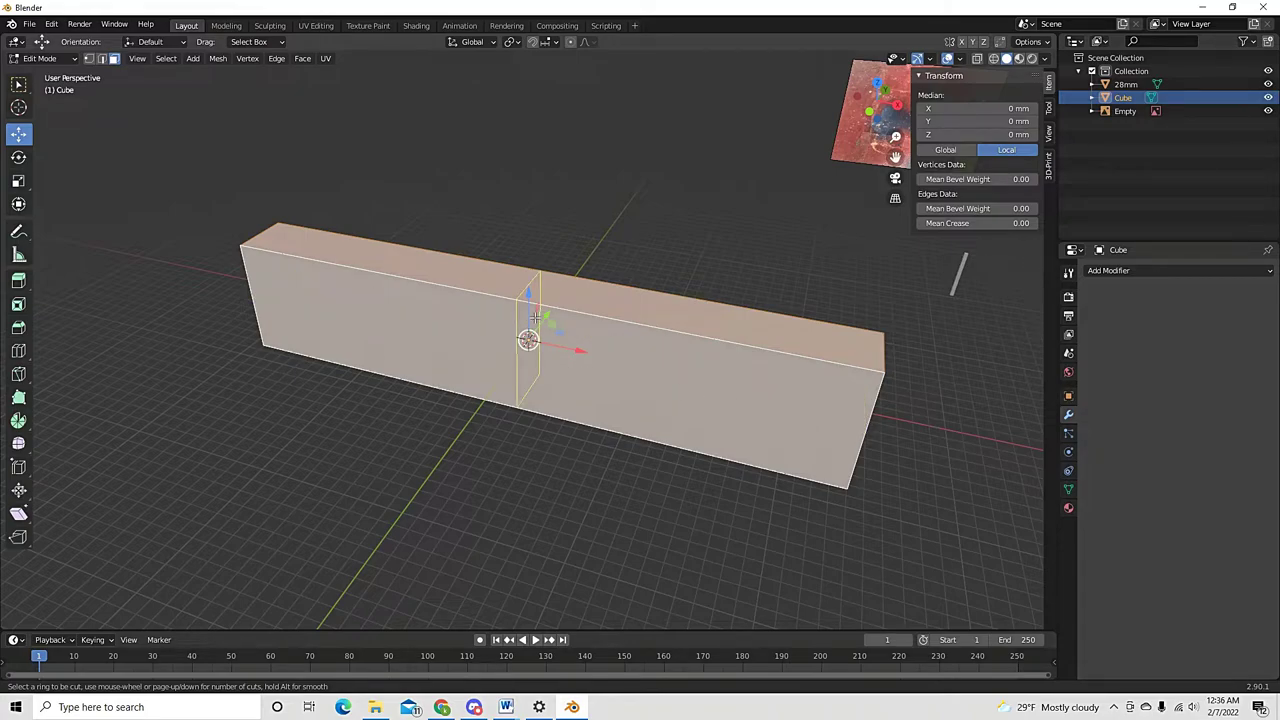
left_click(535, 316)
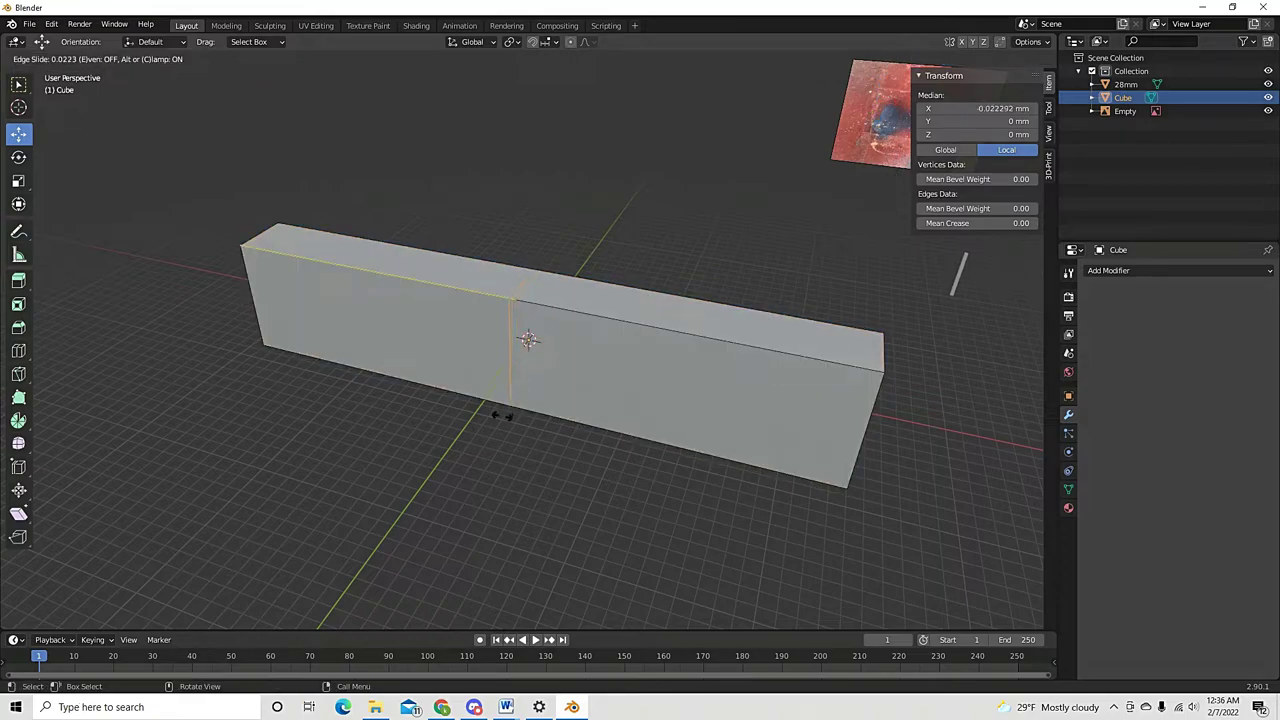
left_click(527, 318)
Add 69 evenly spaced loop cuts across the box, left unslid
key("a")
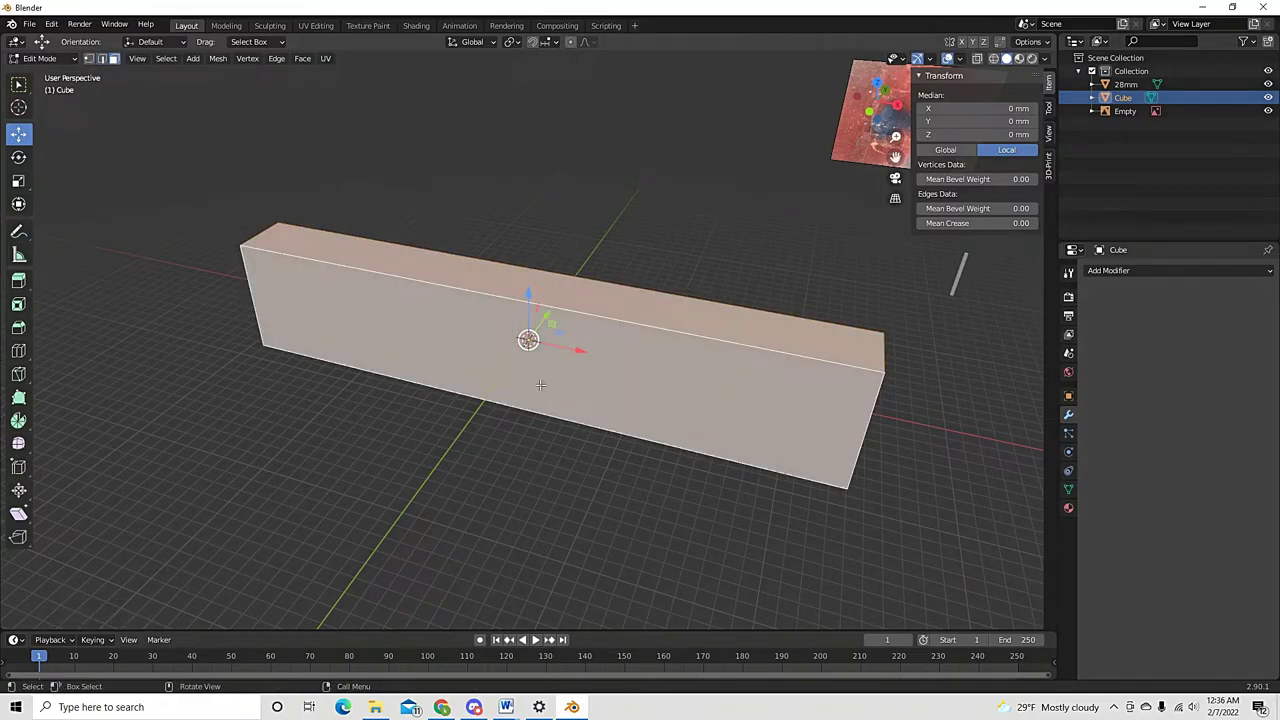
key("ctrl+r")
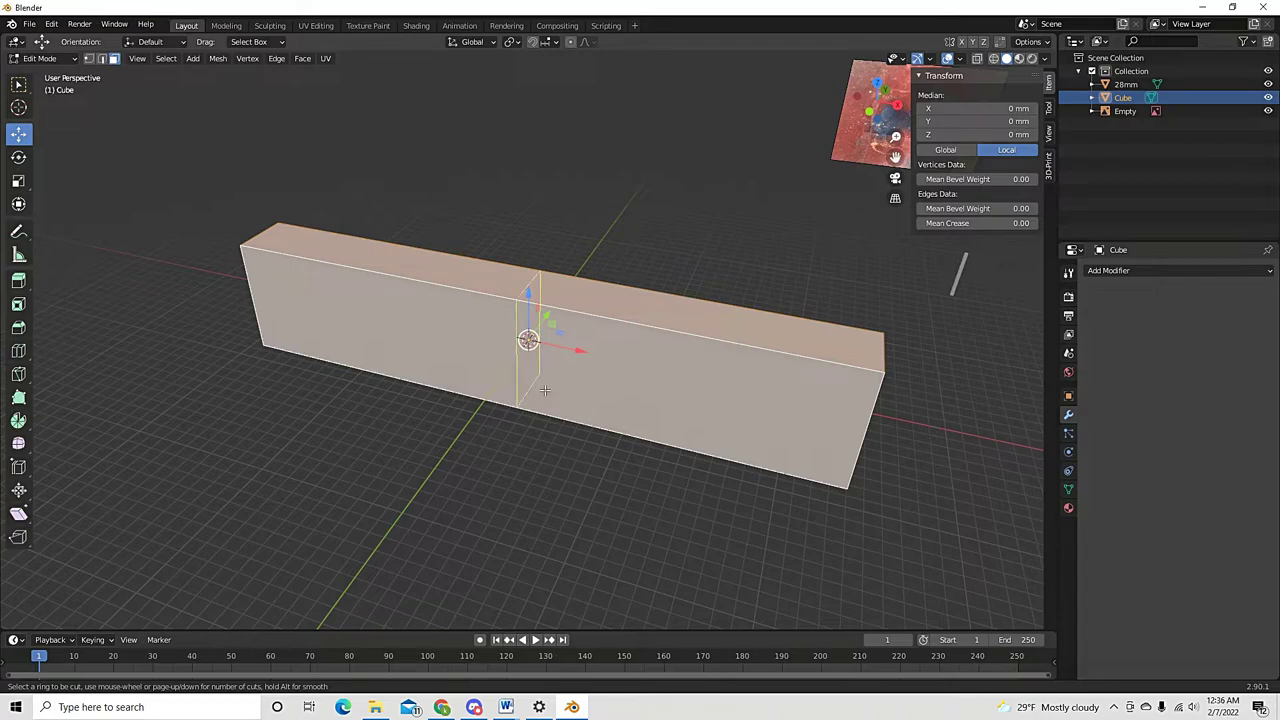
scroll(545, 390, "up", 6)
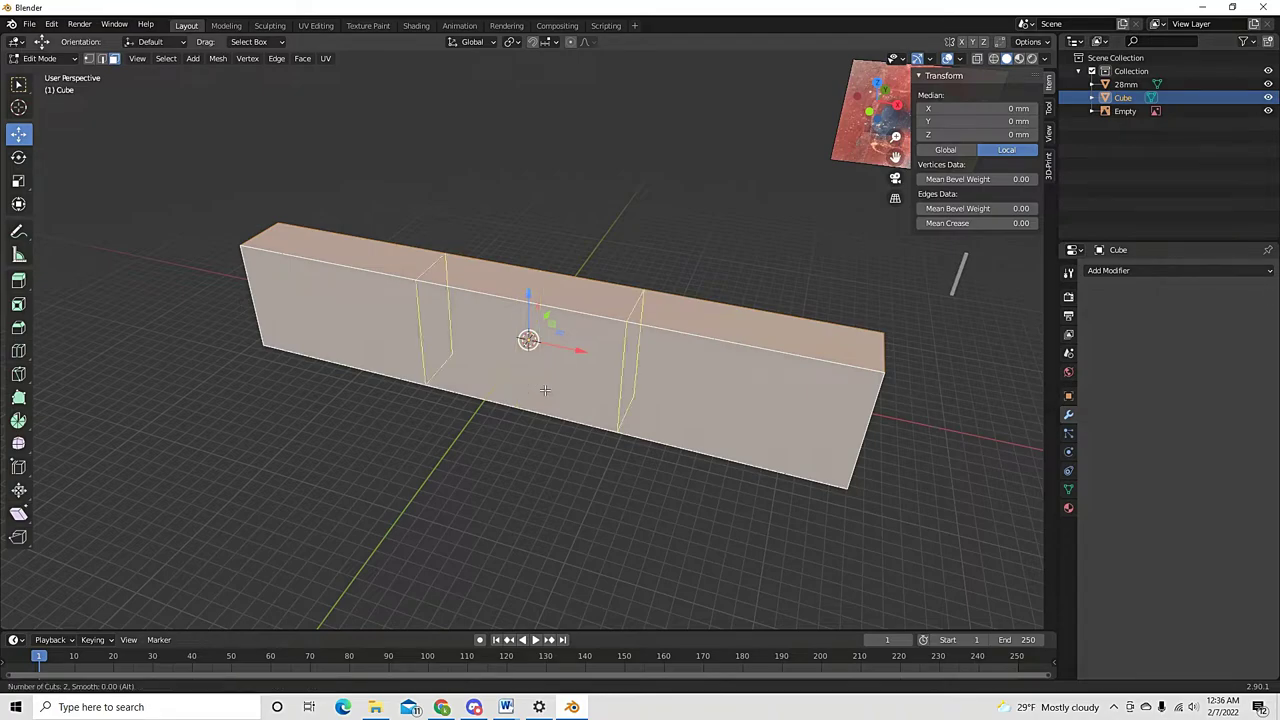
scroll(545, 390, "up", 16)
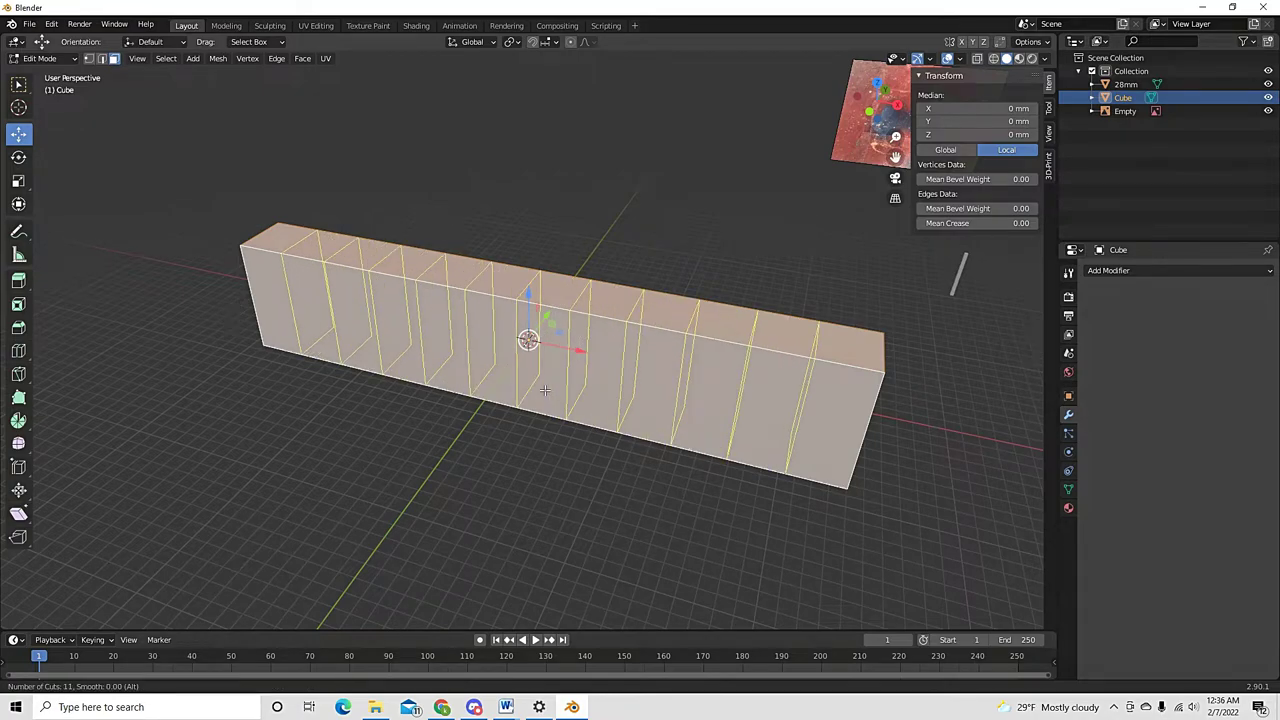
scroll(545, 390, "up", 20)
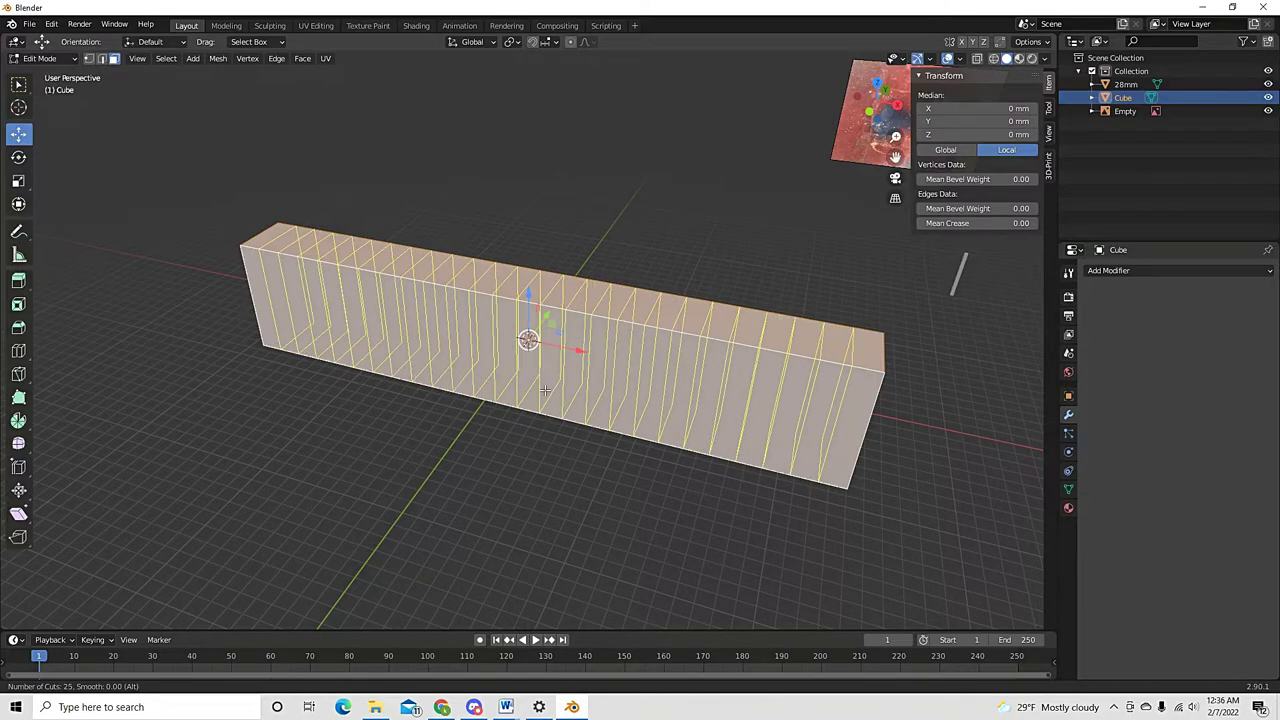
scroll(545, 390, "up", 10)
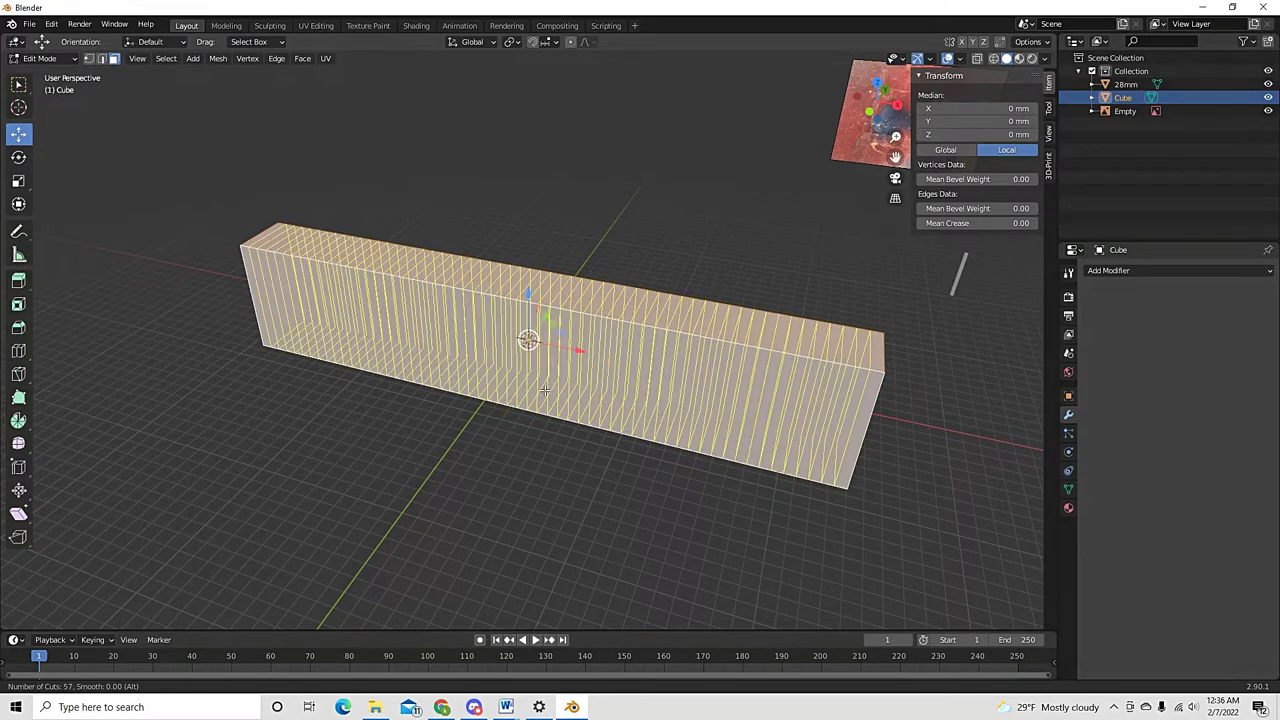
scroll(545, 390, "up", 12)
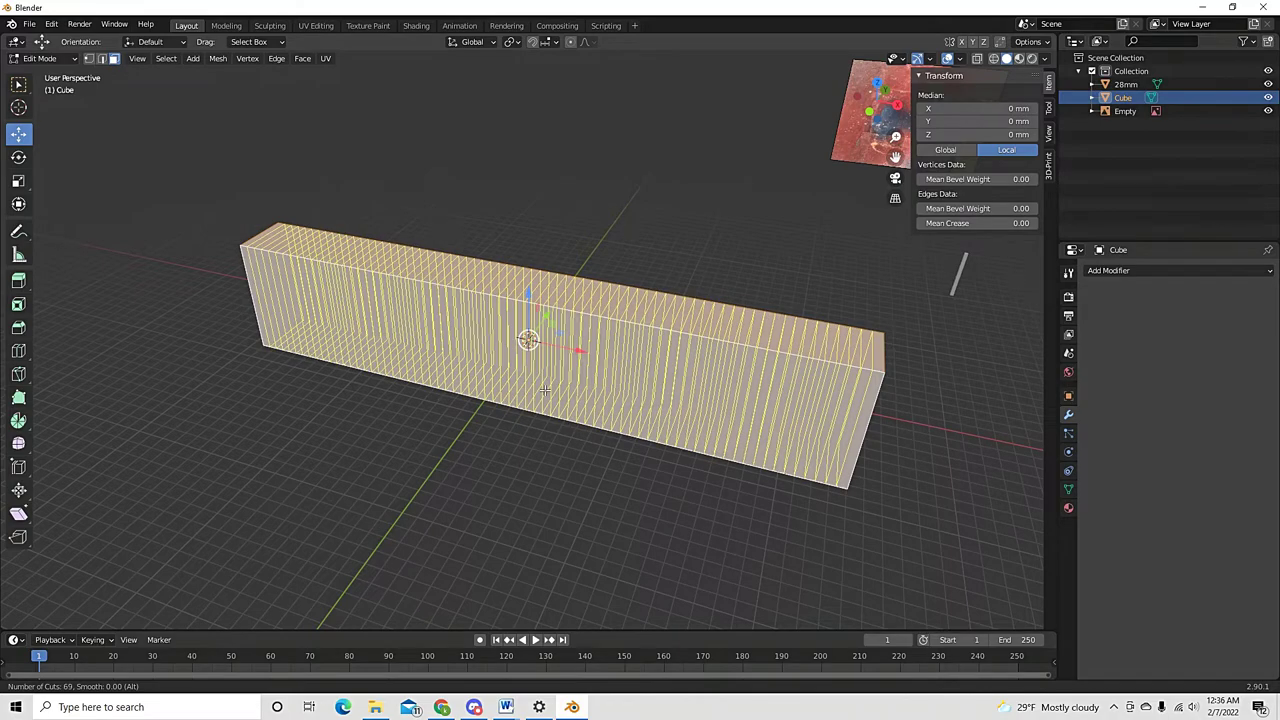
left_click(545, 390)
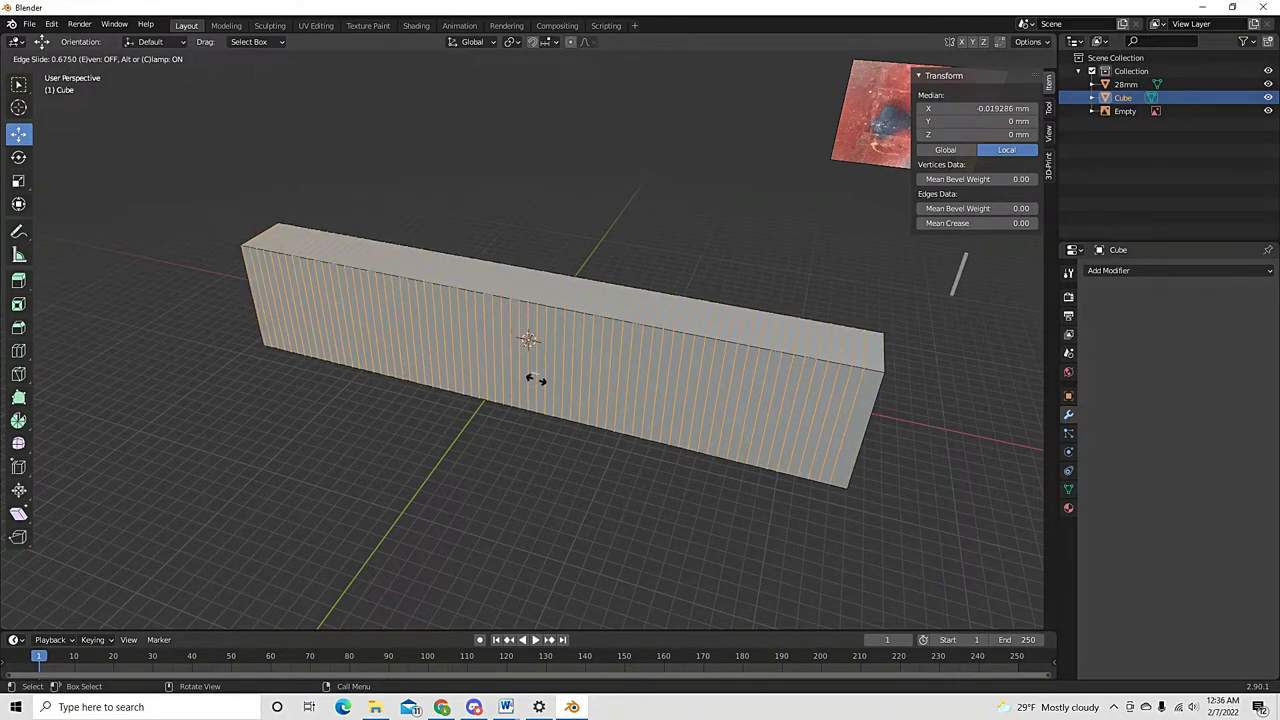
left_click(550, 385)
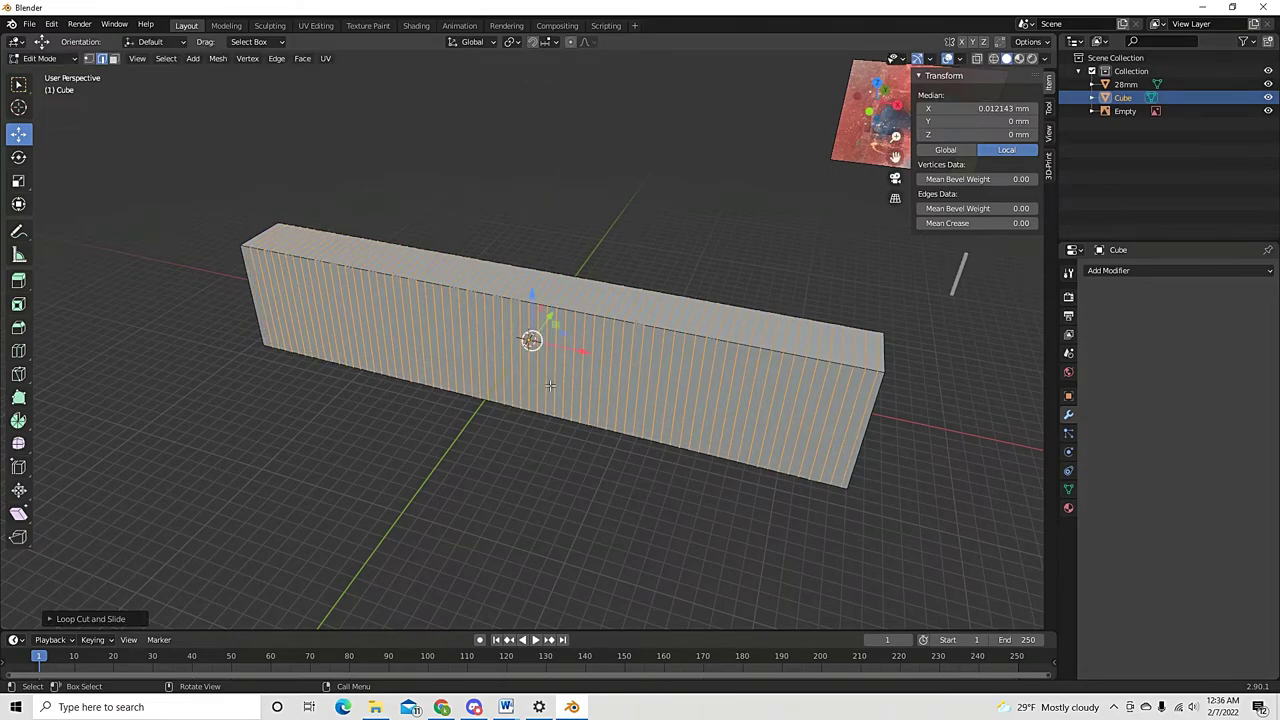
left_click(476, 450)
middle_click_drag(476, 450, 600, 466)
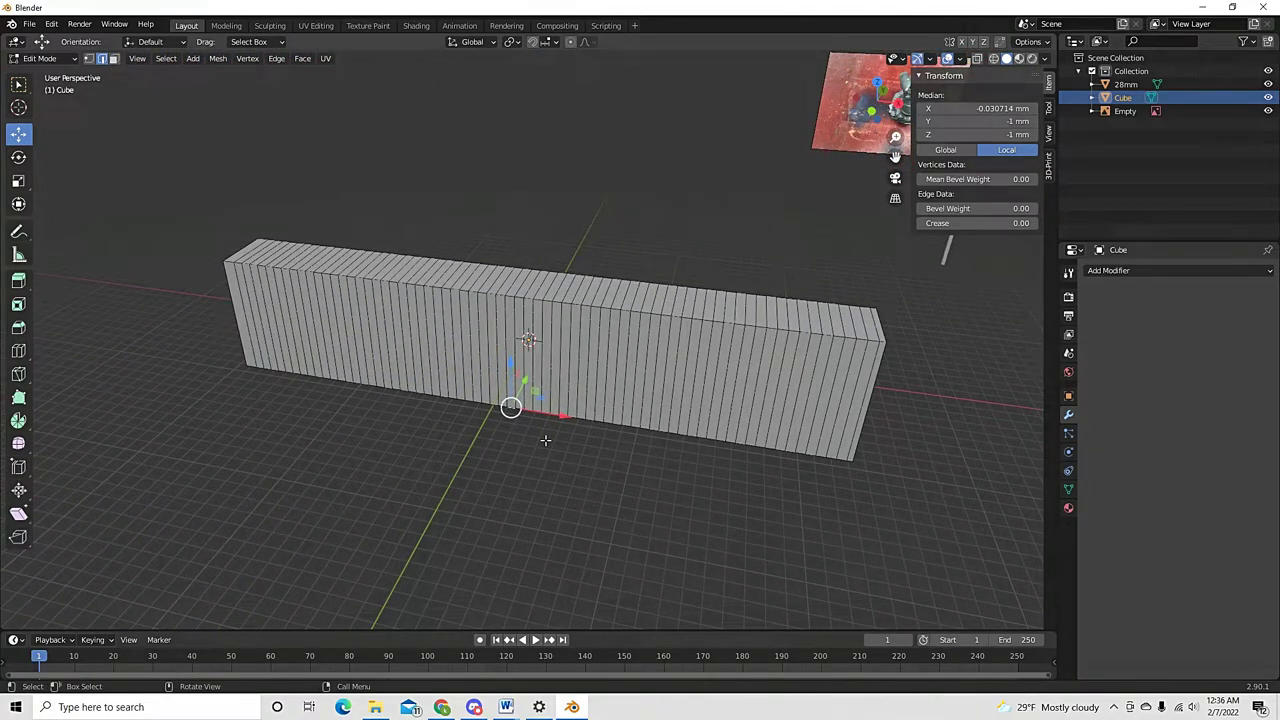
Place a single horizontal edge loop along the block
key("a")
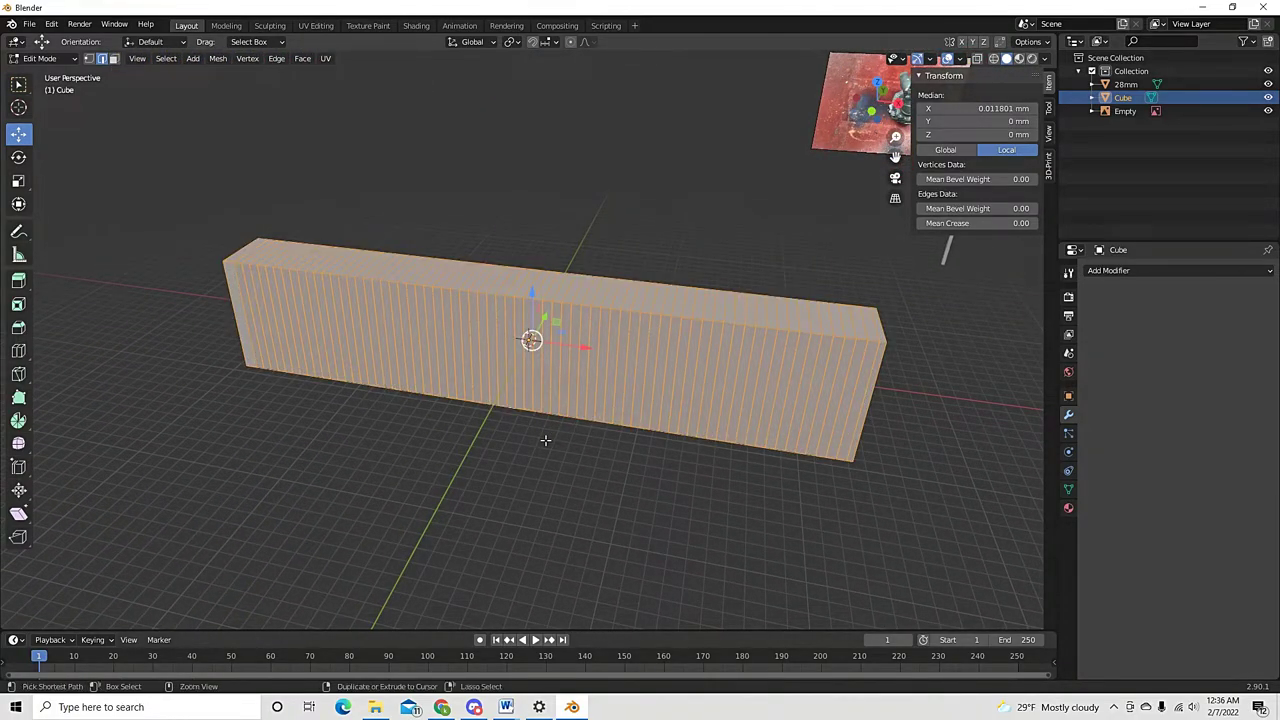
key("ctrl+r")
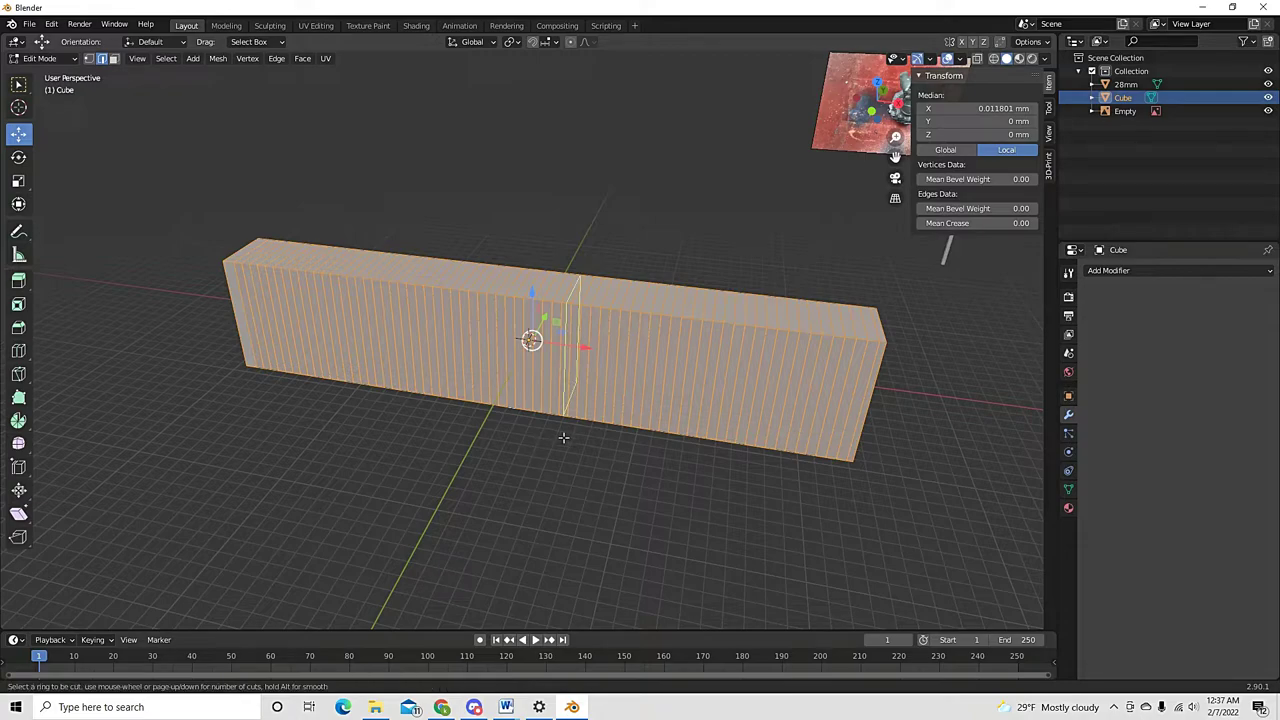
left_click(823, 403)
left_click(818, 398)
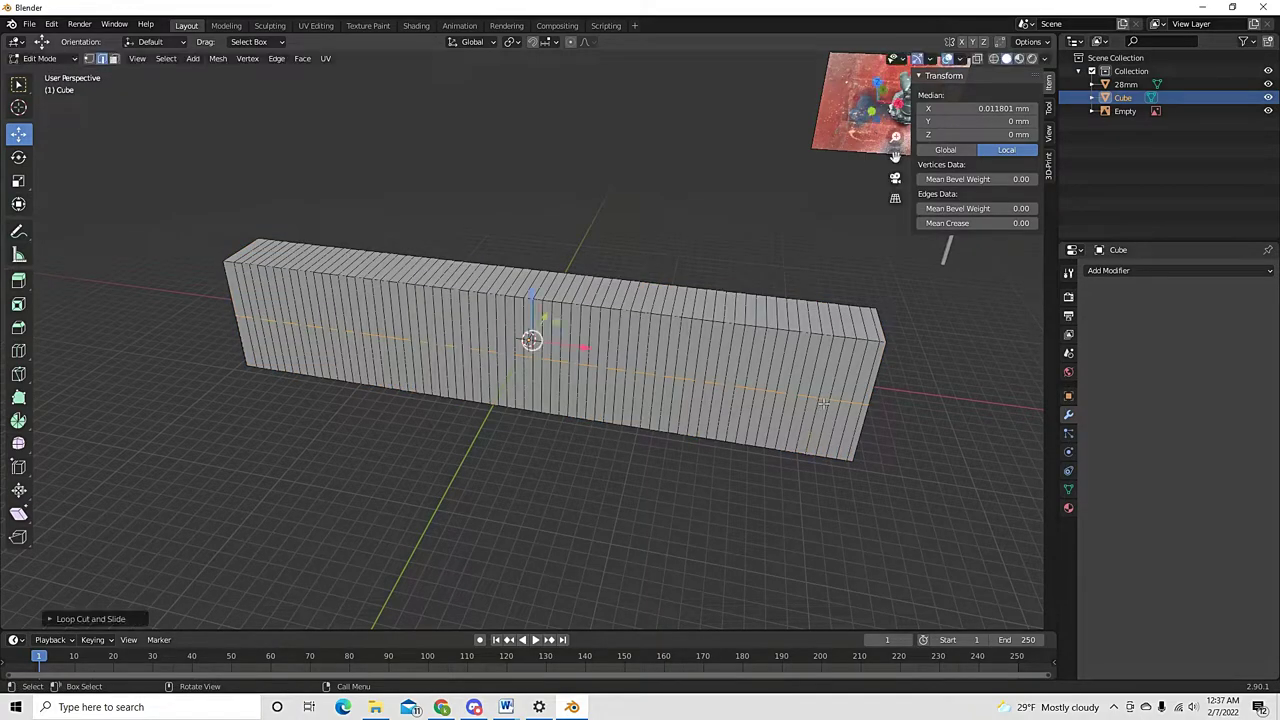
Add 24 centred horizontal loop cuts around the block and return to Object Mode
key("a")
key("ctrl+r")
scroll(823, 403, "up", 13)
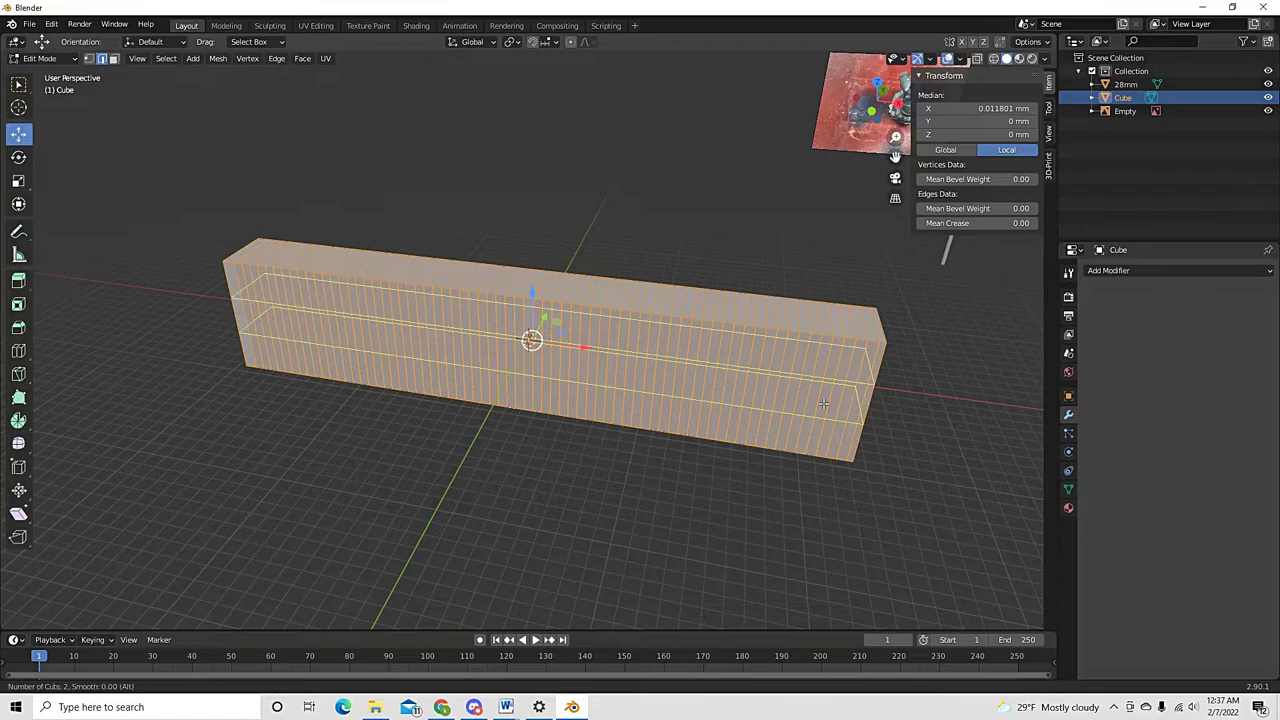
scroll(823, 403, "up", 10)
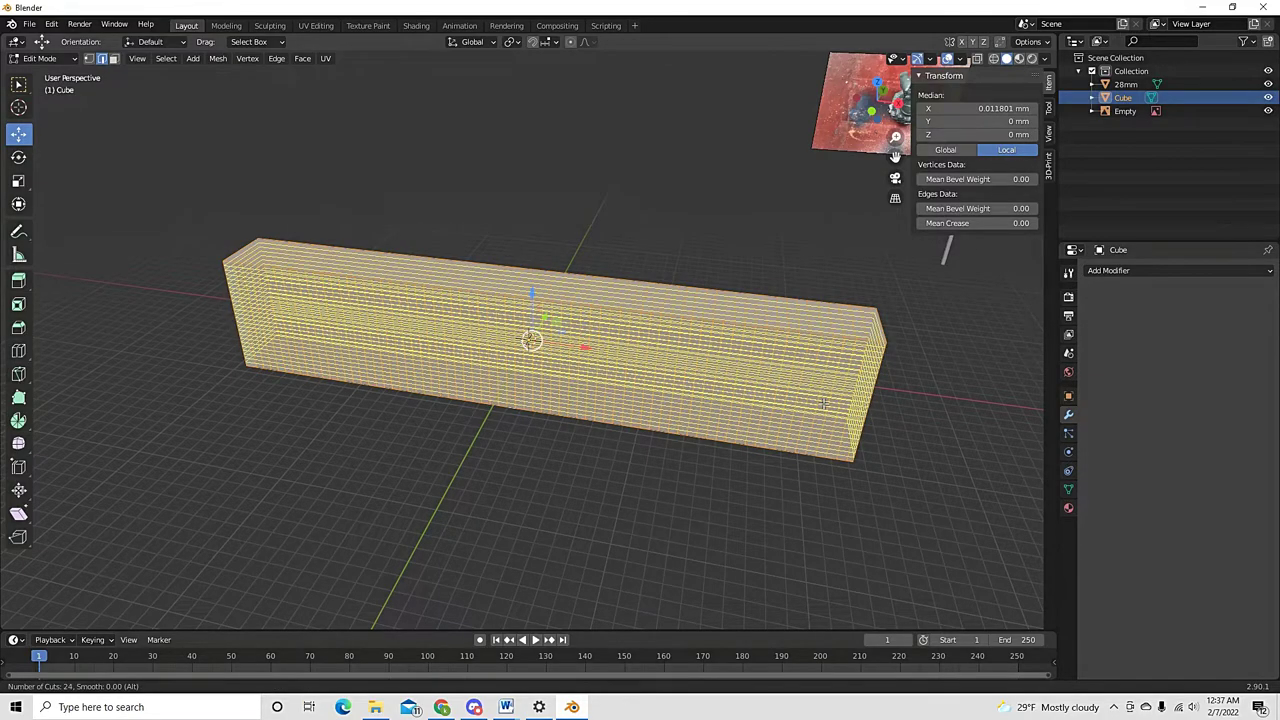
left_click(823, 403)
right_click(823, 403)
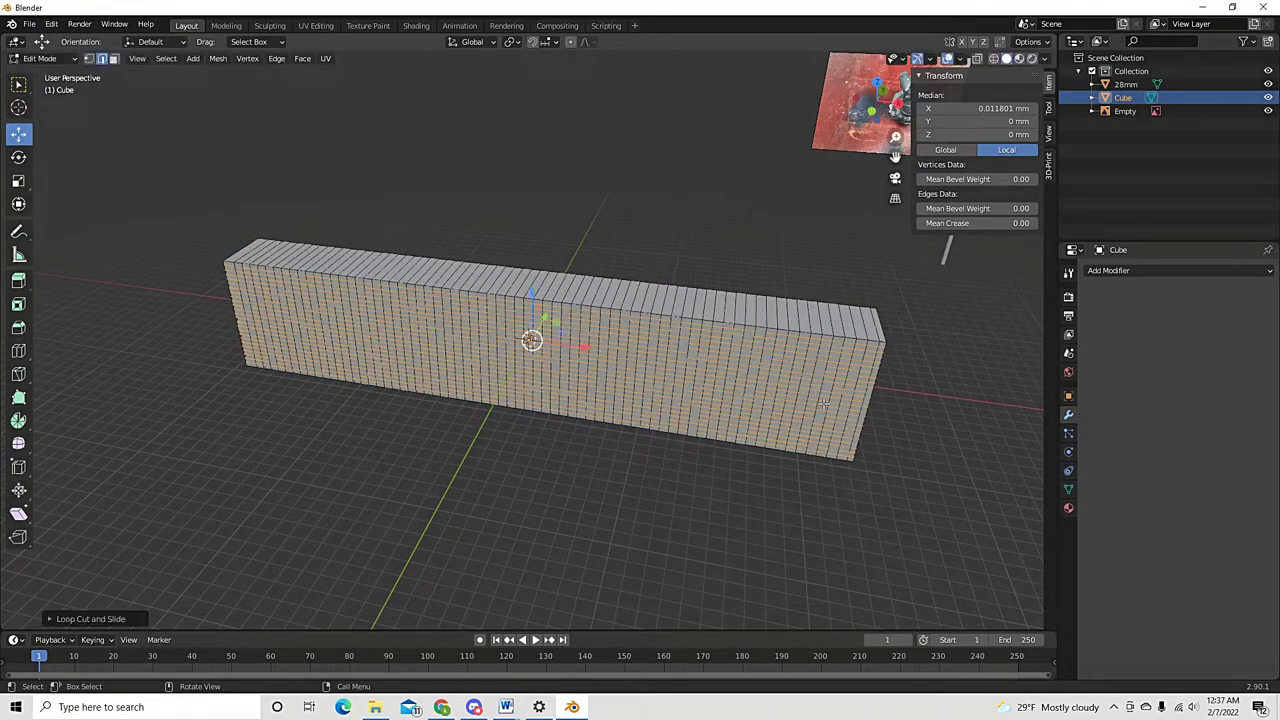
left_click(690, 500)
middle_click_drag(690, 500, 471, 446)
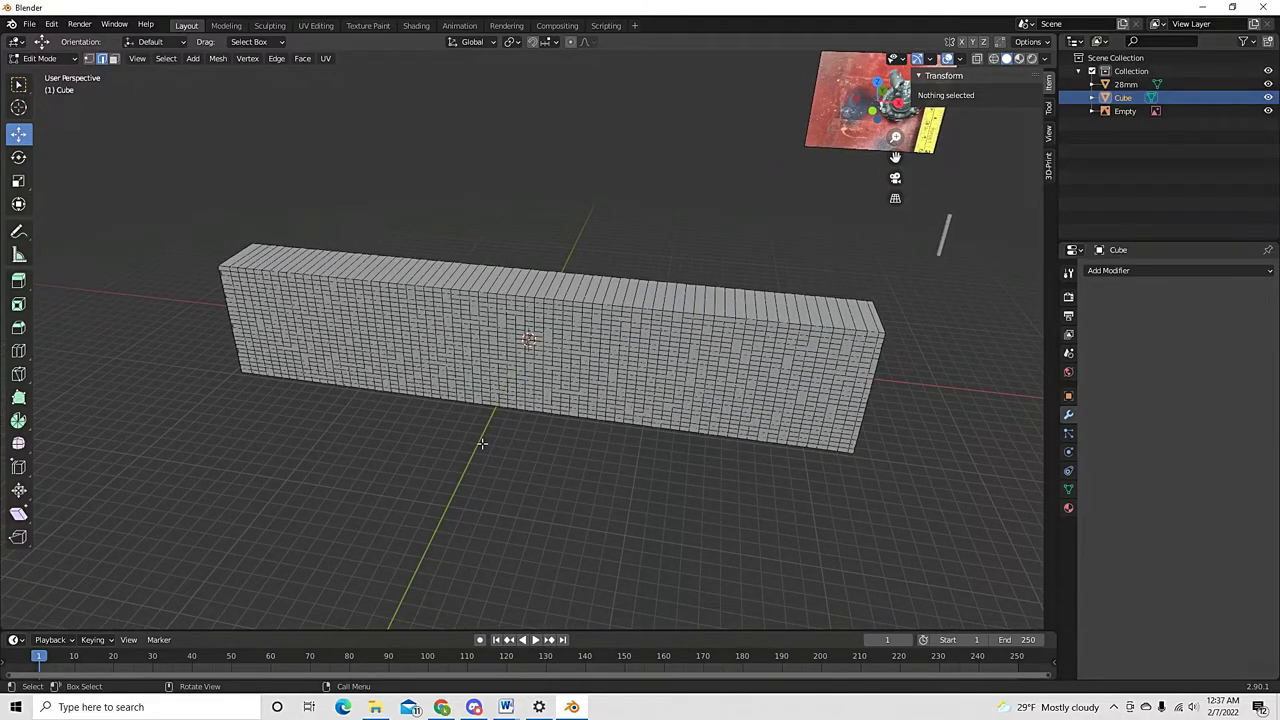
key("Tab")
Slide the block right until its left end meets the world origin, then set its Origin to 3D Cursor
key("KP_1")
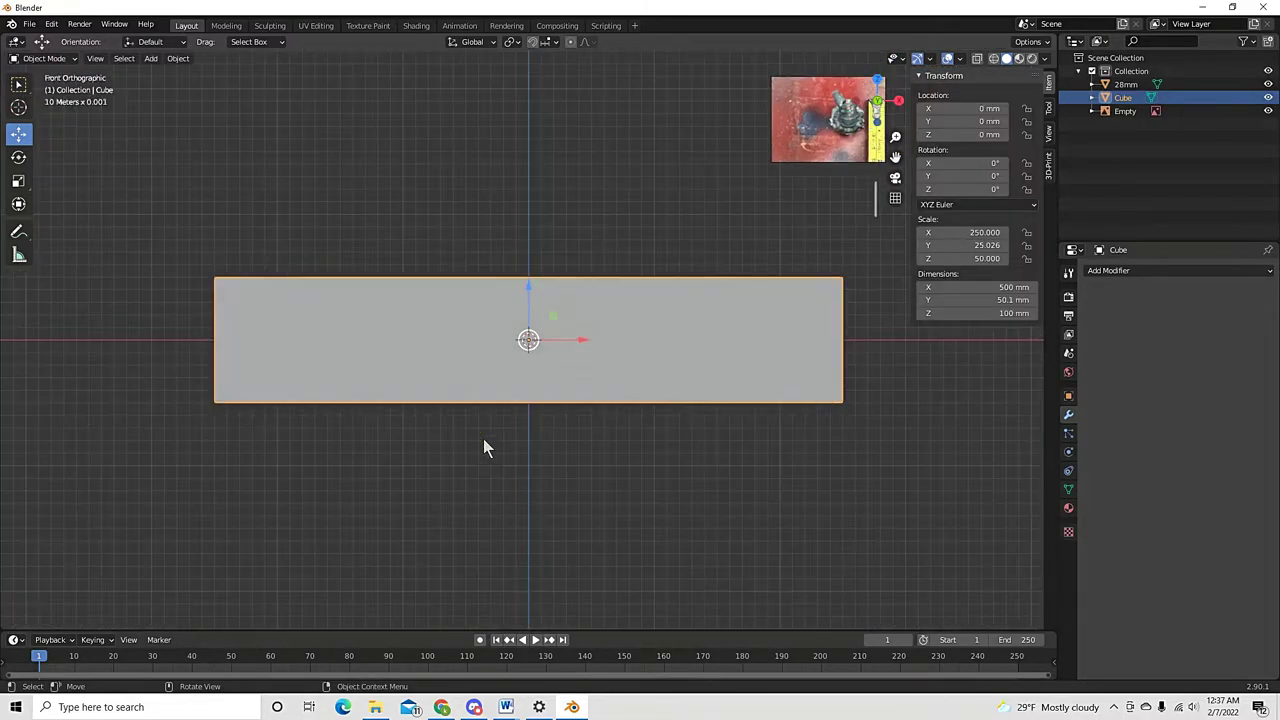
left_click_drag(585, 348, 904, 366)
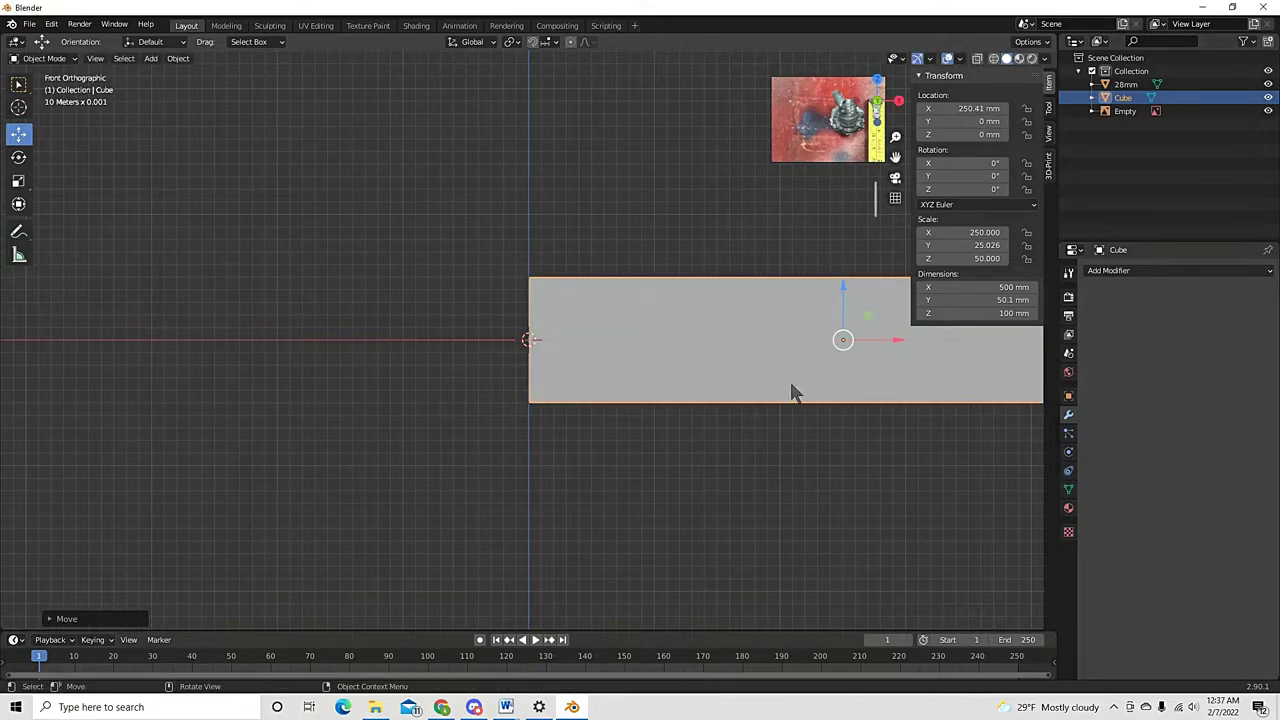
right_click(722, 348)
mouse_move(720, 388)
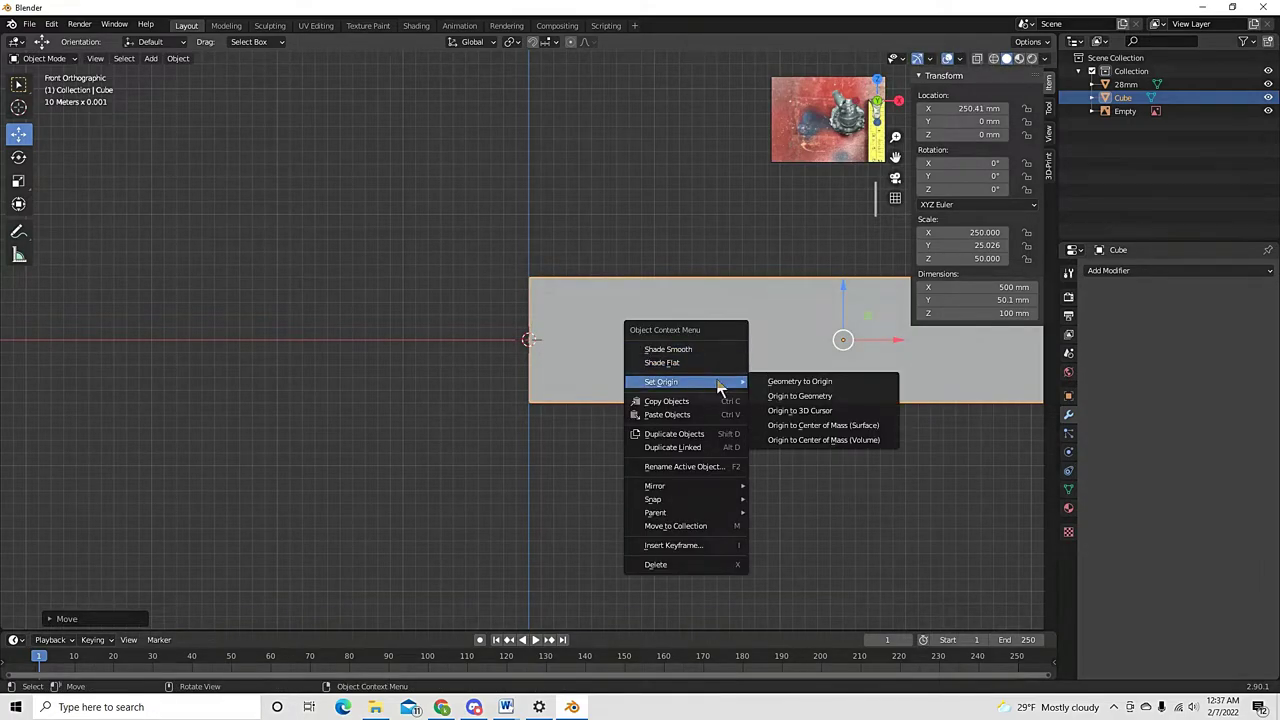
left_click(799, 410)
key("r")
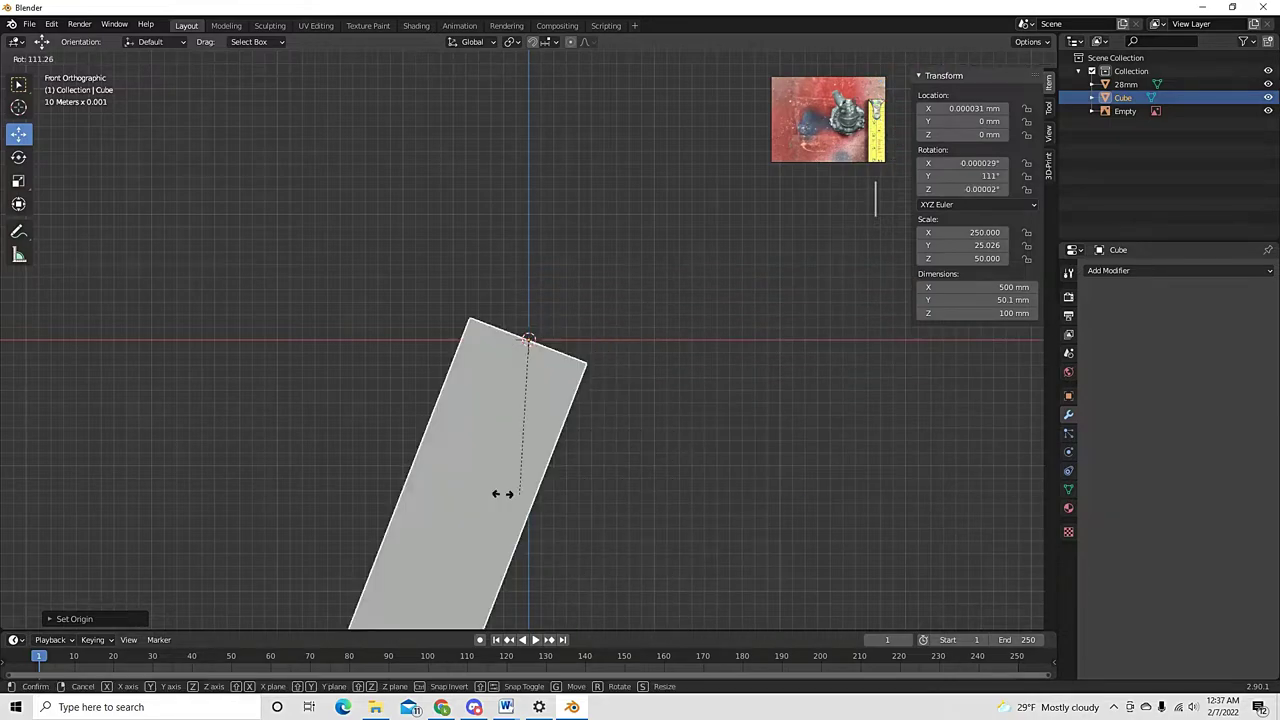
key("Escape")
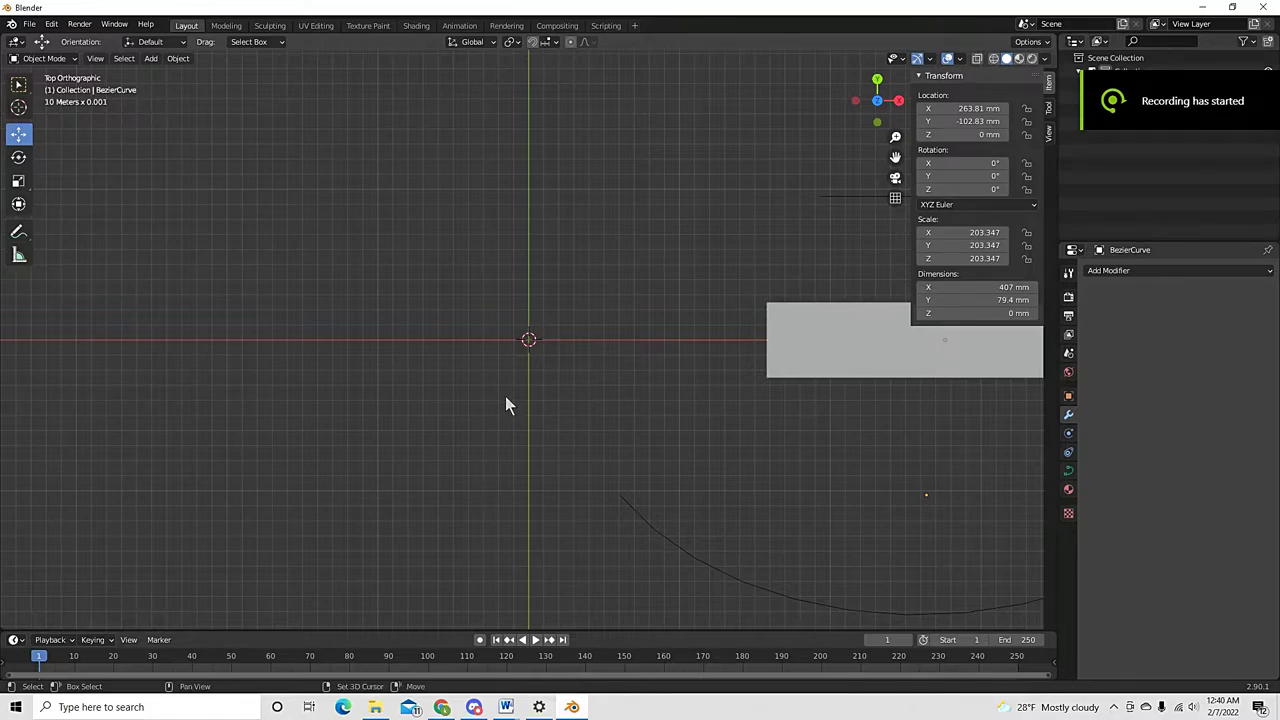
Add a new Bezier curve at the origin and scale it by 35.622 to about 71 mm wide
key("shift+a")
mouse_move(506, 398)
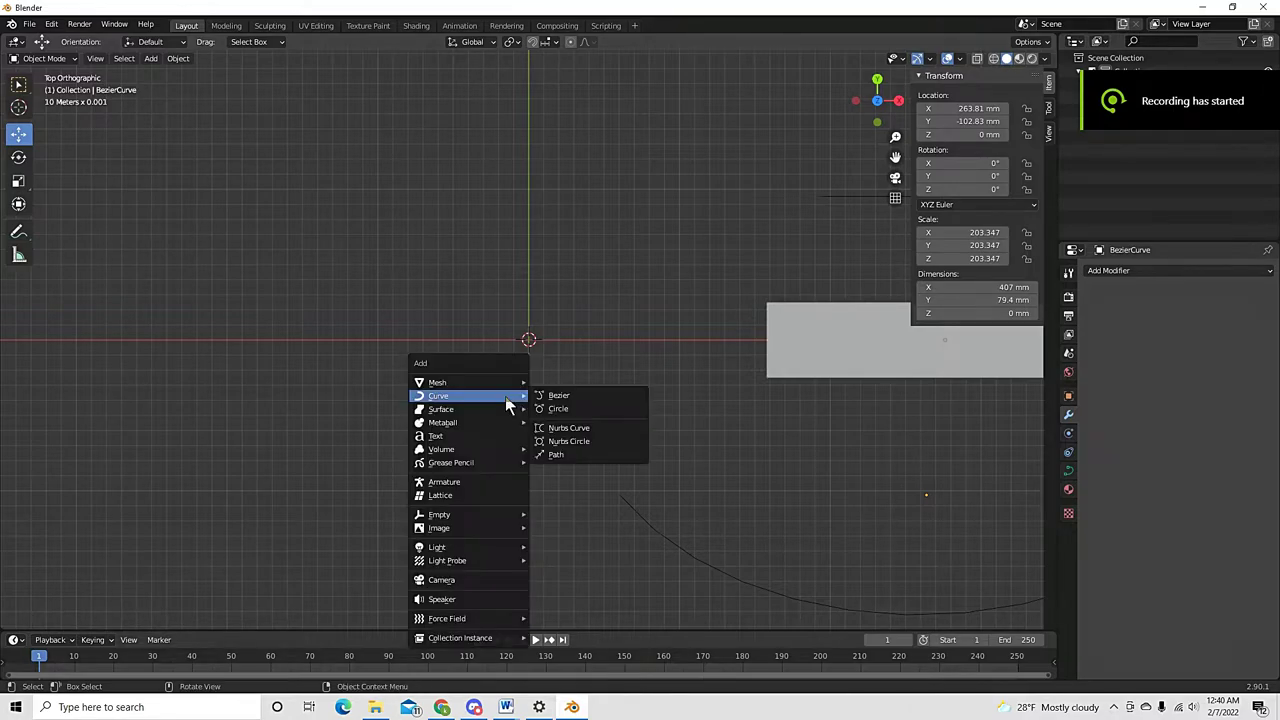
left_click(560, 398)
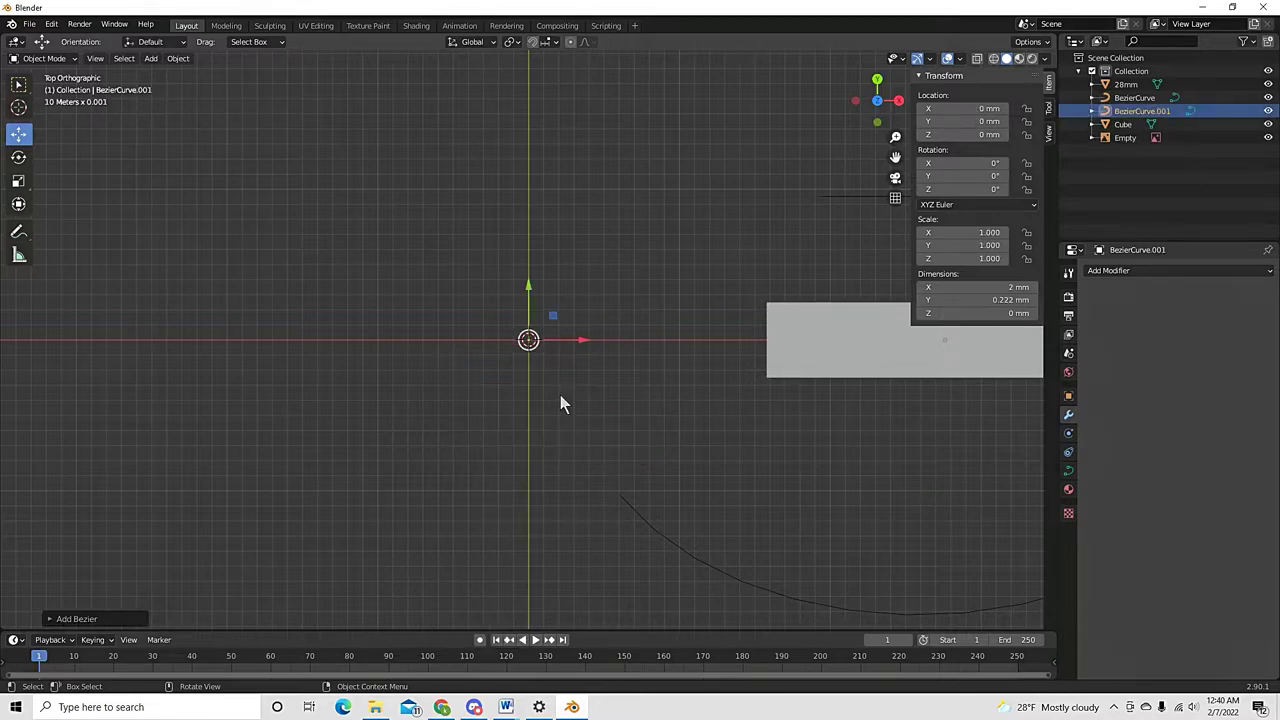
key("s")
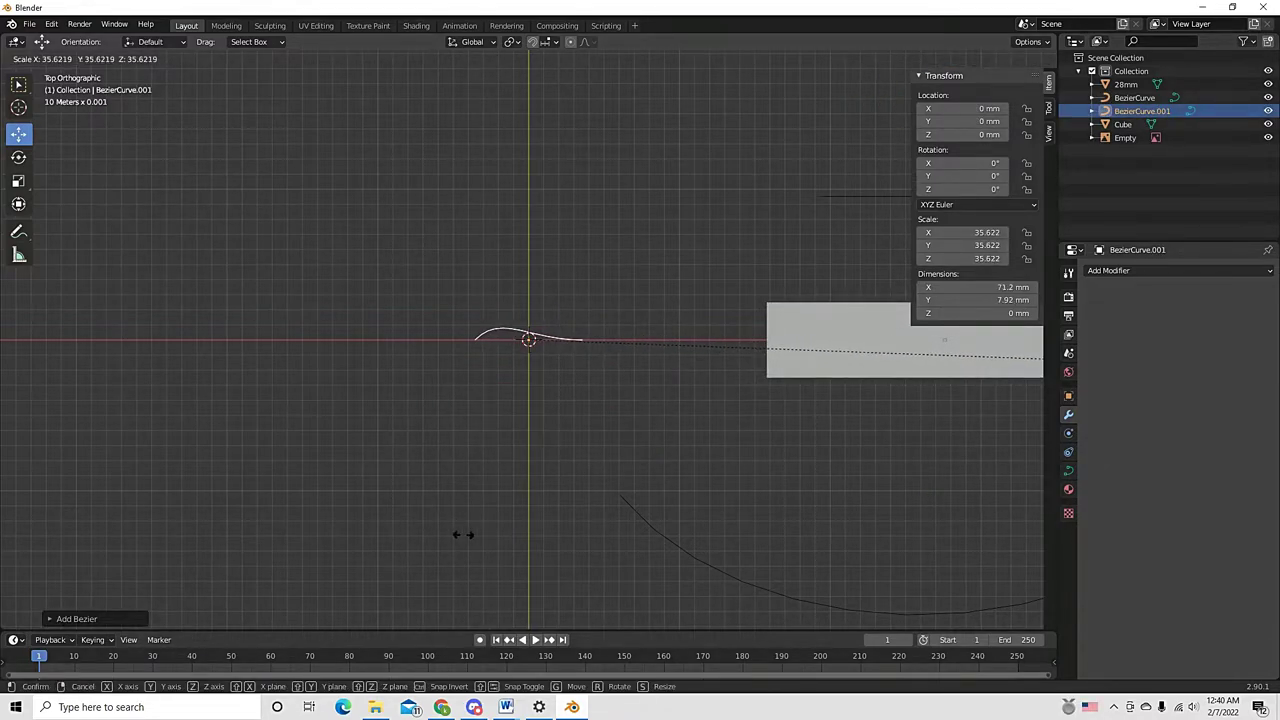
left_click(715, 490)
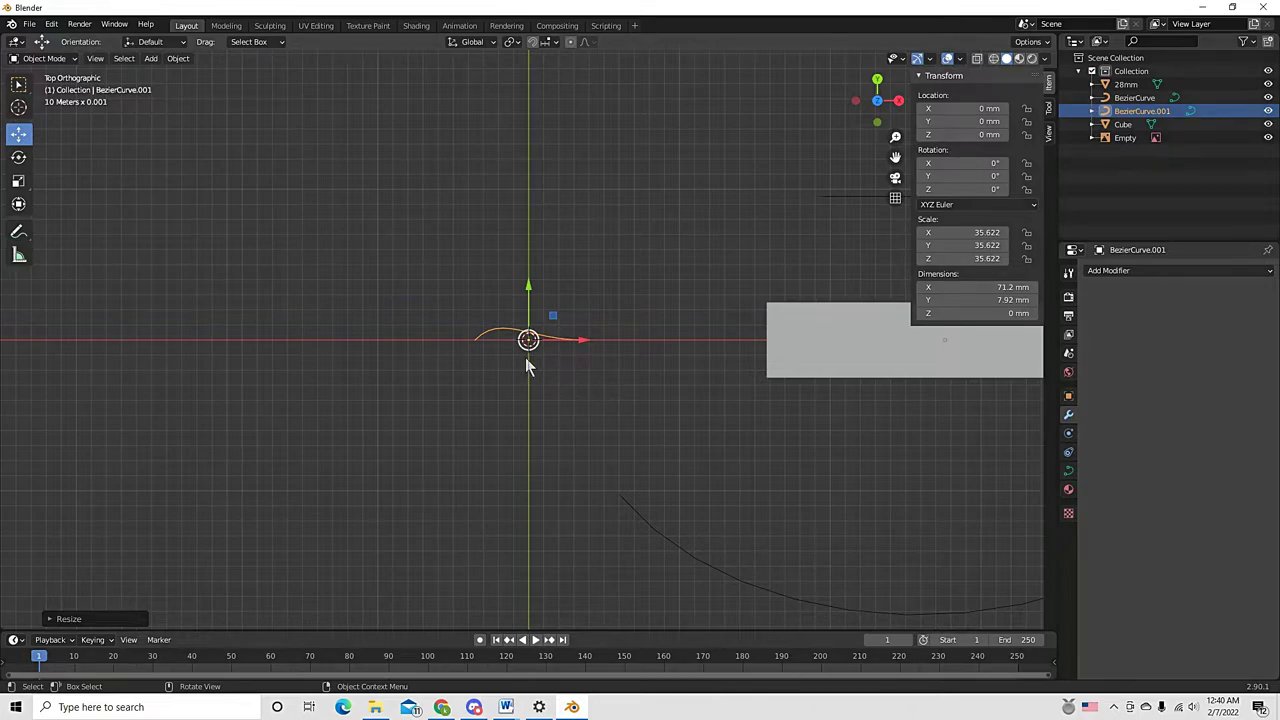
scroll(528, 366, "up", 2)
scroll(528, 366, "down", 1)
Nudge the new curve to sit near the origin and orbit into perspective
key("g")
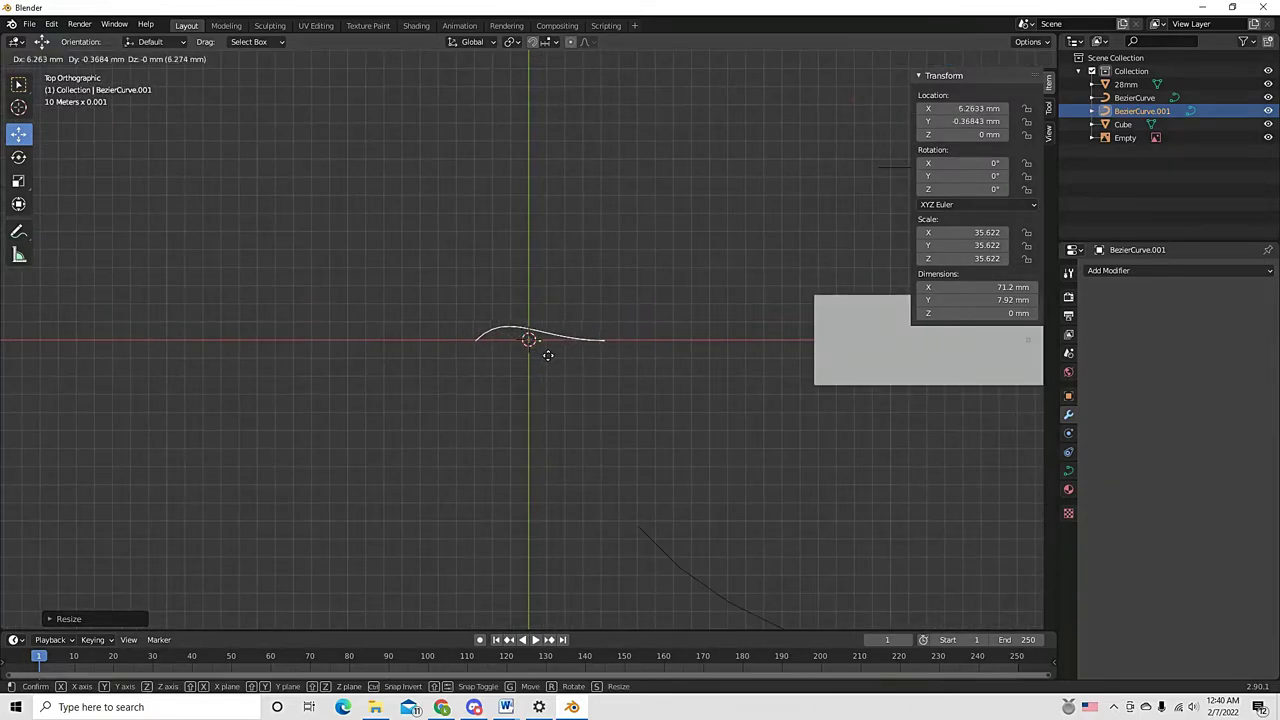
left_click(537, 352)
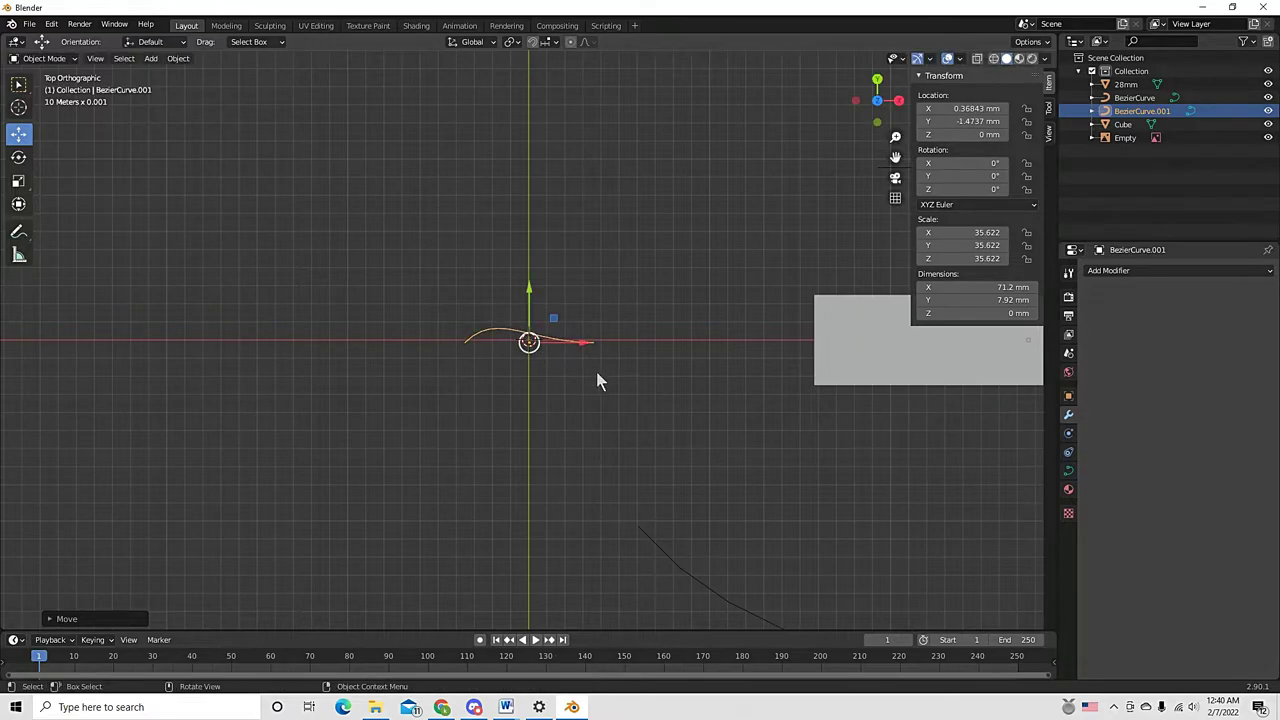
scroll(582, 373, "down", 3)
scroll(582, 373, "up", 5)
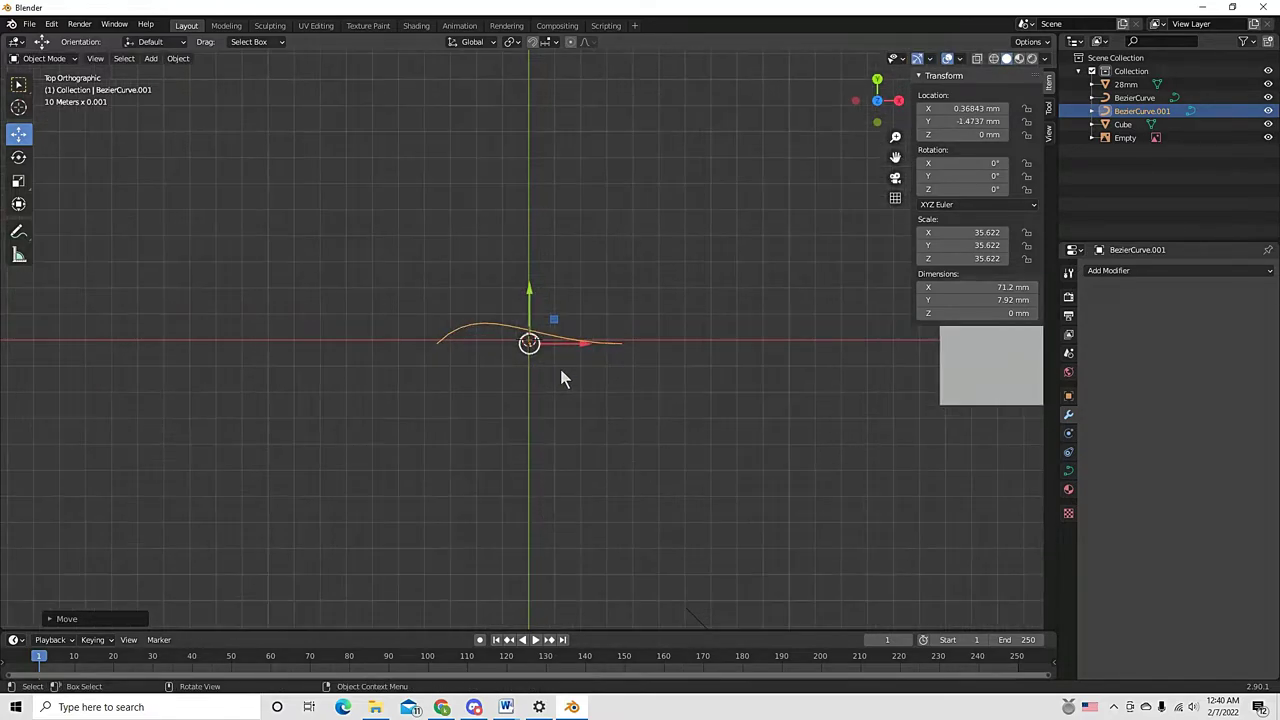
middle_click_drag(560, 369, 526, 391)
In Edit Mode, move the new curve's left control point up-left and swing its handle
key("Tab")
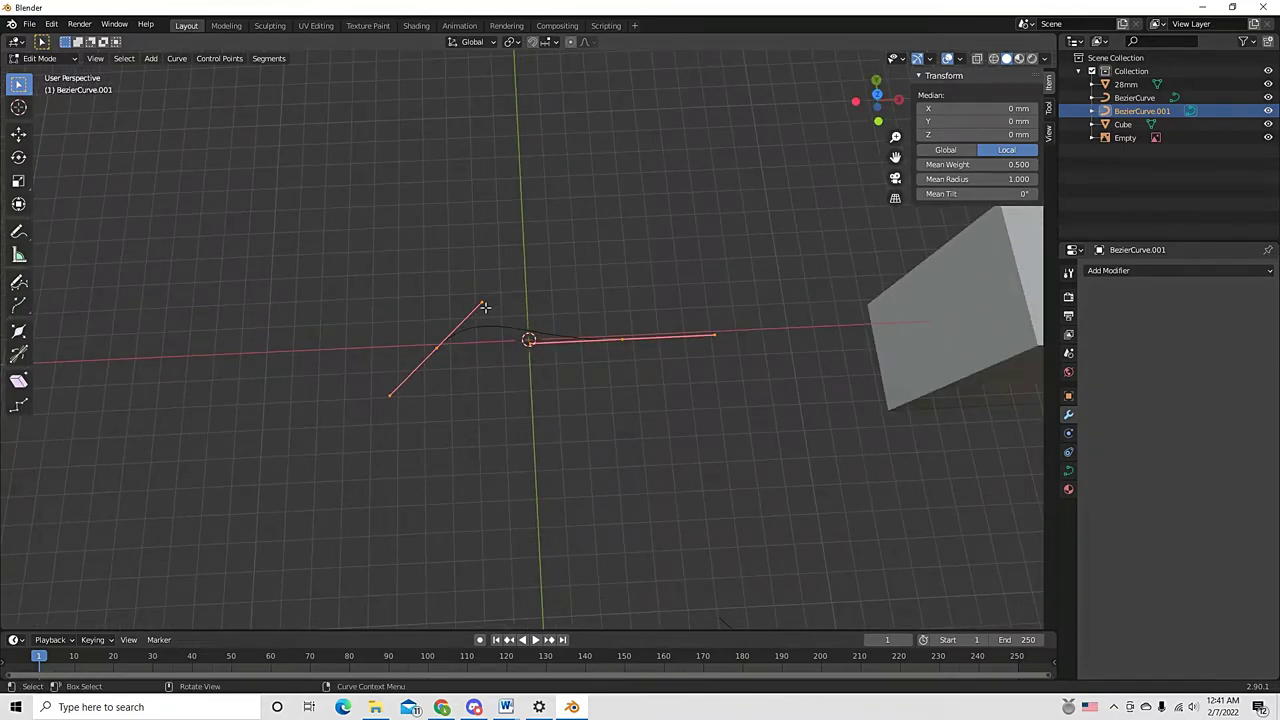
left_click(442, 348)
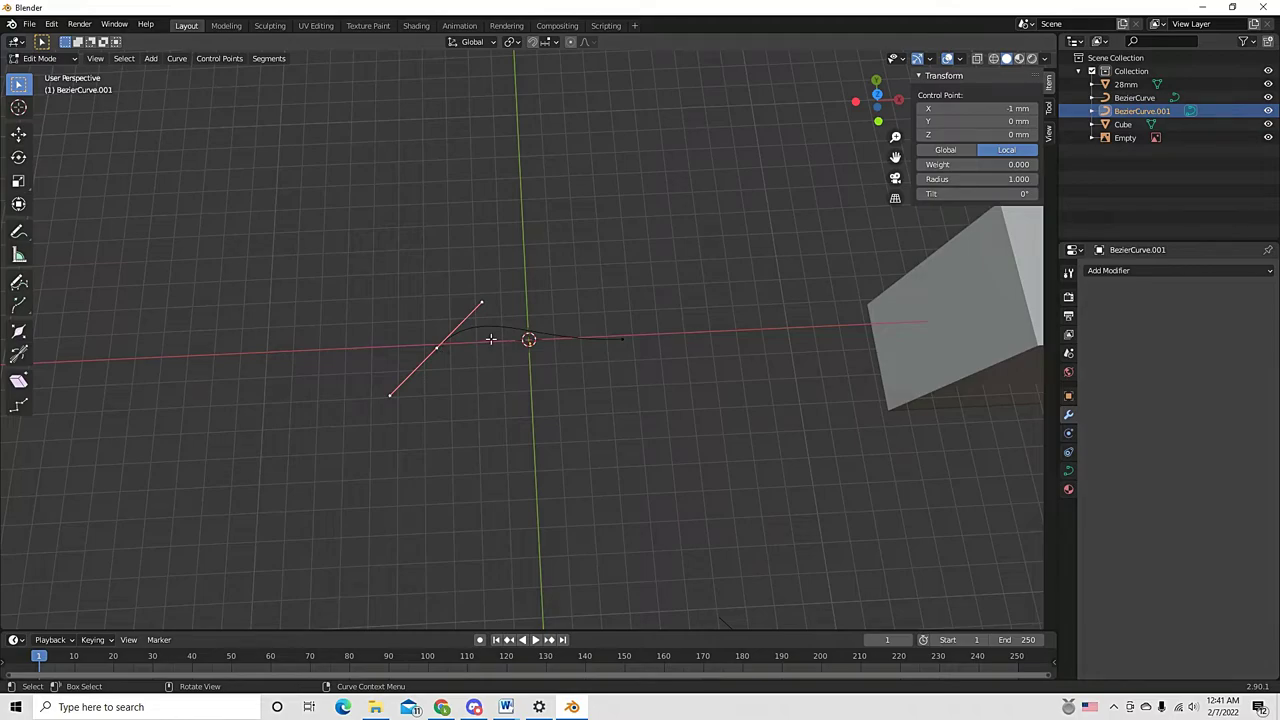
key("g")
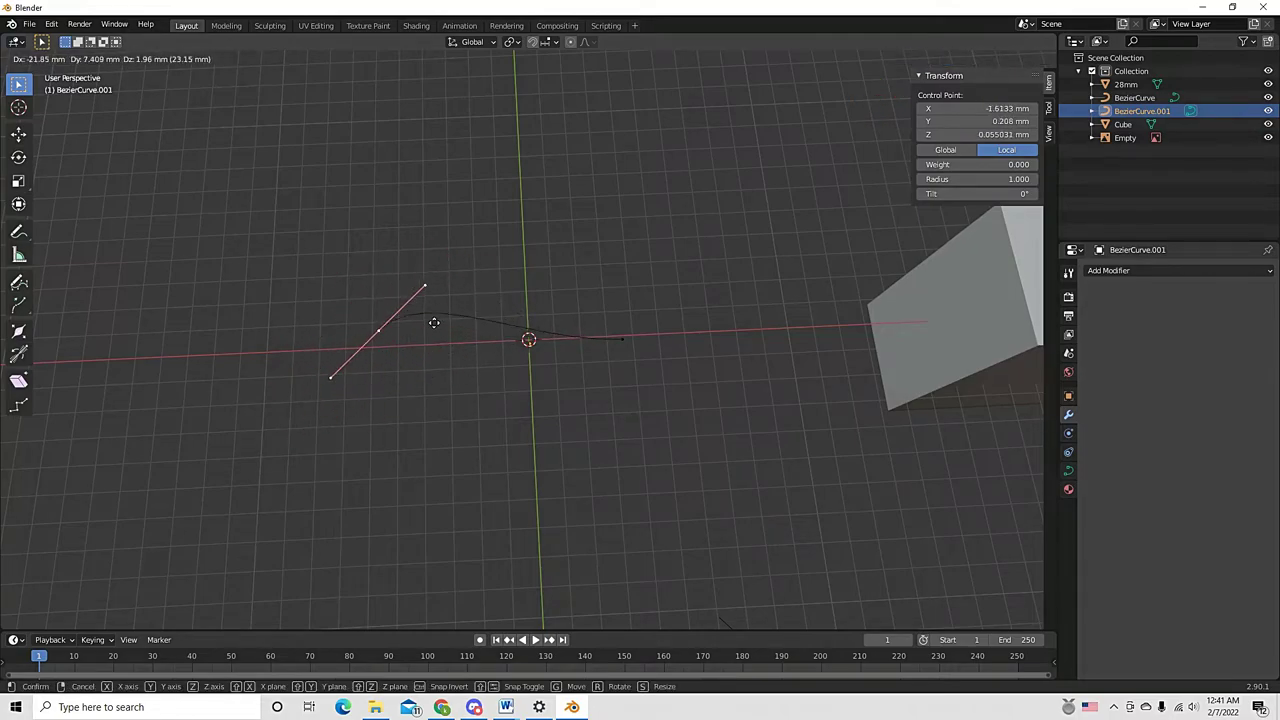
left_click(434, 333)
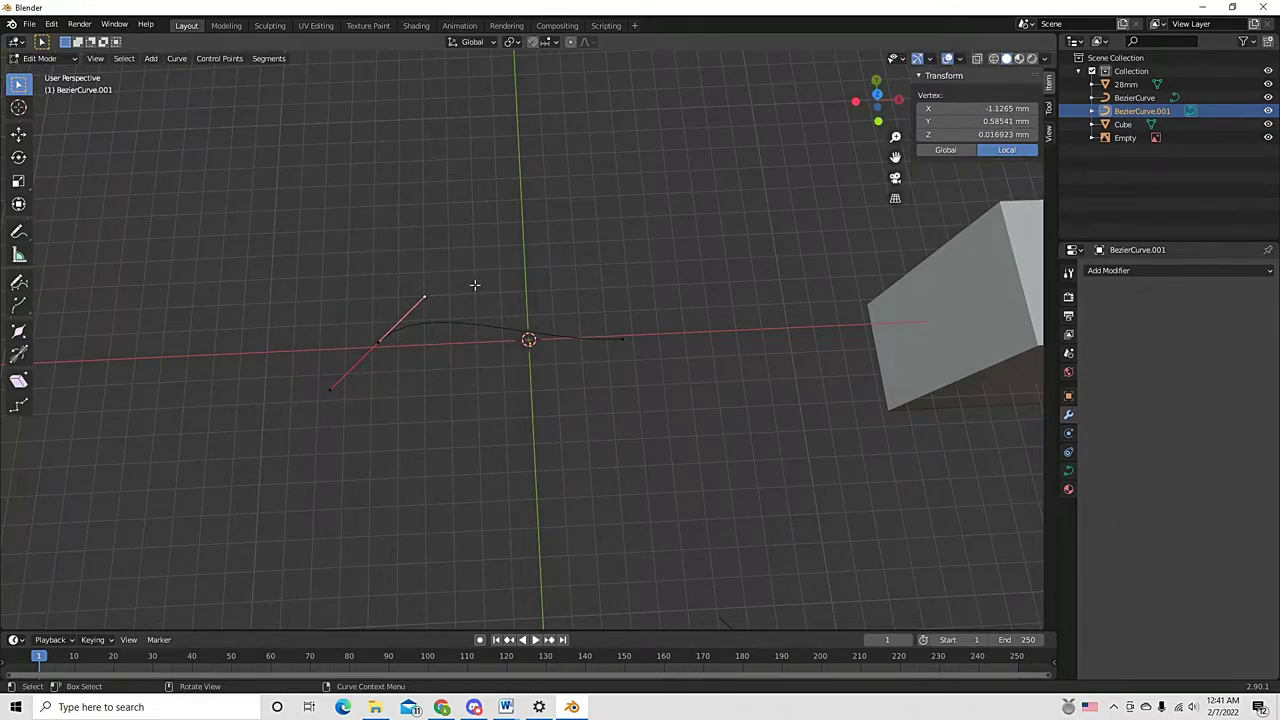
key("g")
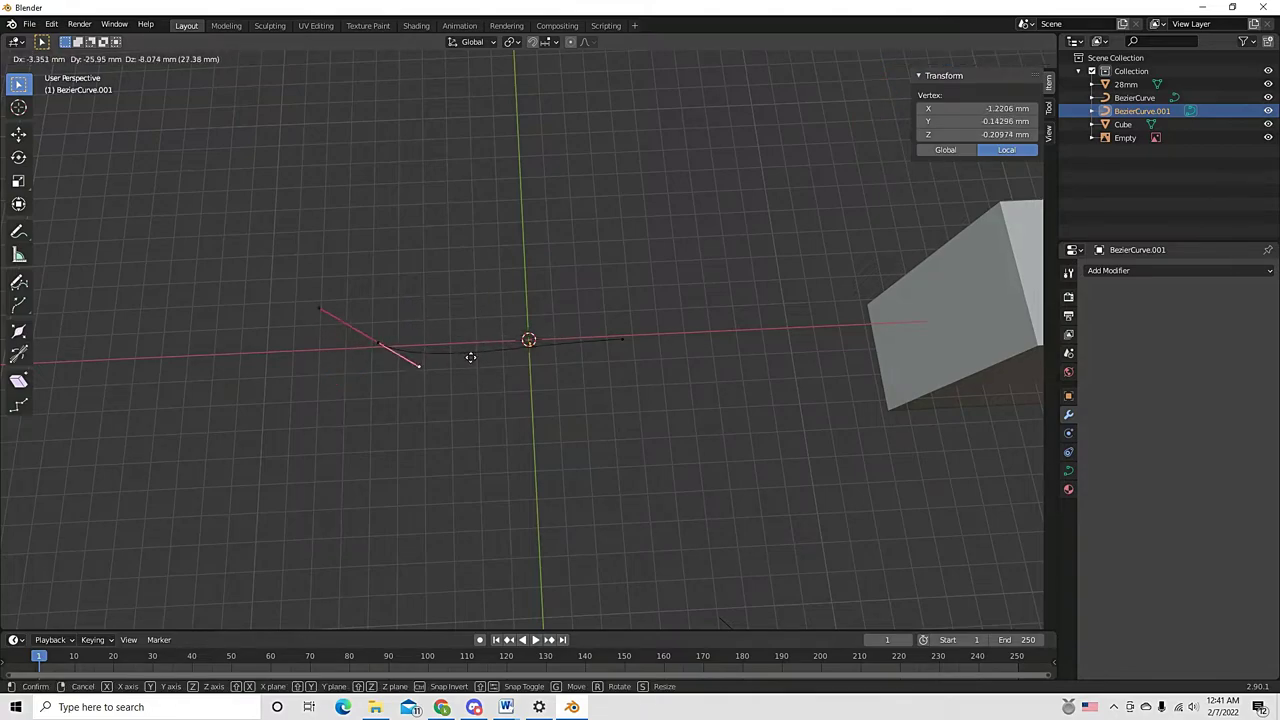
left_click(537, 300)
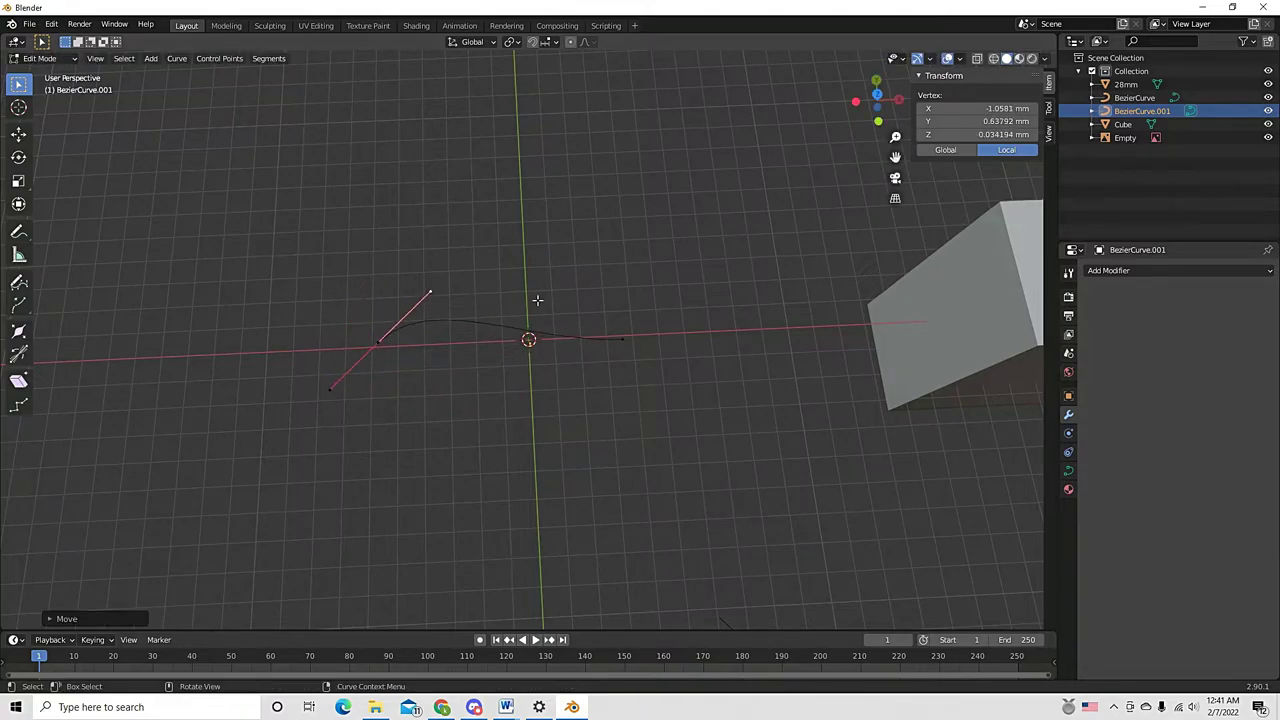
Swing the right handle, move the right control point down-right, then delete BezierCurve.001
left_click(600, 346)
left_click(717, 340)
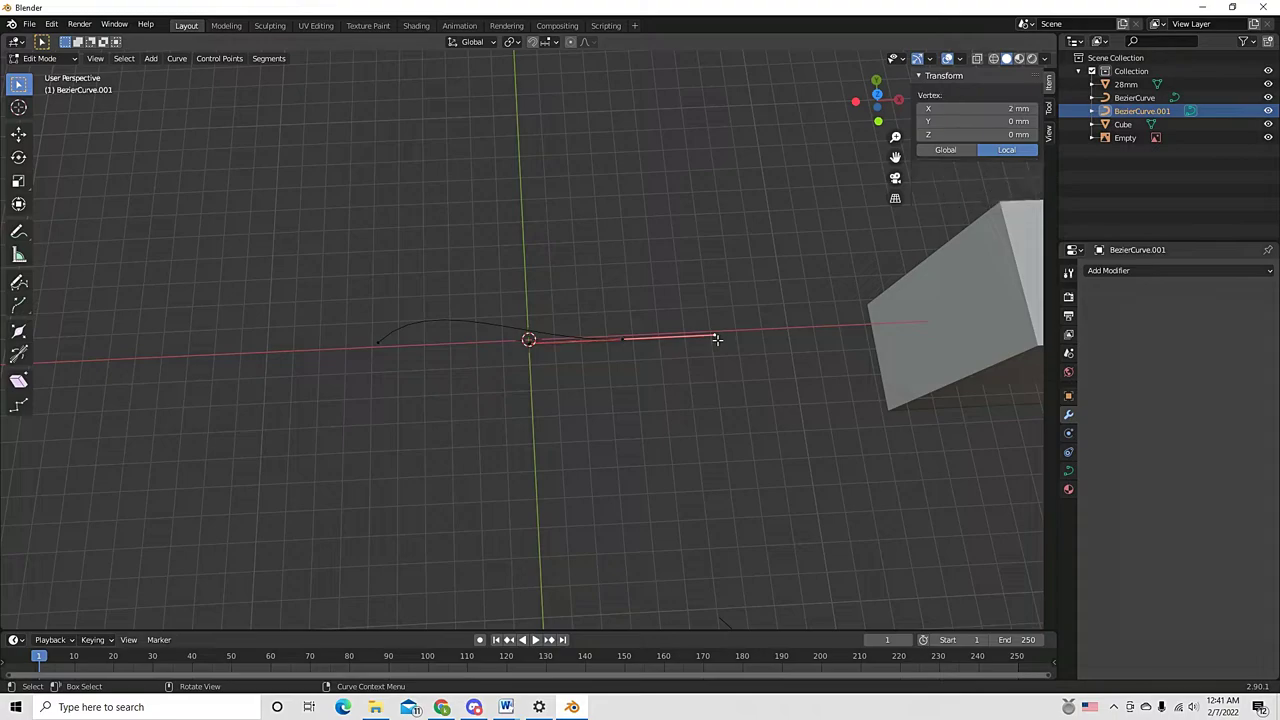
key("g")
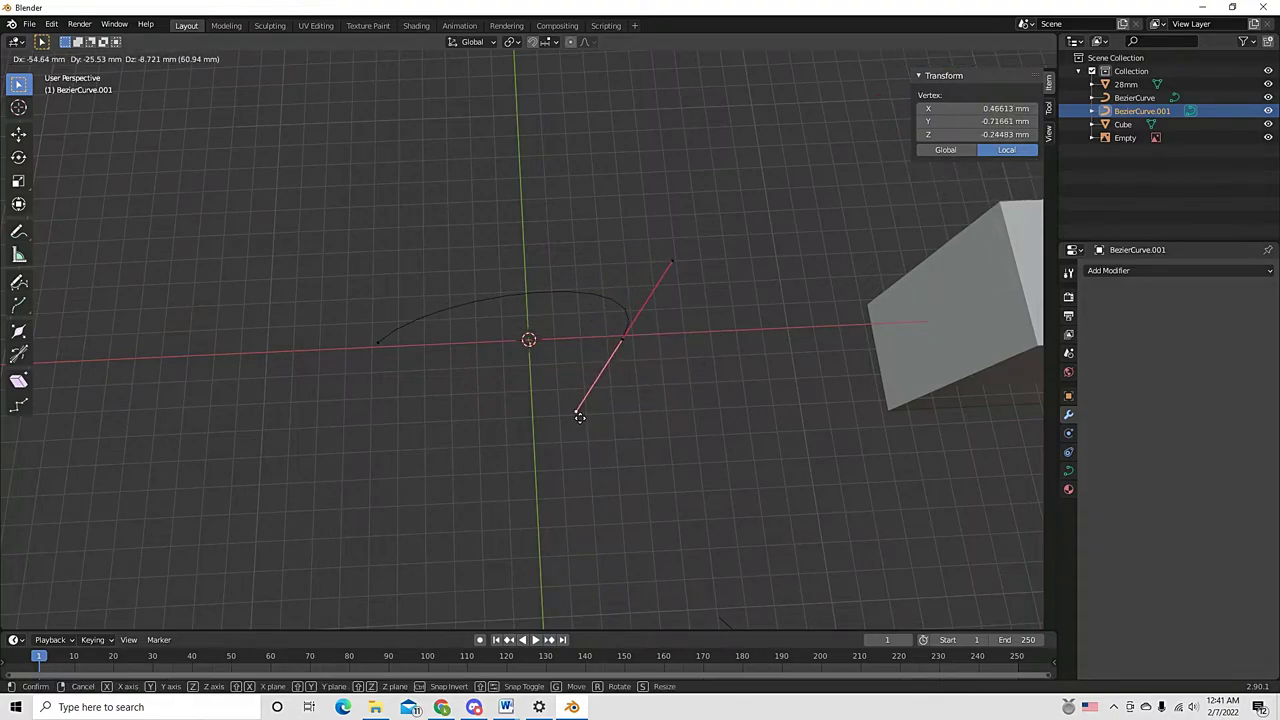
left_click(576, 411)
left_click(627, 342)
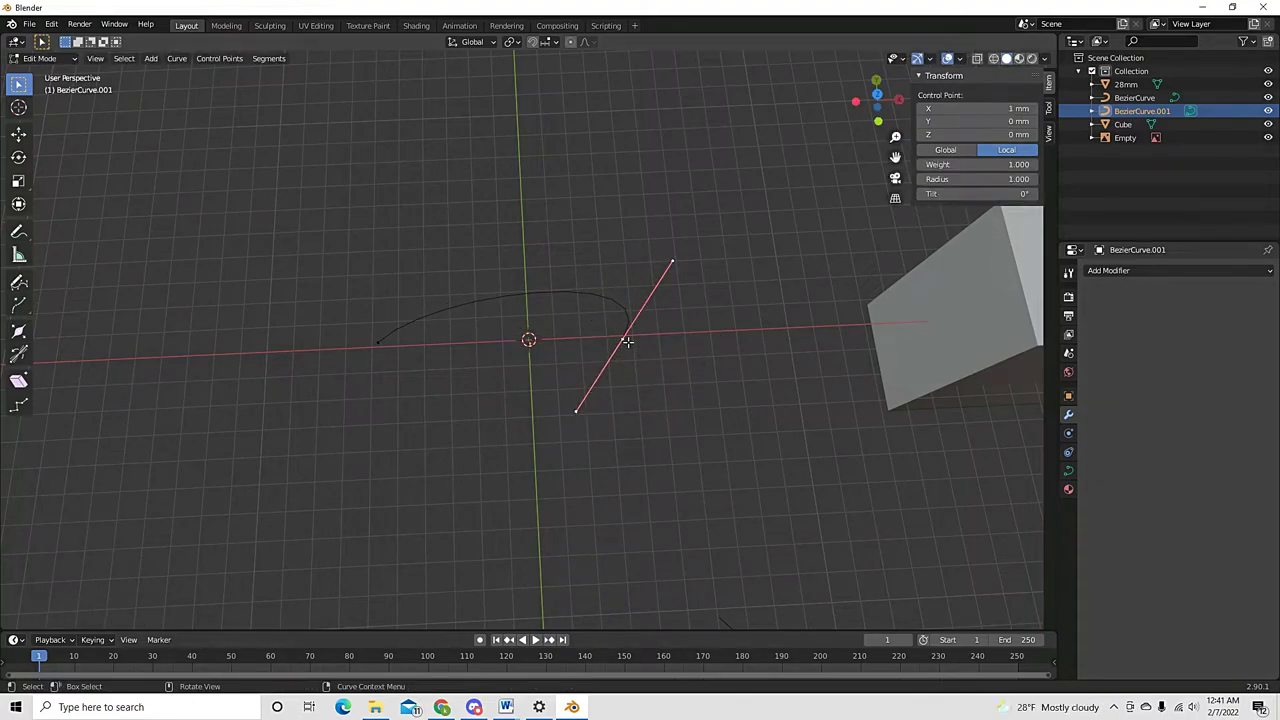
key("g")
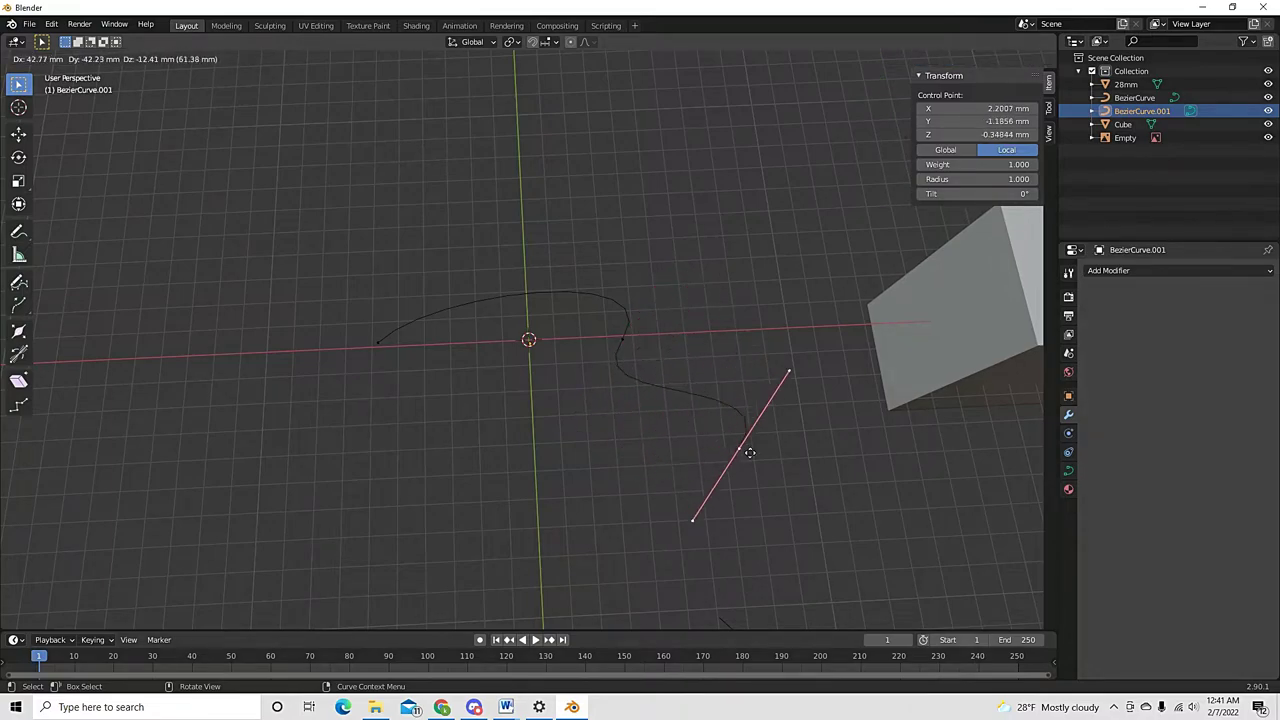
left_click(785, 476)
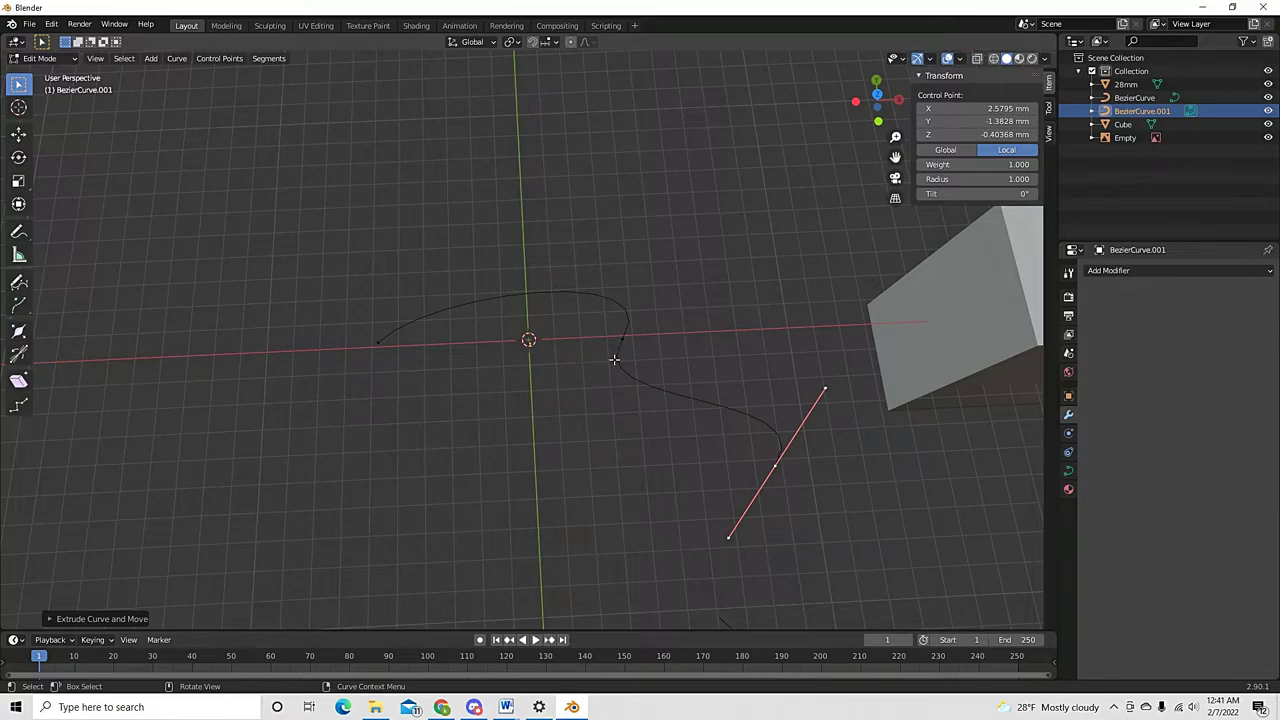
key("Tab")
key("Delete")
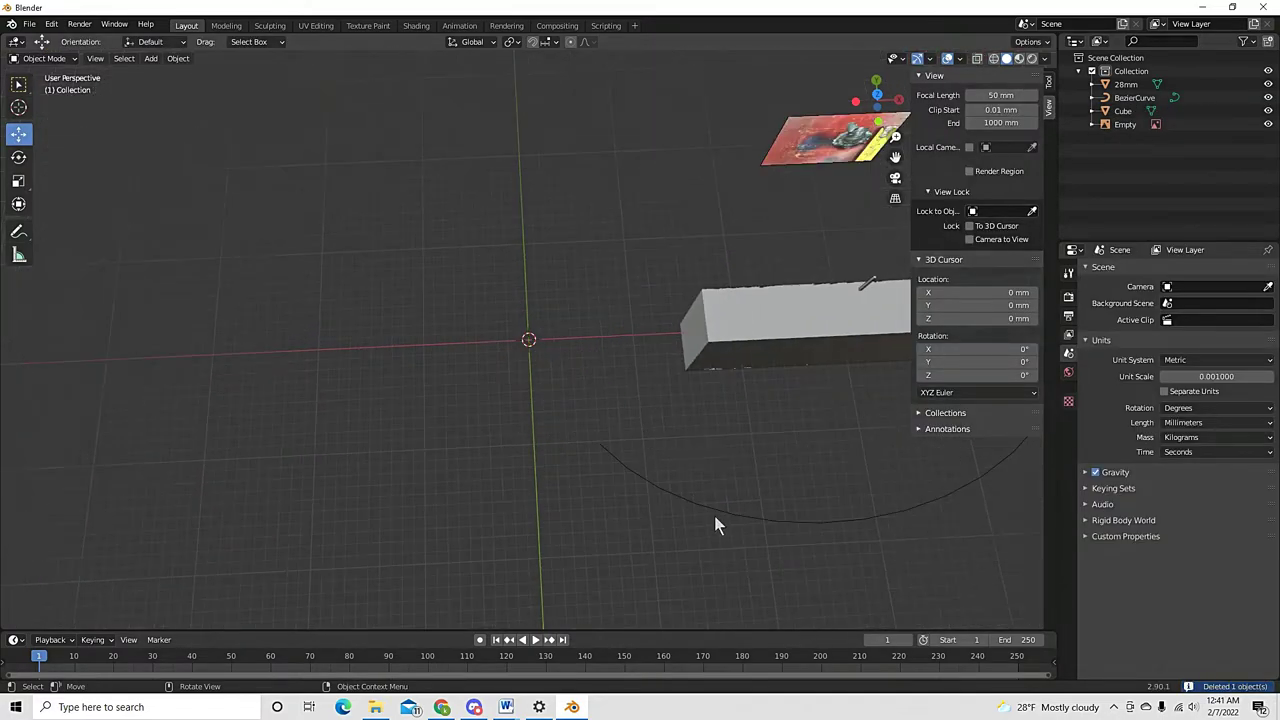
Clear the arc curve's location, then move it back along Y to −61.729 mm
left_click(716, 513)
key("alt+g")
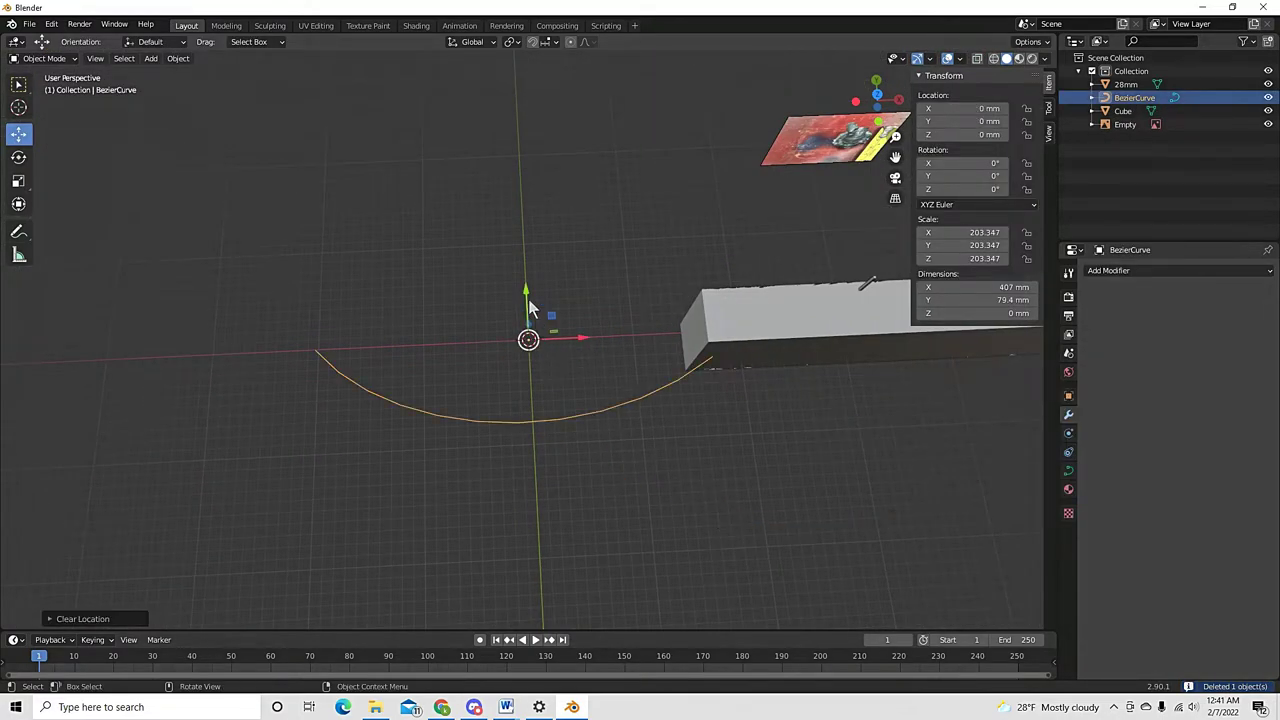
key("g")
key("y")
left_click(531, 368)
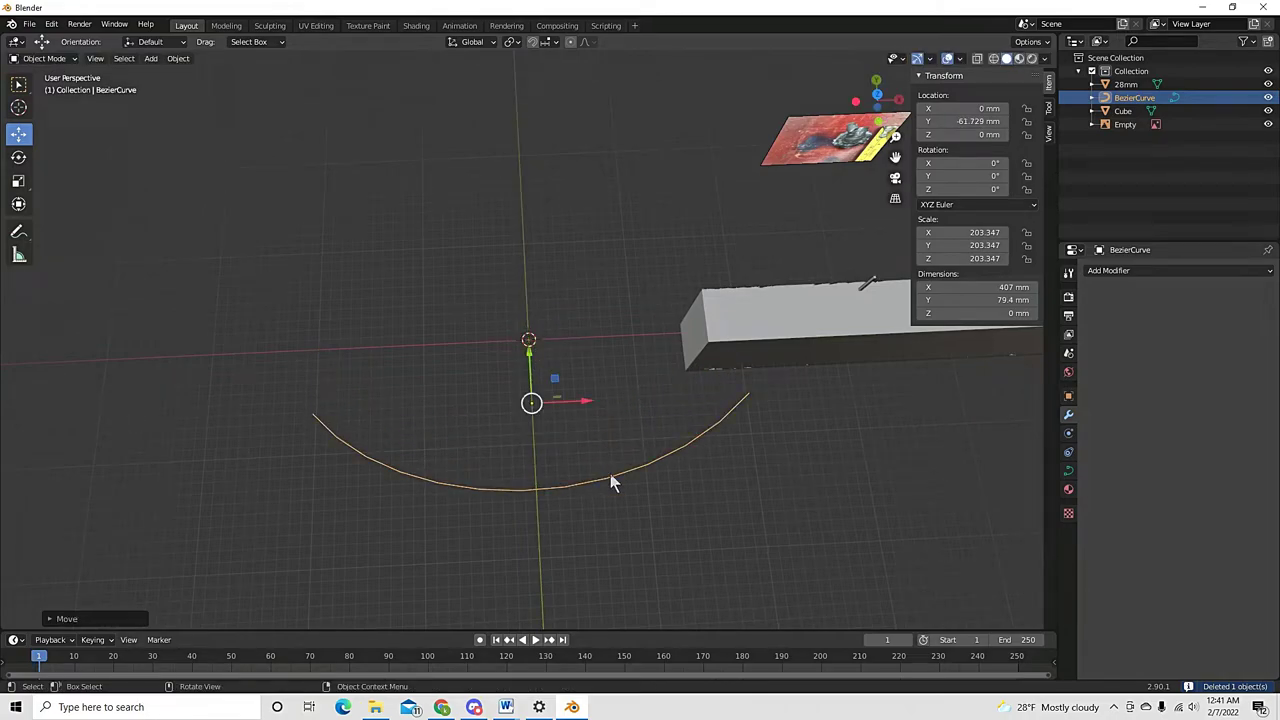
middle_click_drag(593, 429, 574, 429)
left_click(574, 429)
Move the Cube out along X to 225.32 mm
left_click(685, 373)
middle_click_drag(651, 394, 726, 398)
key("g")
key("x")
left_click(745, 362)
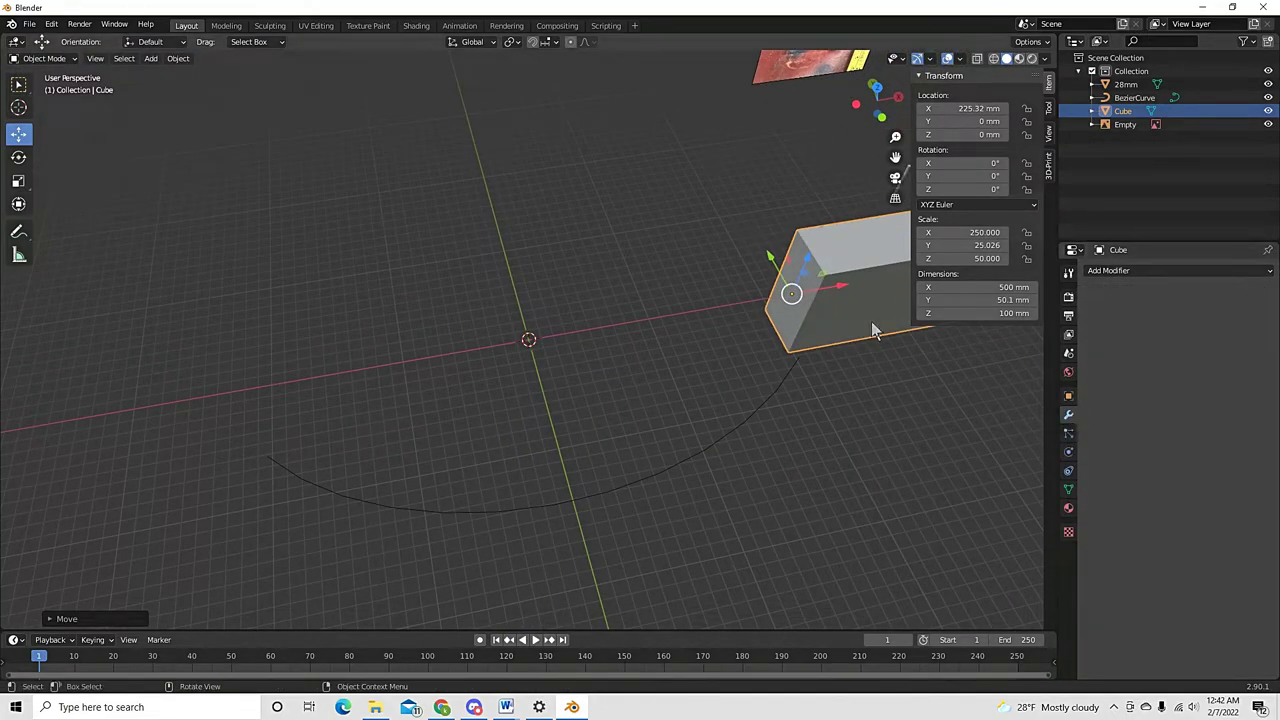
Give the Cube a Curve modifier with X deform axis, targeting BezierCurve
left_click(1113, 272)
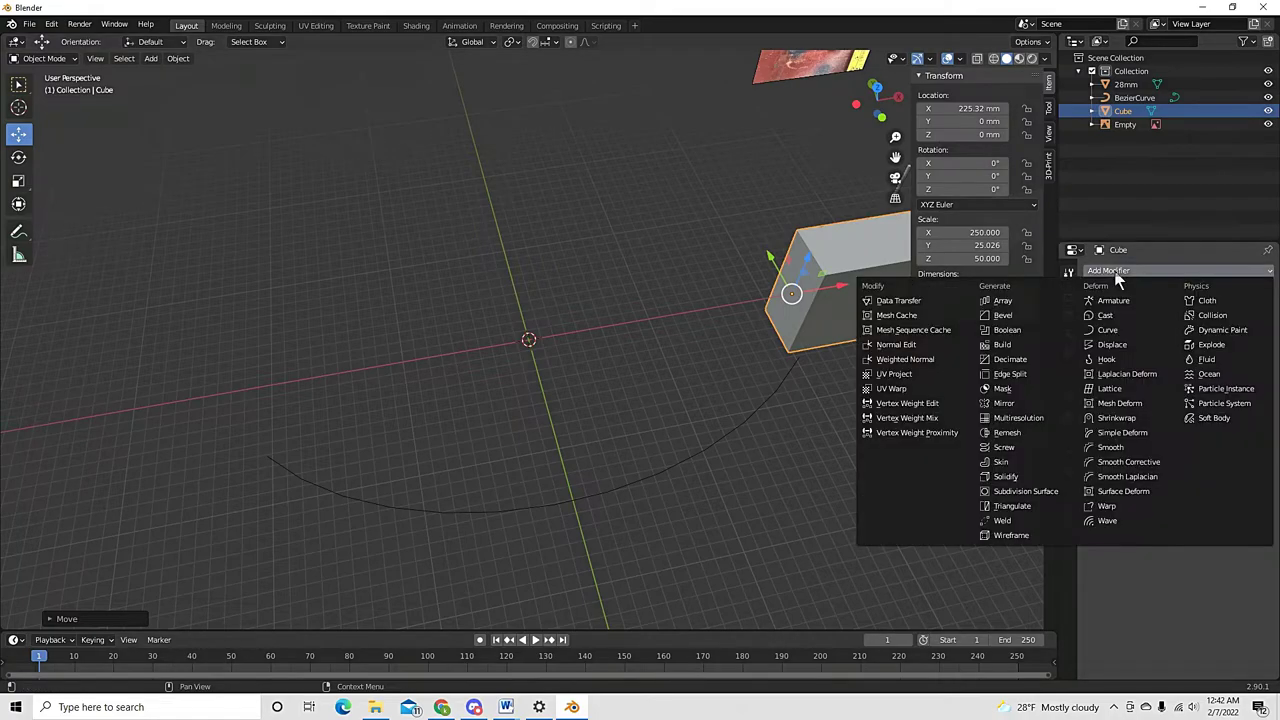
left_click(1110, 329)
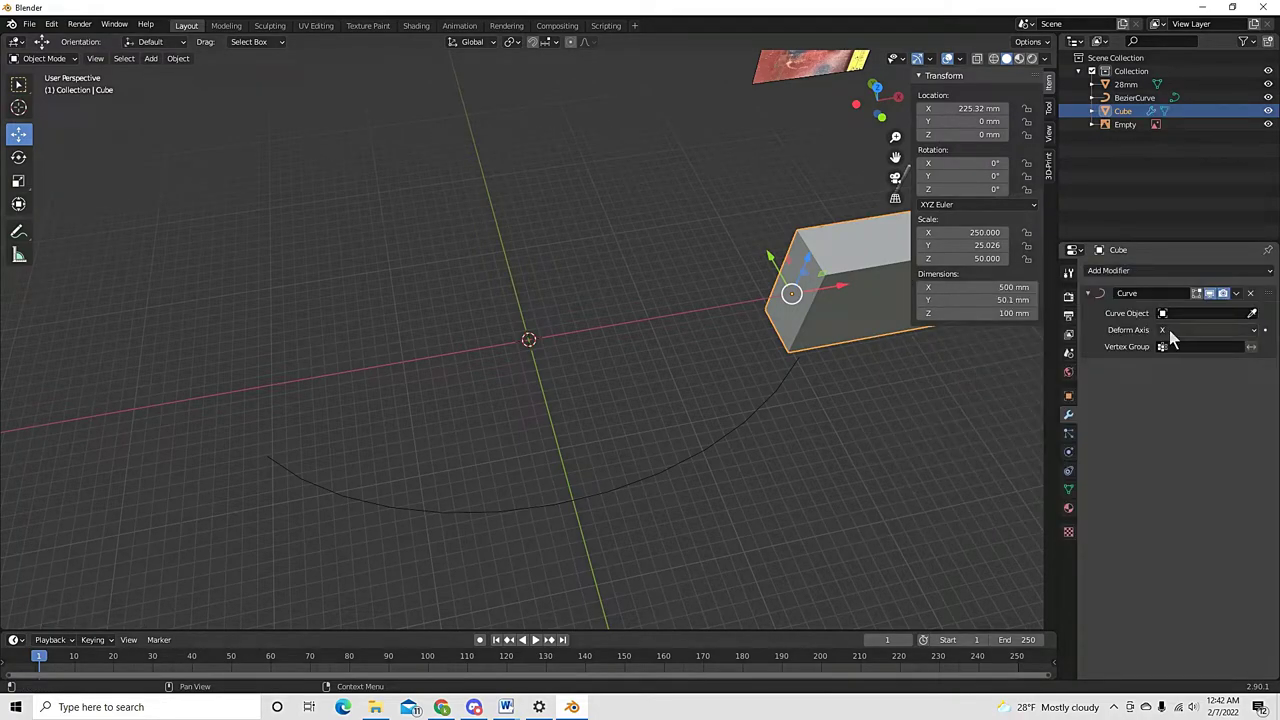
left_click(1194, 331)
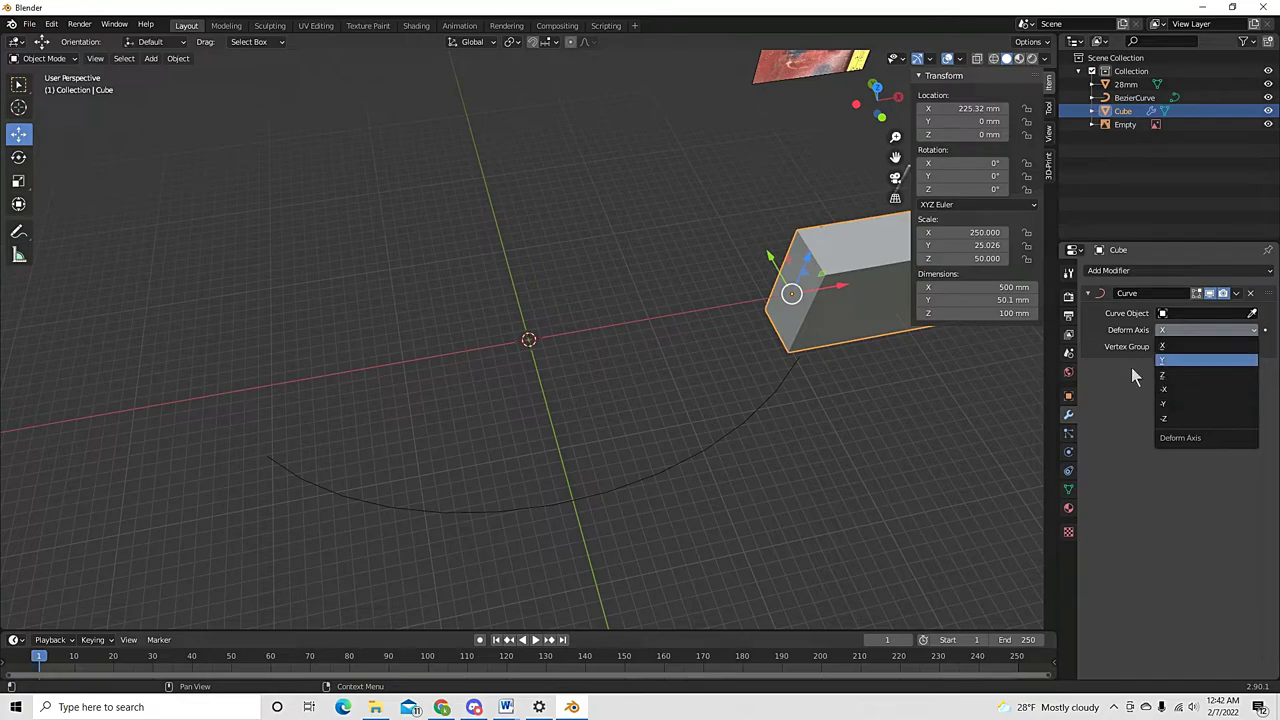
left_click(1162, 345)
left_click(1252, 314)
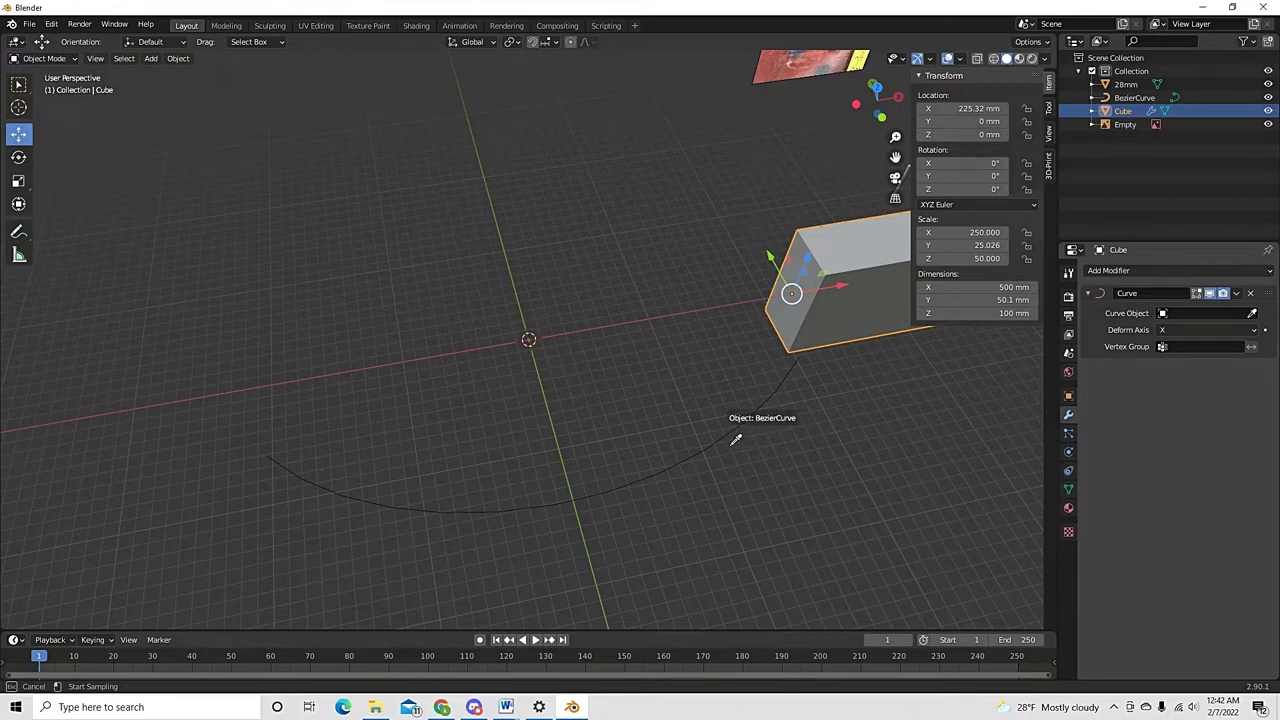
left_click(684, 457)
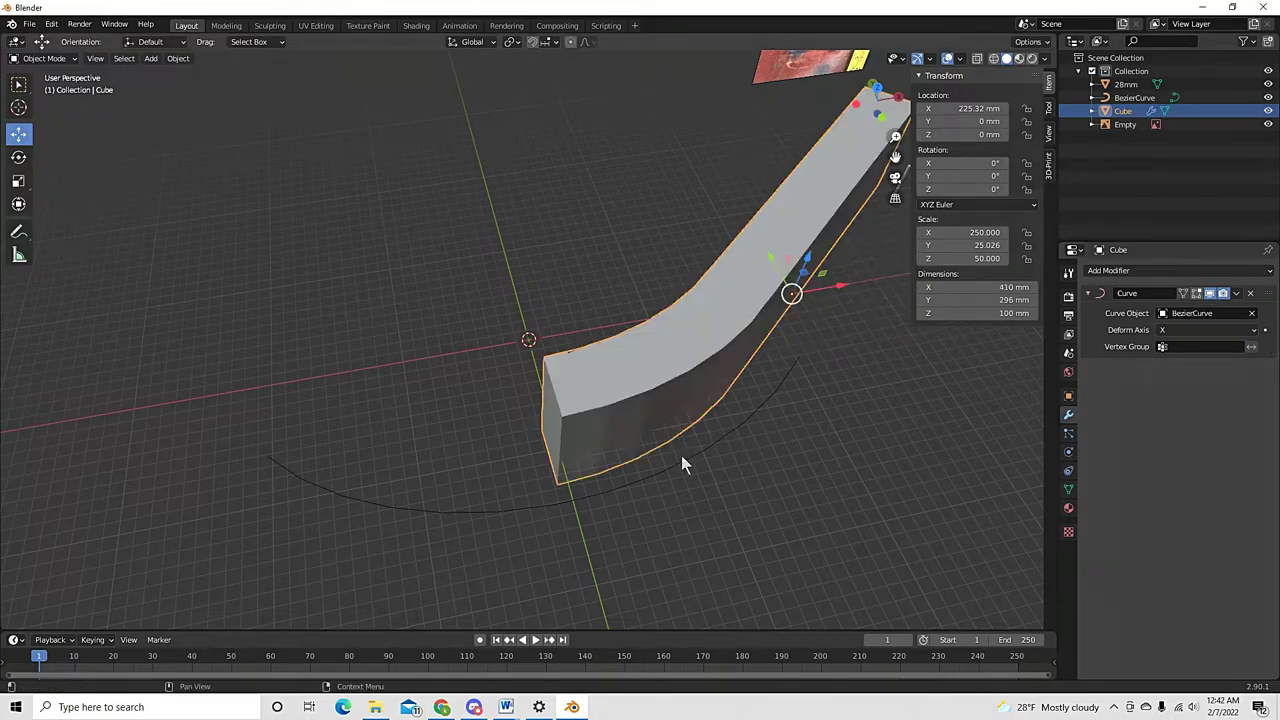
middle_click_drag(681, 455, 737, 409)
Shift the bent cube along X and move BezierCurve along Y to align them
key("g")
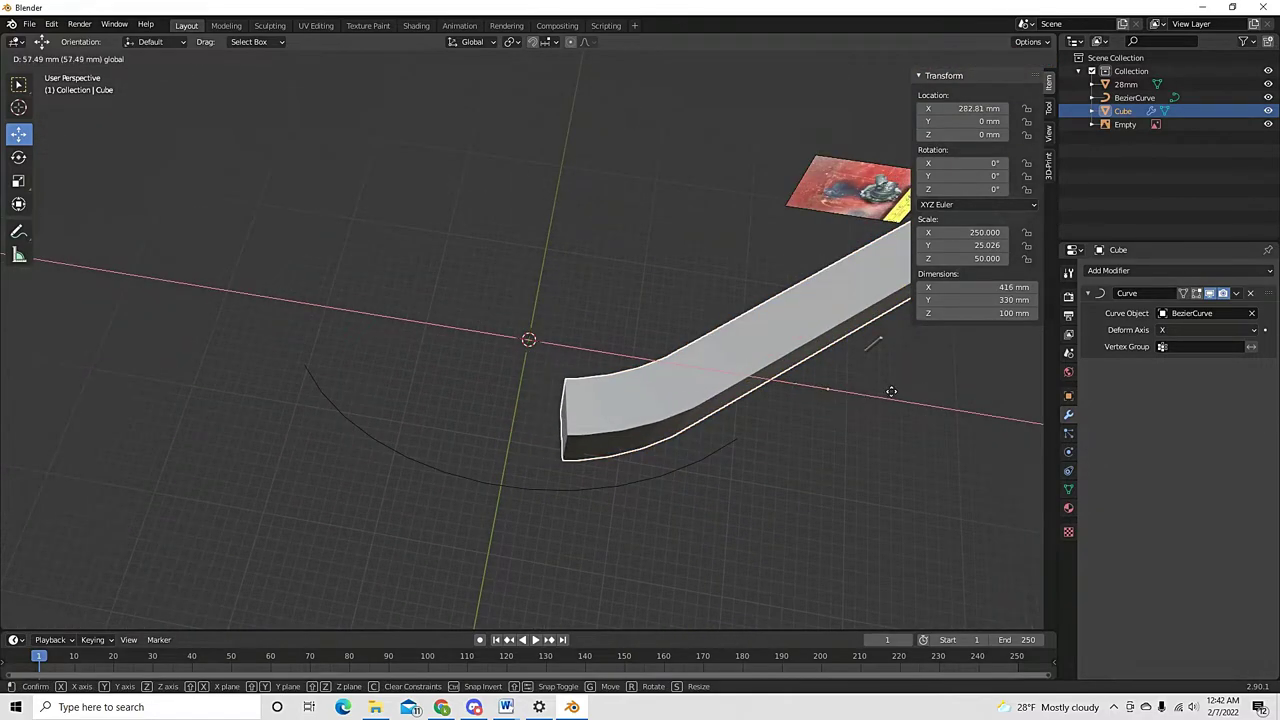
left_click(571, 373)
middle_click_drag(571, 373, 416, 464)
left_click(418, 456)
key("g")
key("y")
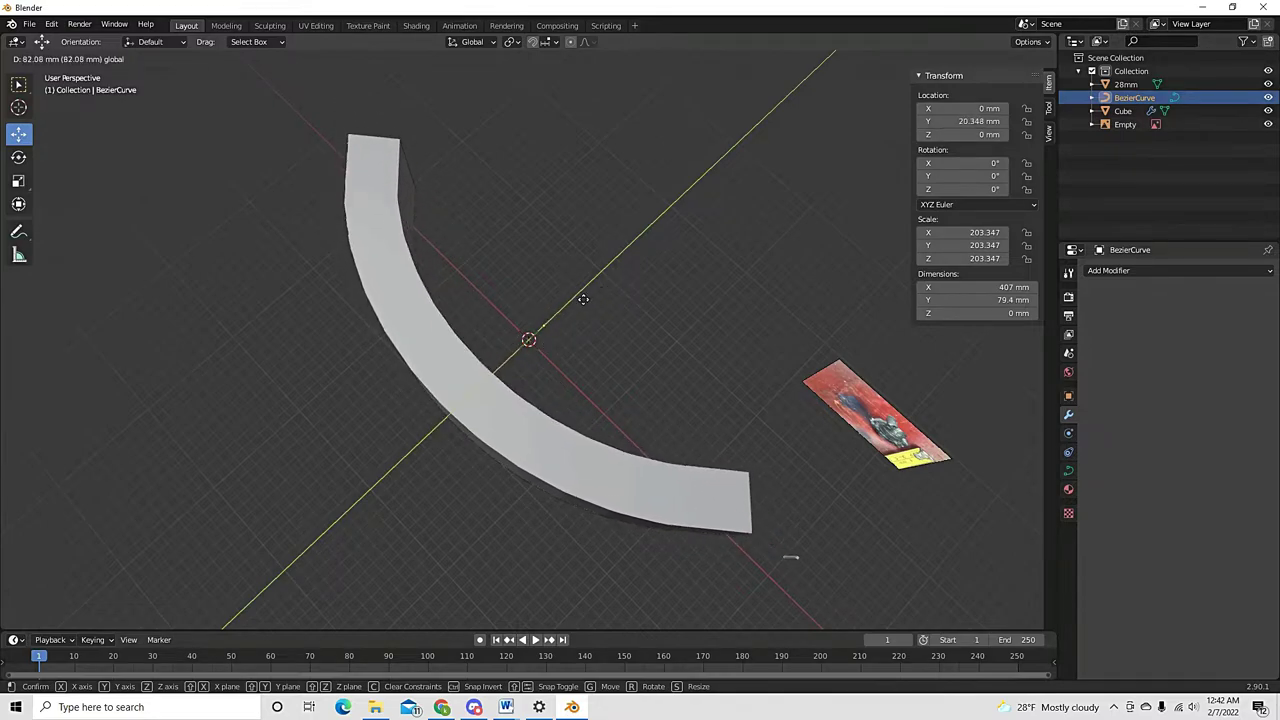
left_click(533, 316)
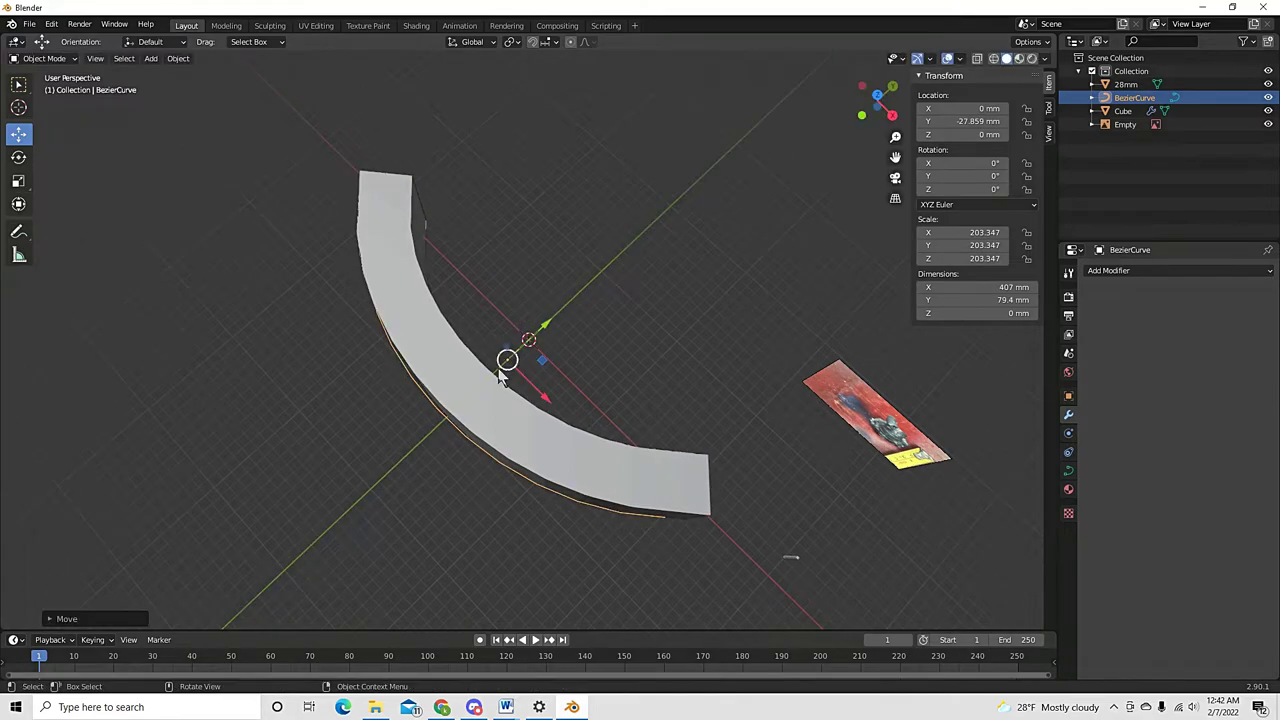
middle_click_drag(503, 363, 509, 376)
Slide the bent cube along X to centre the curved block at −23.807 mm
left_click(509, 426)
key("g")
key("x")
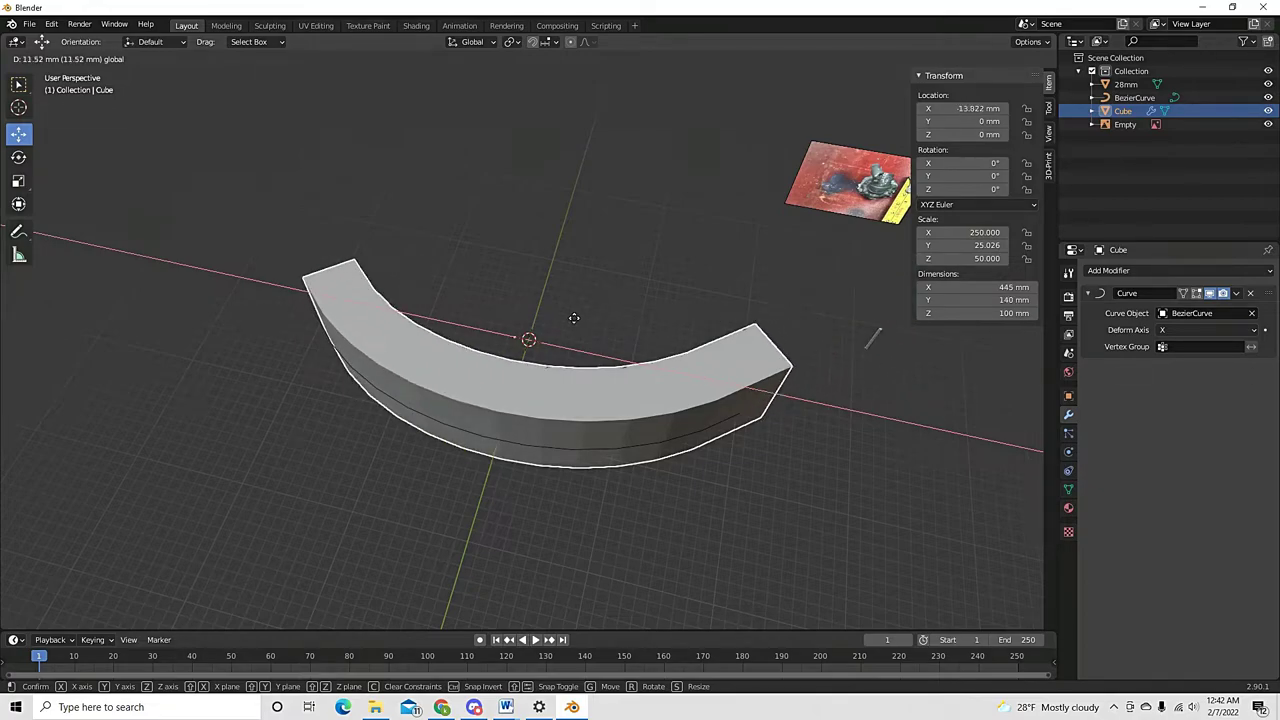
left_click(551, 349)
middle_click_drag(551, 349, 562, 381)
key("g")
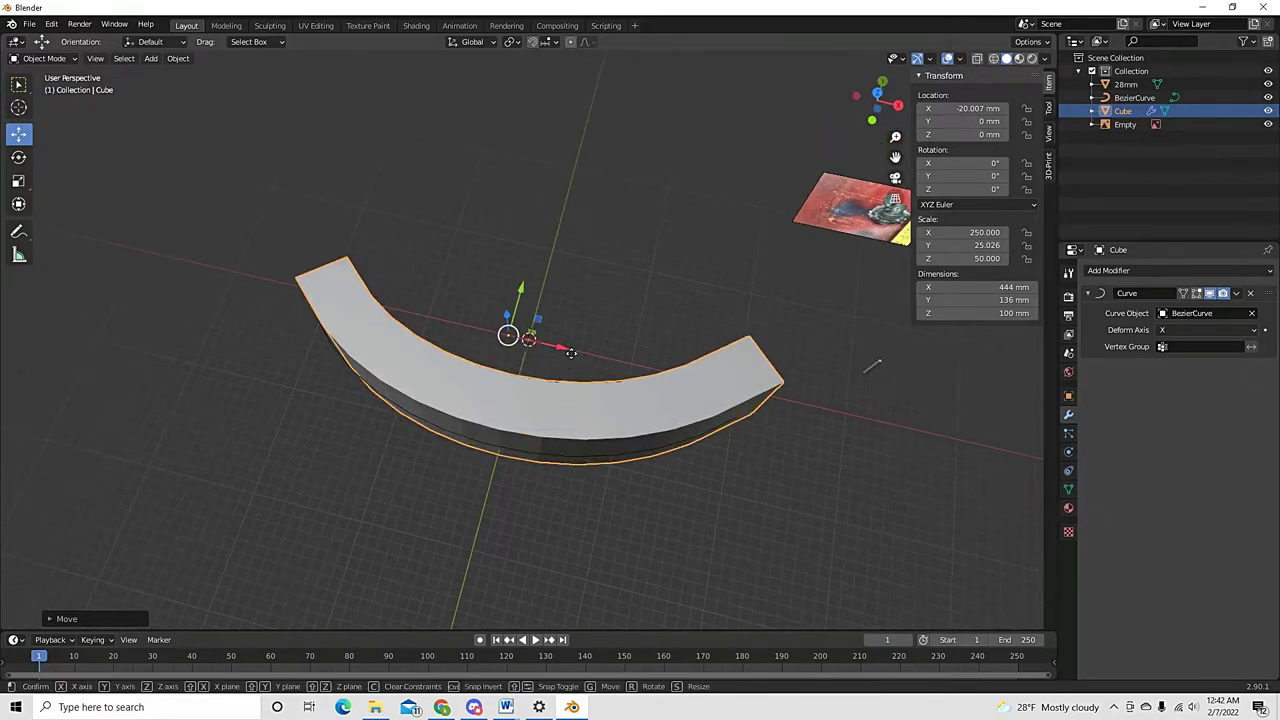
key("x")
left_click(557, 443)
middle_click_drag(557, 443, 463, 260)
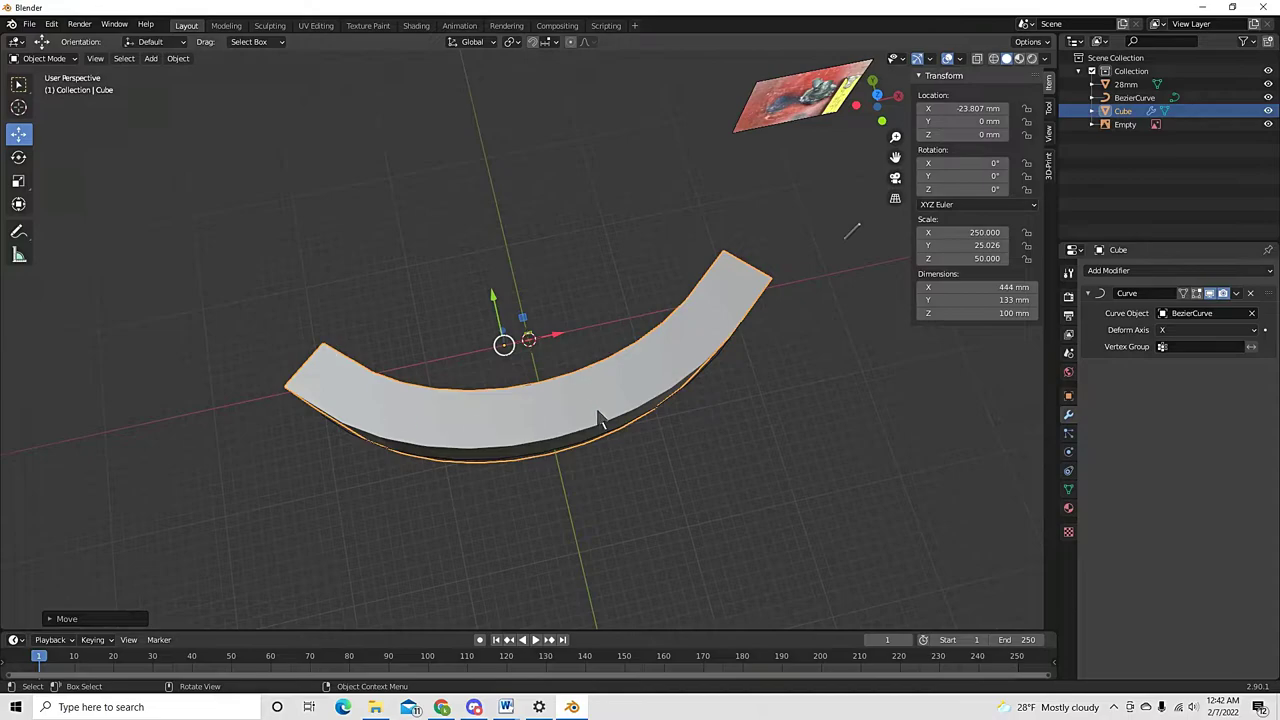
middle_click_drag(600, 420, 594, 432)
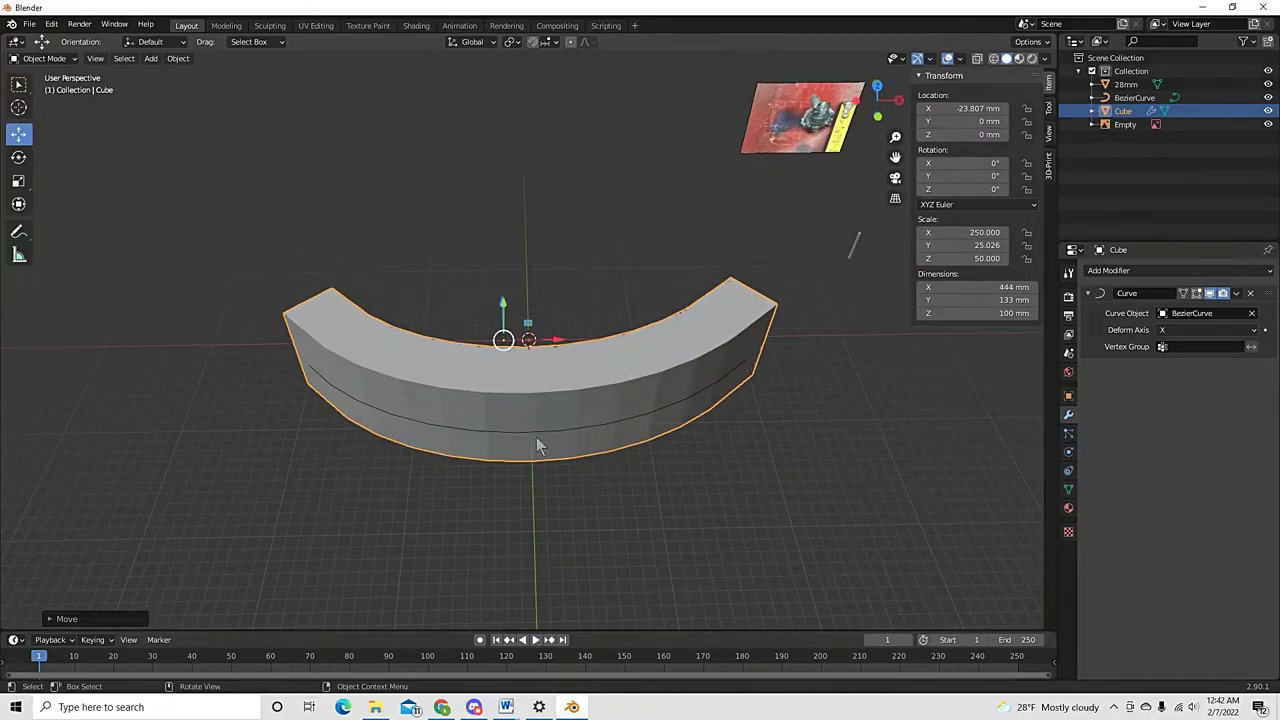
middle_click_drag(538, 447, 603, 449)
Apply the Curve modifier, then set BezierCurve's rotation to exactly 0°, 90°, 0°
left_click(1237, 294)
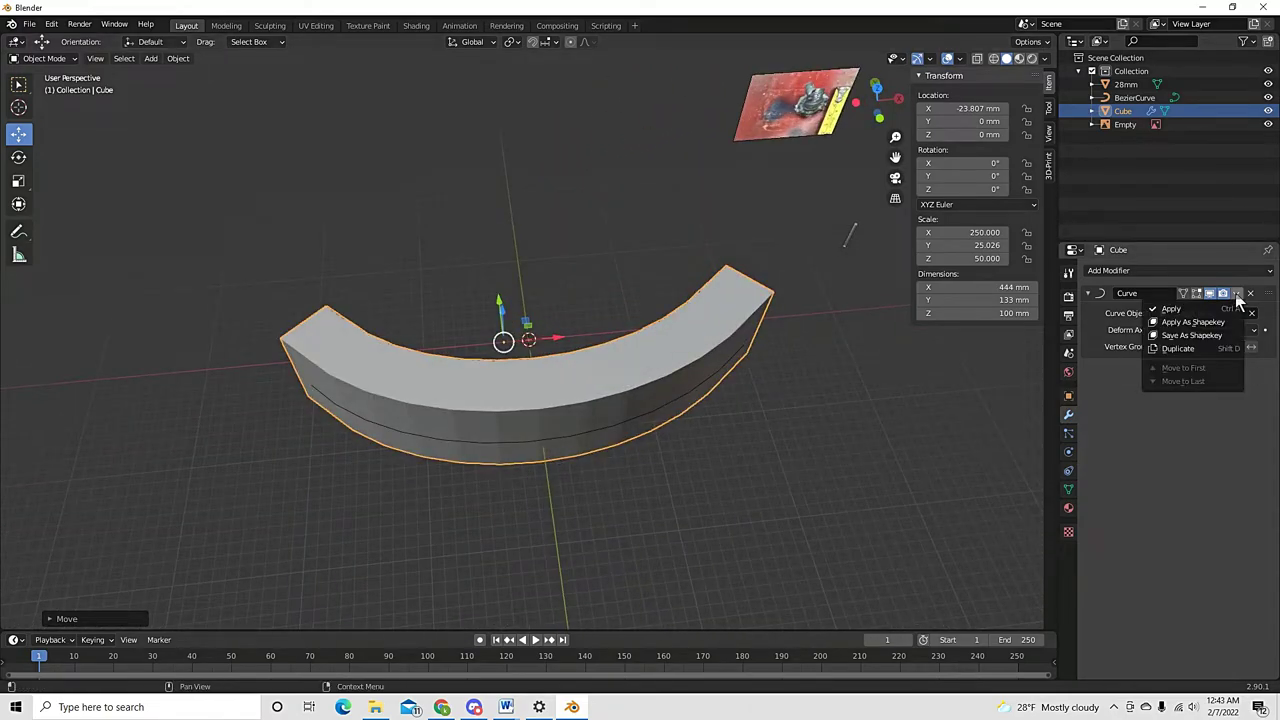
left_click(1188, 311)
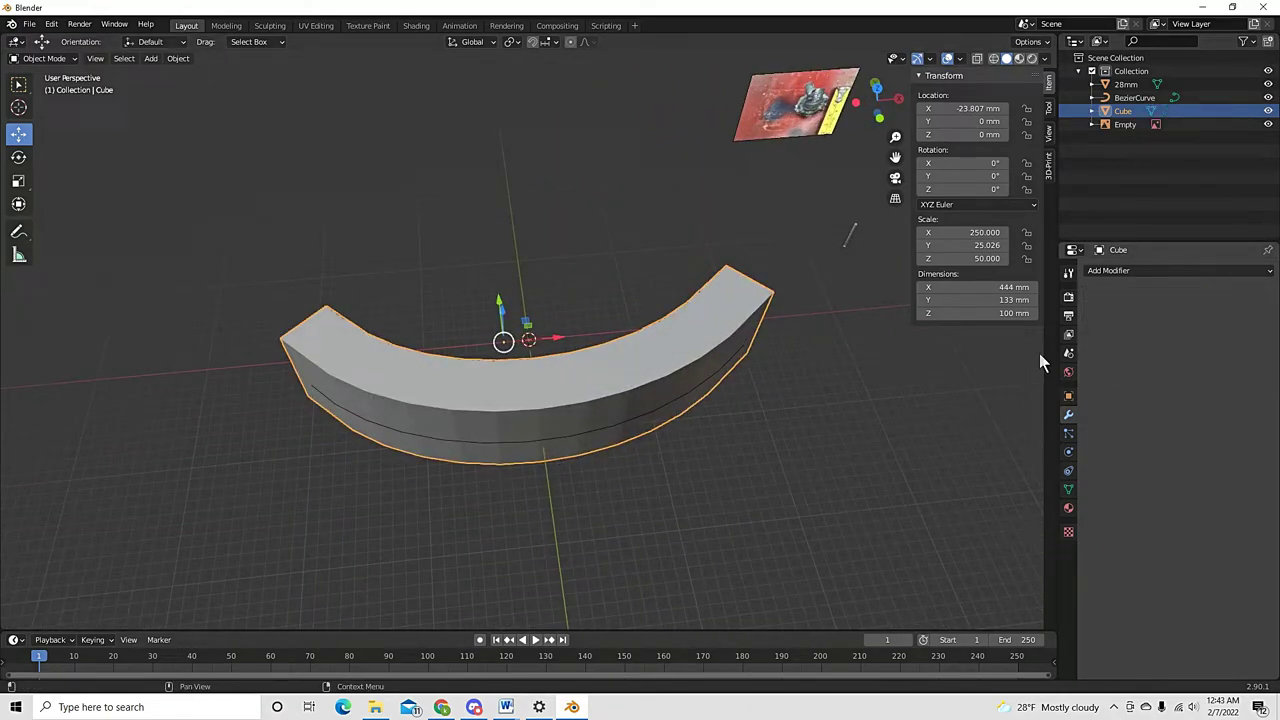
left_click(546, 445)
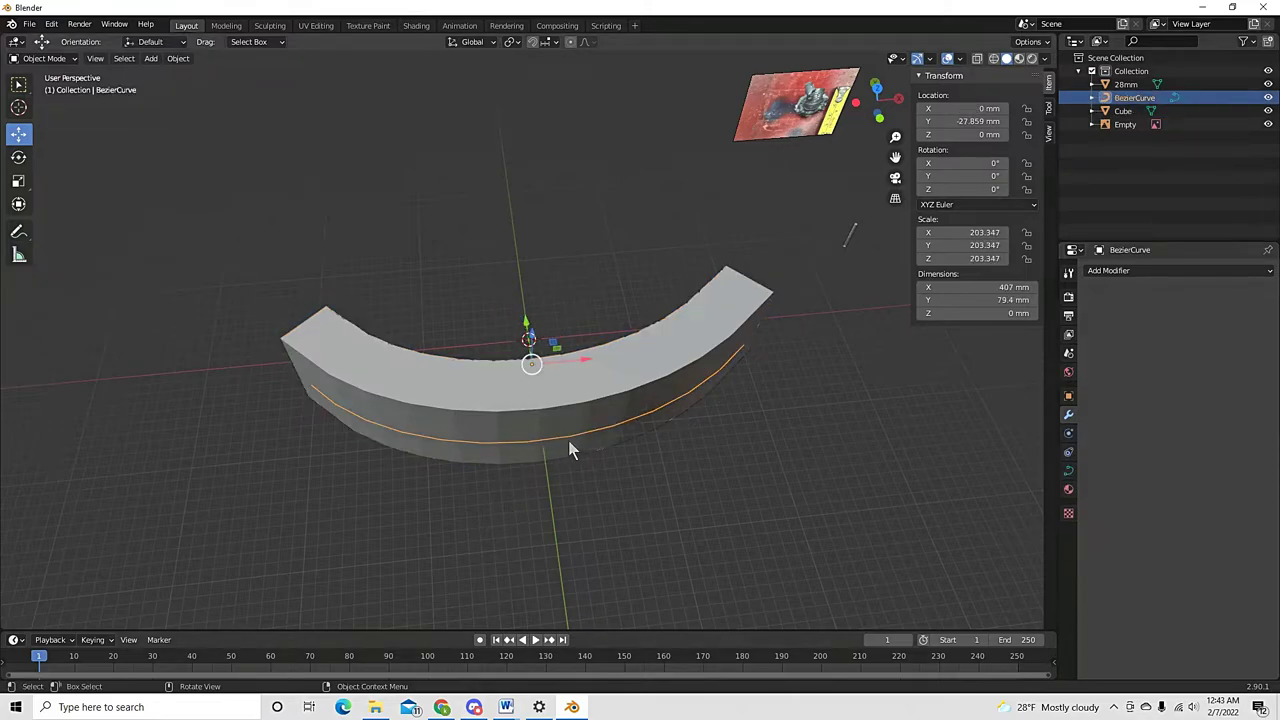
middle_click_drag(541, 480, 538, 502)
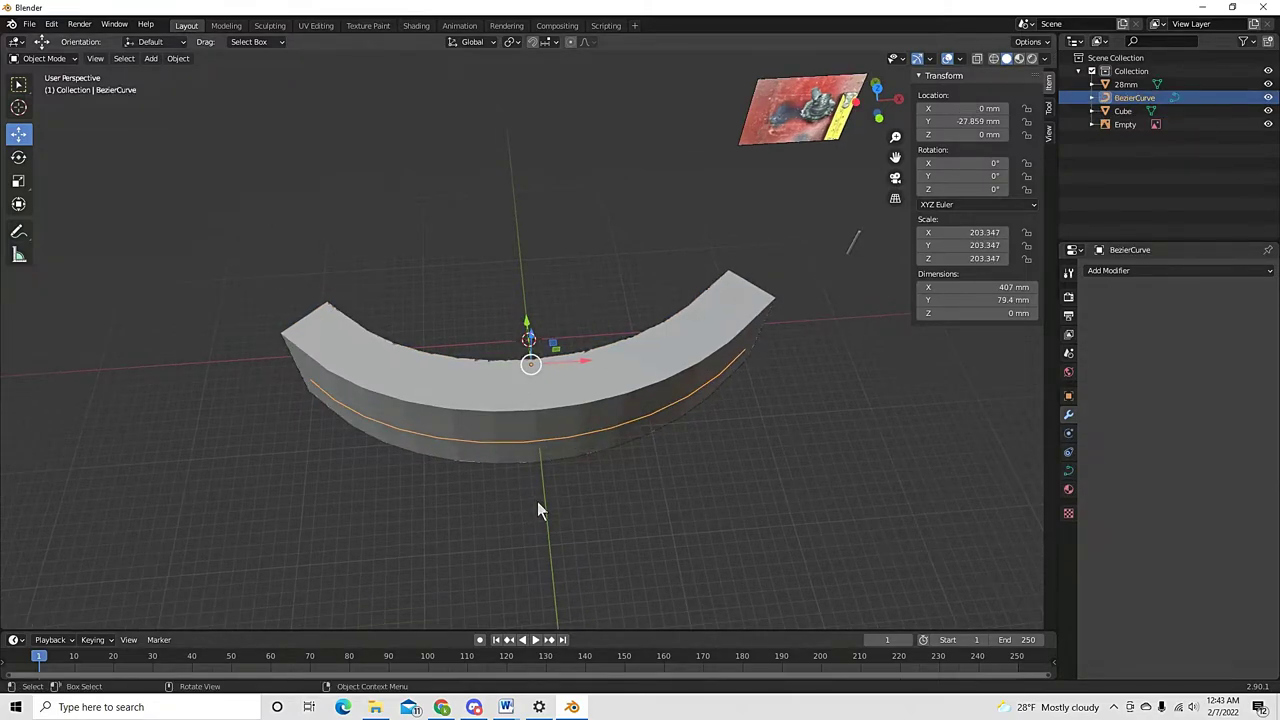
key("KP_1")
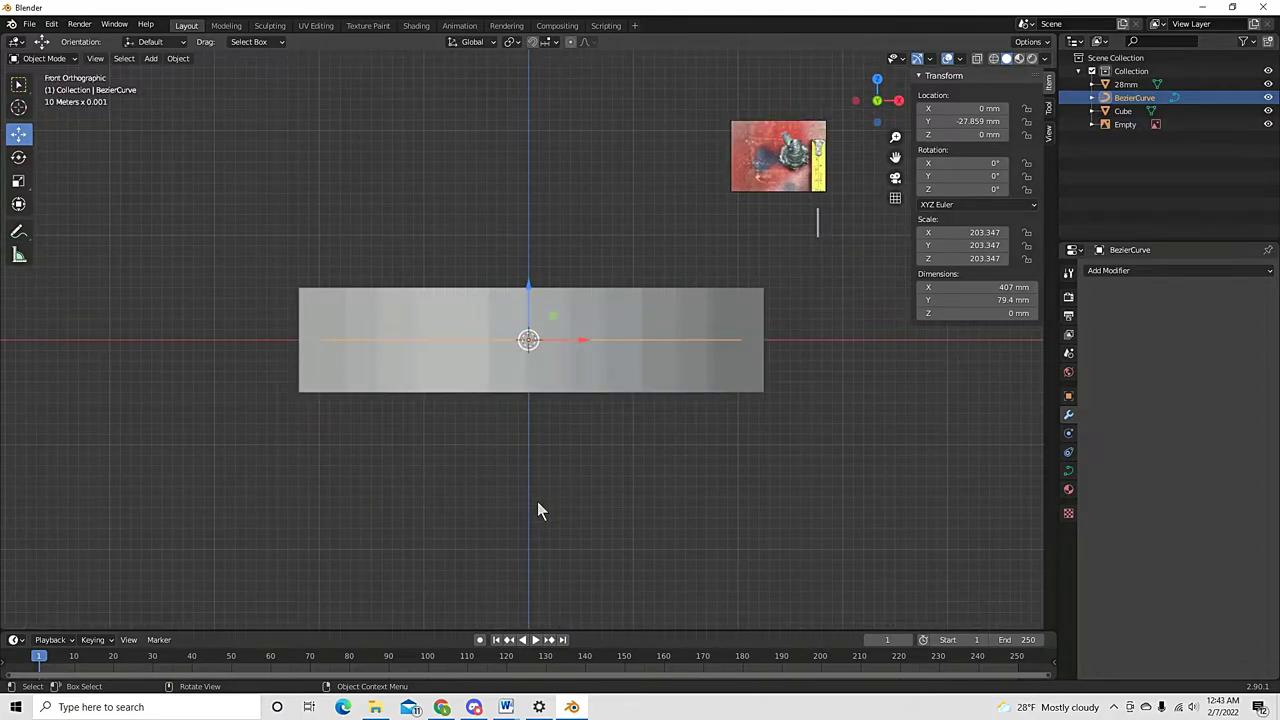
key("r")
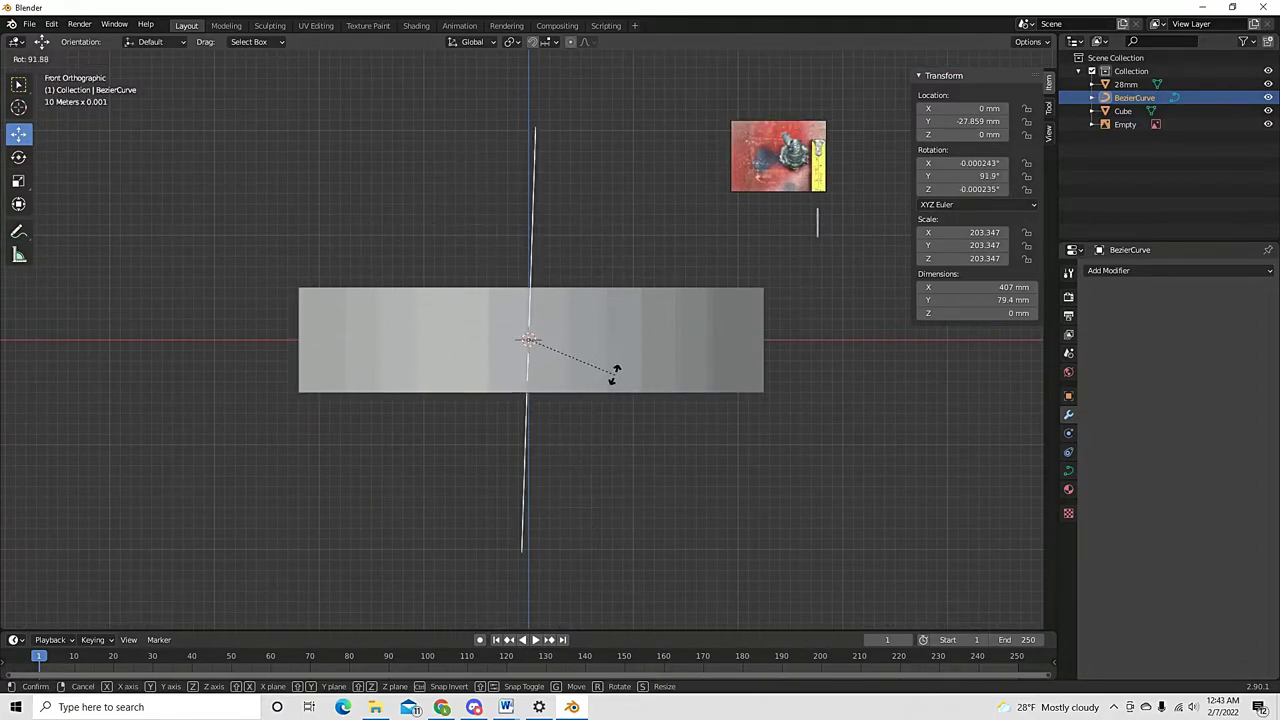
left_click(617, 372)
left_click(975, 176)
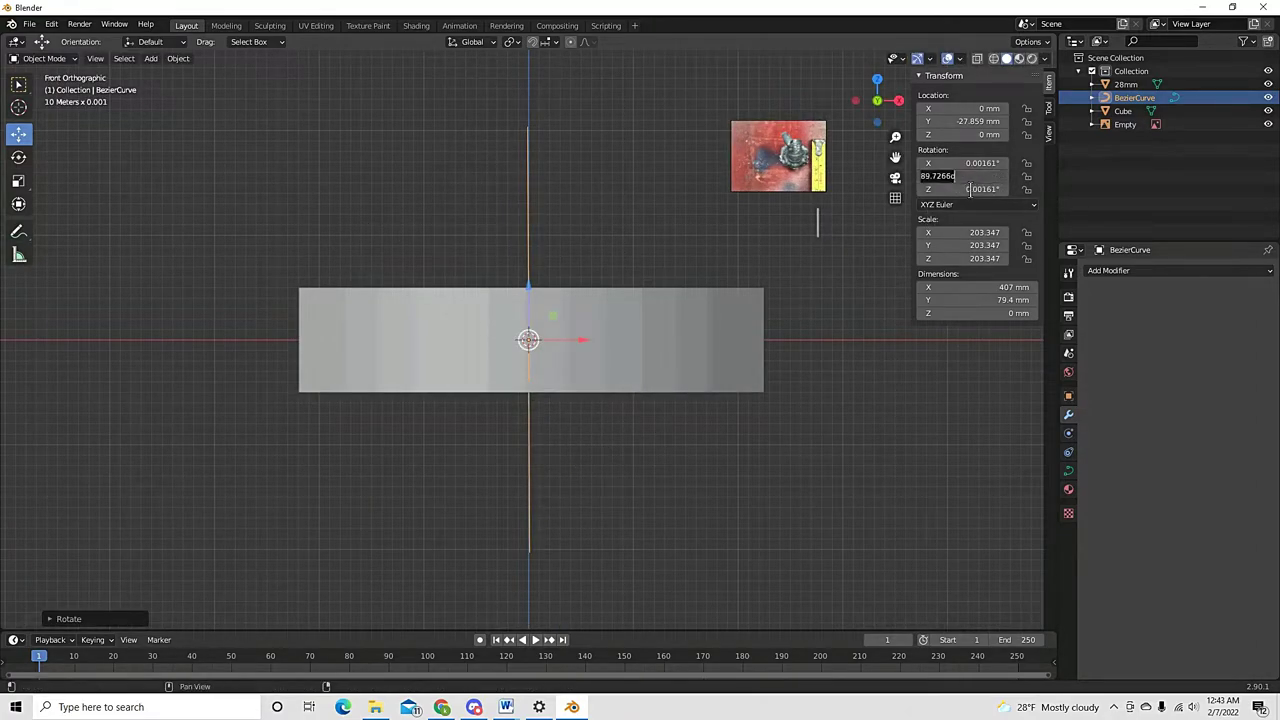
type("90")
key("shift+Tab")
type("0")
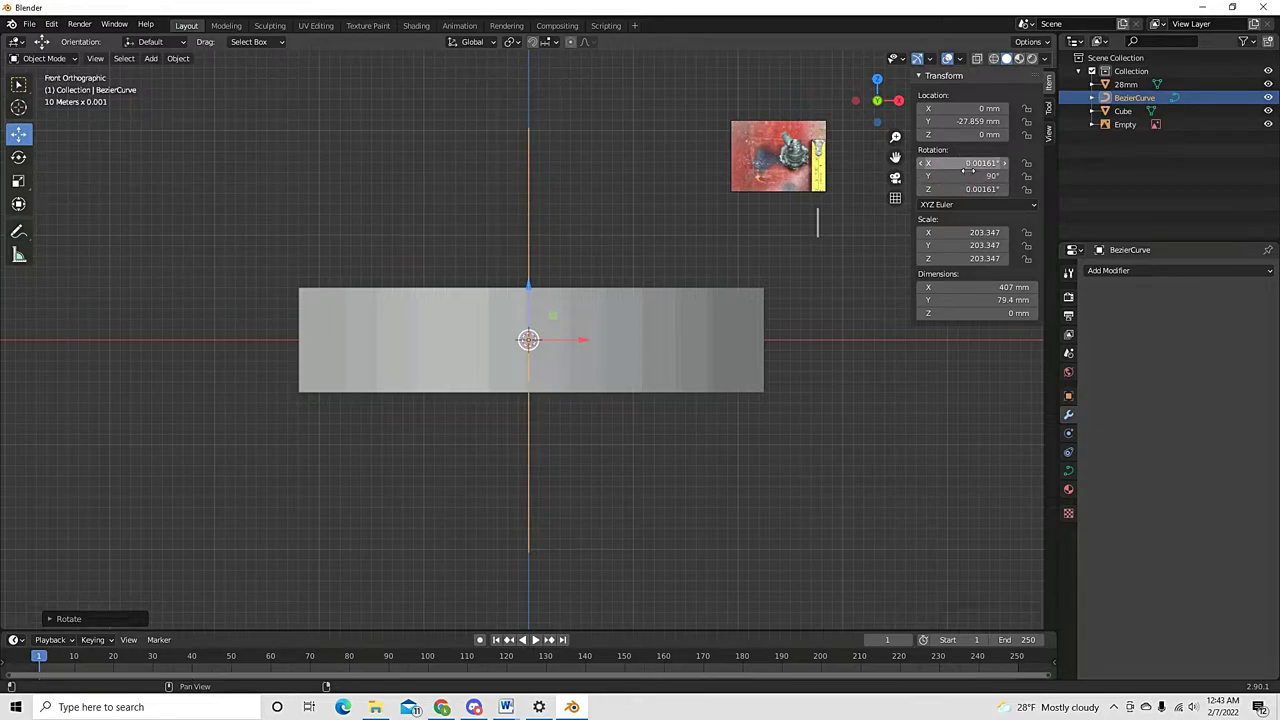
key("Return")
key("Return")
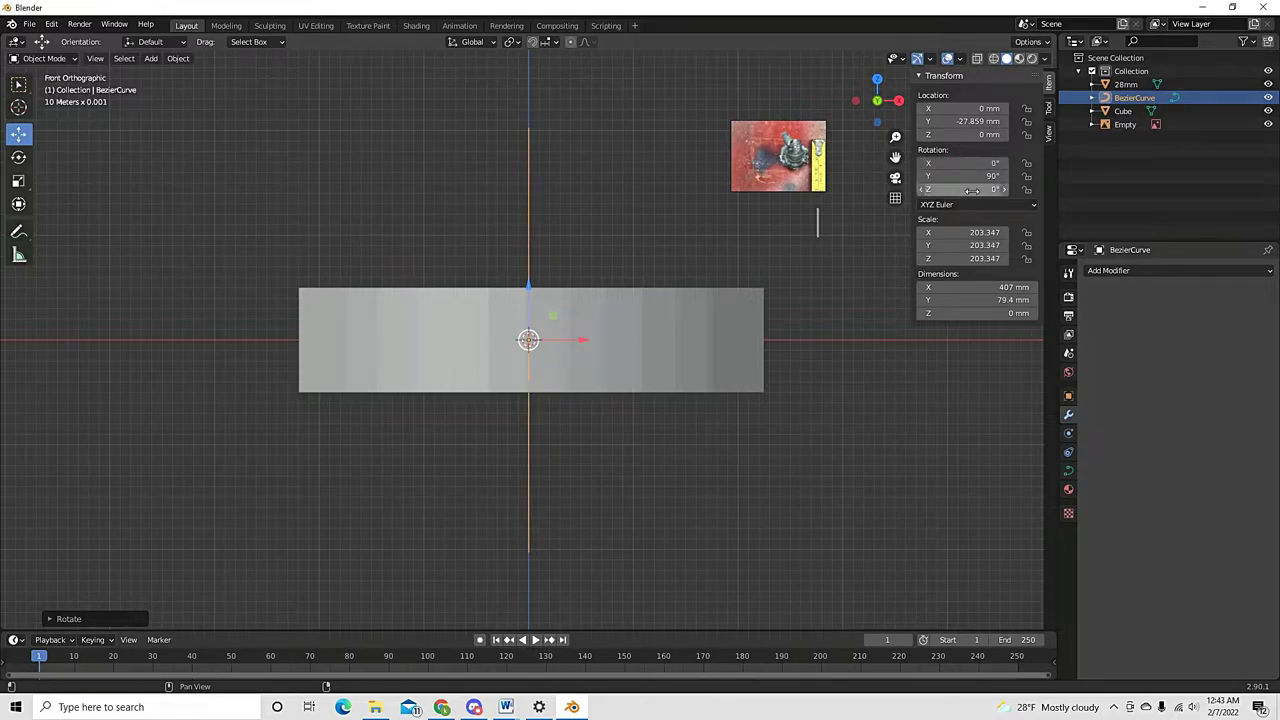
Reset the curved block to the origin and shift it left along X to −27.376 mm
middle_click_drag(563, 243, 538, 355)
left_click(538, 362)
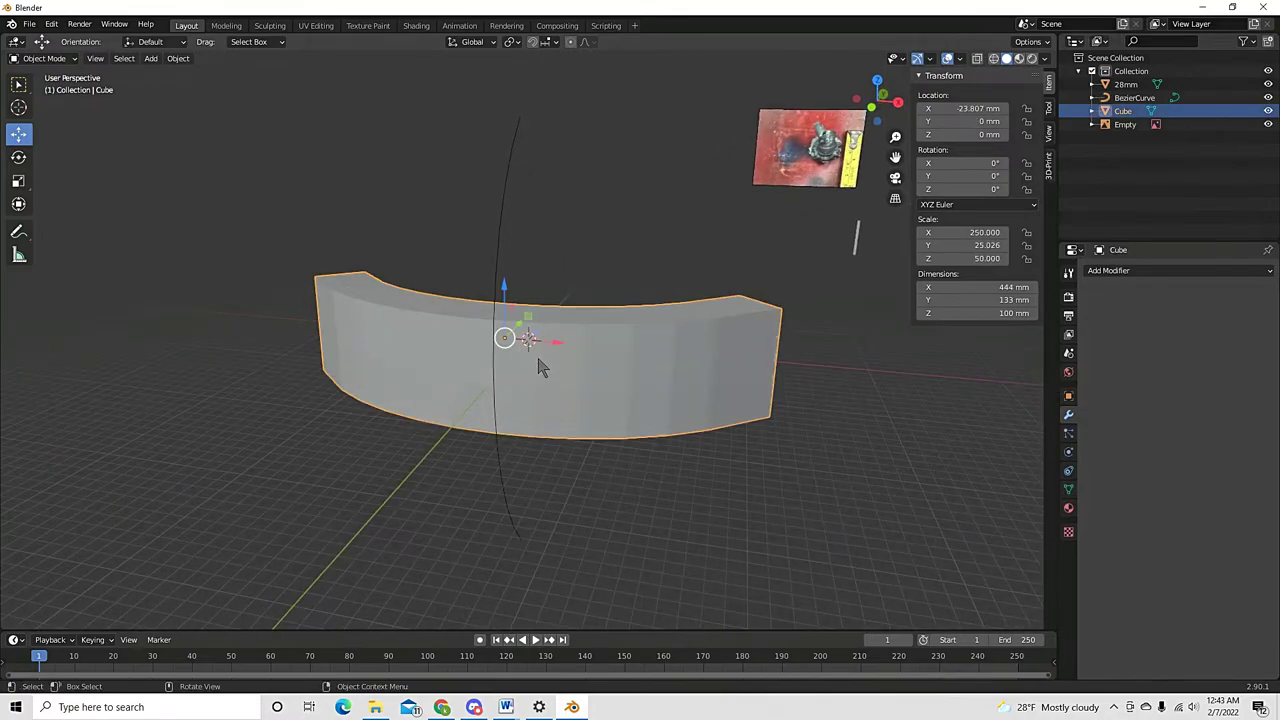
left_click_drag(566, 347, 566, 348)
key("KP_1")
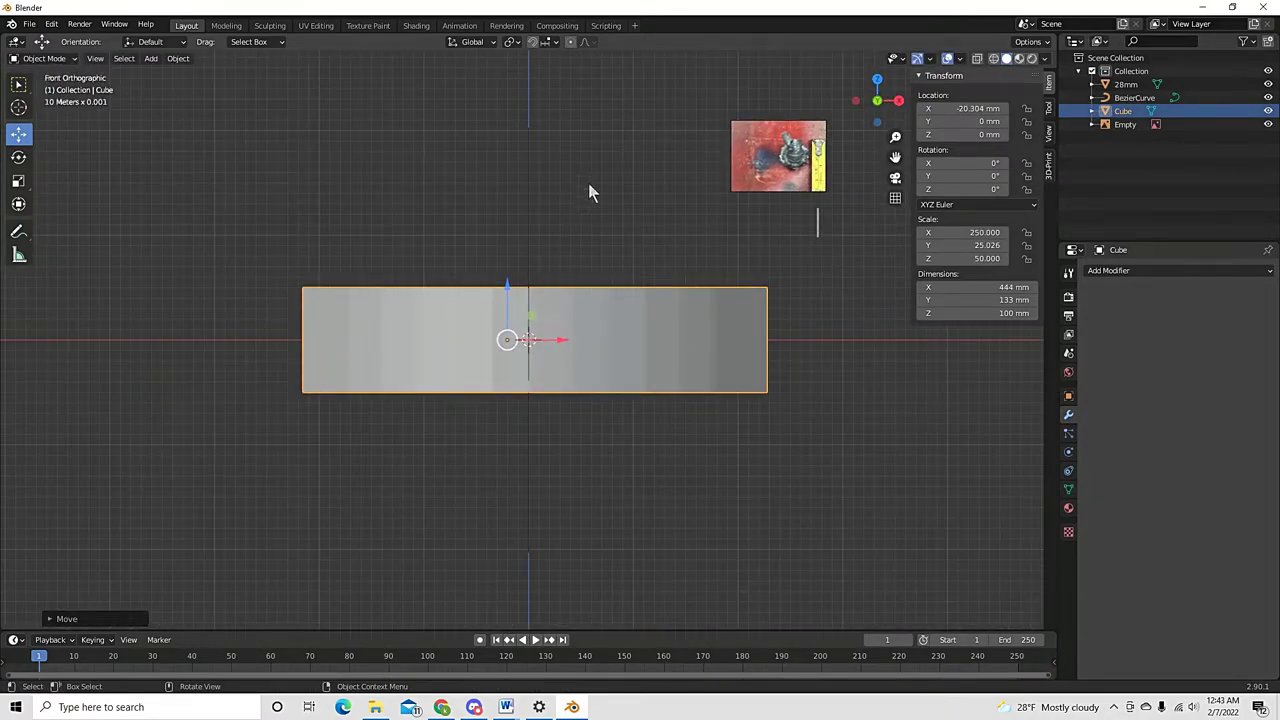
key("alt+g")
left_click_drag(586, 350, 559, 353)
Set the block's origin to the 3D cursor, move it along Y, recentre the origin, raise it
right_click(590, 352)
mouse_move(595, 340)
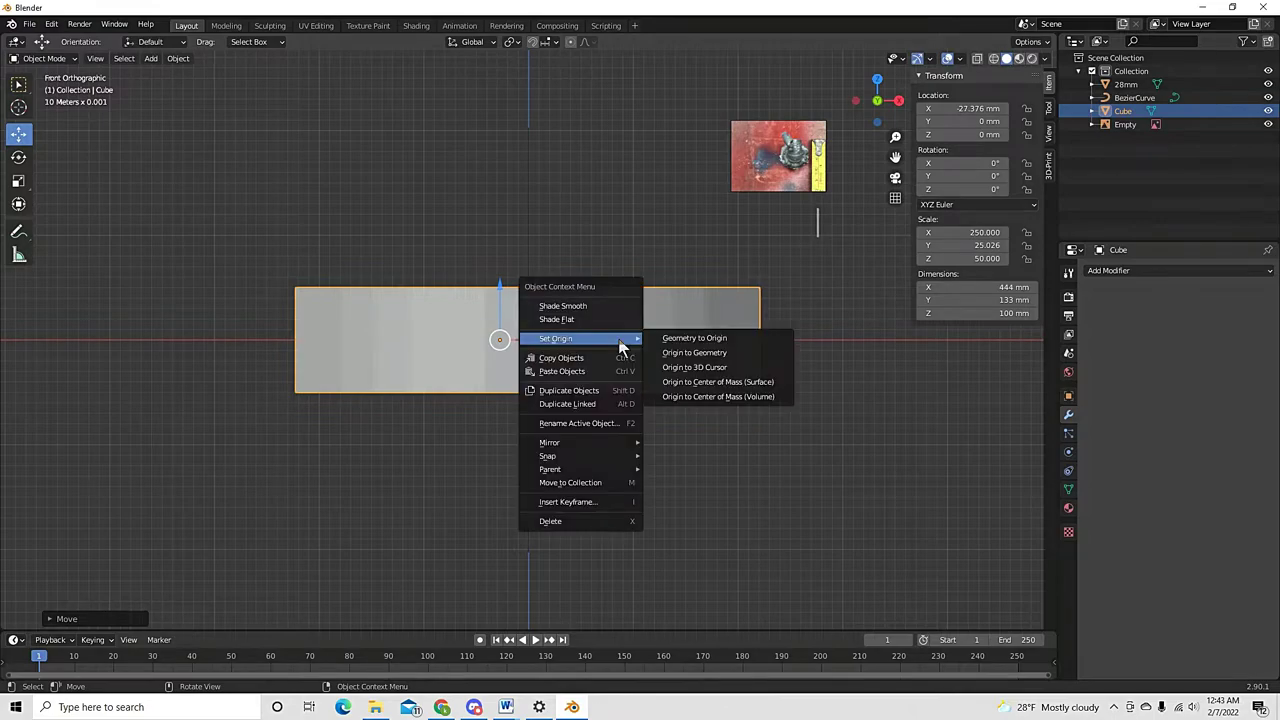
left_click(703, 368)
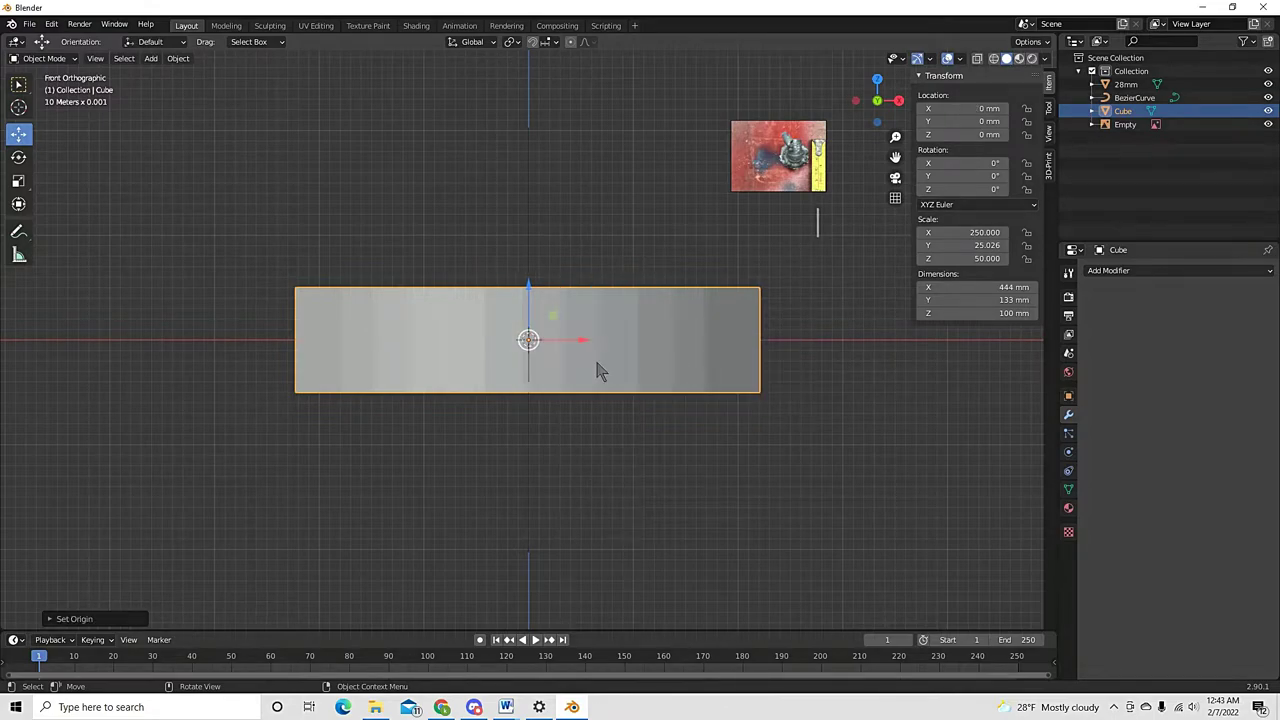
middle_click_drag(597, 360, 596, 388)
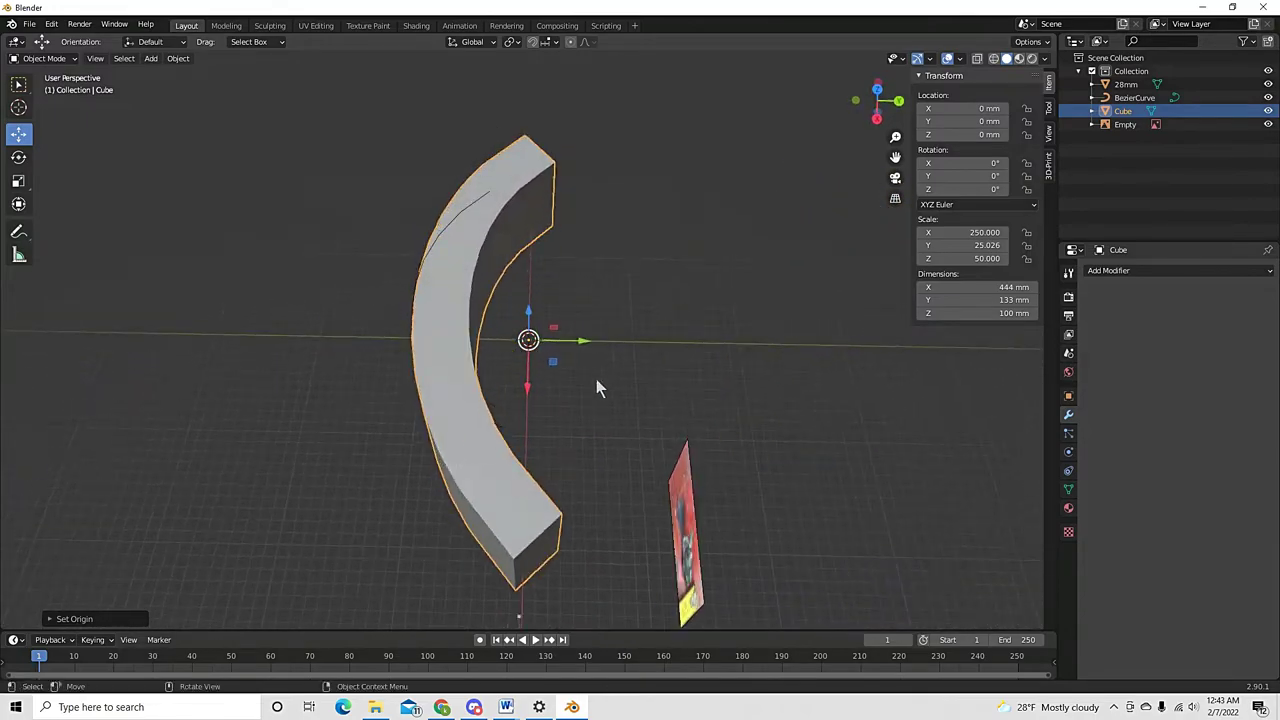
left_click_drag(590, 347, 643, 347)
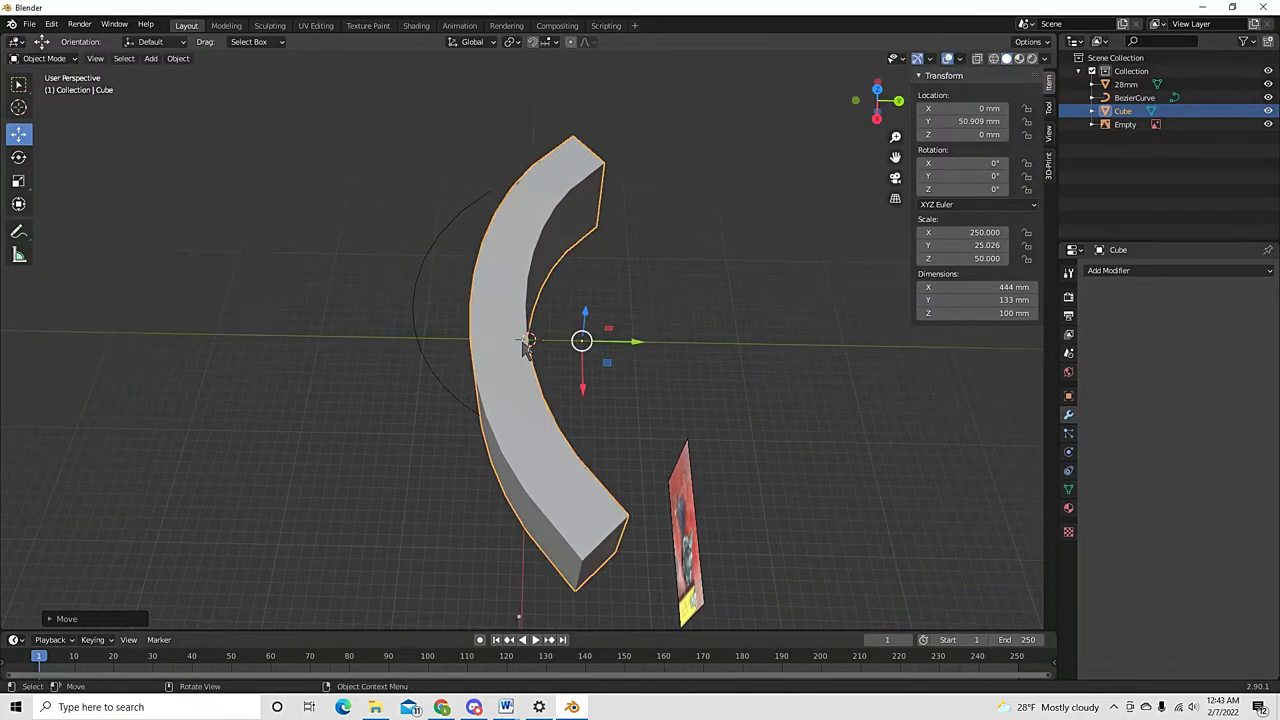
right_click(505, 347)
left_click(566, 376)
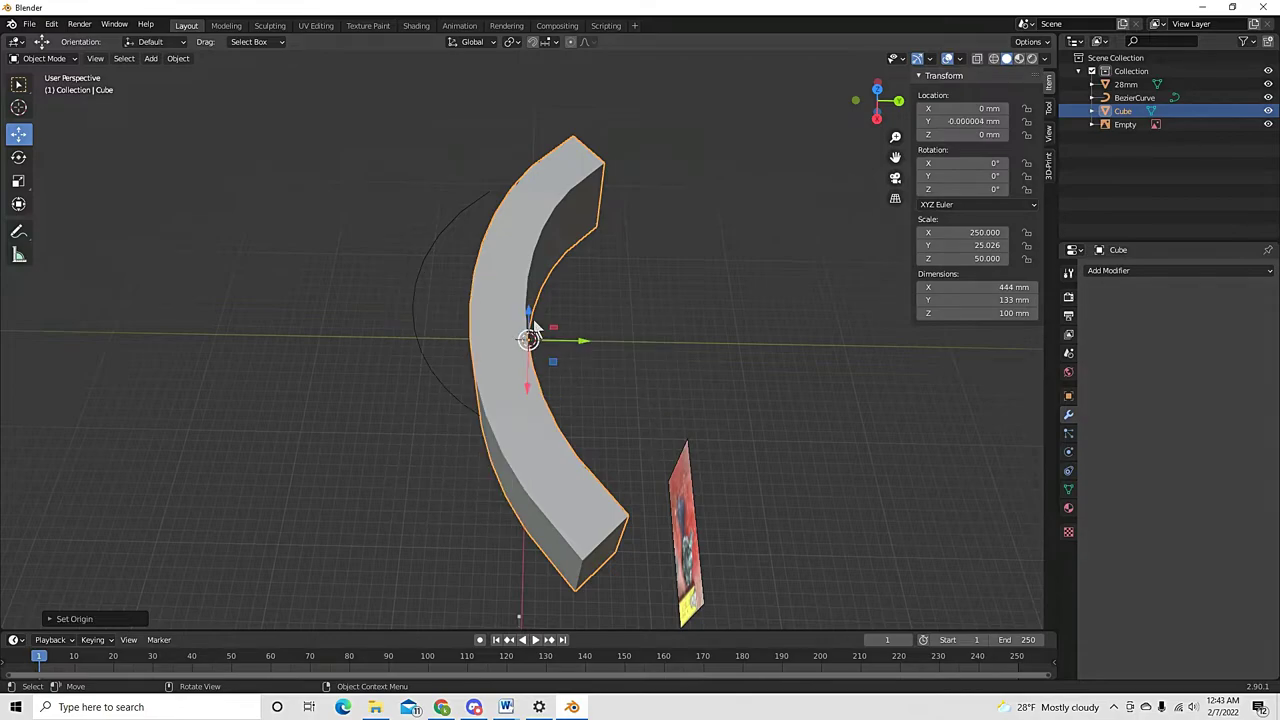
left_click_drag(528, 330, 528, 230)
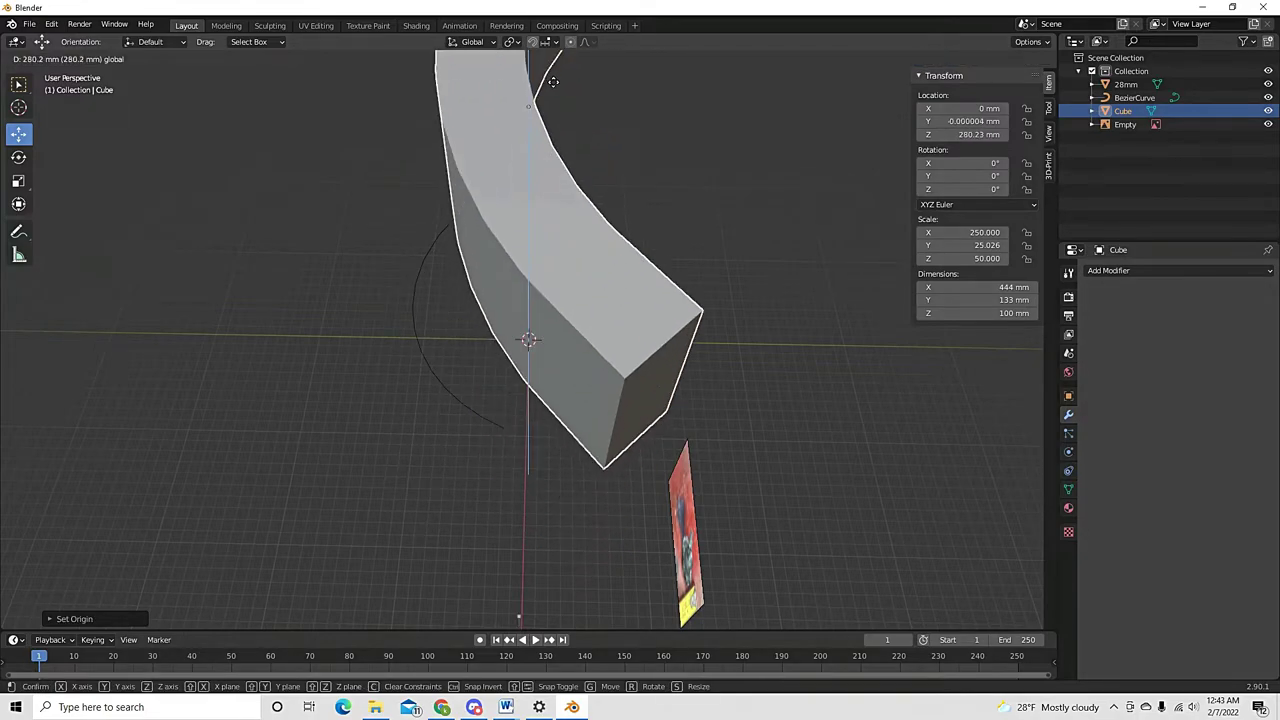
middle_click_drag(528, 230, 447, 211)
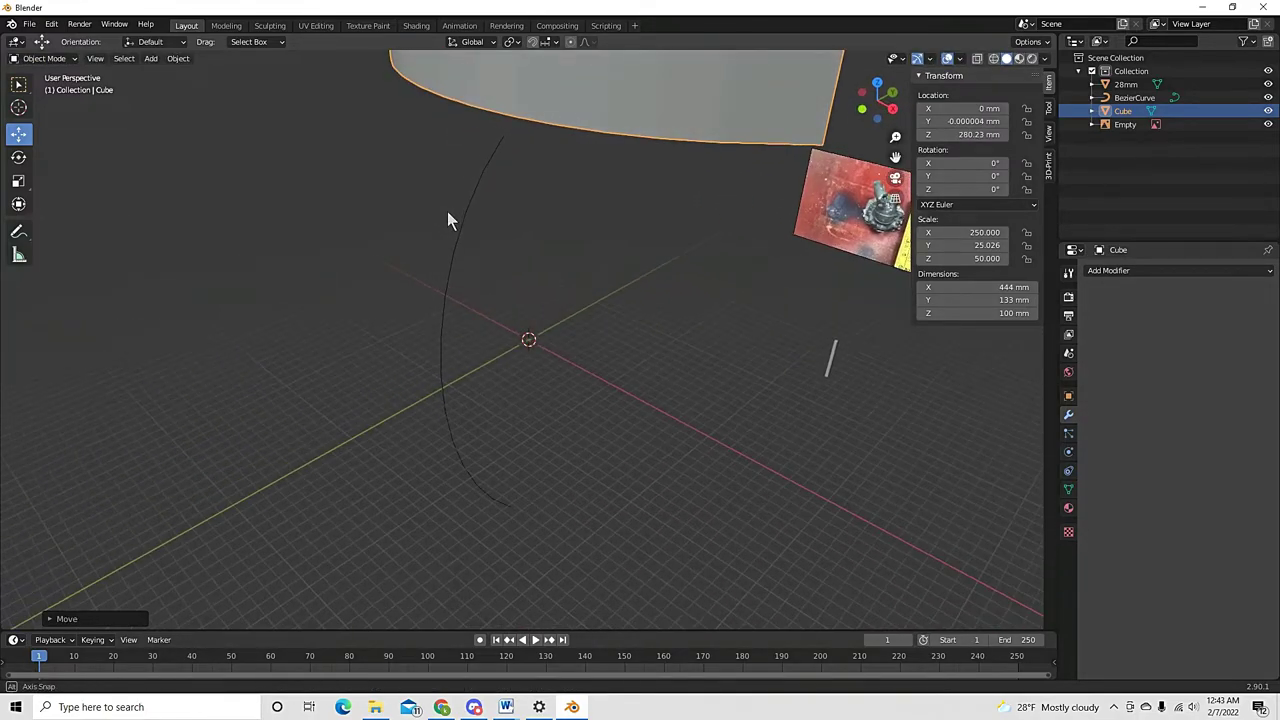
Test a Curve modifier on BezierCurve, switching Deform Axis from Y to X, lowering the cube on Z
left_click(1125, 270)
left_click(1107, 330)
left_click(1190, 330)
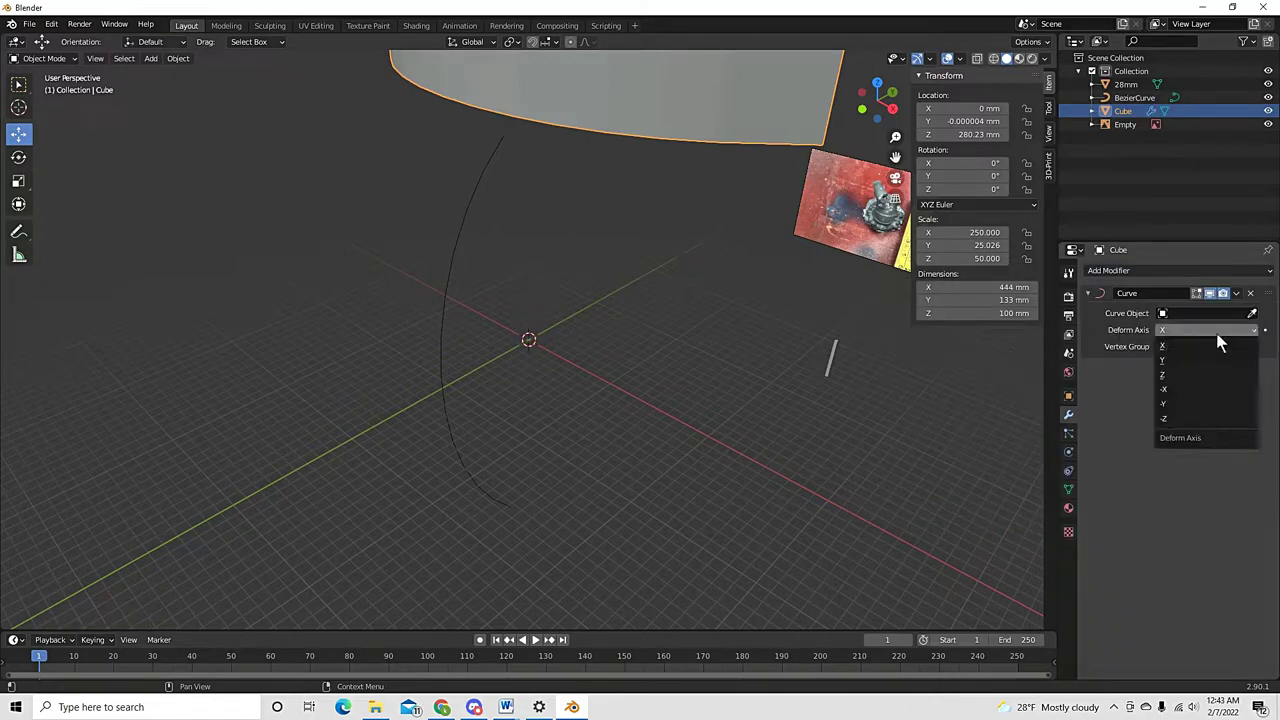
left_click(1252, 313)
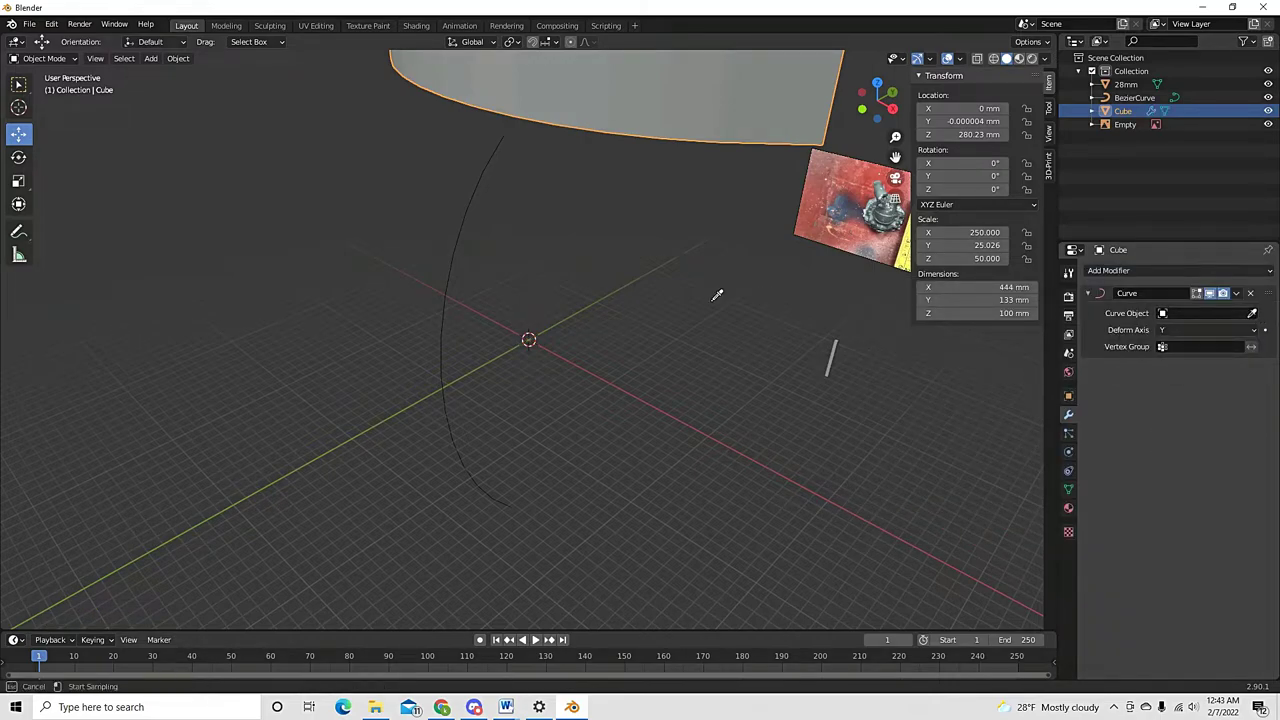
left_click(446, 349)
middle_click_drag(446, 350, 497, 277)
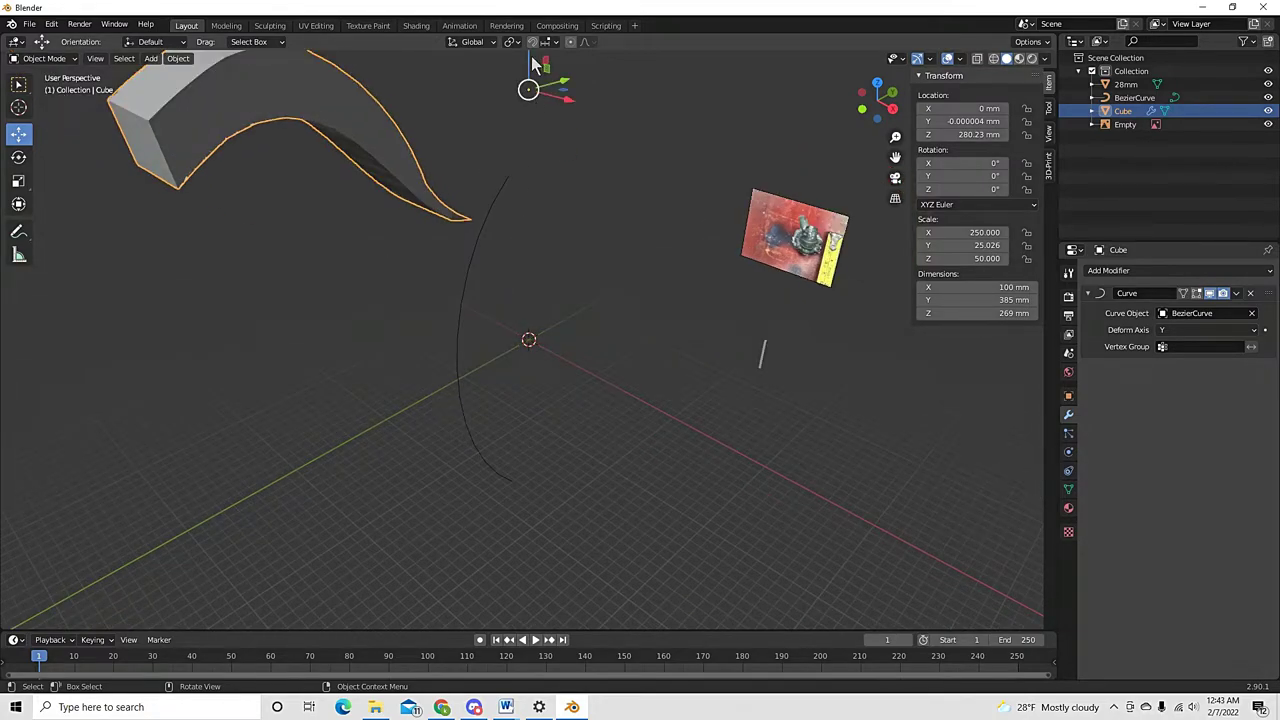
left_click_drag(537, 65, 550, 305)
left_click(1205, 330)
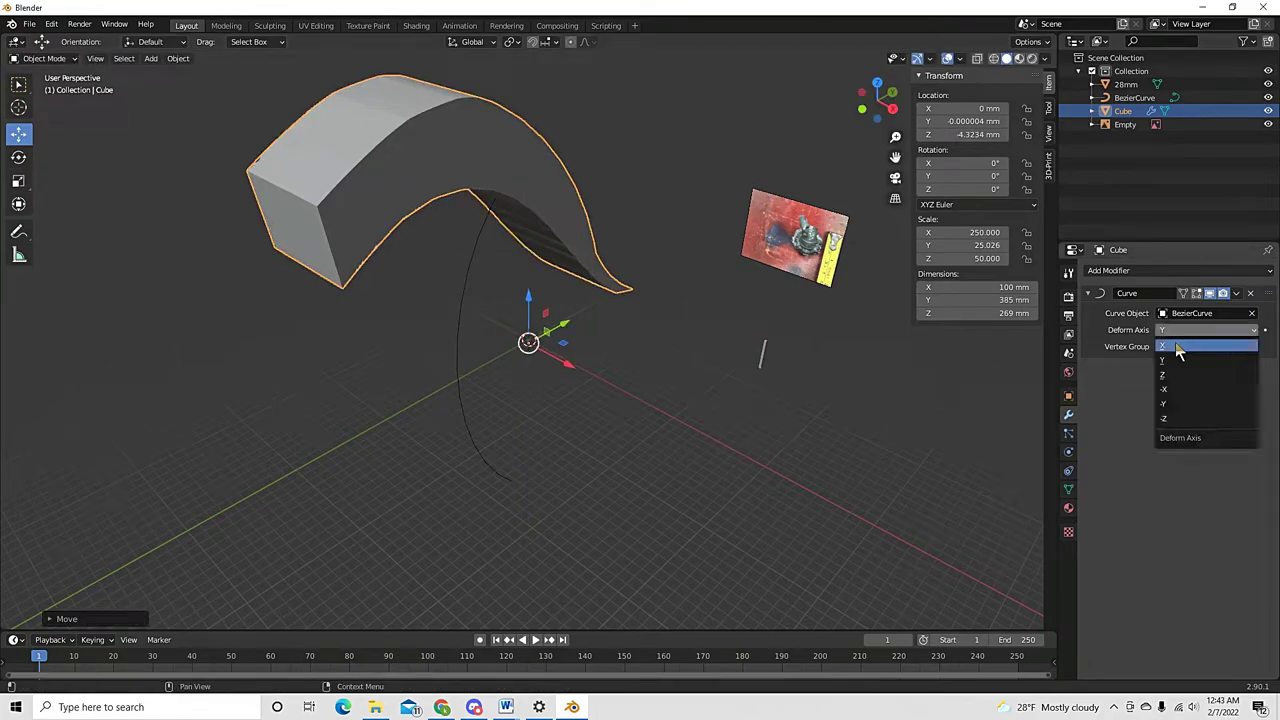
left_click(1175, 342)
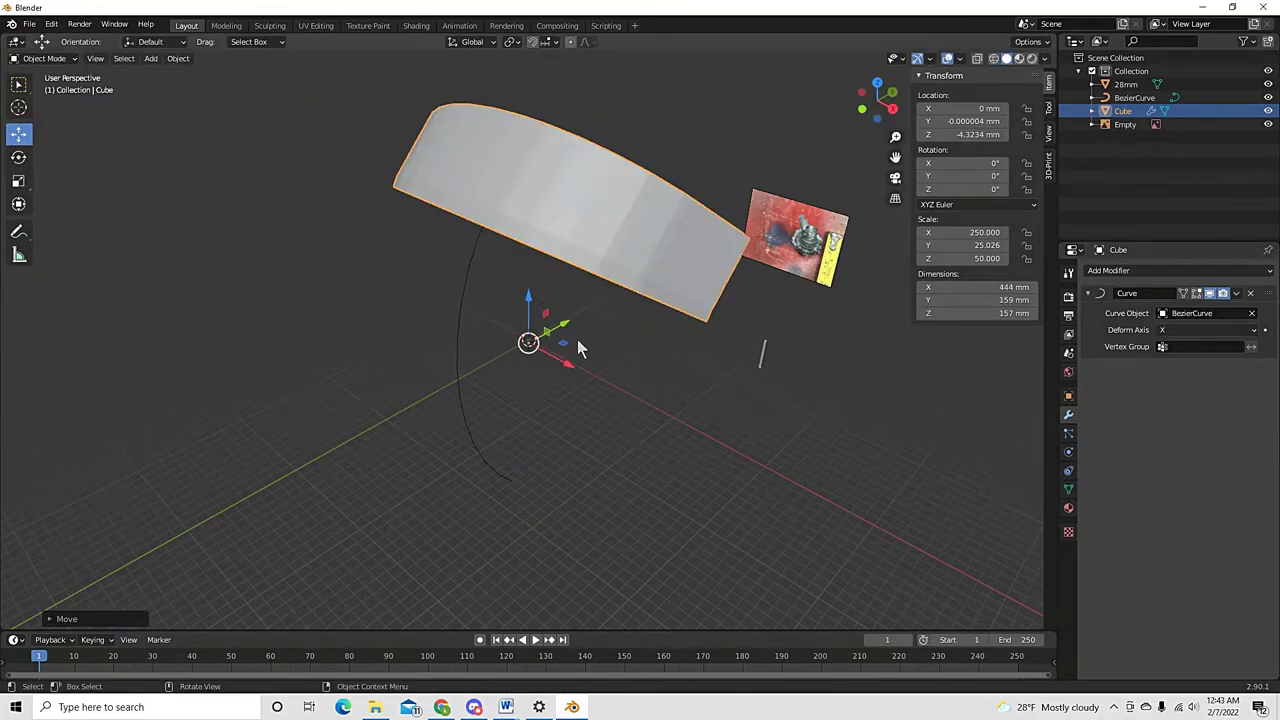
scroll(528, 290, "up", 3)
left_click_drag(530, 303, 531, 512)
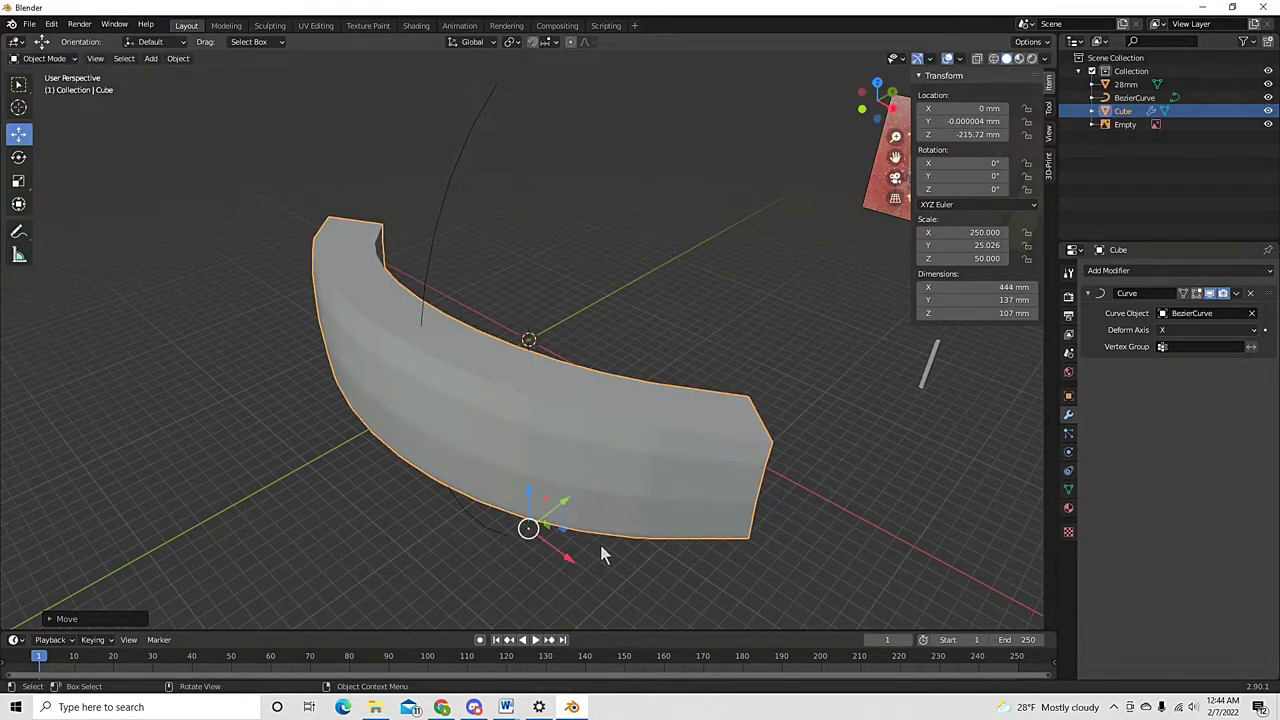
middle_click_drag(600, 545, 546, 436)
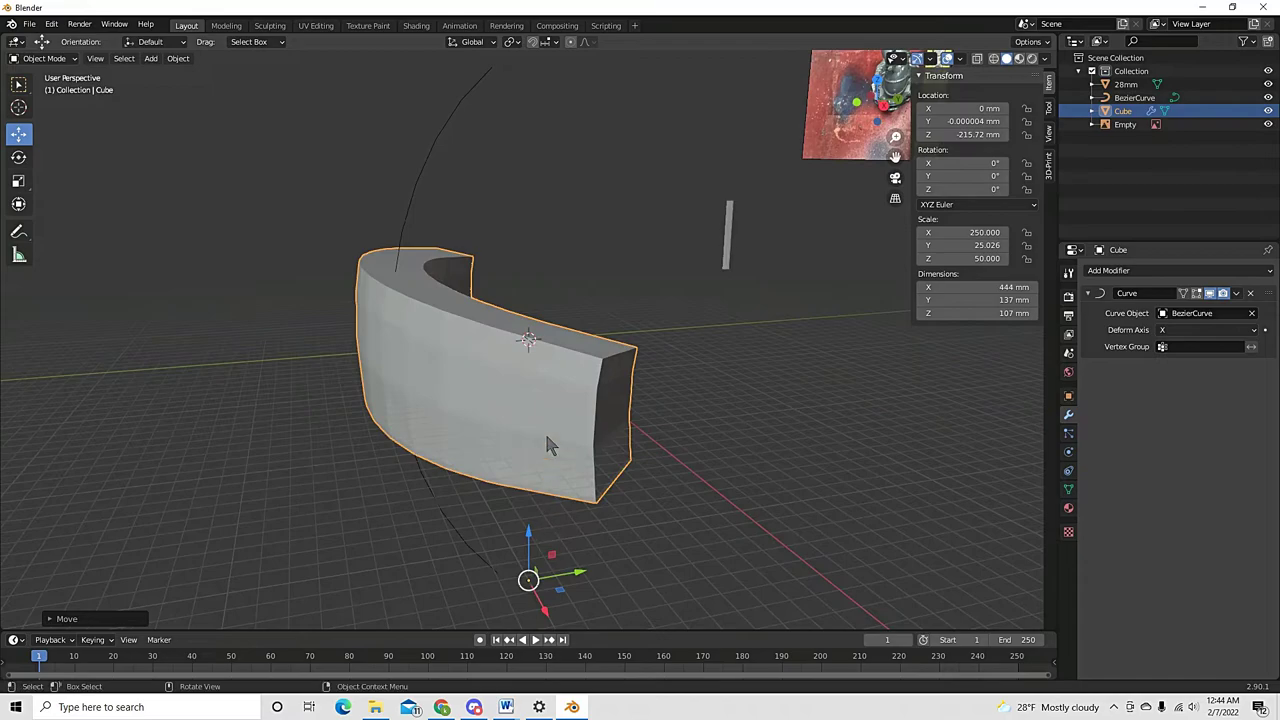
Remove the Curve modifier and raise the cube back to Z 33.097 mm
left_click(1250, 294)
middle_click_drag(614, 289, 494, 600)
left_click_drag(530, 592, 478, 347)
Scale the cube about three times taller on Z, to roughly 301 mm
key("s")
key("z")
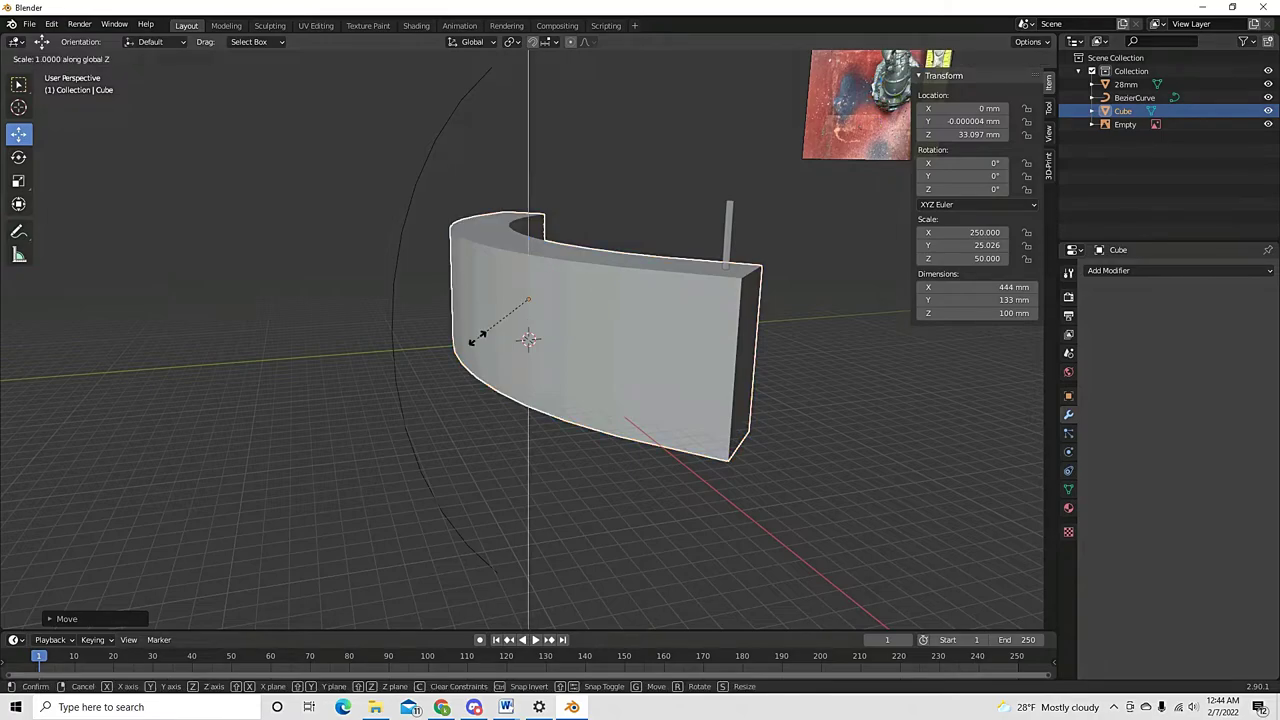
left_click(350, 378)
scroll(604, 278, "down", 3)
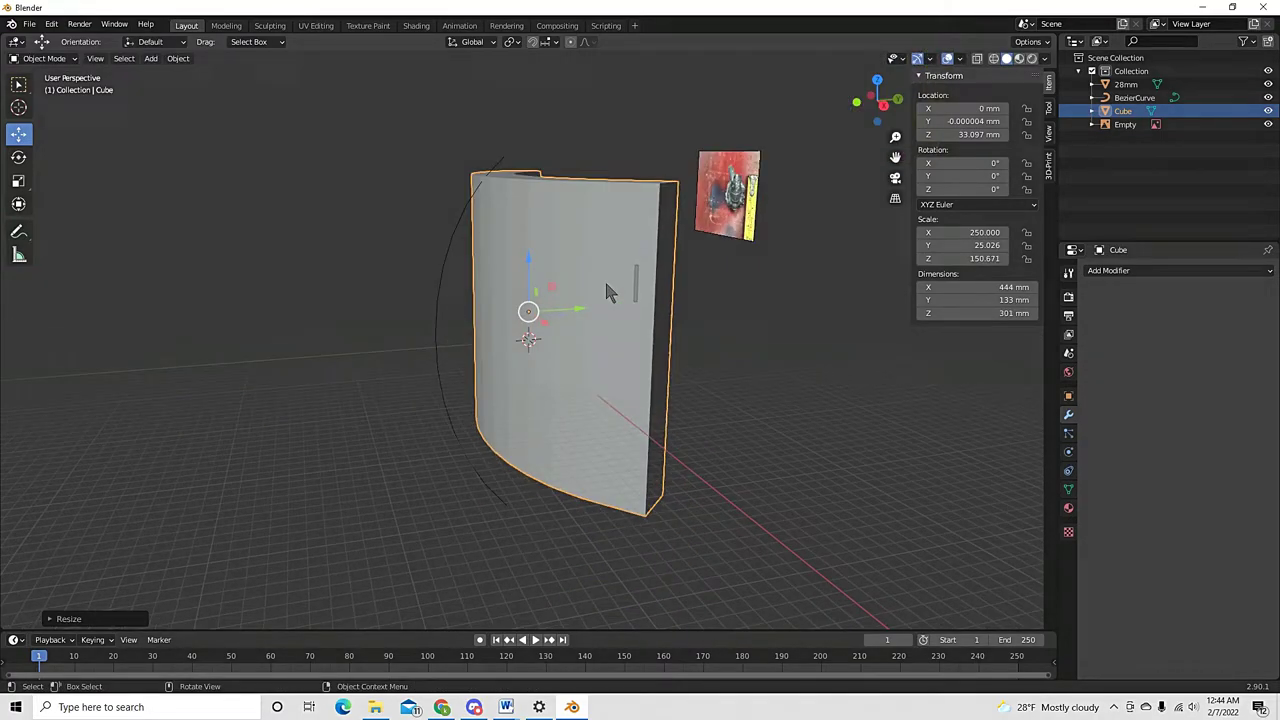
Test a BezierCurve Curve modifier again, remove it, and set the cube to Z −21.229 mm
left_click(1128, 271)
left_click(1110, 330)
left_click(1253, 314)
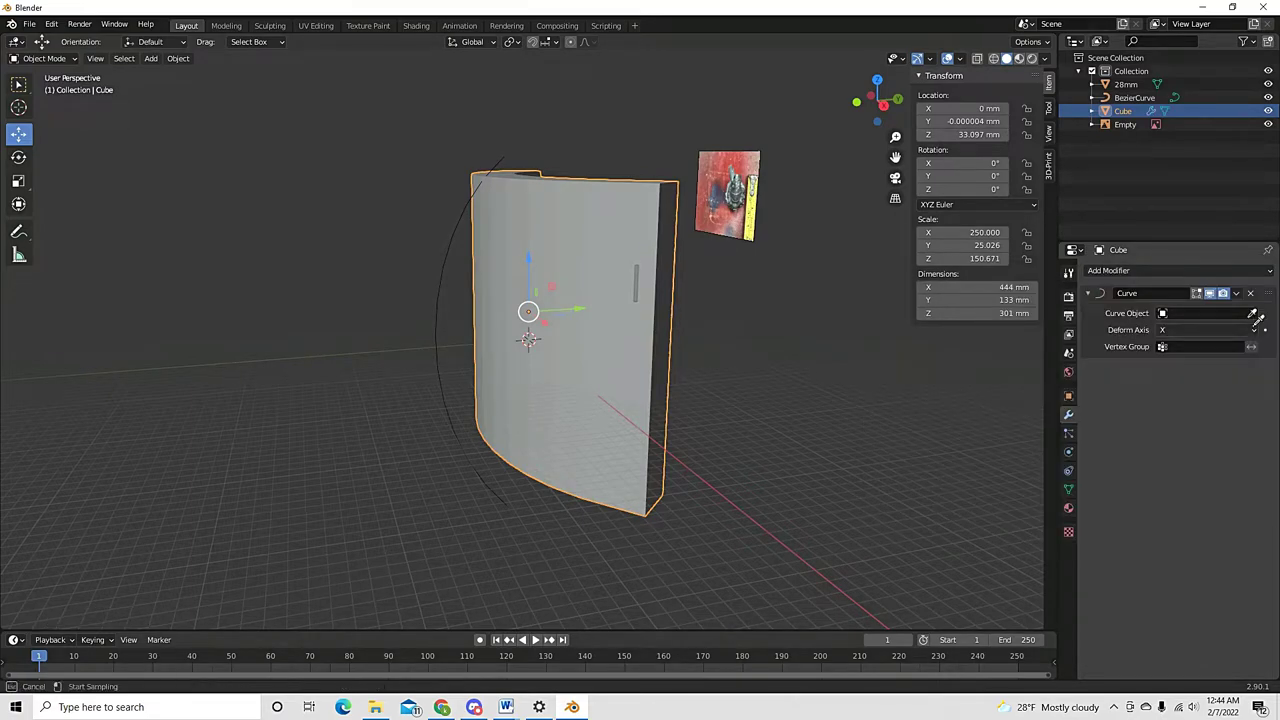
left_click(443, 317)
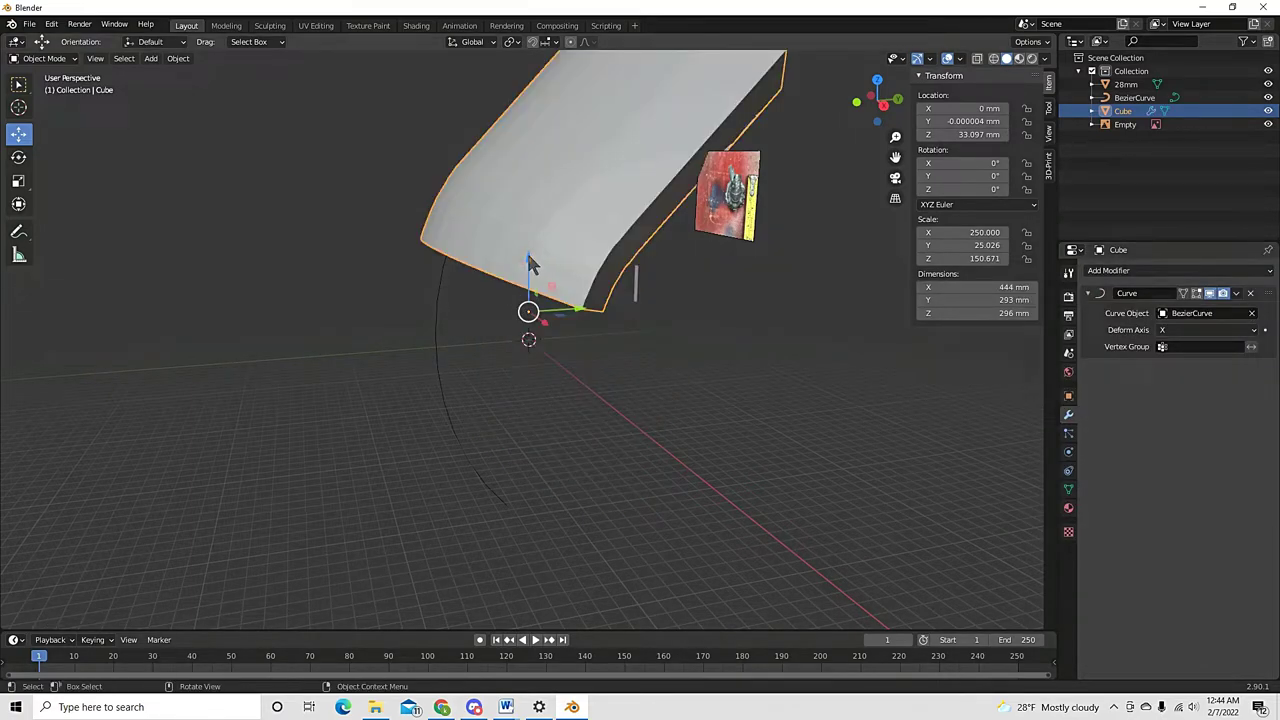
left_click_drag(530, 262, 388, 490)
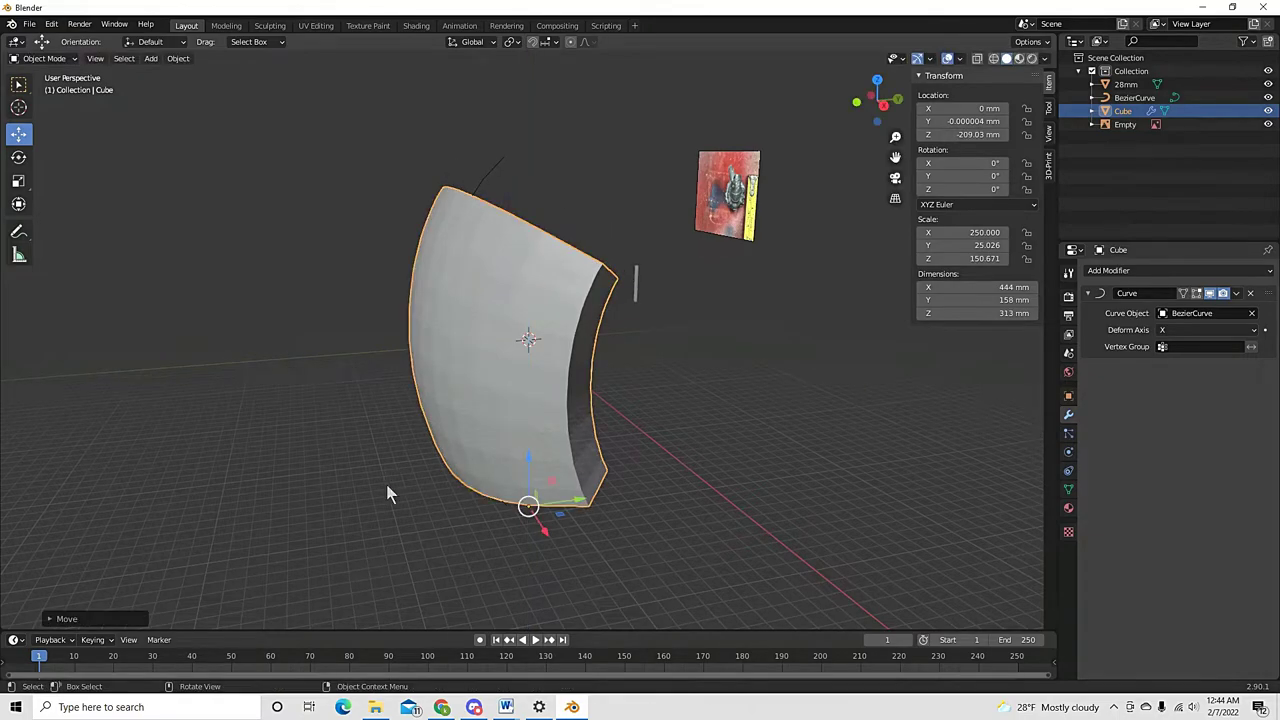
middle_click_drag(388, 492, 555, 484)
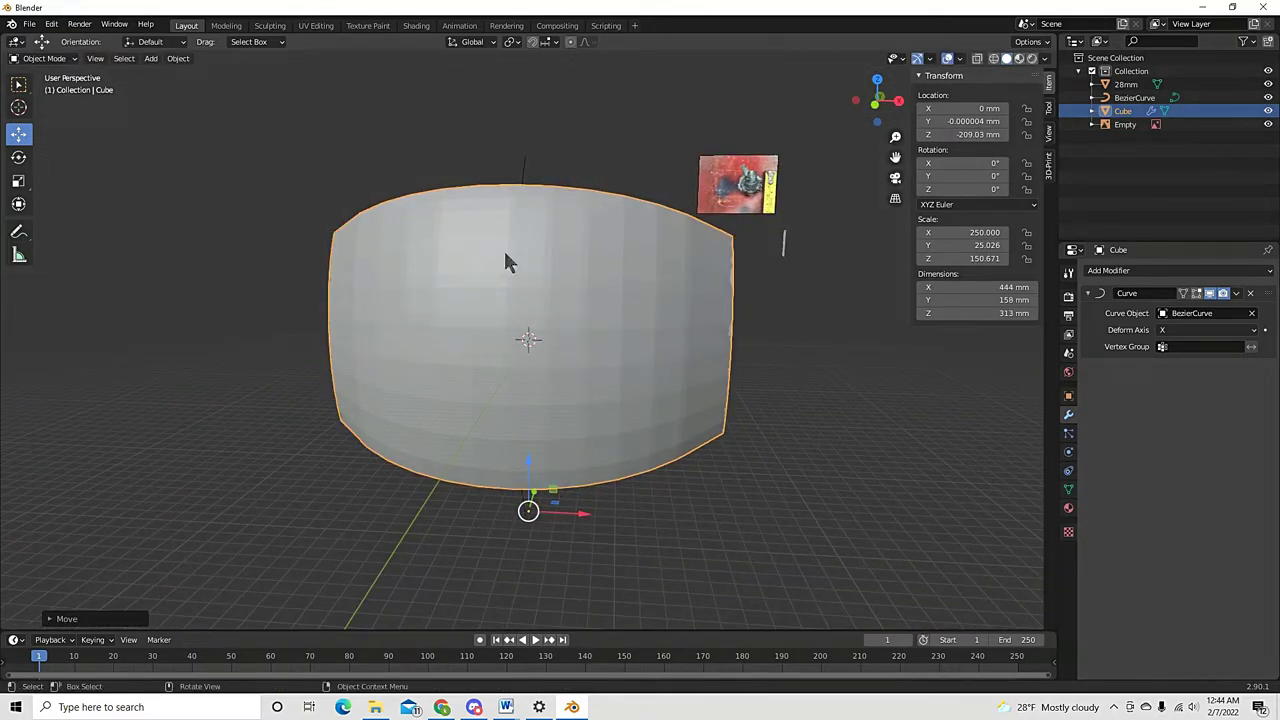
left_click(1251, 294)
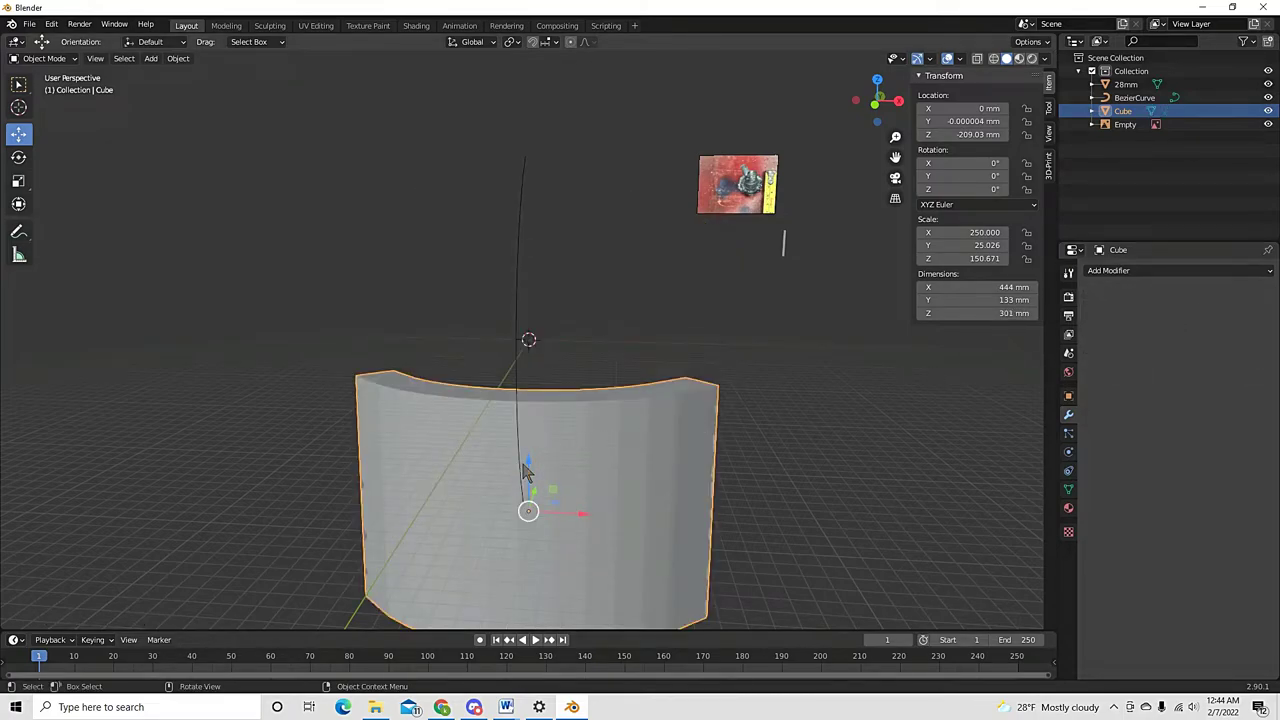
left_click_drag(527, 468, 525, 324)
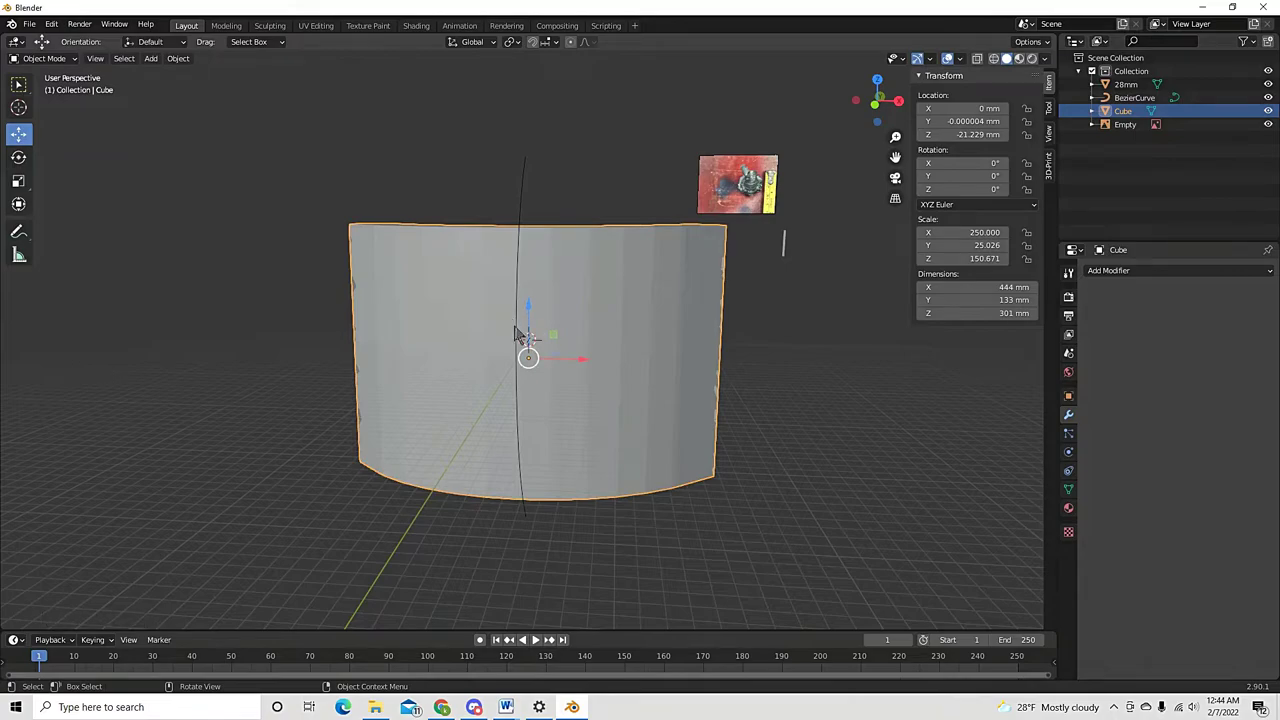
Move BezierCurve to the right along X and view the cube from the front
left_click(517, 333)
left_click_drag(578, 358, 860, 358)
left_click(612, 368)
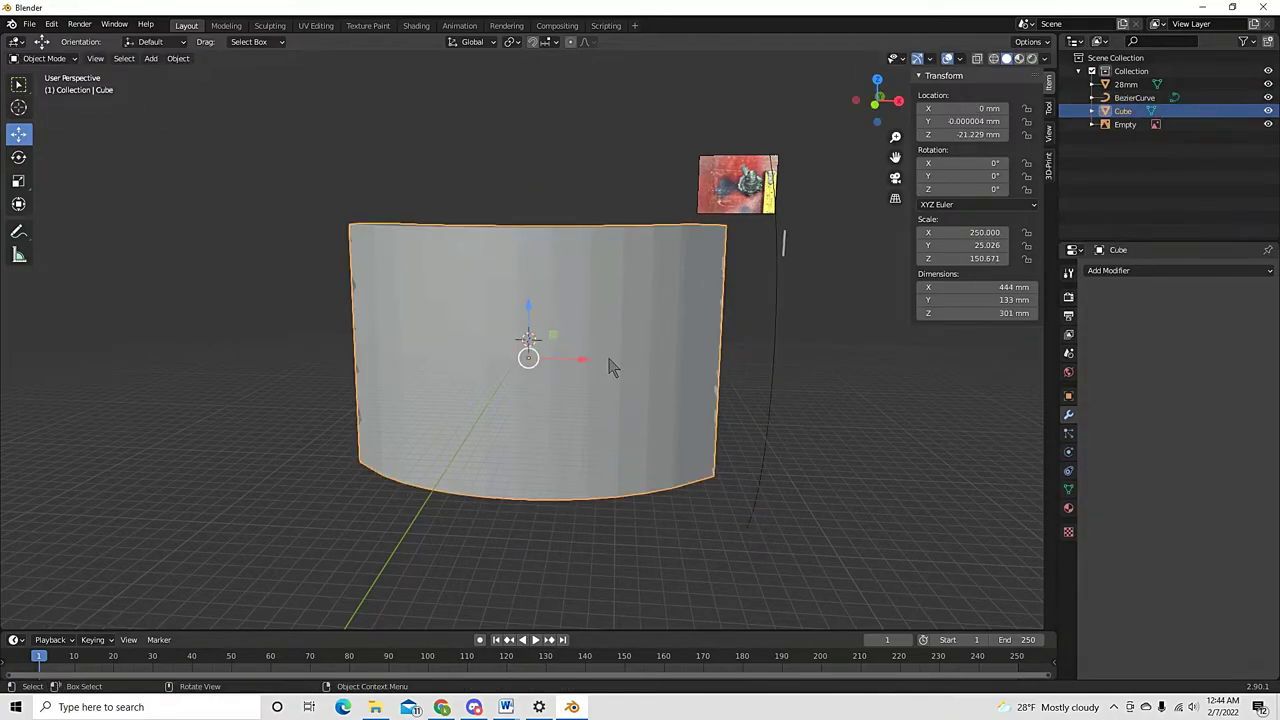
key("KP_1")
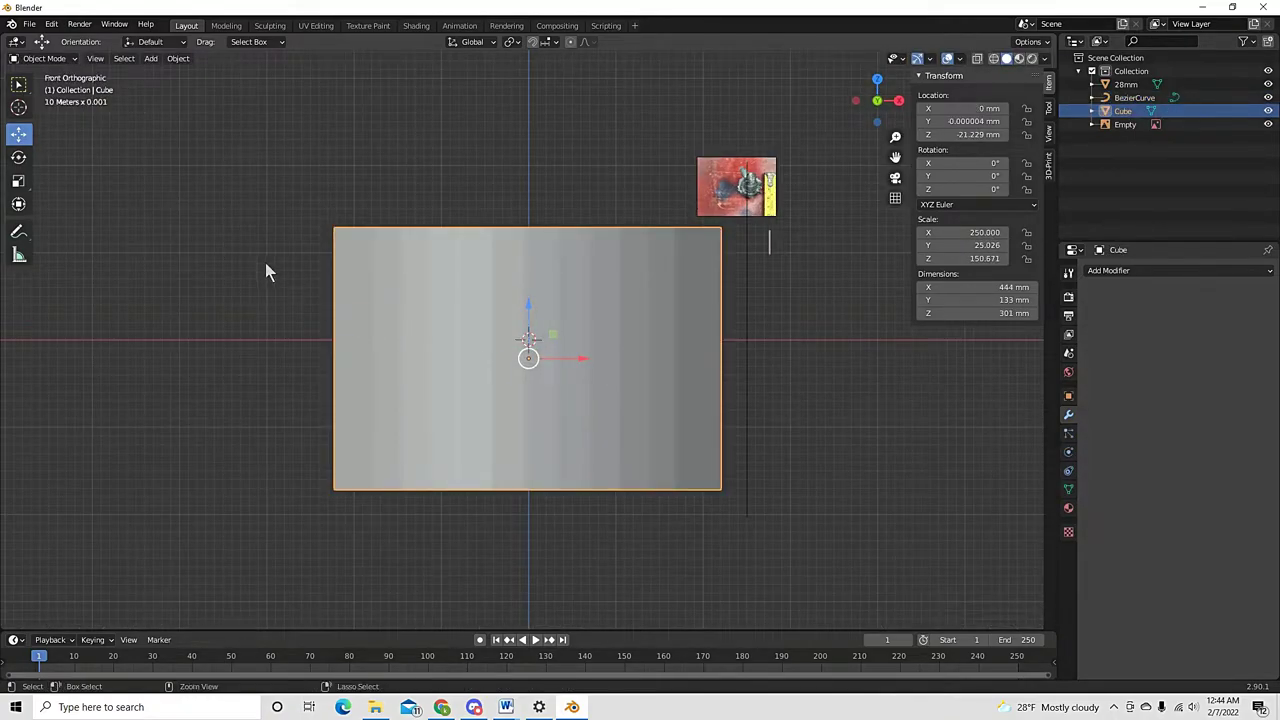
key("ctrl+shift+x")
Carve notches at top-left, bottom-right and top-right corners plus square windows through the panel
left_click_drag(276, 177, 382, 275)
left_click_drag(591, 442, 597, 444)
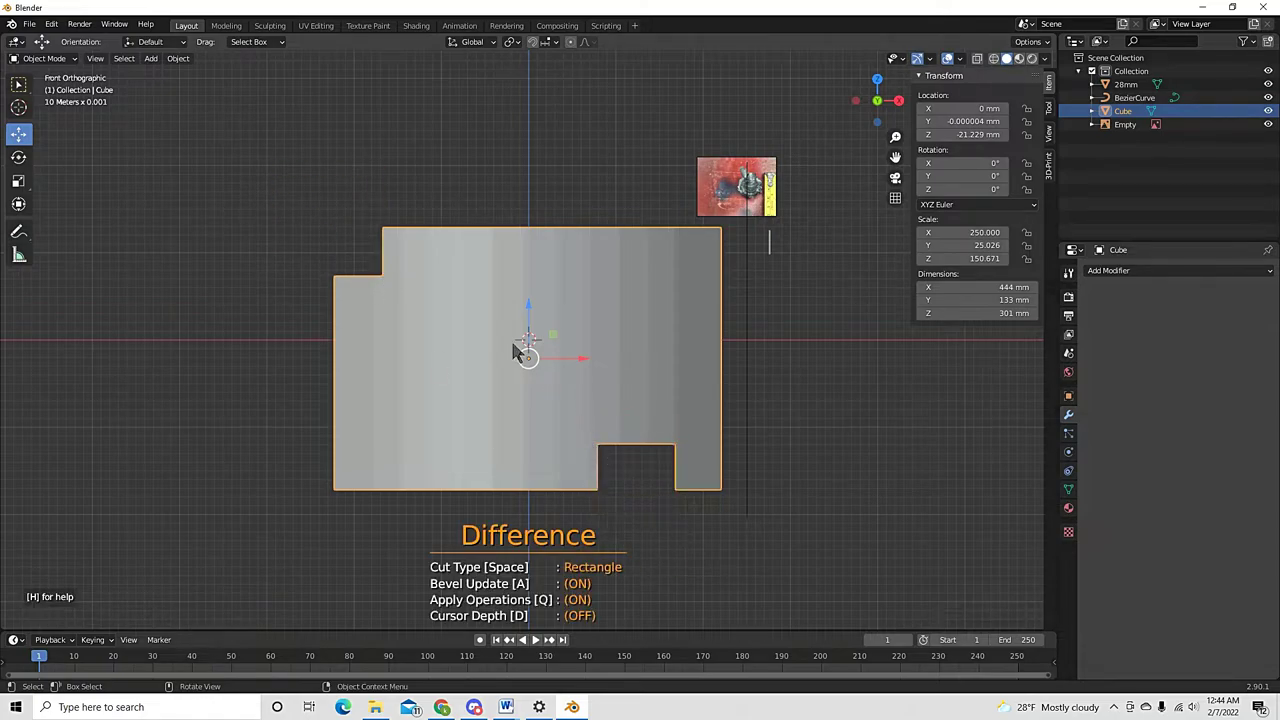
left_click_drag(492, 348, 505, 359)
left_click_drag(625, 276, 587, 308)
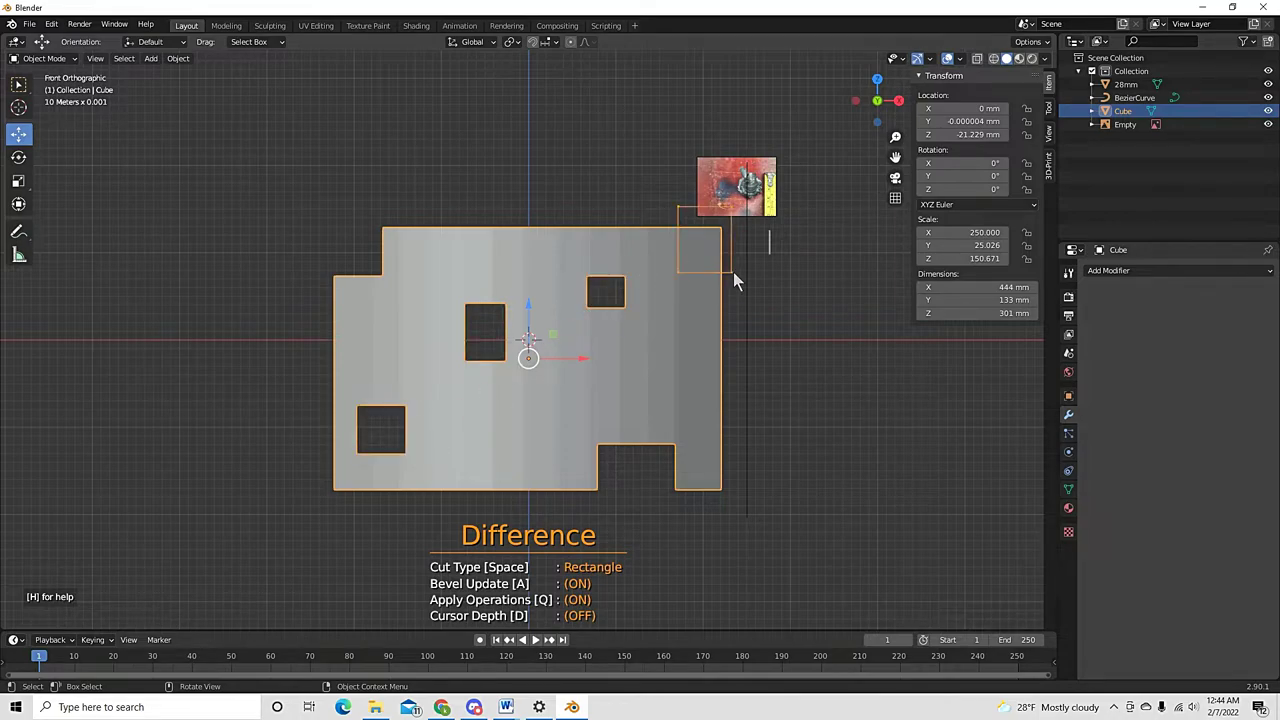
left_click_drag(734, 273, 735, 275)
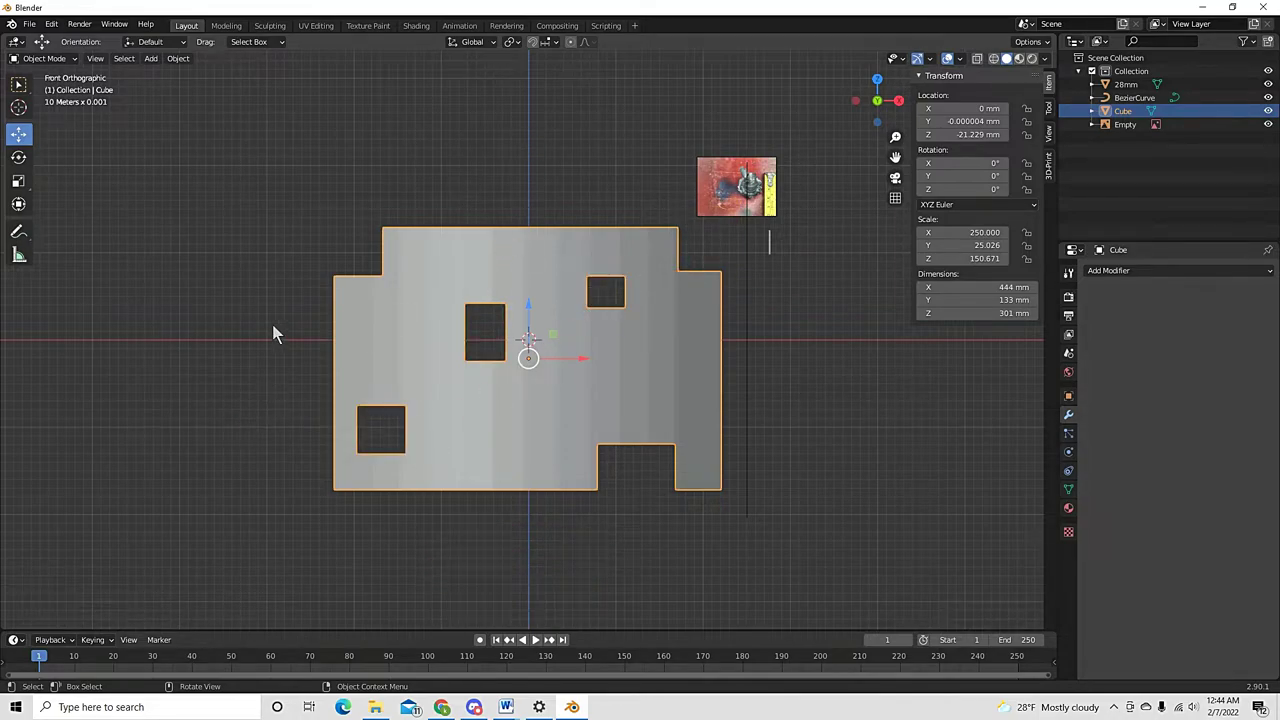
middle_click_drag(274, 327, 412, 365)
middle_click_drag(685, 388, 700, 405)
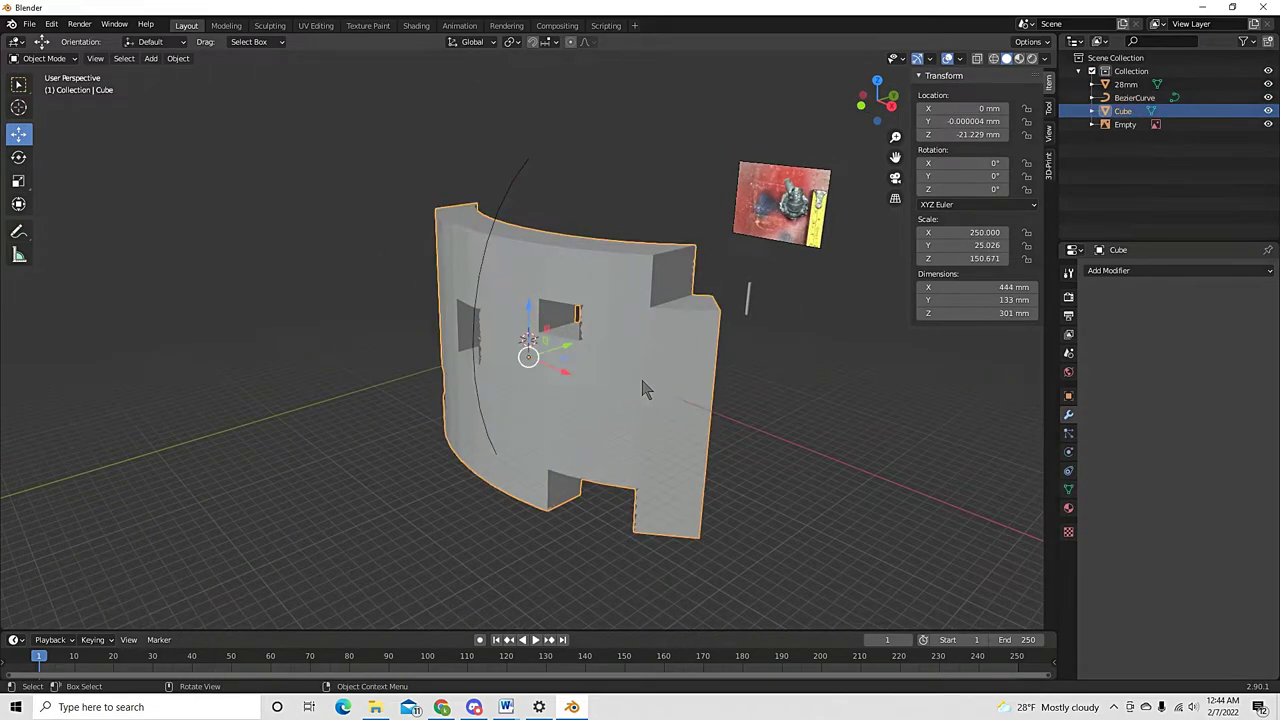
Add a Curve modifier to the cut panel with BezierCurve as the curve object
left_click(1148, 271)
left_click(1116, 332)
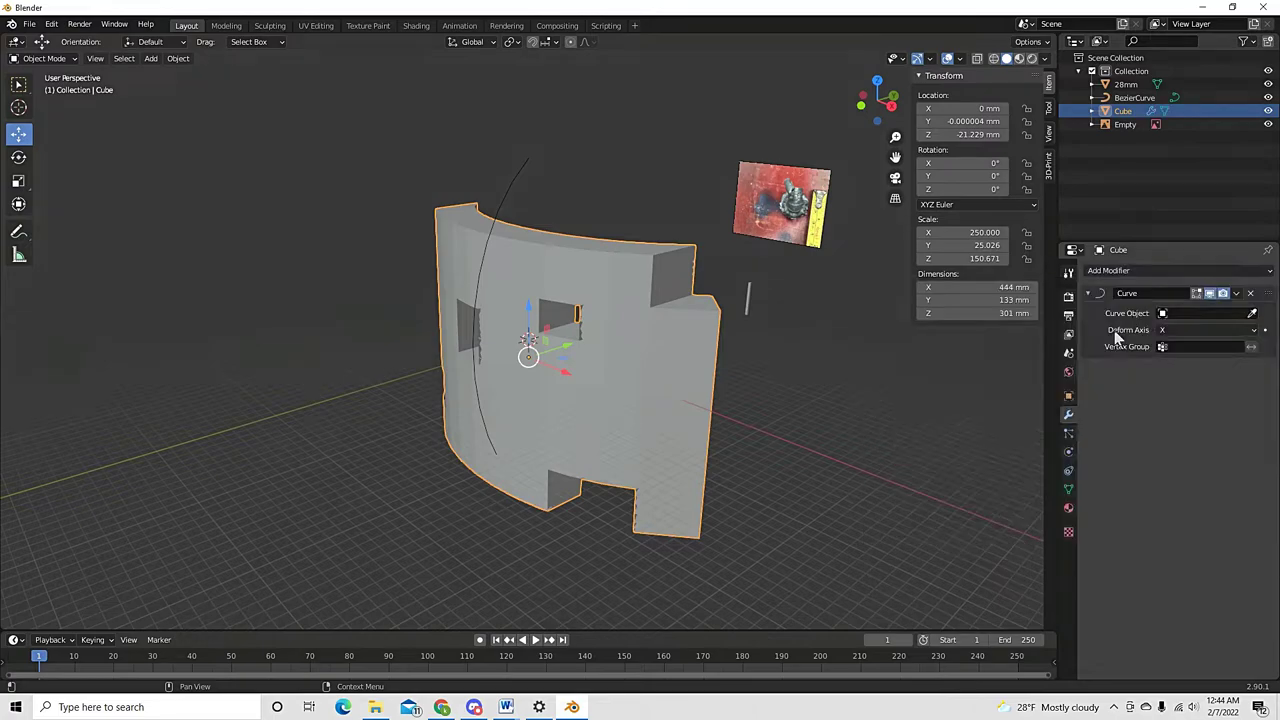
left_click(1253, 315)
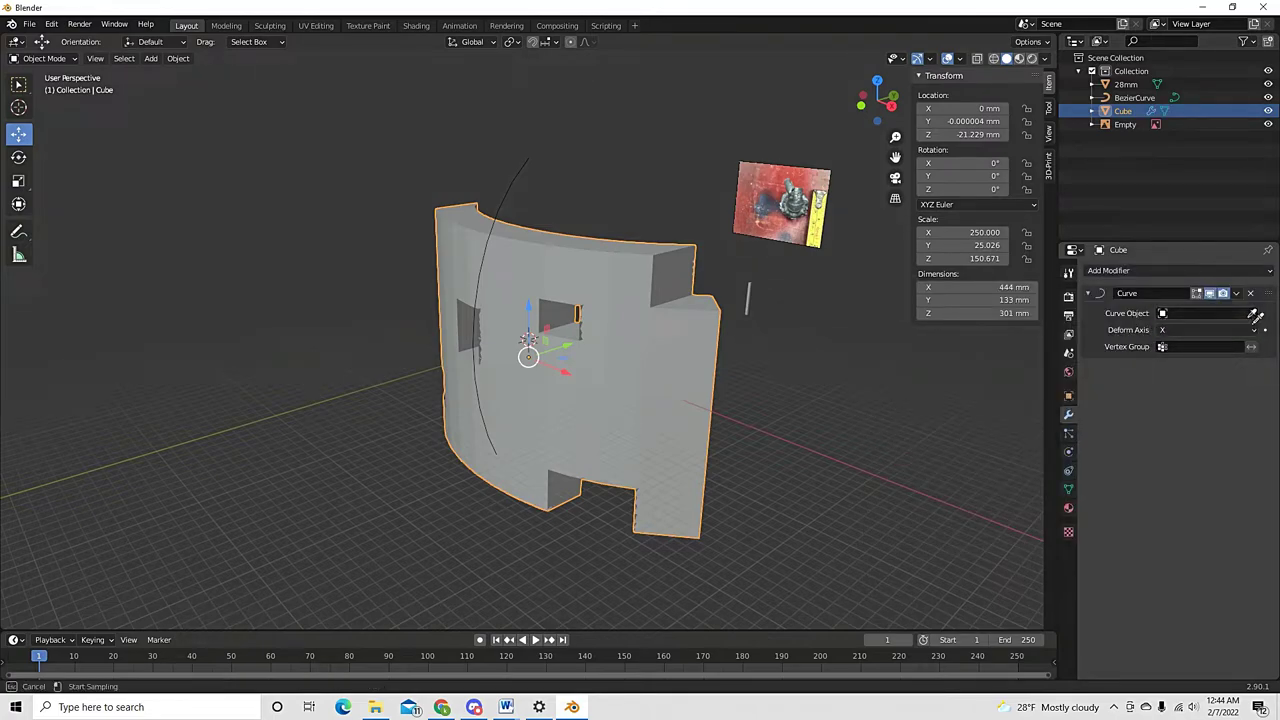
left_click(508, 188)
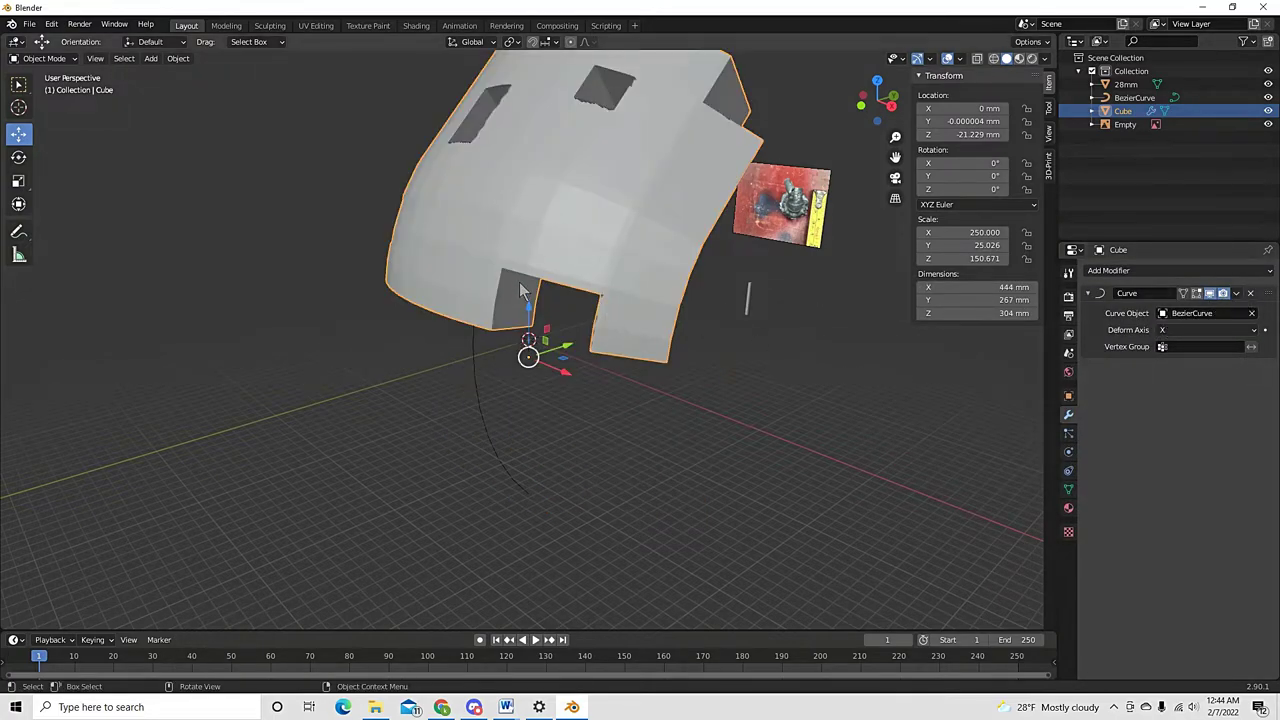
Lower the panel along Z so it follows the curve, undoing an accidental sideways shift
left_click_drag(532, 318, 549, 468)
mouse_move(560, 538)
left_mouse_down()
mouse_move(546, 531)
mouse_move(573, 545)
left_mouse_up()
key("ctrl+z")
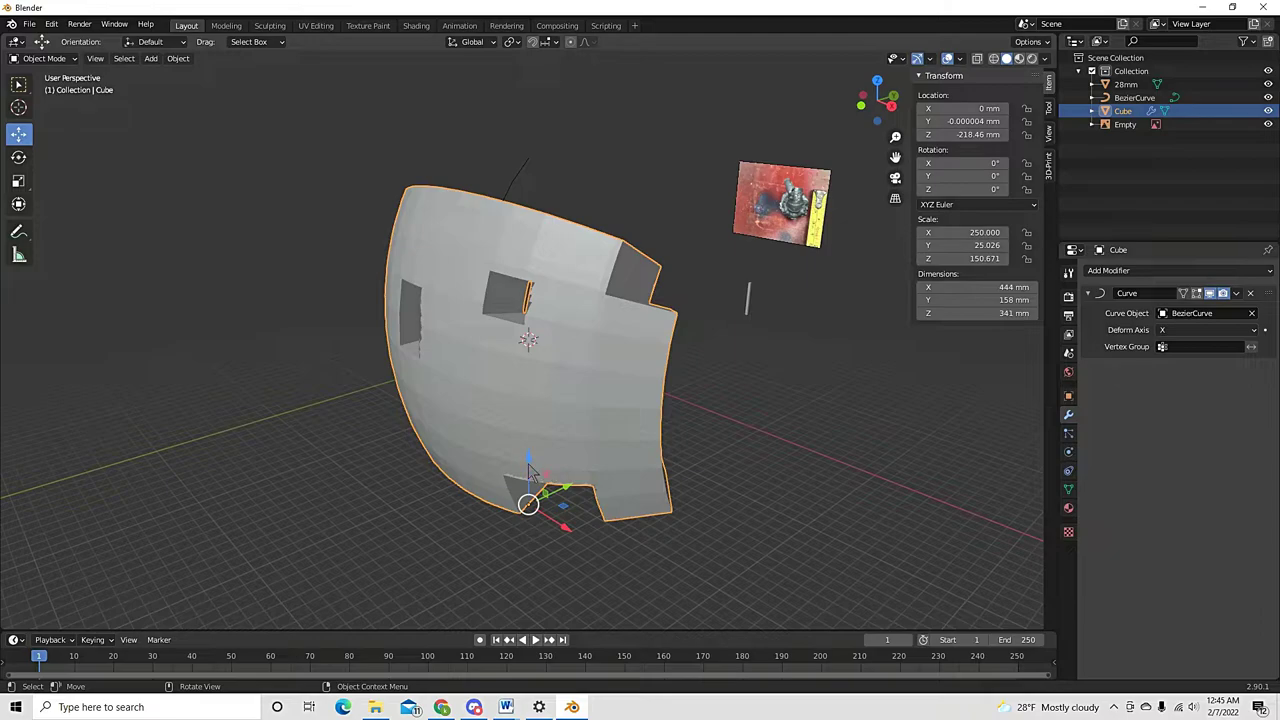
left_click_drag(530, 470, 560, 463)
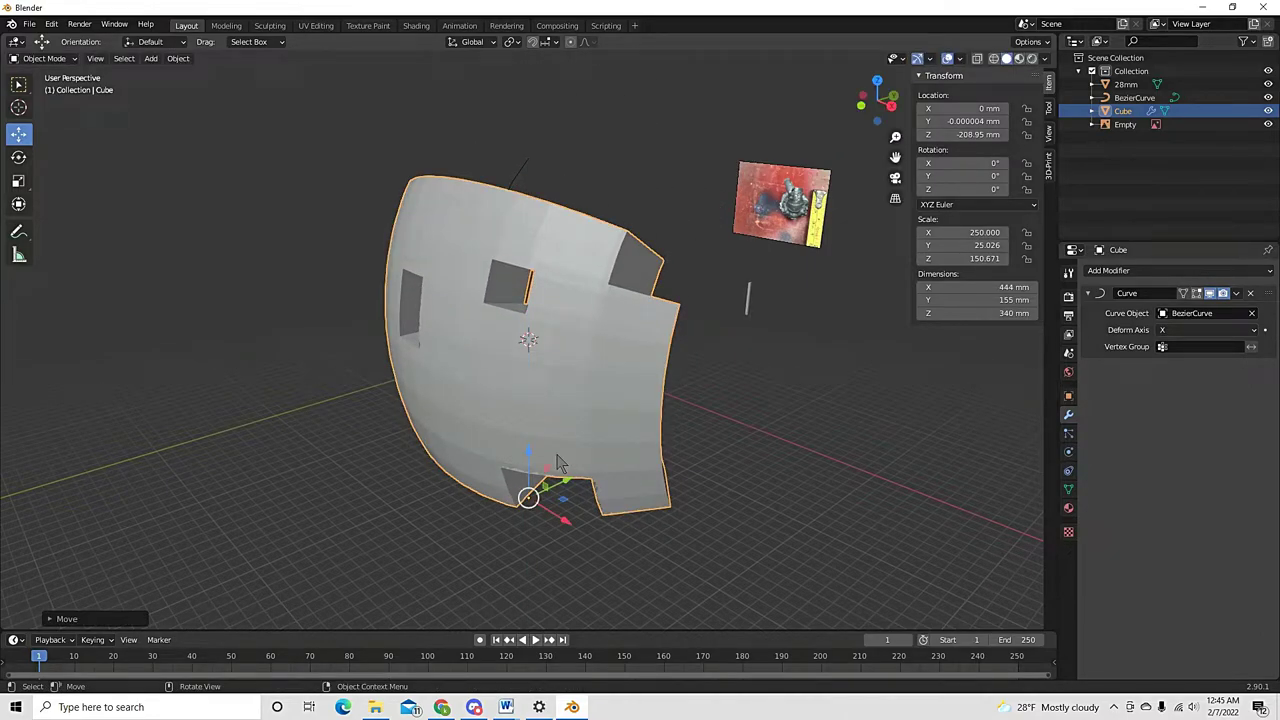
Orbit around the bent panel to inspect its windows from several sides
middle_click_drag(424, 505, 564, 521)
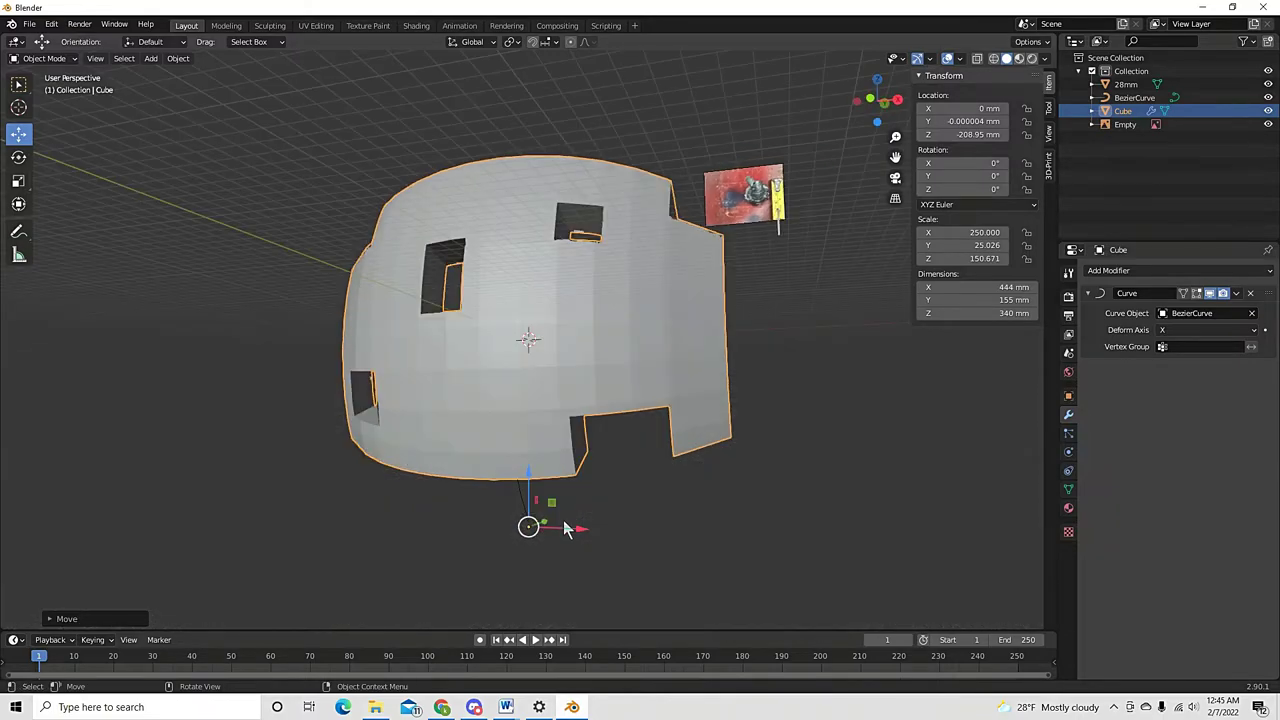
middle_click_drag(576, 418, 536, 530)
middle_click_drag(543, 434, 556, 490)
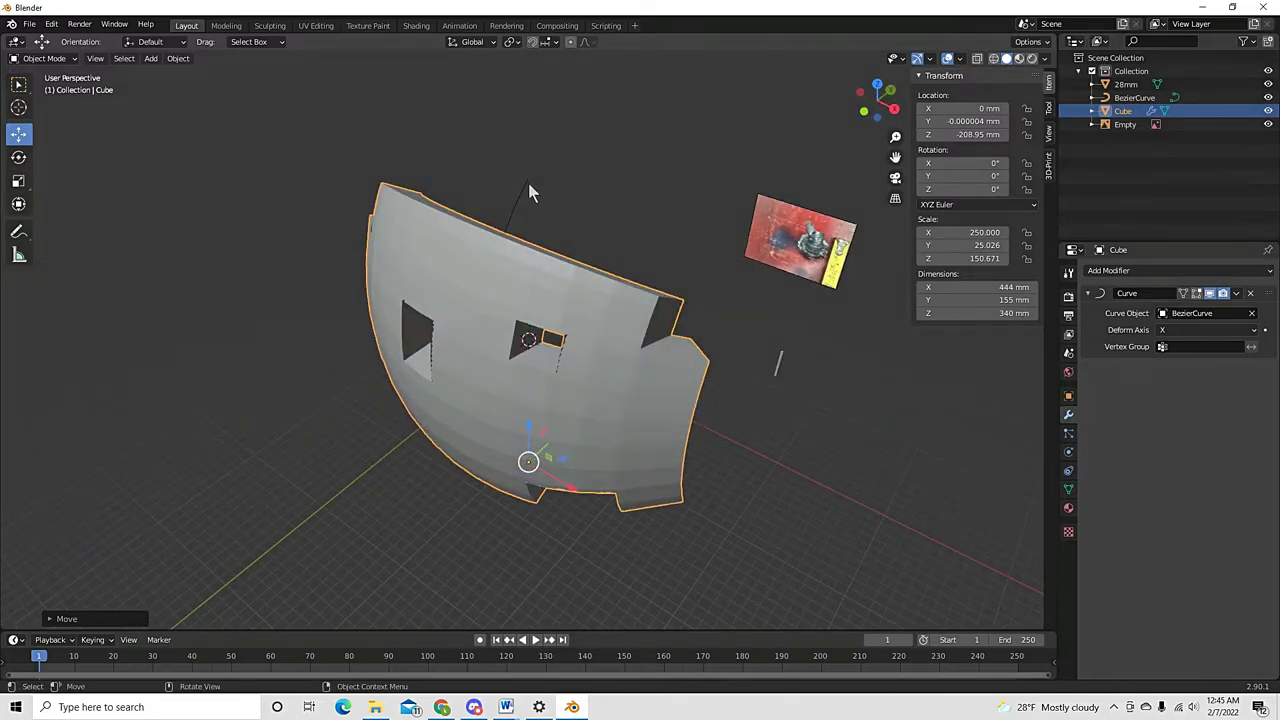
middle_click_drag(530, 185, 591, 371)
scroll(470, 305, "up", 6)
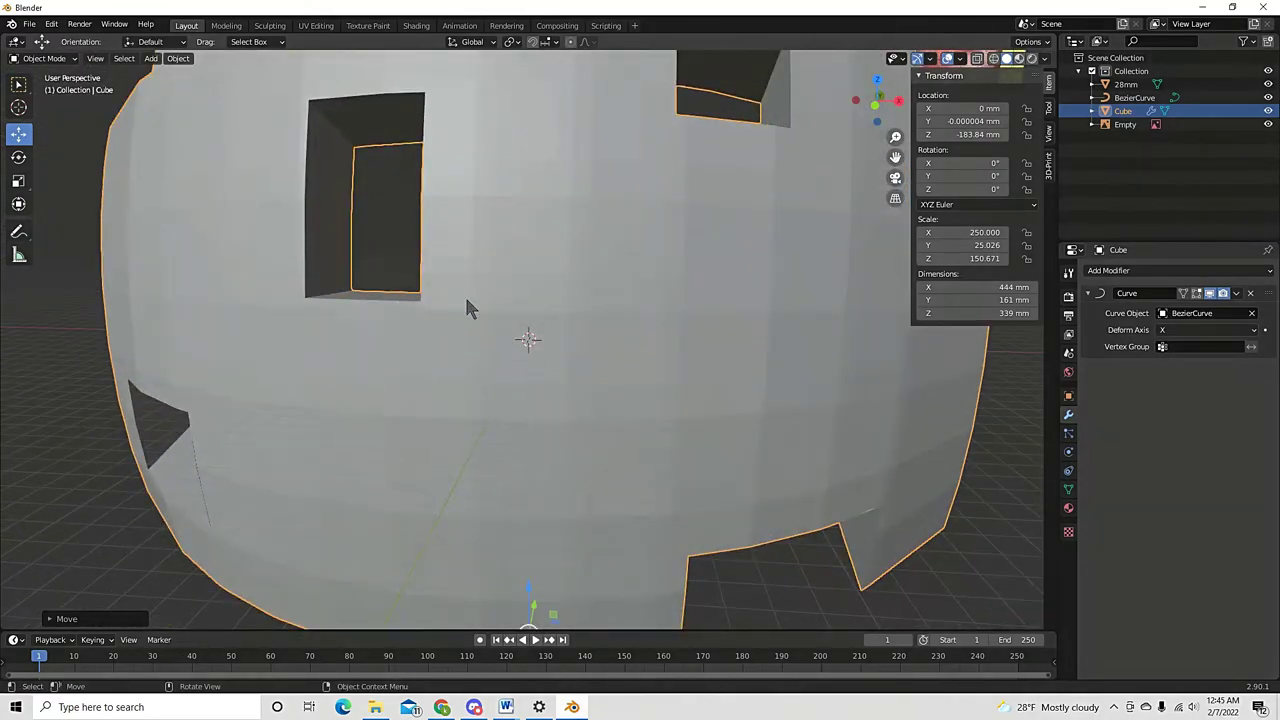
middle_click_drag(468, 306, 500, 323)
scroll(500, 325, "down", 5)
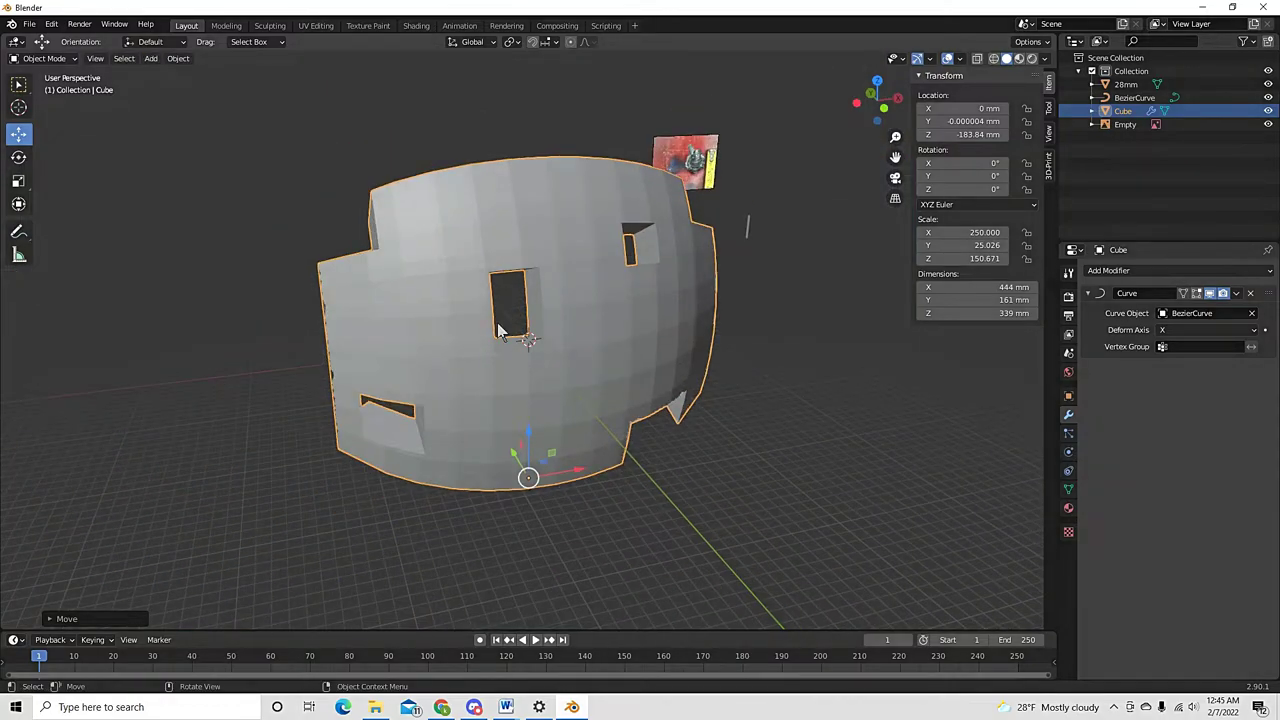
Apply the Curve modifier so the bend becomes permanent mesh geometry
key("Tab")
key("Tab")
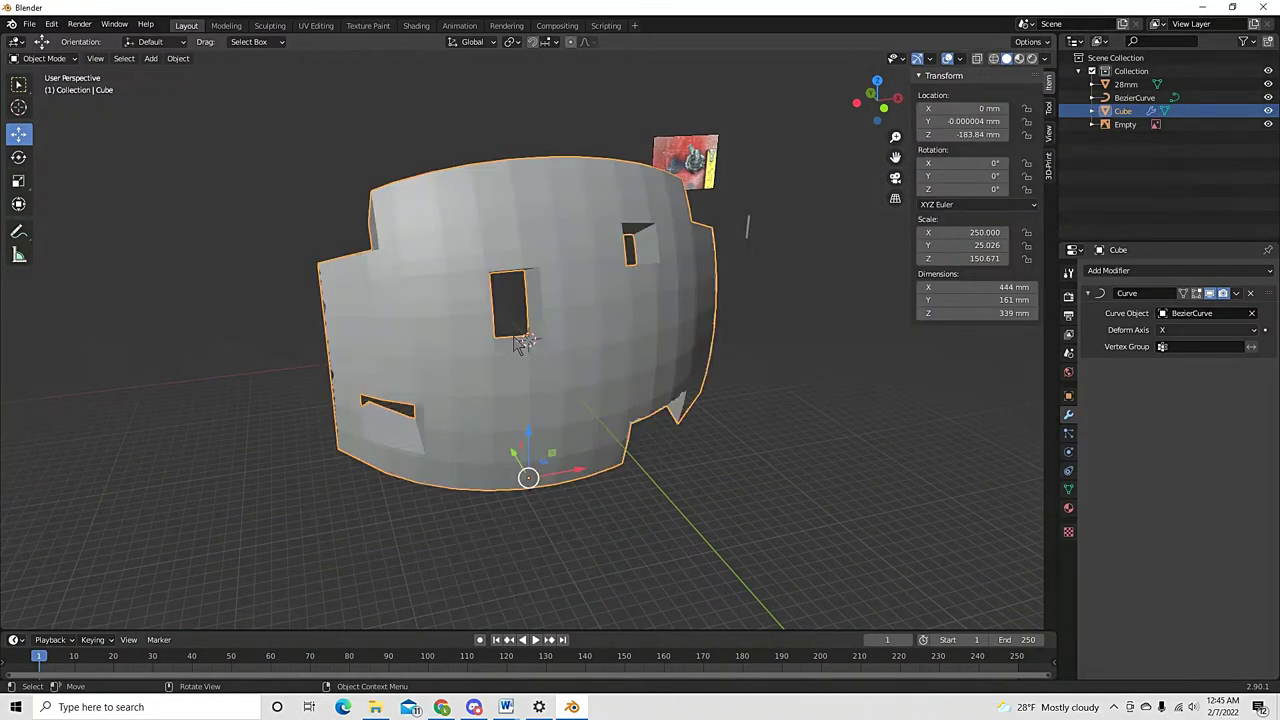
left_click(1237, 293)
left_click(1195, 311)
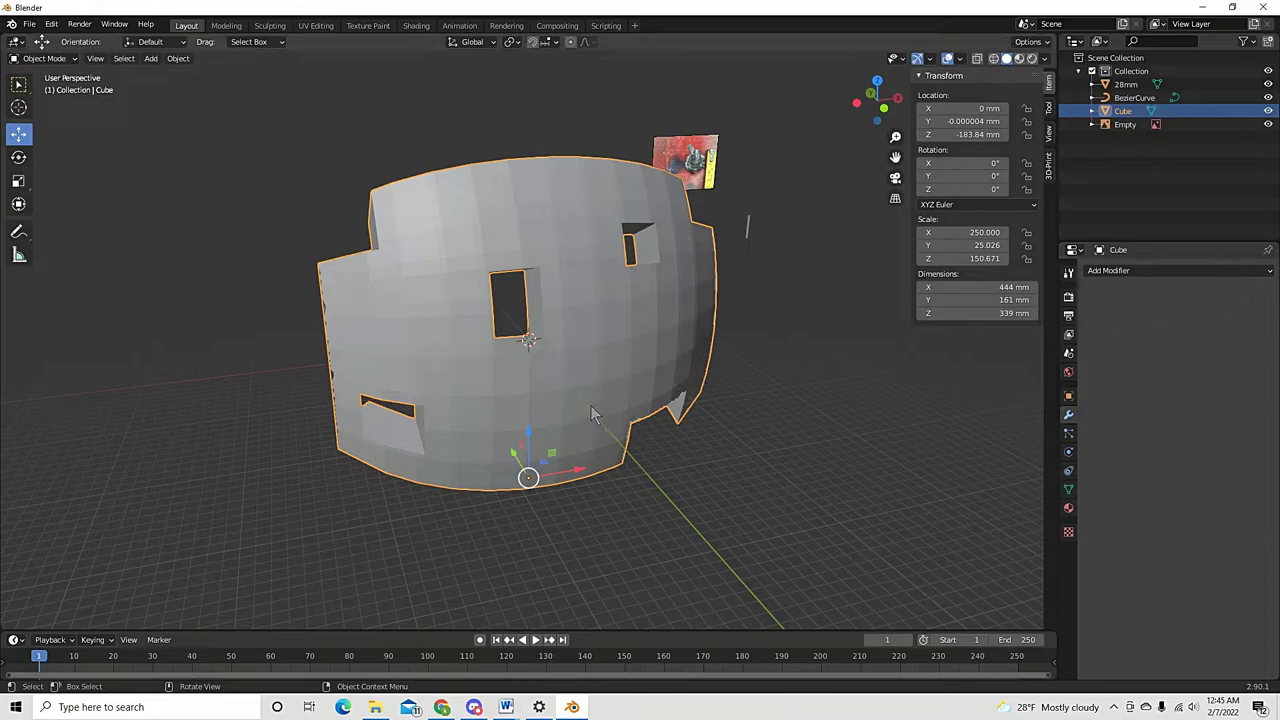
In Edit Mode, pick a border vertex and extend shortest-path selection along the first border edges
key("Tab")
middle_click_drag(452, 388, 419, 307)
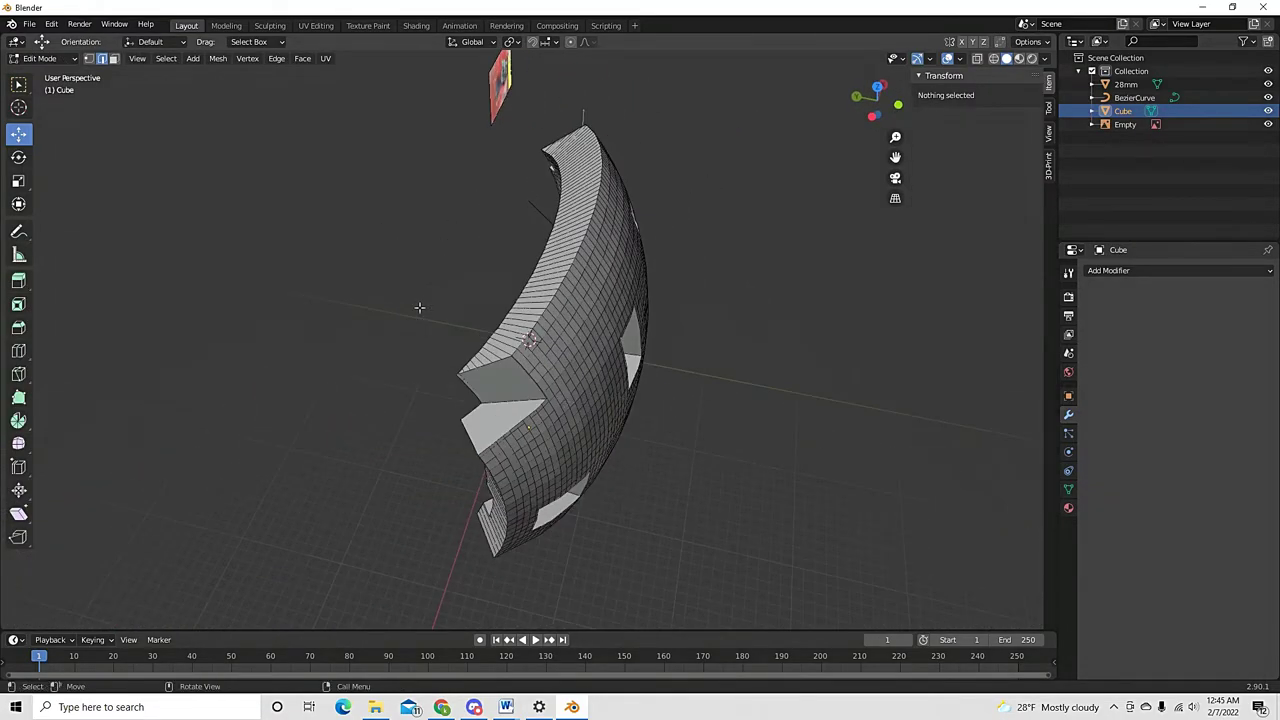
scroll(521, 362, "up", 4)
left_click(493, 367)
middle_click_drag(628, 336, 708, 415)
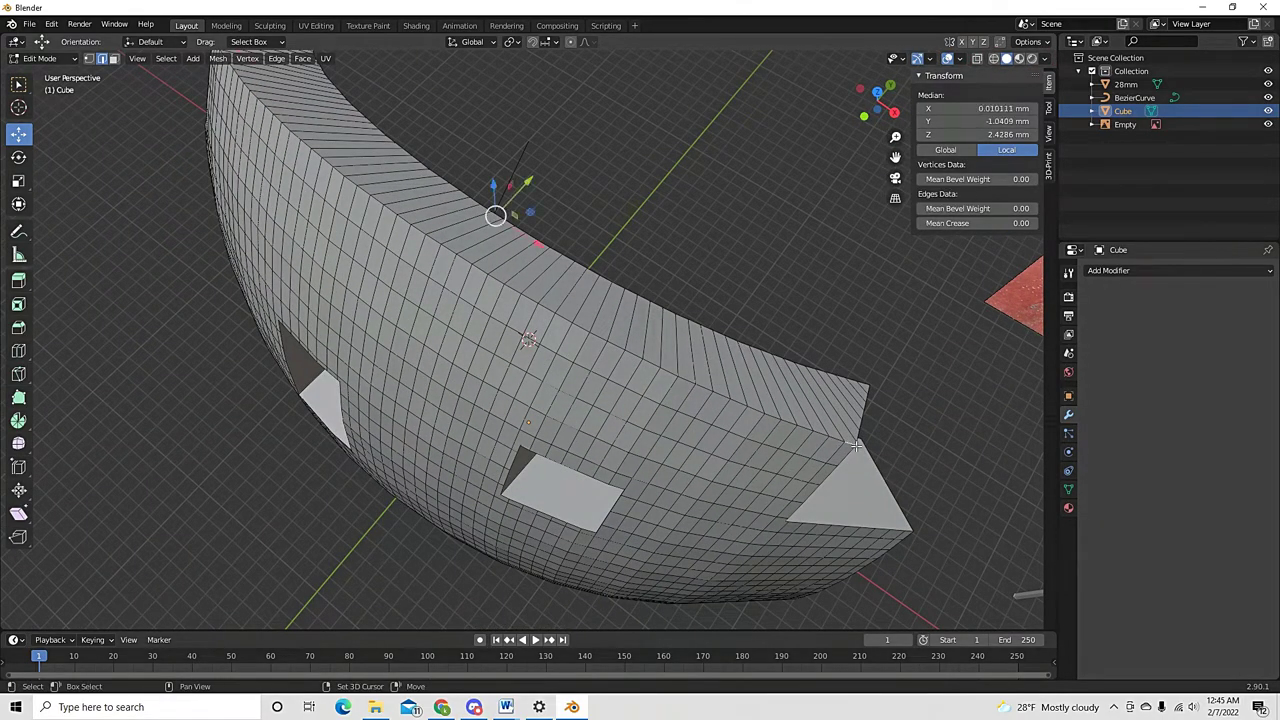
left_click(753, 441, "ctrl")
middle_click_drag(753, 441, 458, 368)
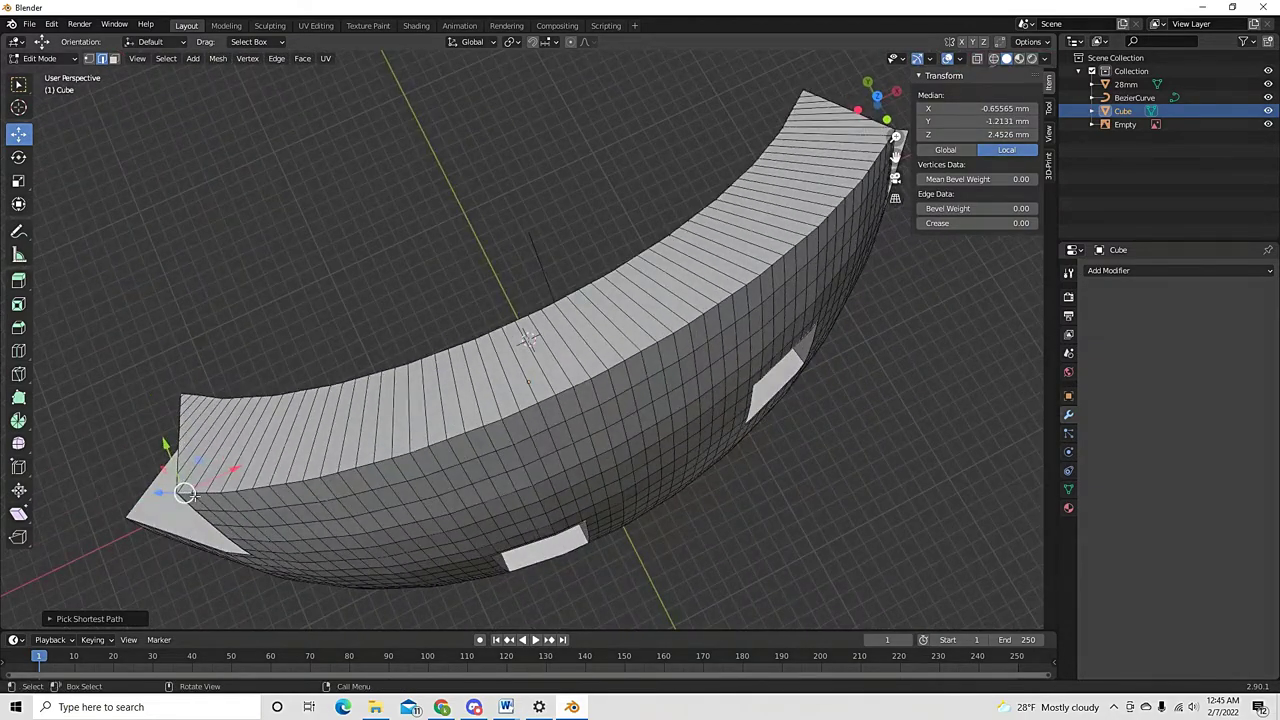
middle_click_drag(185, 492, 805, 465)
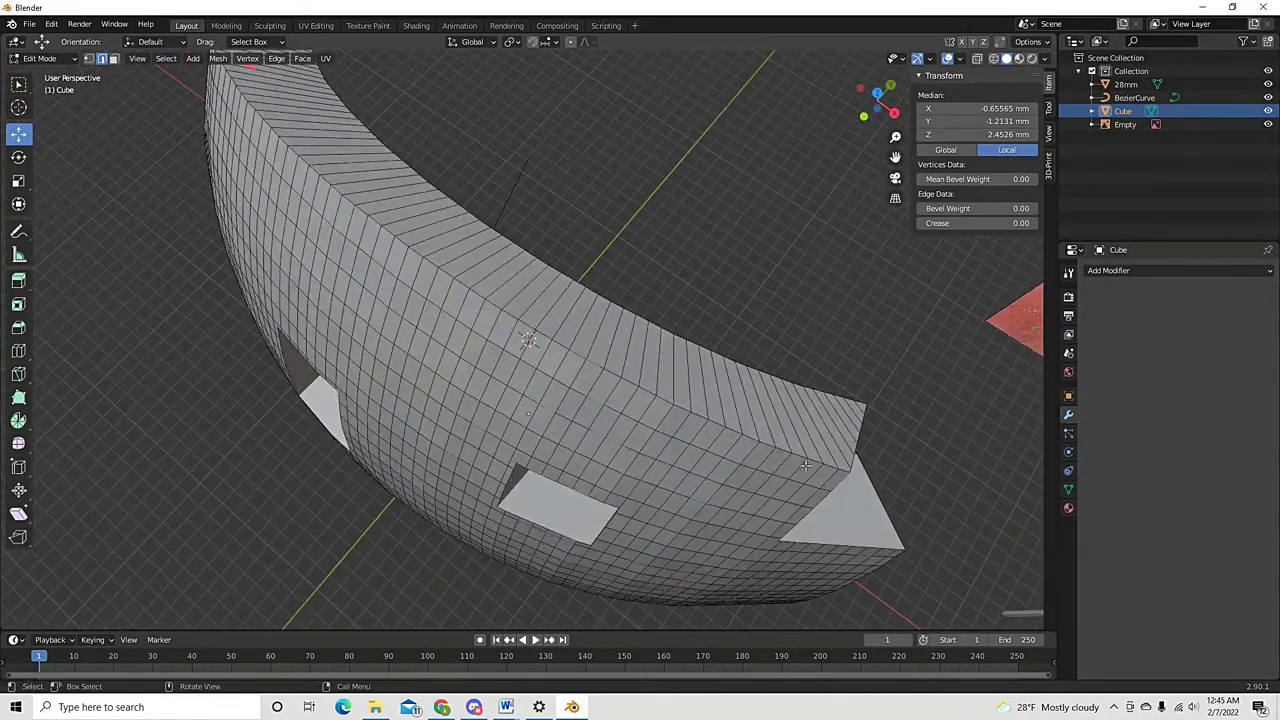
left_click(457, 251, "ctrl")
Extend the border selection along the lower edge and the notch's top and side edges
middle_click_drag(455, 251, 757, 464)
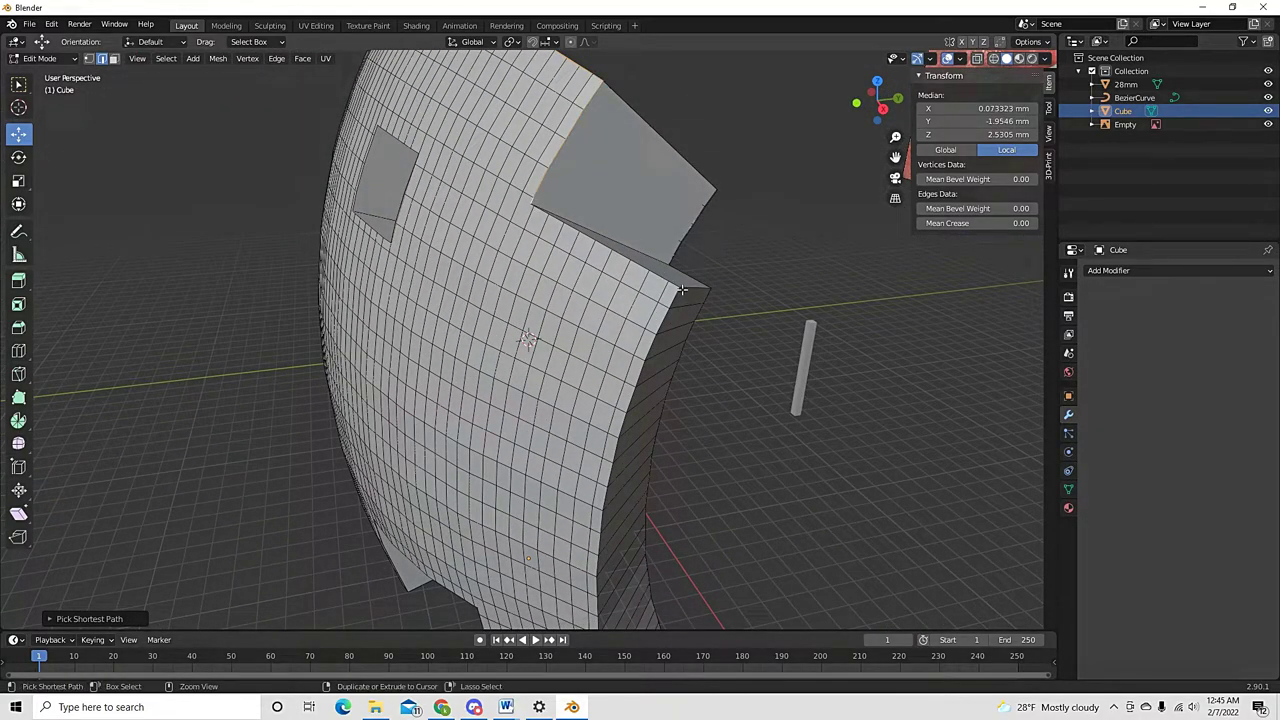
middle_click_drag(680, 291, 639, 328)
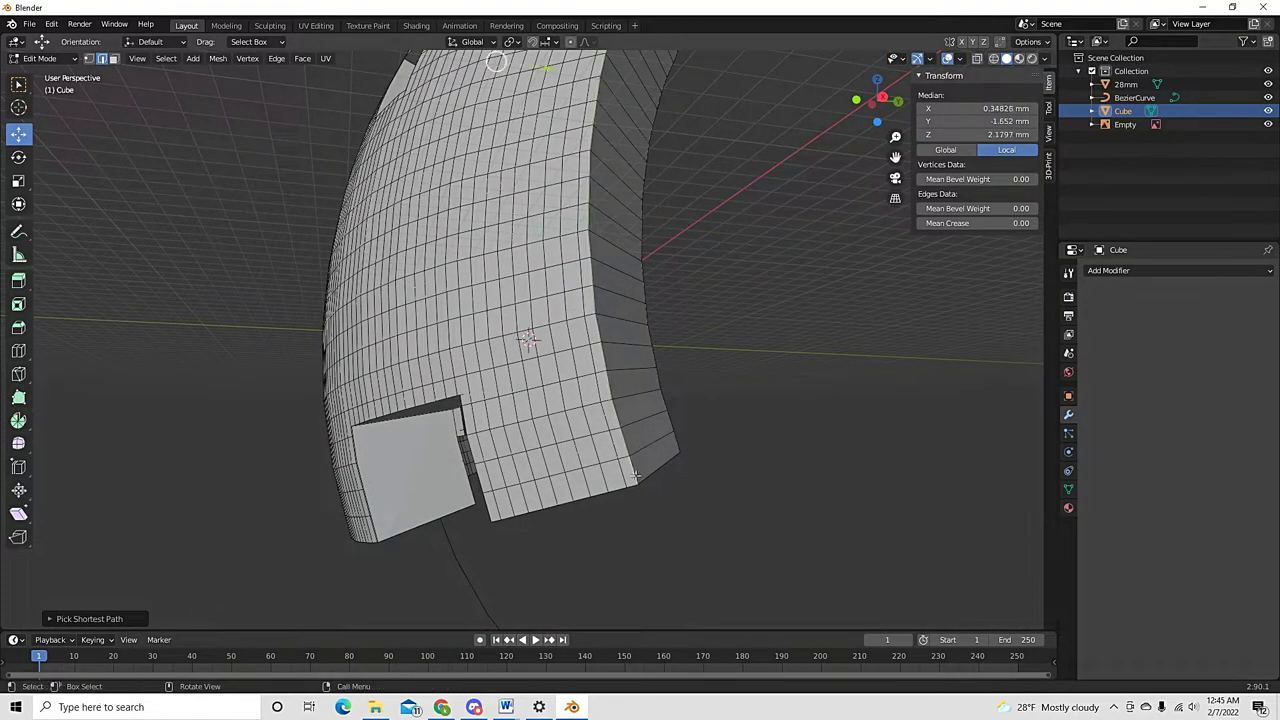
middle_click_drag(637, 473, 721, 392)
left_click(725, 375, "ctrl")
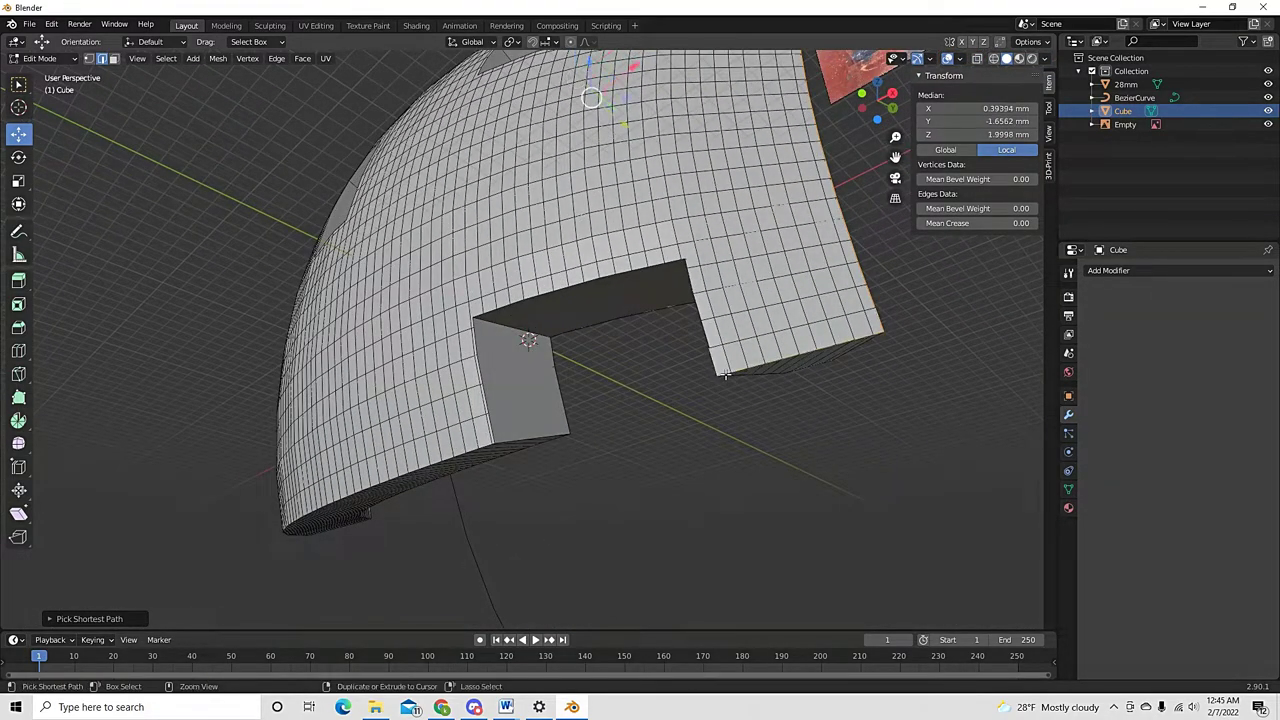
left_click(469, 331, "ctrl")
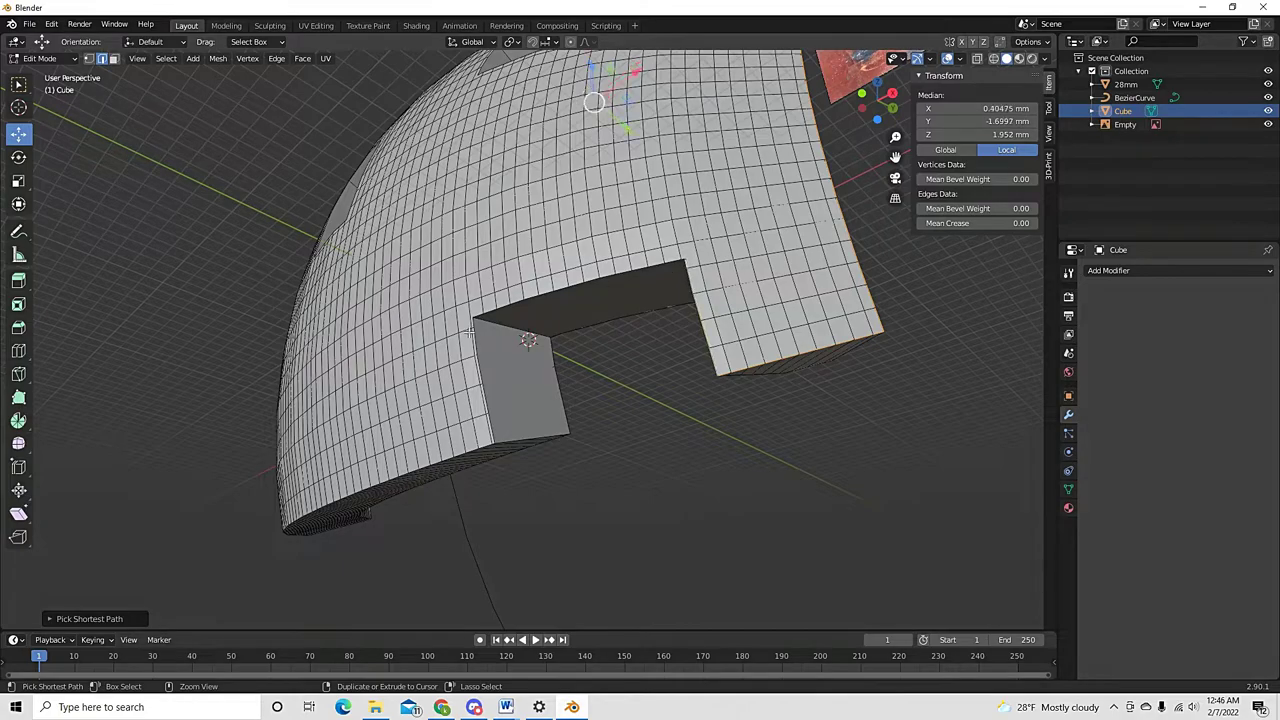
left_click(476, 322, "ctrl")
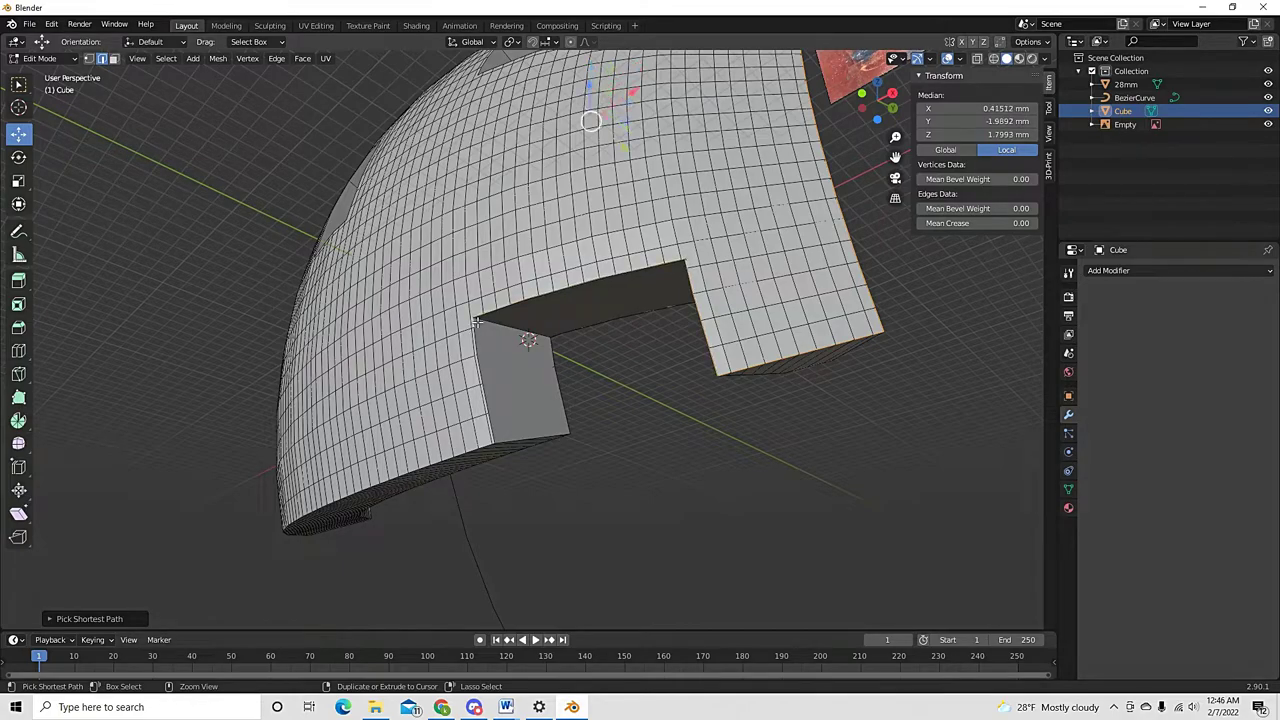
left_click(494, 436, "ctrl")
Complete the border chain along the remaining edges and down the notch corner
middle_click_drag(494, 436, 610, 342)
left_click(281, 293, "ctrl")
left_click(487, 258, "ctrl")
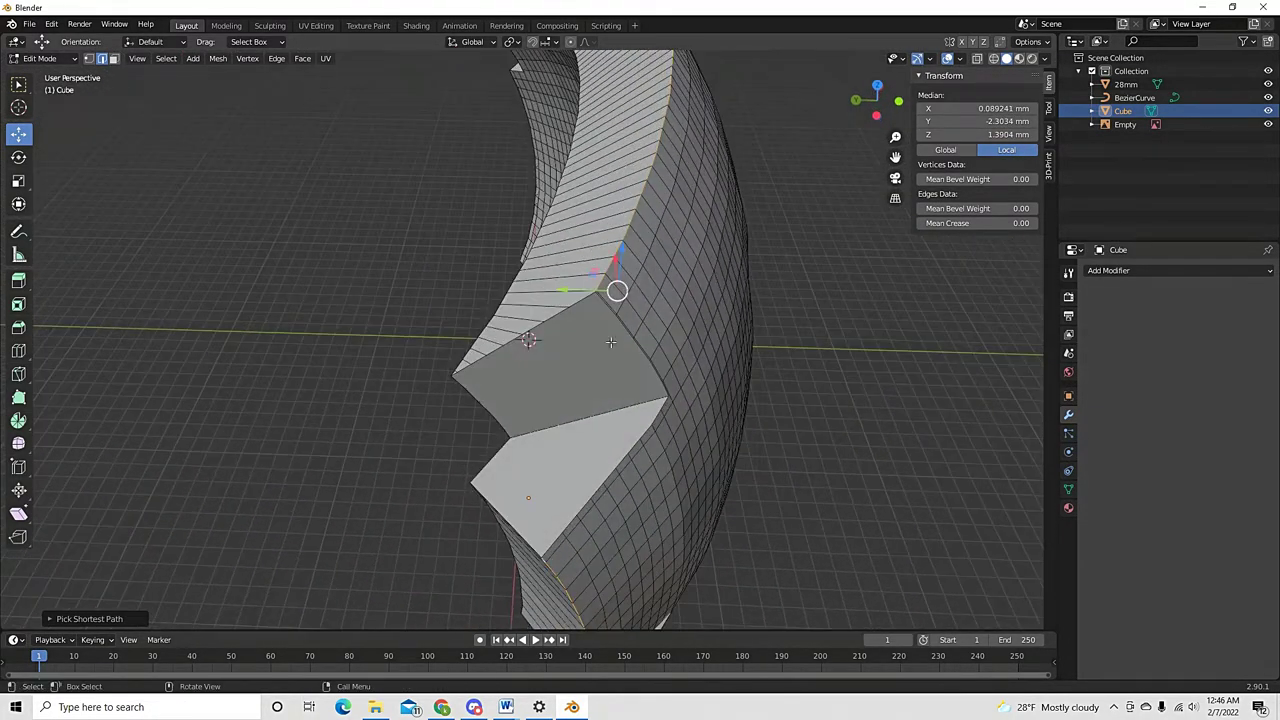
left_click(668, 408, "ctrl")
scroll(659, 320, "up", 2)
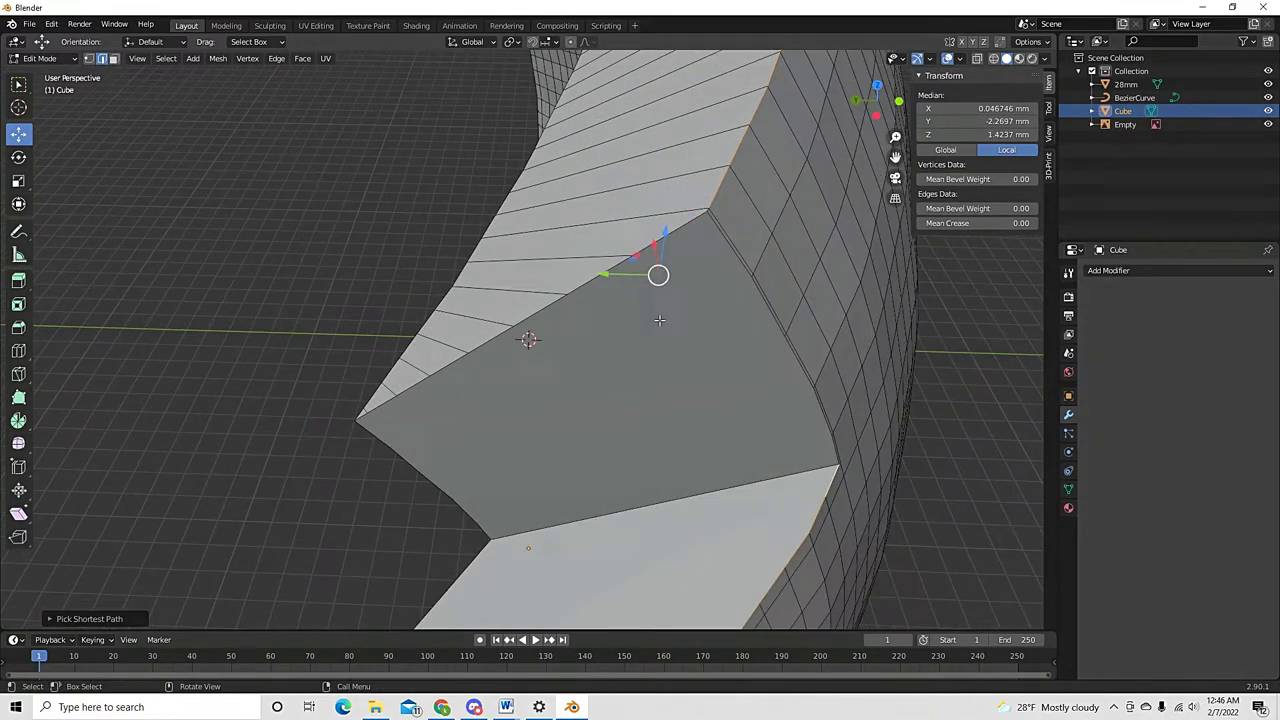
left_click(711, 213, "ctrl")
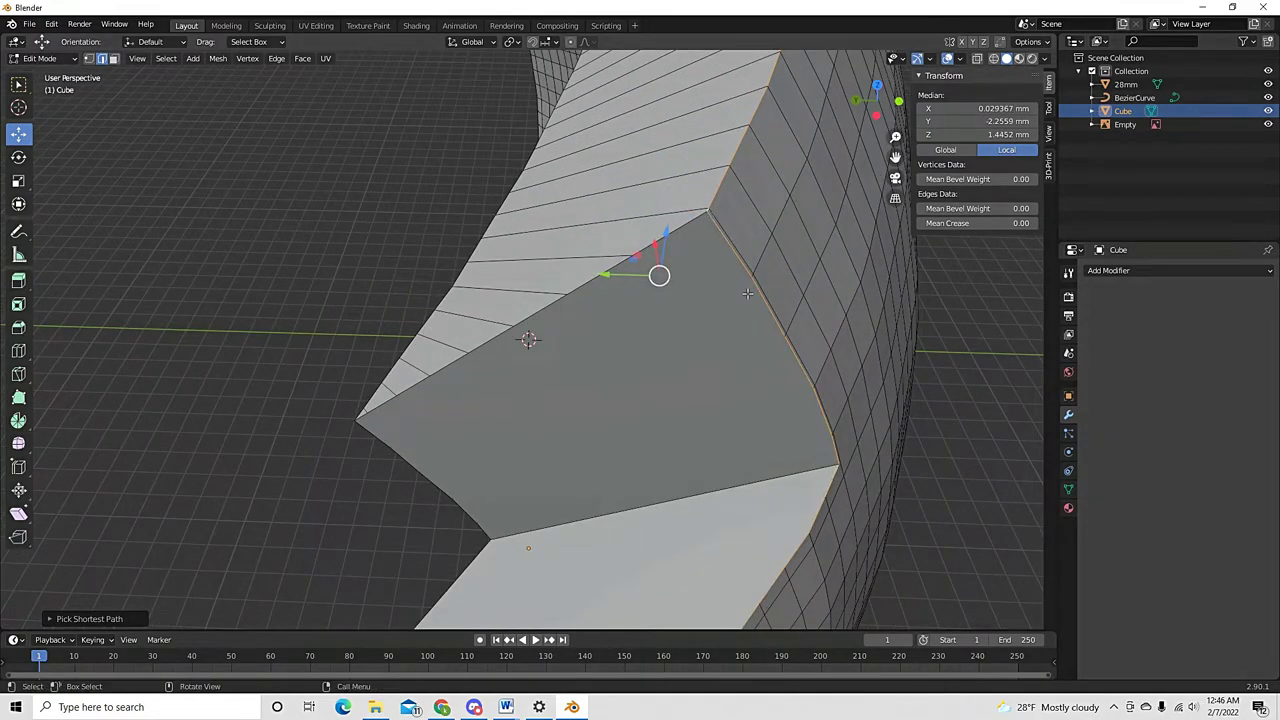
middle_click_drag(711, 213, 600, 330)
scroll(589, 340, "down", 4)
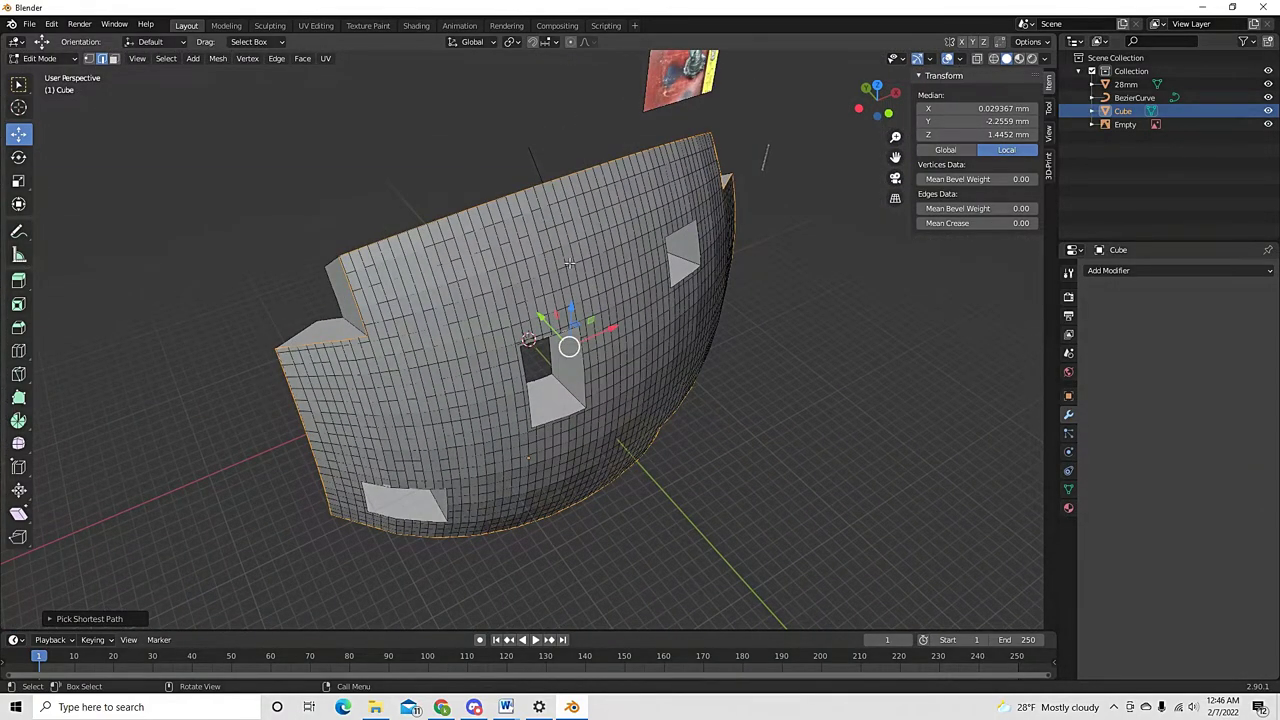
Mark the selected border edges as both seams and sharp
right_click(525, 197)
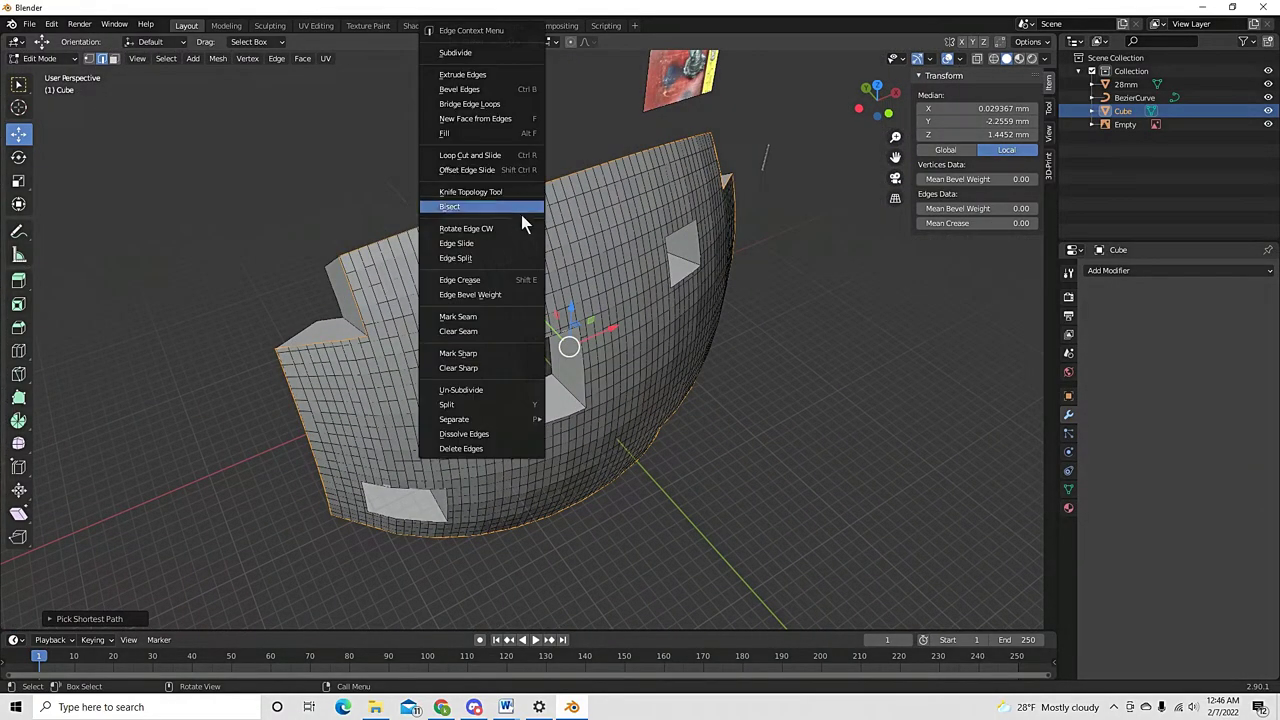
left_click(479, 316)
right_click(462, 316)
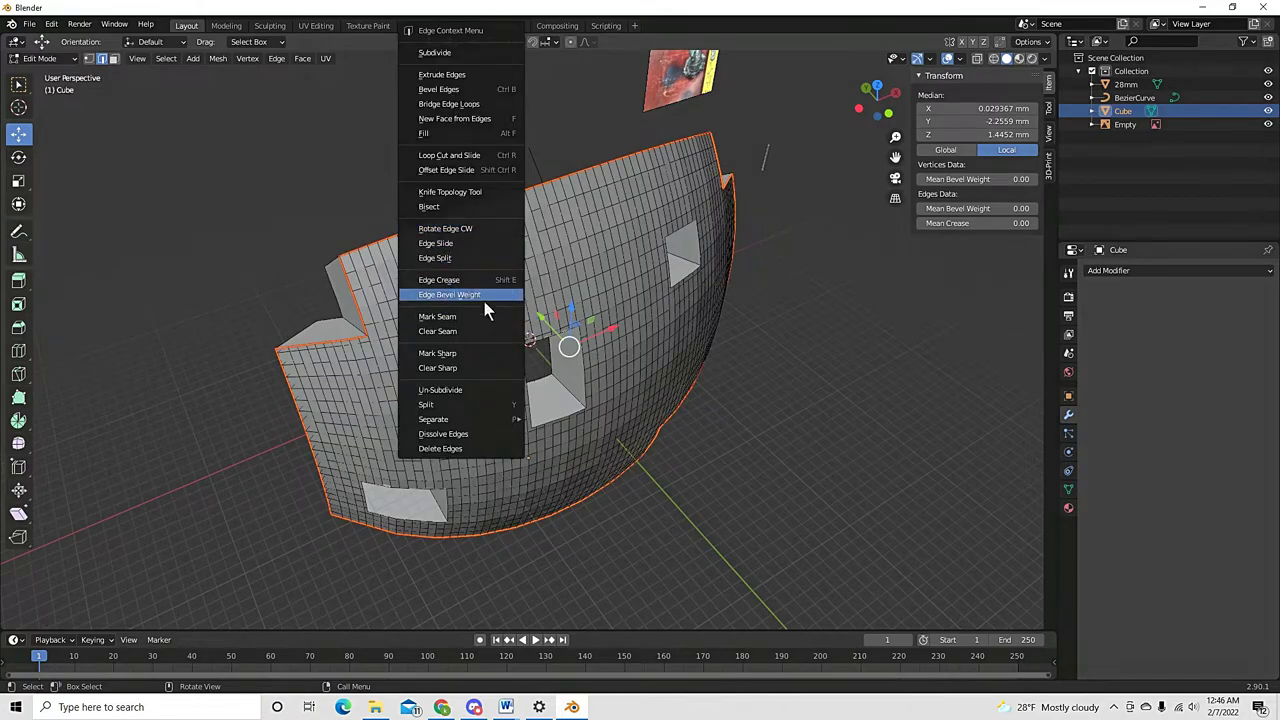
left_click(440, 353)
Enable Auto Smooth at 30° in the mesh's Normals settings
scroll(480, 355, "up", 5)
middle_click_drag(480, 355, 459, 298)
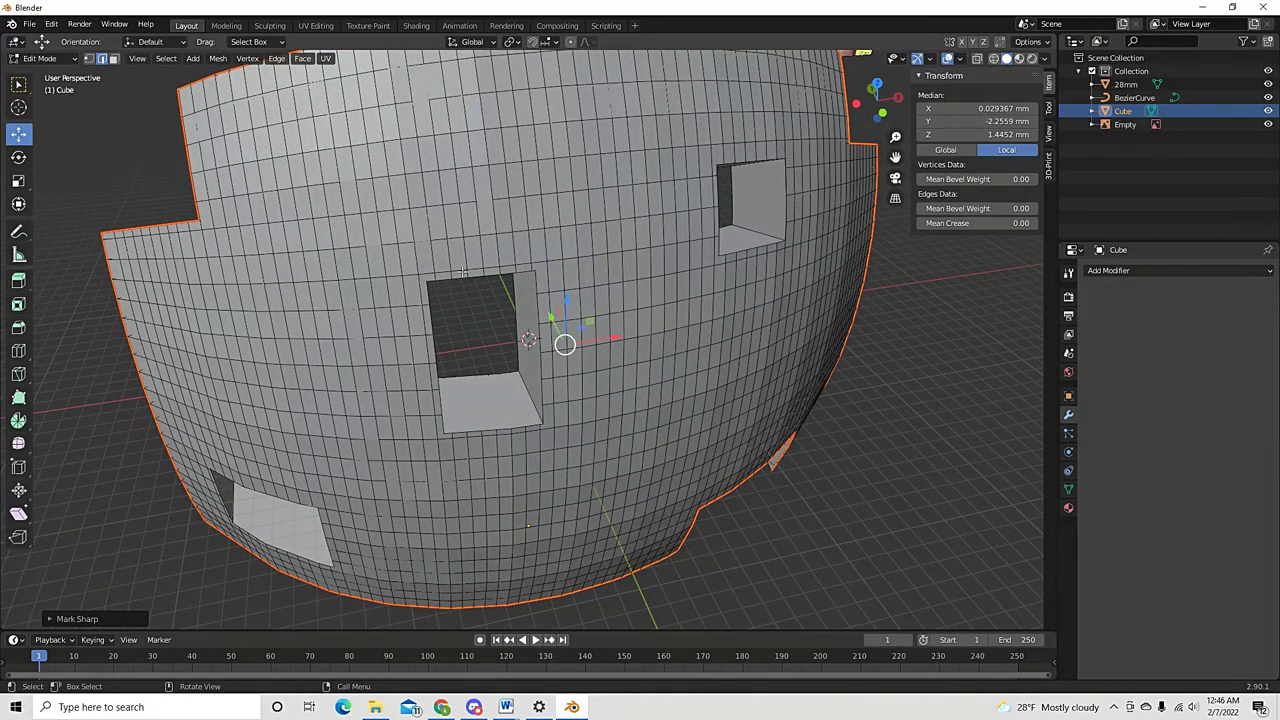
left_click(1068, 489)
left_click(1093, 499)
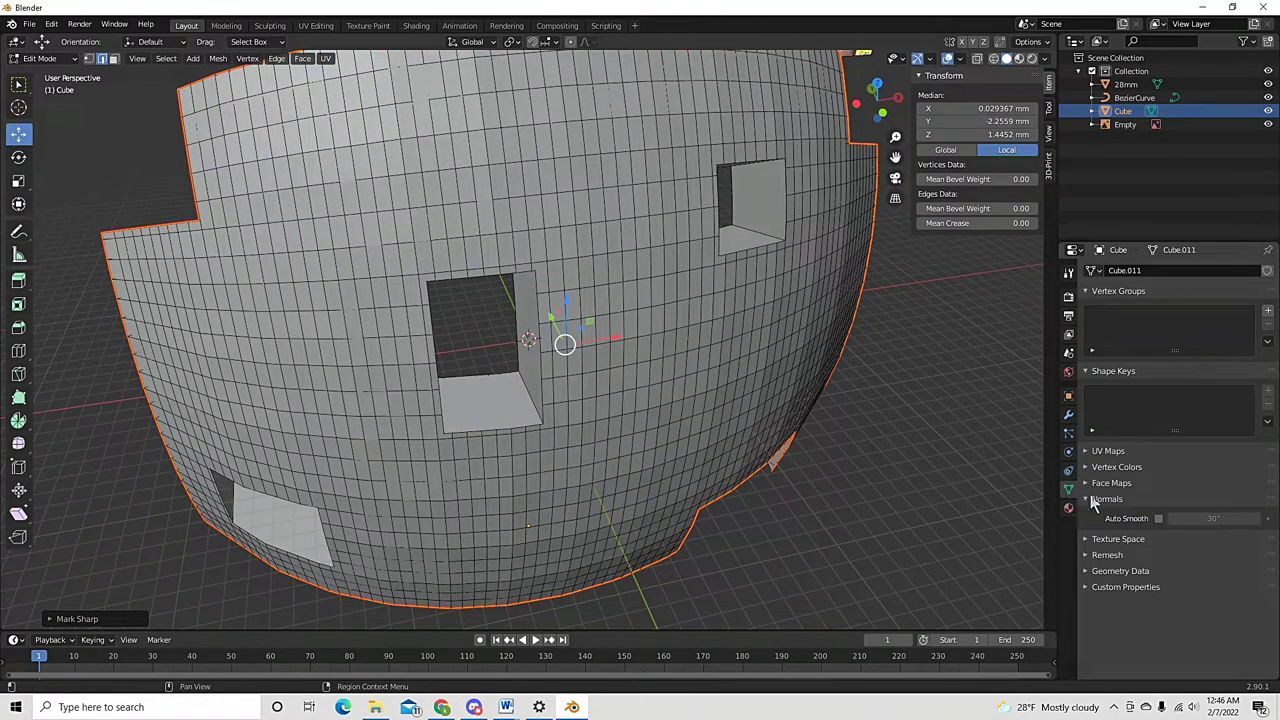
left_click(1158, 519)
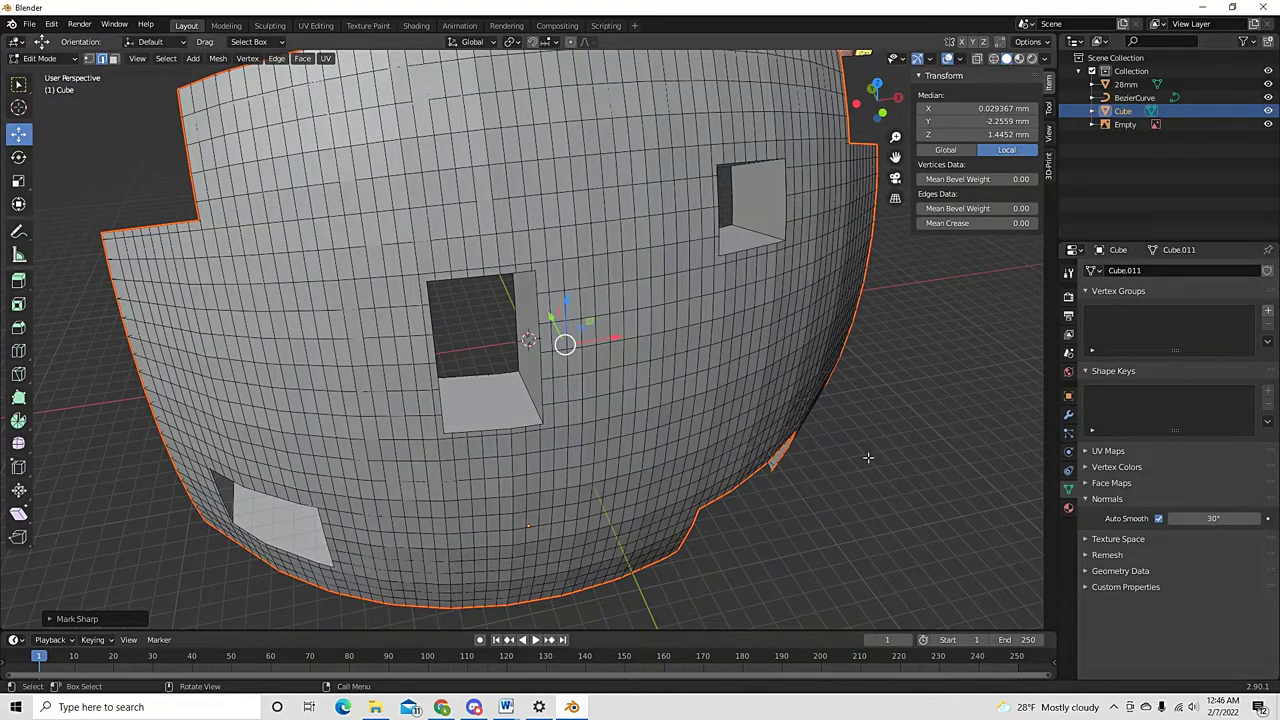
Return to Object Mode and shade the panel smooth
key("Tab")
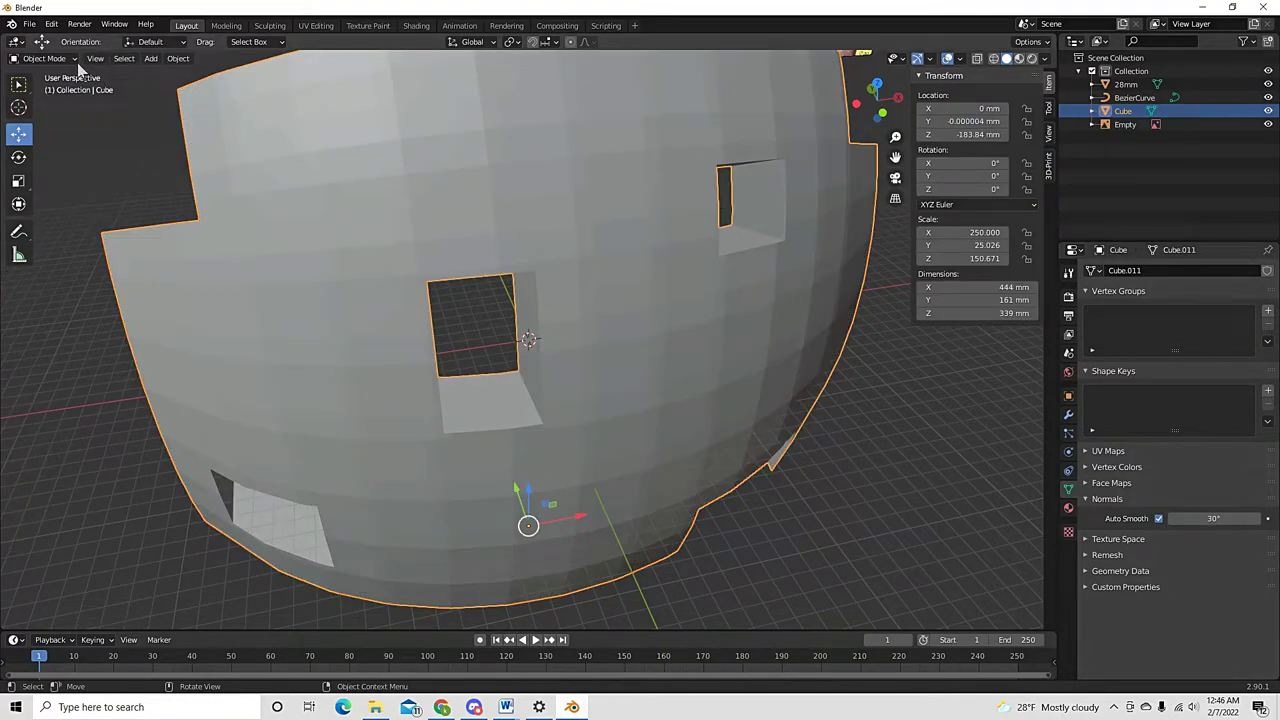
right_click(630, 258)
mouse_move(632, 258)
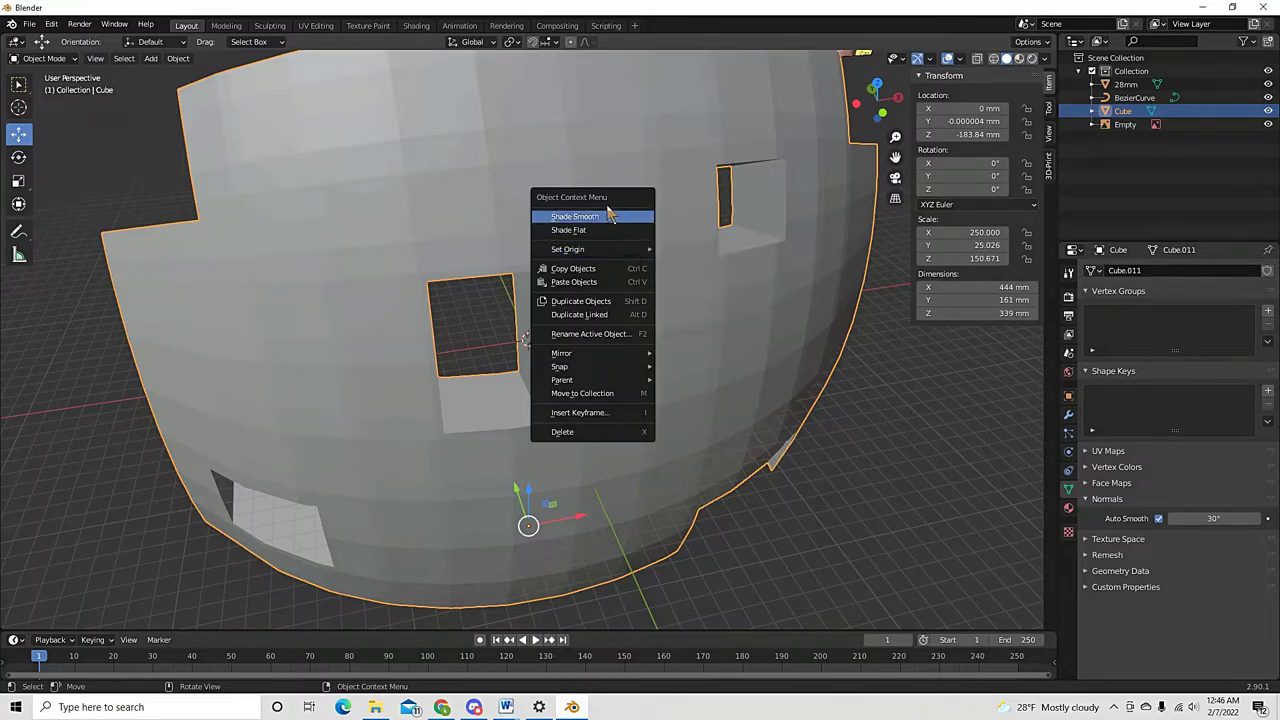
left_click(608, 217)
Orbit around the smoothed shell, deselecting and reselecting it to judge the shading
middle_click_drag(175, 350, 673, 271)
left_click(228, 340)
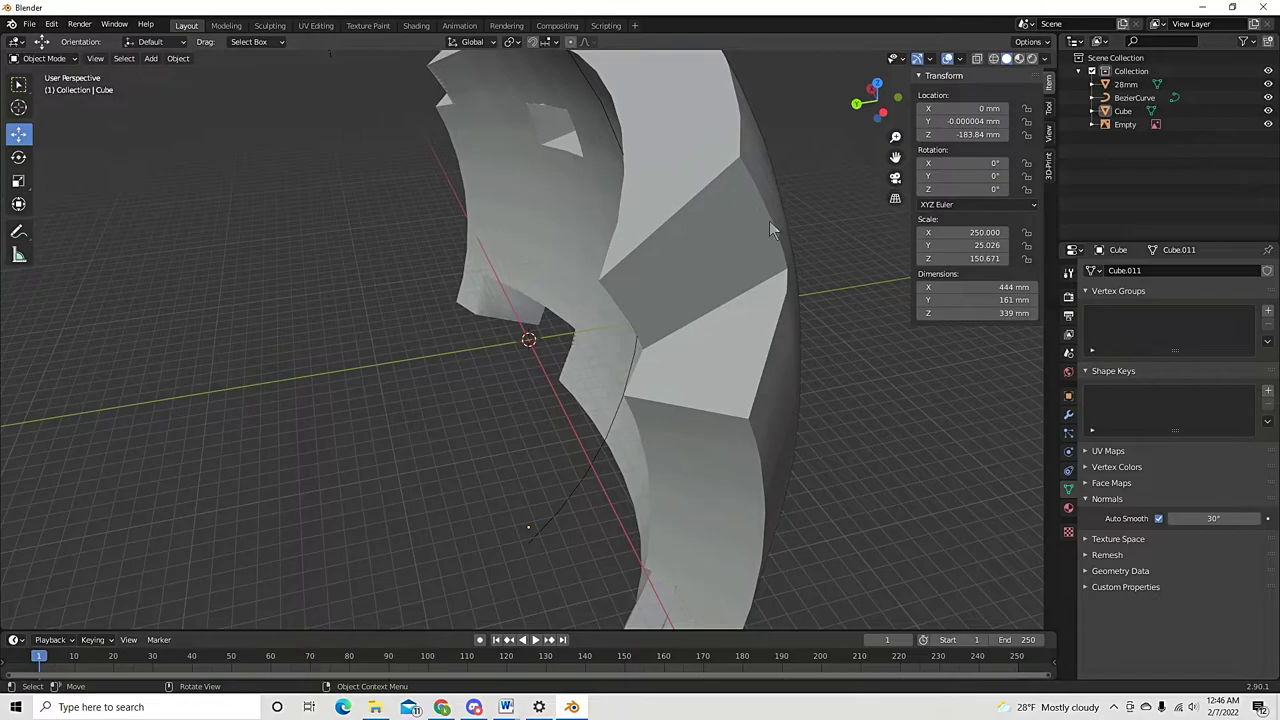
middle_click_drag(780, 277, 584, 278)
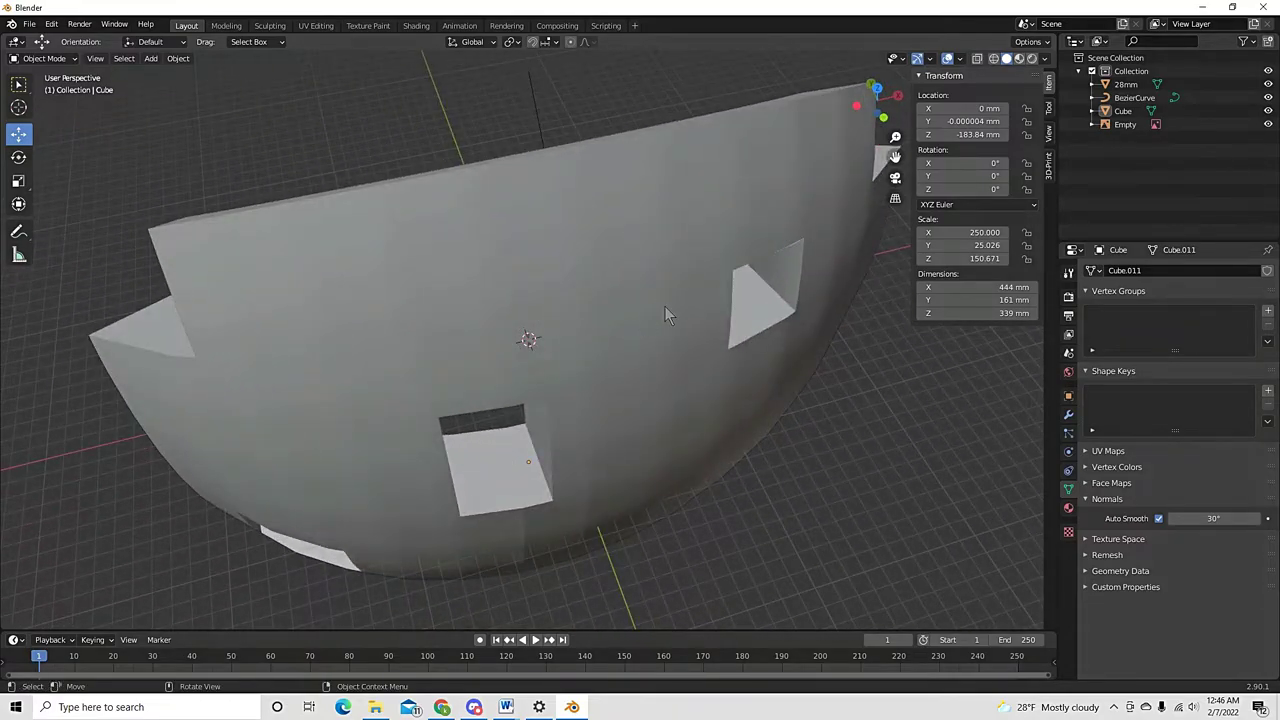
middle_click_drag(664, 306, 679, 372)
scroll(660, 368, "down", 3)
left_click(577, 342)
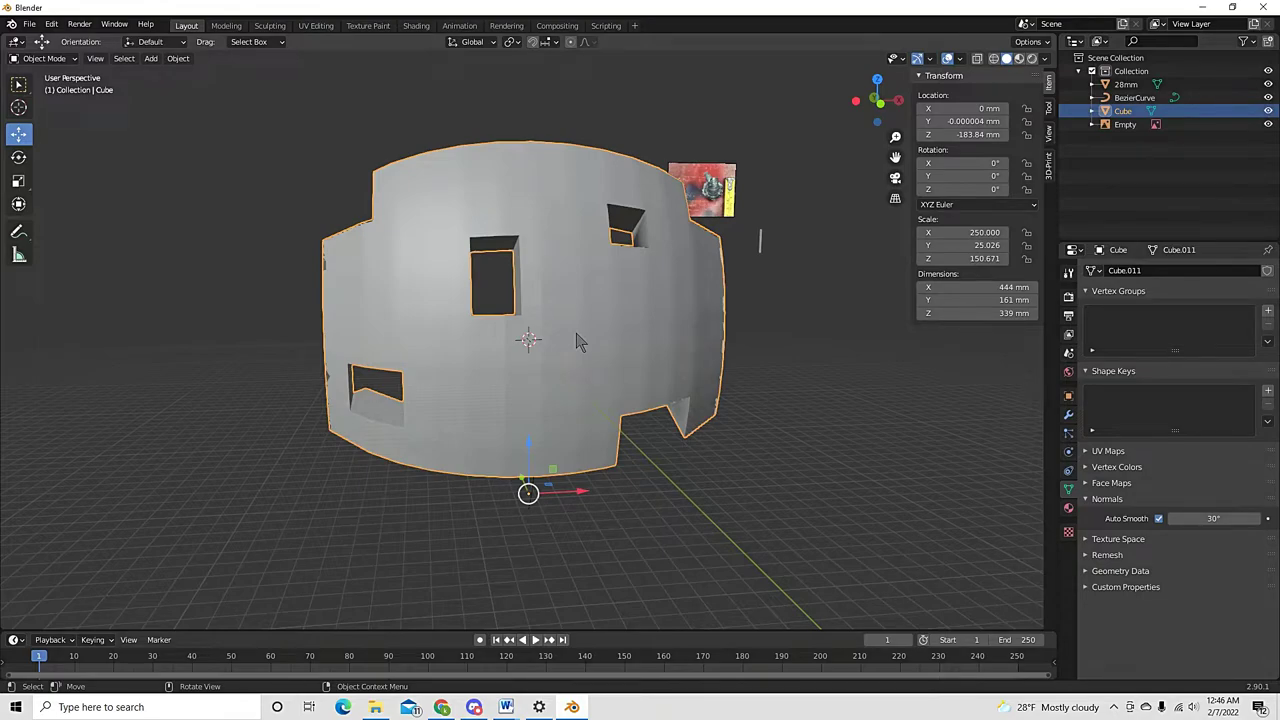
middle_click_drag(577, 342, 751, 306)
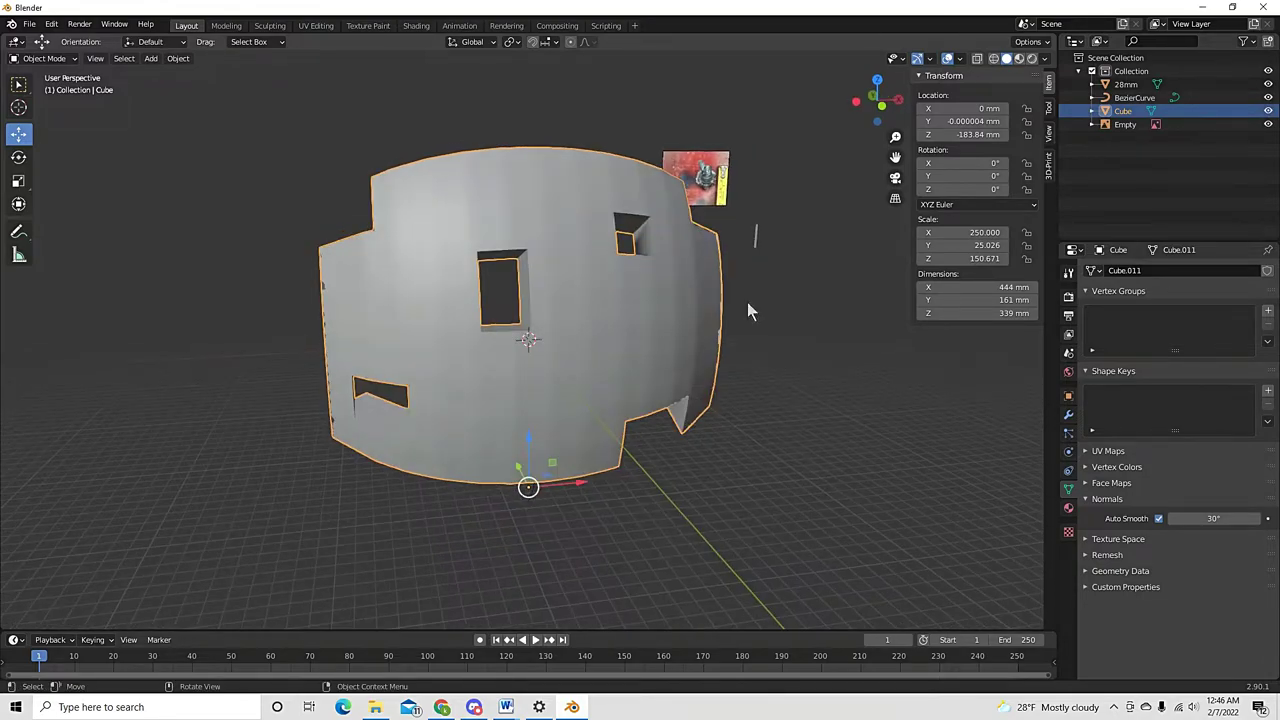
scroll(452, 377, "up", 3)
scroll(543, 400, "down", 3)
middle_click_drag(400, 426, 440, 478)
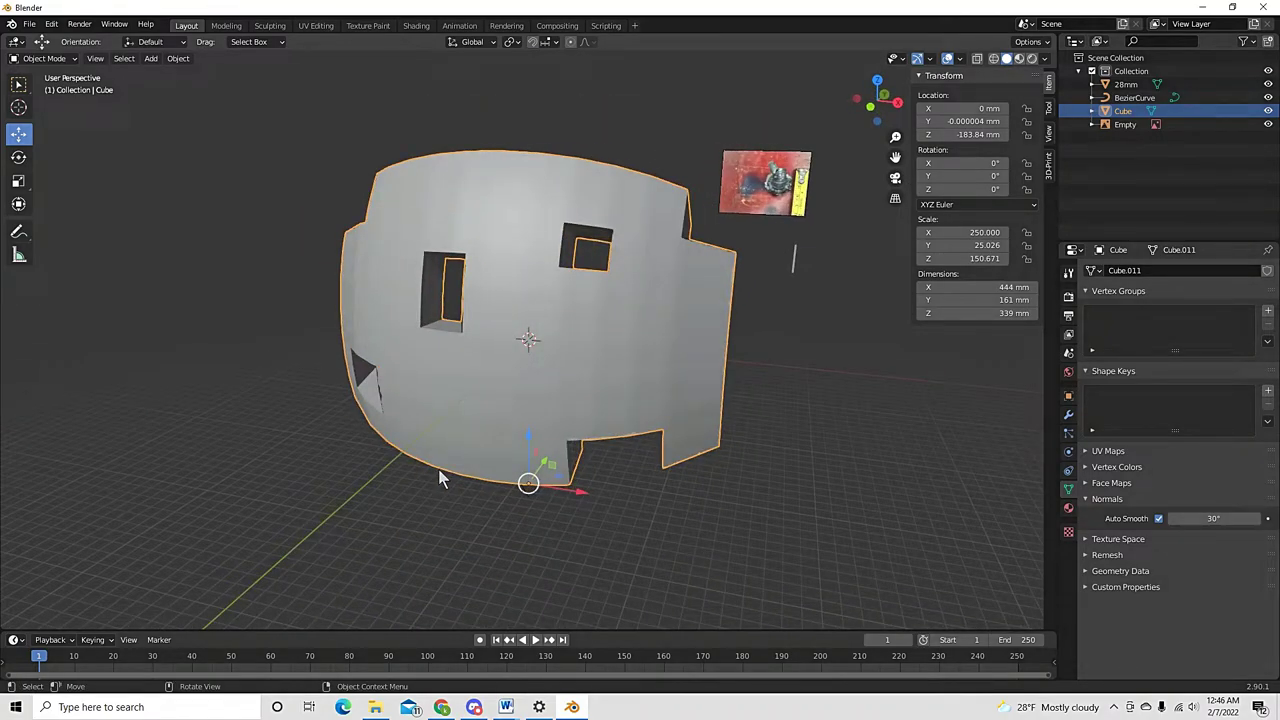
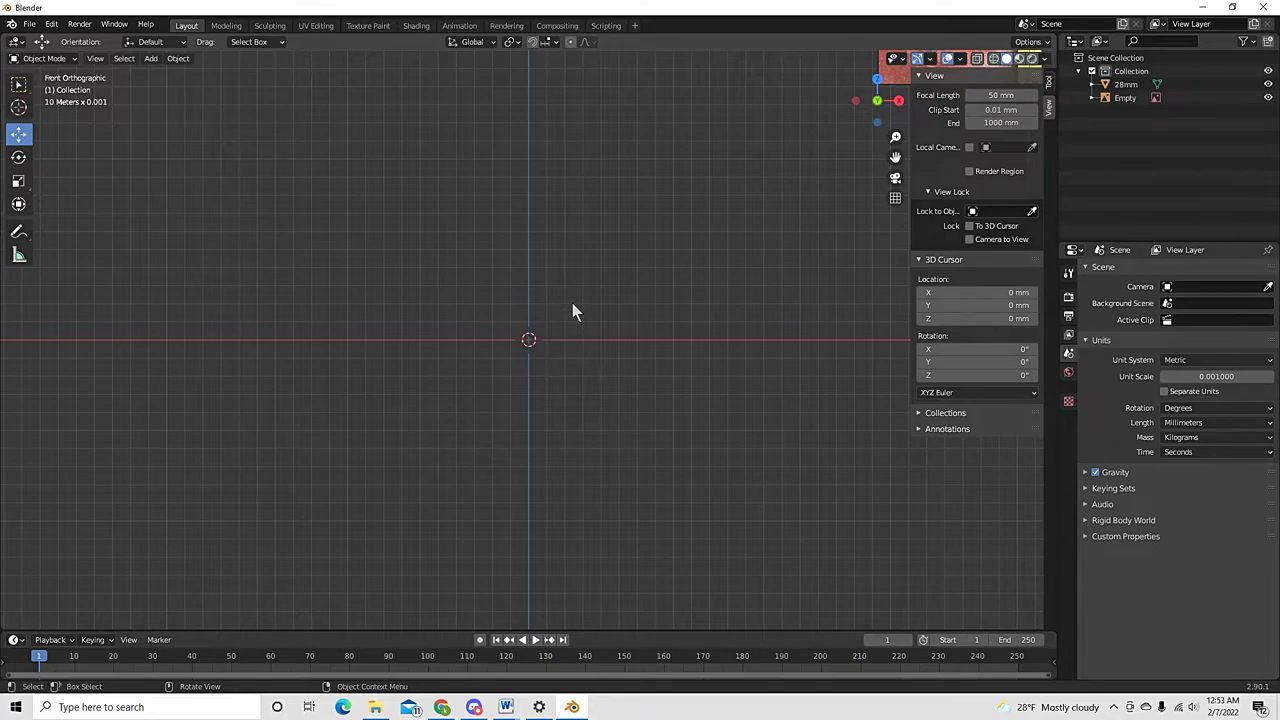
Add a text object at the world origin and scale it up about sevenfold
key("shift+a")
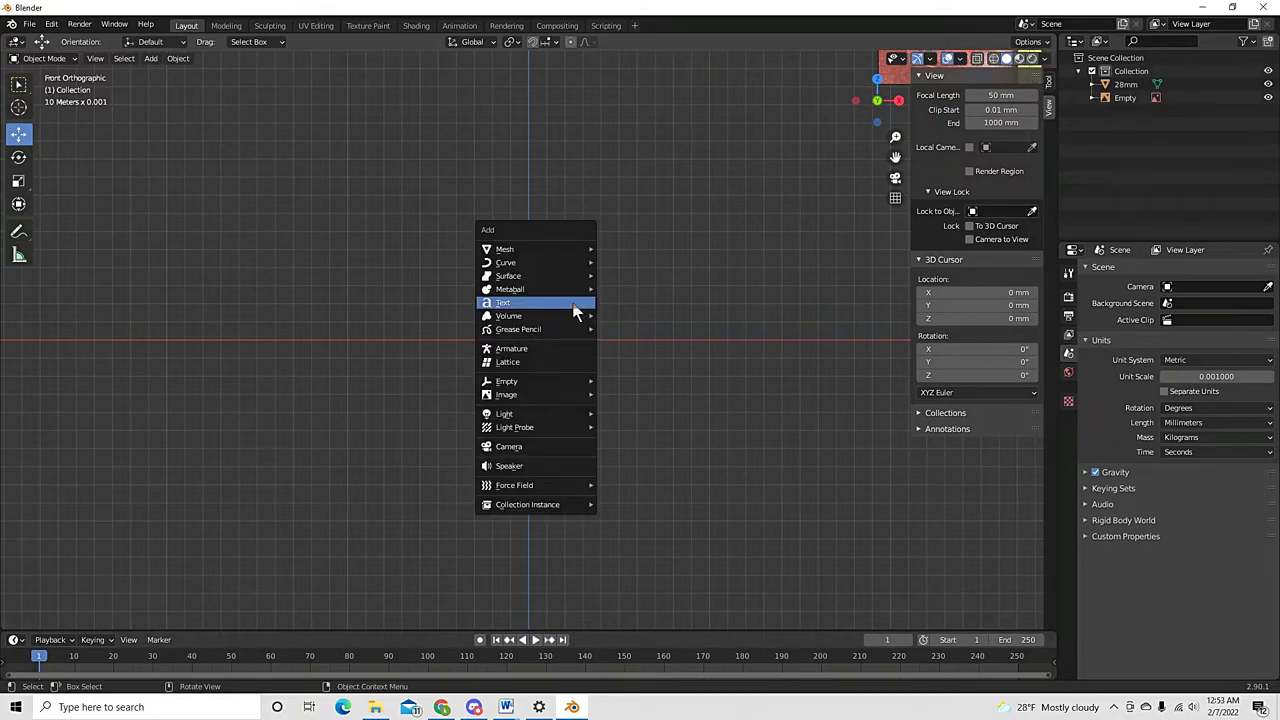
left_click(574, 304)
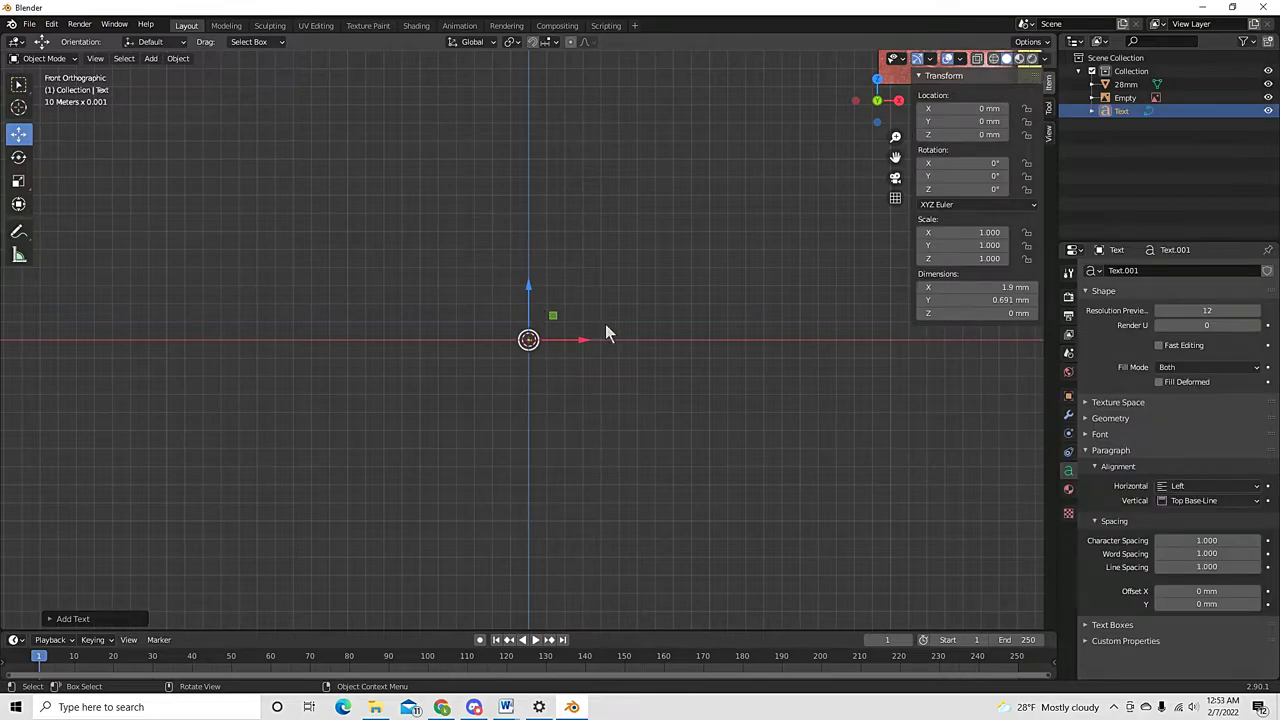
key("s")
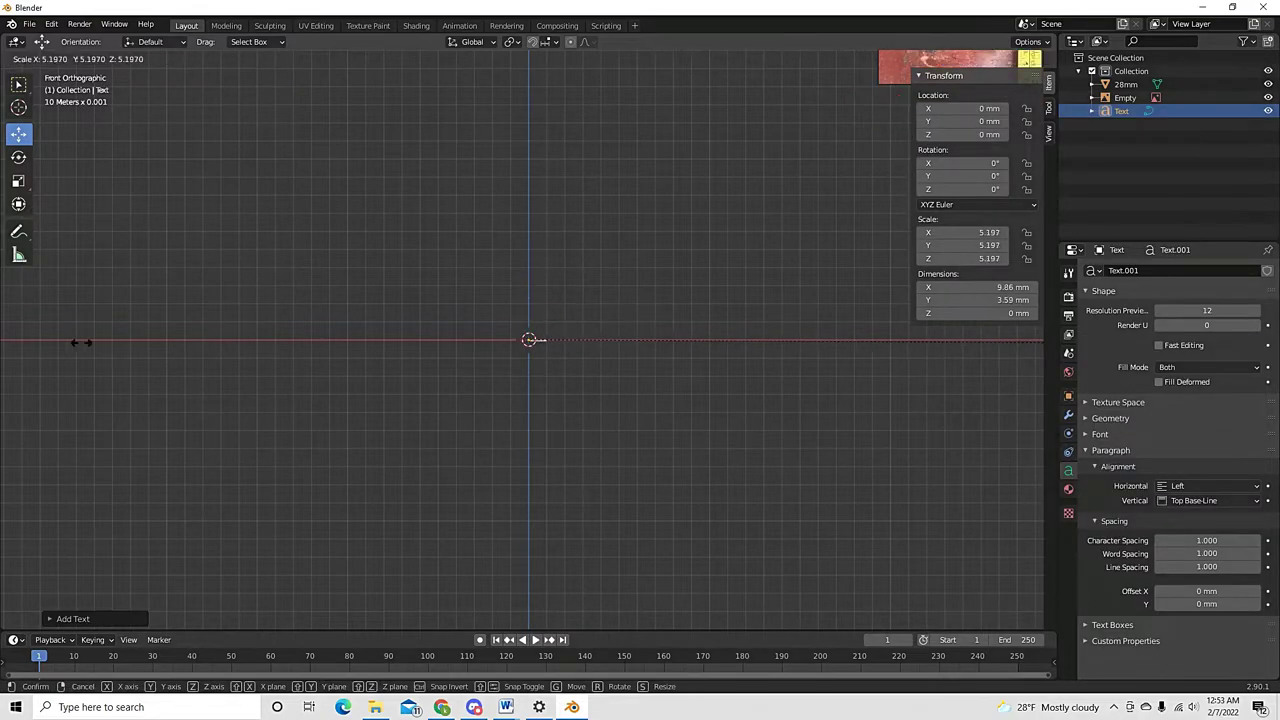
left_click(291, 340)
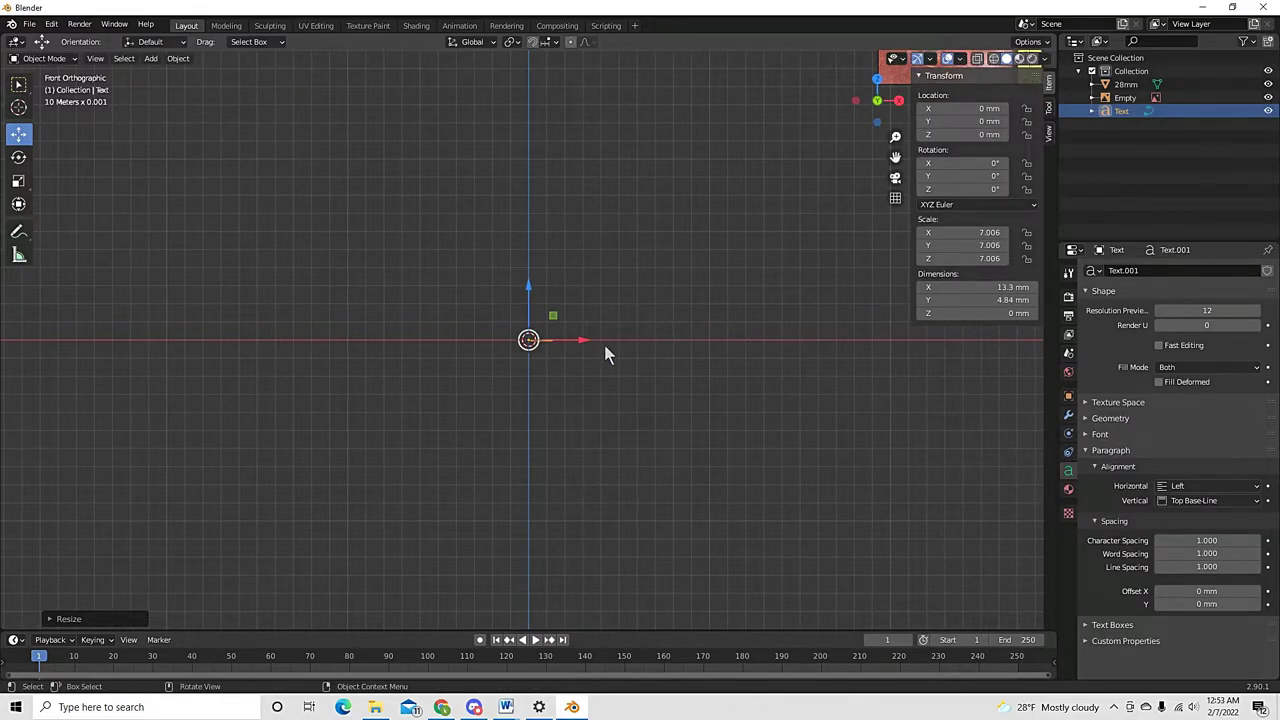
Stand the text upright by setting its X rotation to exactly 90°
key("KP_3")
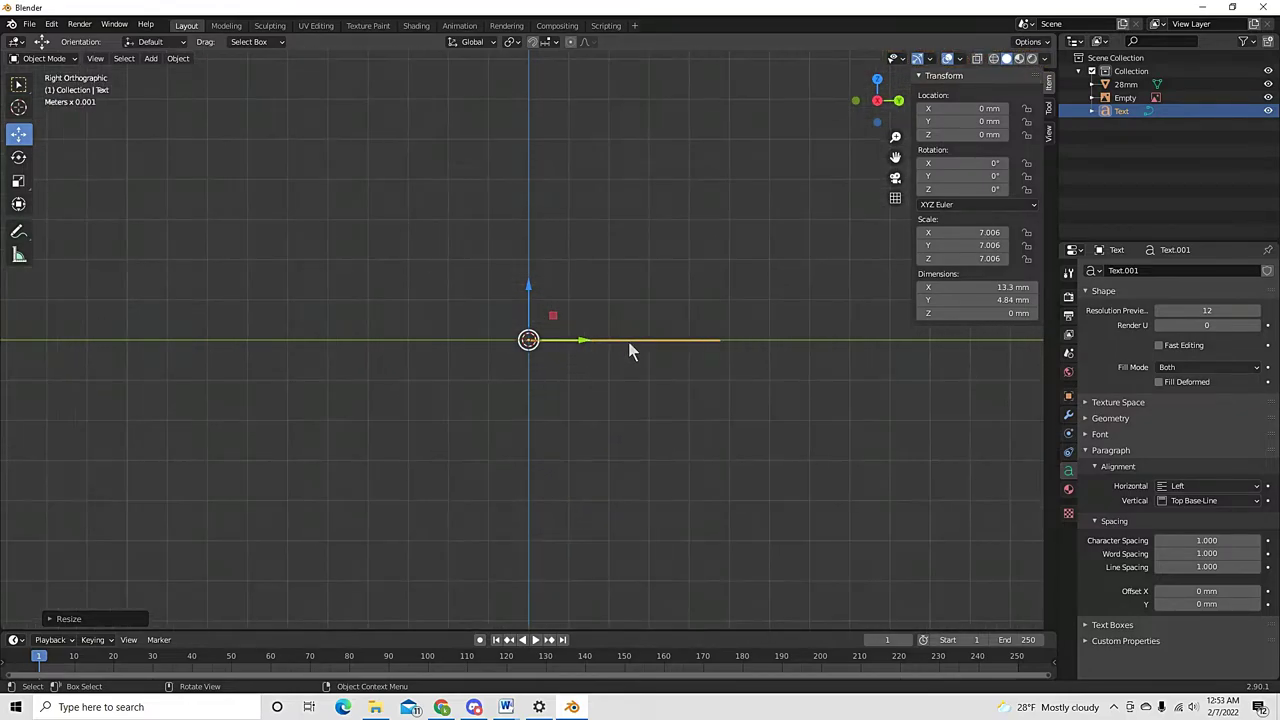
key("r")
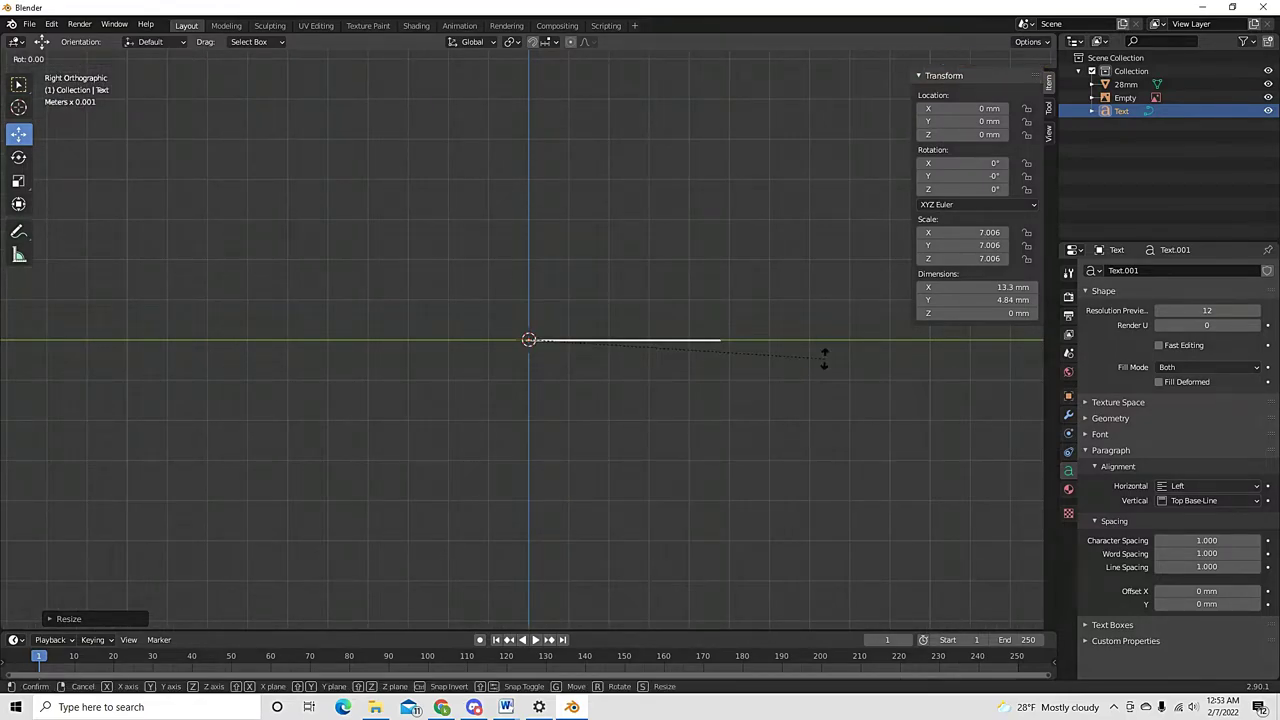
left_click(540, 108)
double_click(966, 164)
type("90")
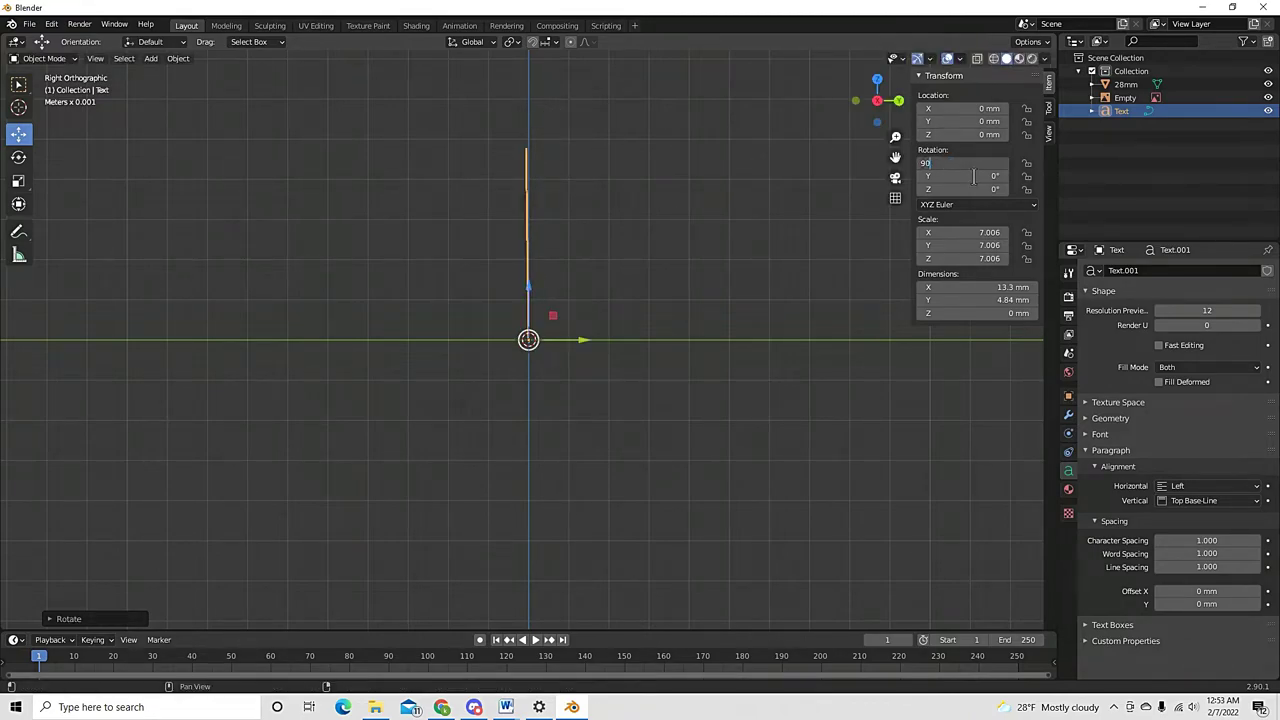
key("Return")
left_click(588, 341)
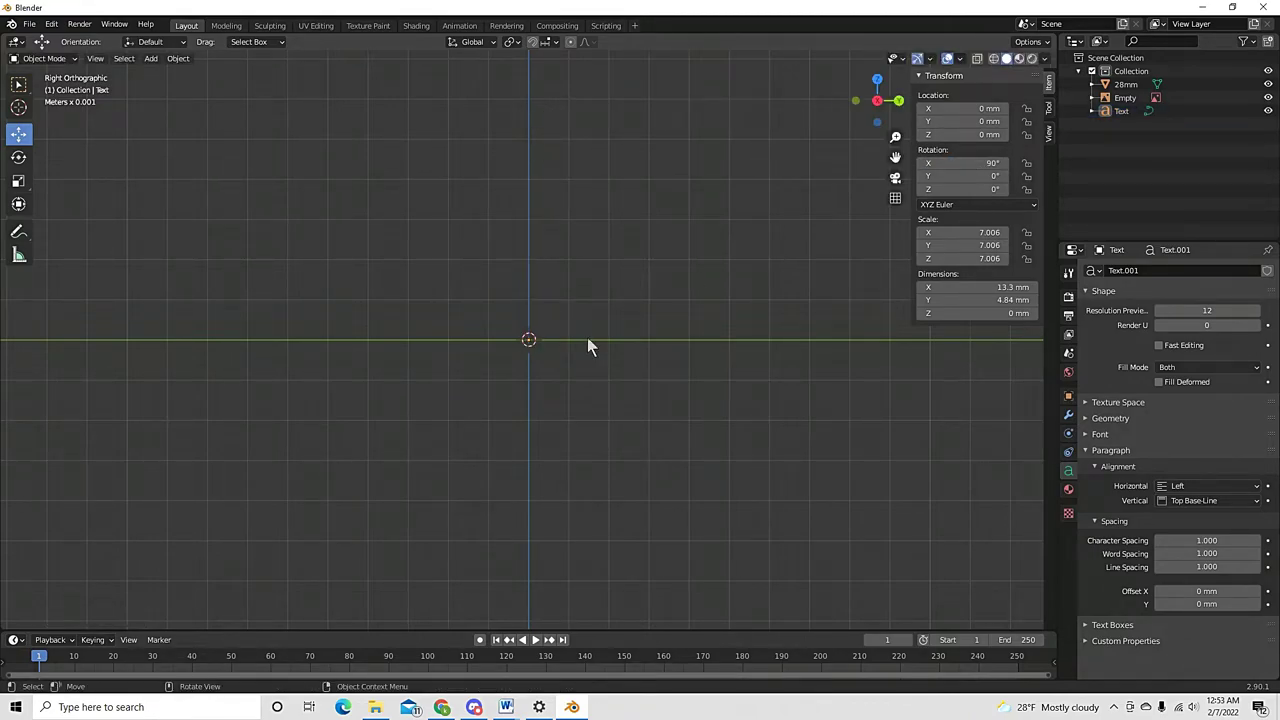
key("KP_1")
Replace the text object's default word 'Text' with 'Waaaagh'
scroll(590, 341, "down", 3)
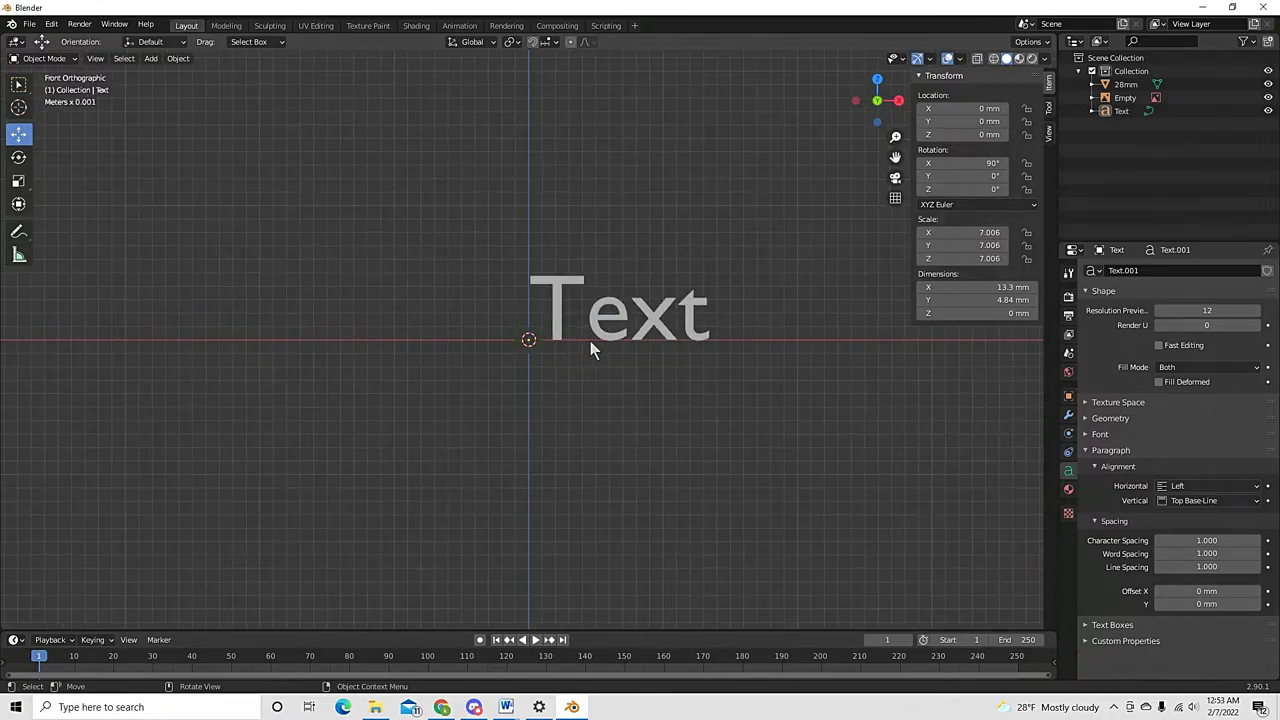
left_click(590, 341)
scroll(605, 340, "down", 2)
scroll(609, 338, "up", 3)
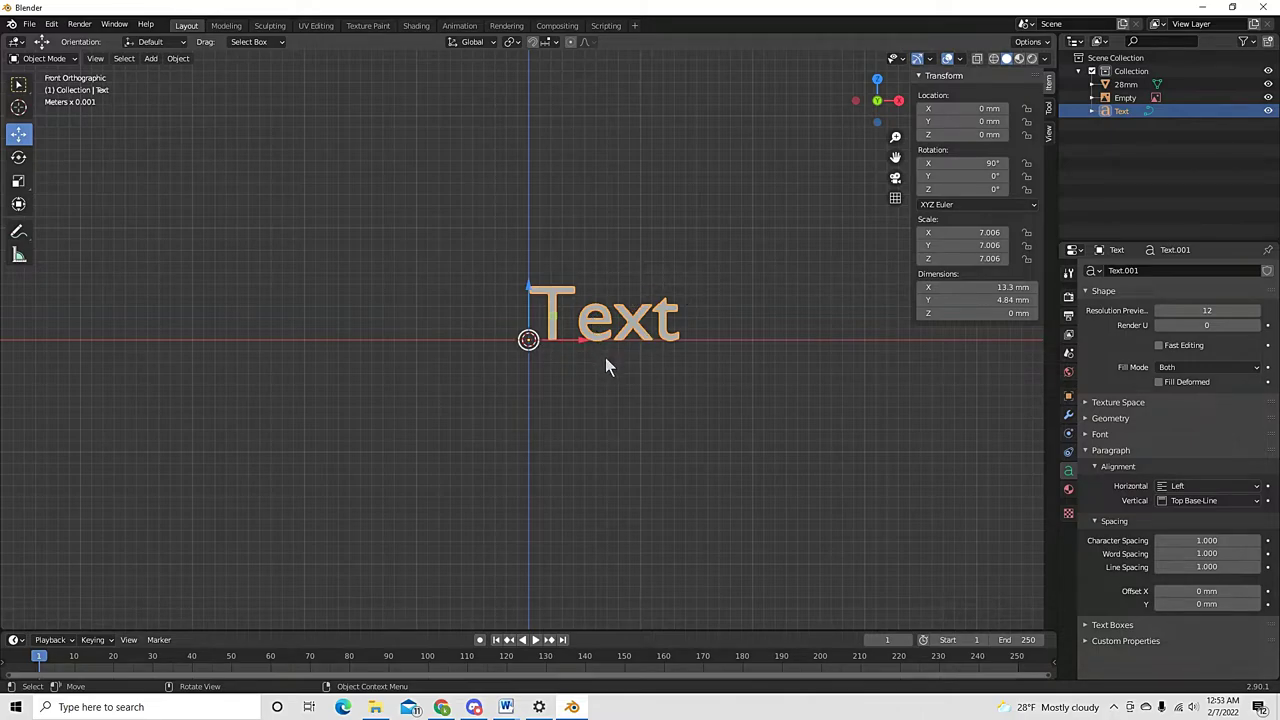
key("Tab")
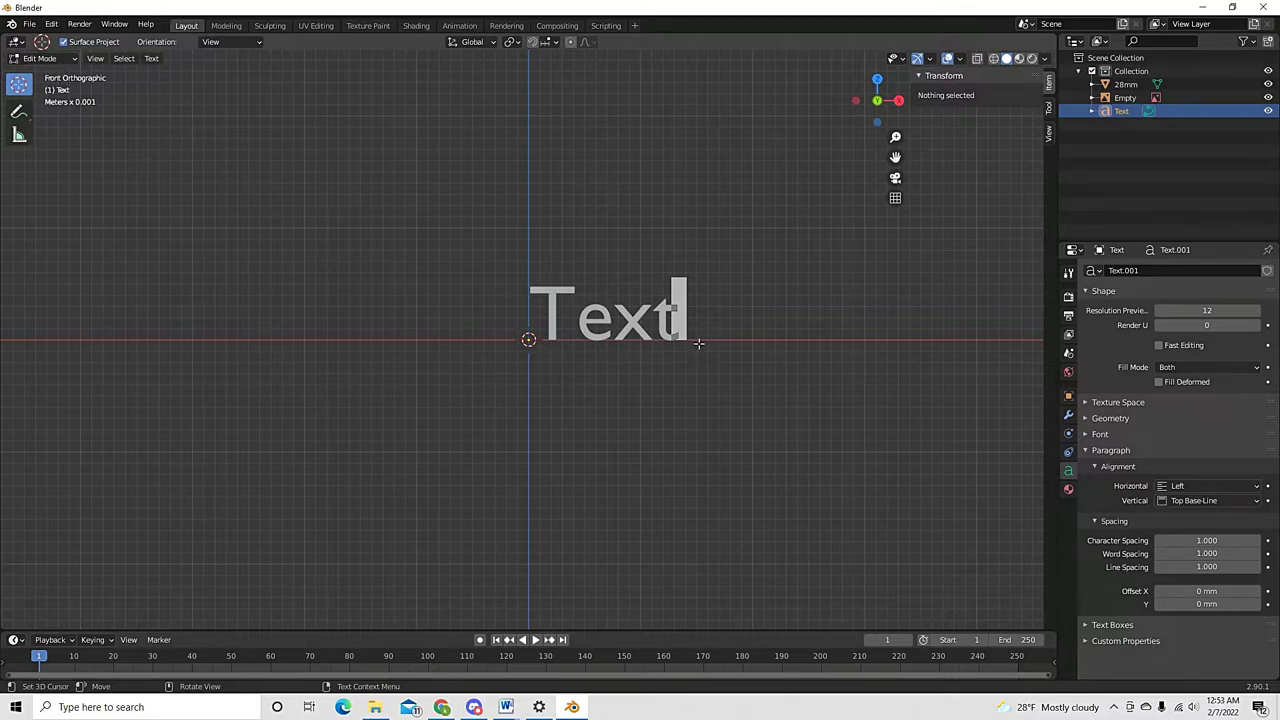
key("BackSpace")
key("BackSpace")
key("BackSpace")
key("BackSpace")
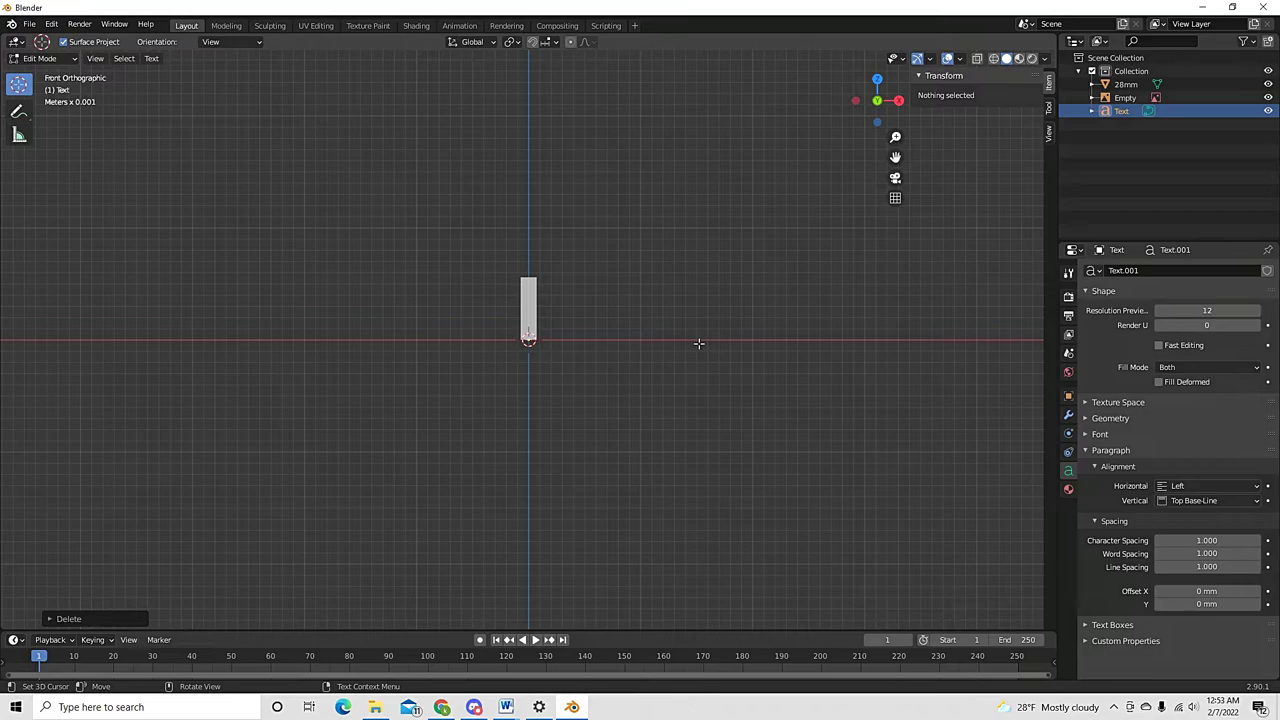
type("Waaaagh")
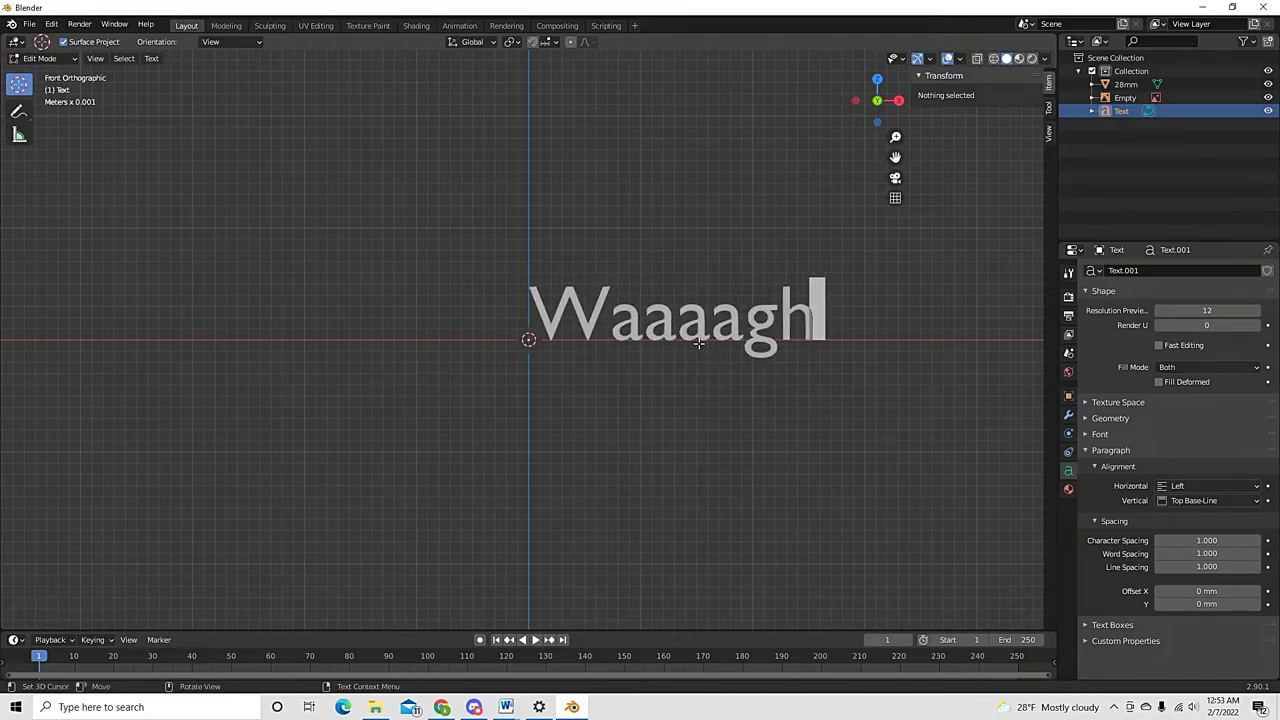
key("Return")
key("BackSpace")
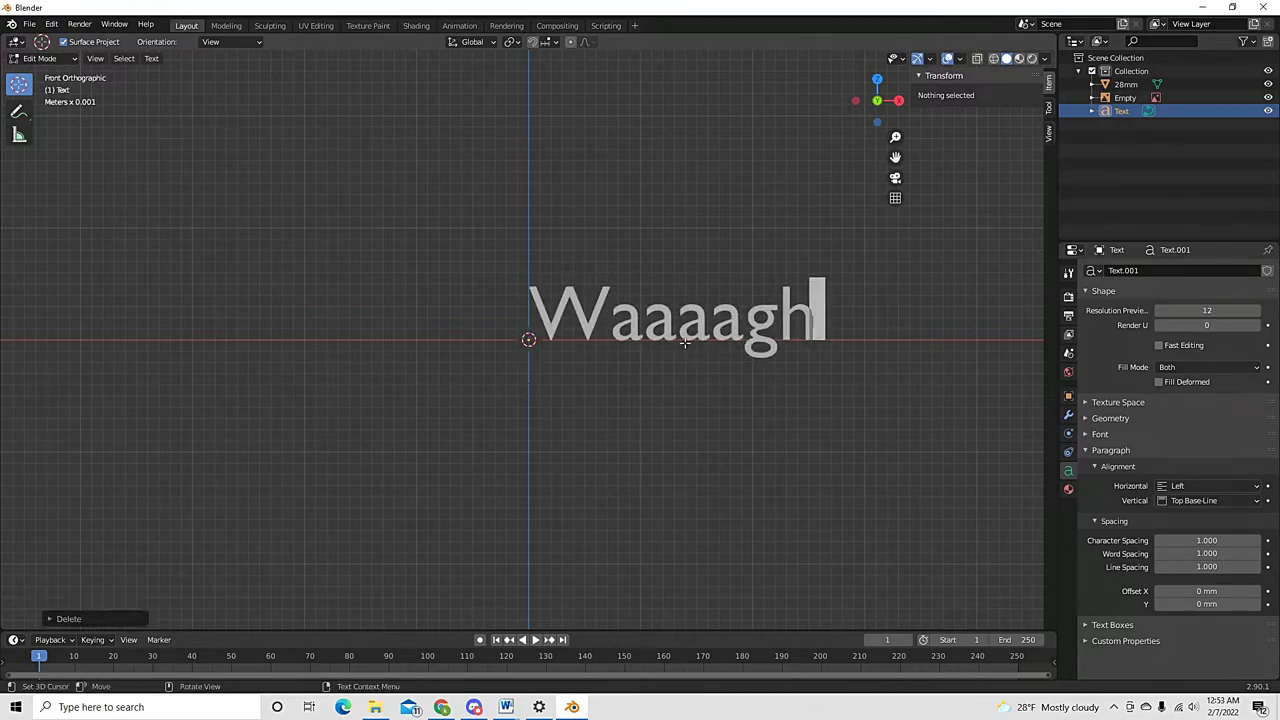
key("Tab")
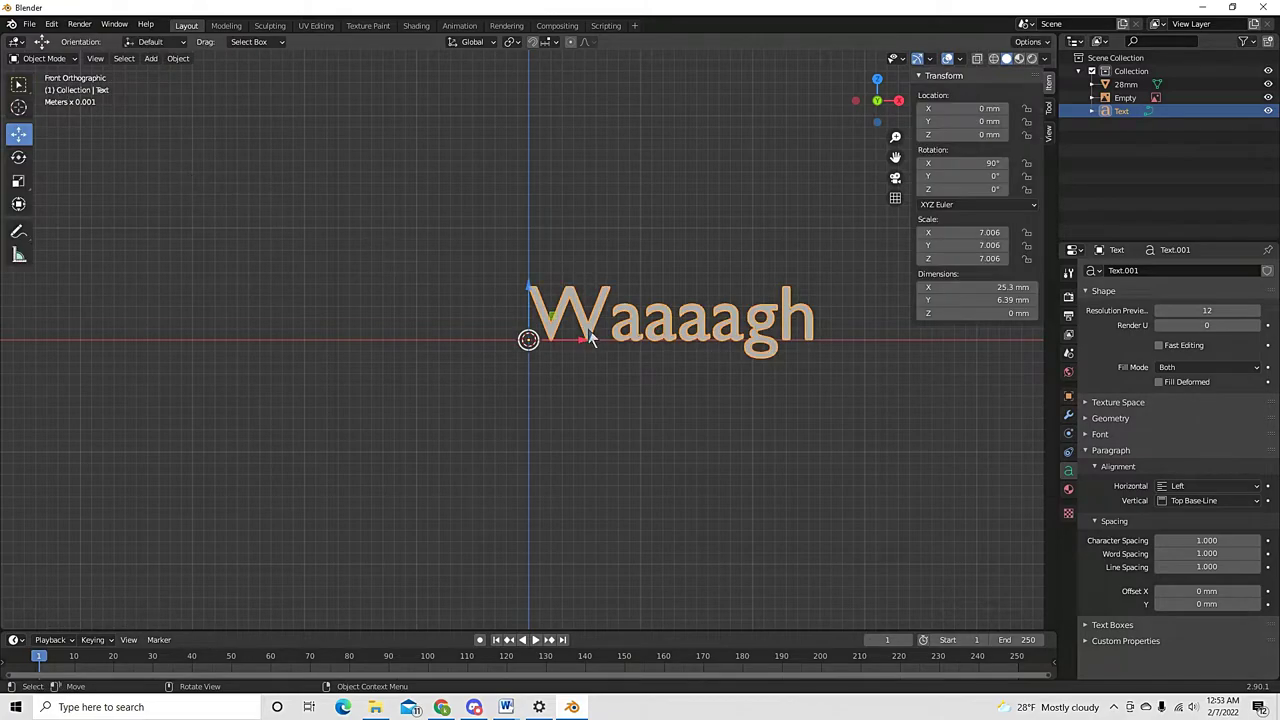
Set the text's origin to its geometry, clear its location, and raise it along Z
right_click(663, 332)
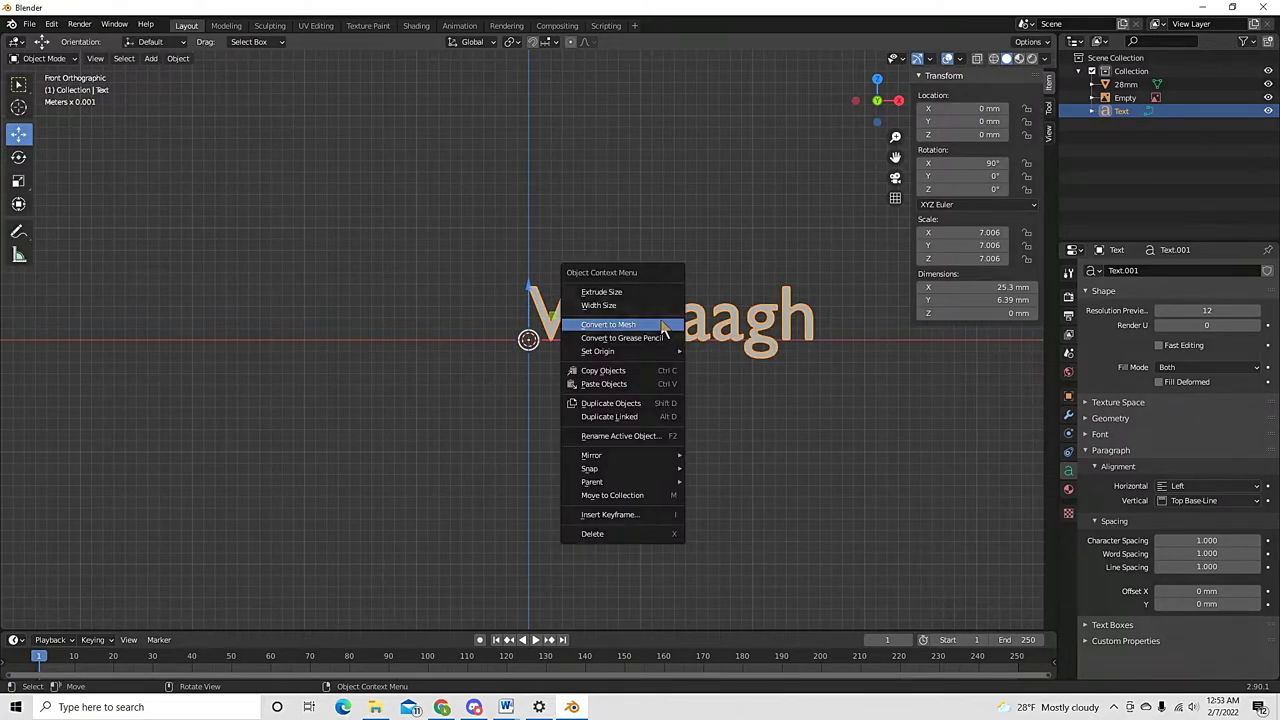
mouse_move(651, 353)
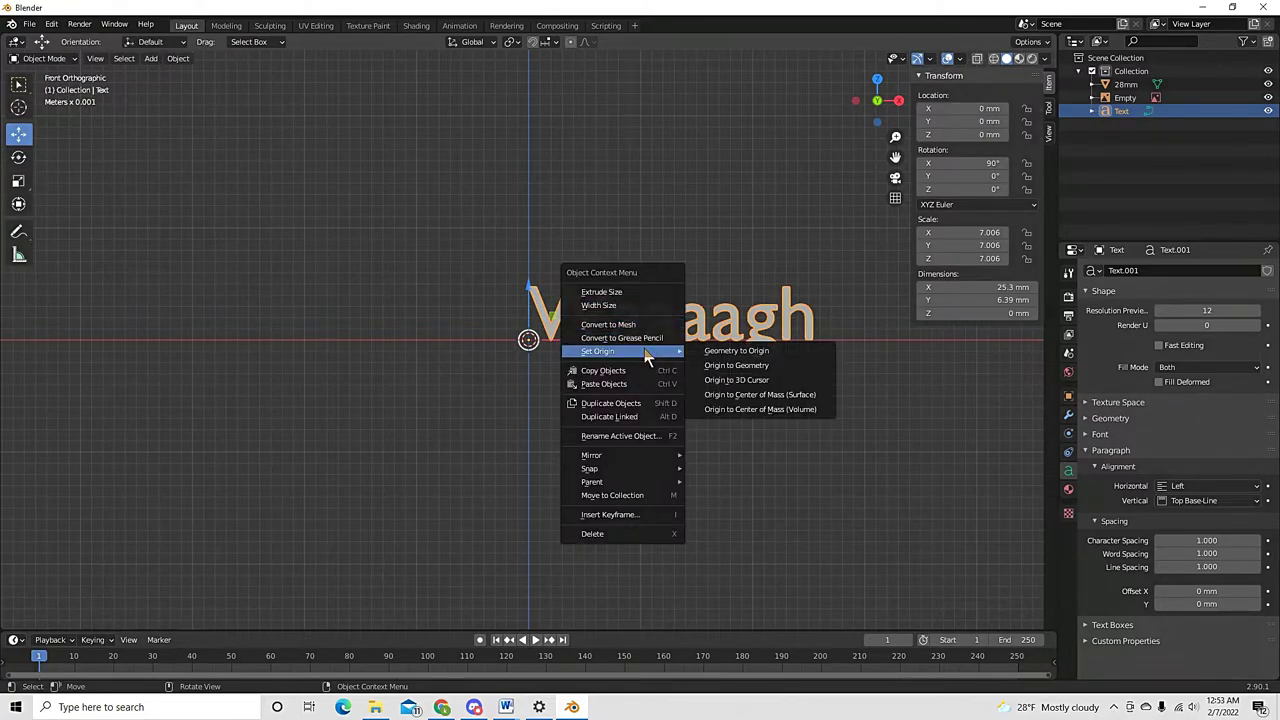
left_click(740, 365)
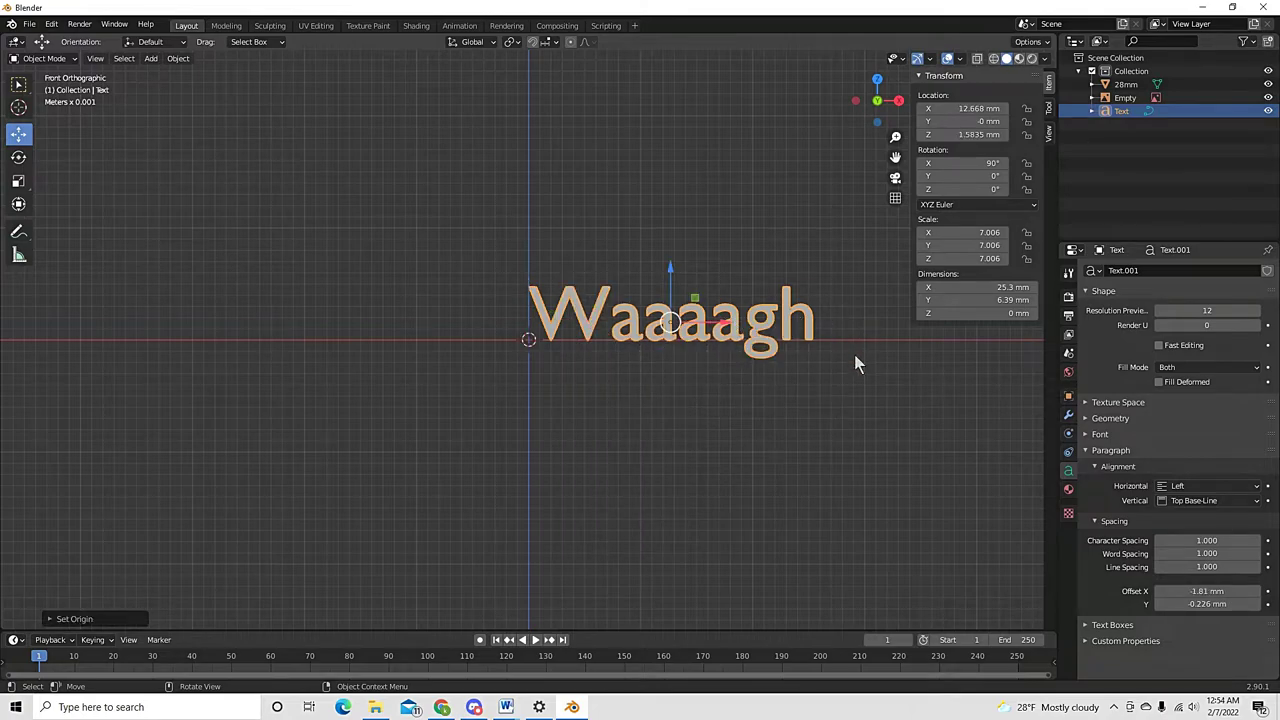
key("alt+g")
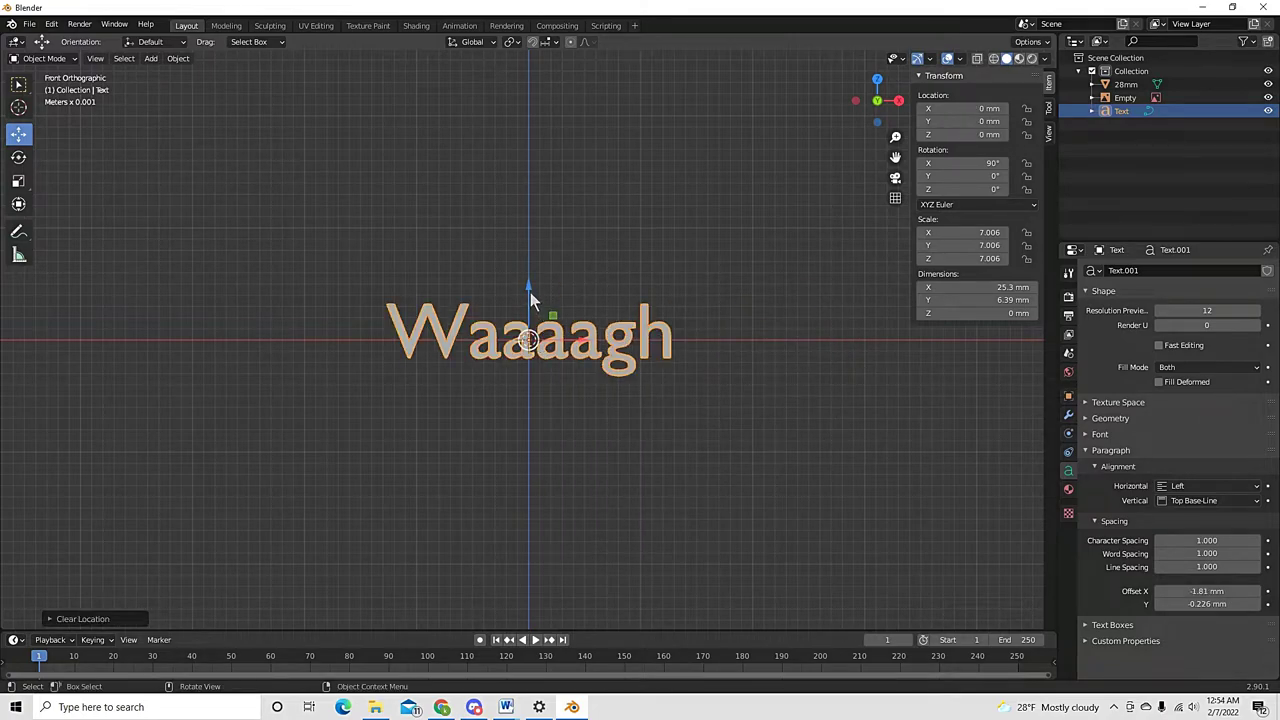
key("g")
key("z")
left_click(530, 274)
scroll(491, 371, "up", 4)
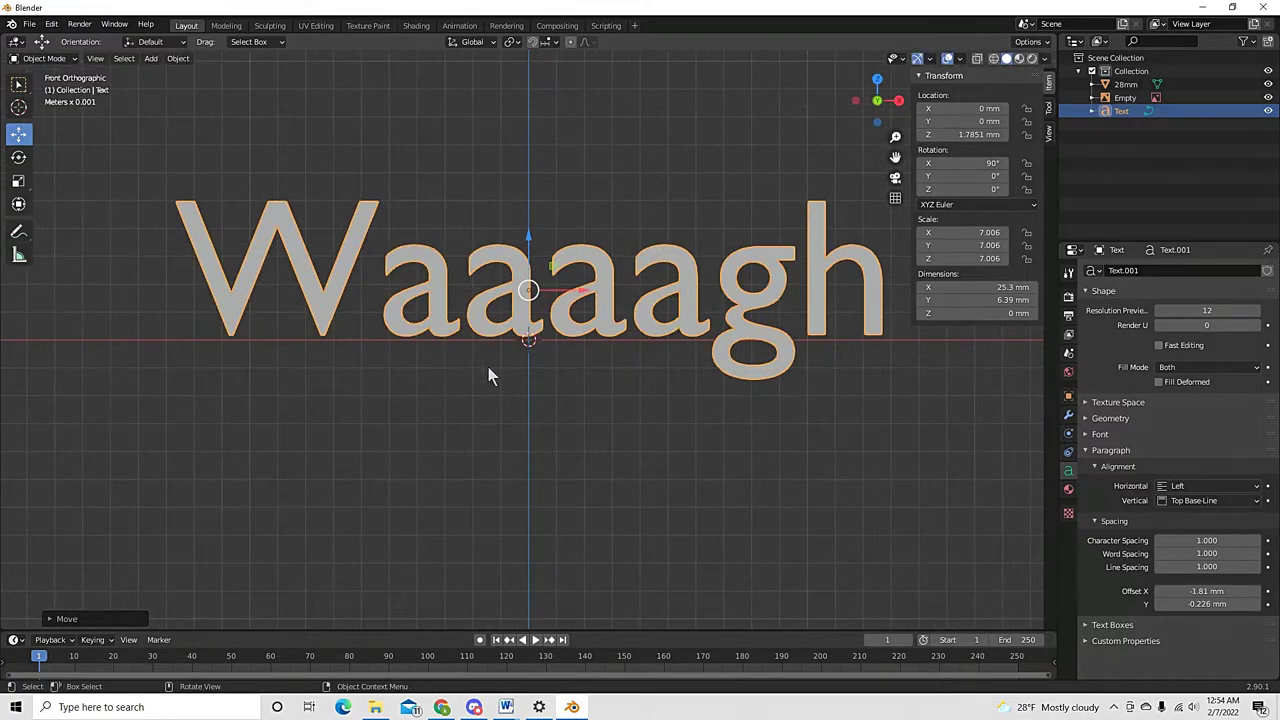
Move the text's origin to the 3D cursor at the world centre and check it in perspective
right_click(603, 280)
mouse_move(603, 279)
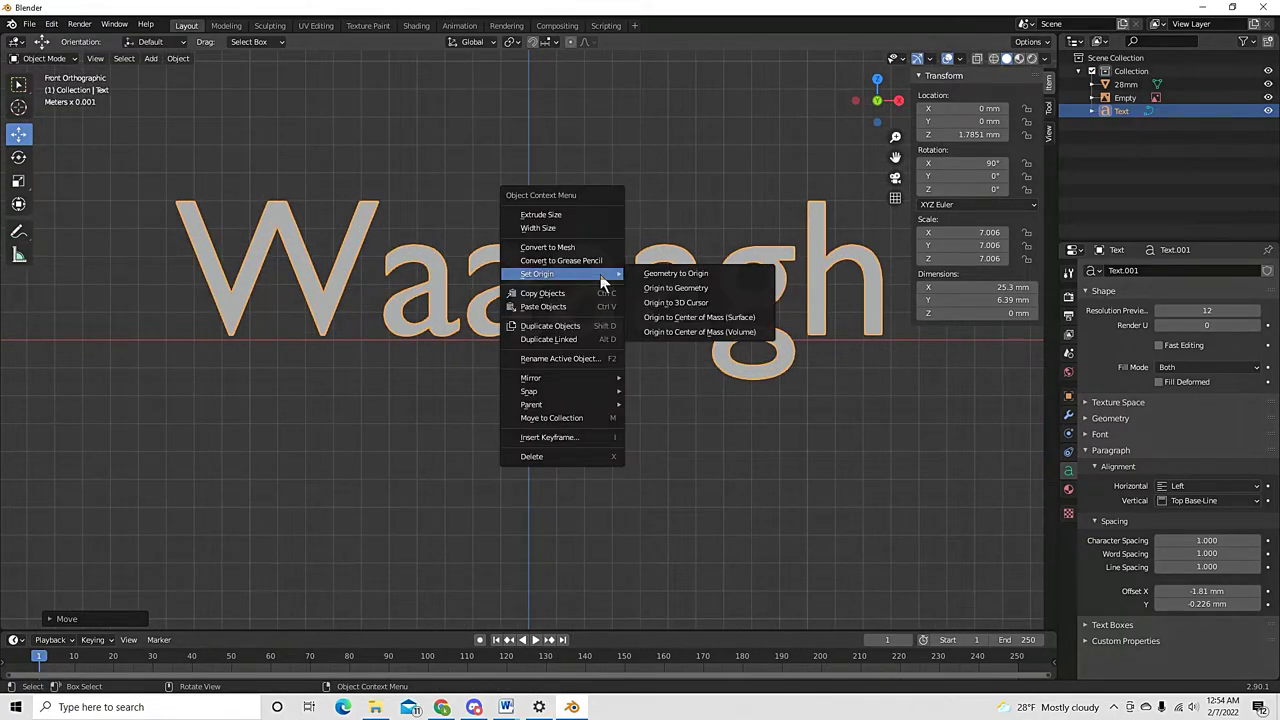
left_click(690, 302)
scroll(290, 335, "down", 3)
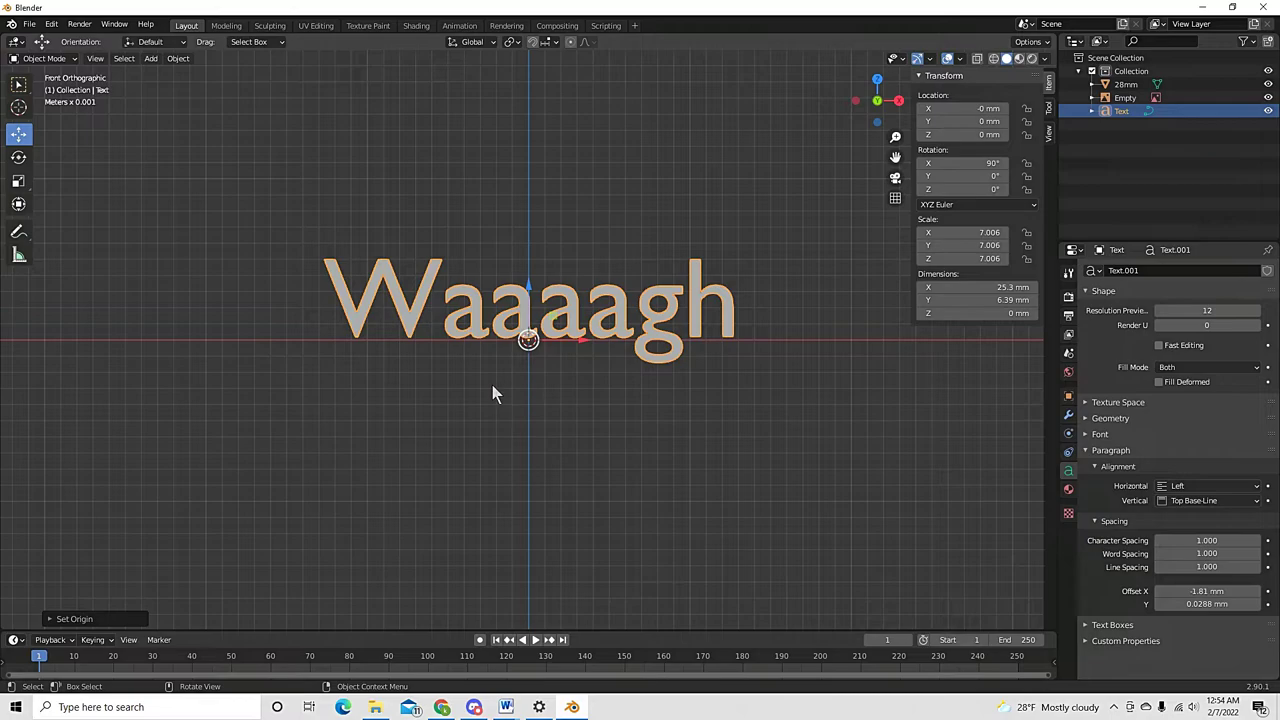
left_click(592, 430)
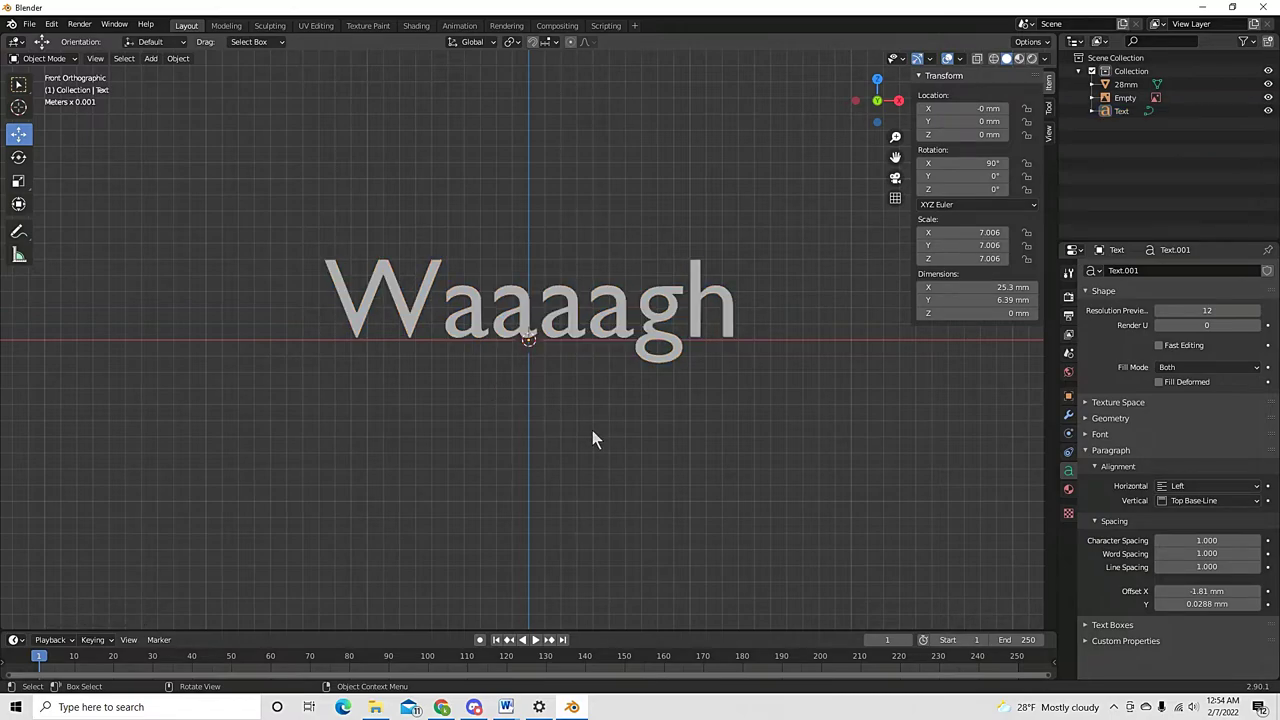
left_click(614, 322)
middle_click_drag(626, 333, 632, 405)
key("KP_1")
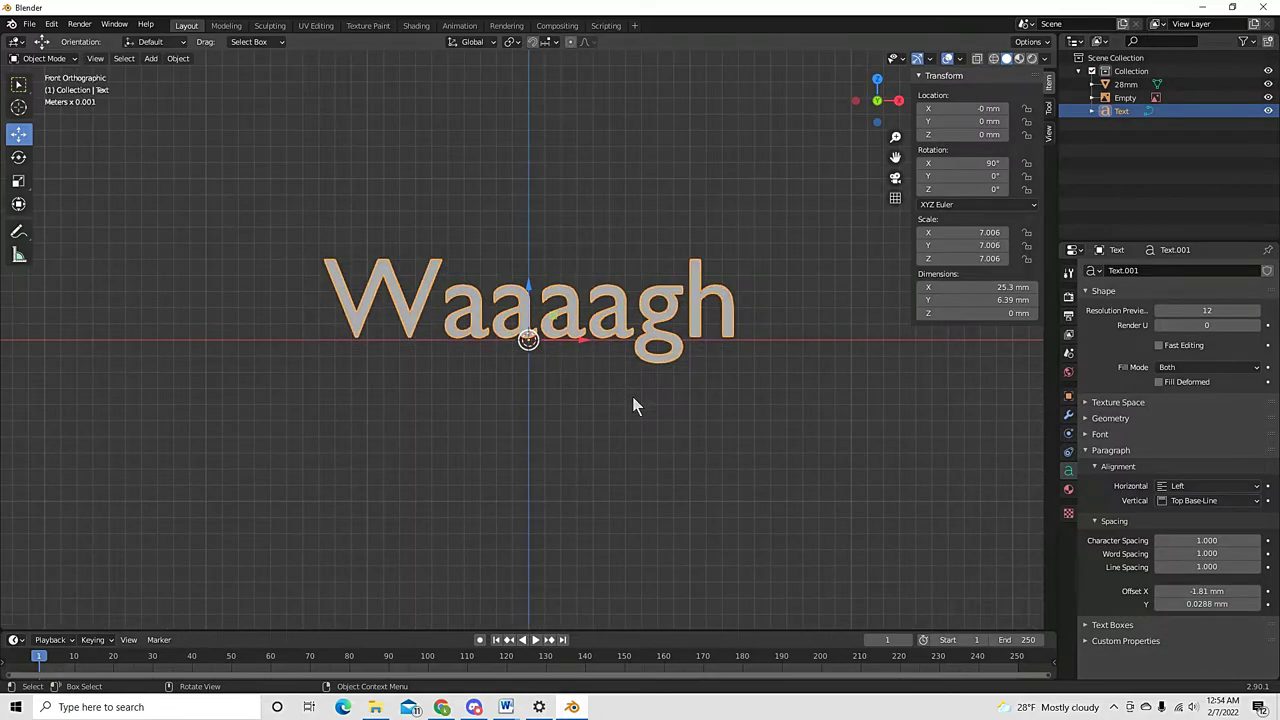
middle_click_drag(629, 403, 628, 333)
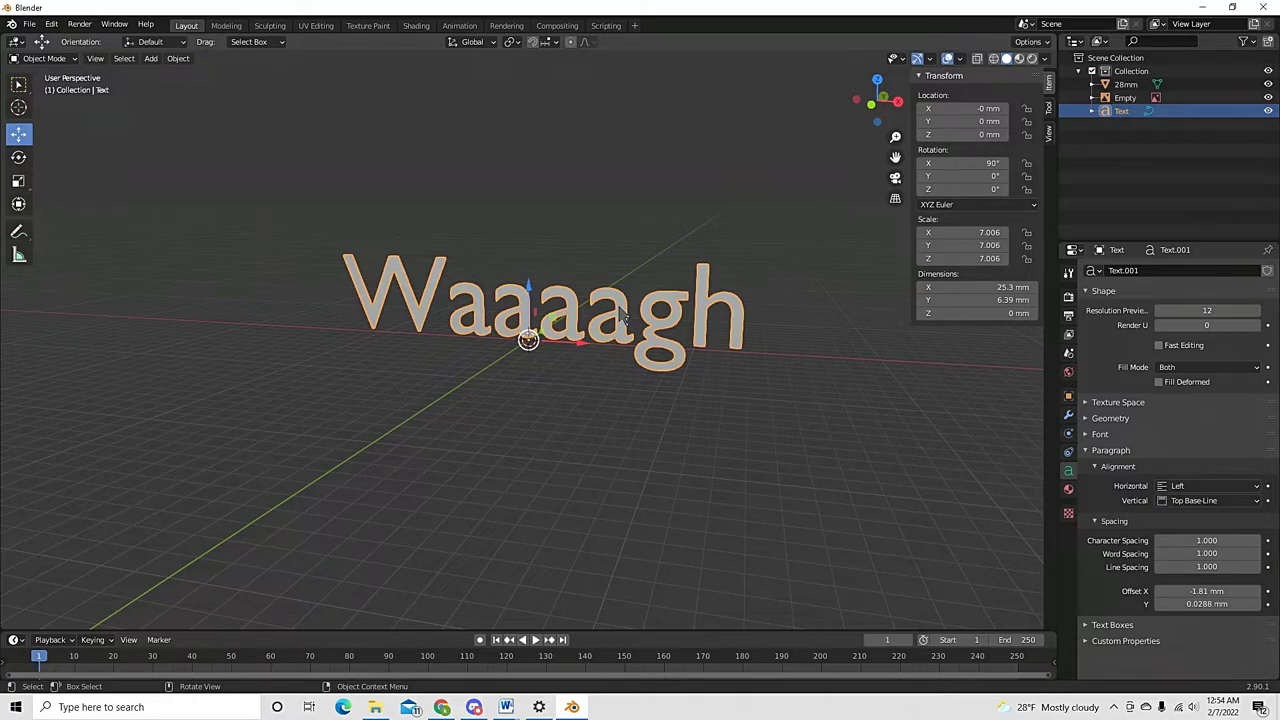
Convert the Waaaagh text into a mesh and enter Edit Mode on it
right_click(621, 316)
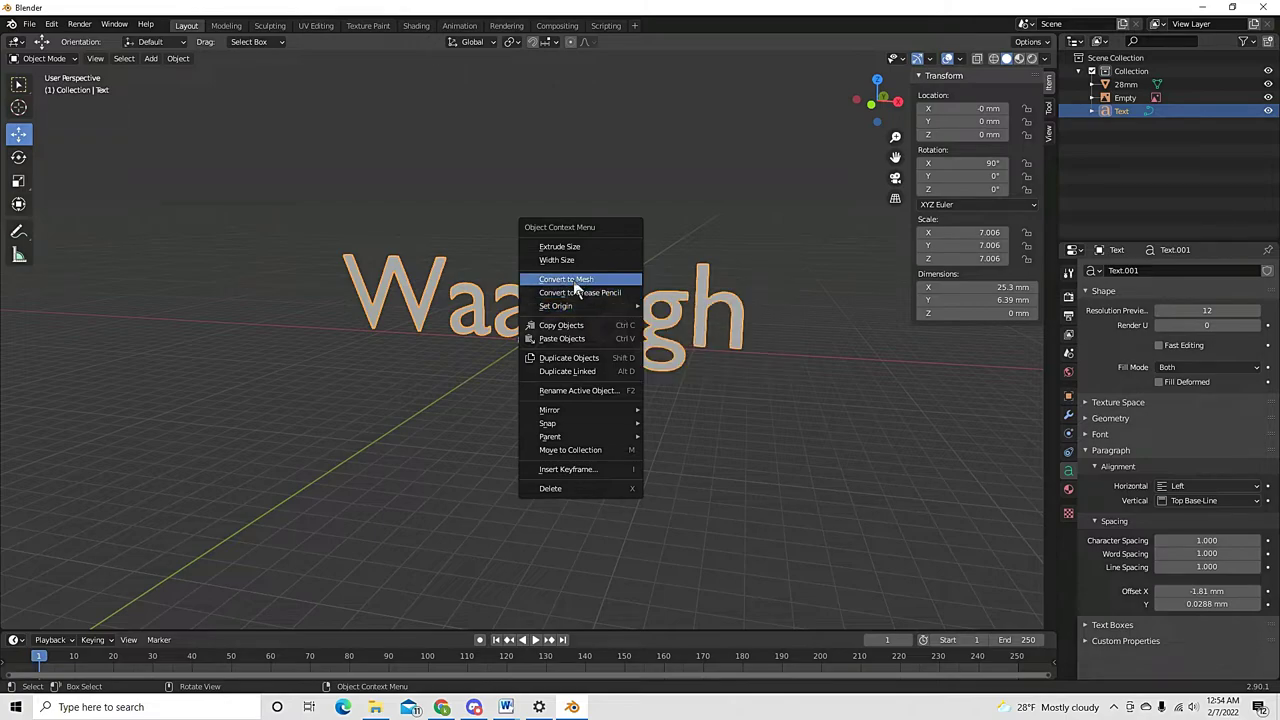
left_click(573, 280)
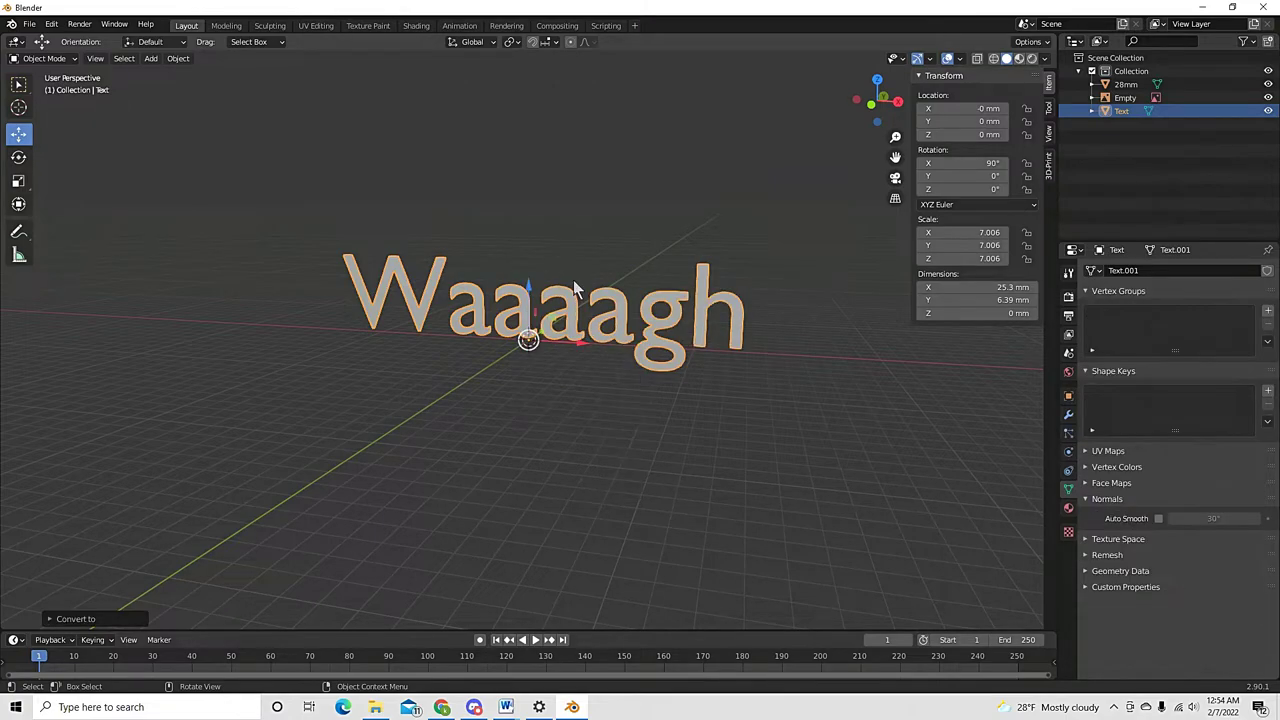
middle_click_drag(572, 389, 640, 400)
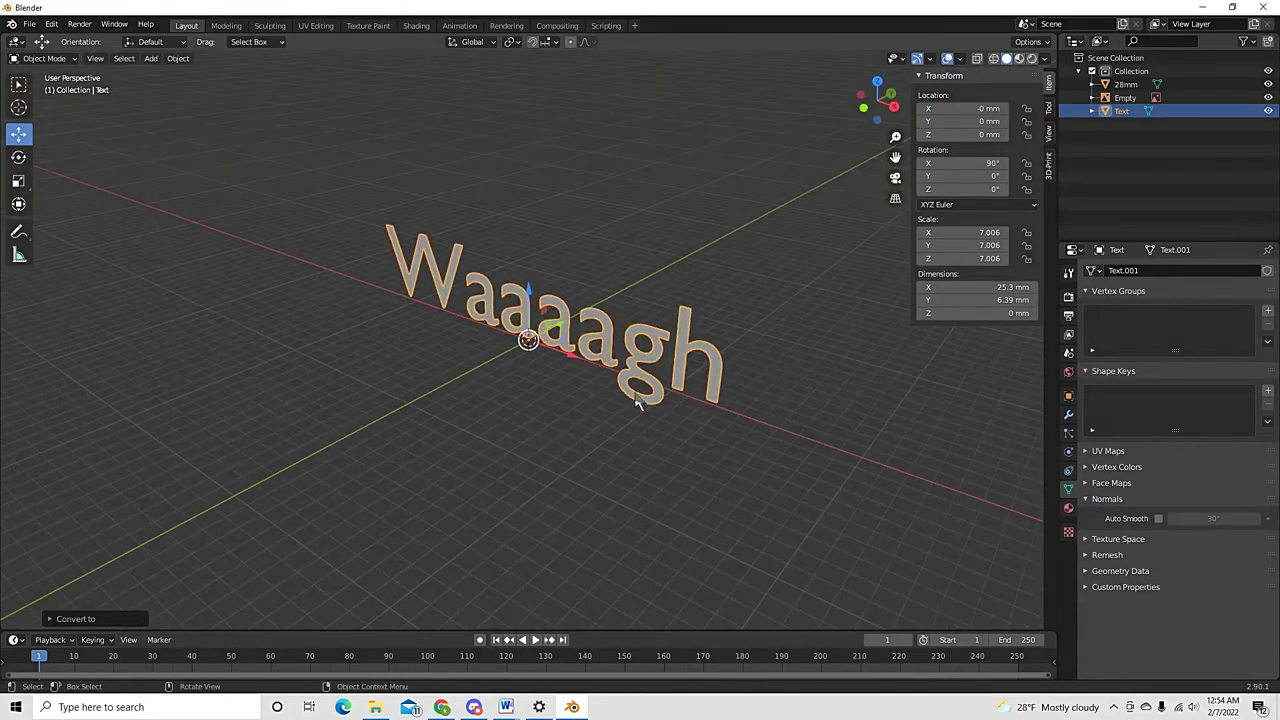
left_click(1137, 113)
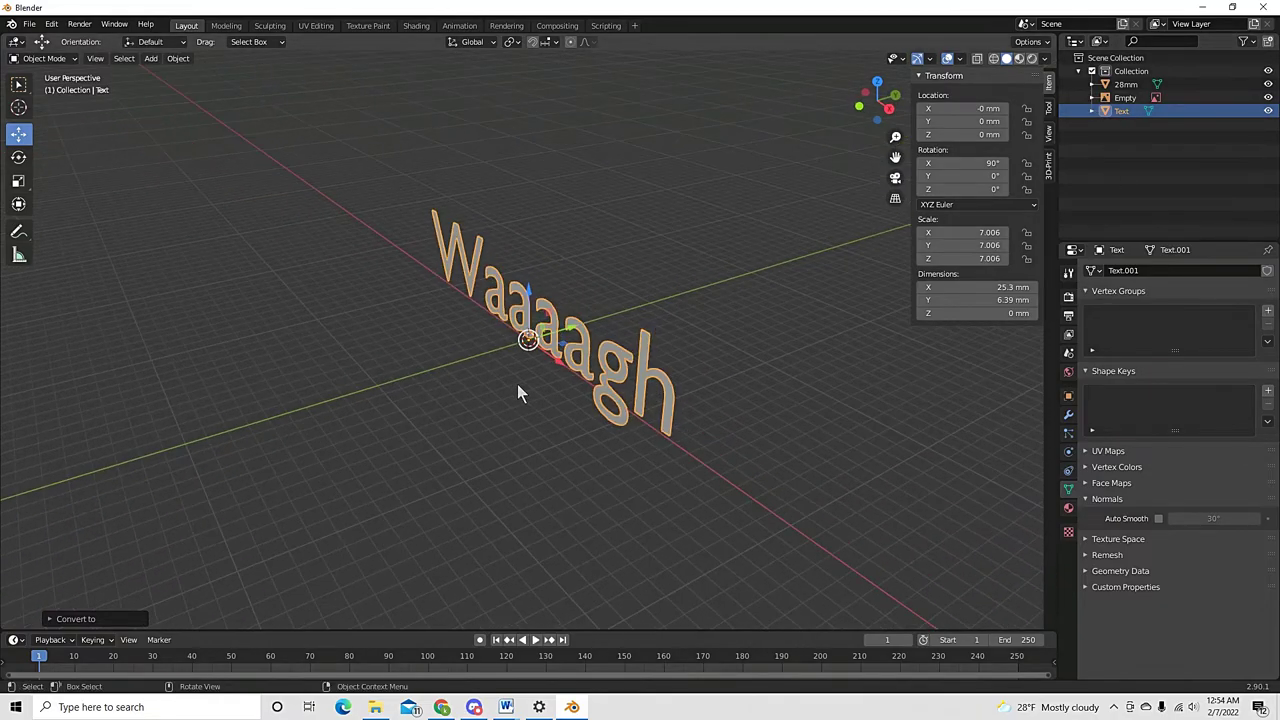
key("Tab")
Extrude all the letter geometry along normals to about 4 mm deep
scroll(550, 382, "up", 6)
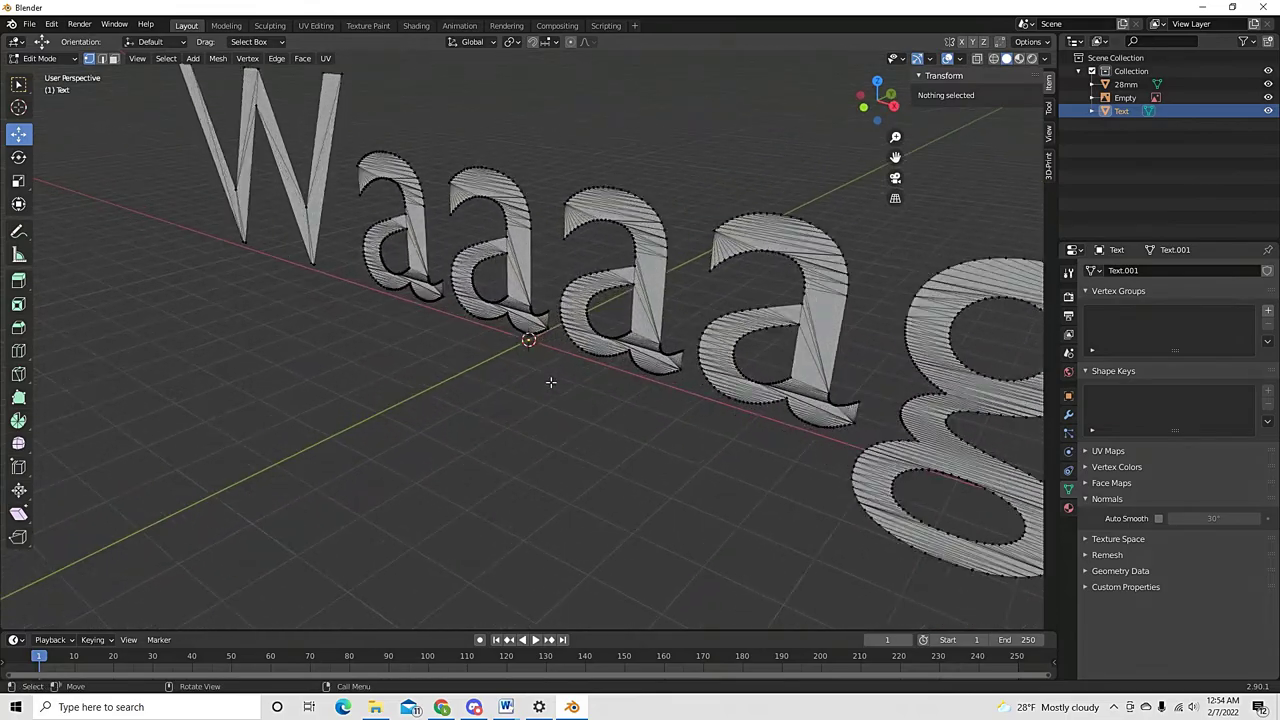
scroll(550, 382, "down", 5)
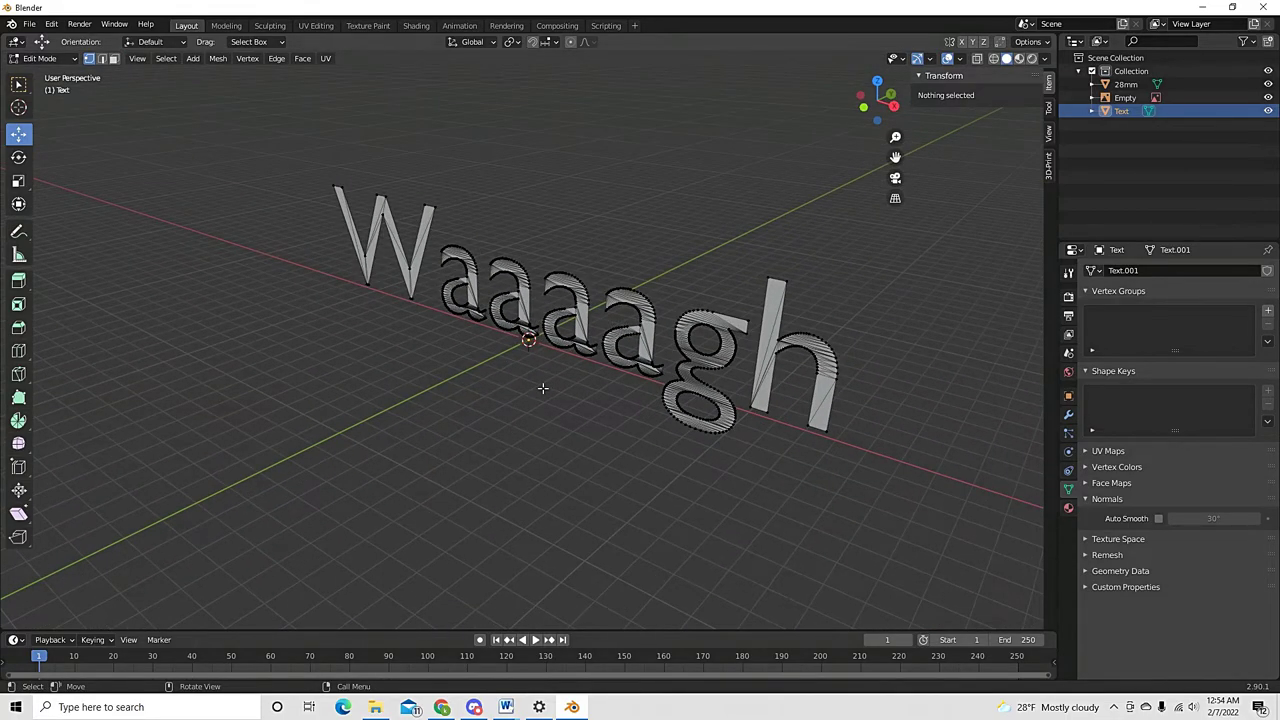
key("a")
middle_click_drag(540, 391, 519, 395)
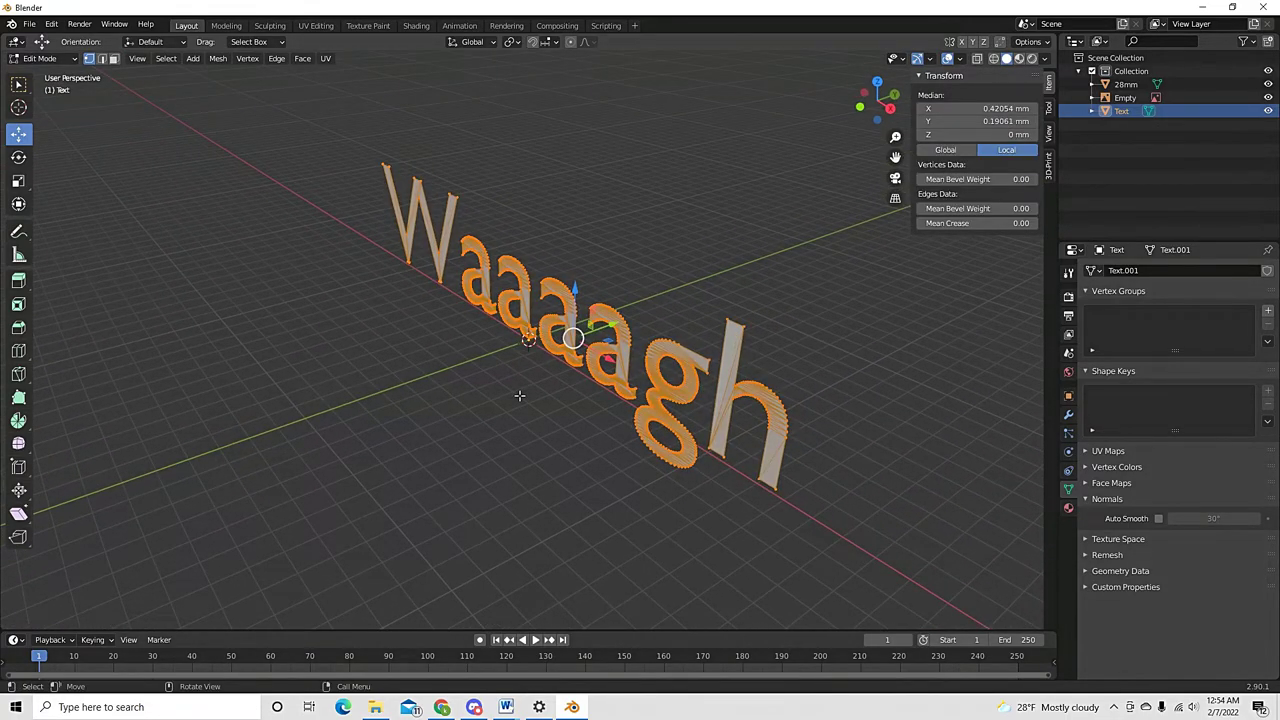
key("e")
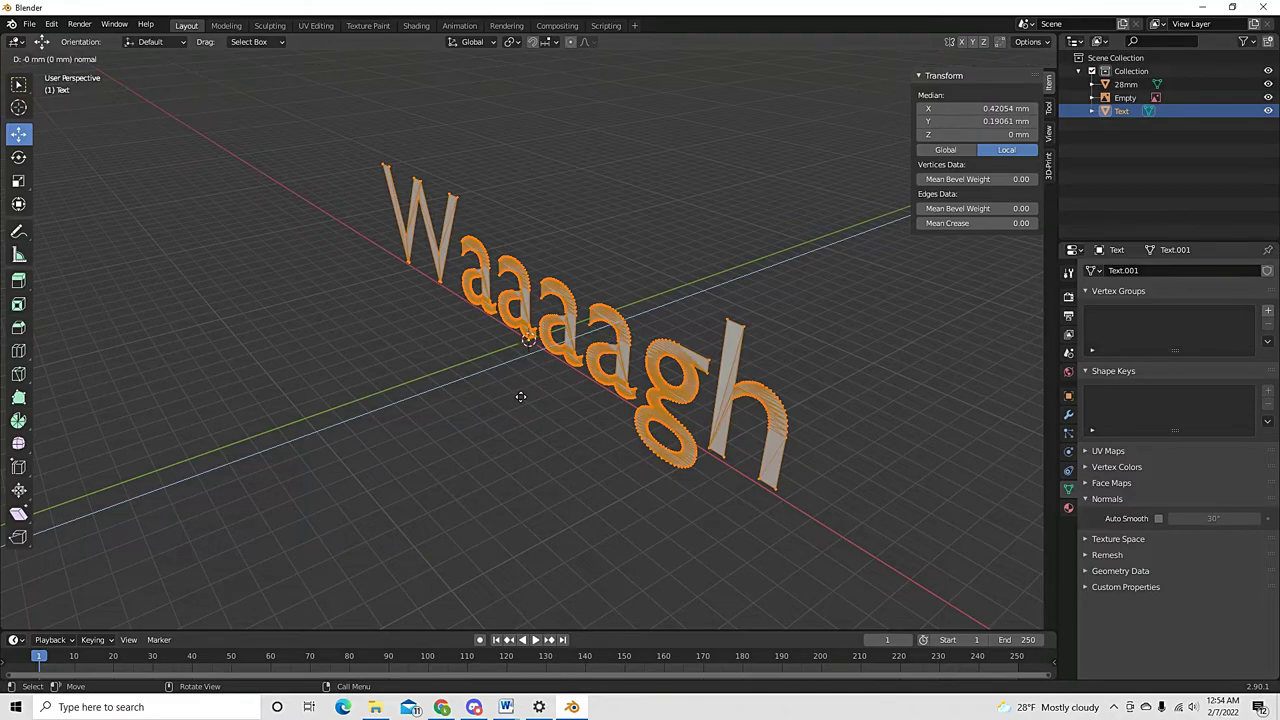
left_click(597, 378)
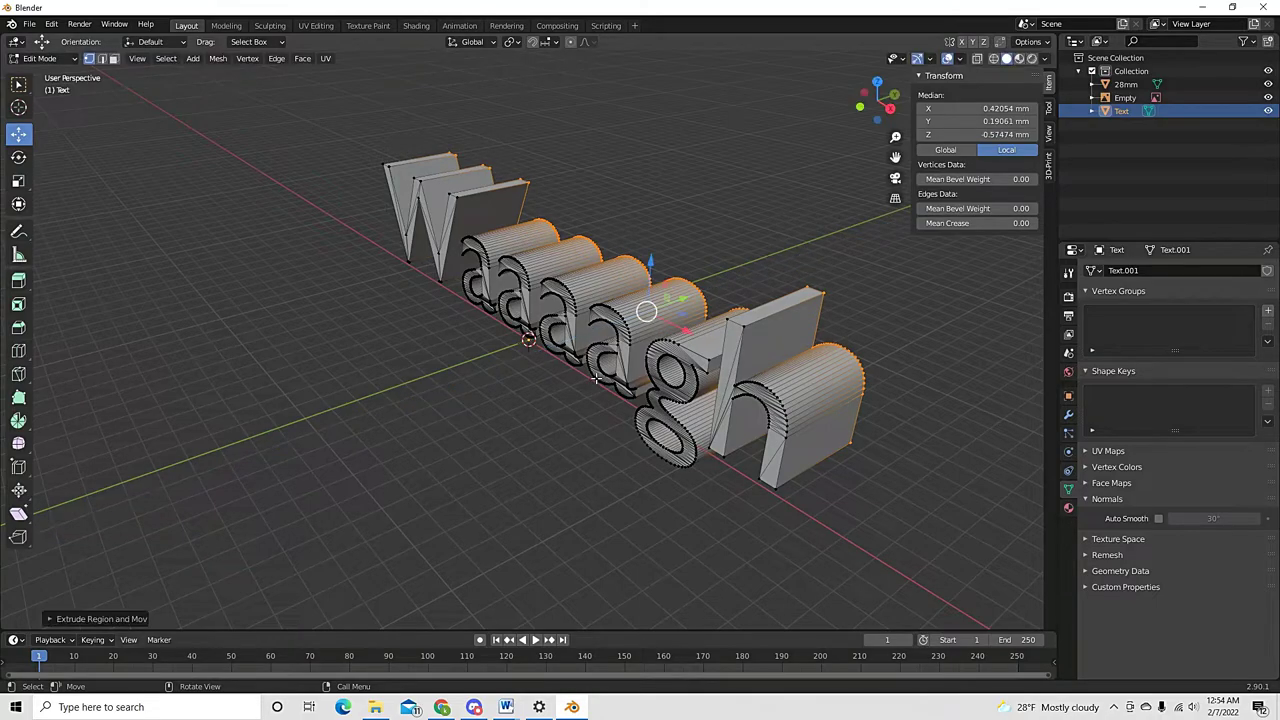
key("Tab")
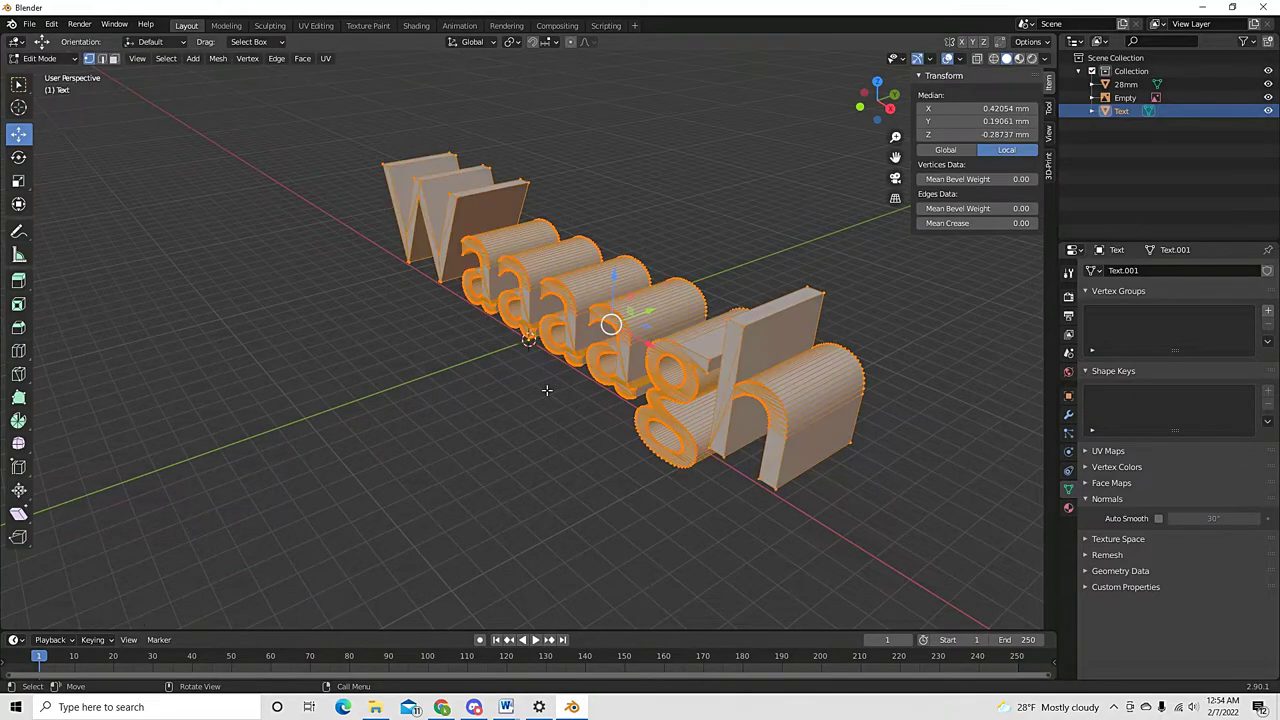
middle_click_drag(471, 405, 558, 405)
left_click(562, 403)
key("KP_1")
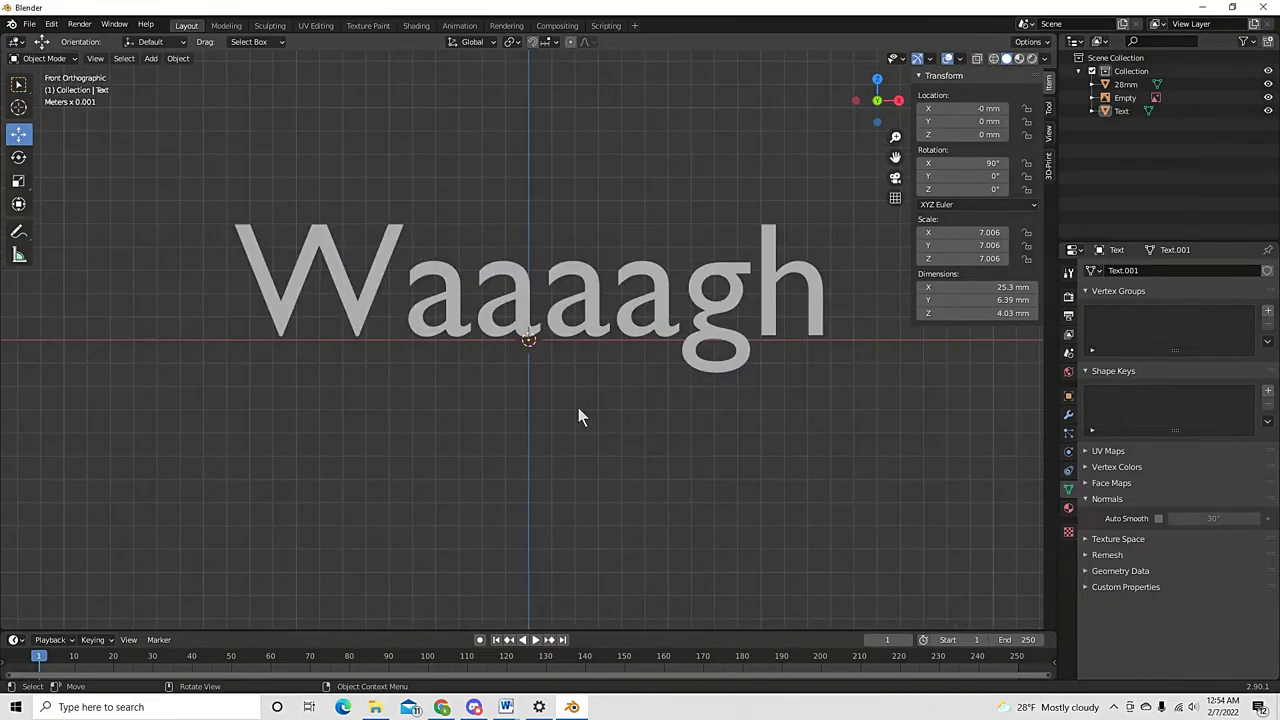
middle_click_drag(580, 414, 396, 446)
Nudge the Waaaagh text object slightly up and to the left
key("ctrl+z")
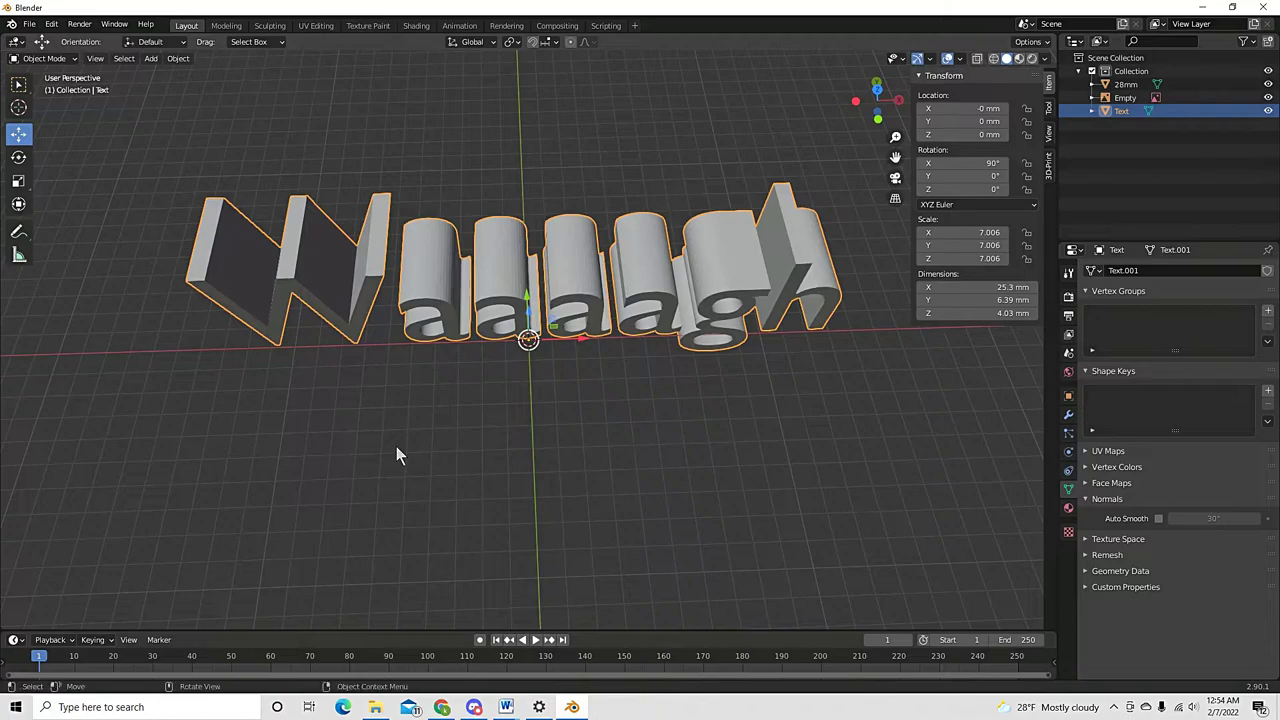
scroll(396, 446, "down", 4)
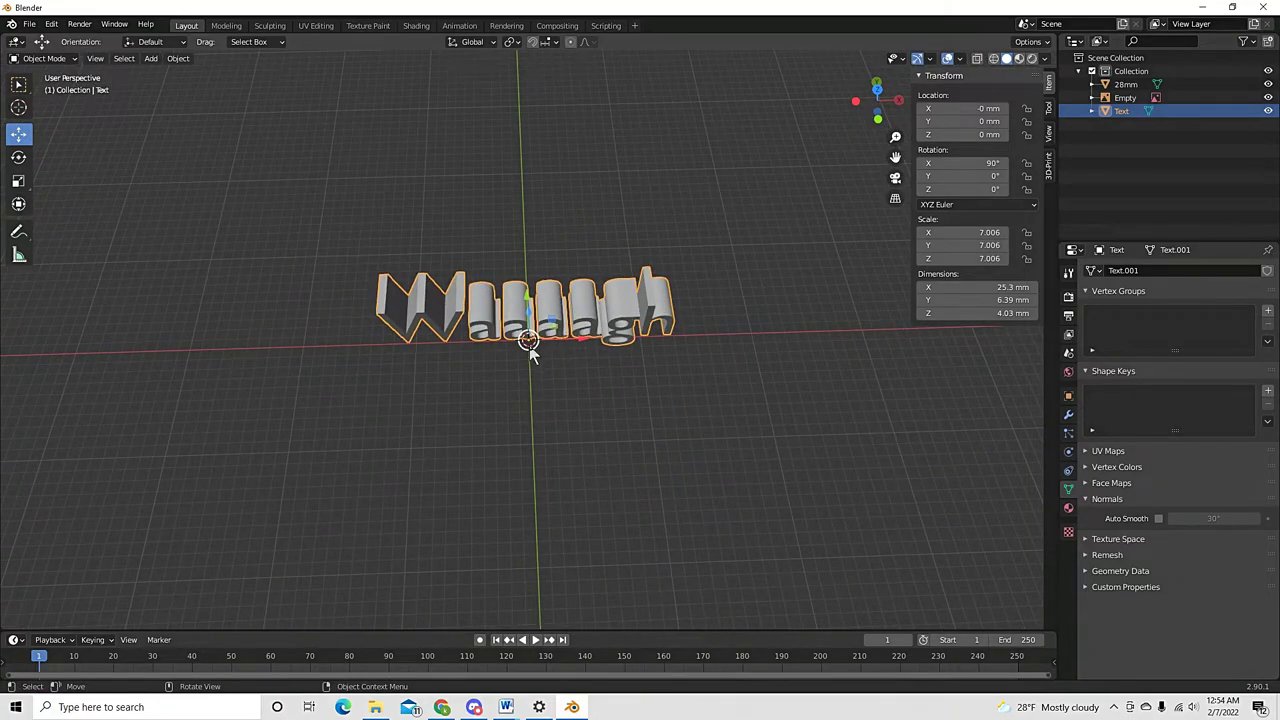
key("g")
left_click(528, 388)
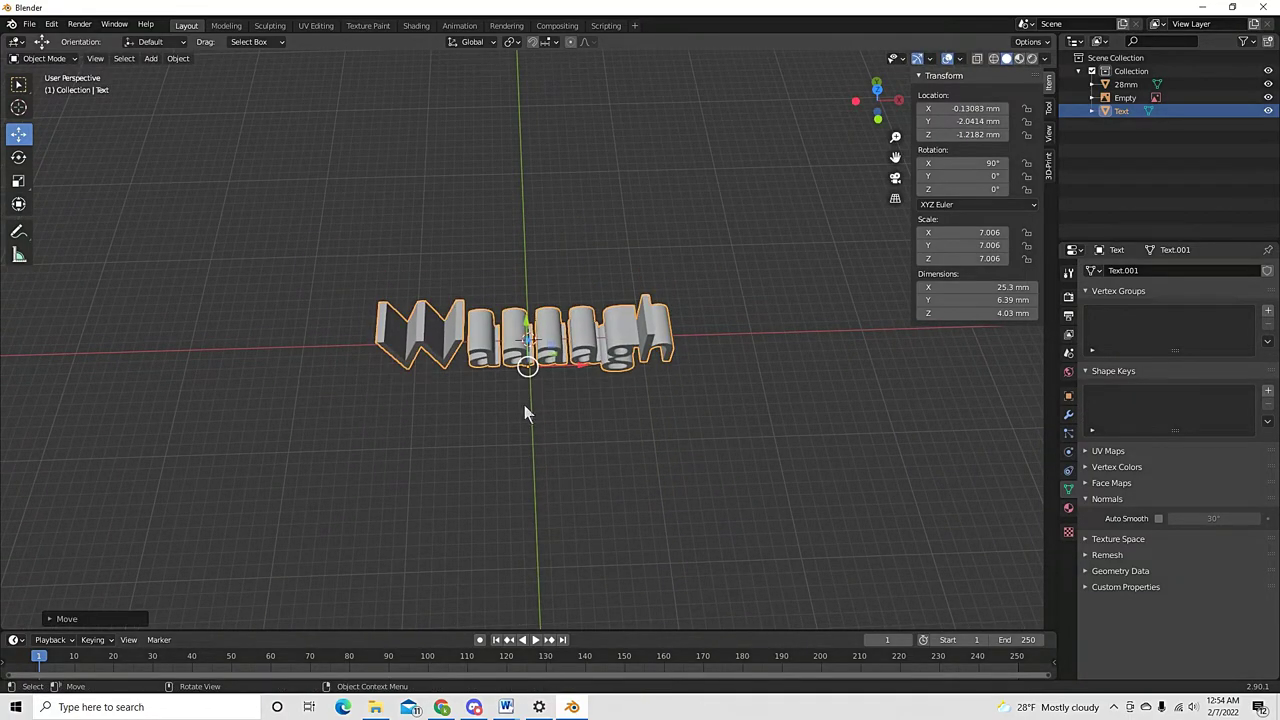
key("KP_1")
left_click(524, 408)
Add a cube scaled by 14.2 (28.4 mm) and slide it to Y 13.834 mm
key("shift+a")
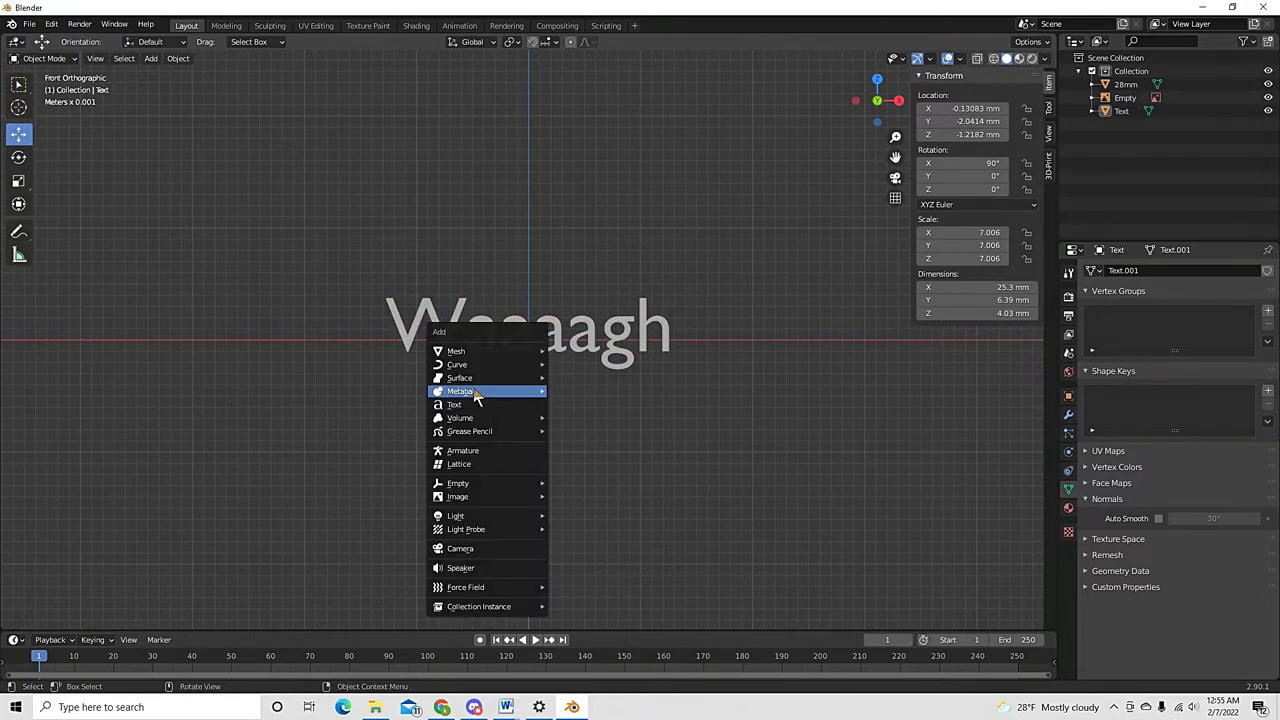
mouse_move(486, 351)
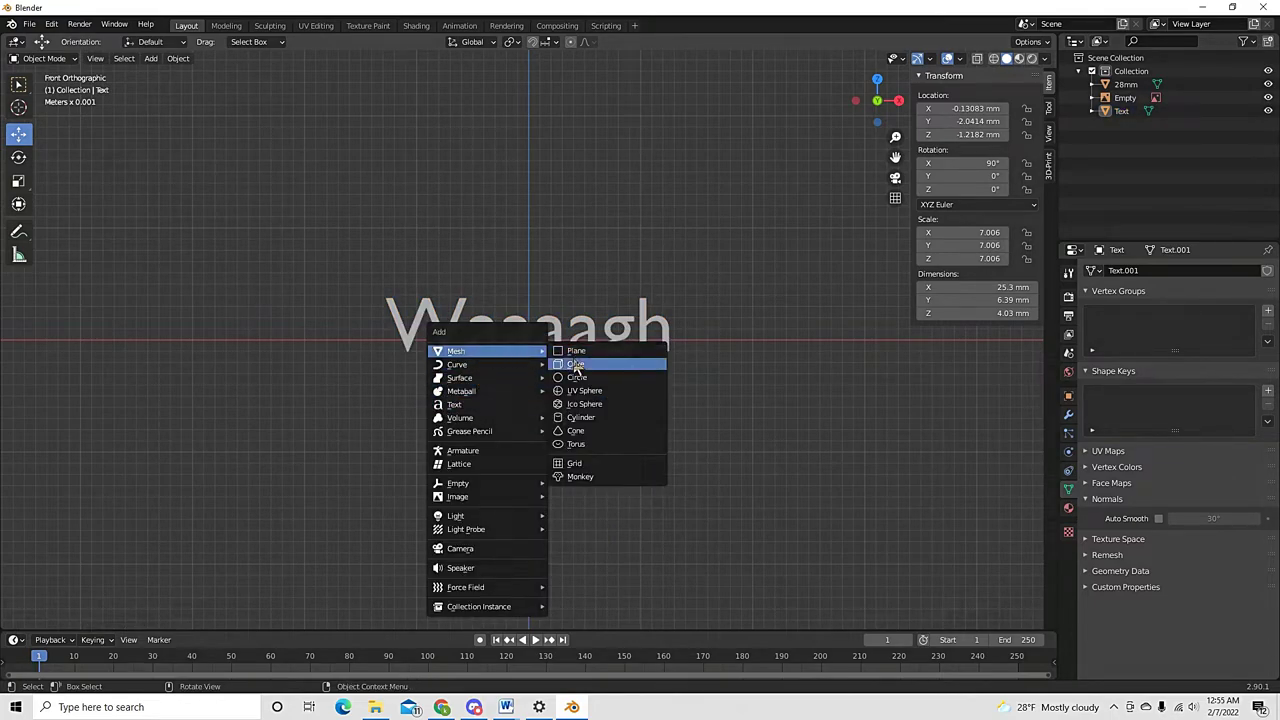
left_click(577, 365)
type("s14.2")
key("Return")
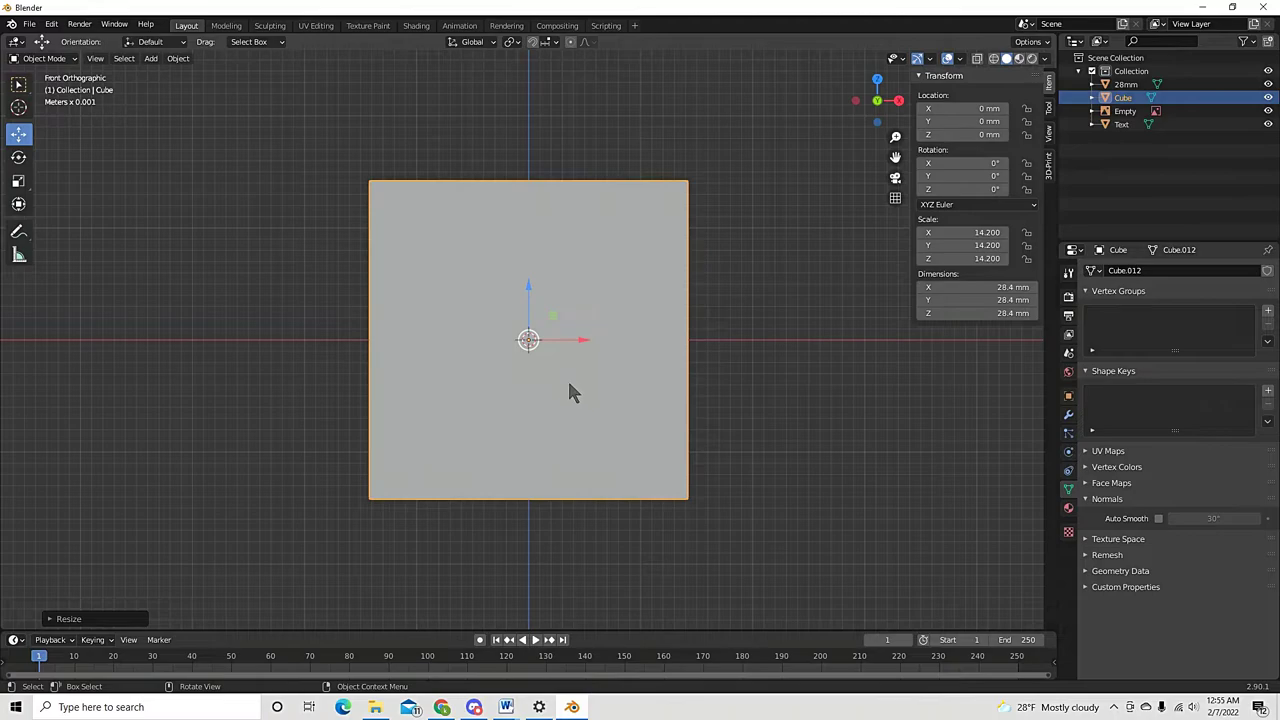
middle_click_drag(569, 386, 588, 336)
key("g")
key("y")
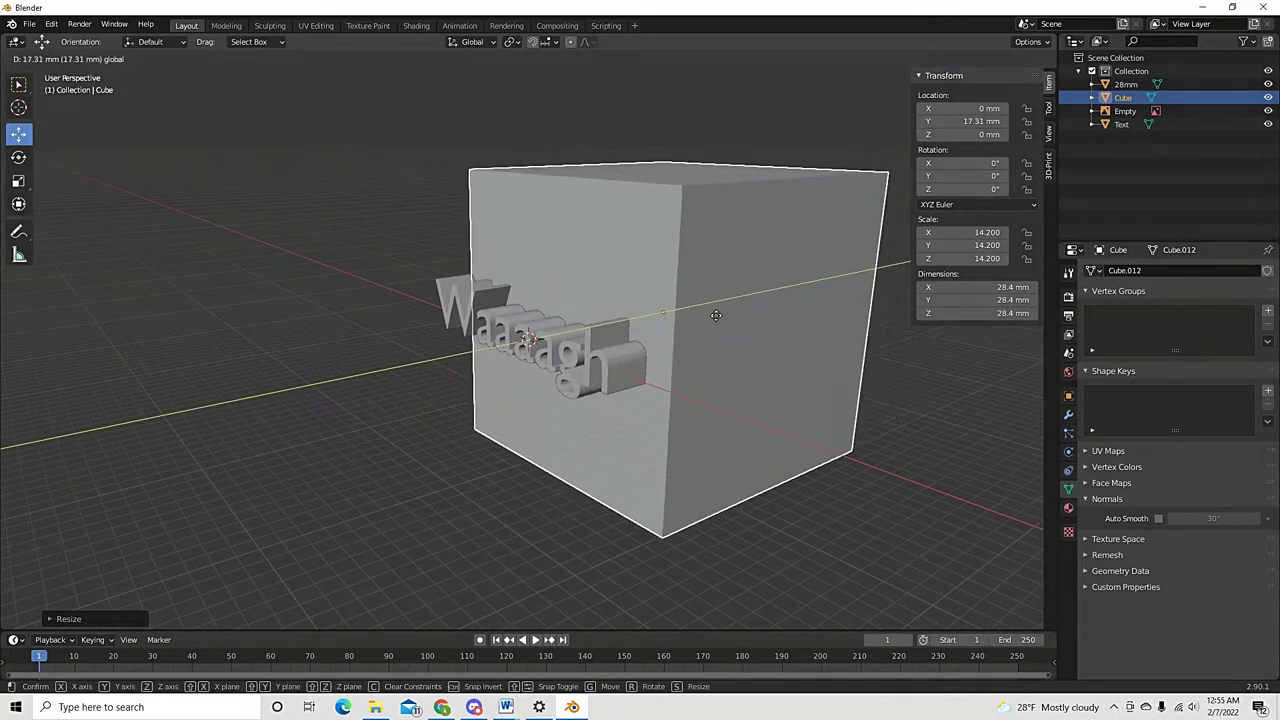
left_click(692, 320)
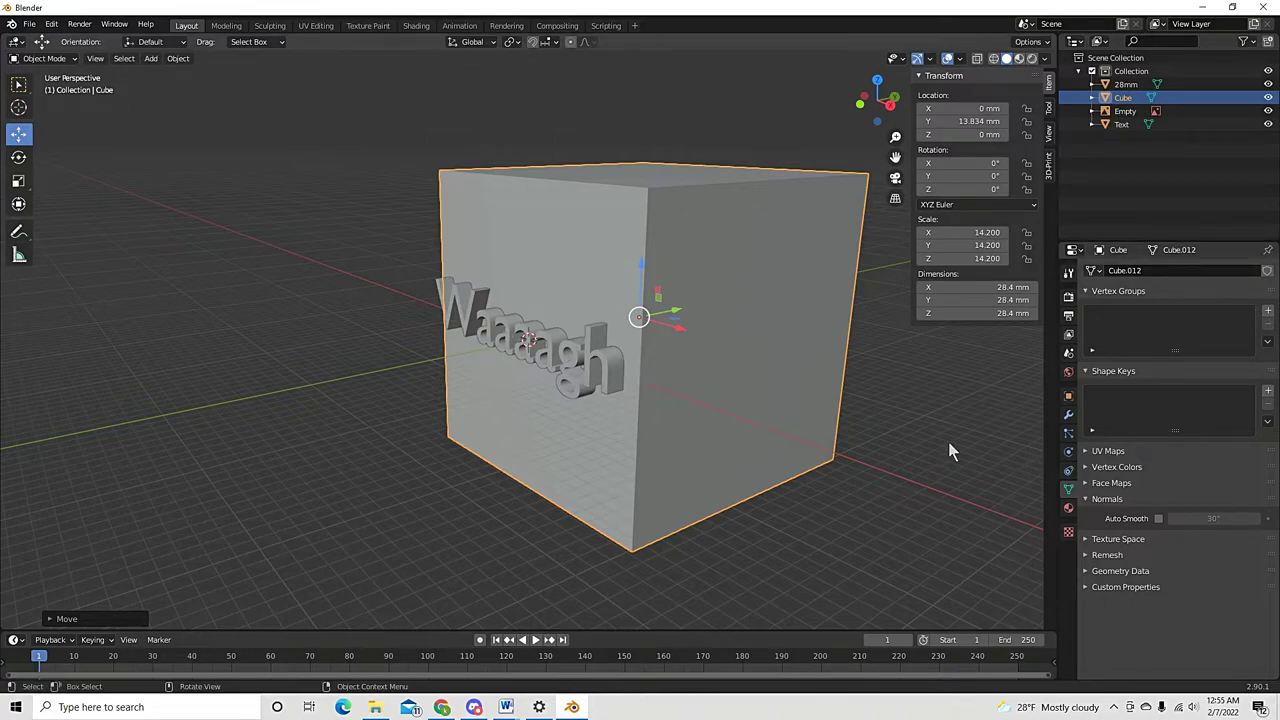
Apply a Boolean Difference modifier on the cube using the Text object as cutter
left_click(1068, 414)
left_click(1161, 270)
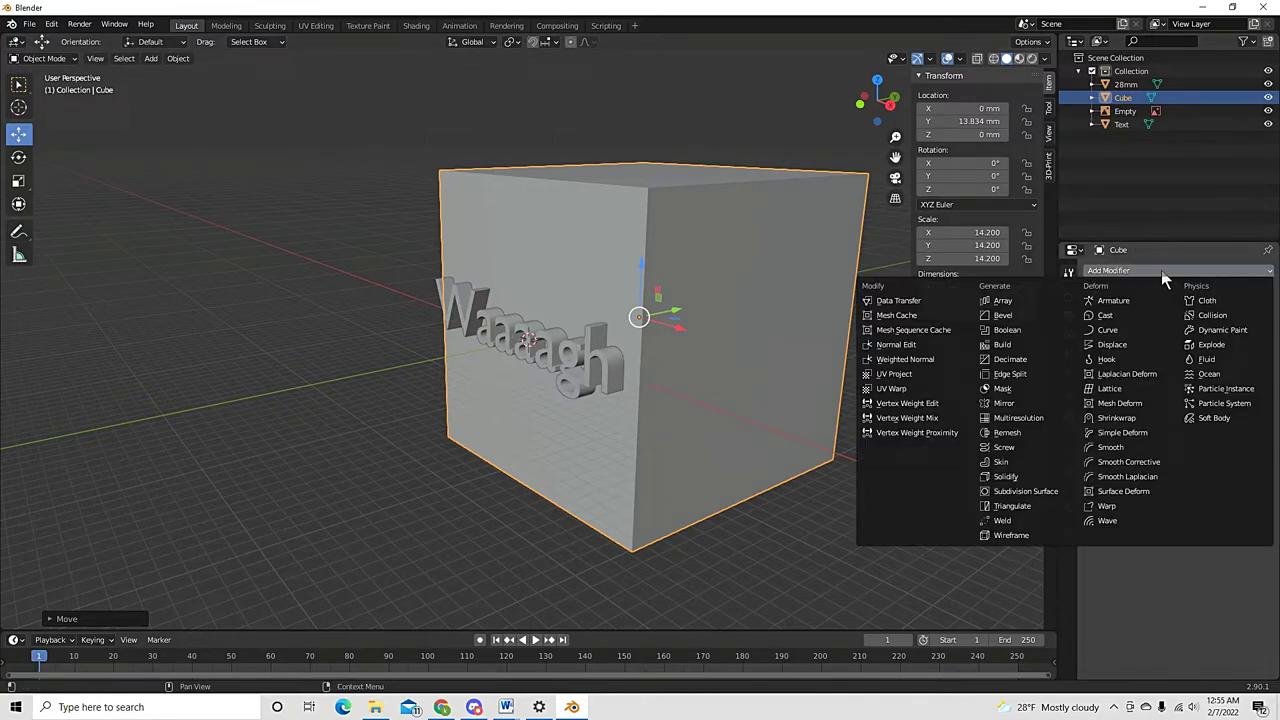
left_click(1030, 327)
left_click(1252, 330)
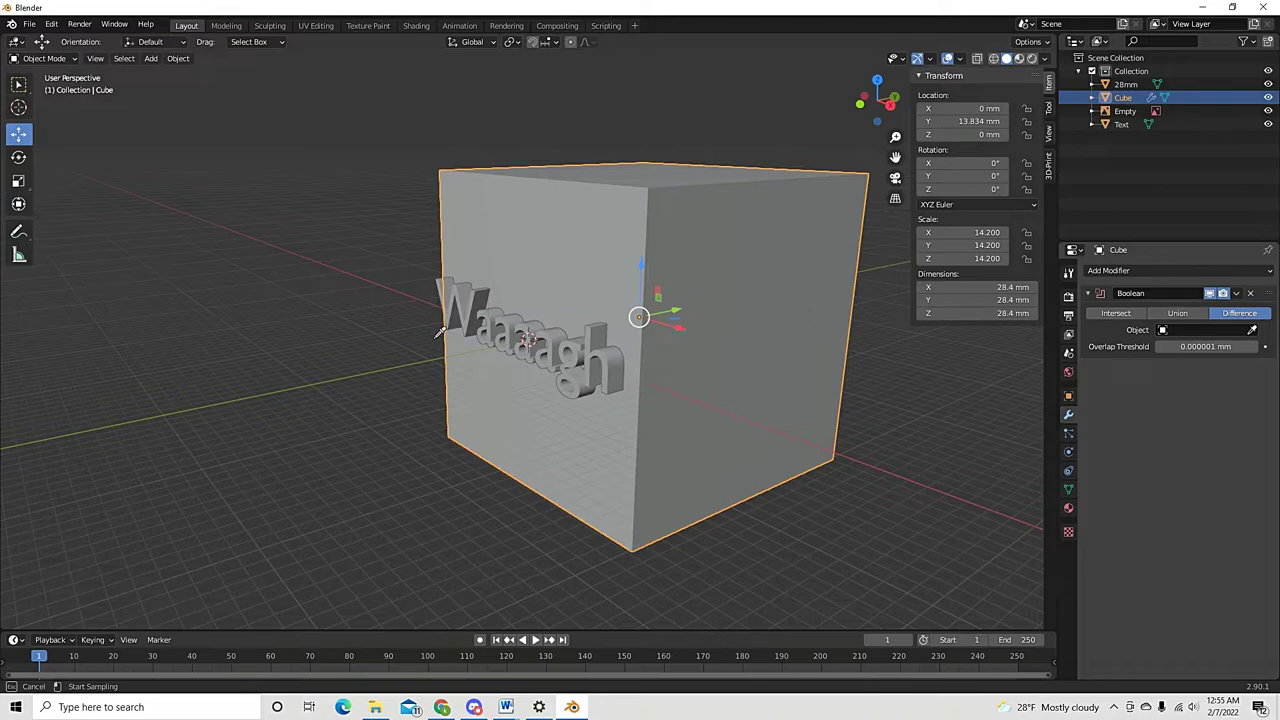
left_click(474, 316)
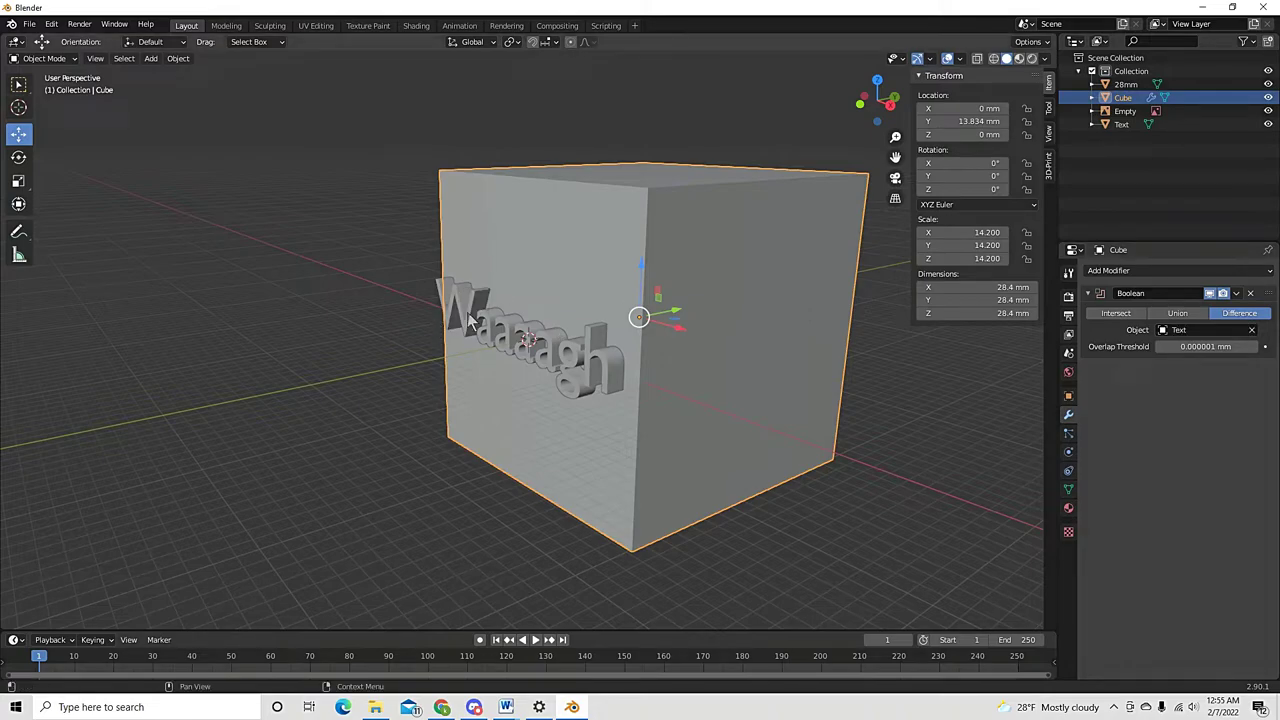
left_click(1236, 295)
left_click(1200, 308)
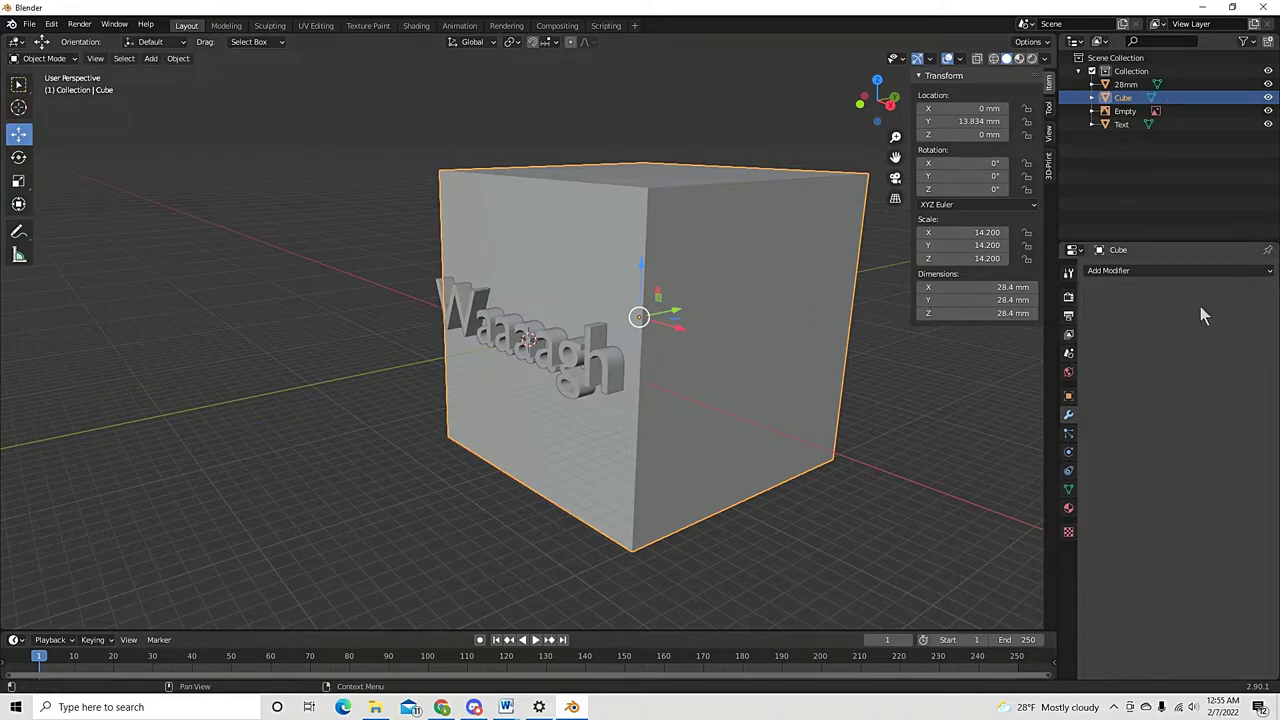
Drag the Waaaagh text out in front of the cube to expose the cut
left_click(550, 360)
left_click_drag(562, 355, 309, 410)
scroll(546, 407, "up", 4)
middle_click_drag(546, 407, 163, 371)
left_click(163, 371)
scroll(333, 440, "down", 3)
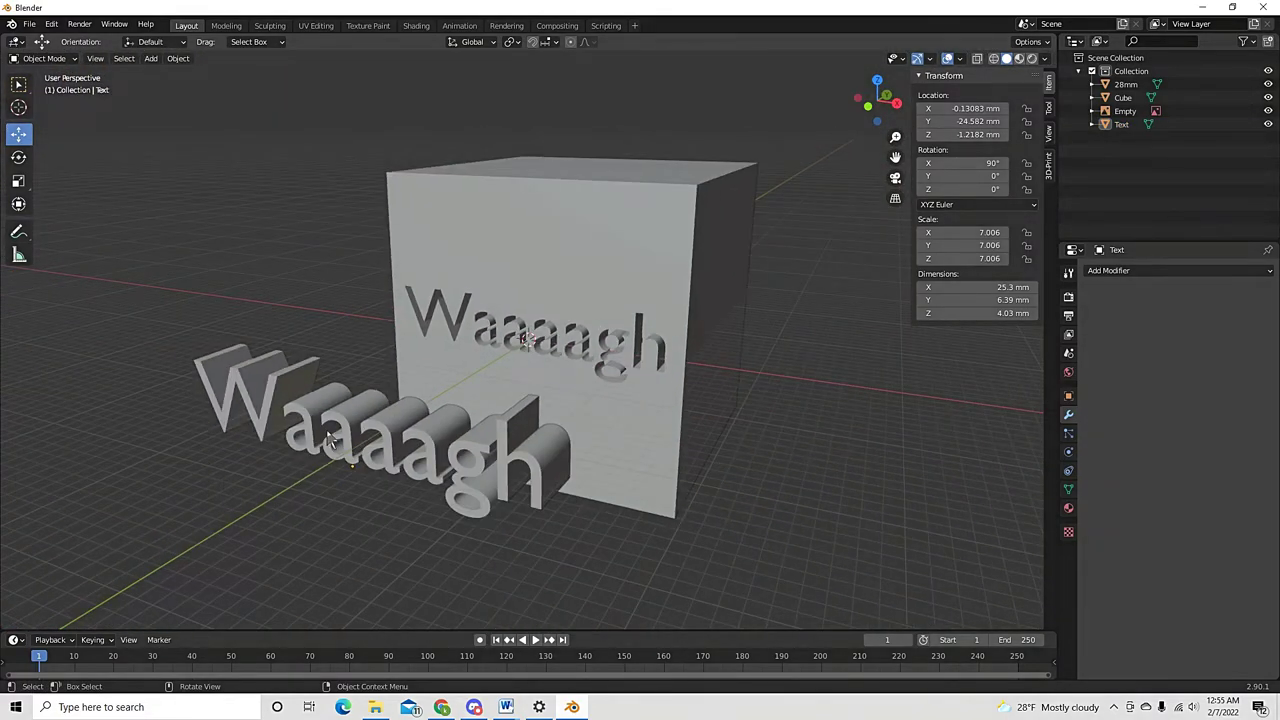
Orbit and zoom to inspect the lettering recessed into the cube's face
left_click(388, 414)
middle_click_drag(388, 414, 357, 472)
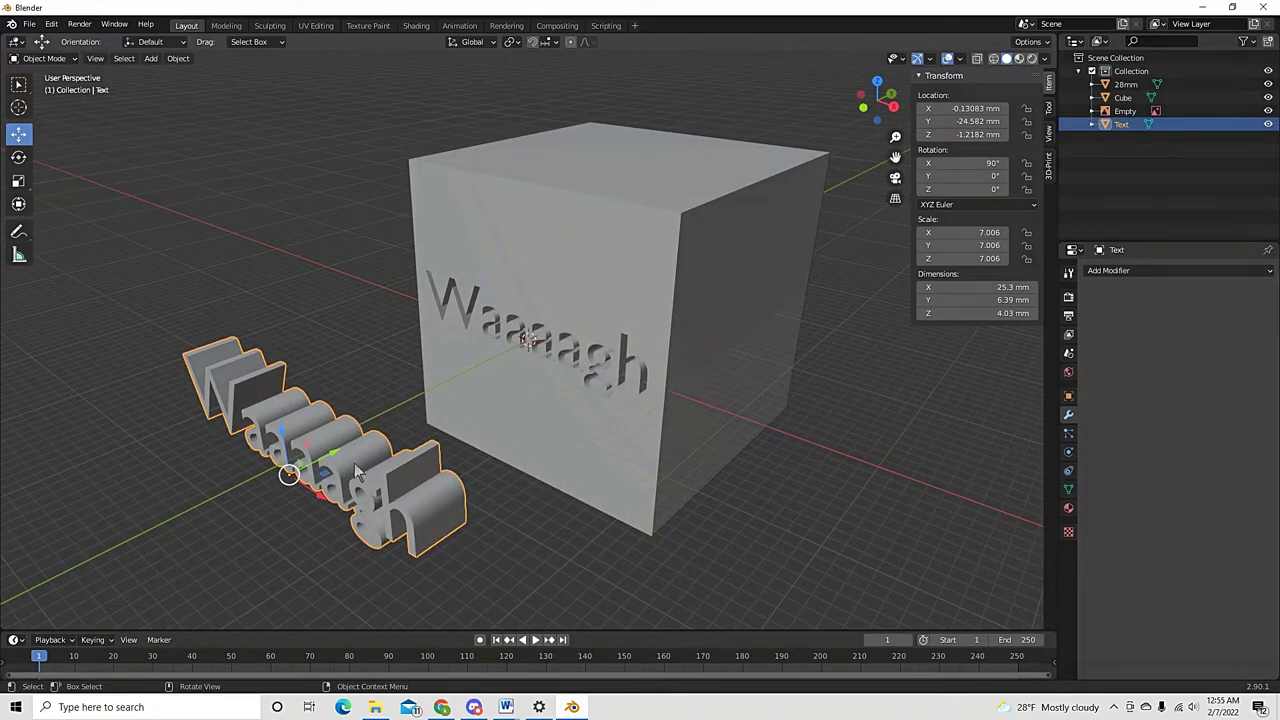
left_click(332, 352)
scroll(375, 407, "up", 6)
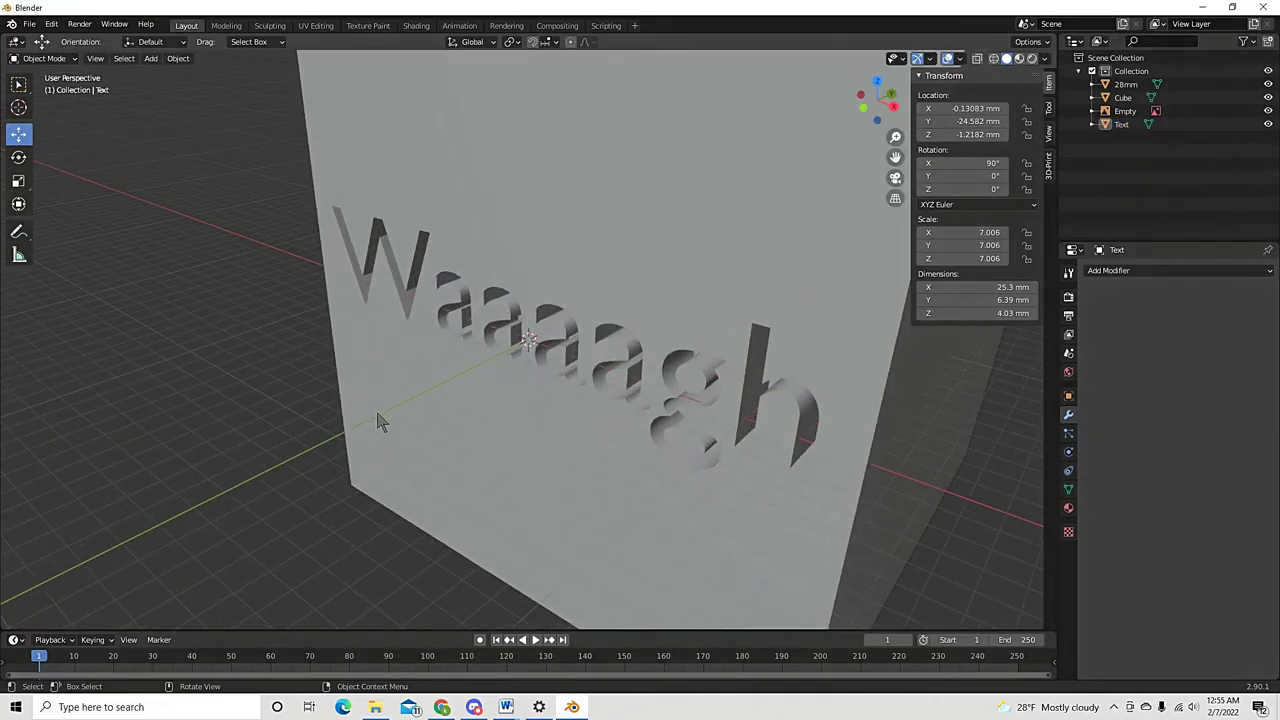
scroll(404, 413, "down", 5)
middle_click_drag(414, 420, 293, 482)
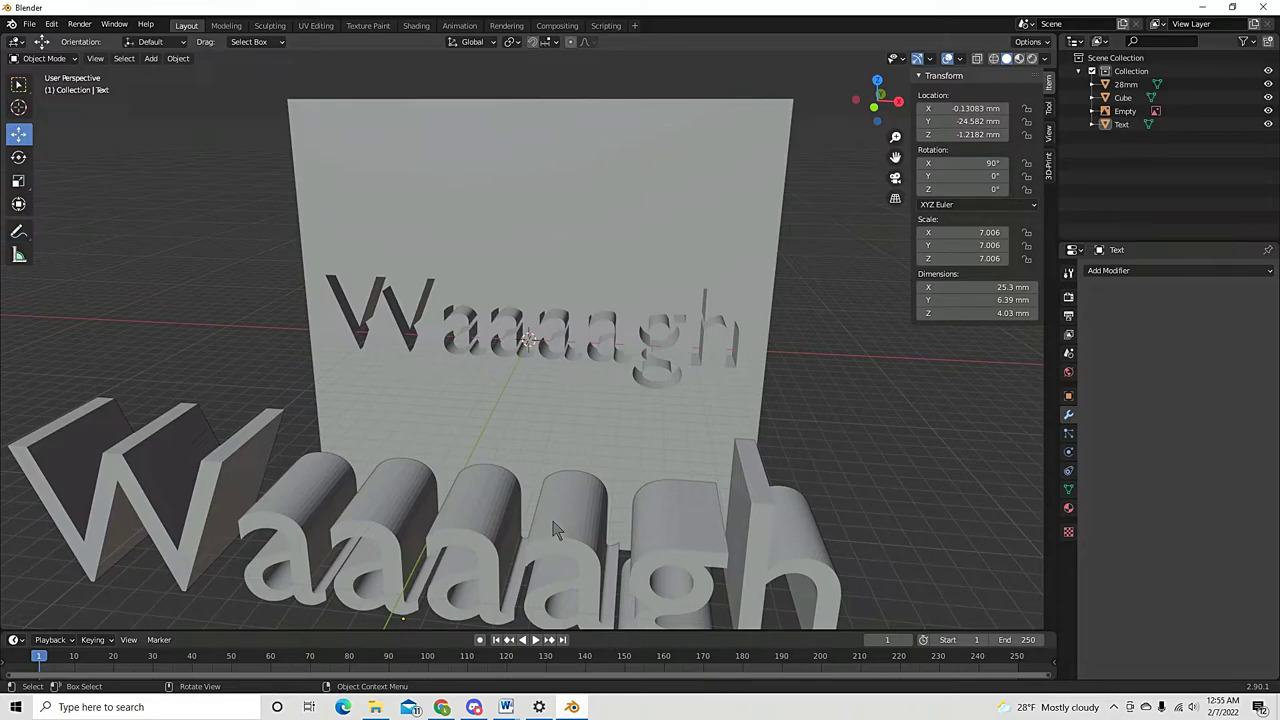
scroll(556, 530, "down", 6)
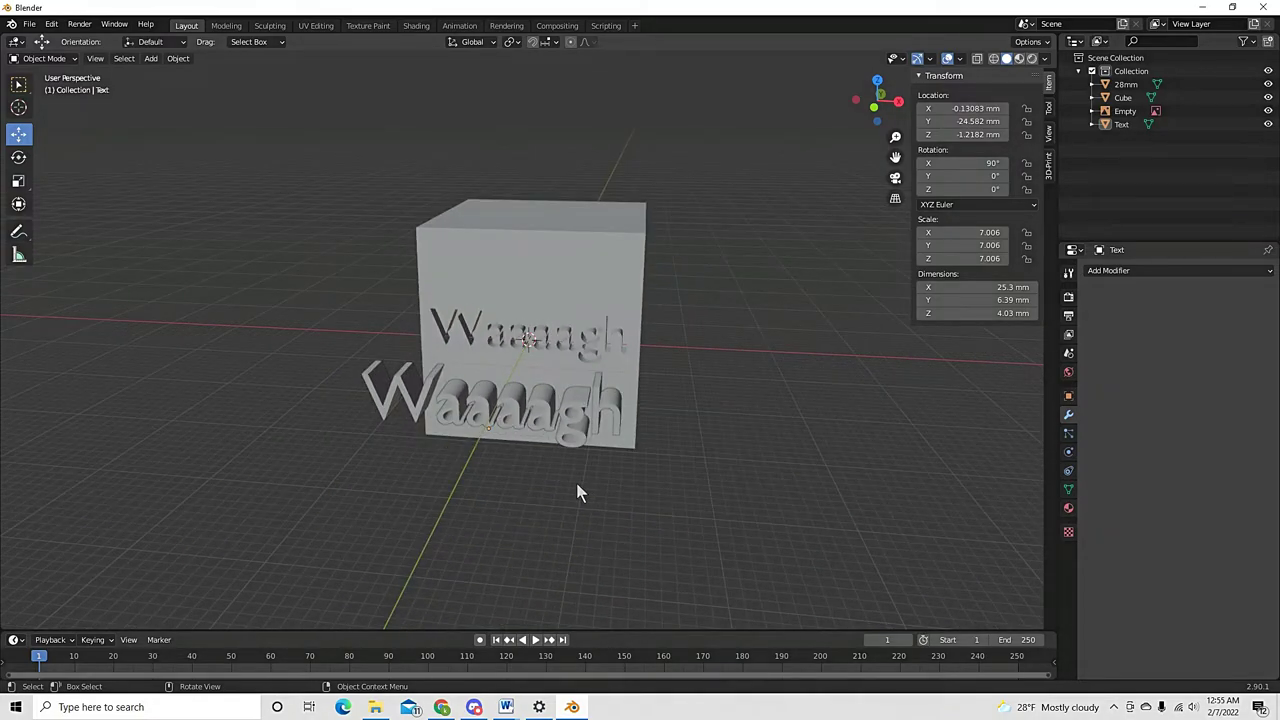
scroll(578, 490, "up", 6)
scroll(540, 470, "down", 3)
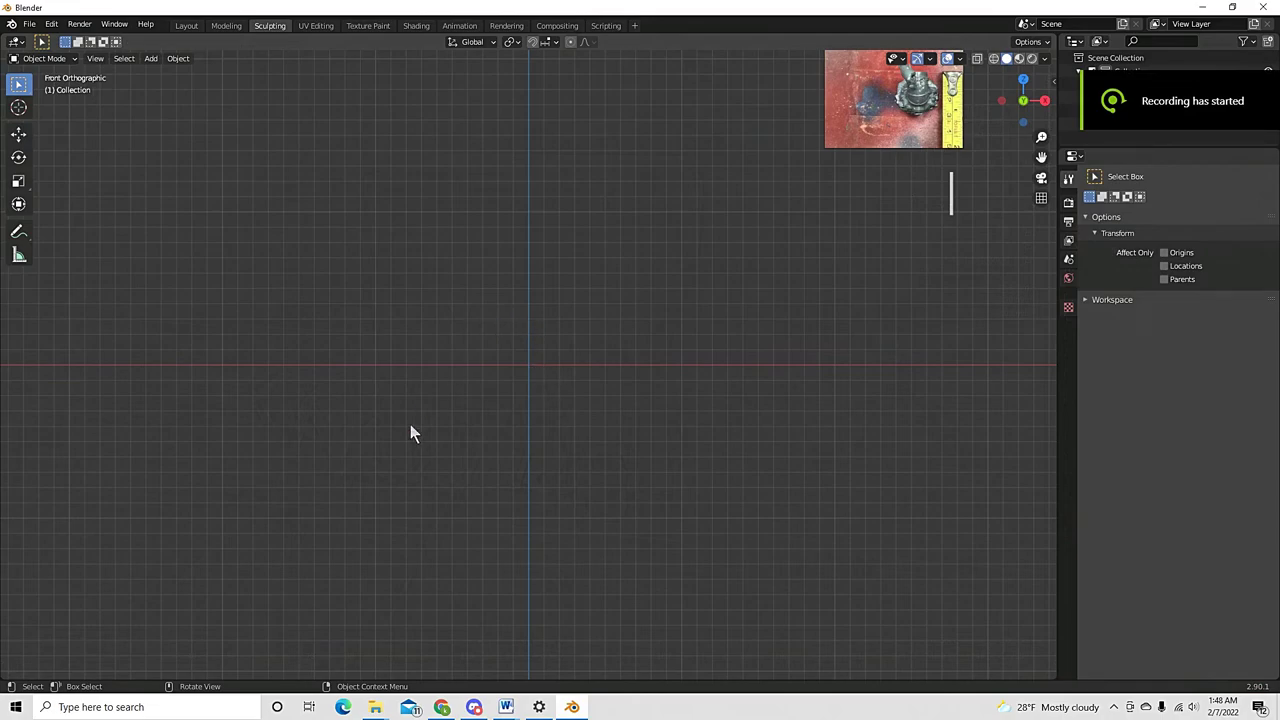
Add a UV sphere at the origin, scale it to about 18.3, and cut away its lower half
scroll(556, 382, "up", 1)
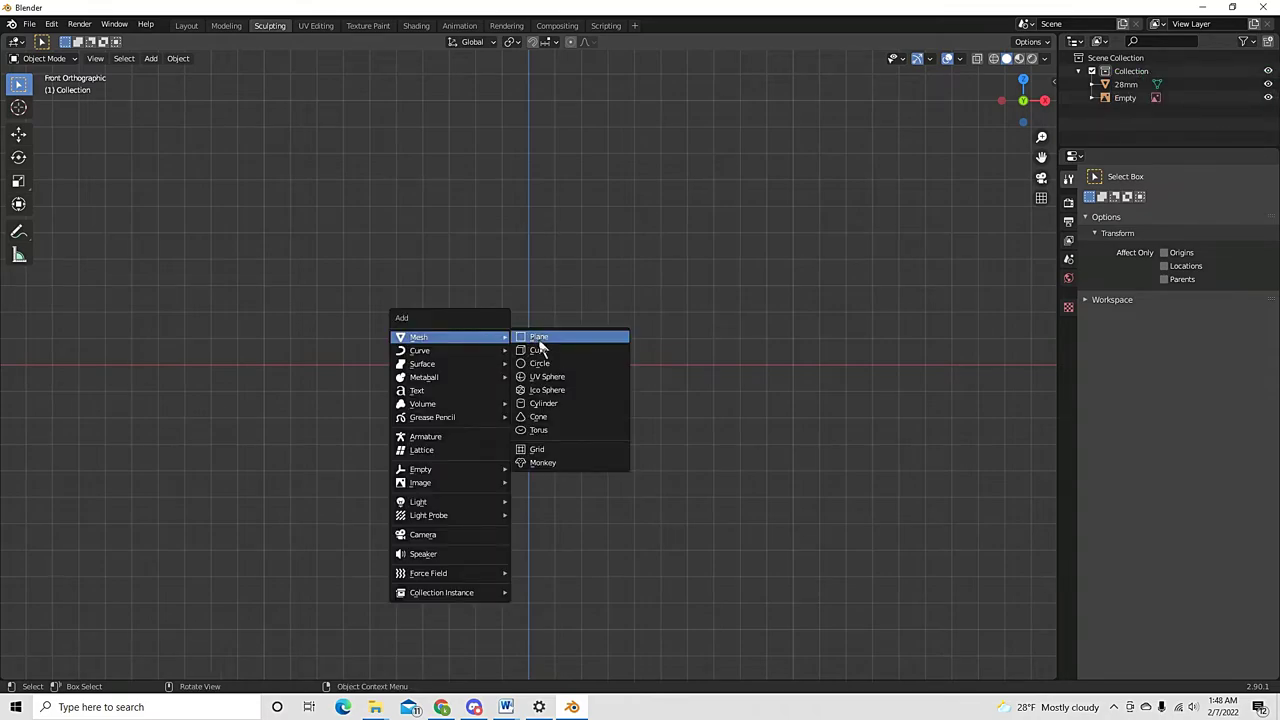
left_click(557, 377)
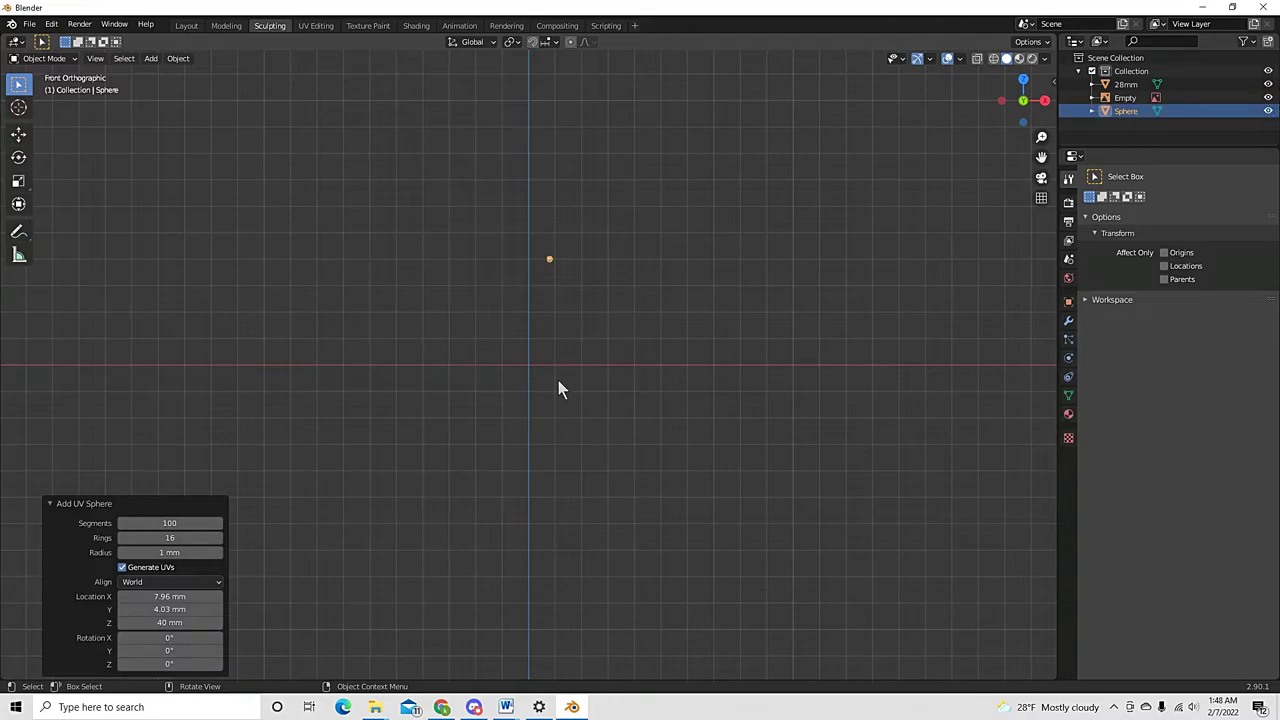
key("alt+g")
scroll(563, 372, "up", 3)
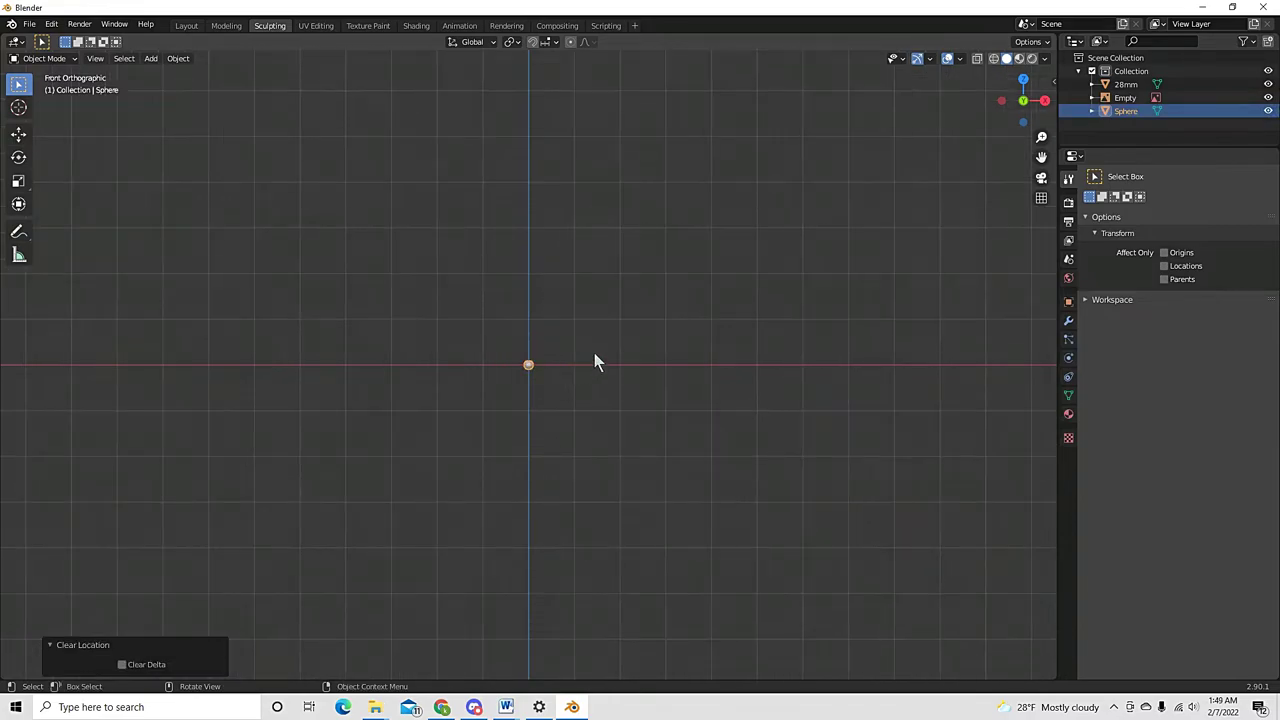
key("s")
left_click(678, 415)
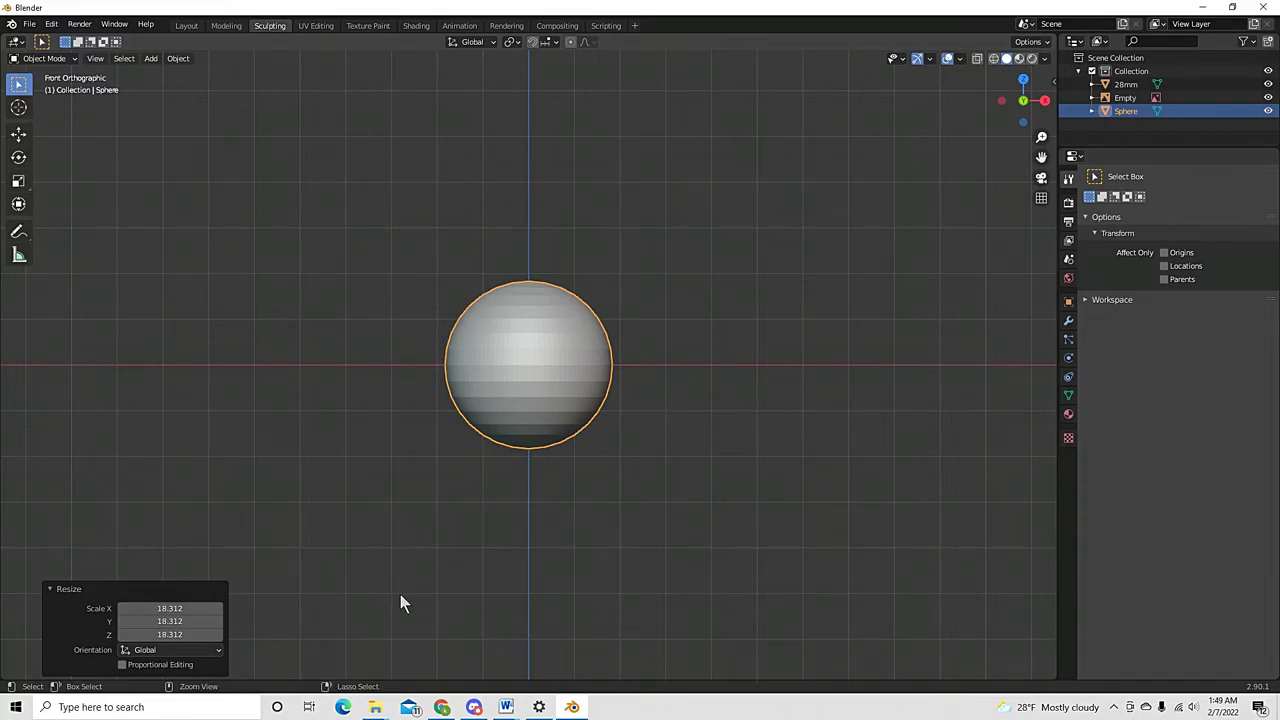
left_click_drag(401, 595, 700, 369)
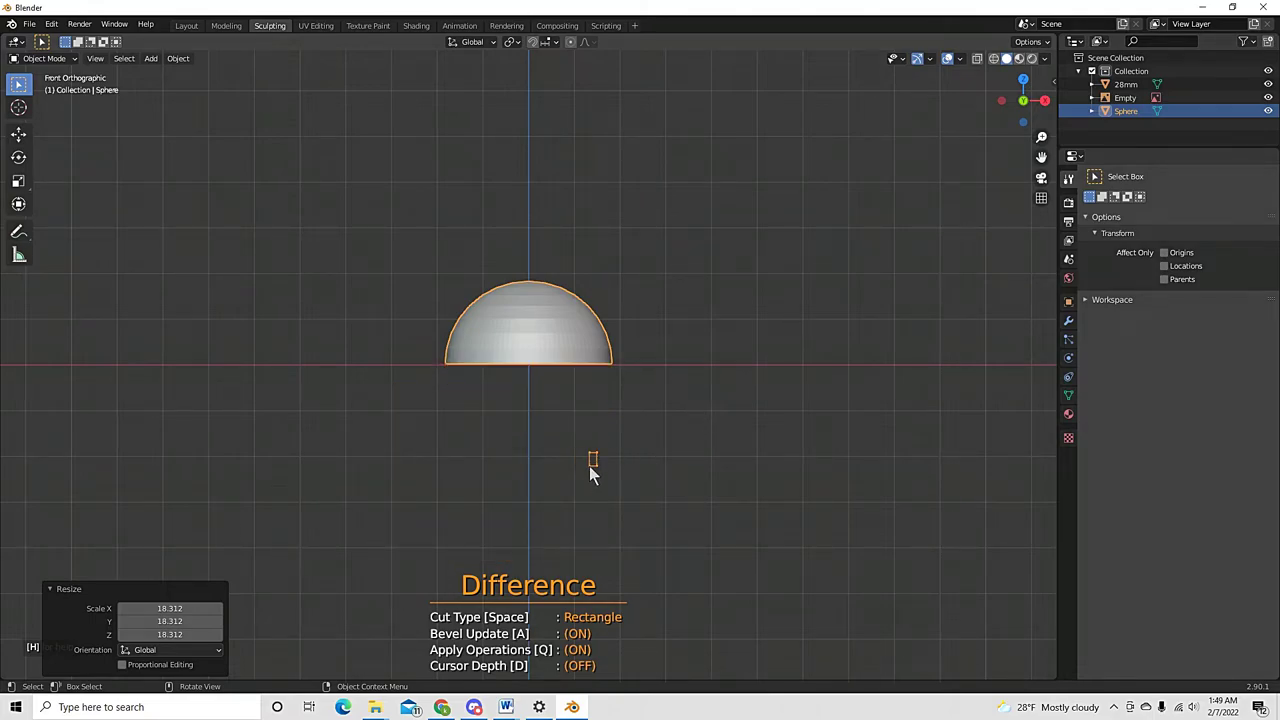
mouse_move(590, 472)
middle_mouse_down()
mouse_move(614, 466)
mouse_move(603, 457)
mouse_move(634, 508)
mouse_move(591, 474)
mouse_move(597, 500)
mouse_move(588, 494)
middle_mouse_up()
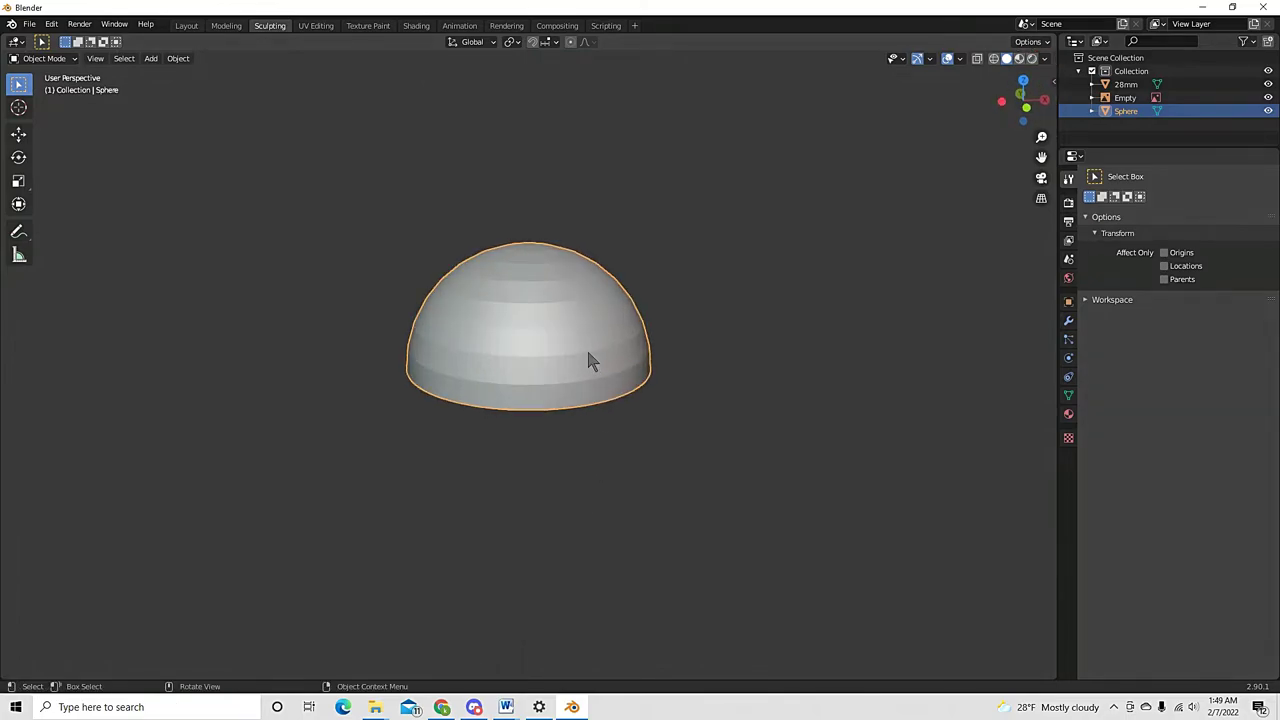
Subdivide the dome with a Multiresolution modifier to level 3, then apply it
left_click(1068, 325)
left_click(1114, 178)
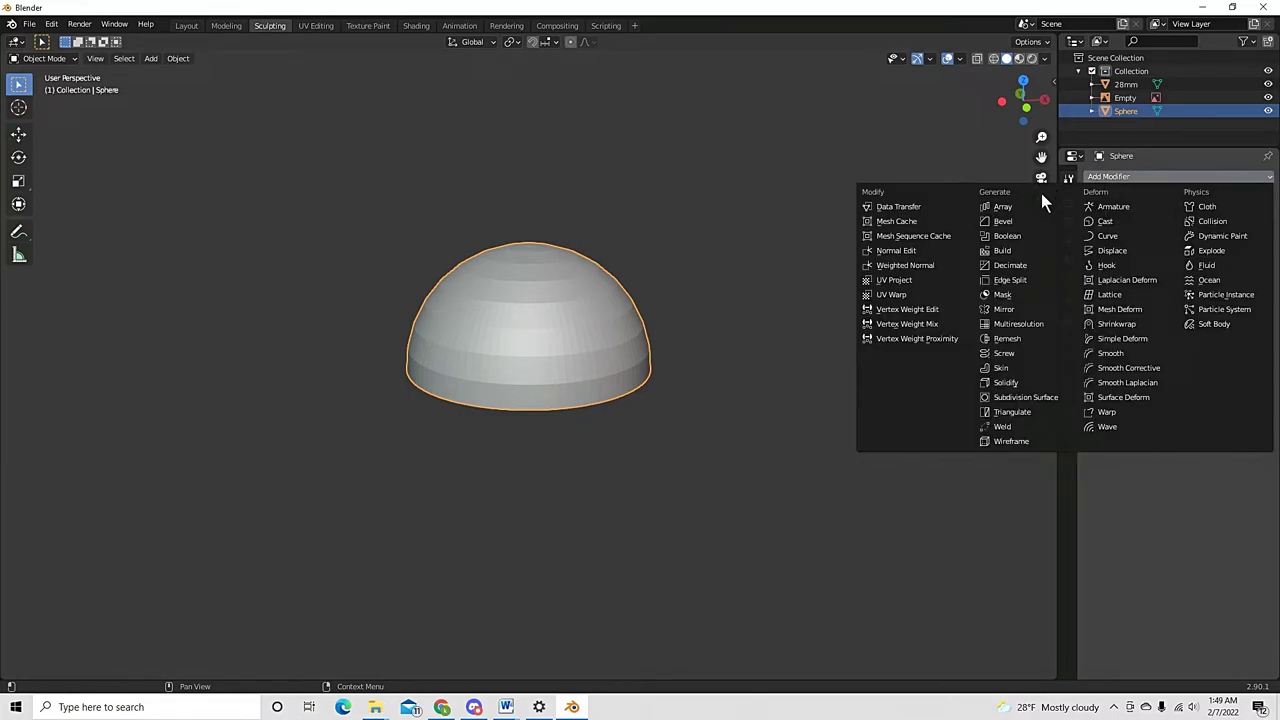
left_click(1025, 324)
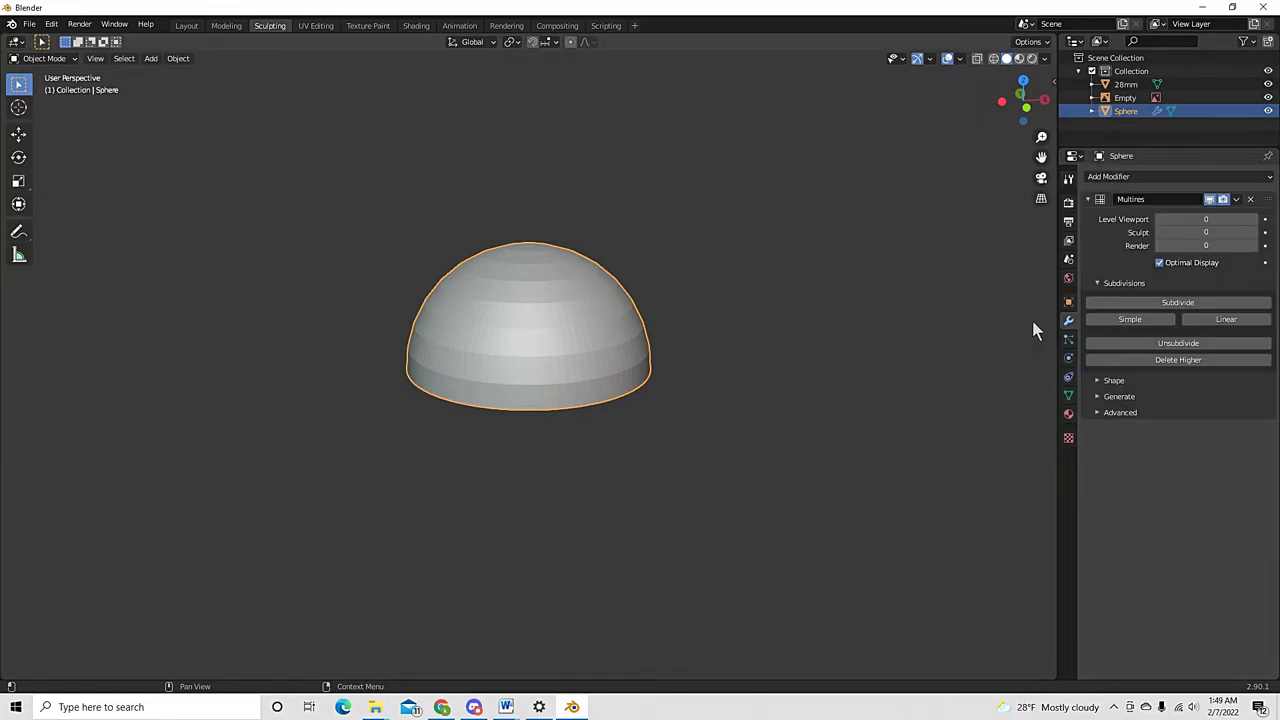
left_click(1190, 303)
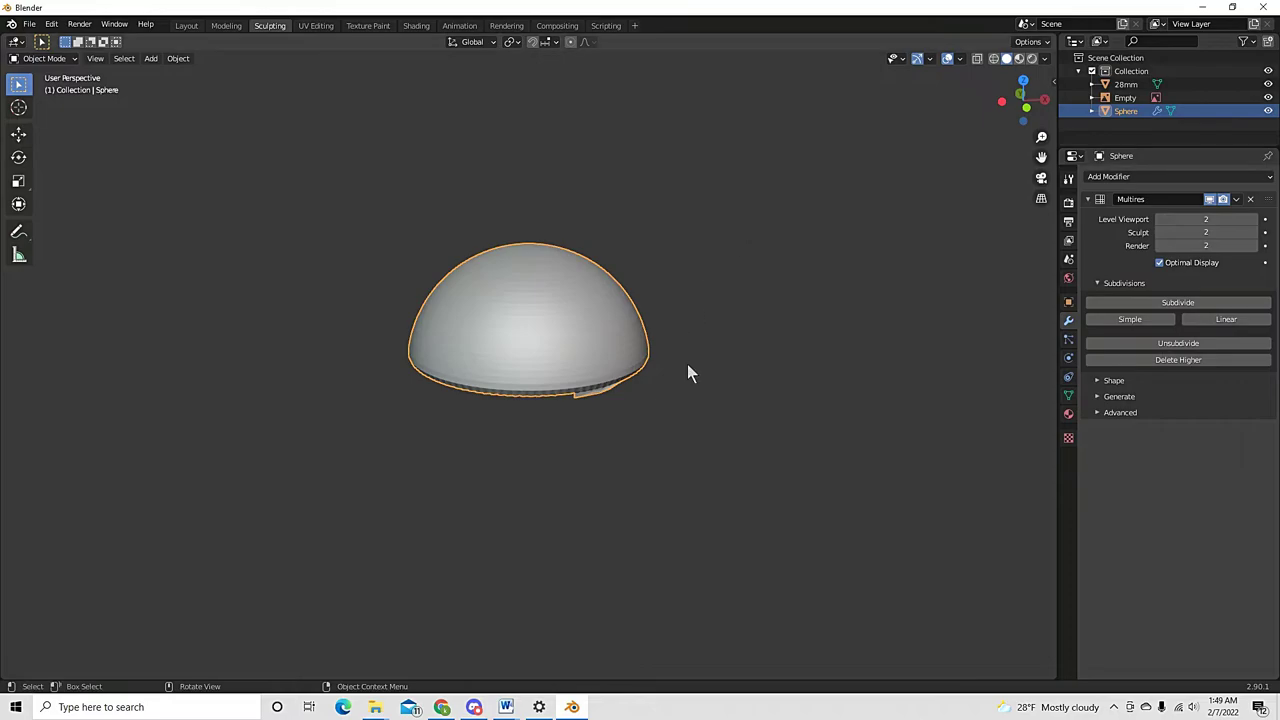
scroll(590, 231, "up", 8)
scroll(563, 317, "down", 6)
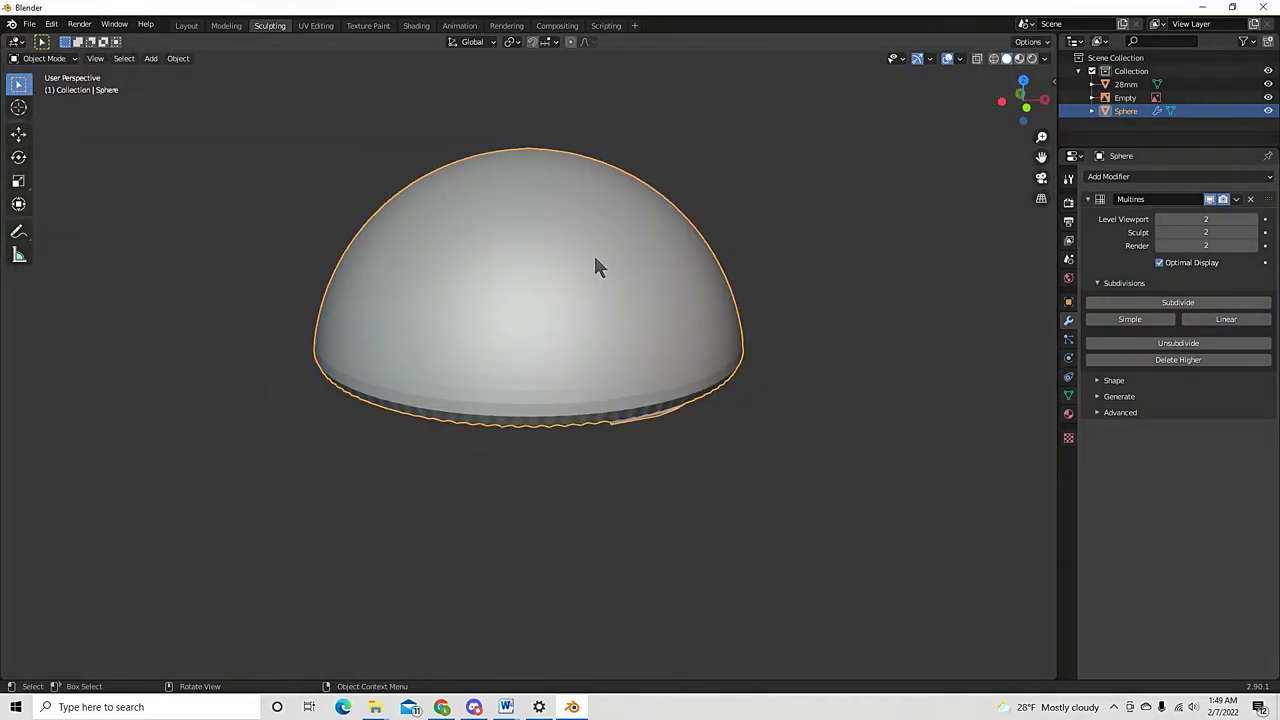
left_click(1181, 303)
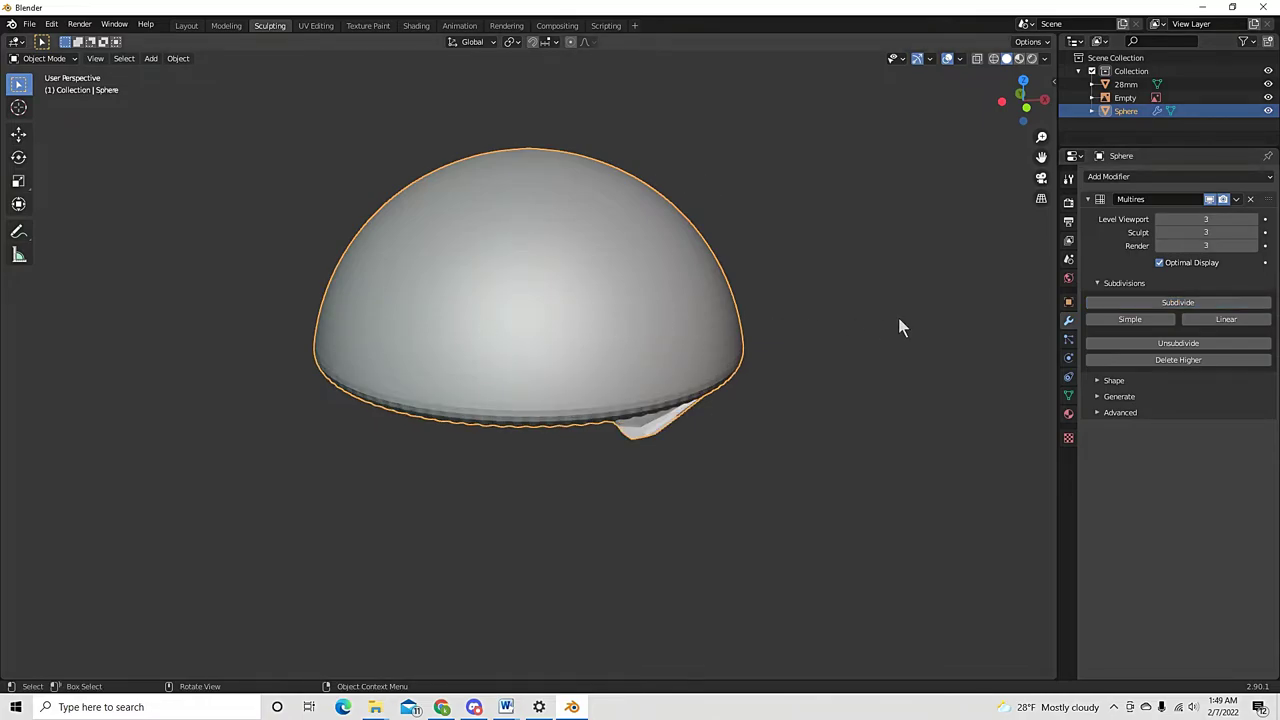
left_click(1236, 199)
left_click(1207, 214)
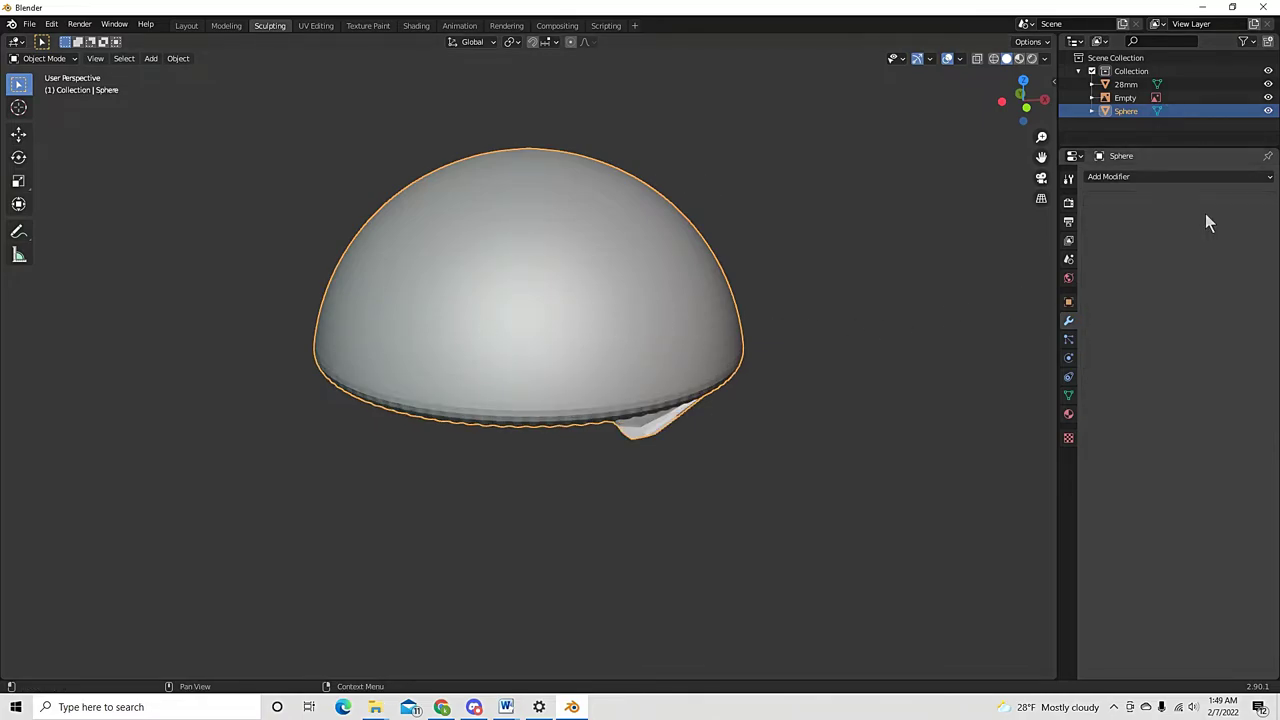
Inspect the dome's mesh in Edit Mode from the front view, then return to Object Mode
key("Tab")
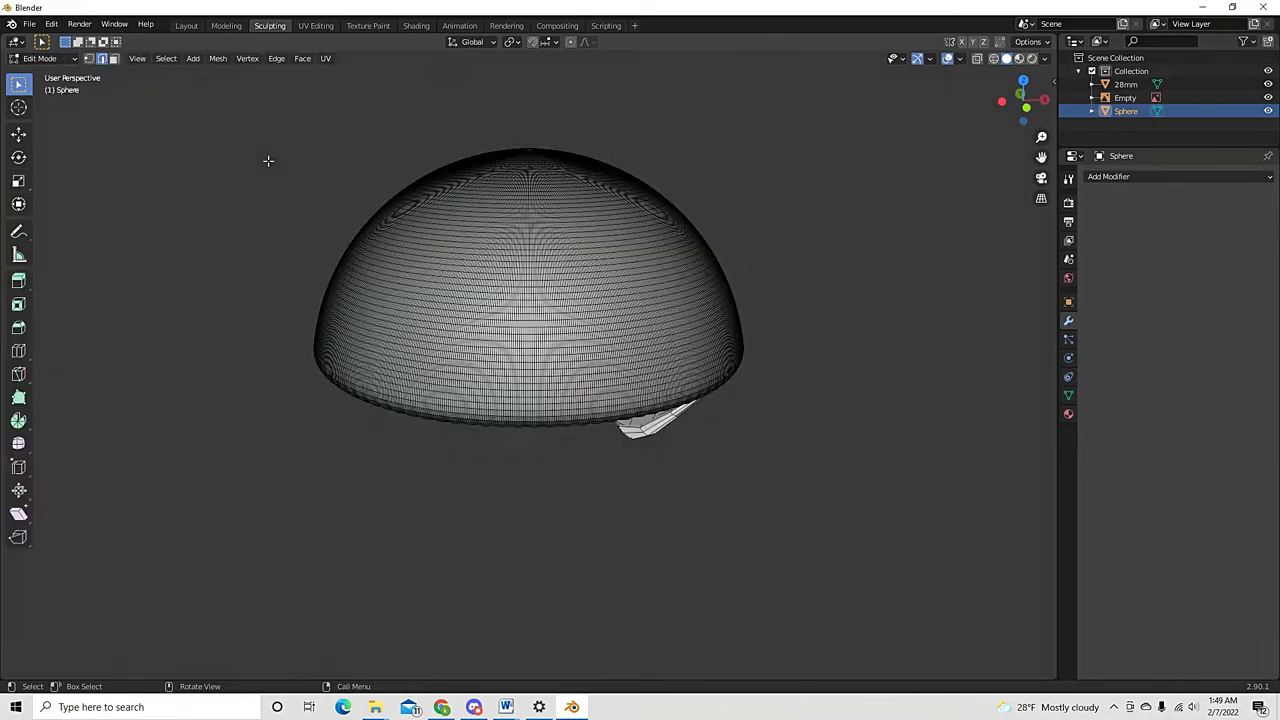
middle_click_drag(591, 463, 572, 395)
key("KP_1")
scroll(522, 469, "up", 2)
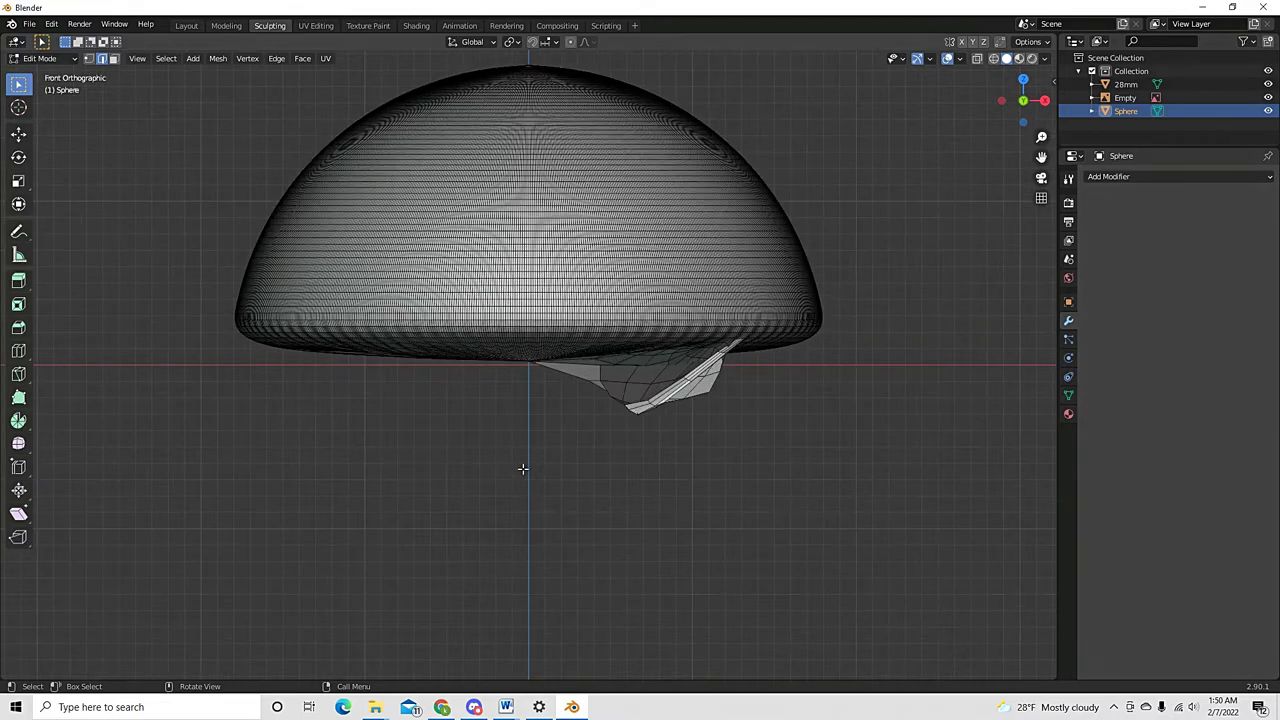
key("Tab")
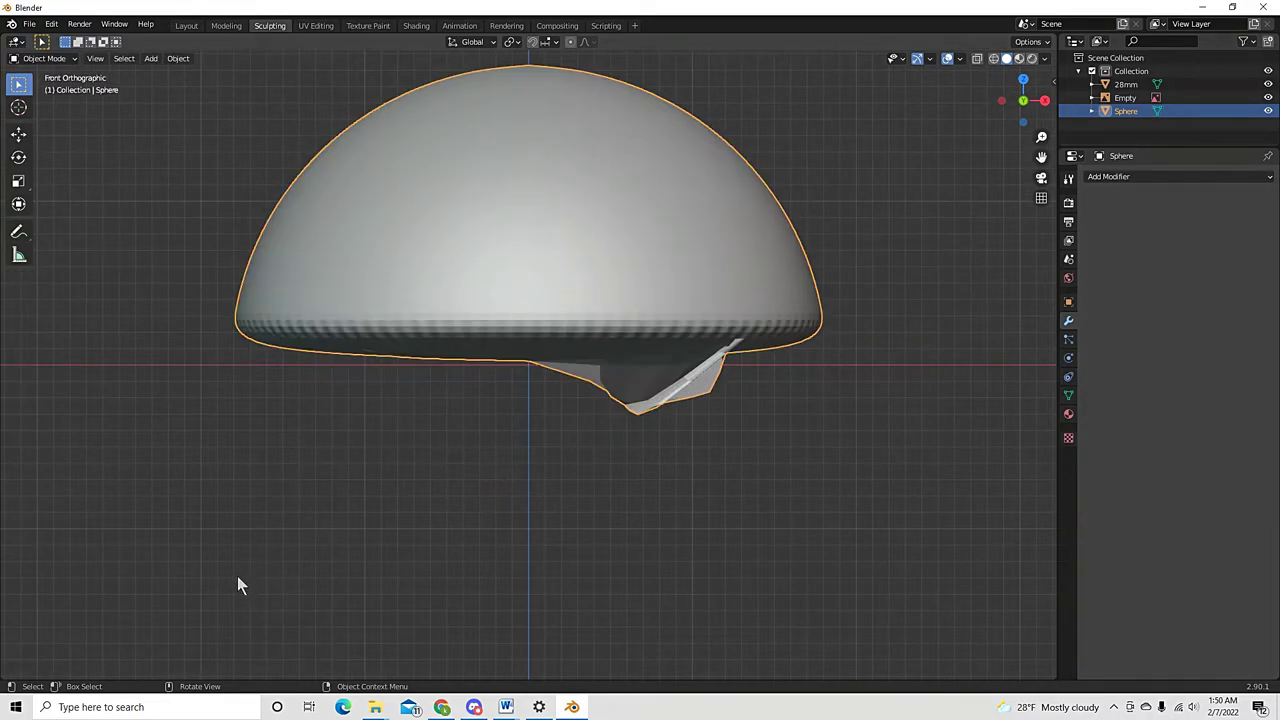
Box-cut away the dome's ragged bottom with a rectangular Difference cut, then reselect the Sphere
left_click_drag(180, 600, 892, 322, "ctrl")
middle_click_drag(892, 322, 797, 359)
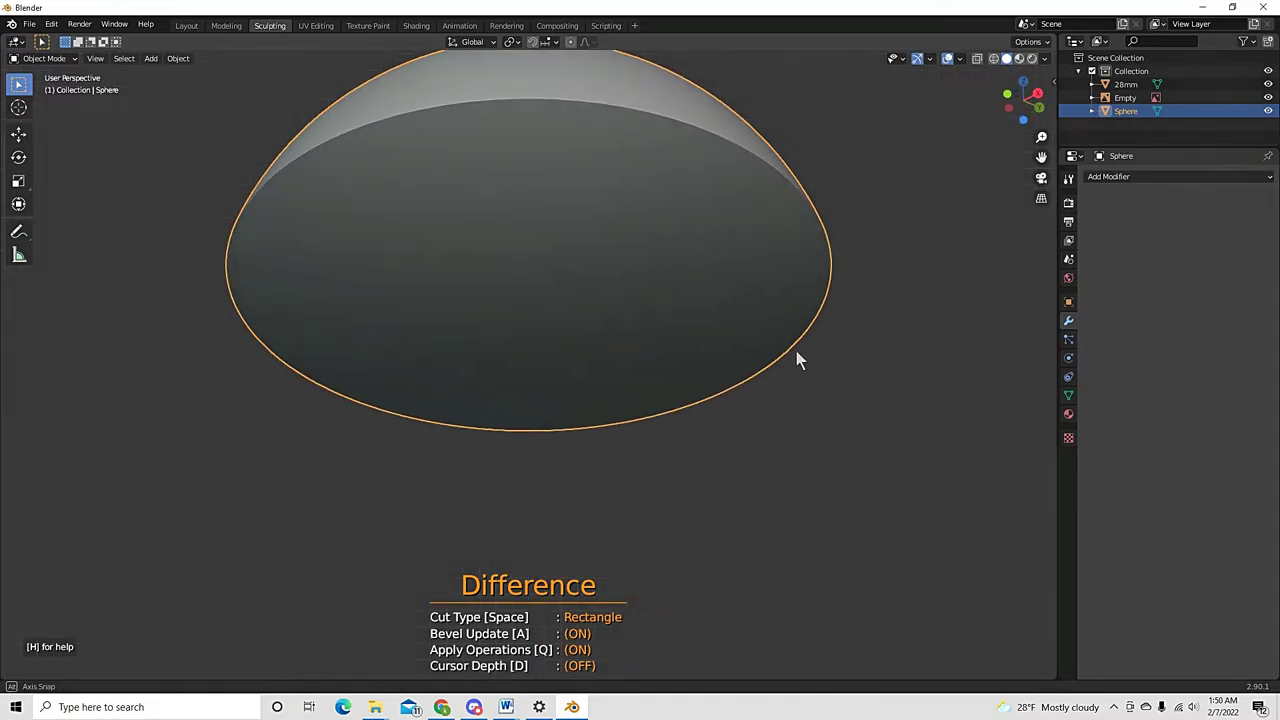
left_click(255, 502)
middle_click_drag(262, 489, 498, 590)
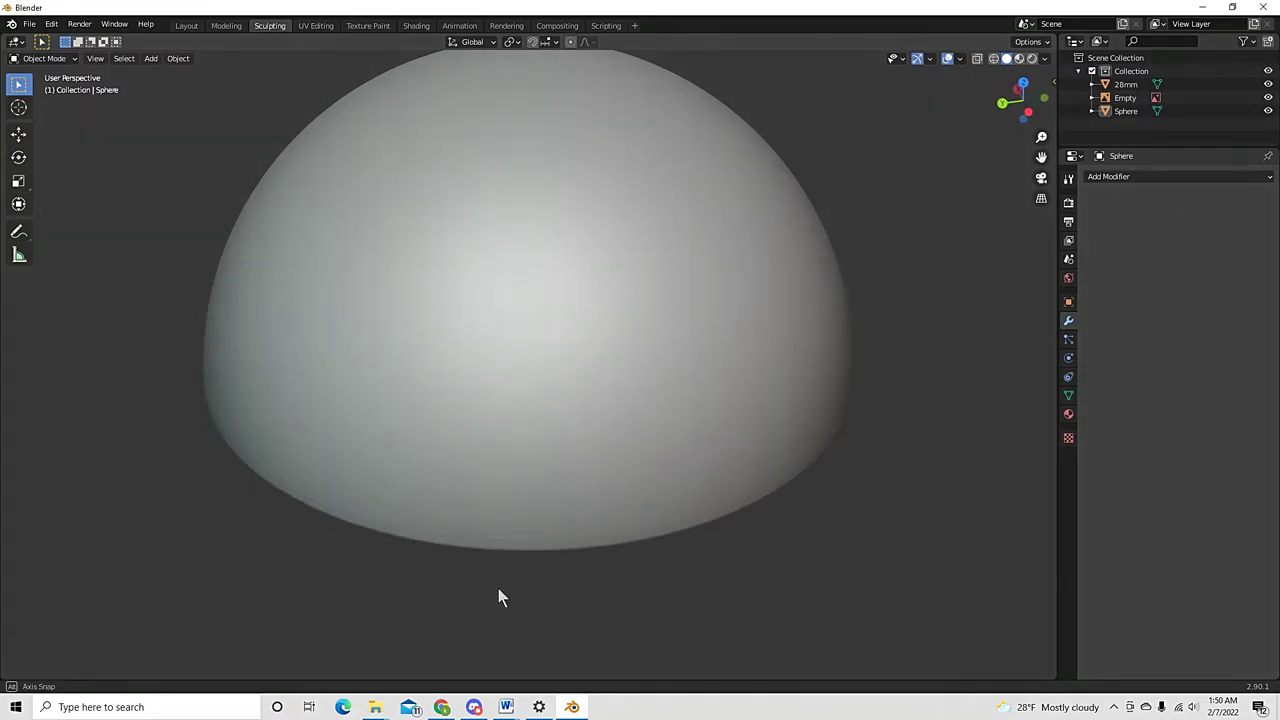
scroll(501, 530, "down", 3)
key("KP_1")
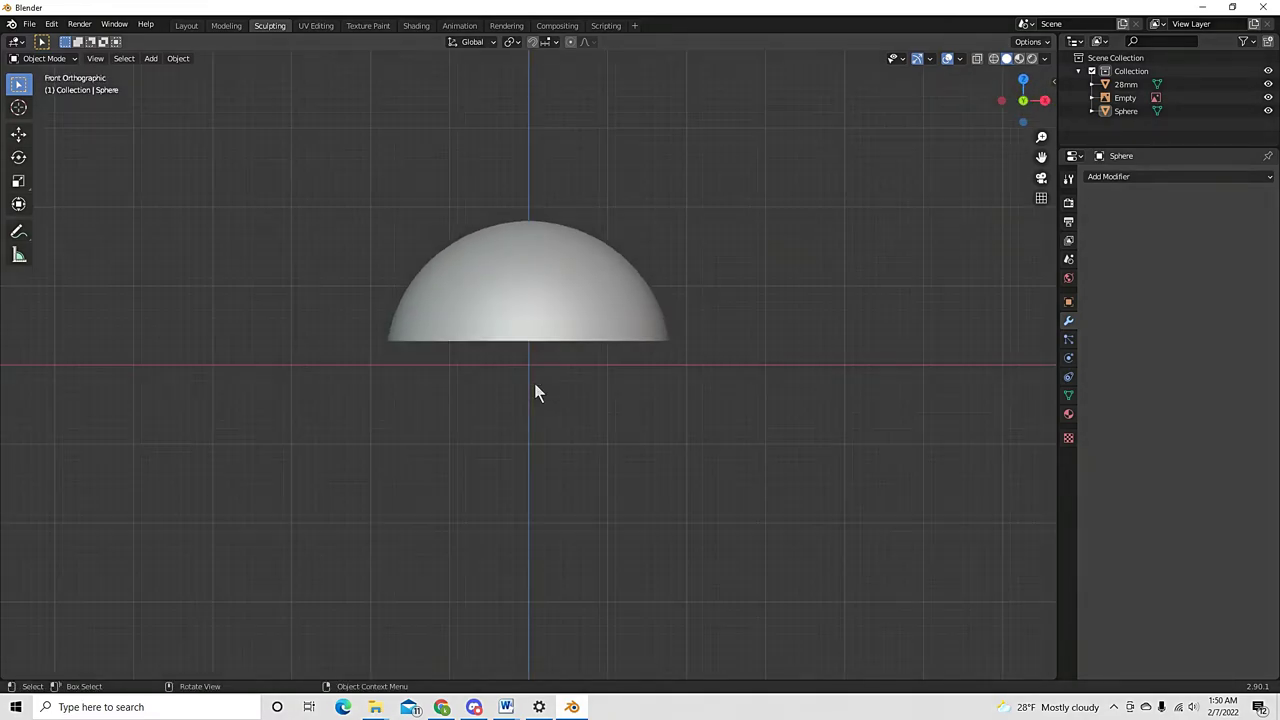
key("KP_5")
key("KP_5")
left_click(489, 267)
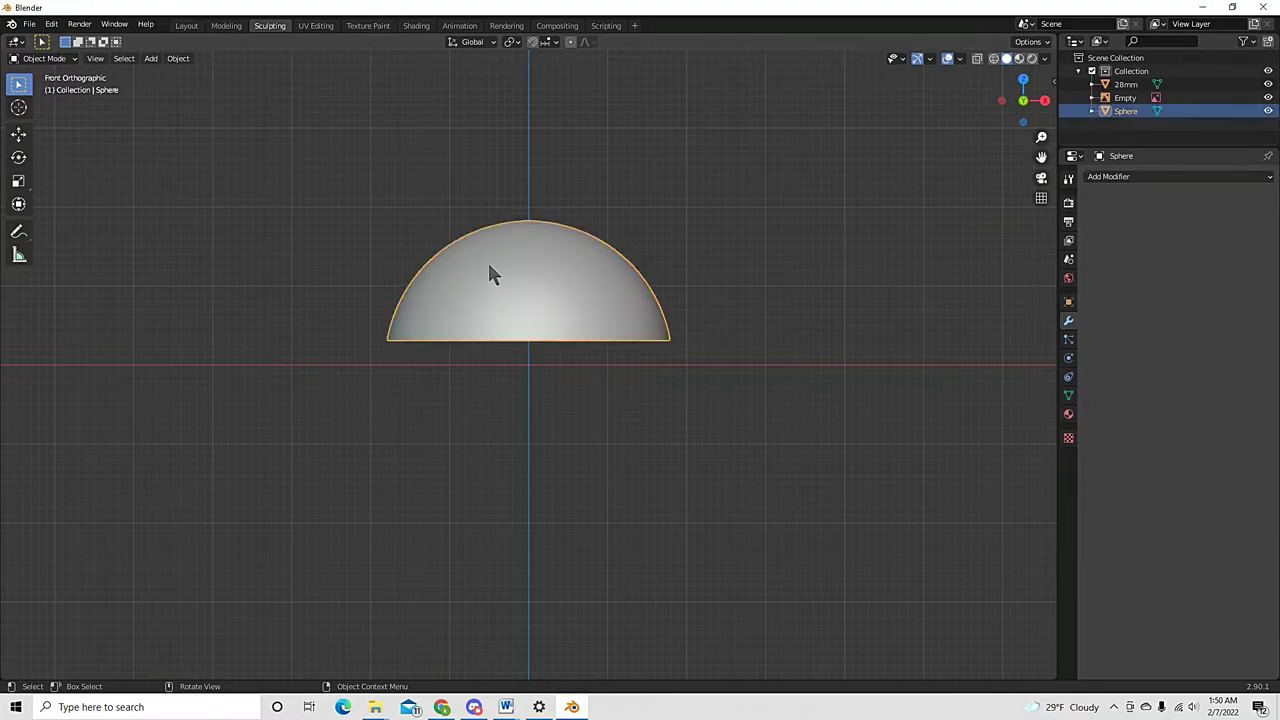
Move the dome down about 4.2 mm on Z and set its Origin to Geometry
left_click(18, 133)
left_click_drag(529, 318, 529, 351)
right_click(540, 332)
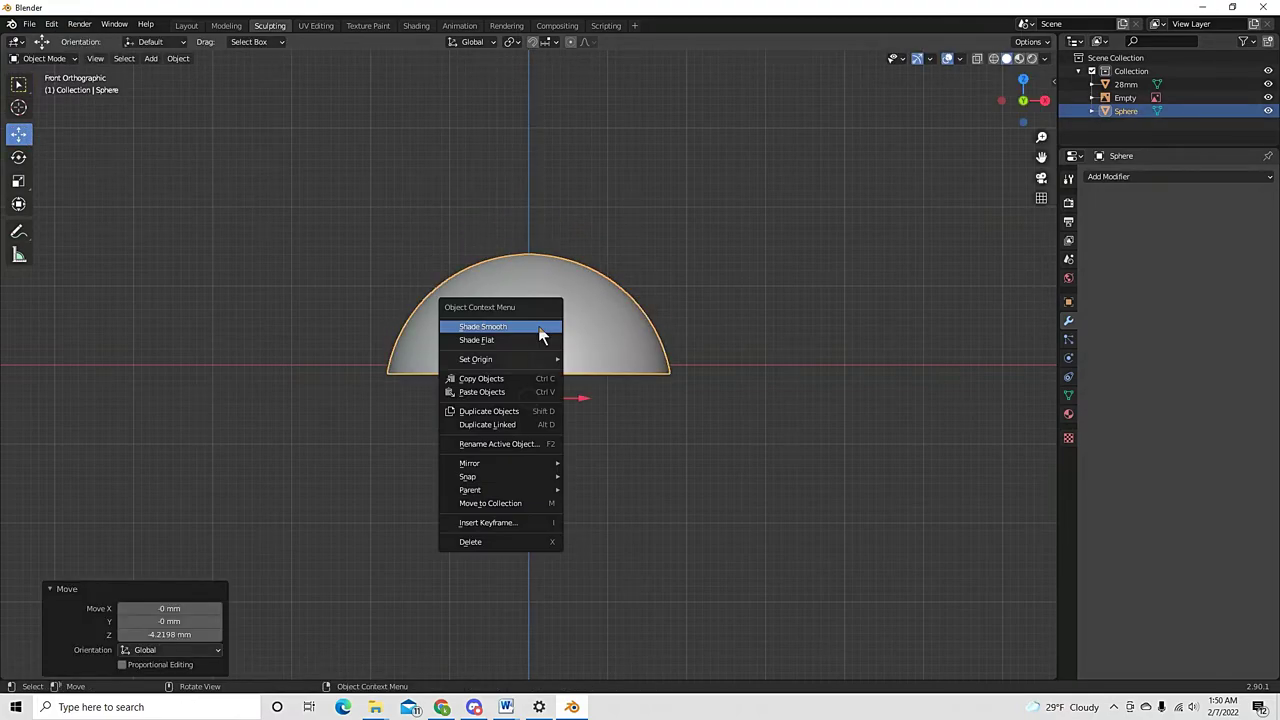
mouse_move(525, 357)
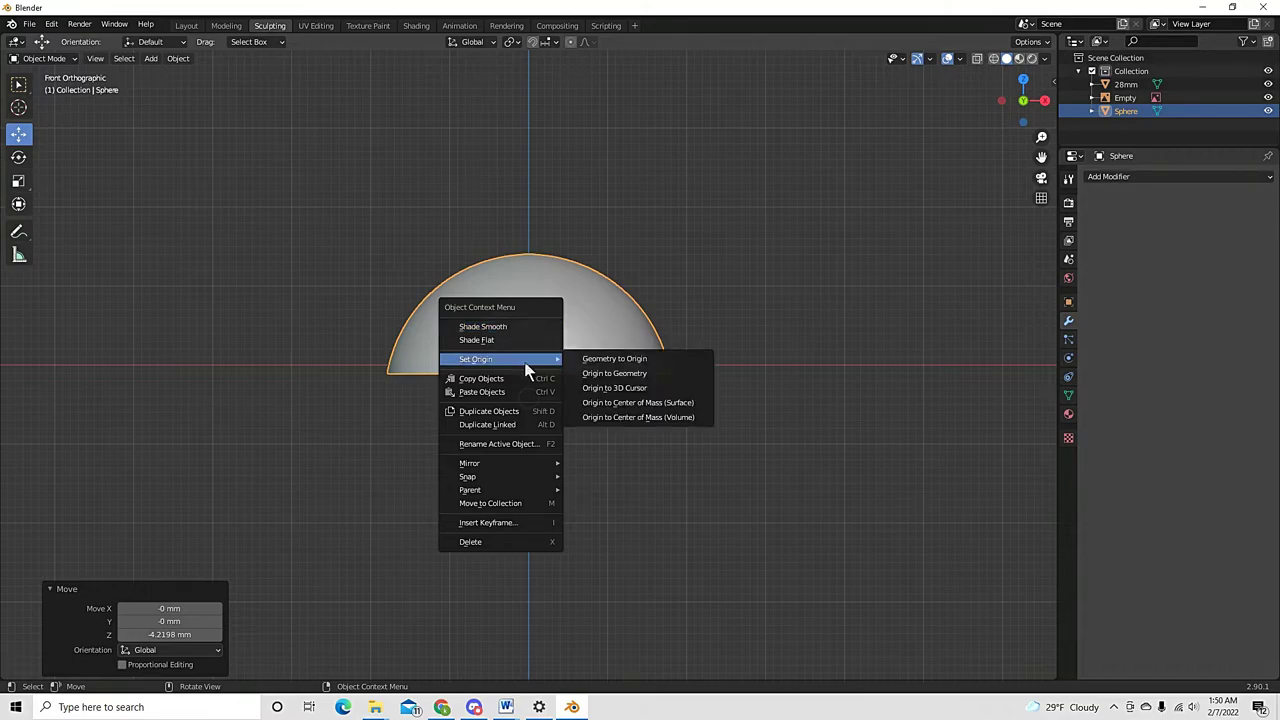
left_click(657, 373)
scroll(657, 380, "down", 3)
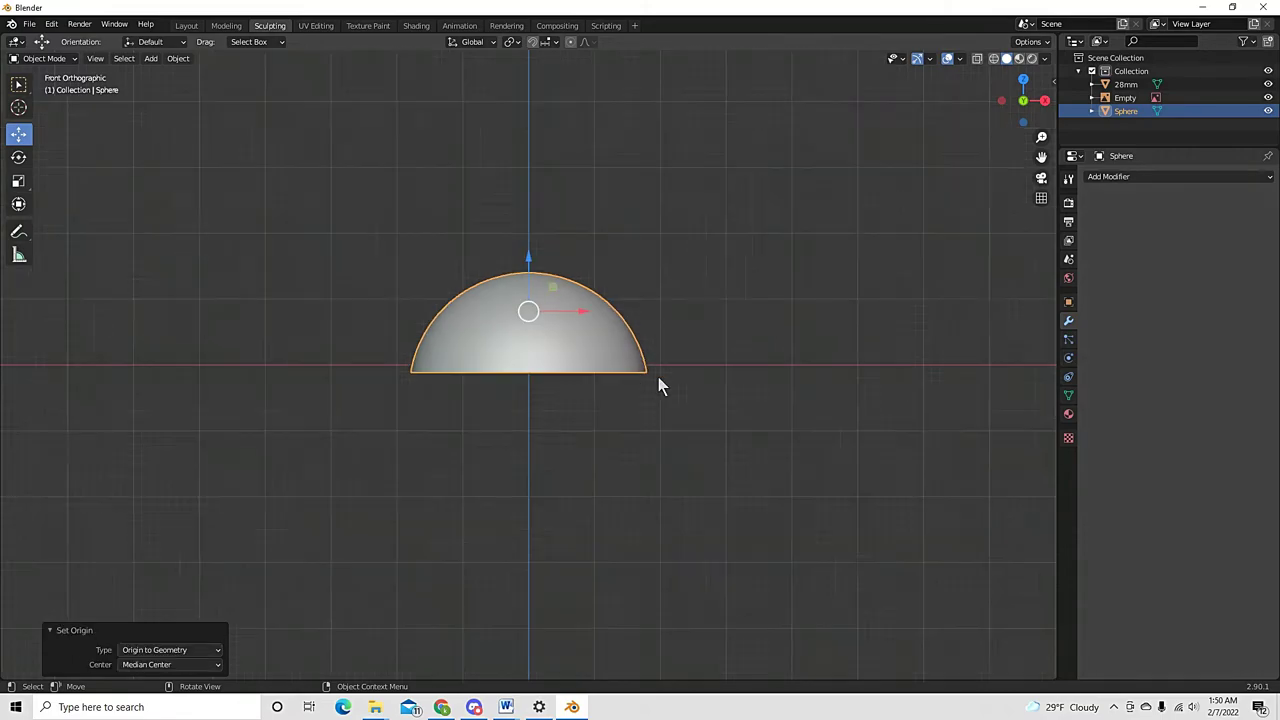
left_click(708, 368)
scroll(690, 390, "down", 4)
scroll(670, 402, "up", 1)
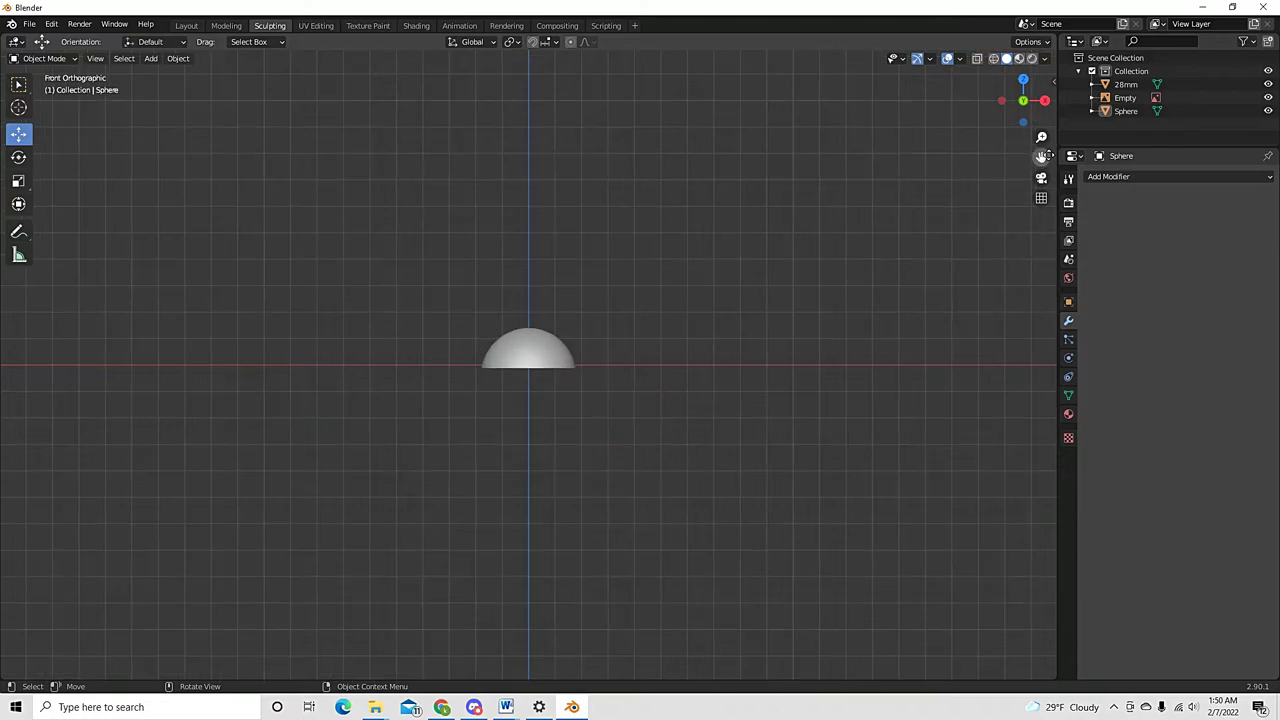
Reset the 3D cursor location to X, Y, Z = 0 mm in the View sidebar
left_click(1053, 78)
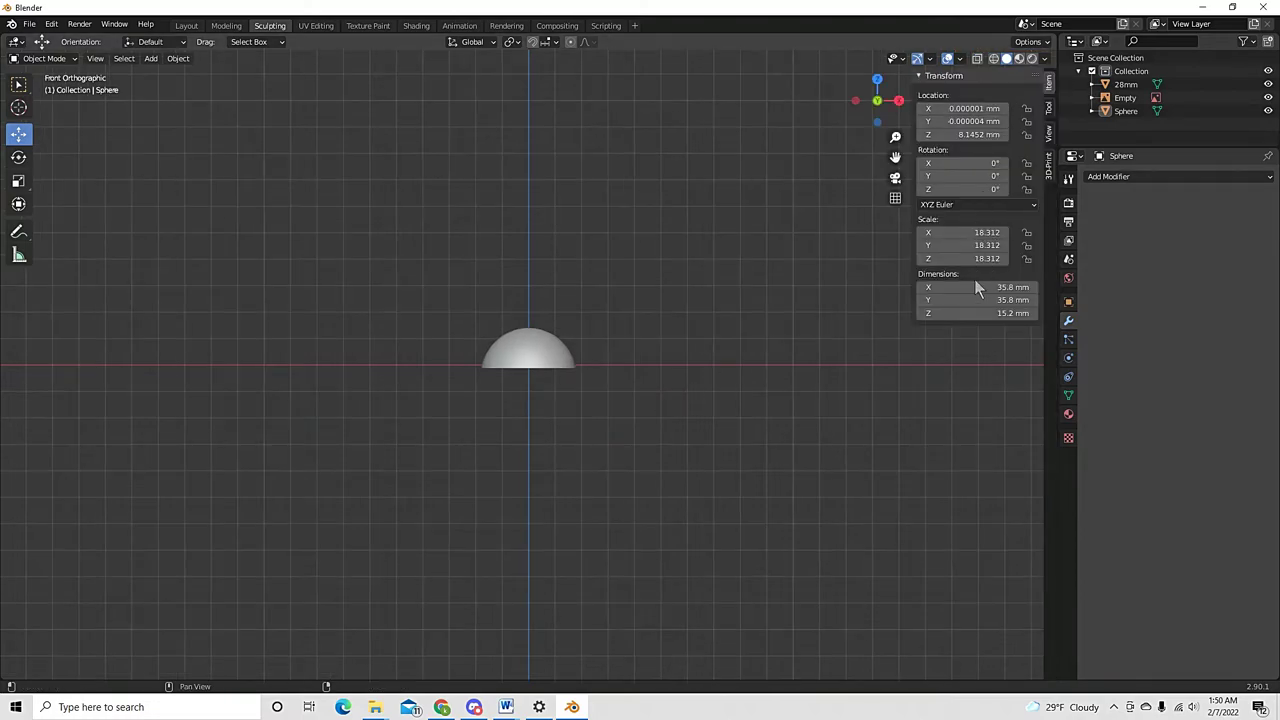
left_click(1050, 107)
left_click(1049, 134)
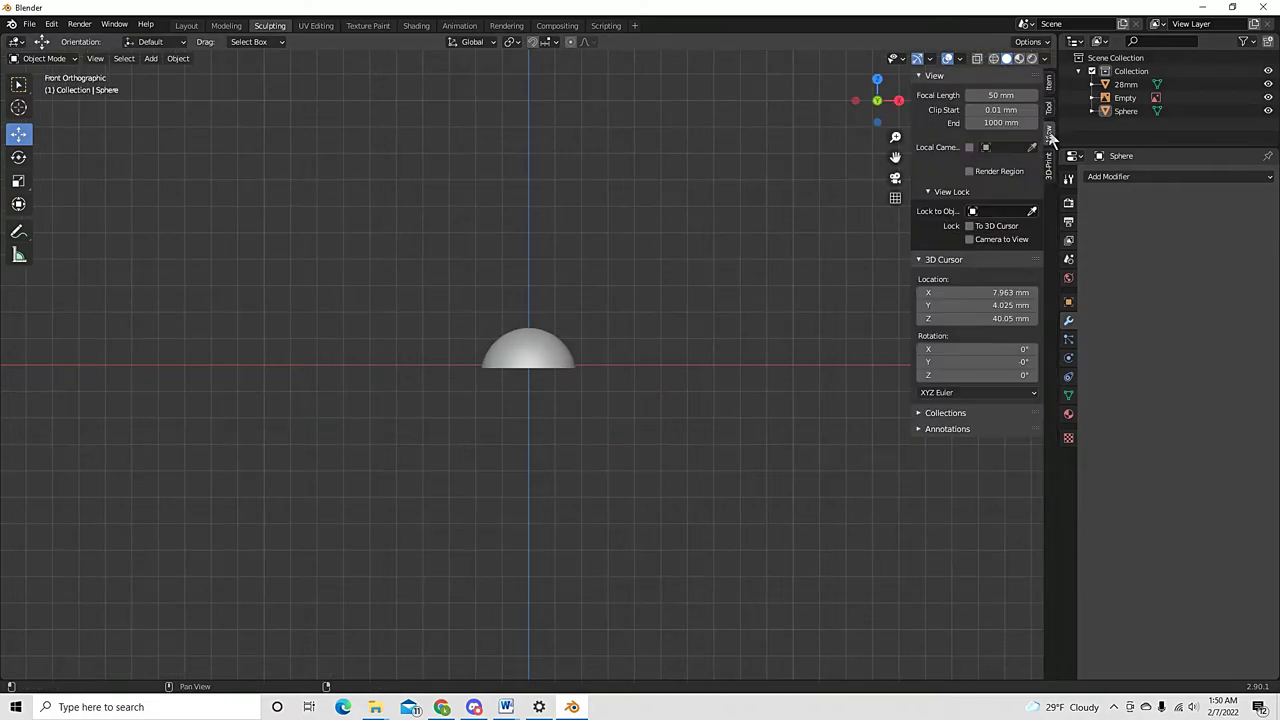
left_click(988, 293)
type("0")
key("Tab")
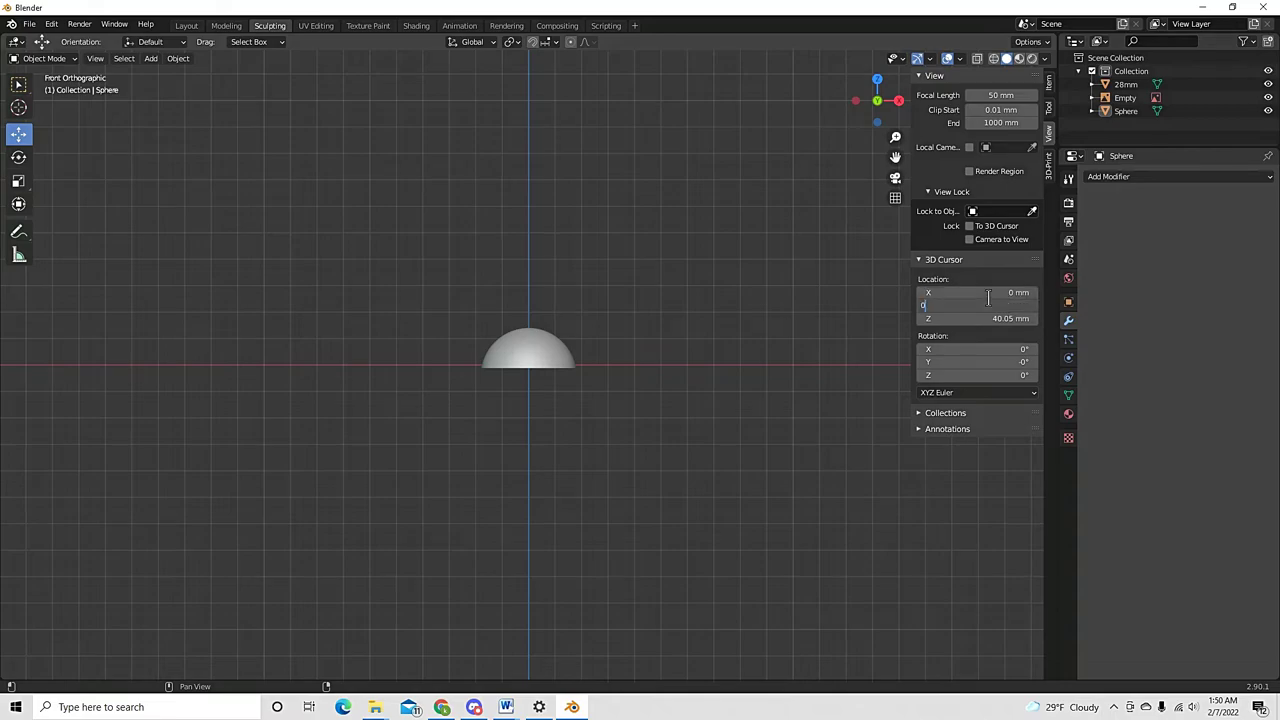
type("0")
key("Tab")
type("0")
key("Return")
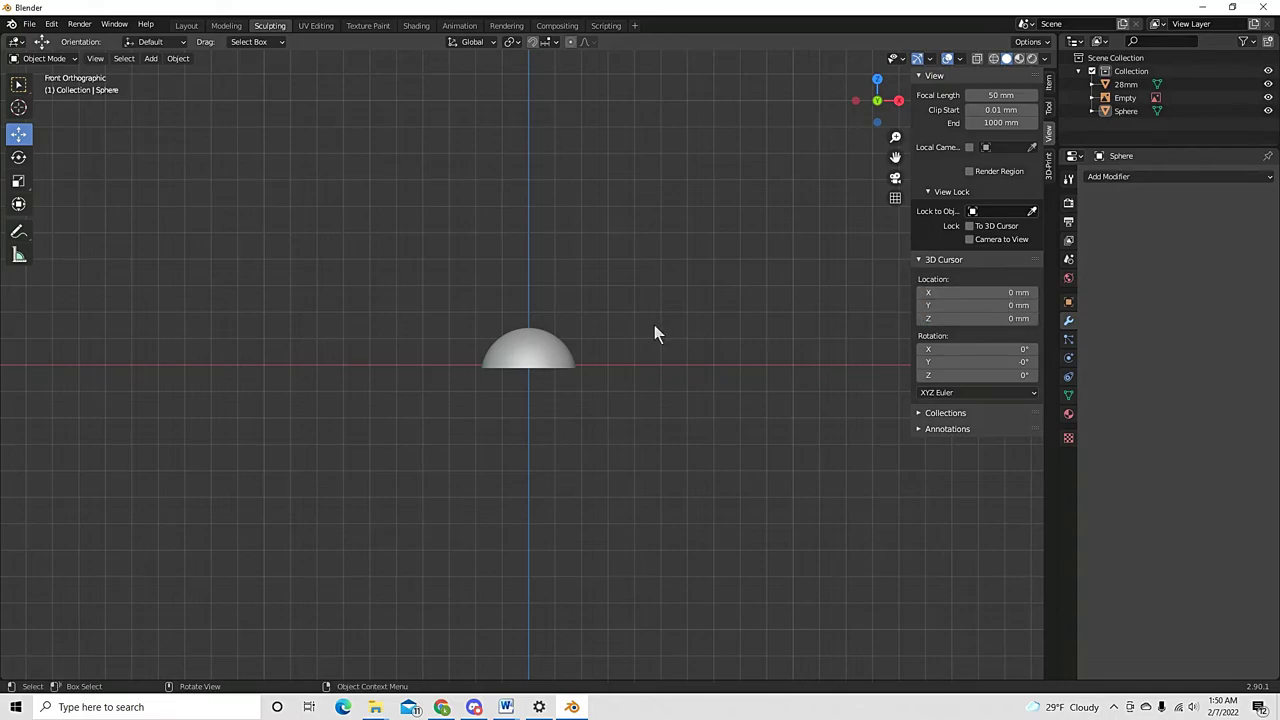
scroll(653, 323, "down", 5)
scroll(641, 322, "up", 3)
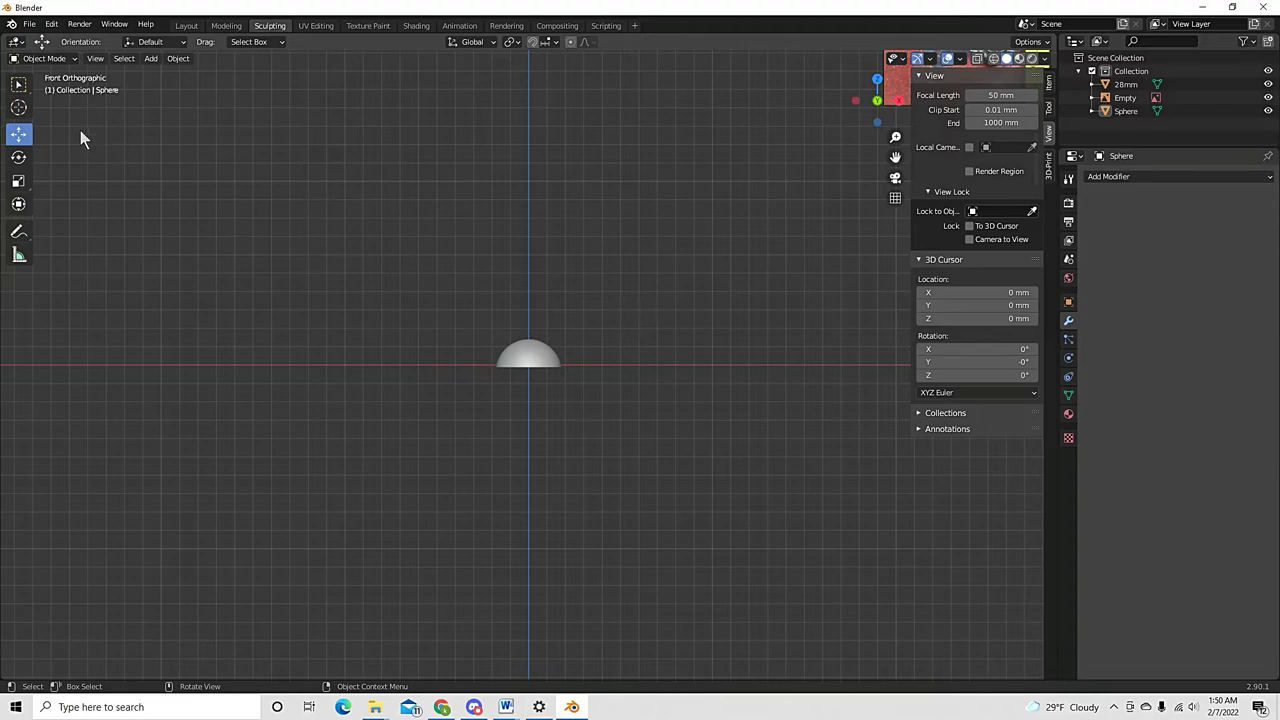
Select the dome and switch it into Sculpt Mode
left_click(18, 84)
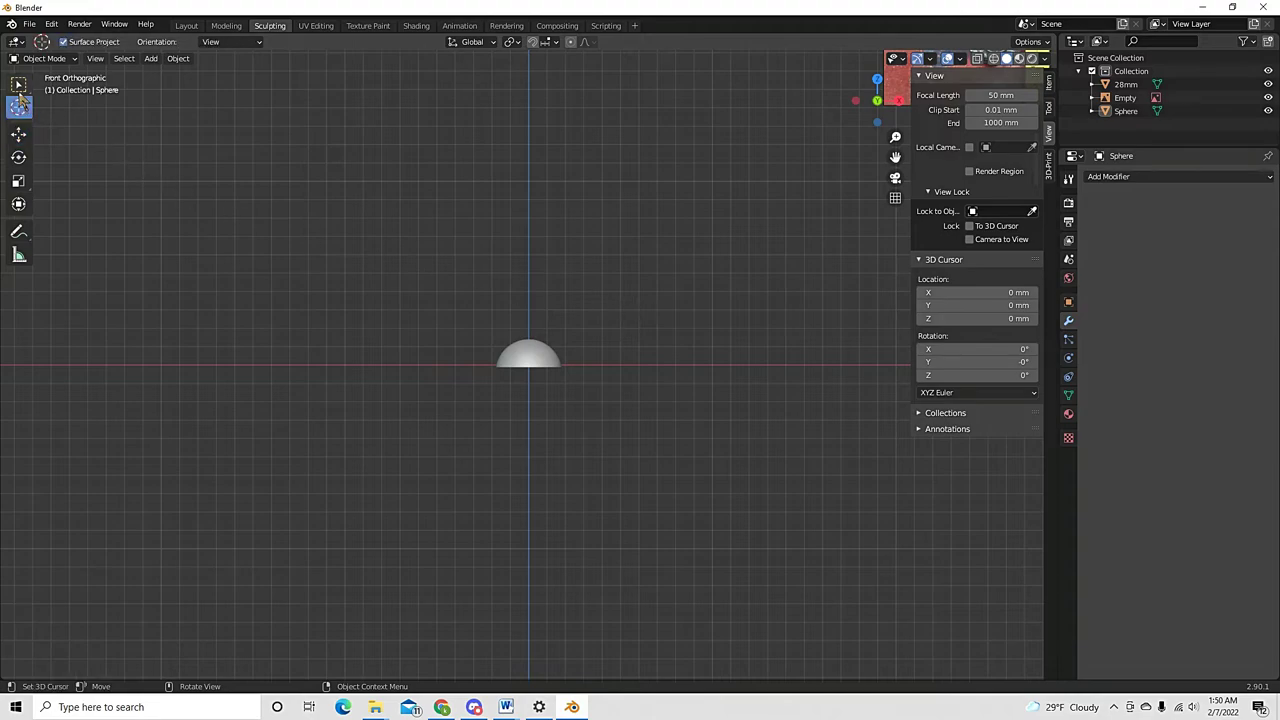
left_click(528, 368)
left_click(62, 58)
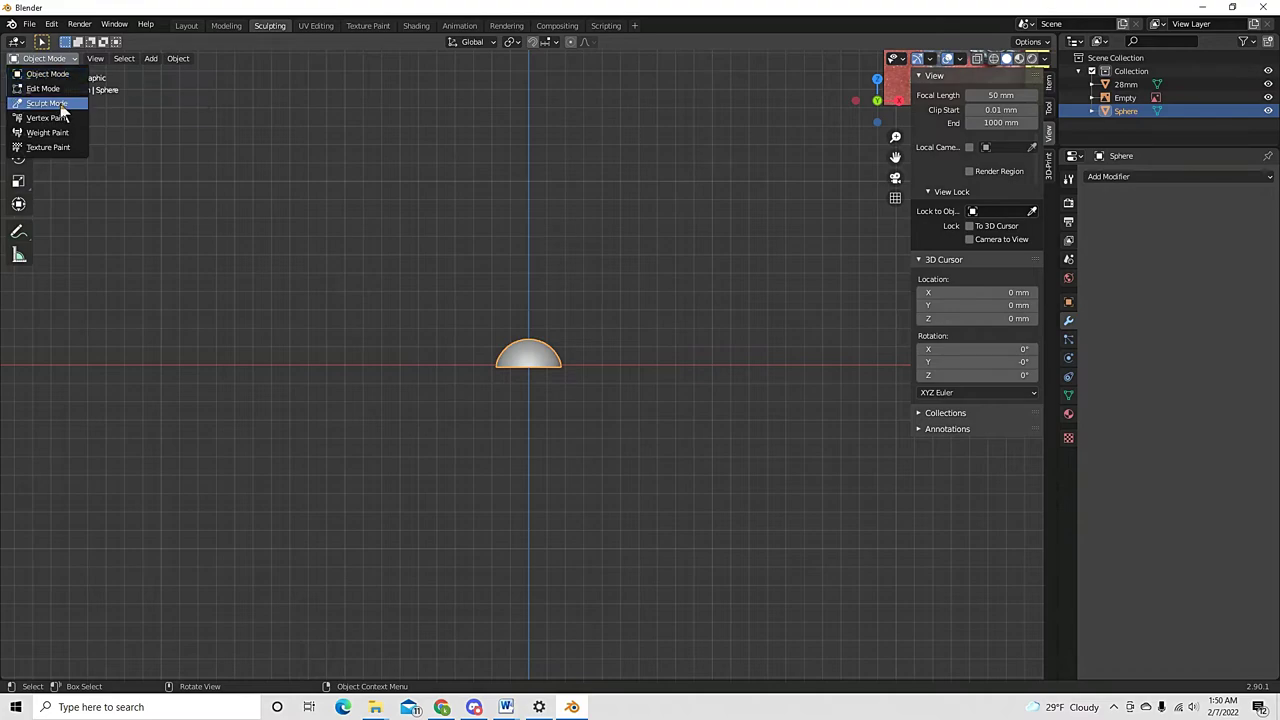
left_click(47, 103)
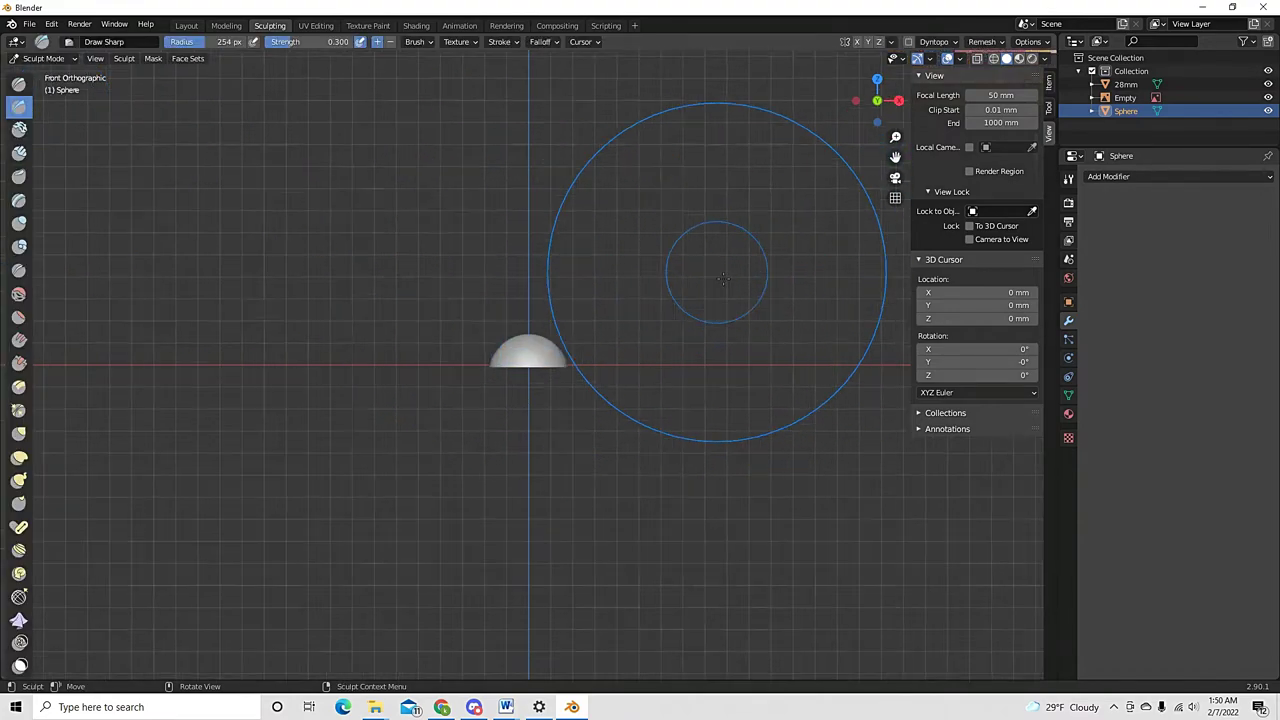
Orbit to view the half-sphere from slightly above and show the Draw Sharp brush settings
left_click(917, 74)
left_click(919, 75)
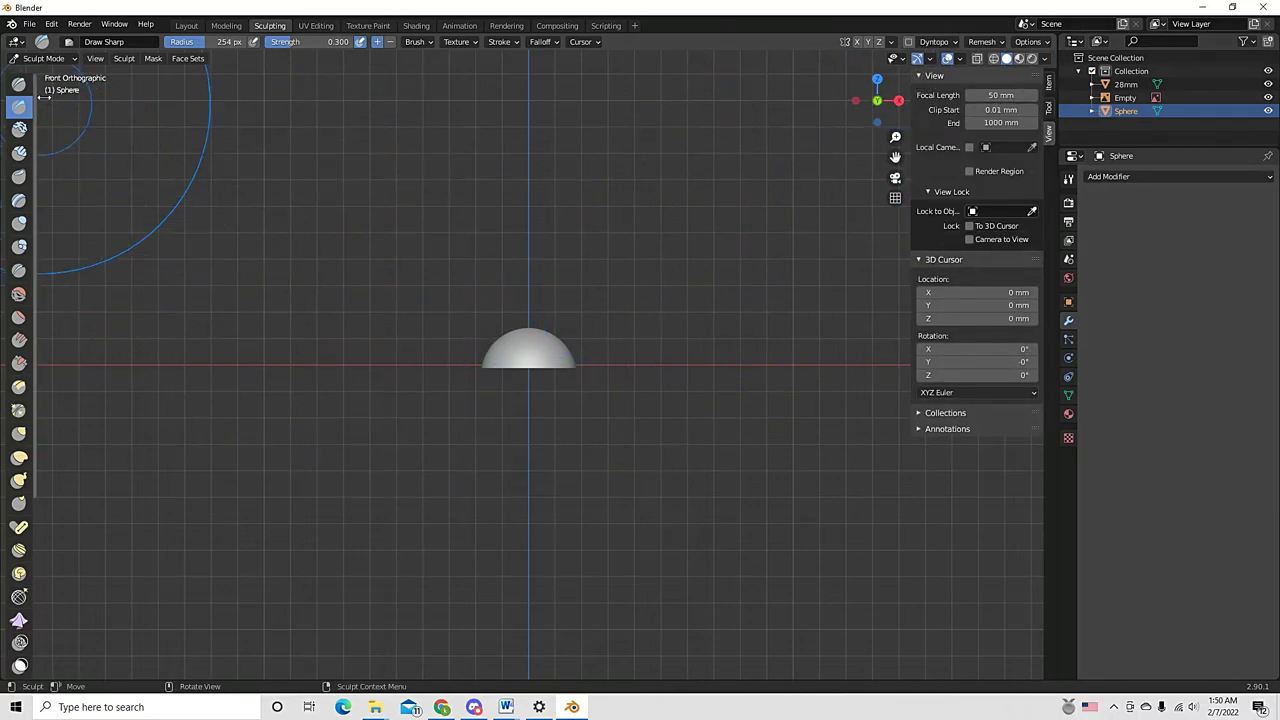
middle_click_drag(495, 305, 500, 335)
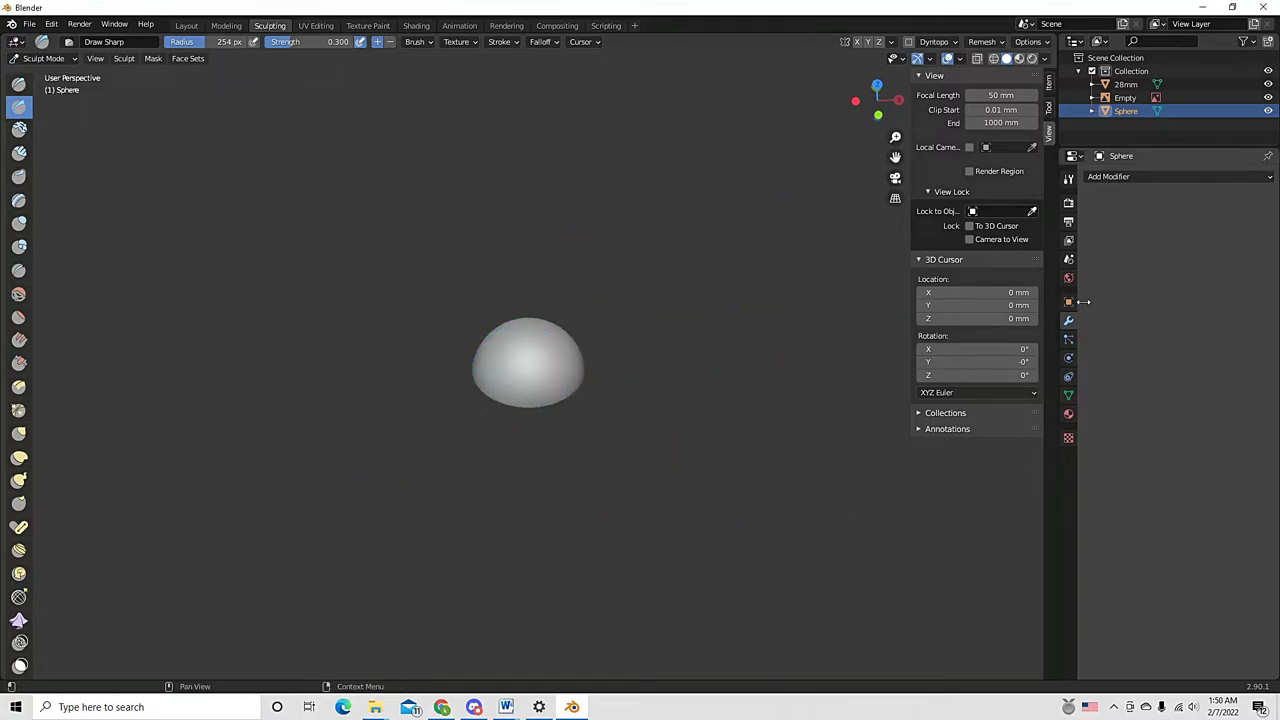
left_click(1069, 179)
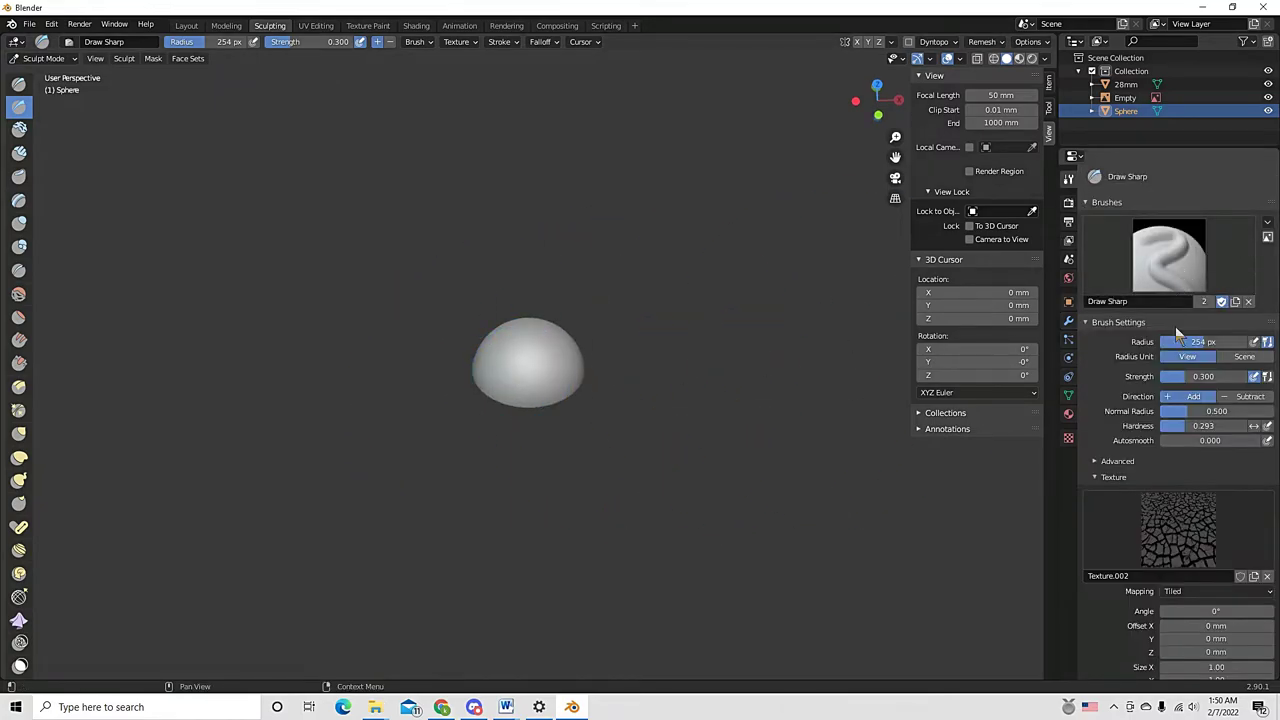
scroll(1149, 391, "down", 2)
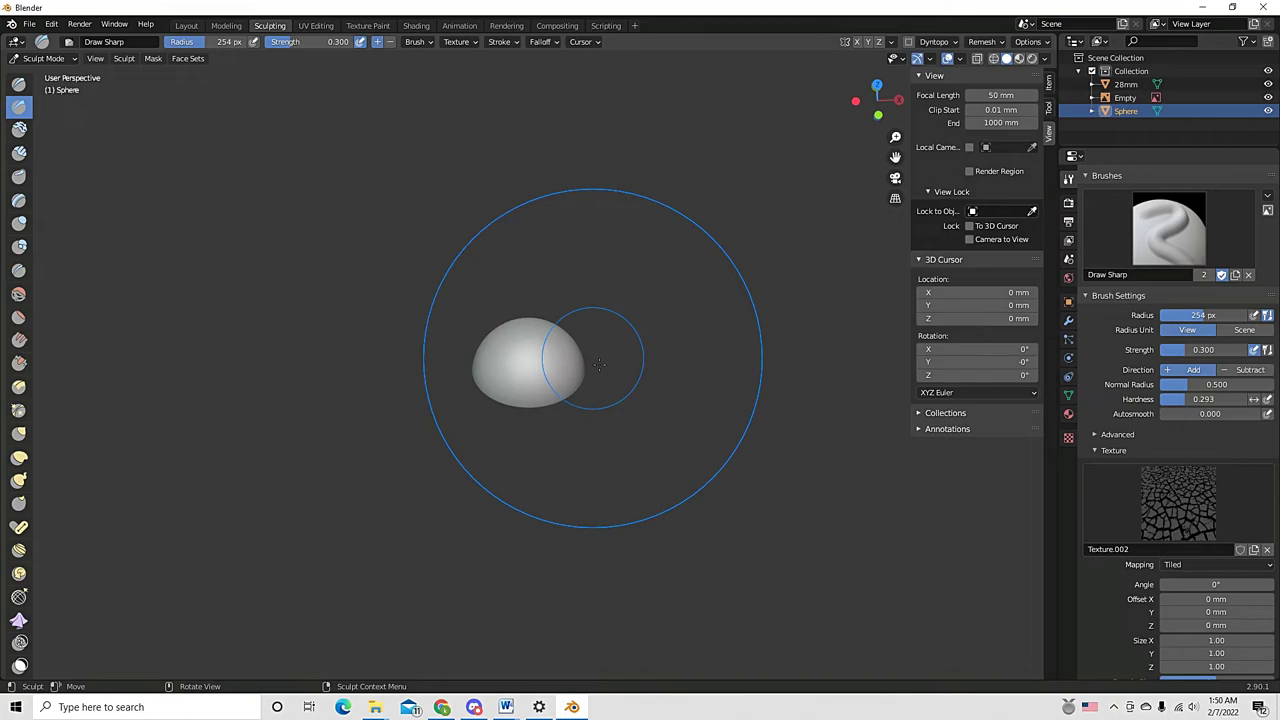
Test textured Draw and several Clay strokes on the sphere, undoing each one
left_click(19, 83)
scroll(571, 355, "up", 7)
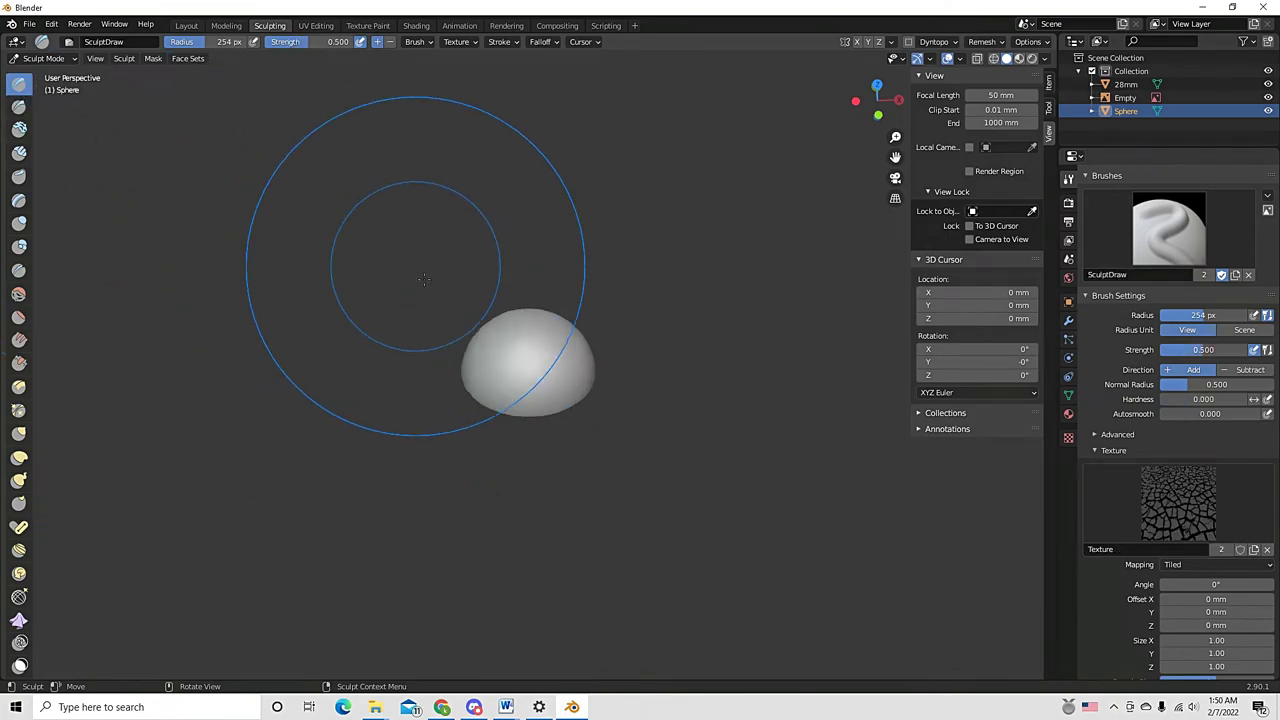
mouse_move(571, 355)
left_mouse_down()
mouse_move(595, 316)
mouse_move(558, 428)
mouse_move(565, 351)
mouse_move(584, 323)
left_mouse_up()
key("ctrl+z")
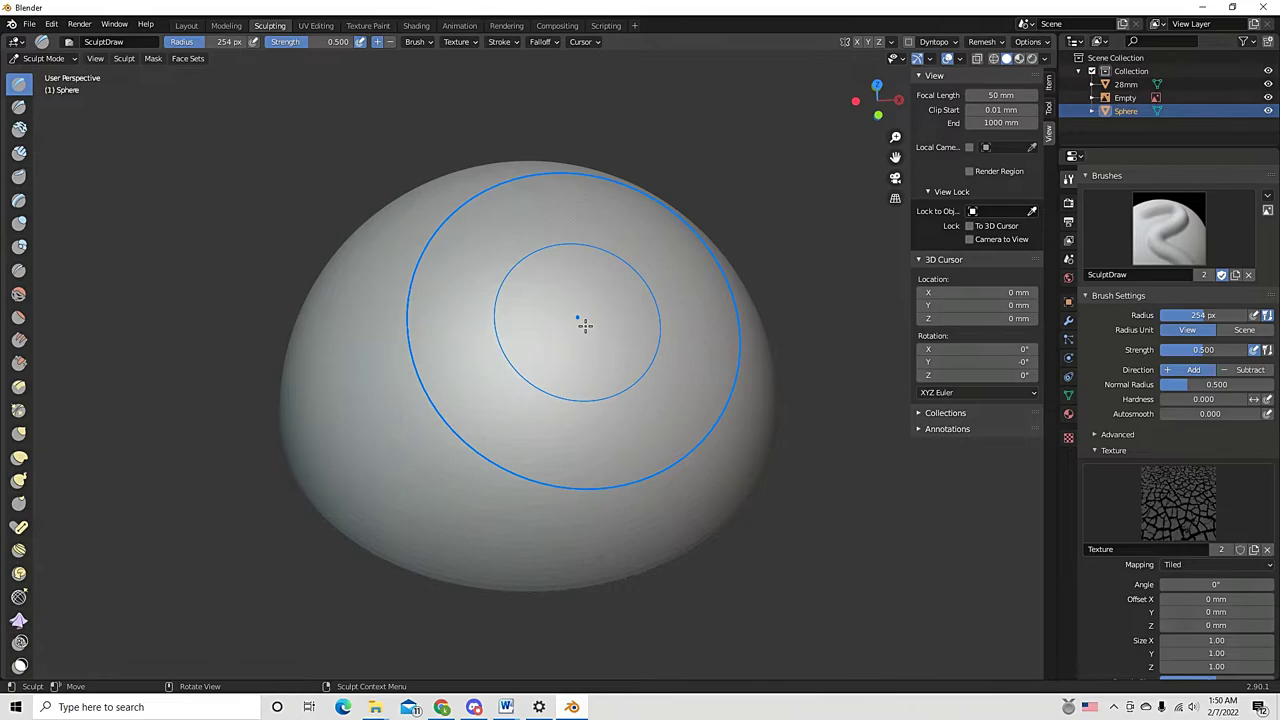
left_click(20, 132)
mouse_move(551, 309)
left_mouse_down()
mouse_move(520, 420)
mouse_move(580, 371)
left_mouse_up()
key("ctrl+z")
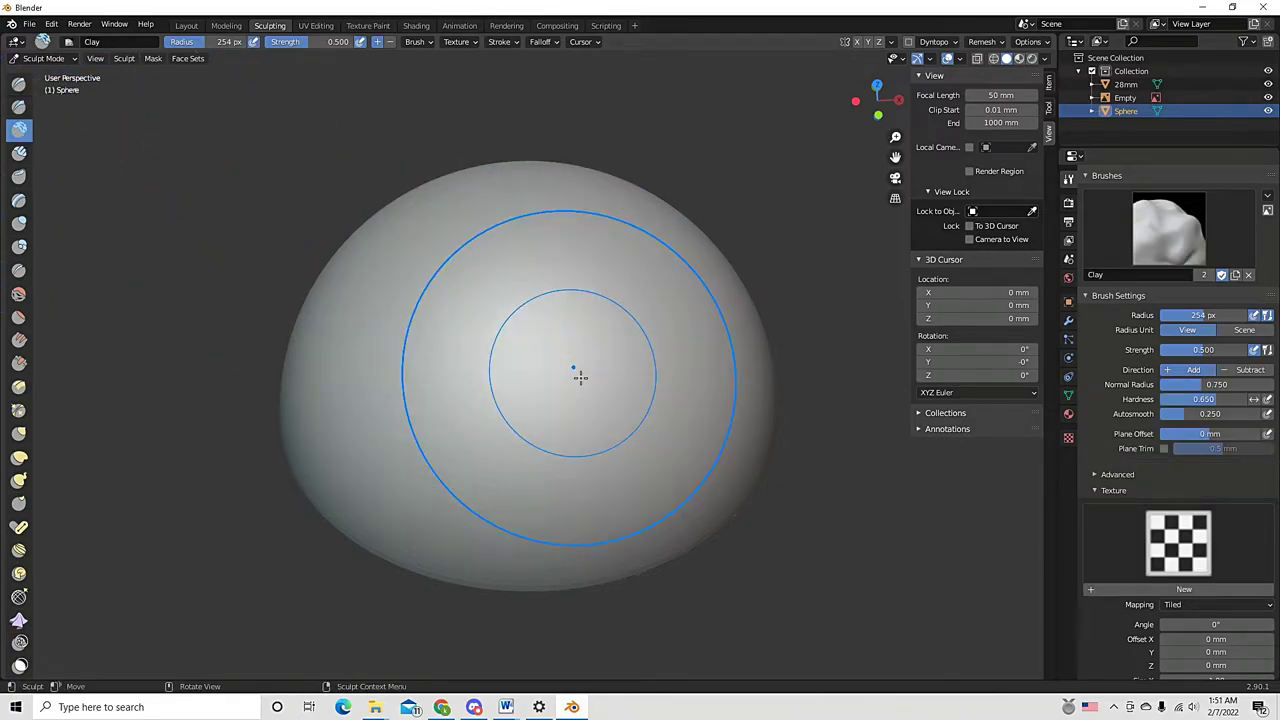
mouse_move(580, 320)
left_mouse_down()
mouse_move(477, 422)
mouse_move(564, 312)
left_mouse_up()
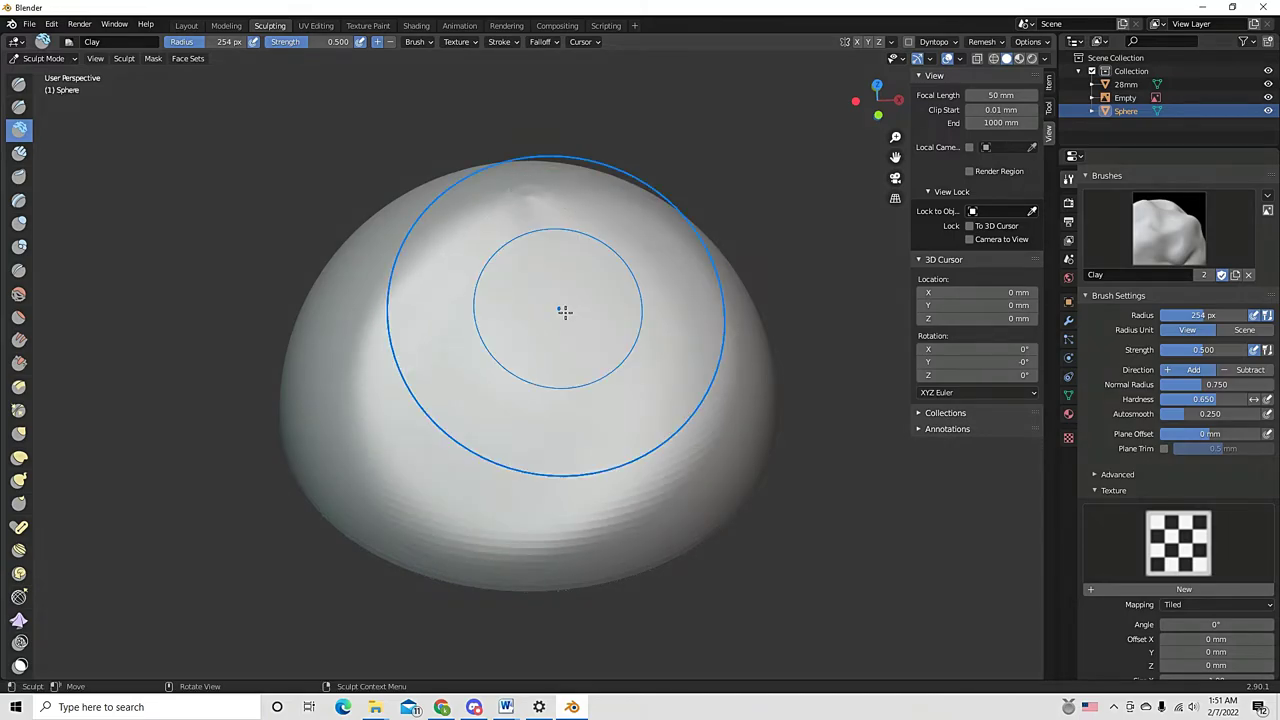
key("ctrl+z")
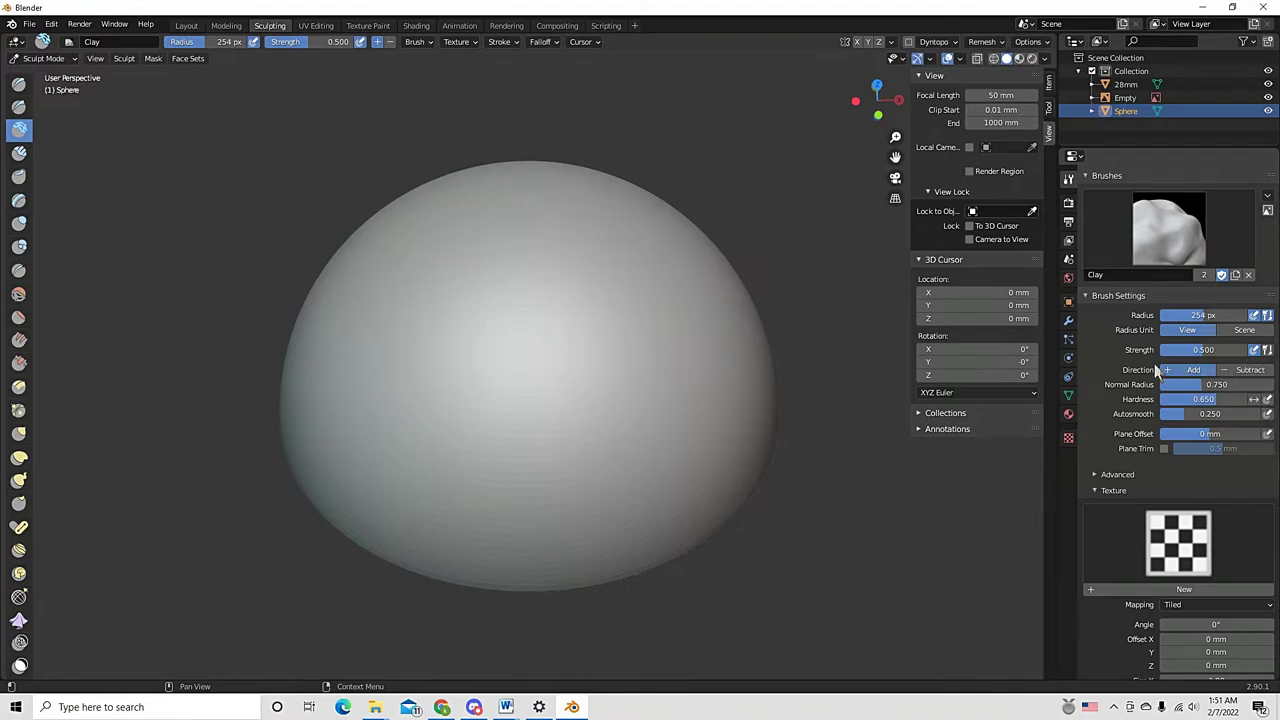
mouse_move(620, 290)
left_mouse_down()
mouse_move(509, 358)
mouse_move(473, 263)
mouse_move(501, 249)
mouse_move(550, 300)
left_mouse_up()
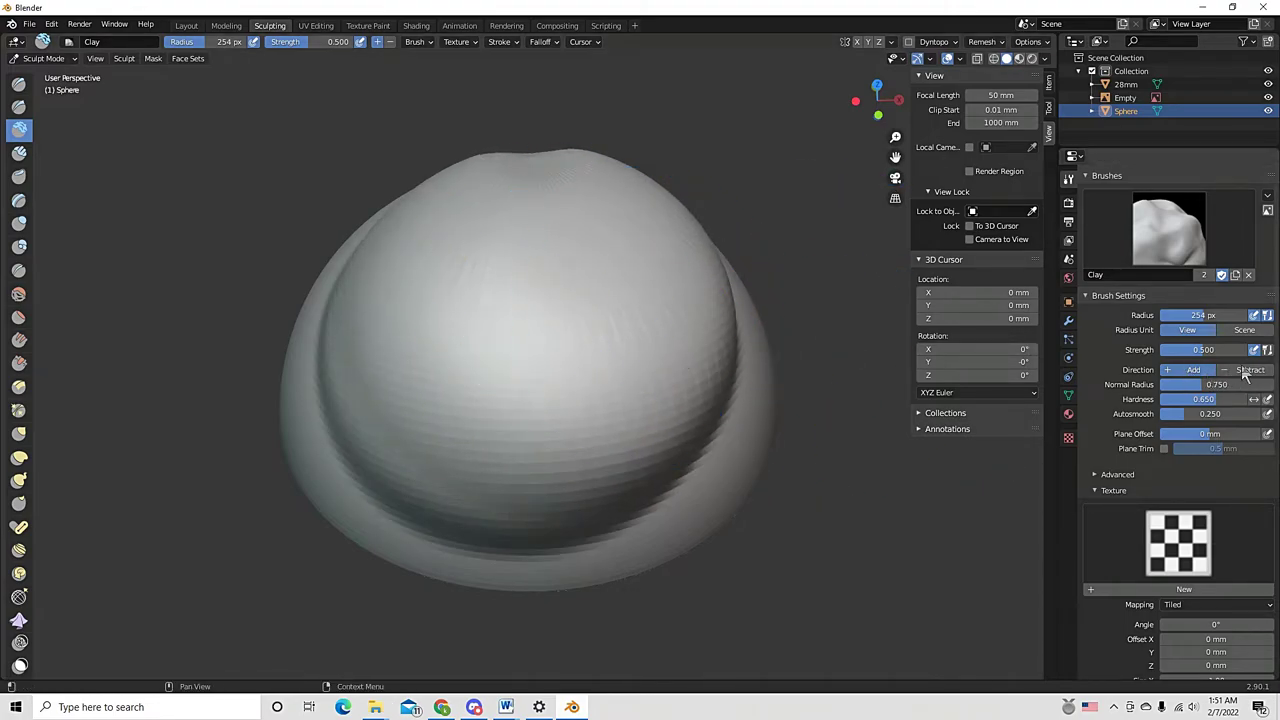
key("ctrl+z")
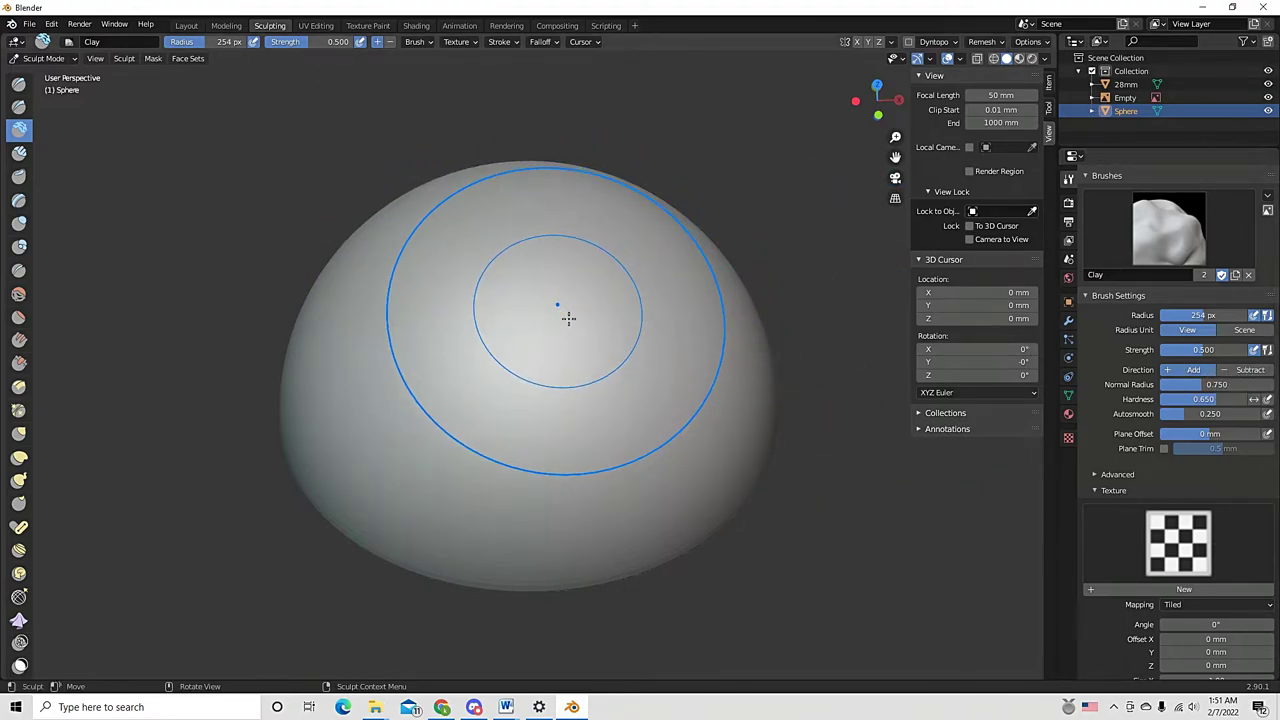
mouse_move(595, 305)
left_mouse_down()
mouse_move(623, 283)
mouse_move(514, 266)
mouse_move(547, 282)
mouse_move(491, 306)
left_mouse_up()
key("ctrl+z")
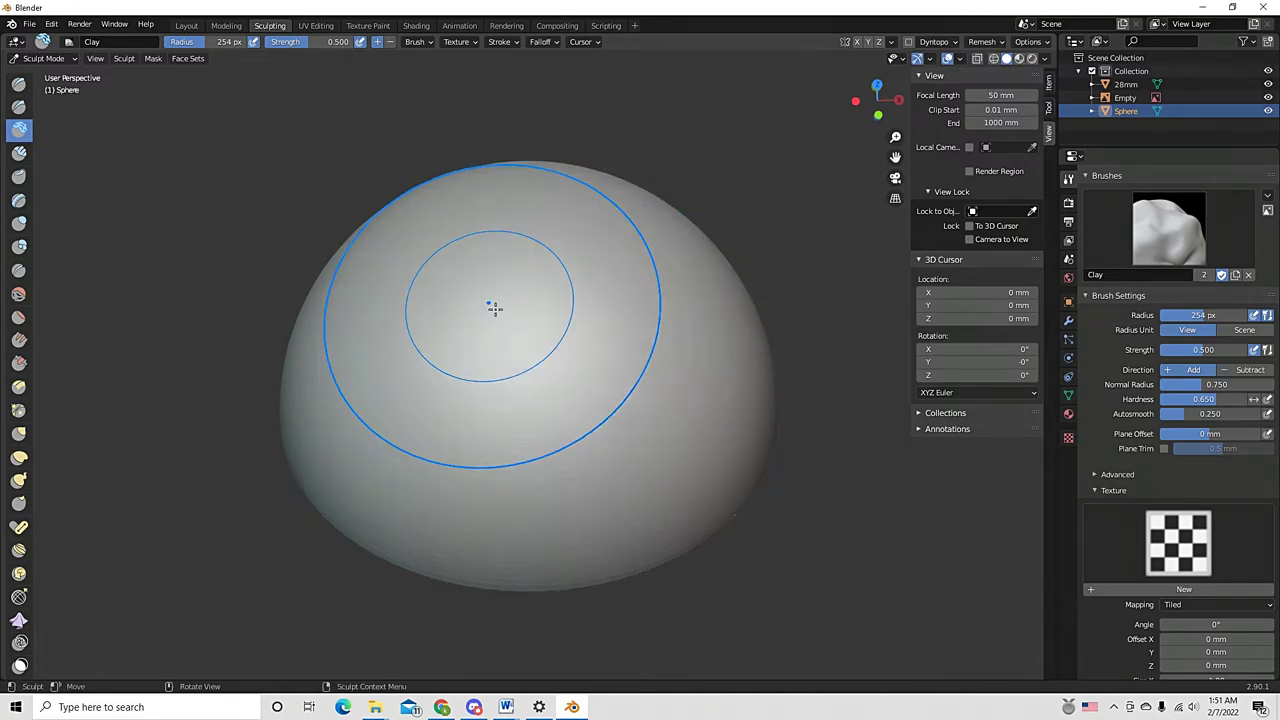
Try Crease grooves and a Grab pull on the sphere, undoing the Grab deformation
left_click(18, 271)
mouse_move(586, 437)
left_mouse_down()
mouse_move(622, 371)
mouse_move(567, 425)
mouse_move(537, 392)
mouse_move(502, 392)
mouse_move(583, 323)
left_mouse_up()
key("ctrl+z")
mouse_move(478, 432)
left_mouse_down()
mouse_move(480, 377)
mouse_move(600, 328)
mouse_move(650, 380)
mouse_move(774, 434)
left_mouse_up()
mouse_move(774, 434)
middle_mouse_down()
mouse_move(667, 343)
mouse_move(586, 391)
mouse_move(531, 365)
mouse_move(549, 369)
middle_mouse_up()
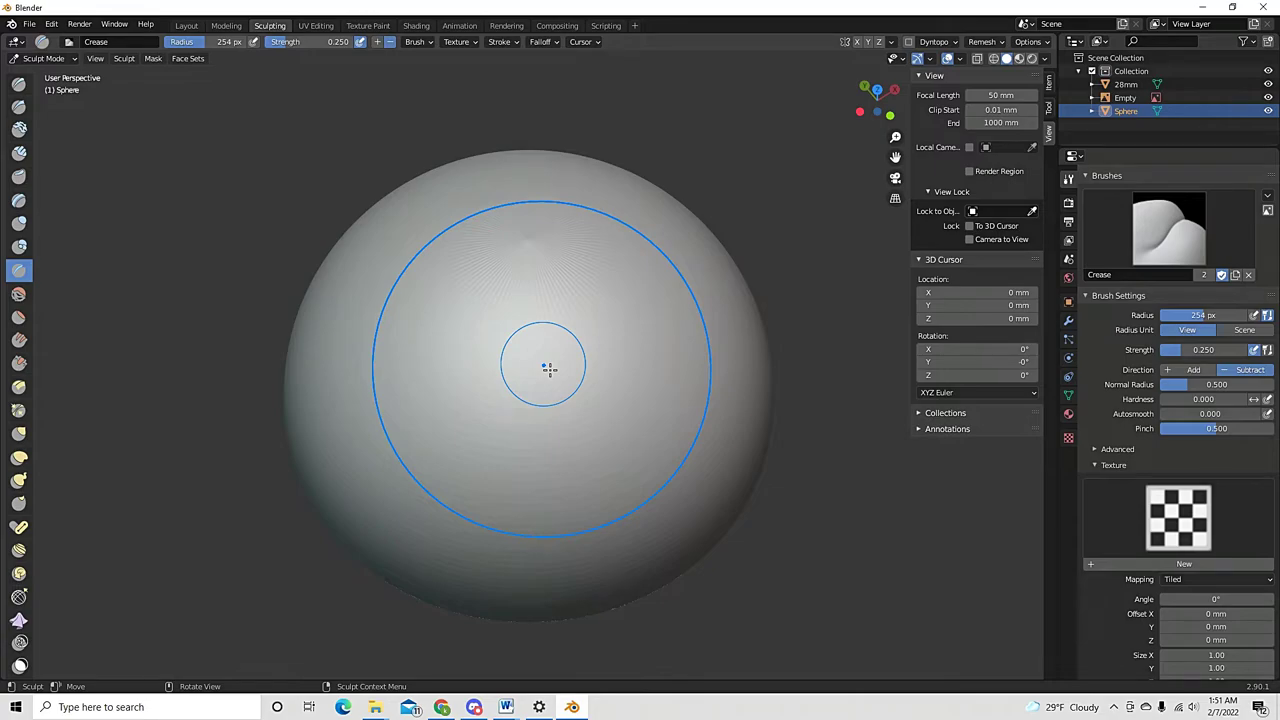
left_click(19, 432)
mouse_move(507, 320)
left_mouse_down()
mouse_move(623, 423)
mouse_move(566, 260)
mouse_move(740, 345)
mouse_move(962, 345)
mouse_move(700, 250)
left_mouse_up()
mouse_move(640, 420)
middle_mouse_down()
mouse_move(640, 340)
mouse_move(640, 392)
middle_mouse_up()
key("ctrl+z")
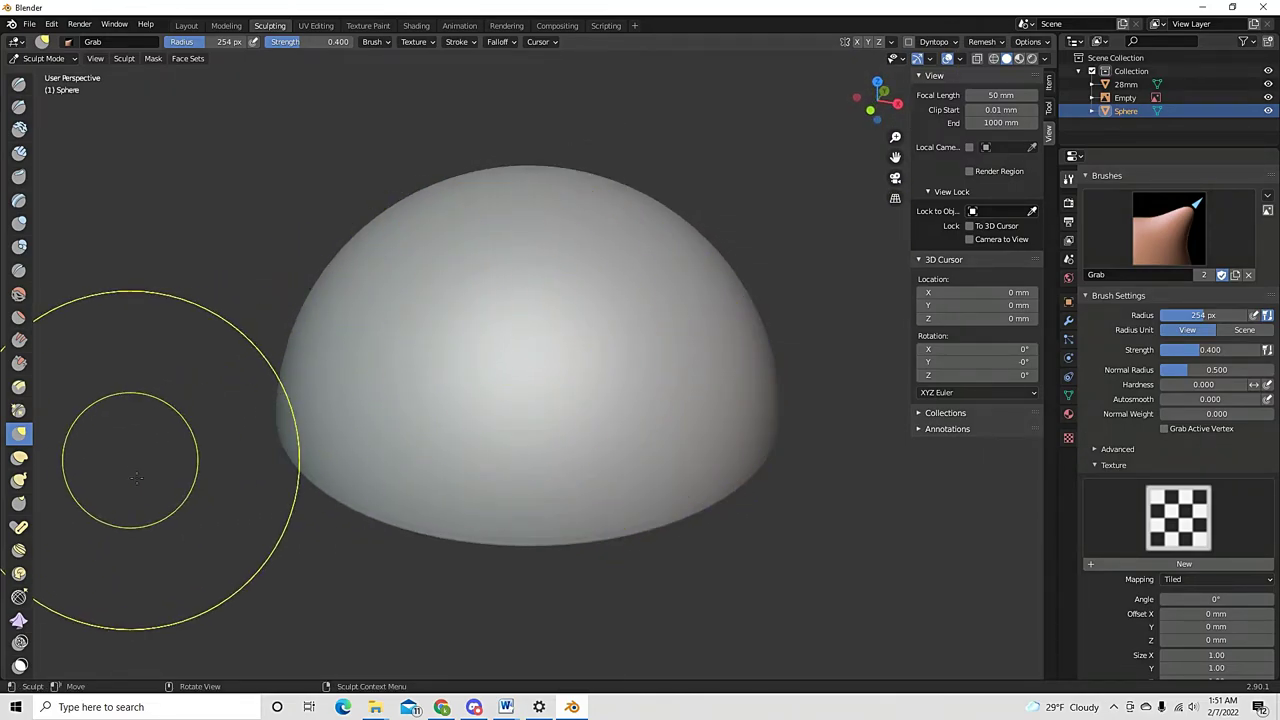
Switch the dome back to Object Mode and view it from the front
middle_click_drag(278, 343, 314, 383)
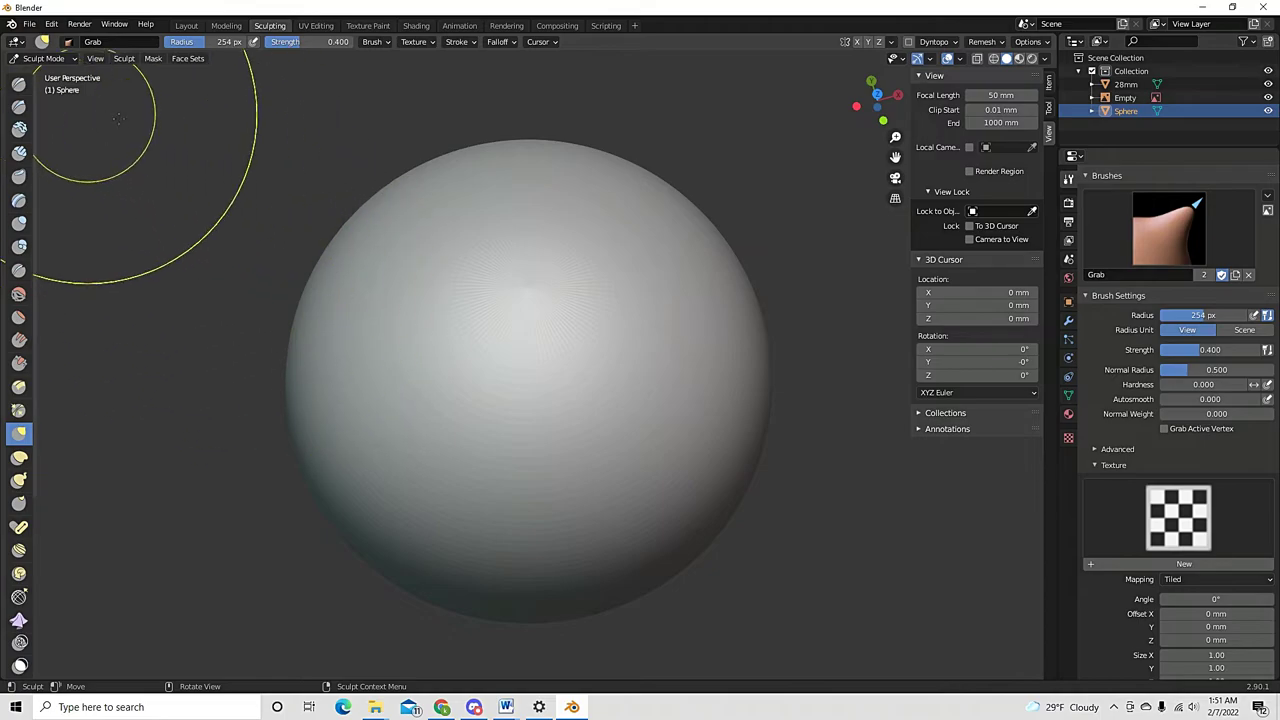
left_click(63, 56)
left_click(42, 76)
middle_click_drag(401, 259, 530, 448)
key("KP_1")
Scale the dome along Z to 0.114, flattening it into a thin disc
scroll(505, 425, "down", 3)
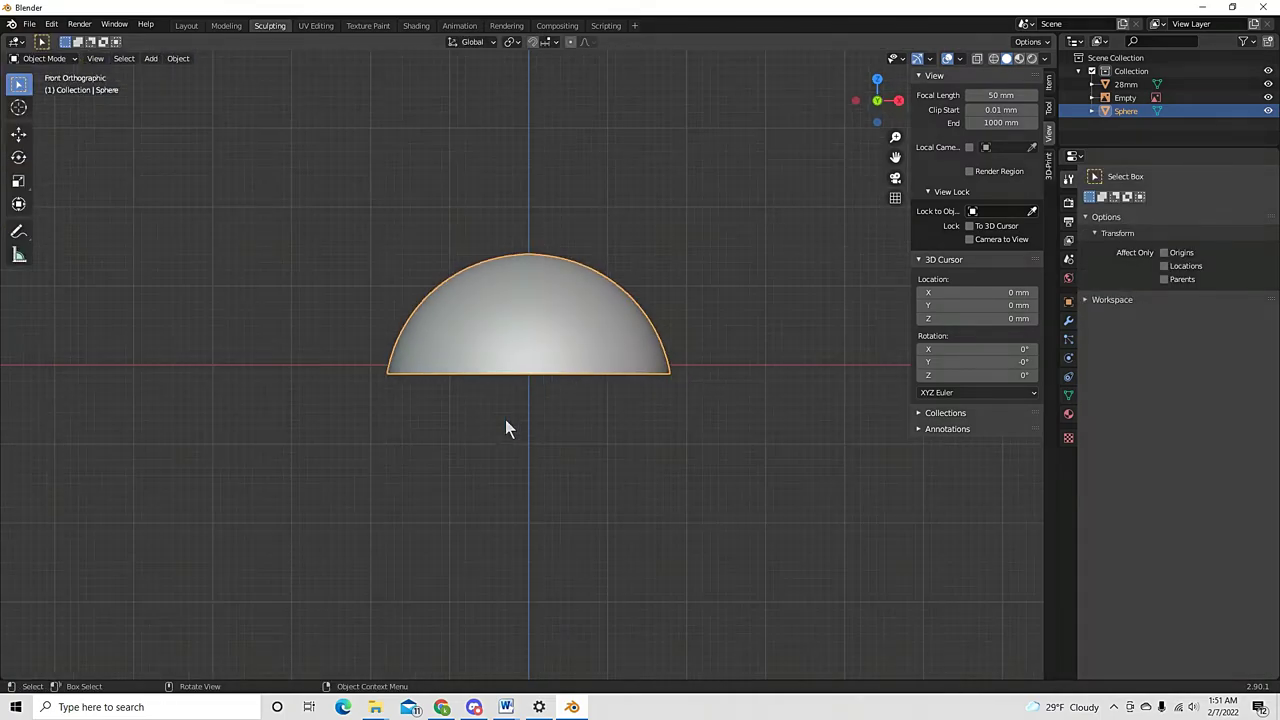
key("s")
key("z")
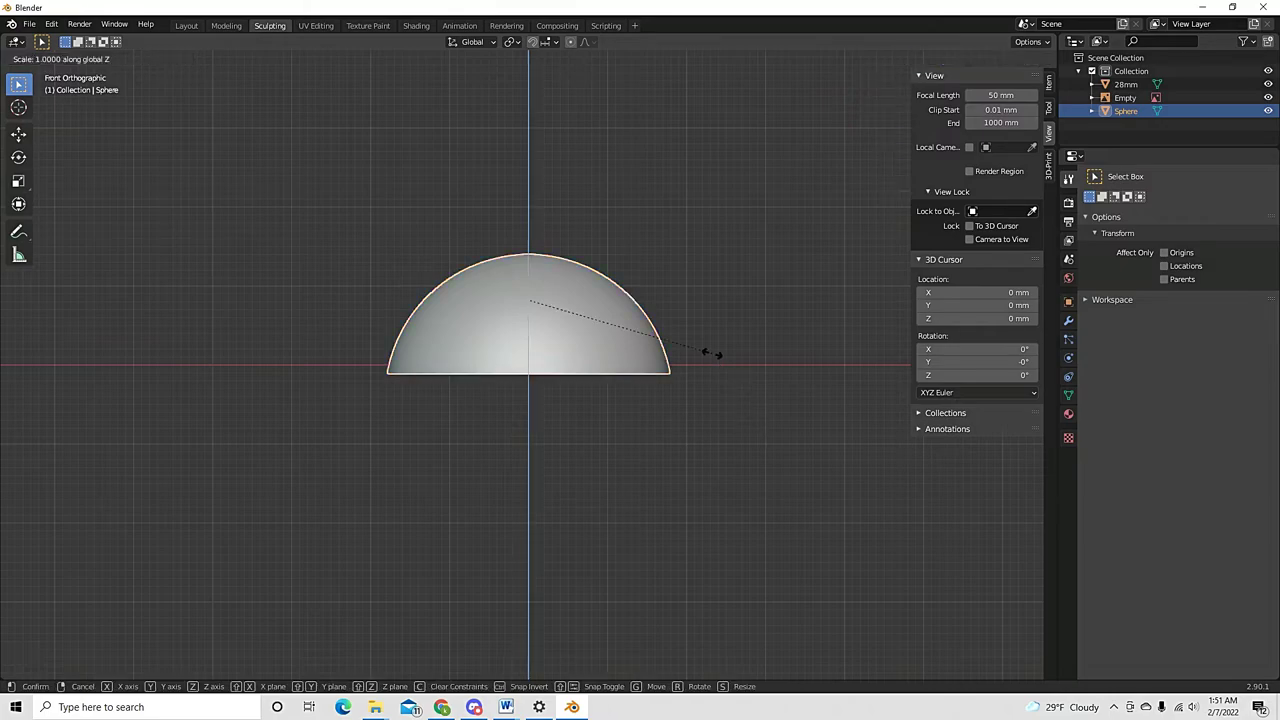
left_click(541, 308)
middle_click_drag(553, 340, 565, 425)
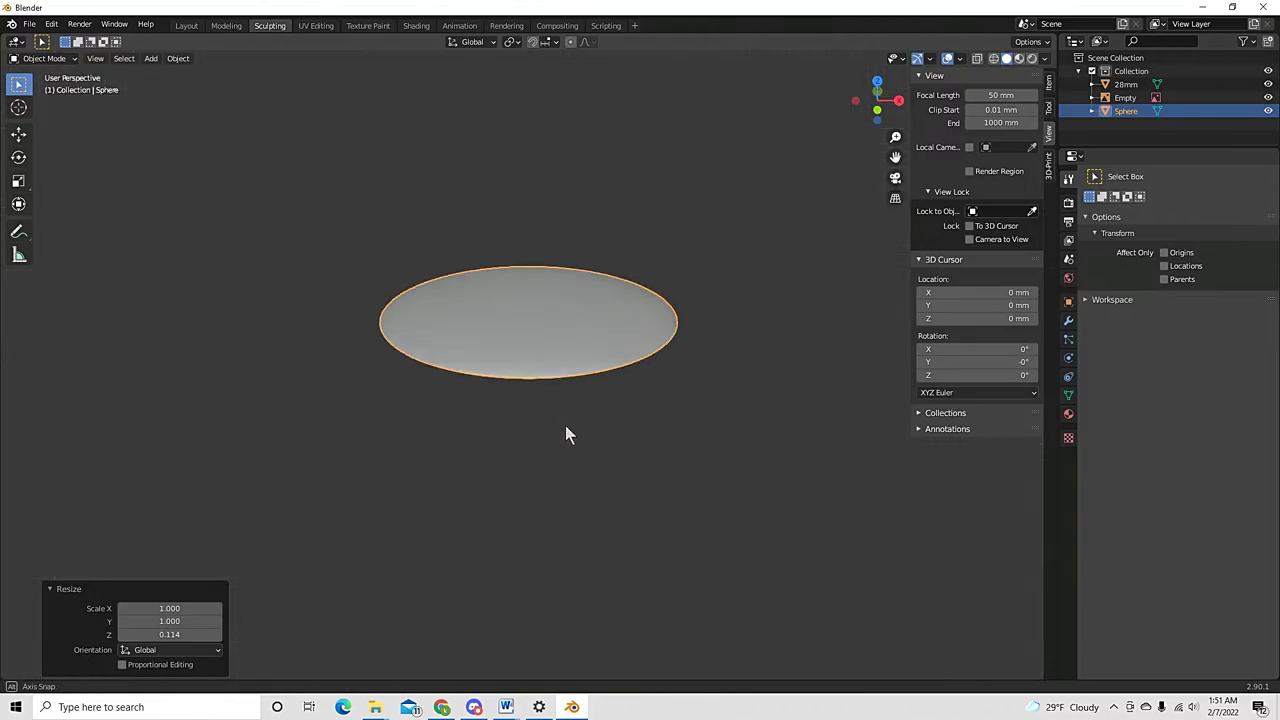
key("KP_1")
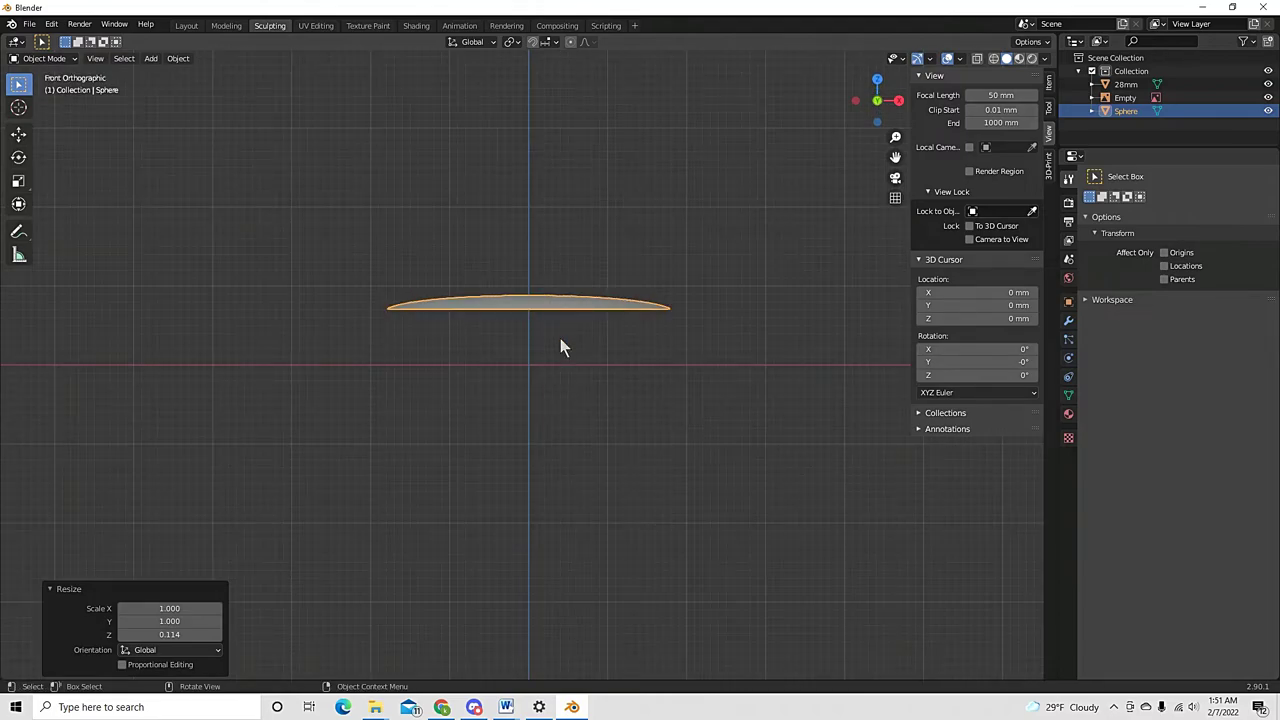
Lower the disc about 6.84 mm on Z onto the ground line
left_click(18, 133)
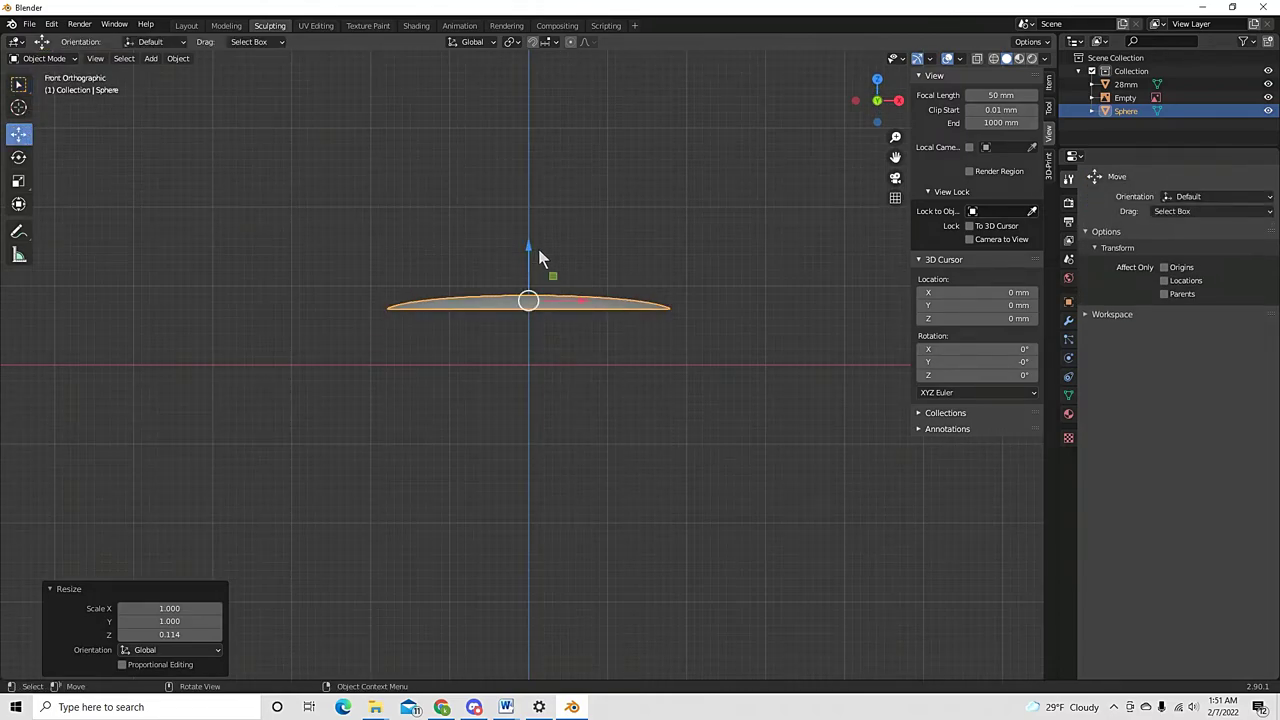
left_click_drag(539, 258, 531, 306)
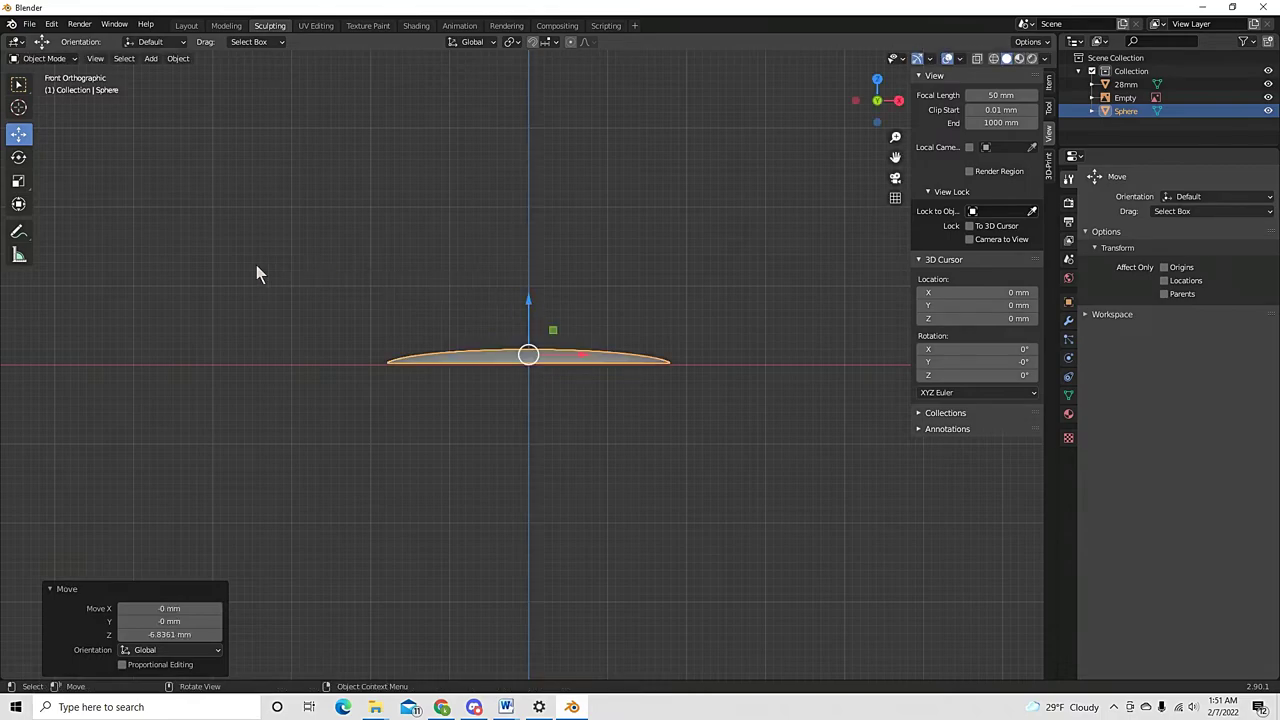
left_click(70, 60)
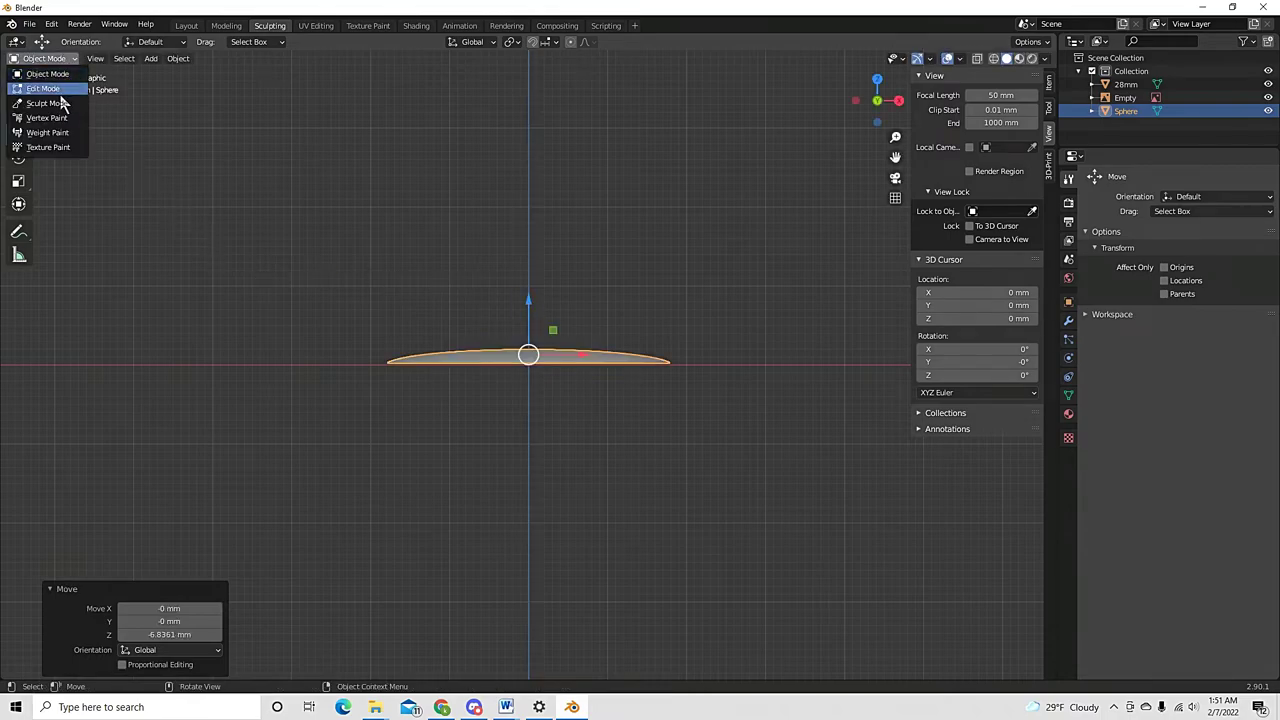
Return the disc to Sculpt Mode with the Draw brush and check its Dry-mud-2.png texture
left_click(60, 106)
middle_click_drag(513, 221, 505, 330)
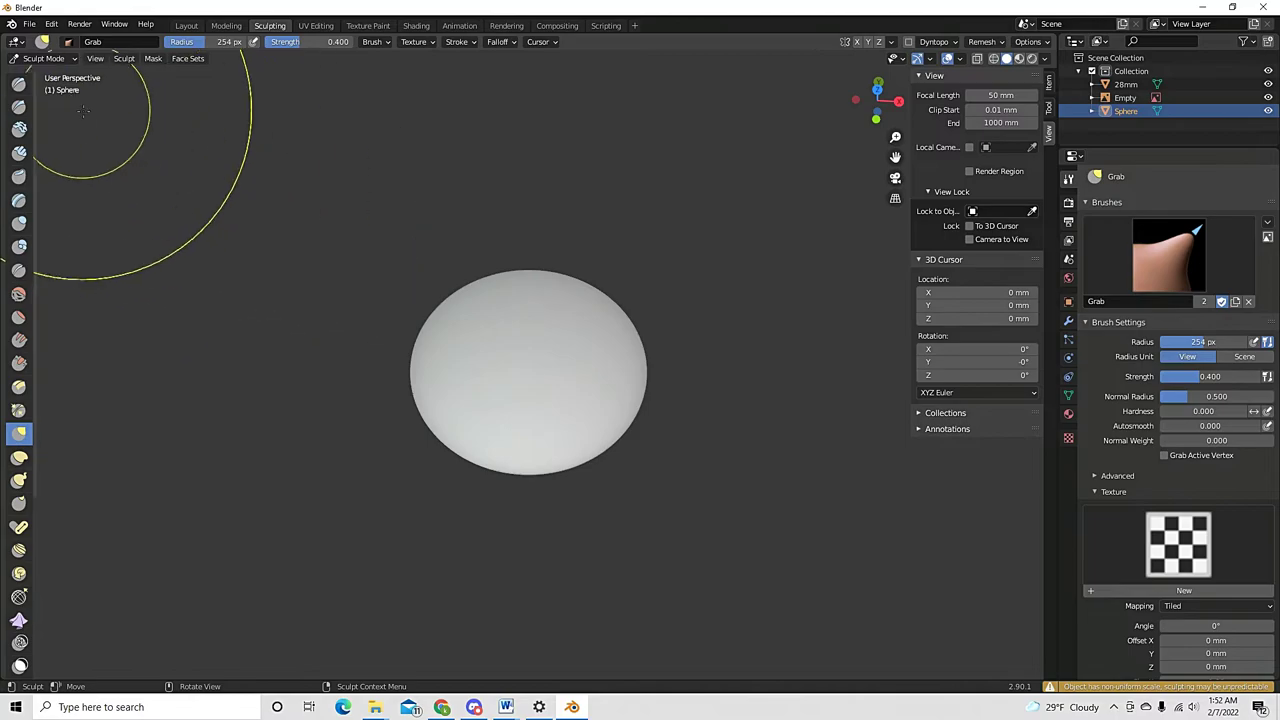
left_click(20, 85)
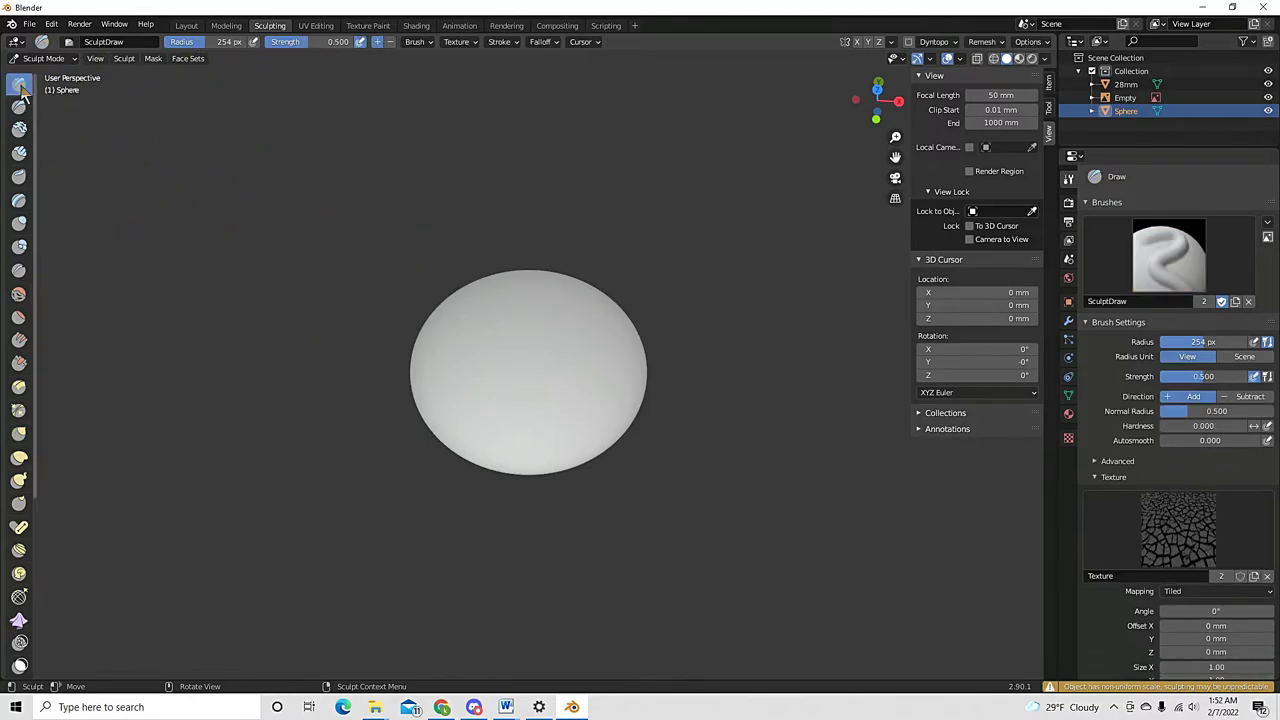
left_click(1069, 440)
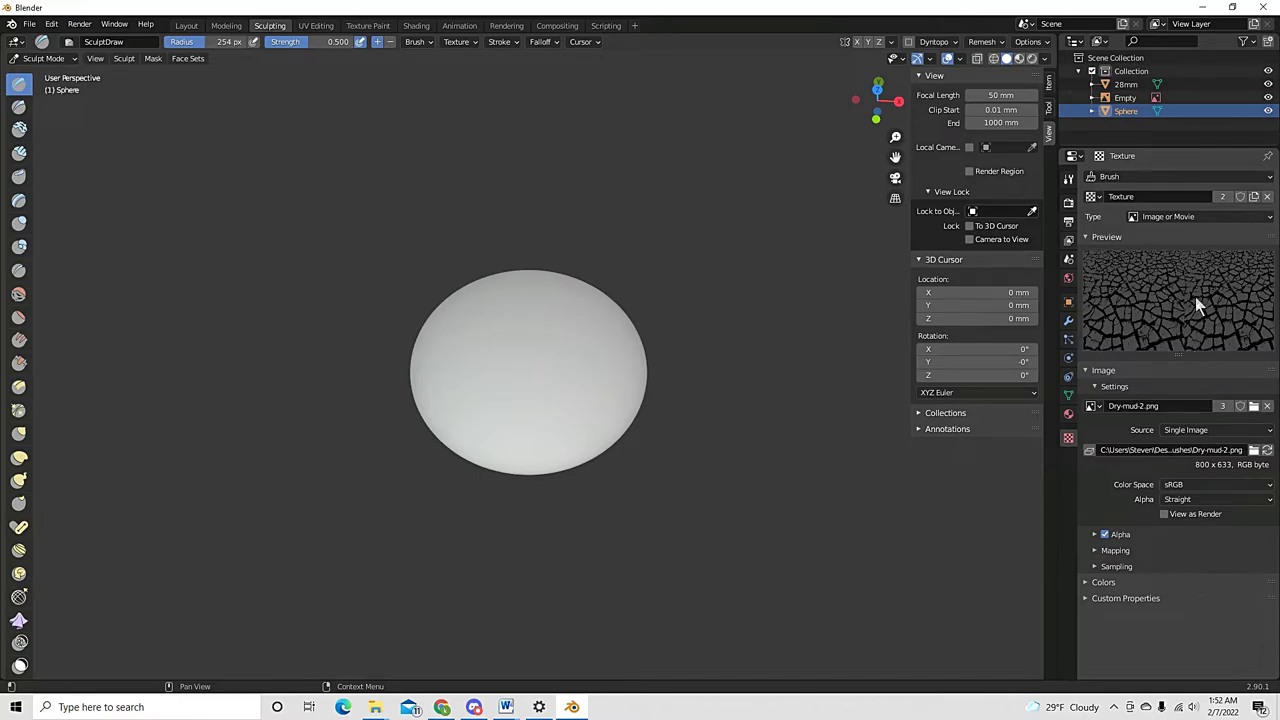
left_click(1069, 178)
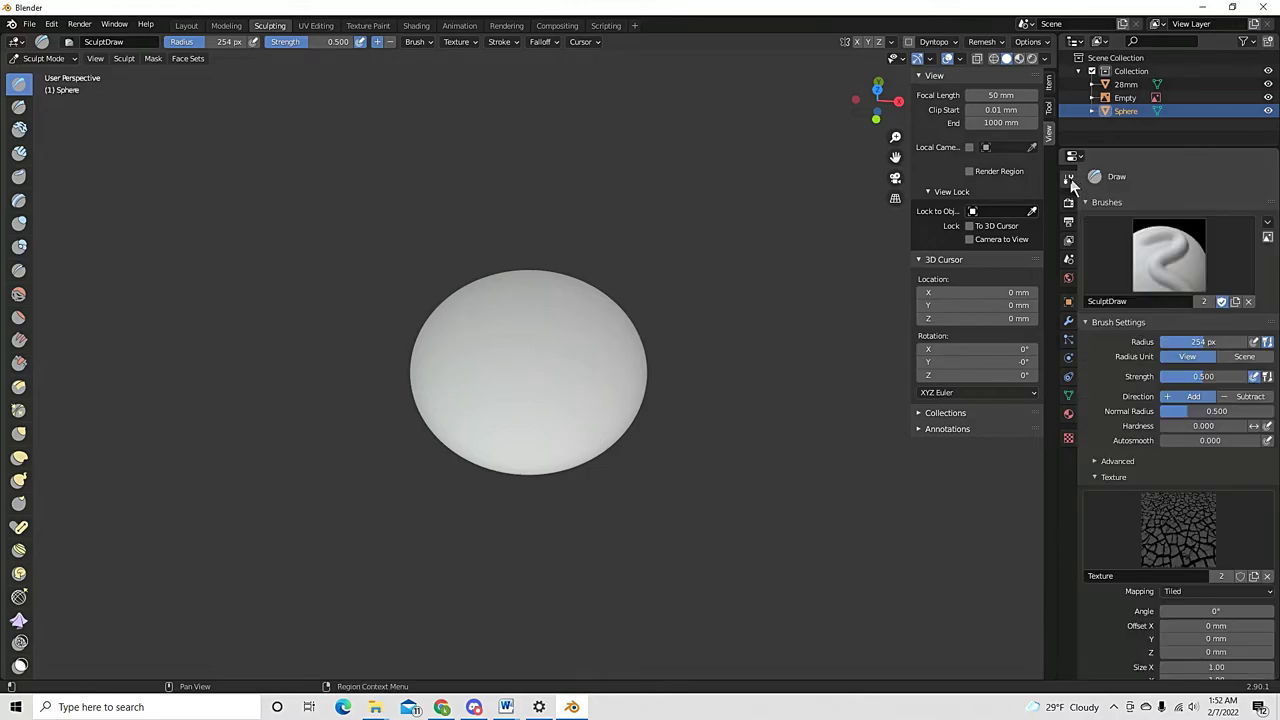
left_click(1163, 265)
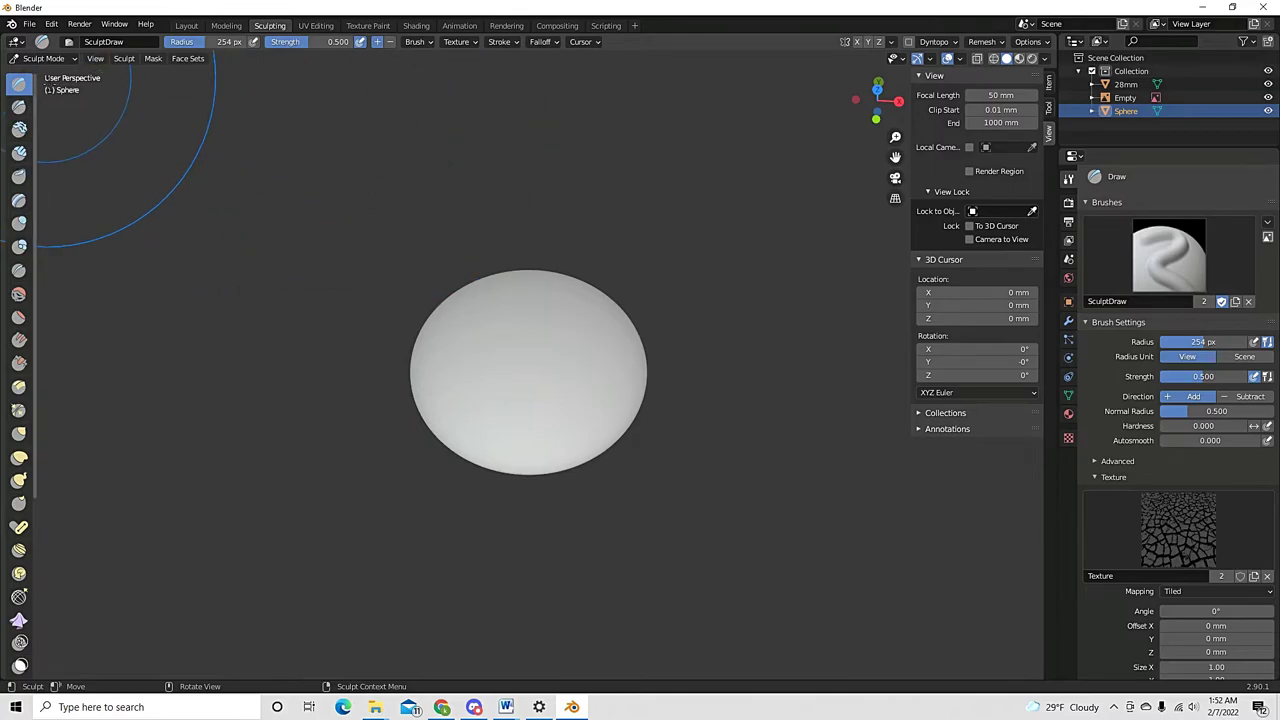
From the top view, stamp Draw Sharp strokes with Texture.002 on the sphere's centre, then undo
left_click(18, 106)
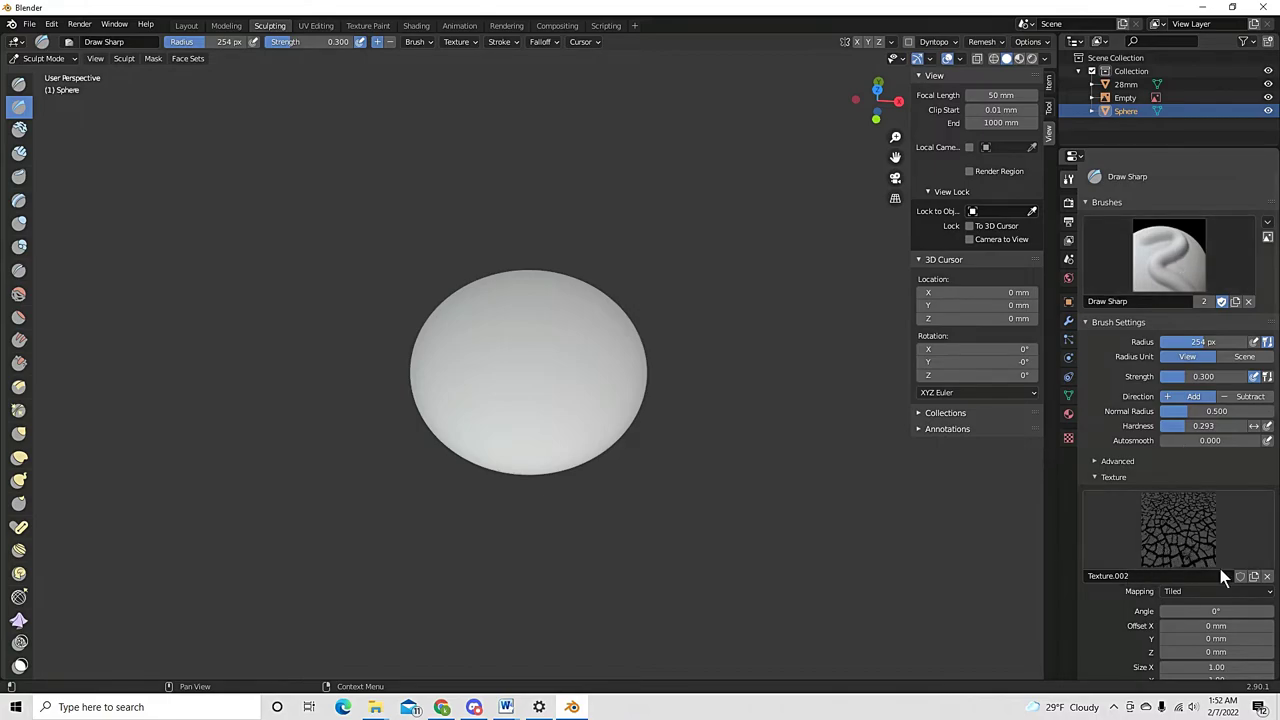
left_click(1254, 577)
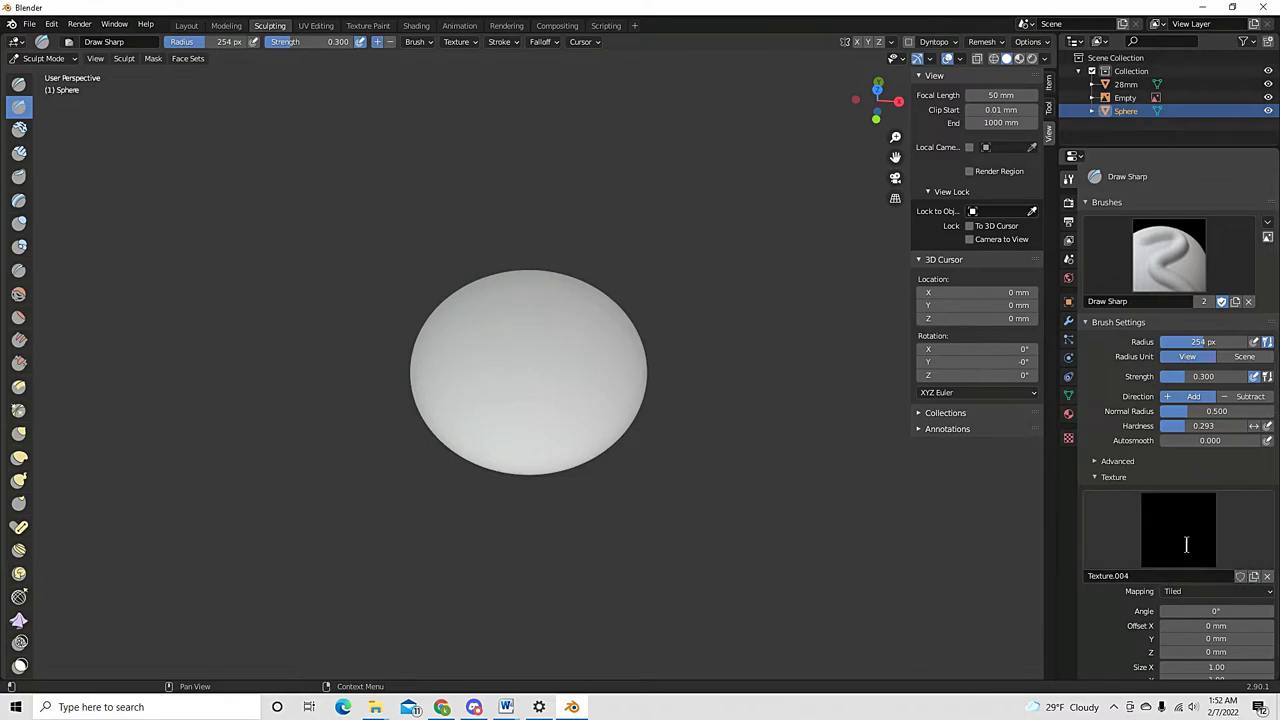
left_click(1165, 540)
left_click(998, 330)
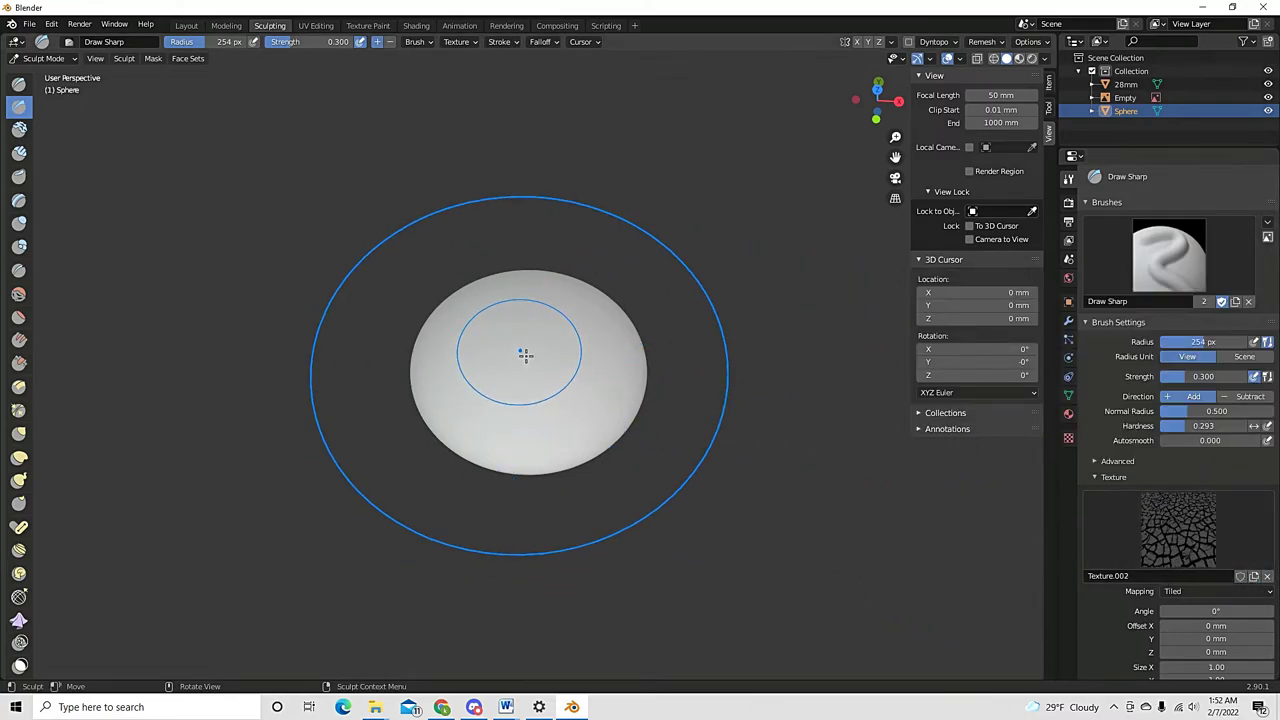
key("KP_7")
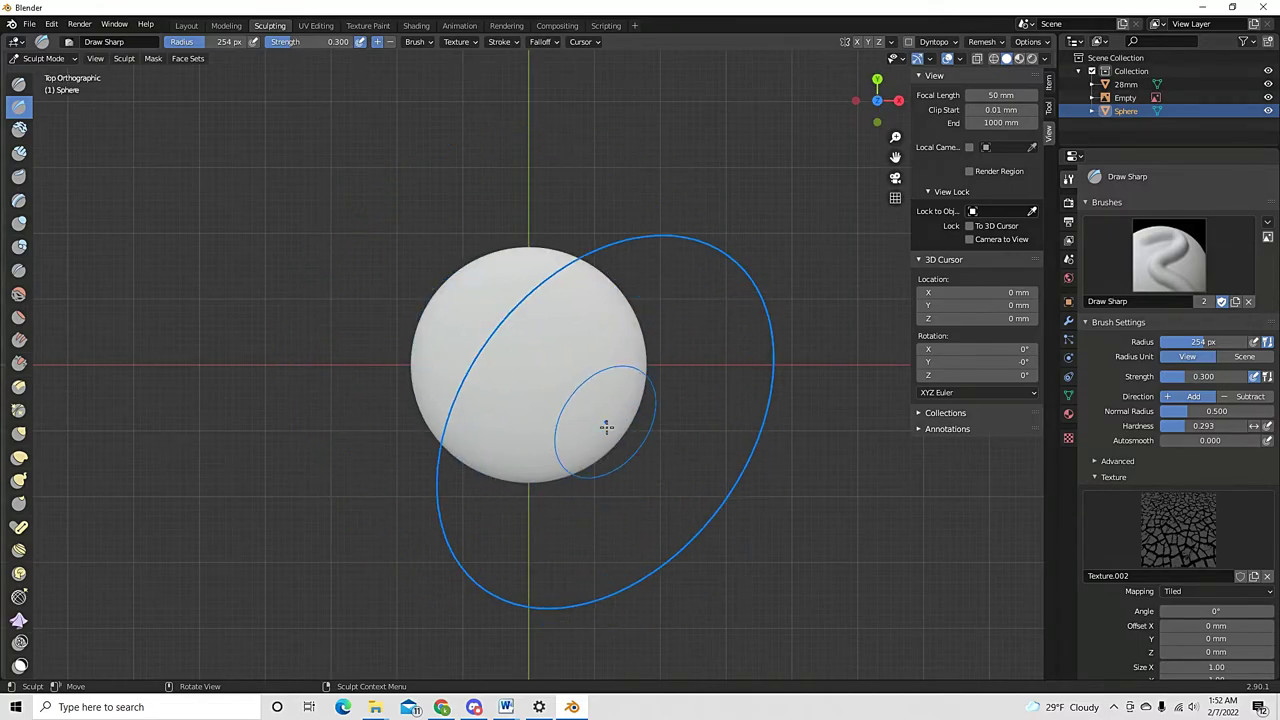
left_click_drag(540, 371, 540, 370)
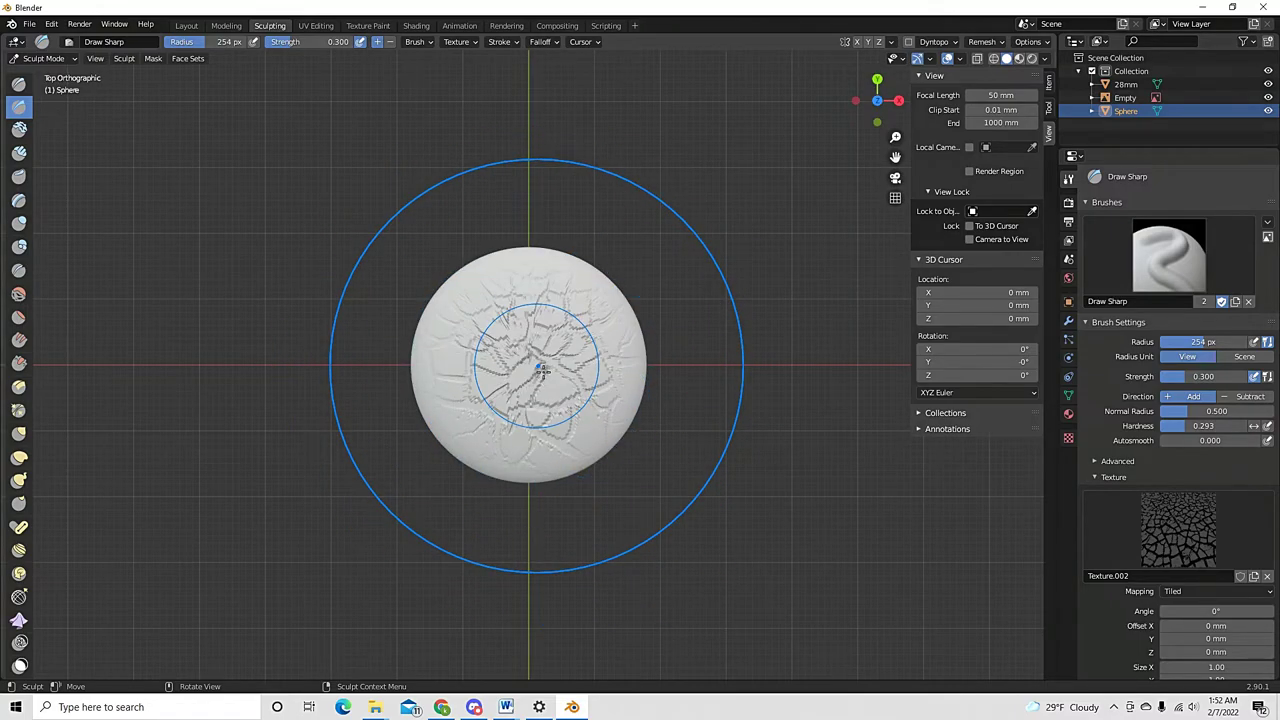
left_click(540, 370)
left_click(540, 370)
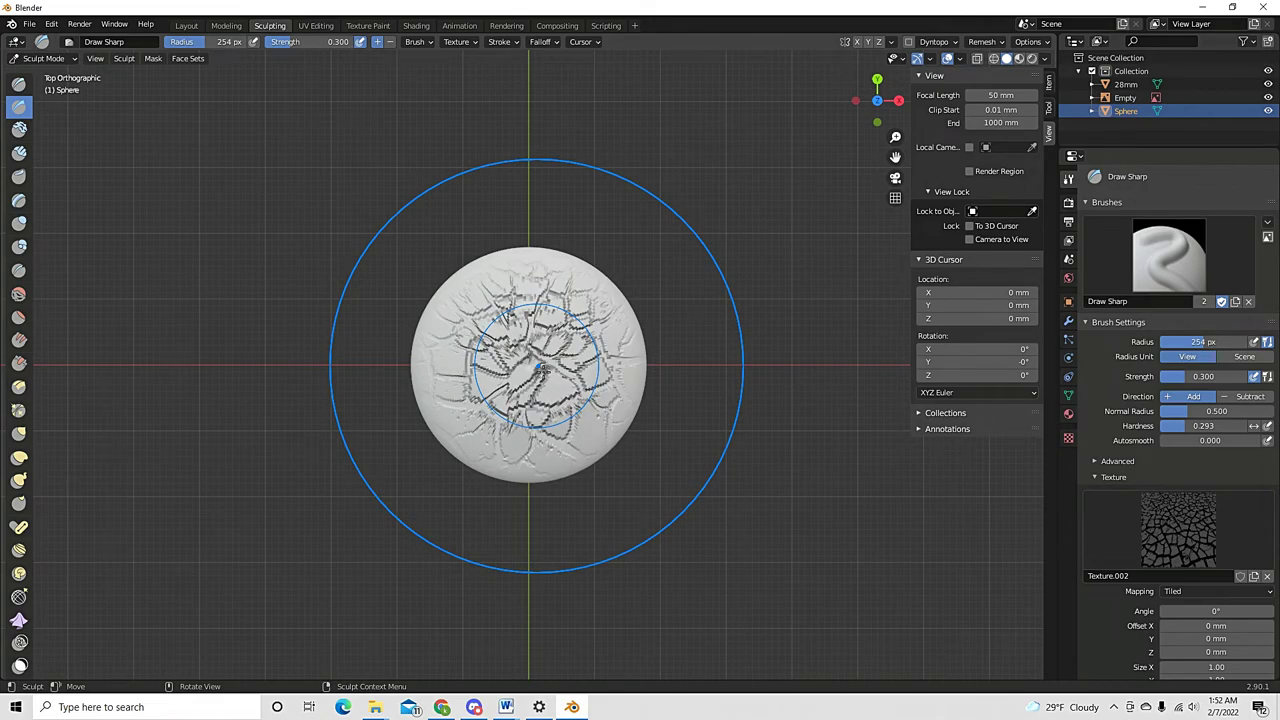
mouse_move(540, 368)
left_mouse_down("ctrl")
mouse_move(599, 360)
mouse_move(472, 348)
mouse_move(530, 350)
left_mouse_up("ctrl")
key("ctrl+z")
key("ctrl+z")
key("ctrl+z")
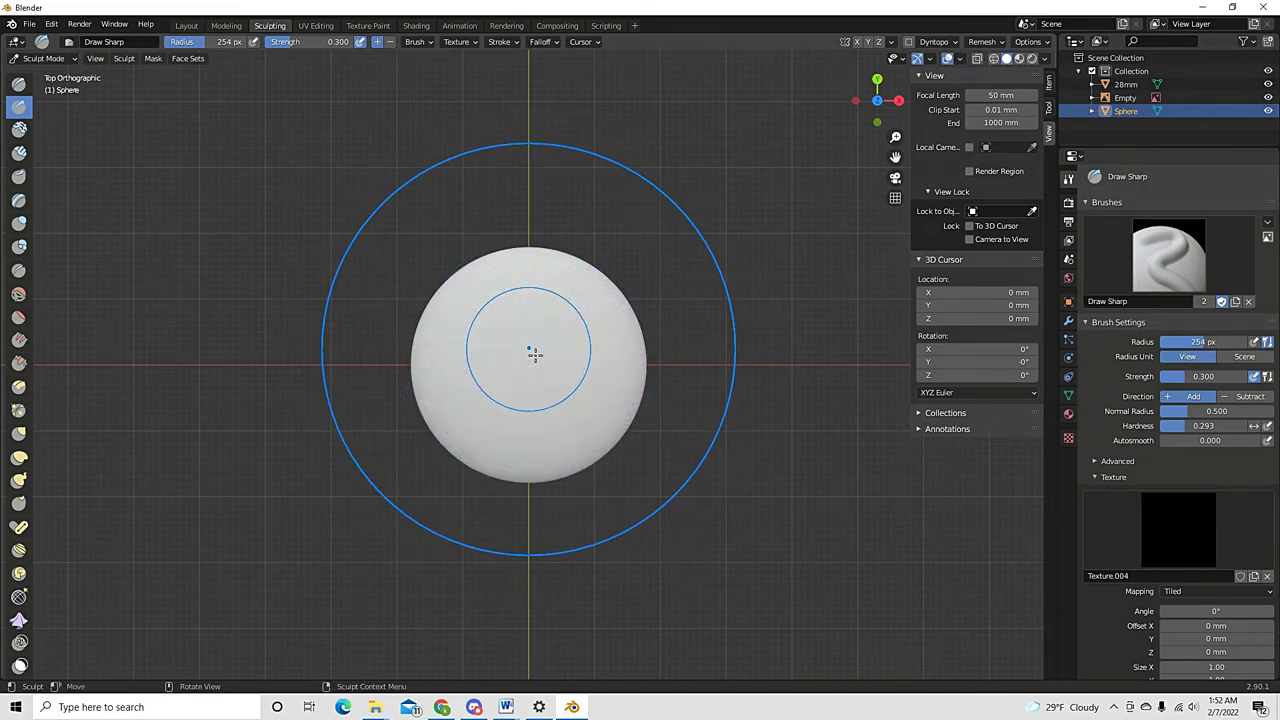
Switch the brush texture to Texture.001 and stamp deep cracks into the sphere's top
left_click(1180, 540)
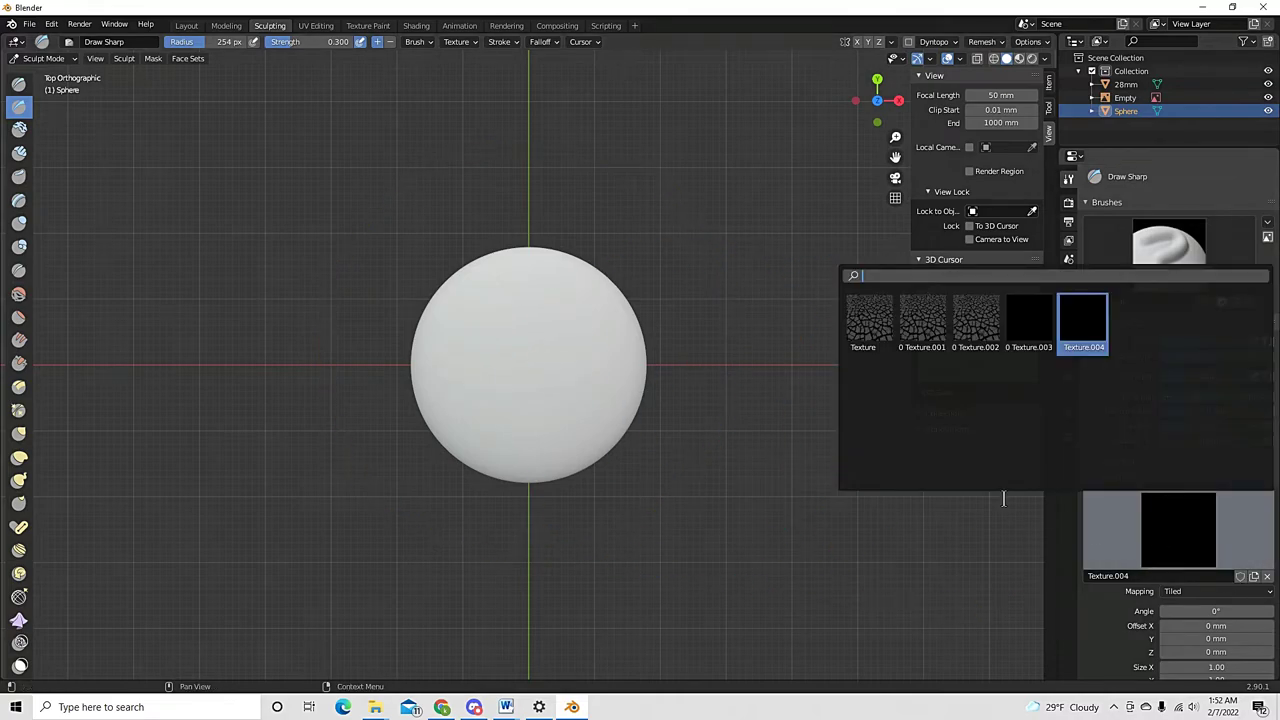
left_click(922, 330)
scroll(557, 360, "down", 4)
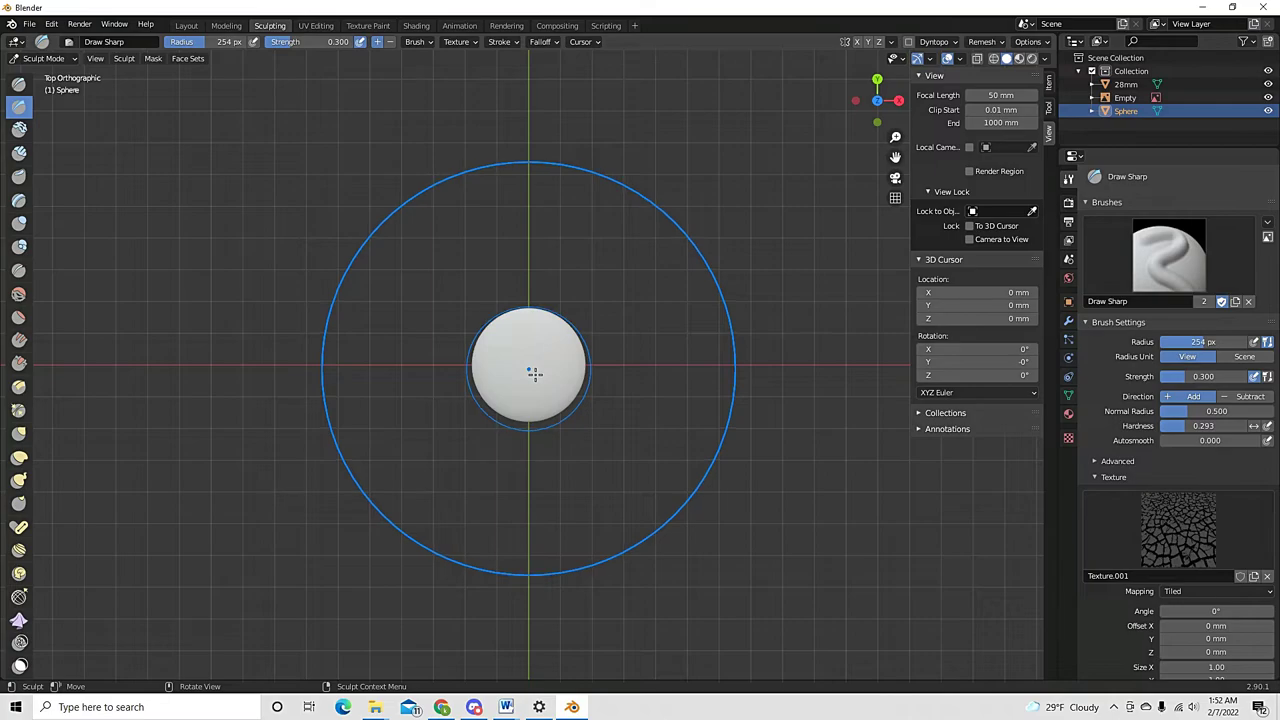
left_click(534, 372)
left_click(534, 372)
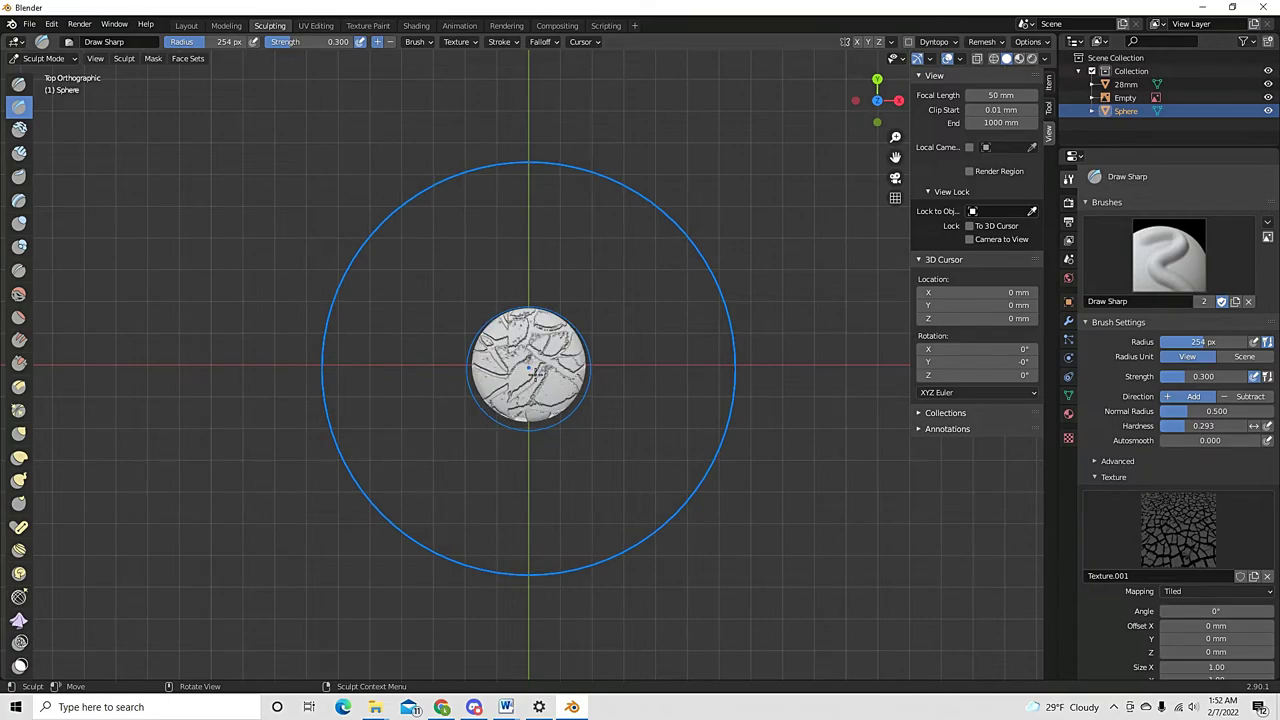
scroll(534, 372, "up", 7)
mouse_move(729, 543)
middle_mouse_down()
mouse_move(675, 374)
mouse_move(656, 478)
middle_mouse_up()
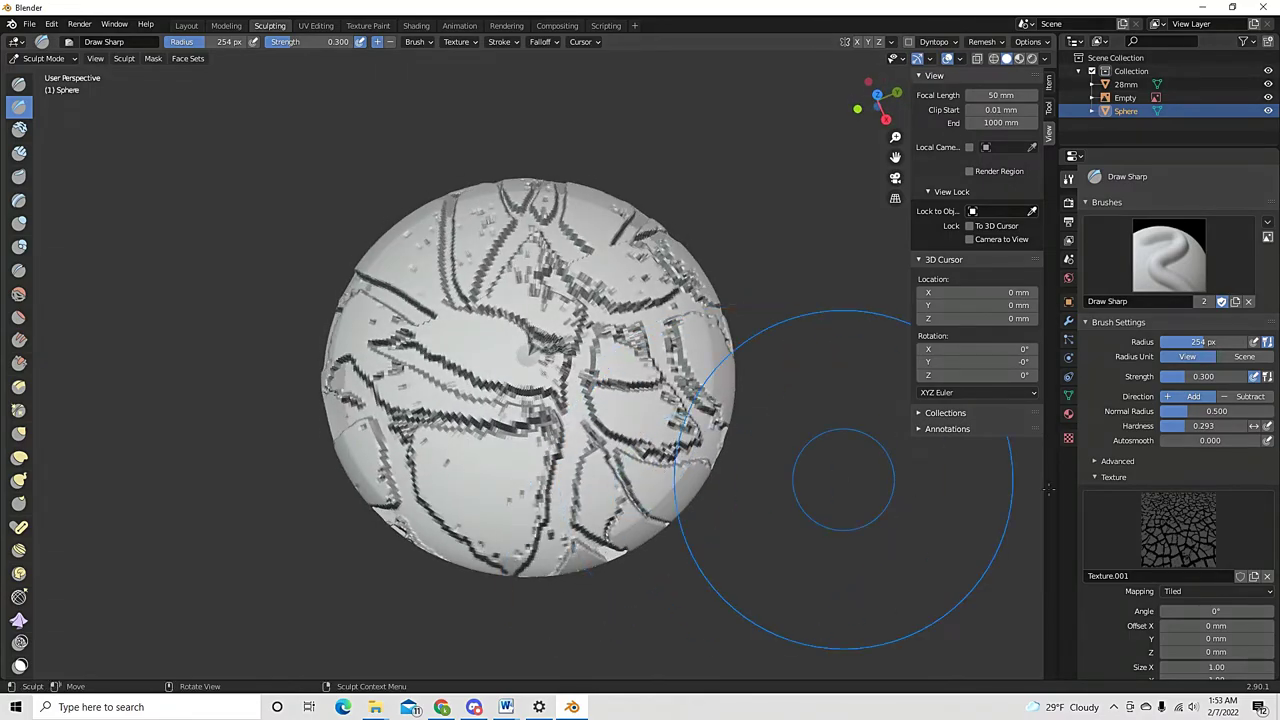
Load Sand-1.png as Texture.001's image and reassign Texture.001 to the Draw Sharp brush
left_click(1068, 439)
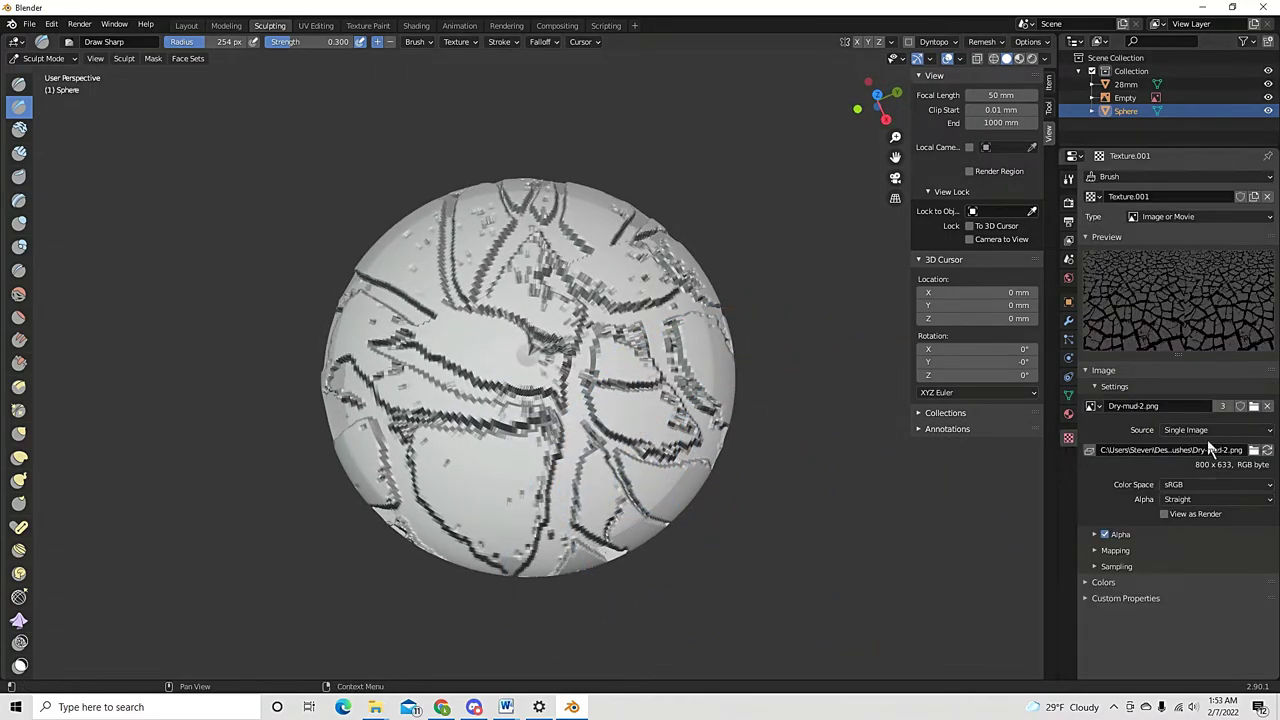
left_click(1253, 407)
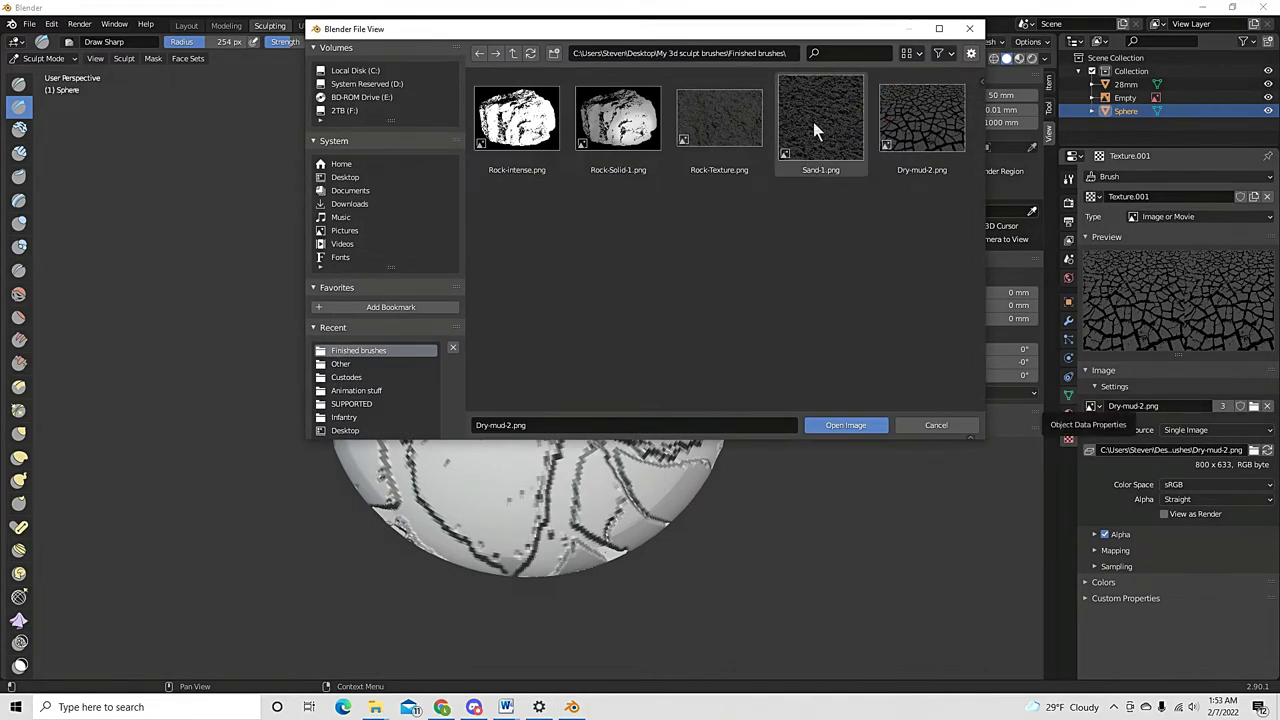
double_click(813, 120)
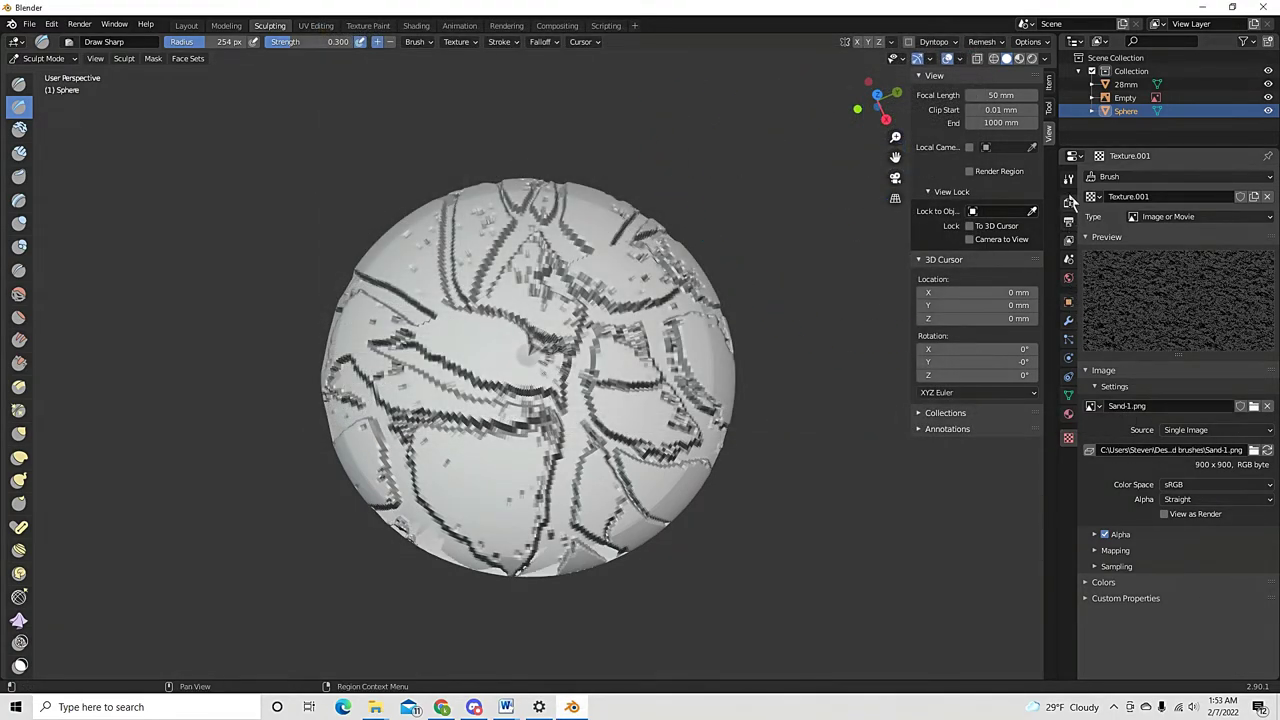
left_click(1068, 200)
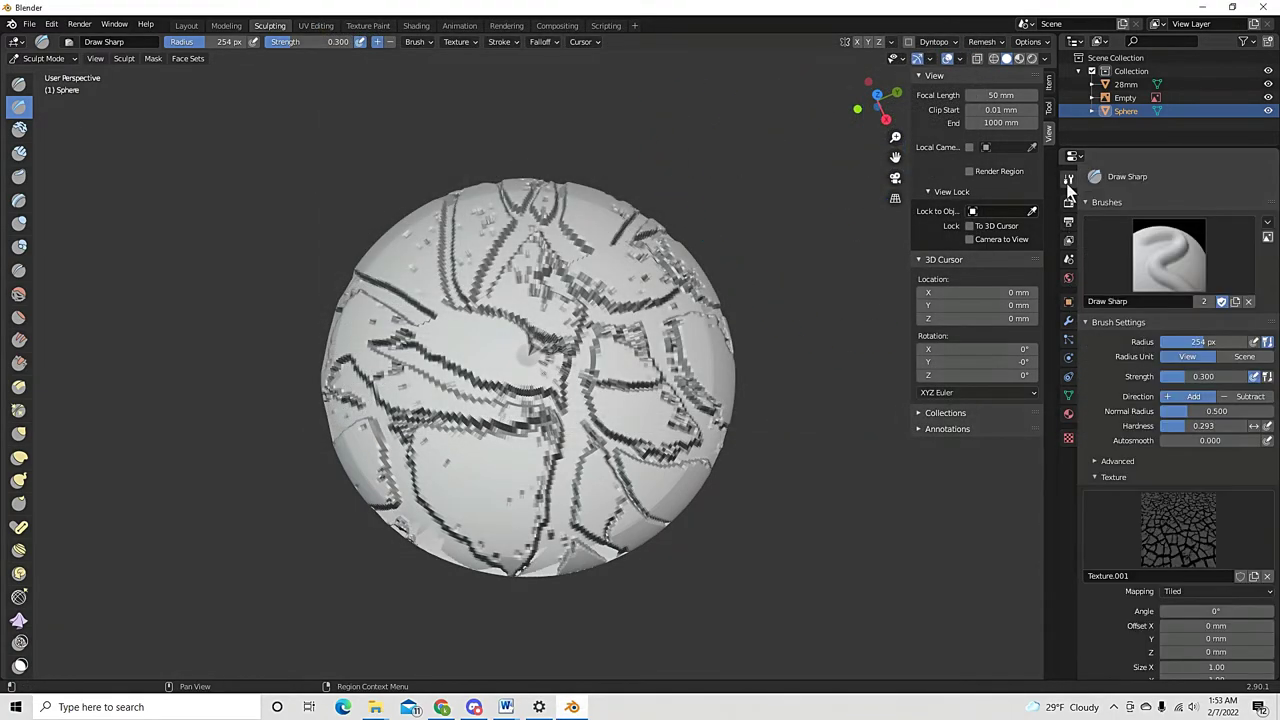
left_click(1252, 578)
left_click(1176, 545)
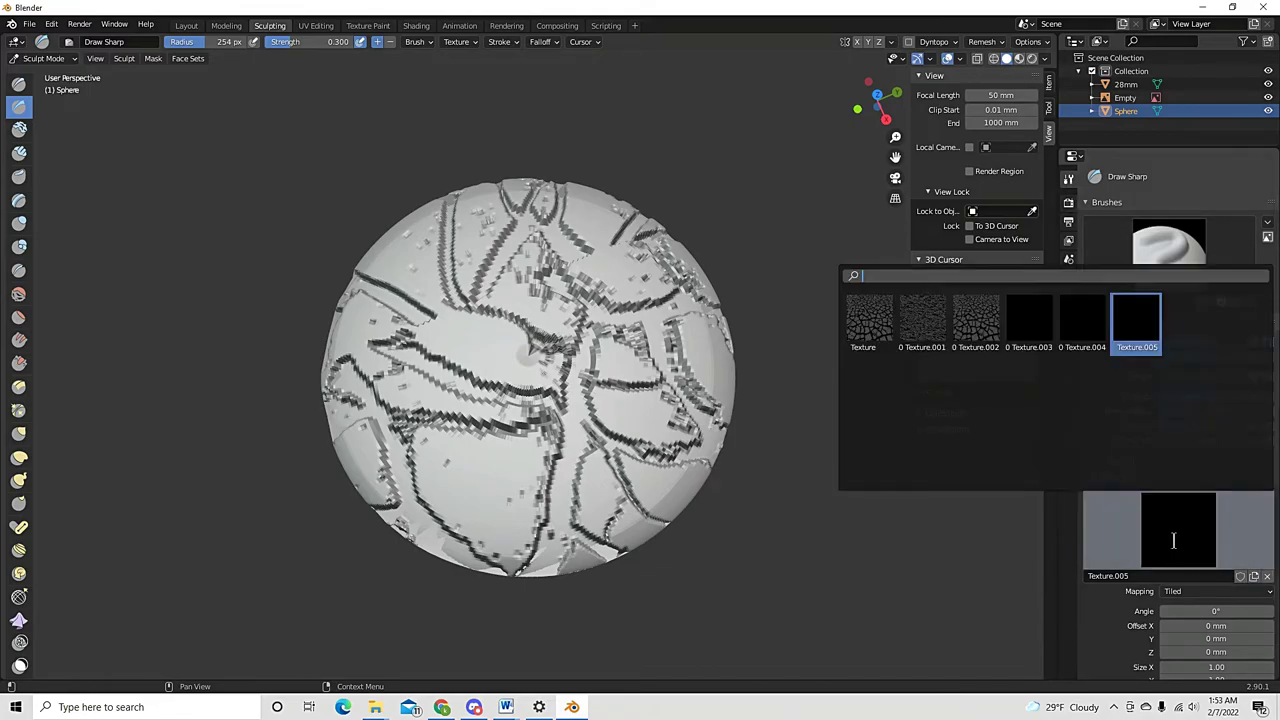
left_click(937, 318)
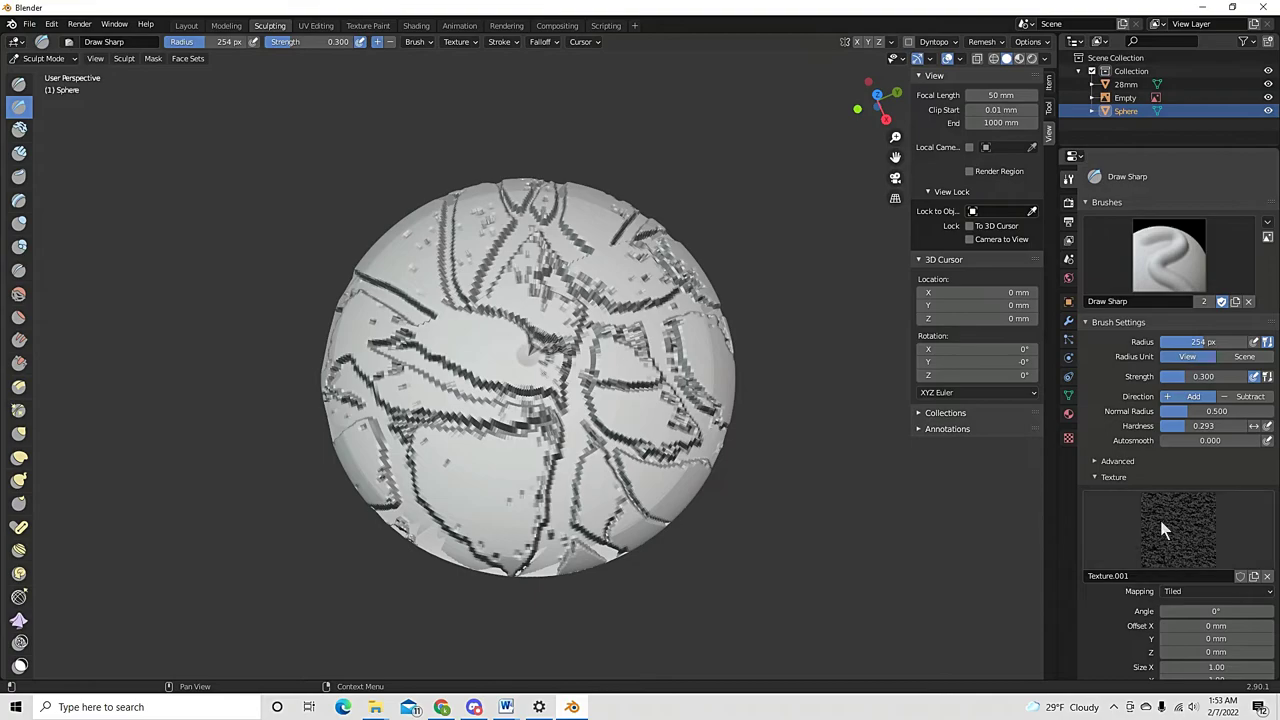
View the cracked disc from the top, then orbit to a perspective view
scroll(518, 358, "down", 4)
scroll(518, 358, "down", 1)
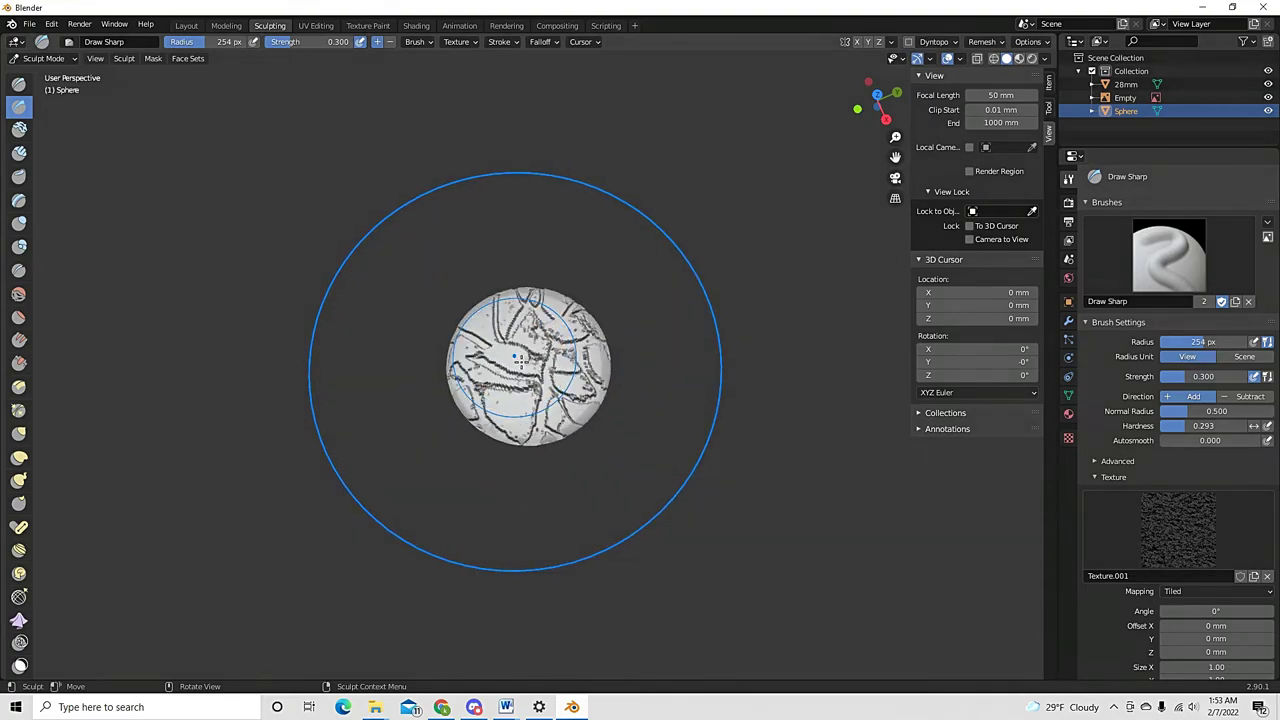
key("KP_7")
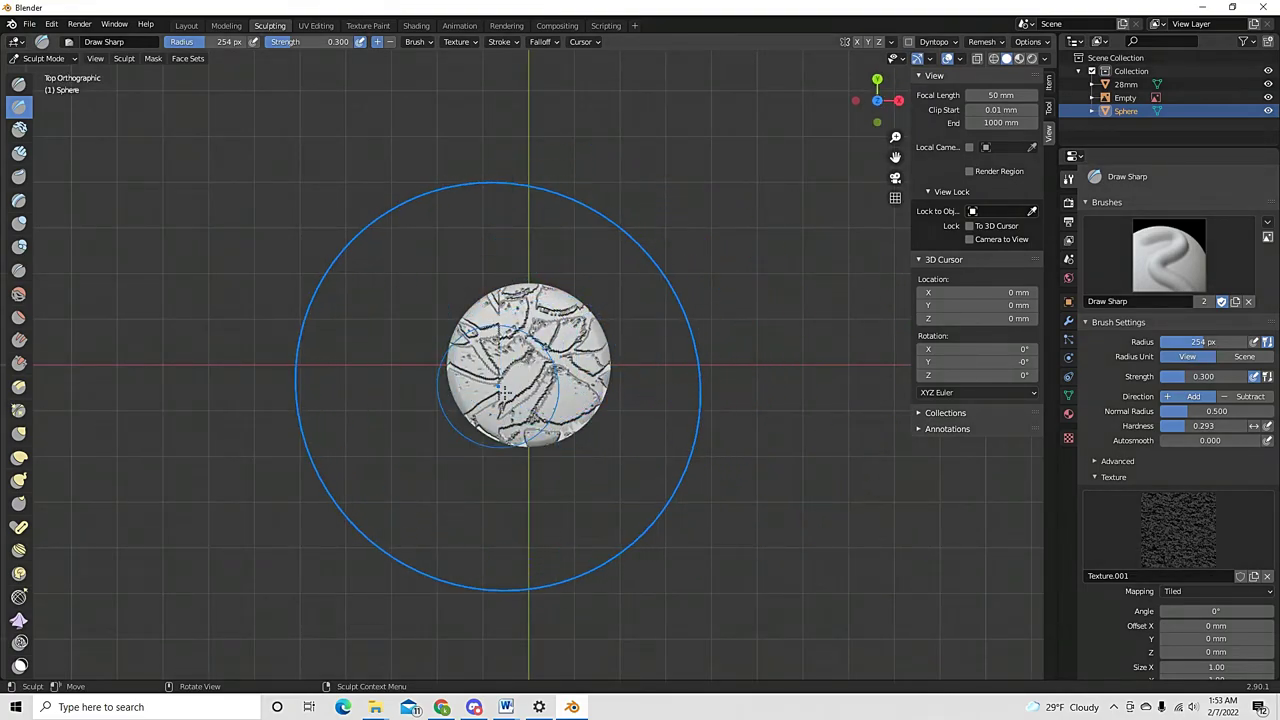
scroll(528, 400, "down", 1)
scroll(528, 357, "down", 1)
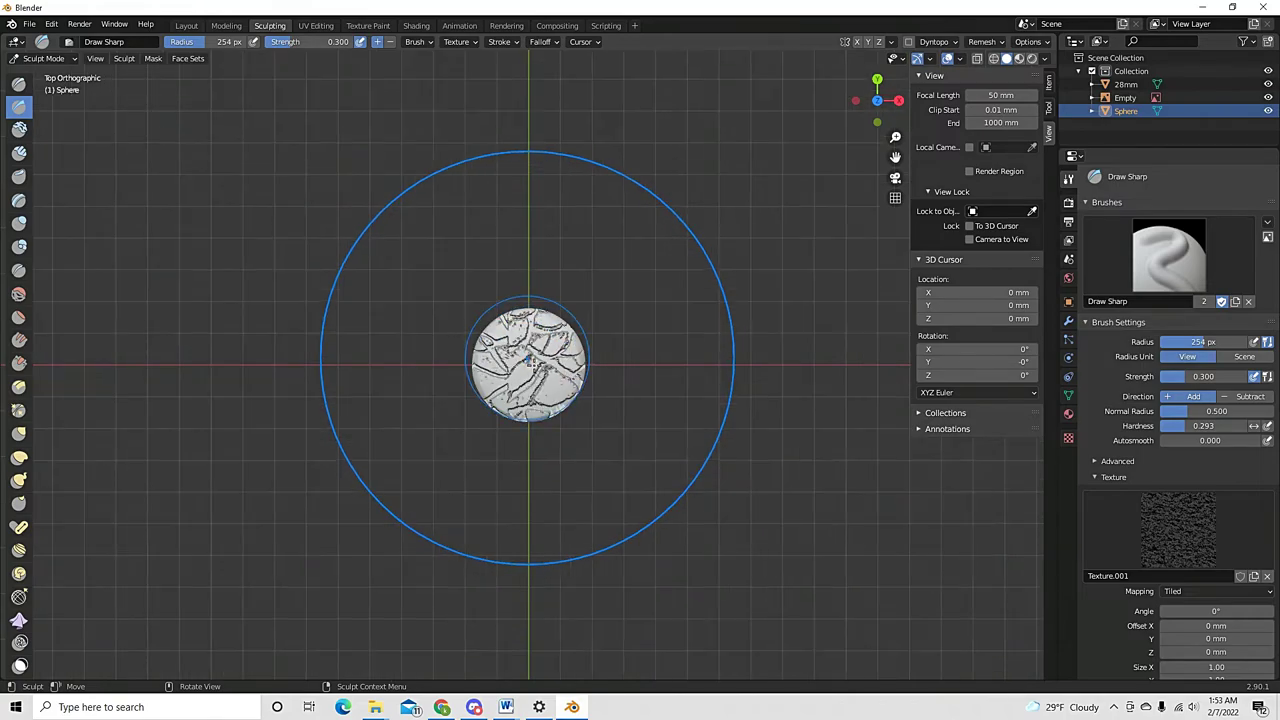
middle_click_drag(671, 400, 537, 414)
scroll(686, 303, "up", 3)
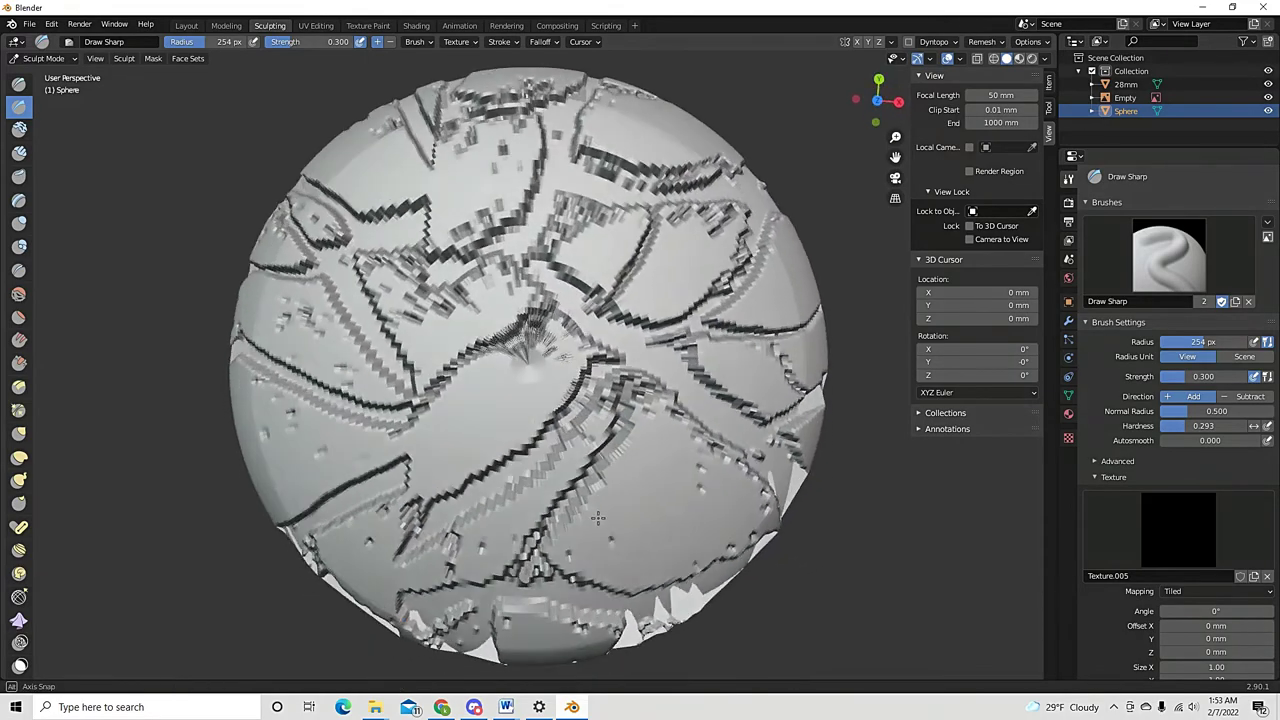
scroll(537, 414, "down", 5)
scroll(553, 388, "up", 4)
scroll(585, 420, "down", 1)
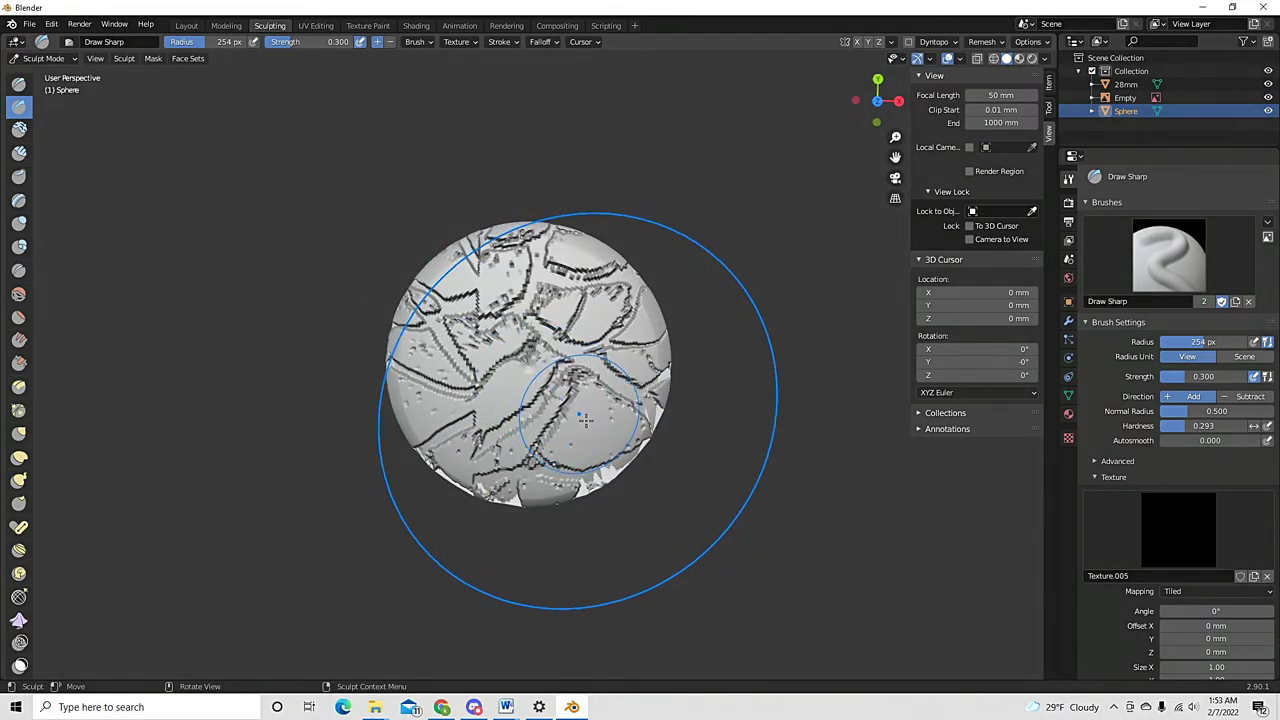
Paint a sandy Texture.001 Draw Sharp stroke across the disc and inspect it from a low angle
left_click(1195, 541)
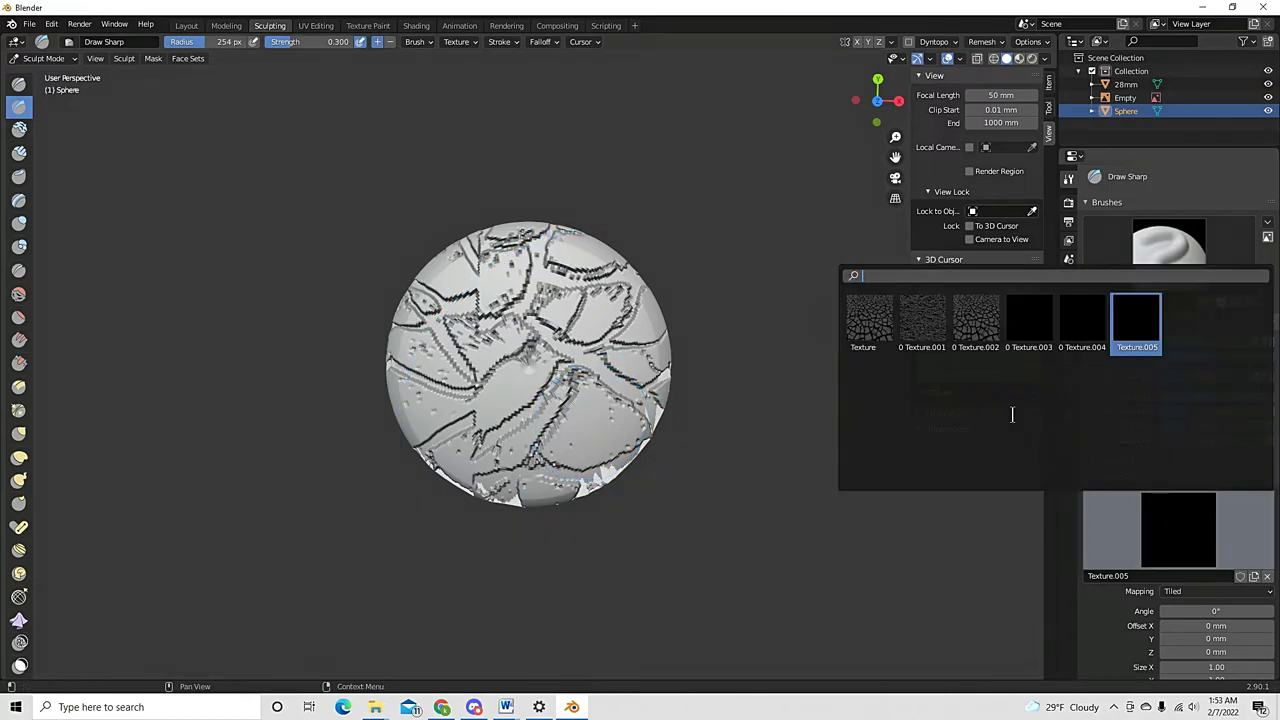
left_click(970, 322)
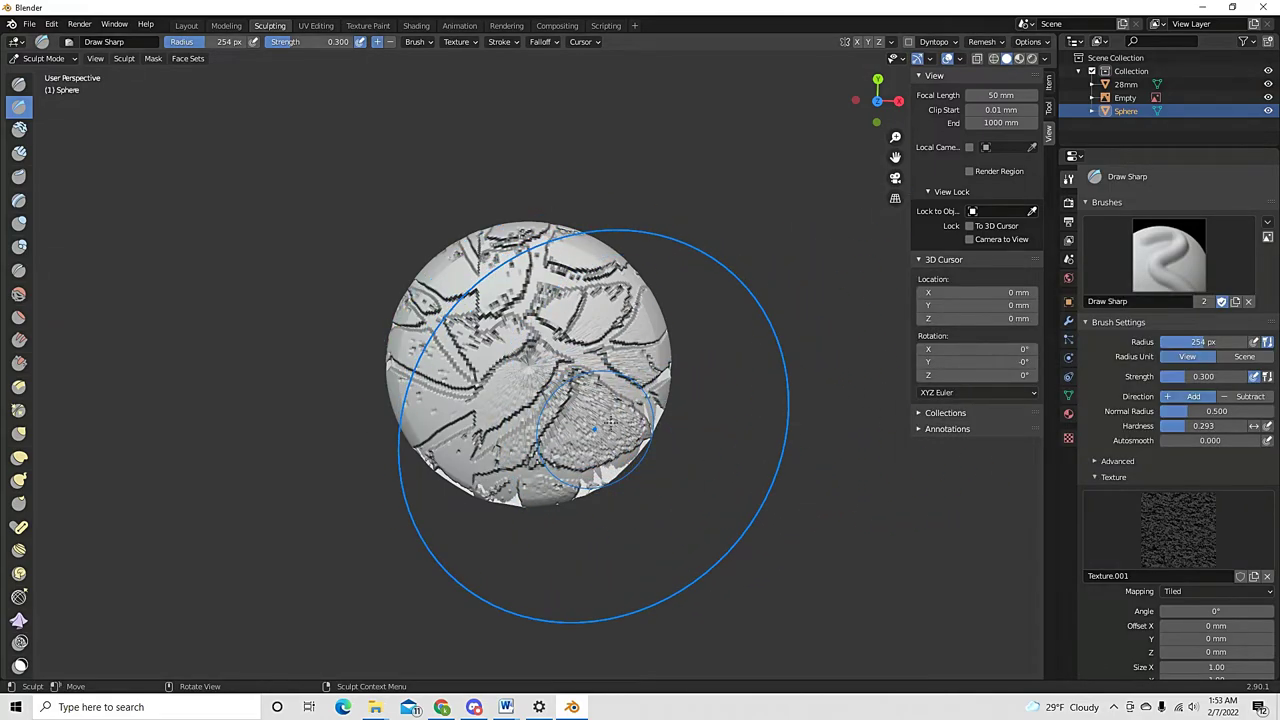
mouse_move(595, 425)
left_mouse_down()
mouse_move(630, 337)
mouse_move(566, 275)
mouse_move(482, 280)
mouse_move(432, 410)
mouse_move(482, 435)
mouse_move(496, 481)
left_mouse_up()
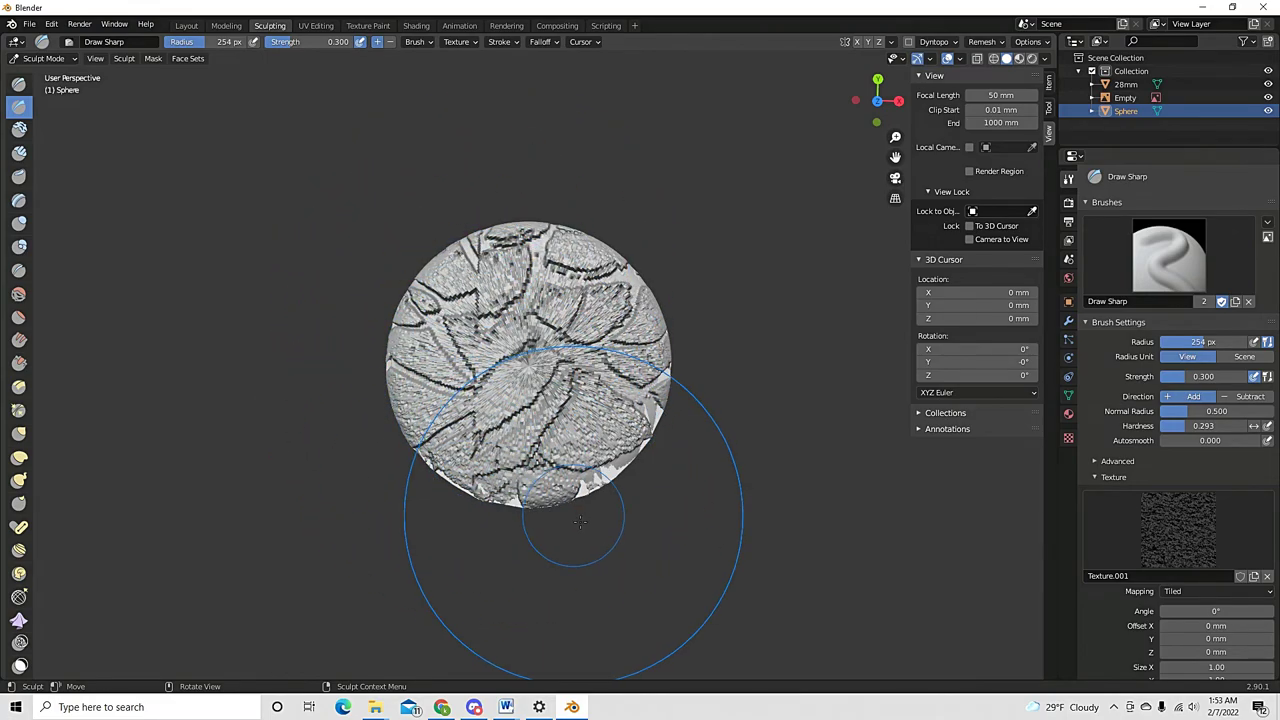
mouse_move(580, 520)
middle_mouse_down()
mouse_move(631, 419)
mouse_move(725, 488)
mouse_move(475, 398)
mouse_move(477, 454)
middle_mouse_up()
scroll(725, 488, "up", 5)
scroll(478, 455, "up", 5)
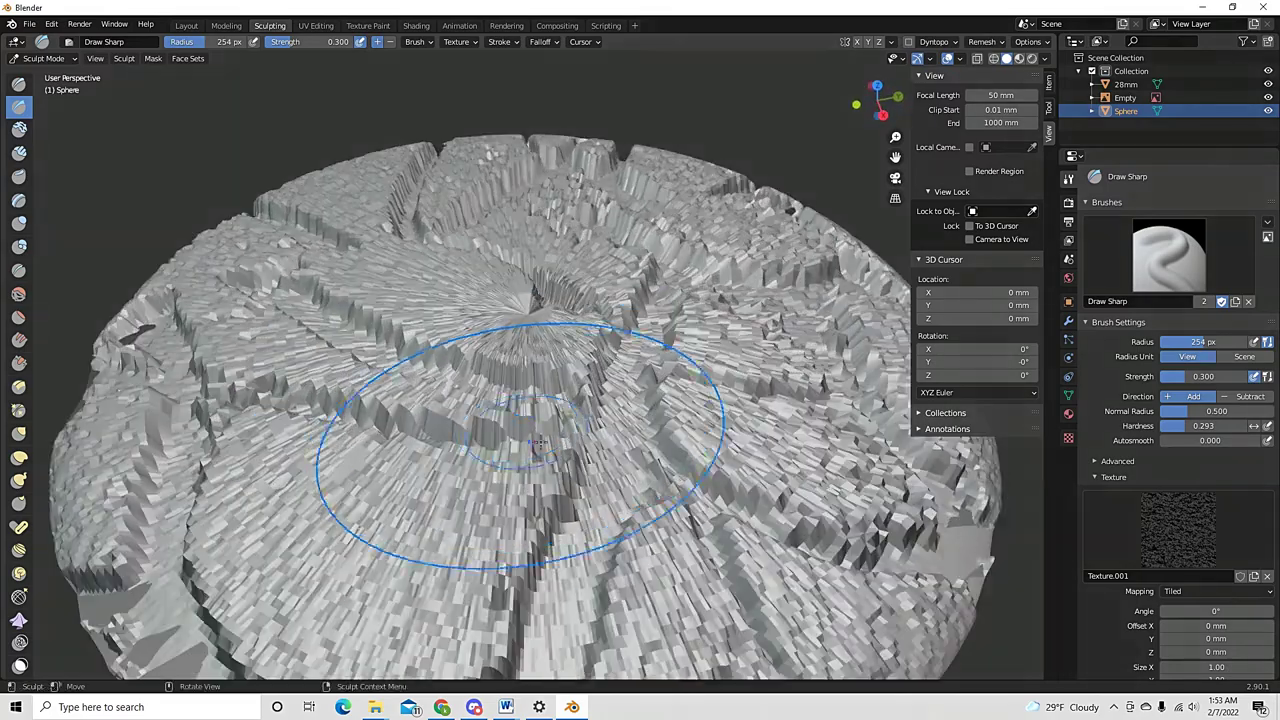
mouse_move(571, 457)
middle_mouse_down()
mouse_move(640, 410)
mouse_move(600, 430)
mouse_move(557, 486)
mouse_move(590, 452)
middle_mouse_up()
scroll(634, 408, "down", 4)
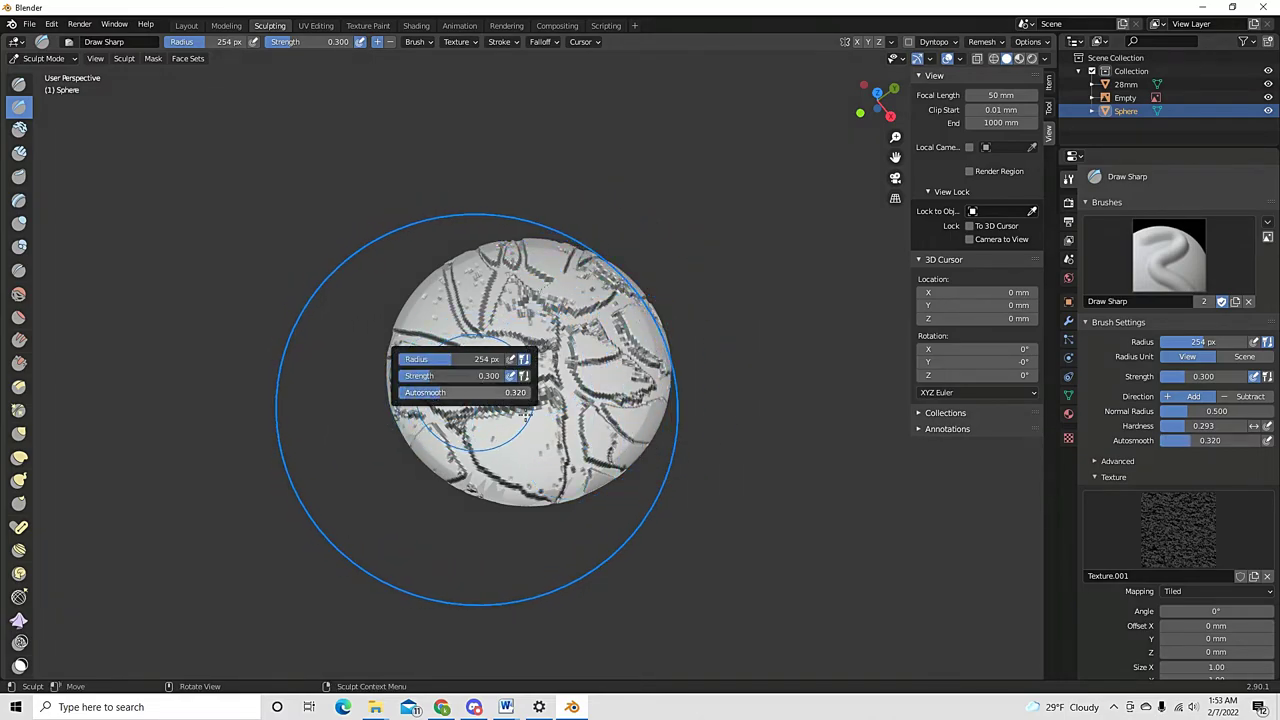
key("KP_7")
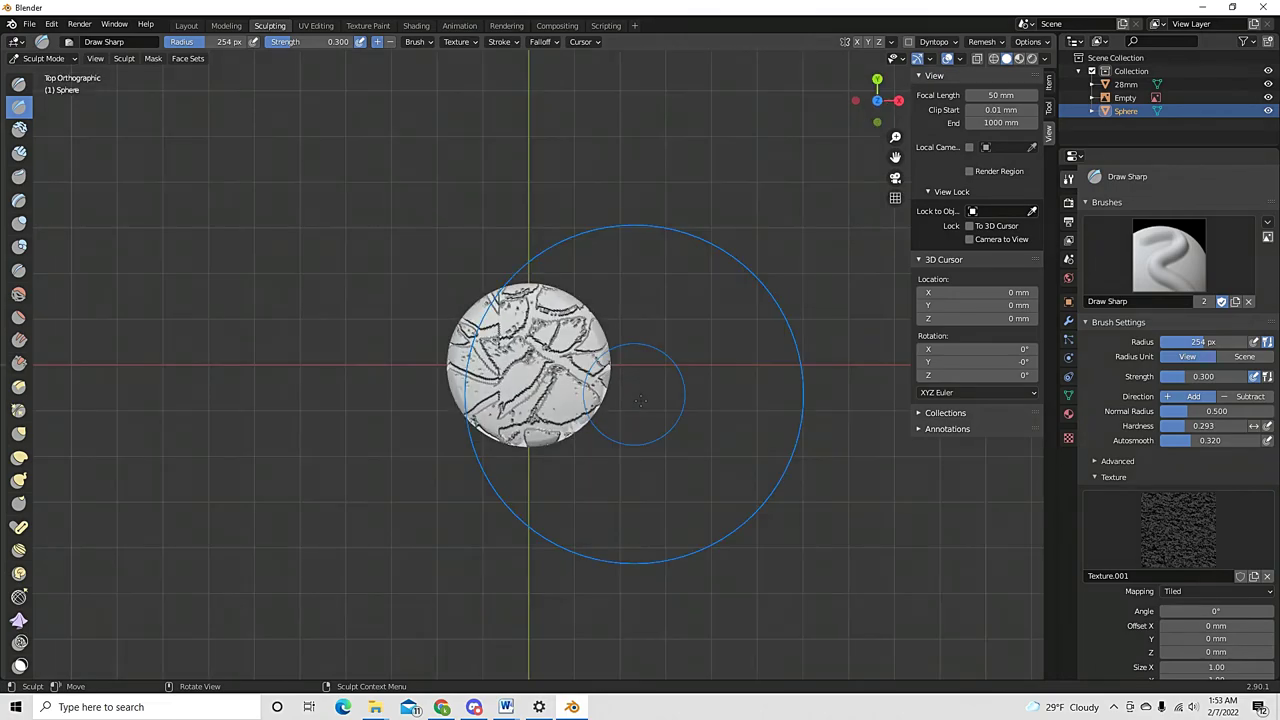
scroll(586, 366, "down", 3)
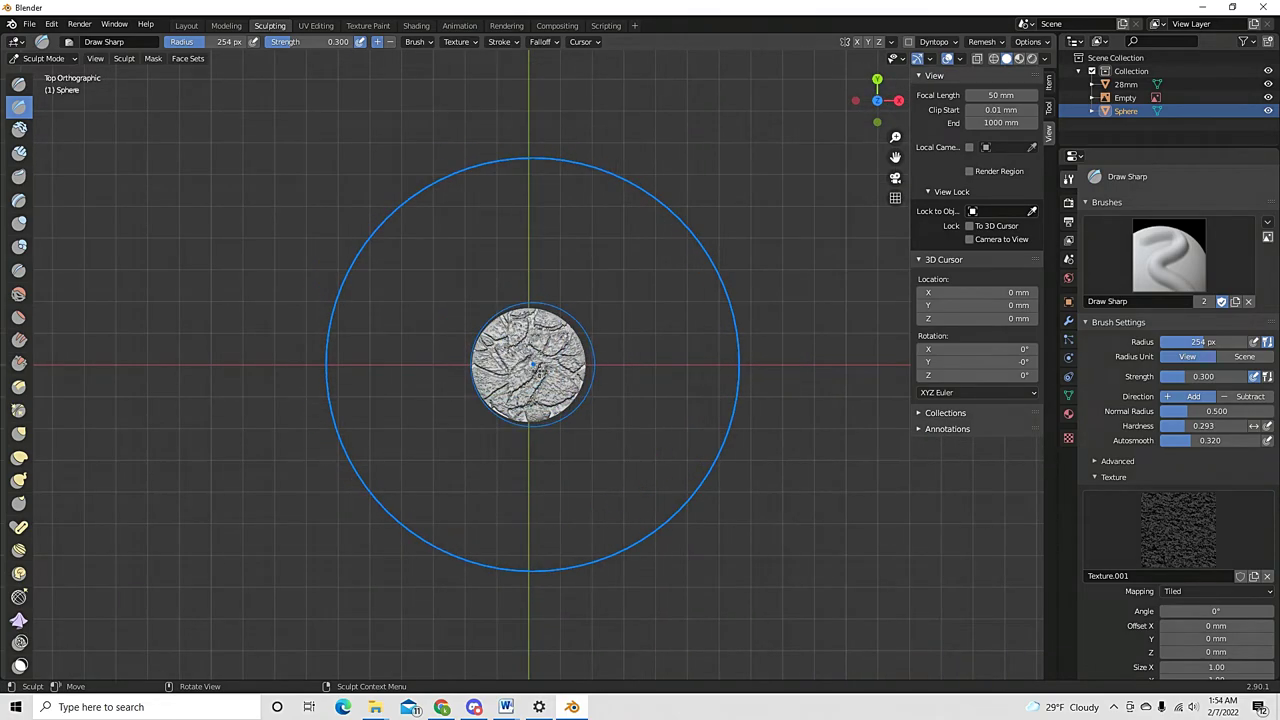
scroll(540, 370, "up", 5)
middle_click_drag(657, 440, 730, 432)
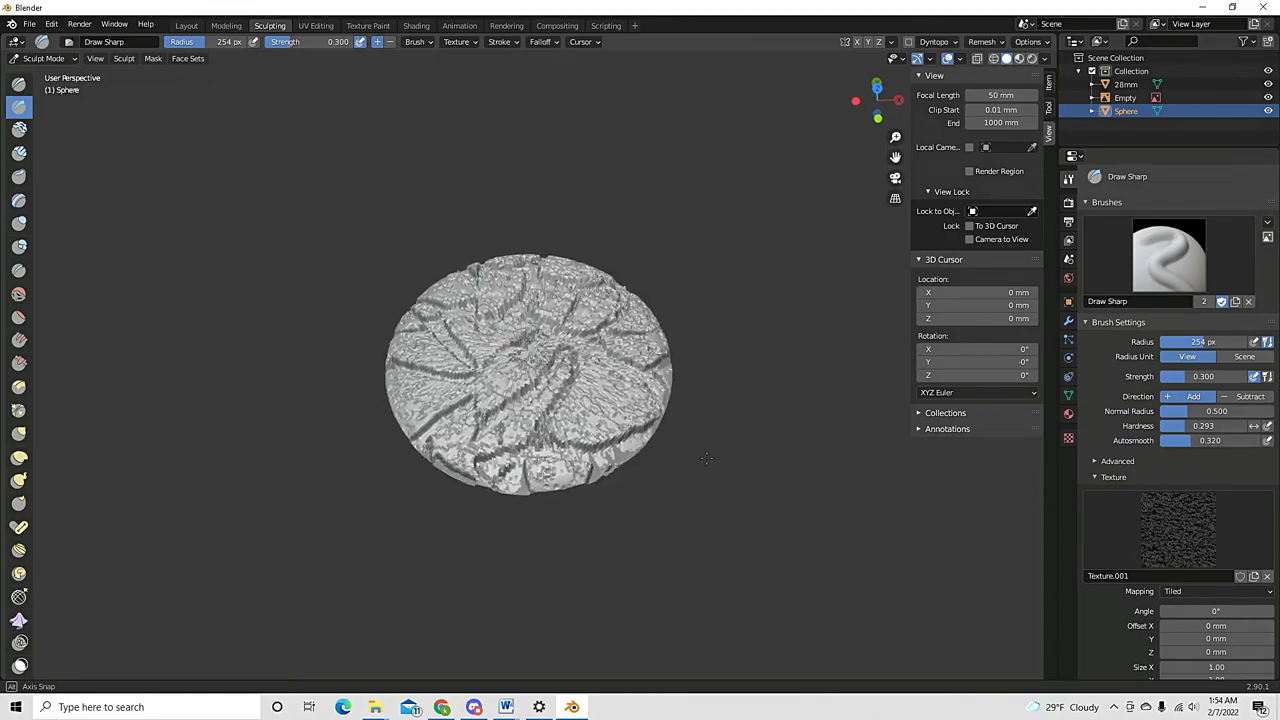
scroll(706, 458, "up", 5)
scroll(729, 471, "up", 2)
scroll(487, 410, "down", 5)
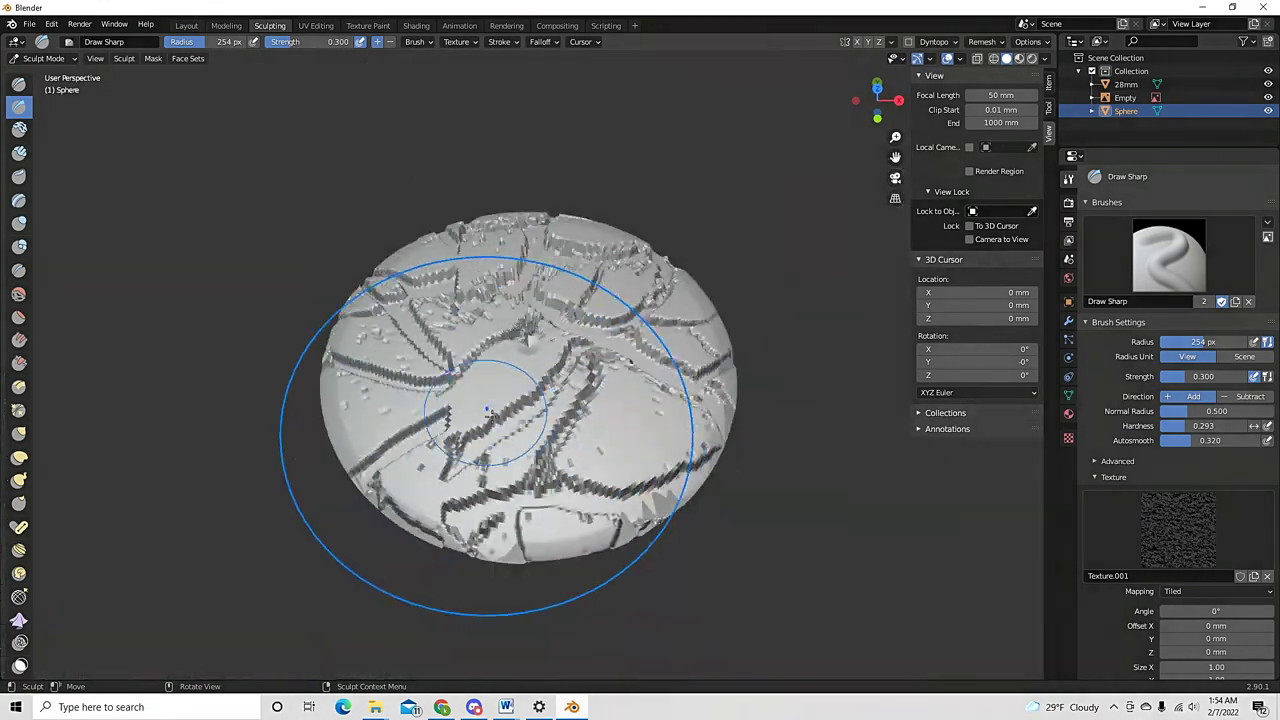
mouse_move(487, 410)
middle_mouse_down()
mouse_move(495, 430)
mouse_move(505, 415)
middle_mouse_up()
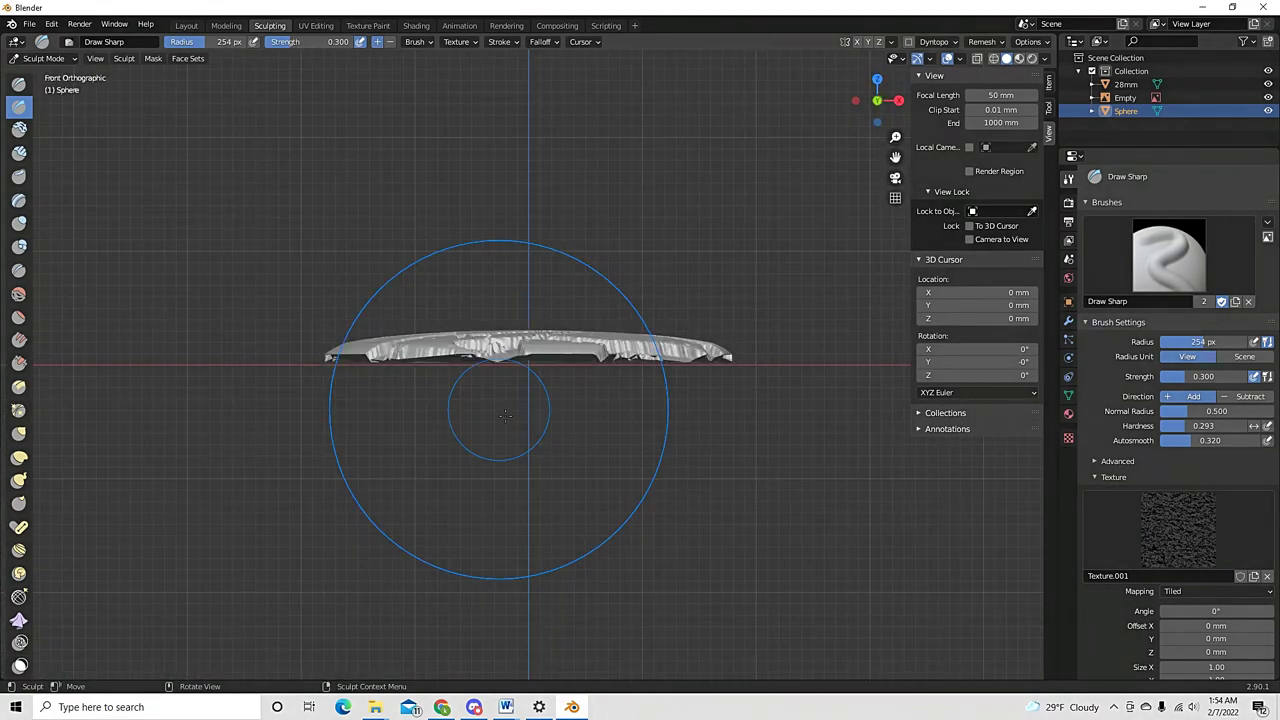
key("KP_7")
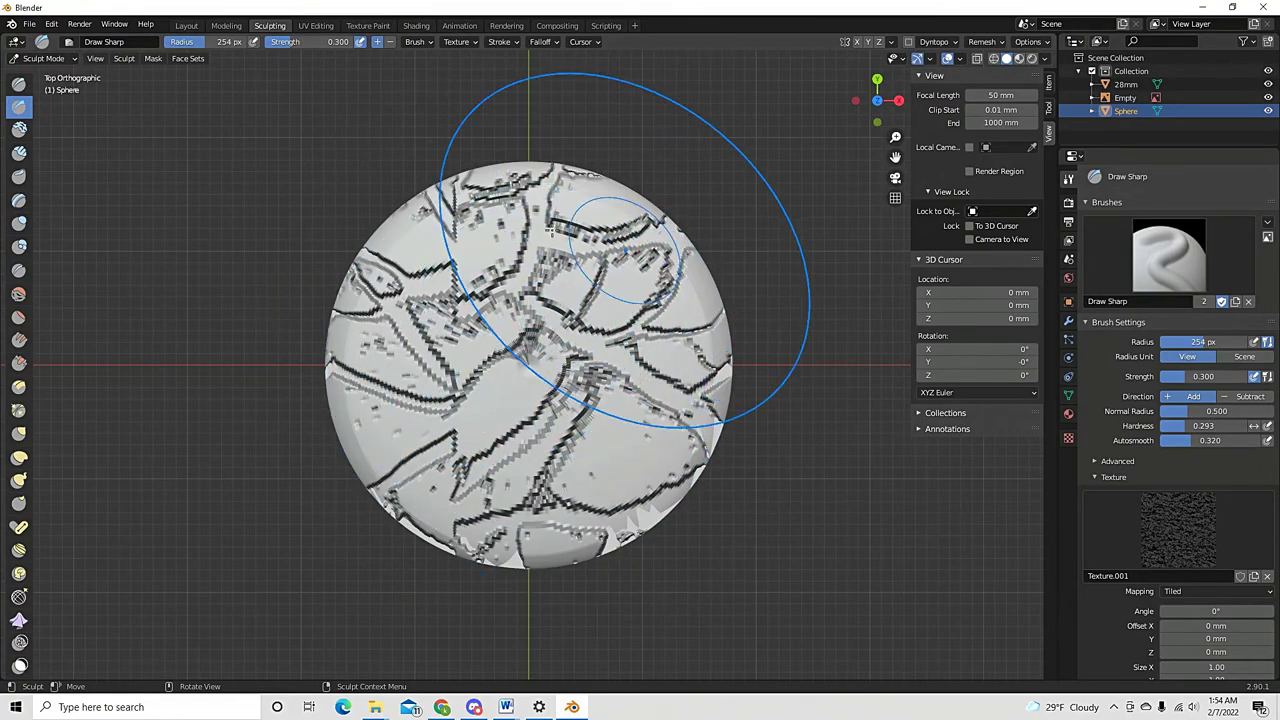
mouse_move(628, 490)
middle_mouse_down()
mouse_move(770, 505)
mouse_move(703, 422)
middle_mouse_up()
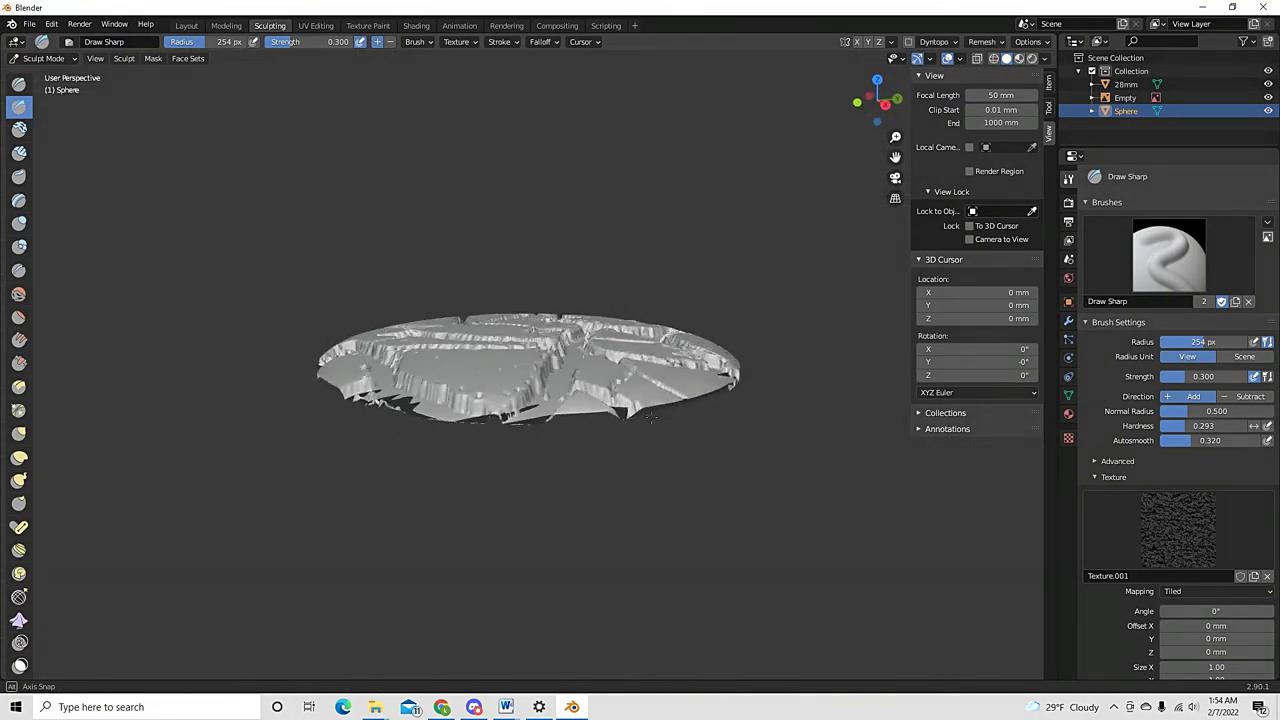
scroll(611, 431, "up", 2)
scroll(640, 400, "up", 6)
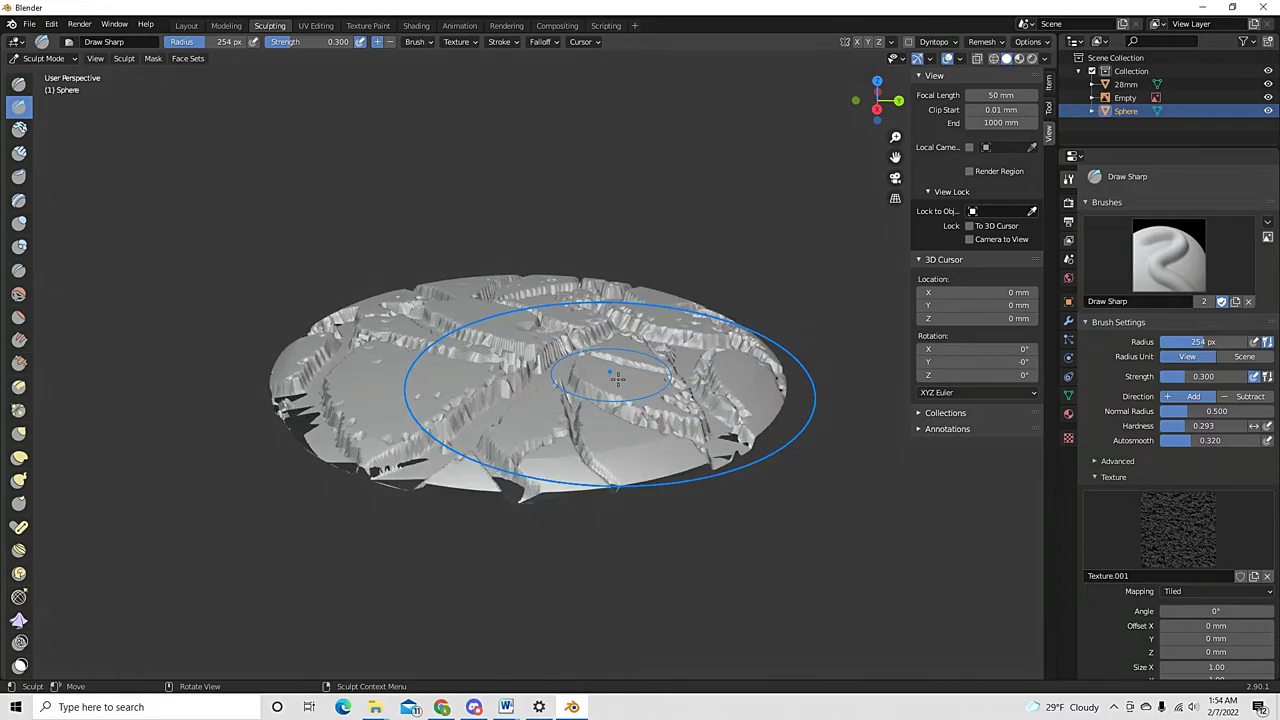
scroll(500, 400, "down", 6)
mouse_move(514, 400)
middle_mouse_down()
mouse_move(558, 463)
mouse_move(572, 446)
middle_mouse_up()
scroll(583, 430, "down", 4)
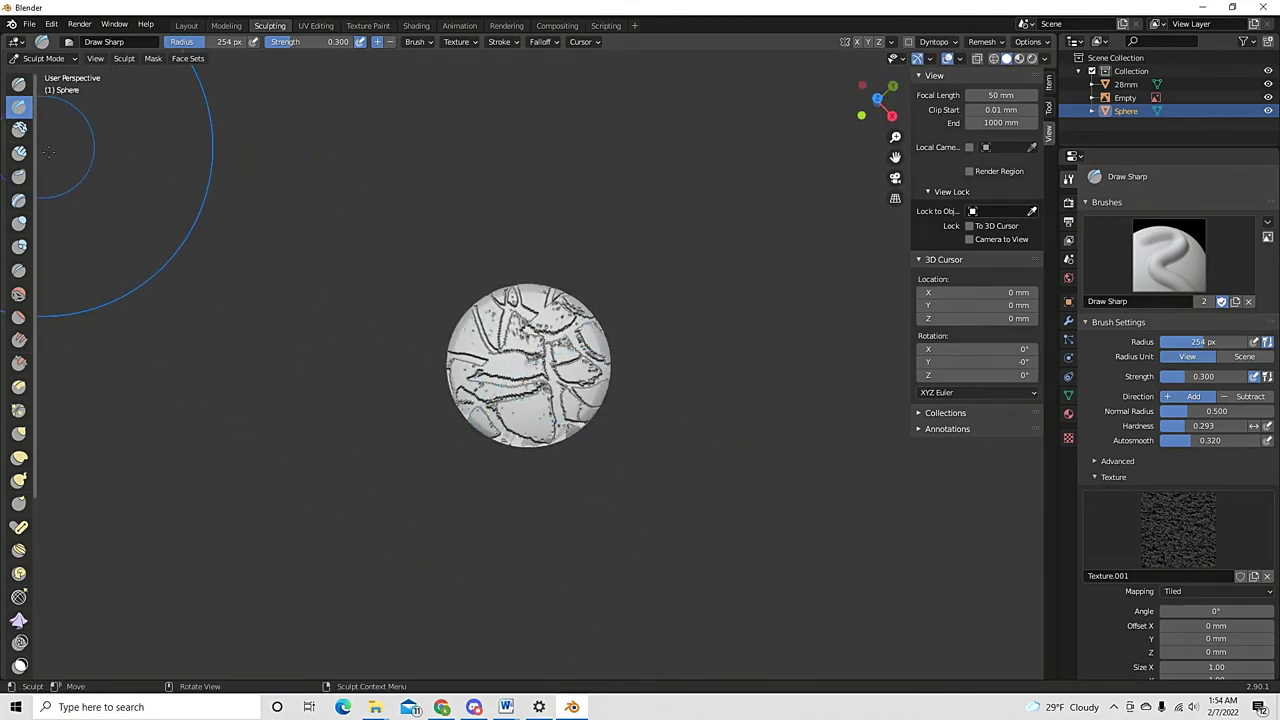
Pick the Clay Strips brush and bring the sculpted base into a close front view
left_click(19, 152)
scroll(548, 378, "up", 3)
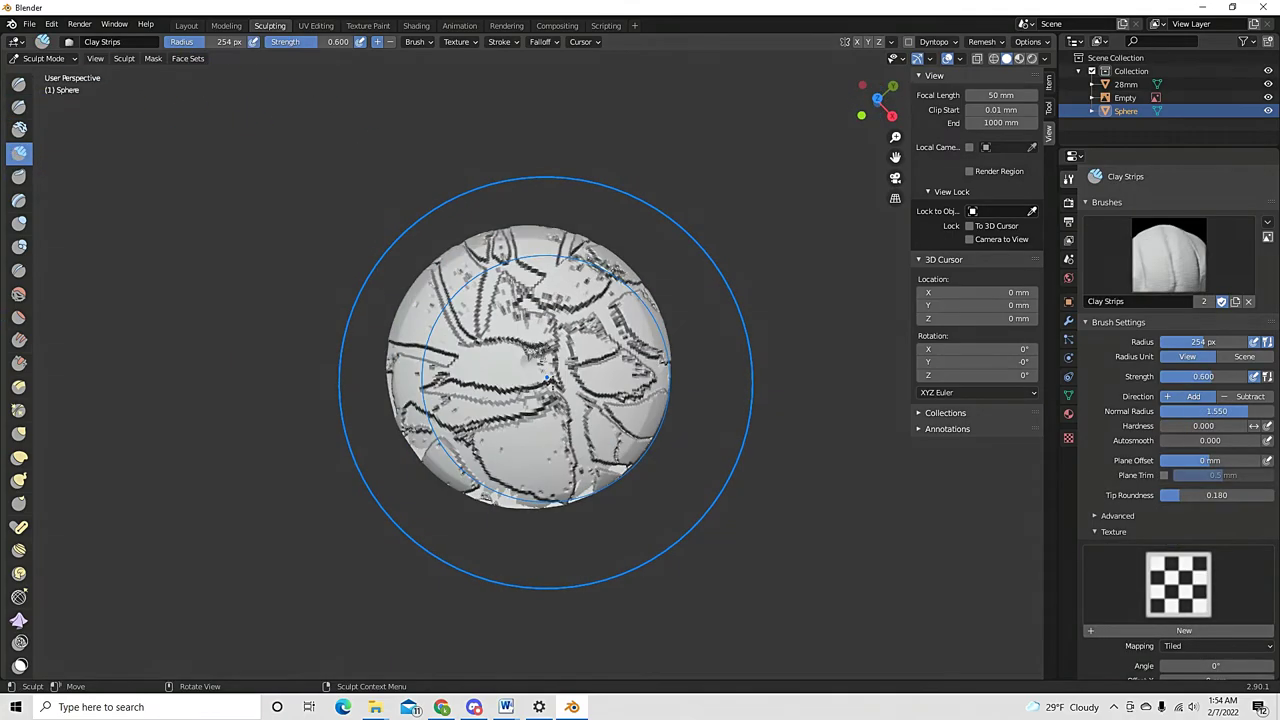
middle_click_drag(548, 368, 548, 340, "ctrl")
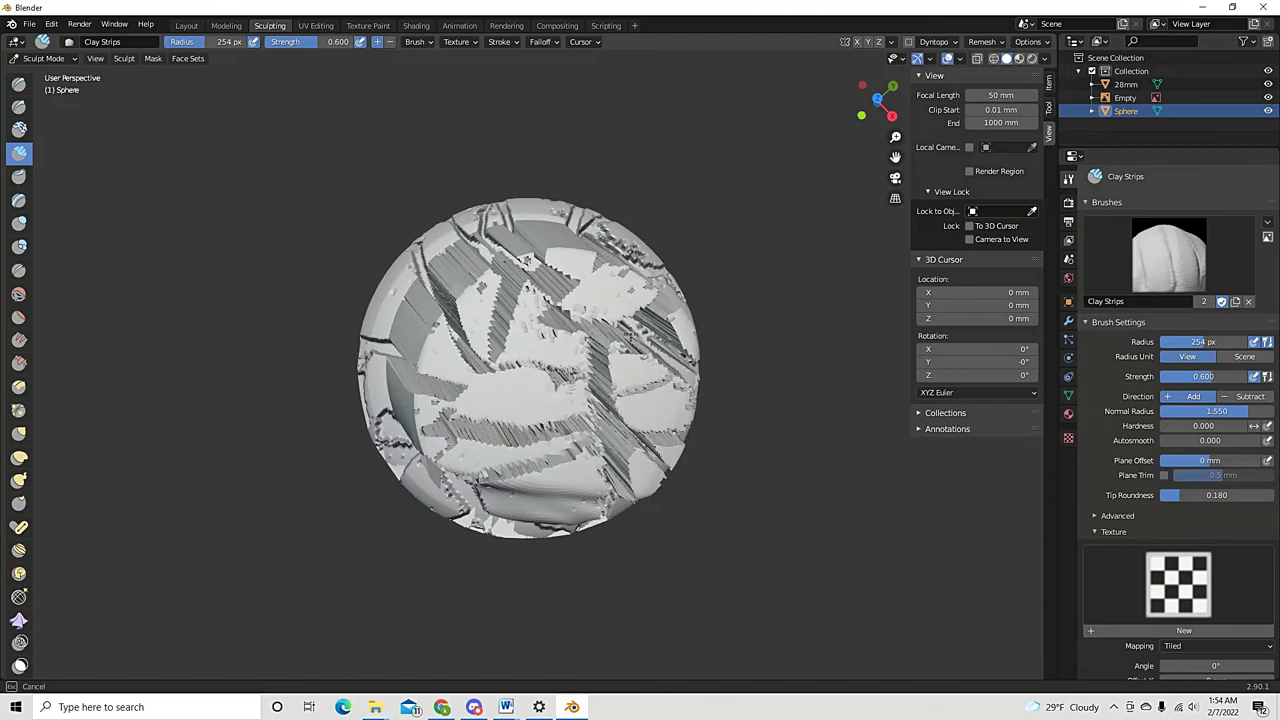
middle_click_drag(597, 463, 478, 349)
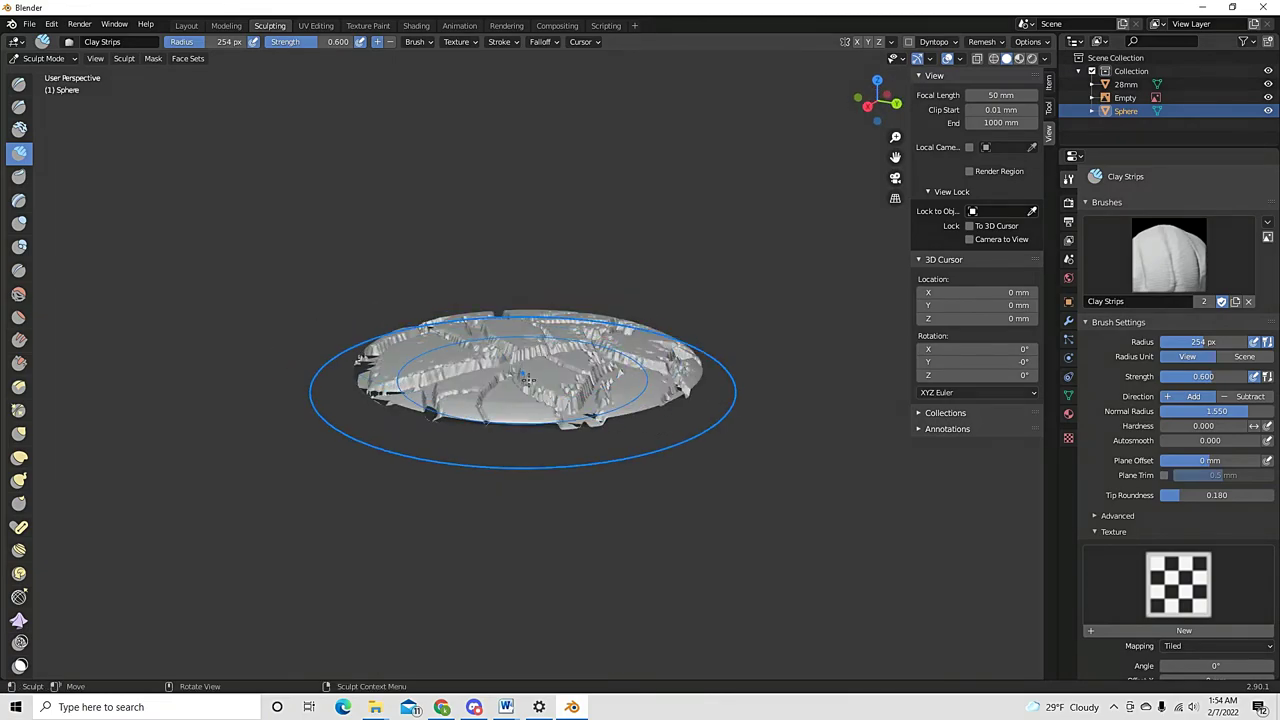
mouse_move(543, 395)
middle_mouse_down()
mouse_move(546, 349)
mouse_move(638, 325)
mouse_move(557, 394)
mouse_move(286, 371)
middle_mouse_up()
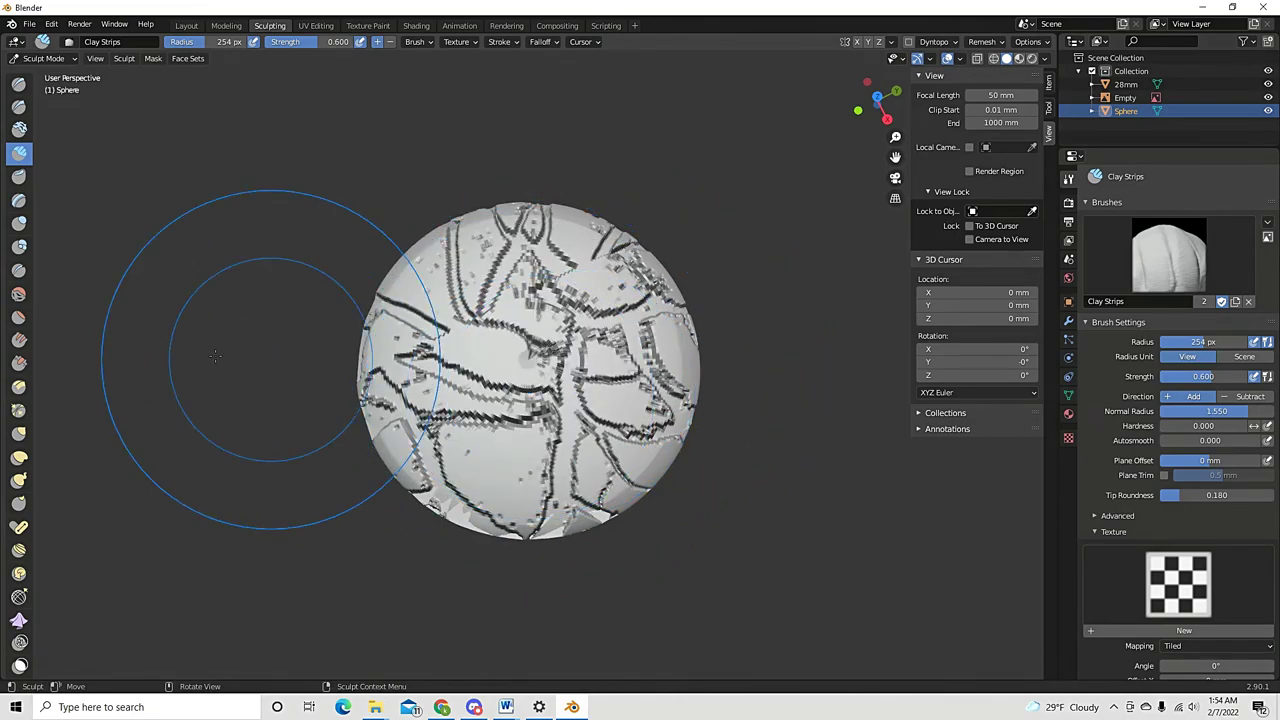
Fill in the carved grooves on the base with Fill/Deepen strokes
left_click(19, 341)
left_click_drag(540, 357, 580, 365)
middle_click_drag(632, 364, 625, 447)
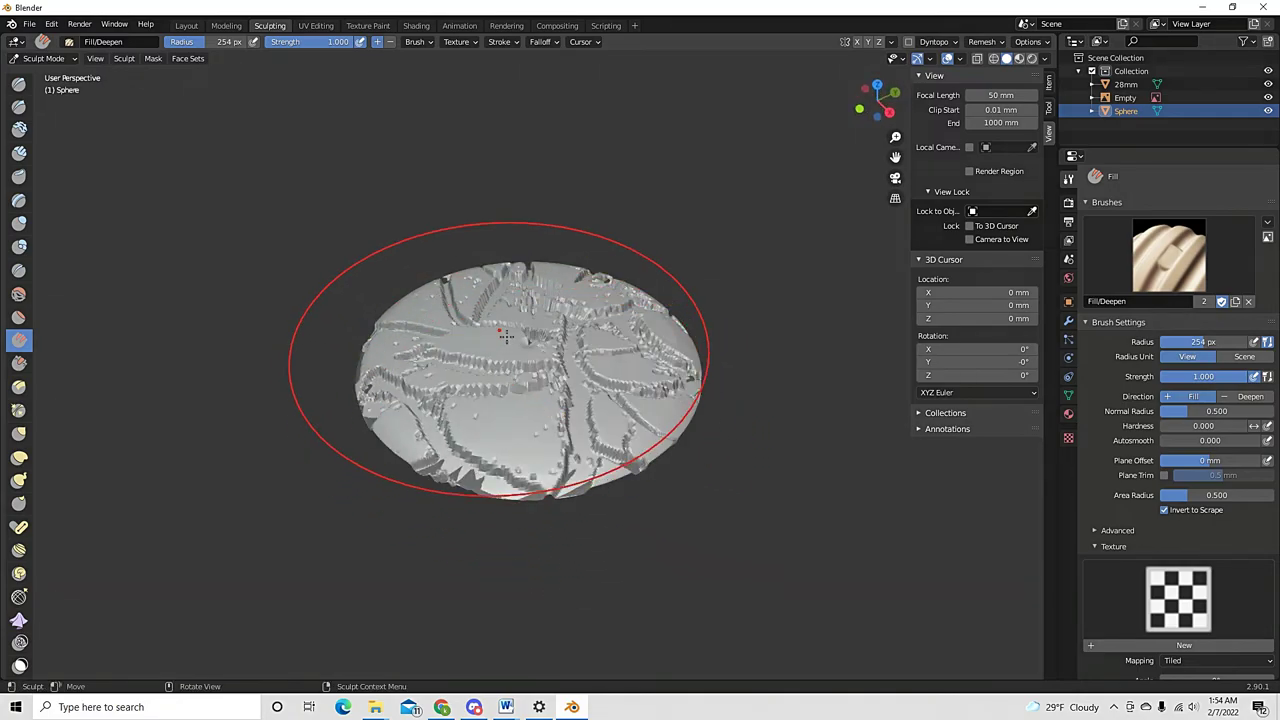
mouse_move(513, 390)
left_mouse_down()
mouse_move(480, 430)
mouse_move(620, 370)
mouse_move(540, 510)
left_mouse_up()
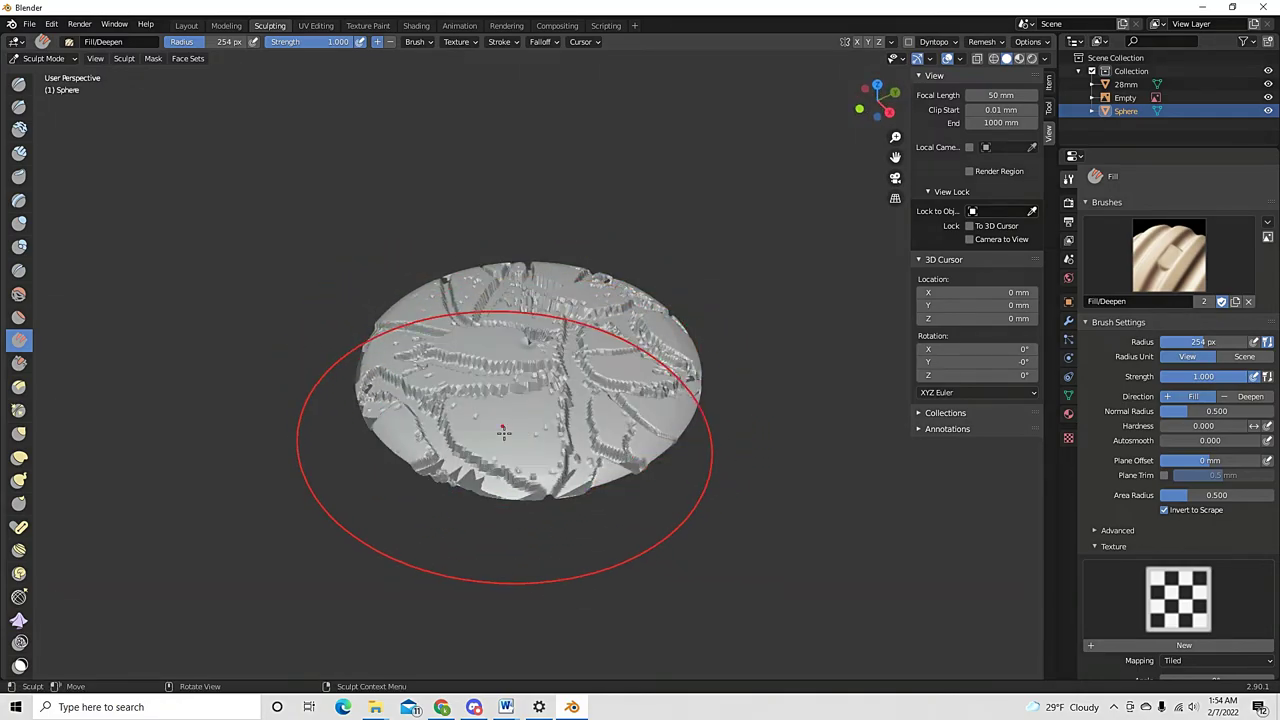
Test the Grab and Snake Hook brushes, undoing the Snake Hook pull
left_click(19, 433)
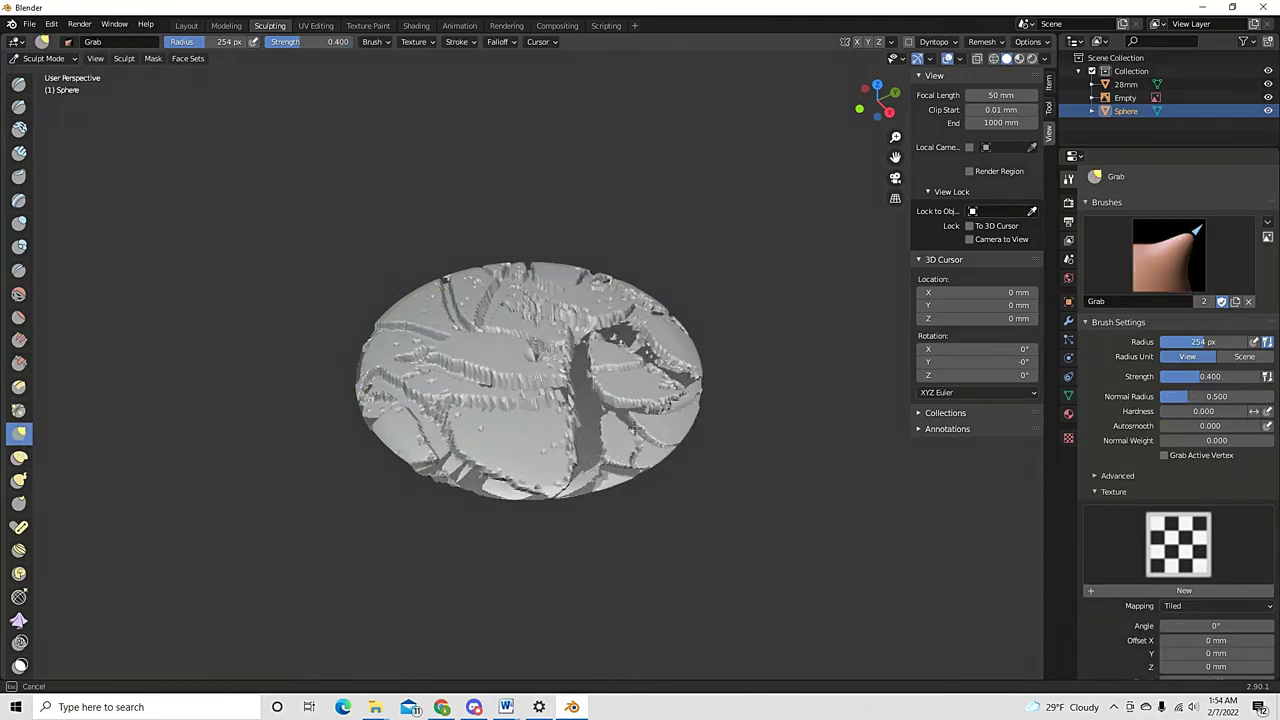
left_click(19, 480)
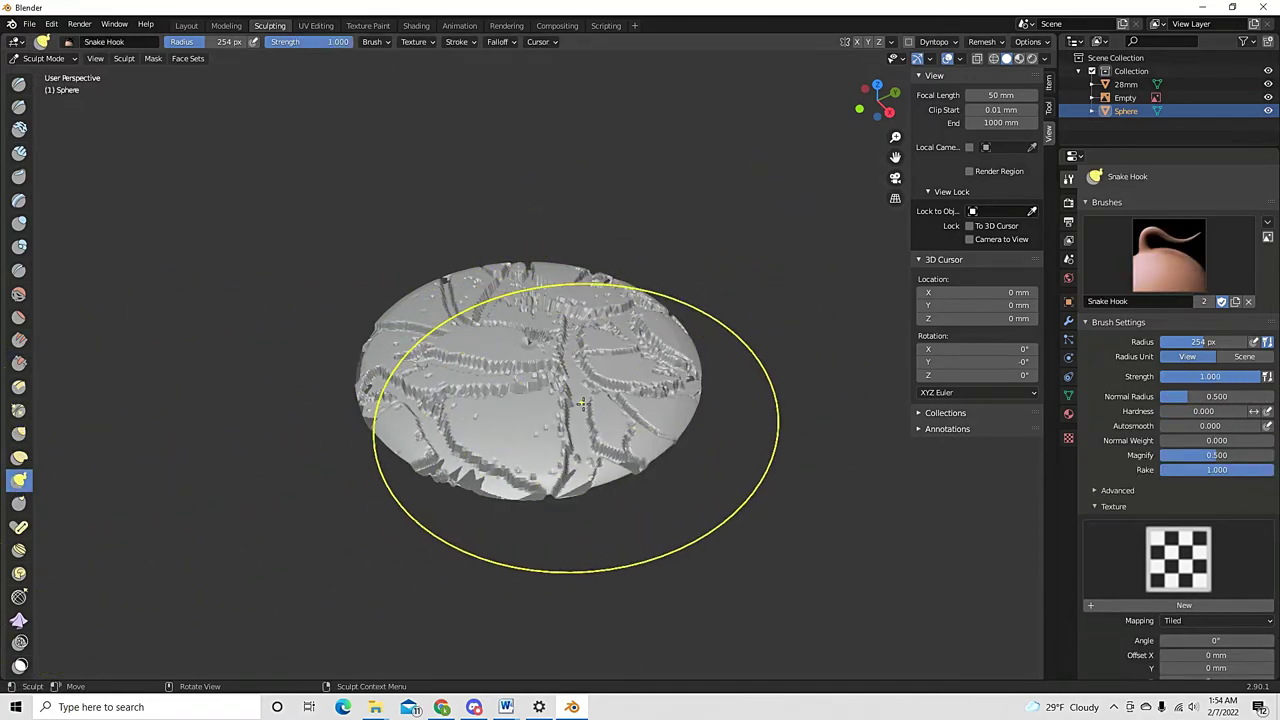
mouse_move(631, 397)
left_mouse_down()
mouse_move(453, 258)
mouse_move(455, 330)
left_mouse_up()
key("ctrl+z")
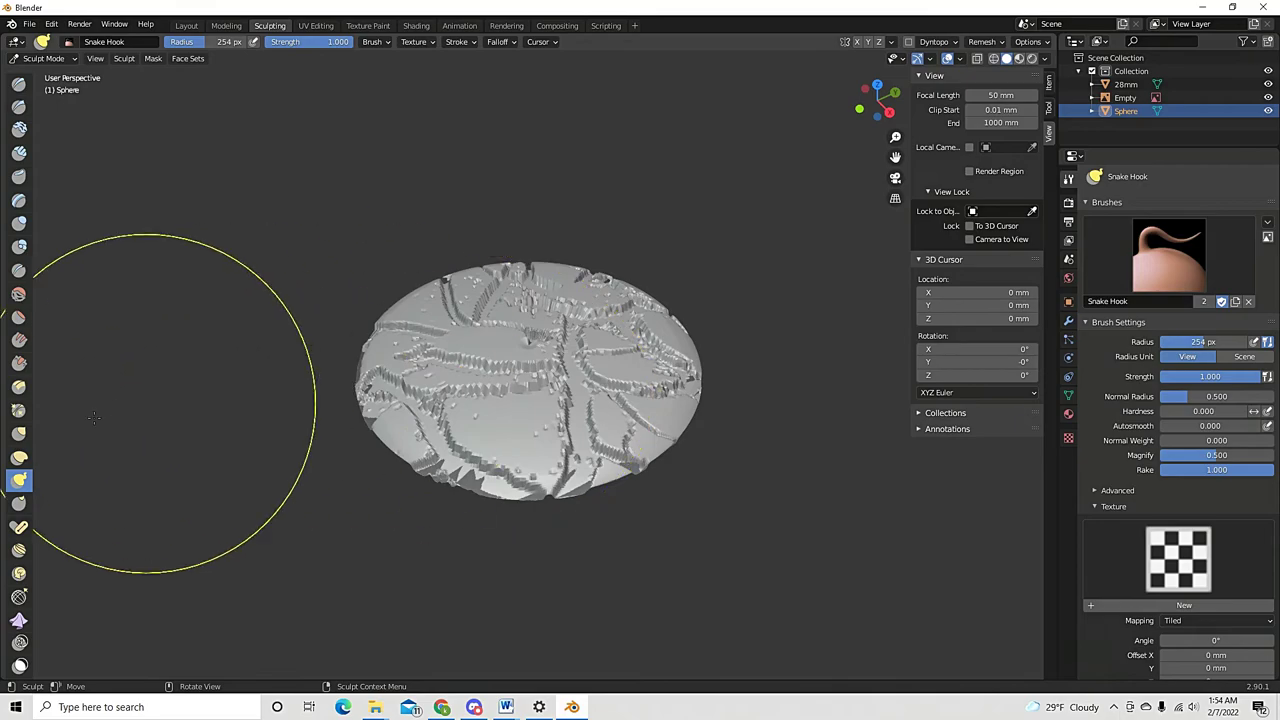
Reshape the disc surface with an Elastic Deform stroke
left_click(19, 457)
mouse_move(493, 393)
middle_mouse_down()
mouse_move(606, 322)
mouse_move(607, 440)
mouse_move(608, 414)
mouse_move(521, 358)
middle_mouse_up()
left_click_drag(521, 358, 509, 364)
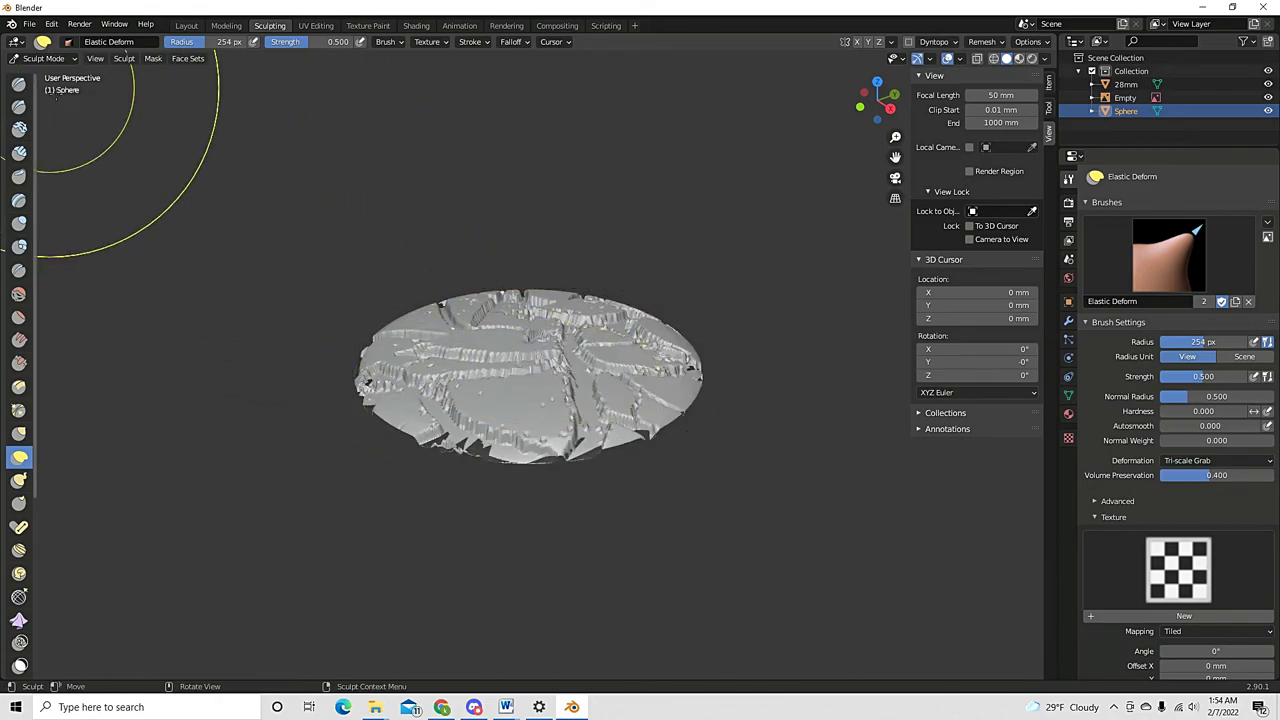
Leave Sculpt Mode for Object Mode and view the disc from above
left_click(42, 60)
left_click(45, 37)
middle_click_drag(427, 316, 557, 420)
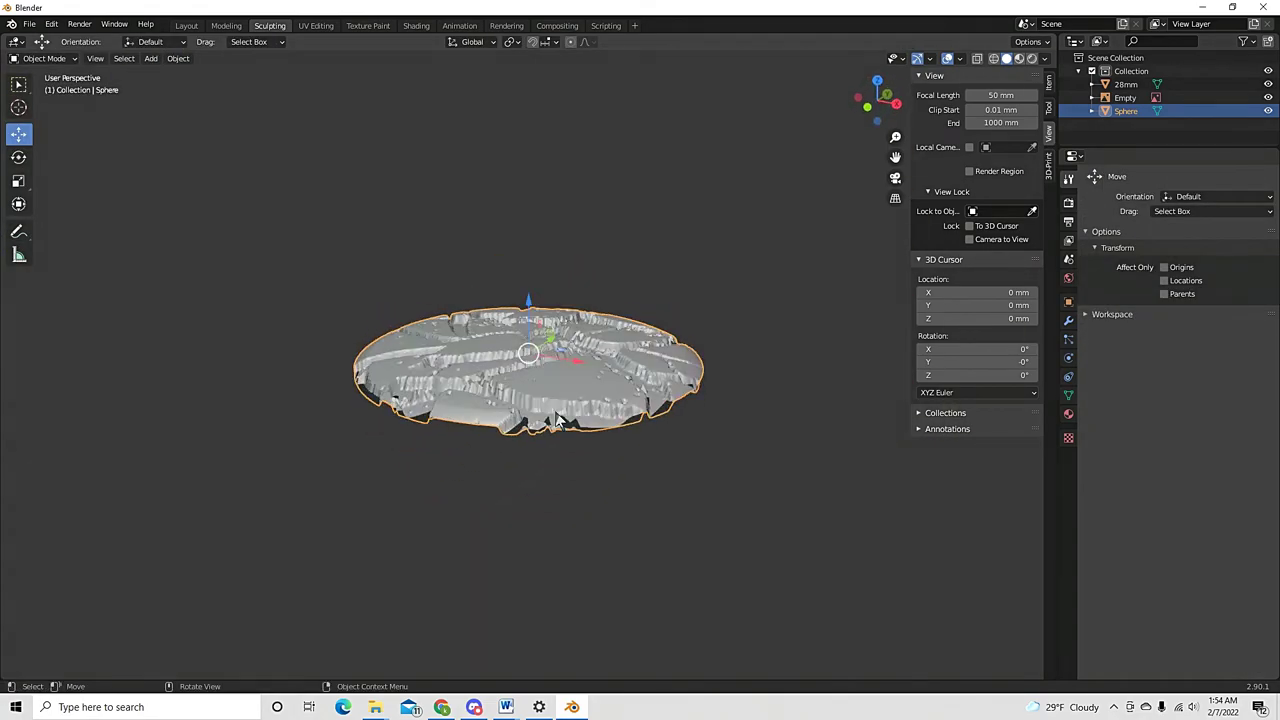
In front view, scale the disc along Z by about 1.755
key("KP_1")
key("s")
key("z")
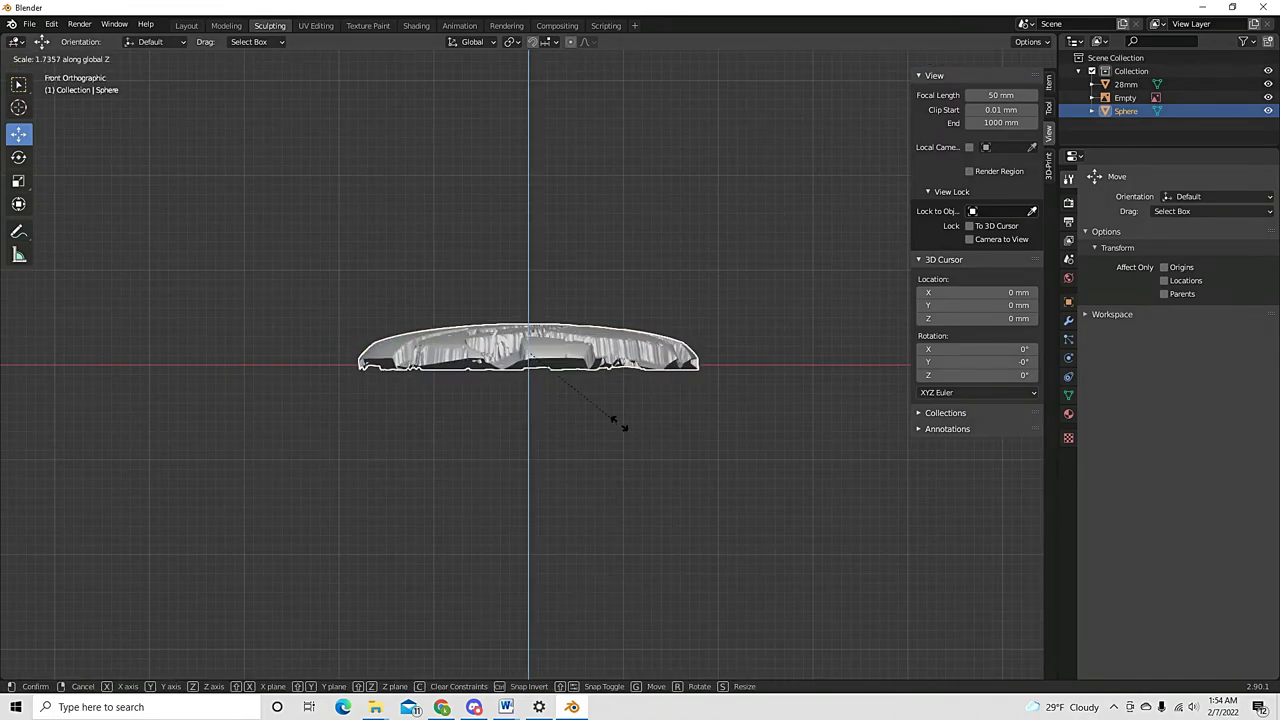
left_click(609, 437)
Deselect the stretched disc, inspect it, and show the texture properties
middle_click_drag(609, 437, 563, 396)
scroll(483, 470, "up", 3)
scroll(410, 382, "down", 6)
left_click(294, 416)
middle_click_drag(294, 416, 531, 420)
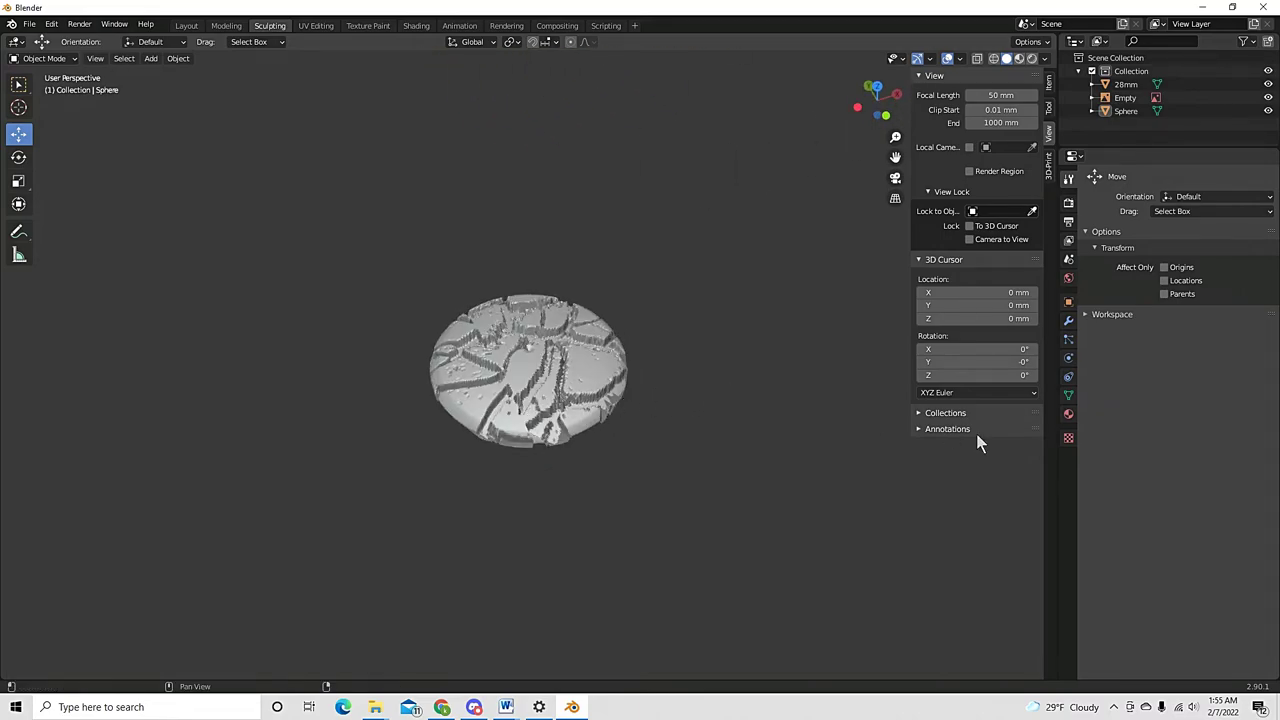
left_click(1068, 438)
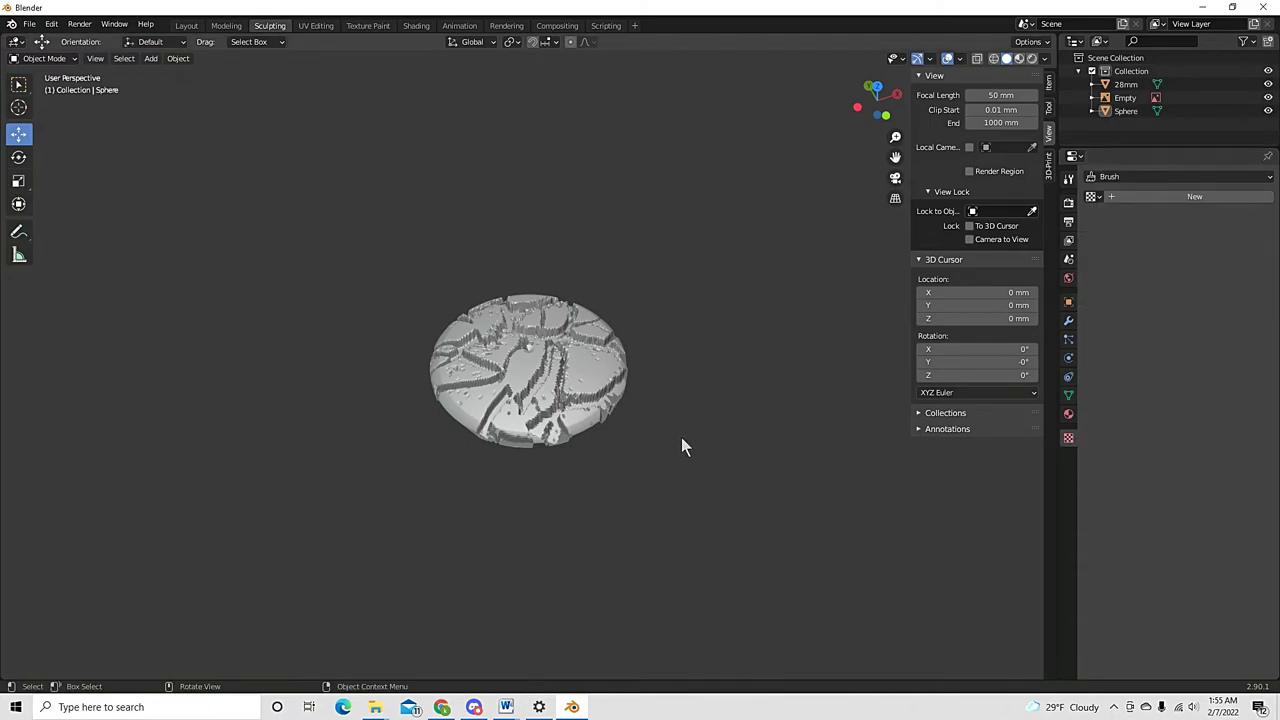
Open the CLEAR BASE SCENE.blend file from the File menu
mouse_move(681, 447)
middle_mouse_down()
mouse_move(643, 457)
mouse_move(357, 346)
mouse_move(698, 521)
mouse_move(640, 390)
mouse_move(655, 435)
middle_mouse_up()
scroll(698, 521, "up", 4)
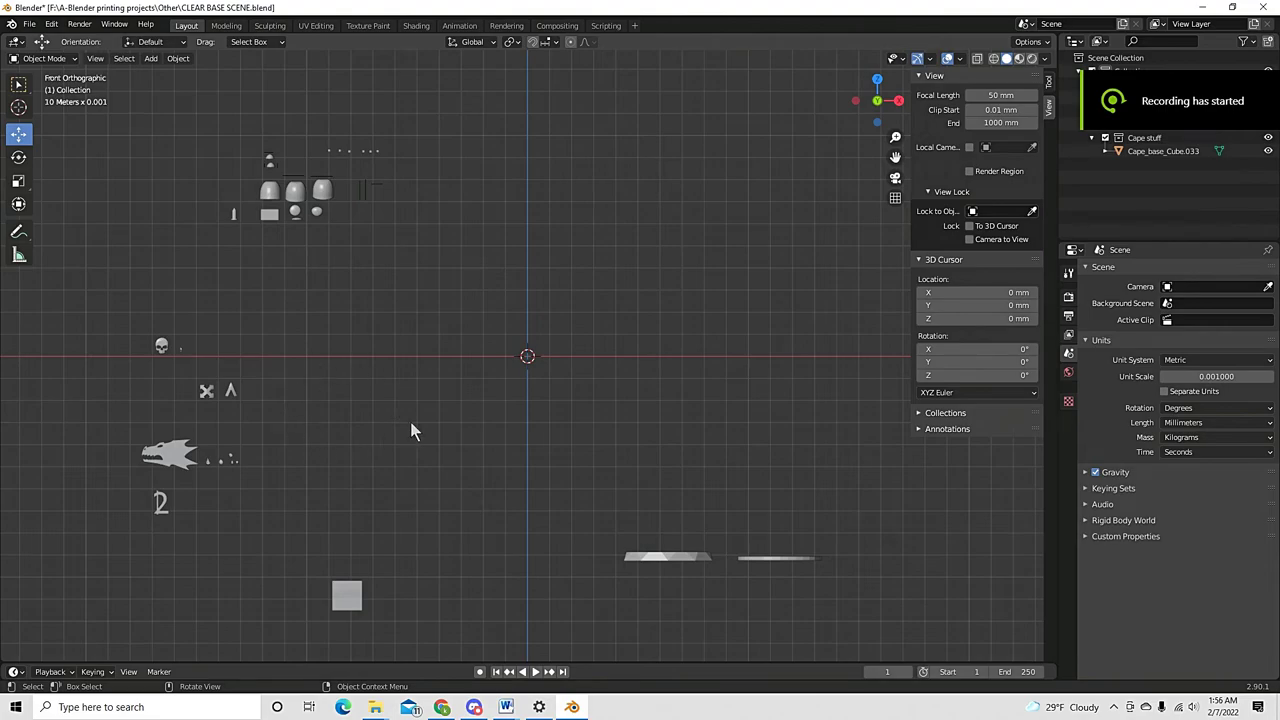
left_click(30, 25)
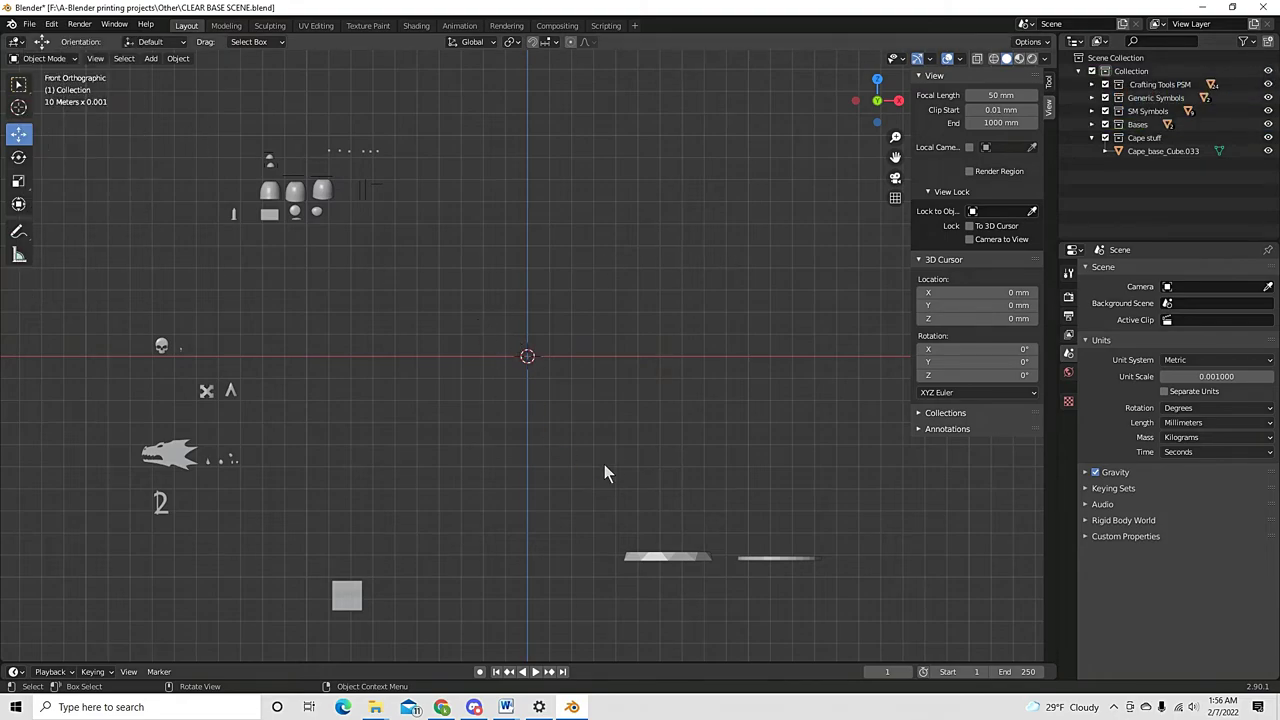
Select and frame the Shoulder_Icosphere piece, then return to front view
left_click(337, 199)
key("KP_Decimal")
scroll(397, 266, "down", 10)
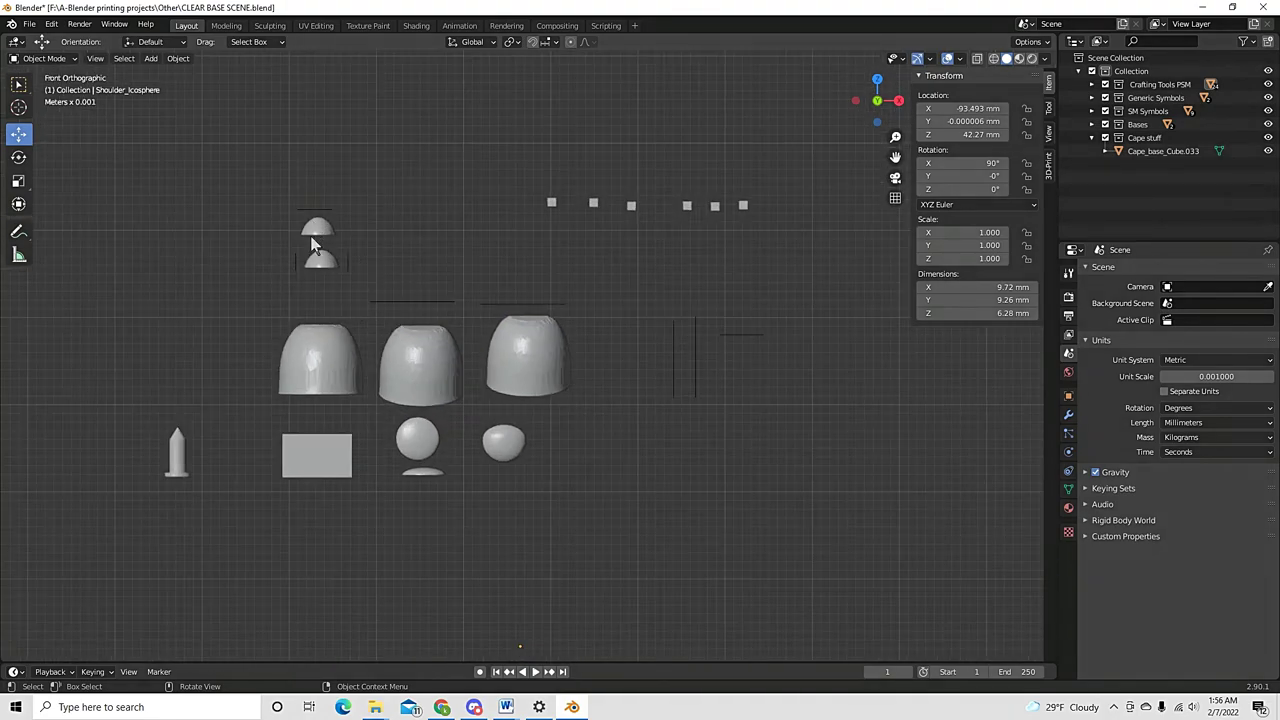
scroll(511, 463, "up", 3)
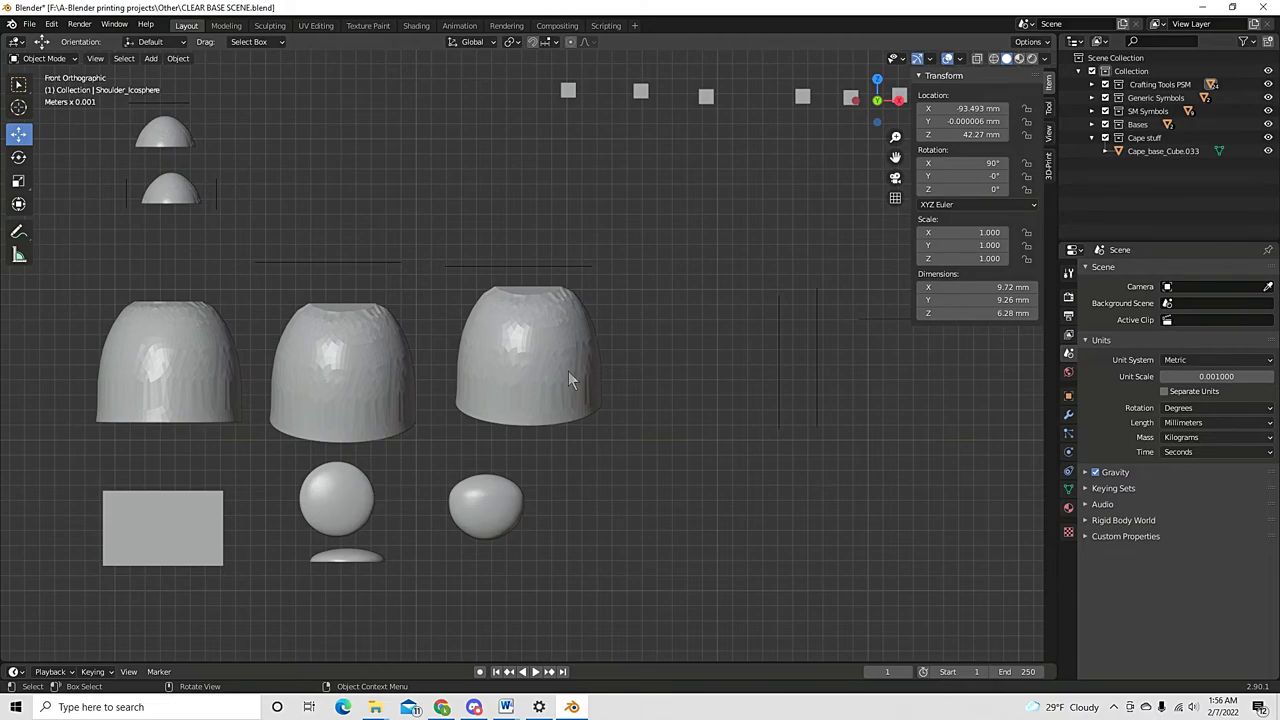
scroll(707, 428, "down", 3)
middle_click_drag(757, 451, 654, 440)
key("KP_1")
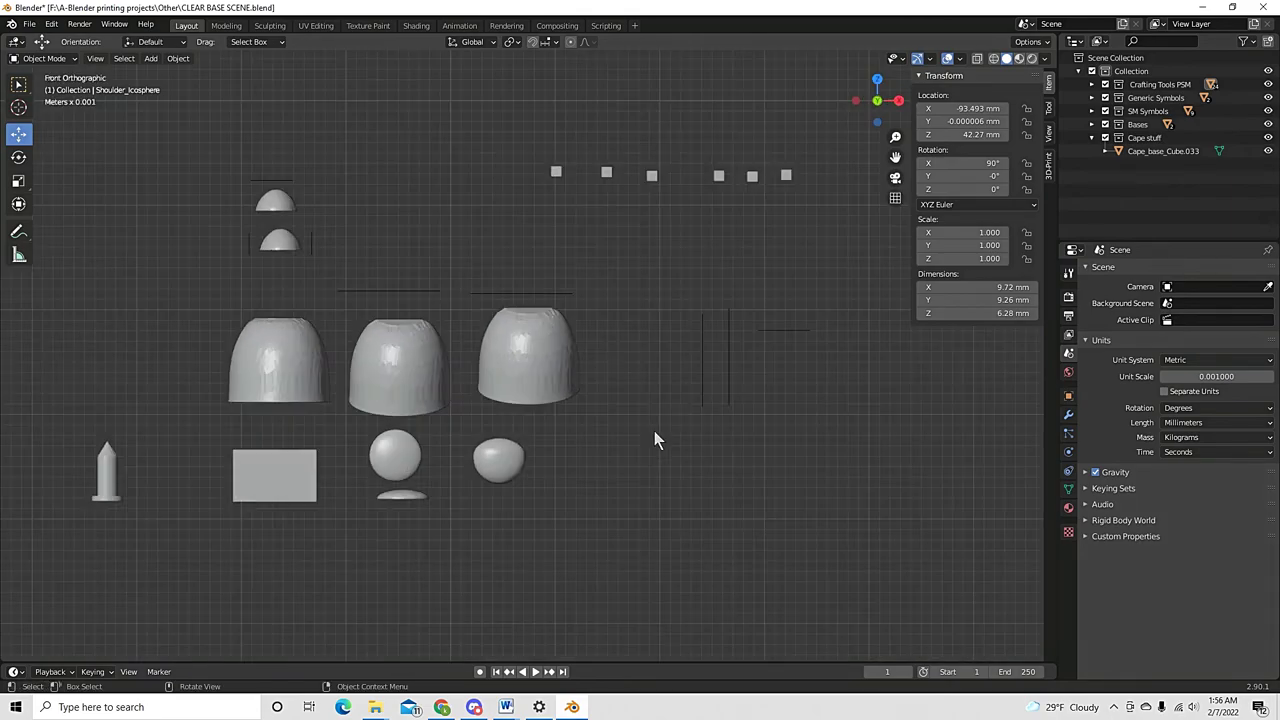
Zoom out across the bits and select the small crossed-tools symbol
scroll(580, 316, "down", 2)
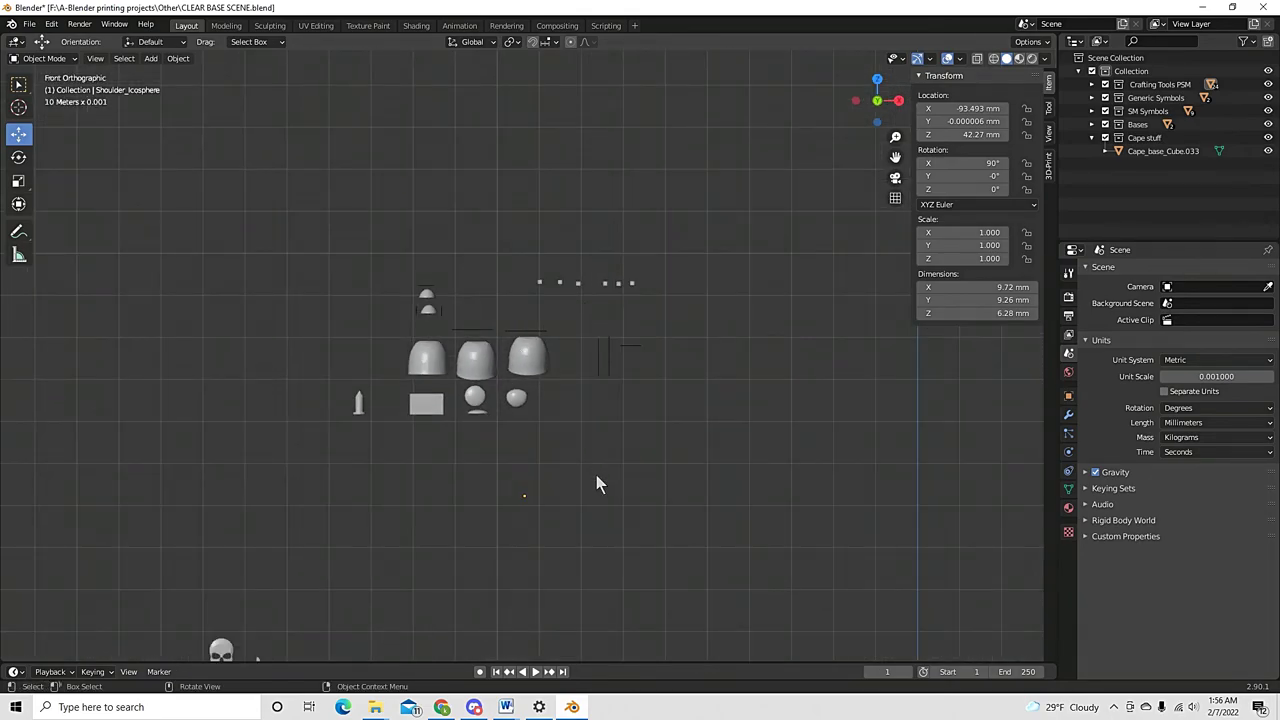
scroll(596, 485, "down", 2)
scroll(494, 531, "down", 1)
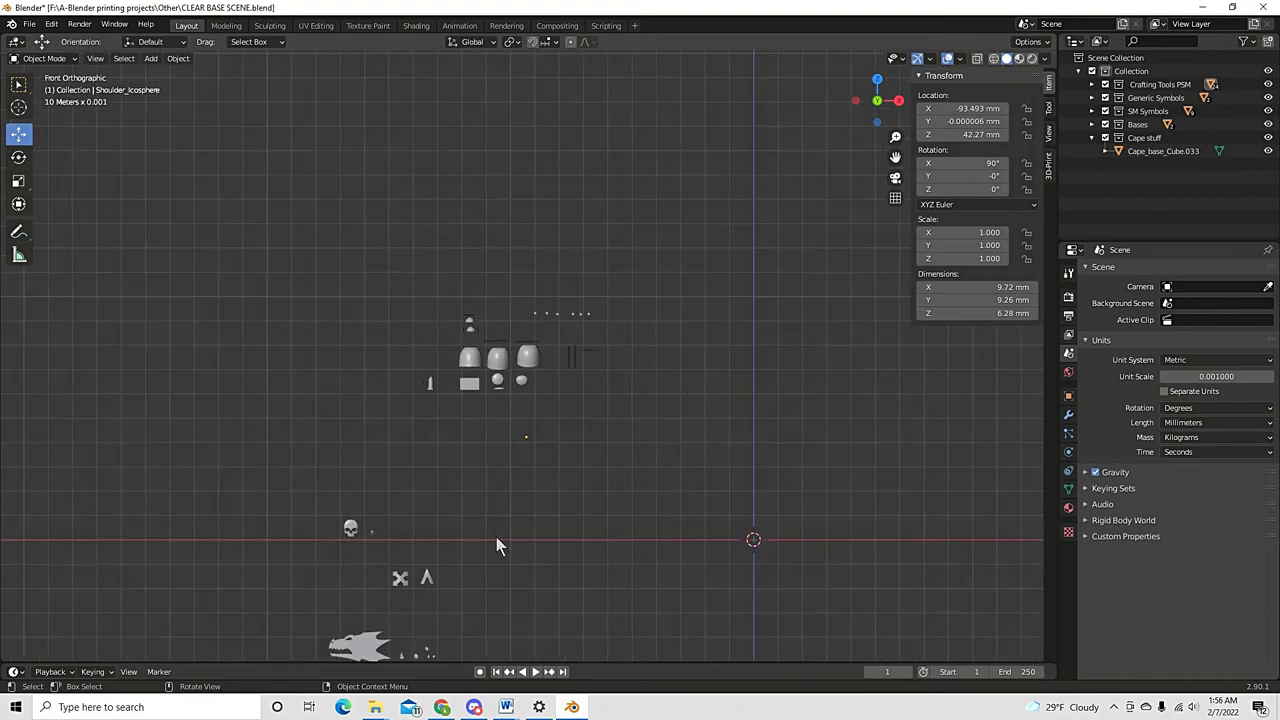
left_click(399, 580)
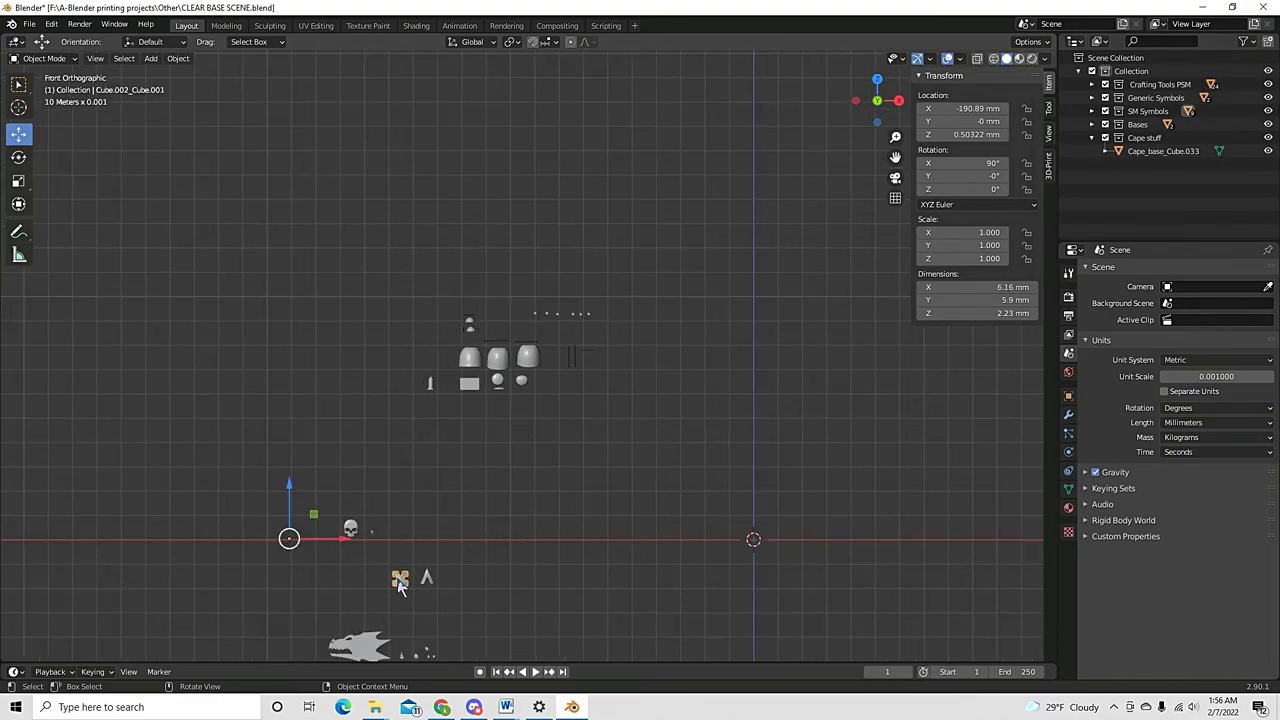
Frame the crossed-tools symbol in view and zoom around it
key("KP_Decimal")
scroll(490, 532, "down", 8)
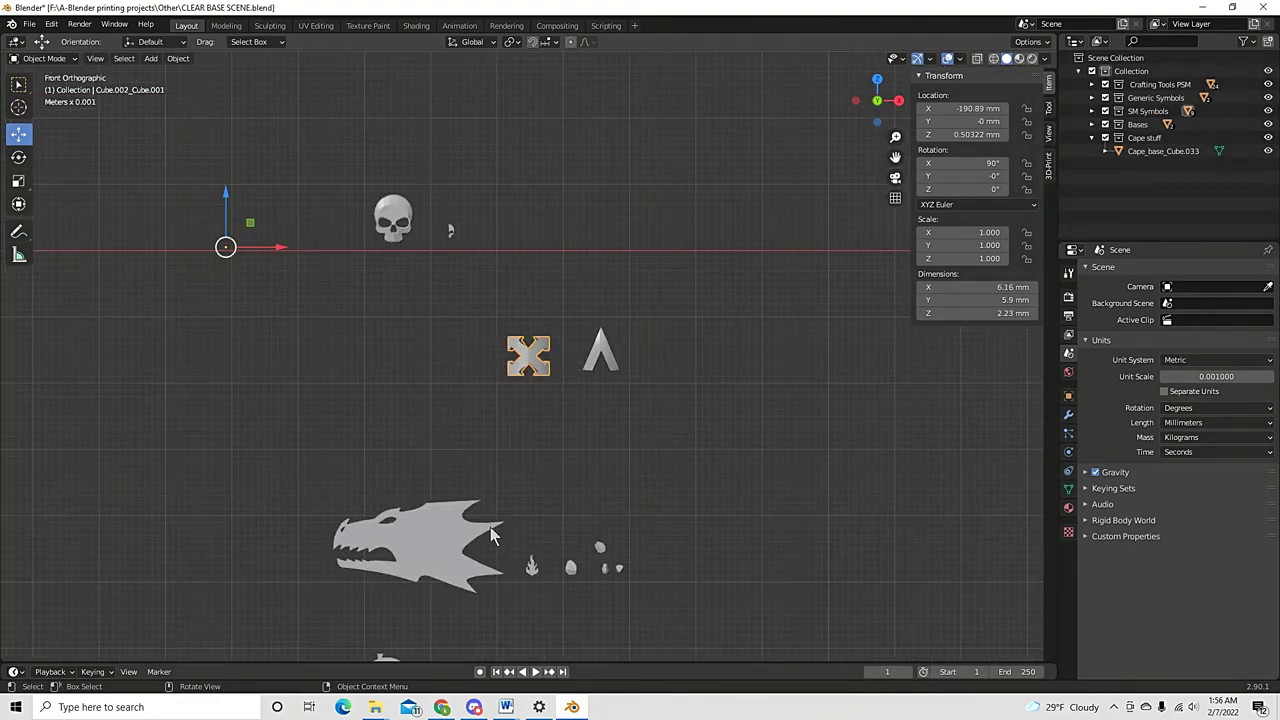
scroll(490, 535, "down", 7)
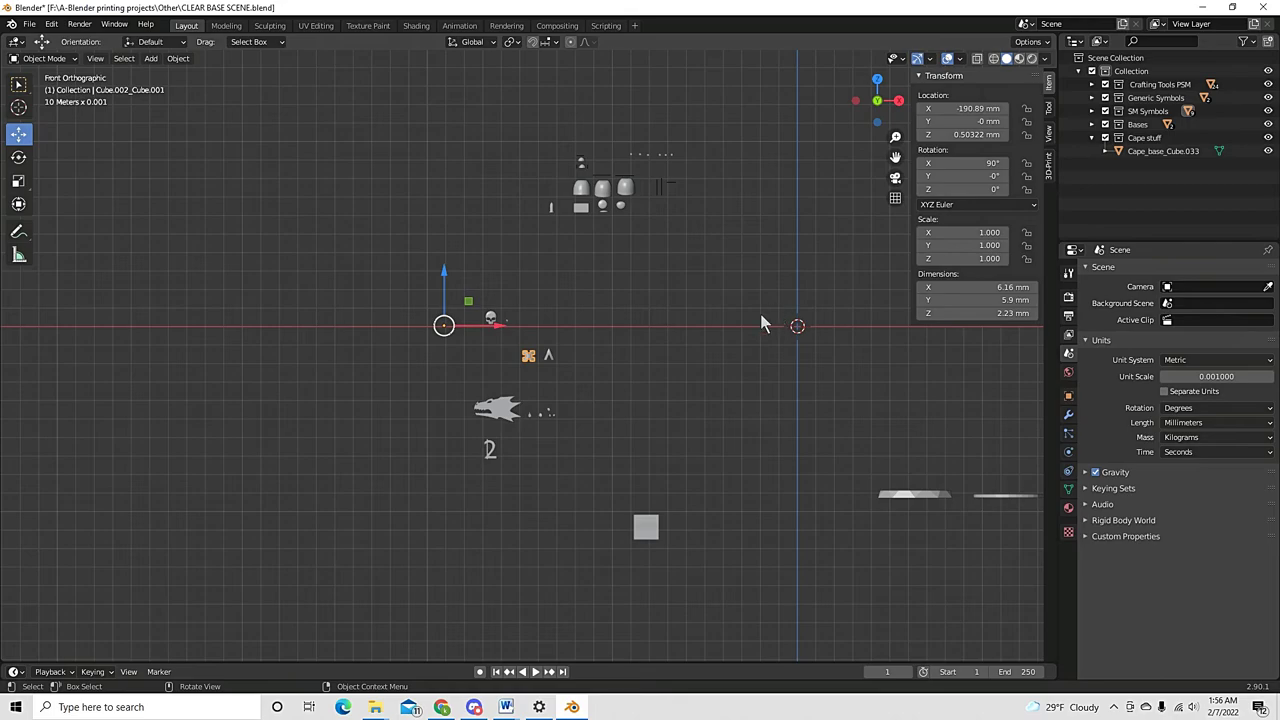
scroll(540, 380, "up", 4)
Select the dragon head, its fire piece and nearby small bits, ending in front view
left_click(474, 462)
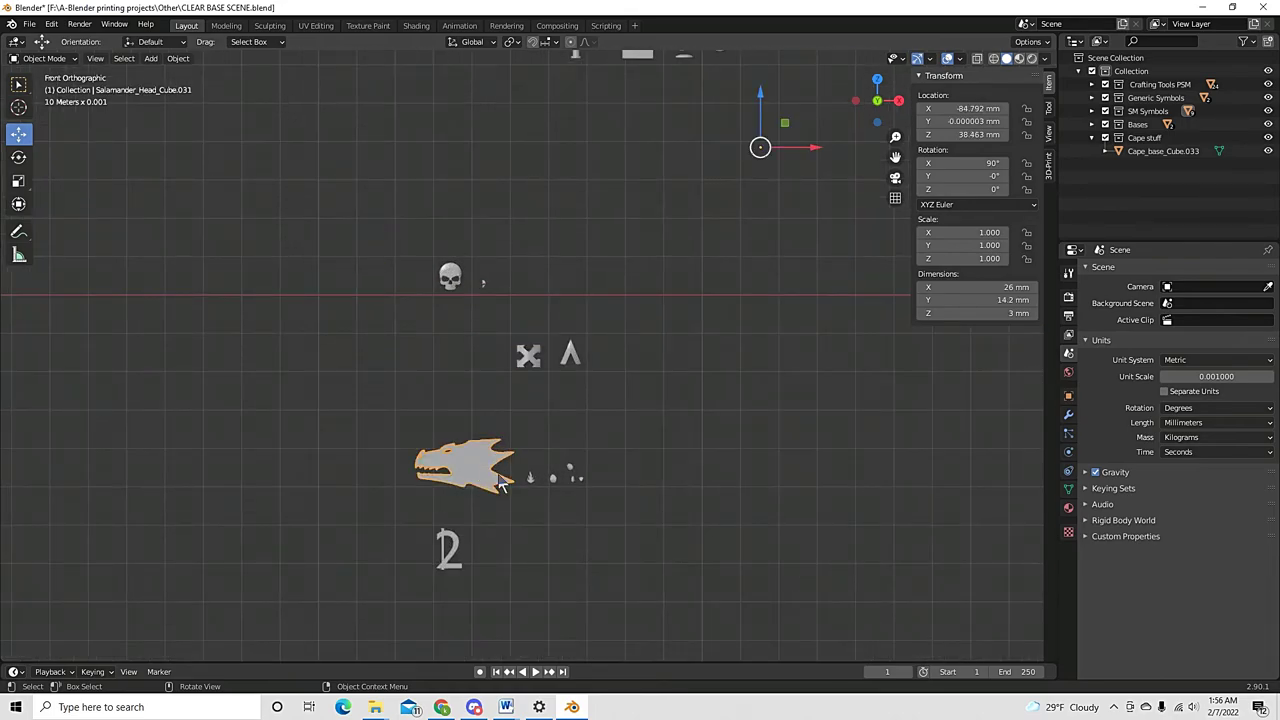
left_click(531, 480)
scroll(560, 530, "up", 4)
left_click(617, 585)
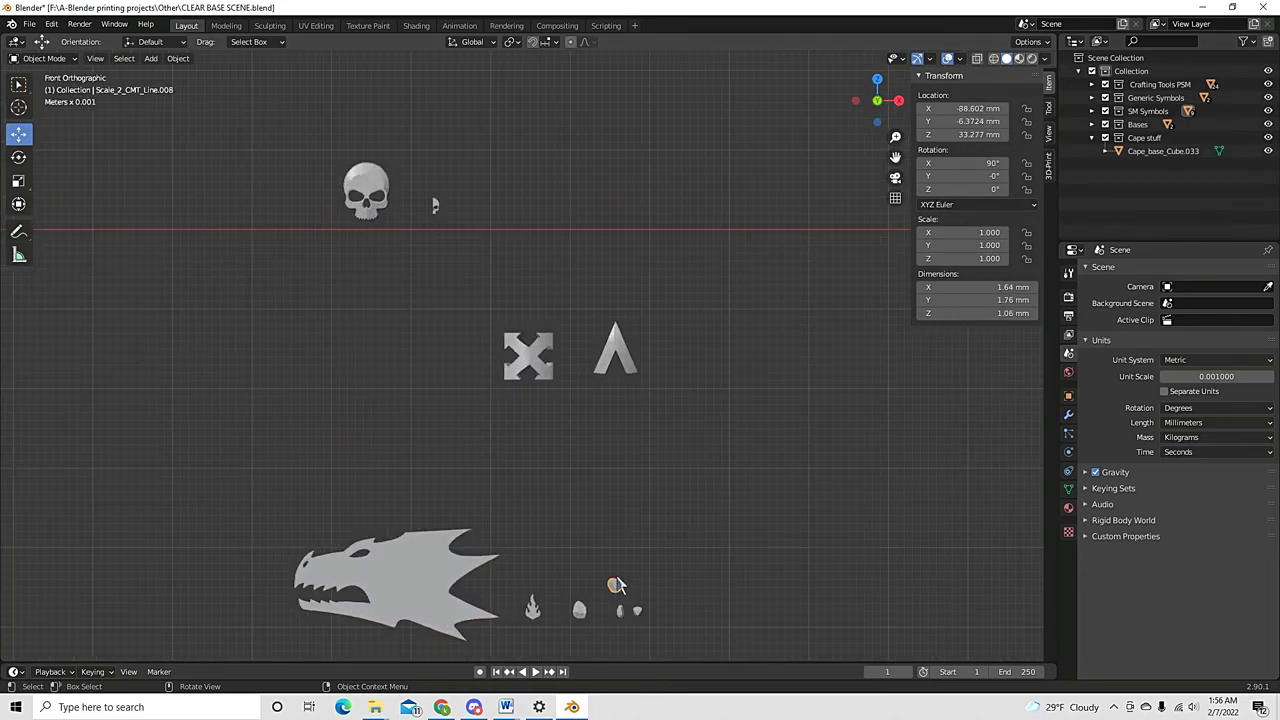
left_click(578, 608)
middle_click_drag(700, 629, 762, 613)
middle_click_drag(391, 289, 387, 331)
key("KP_1")
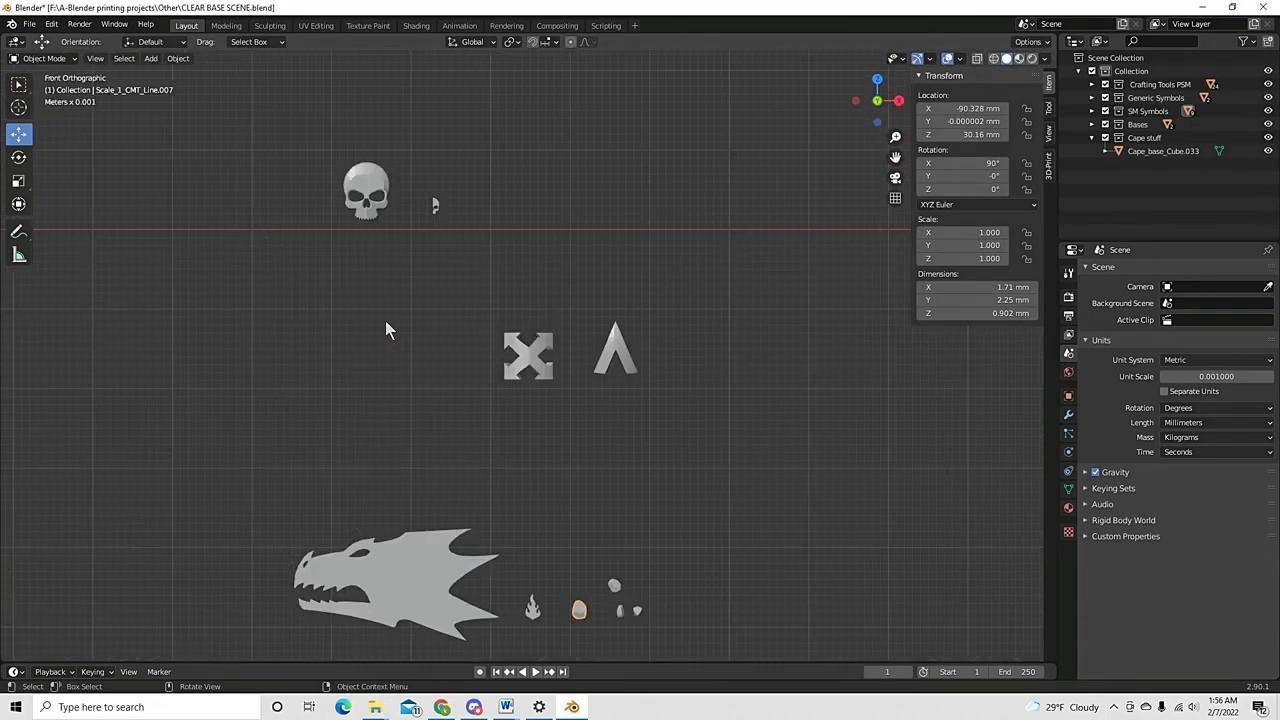
scroll(514, 337, "down", 3)
scroll(632, 292, "down", 2)
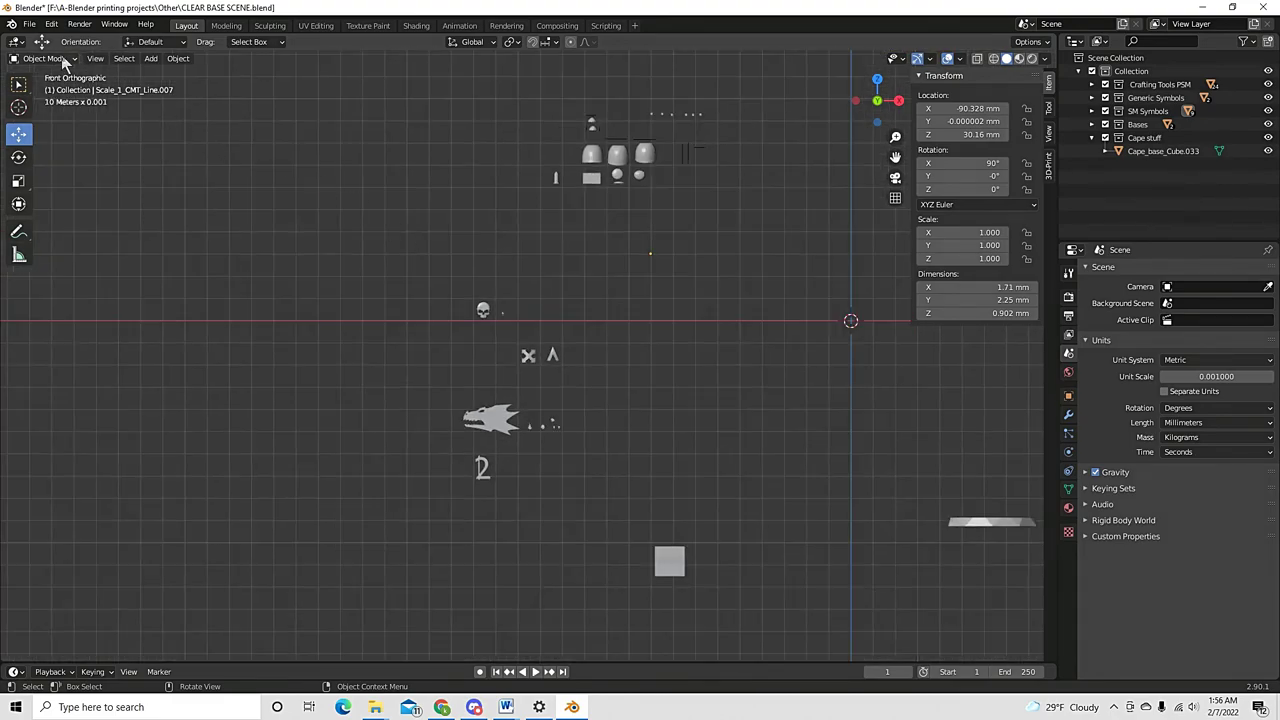
Open the recent Custodes BASES.blend file without saving the clear base scene
left_click(29, 23)
mouse_move(55, 72)
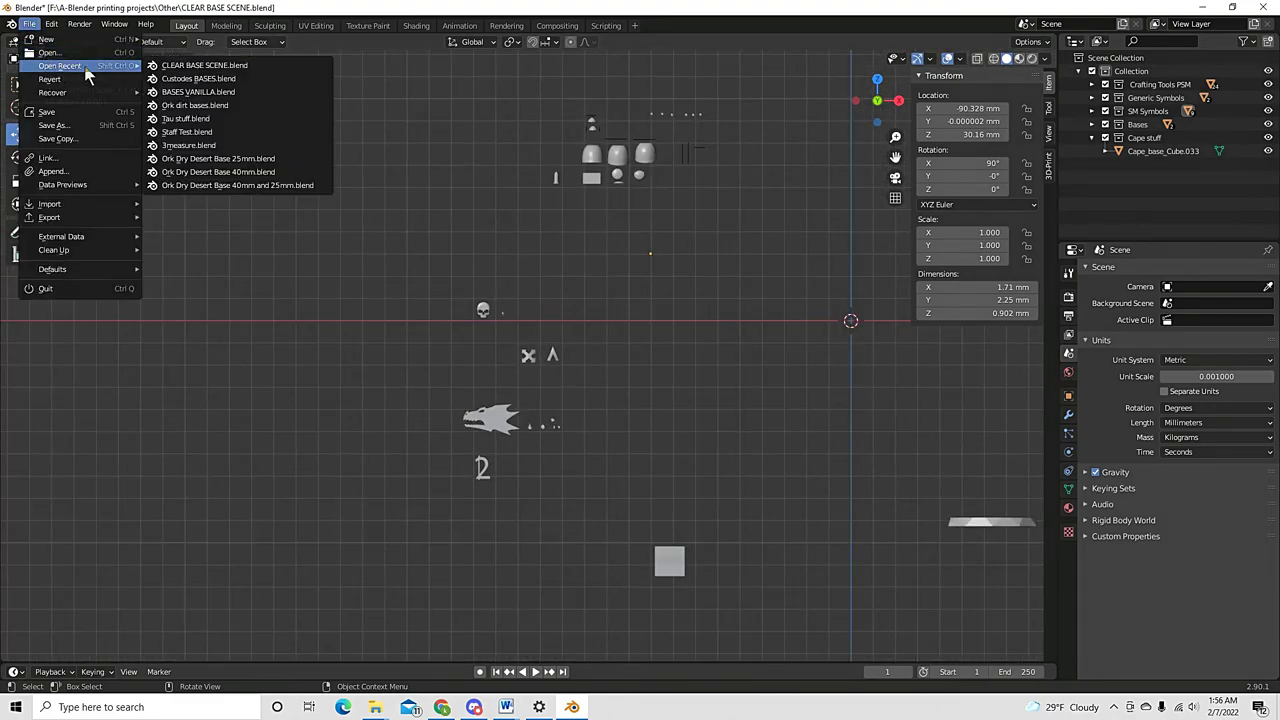
left_click(250, 84)
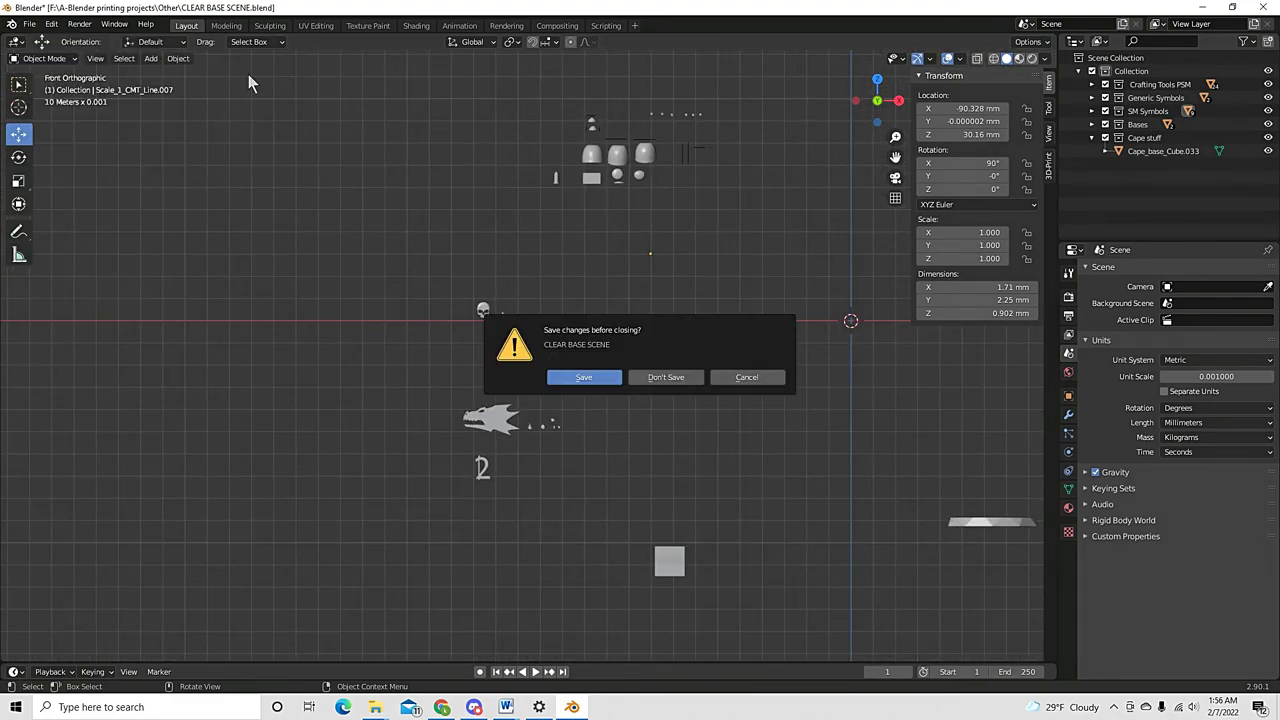
left_click(668, 377)
scroll(623, 322, "down", 3)
In top view, move the ornate round base from the lower left to the world origin
scroll(589, 366, "up", 10)
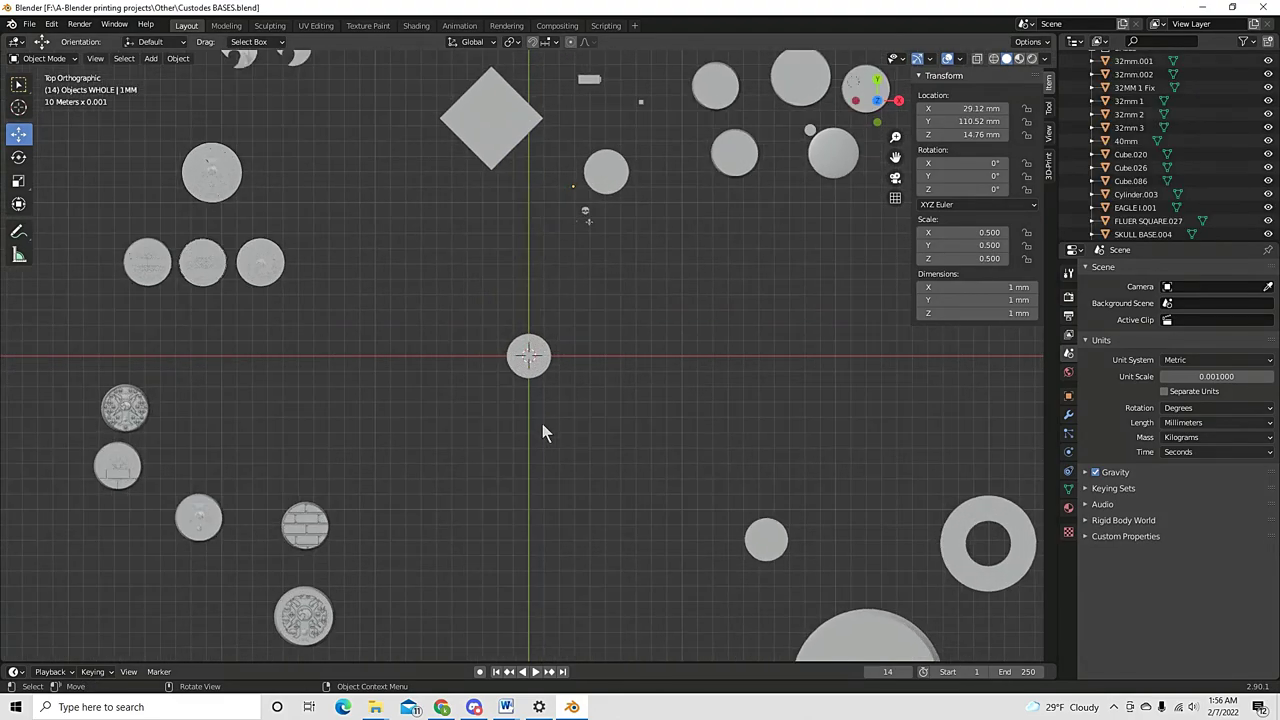
middle_click_drag(589, 512, 637, 492)
scroll(520, 410, "down", 8)
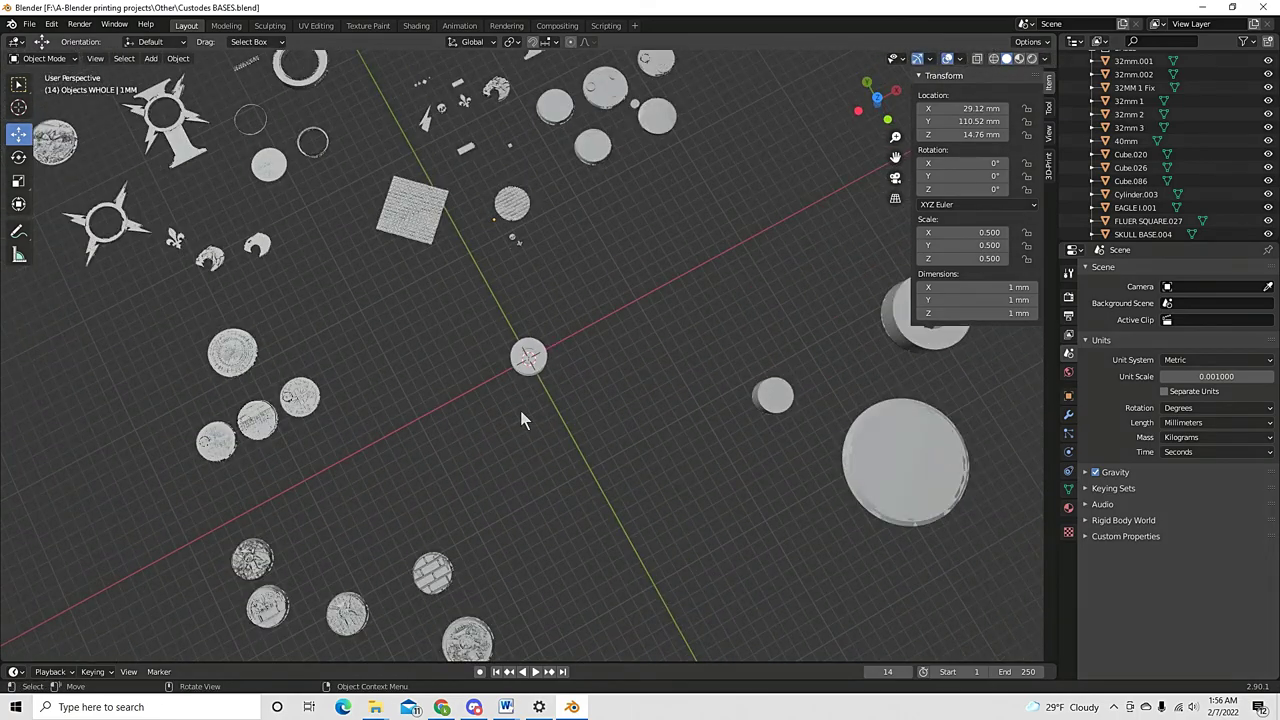
middle_click_drag(520, 410, 467, 465)
key("KP_1")
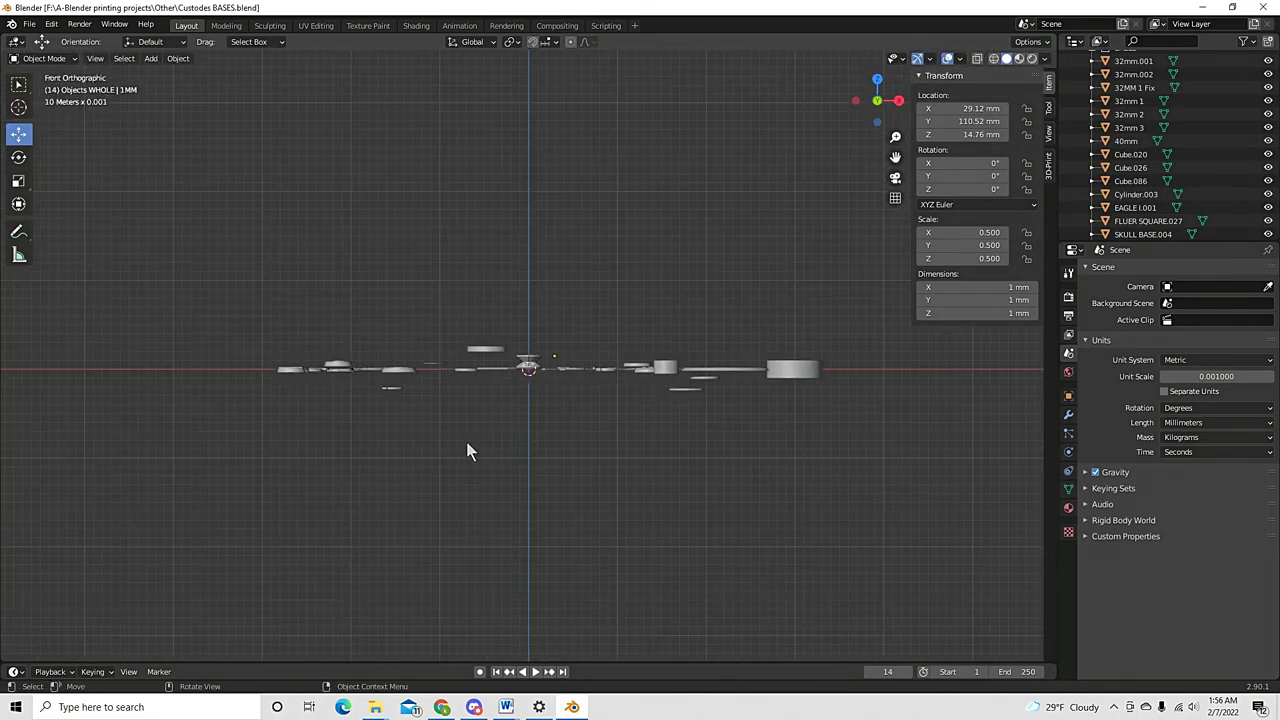
key("KP_7")
scroll(474, 371, "up", 3)
left_click_drag(498, 272, 840, 405)
left_click(345, 576)
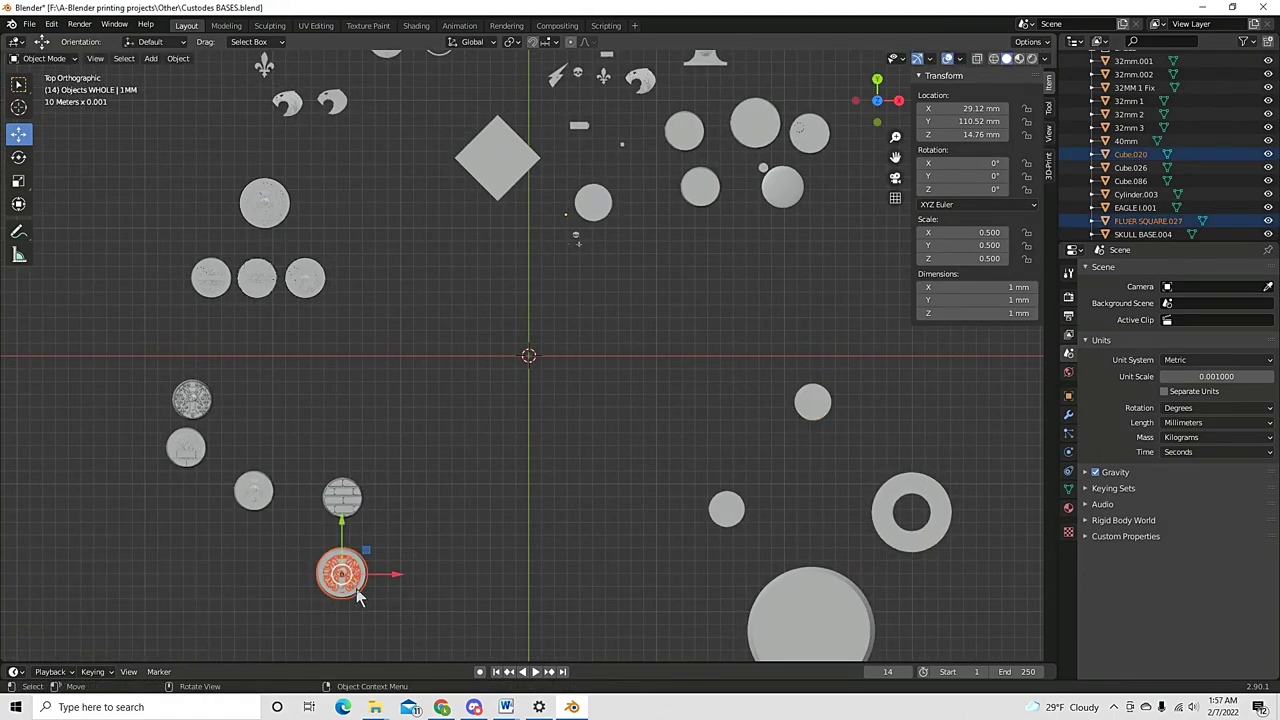
left_click_drag(349, 580, 537, 360)
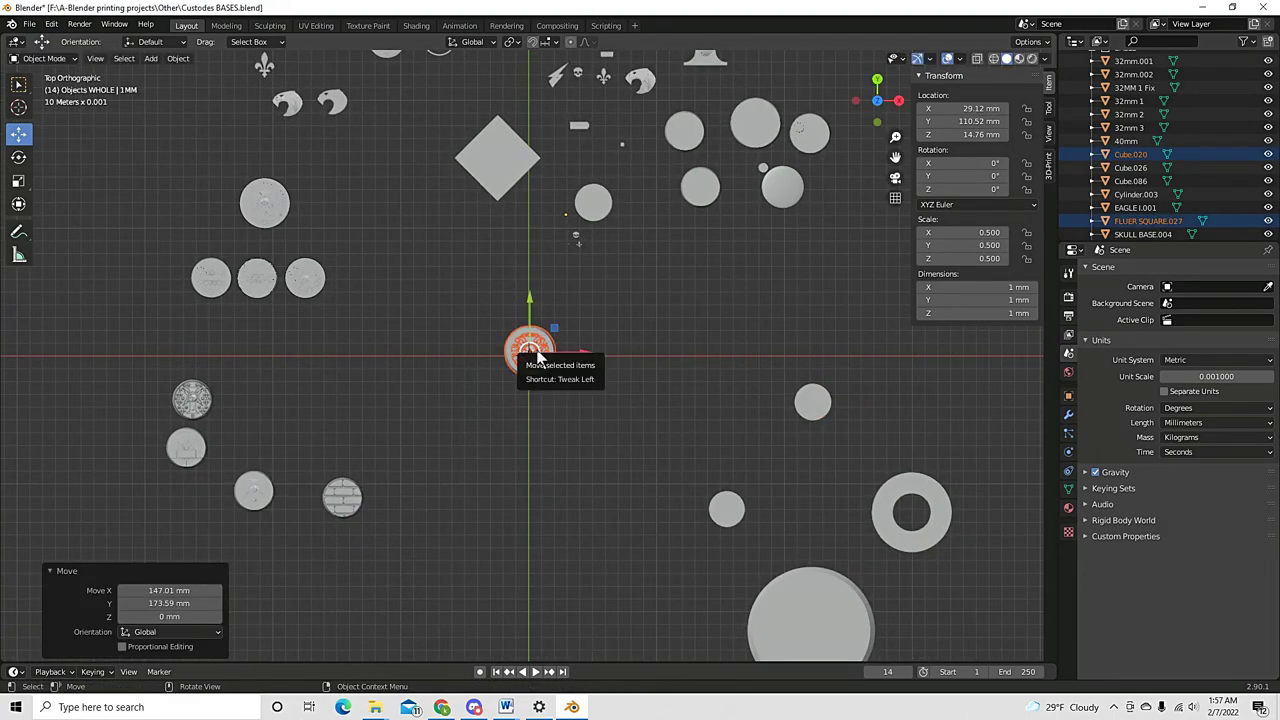
Orbit around the surrounding bases and select the star-shaped eagle piece in front view
scroll(537, 358, "up", 6)
middle_click_drag(837, 509, 582, 388)
scroll(582, 388, "down", 6)
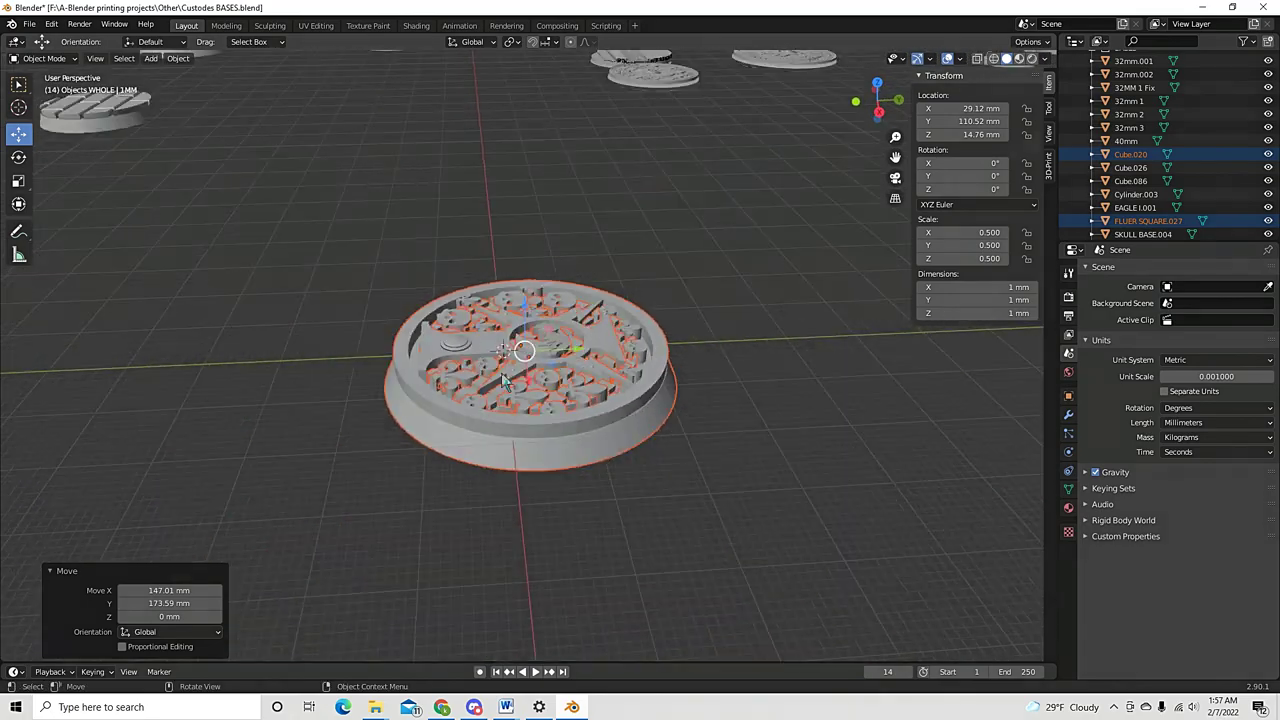
middle_click_drag(366, 271, 467, 257)
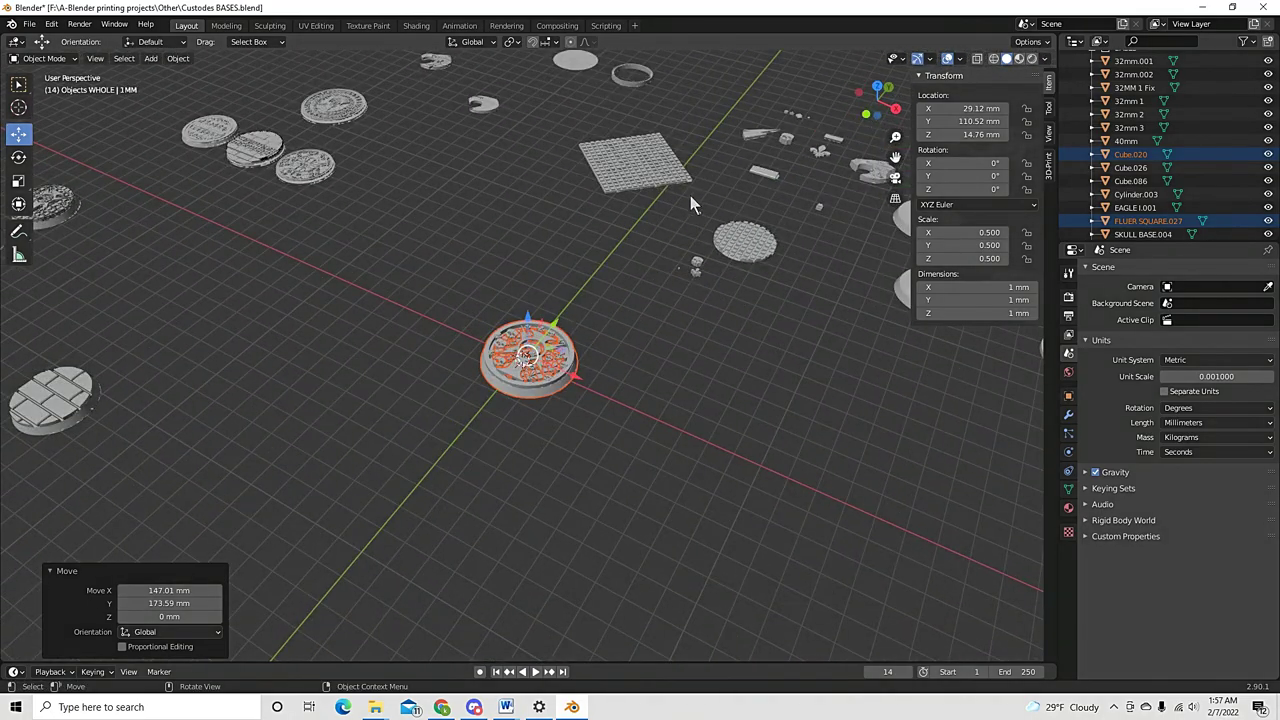
middle_click_drag(690, 205, 668, 138)
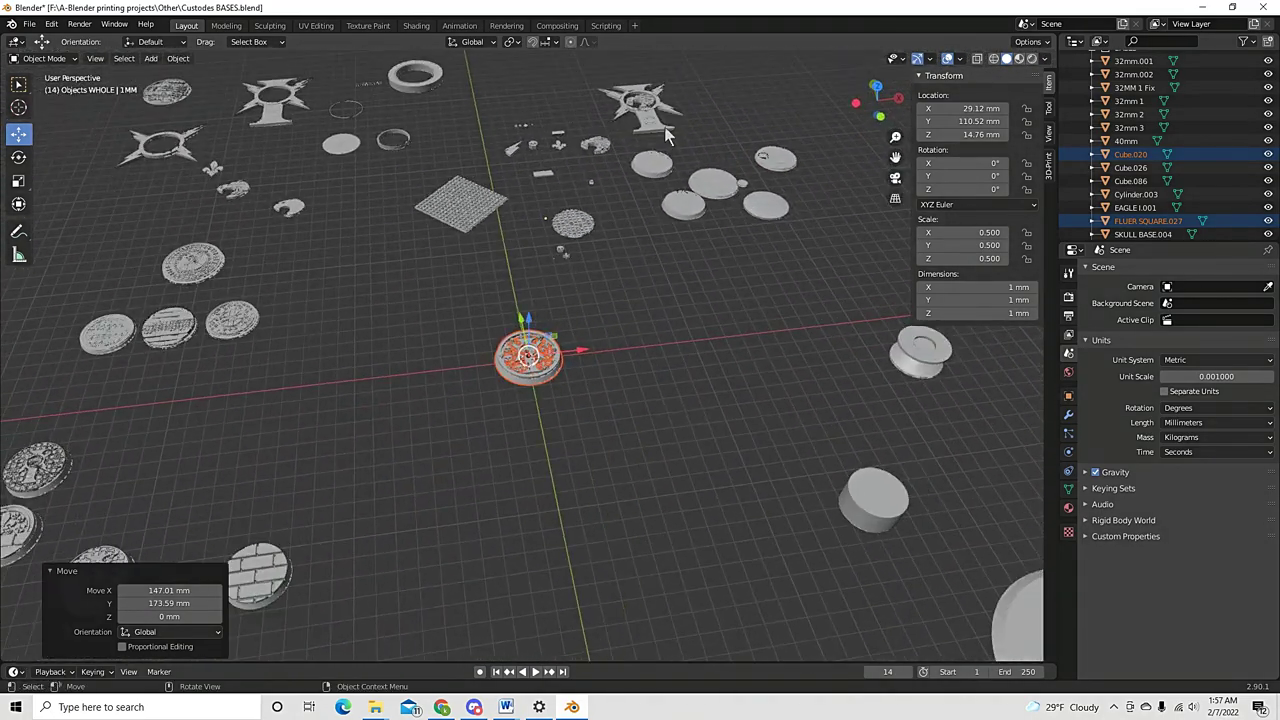
left_click(656, 126)
key("KP_1")
key("KP_Decimal")
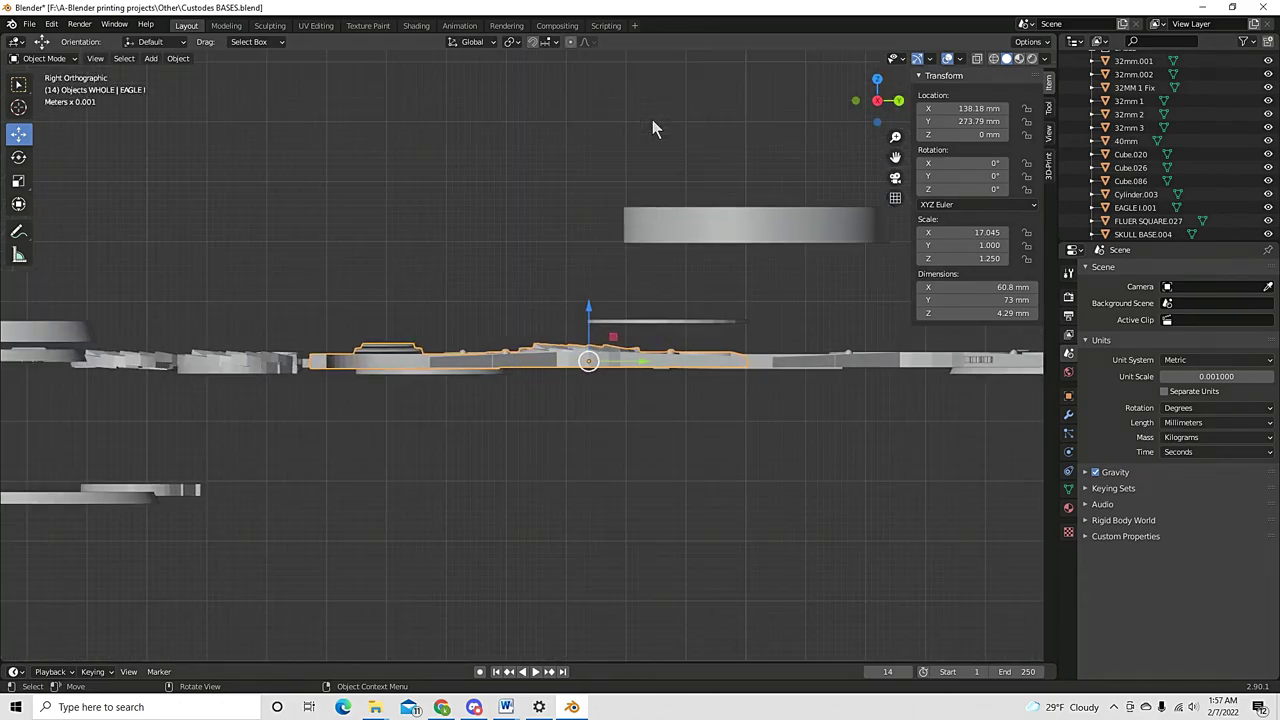
key("KP_8")
key("KP_8")
key("KP_7")
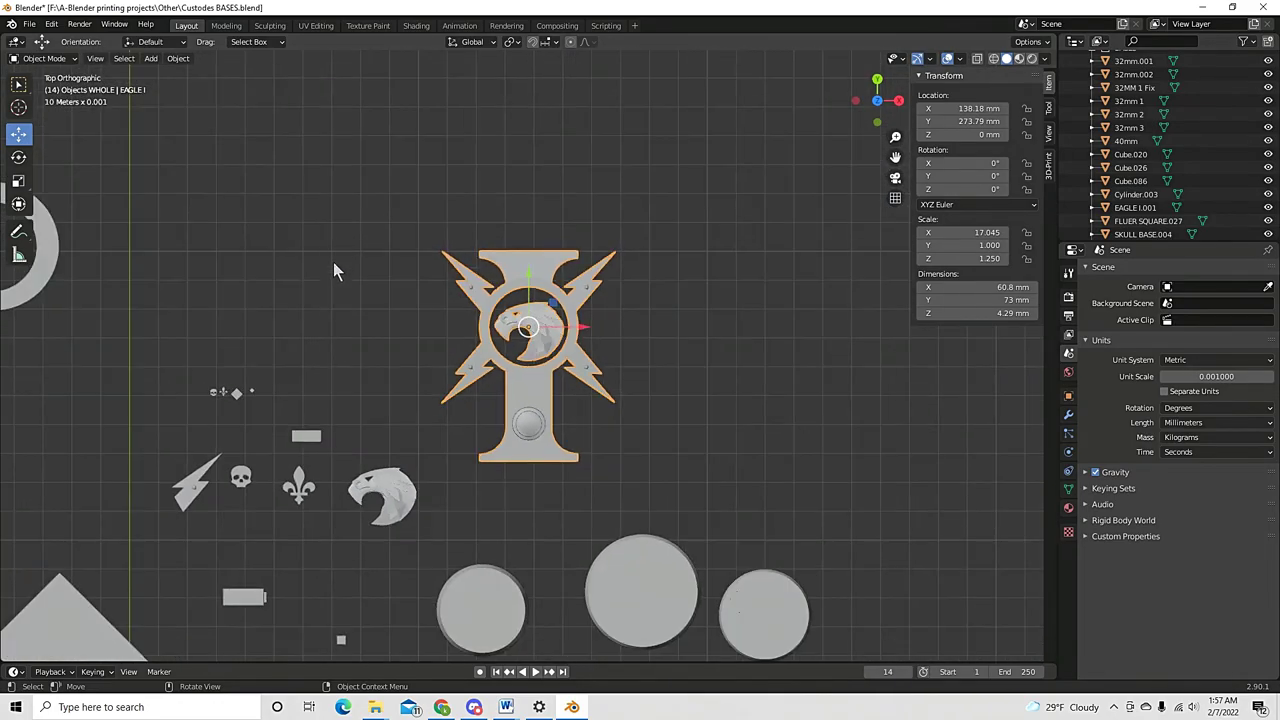
middle_click_drag(388, 412, 398, 395)
left_click(311, 507)
key("KP_Decimal")
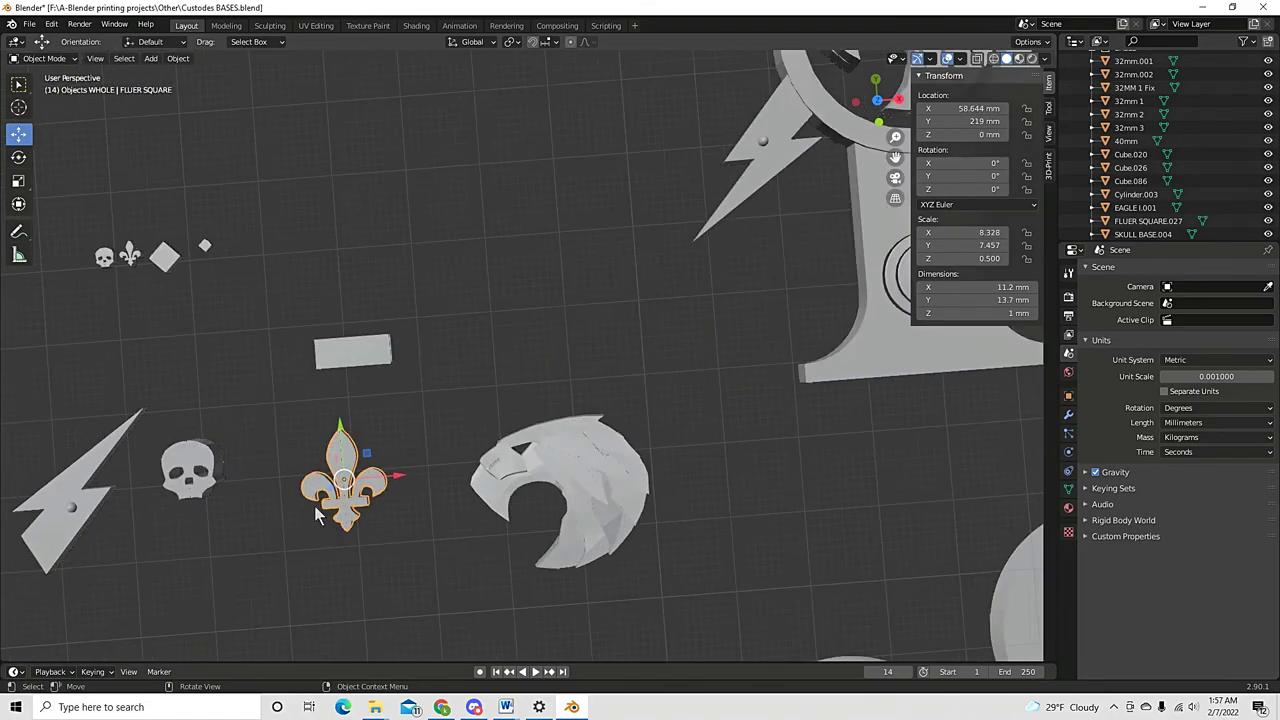
scroll(392, 495, "down", 10)
scroll(386, 500, "down", 2)
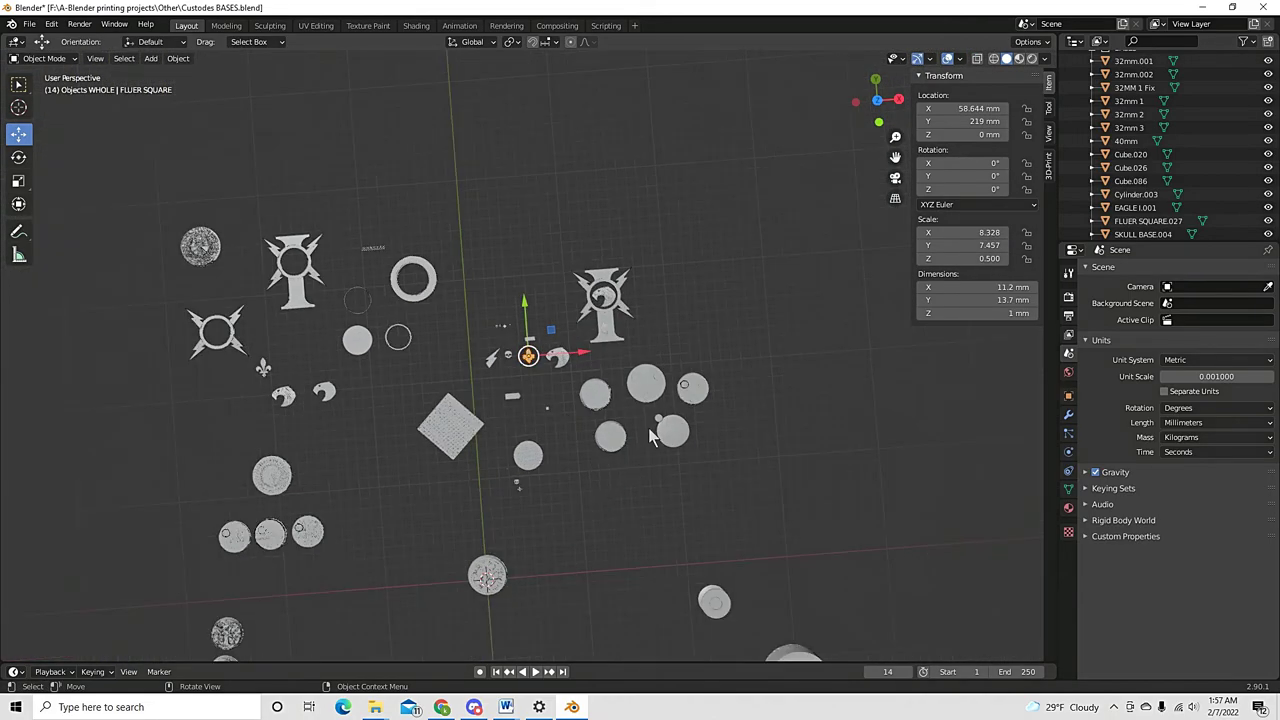
left_click(611, 413)
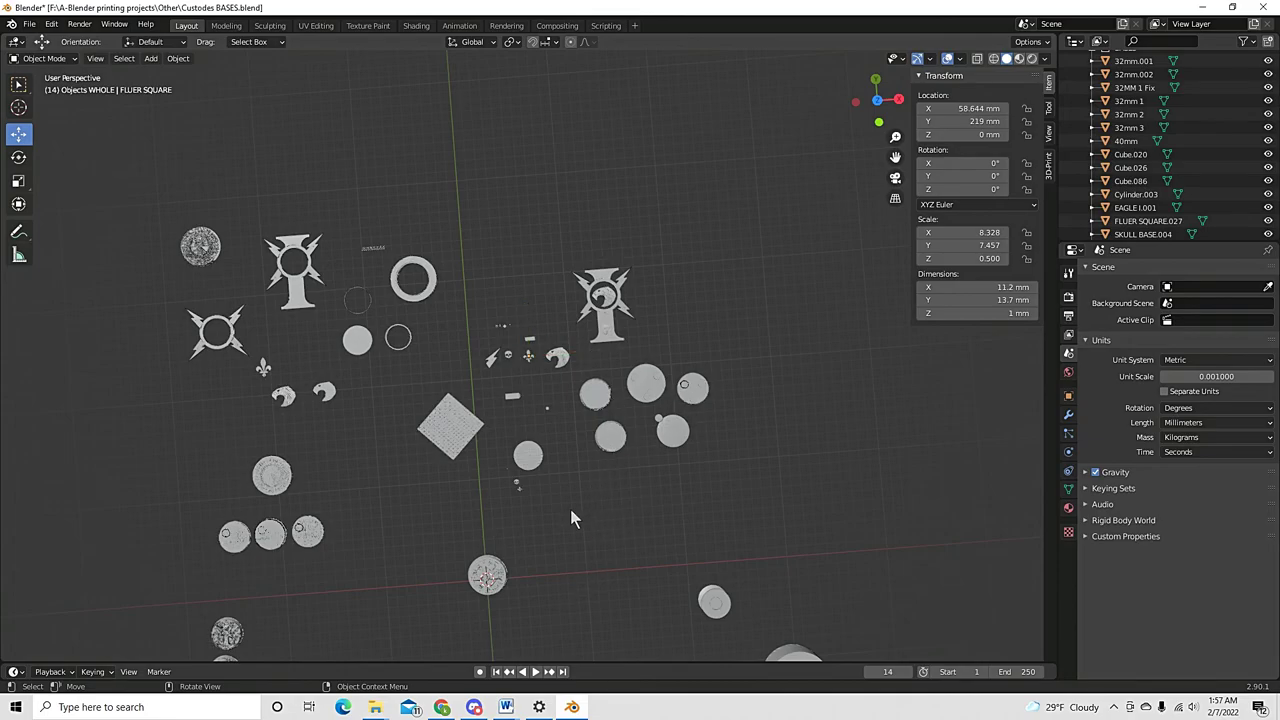
scroll(303, 410, "up", 2)
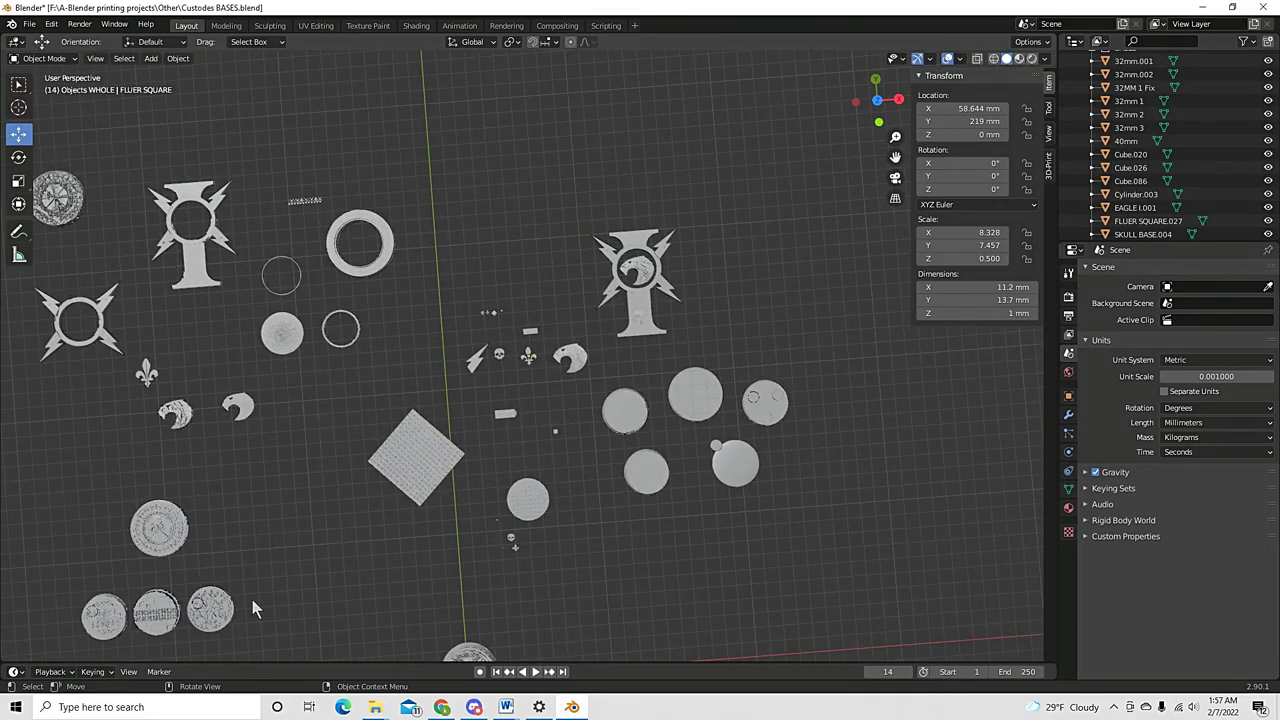
middle_click_drag(252, 599, 572, 570)
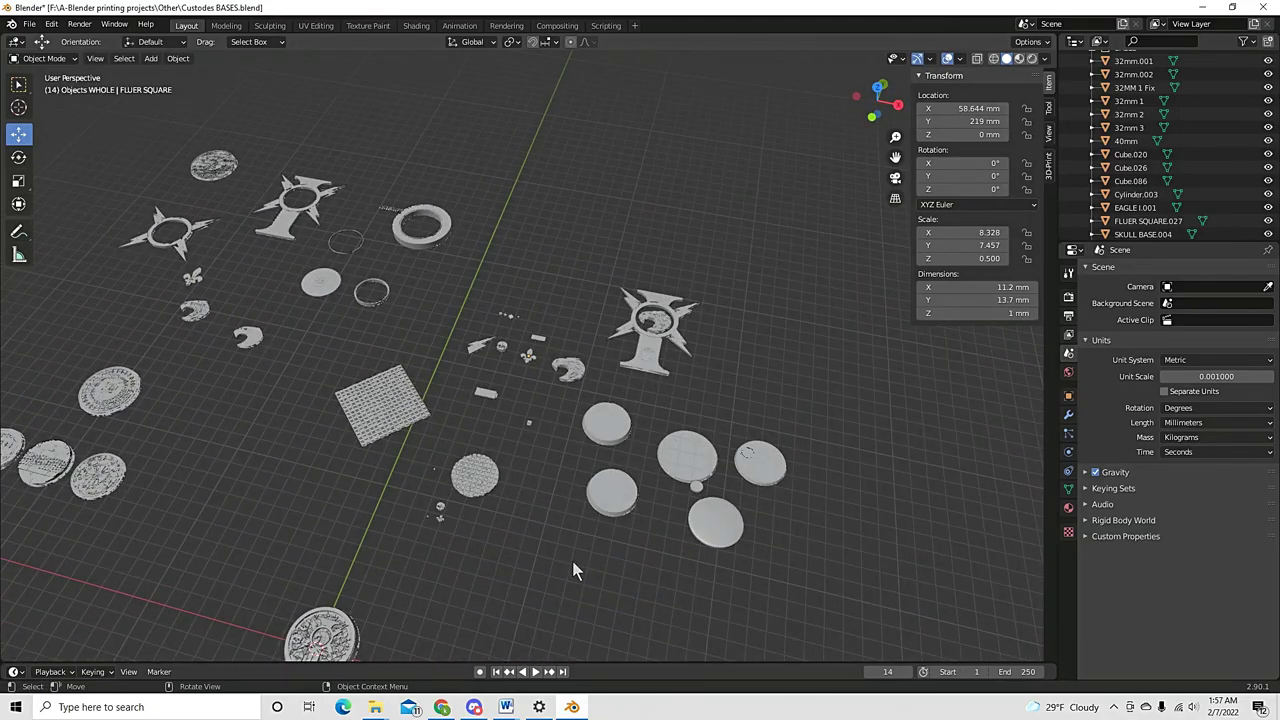
middle_click_drag(458, 560, 586, 522)
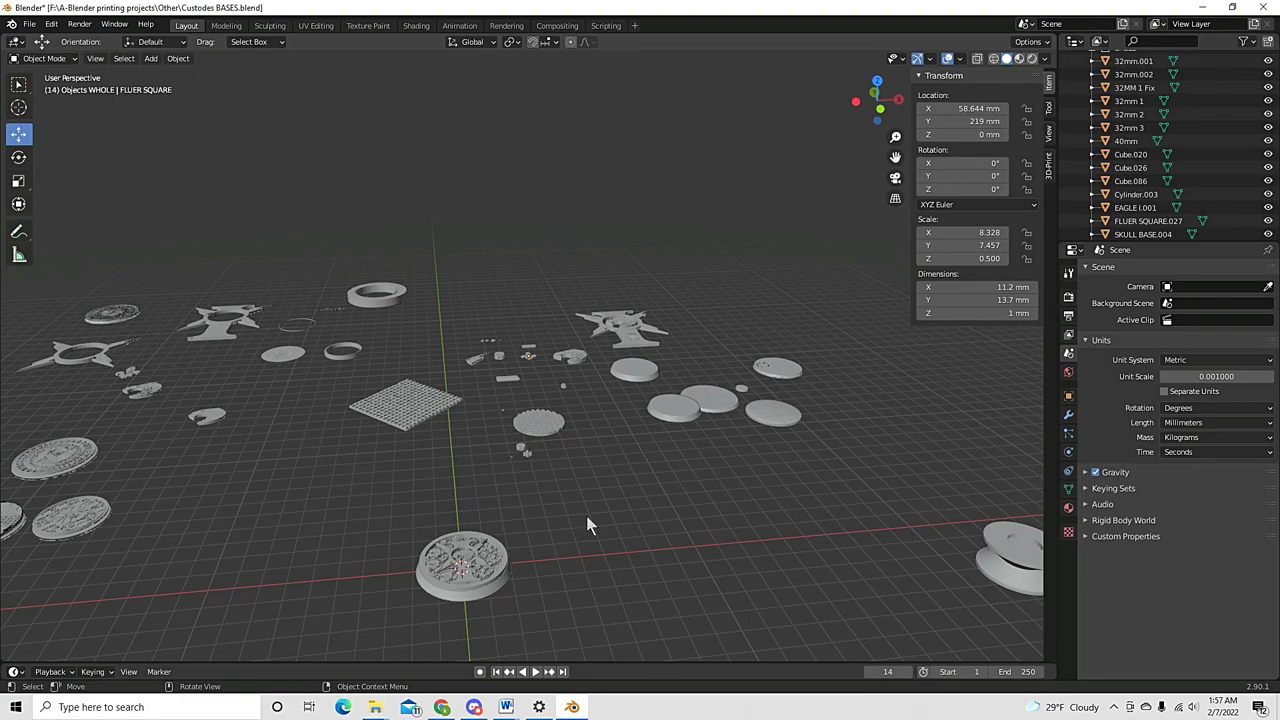
left_click(230, 328)
key("KP_Decimal")
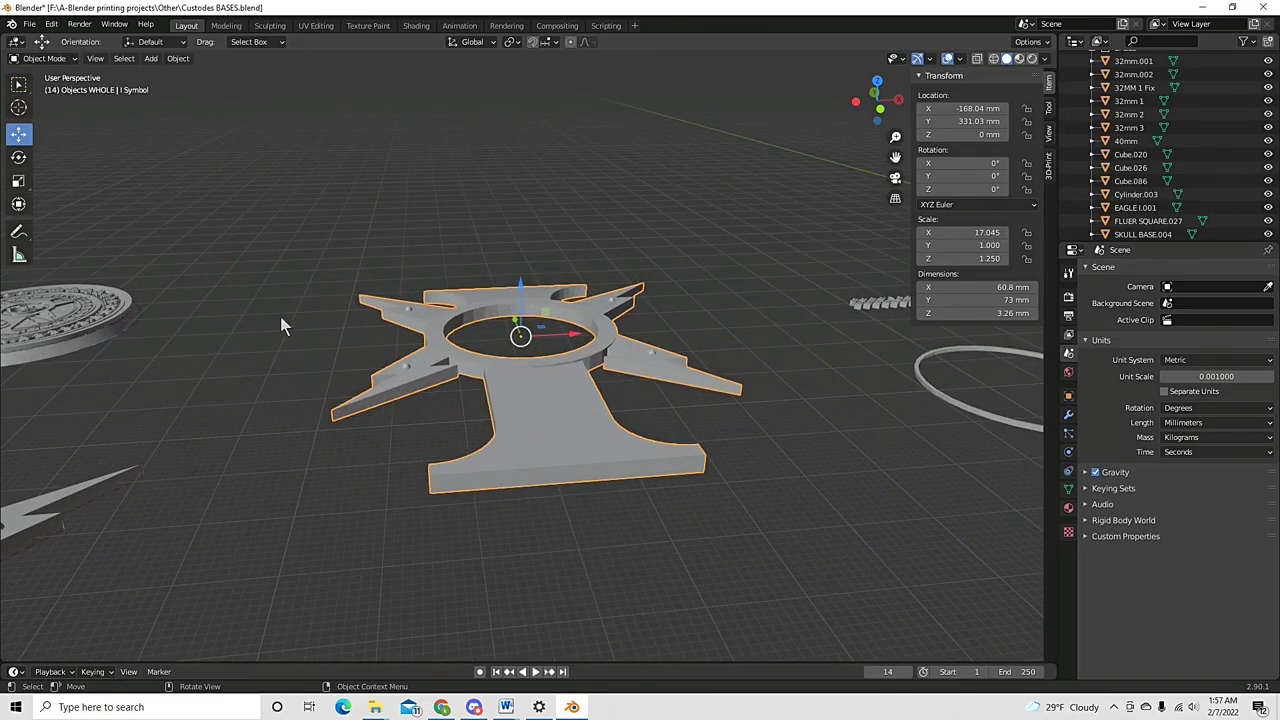
middle_click_drag(270, 362, 669, 411)
middle_click_drag(781, 367, 534, 457)
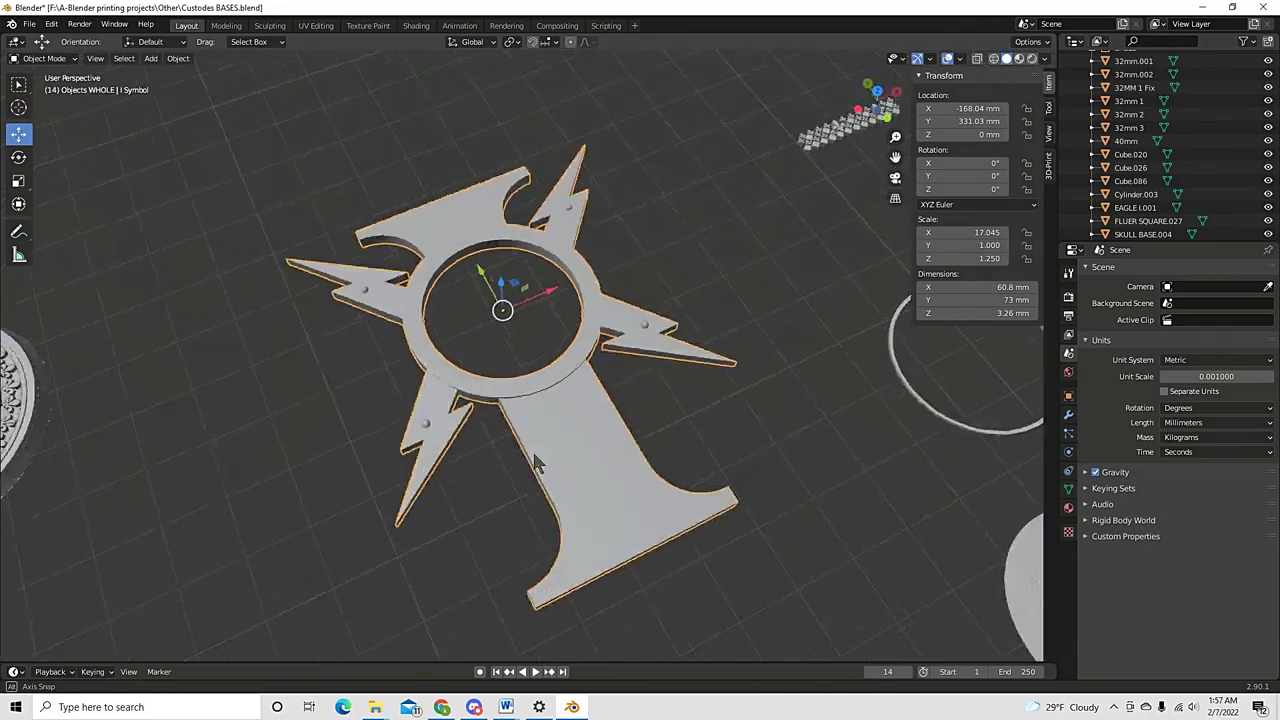
scroll(690, 481, "down", 5)
middle_click_drag(690, 481, 342, 236)
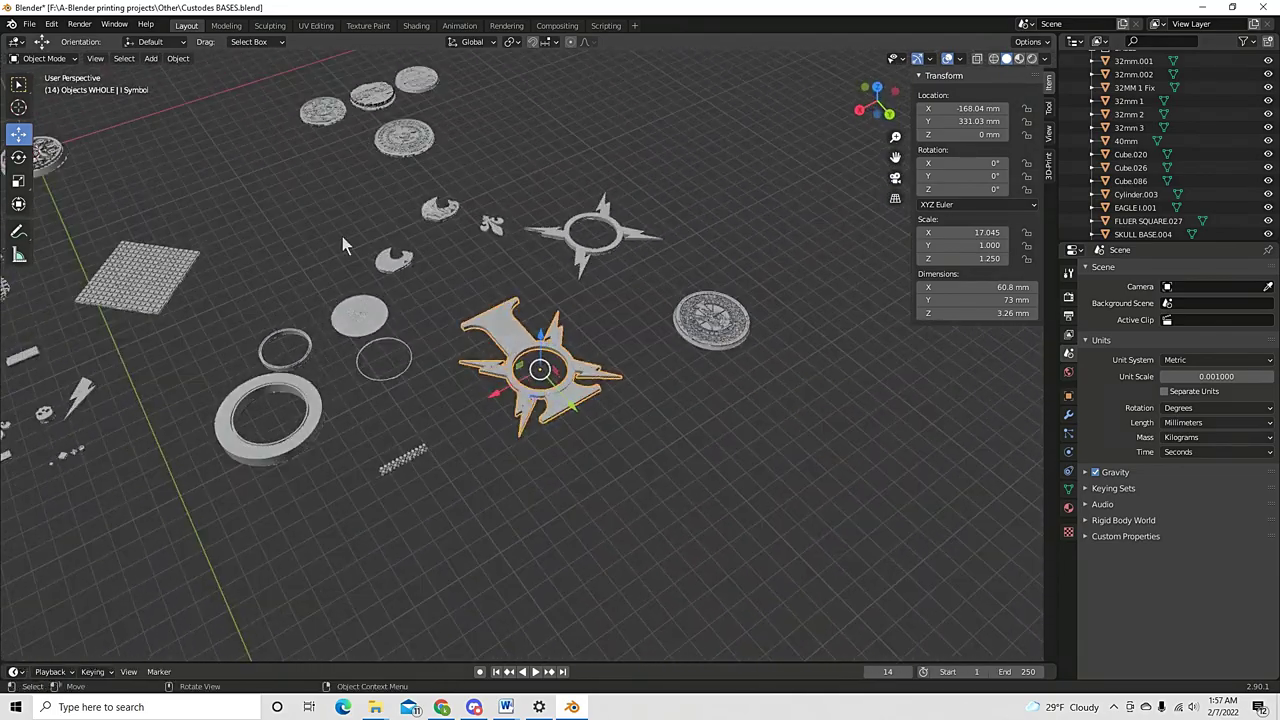
left_click(405, 149)
key("KP_Decimal")
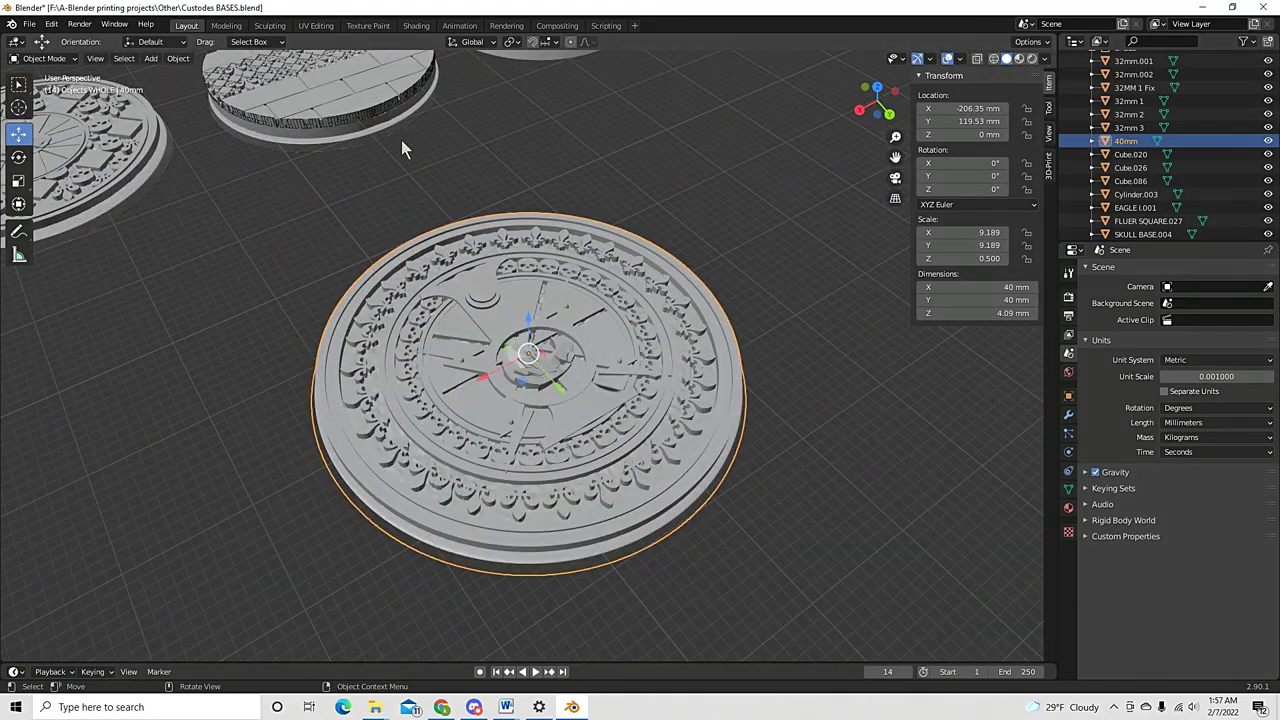
middle_click_drag(355, 420, 650, 430)
scroll(650, 430, "up", 3)
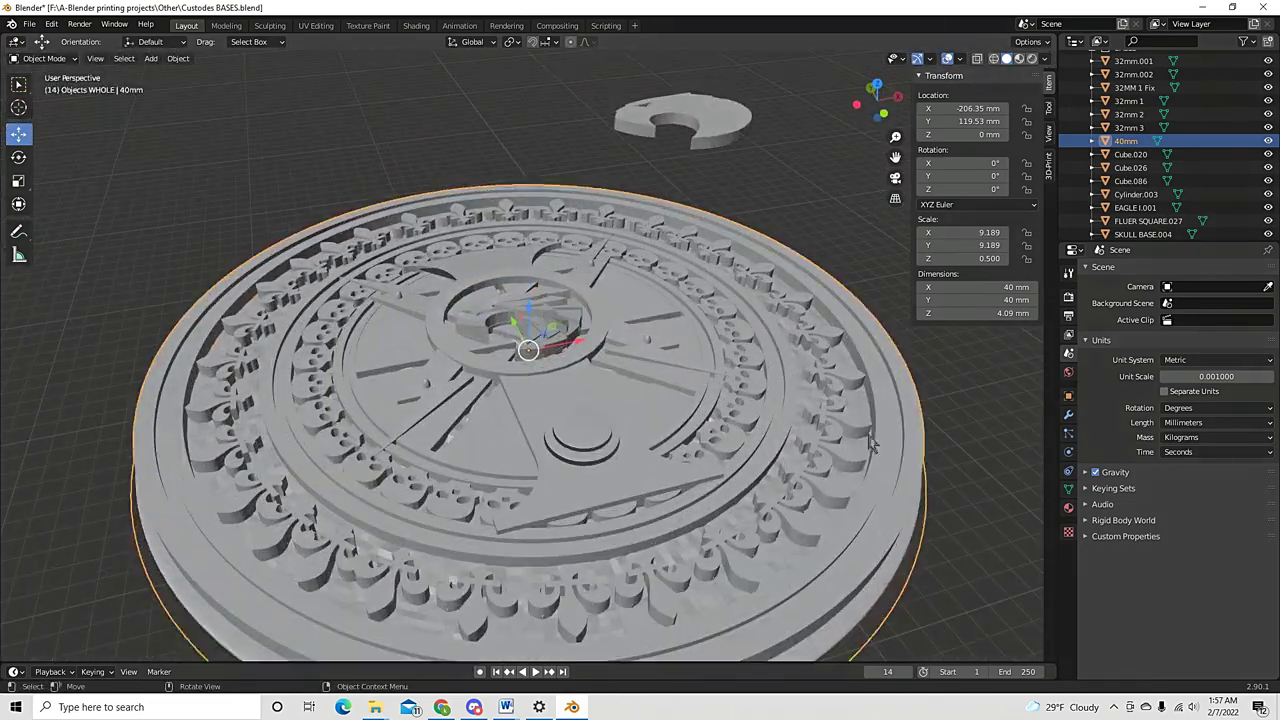
middle_click_drag(860, 440, 518, 403)
scroll(690, 392, "down", 8)
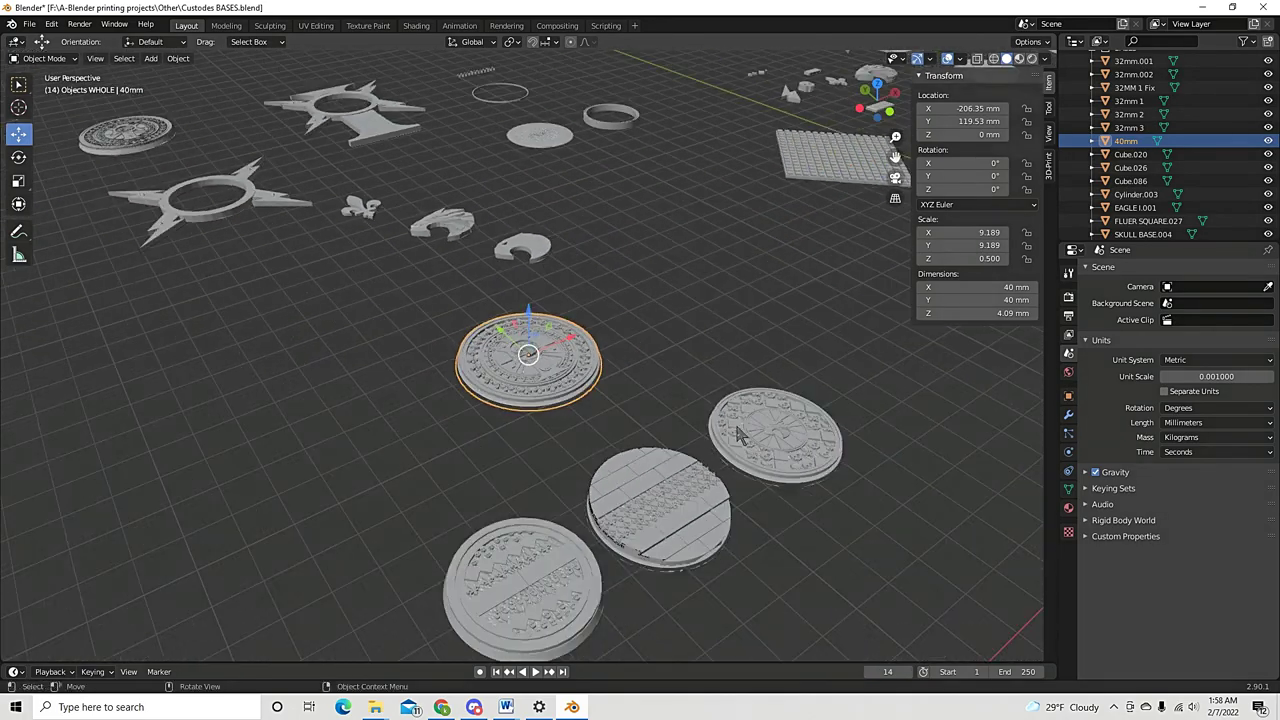
scroll(641, 308, "down", 3)
scroll(699, 306, "down", 2)
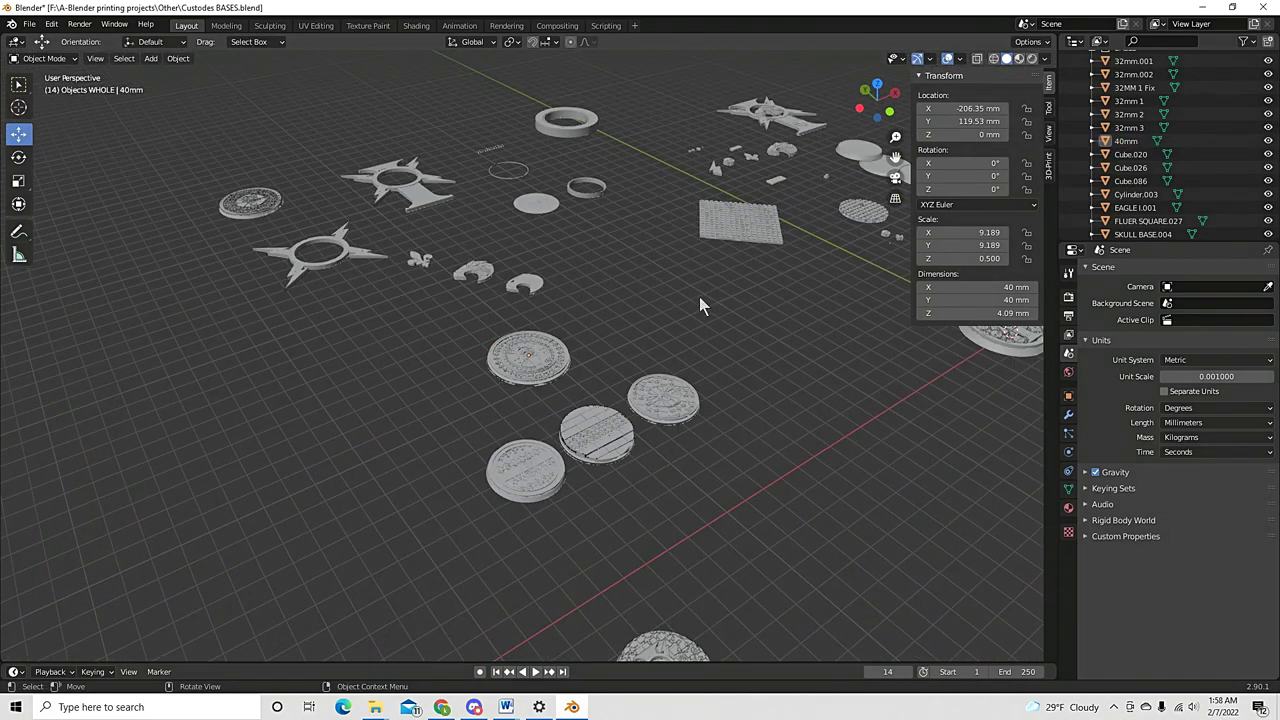